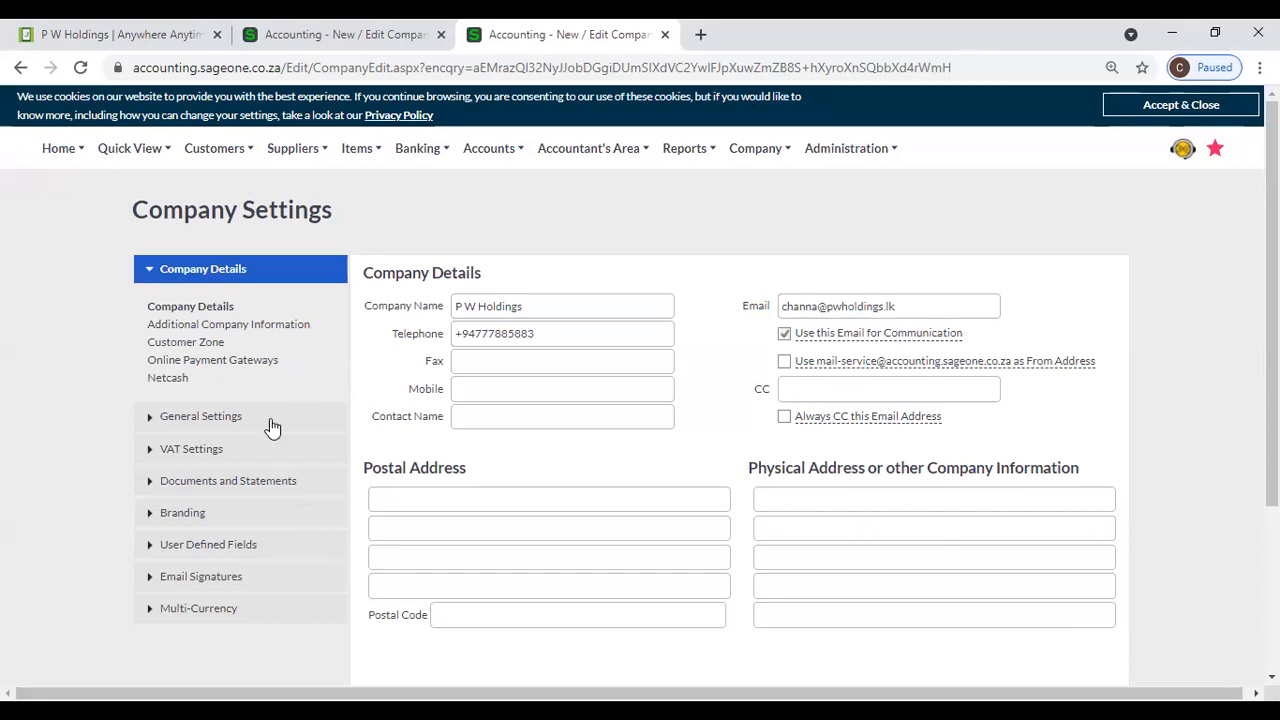
- Expand the General Settings section of the company settings
left_click(240, 416)
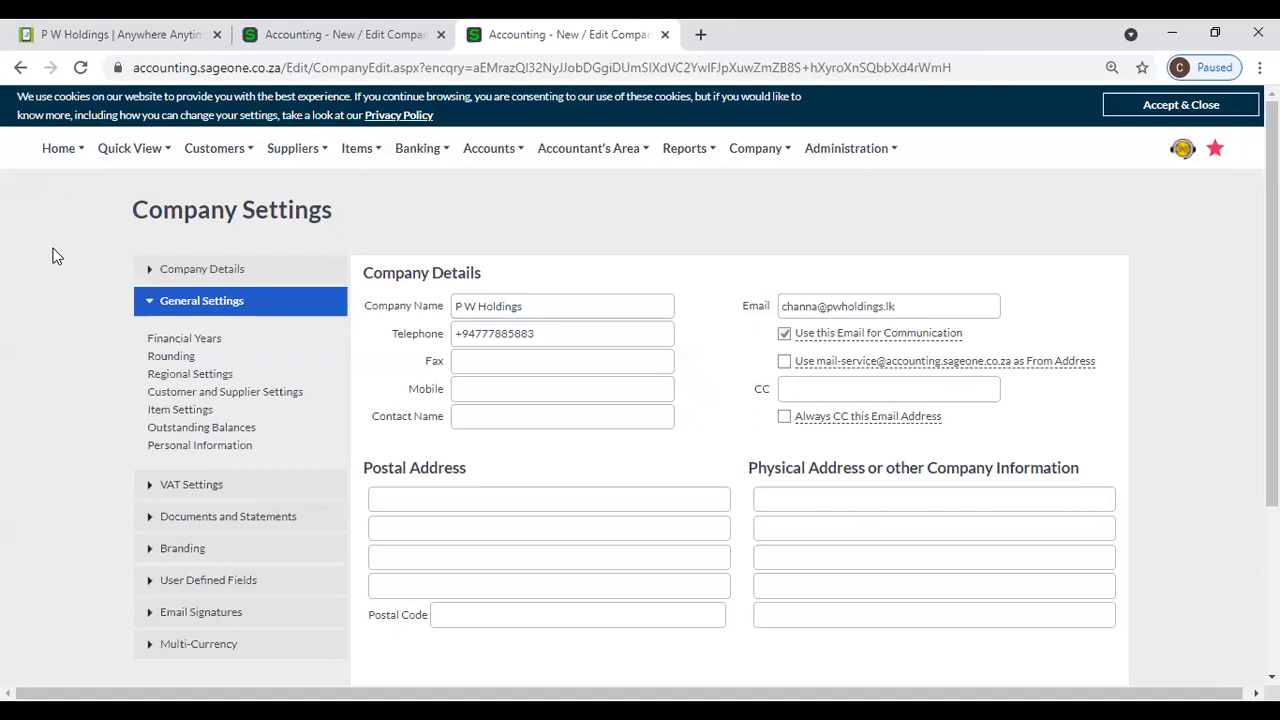
- Open the free trial offer from the P W Holdings website and look over the Sage Business Cloud Accounting packages
left_click(113, 35)
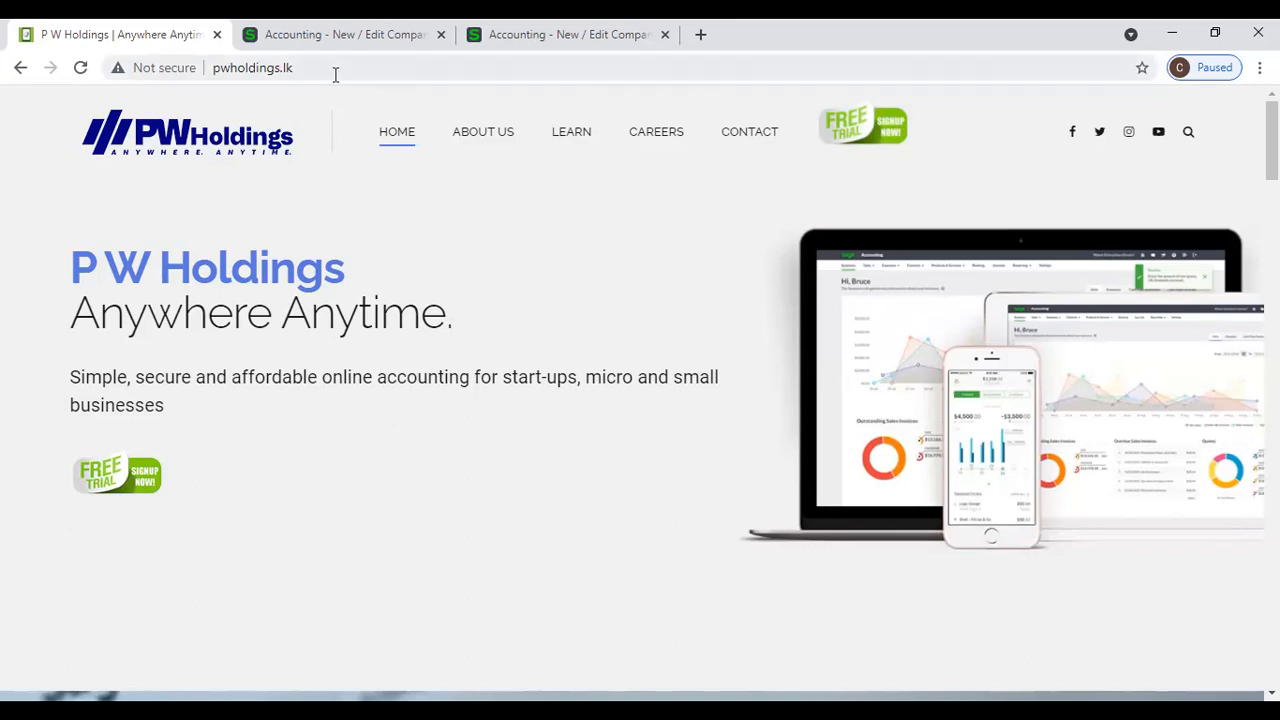
left_click(845, 150)
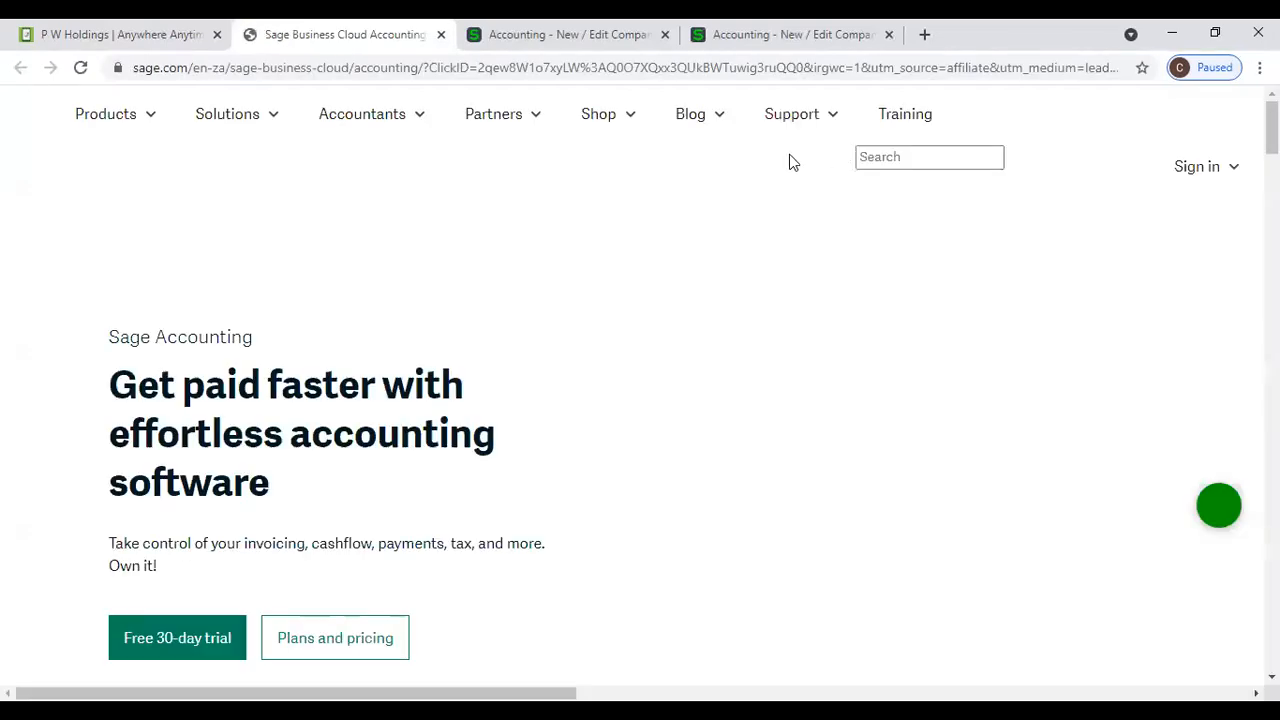
scroll(445, 355, "down", 1)
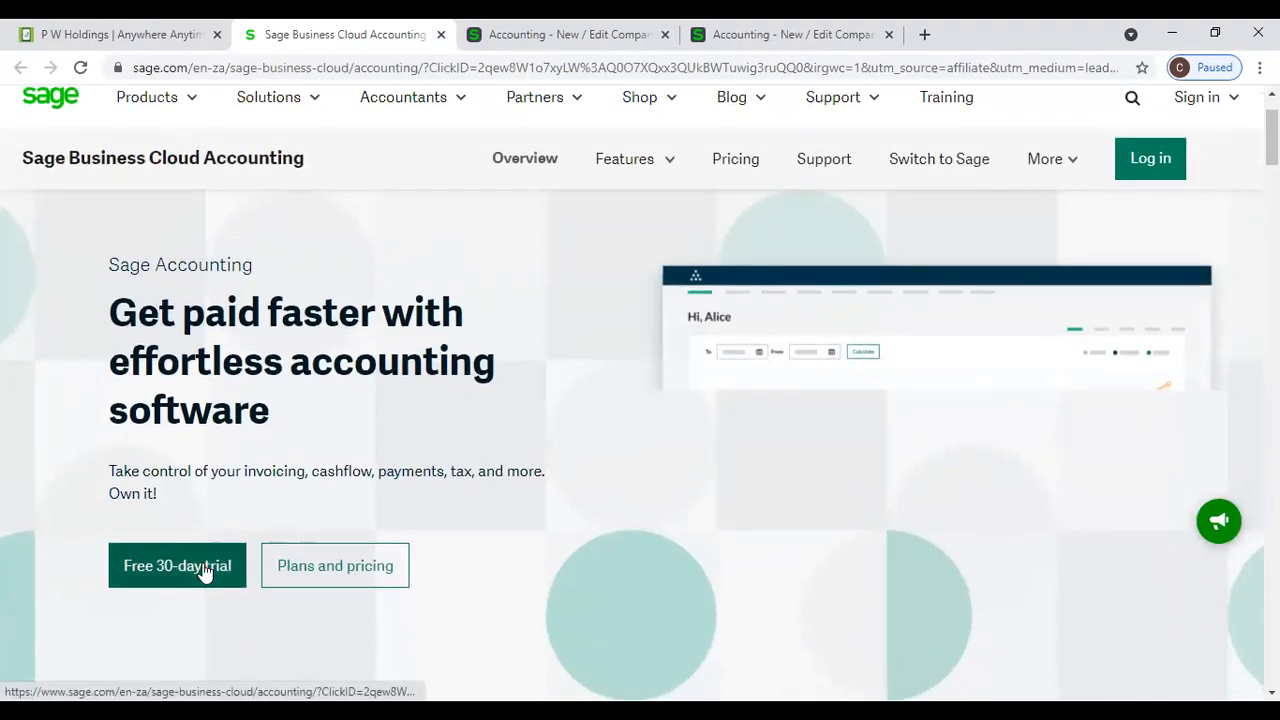
scroll(202, 570, "down", 6)
scroll(203, 563, "down", 3)
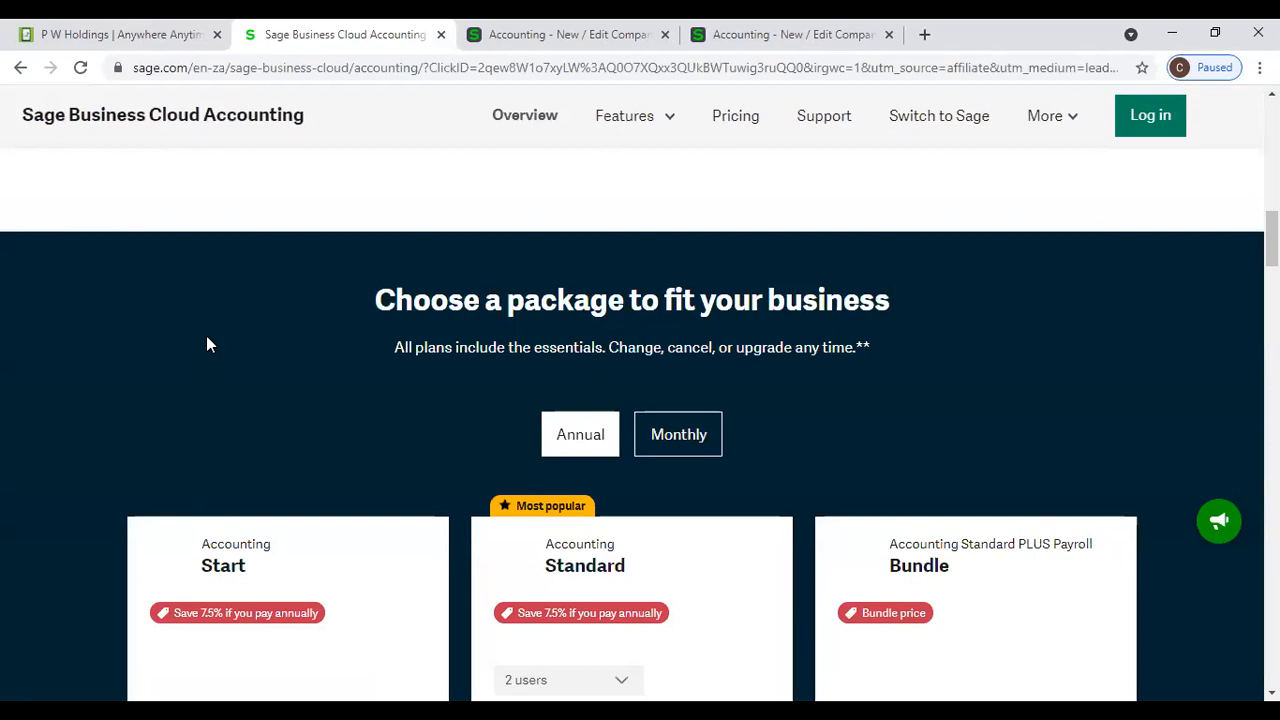
scroll(519, 303, "down", 20)
scroll(519, 310, "up", 5)
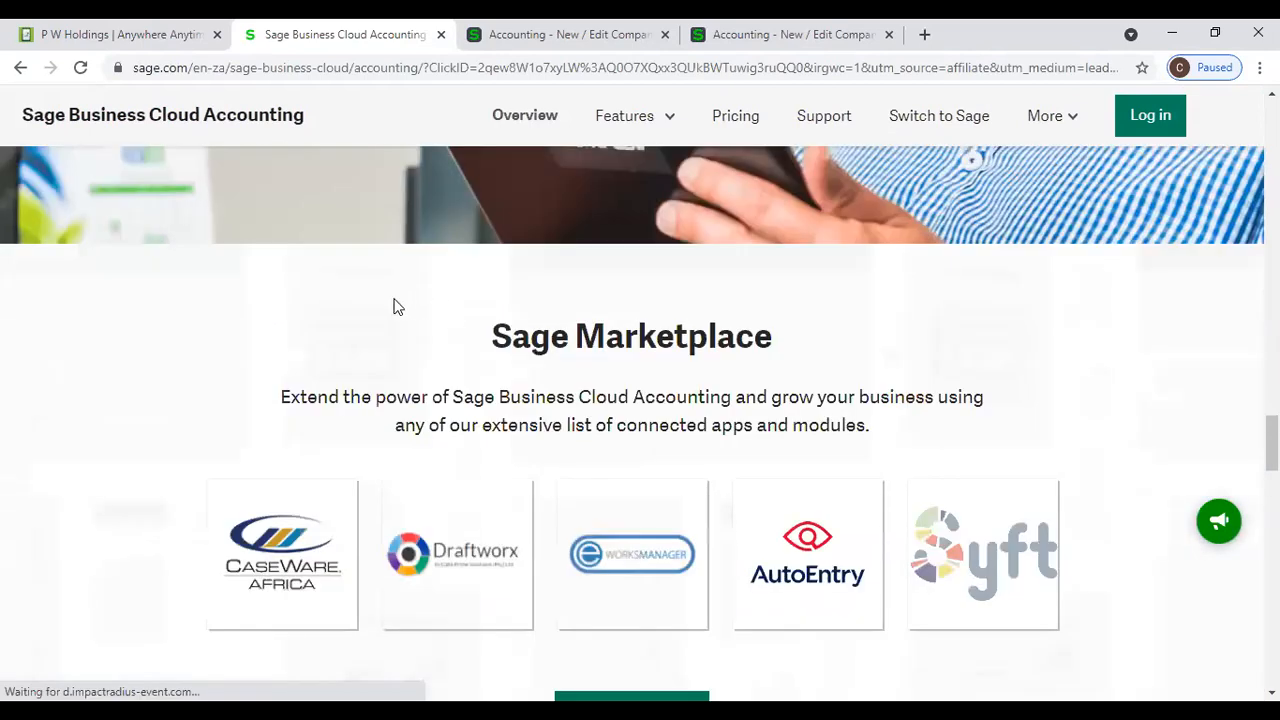
scroll(355, 302, "up", 8)
scroll(352, 303, "up", 4)
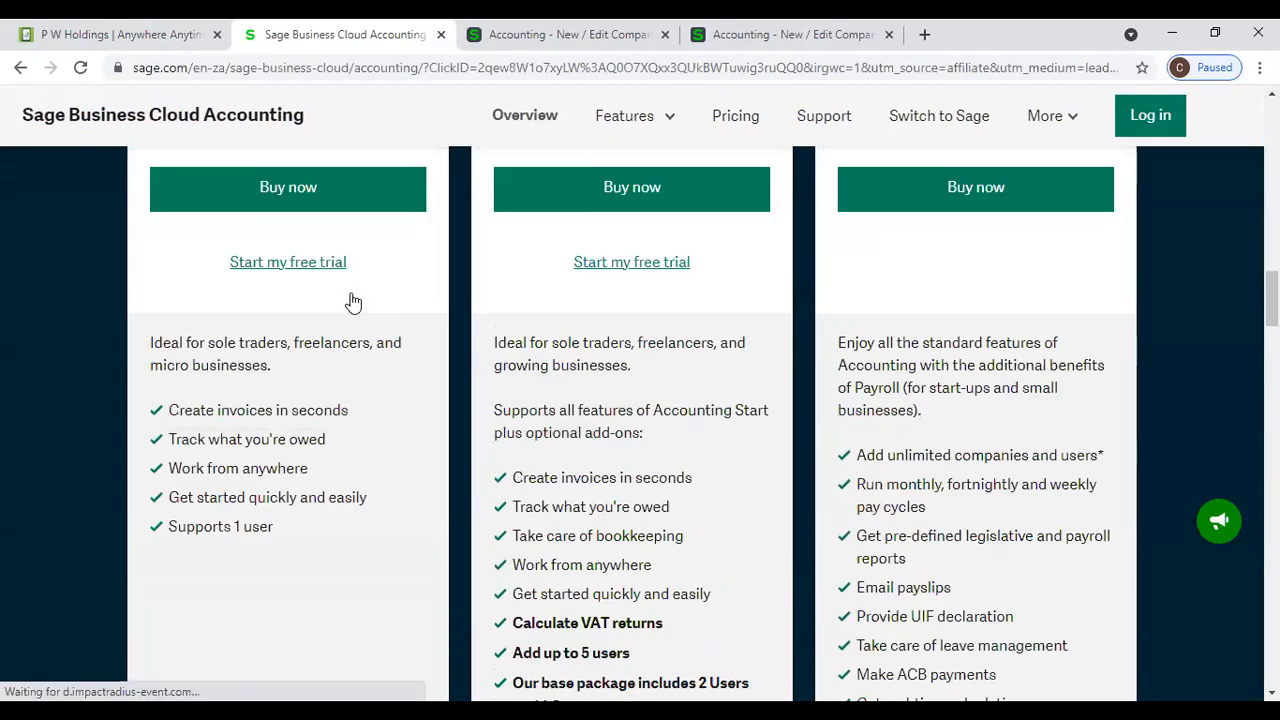
- Close the P W Holdings page and open the free 30-day trial form on the Sage Accounting page
left_click(175, 37)
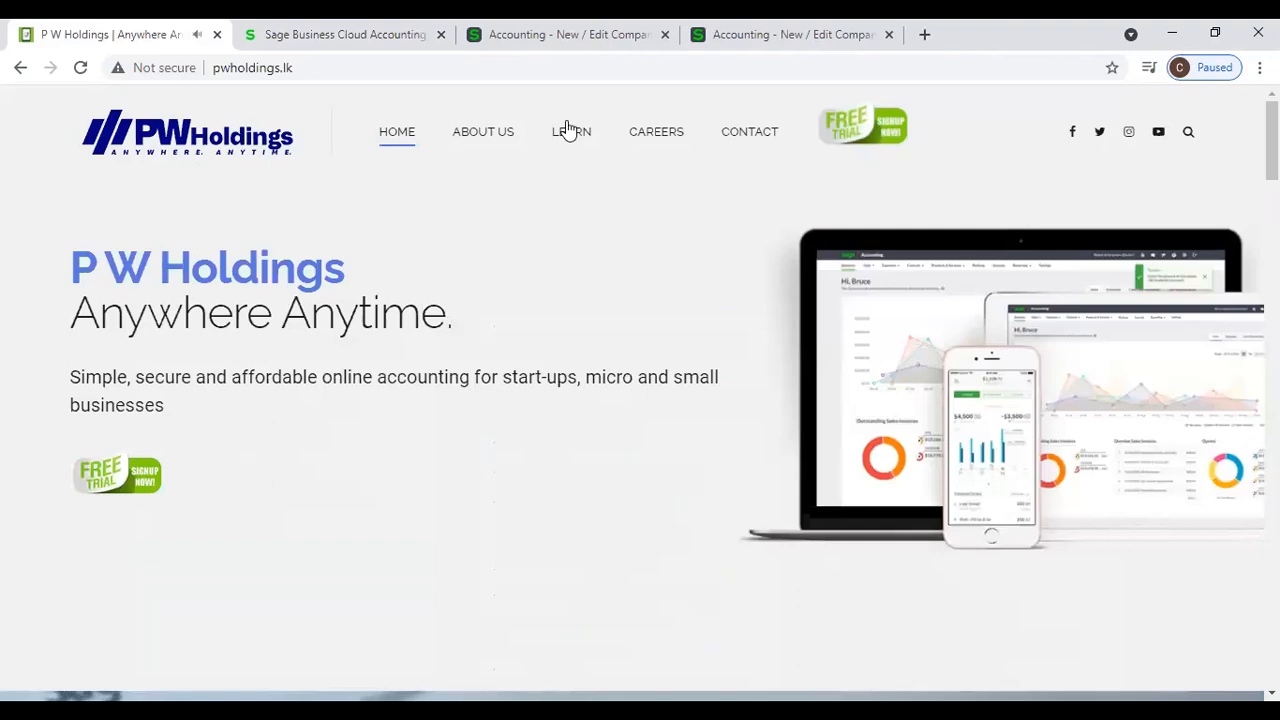
left_click(217, 34)
scroll(237, 286, "up", 15)
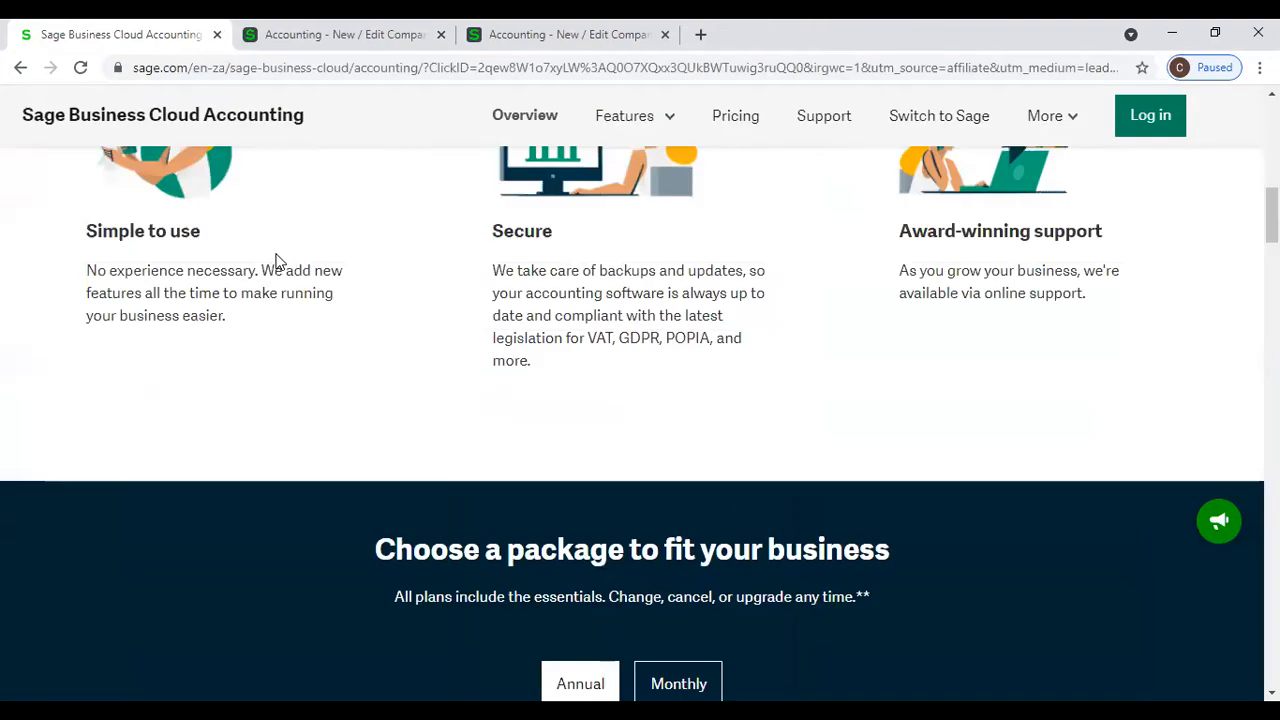
scroll(240, 320, "down", 4)
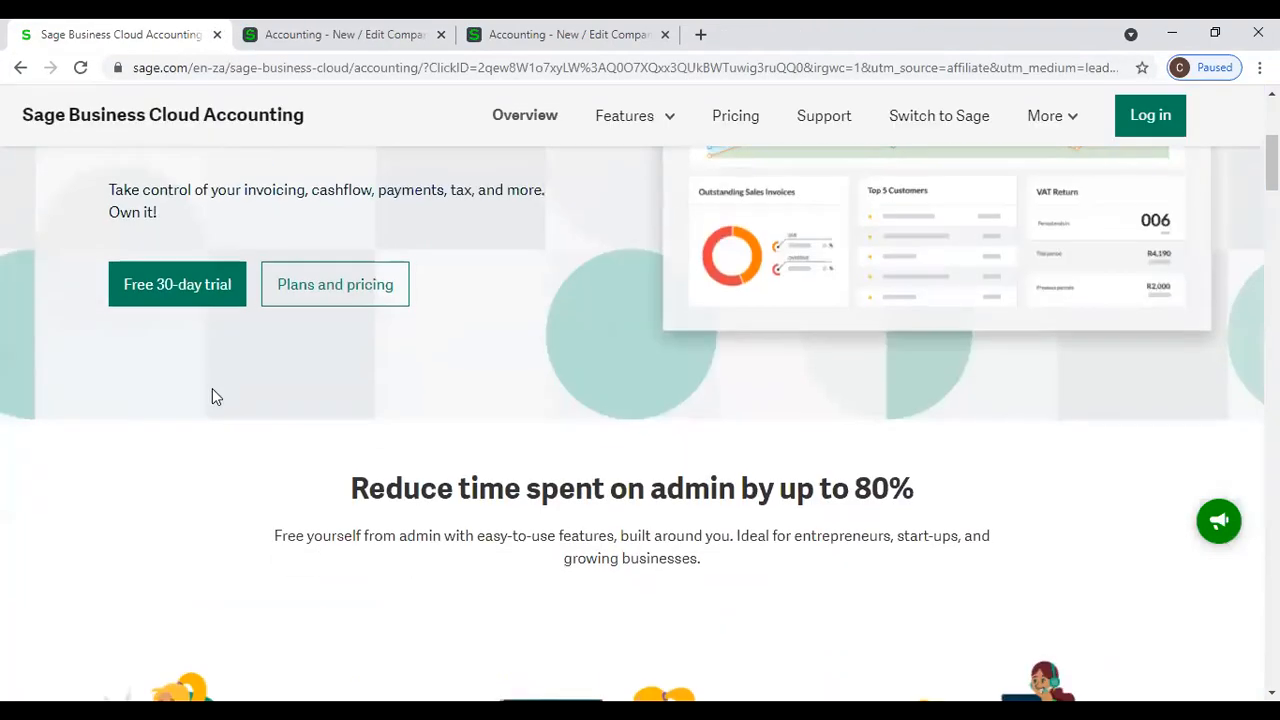
left_click(191, 284)
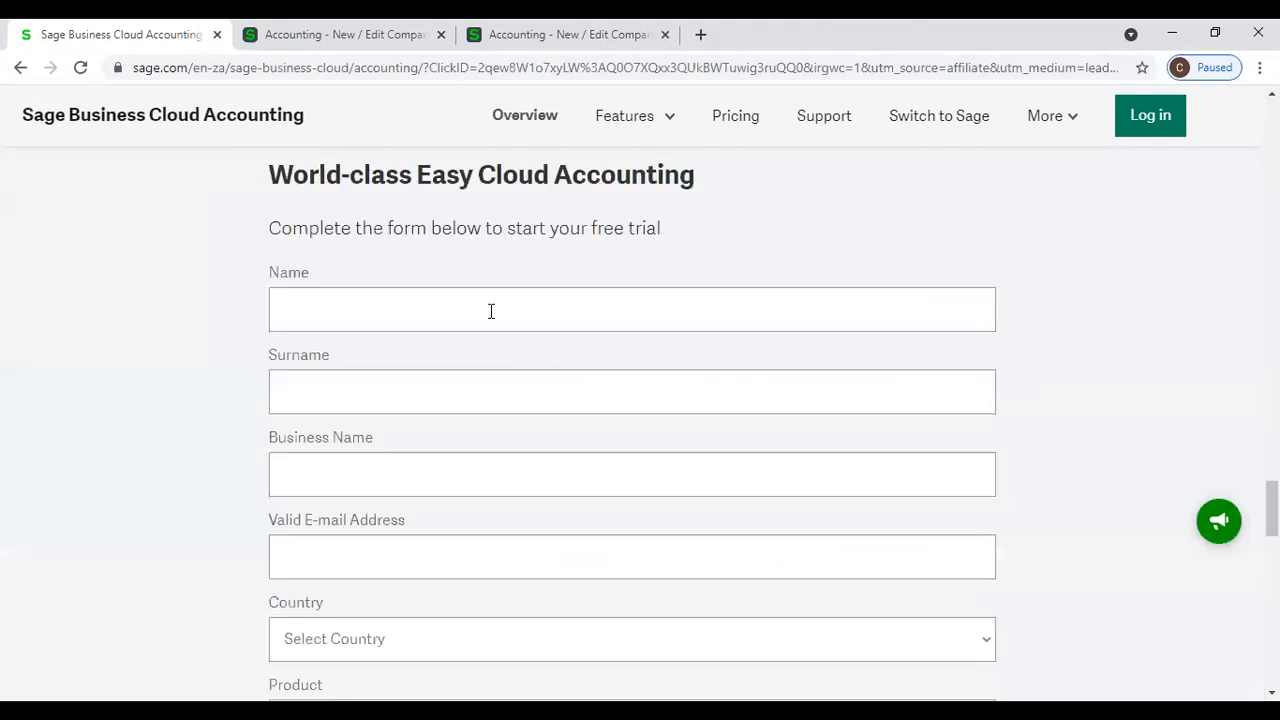
- Examine the e-mail address field and the available countries in the free trial form
scroll(478, 366, "down", 3)
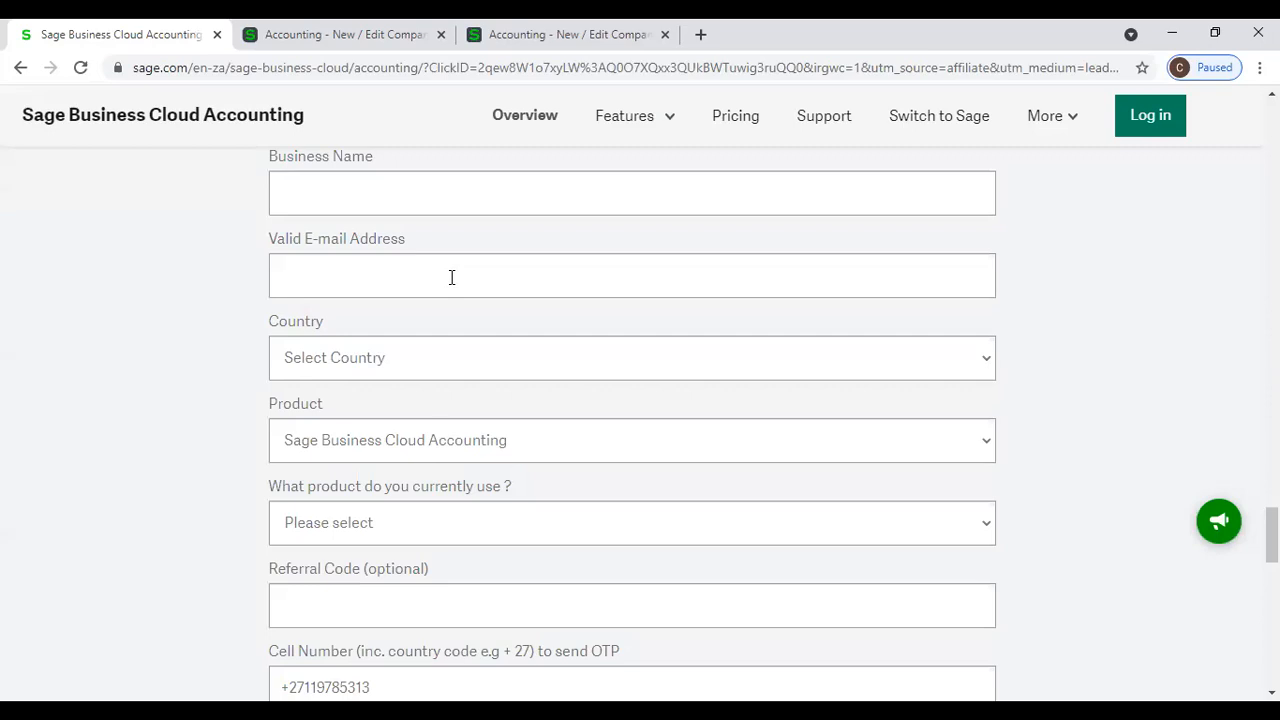
left_click(451, 277)
left_click(1091, 279)
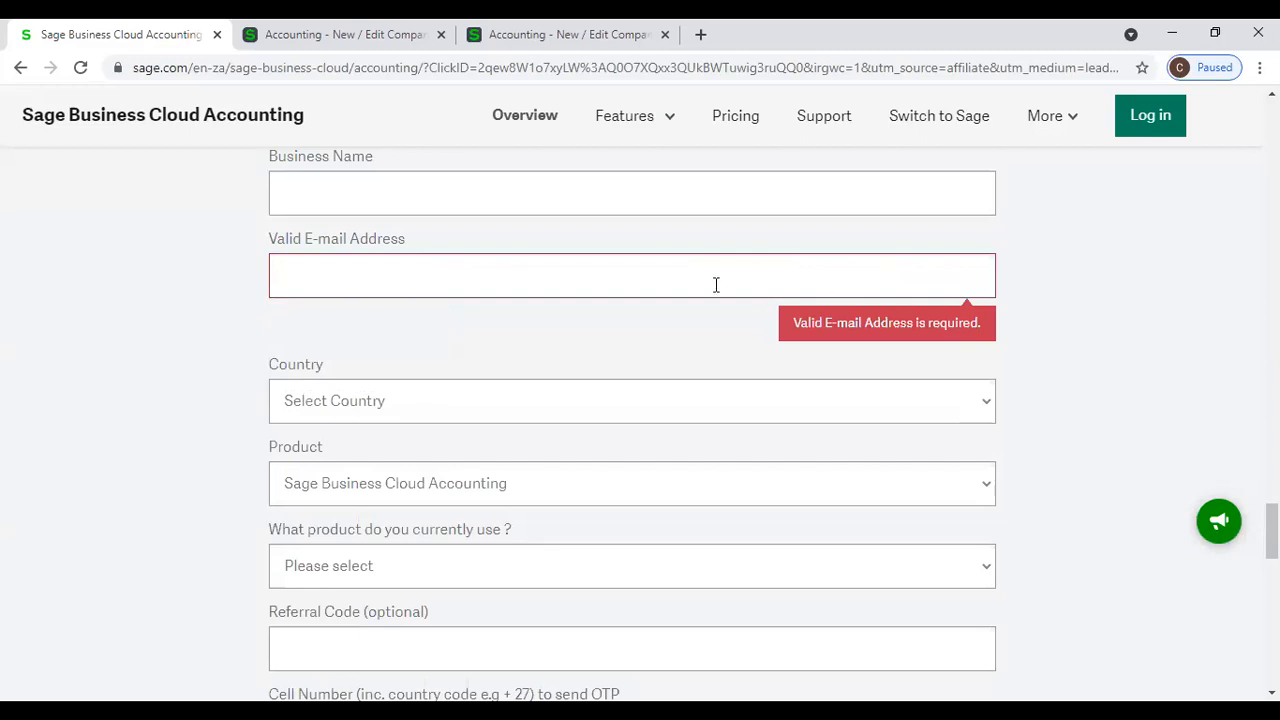
scroll(574, 286, "down", 1)
left_click(560, 318)
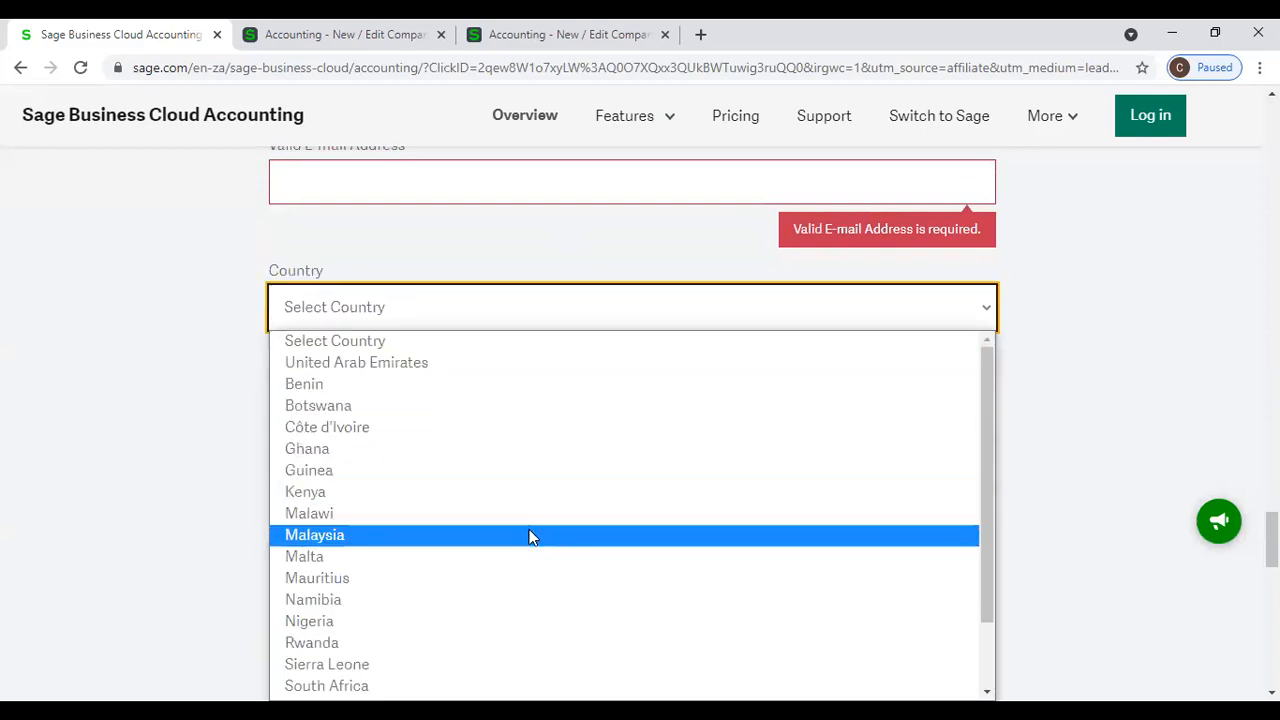
left_click(155, 410)
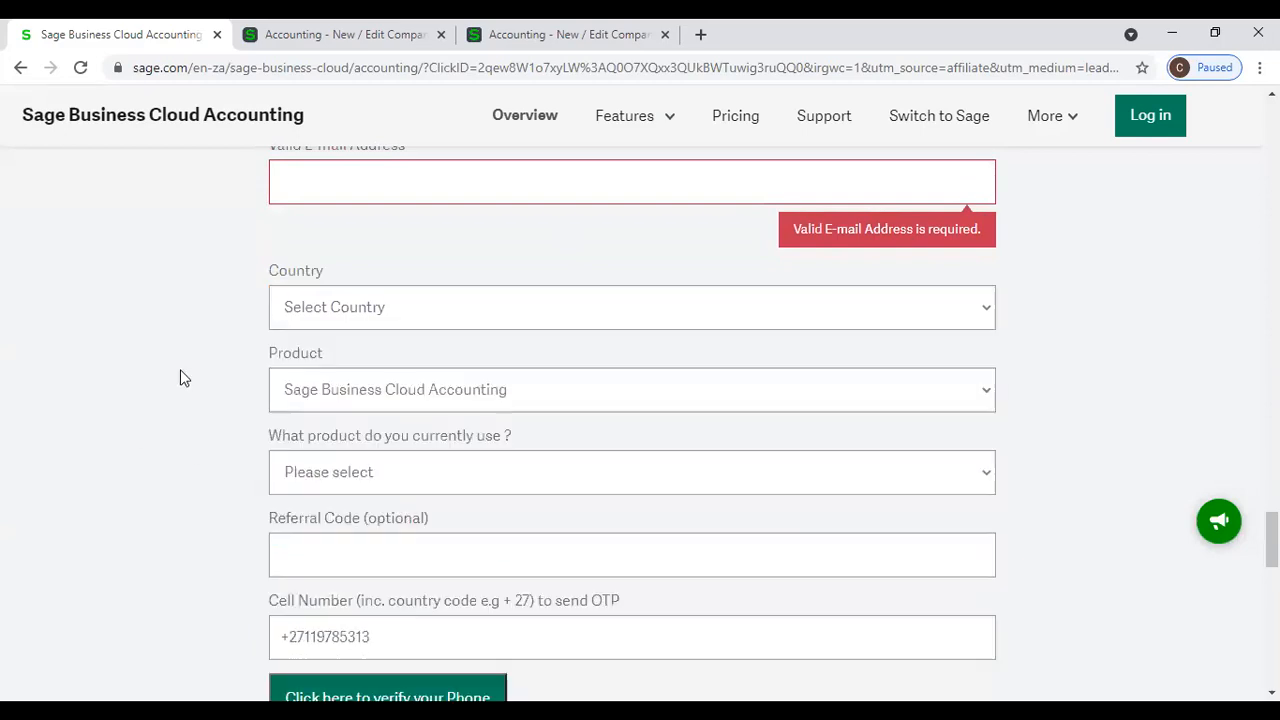
left_click(357, 307)
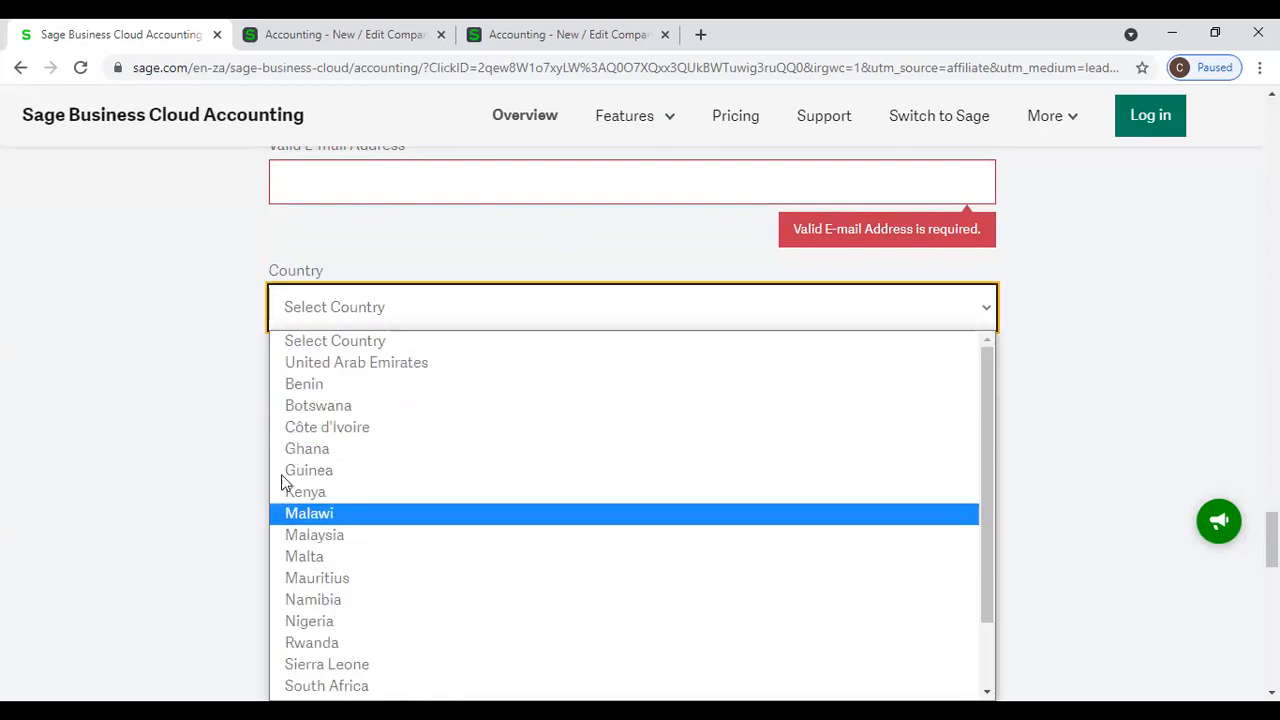
scroll(258, 378, "down", 1)
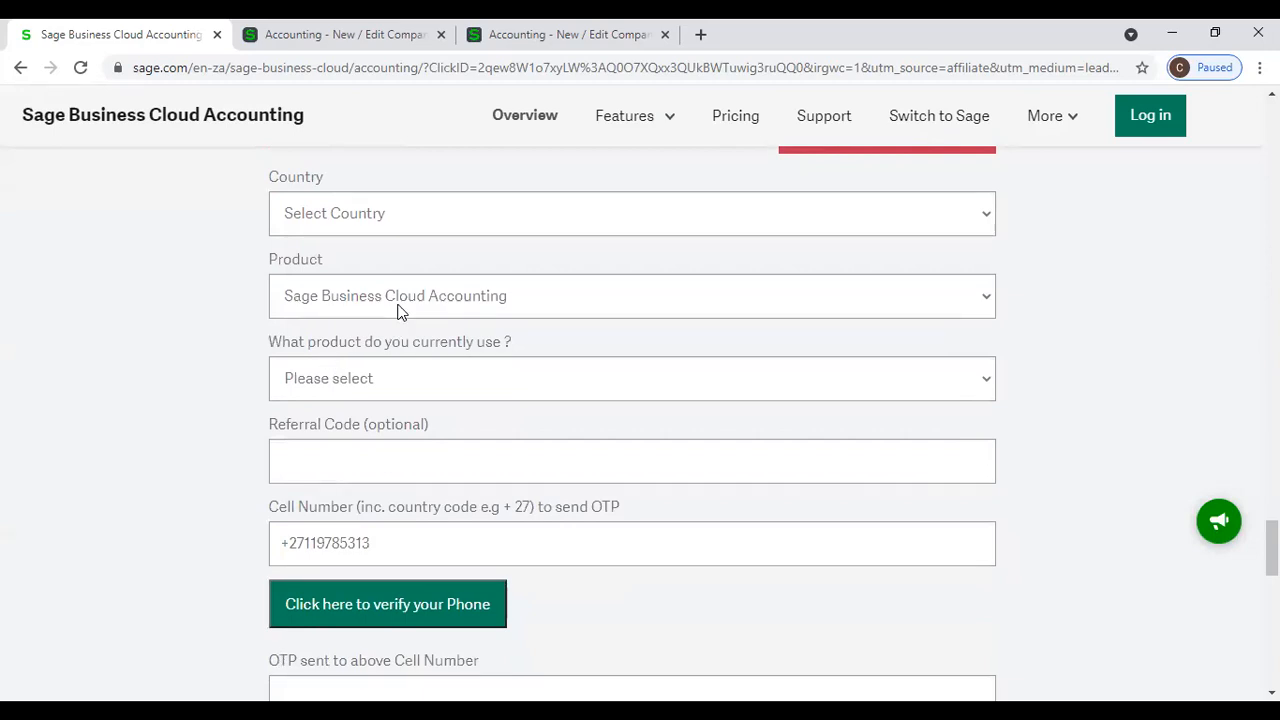
- Examine the options for the wanted product and the currently used product in the trial form
left_click(399, 311)
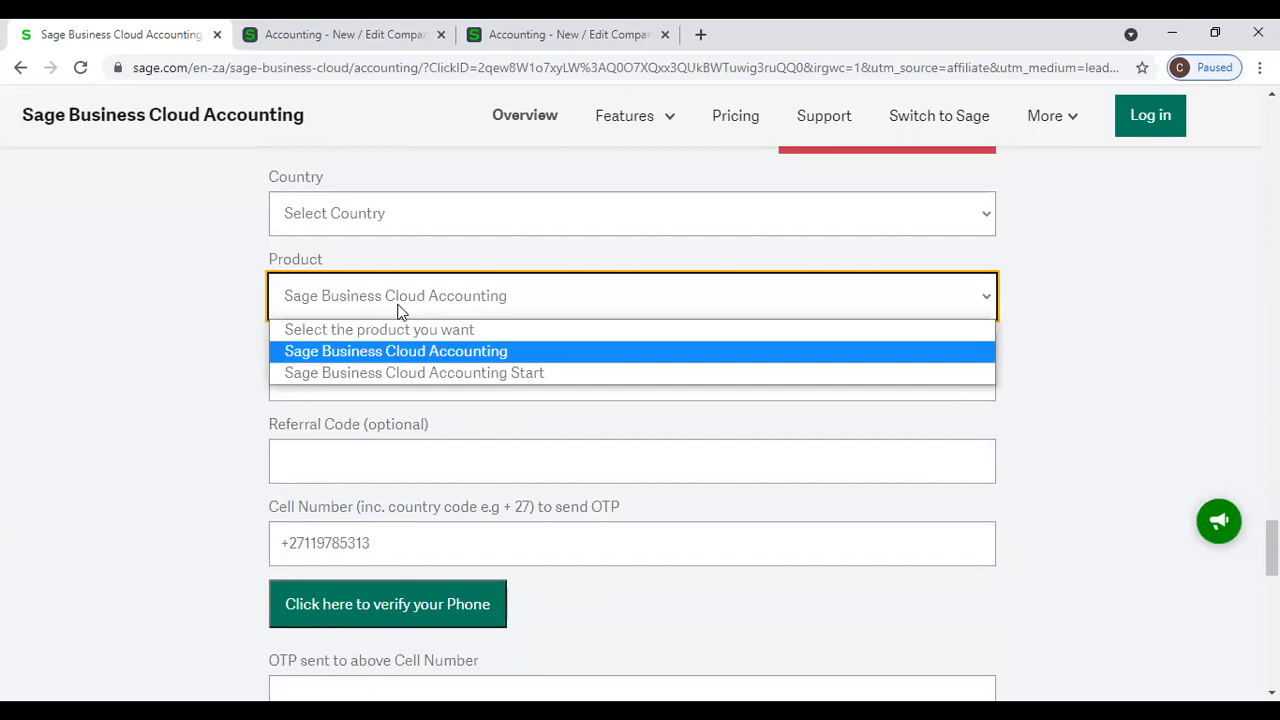
left_click(354, 397)
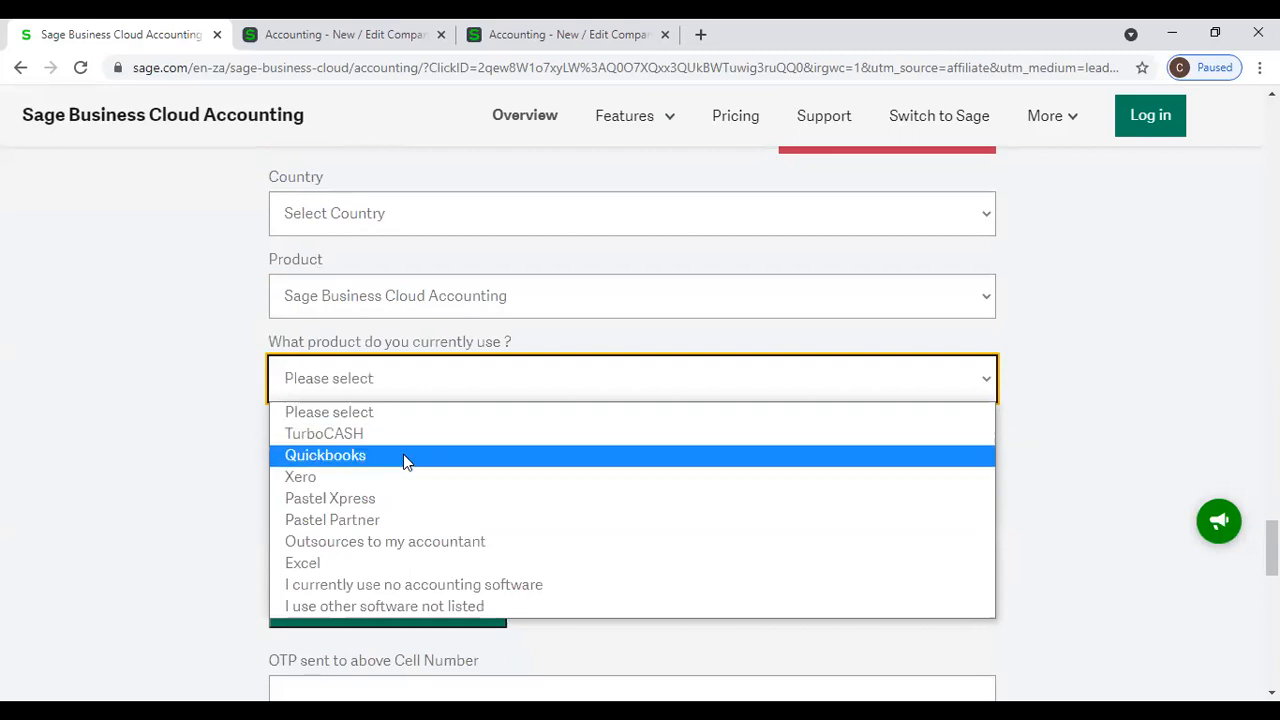
scroll(523, 431, "down", 1)
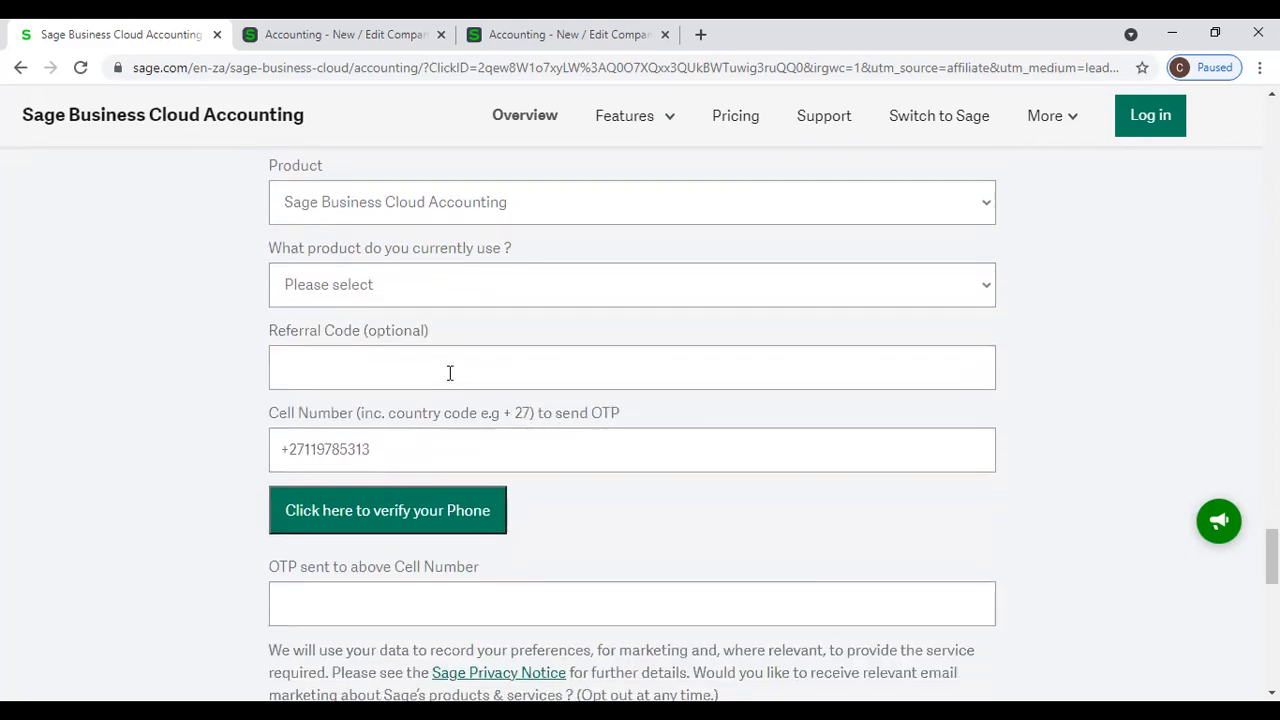
- Examine the cell number, phone verification, OTP and marketing preference fields at the end of the trial form
scroll(460, 400, "down", 1)
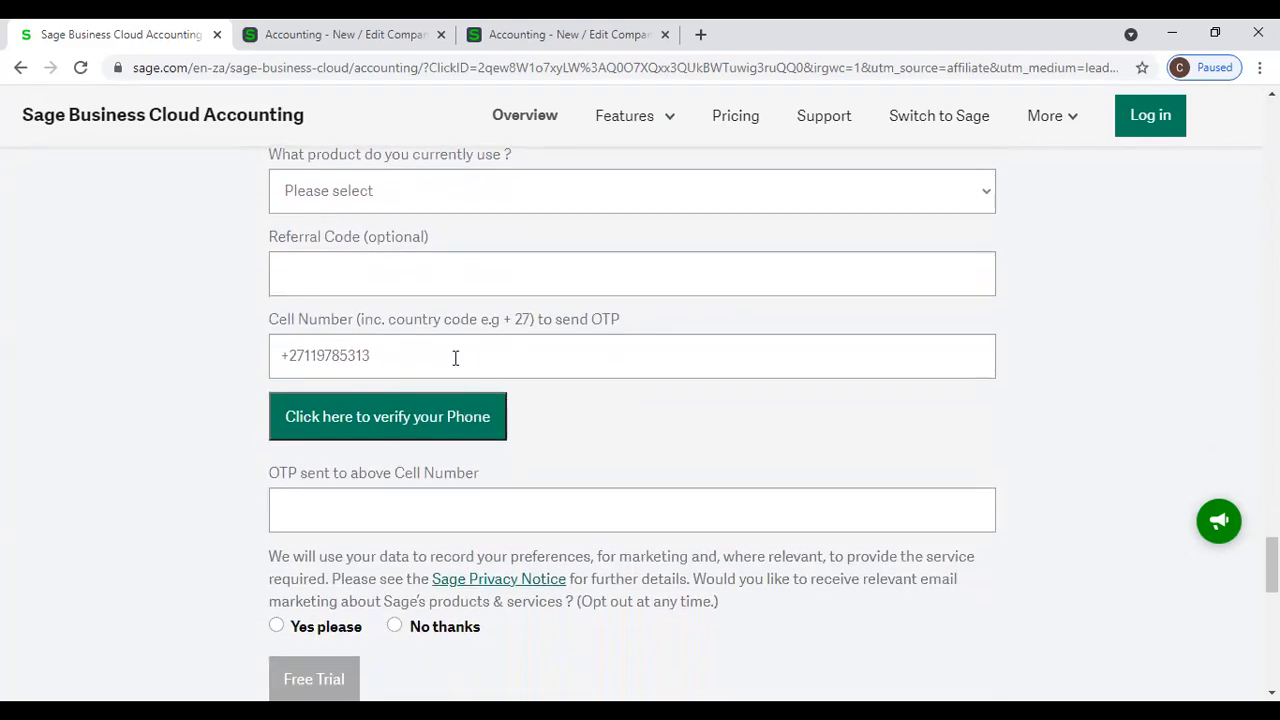
left_click(455, 358)
left_click(1060, 370)
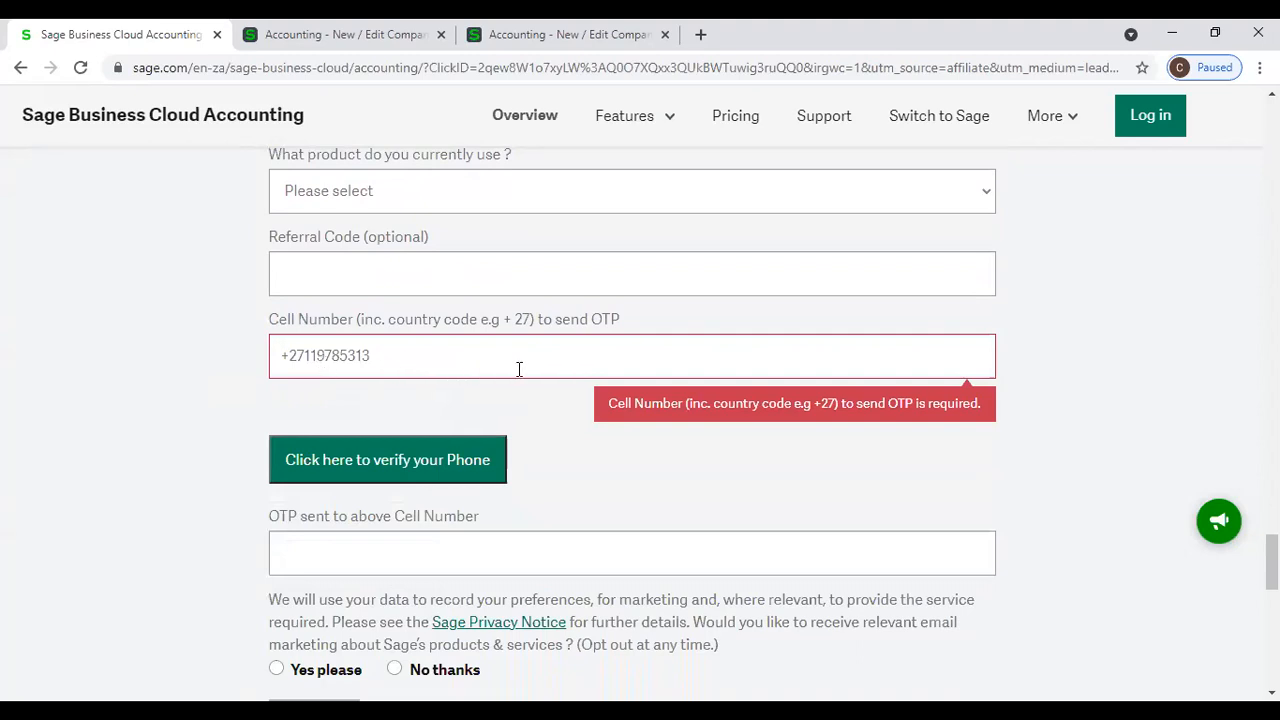
scroll(517, 372, "down", 1)
left_click(438, 459)
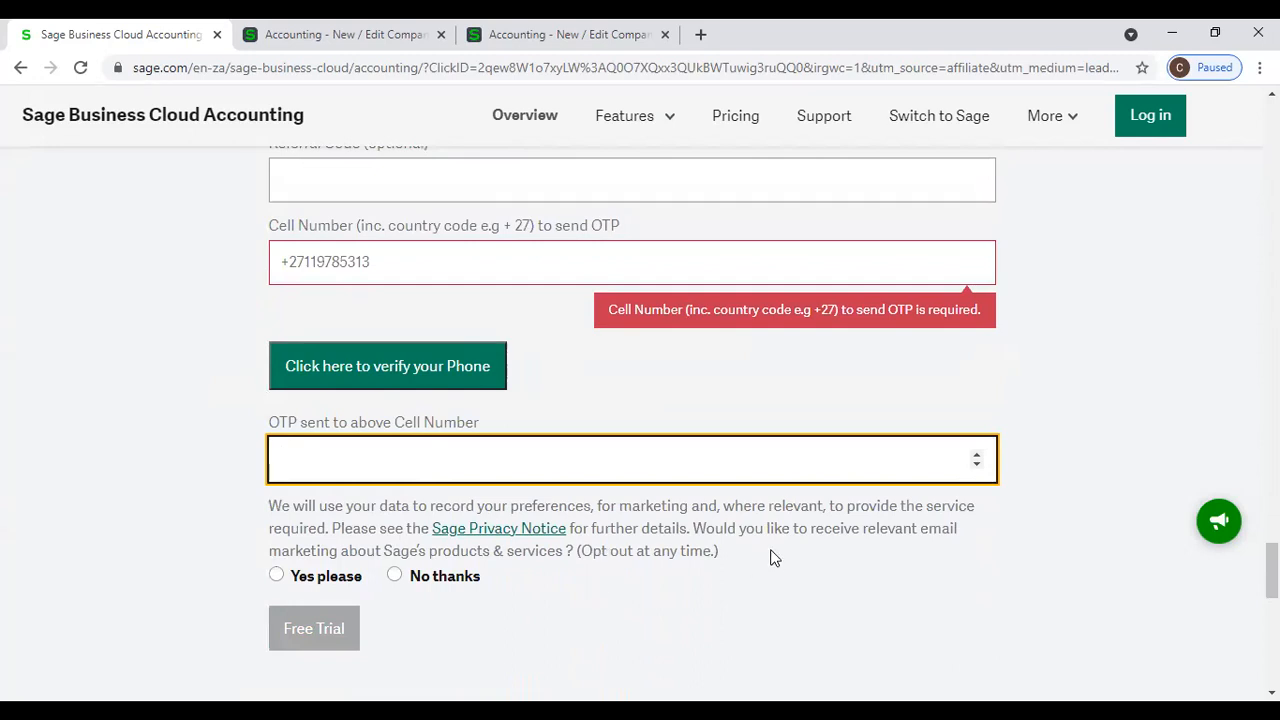
scroll(770, 557, "down", 3)
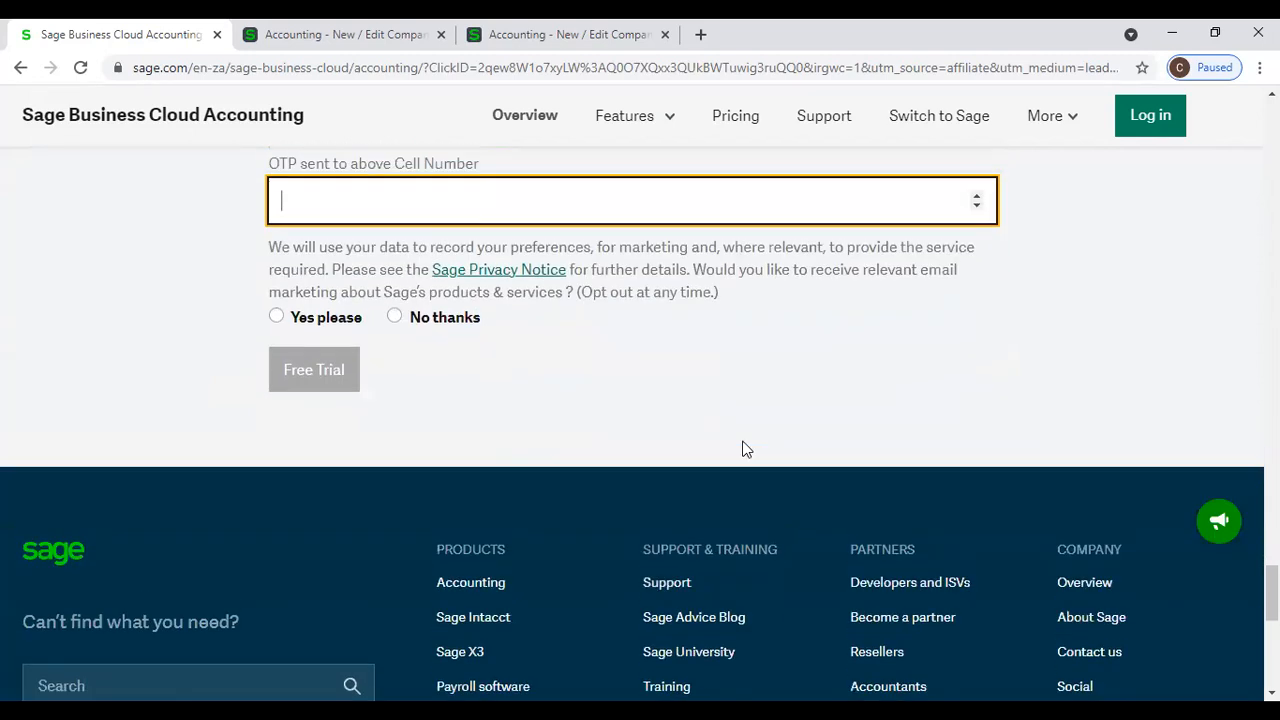
scroll(742, 449, "up", 3)
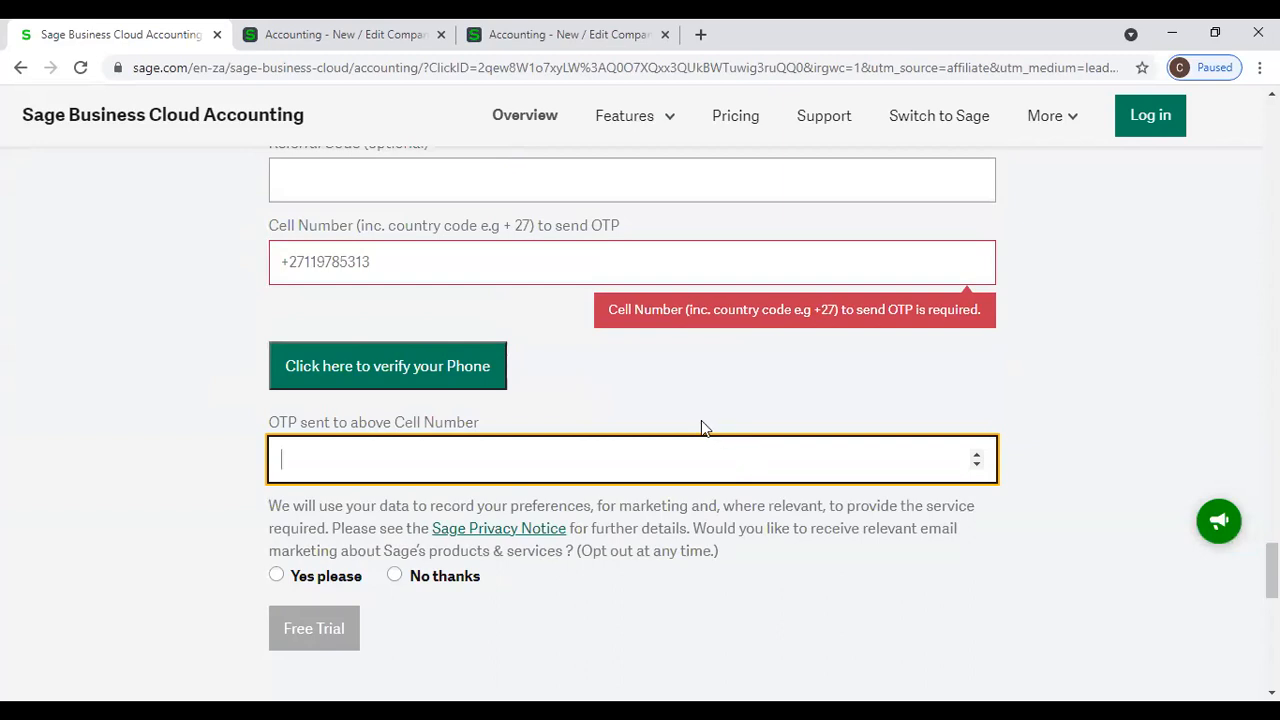
left_click(250, 75)
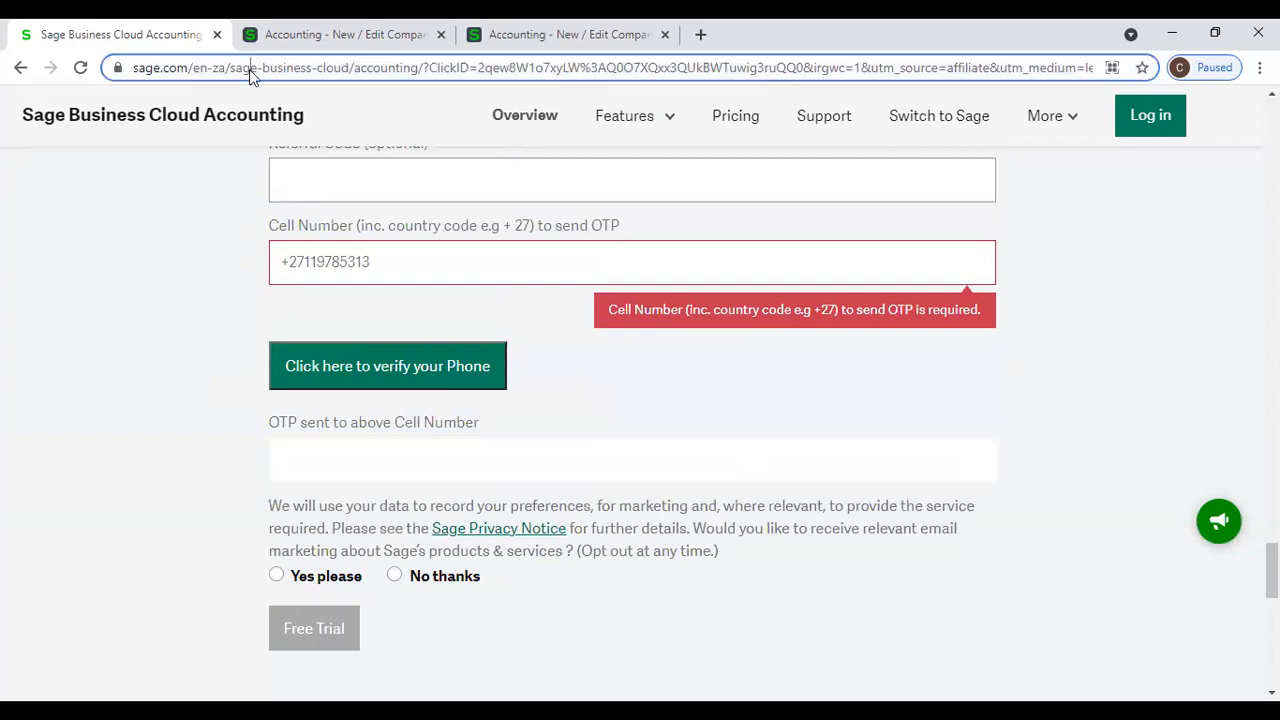
type("pwh")
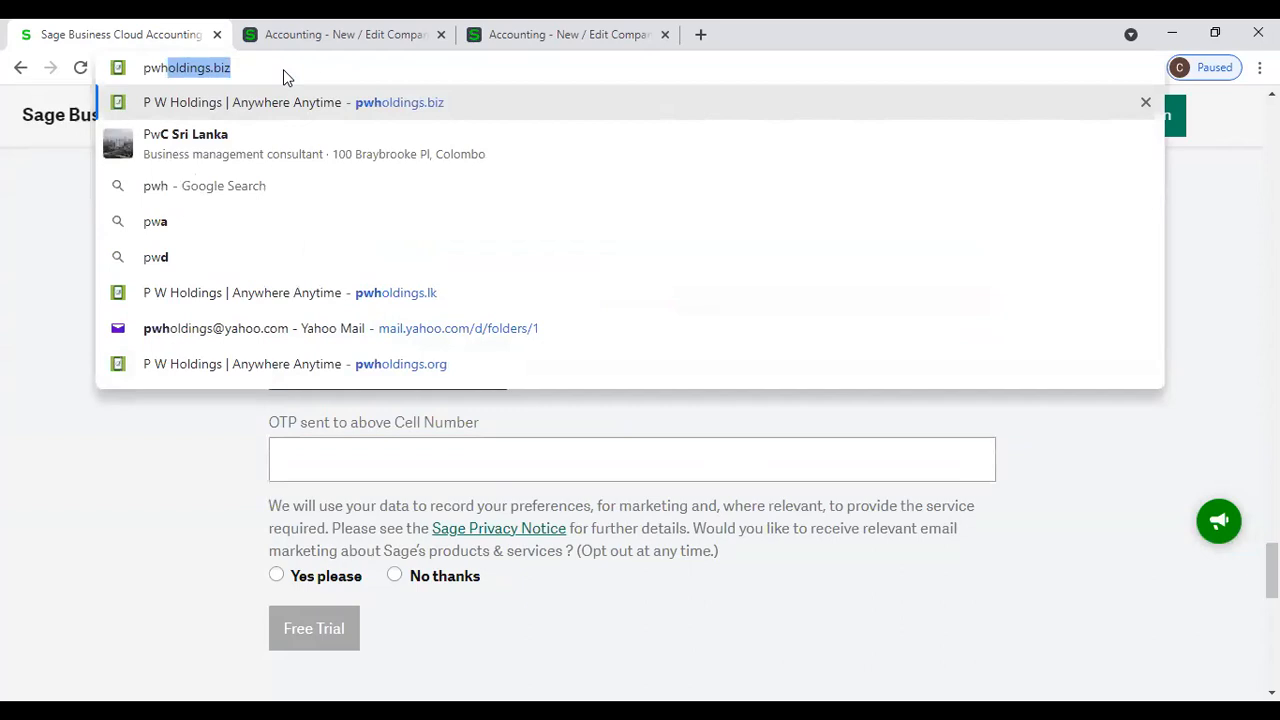
key("Return")
- Load the P W Holdings website at pwholdings.lk
left_click(284, 69)
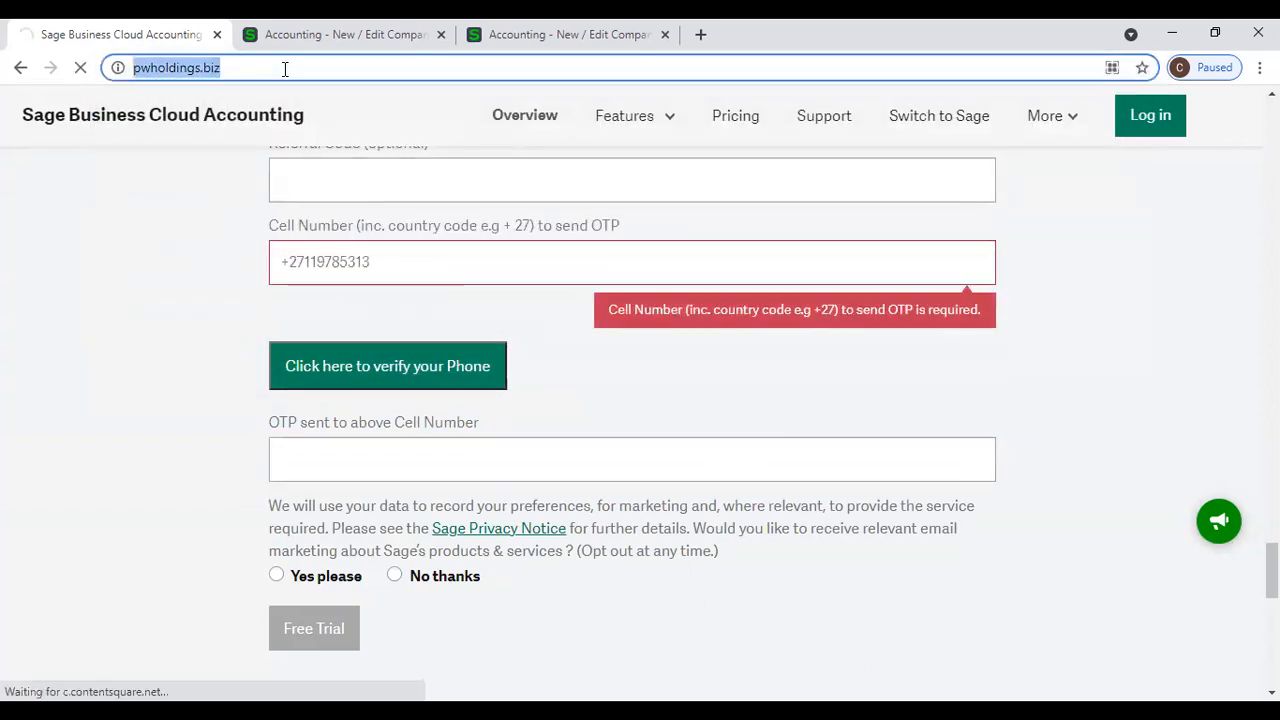
key("BackSpace")
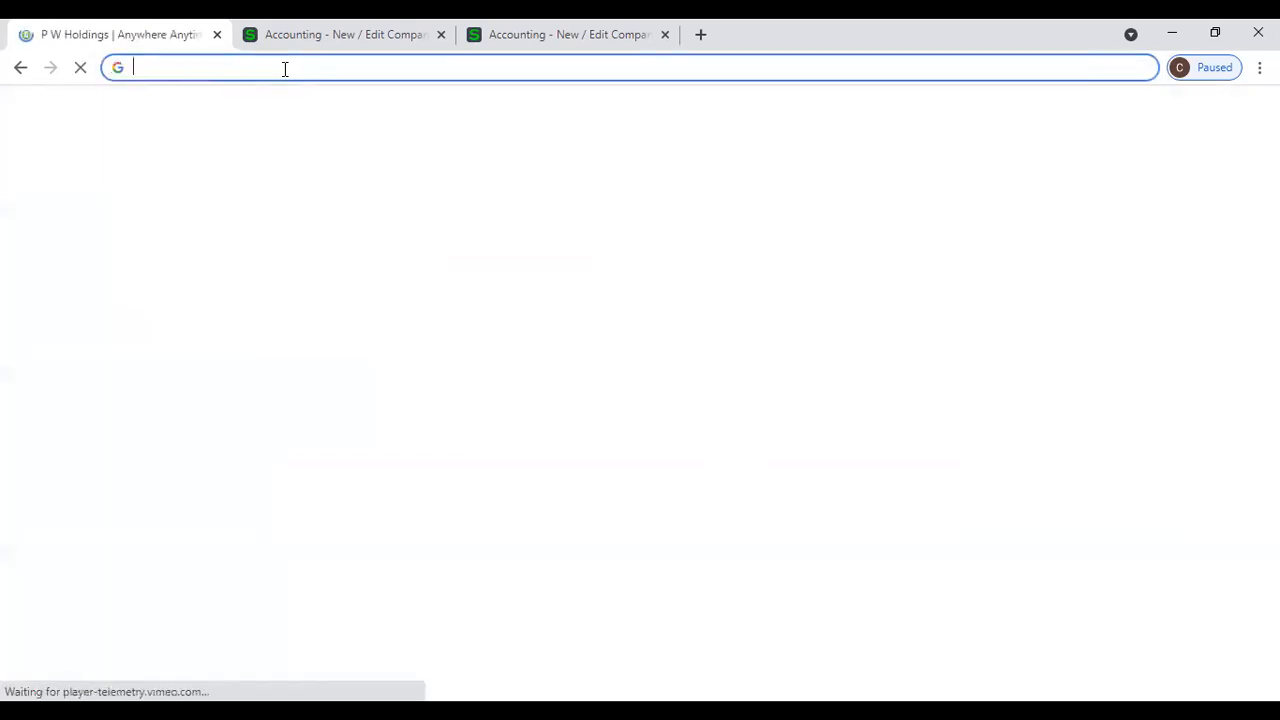
type("pwholdings.l")
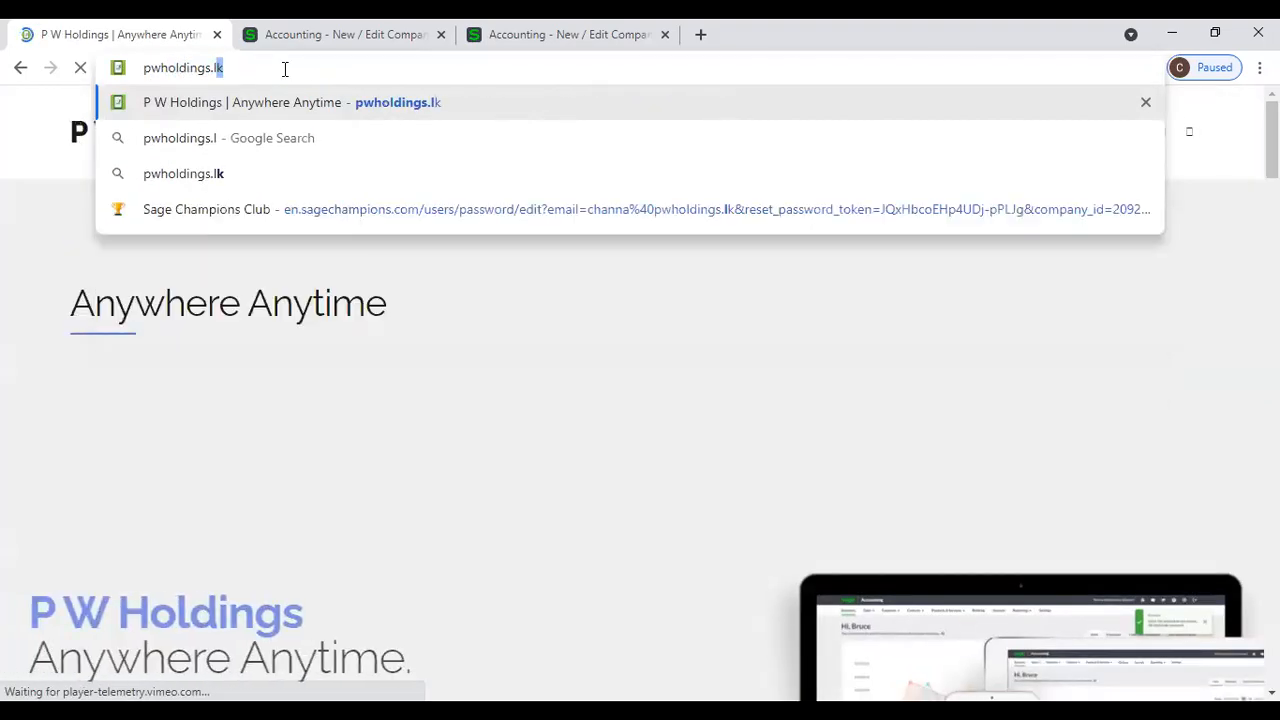
type("k")
key("Return")
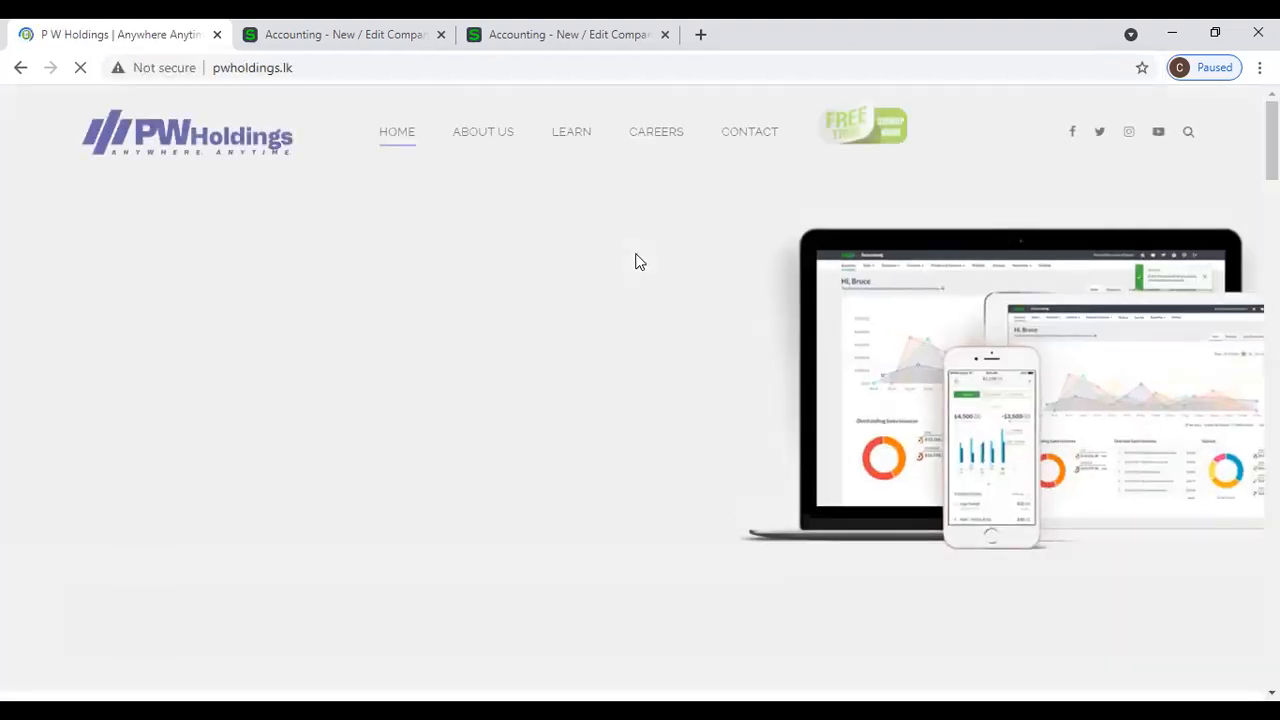
- Open the Sage free 30-day trial form through the P W Holdings signup offer and look through its fields
left_click(889, 143)
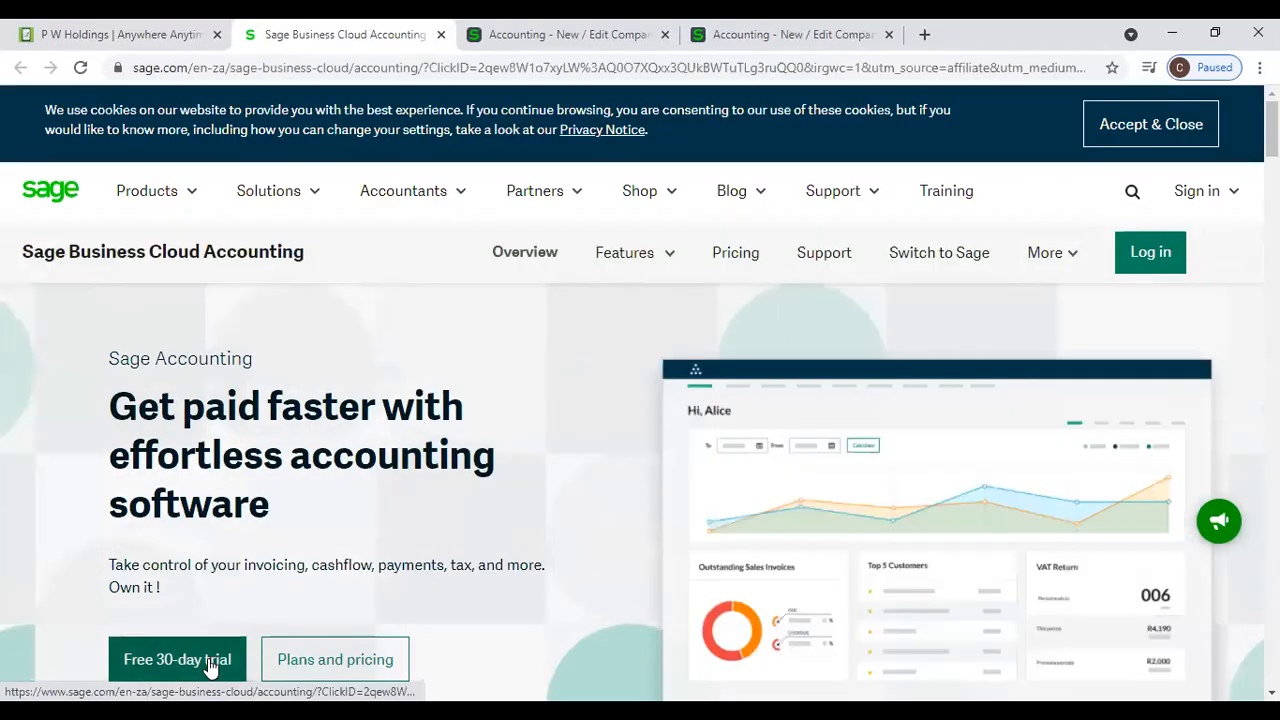
left_click(177, 660)
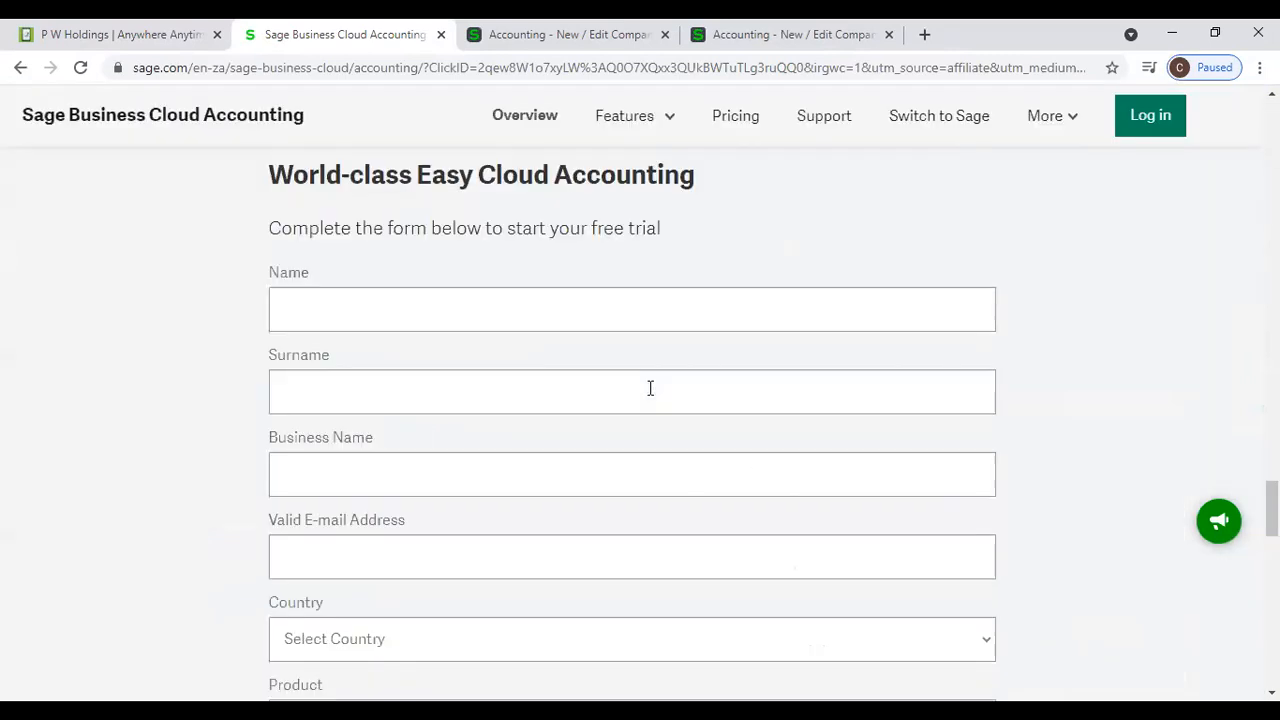
scroll(568, 335, "down", 1)
scroll(567, 345, "down", 4)
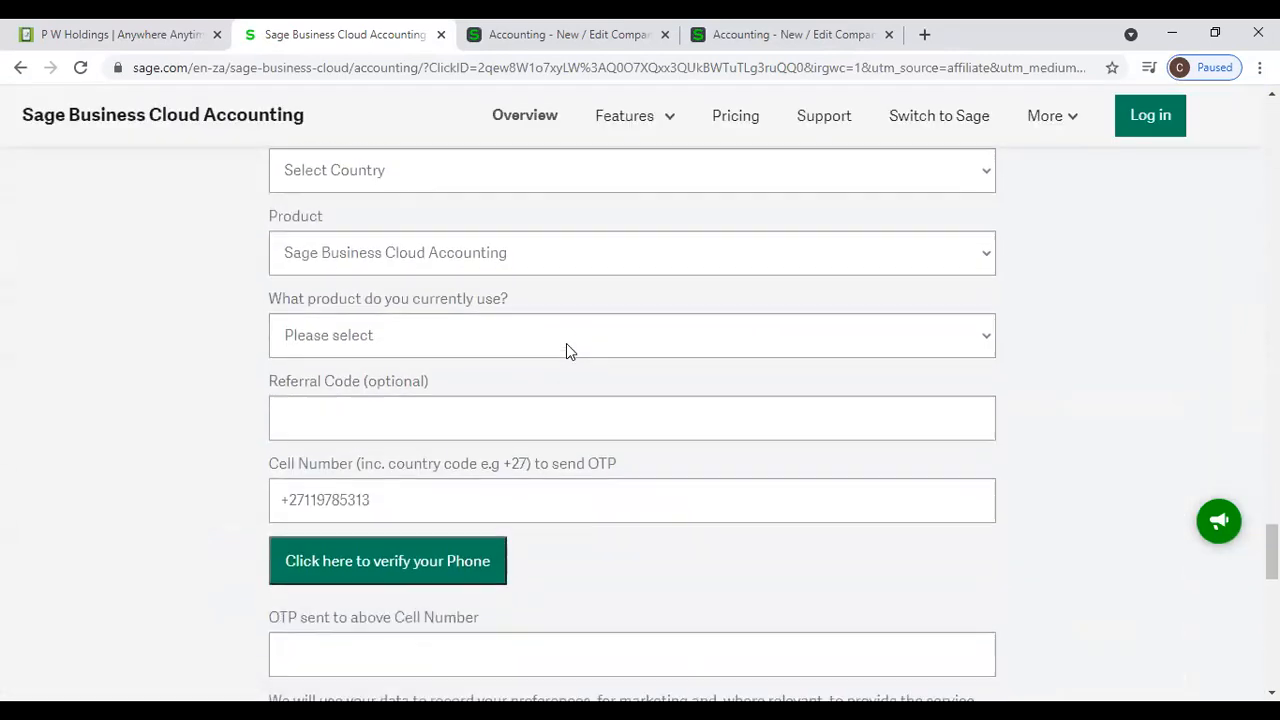
scroll(564, 345, "down", 3)
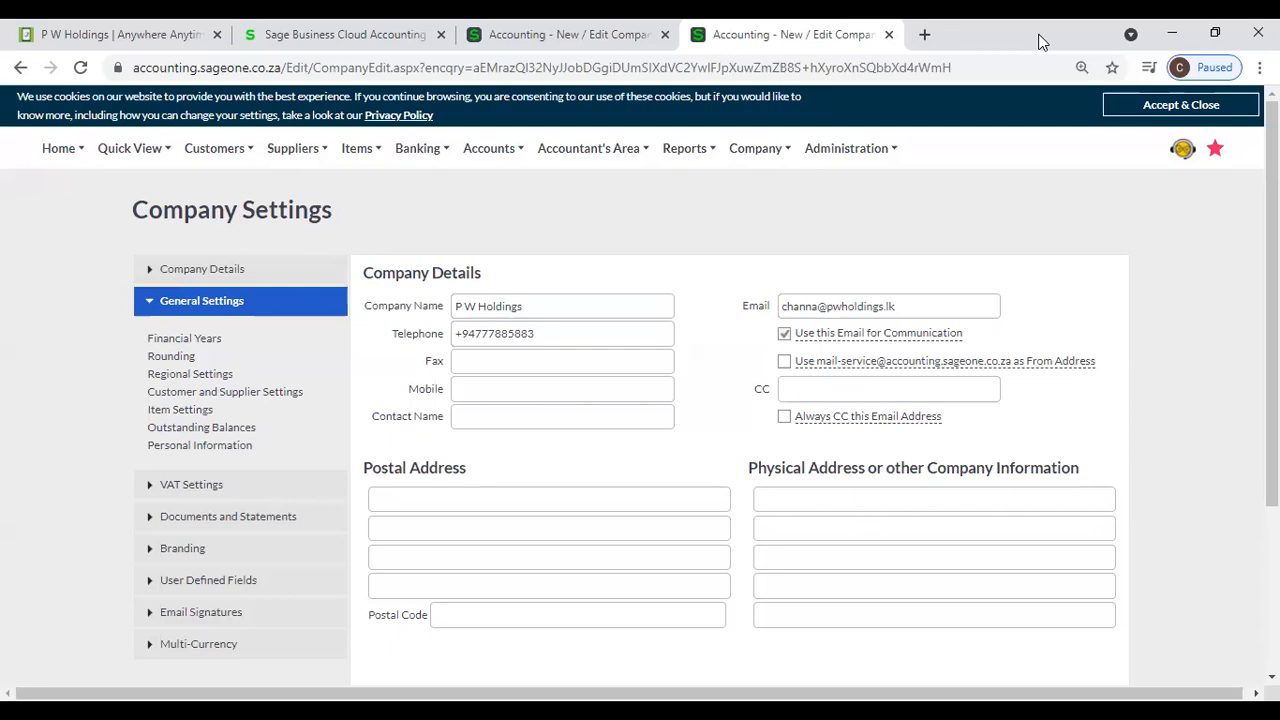
- Try to load accounting.sageone.za in a new browser tab
left_click(924, 34)
type("a")
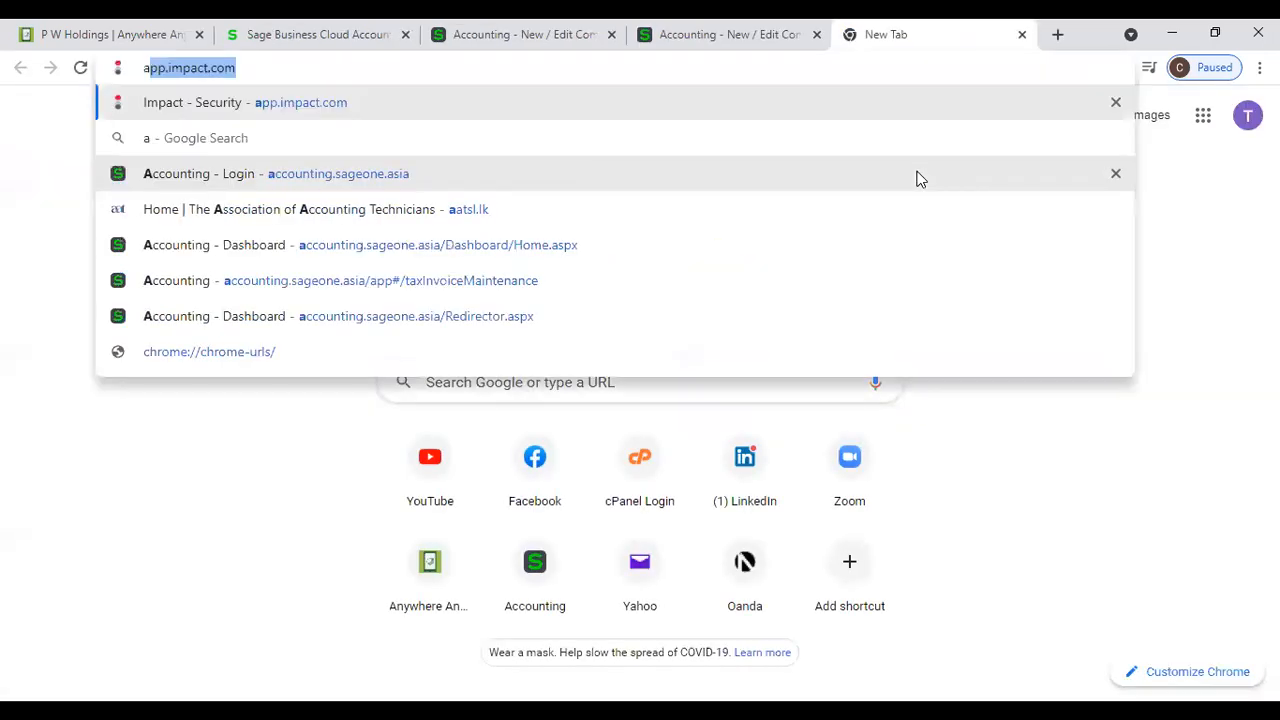
type("cc")
key("Right")
key("BackSpace")
key("BackSpace")
key("BackSpace")
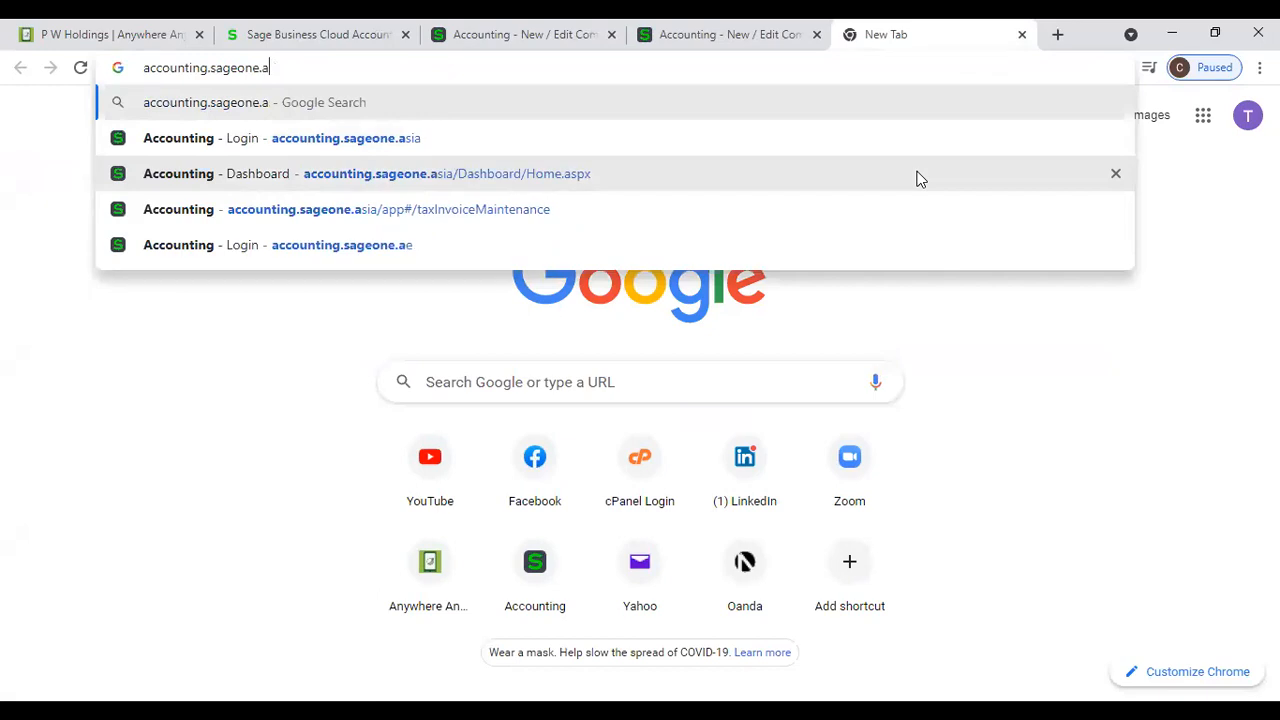
key("BackSpace")
type("za")
key("Return")
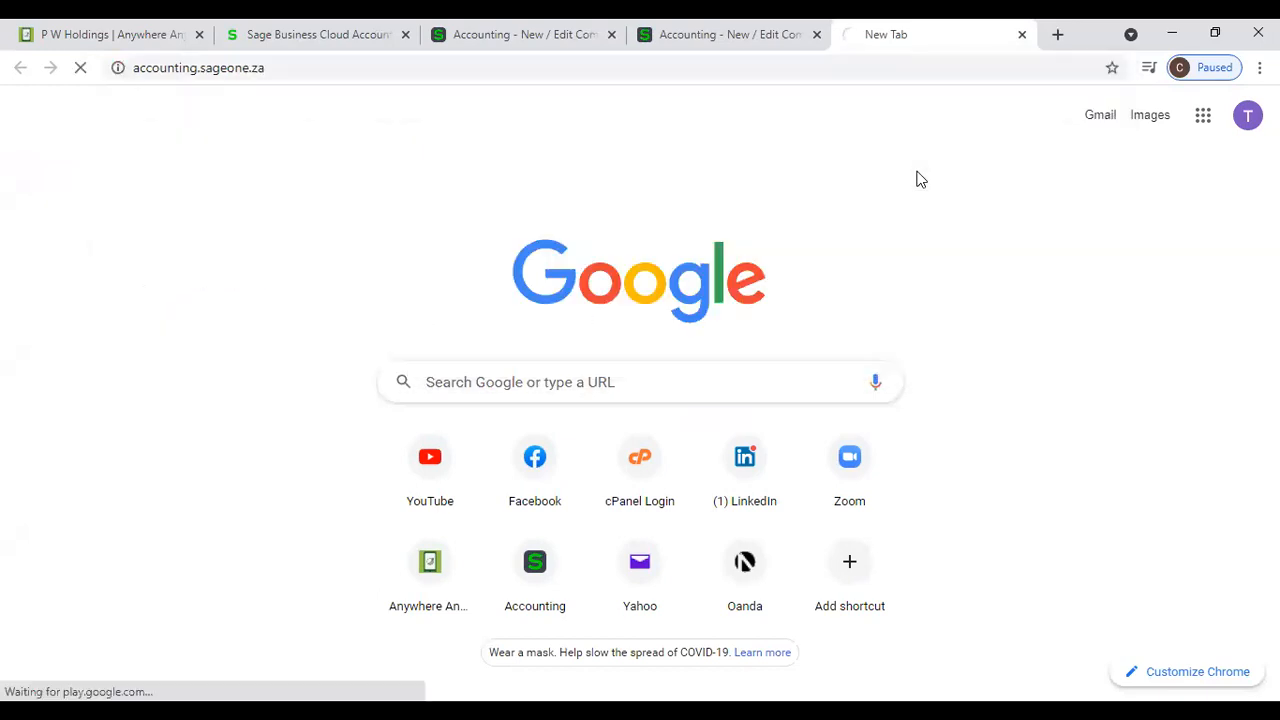
left_click(337, 71)
left_click(337, 72)
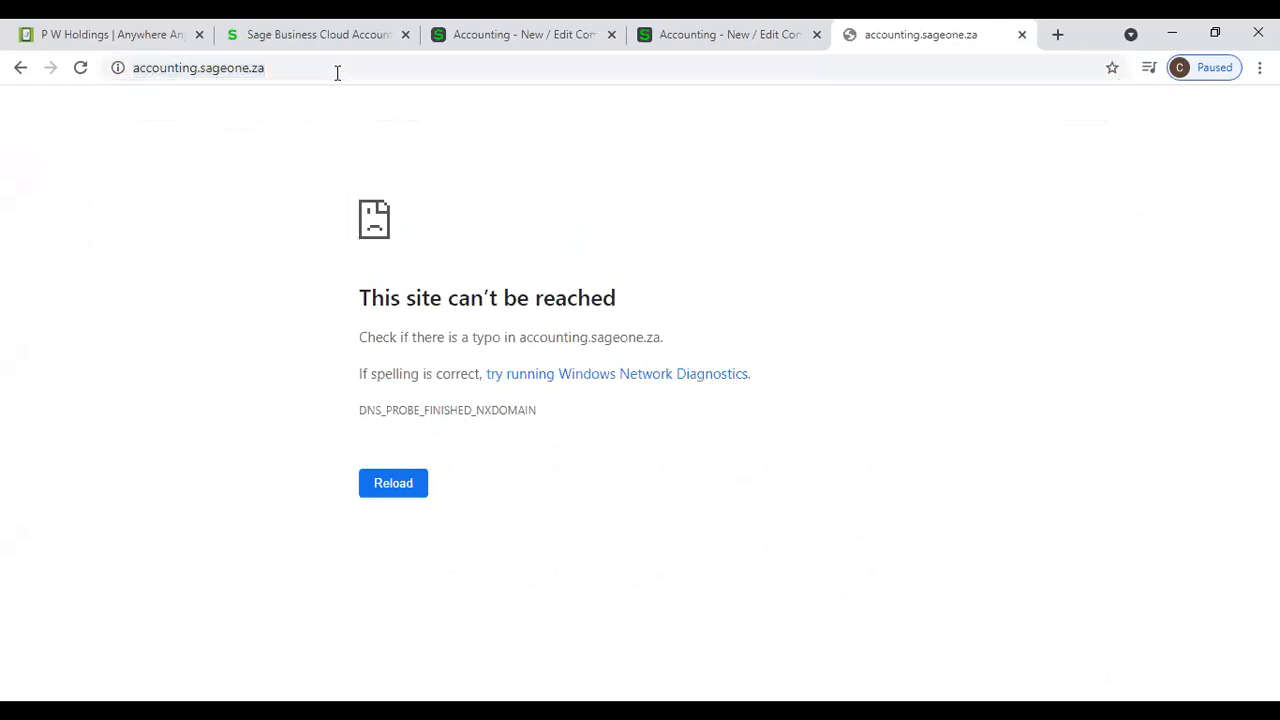
- Glance back at the Sage trial form, and load the South African Sage website at sage.com/en-za/ in the new tab
left_click(257, 38)
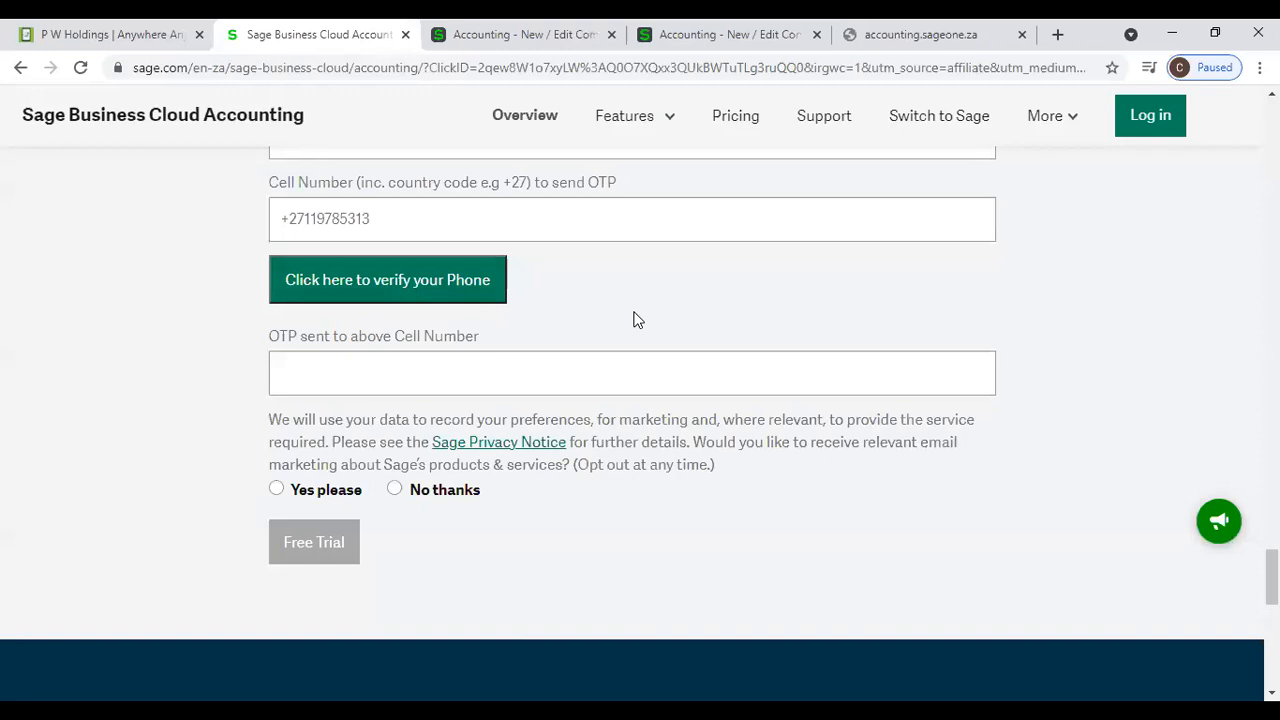
scroll(633, 318, "up", 5)
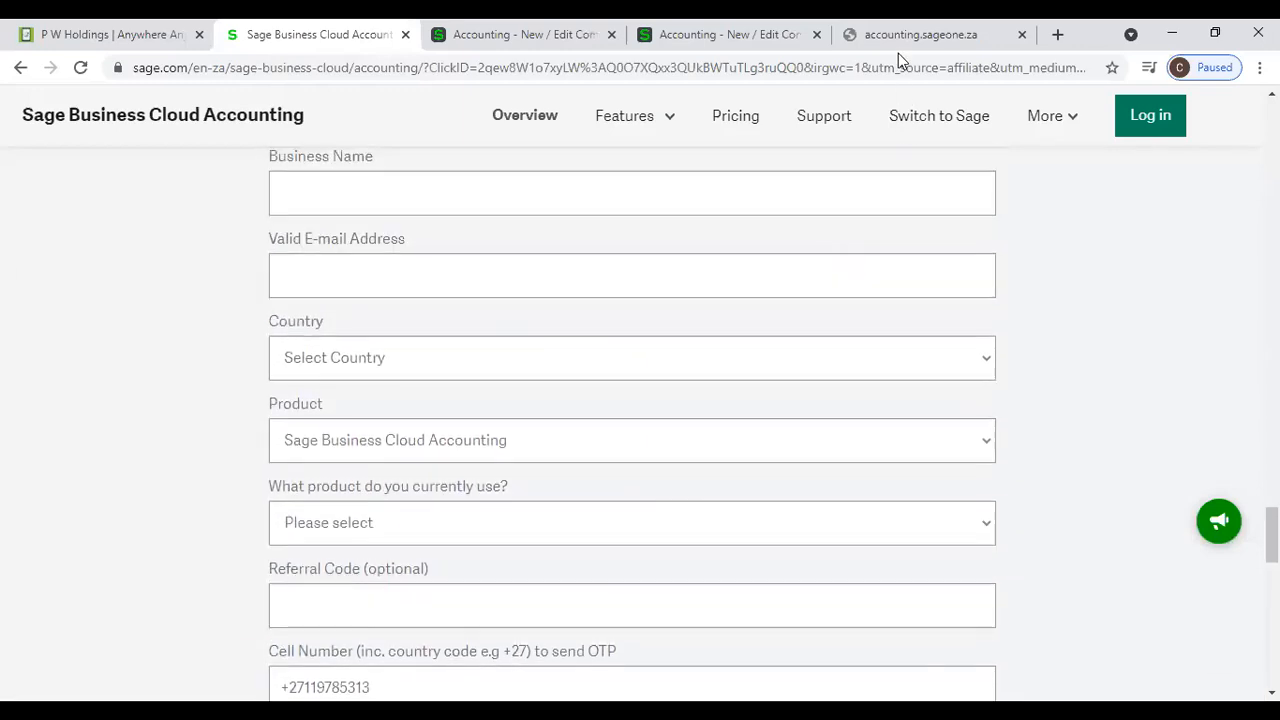
left_click(898, 53)
left_click(314, 71)
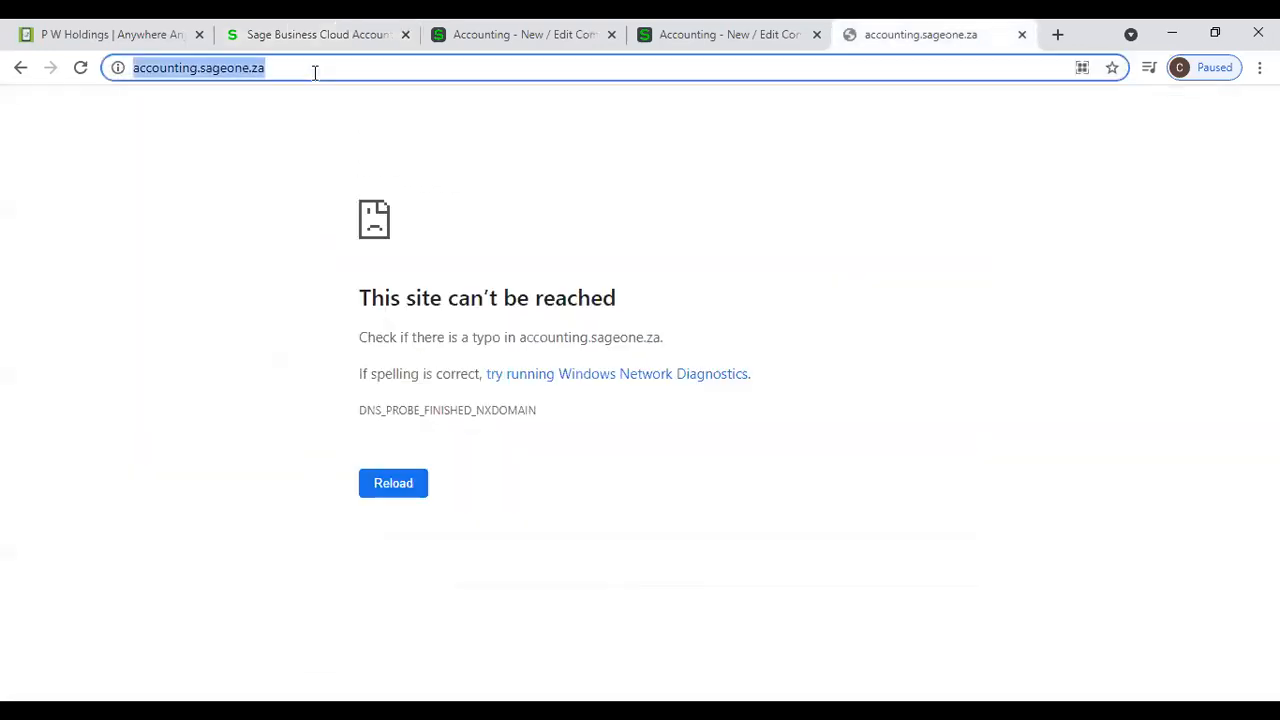
type("Sage.com/en-gb/")
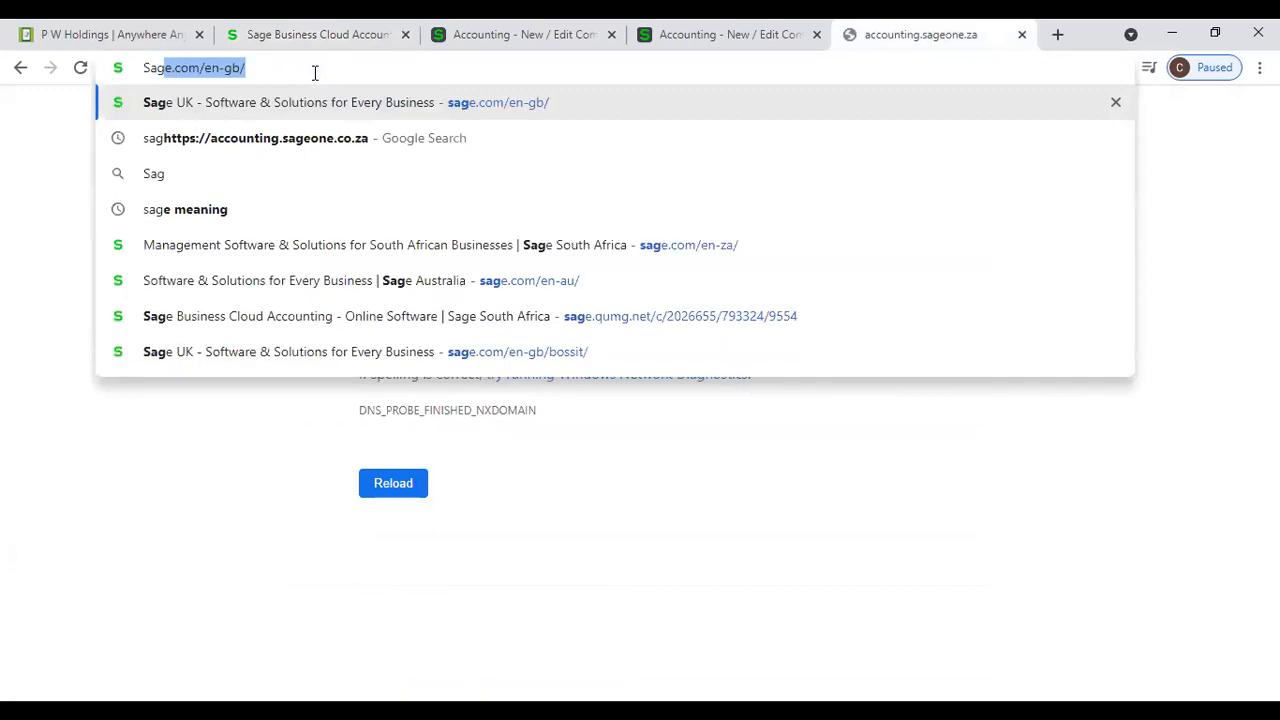
key("Right")
key("Left")
key("BackSpace")
key("BackSpace")
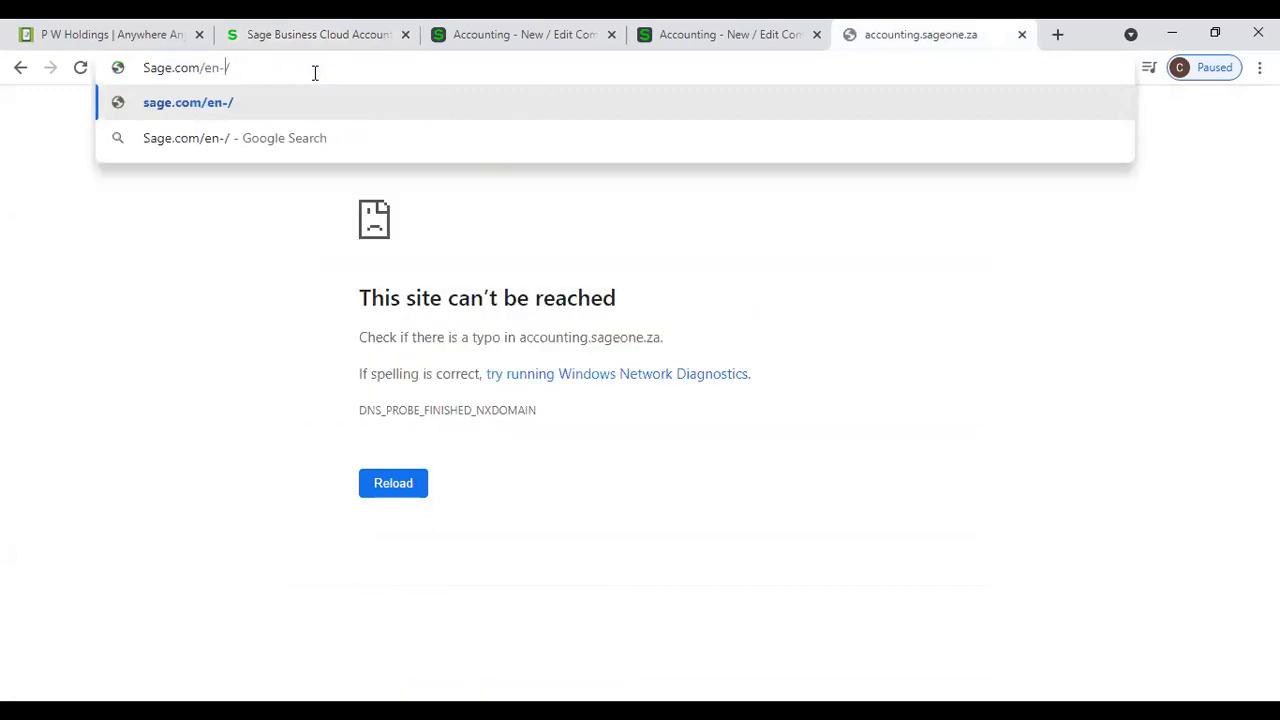
type("za")
key("Return")
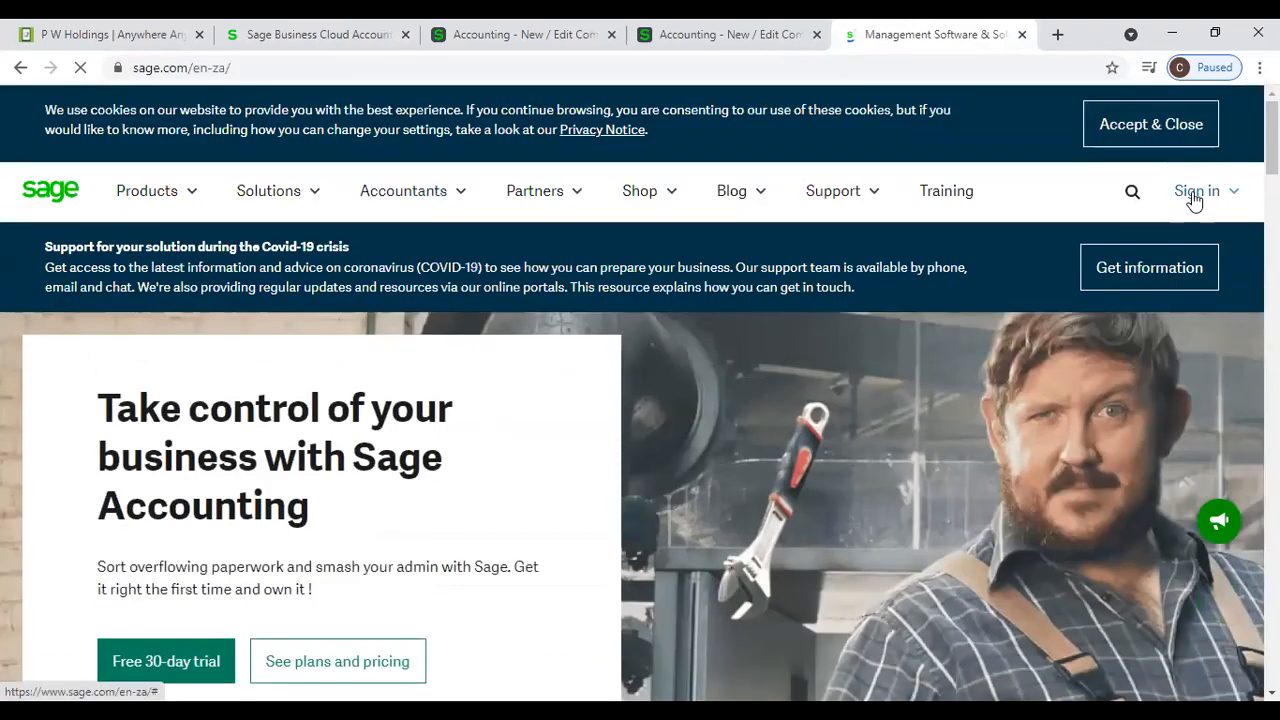
- Open the Sage Business Cloud Accounting customer login page, view its forgotten-password form and return to the login page
left_click(1195, 196)
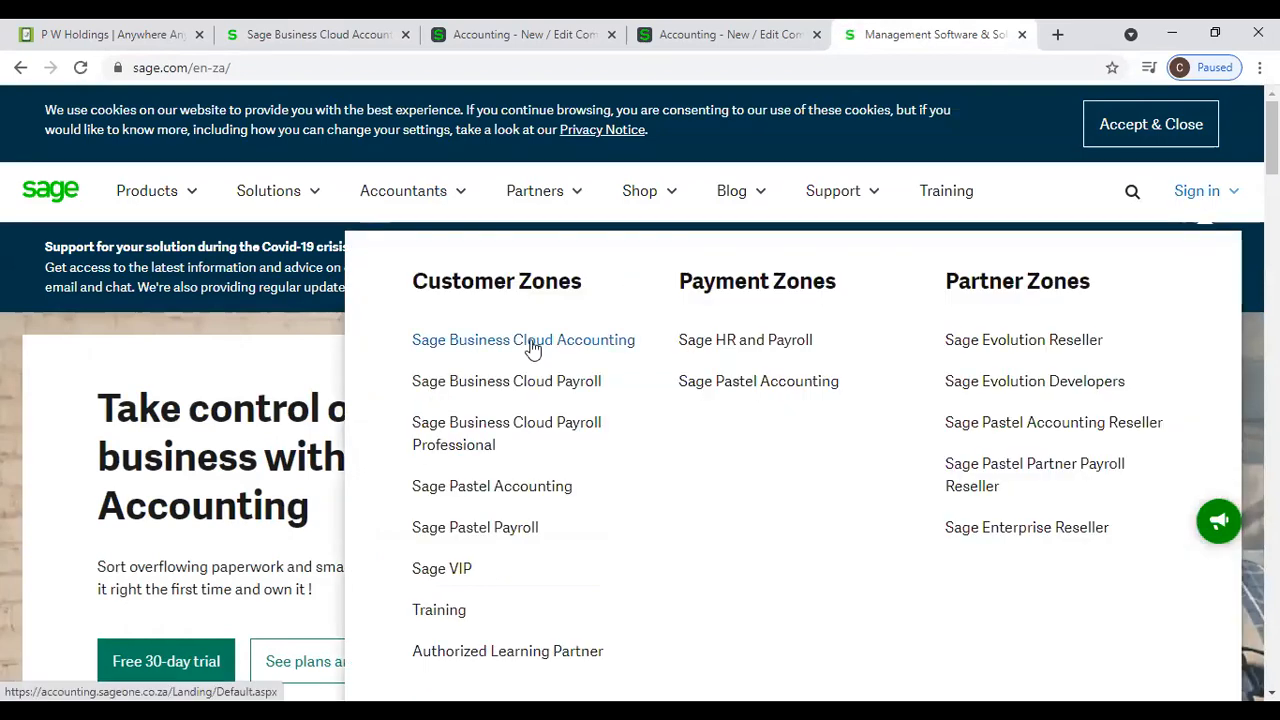
left_click(480, 347)
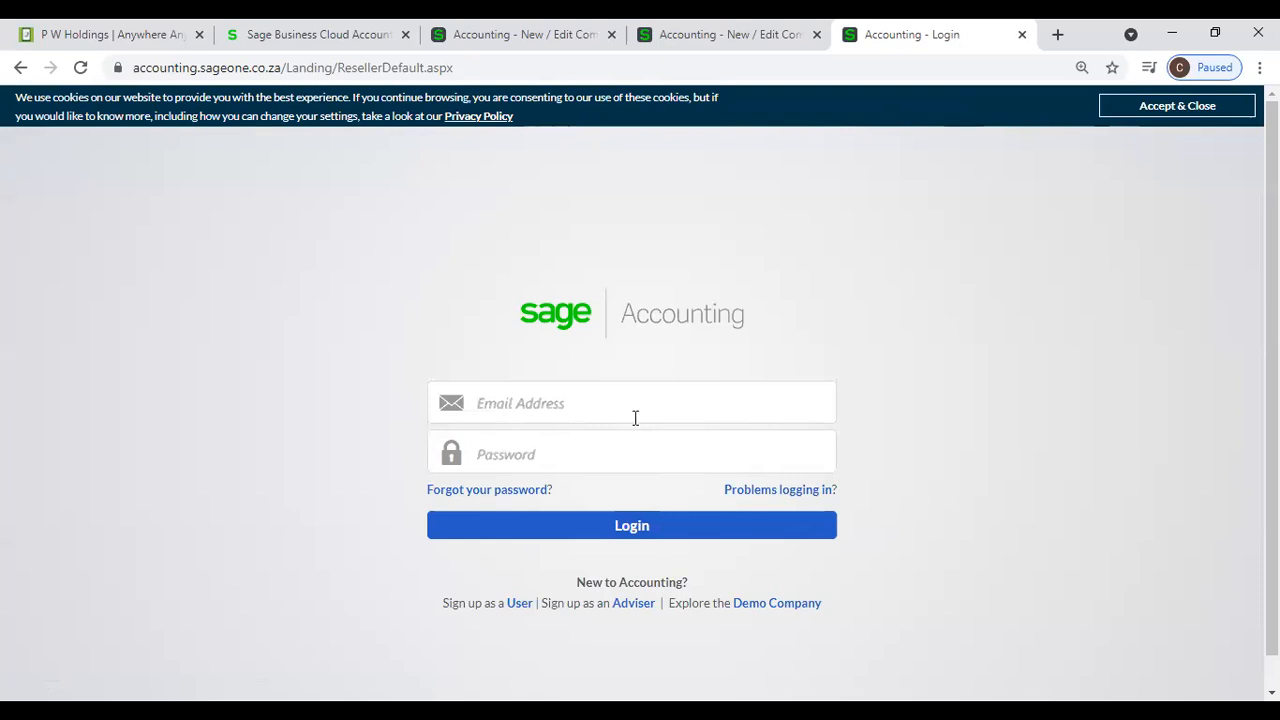
left_click(527, 490)
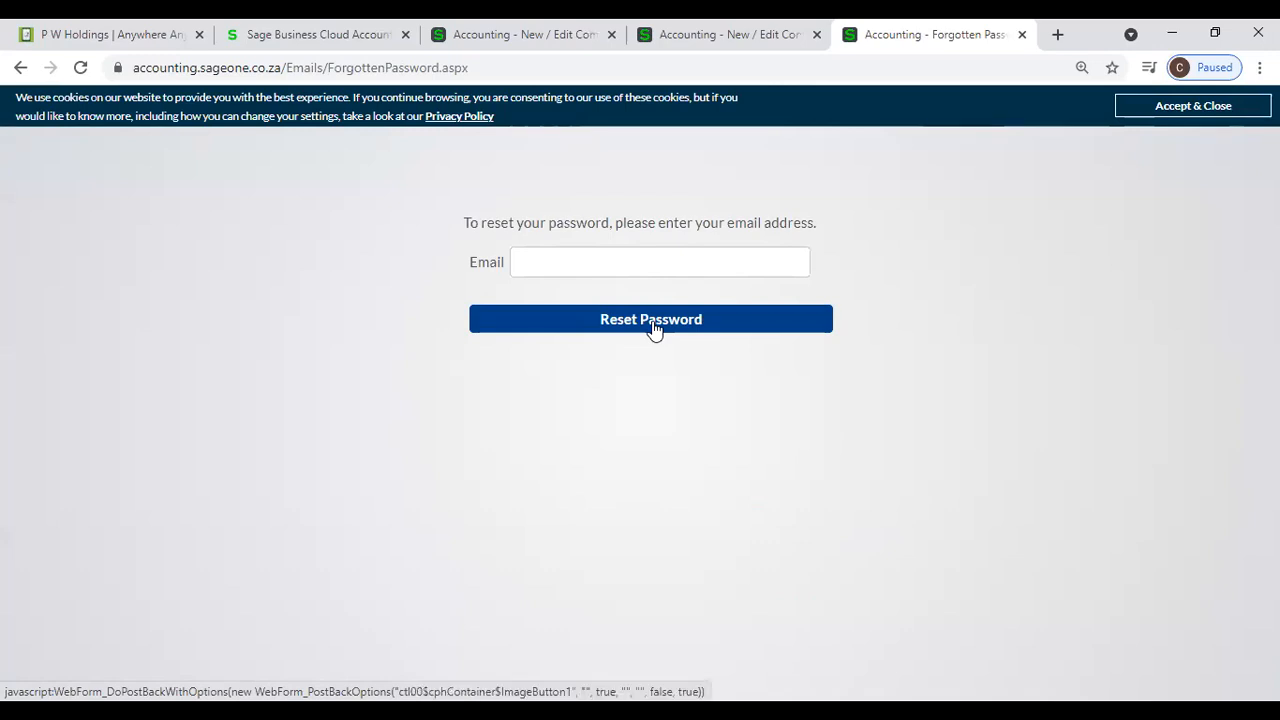
left_click(17, 66)
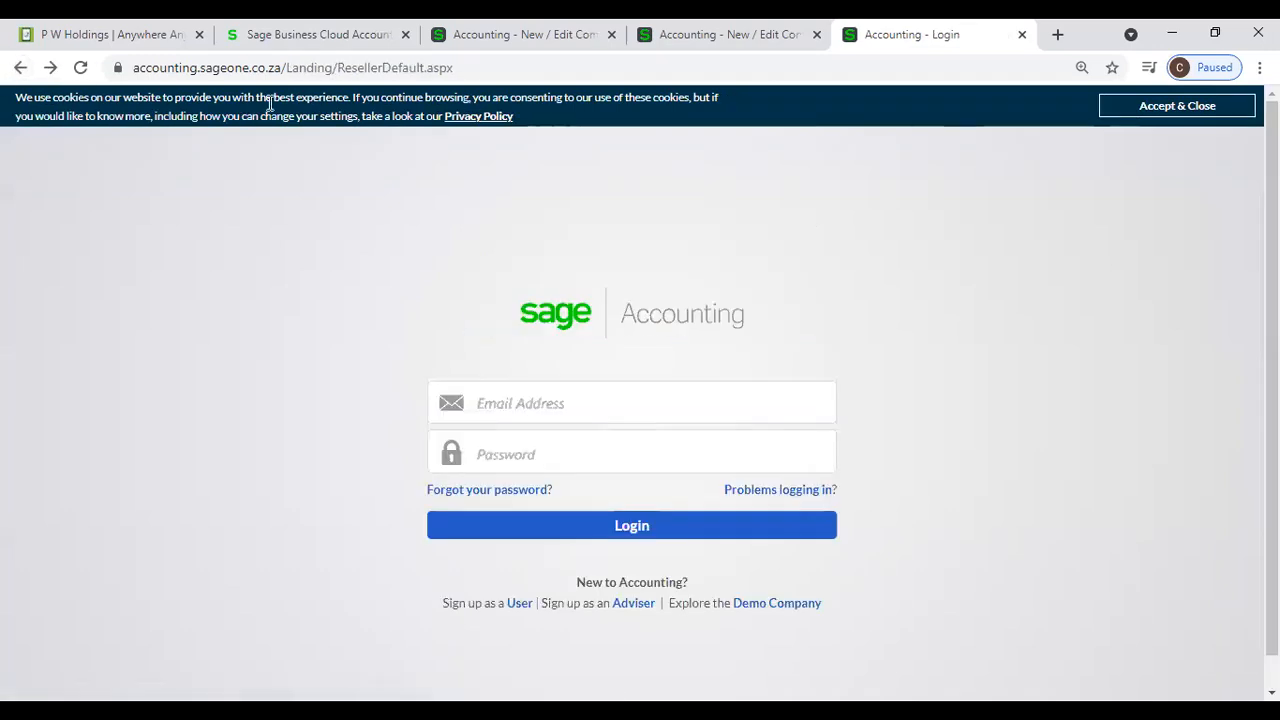
- Close the login page and view the Outstanding Balances section of the company's General Settings
left_click(1022, 34)
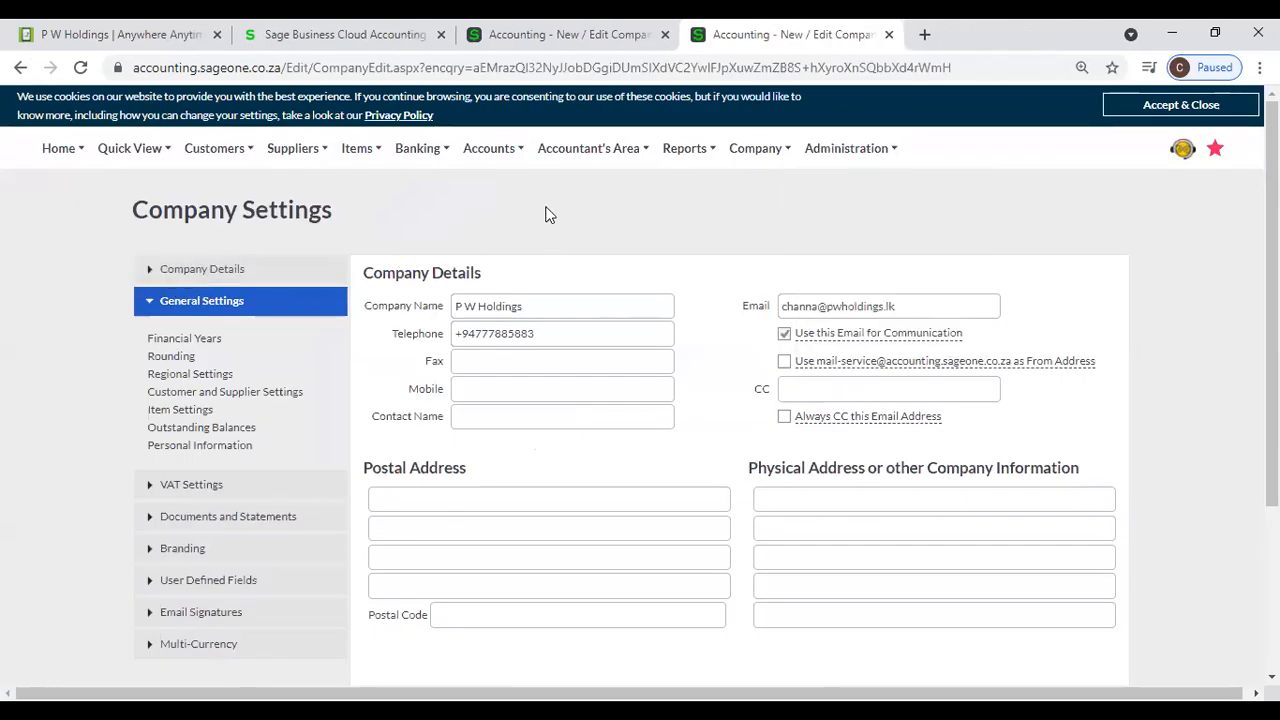
left_click(227, 430)
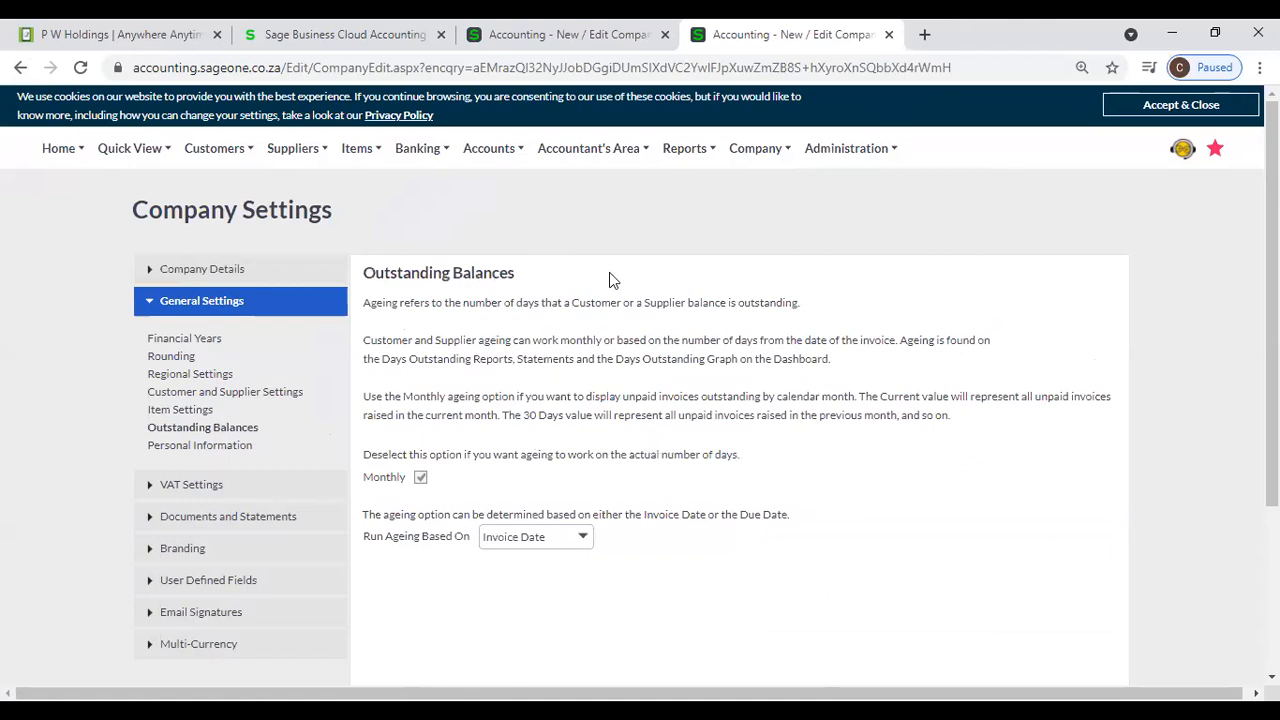
left_click(755, 148)
- In the sageone.asia company, run the Customer Balances - Days Outstanding report for all customers at 18/08/2021
left_click(506, 42)
mouse_move(237, 152)
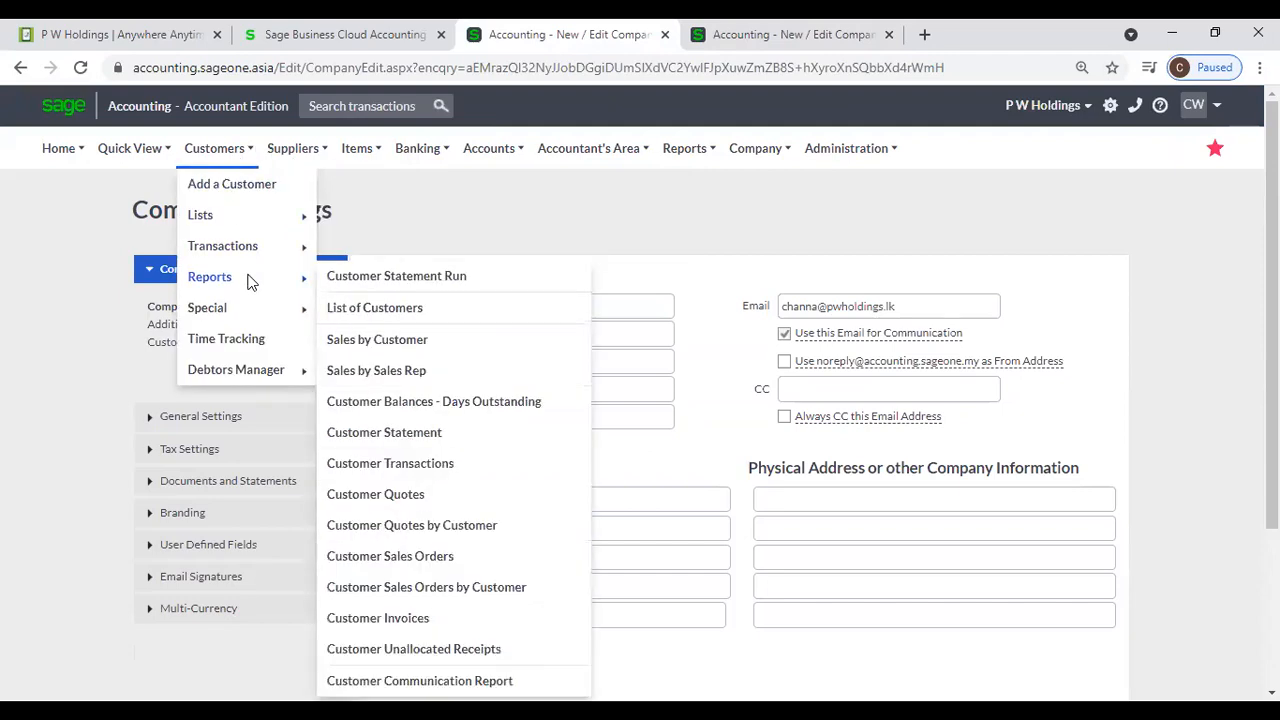
mouse_move(238, 283)
left_click(455, 402)
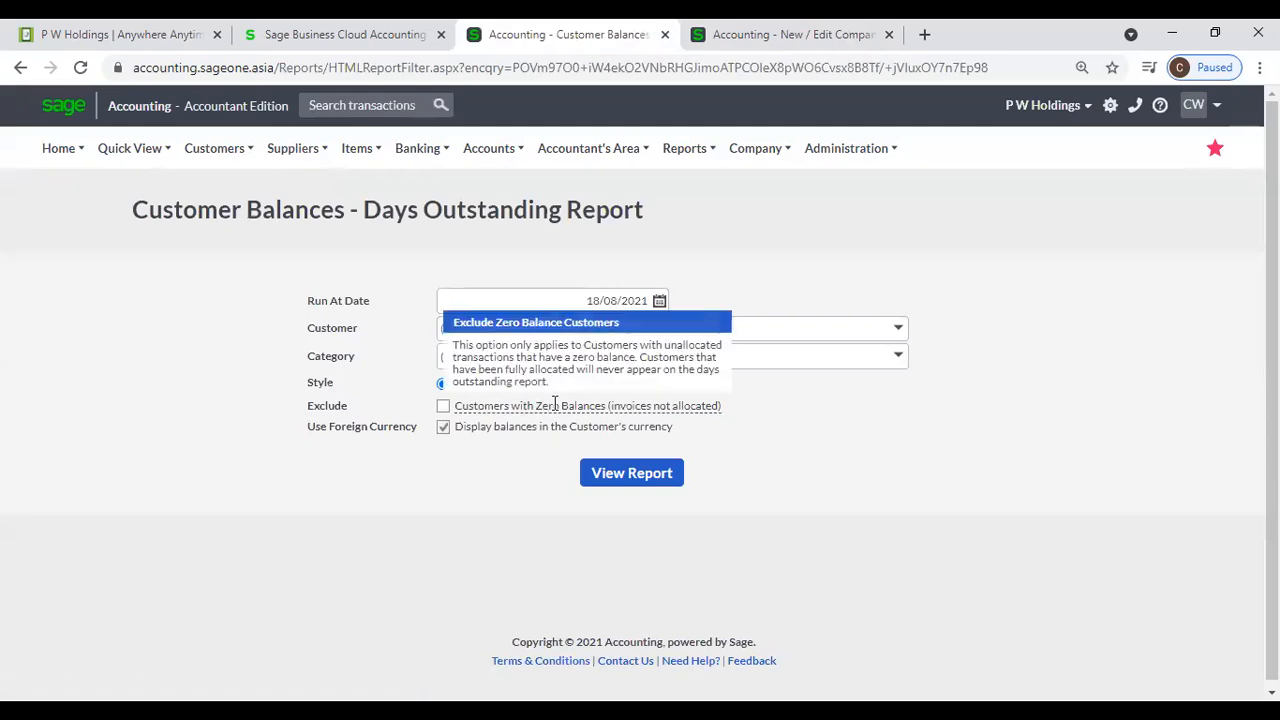
left_click(593, 487)
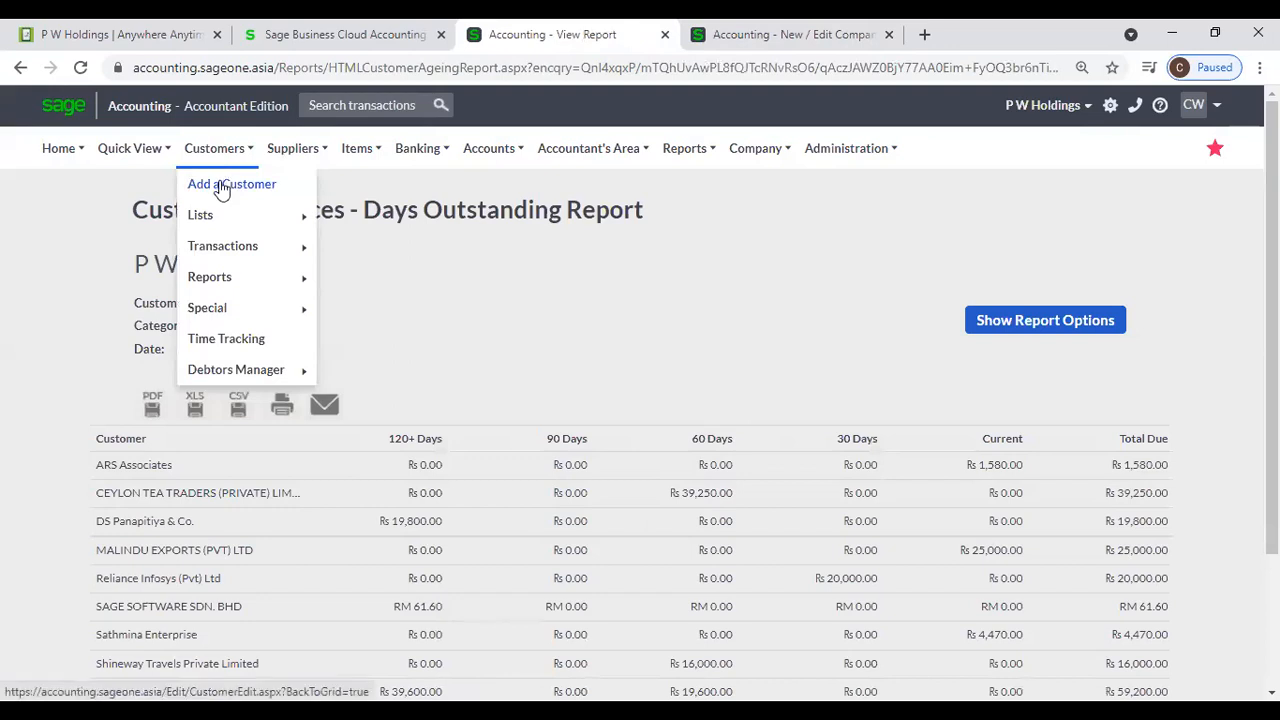
- Open a blank new customer record and examine its Due Date for Payment default setting
left_click(222, 186)
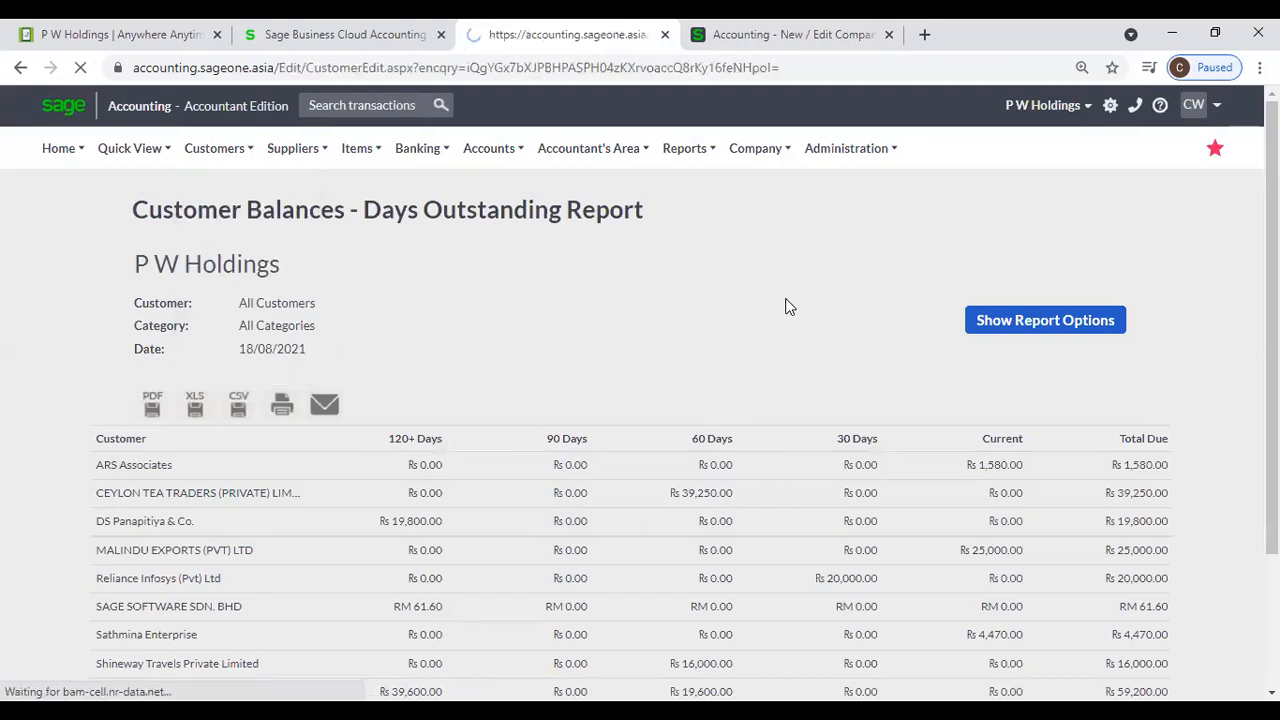
scroll(782, 305, "down", 5)
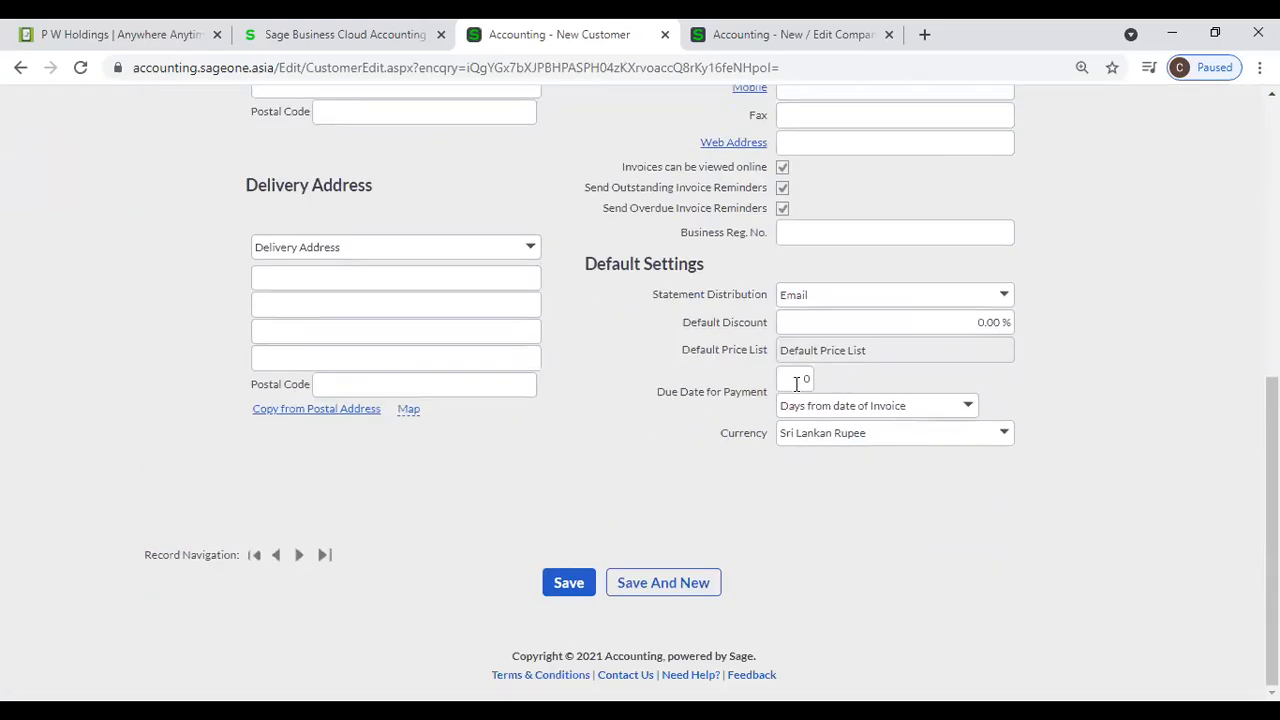
- Turn off Monthly ageing in the company's Outstanding Balances settings, and recheck the new customer's Due Date for Payment field
left_click(820, 45)
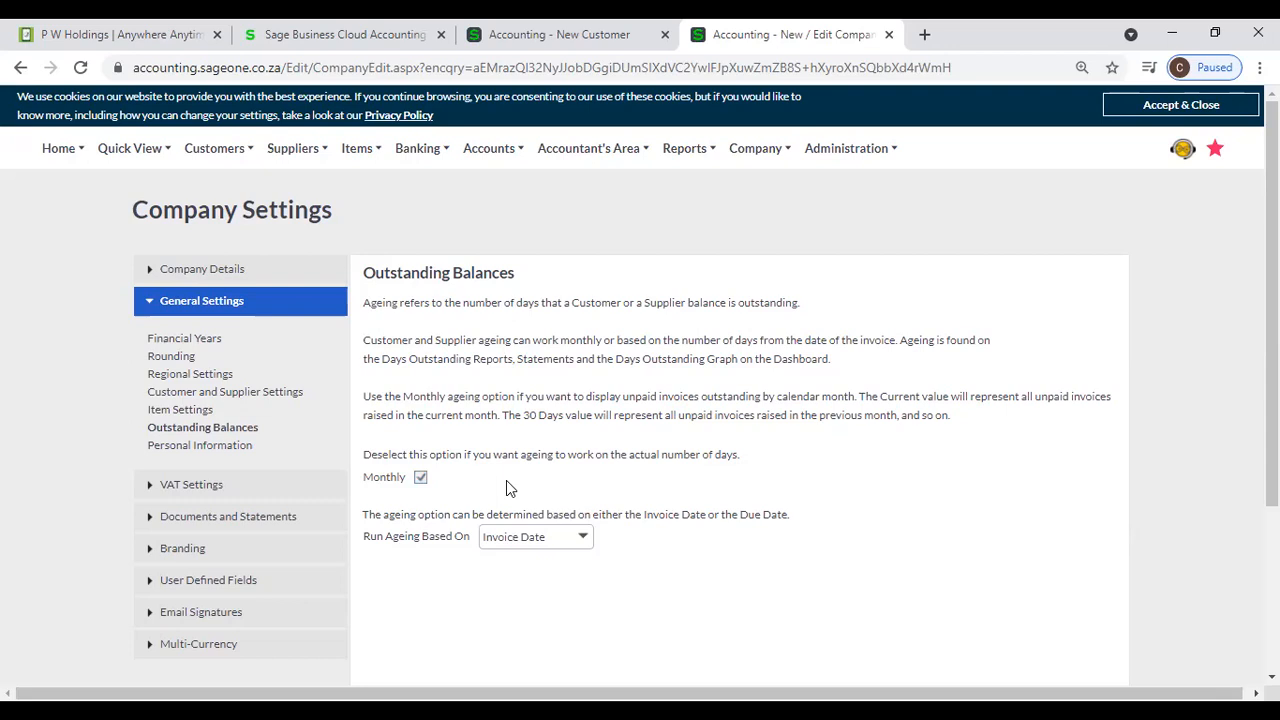
left_click(424, 484)
left_click(490, 42)
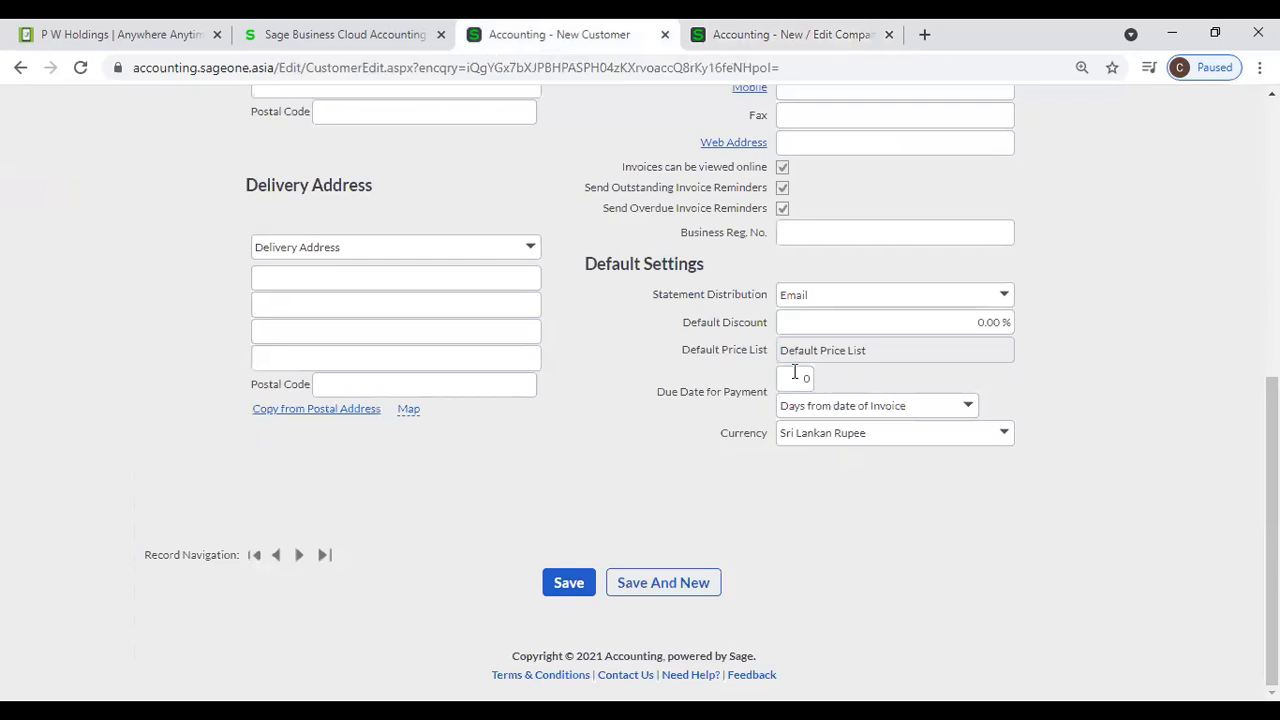
left_click(777, 44)
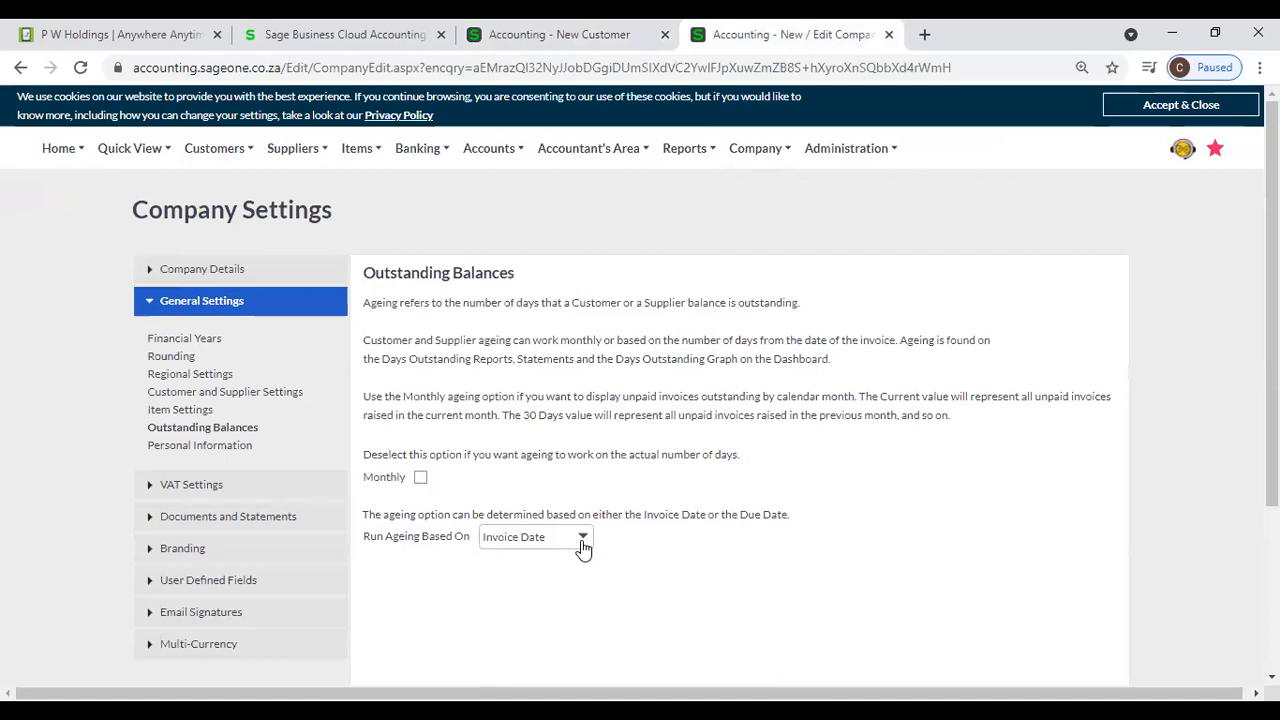
- Try Due Date as the basis for running ageing, and set it back to Invoice Date
left_click(583, 540)
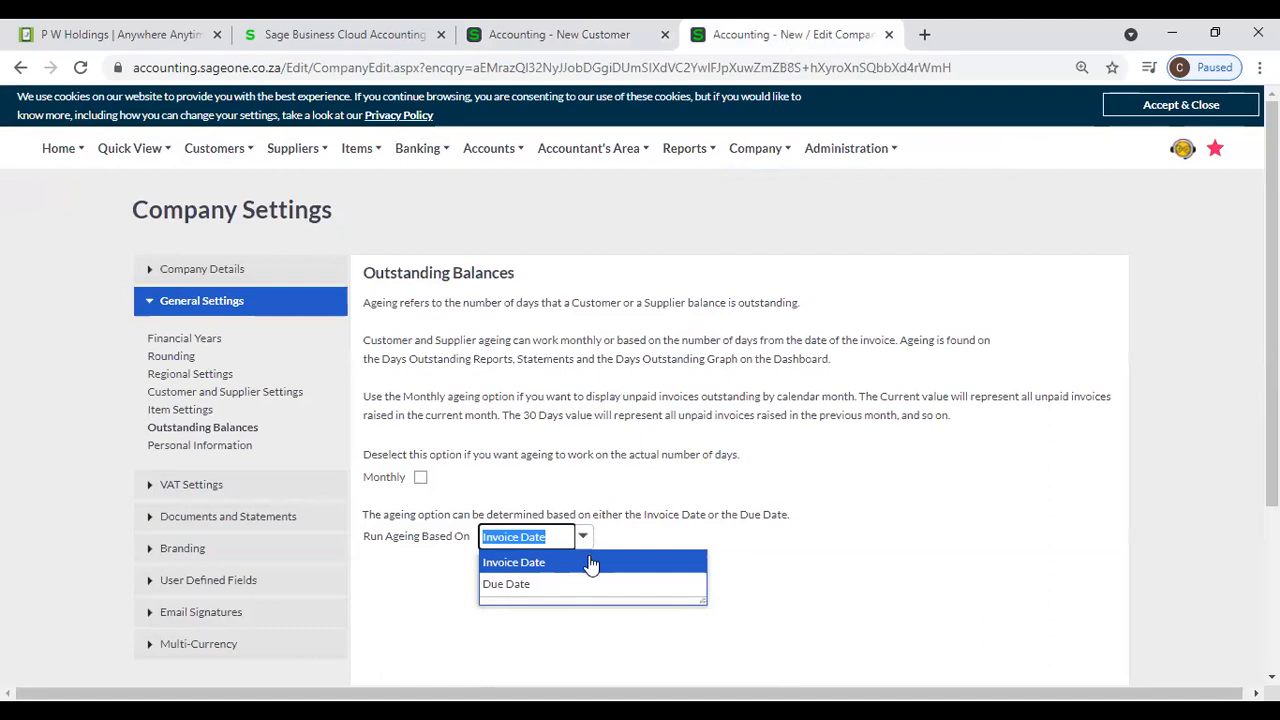
left_click(591, 563)
left_click(589, 543)
left_click(589, 585)
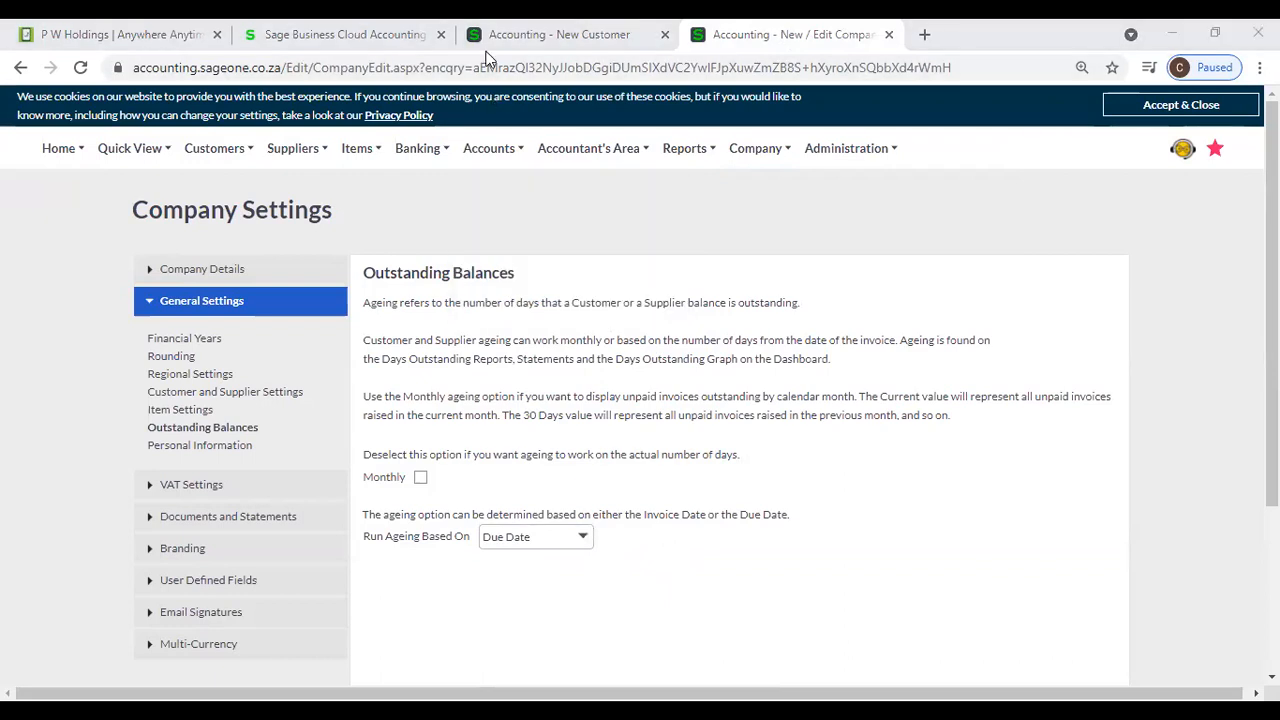
left_click(588, 547)
left_click(582, 561)
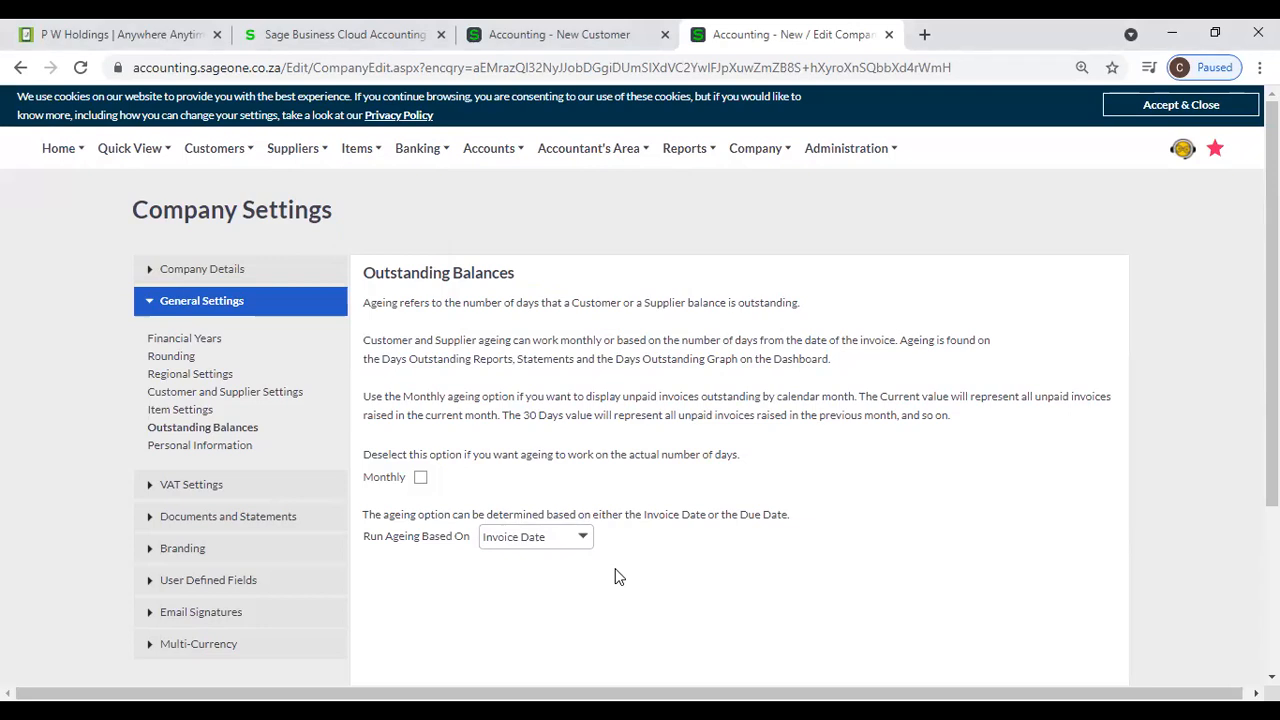
- Switch Monthly ageing on and off again, and base the ageing on Due Date
left_click(420, 478)
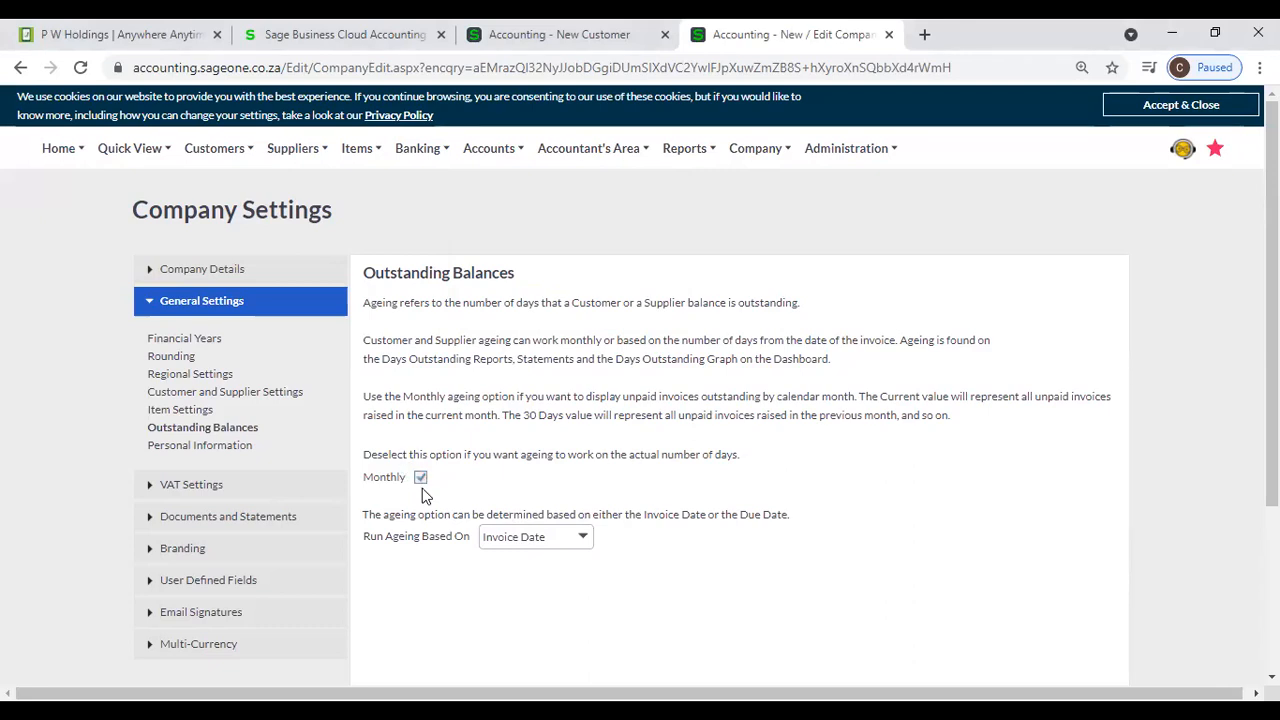
left_click(421, 479)
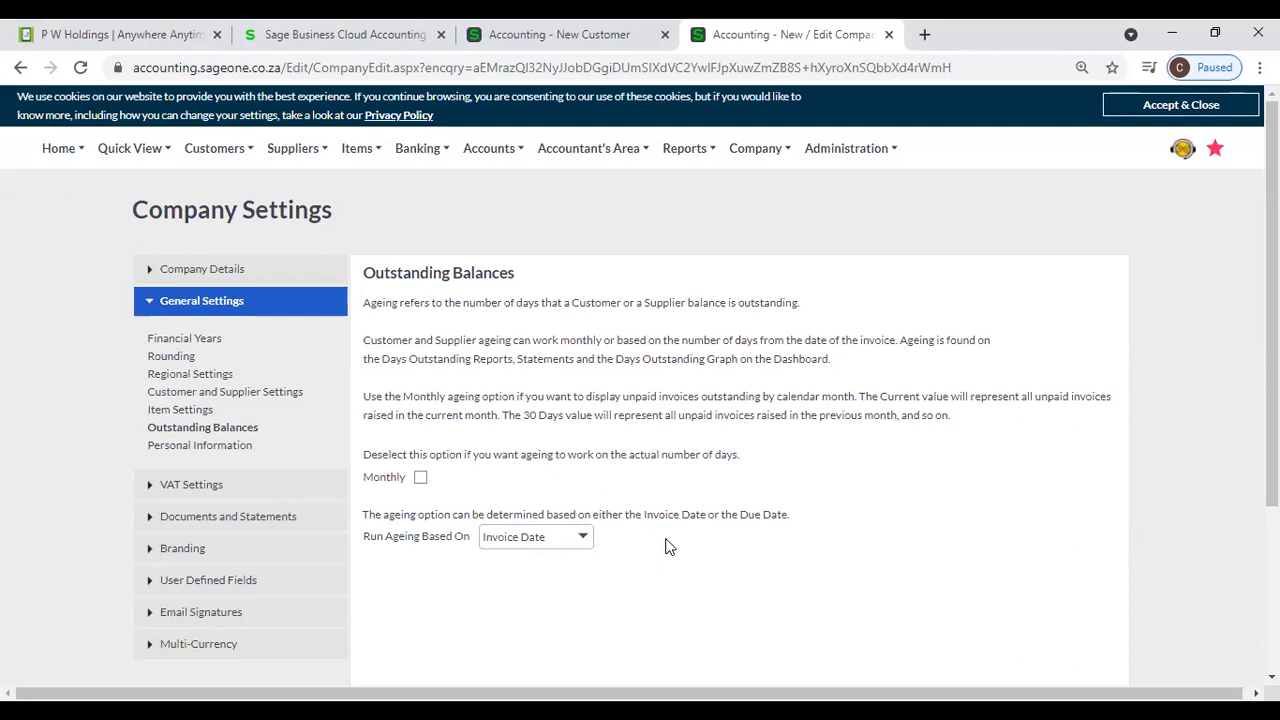
left_click(579, 541)
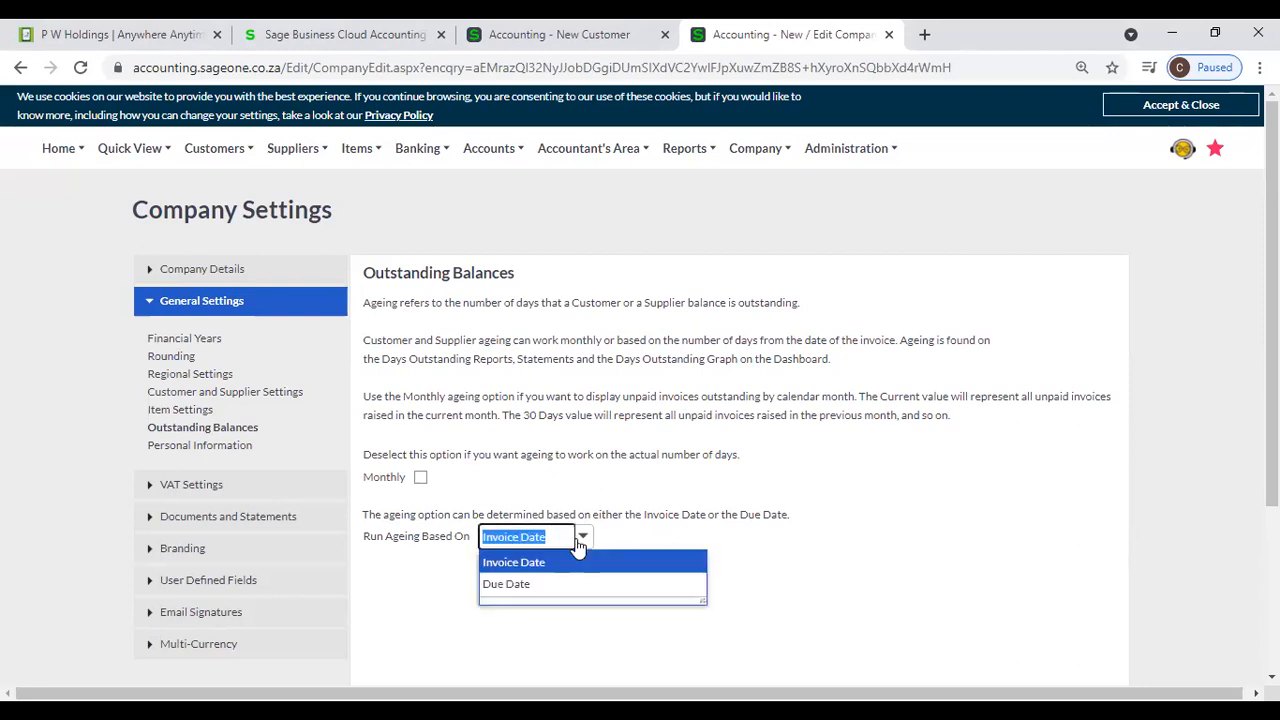
left_click(576, 584)
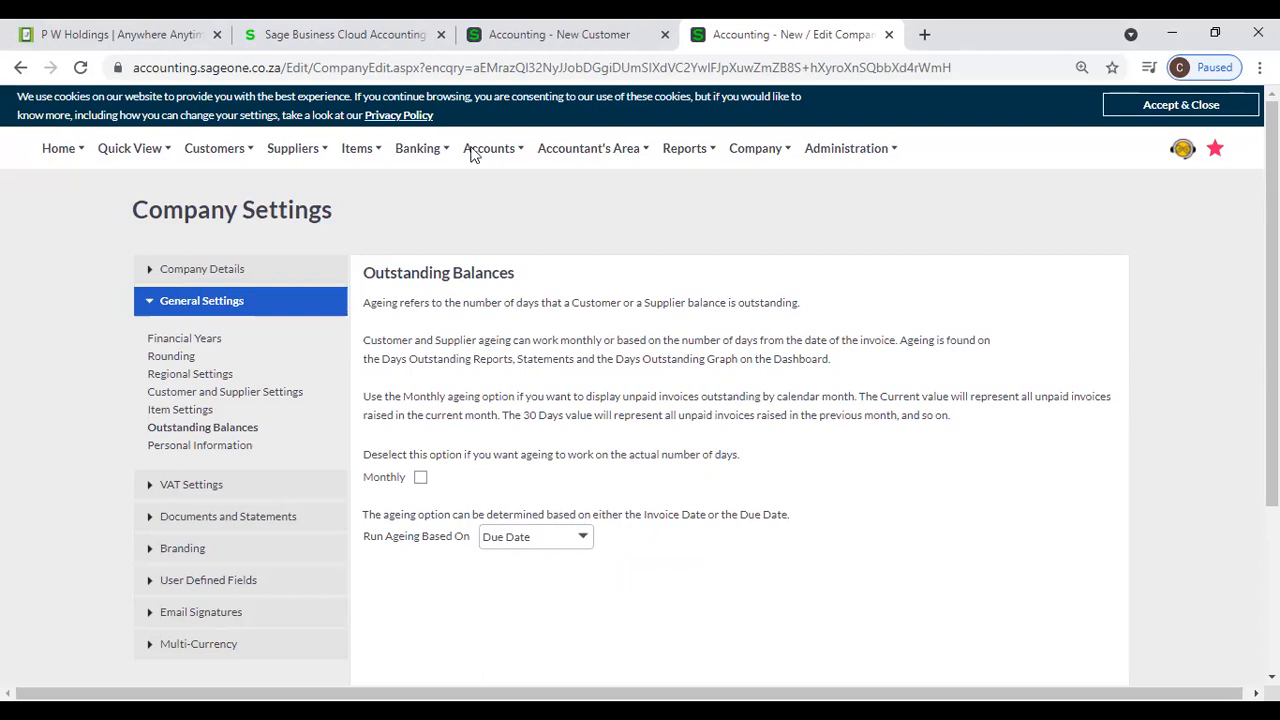
- Rerun the Customer Balances - Days Outstanding report from the sageone.asia company for all customers and review its ageing columns
left_click(476, 47)
scroll(345, 165, "up", 10)
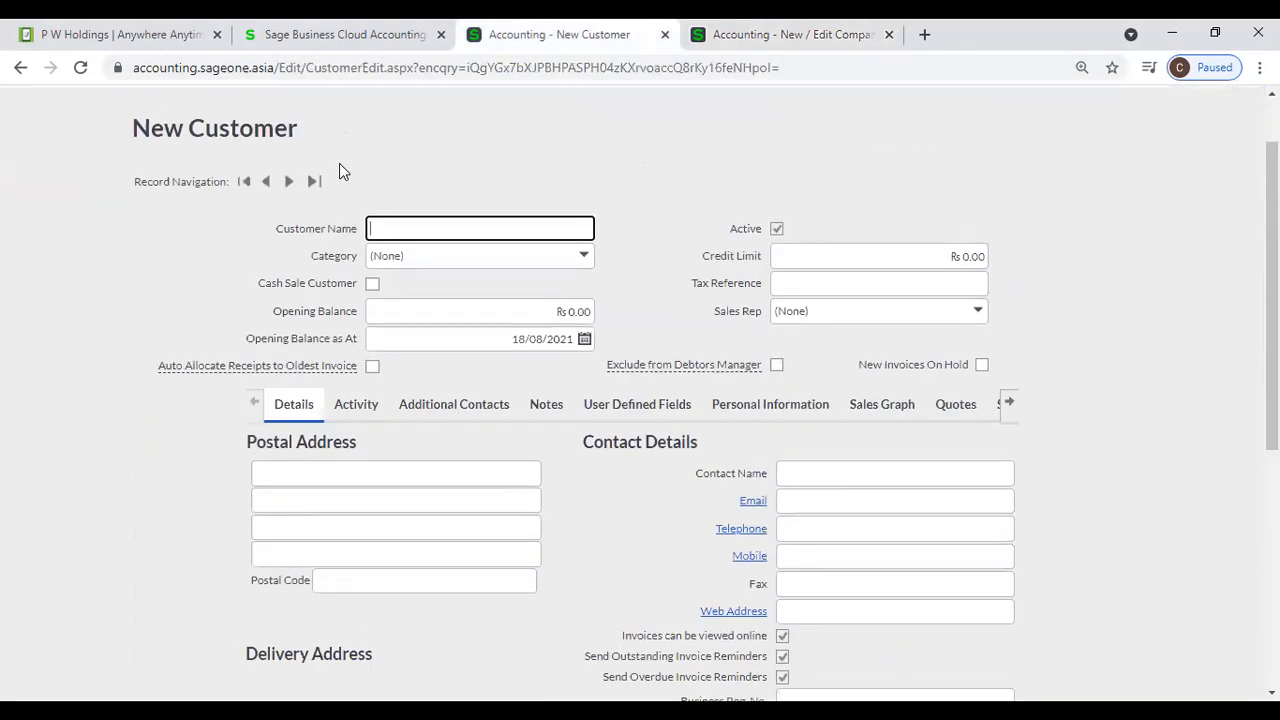
mouse_move(214, 150)
mouse_move(209, 276)
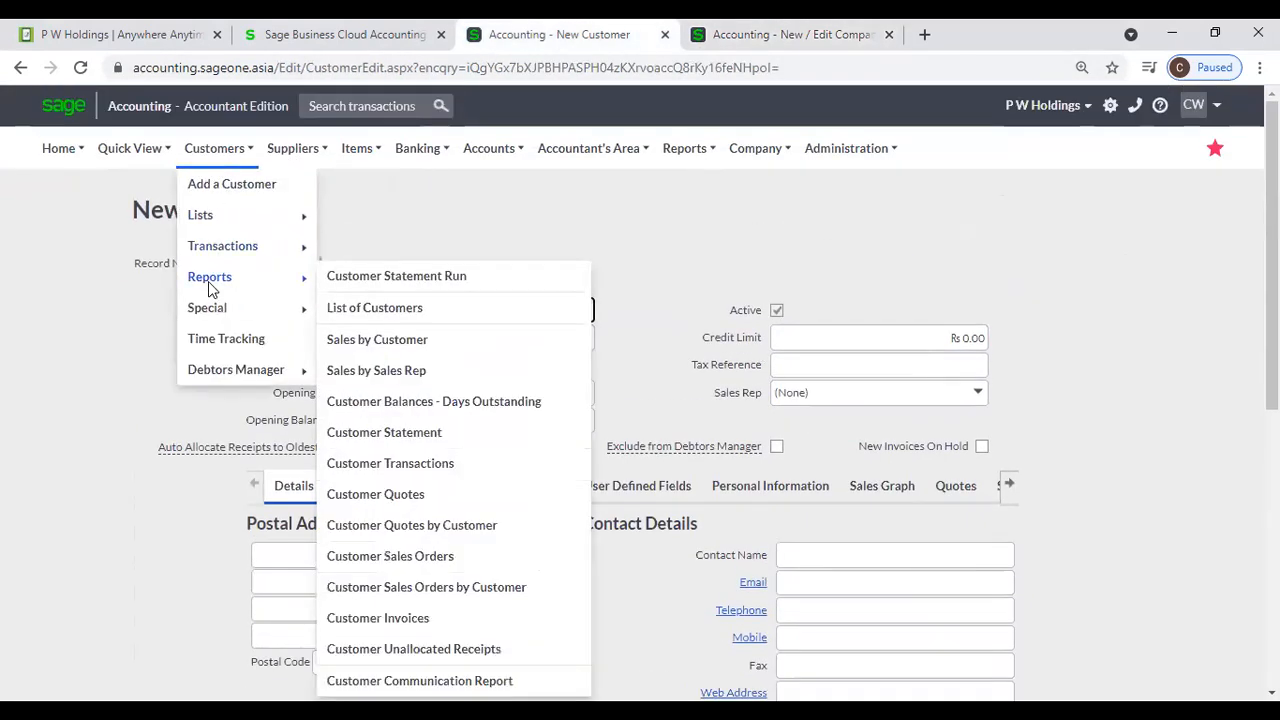
left_click(446, 405)
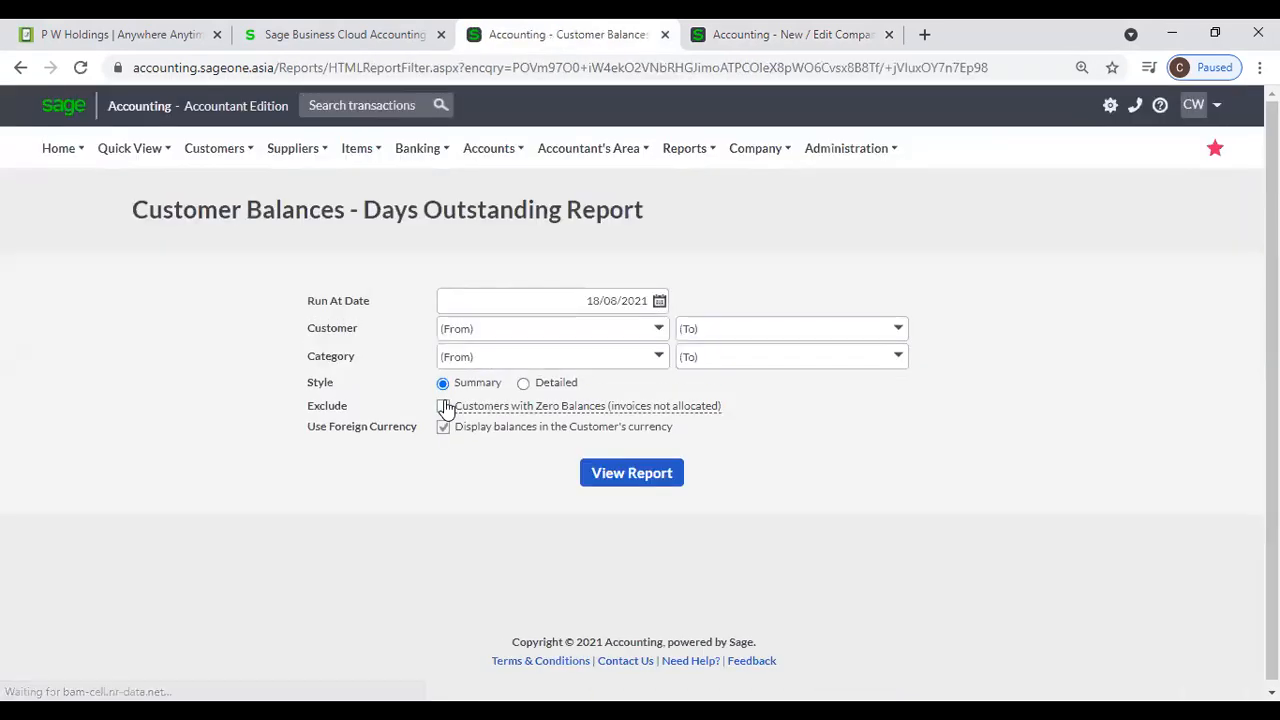
mouse_move(522, 413)
left_click(613, 474)
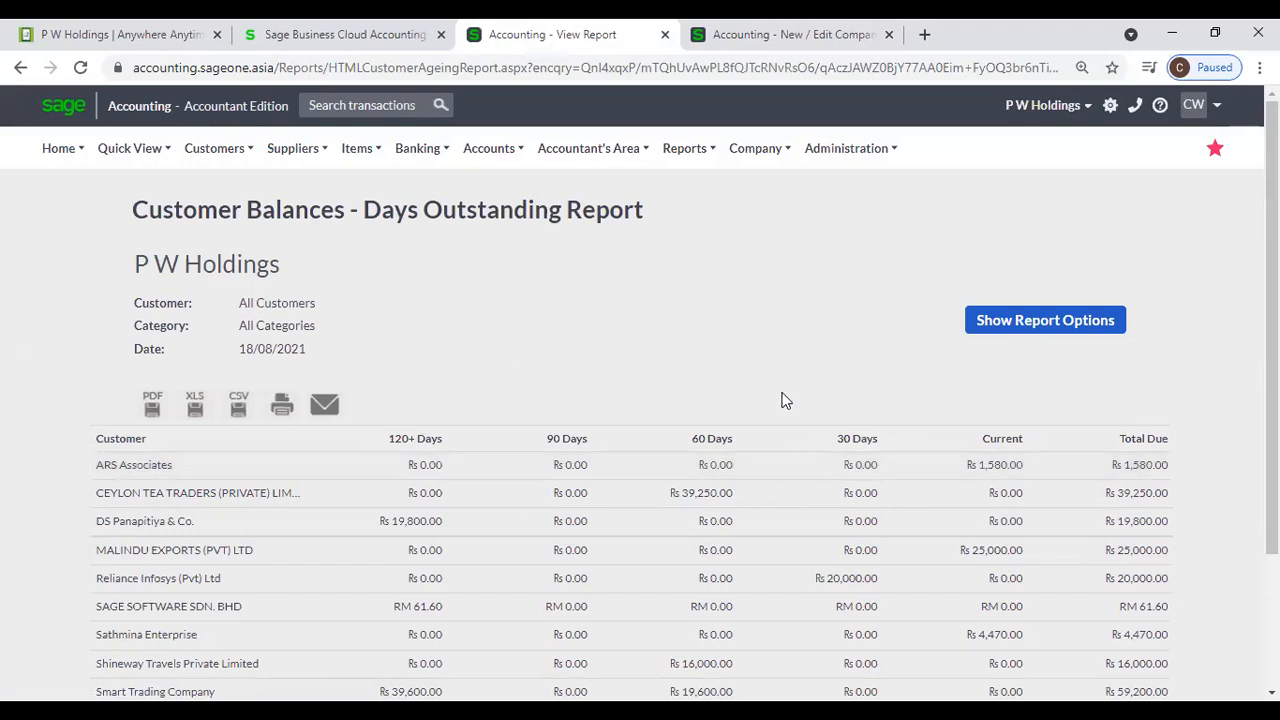
- Open the company's Personal Information settings and choose 10 years as the Retention Period
left_click(808, 38)
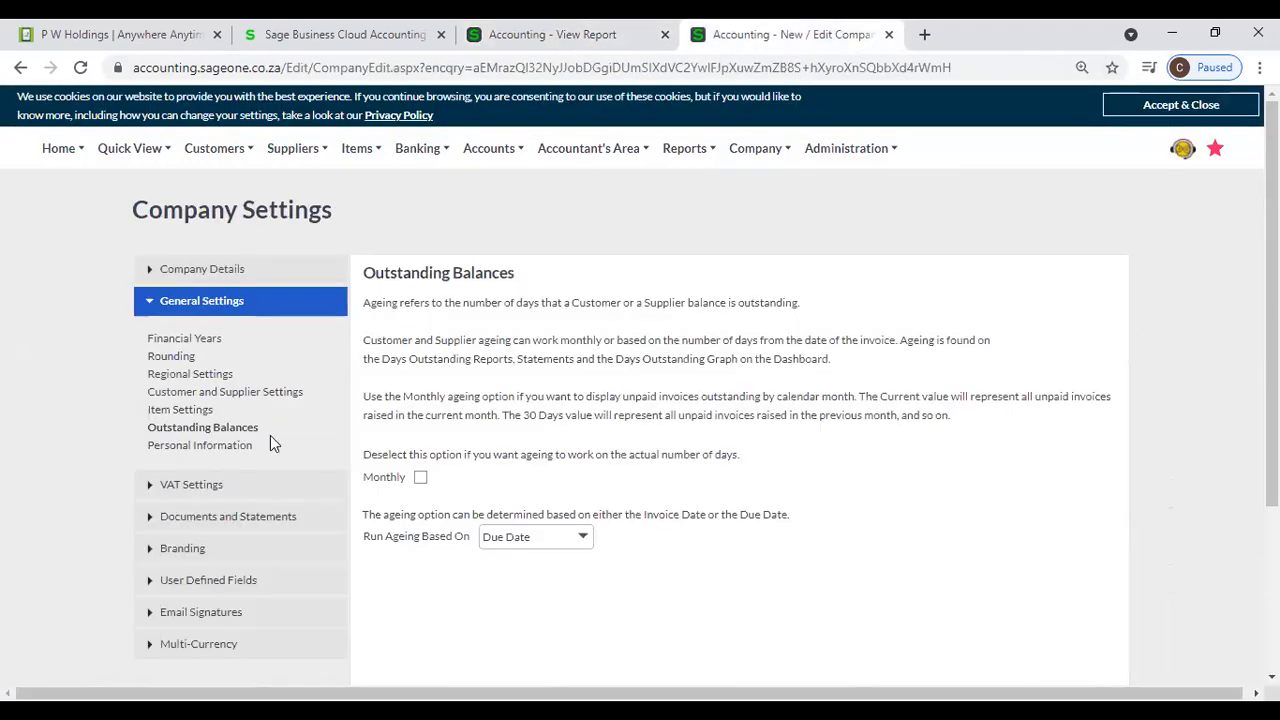
left_click(241, 455)
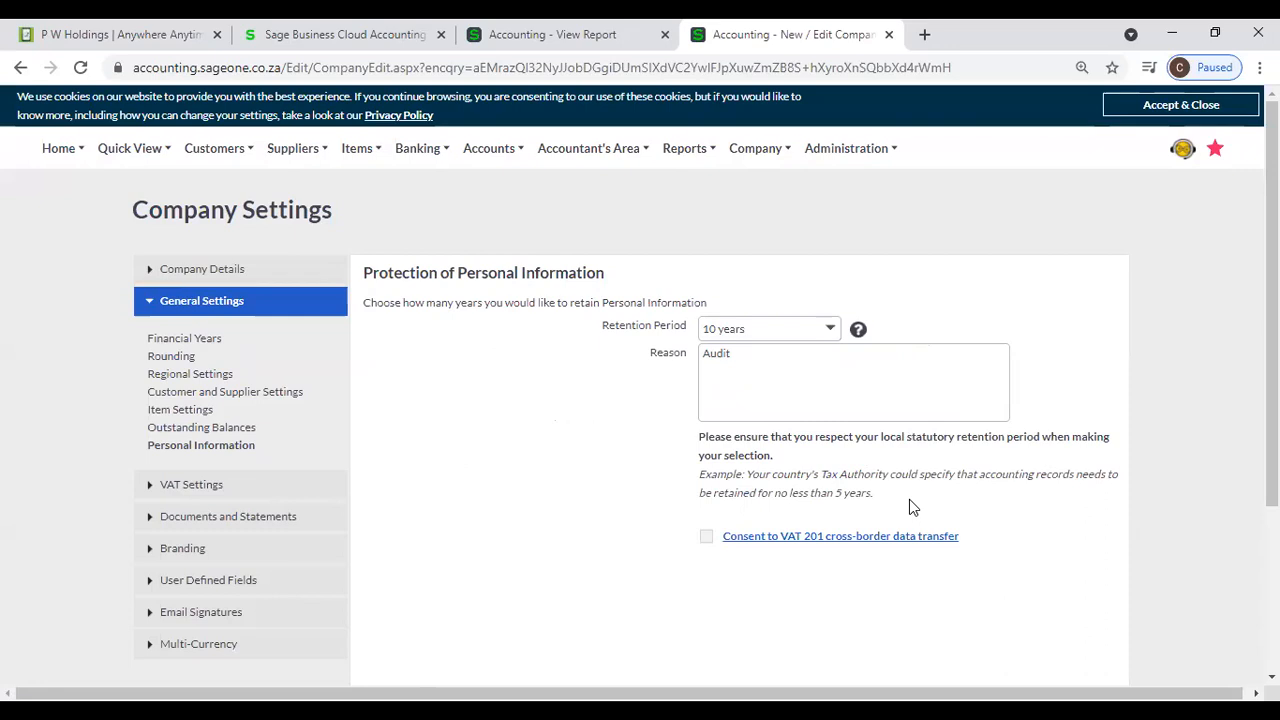
left_click(831, 330)
left_click(840, 287)
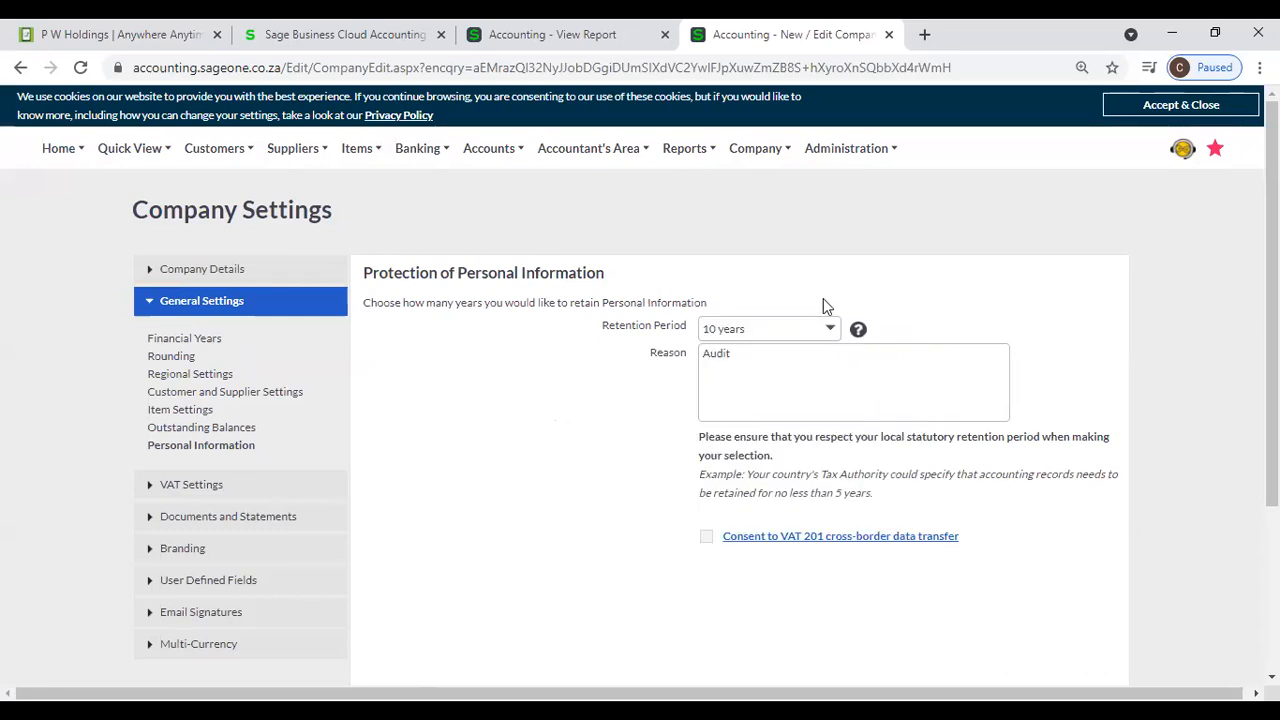
left_click(829, 333)
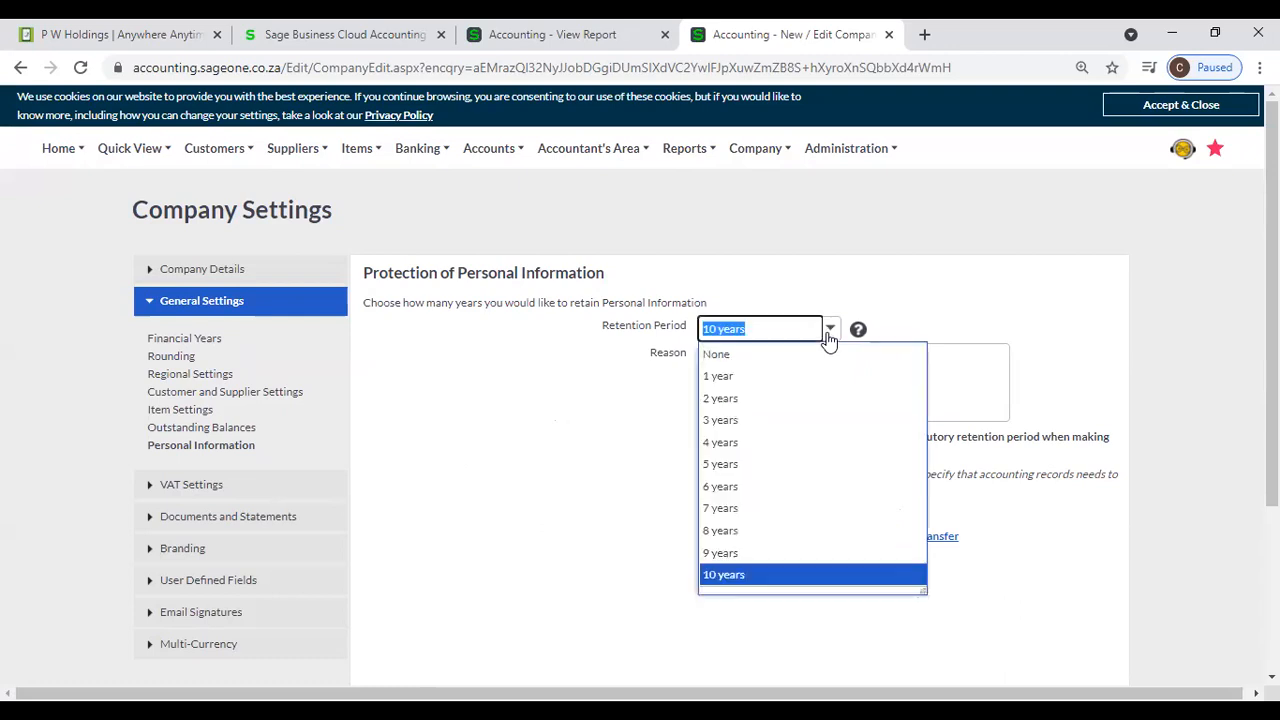
left_click(821, 574)
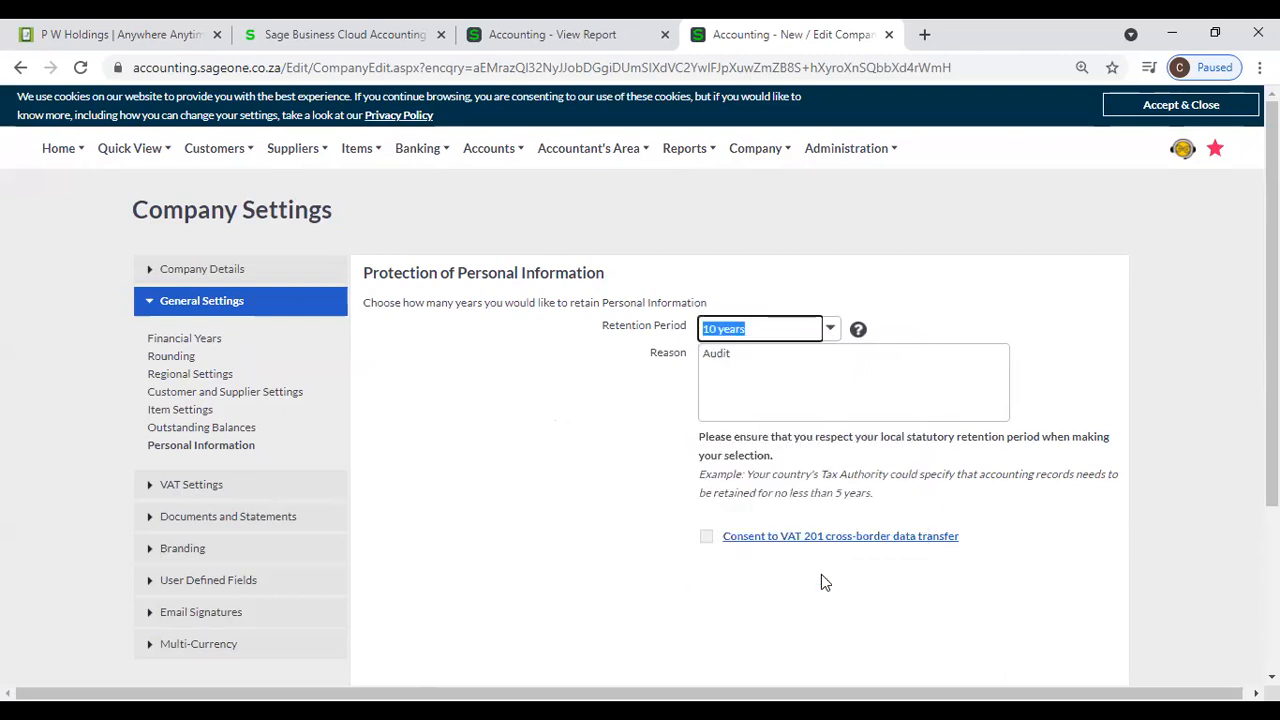
- Review the Reason entered for the personal information retention period, and look back at the Outstanding Balances settings
left_click(780, 362)
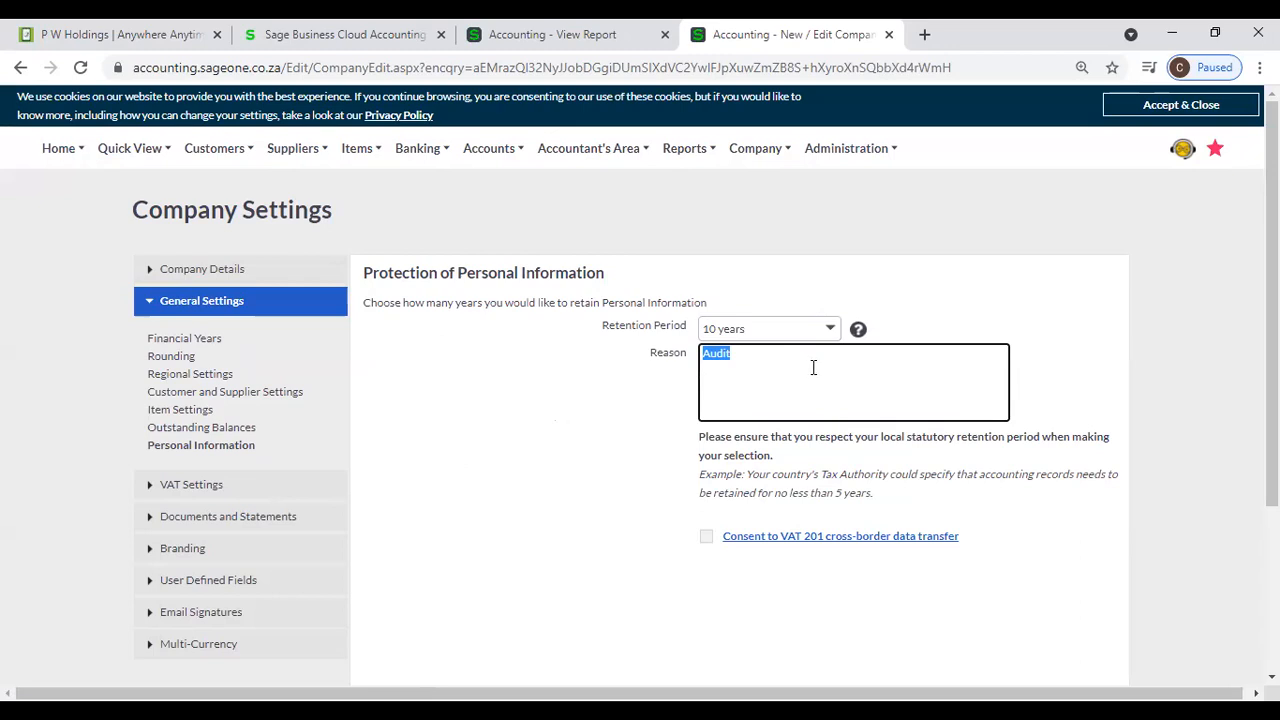
left_click(813, 367)
scroll(1010, 512, "down", 3)
left_click(527, 570)
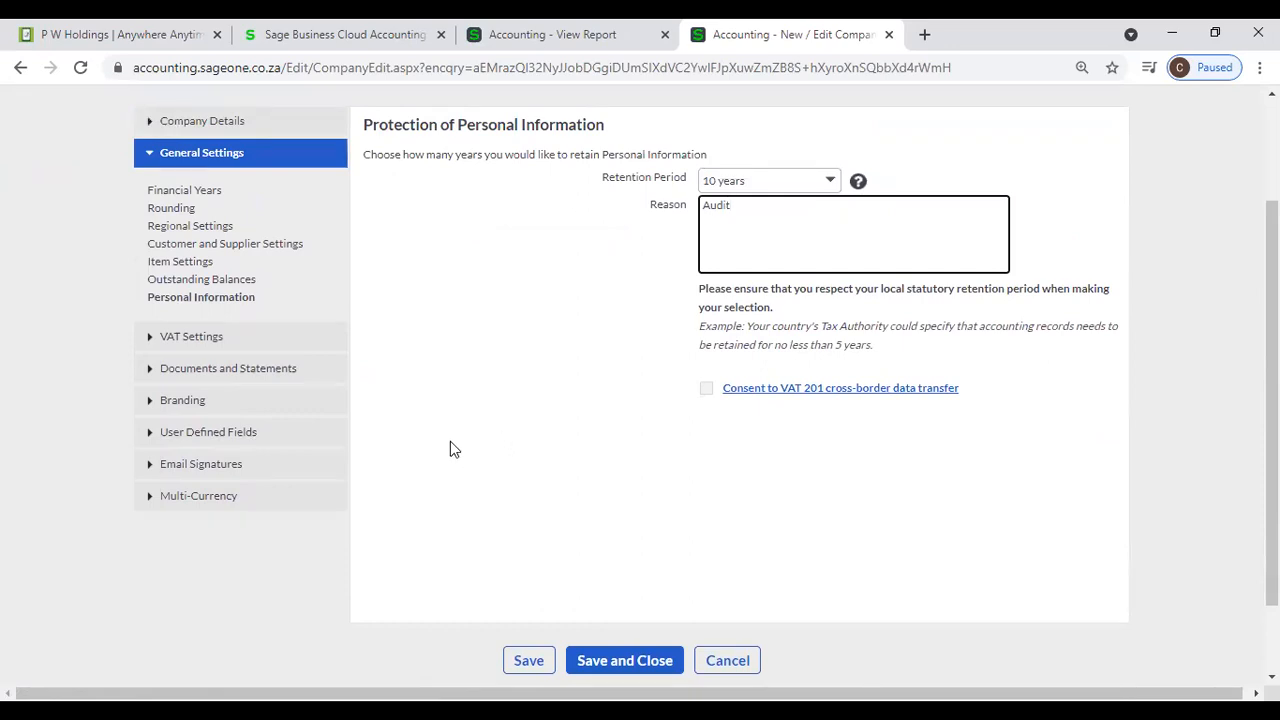
left_click(251, 281)
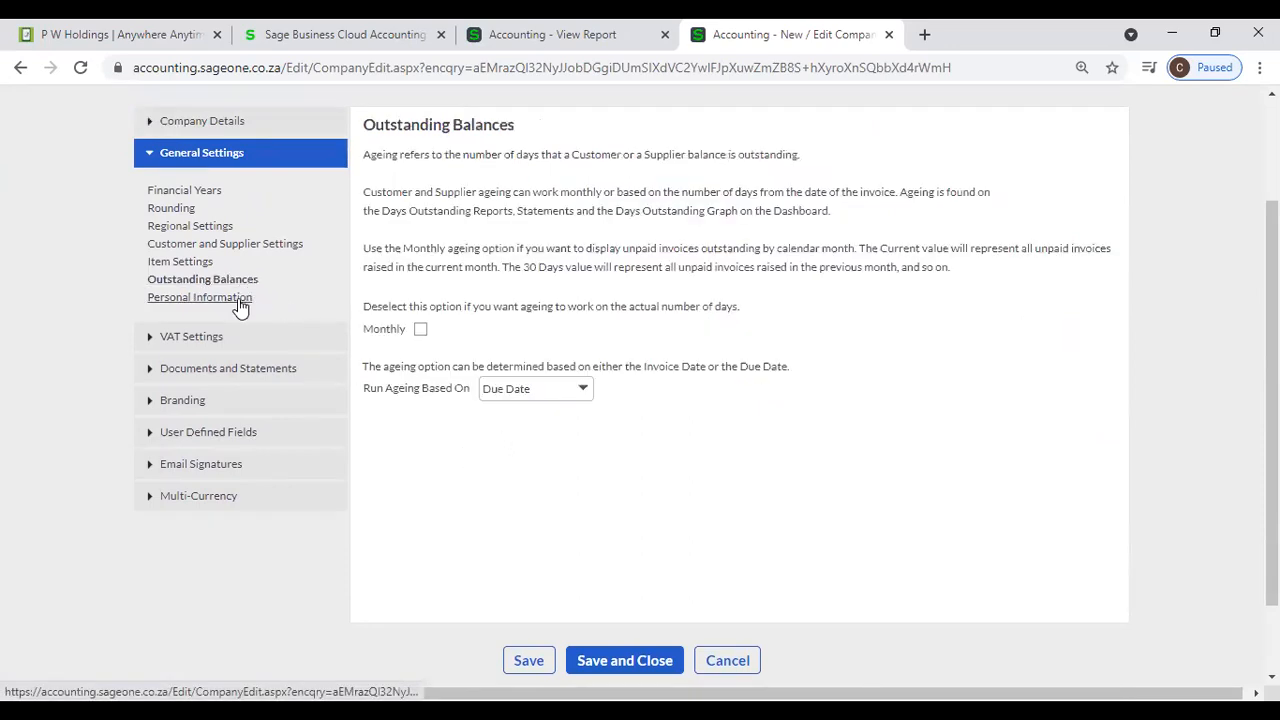
left_click(241, 300)
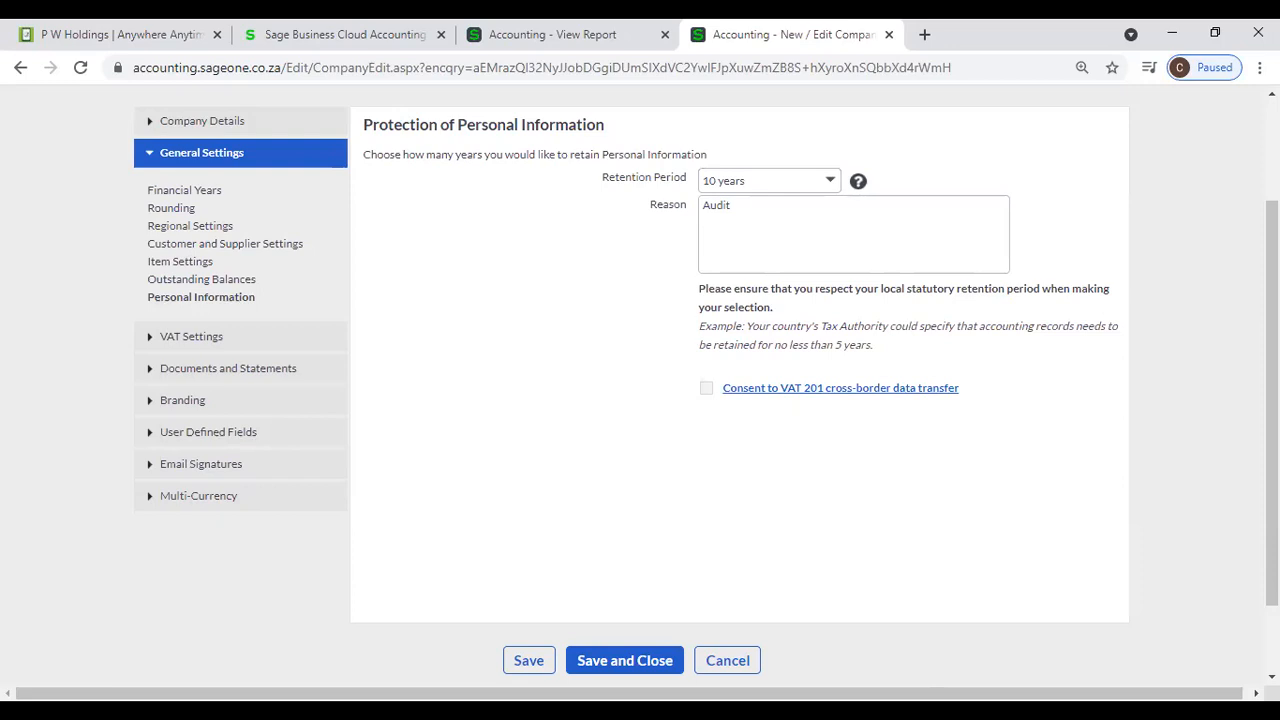
left_click(731, 554)
- Check the company's Multi-Currency settings and open its VAT Settings
left_click(268, 510)
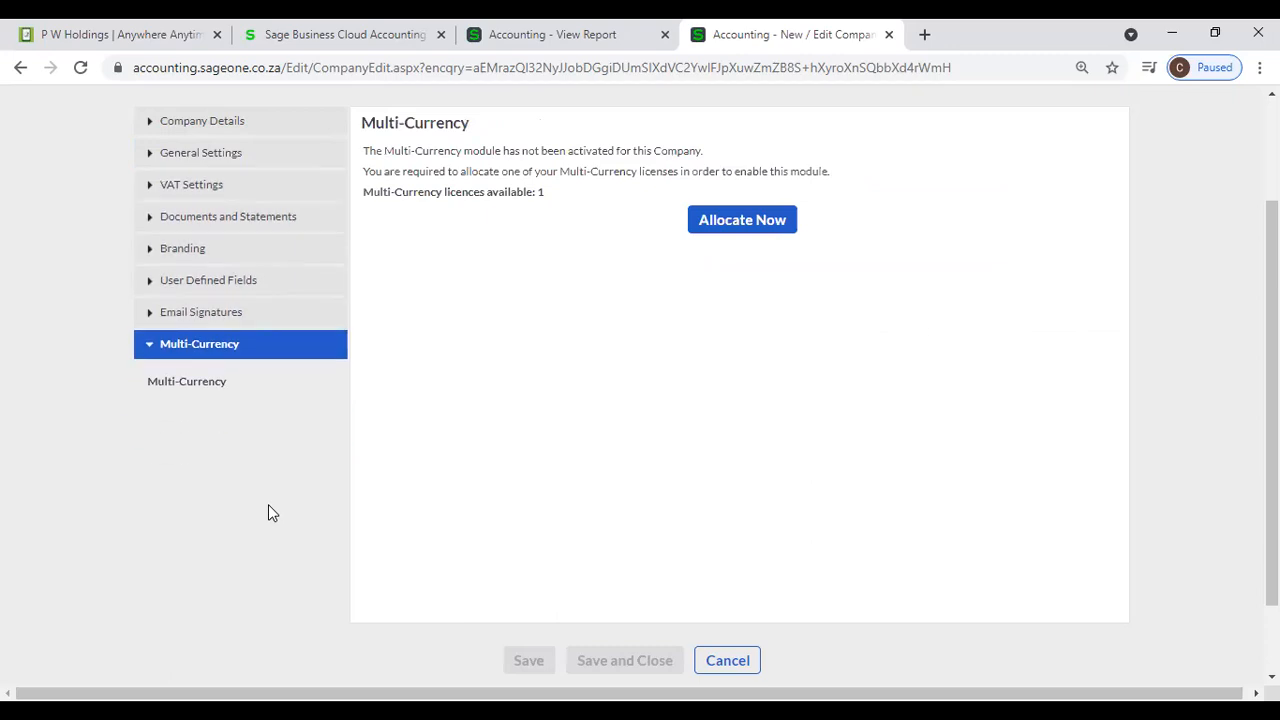
left_click(188, 186)
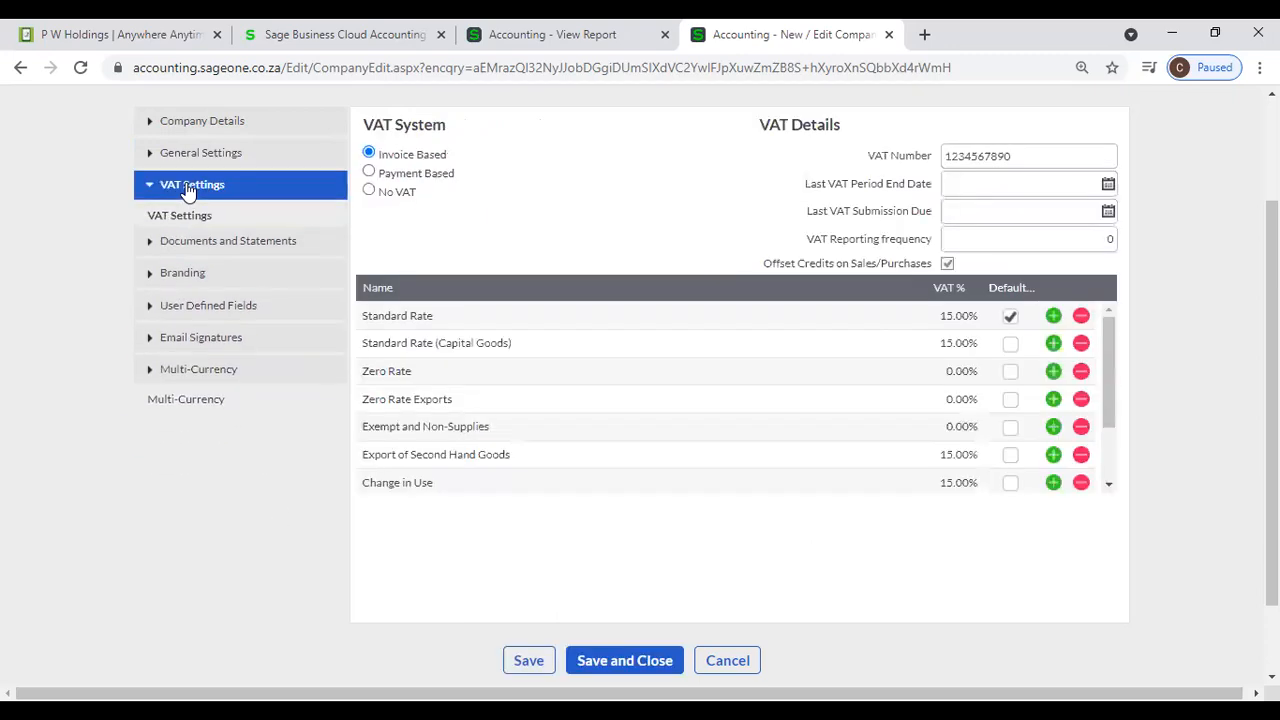
scroll(620, 200, "up", 1)
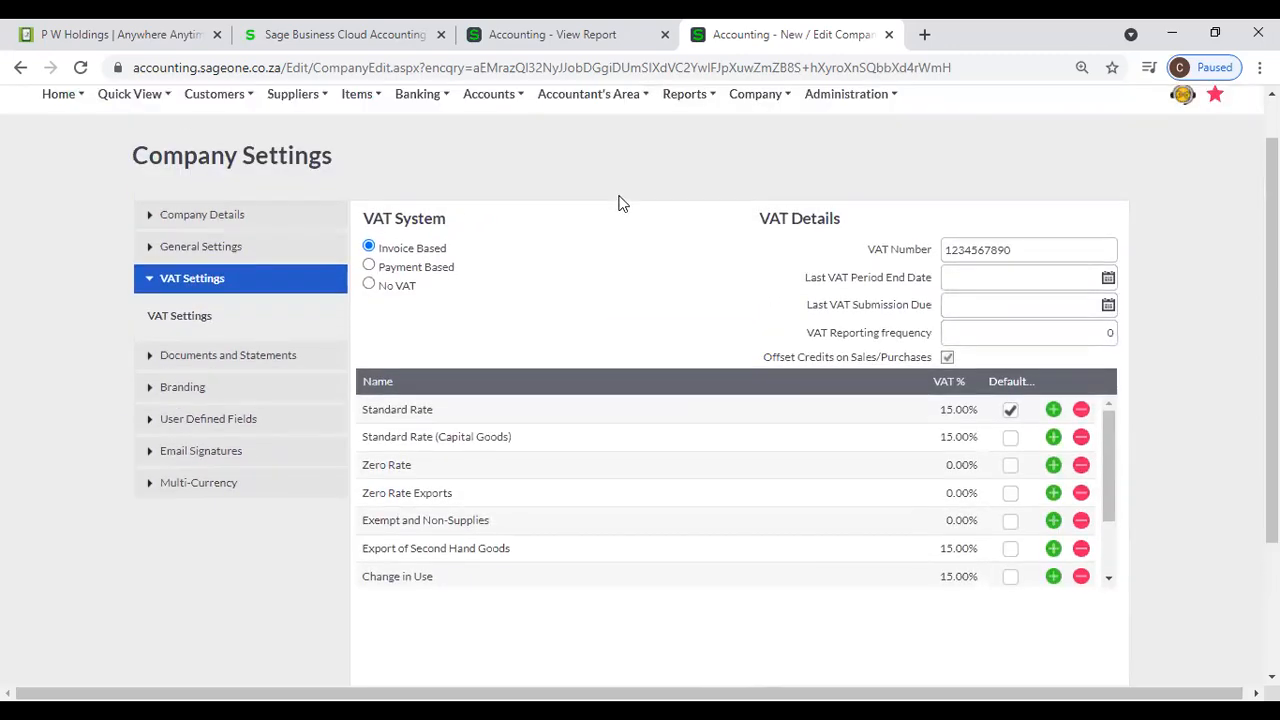
scroll(620, 203, "up", 1)
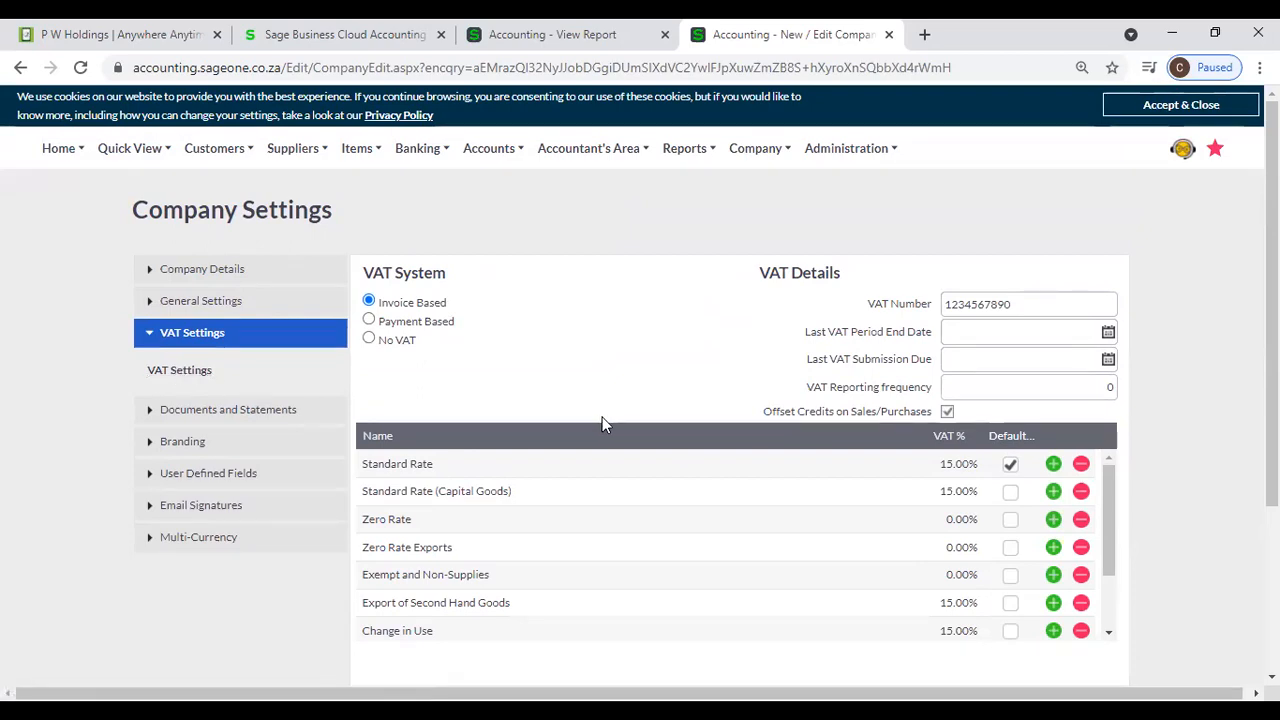
- Add and delete a blank VAT type line below Standard Rate, and switch the VAT System to No VAT and back to Invoice Based
left_click(1053, 464)
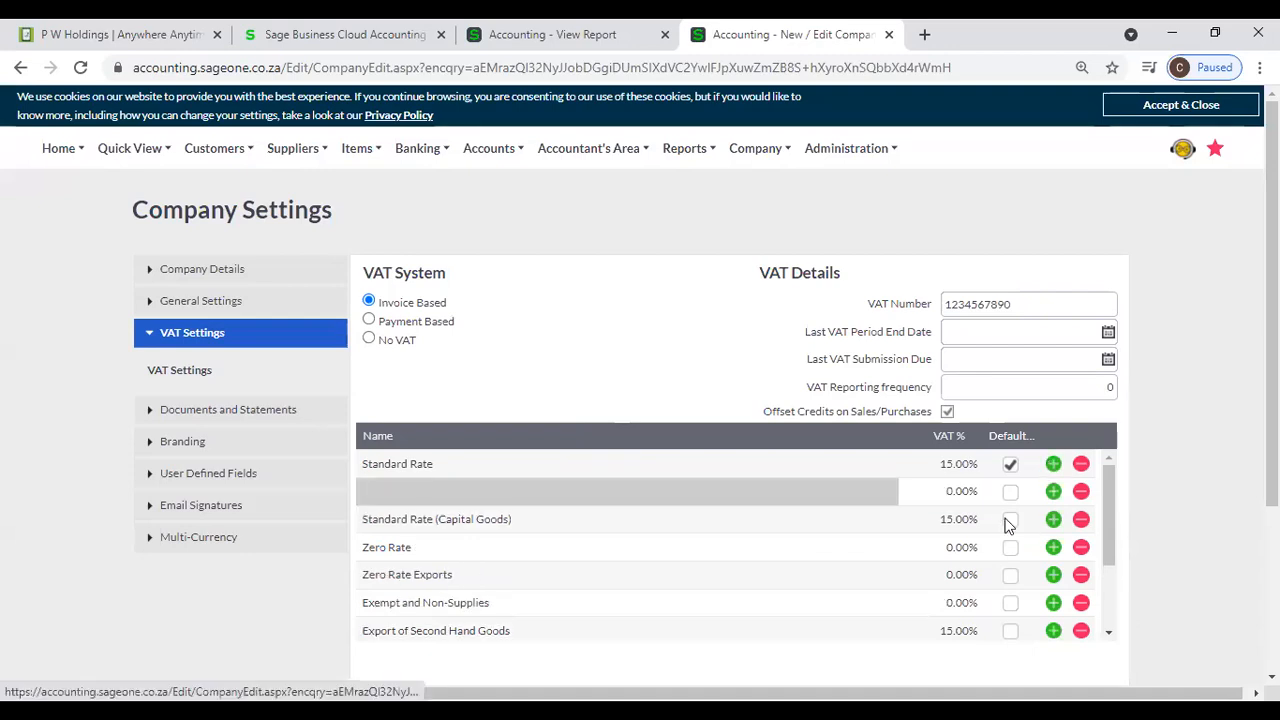
left_click(1081, 492)
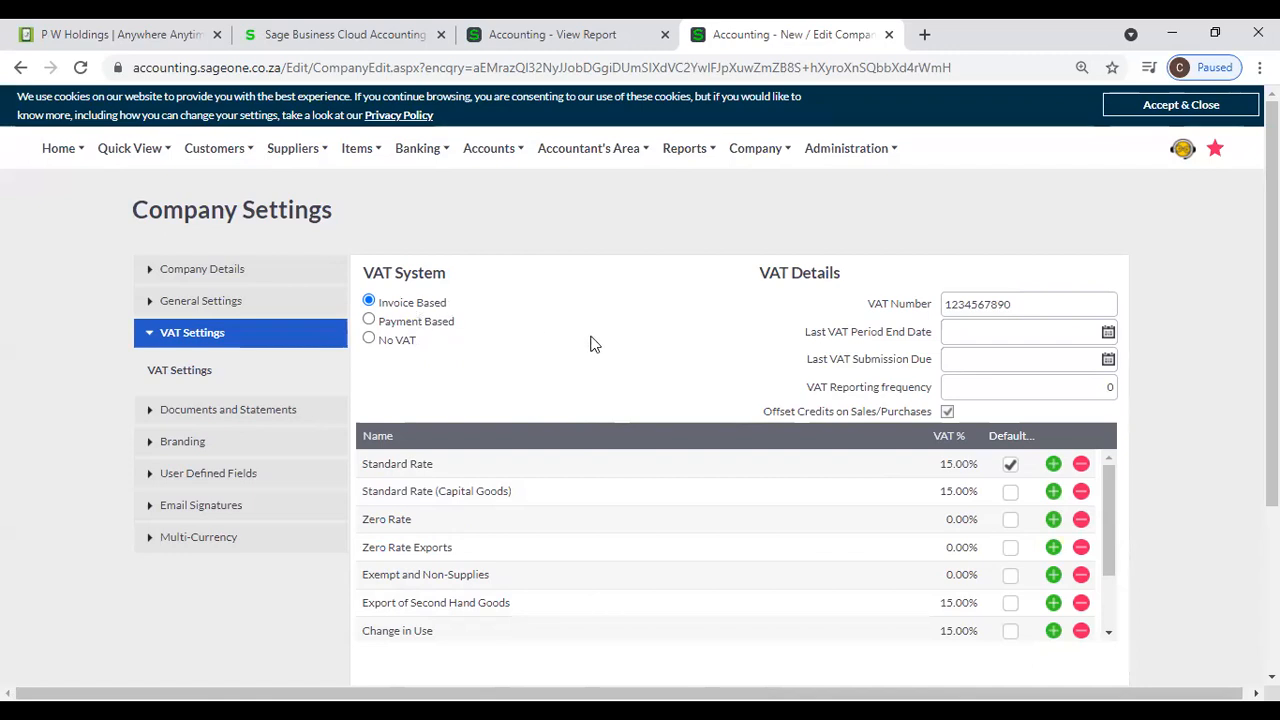
left_click(404, 343)
left_click(652, 458)
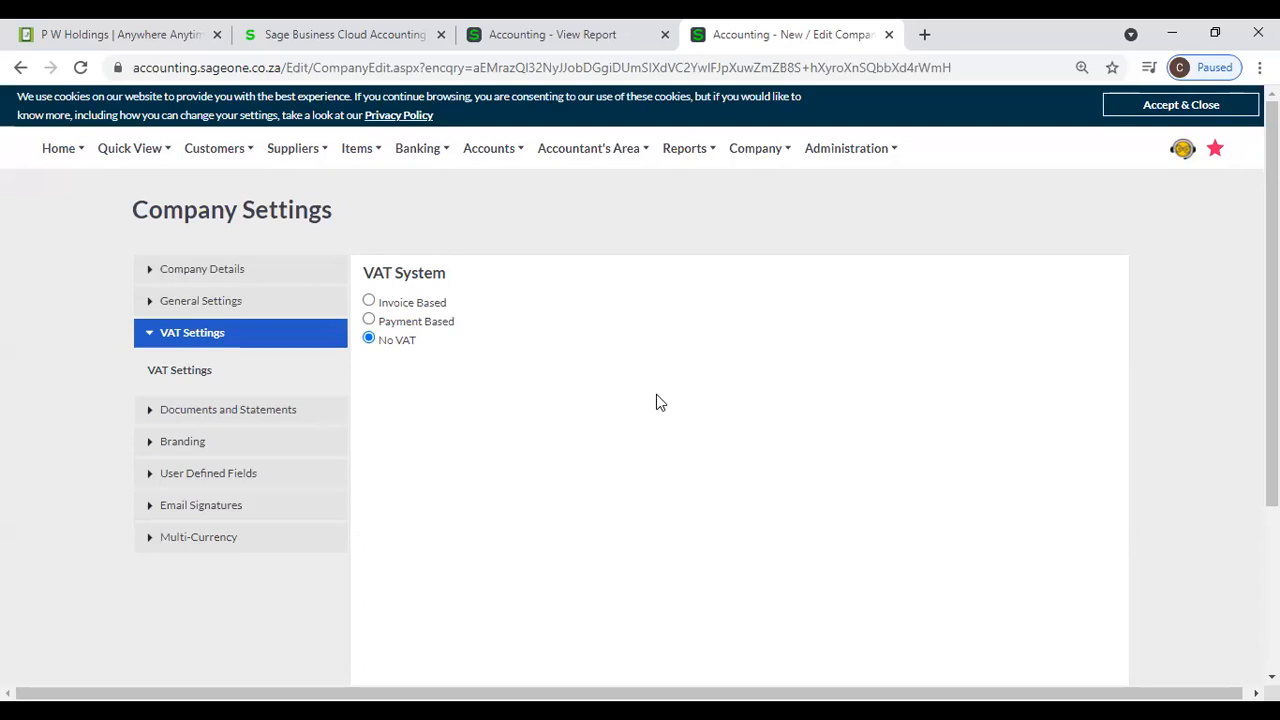
left_click(422, 304)
left_click(633, 456)
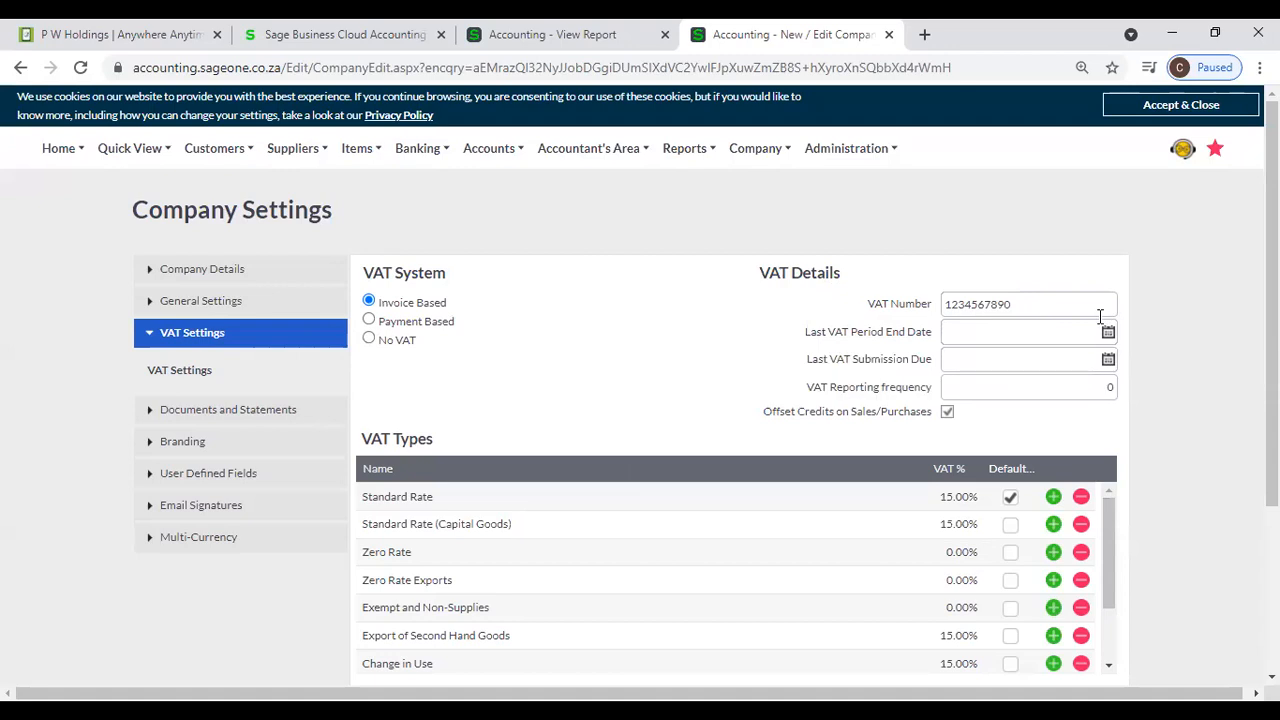
- Look over the VAT Number field and set the Last VAT Period End Date to 31/07/2021
double_click(1051, 305)
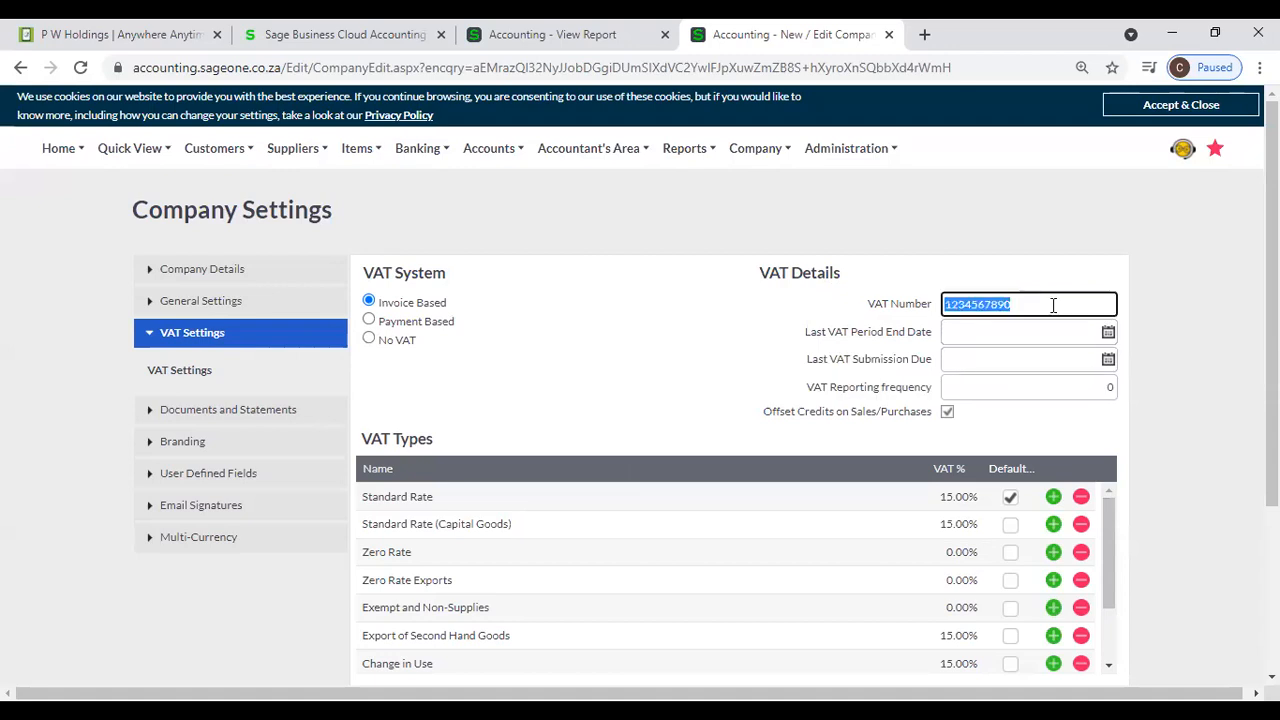
left_click(995, 258)
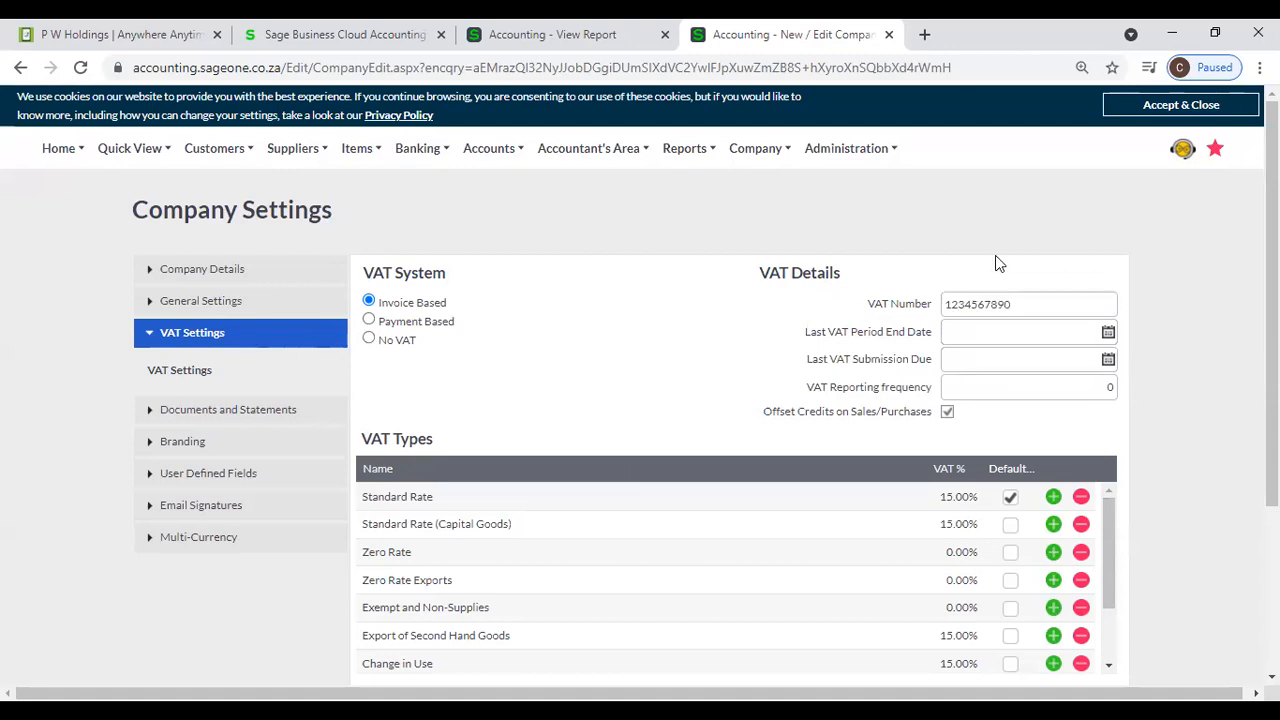
left_click(1059, 331)
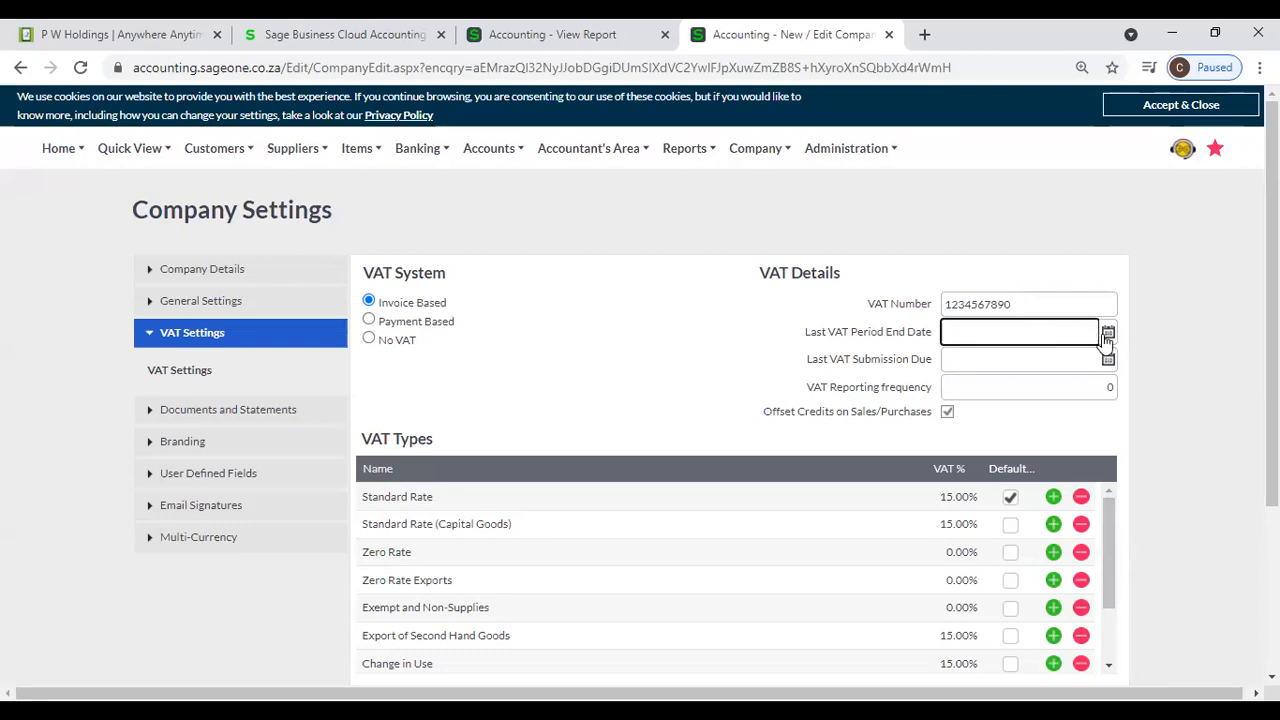
left_click(1108, 335)
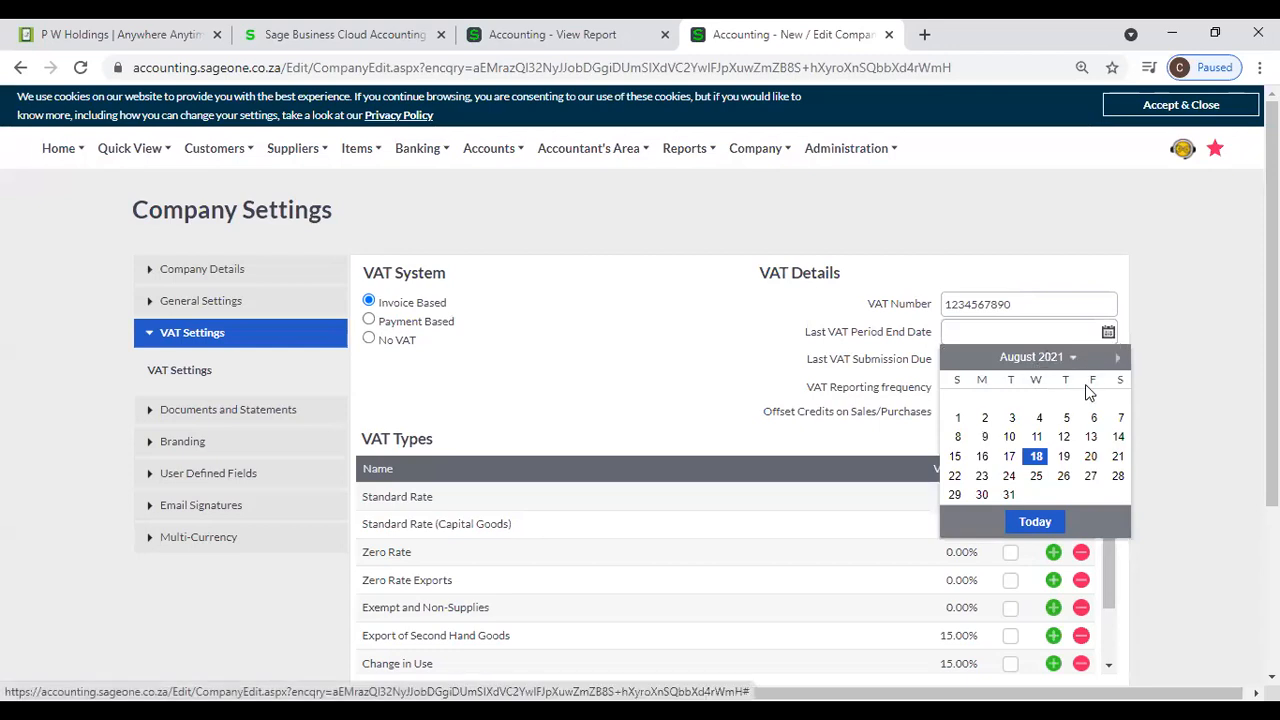
left_click(1164, 385)
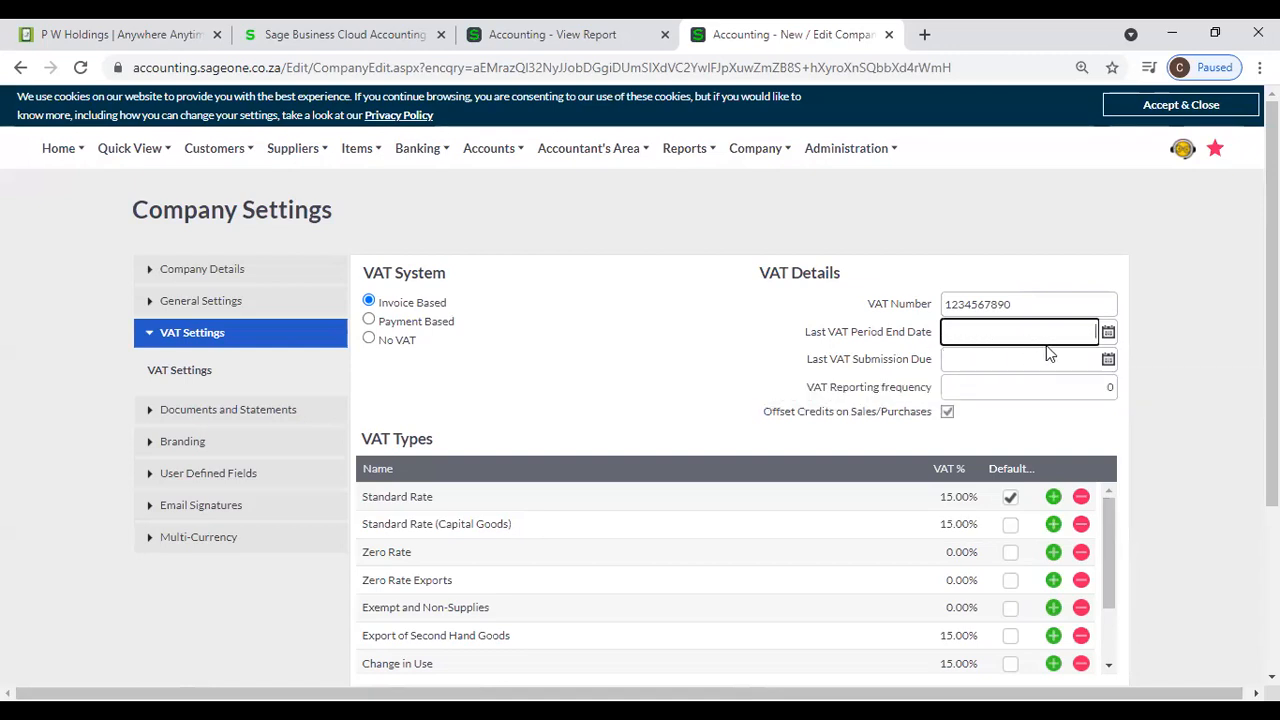
left_click(1109, 332)
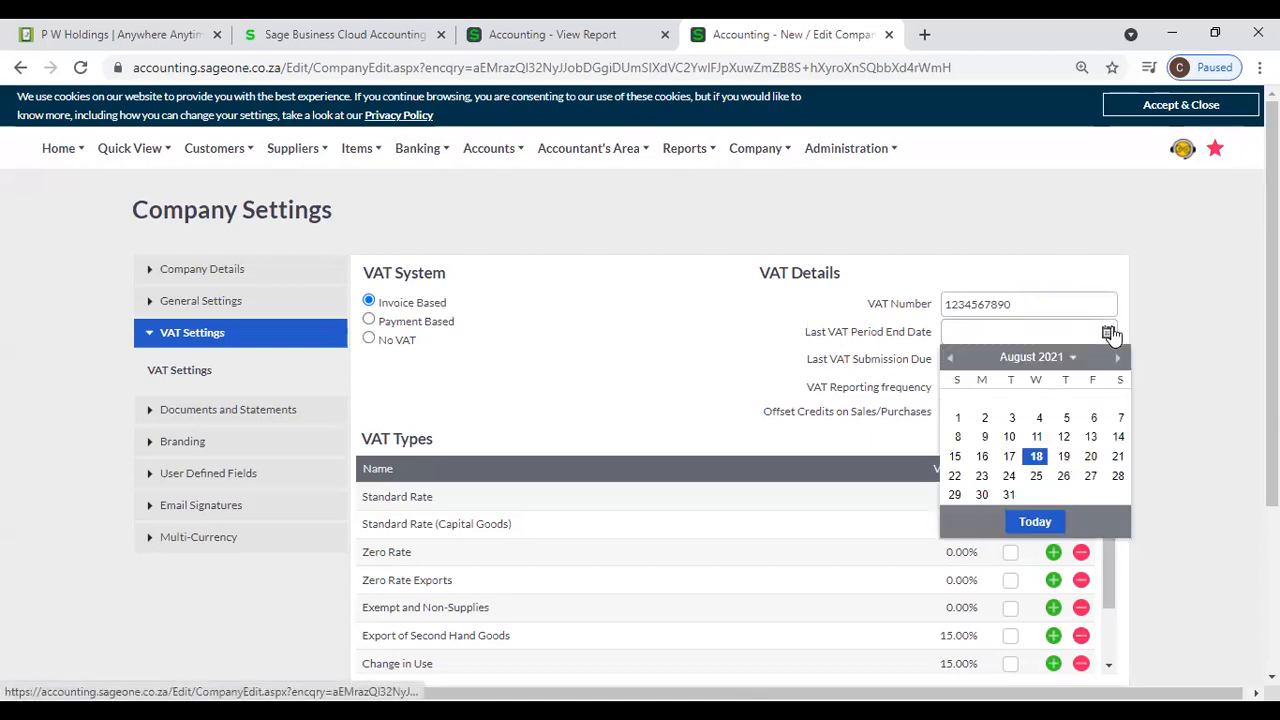
left_click(951, 358)
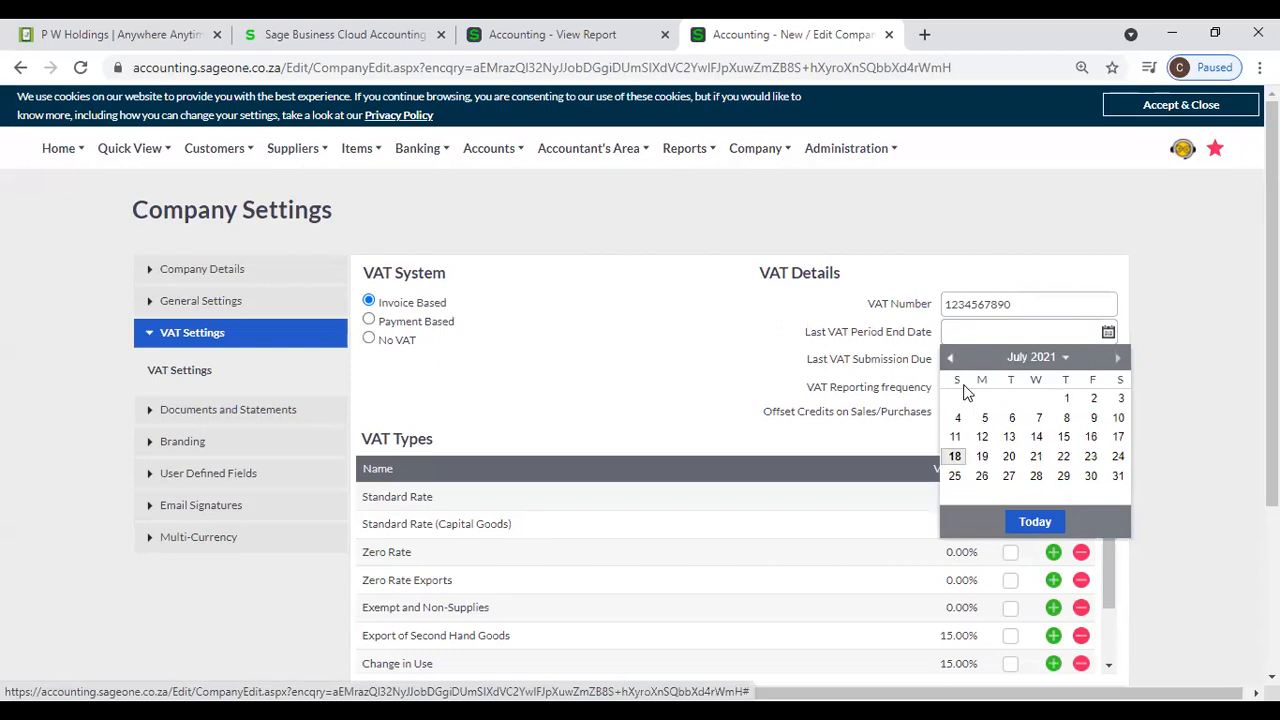
left_click(1116, 478)
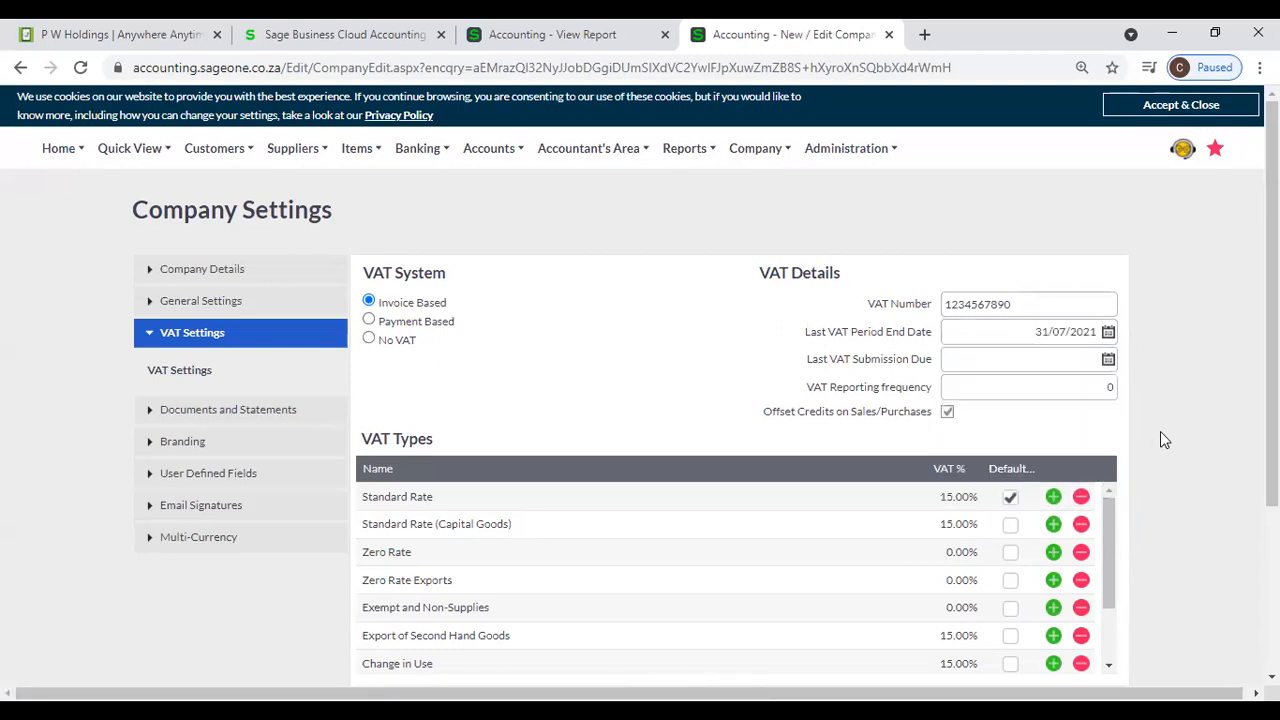
- Set the Last VAT Submission Due date to 20/08/2021
left_click(1108, 360)
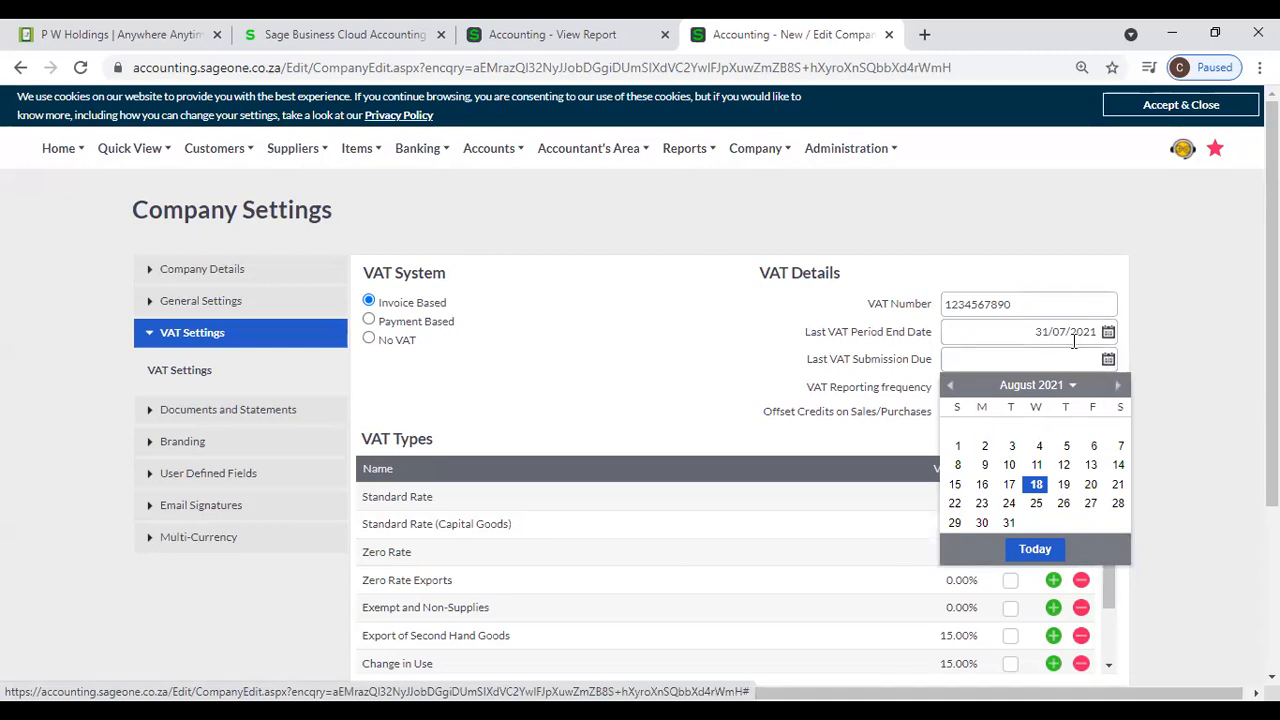
mouse_move(1074, 341)
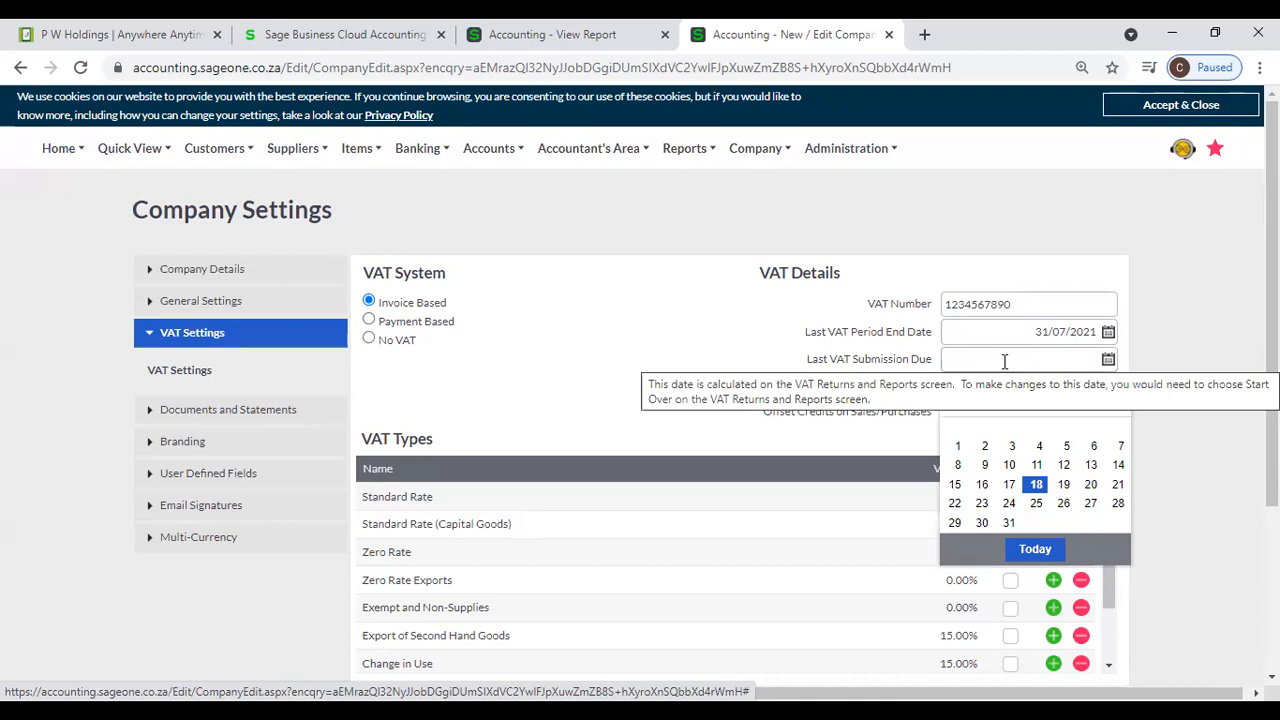
left_click(1090, 484)
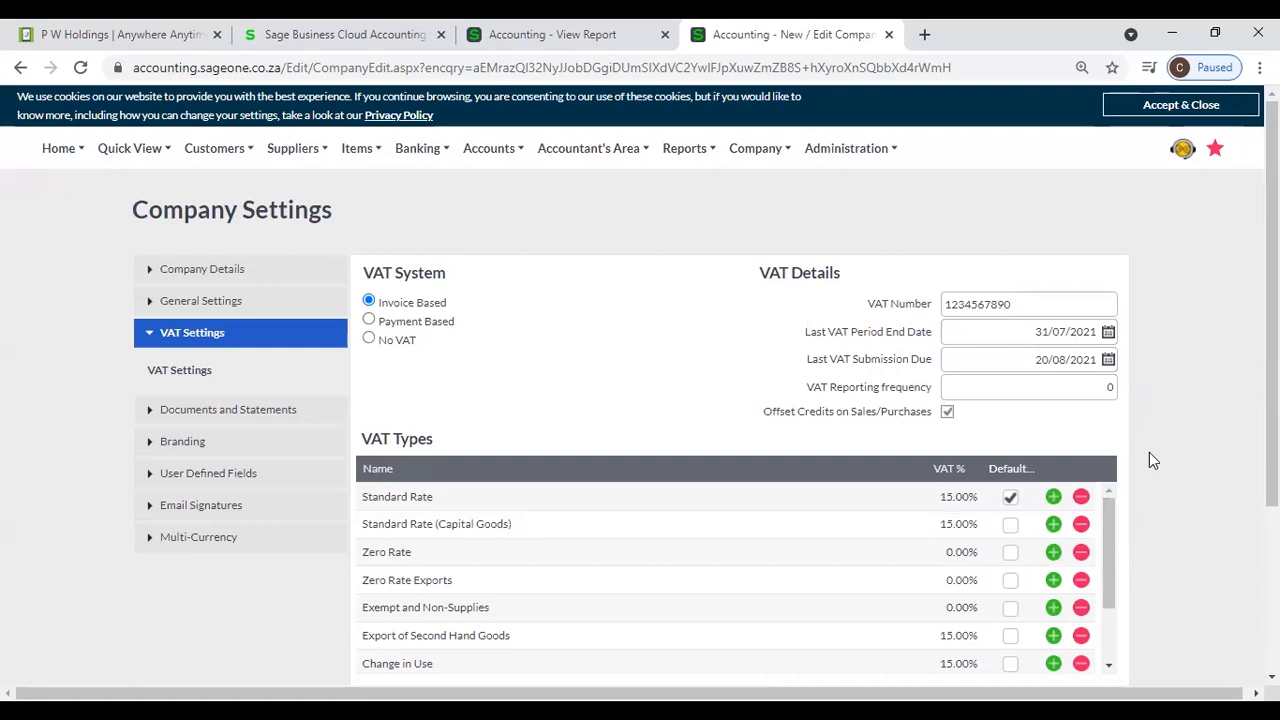
- Enter 3 as the VAT Reporting frequency, and change it to 1
left_click(1098, 391)
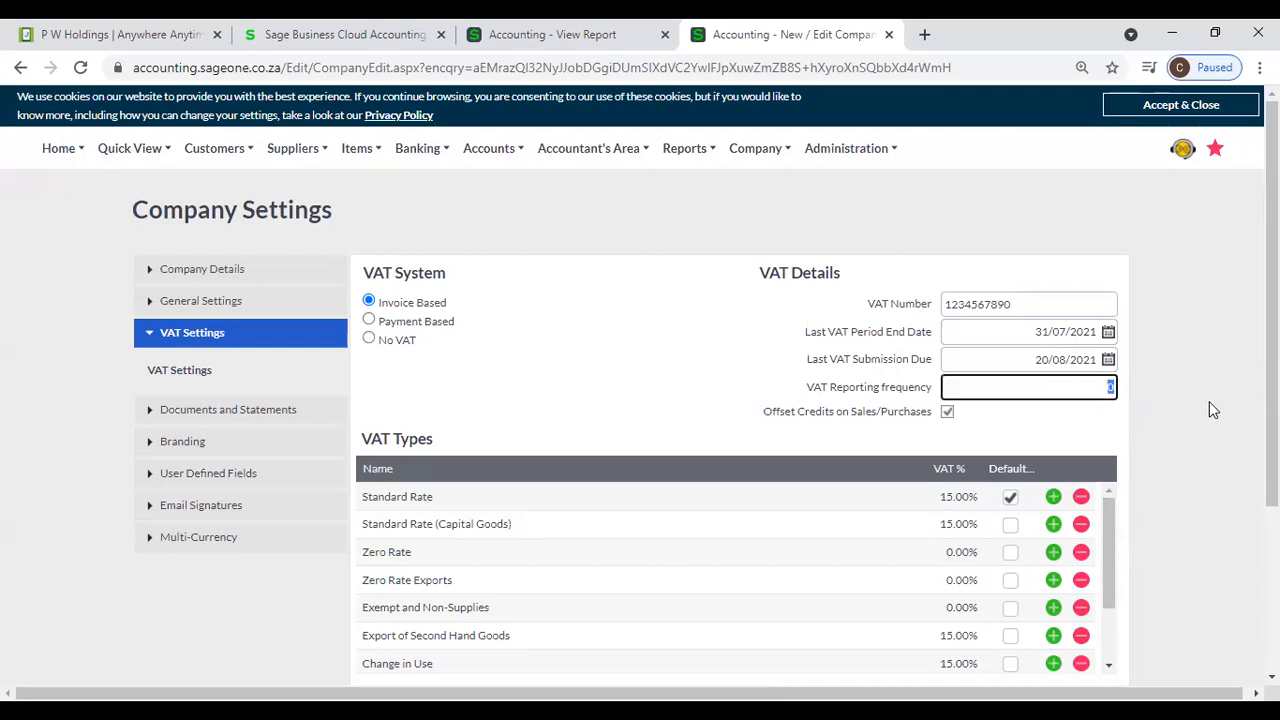
type("3")
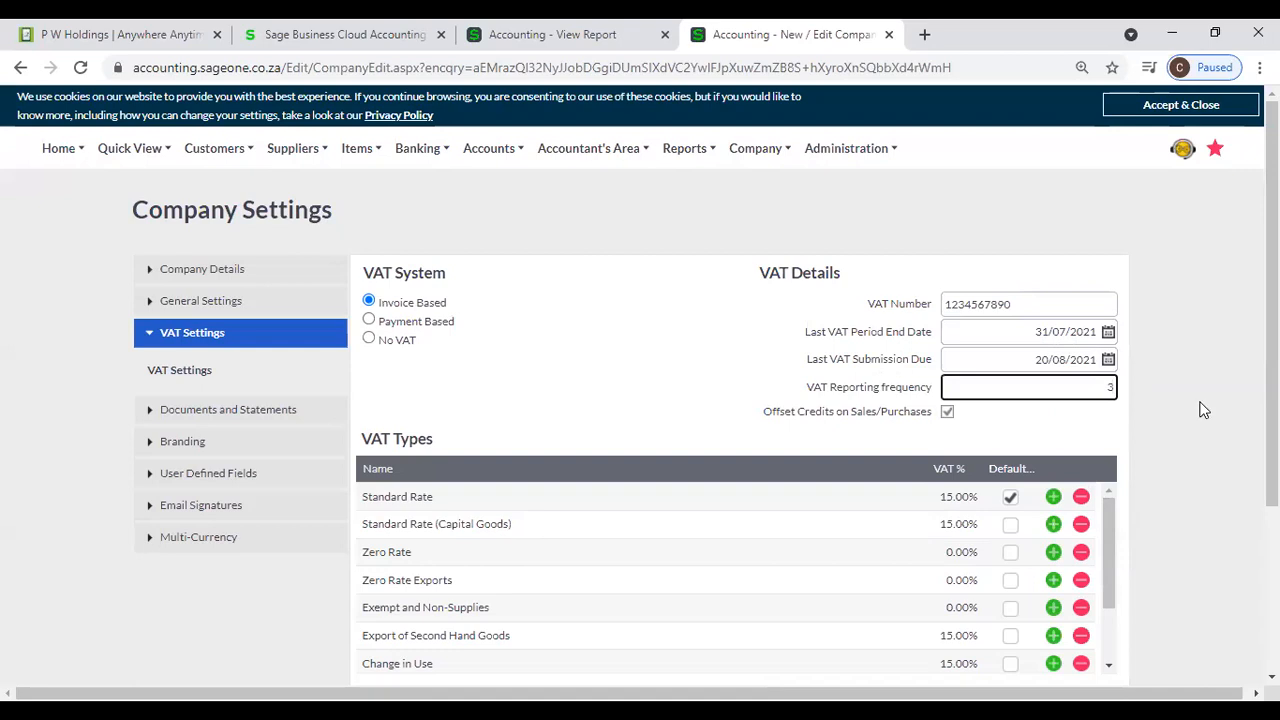
double_click(1111, 389)
type("1")
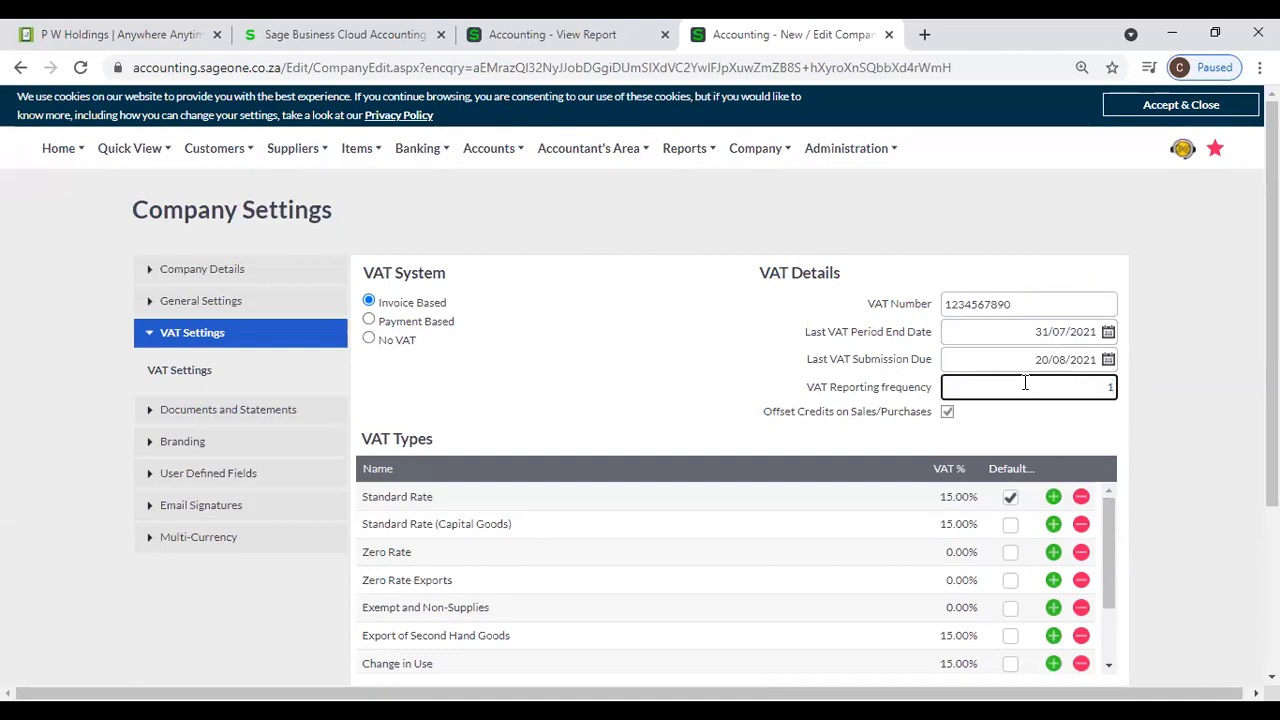
left_click(1226, 411)
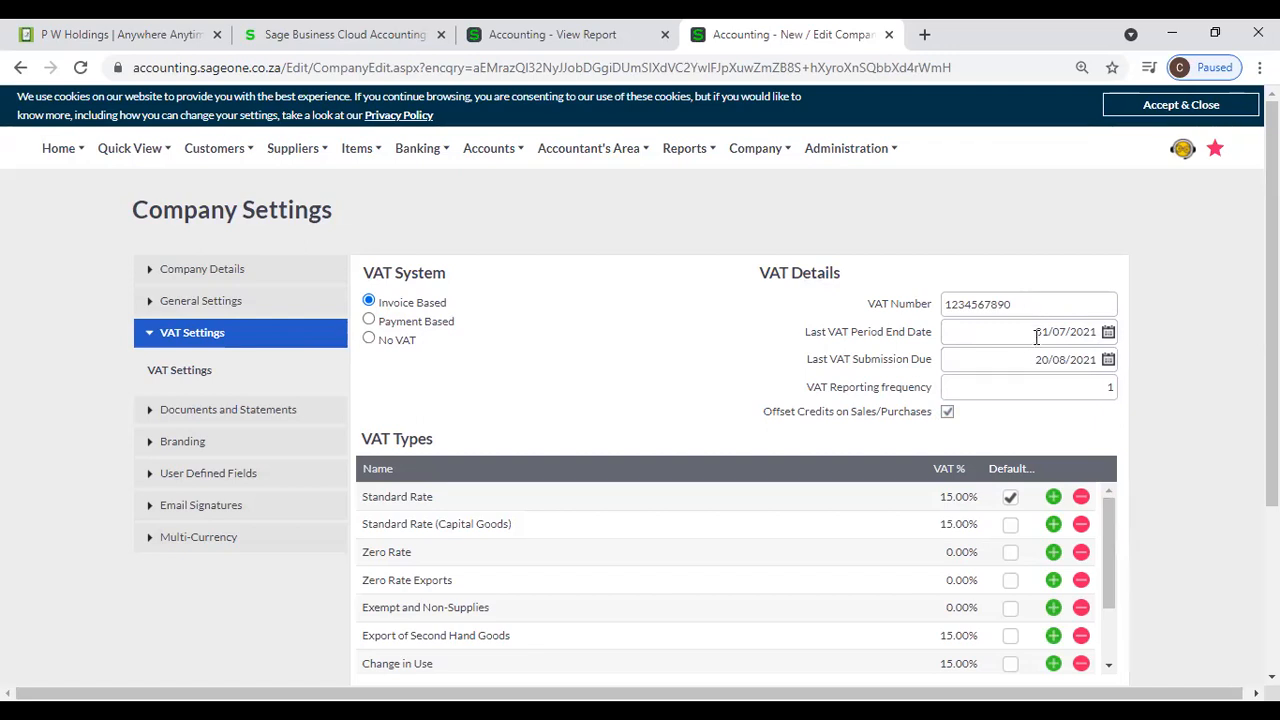
- Review the completed VAT Details, including the reporting frequency, and examine the VAT Types list
mouse_move(1037, 337)
left_click(1058, 393)
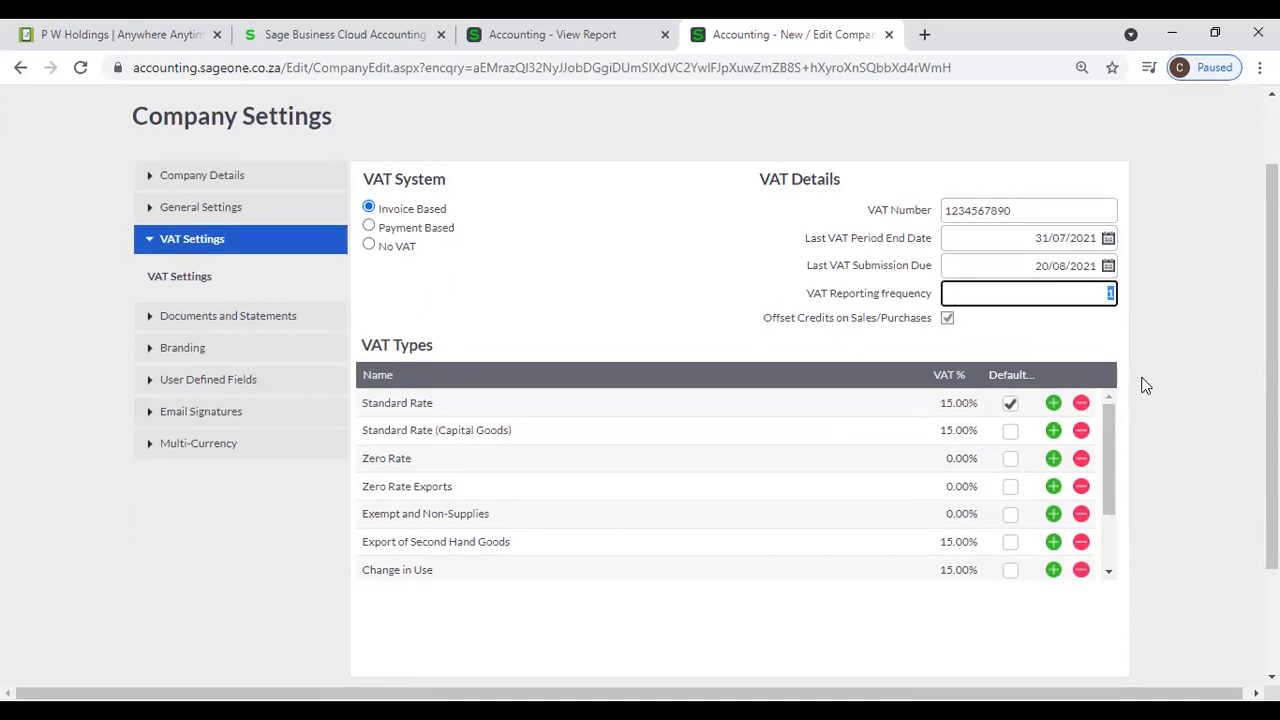
scroll(1145, 405, "down", 2)
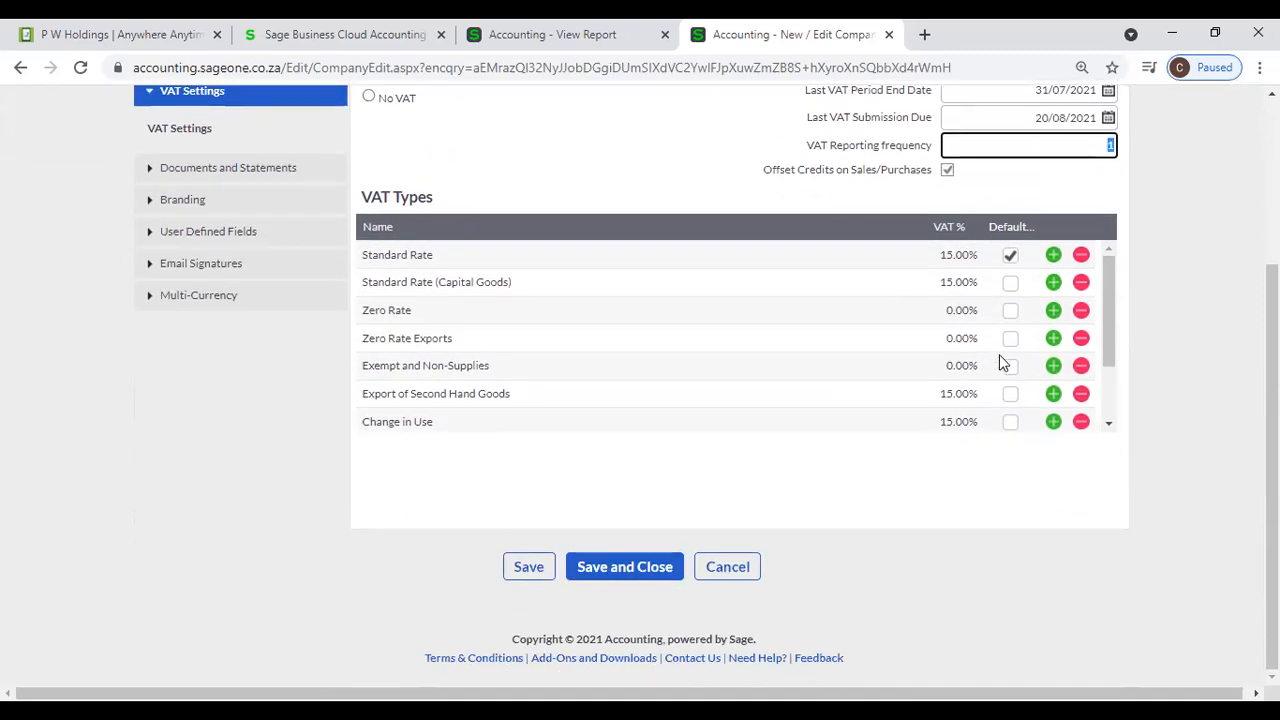
scroll(999, 356, "down", 2)
scroll(1100, 362, "up", 3)
scroll(1145, 355, "up", 1)
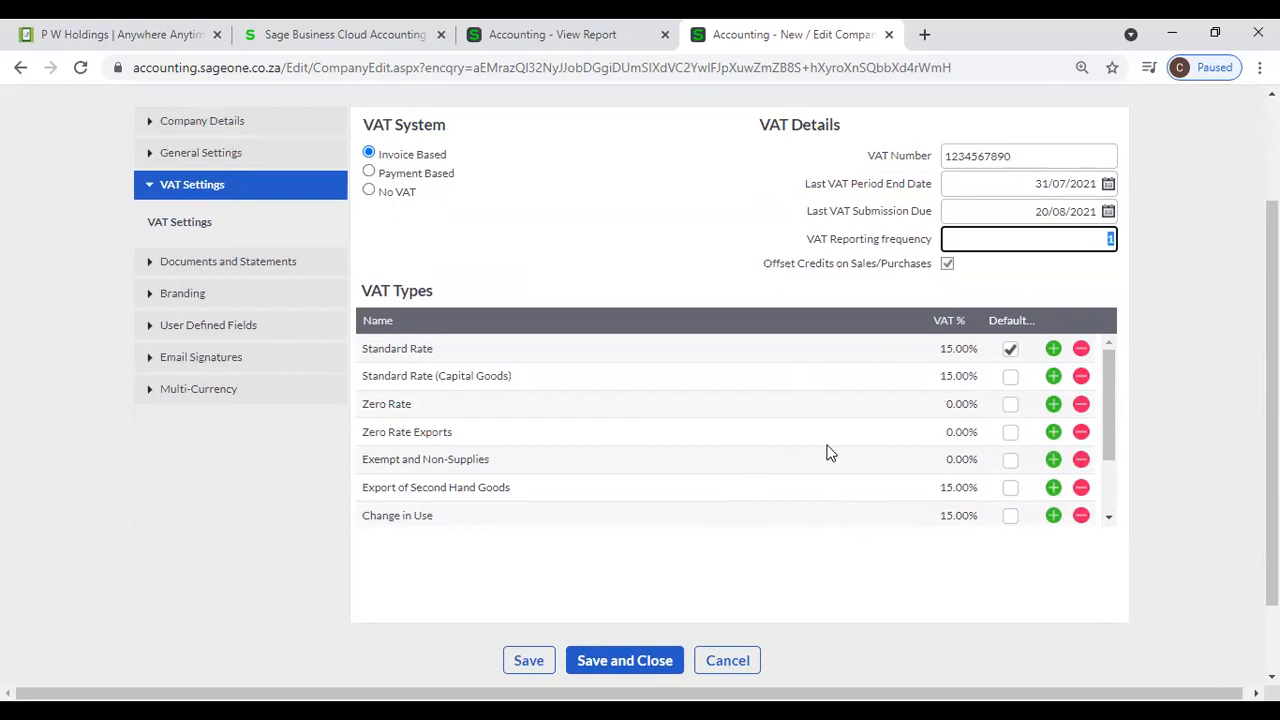
- Add a VAT type named VAT 8% directly below Standard Rate, with a VAT percentage of 8
left_click(1053, 349)
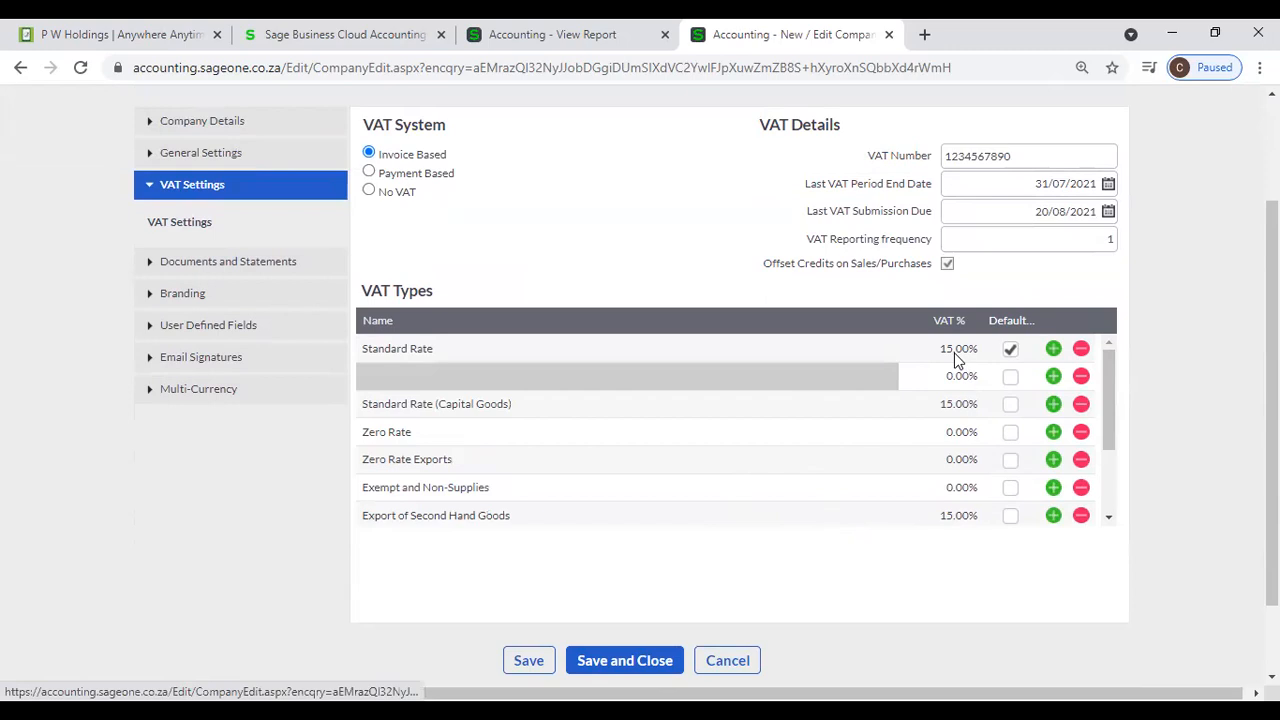
left_click(965, 403)
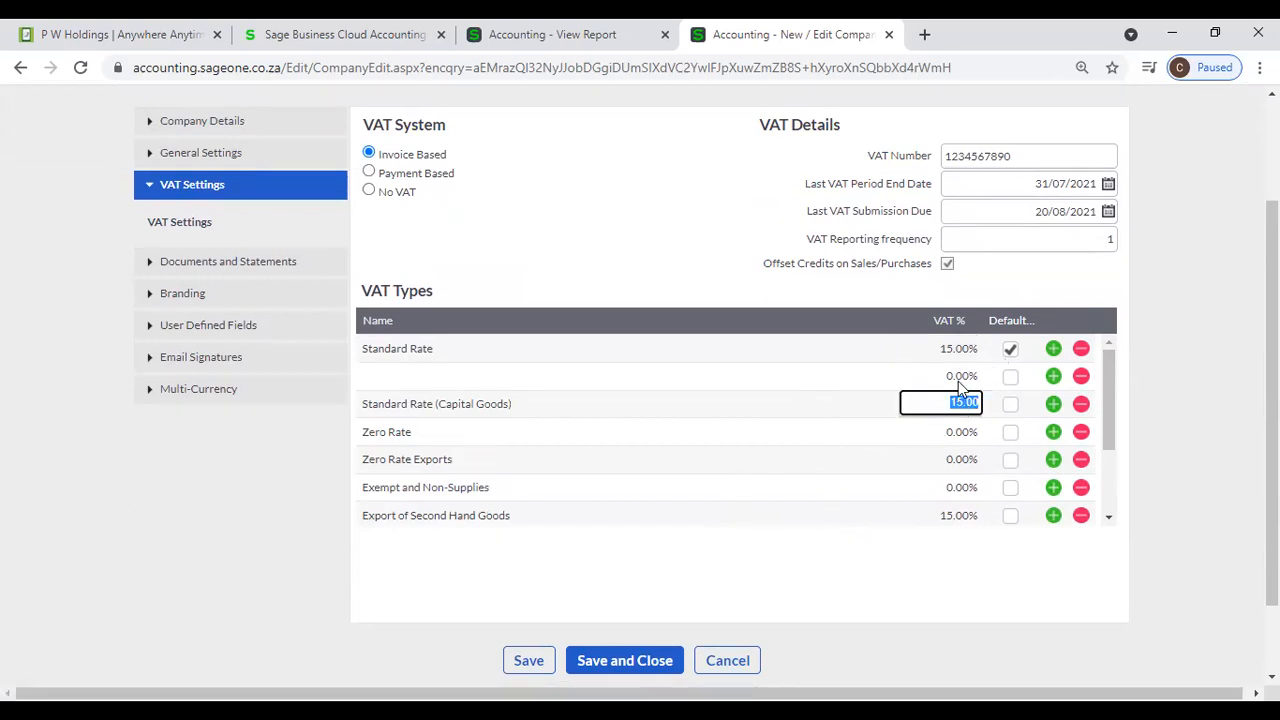
left_click(925, 376)
left_click(518, 378)
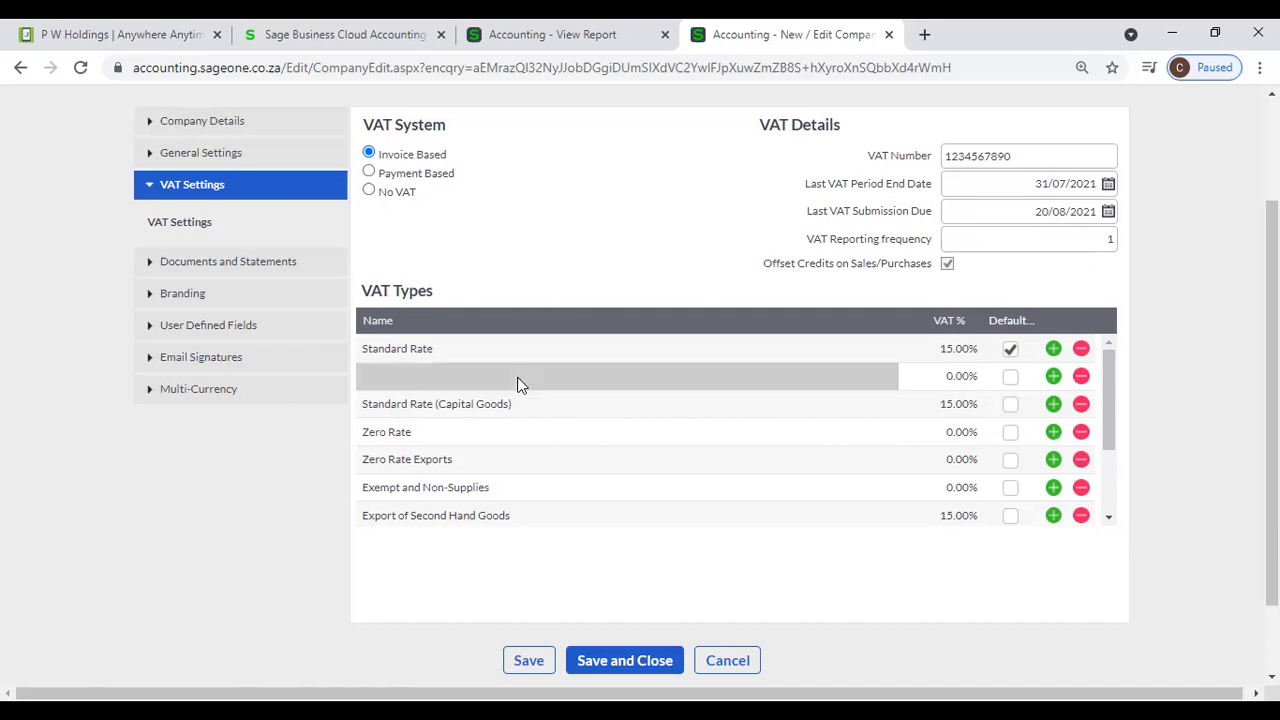
type("VA")
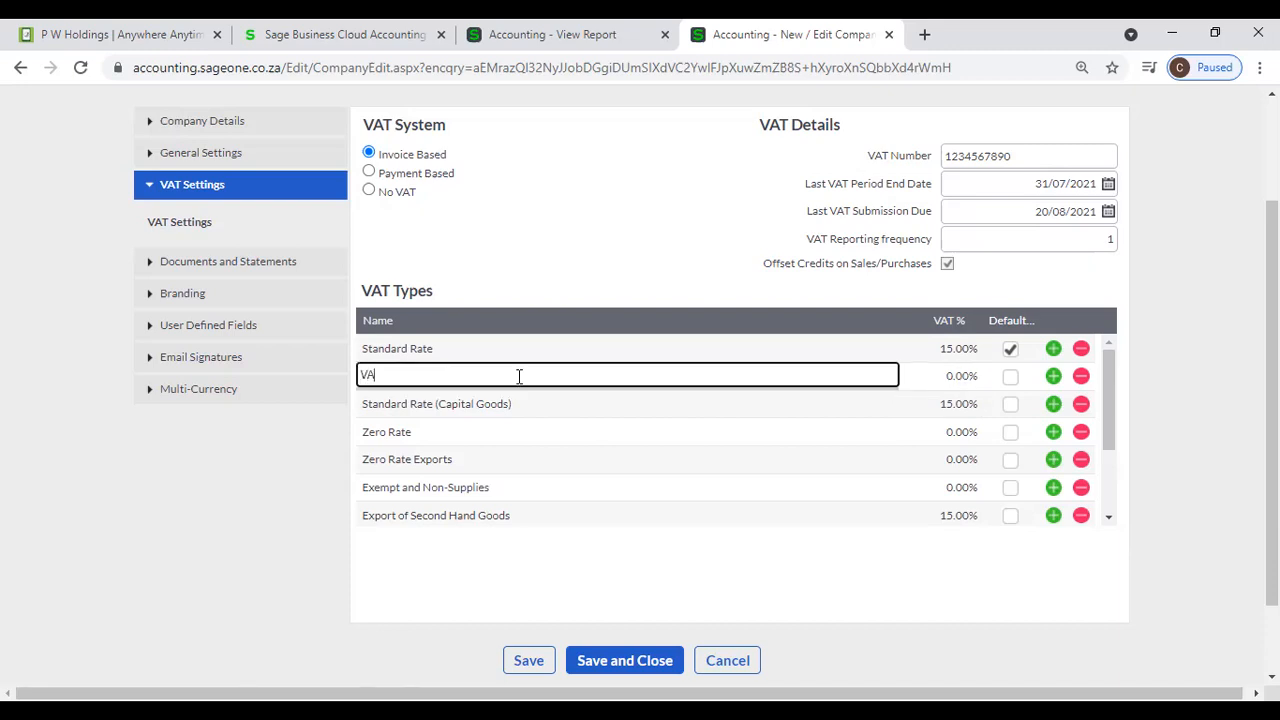
type("T 8%")
key("Tab")
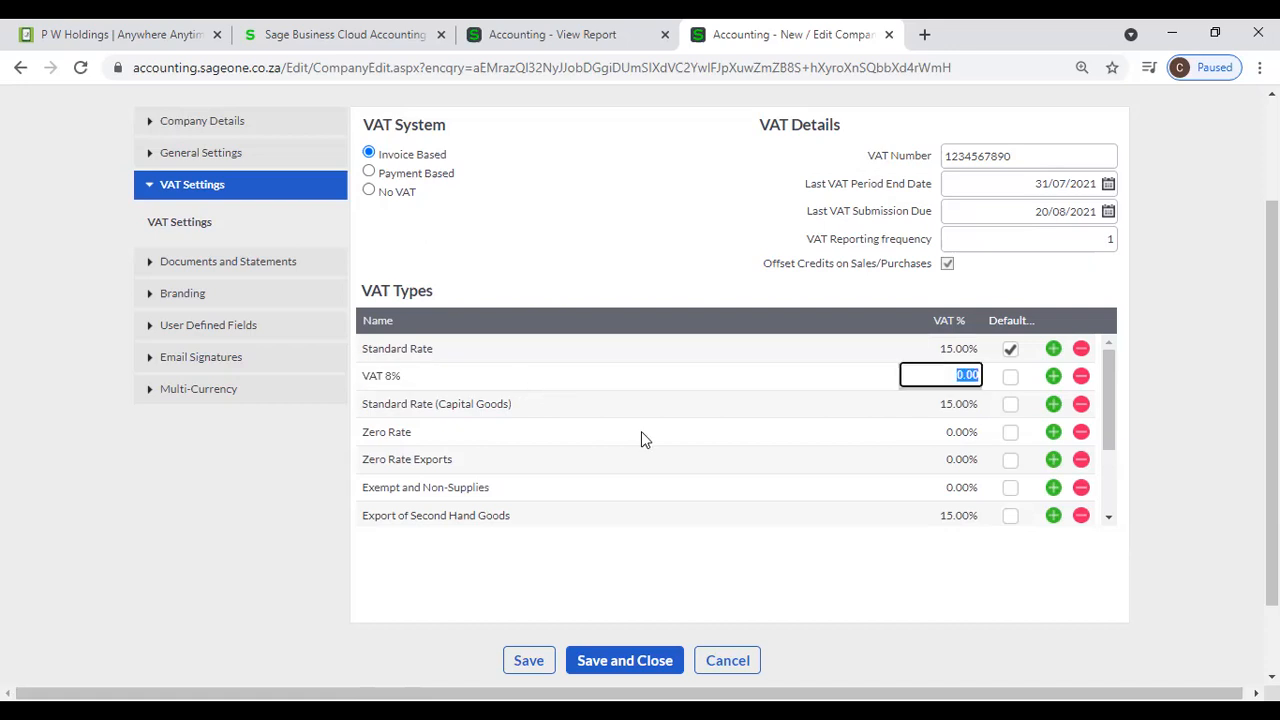
type("8")
key("Tab")
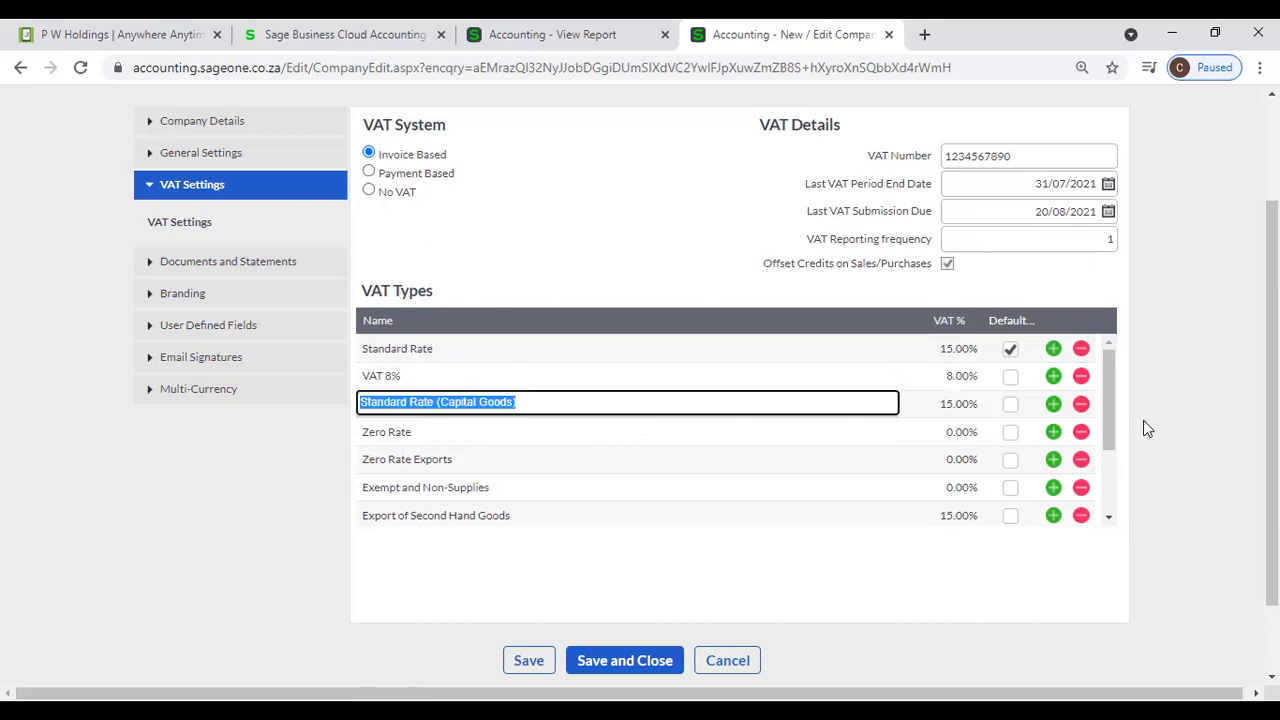
- Make VAT 8% the default VAT type and widen the Default column while looking over the VAT Types list
left_click(1010, 378)
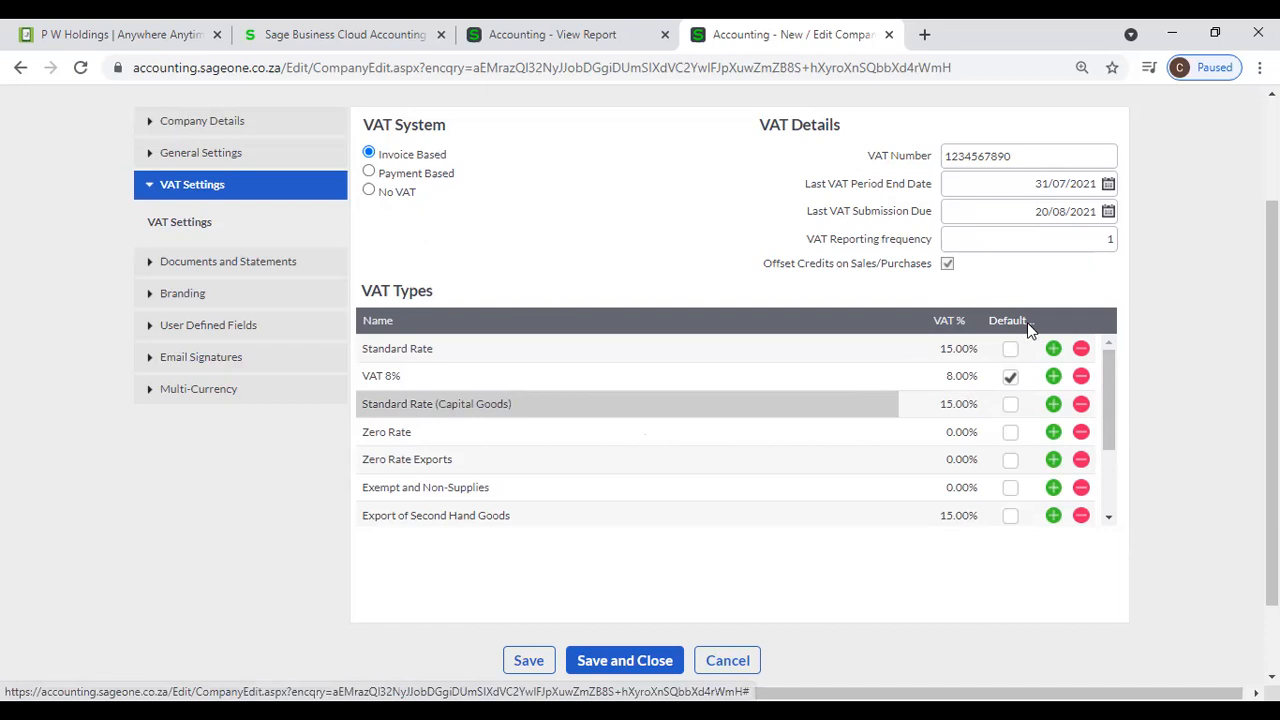
left_click_drag(987, 320, 952, 340)
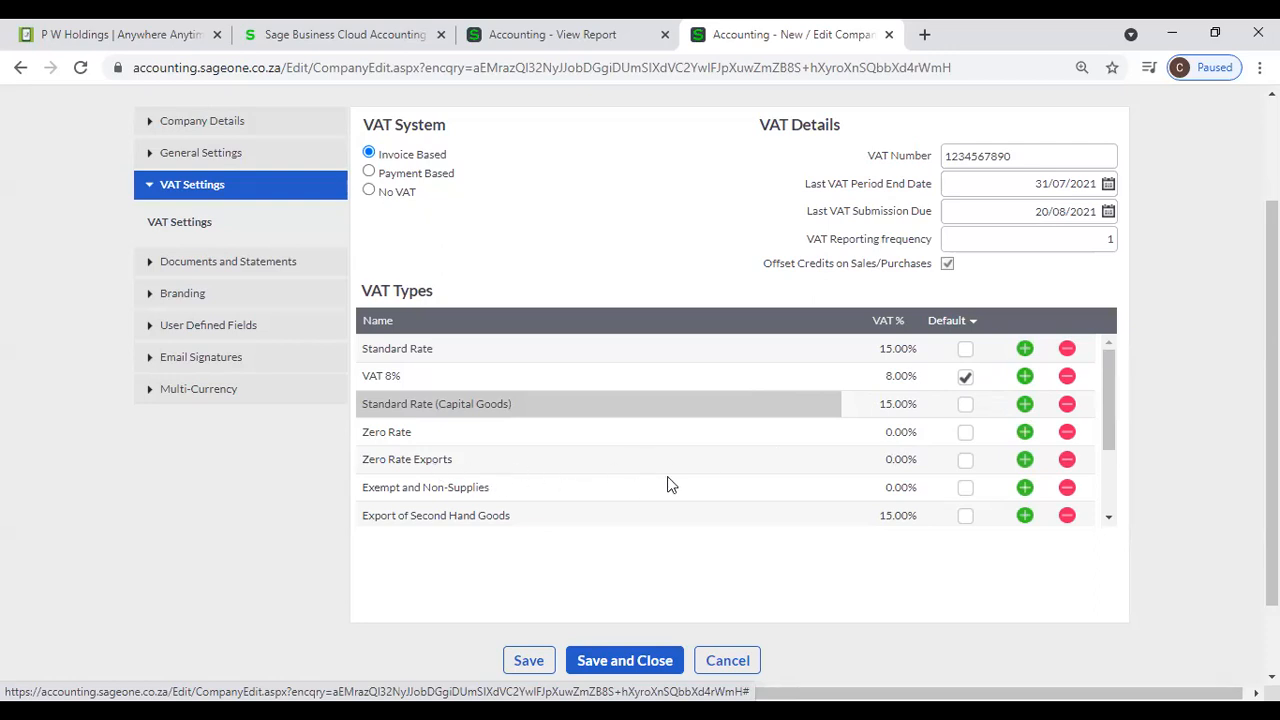
scroll(671, 469, "down", 2)
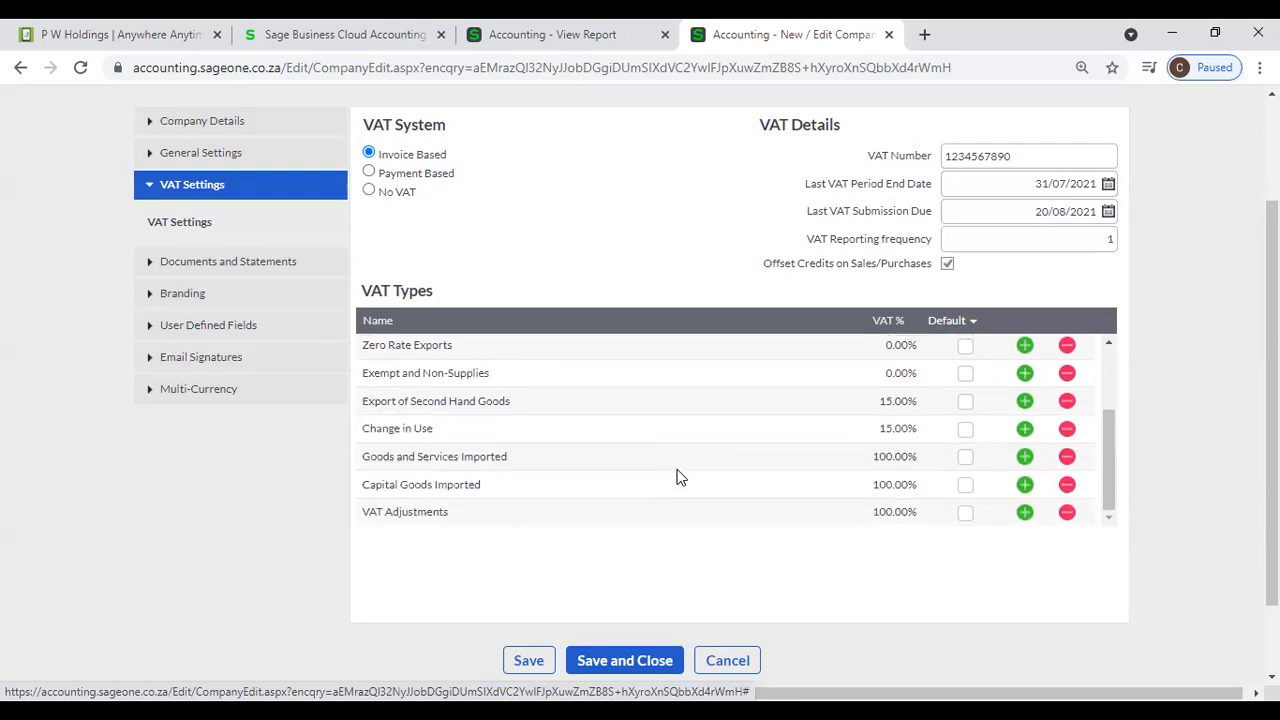
scroll(677, 477, "up", 2)
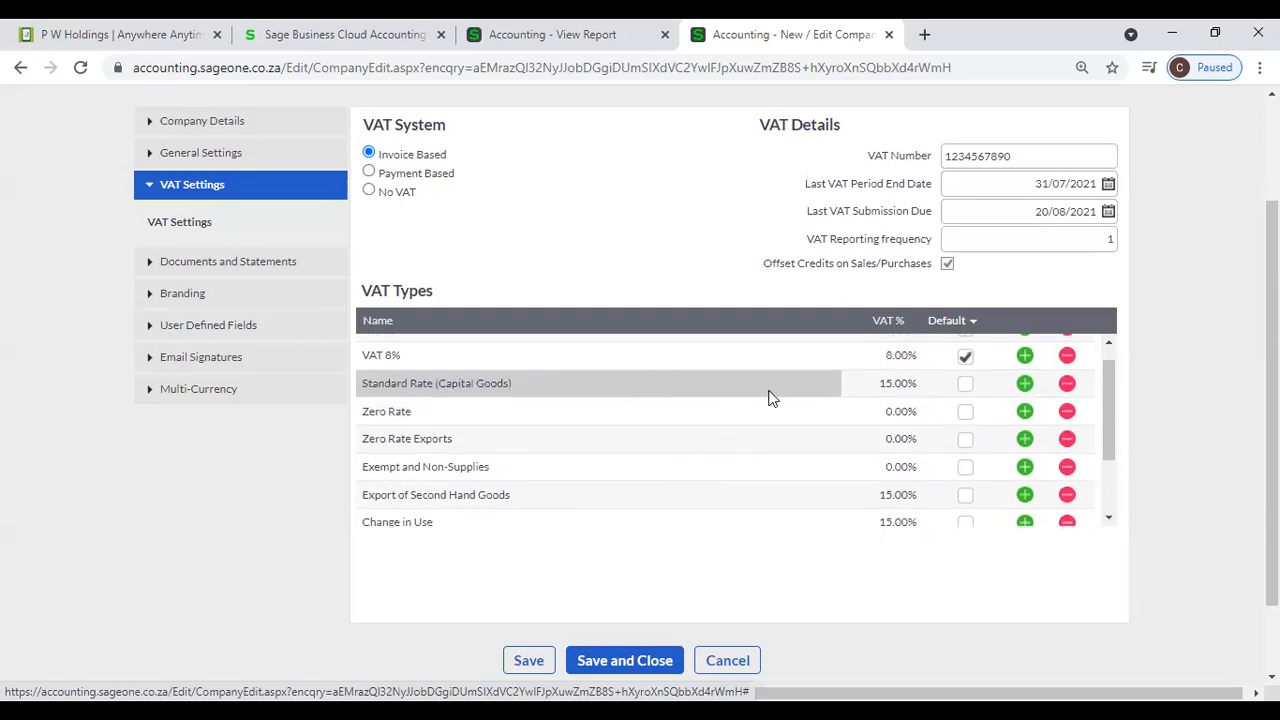
scroll(700, 449, "up", 1)
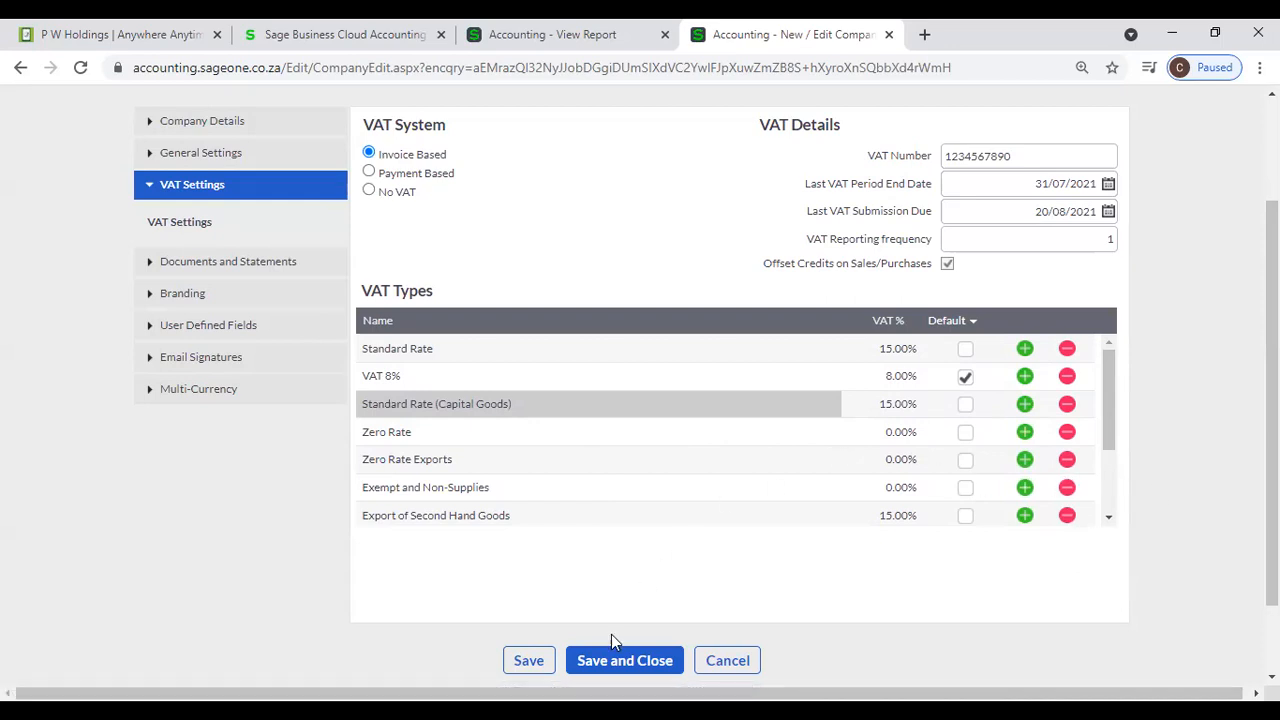
- Save the company settings and reopen the VAT Settings section
left_click(525, 656)
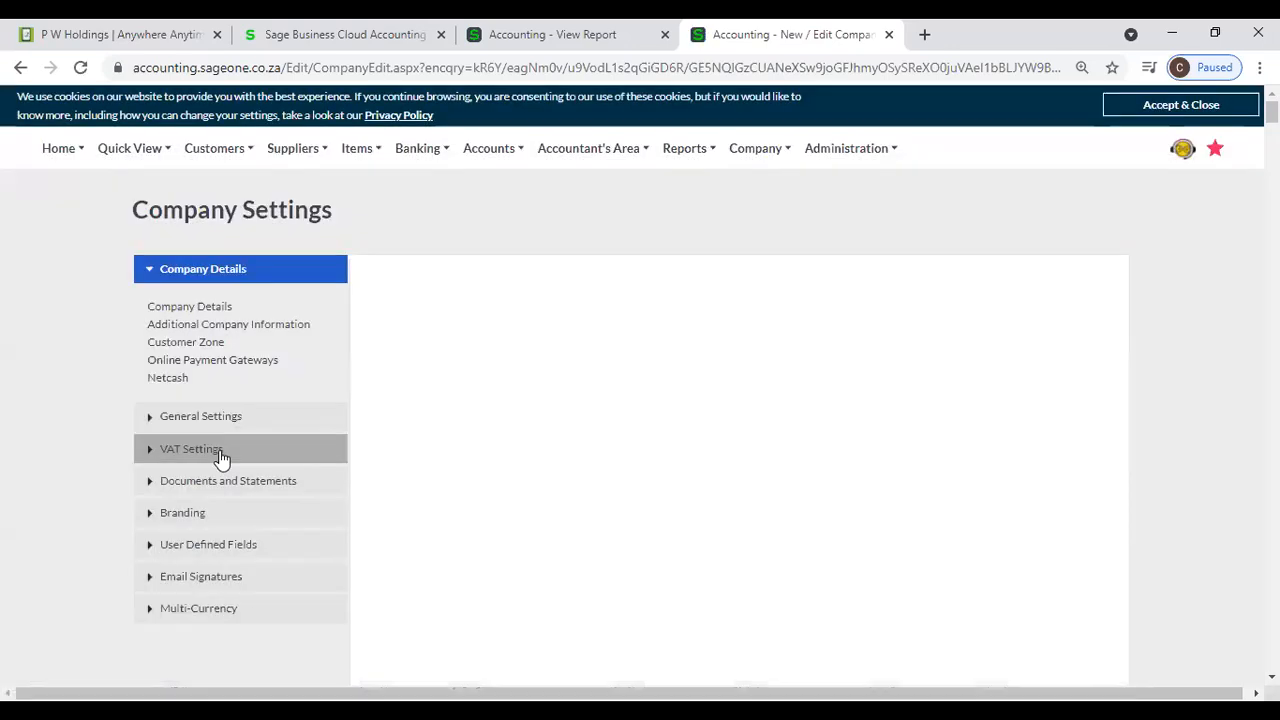
left_click(220, 456)
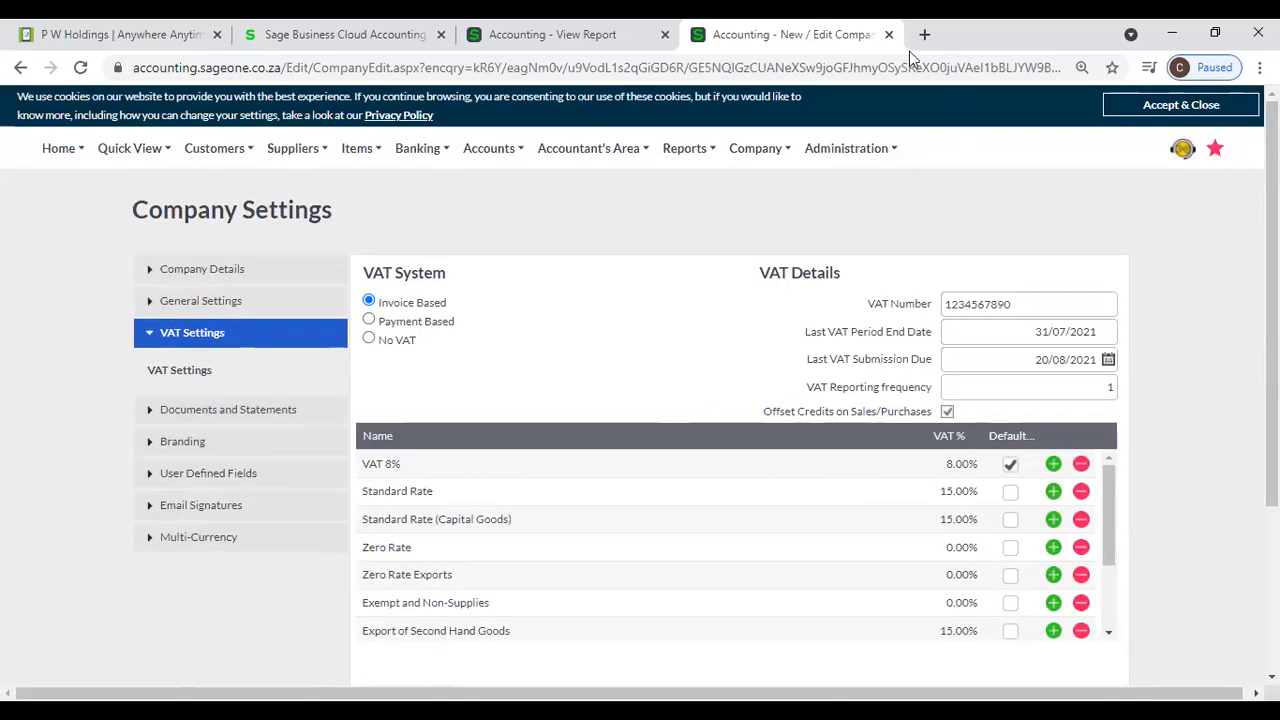
- Duplicate the browser tab showing the company settings
right_click(846, 32)
left_click(889, 163)
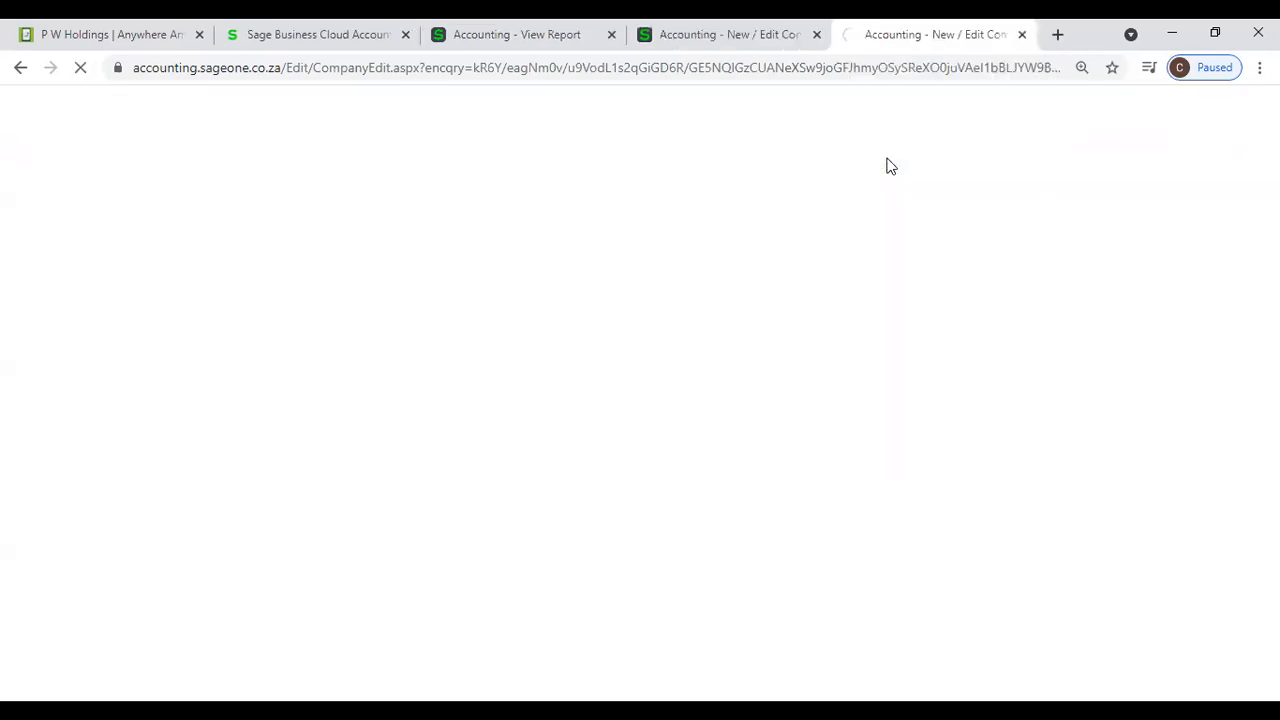
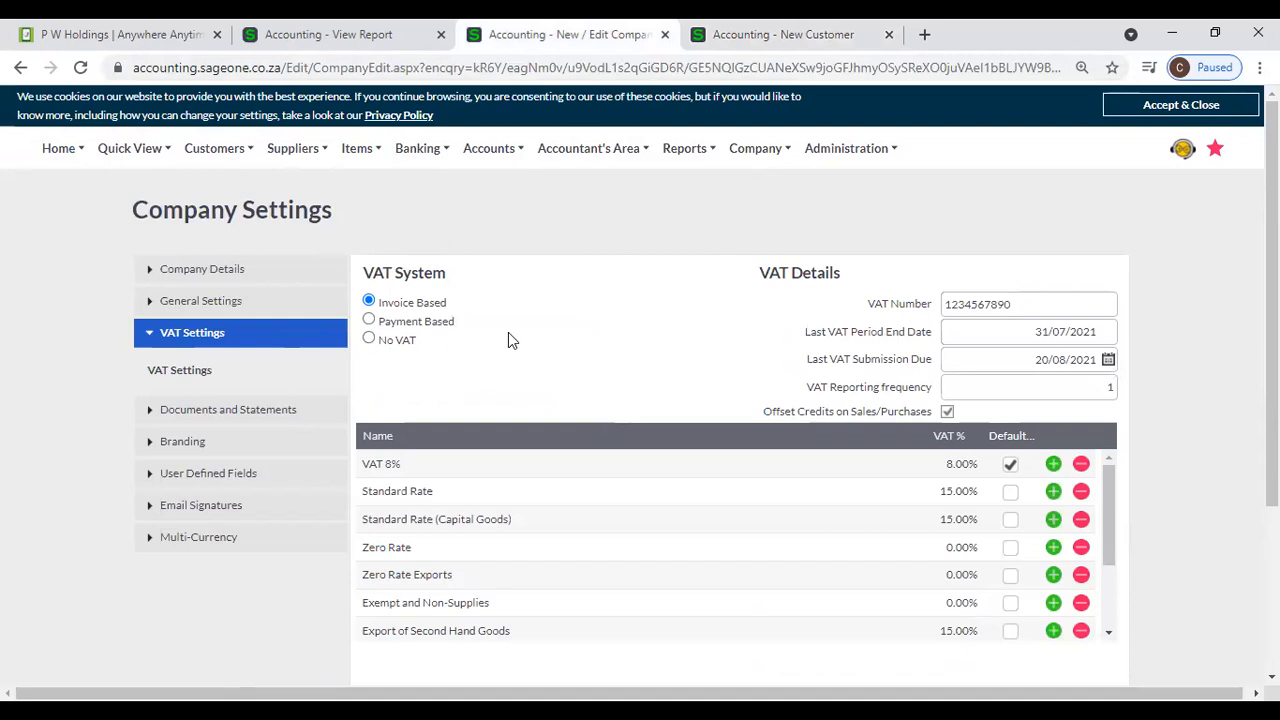
- Open the Statement Messages page under Documents and Statements in the company settings
scroll(508, 335, "up", 2)
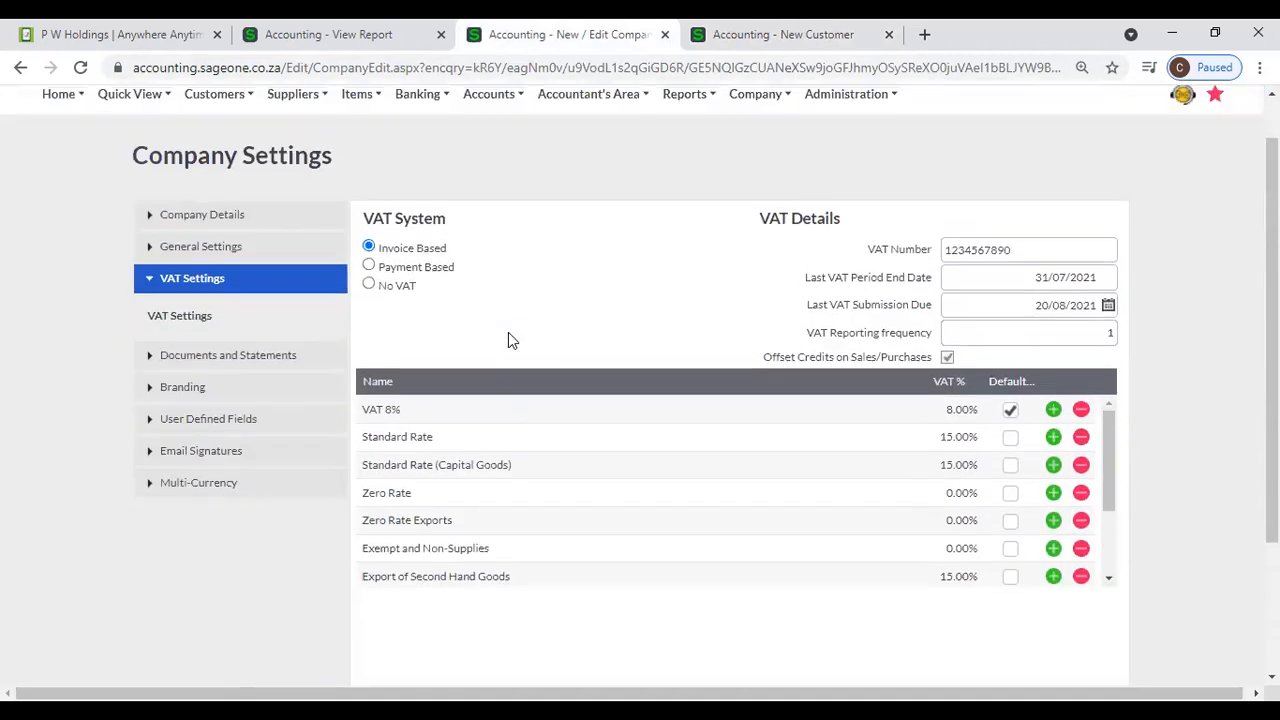
scroll(490, 300, "up", 1)
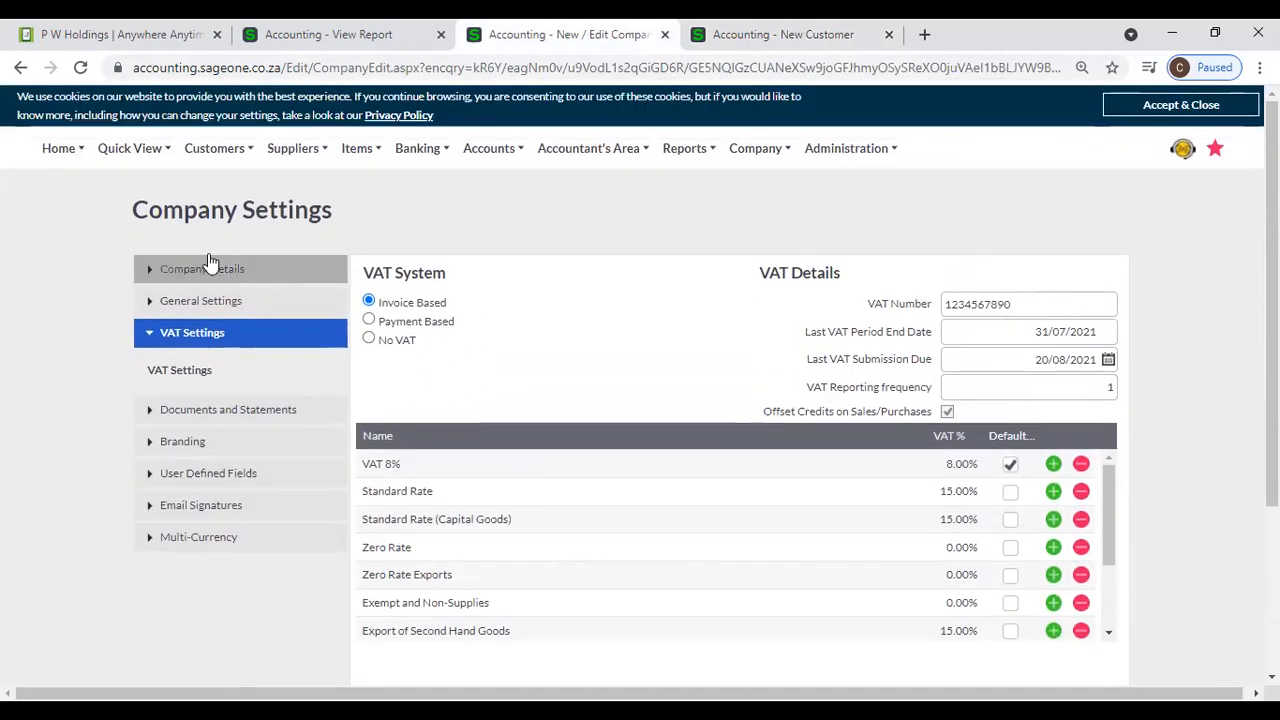
mouse_move(812, 148)
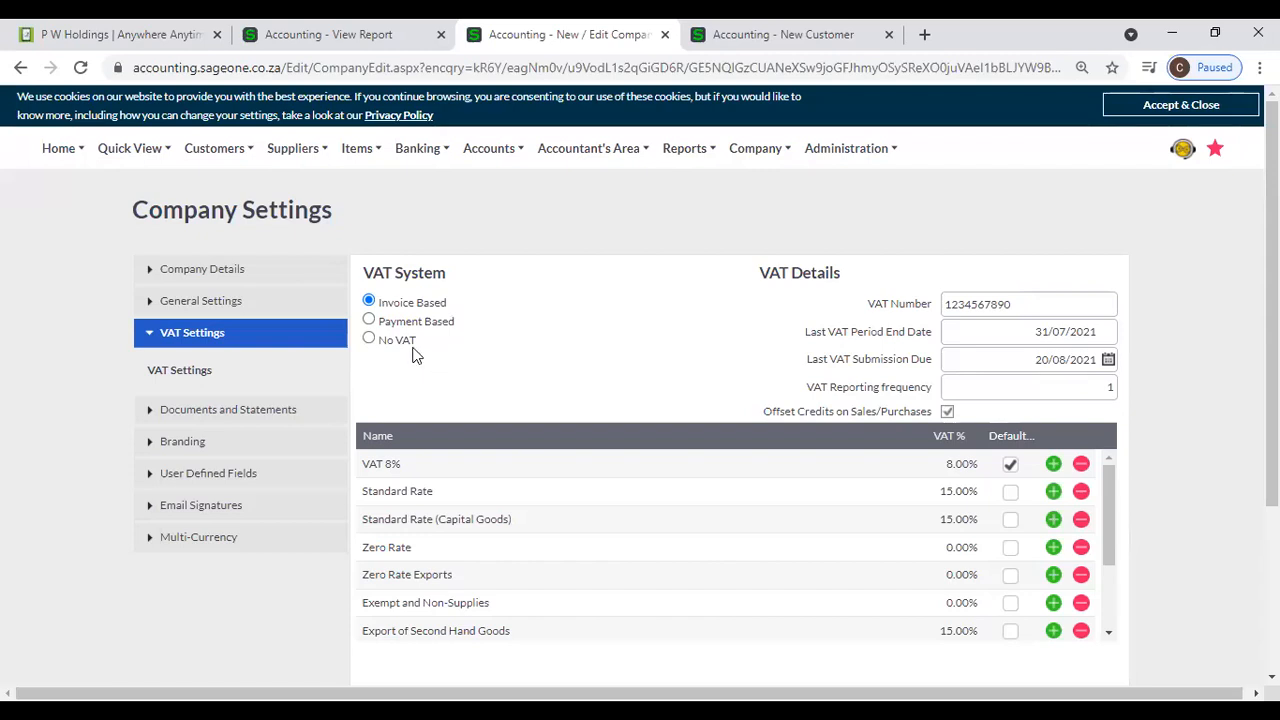
left_click(236, 412)
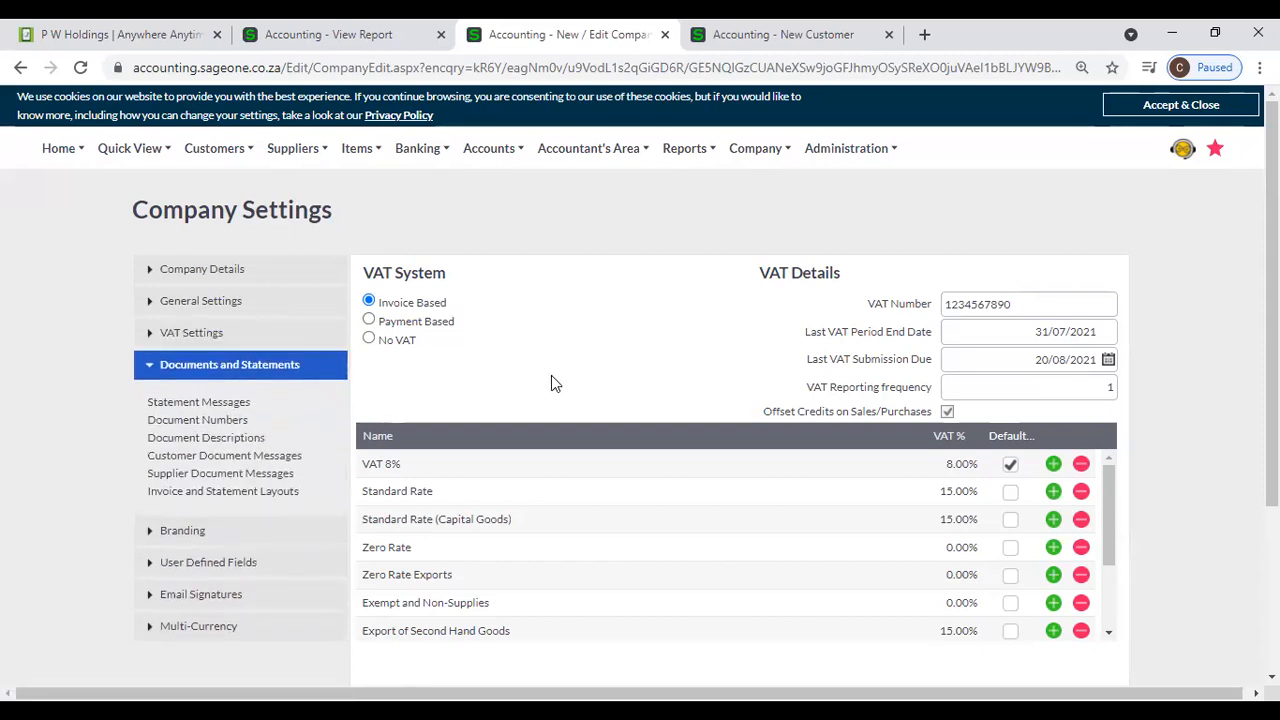
left_click(232, 408)
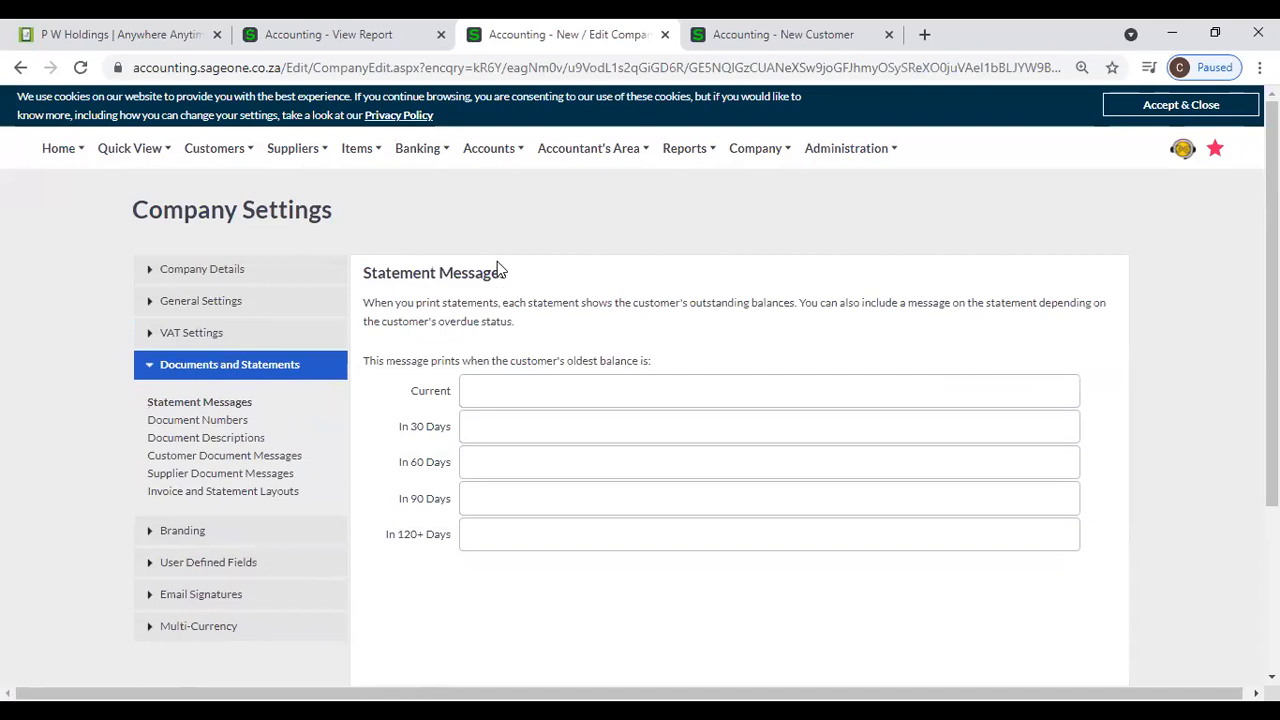
- Switch to the browser tab with the Days Outstanding Report and open the Customer Statements Report for P W Holdings
left_click(330, 48)
left_click(755, 148)
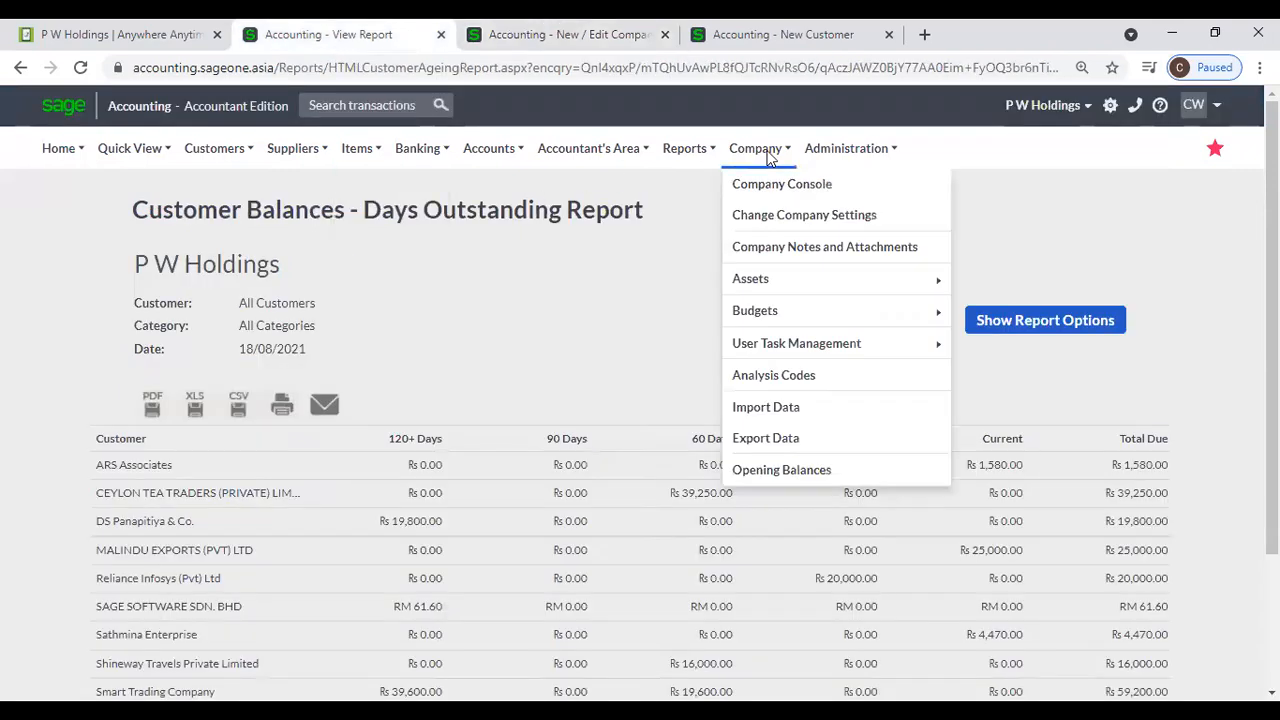
left_click(768, 219)
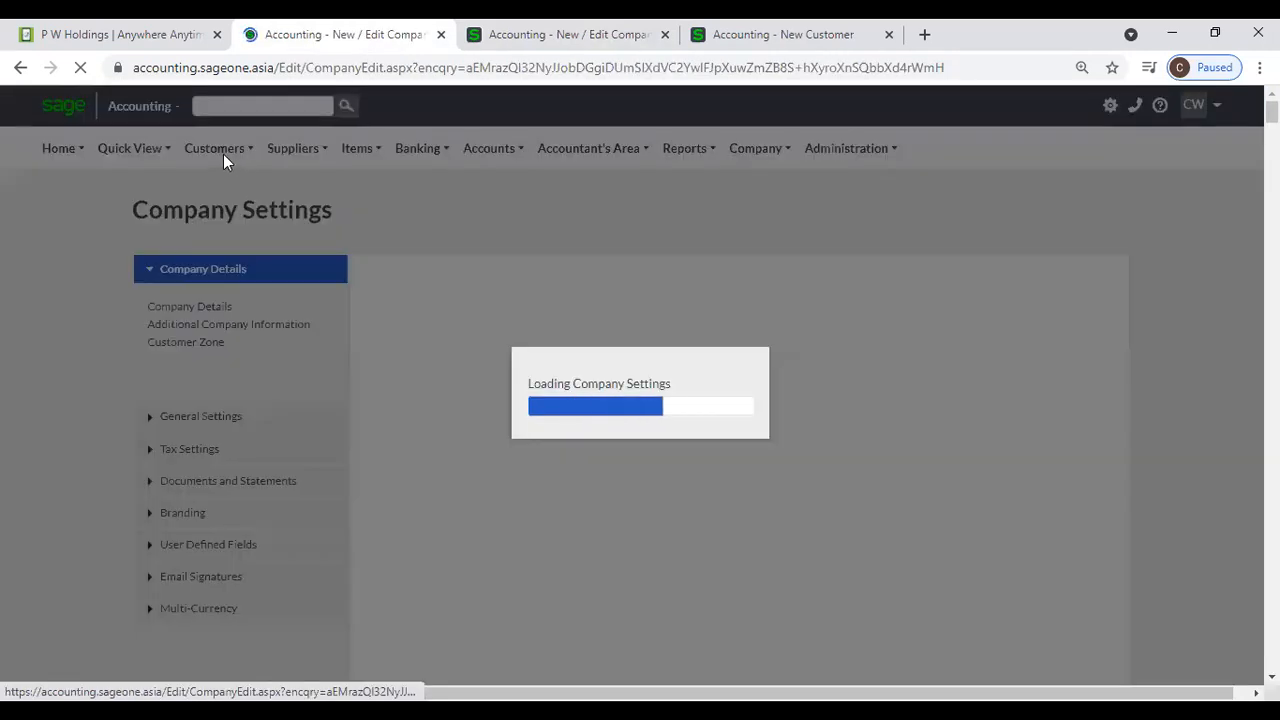
left_click(223, 154)
mouse_move(228, 254)
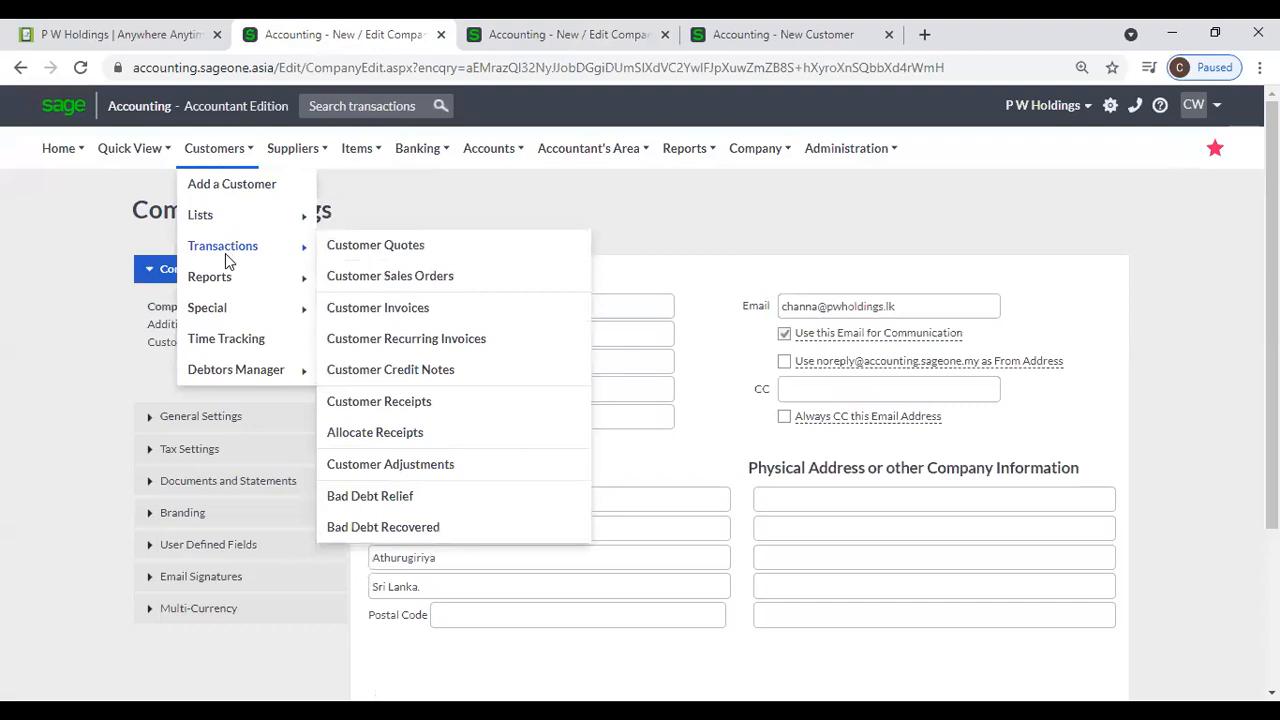
mouse_move(258, 283)
left_click(398, 440)
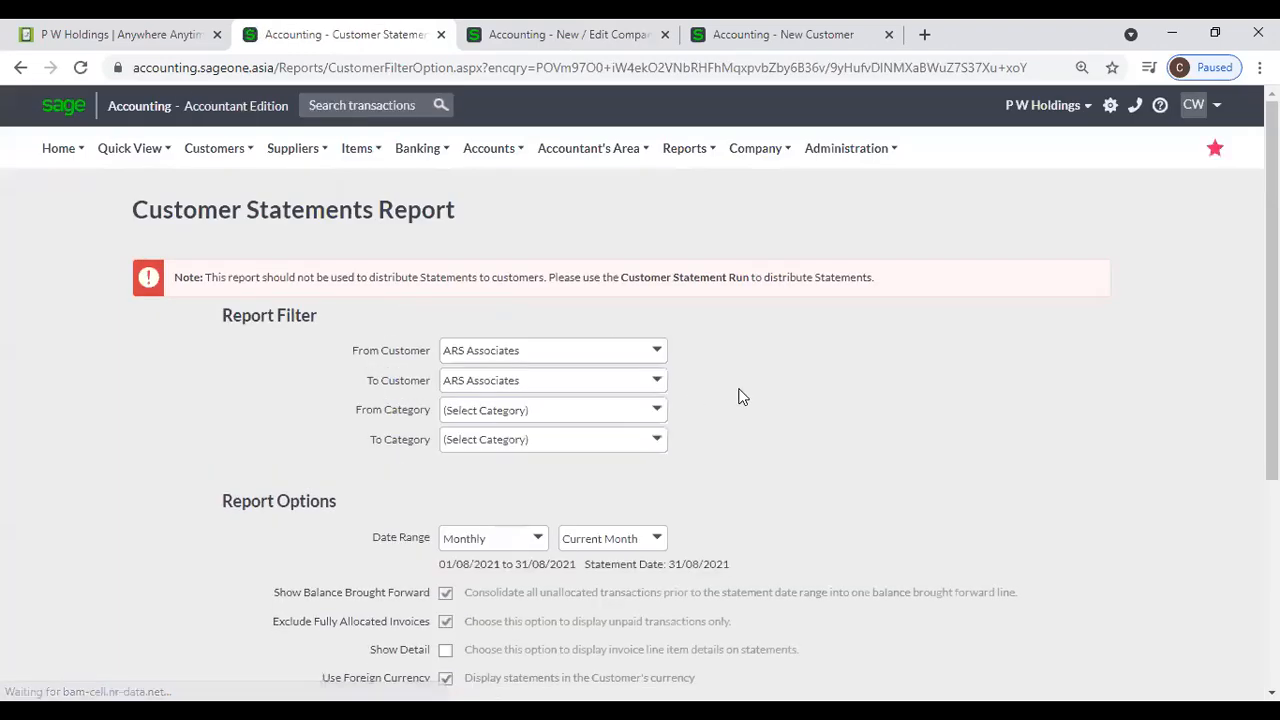
left_click(664, 355)
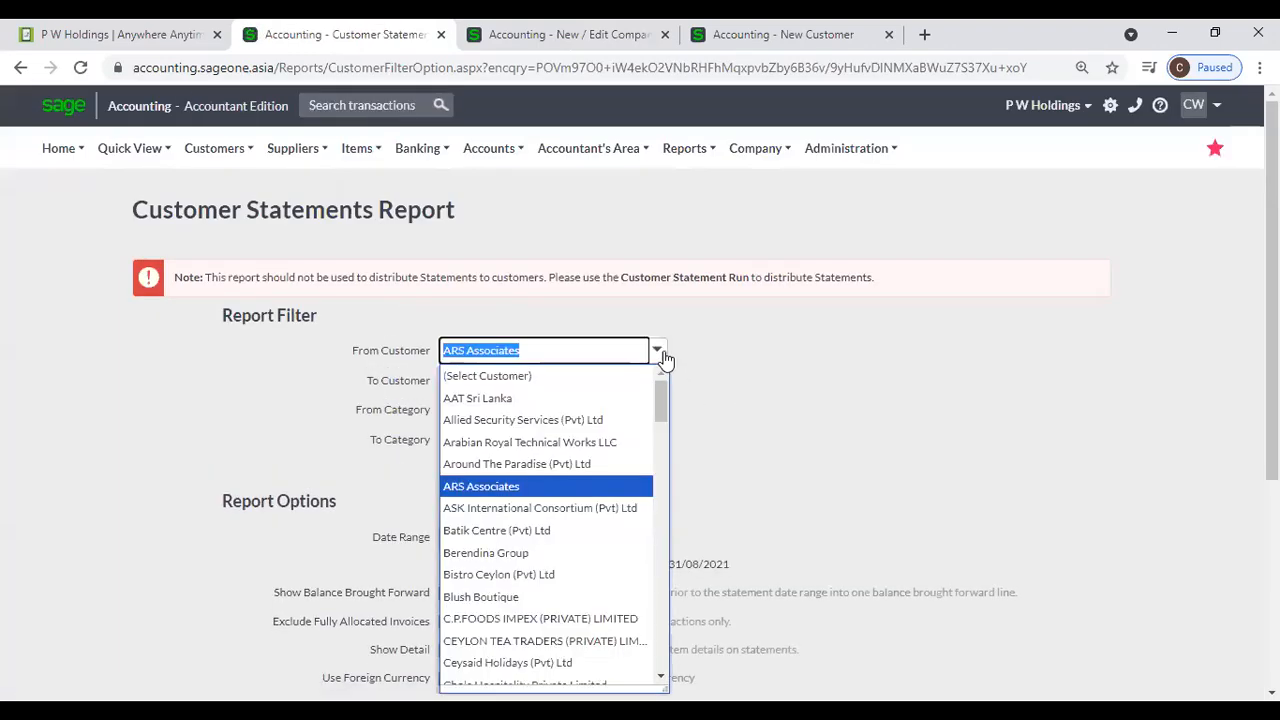
type("p")
key("Down")
key("Down")
key("Down")
key("Down")
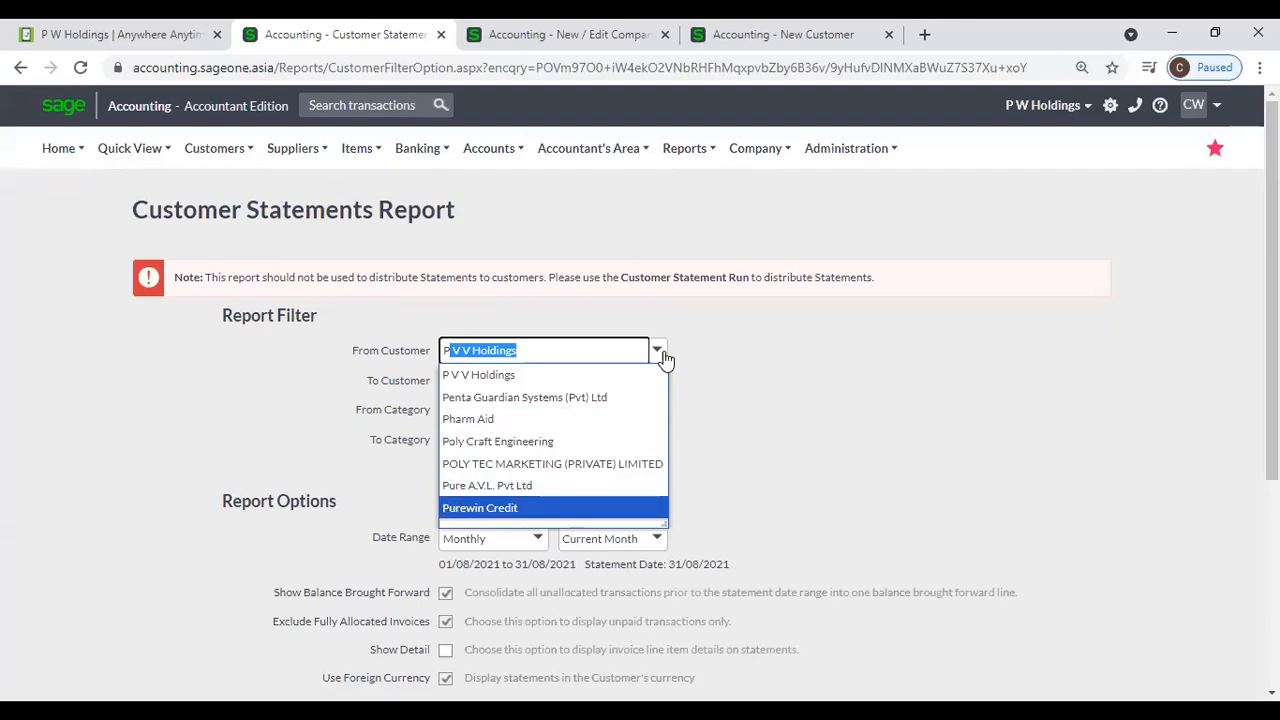
type("w")
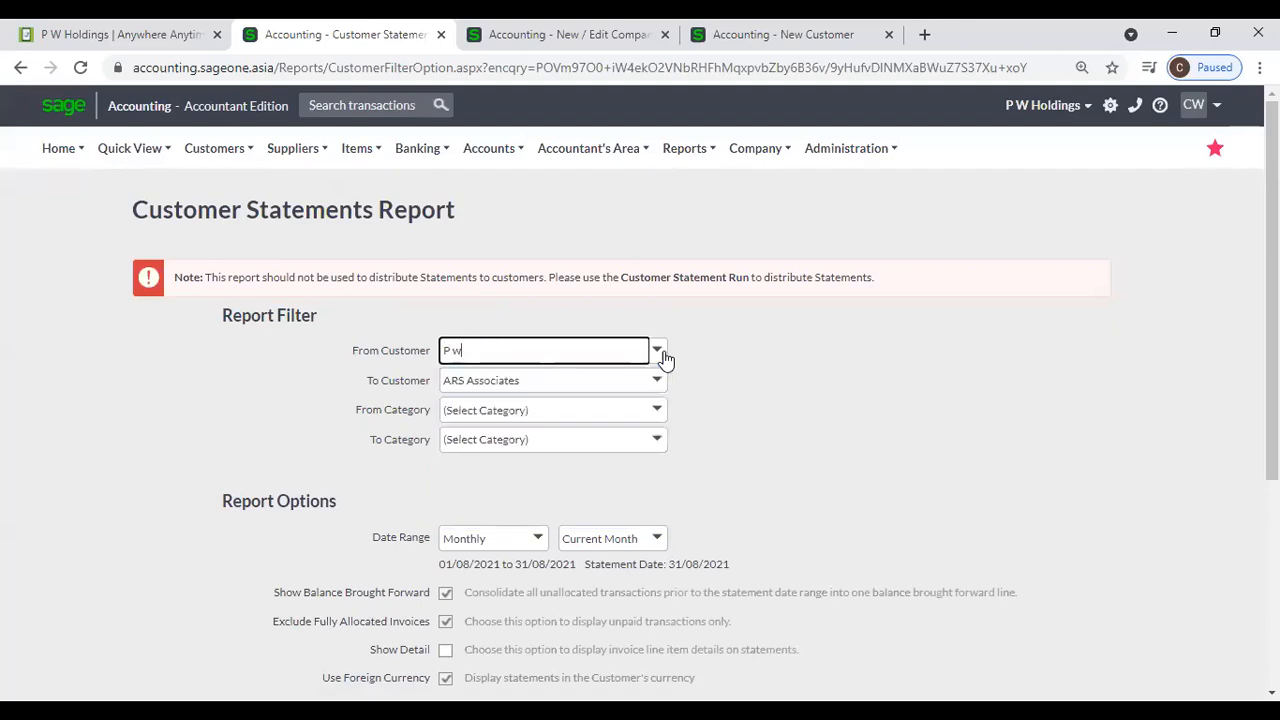
key("BackSpace")
left_click(1022, 124)
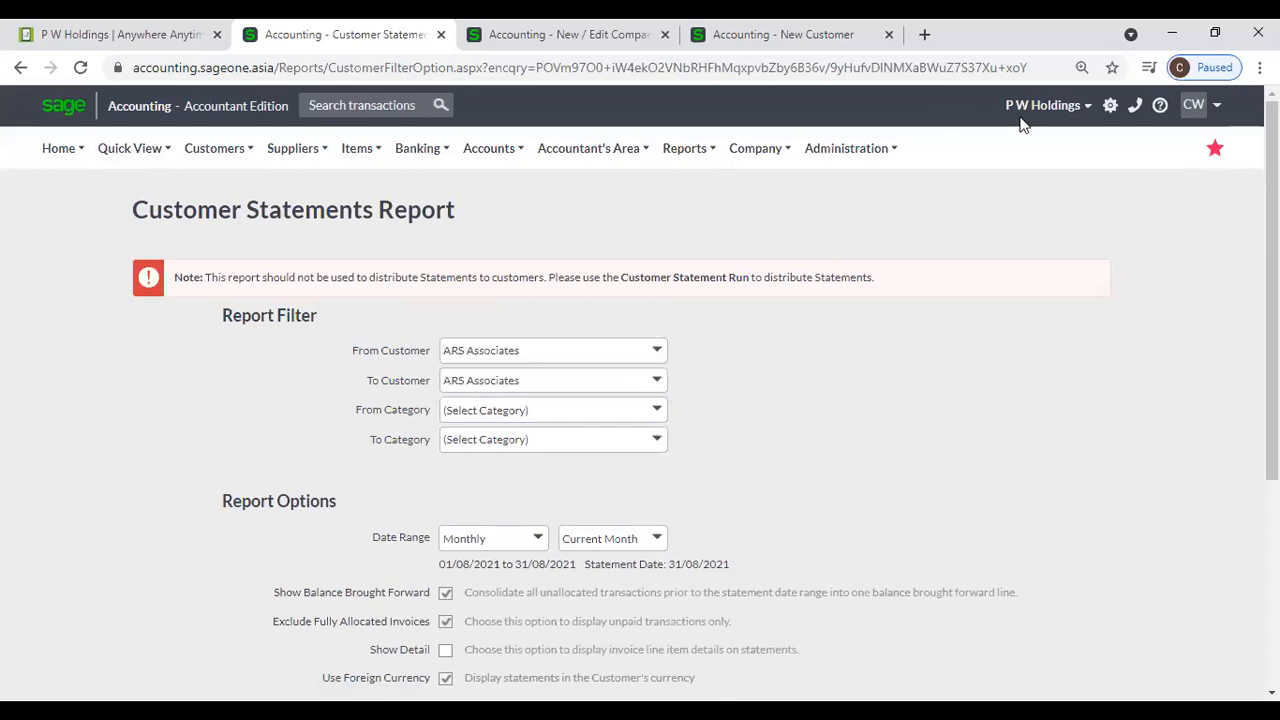
- Switch to the other P W Holdings company, whose name ends with a full stop, and open its Customer Statements Report
left_click(1022, 115)
left_click(901, 139)
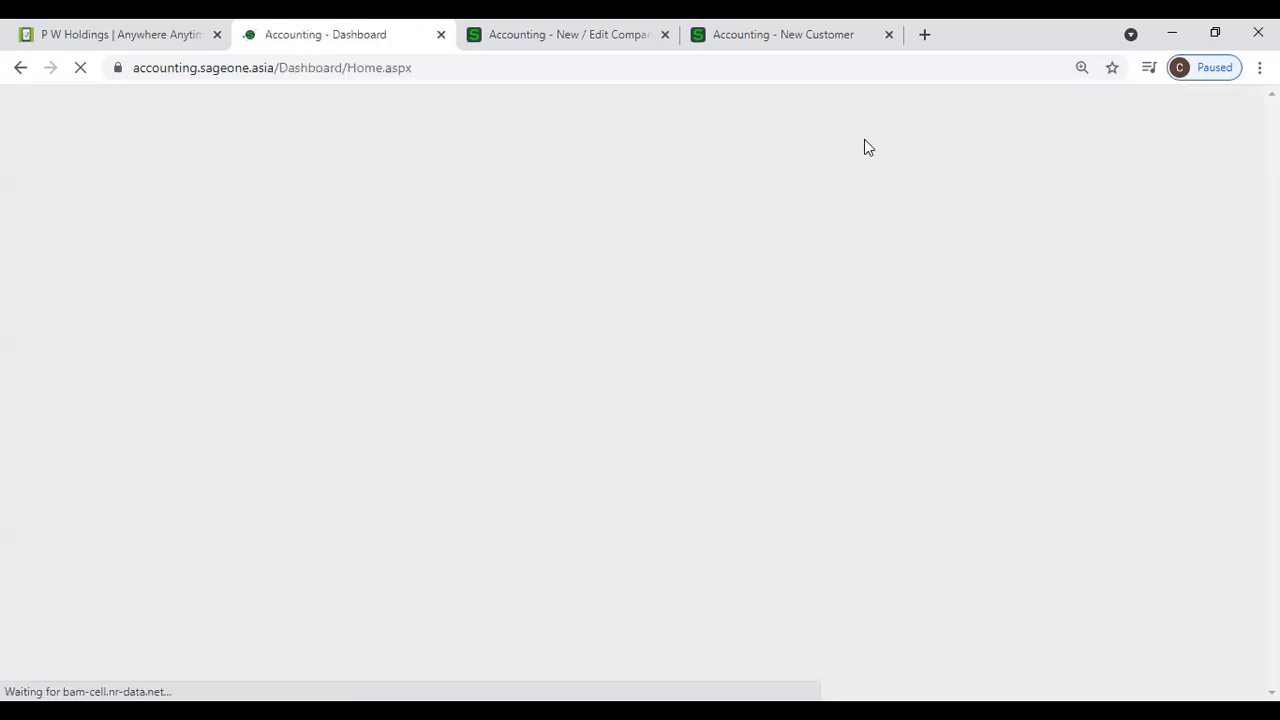
left_click(212, 160)
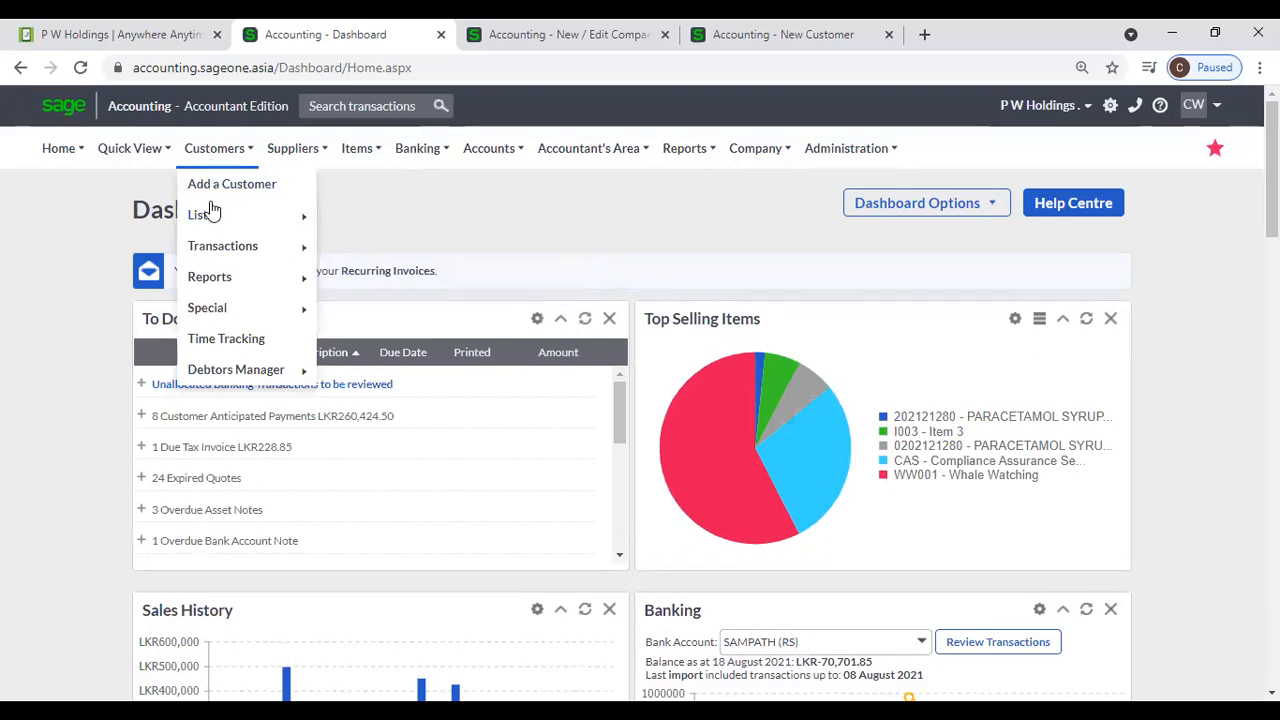
mouse_move(212, 279)
left_click(576, 386)
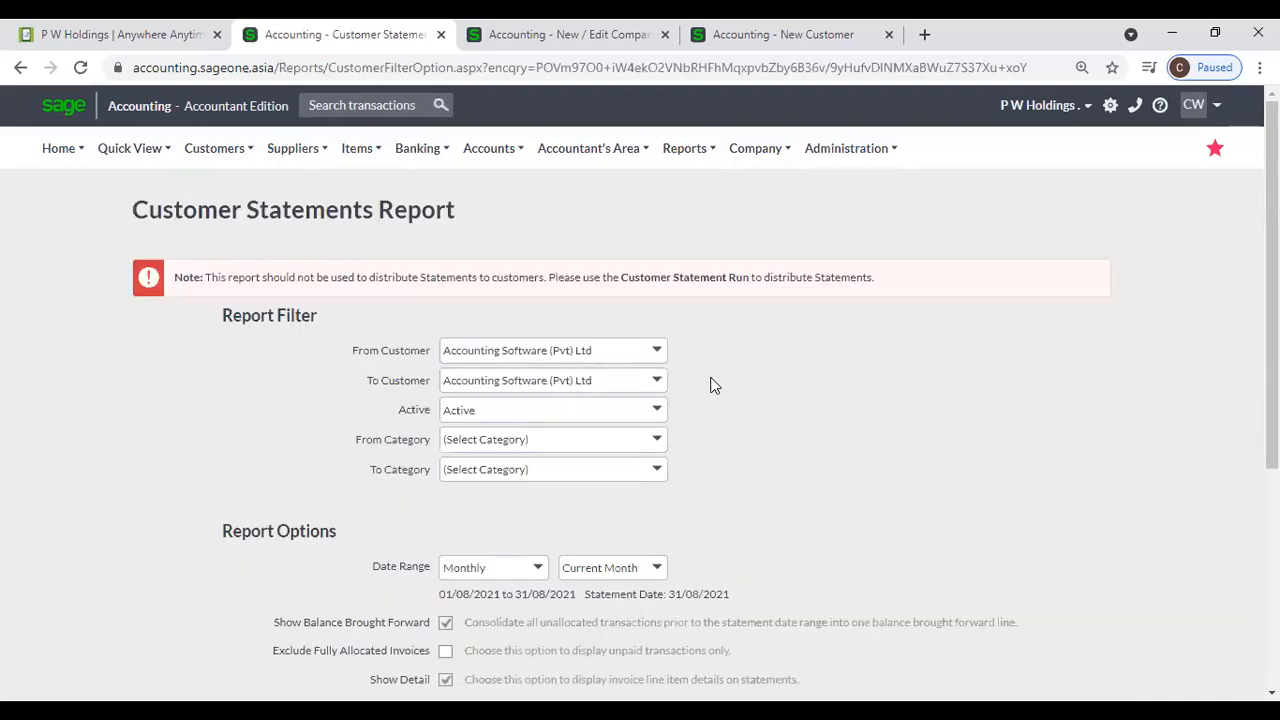
- View the current month's statement for Accounting Software (Pvt) Ltd and examine its ageing summary and the message beneath it
scroll(698, 372, "down", 4)
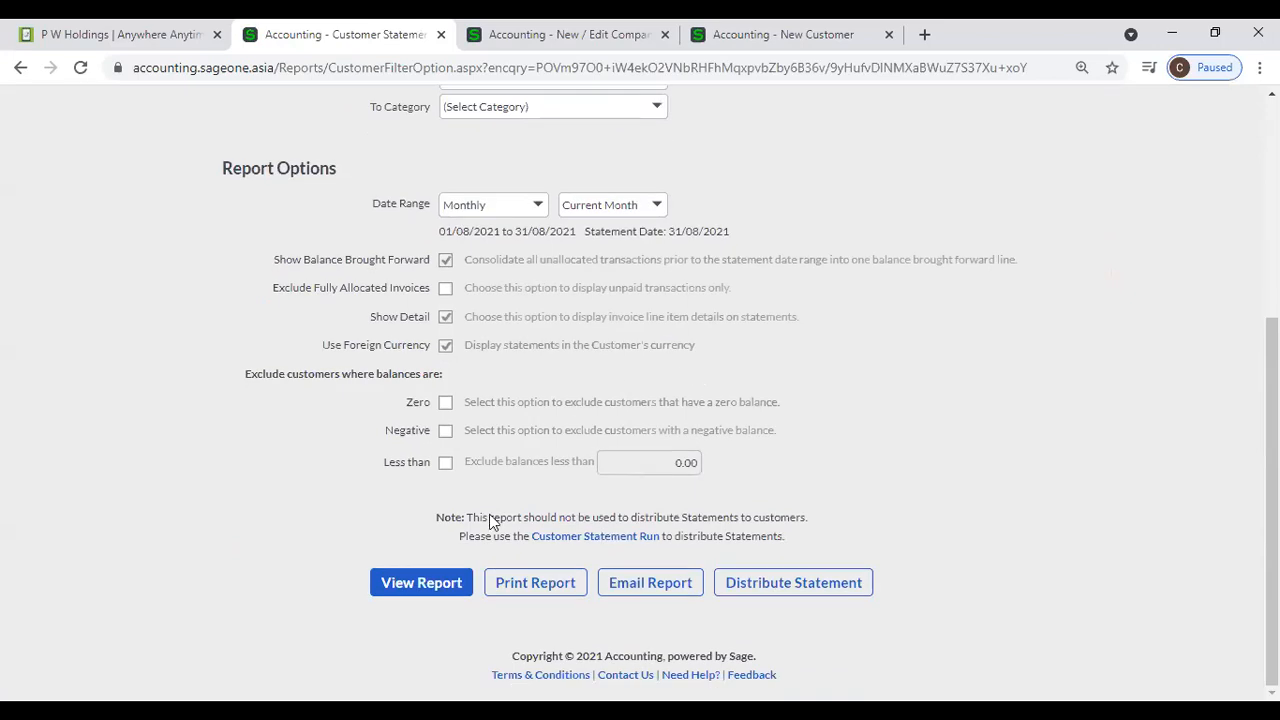
left_click(414, 590)
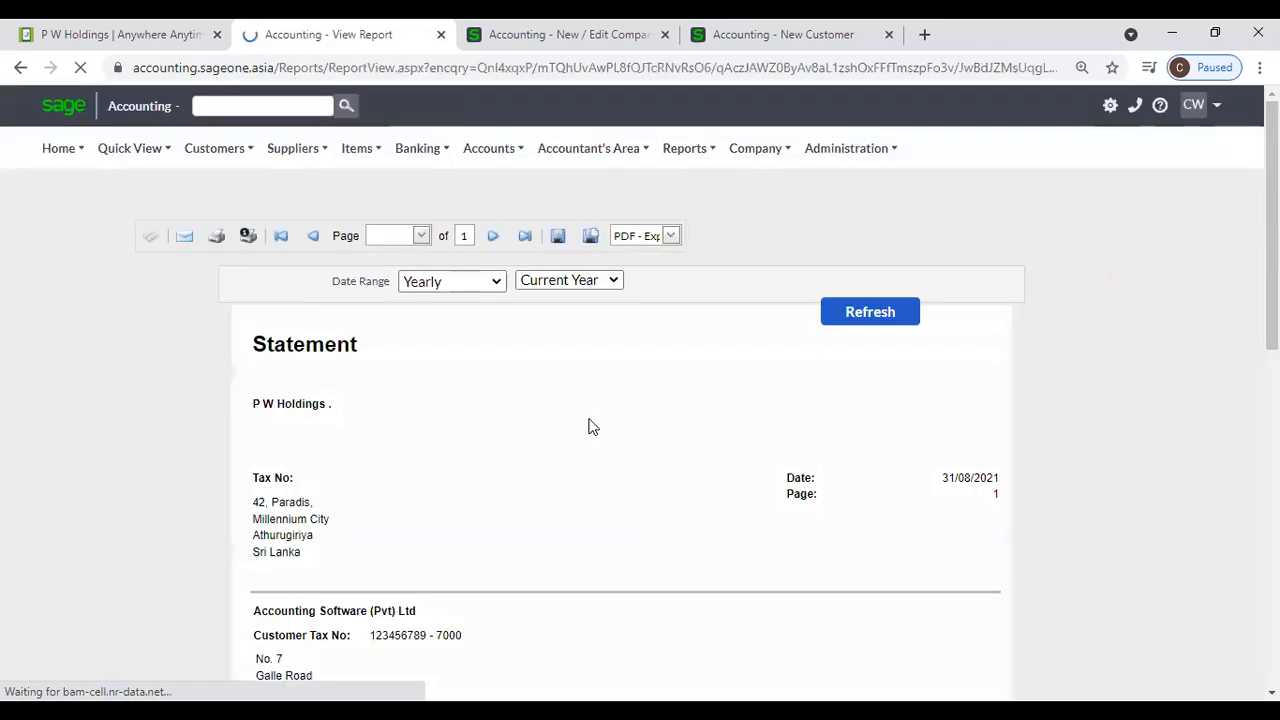
scroll(590, 427, "down", 10)
scroll(590, 427, "up", 5)
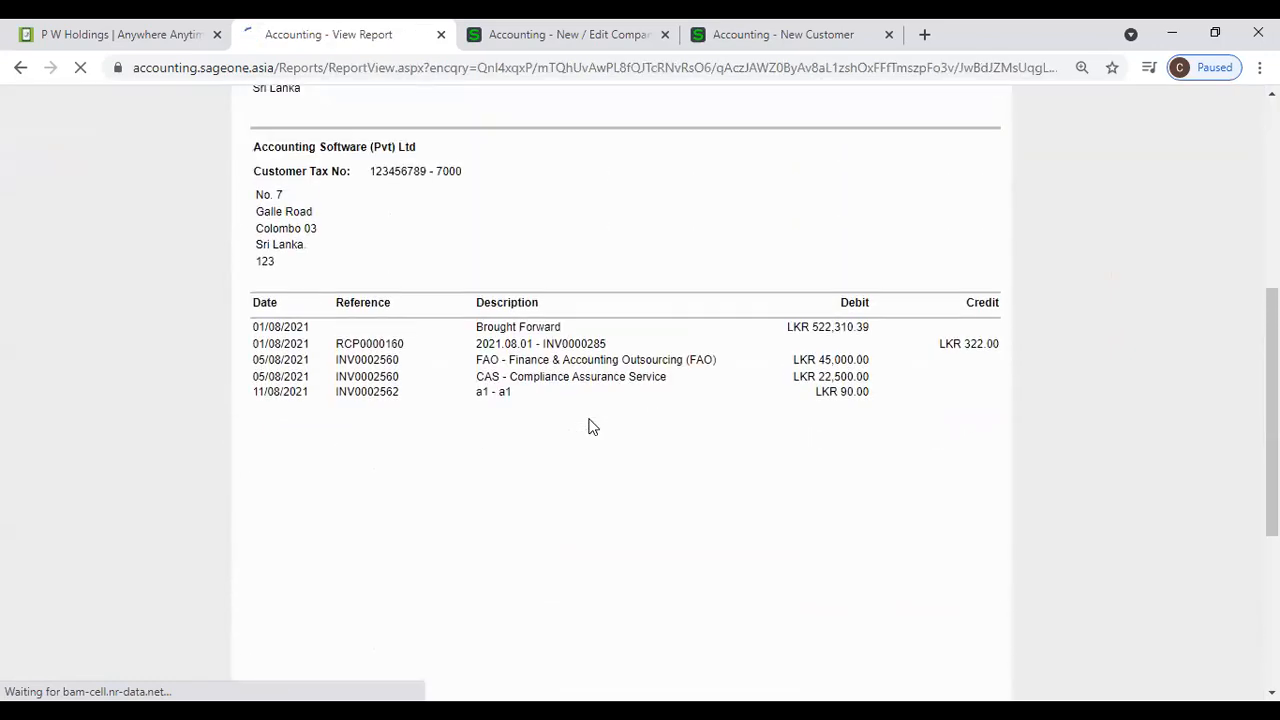
scroll(590, 425, "up", 3)
scroll(560, 422, "down", 10)
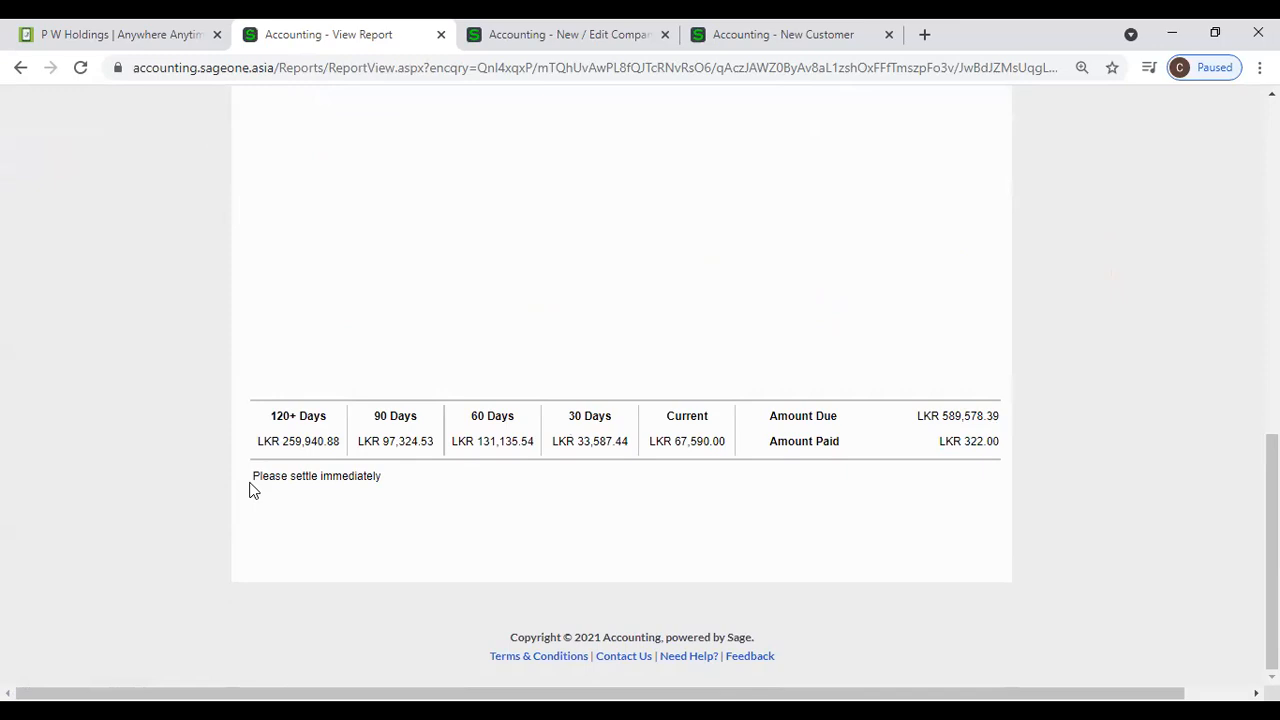
- Compare the ageing summary and message on the statement with the Statement Messages fields for Current, 30 Days and 60 Days
left_click(819, 54)
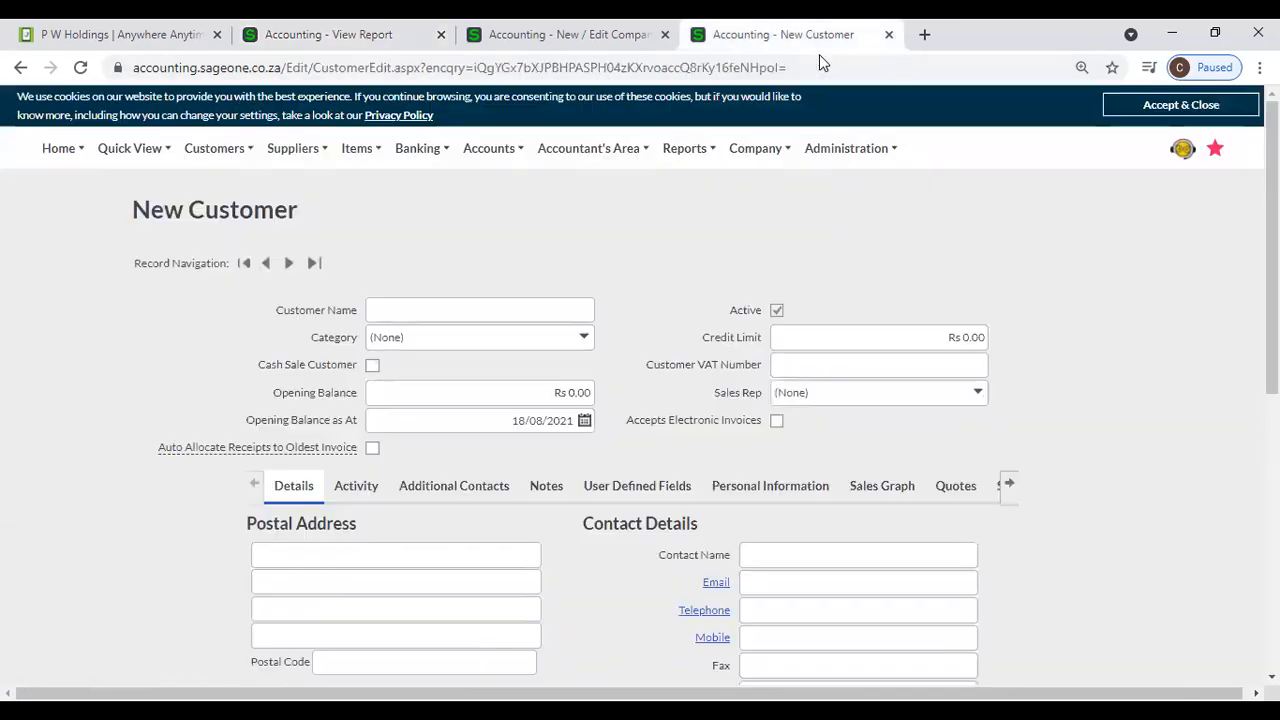
left_click(292, 54)
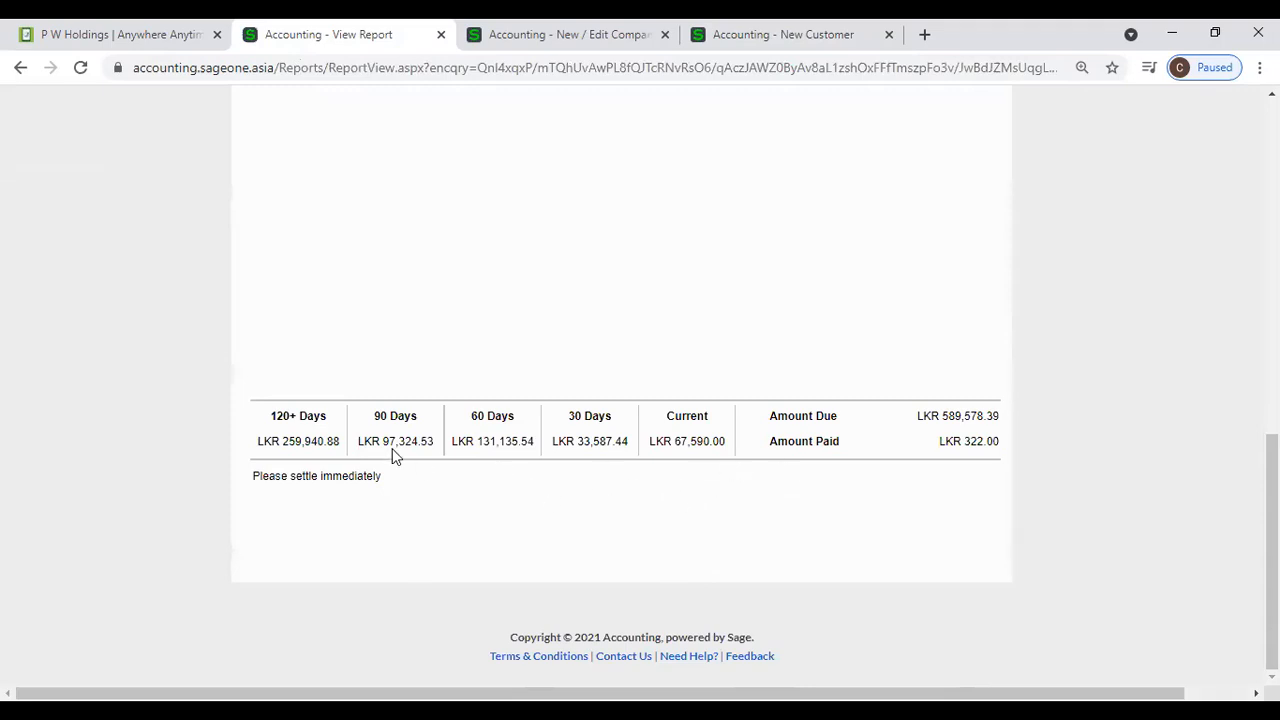
left_click(819, 48)
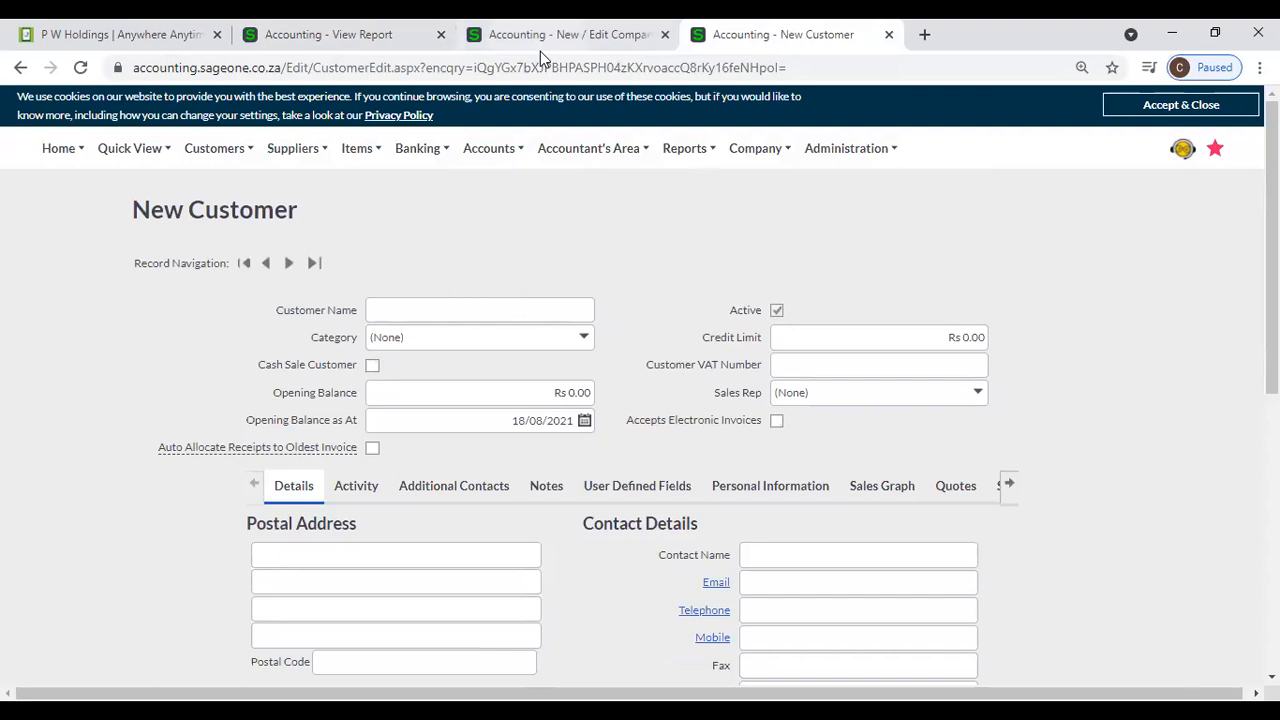
key("ctrl+shift+Tab")
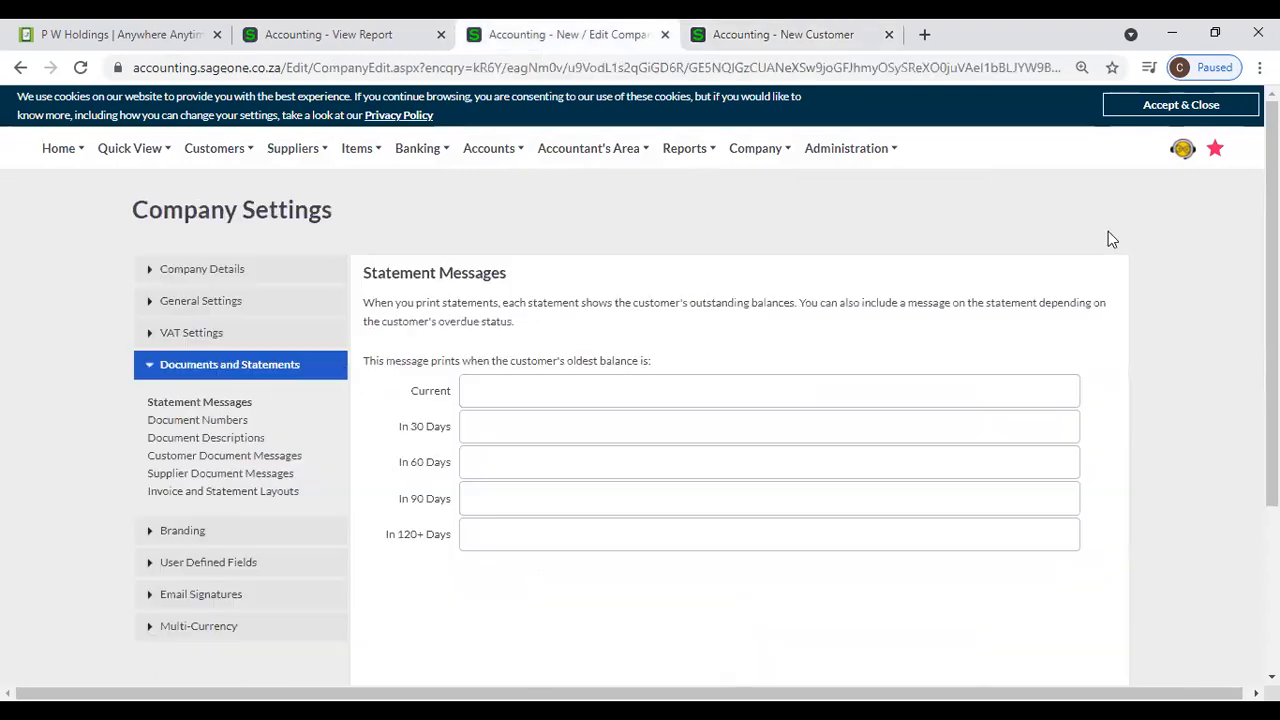
left_click(613, 401)
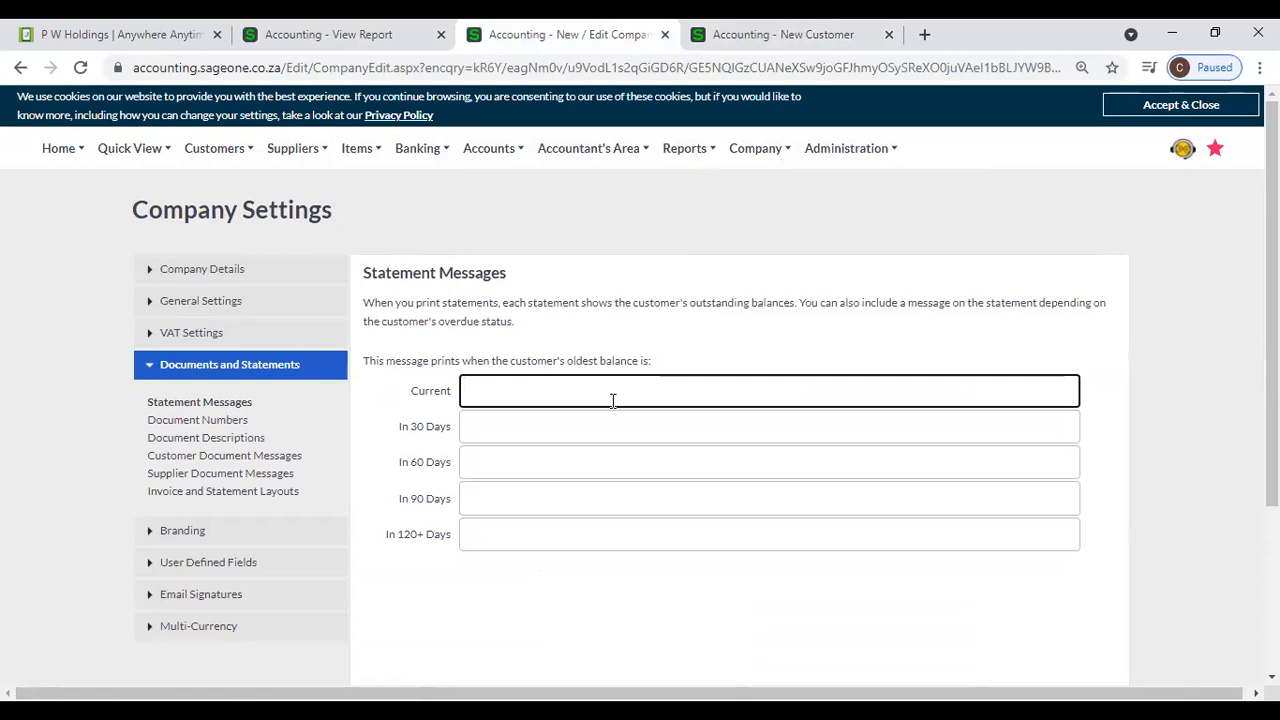
left_click(624, 431)
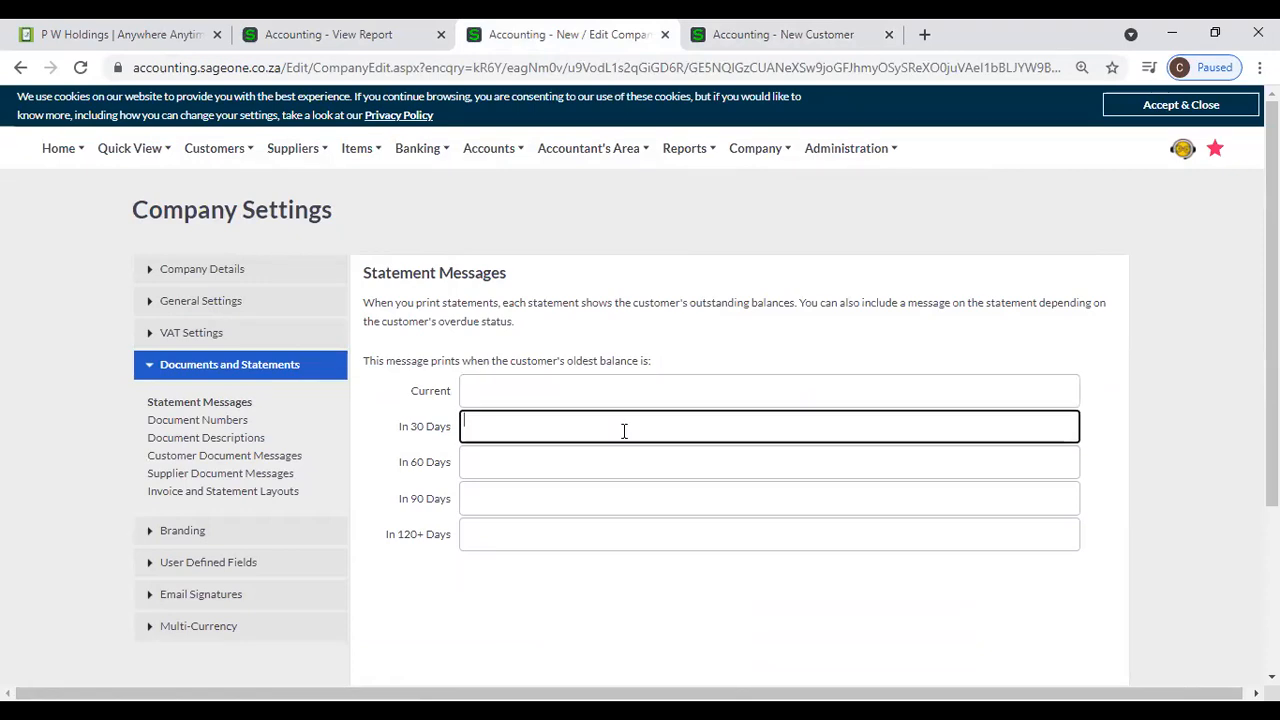
left_click(400, 45)
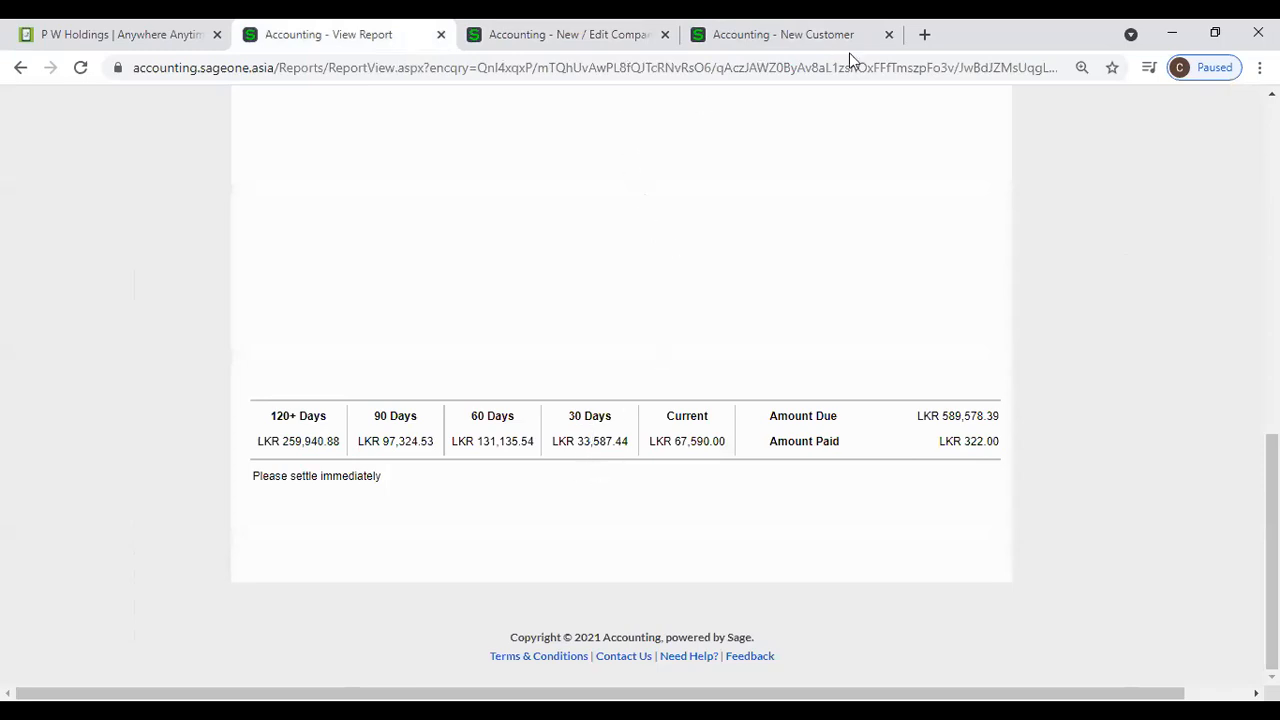
left_click(580, 34)
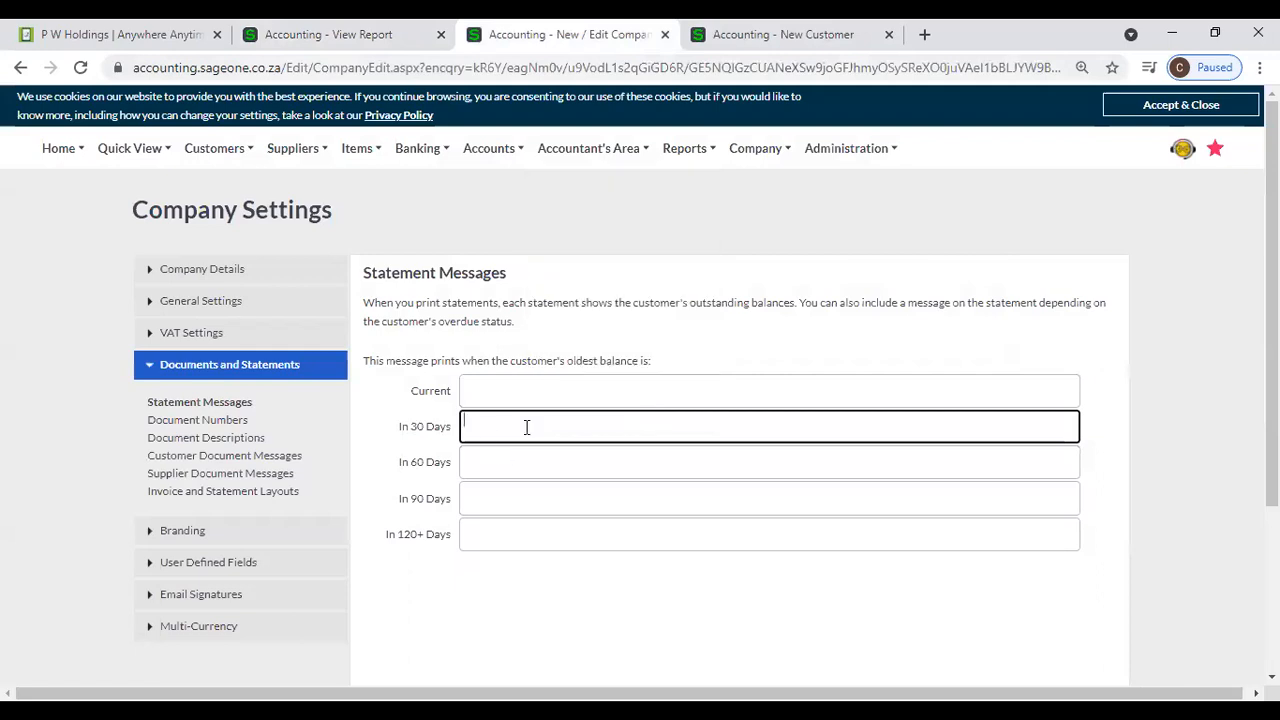
left_click(489, 458)
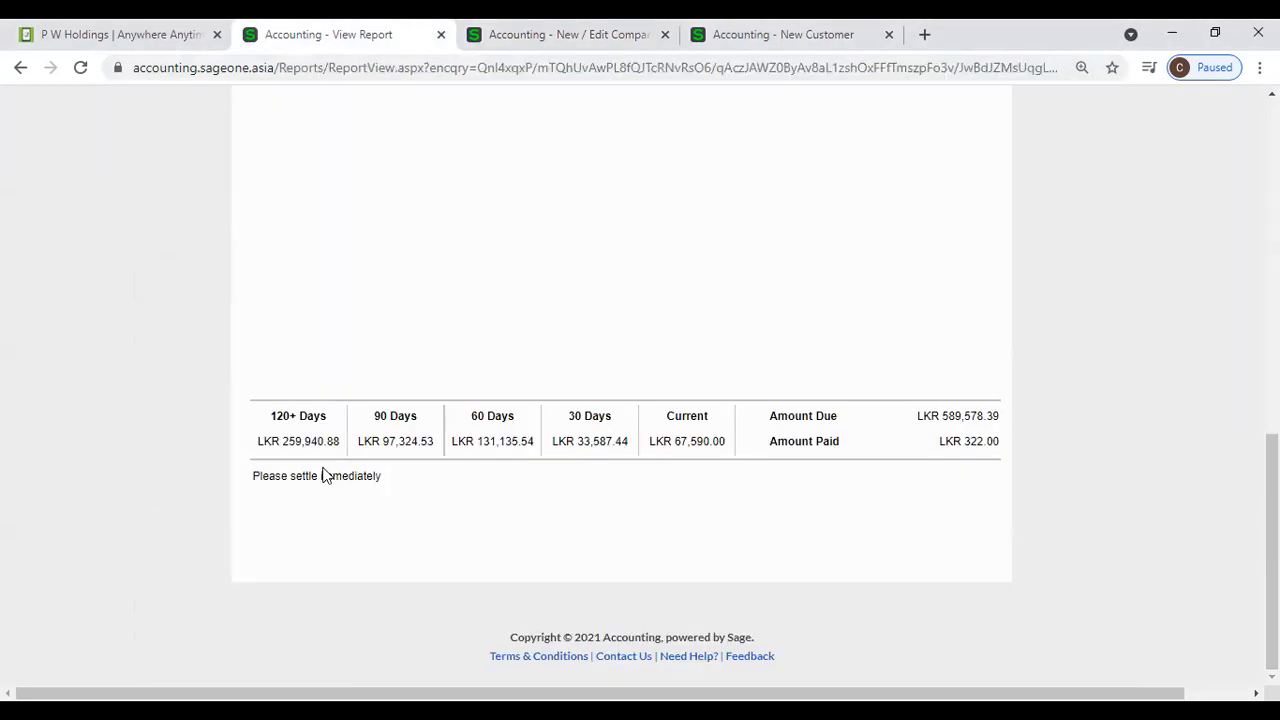
- Duplicate the browser tab showing the customer statement and return to the original tab
scroll(345, 420, "up", 10)
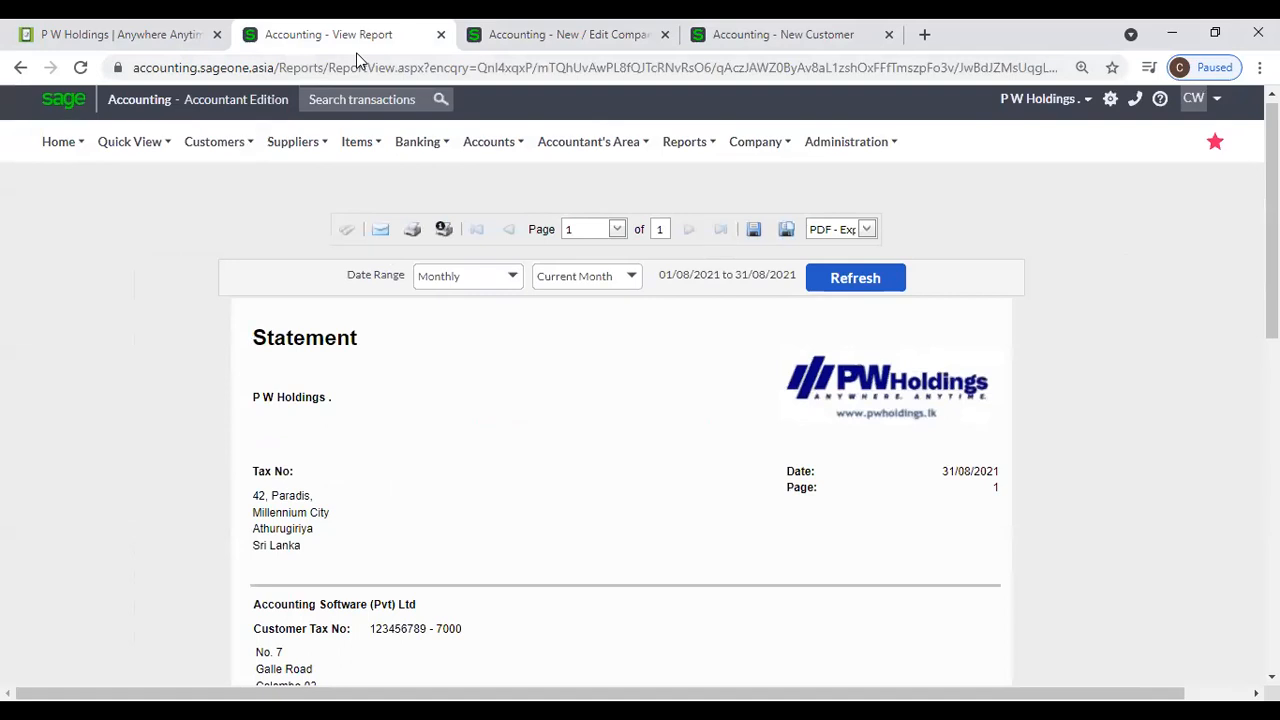
right_click(363, 36)
left_click(403, 172)
left_click(345, 42)
- Open this company's settings in the original tab and show its Statement Messages under Documents and Statements
mouse_move(287, 175)
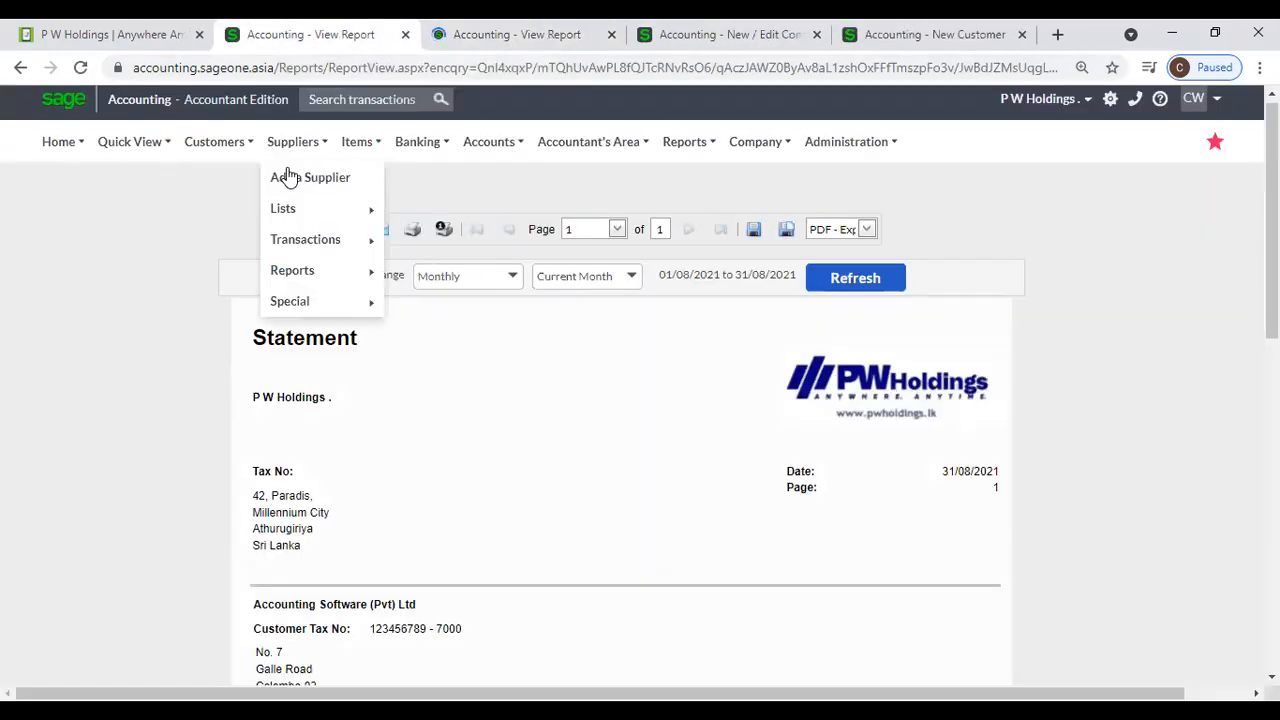
mouse_move(757, 145)
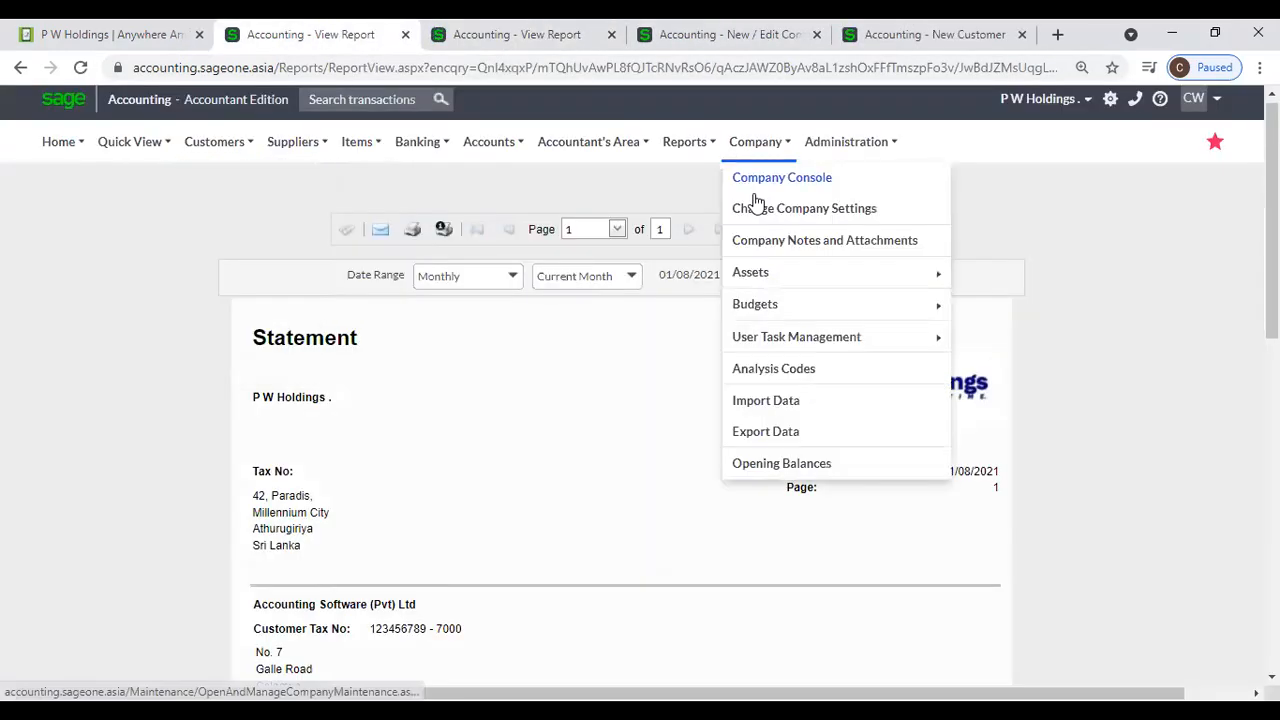
left_click(752, 208)
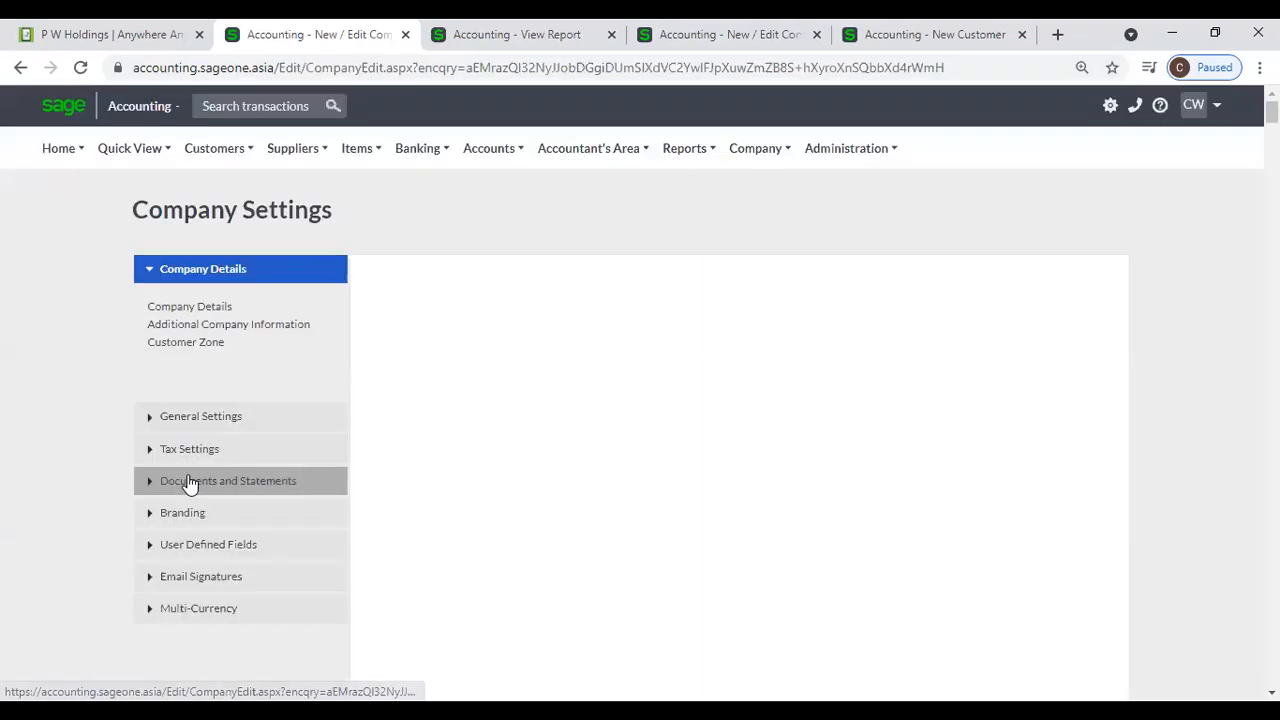
left_click(188, 481)
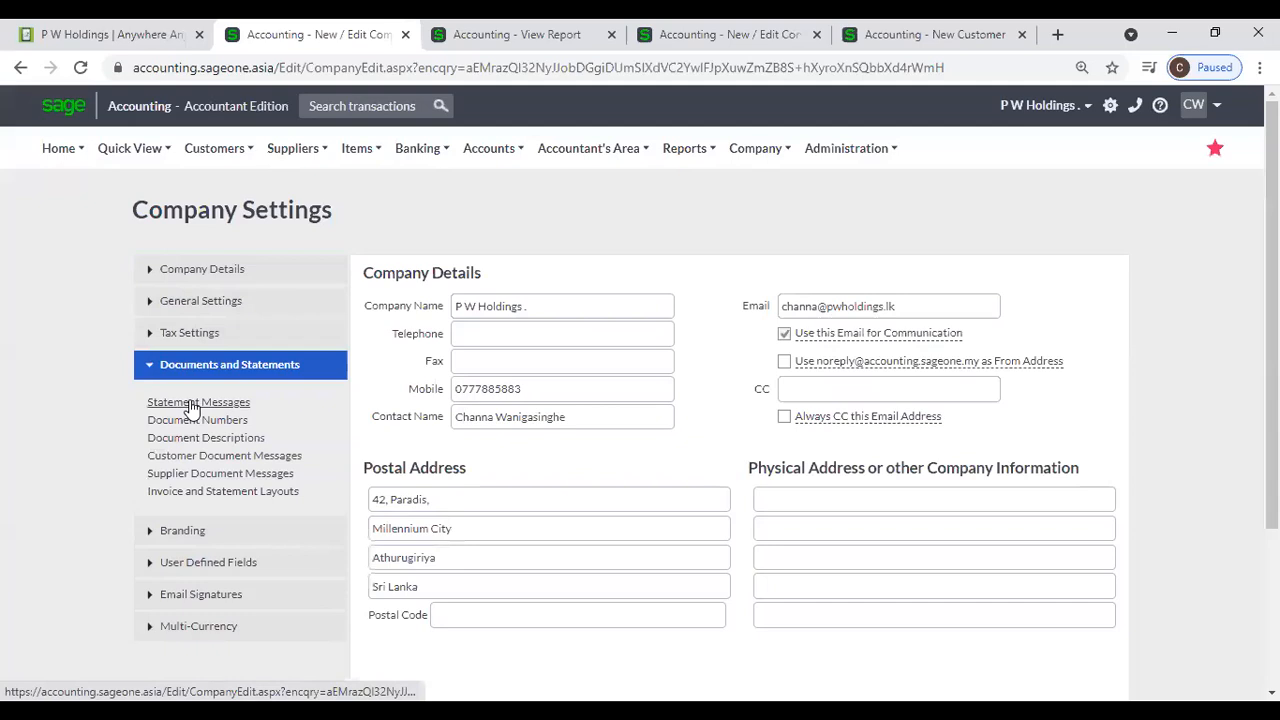
left_click(191, 406)
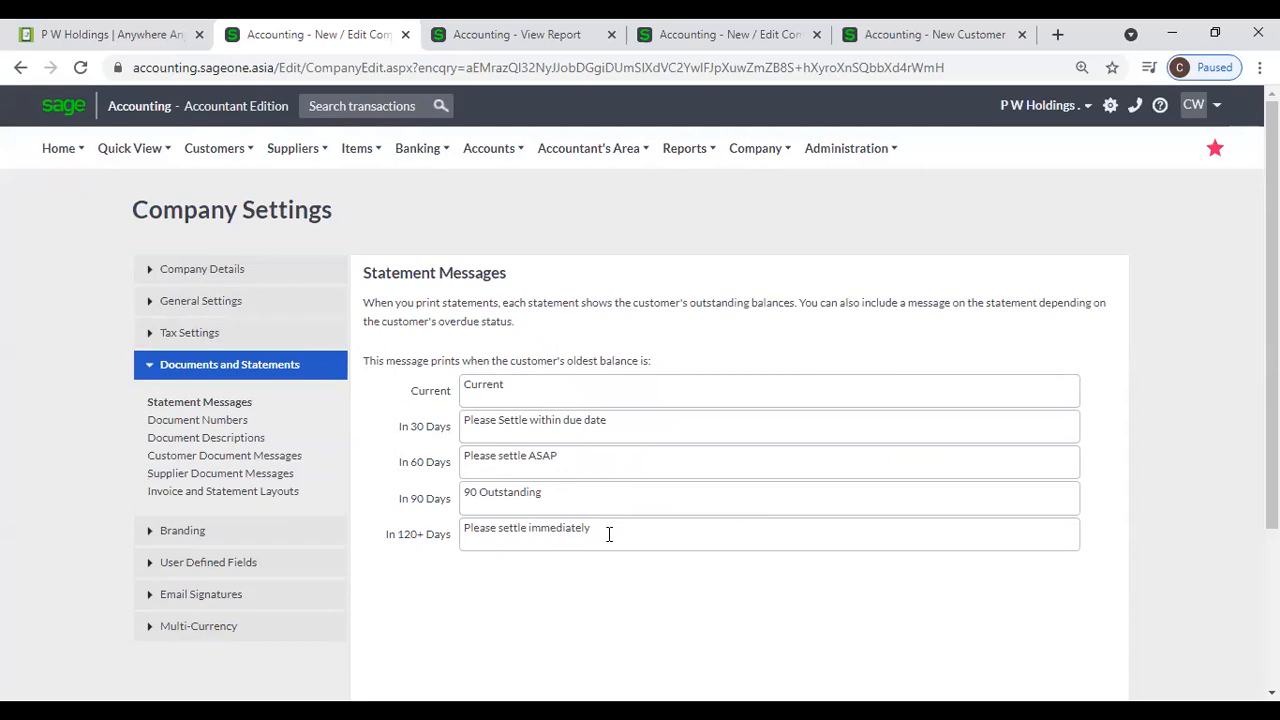
- Compare the ageing summary and message on the Accounting Software (Pvt) Ltd statement with the company's Statement Messages for each overdue period
left_click(483, 34)
scroll(412, 400, "down", 3)
scroll(412, 368, "up", 1)
scroll(337, 286, "down", 5)
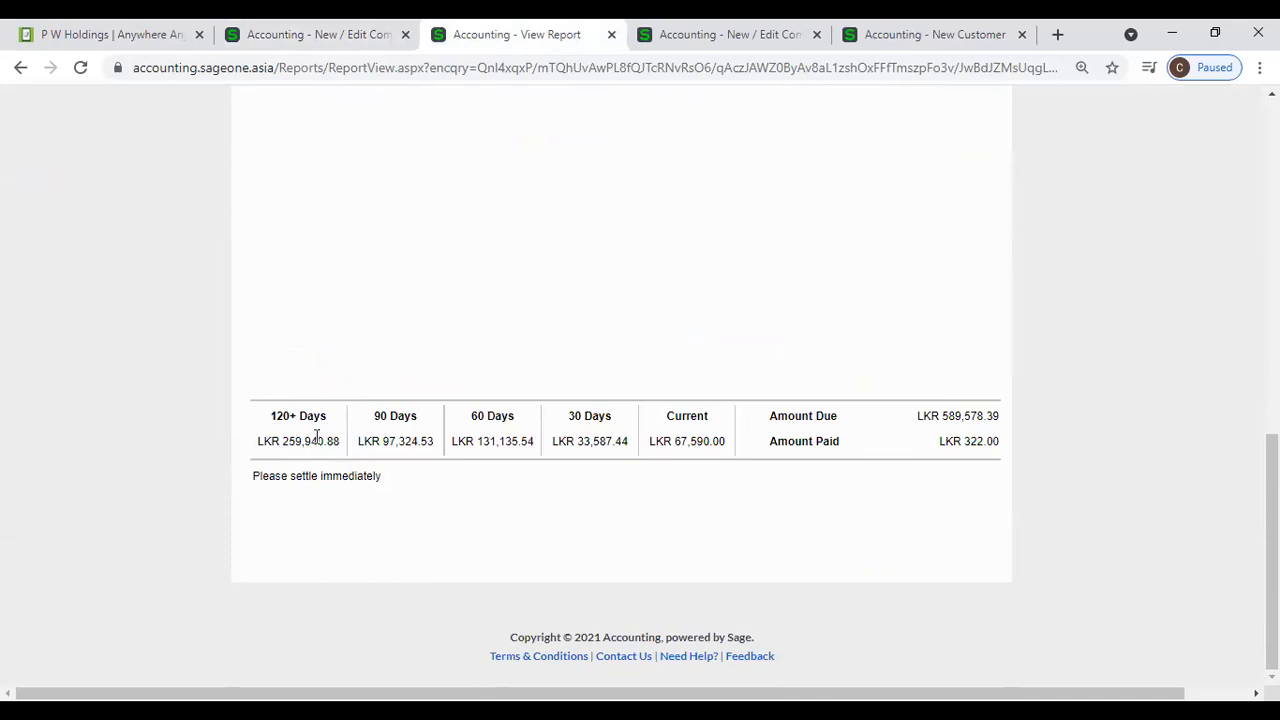
left_click(318, 34)
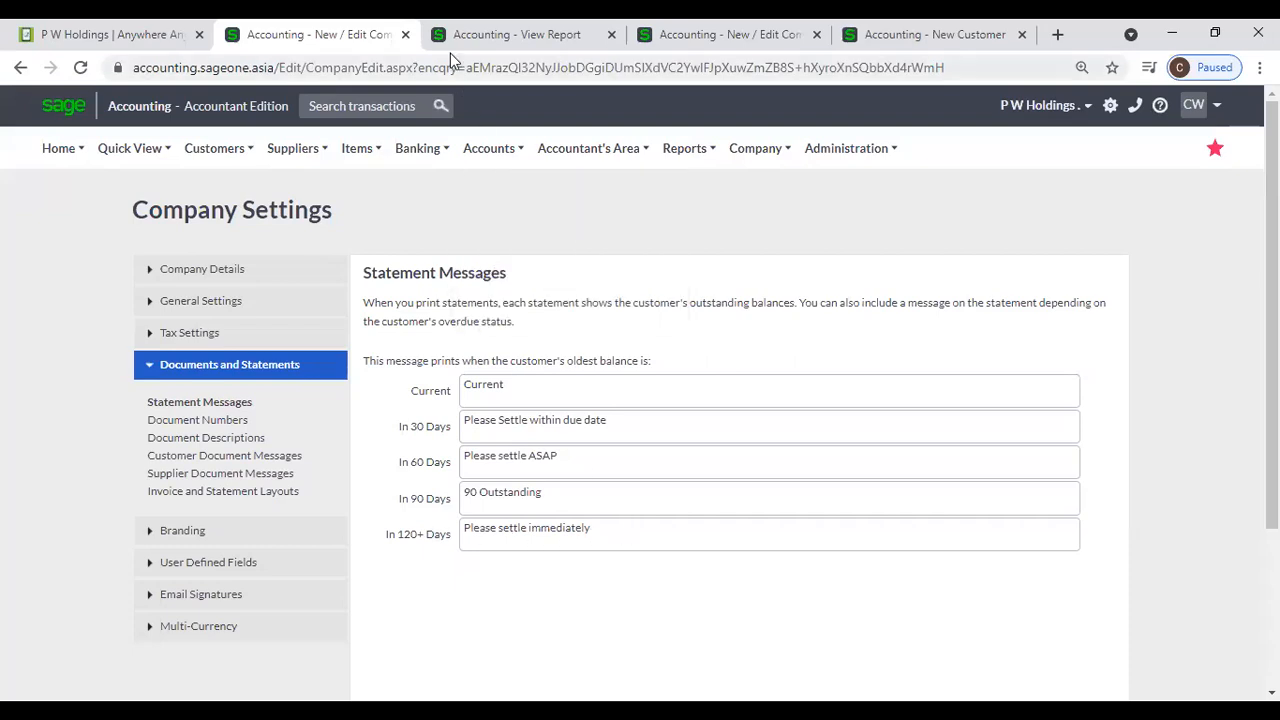
left_click(510, 34)
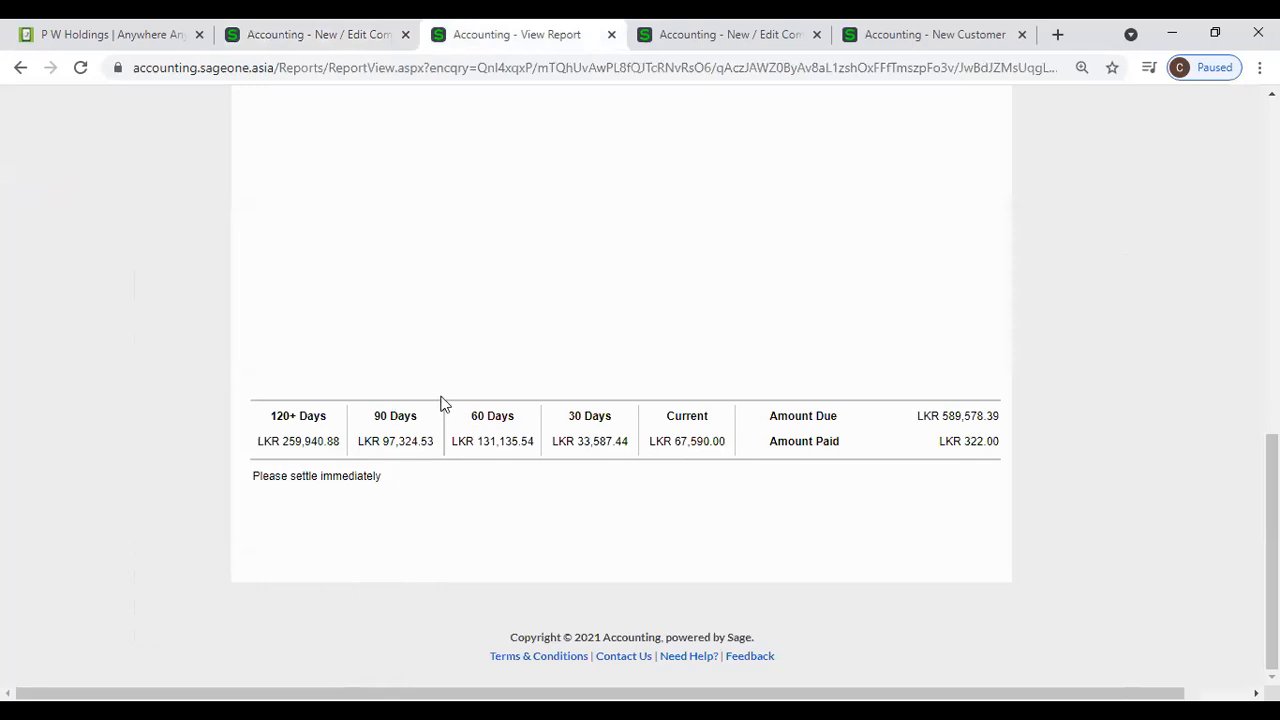
left_click(318, 34)
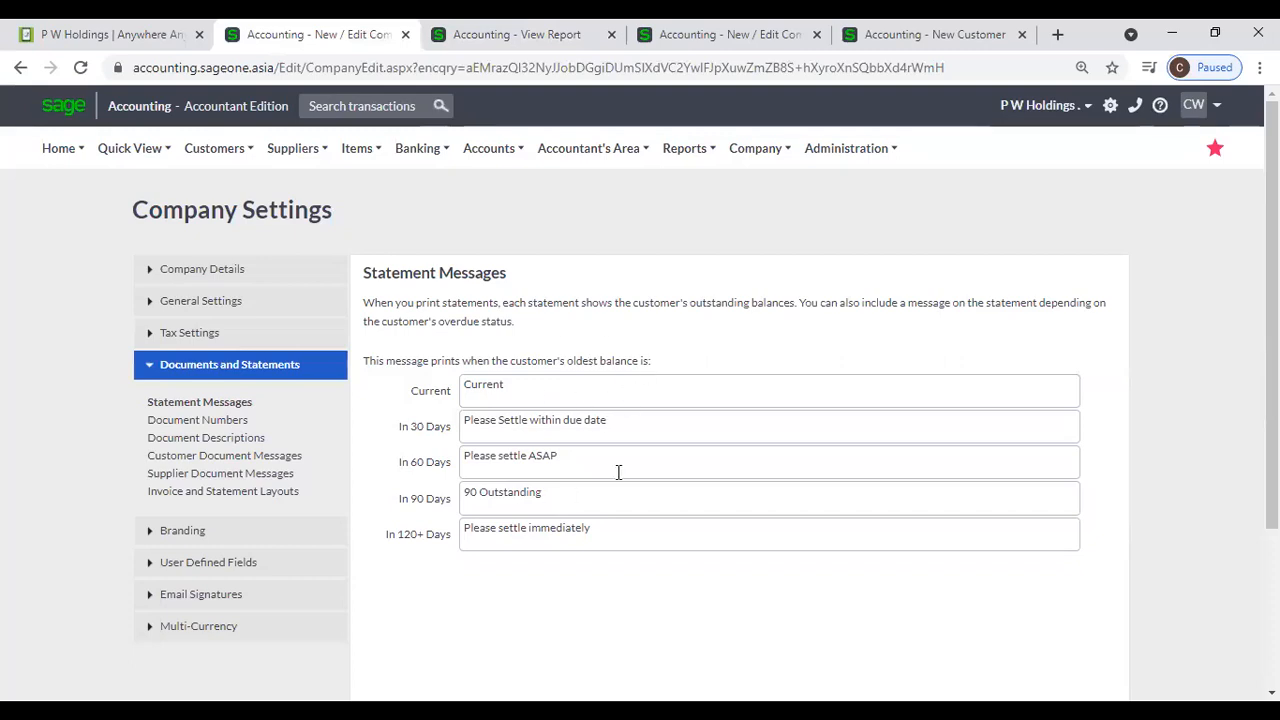
key("ctrl+Tab")
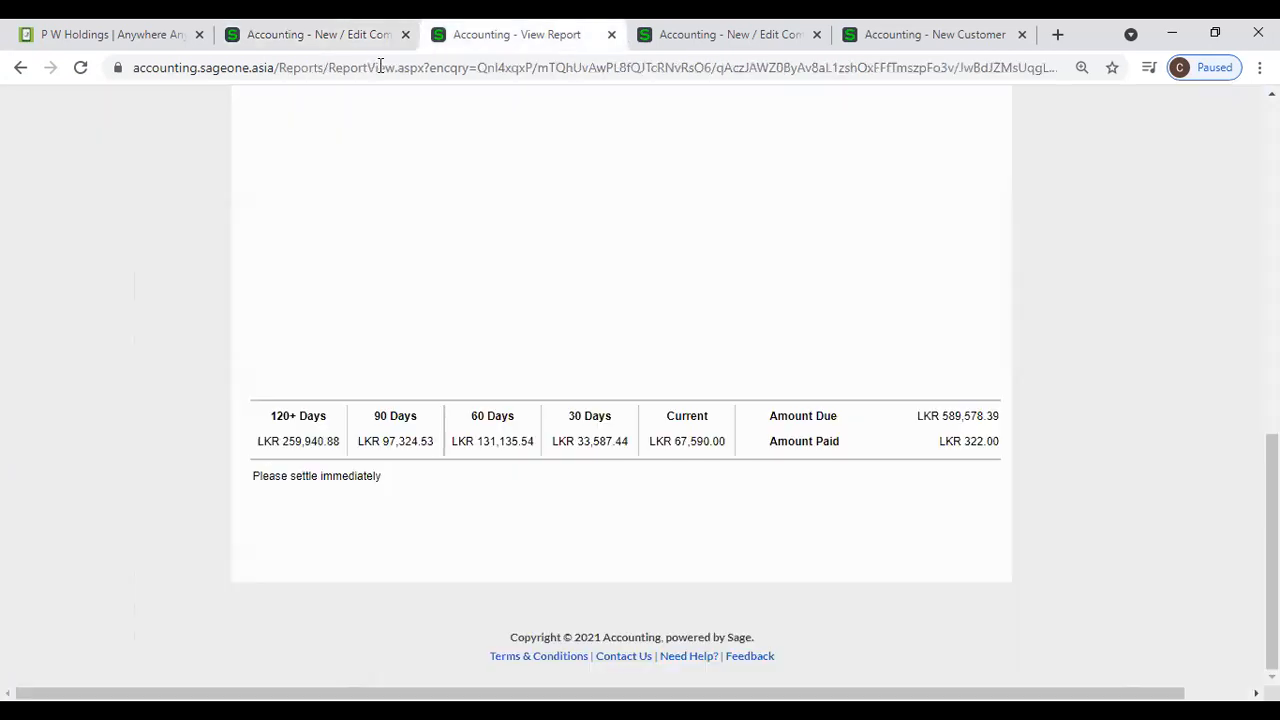
- Open the Customer Statements Report and choose Advance Audio (Pvt) Ltd as both the first and last customer
scroll(343, 470, "up", 9)
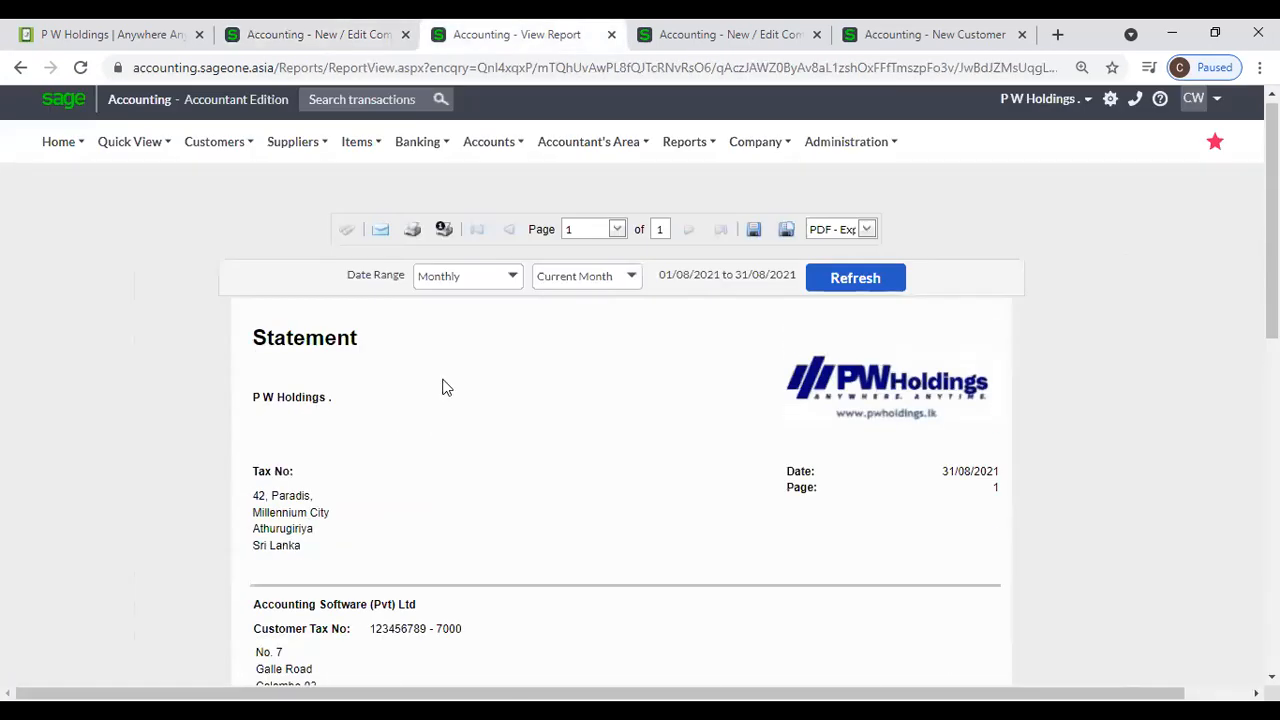
mouse_move(214, 148)
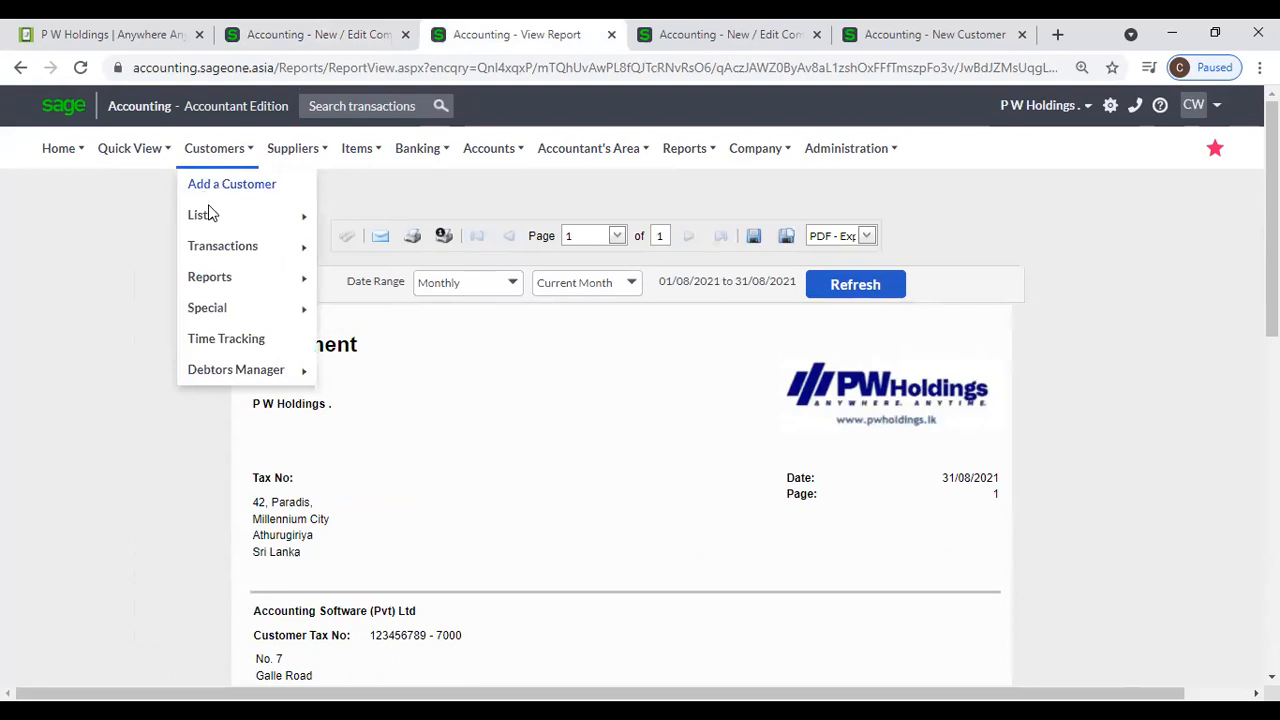
mouse_move(300, 277)
left_click(345, 308)
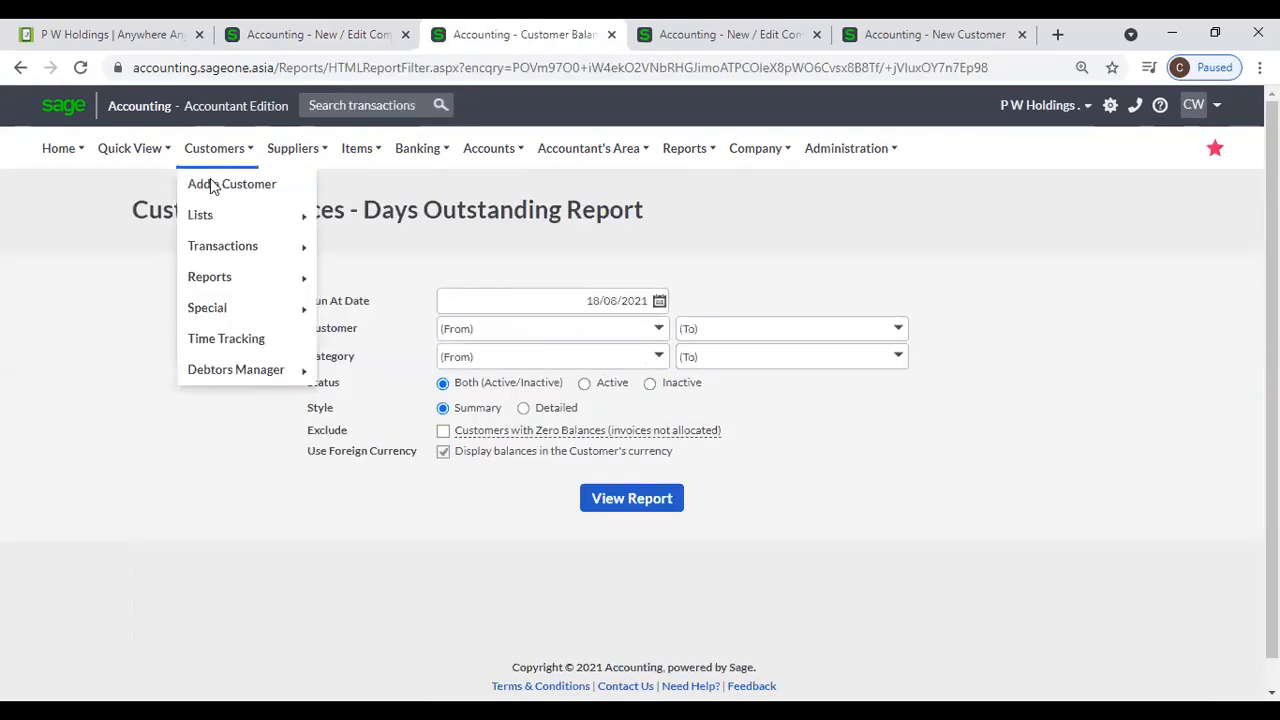
mouse_move(215, 282)
left_click(380, 437)
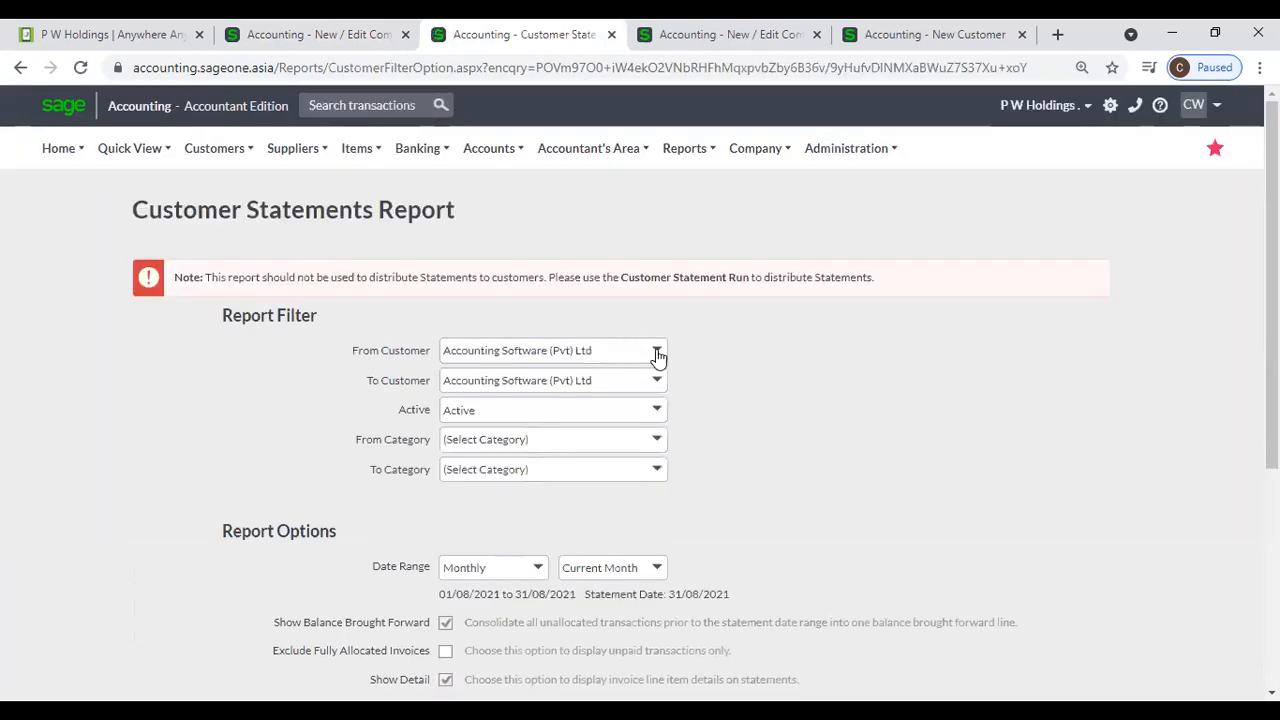
left_click(657, 353)
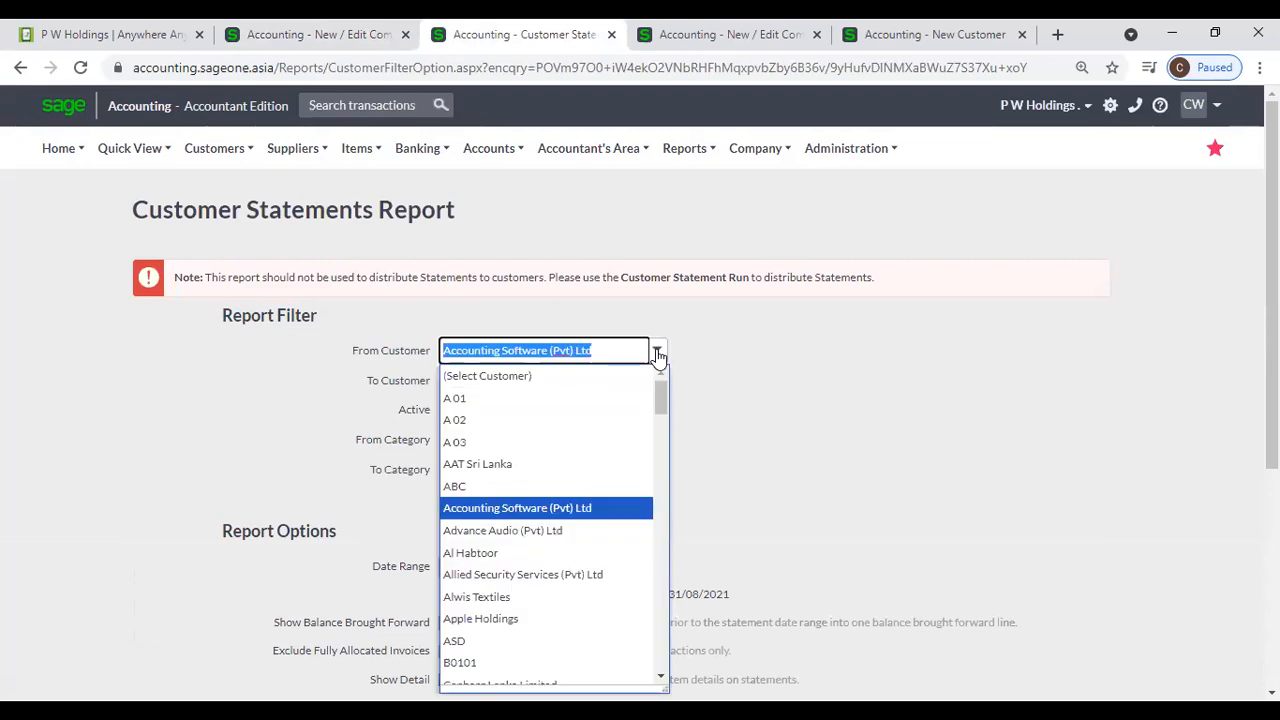
left_click(594, 538)
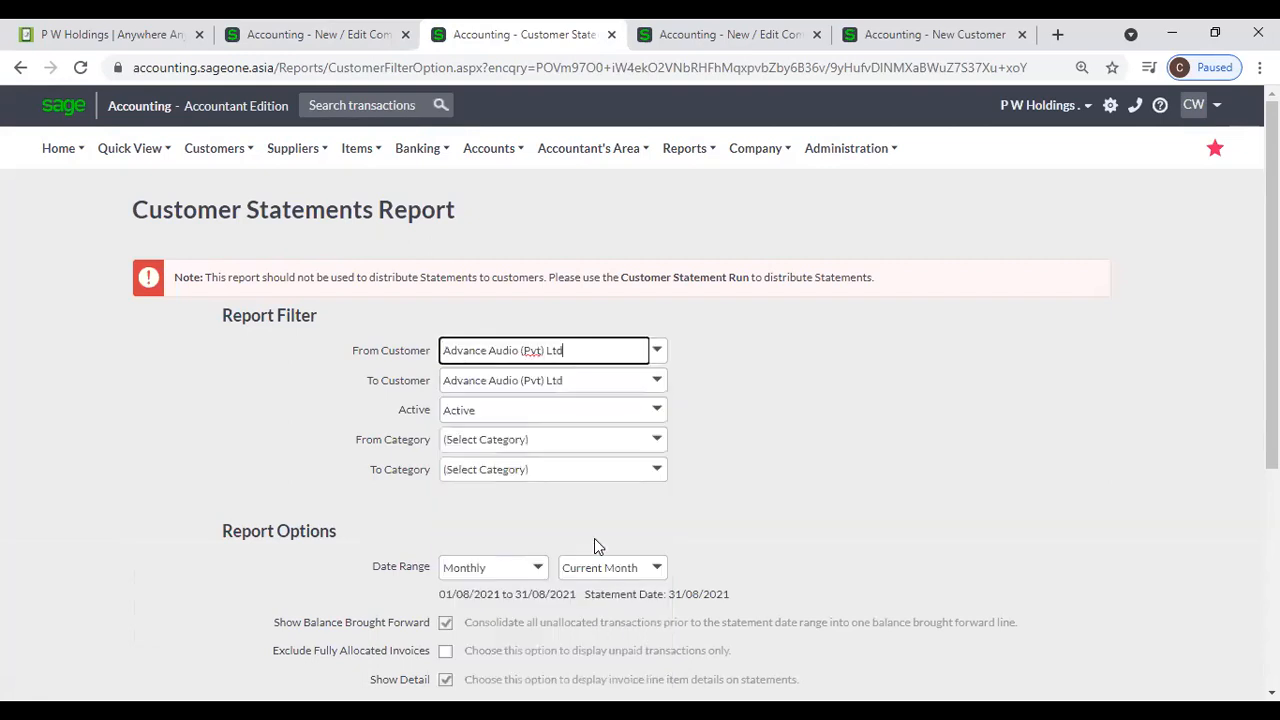
- View the current month's statement for Advance Audio (Pvt) Ltd and examine its ageing summary and message
scroll(579, 540, "down", 4)
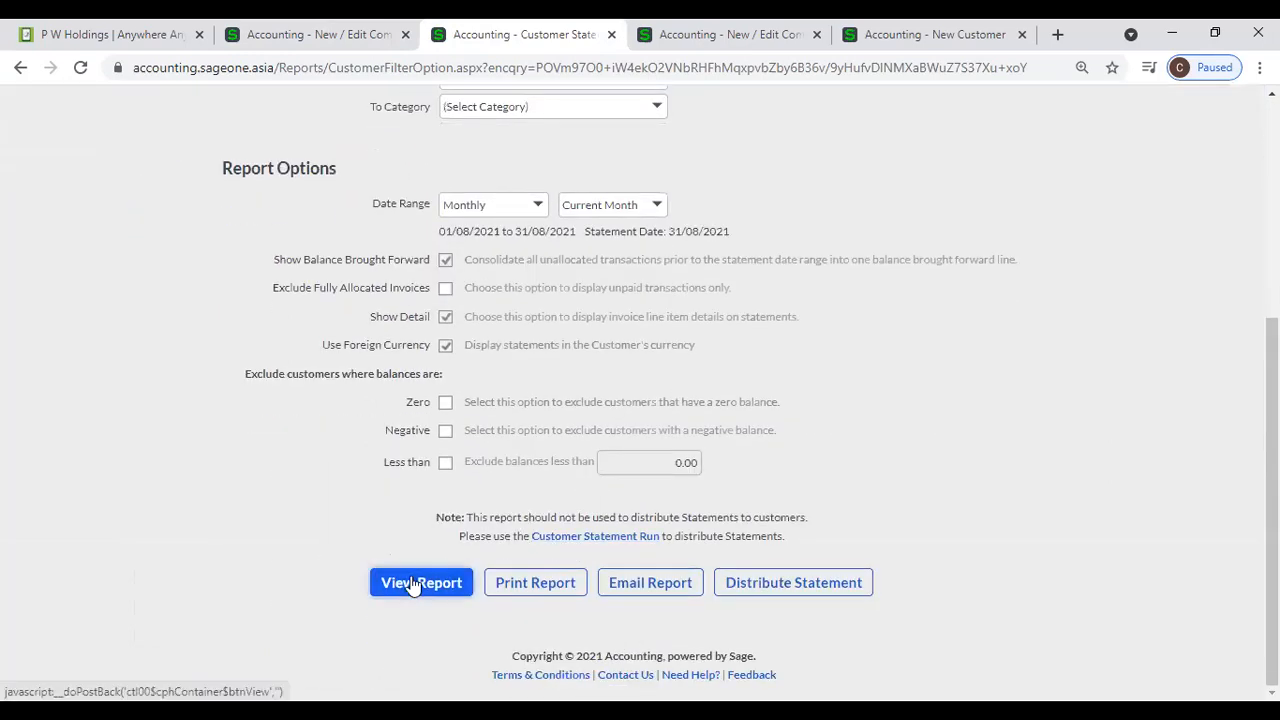
left_click(413, 586)
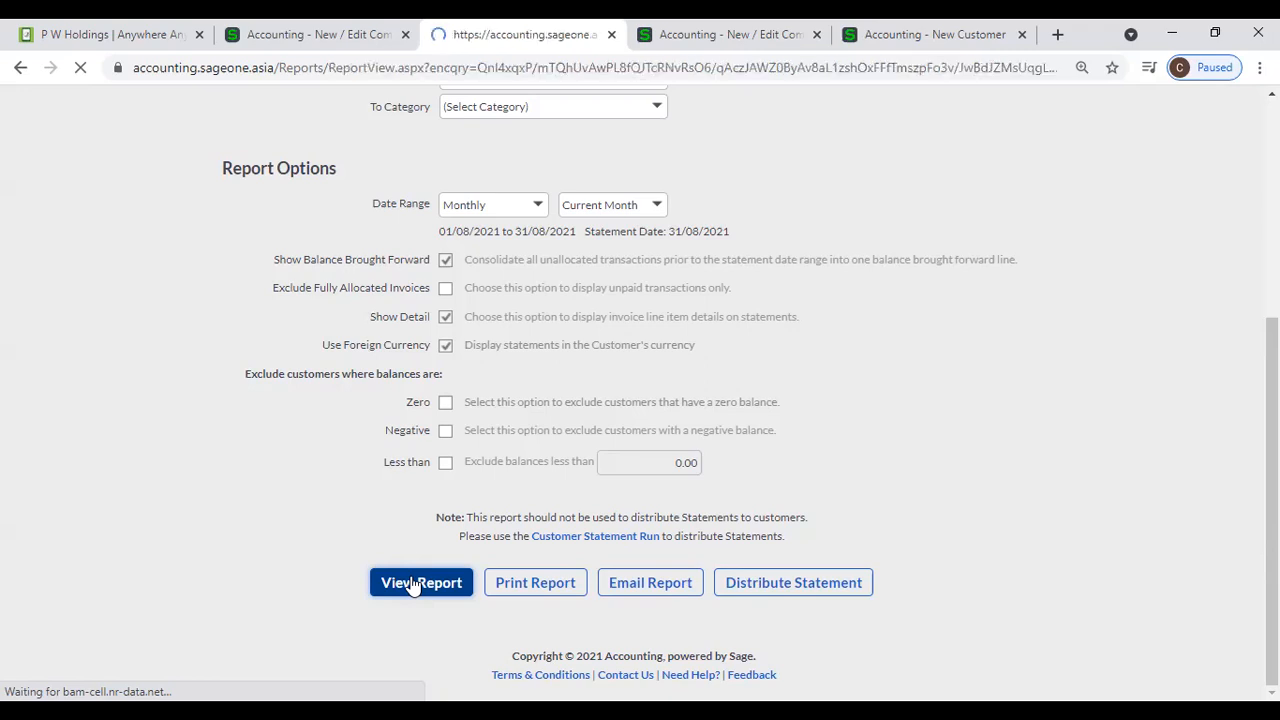
scroll(347, 585, "down", 10)
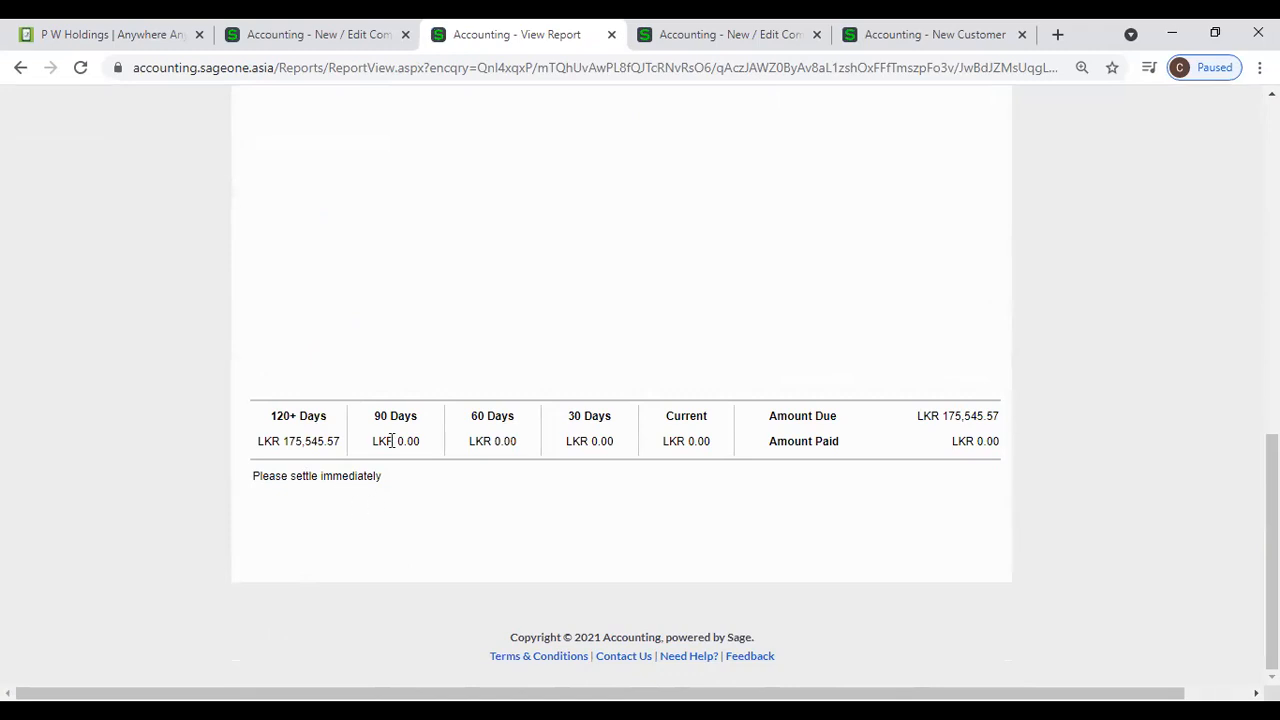
- Run the summary Customer Balances - Days Outstanding Report for all customers to look for one with a different oldest balance
scroll(408, 488, "up", 10)
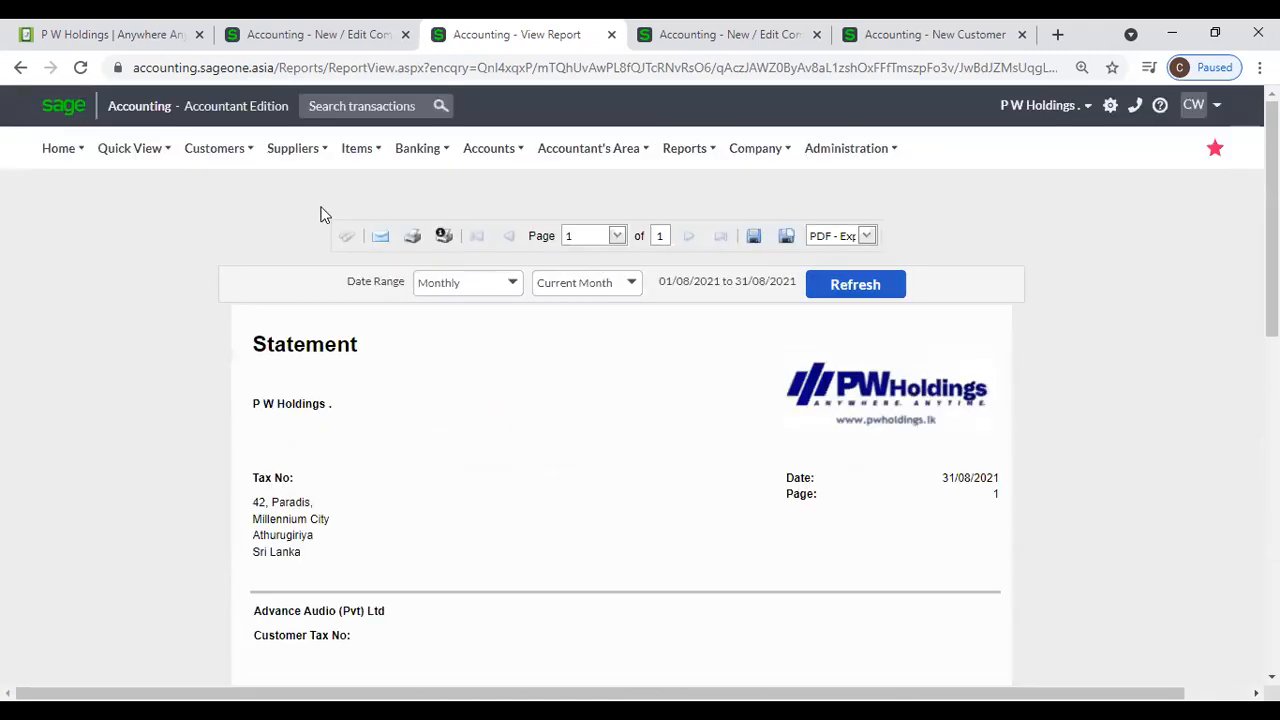
left_click(240, 150)
mouse_move(234, 246)
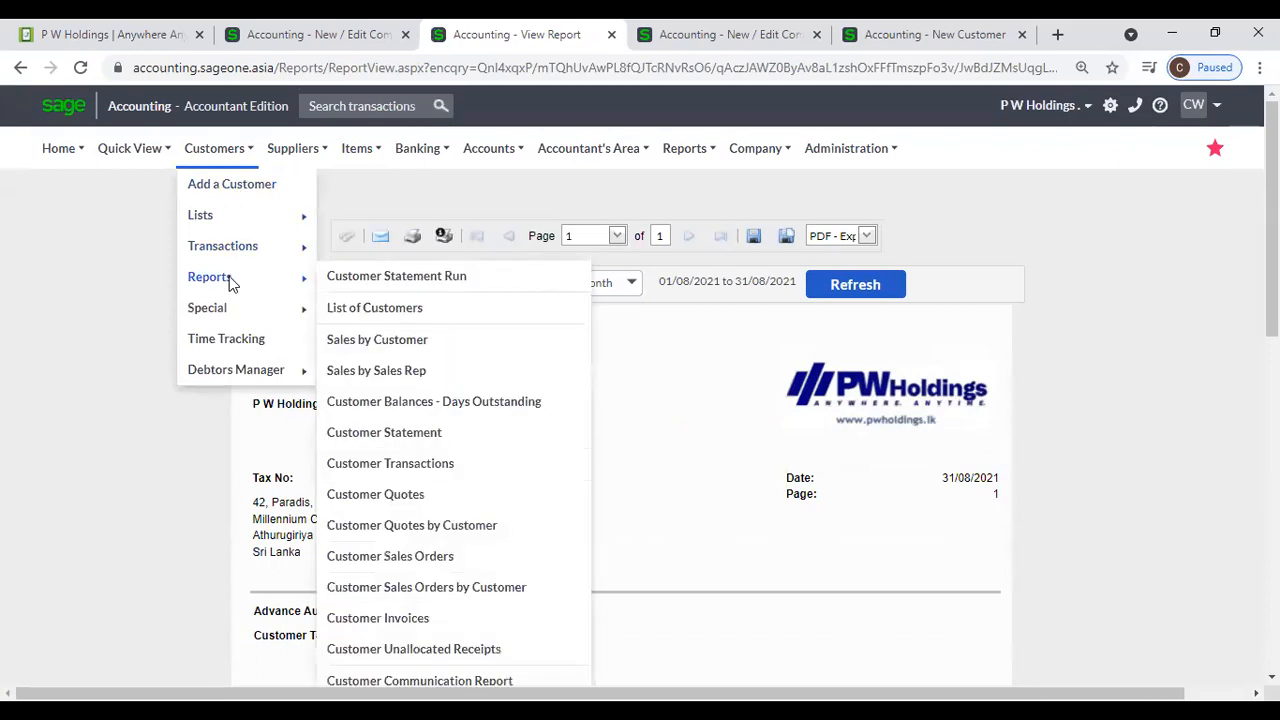
mouse_move(238, 281)
left_click(449, 405)
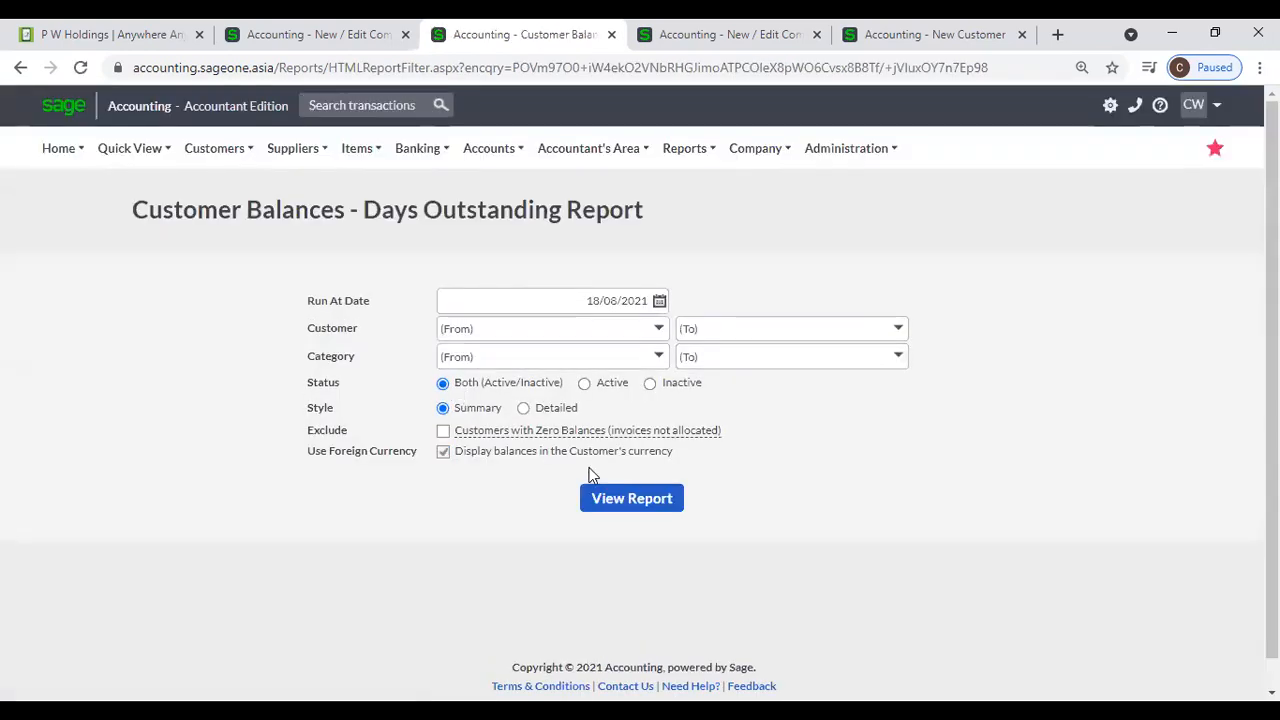
left_click(630, 500)
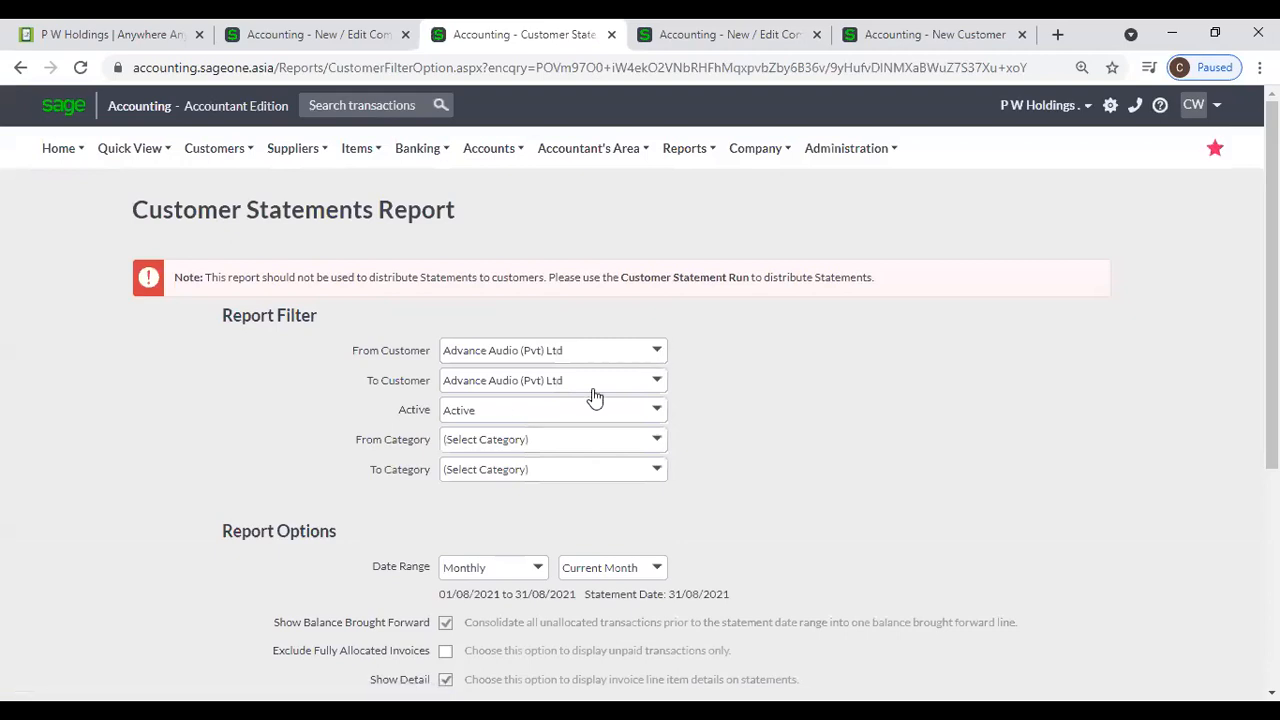
- Run the Customer Statements Report for customer A 01 for the current month
scroll(487, 545, "down", 3)
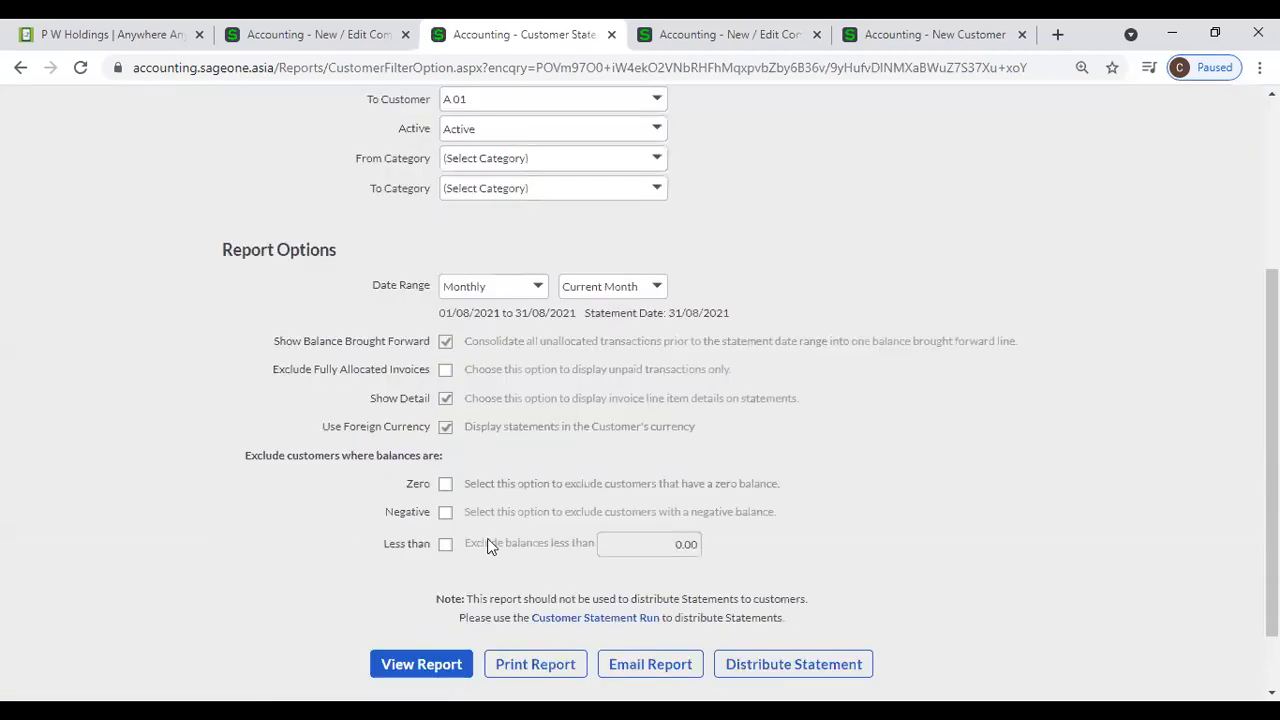
left_click(434, 655)
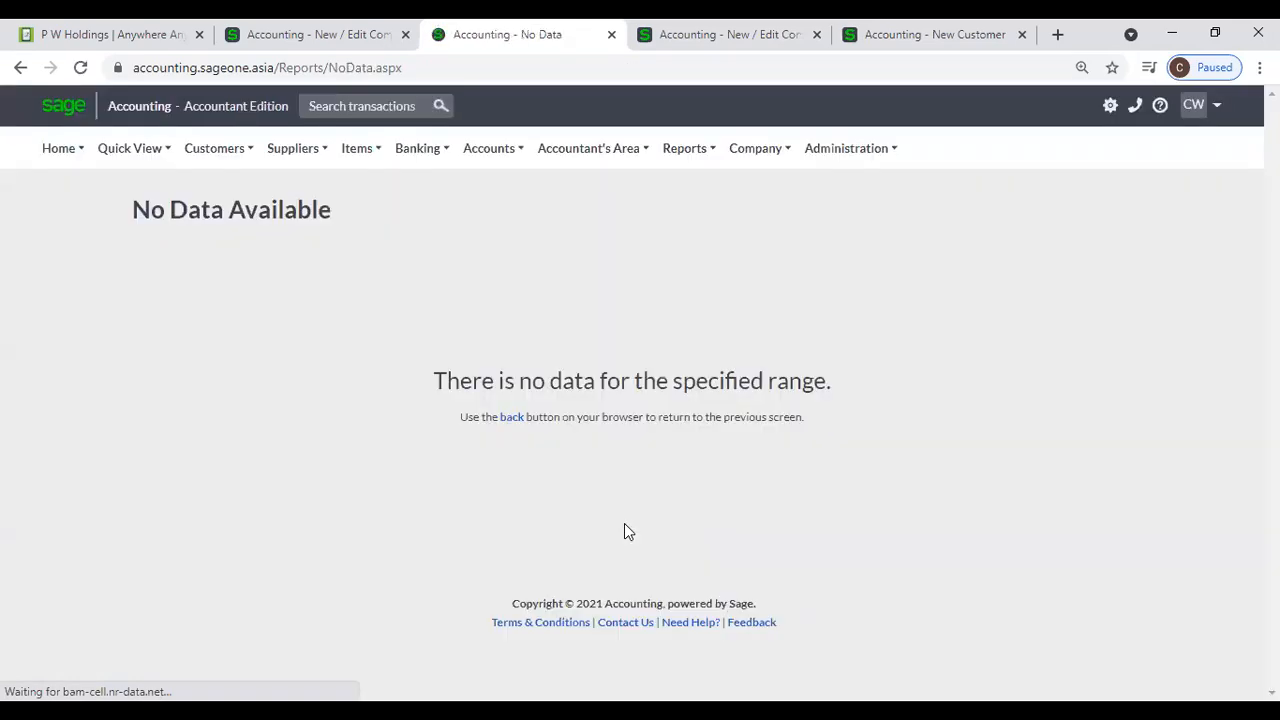
- Run the Customer Balances - Days Outstanding Report again and check the ageing columns for customers A 01 and A 02
mouse_move(214, 148)
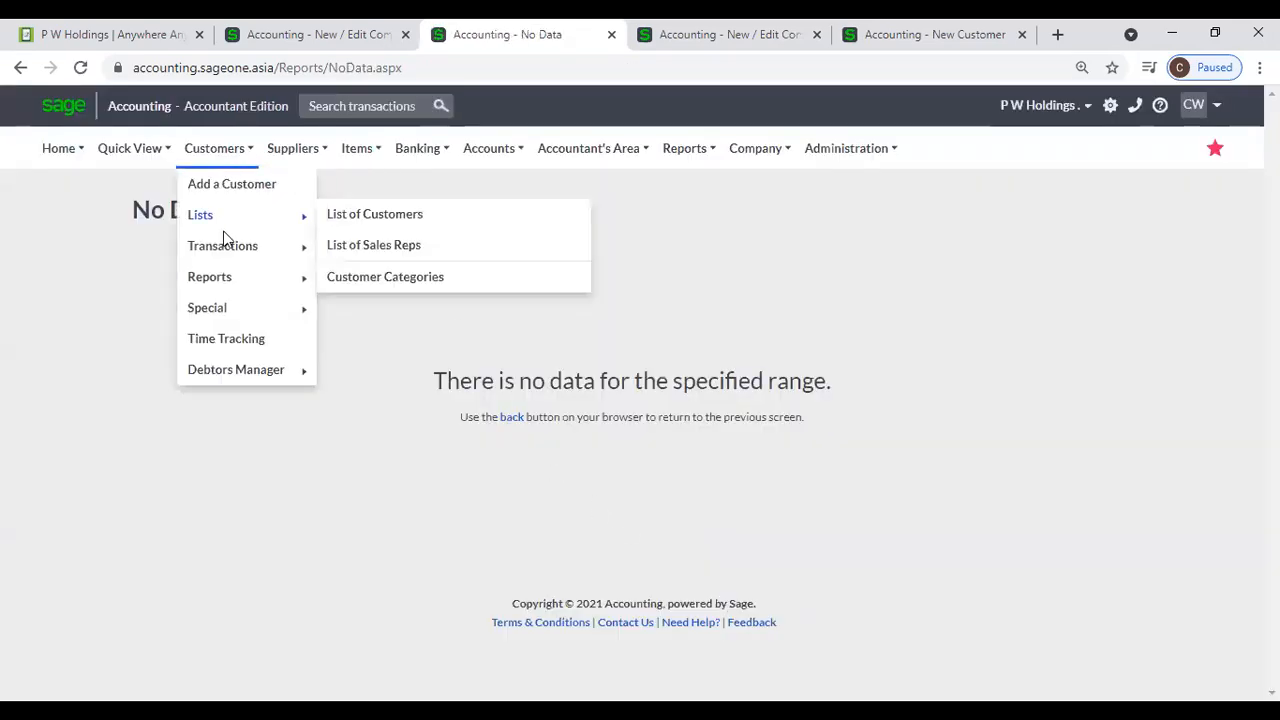
mouse_move(229, 277)
left_click(385, 409)
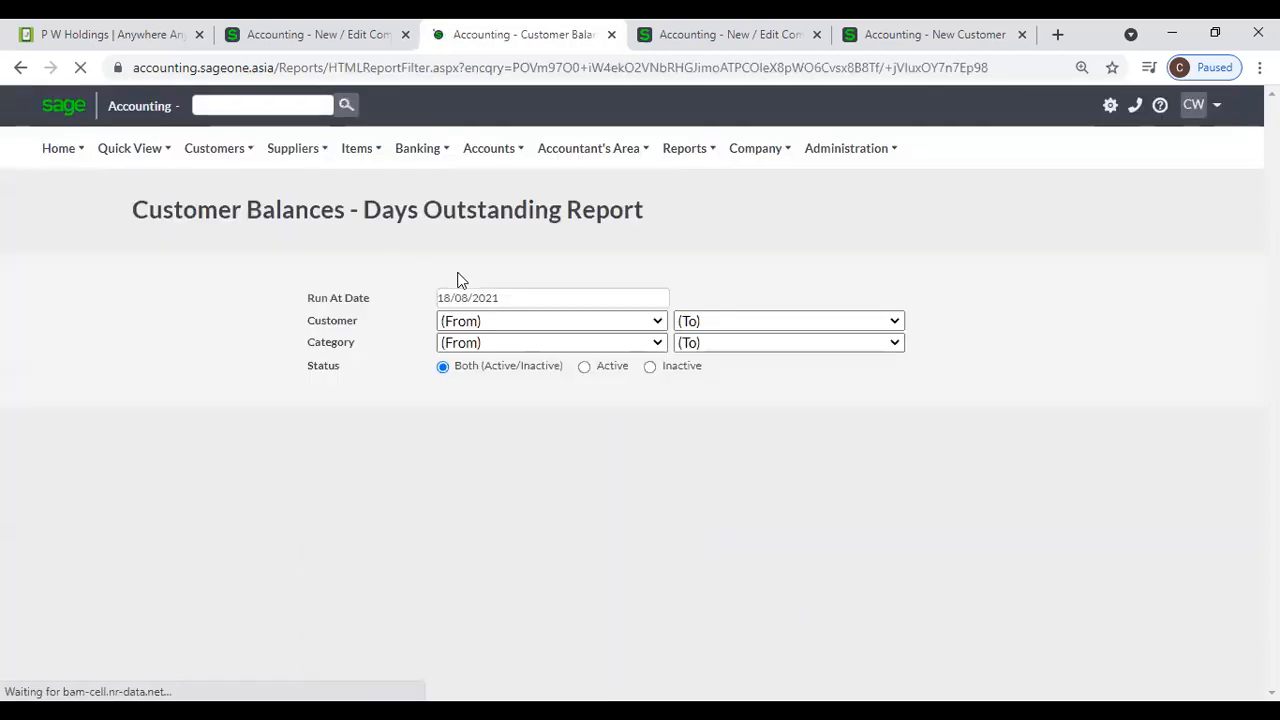
left_click(606, 507)
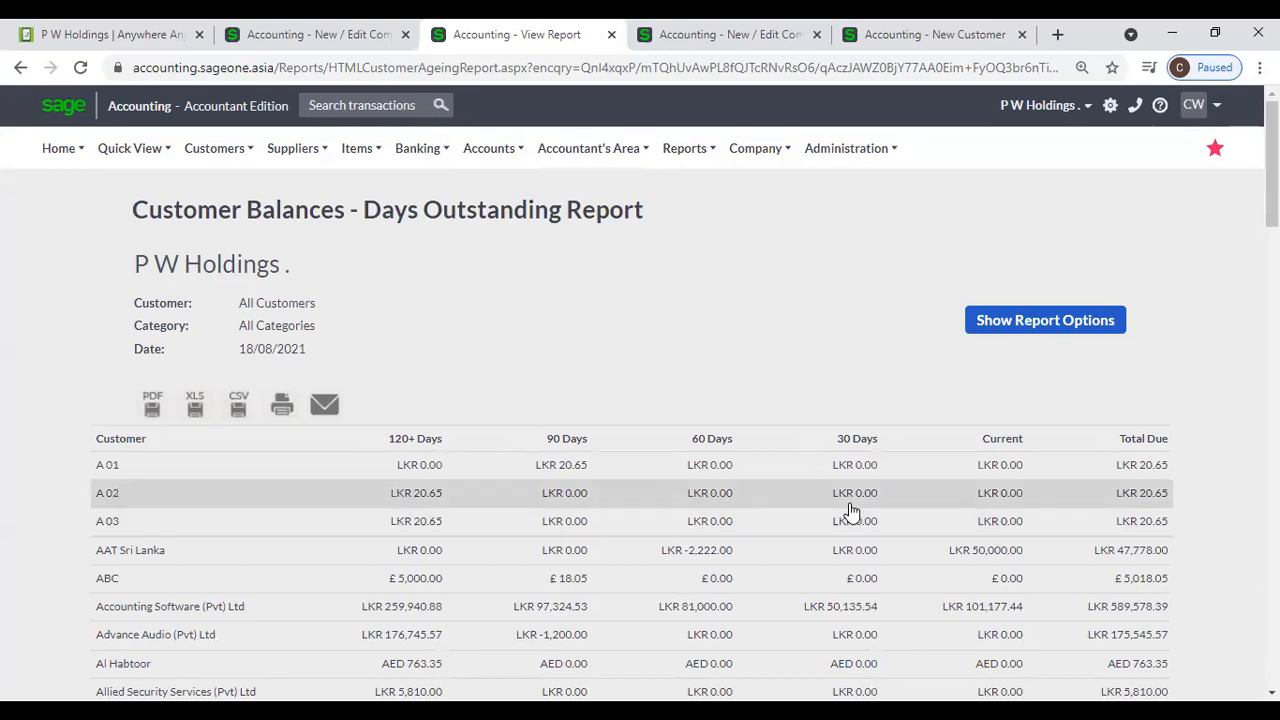
- Run the Customer Statements Report for customer A 01 with the date range set to All
left_click(212, 150)
mouse_move(220, 260)
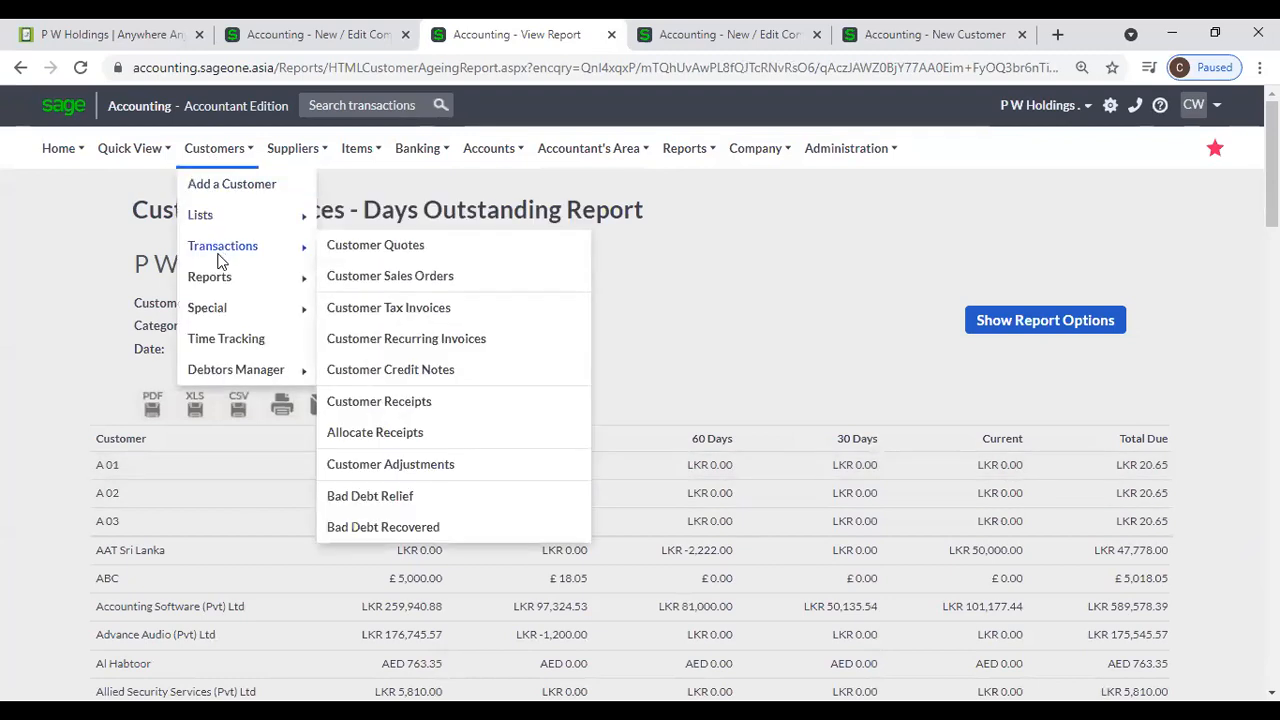
mouse_move(274, 284)
left_click(390, 440)
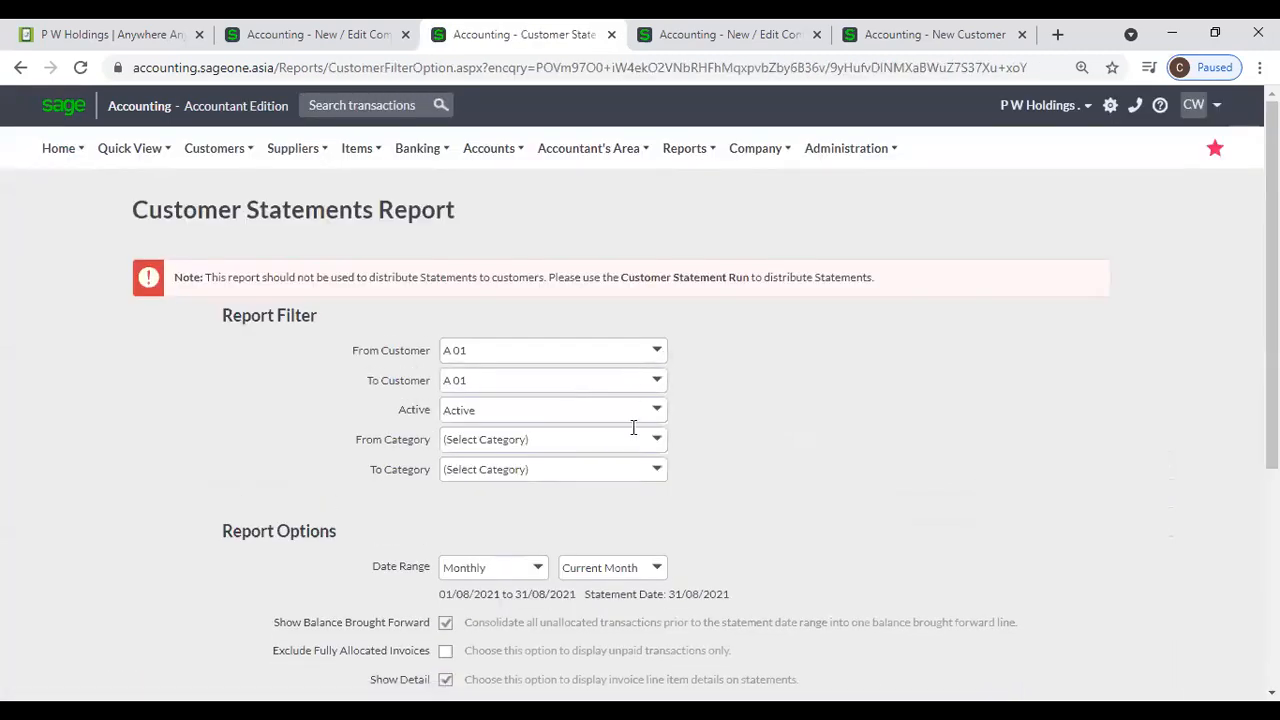
scroll(660, 430, "down", 3)
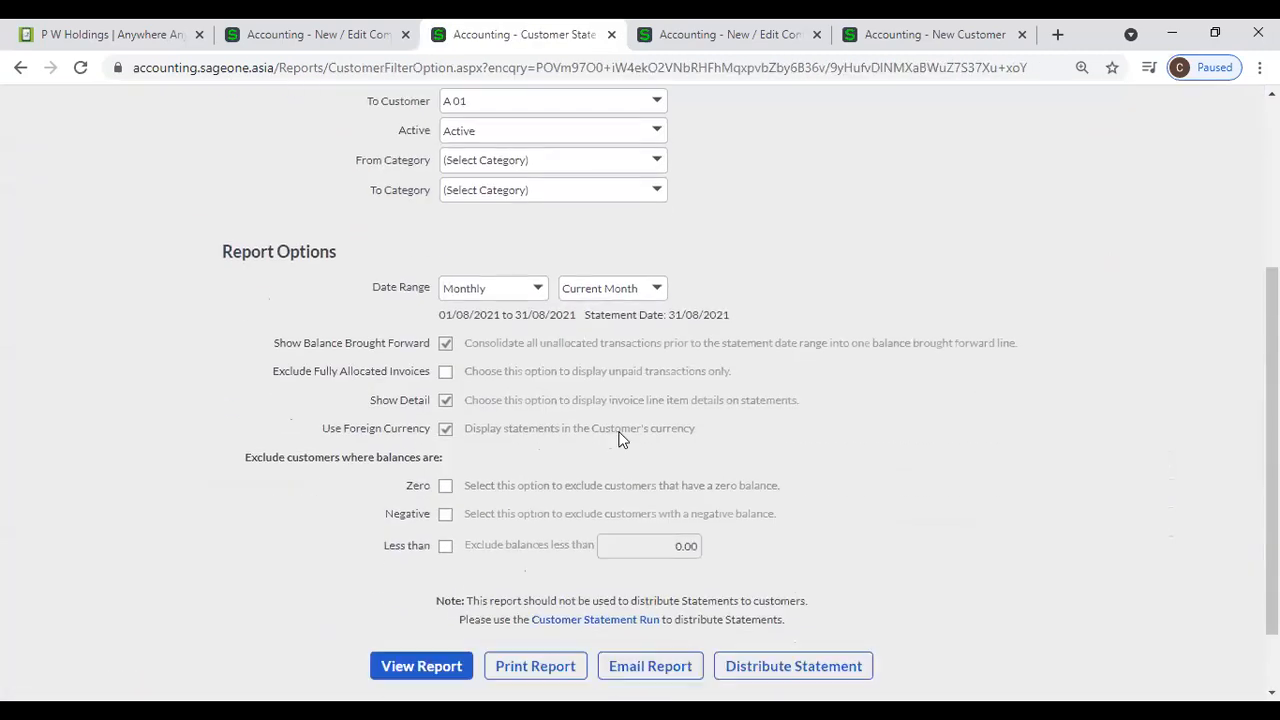
left_click(538, 288)
left_click(493, 607)
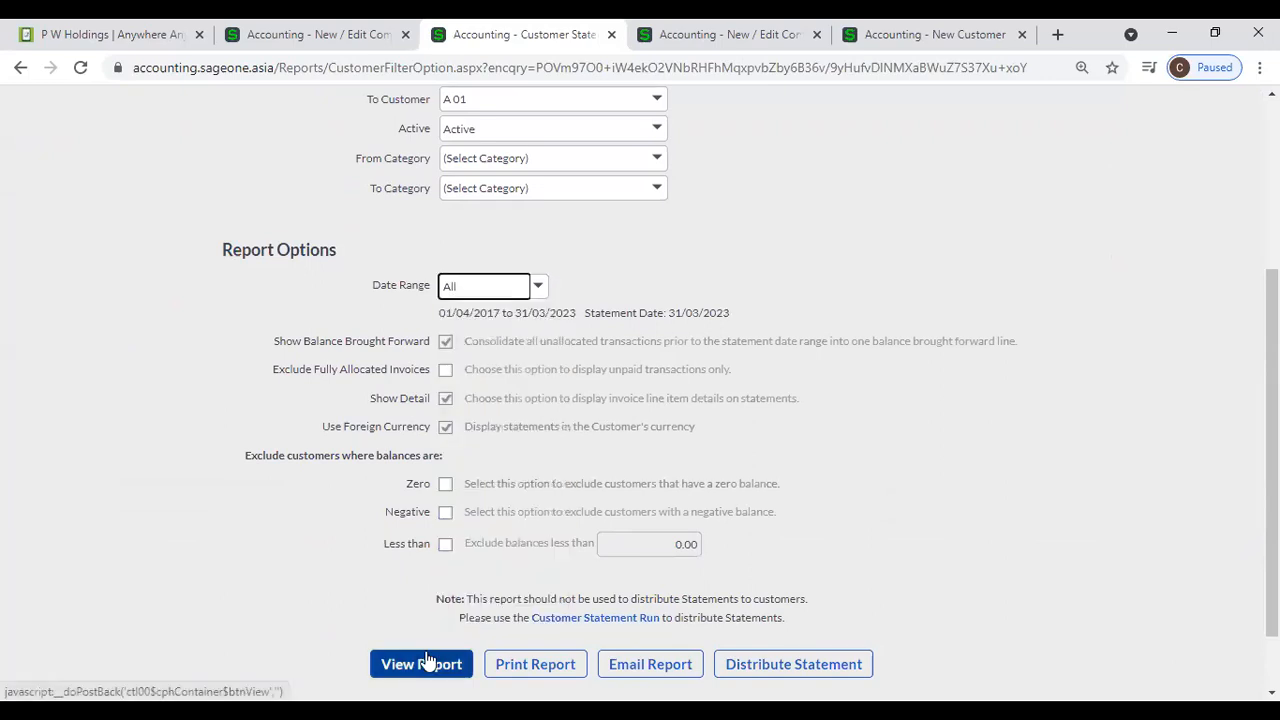
left_click(428, 664)
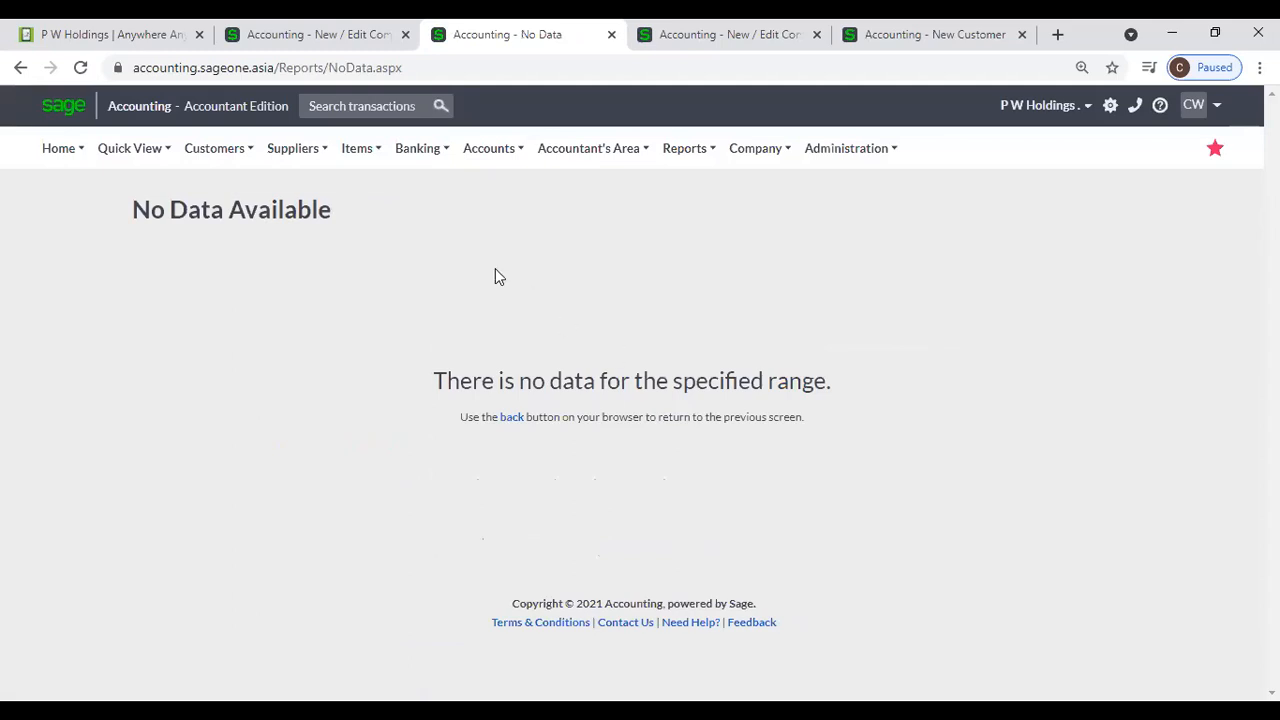
- Reopen the Customer Statements Report and choose A 02 as both the first and last customer
mouse_move(214, 148)
mouse_move(226, 283)
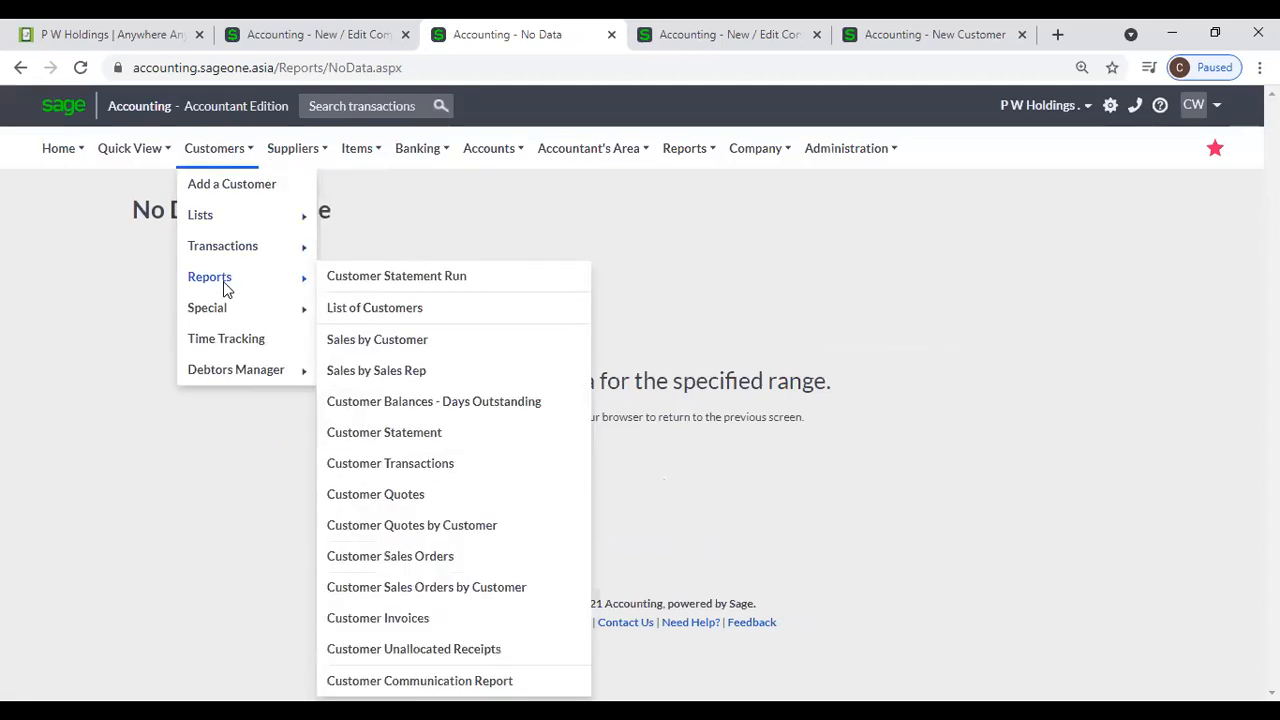
left_click(404, 441)
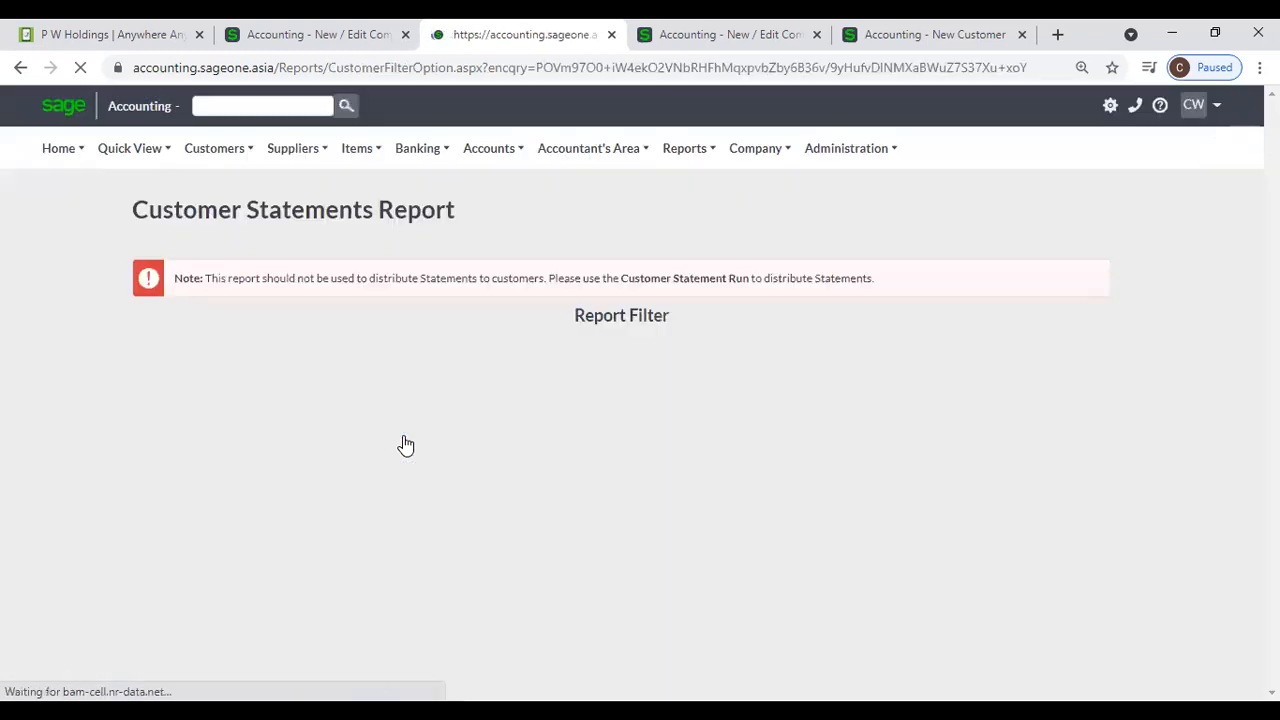
left_click(657, 350)
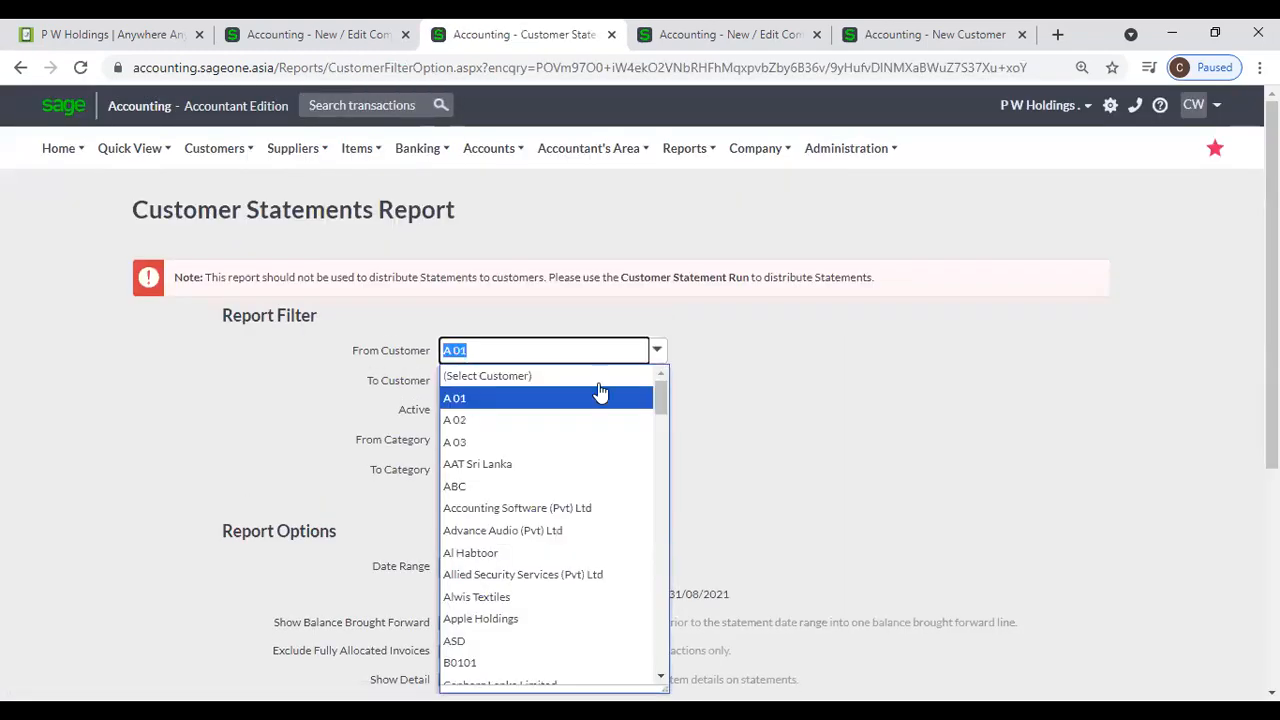
left_click(533, 424)
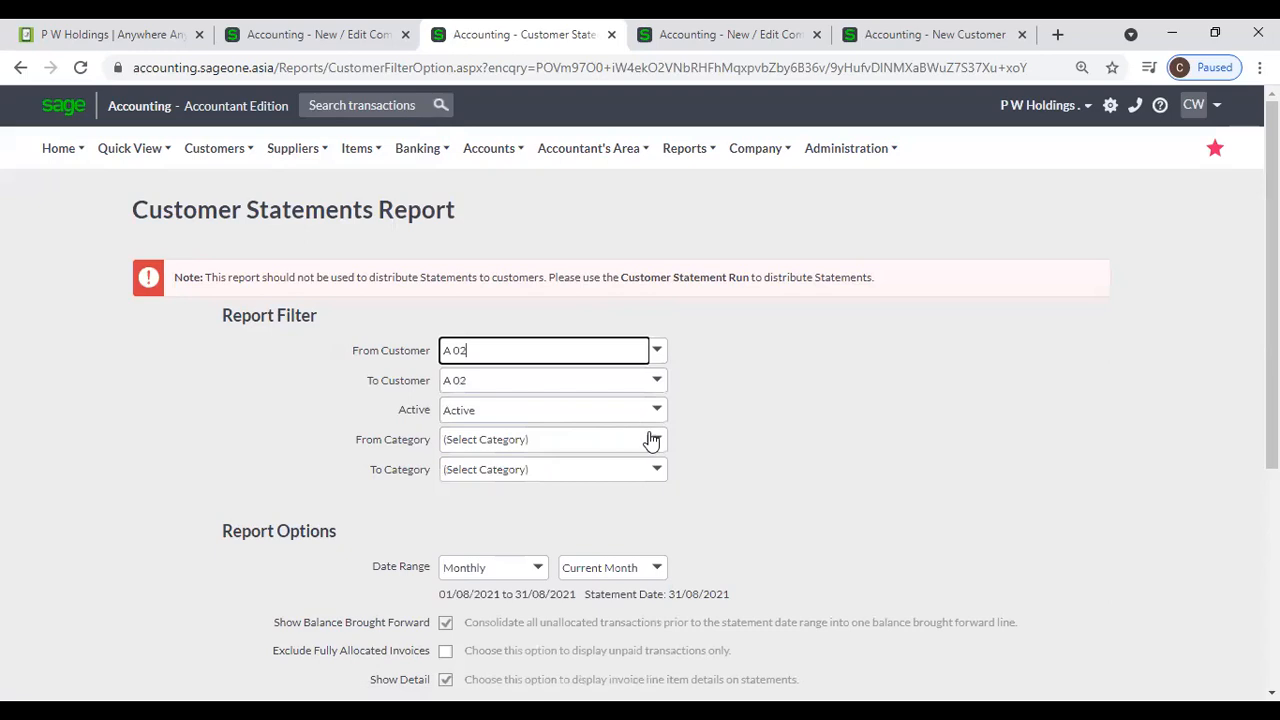
- Set the date range to Yearly, view the statement for A 02 and examine its ageing summary and message
scroll(650, 438, "down", 2)
left_click(540, 390)
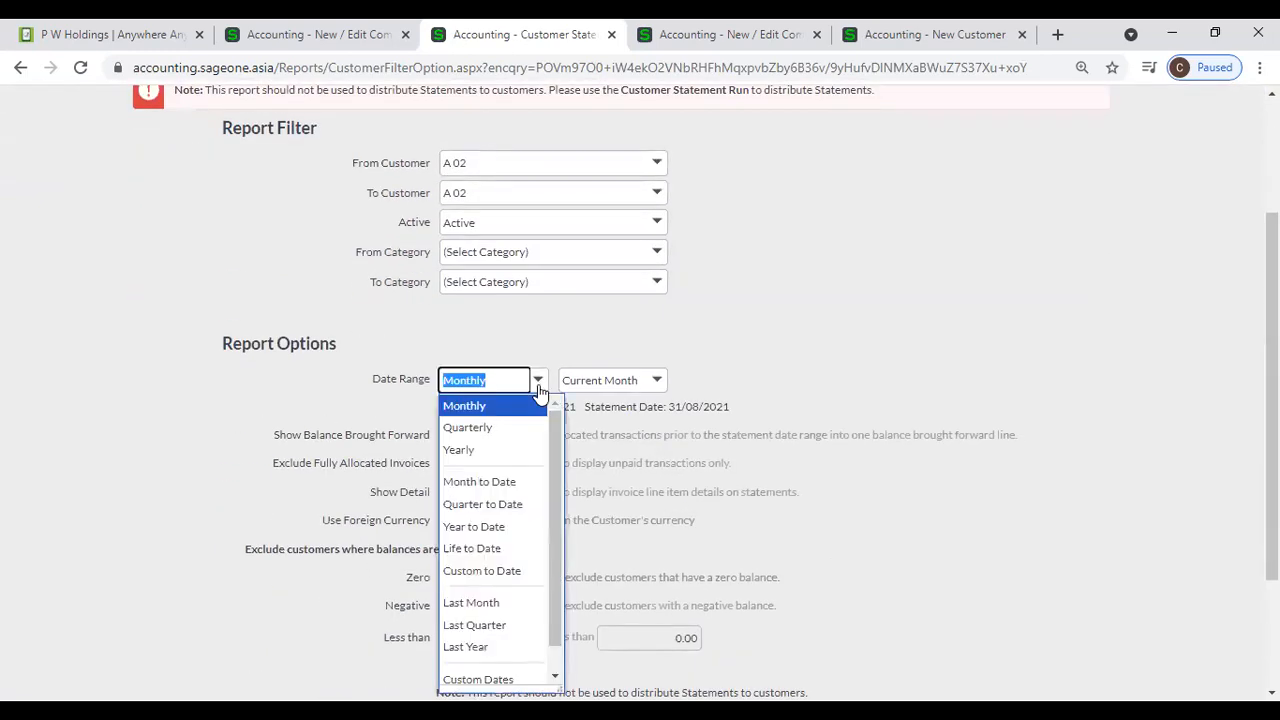
left_click(500, 449)
scroll(541, 478, "down", 2)
left_click(443, 598)
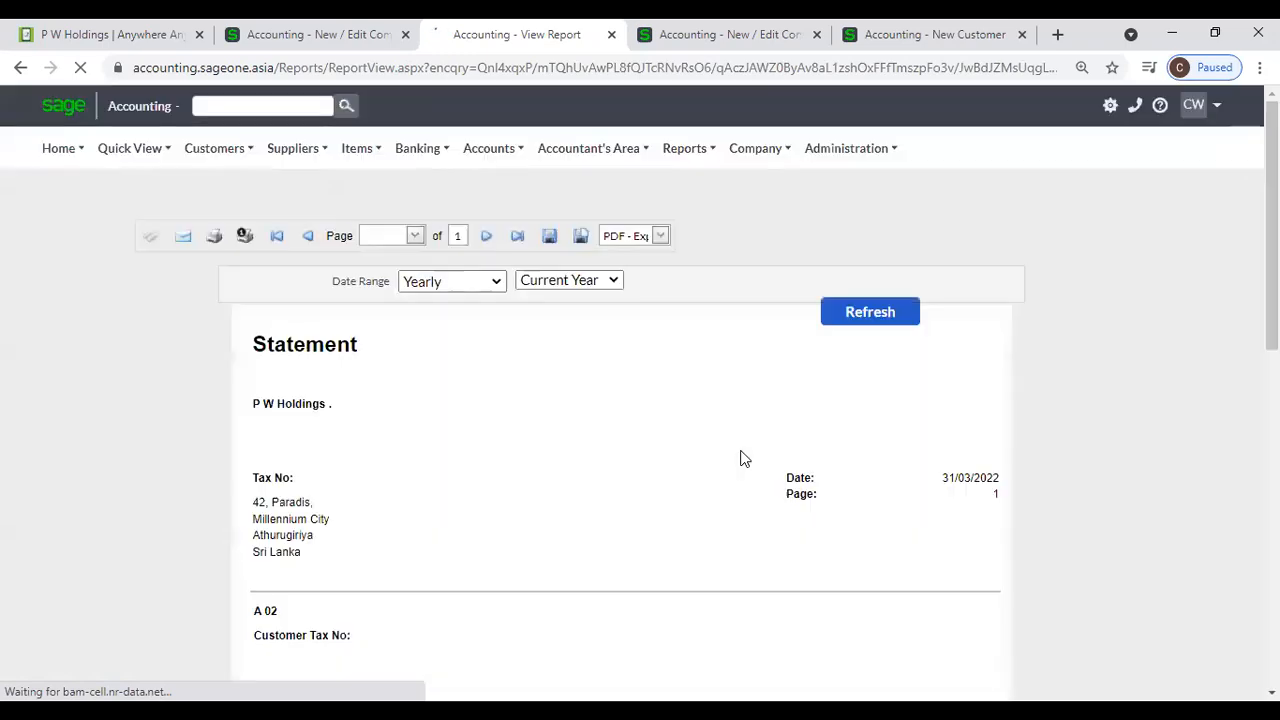
scroll(742, 460, "down", 7)
scroll(742, 462, "down", 2)
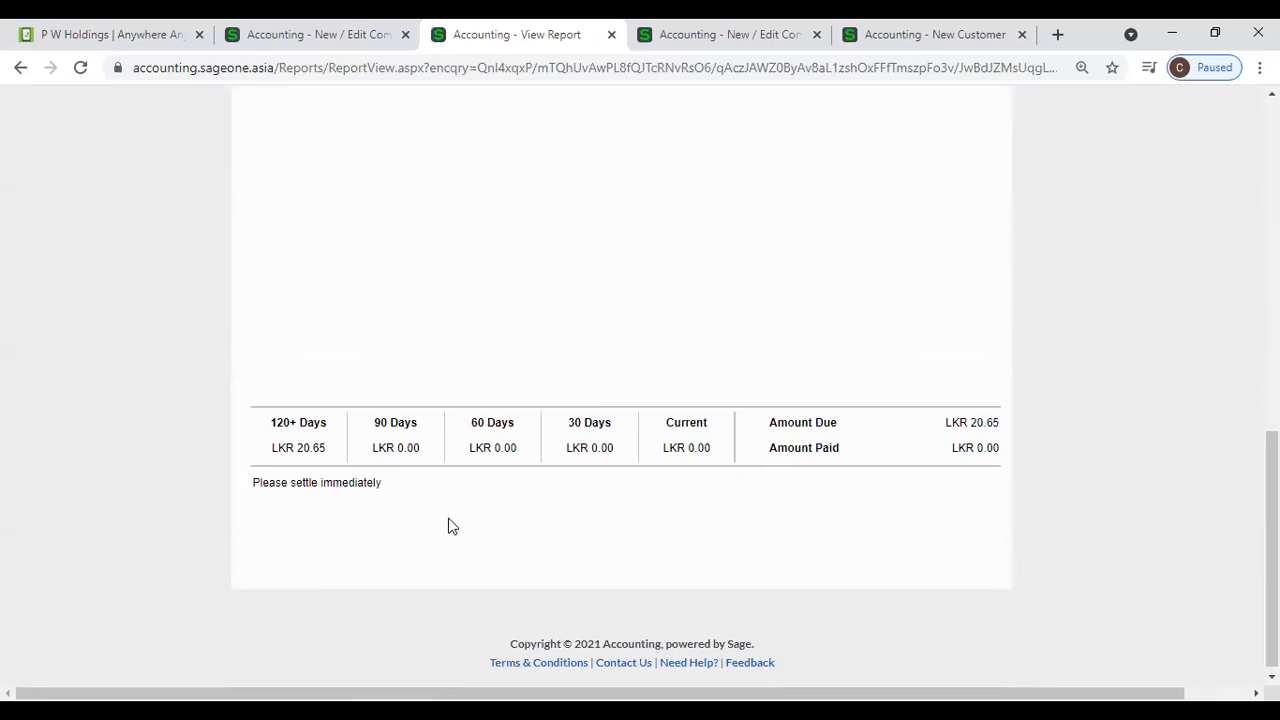
- Run the Customer Balances - Days Outstanding Report for all customers and check the ageing columns for AAT Sri Lanka
scroll(448, 526, "up", 10)
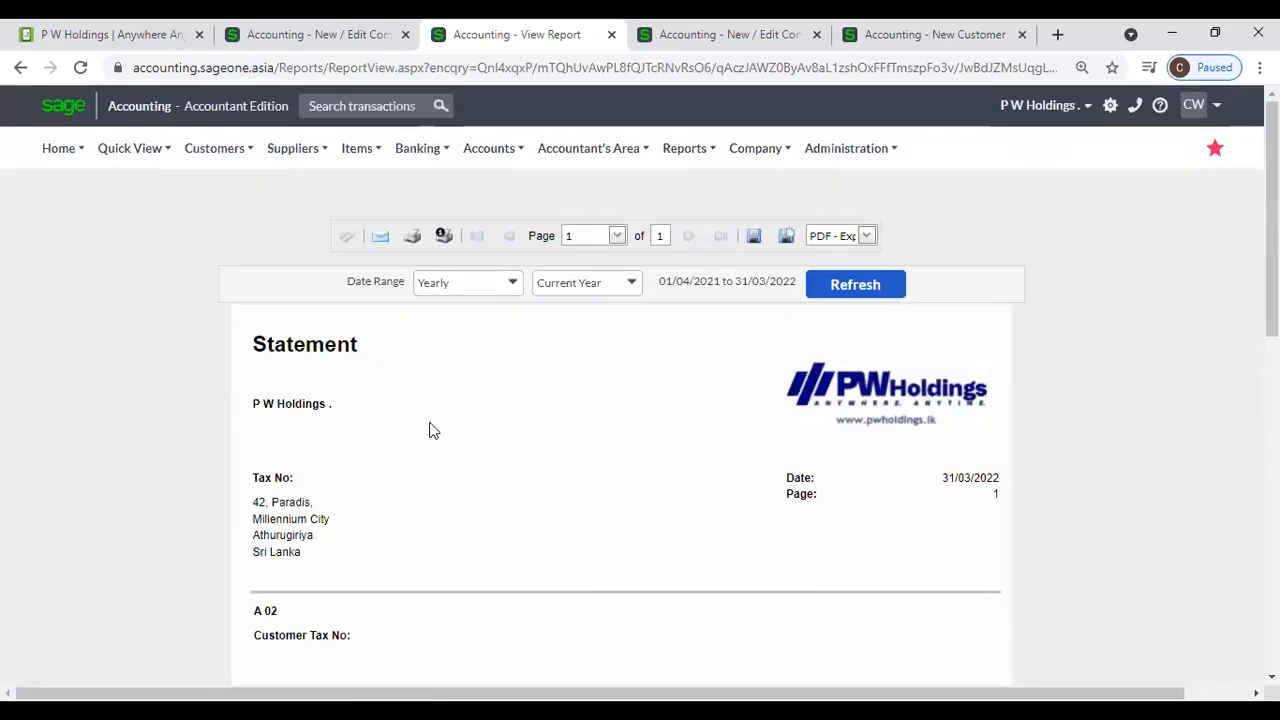
left_click(220, 152)
mouse_move(222, 250)
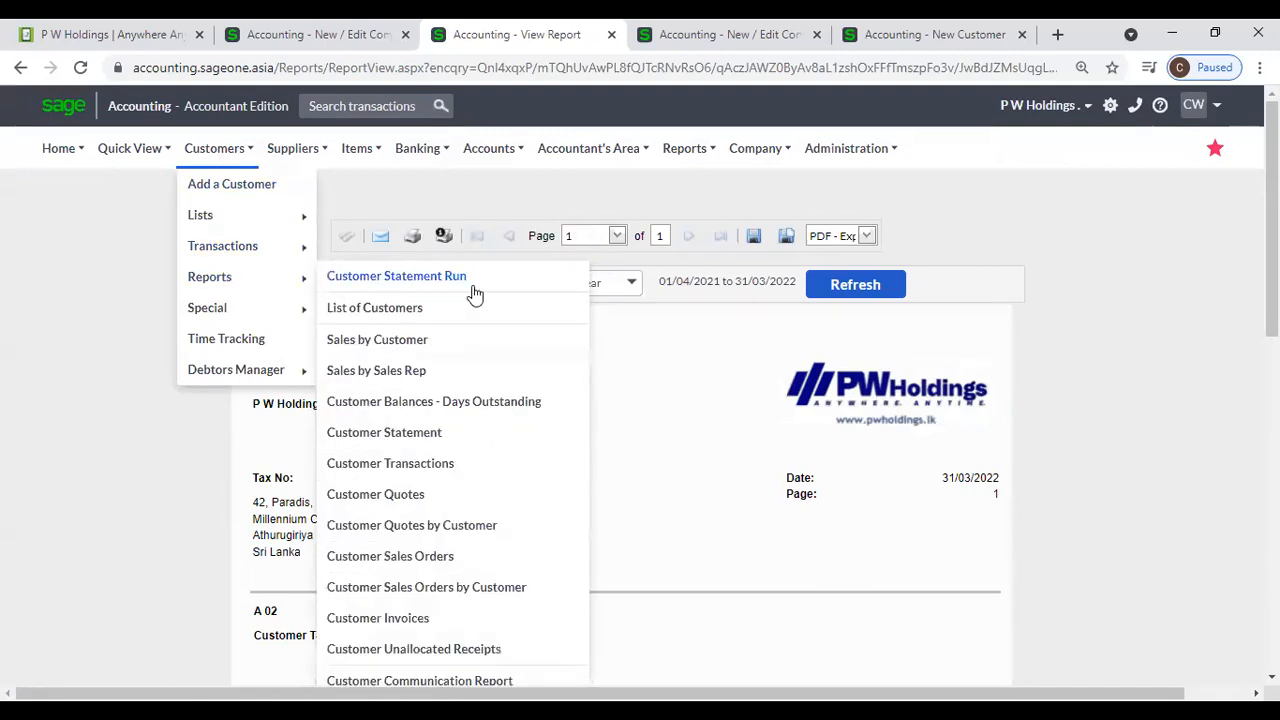
left_click(507, 405)
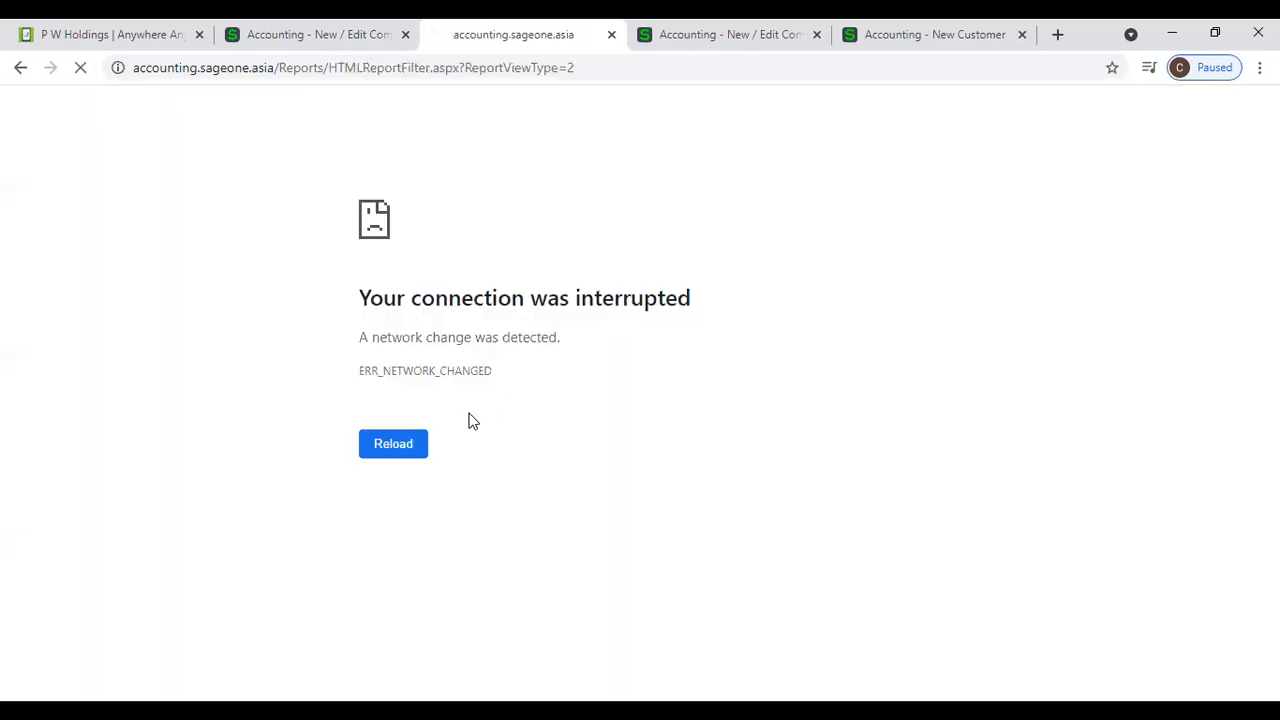
left_click(393, 446)
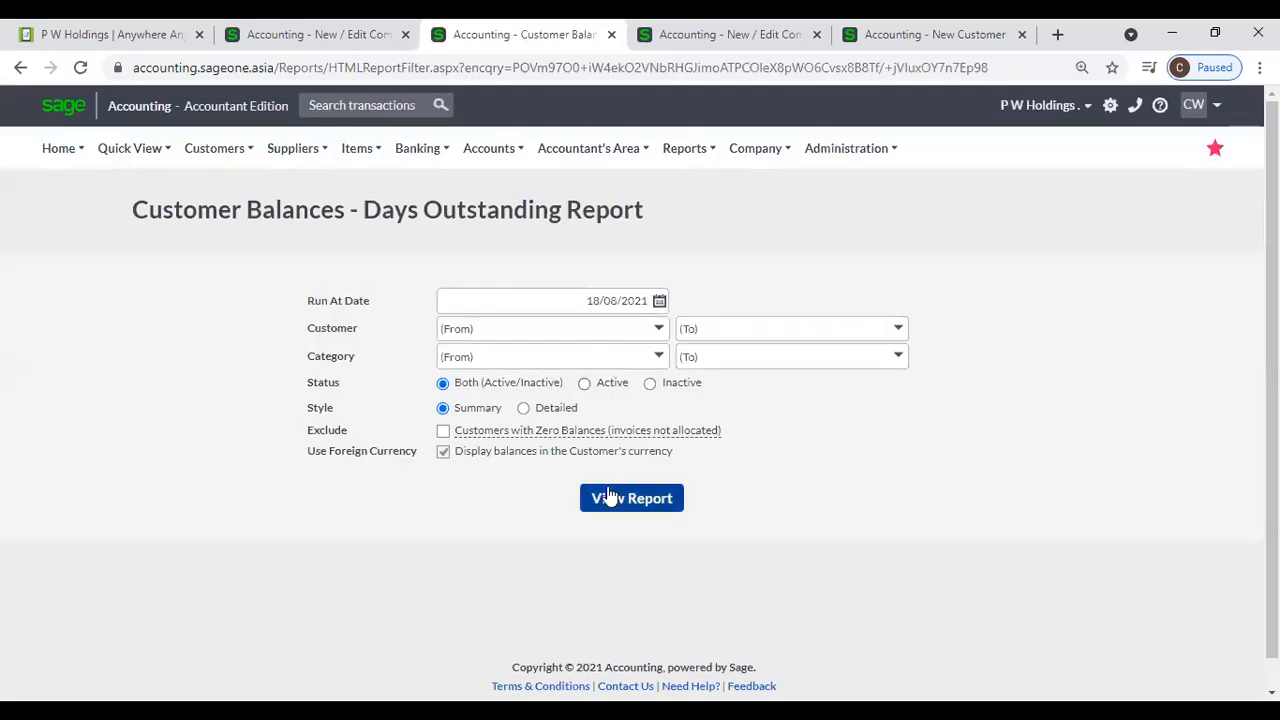
left_click(610, 497)
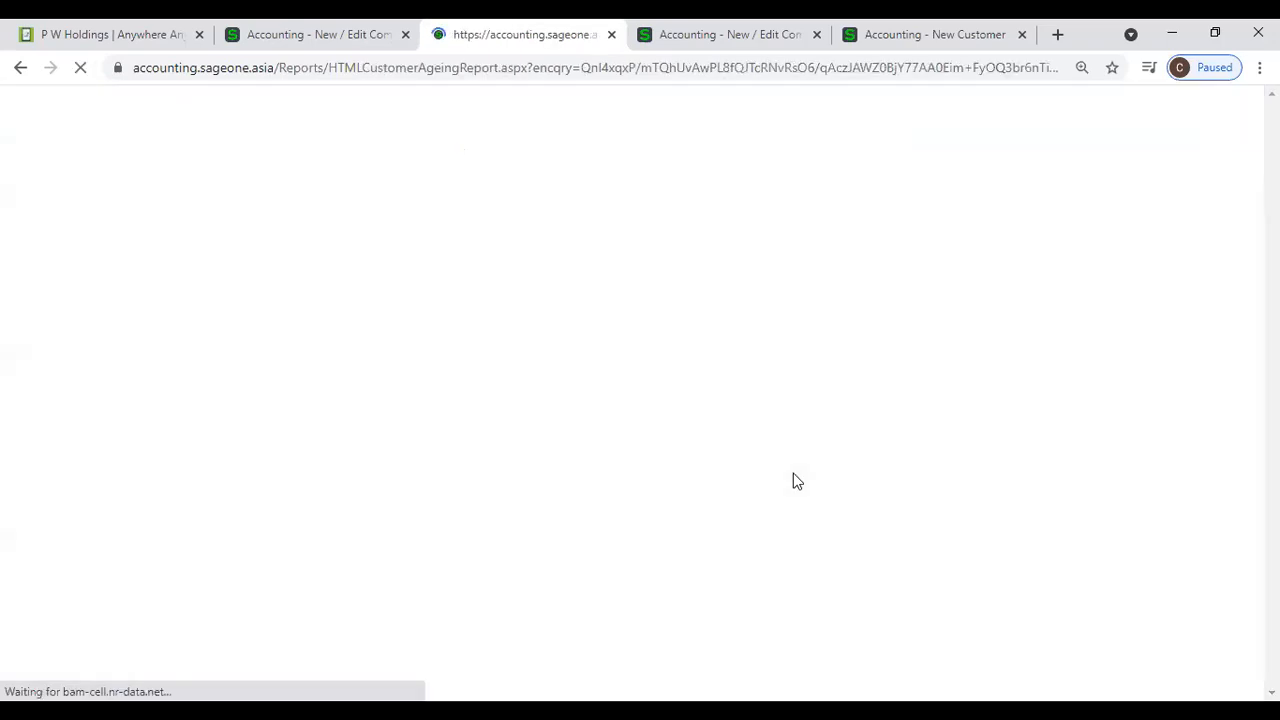
scroll(565, 490, "down", 1)
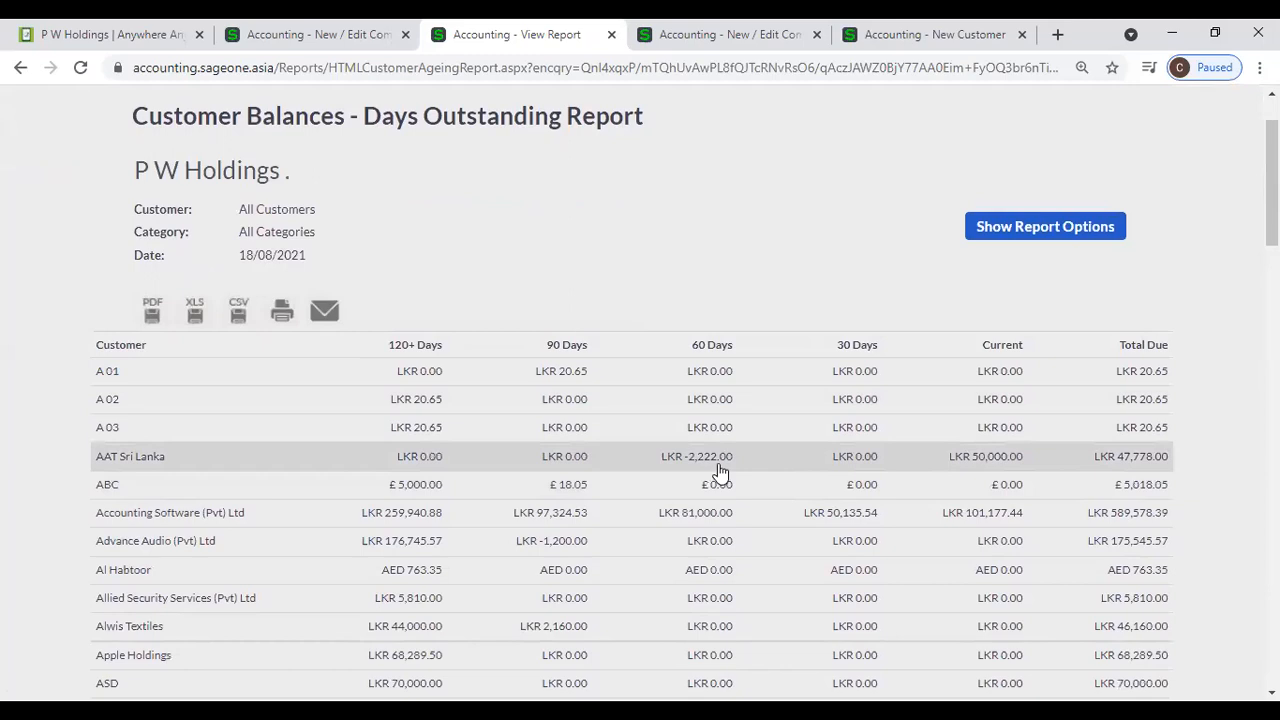
- Run the Customer Statements Report with AAT Sri Lanka as both the first and last customer
scroll(520, 368, "up", 1)
mouse_move(246, 163)
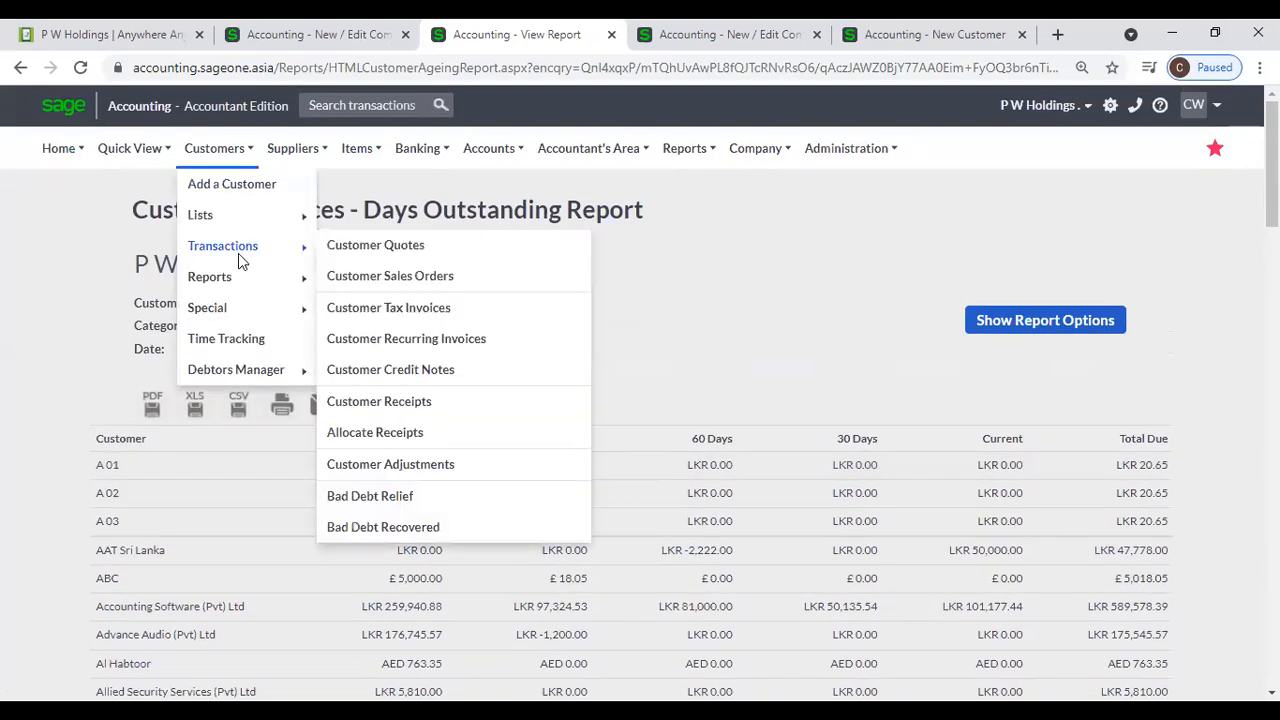
mouse_move(245, 278)
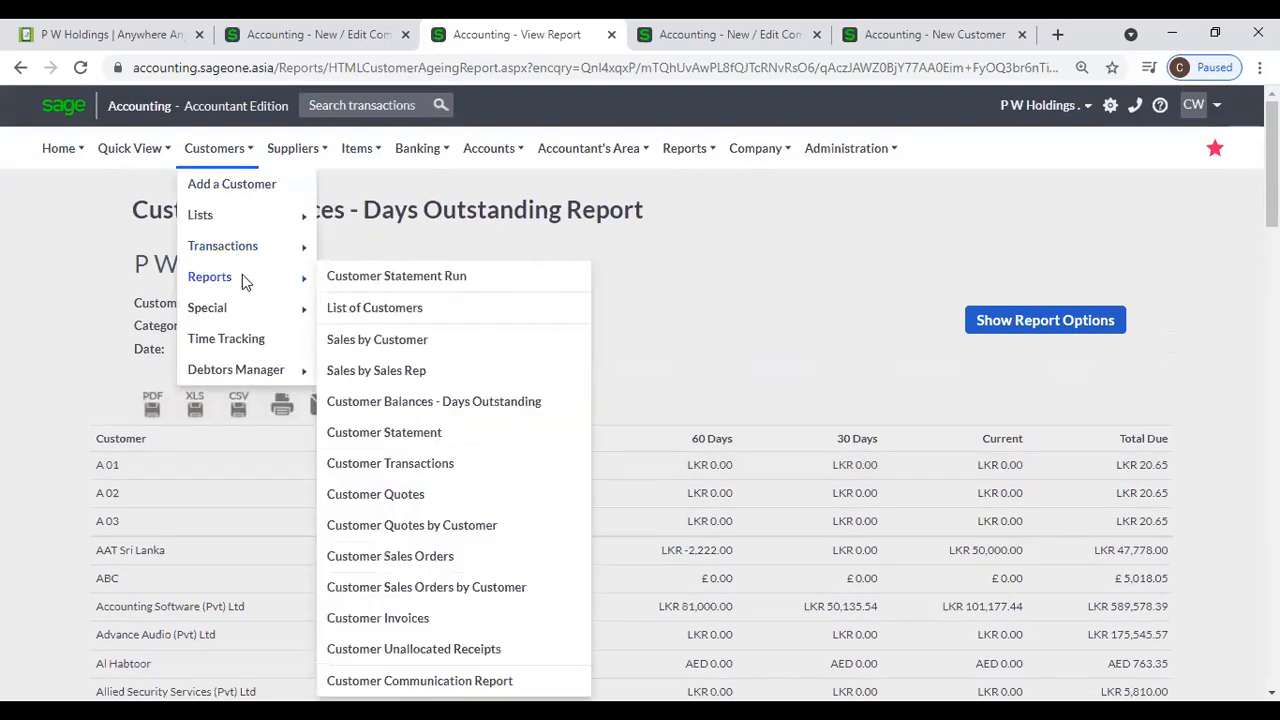
left_click(416, 441)
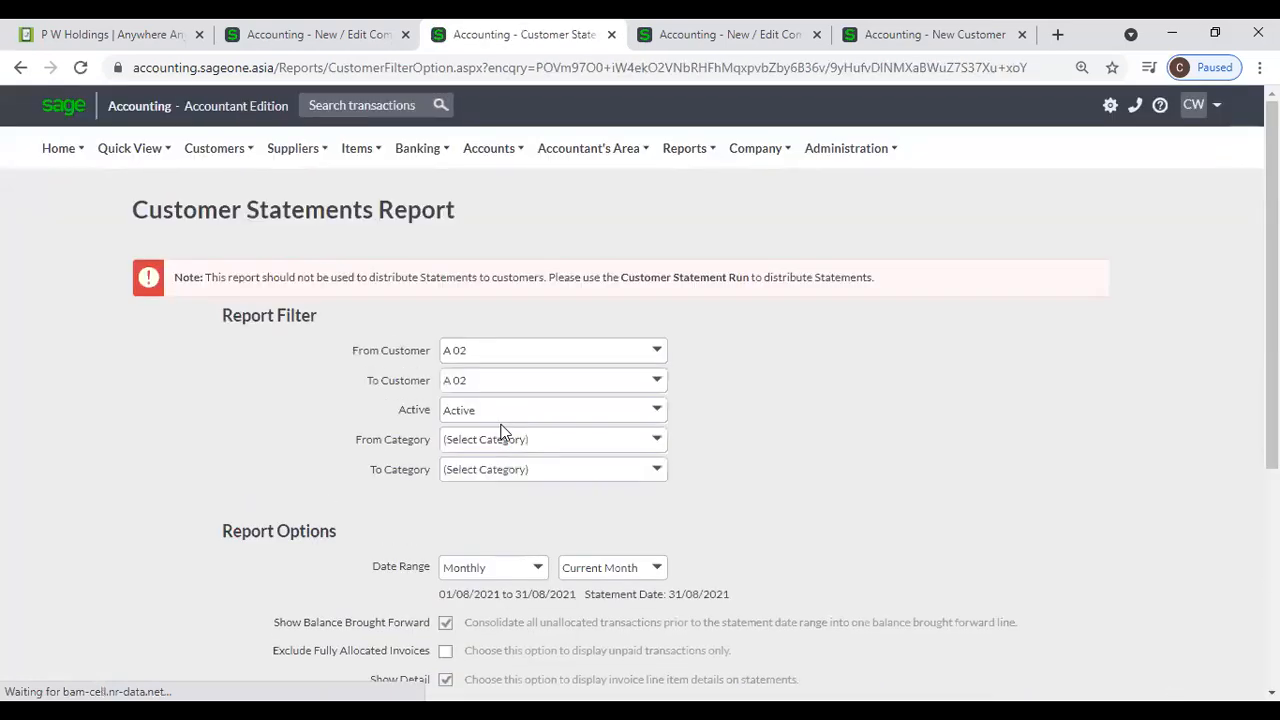
left_click(654, 350)
left_click(517, 464)
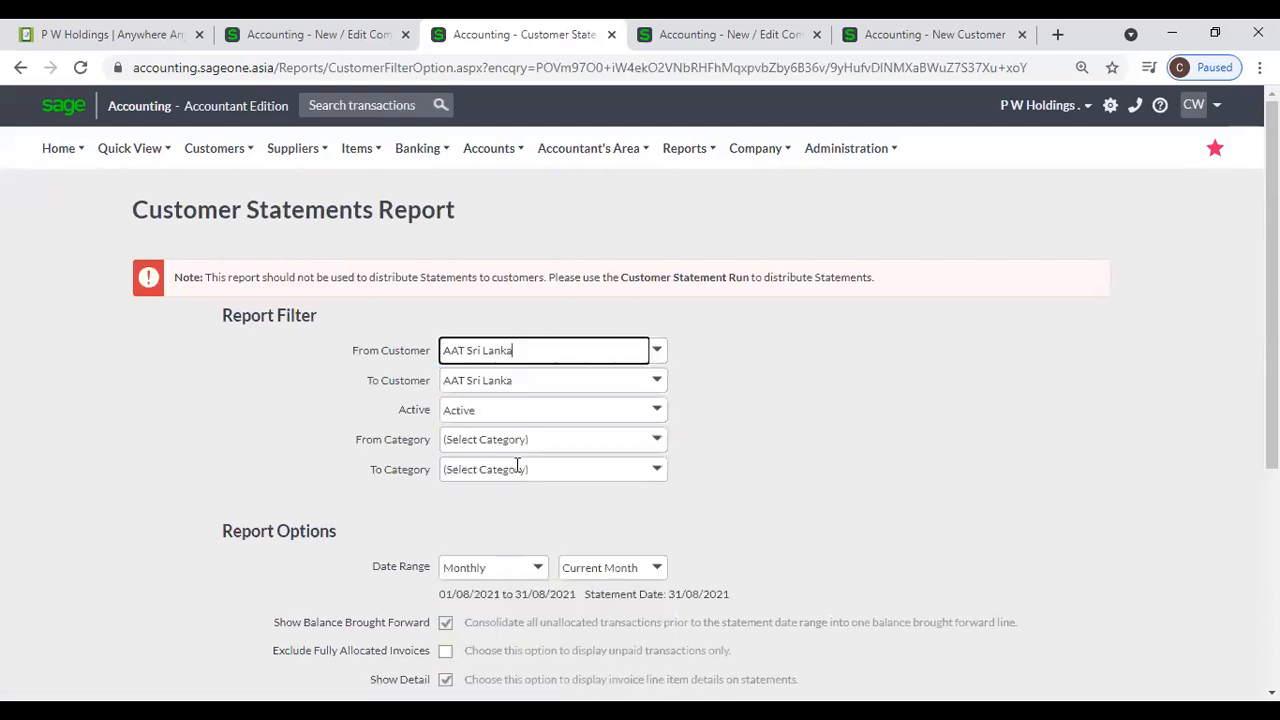
scroll(461, 624, "down", 4)
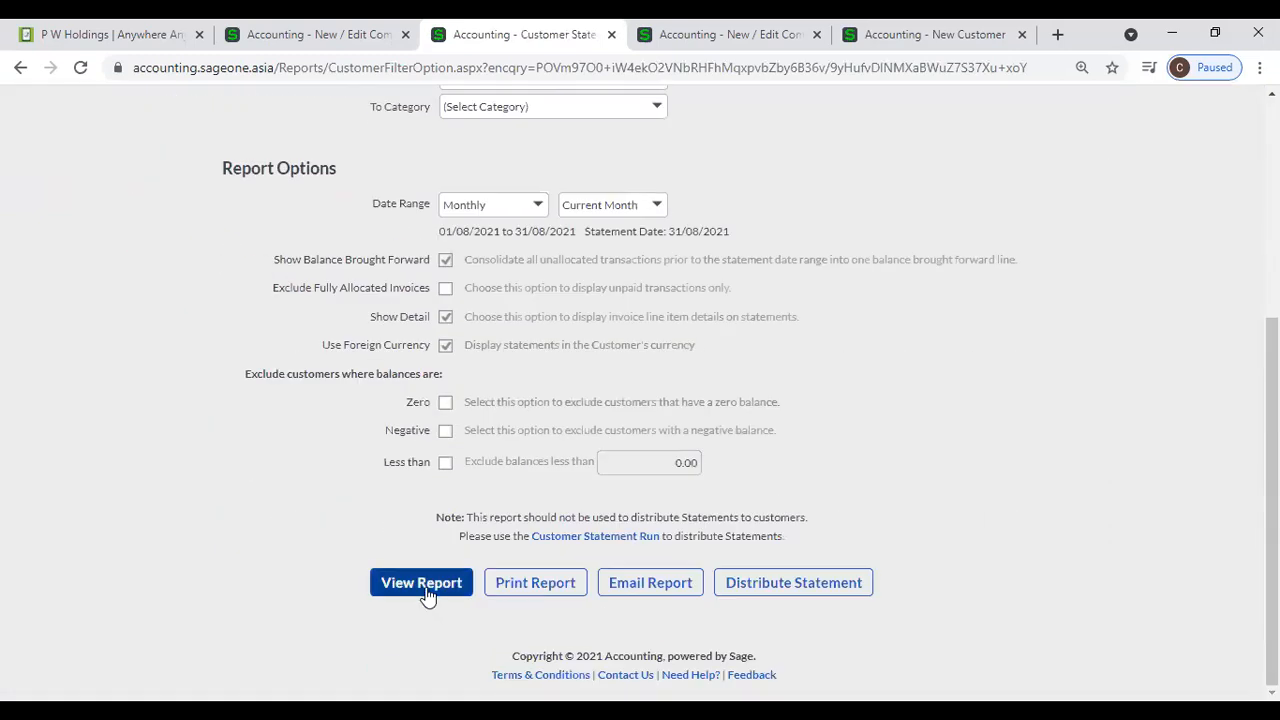
left_click(424, 588)
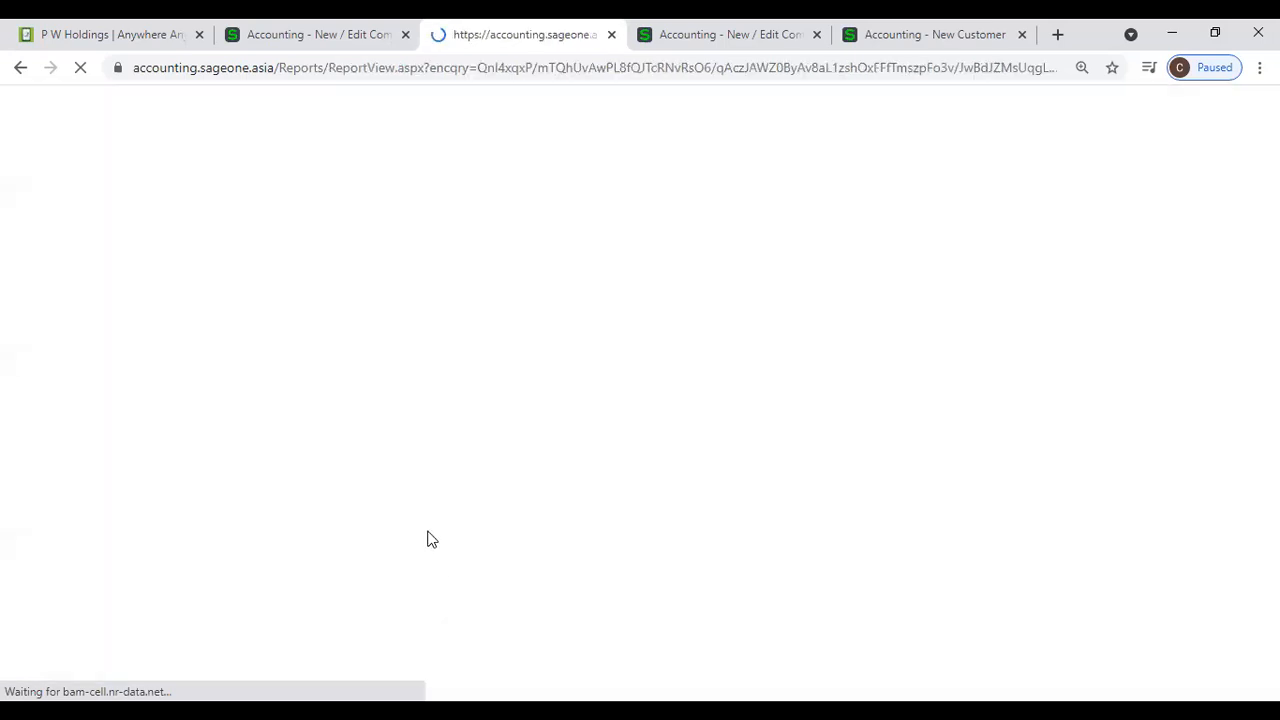
- Examine the brought-forward balance, ageing summary and printed message on the AAT Sri Lanka statement
scroll(427, 539, "down", 6)
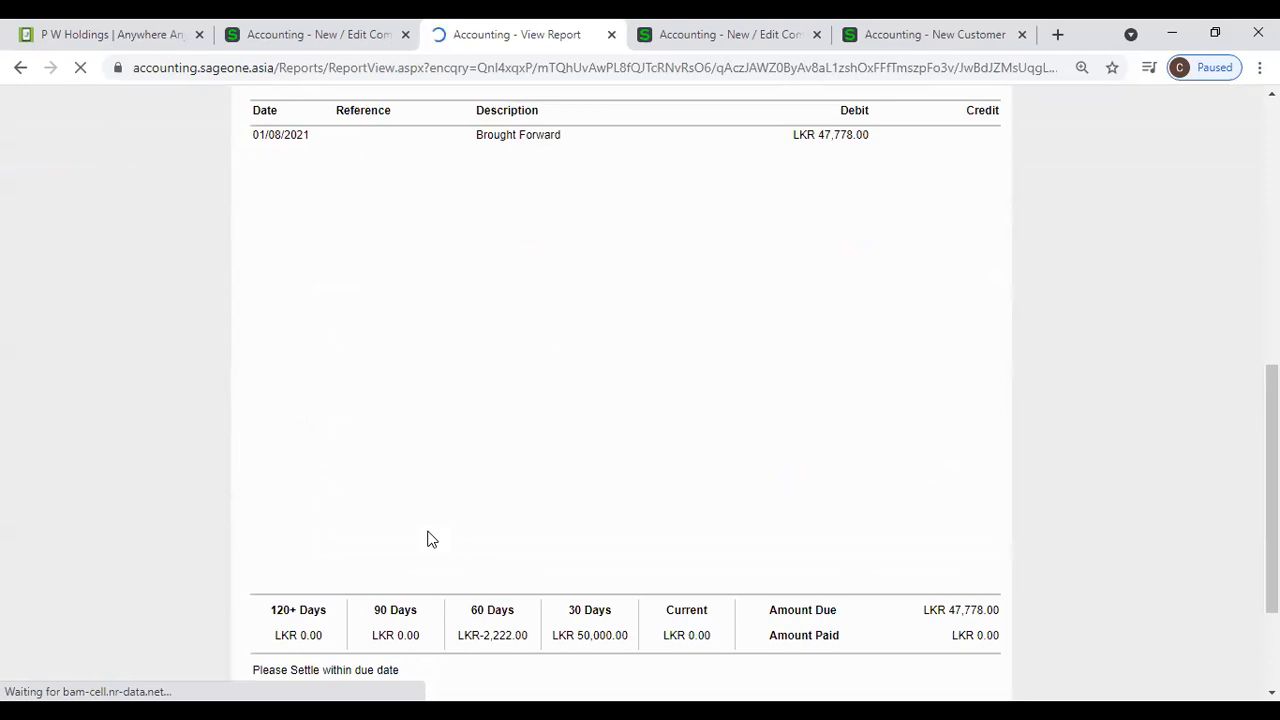
scroll(427, 539, "down", 1)
scroll(557, 477, "up", 5)
scroll(548, 403, "up", 3)
scroll(586, 446, "down", 9)
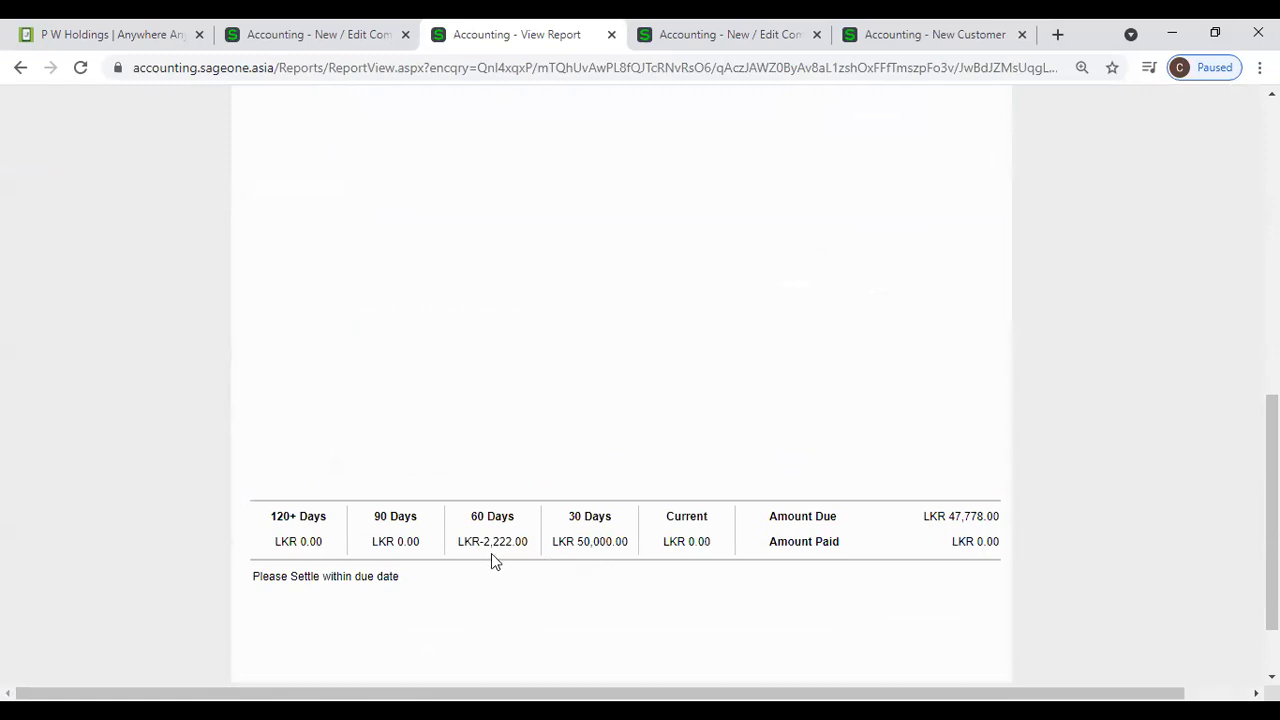
- Compare the message on the AAT Sri Lanka statement with the In 30 Days text in the company's Statement Messages settings
left_click(280, 34)
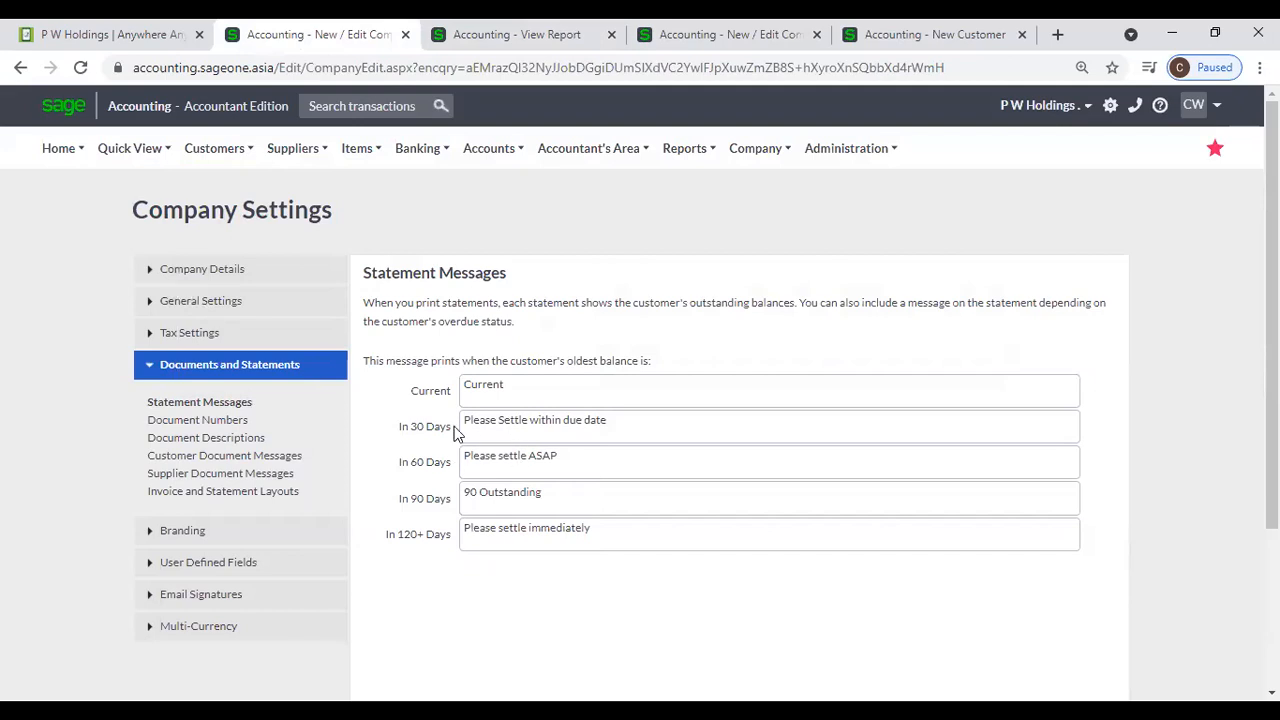
left_click(460, 36)
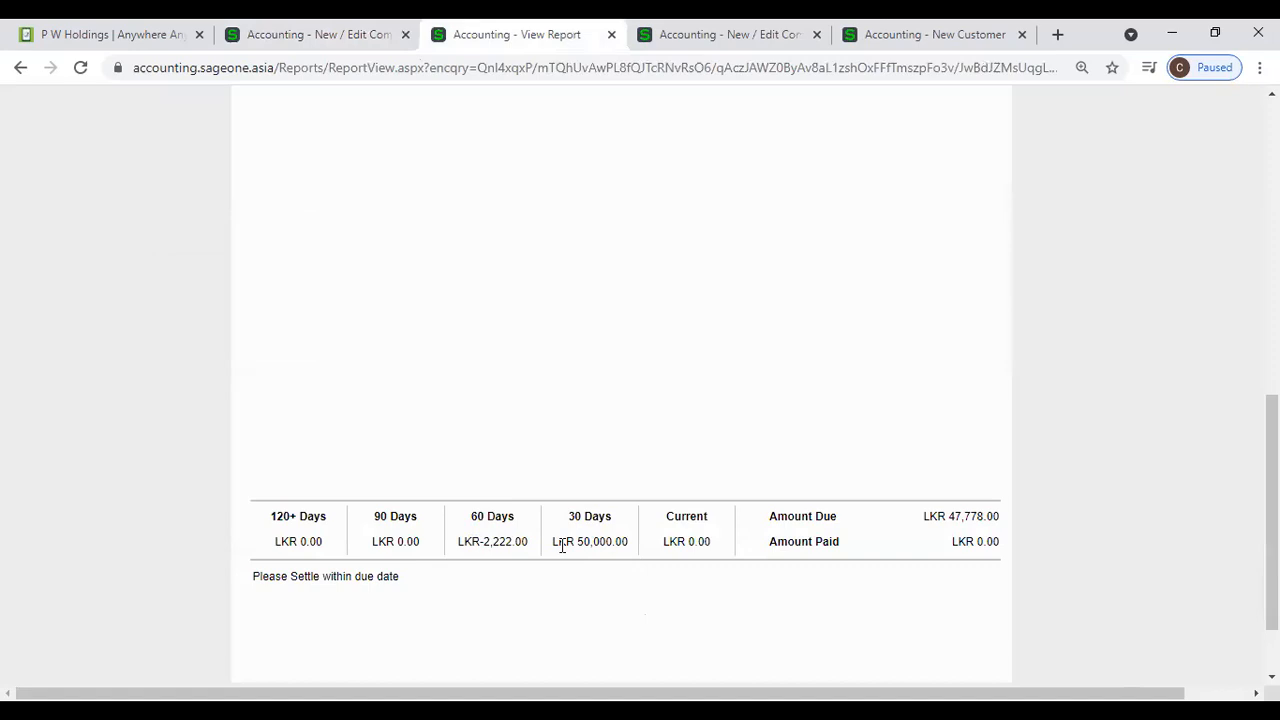
left_click(314, 40)
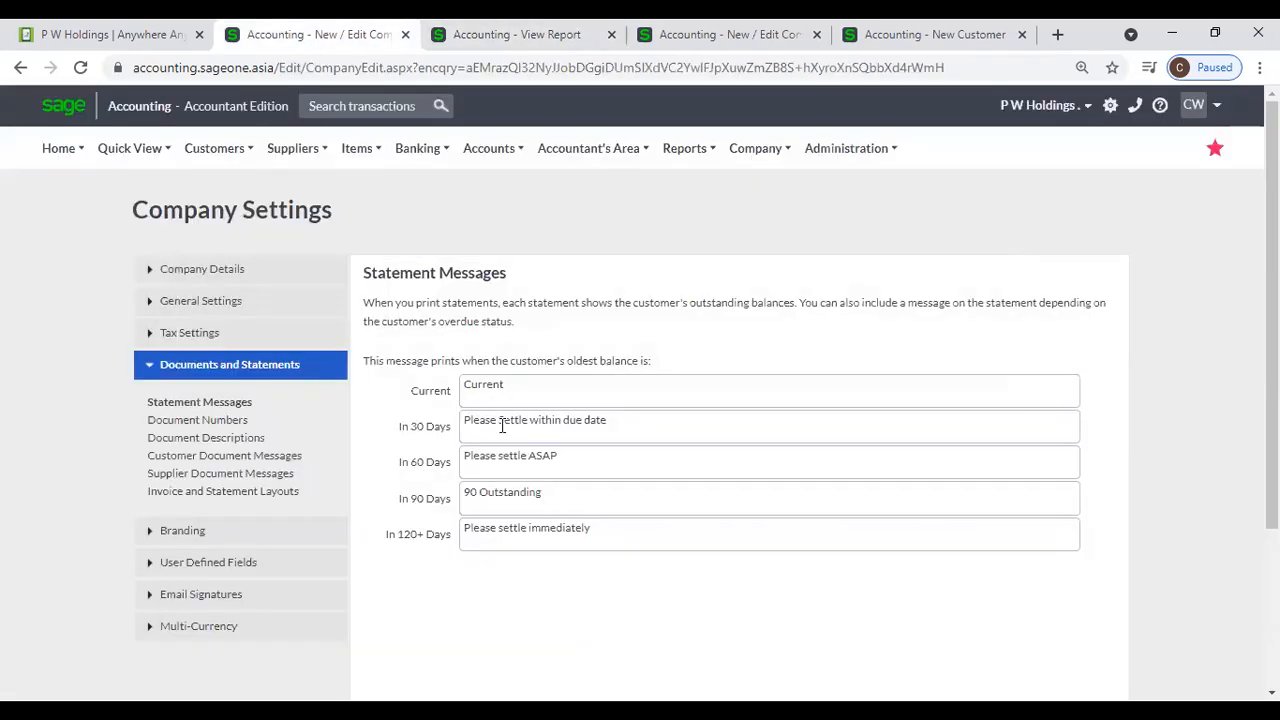
triple_click(629, 423)
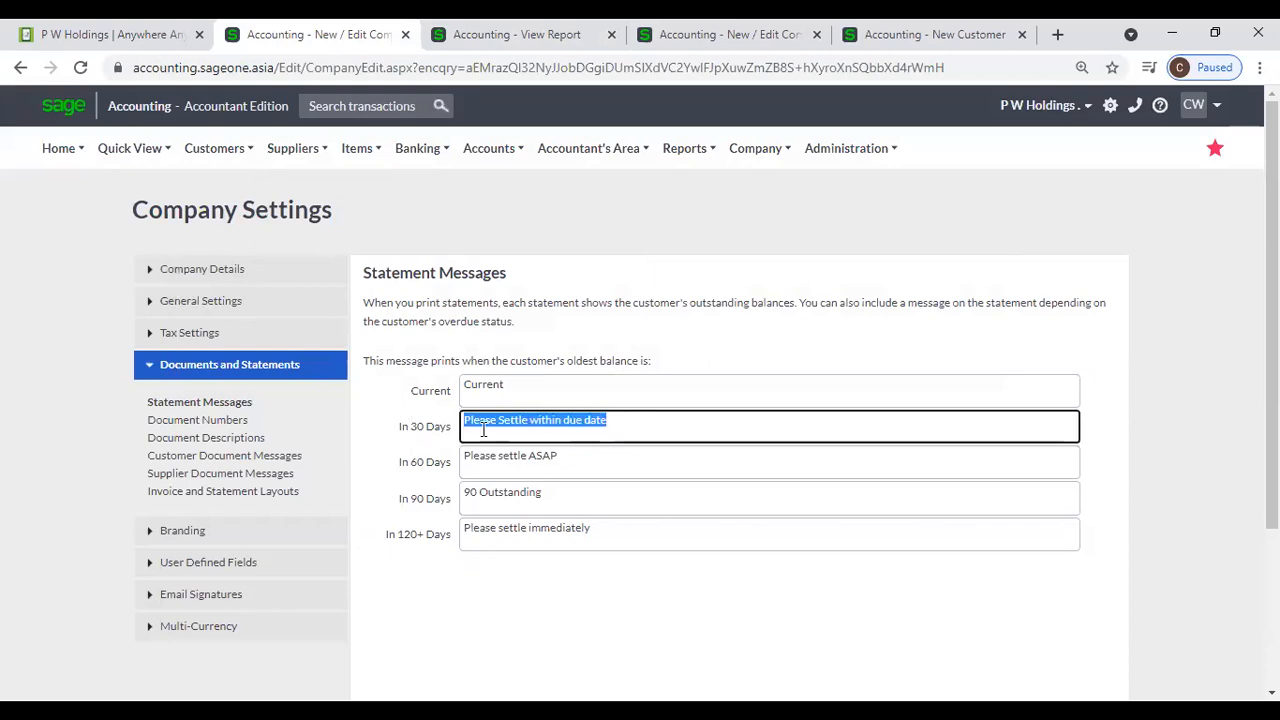
left_click(445, 36)
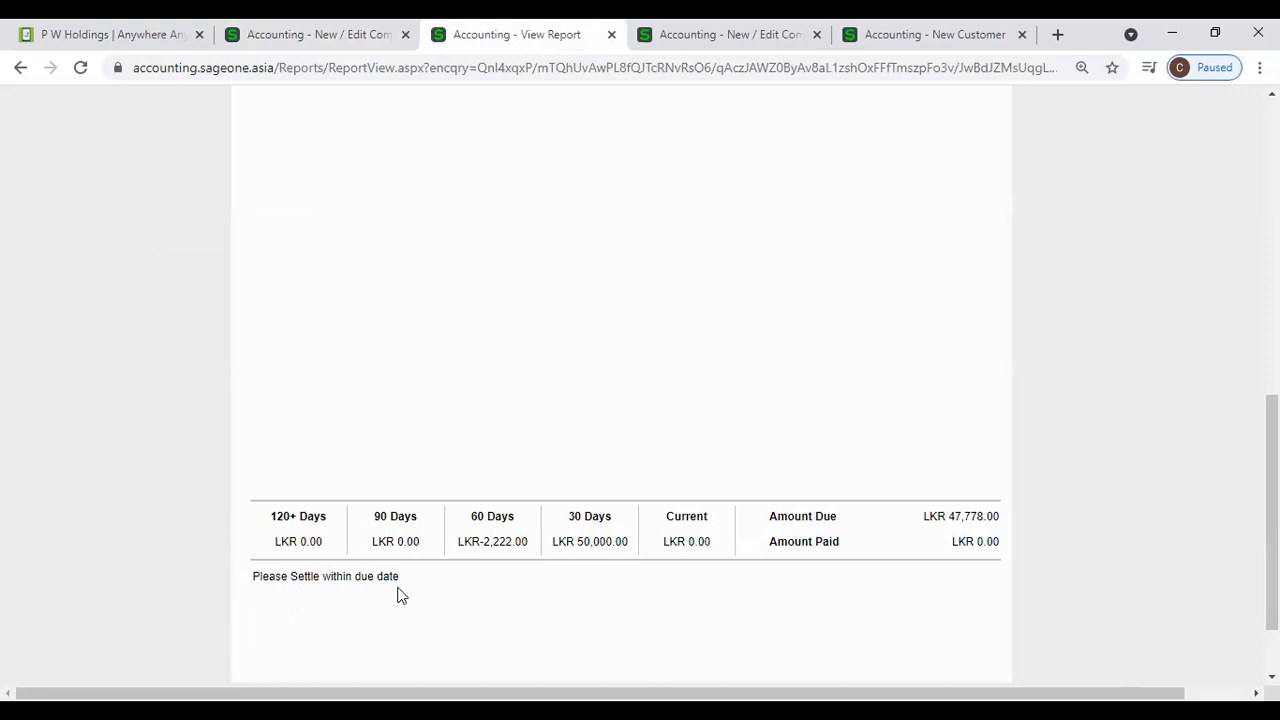
scroll(437, 540, "up", 3)
left_click(357, 36)
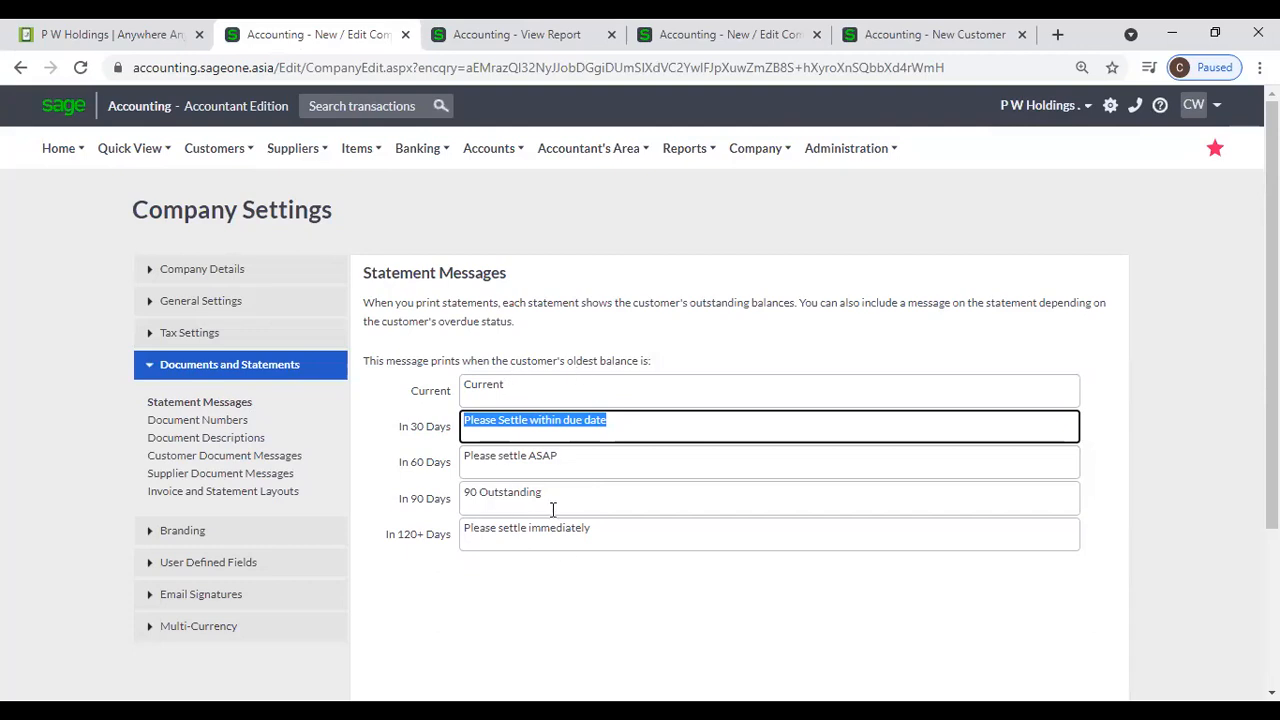
scroll(553, 510, "down", 2)
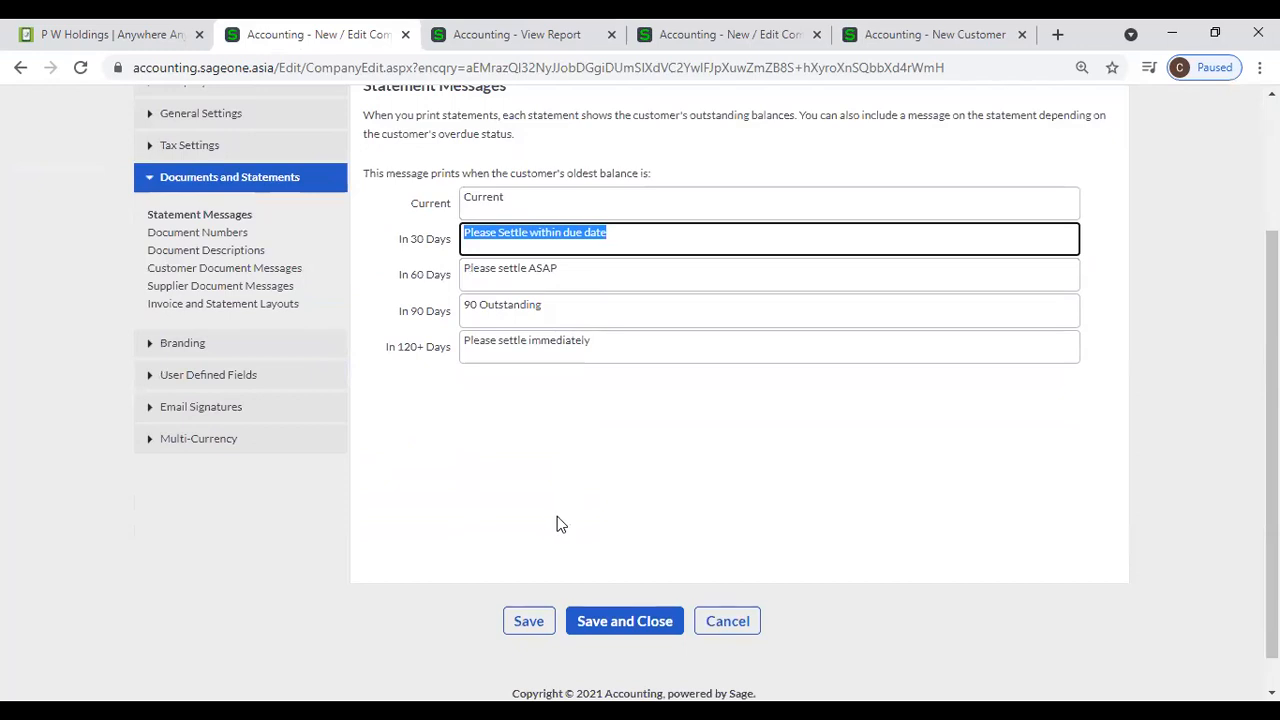
scroll(557, 520, "up", 1)
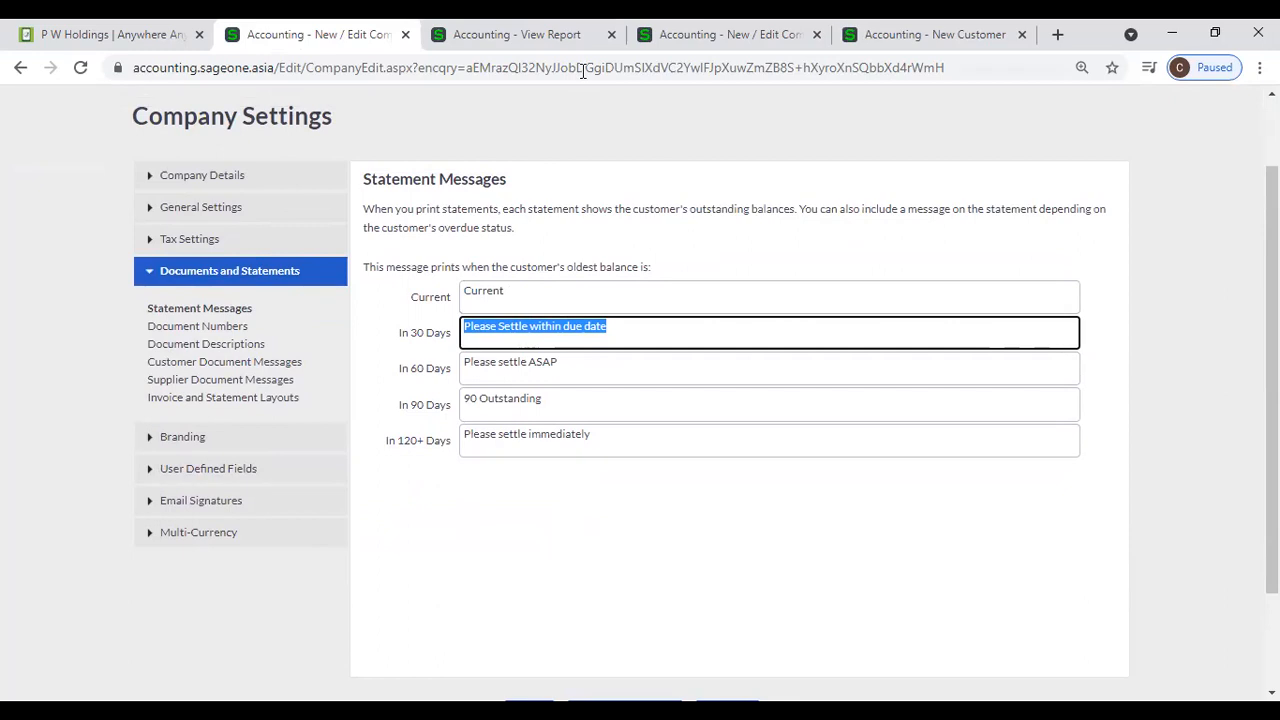
left_click(1, 165)
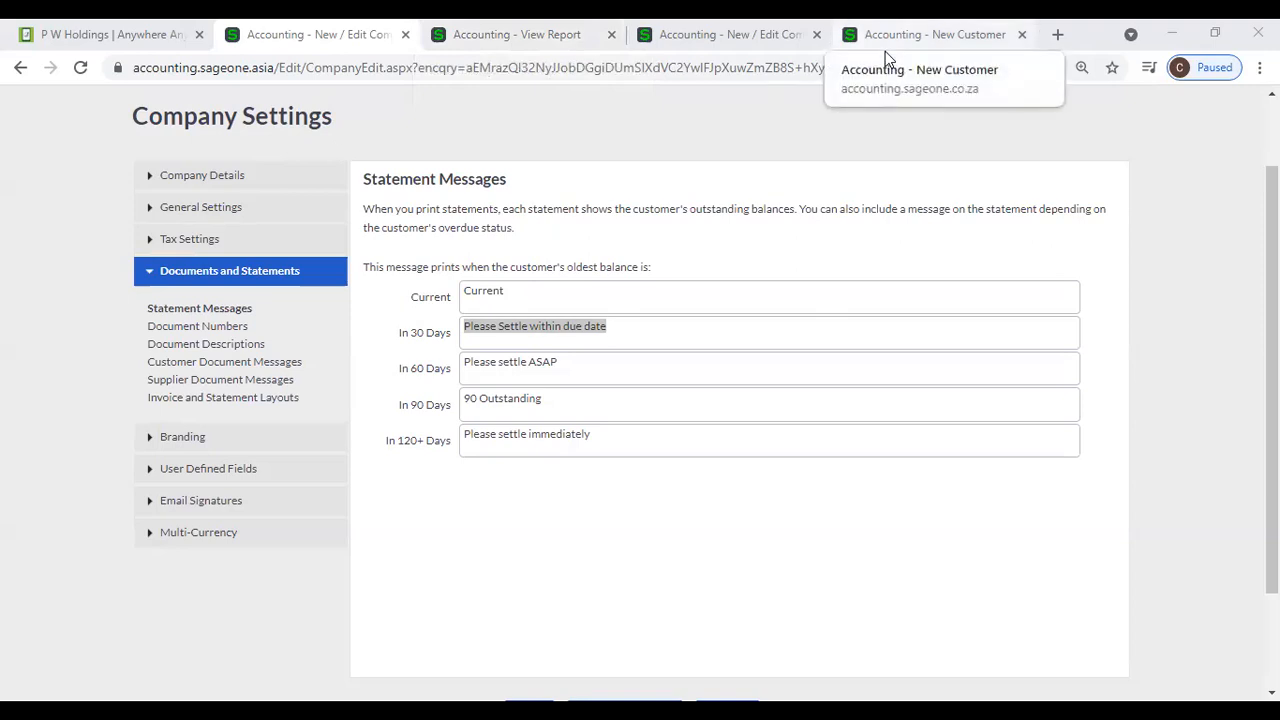
- Switch to the other company's settings, where the statement messages are blank, and show its Document Numbers
left_click(778, 48)
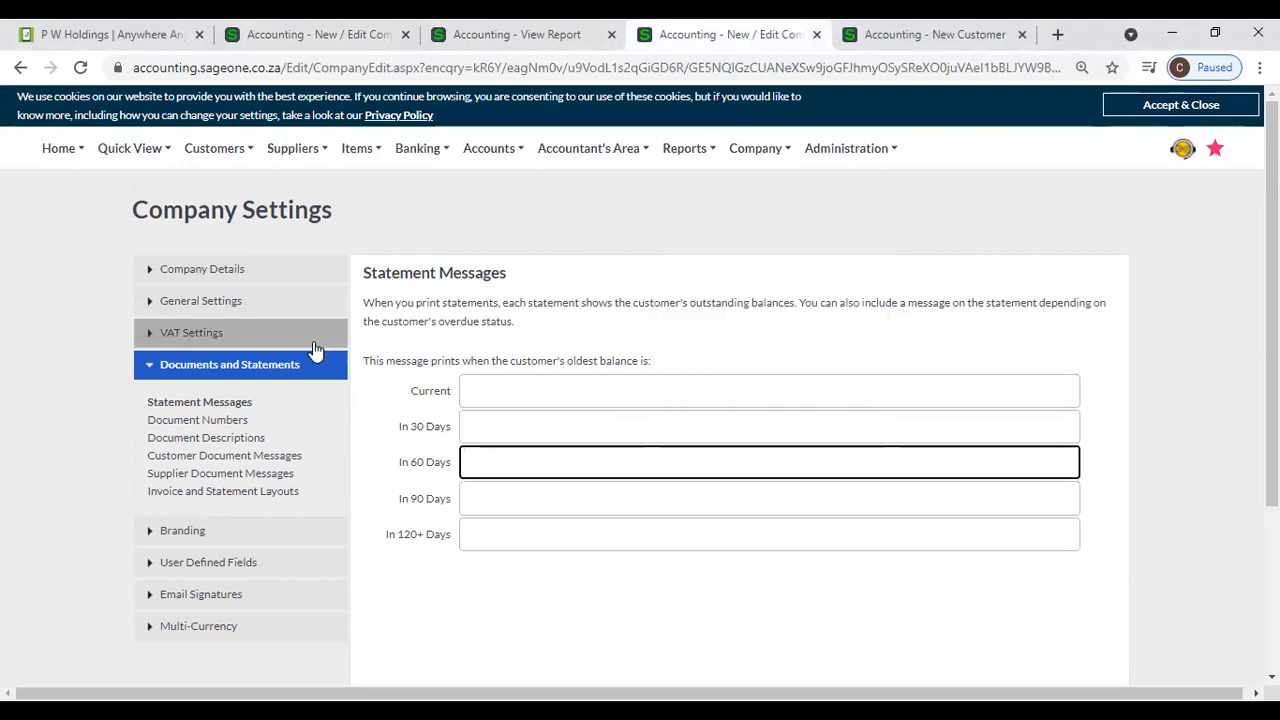
left_click(248, 422)
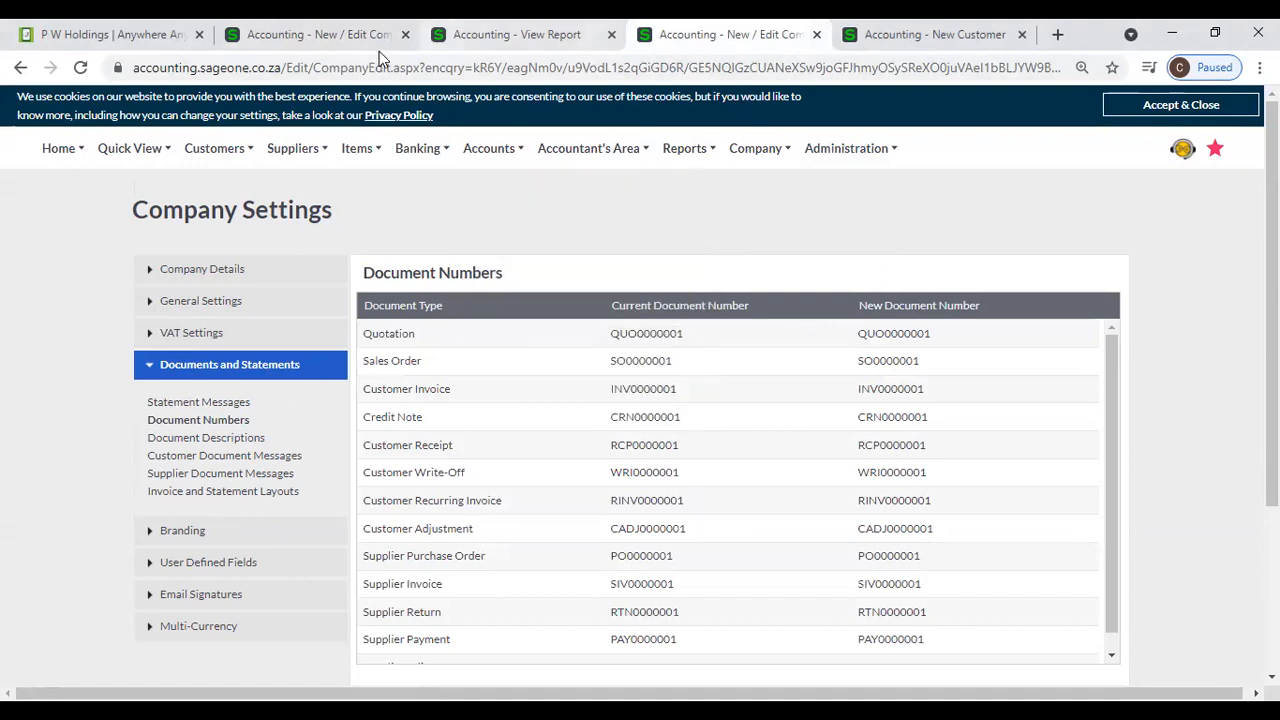
left_click(442, 40)
left_click(341, 45)
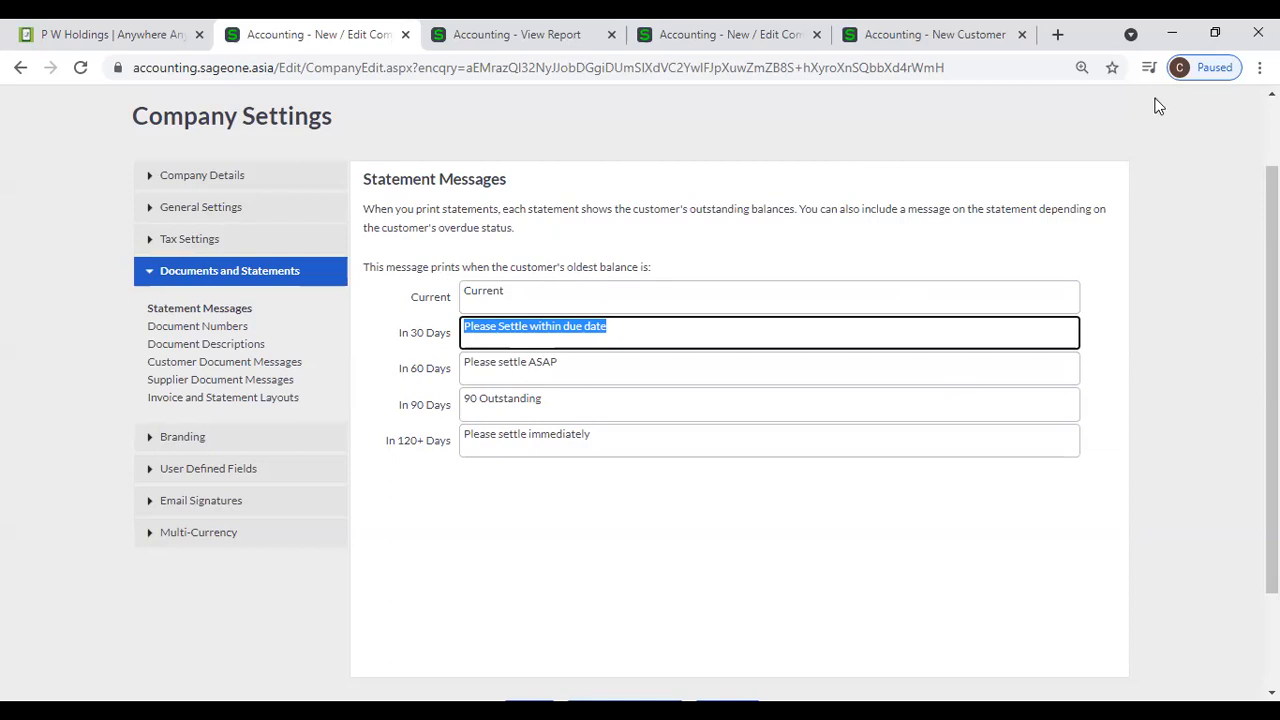
left_click(930, 34)
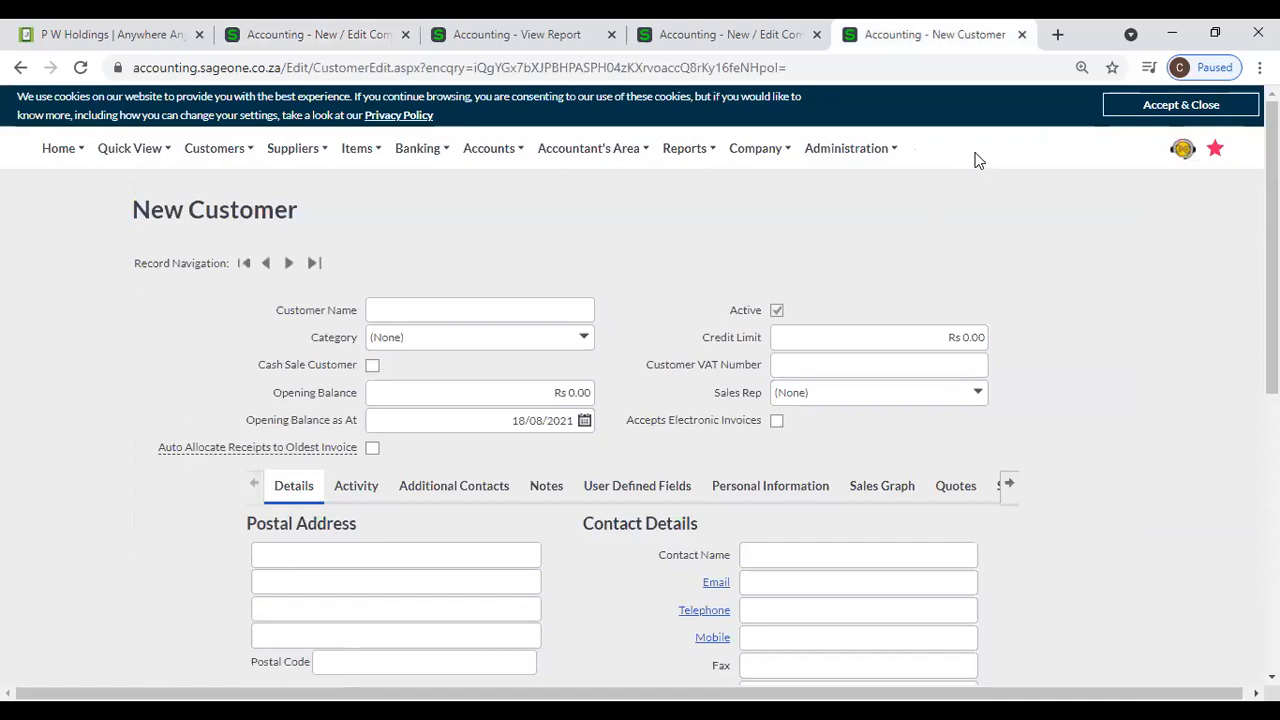
key("ctrl+shift+Tab")
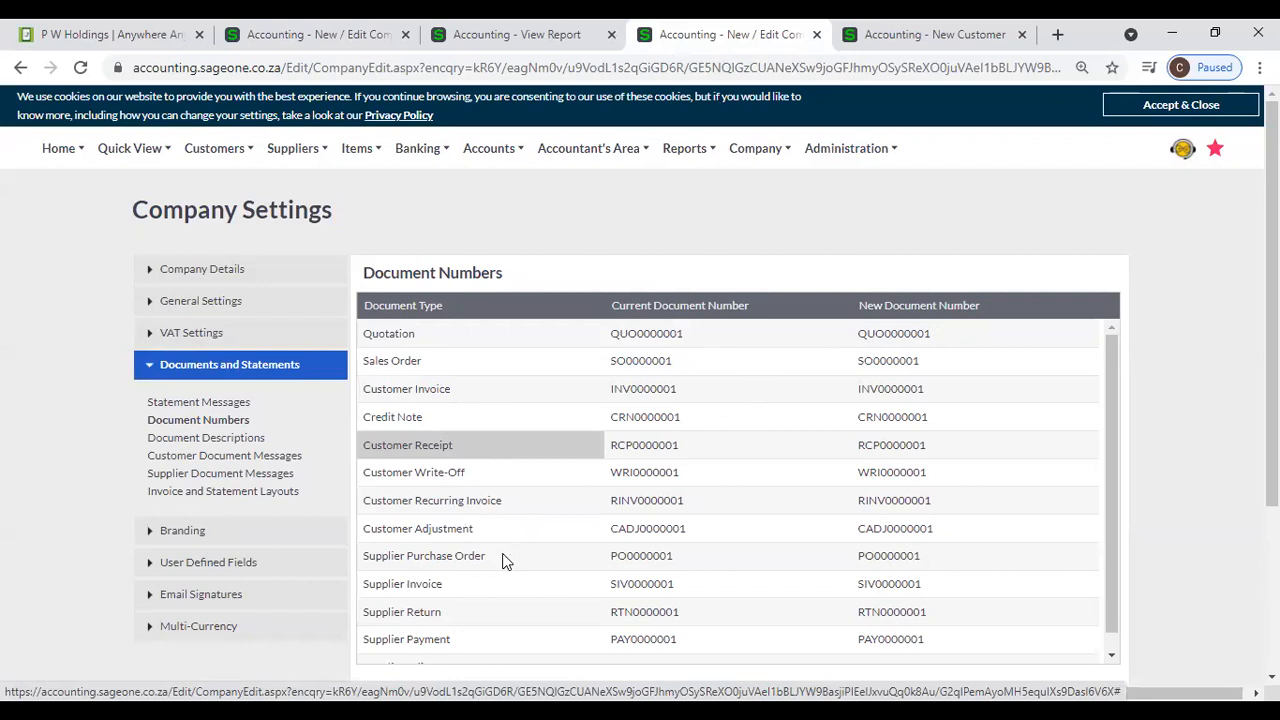
- Review the full list of document types and numbers, and check that the Quotation's new document number can be edited
scroll(474, 582, "down", 1)
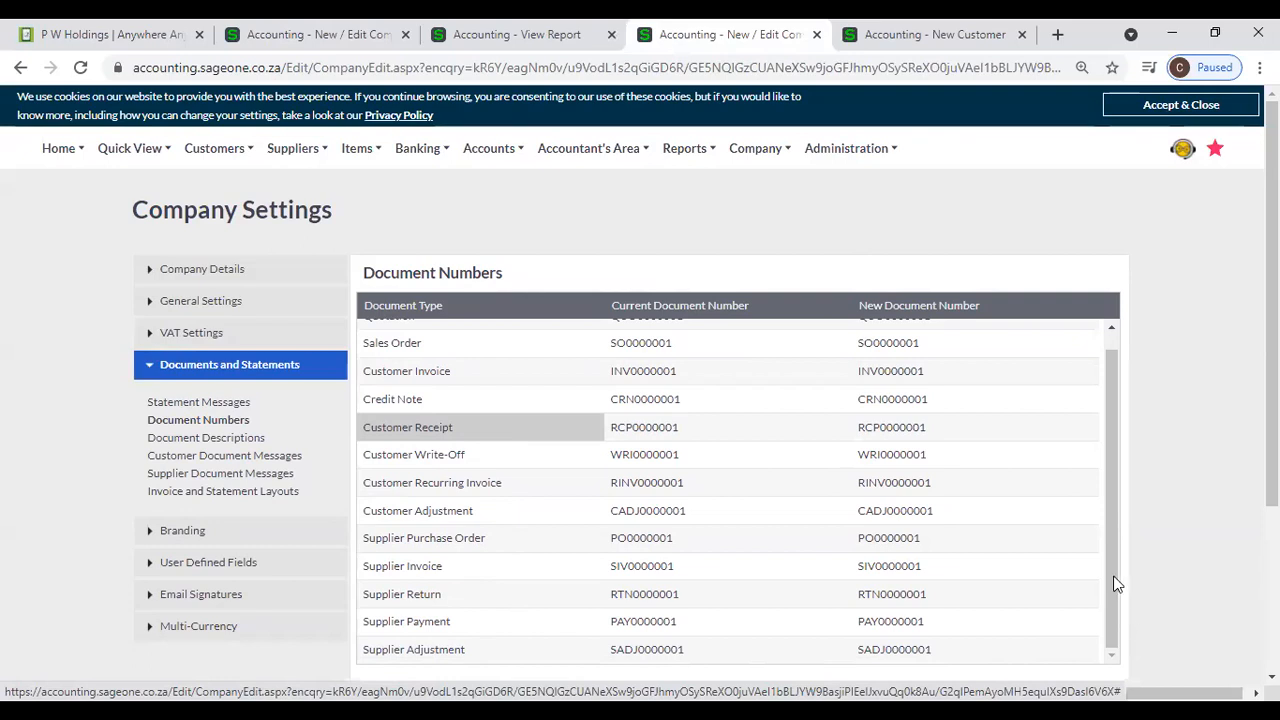
scroll(997, 537, "up", 1)
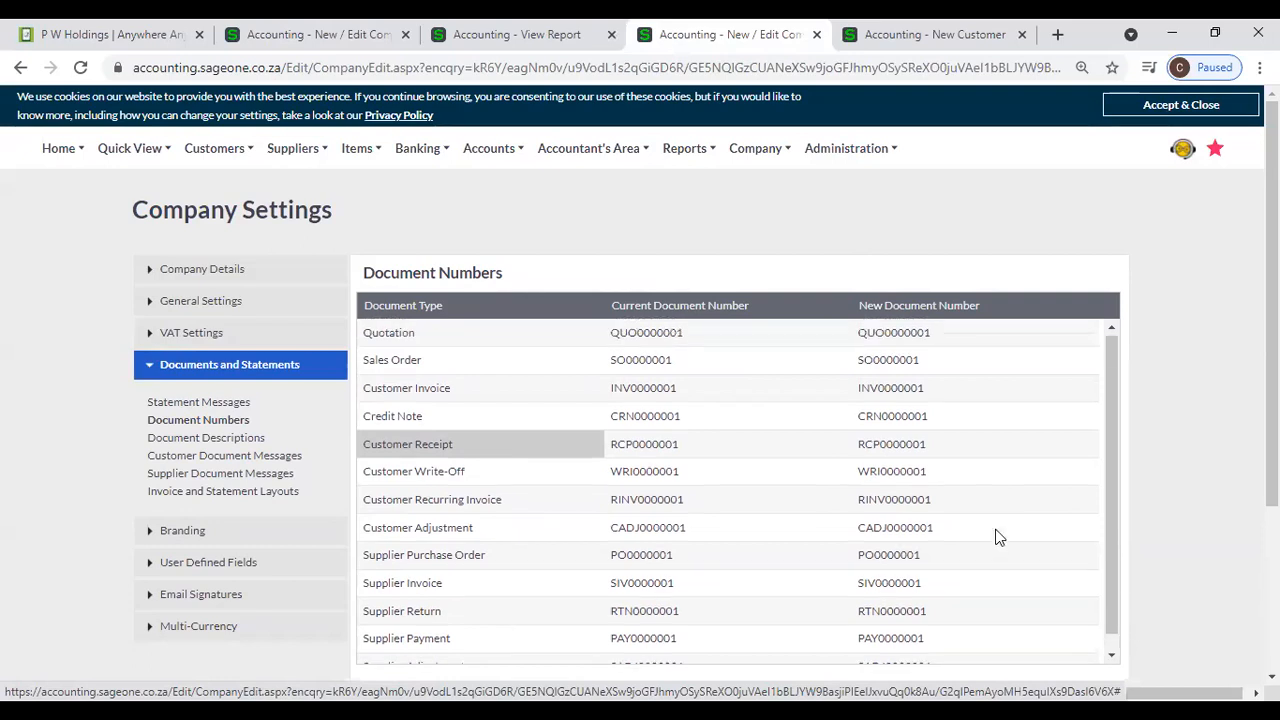
left_click(939, 335)
left_click(939, 335)
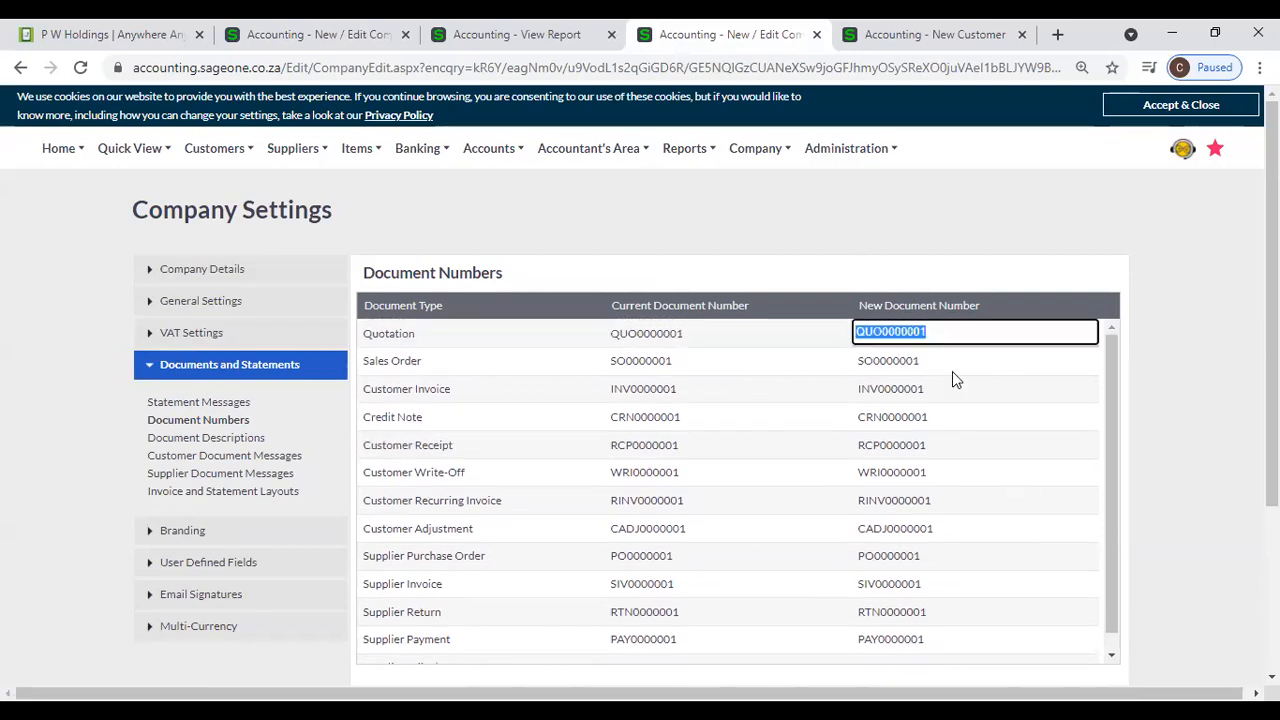
left_click(1171, 403)
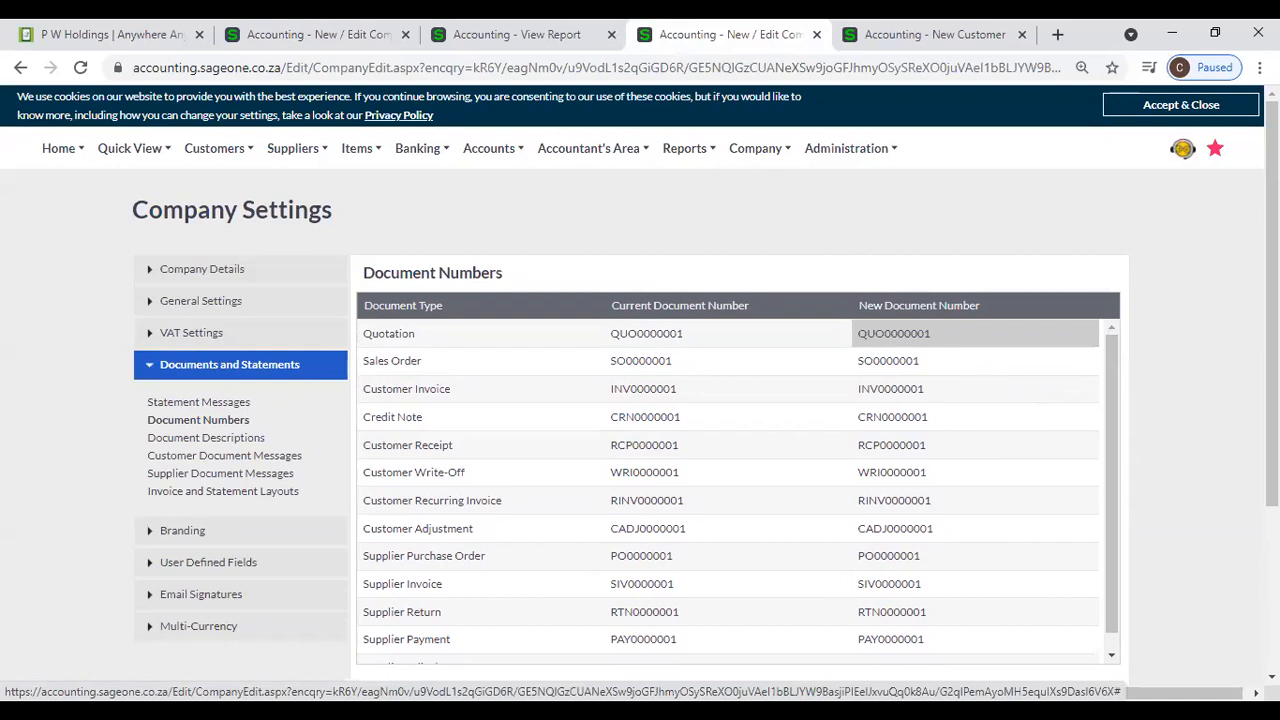
- Shorten the Customer Invoice's new document number to INV00001
left_click(962, 390)
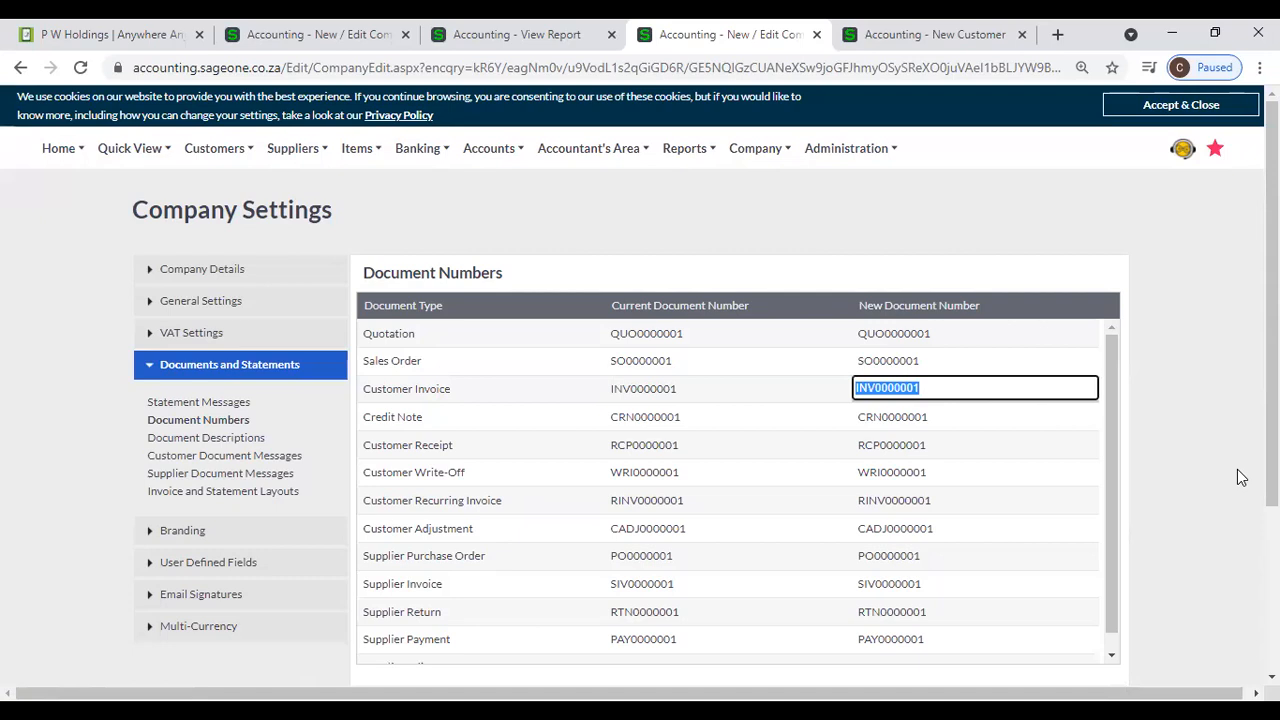
key("Home")
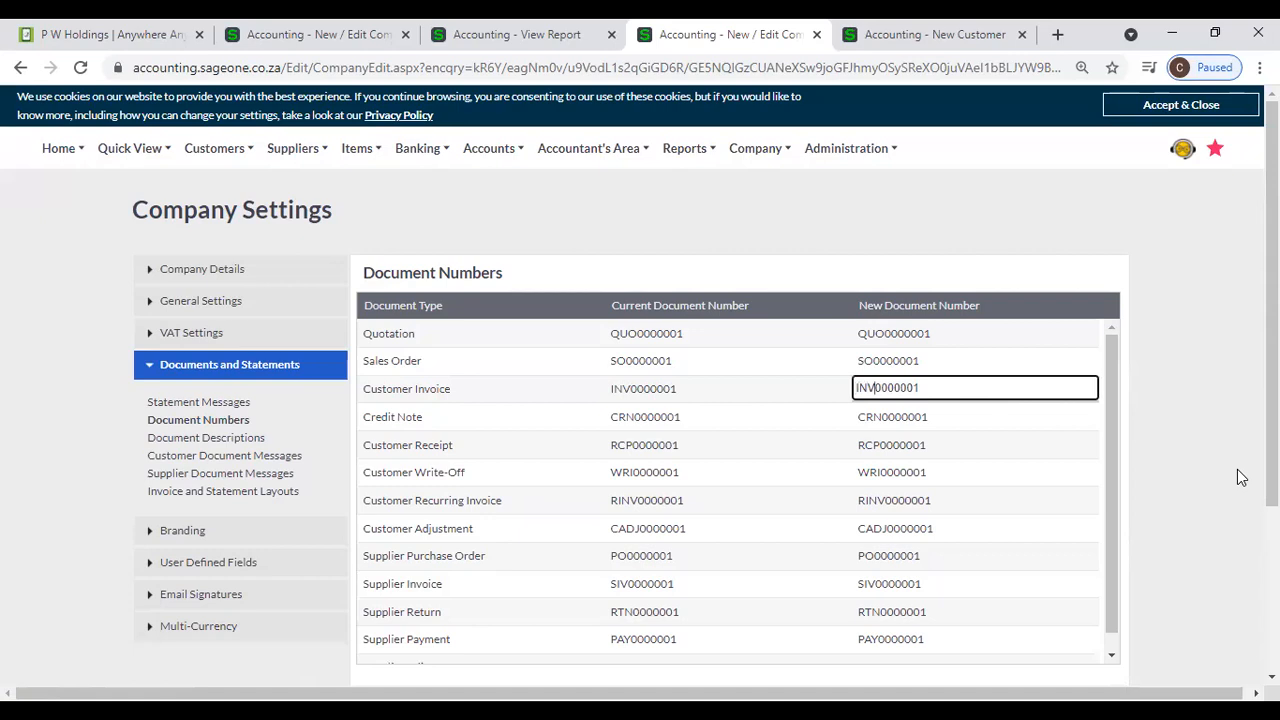
key("Right")
key("Right")
key("Right")
key("Delete")
key("Delete")
key("Delete")
key("Home")
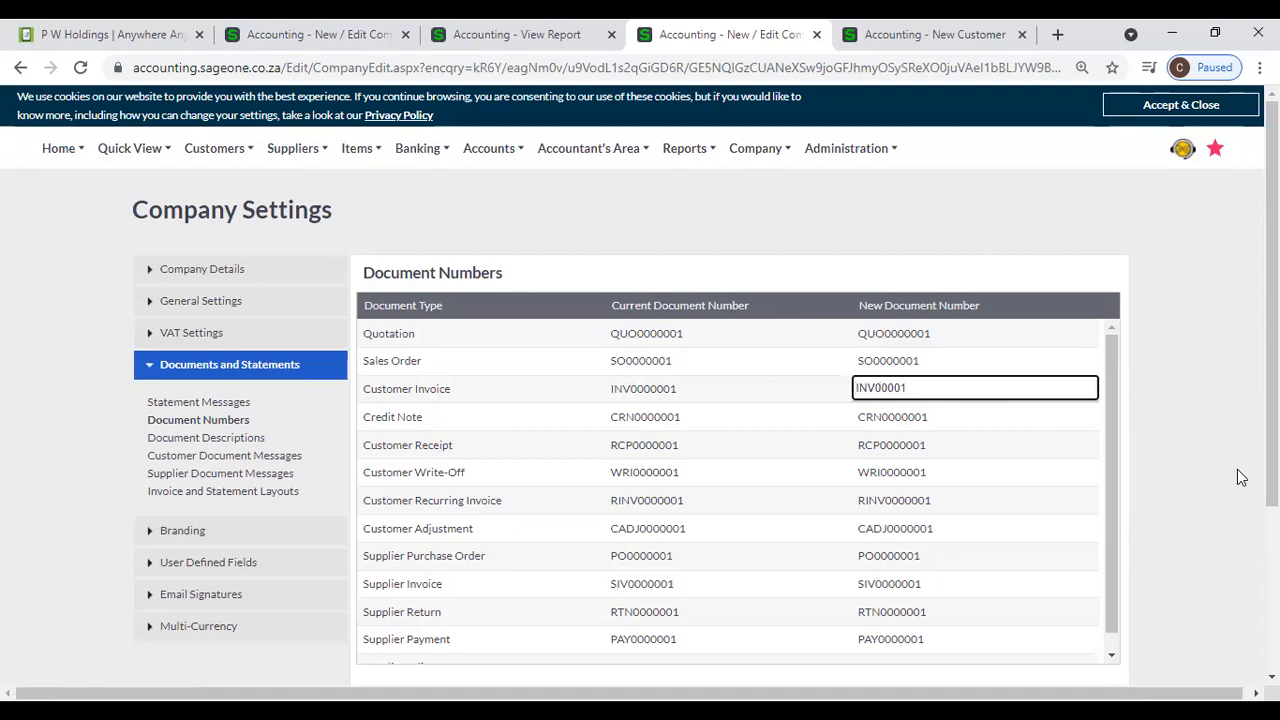
- Add the prefix RUH to the Customer Invoice's new document number, and remove it again to leave INV00001
type("RUH")
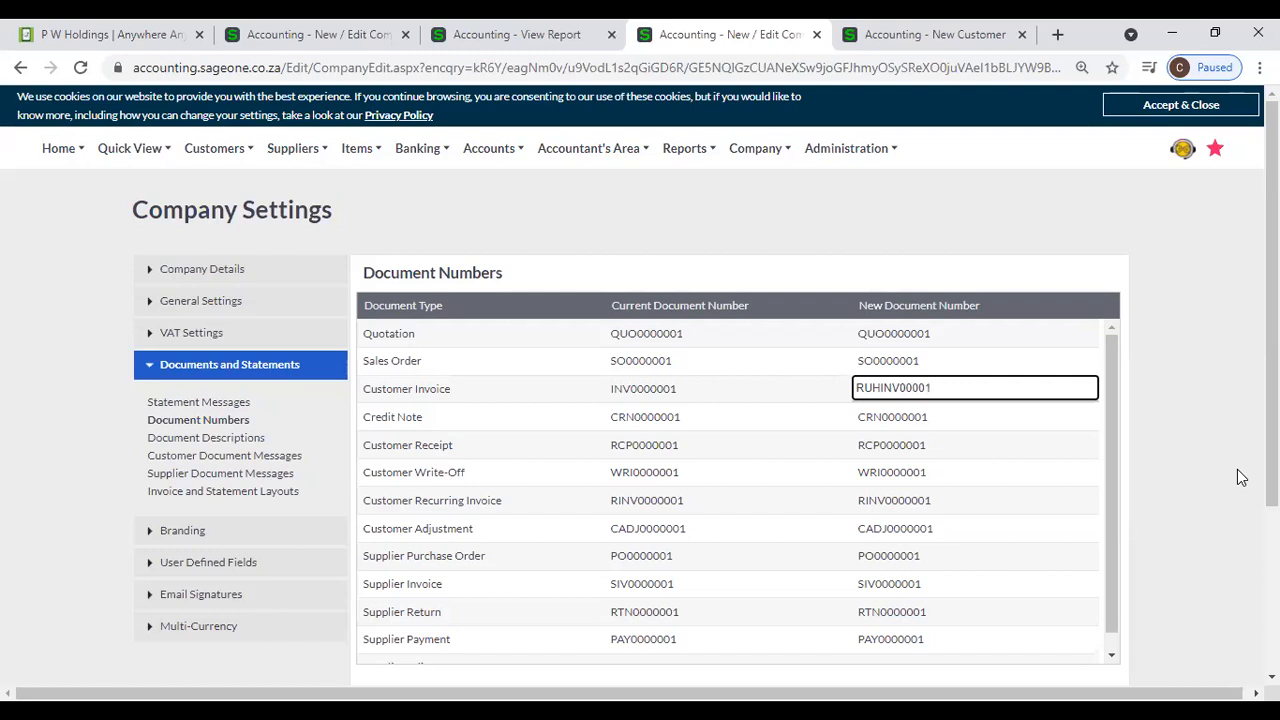
key("Home")
key("Delete")
key("Delete")
key("Delete")
key("Tab")
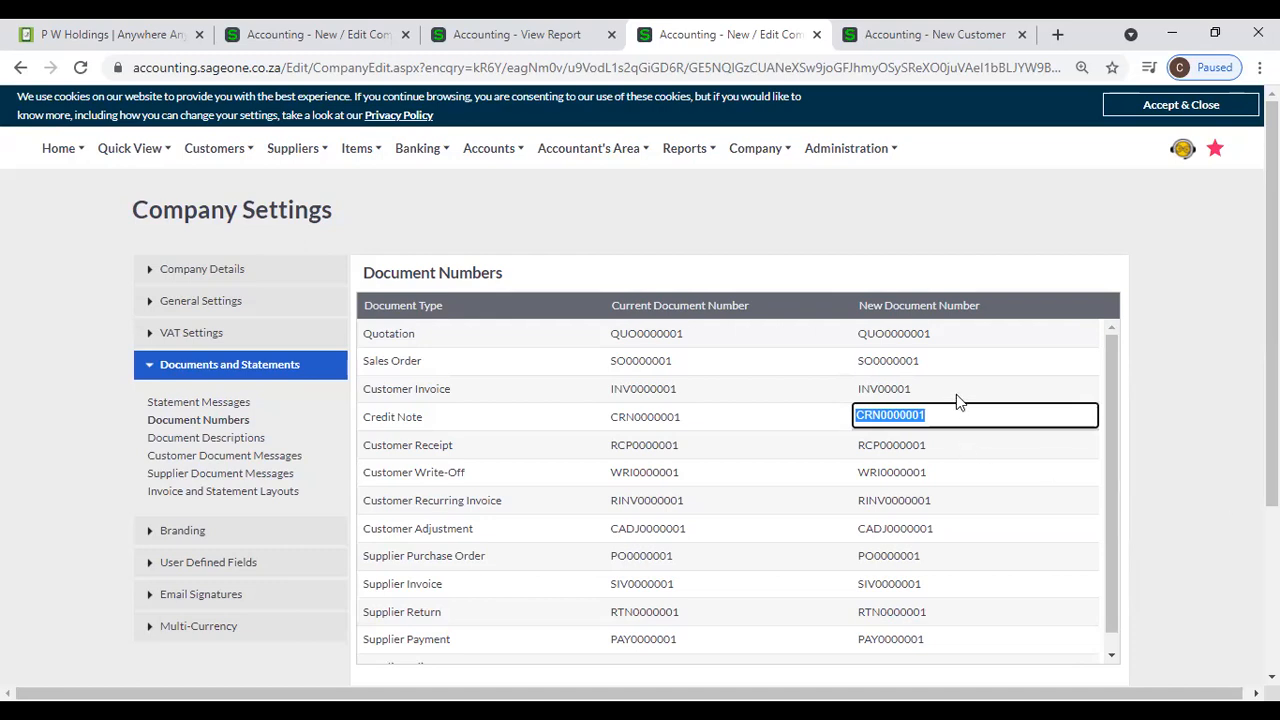
left_click(1218, 392)
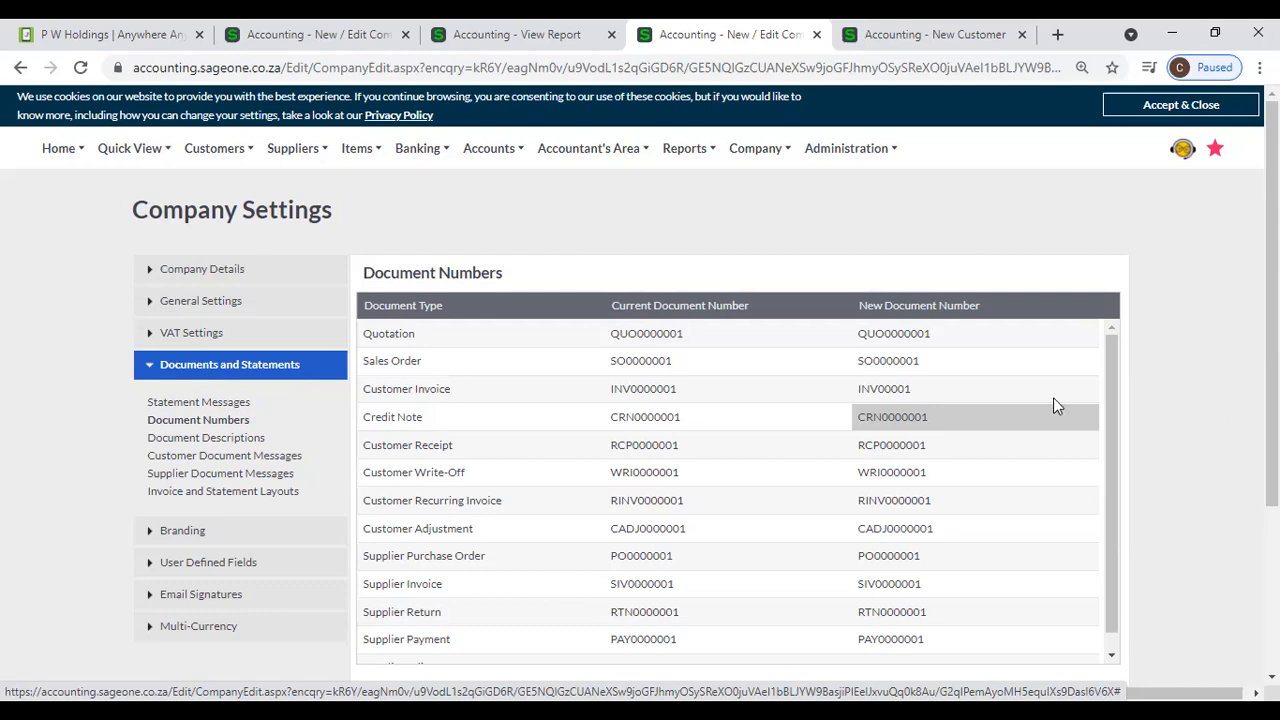
- Set the Customer Invoice's new document number to INV1000
left_click(1020, 397)
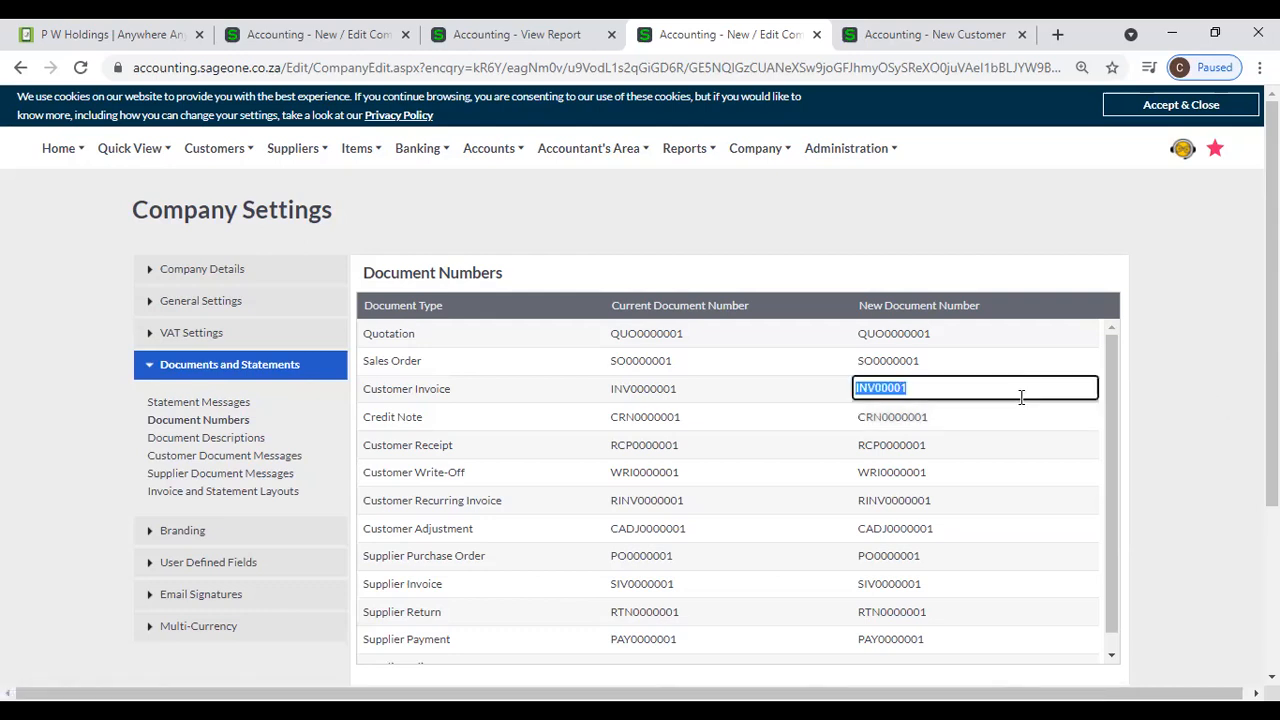
type("999")
key("Home")
type("INV")
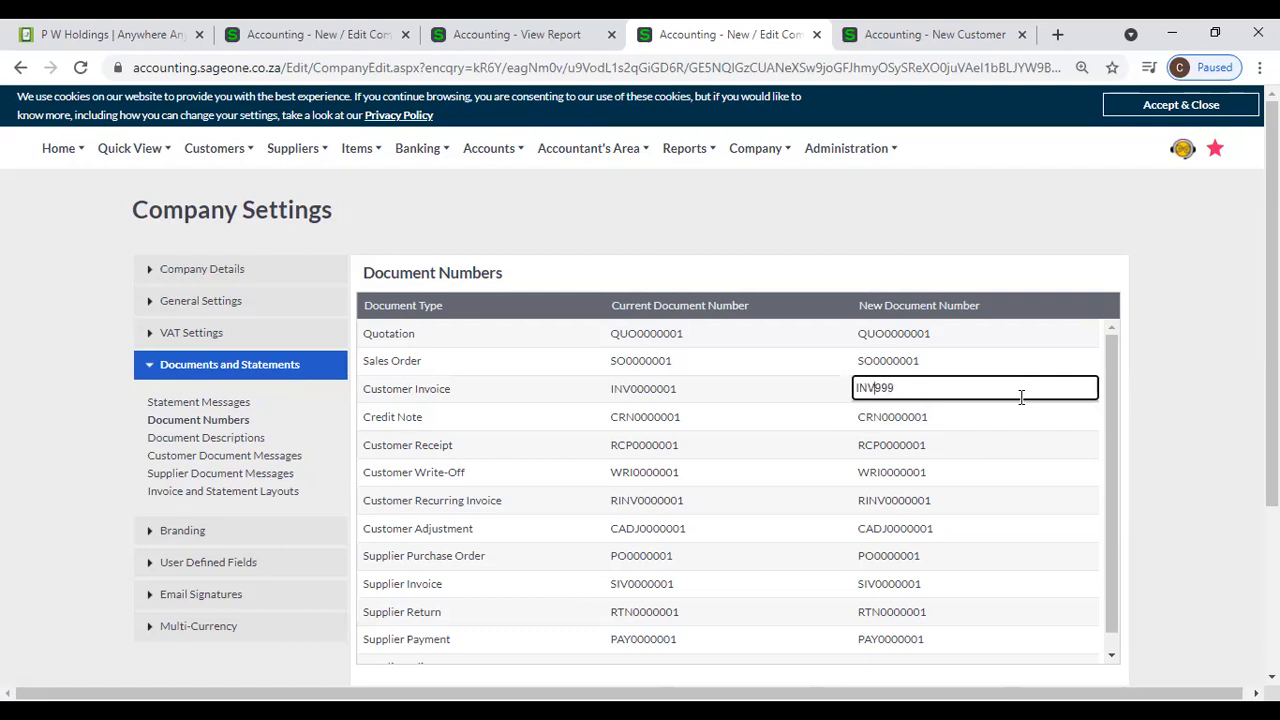
type("0")
key("End")
key("shift+Left")
key("shift+Left")
key("shift+Left")
key("shift+Left")
type("1000")
- Set the Credit Note's new document number to CRN0000011
left_click(998, 423)
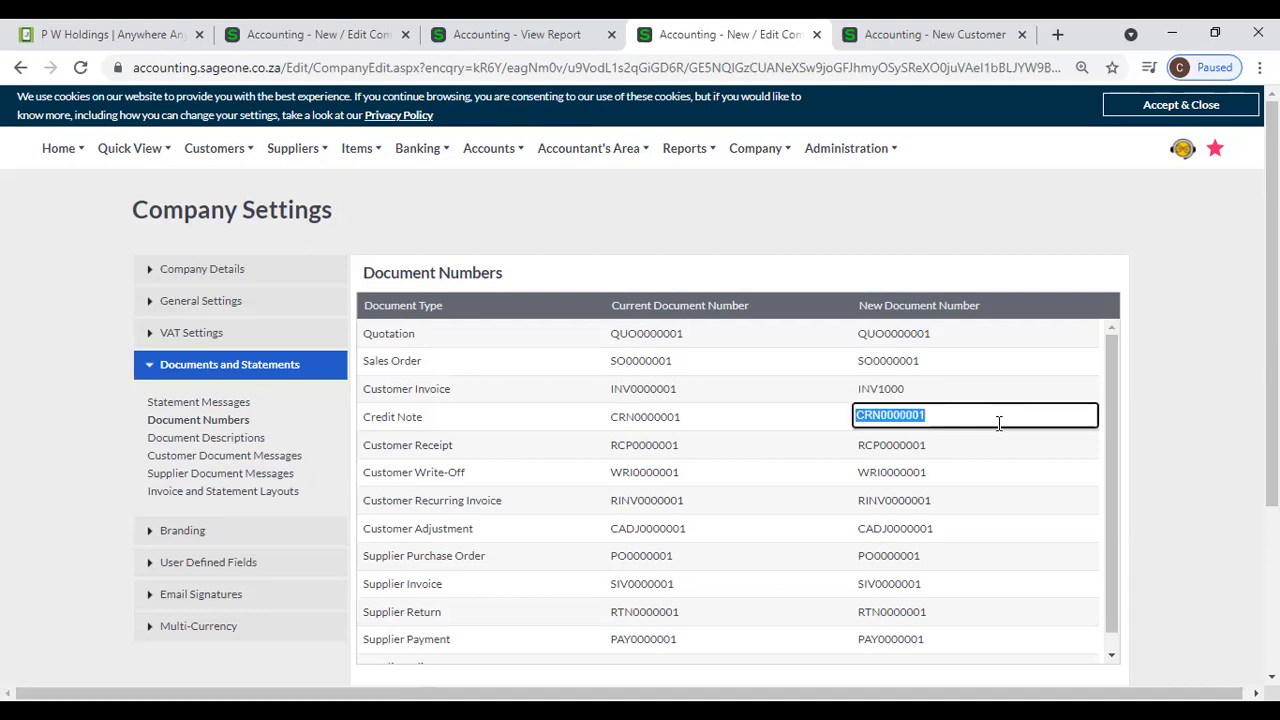
left_click(998, 423)
key("shift+Left")
key("shift+Left")
type("10")
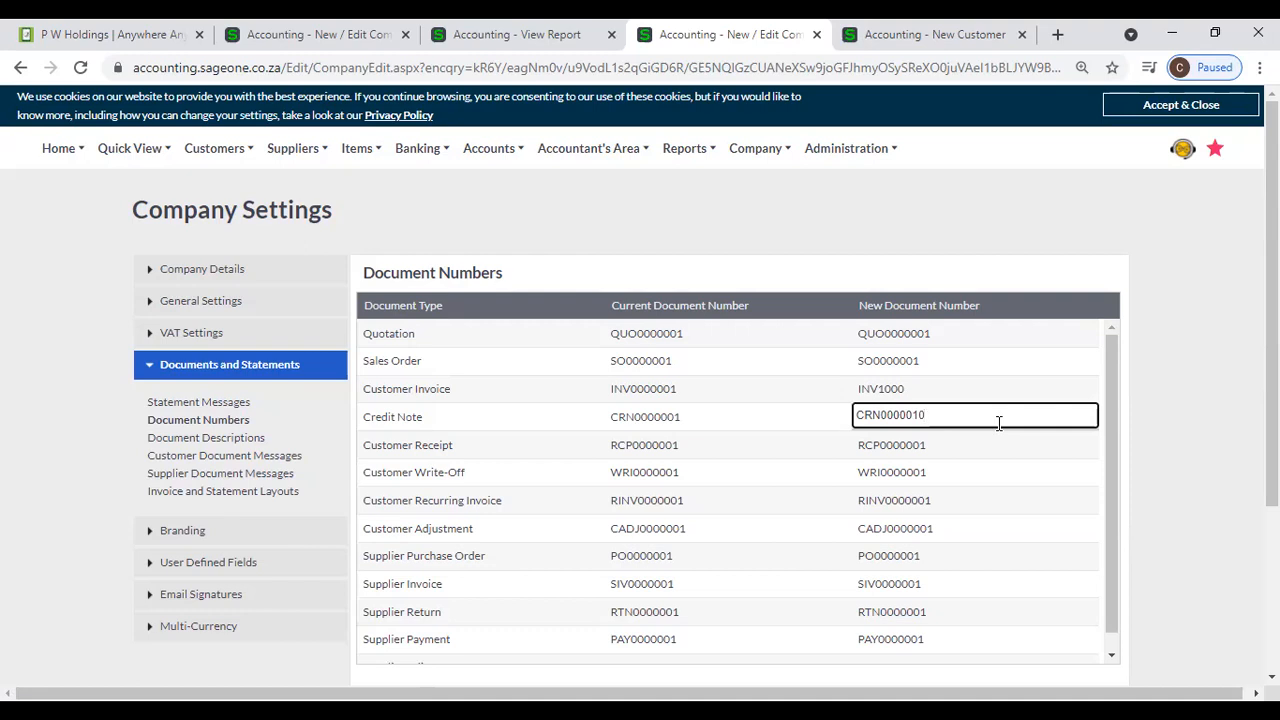
key("shift+Left")
type("1")
left_click(1200, 440)
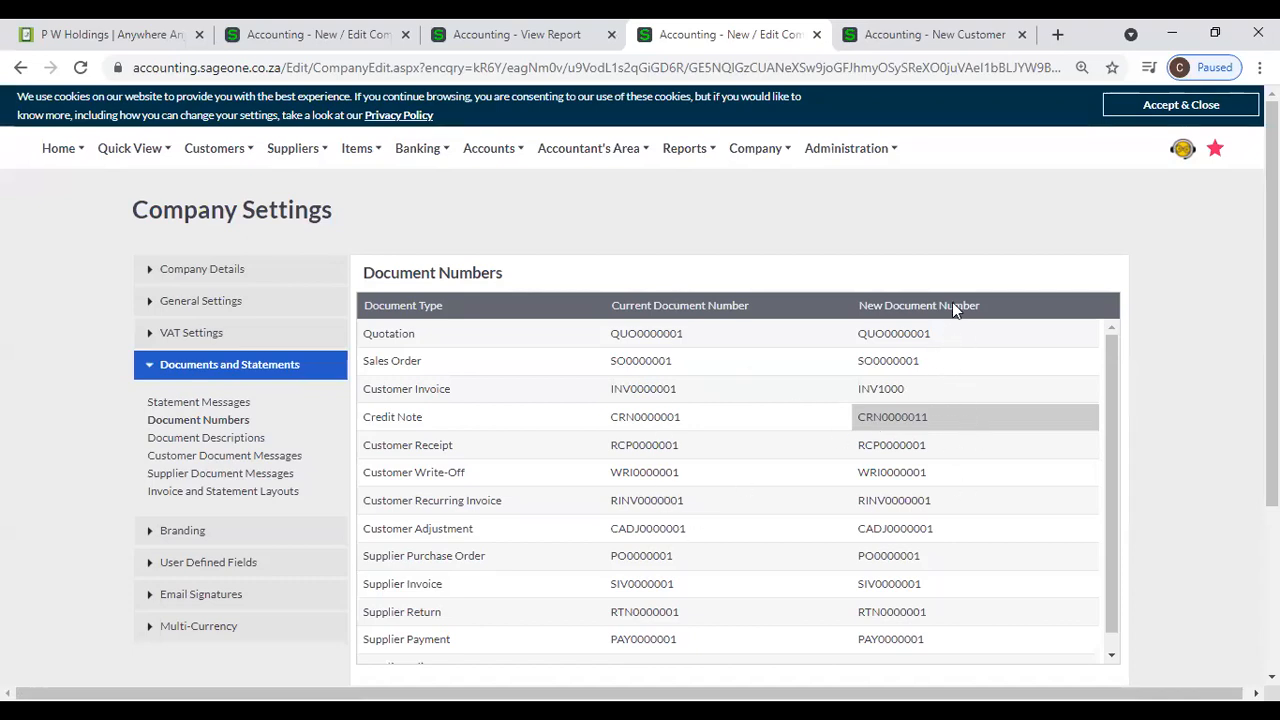
- Review the edited document numbers and the save options, and open the Customer Tax Invoices list without saving
left_click(932, 394)
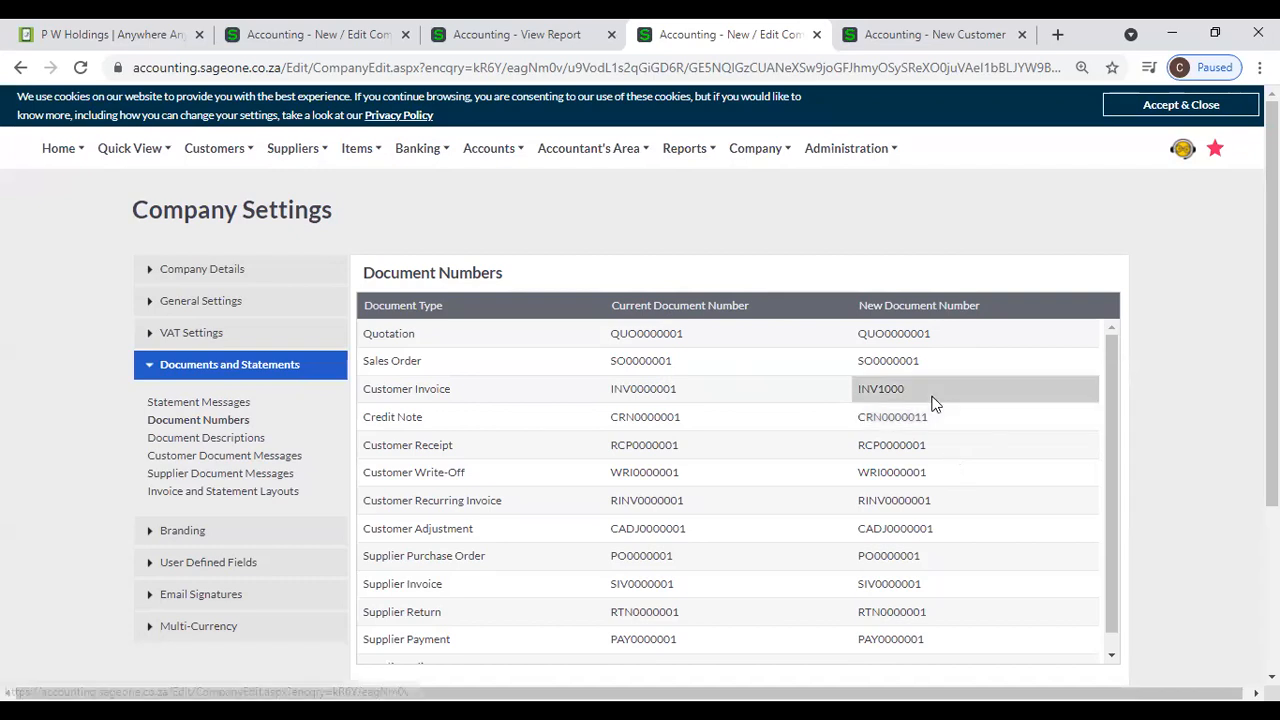
scroll(950, 435, "down", 5)
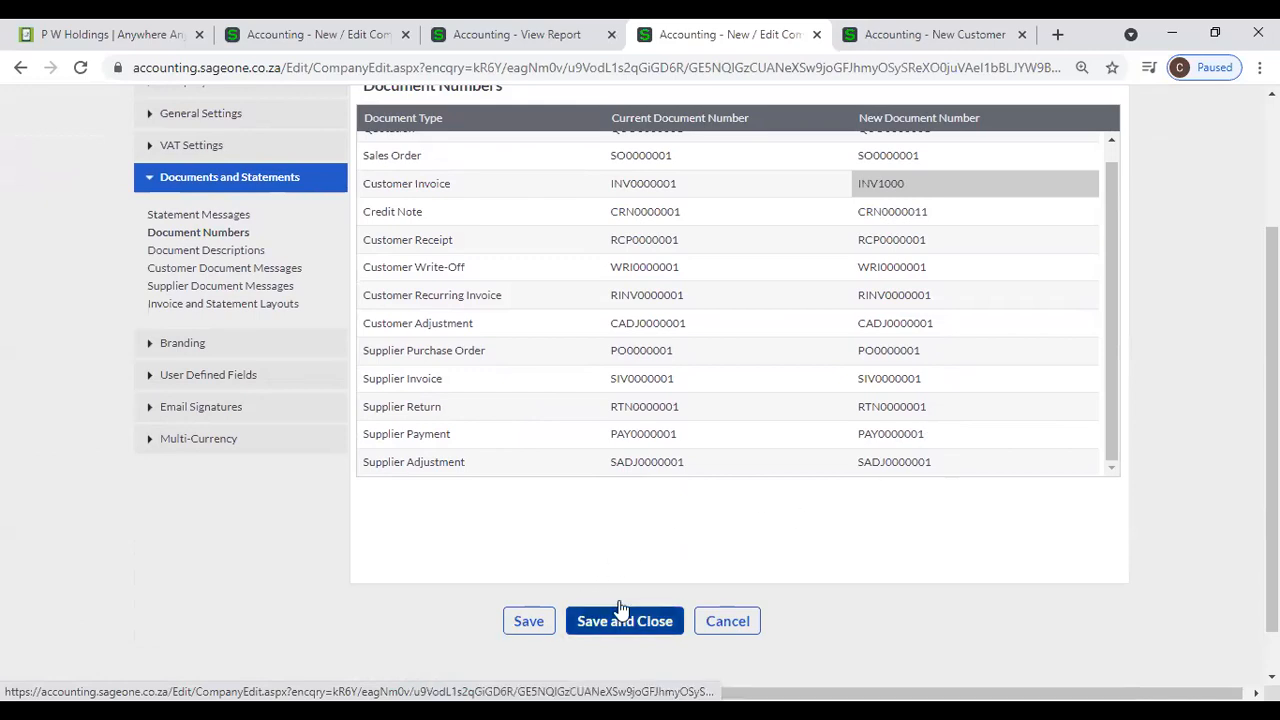
scroll(871, 314, "up", 2)
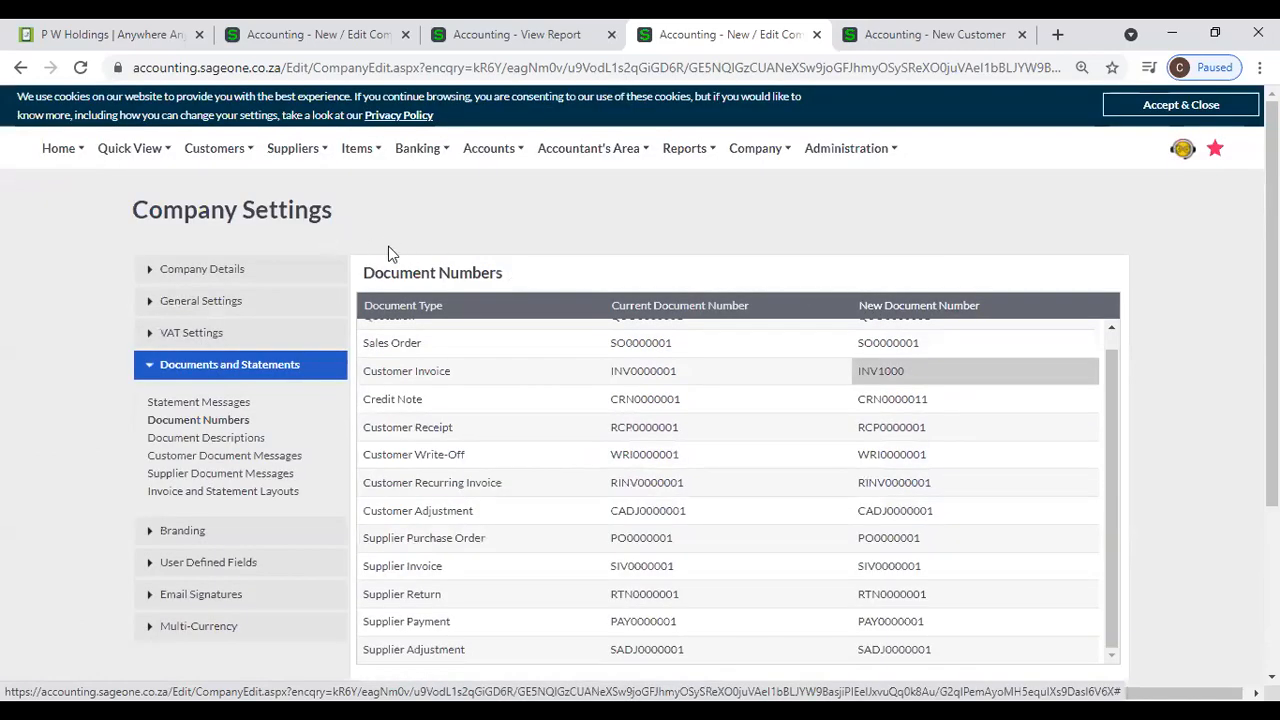
mouse_move(214, 152)
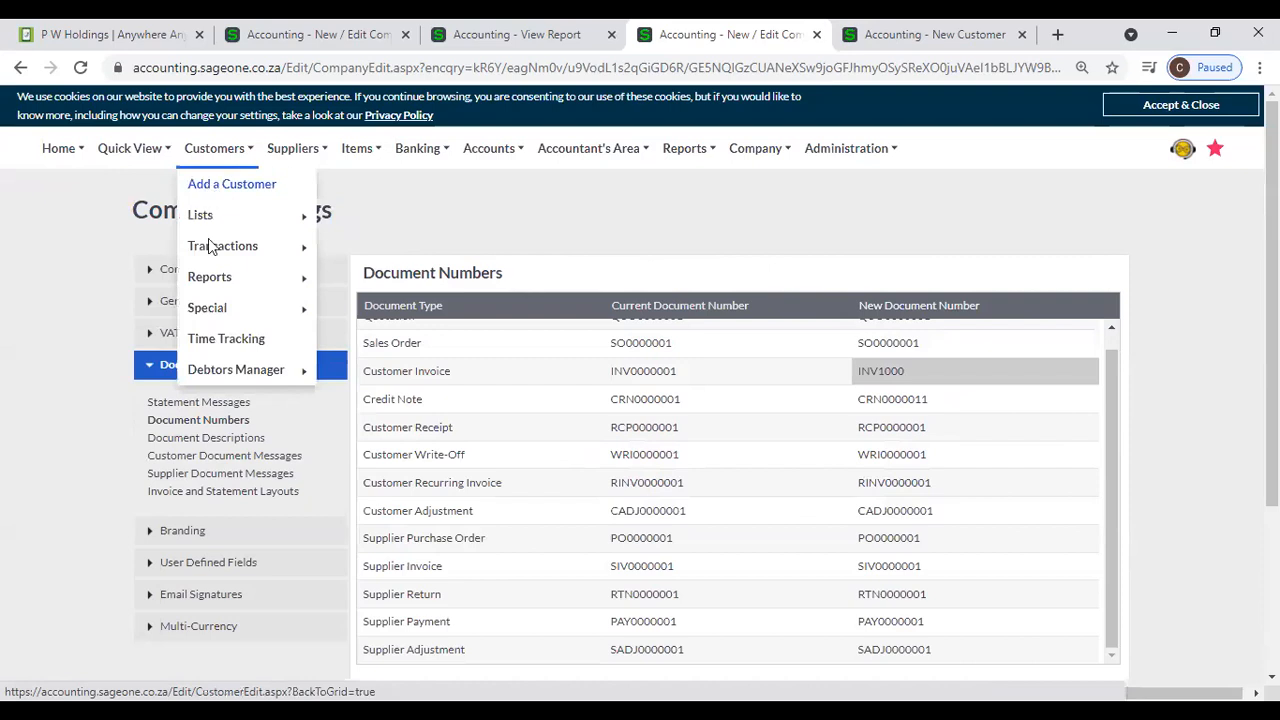
mouse_move(211, 246)
left_click(373, 310)
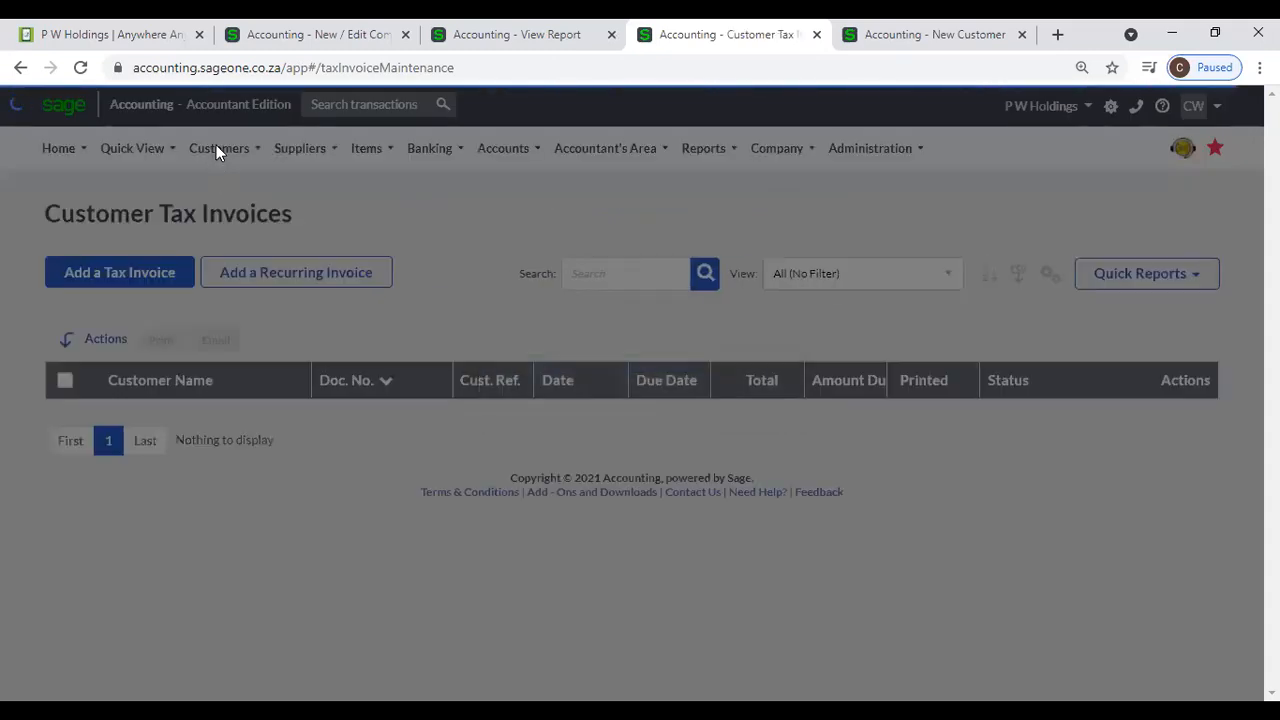
- Open a new customer quote from the Customer Quotes list and check its document number
left_click(216, 146)
mouse_move(222, 219)
mouse_move(223, 250)
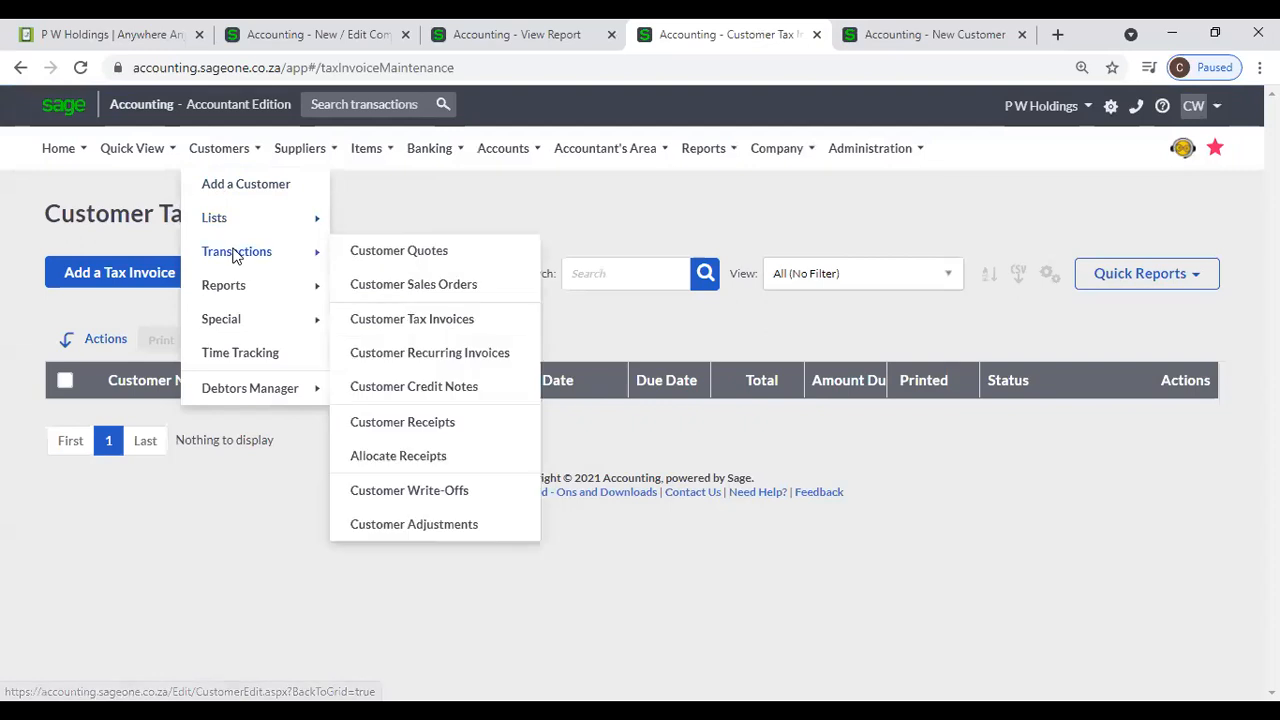
left_click(355, 255)
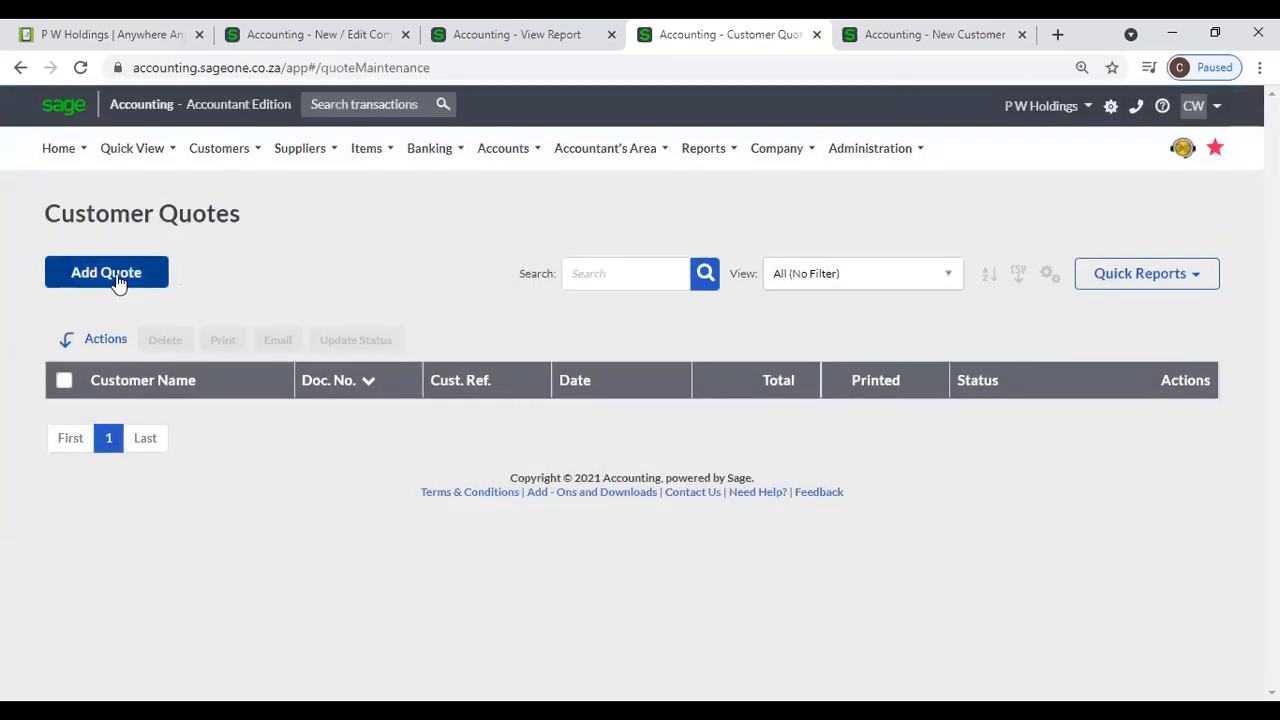
left_click(117, 280)
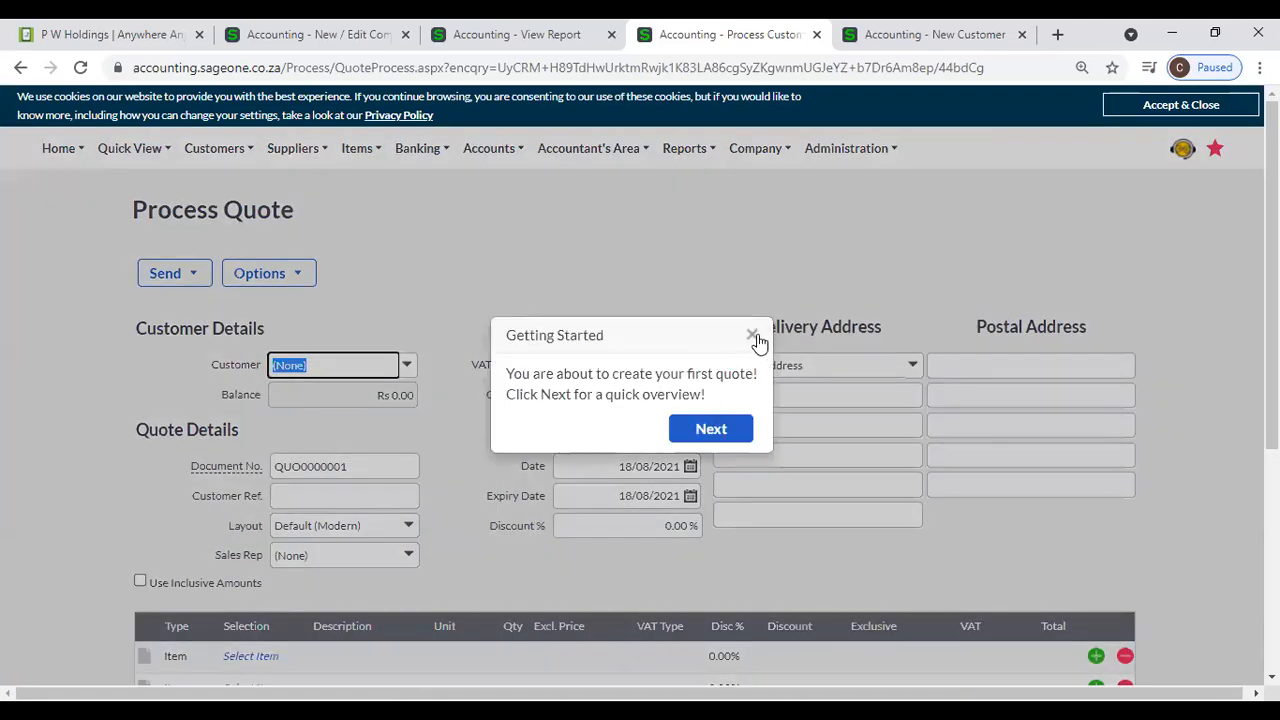
left_click(760, 336)
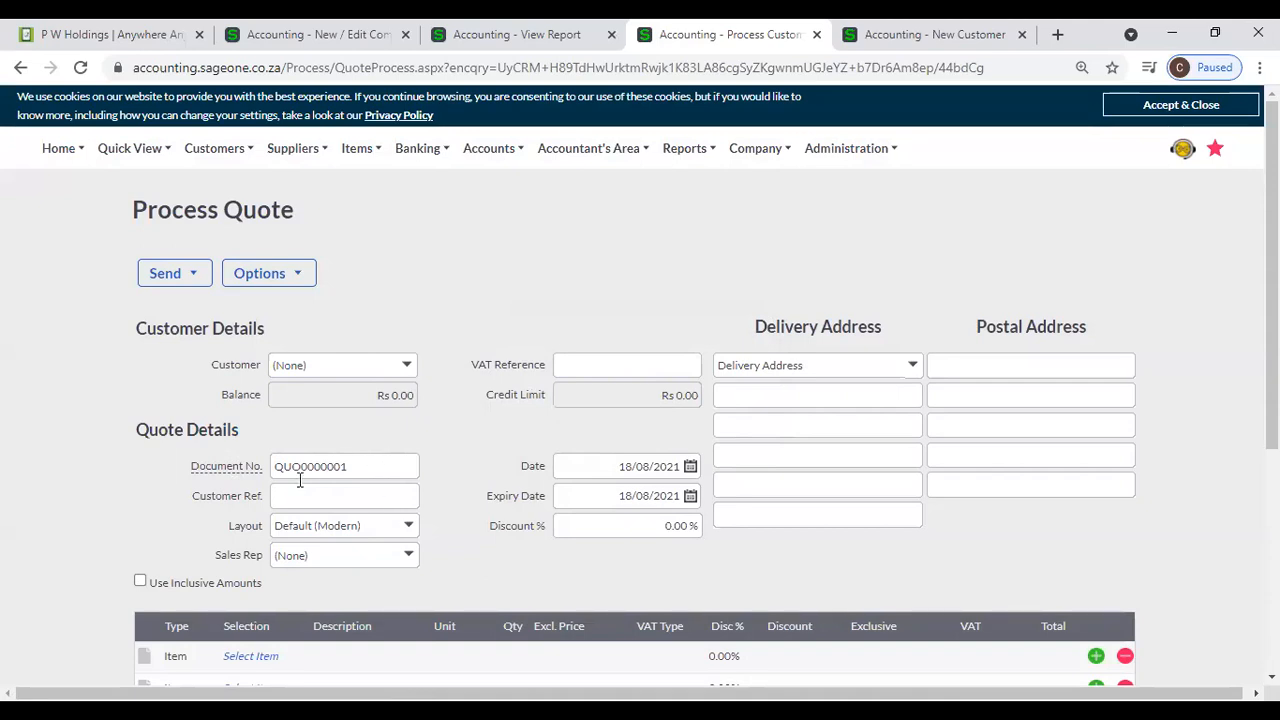
double_click(334, 477)
left_click(553, 296)
- Reopen the company settings and review the full Document Numbers list
left_click(787, 163)
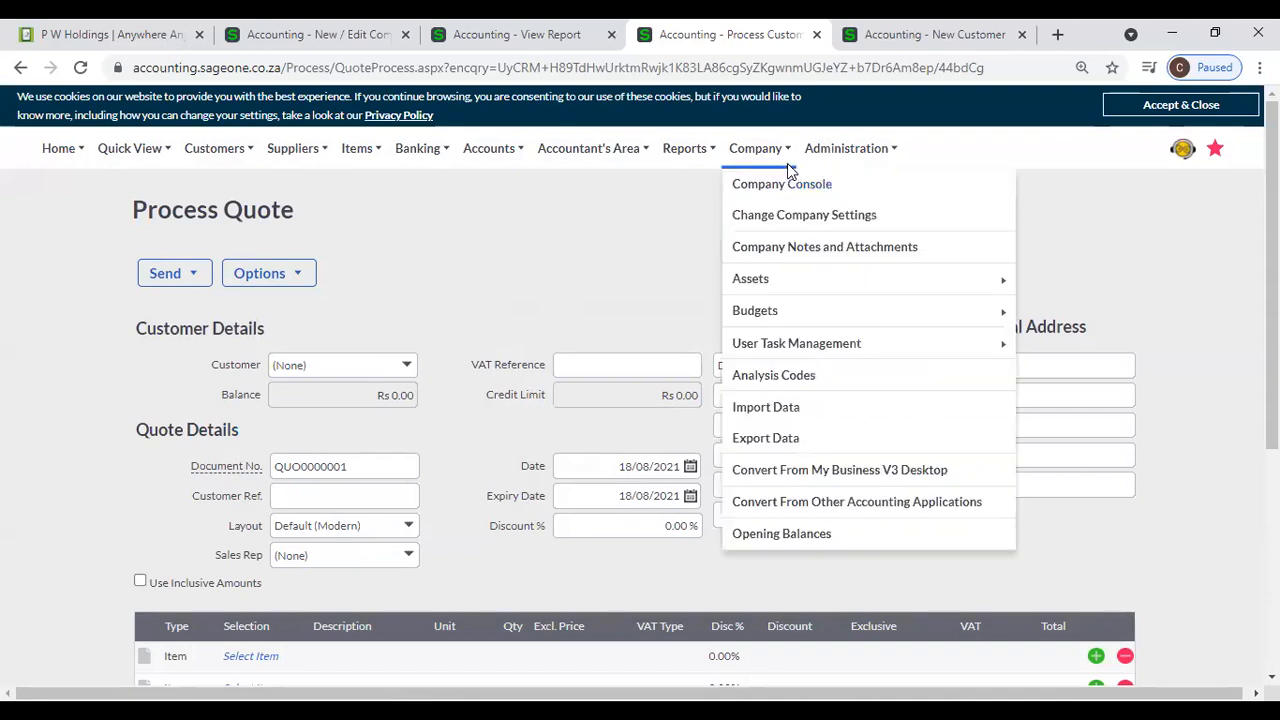
left_click(775, 222)
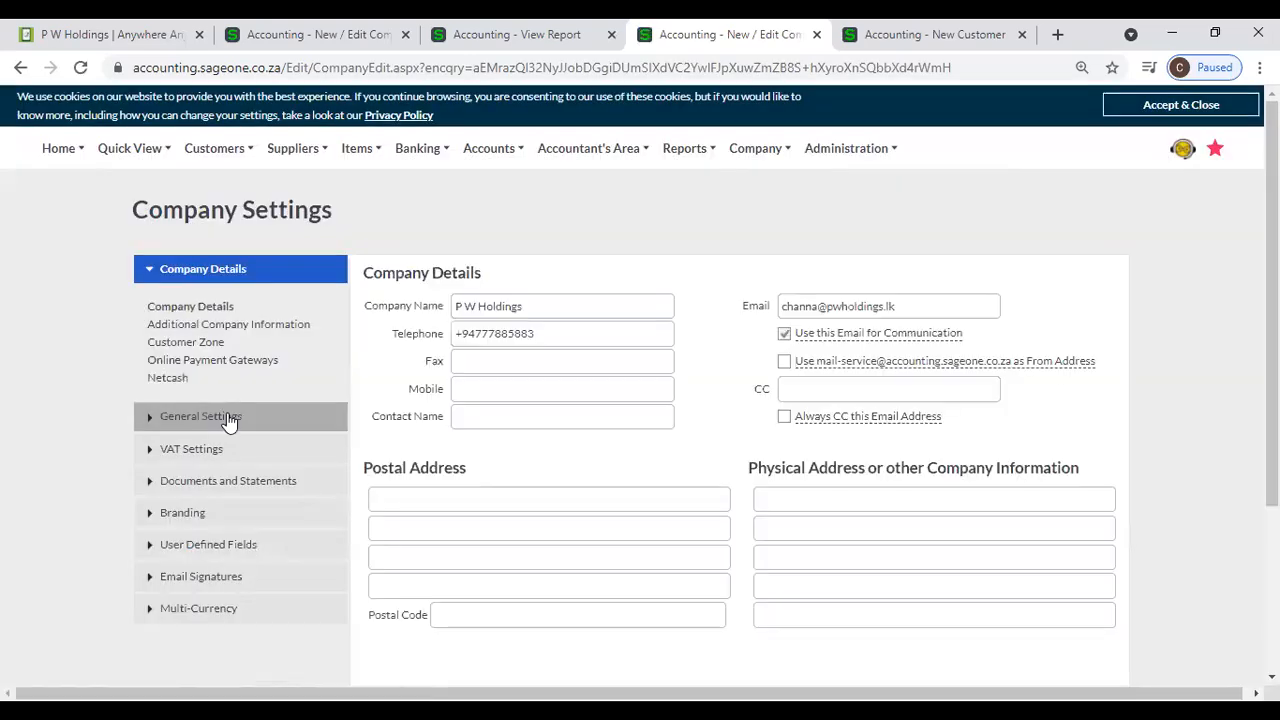
left_click(227, 415)
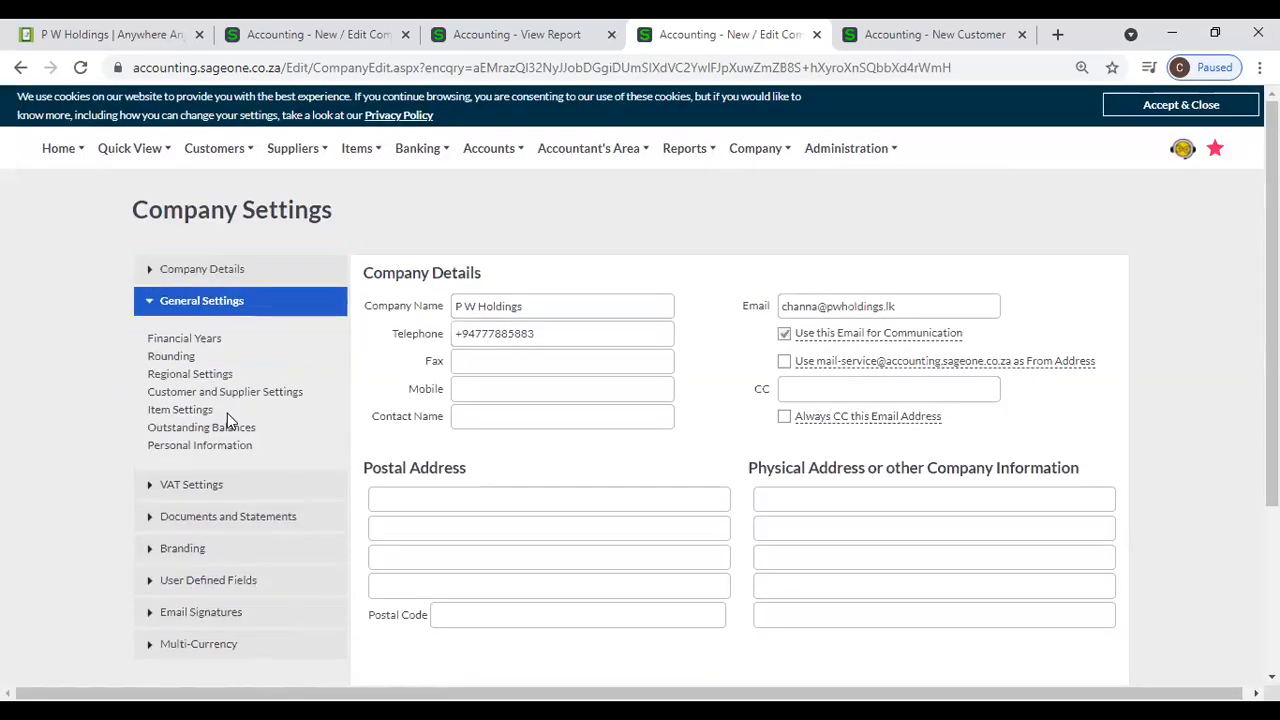
left_click(205, 522)
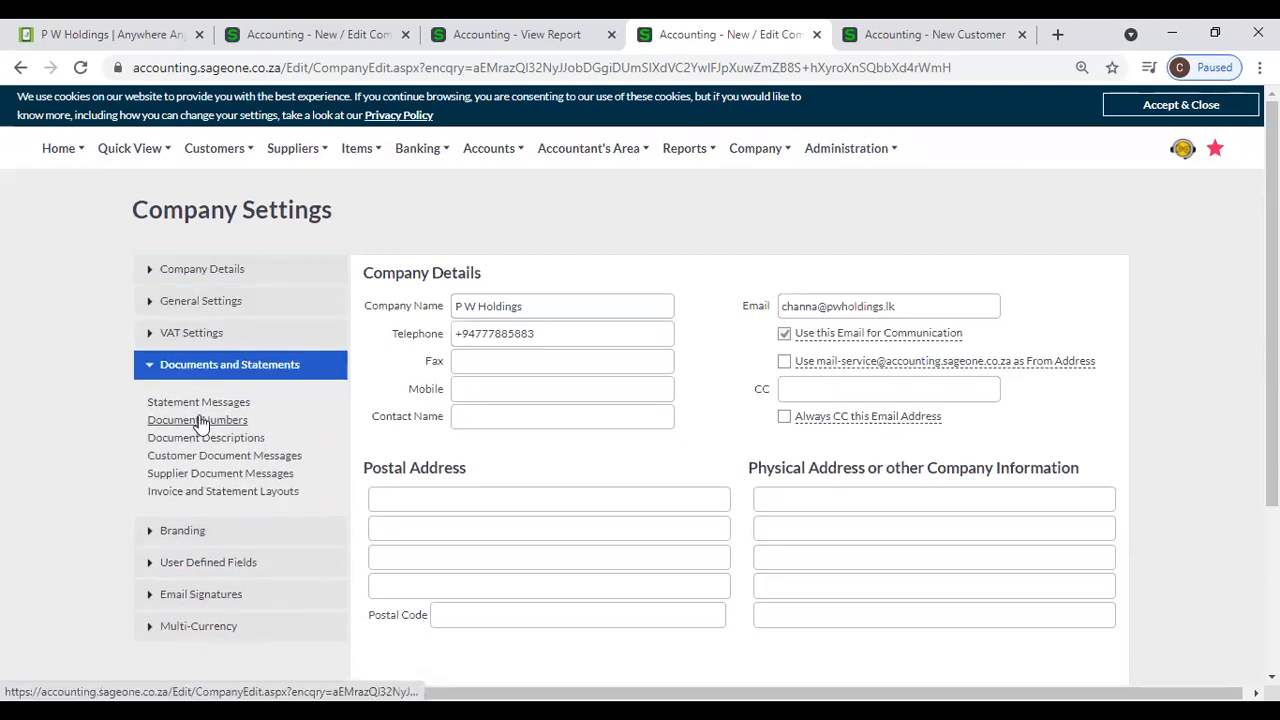
left_click(165, 420)
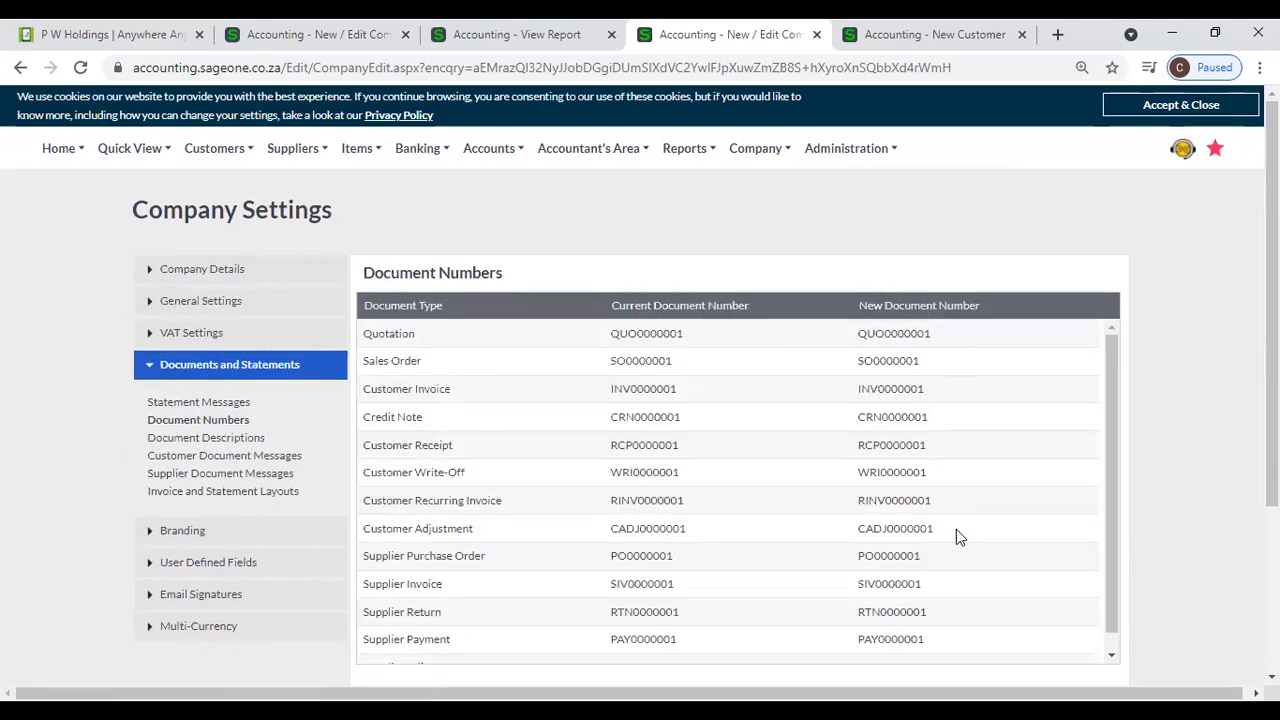
scroll(956, 500, "down", 1)
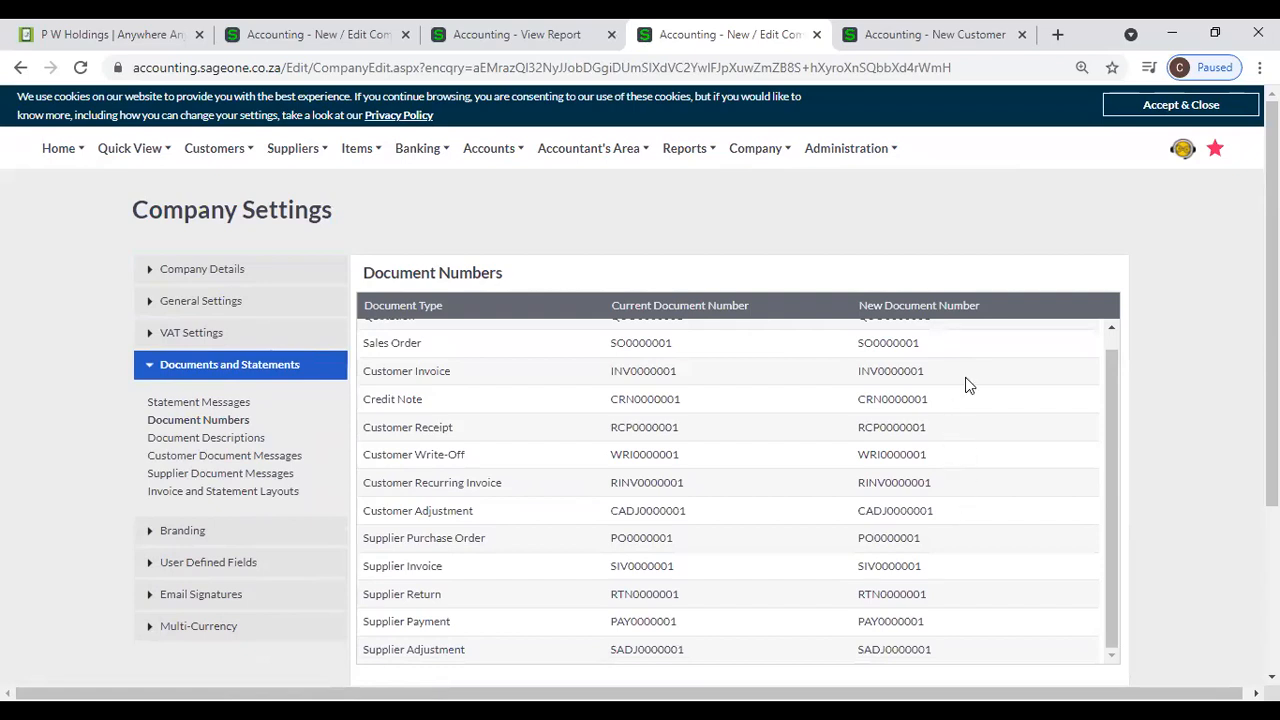
scroll(970, 447, "up", 1)
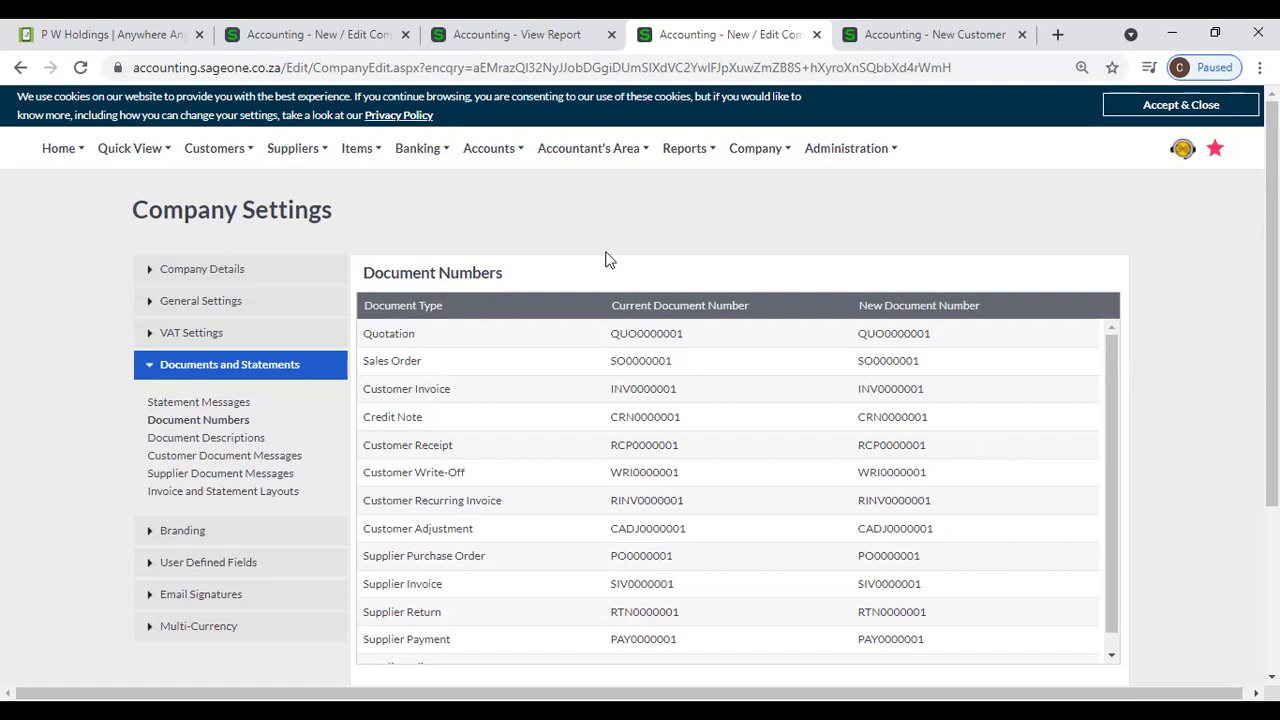
- Switch to the other company's settings, open Document Descriptions and examine the Credit Note's original and copy names
left_click(465, 40)
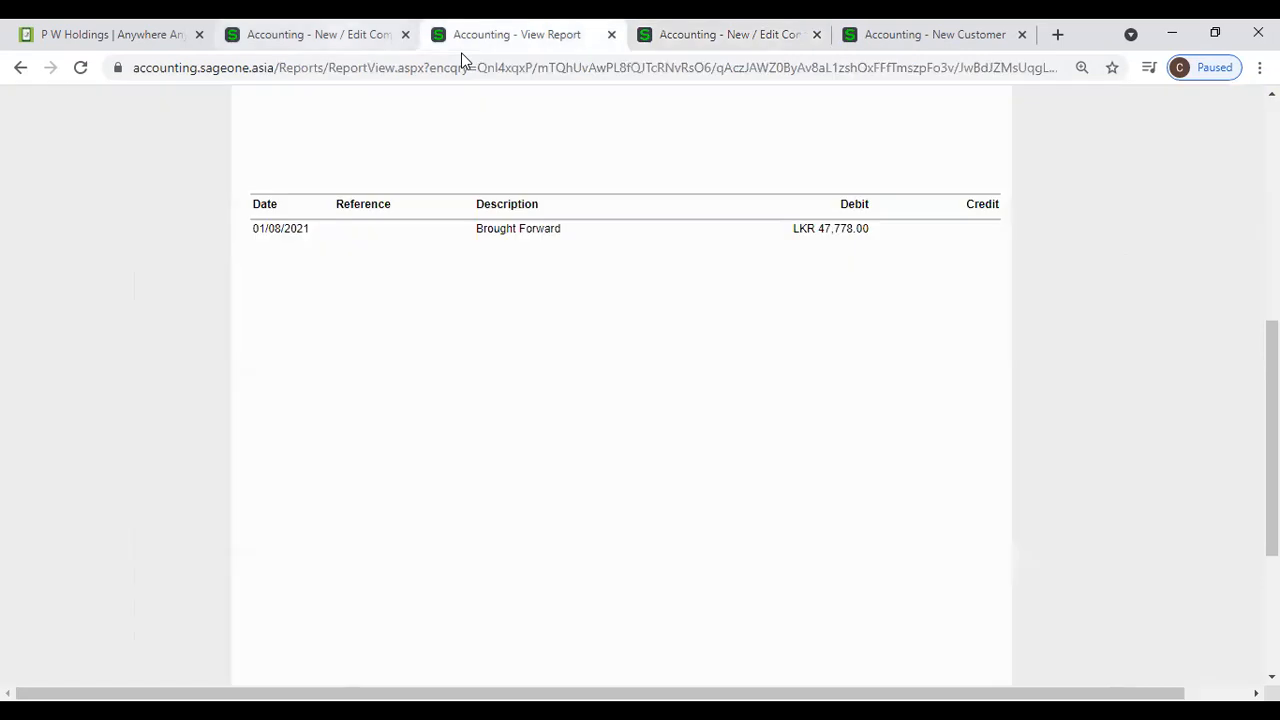
left_click(330, 34)
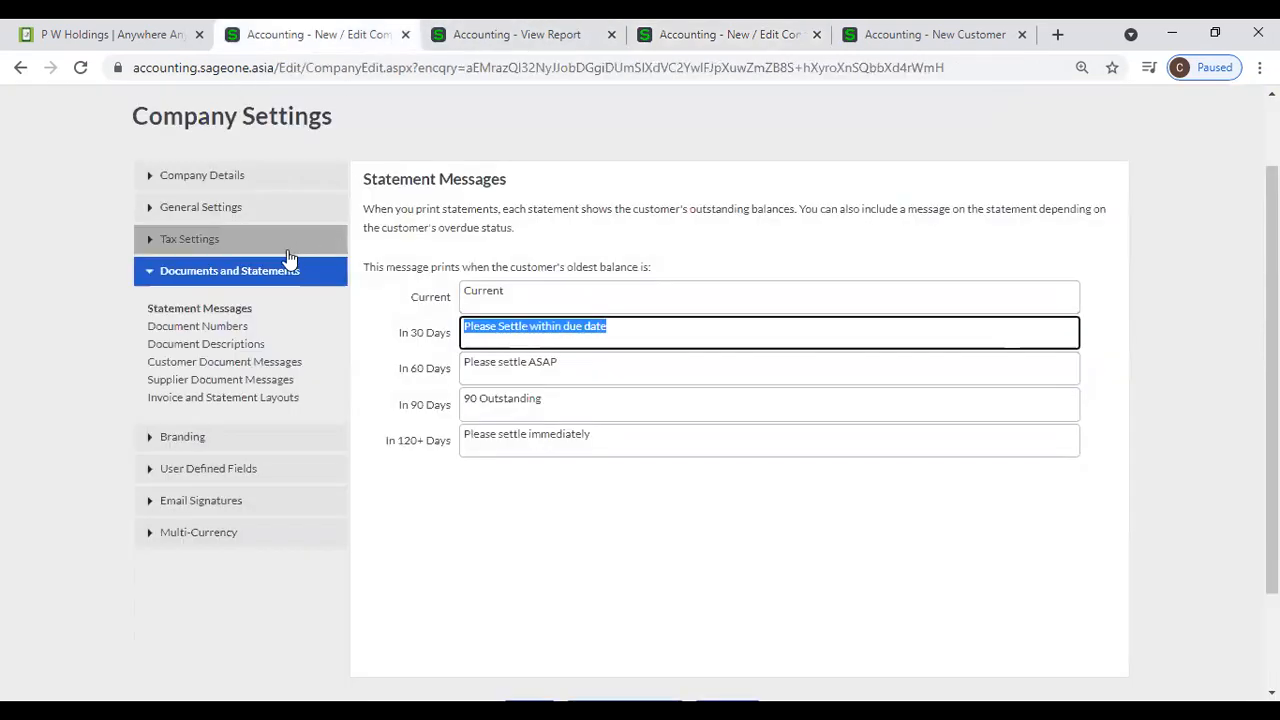
left_click(242, 346)
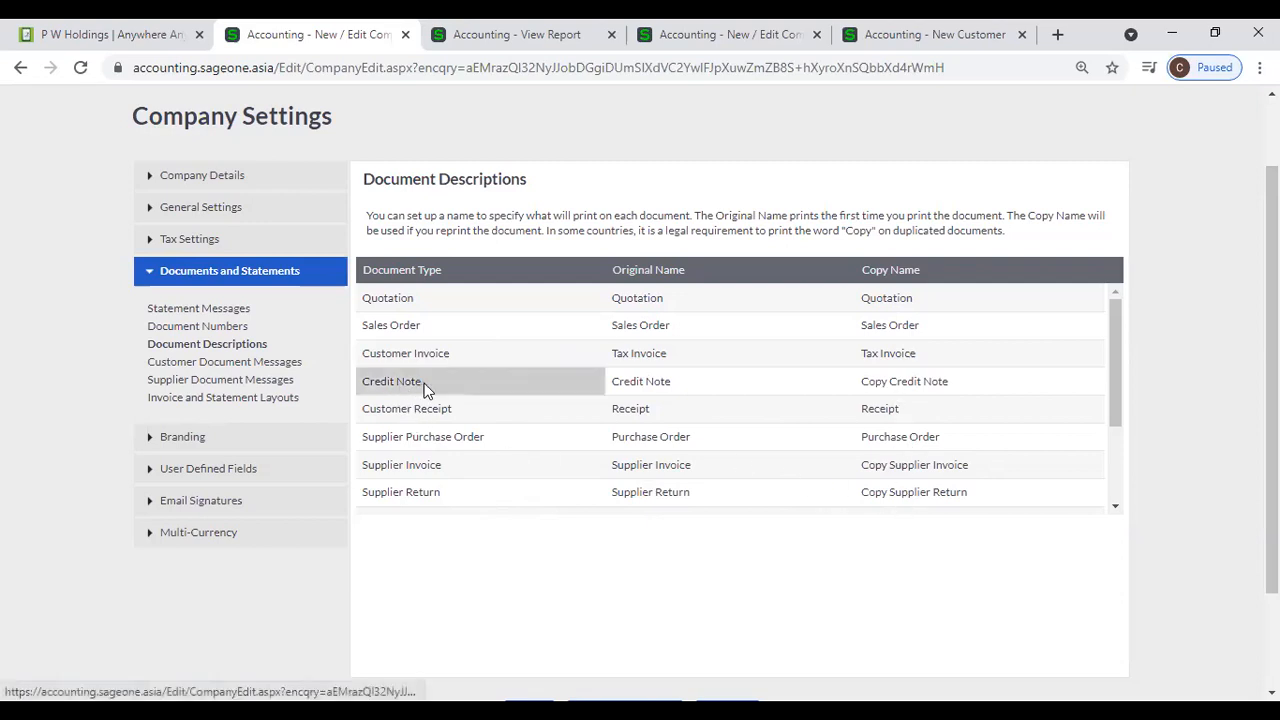
left_click(648, 382)
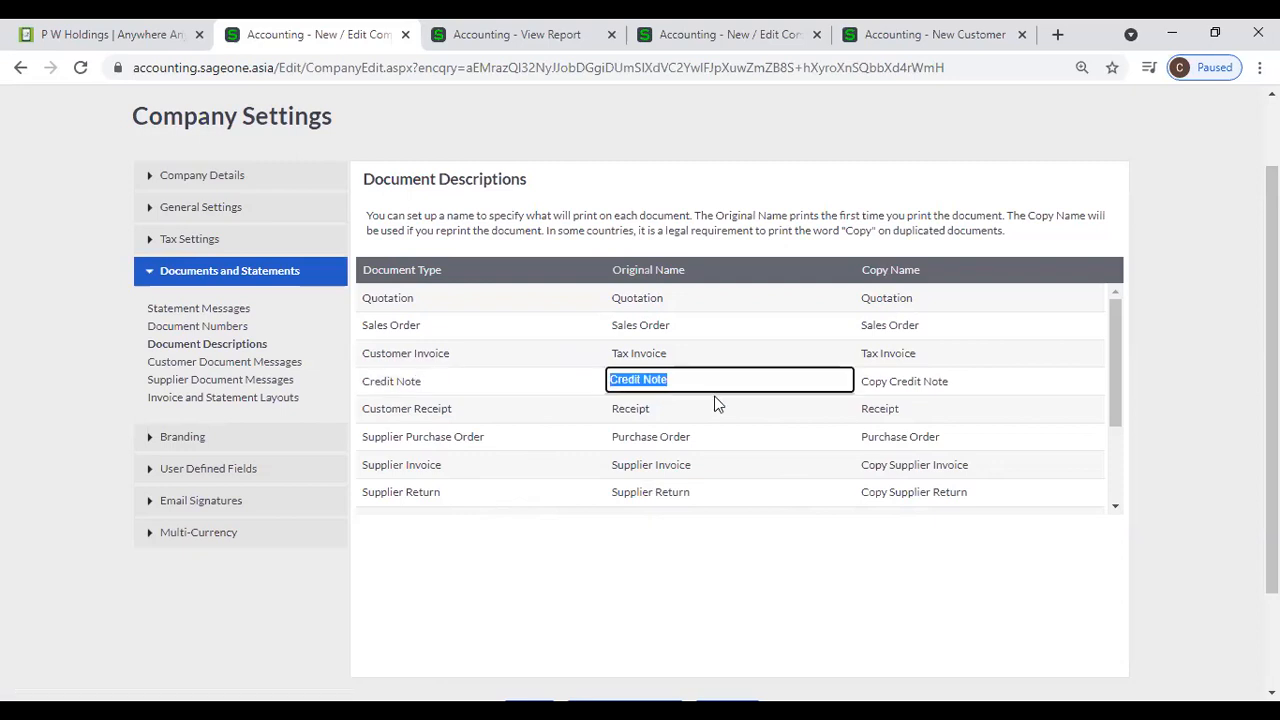
left_click(1052, 386)
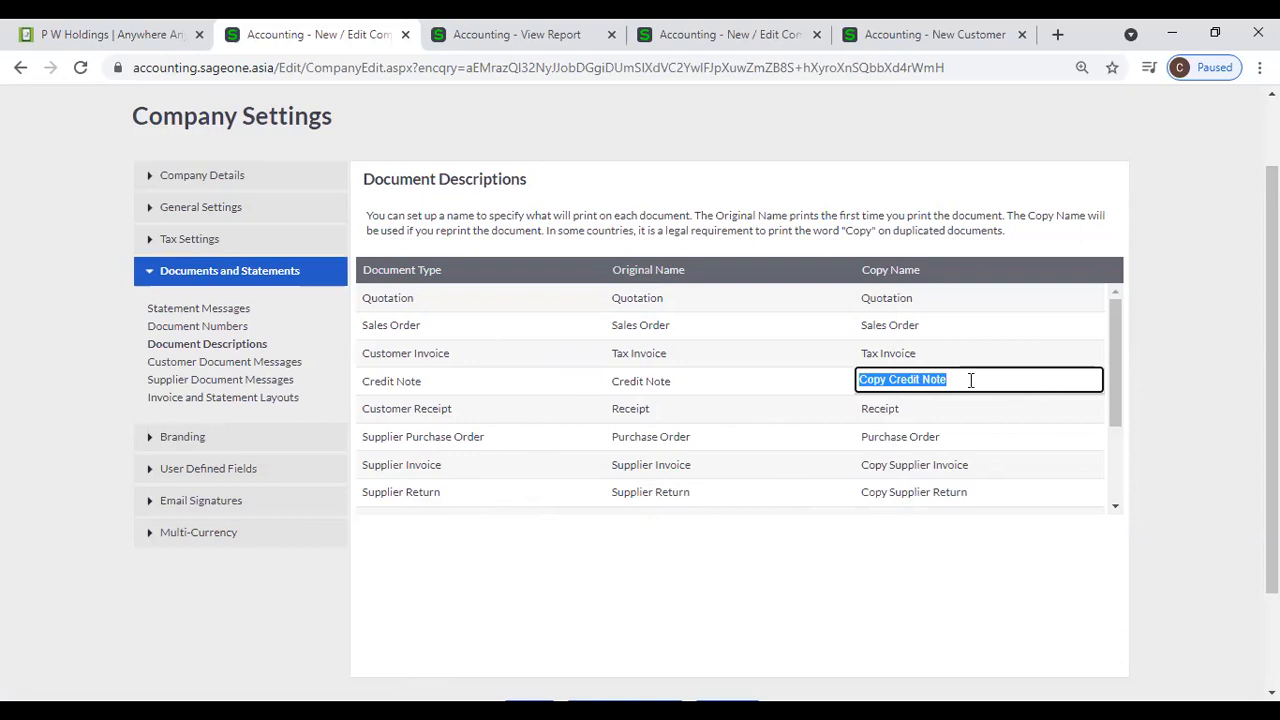
- Switch to the company with the statement report and start a new credit note from the Customer Credit Notes list
left_click(448, 36)
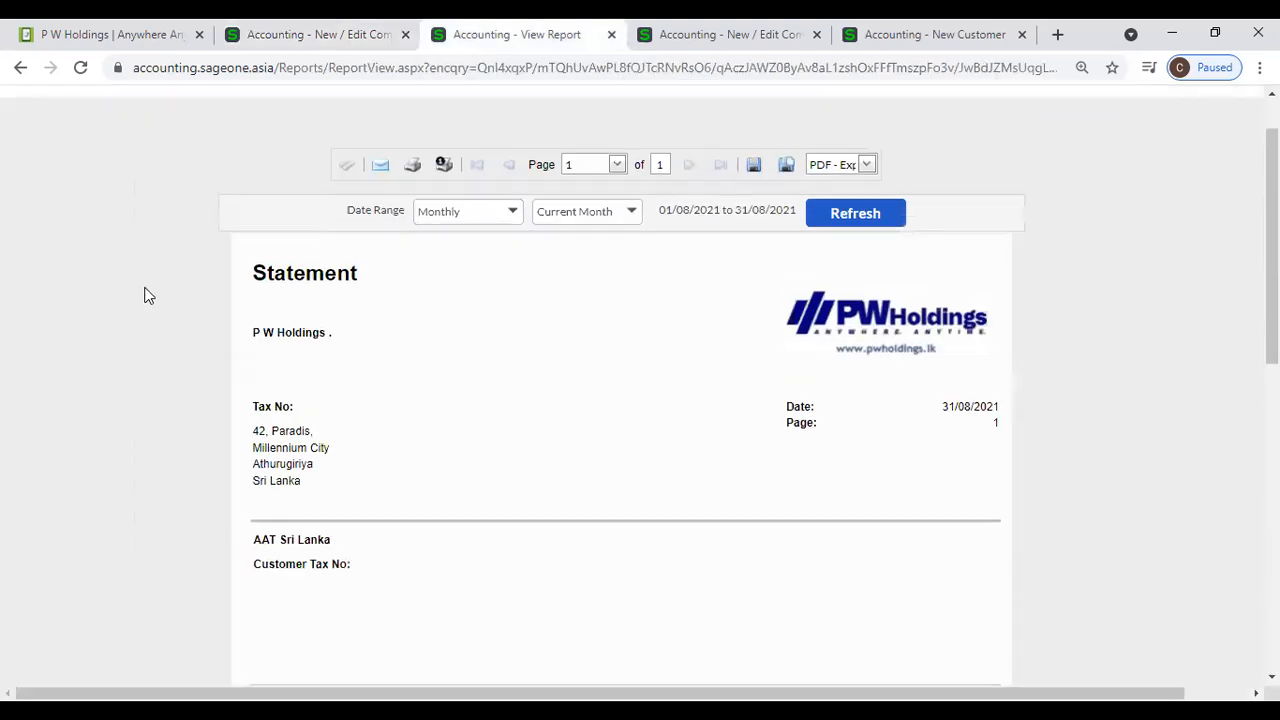
mouse_move(196, 158)
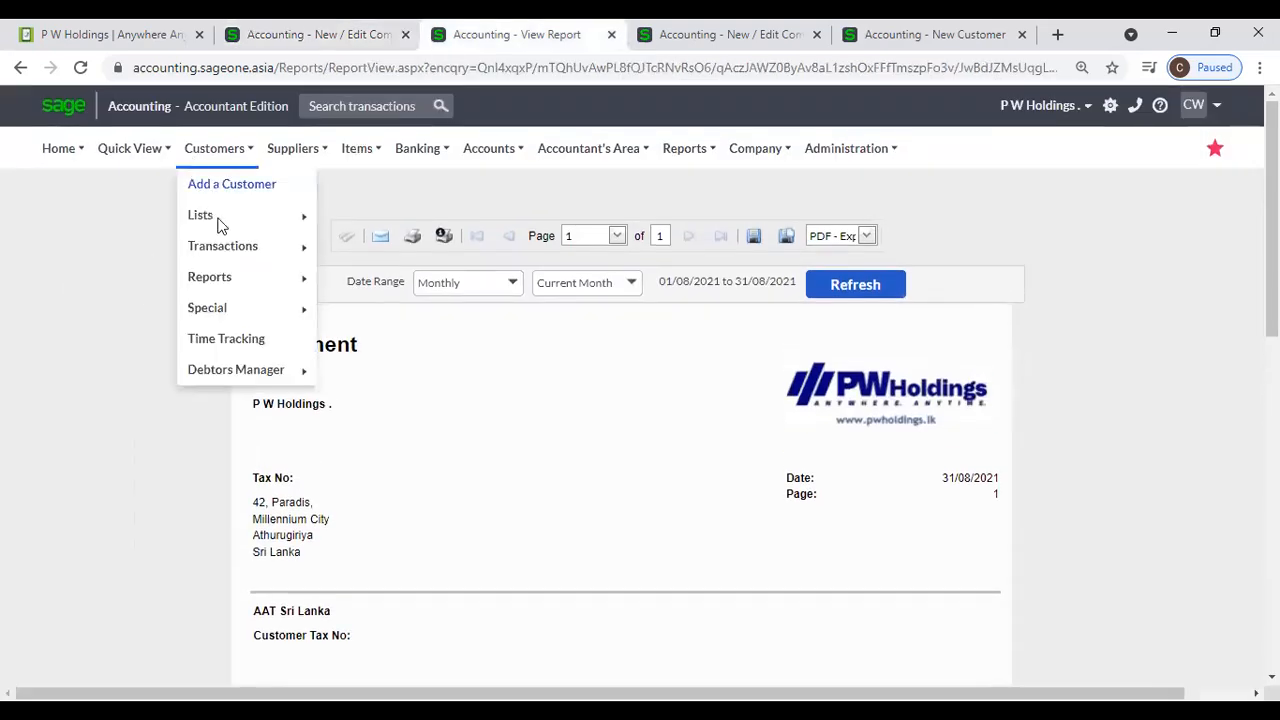
mouse_move(224, 280)
mouse_move(225, 251)
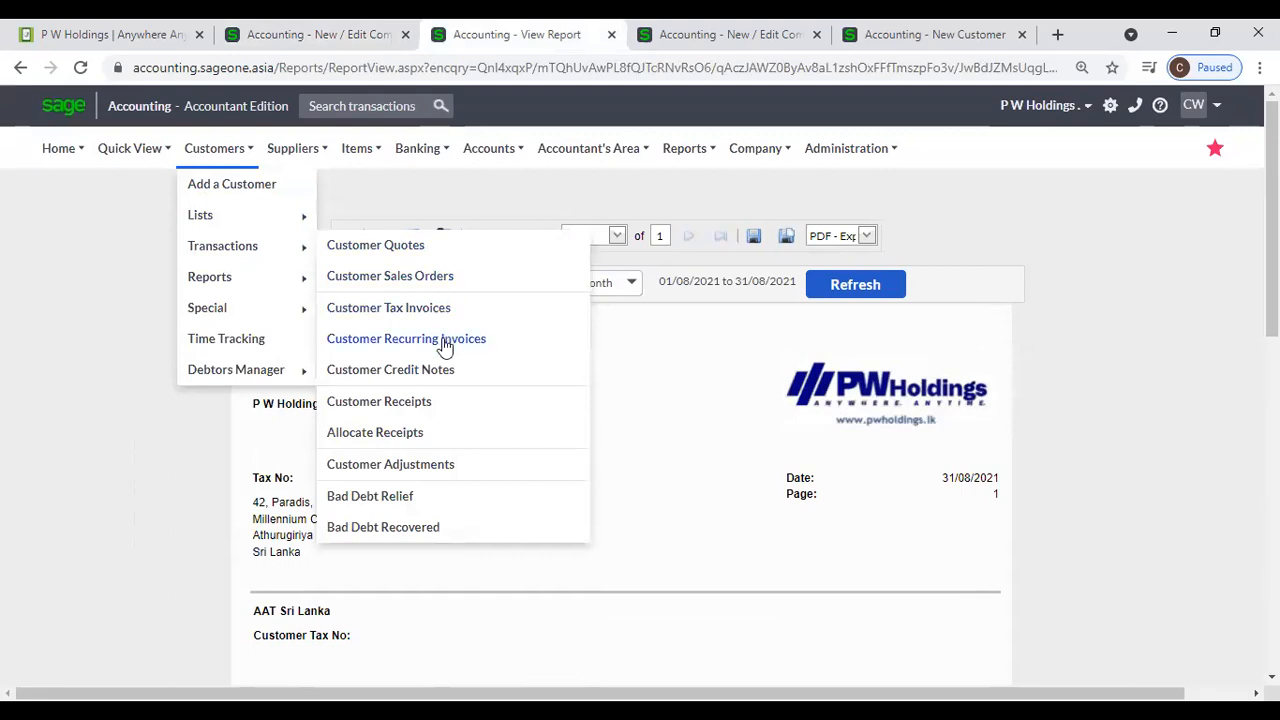
left_click(423, 372)
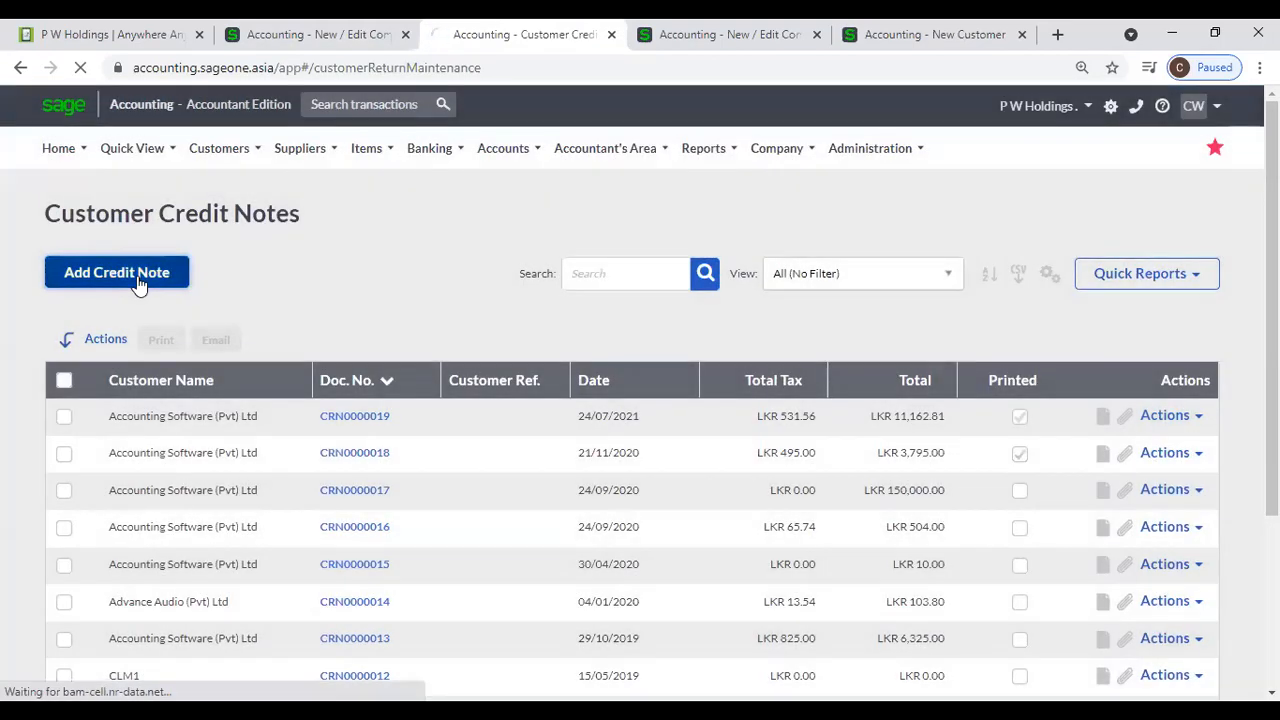
left_click(139, 284)
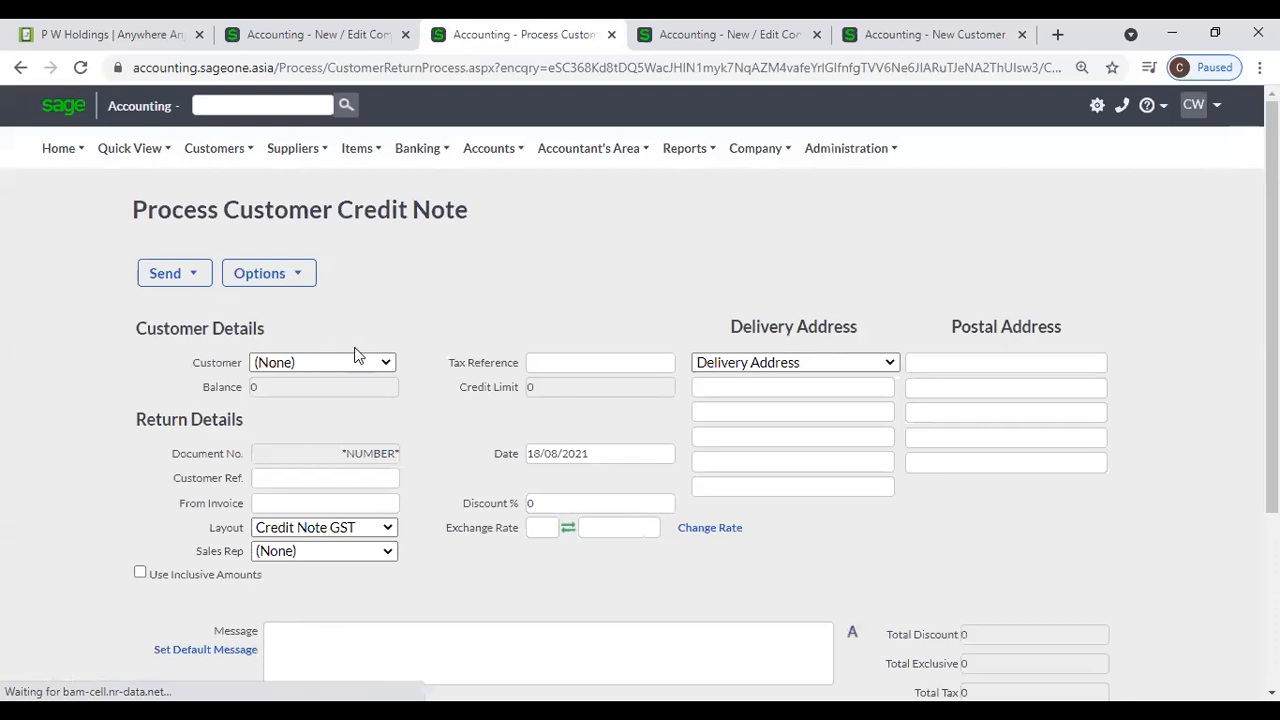
- Choose P W Holdings as the credit note's customer and add item 02-SSC-2540 on the first line
type("p")
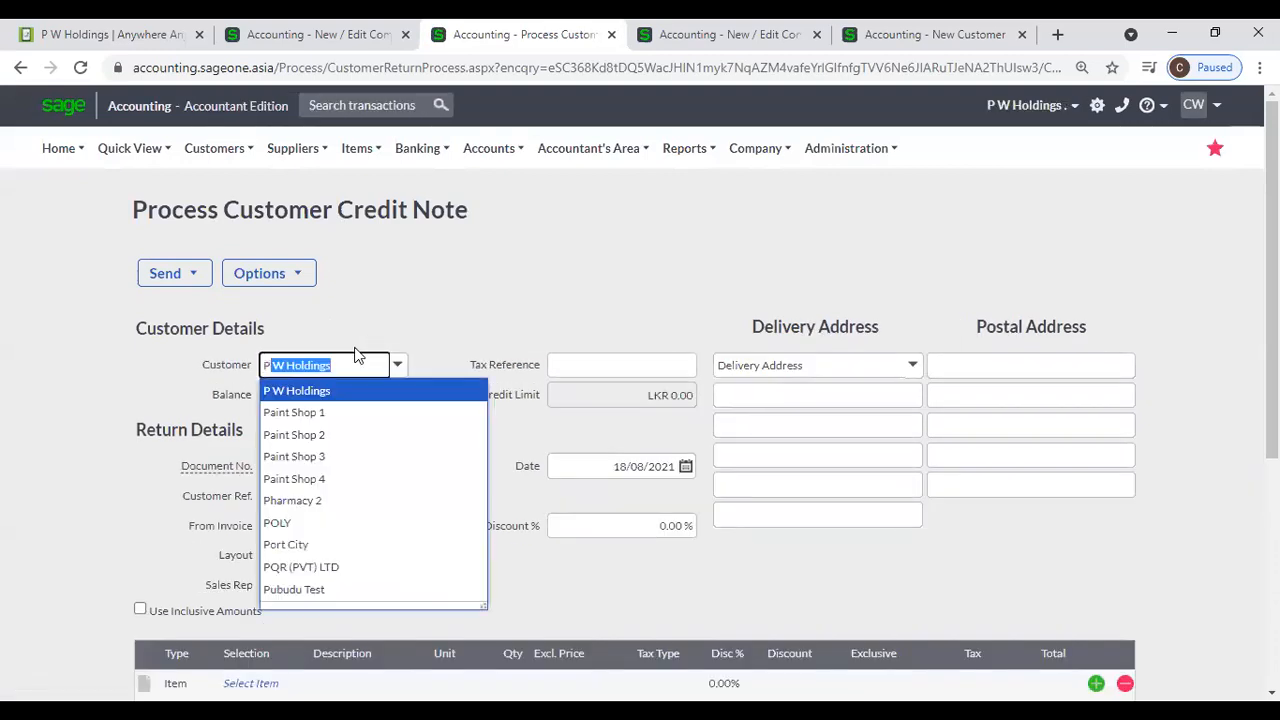
key("Return")
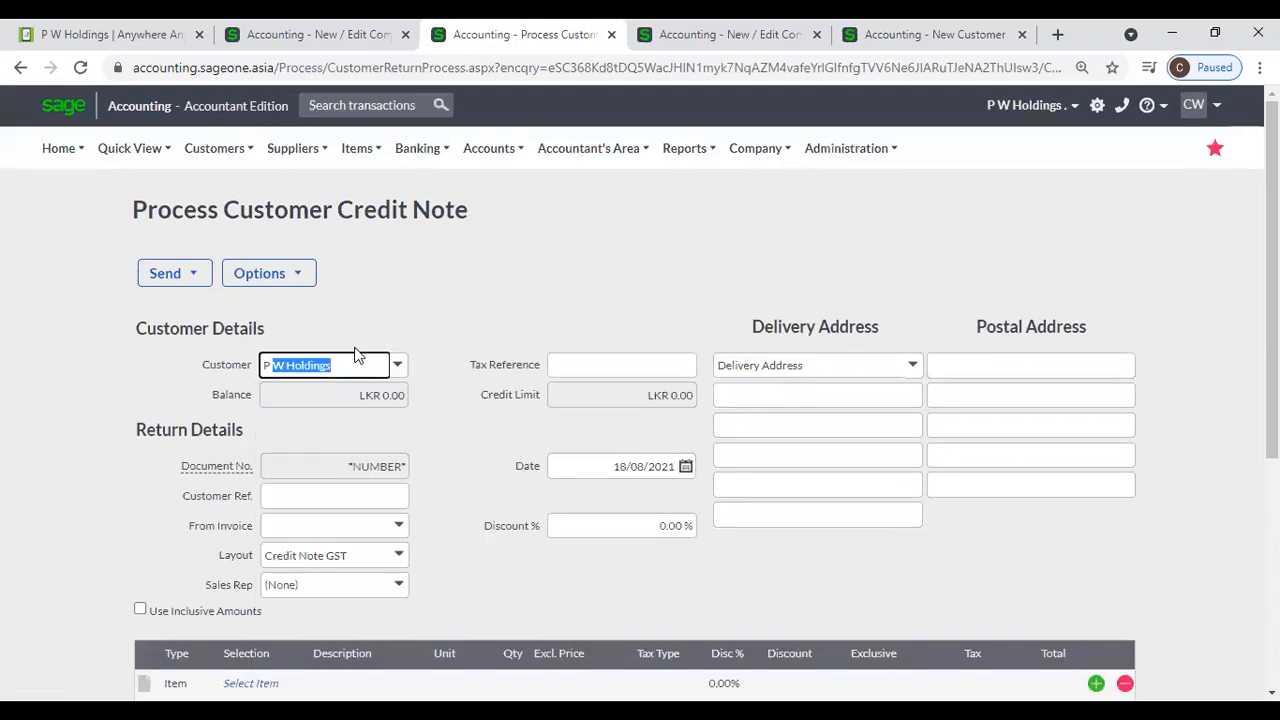
scroll(451, 486, "down", 2)
left_click(272, 500)
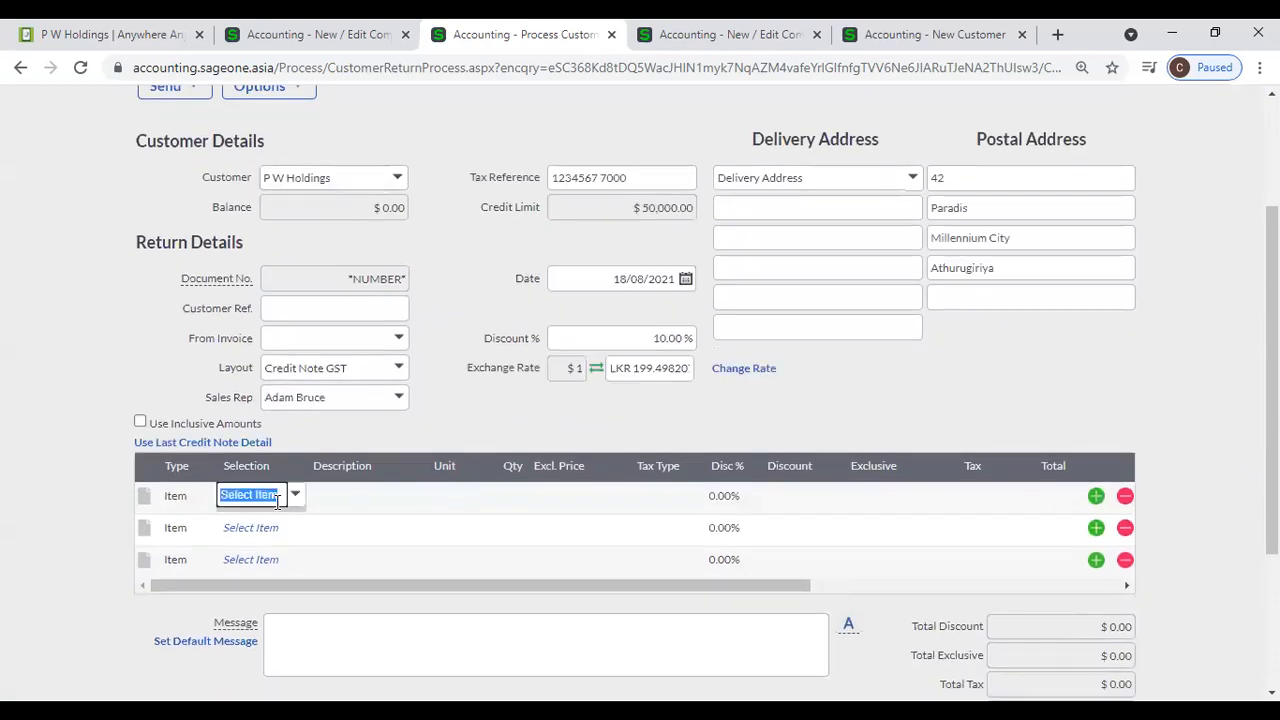
left_click(295, 496)
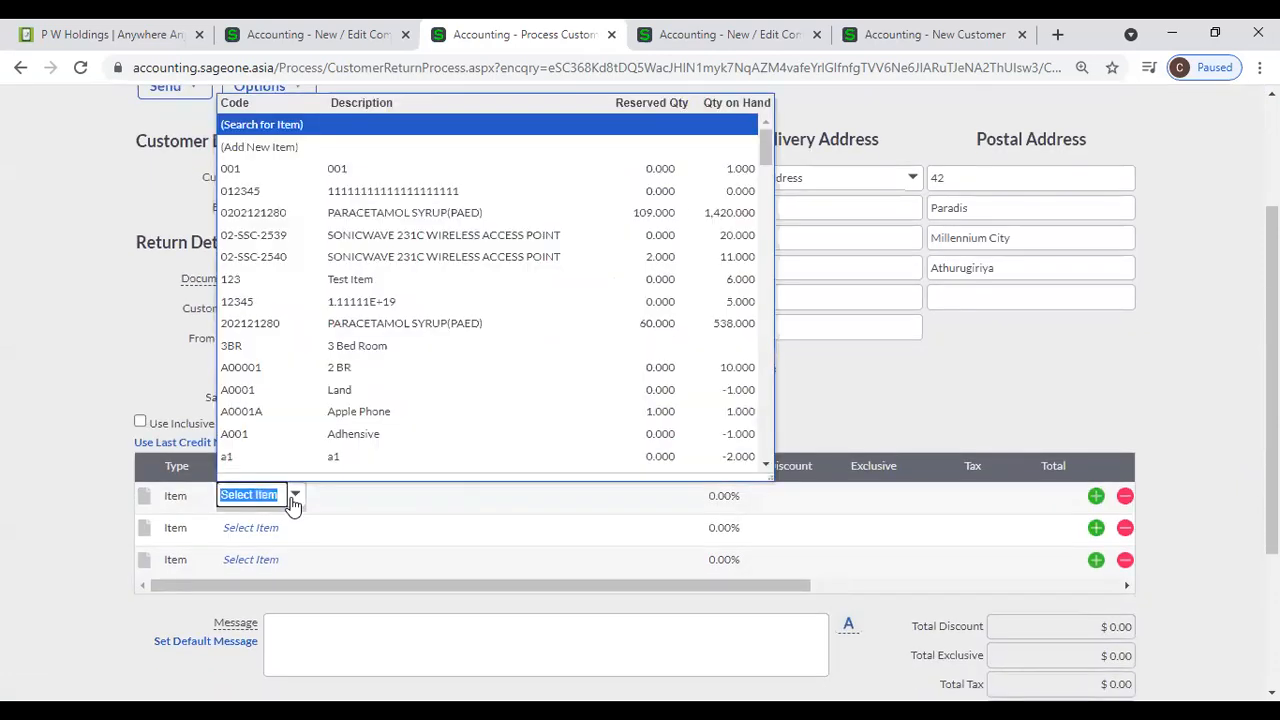
left_click(363, 257)
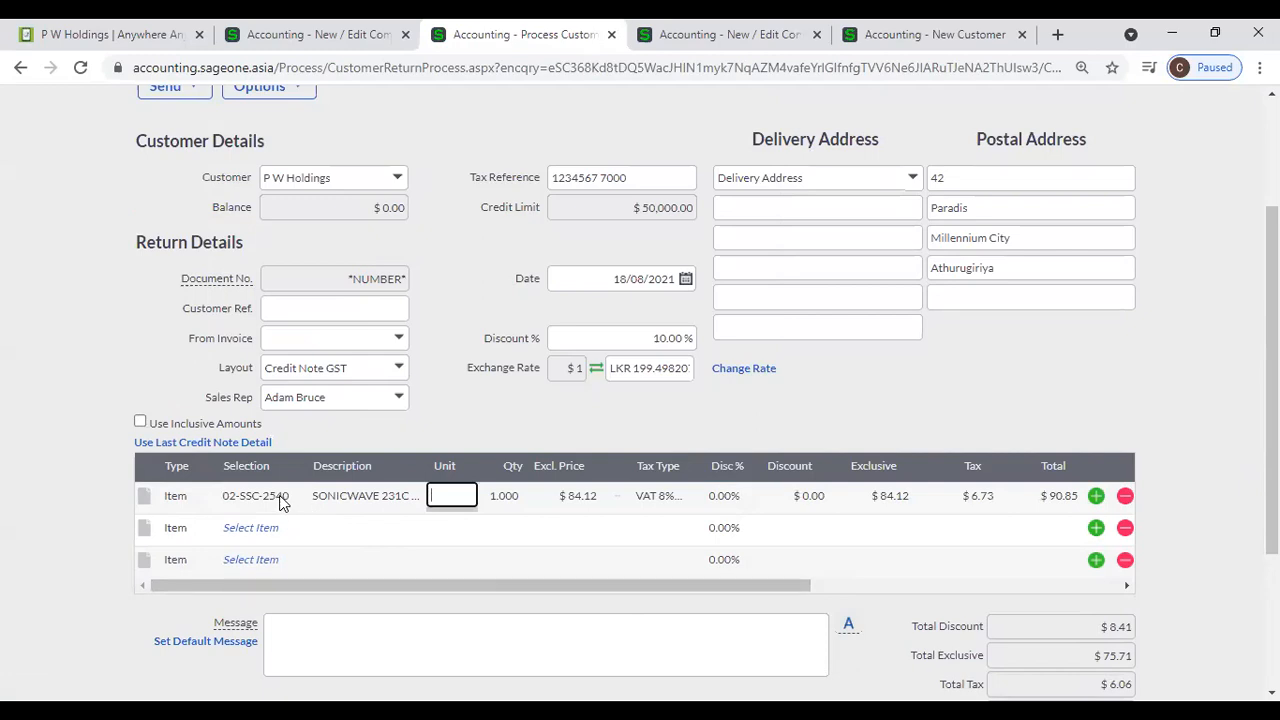
left_click(398, 177)
key("Down")
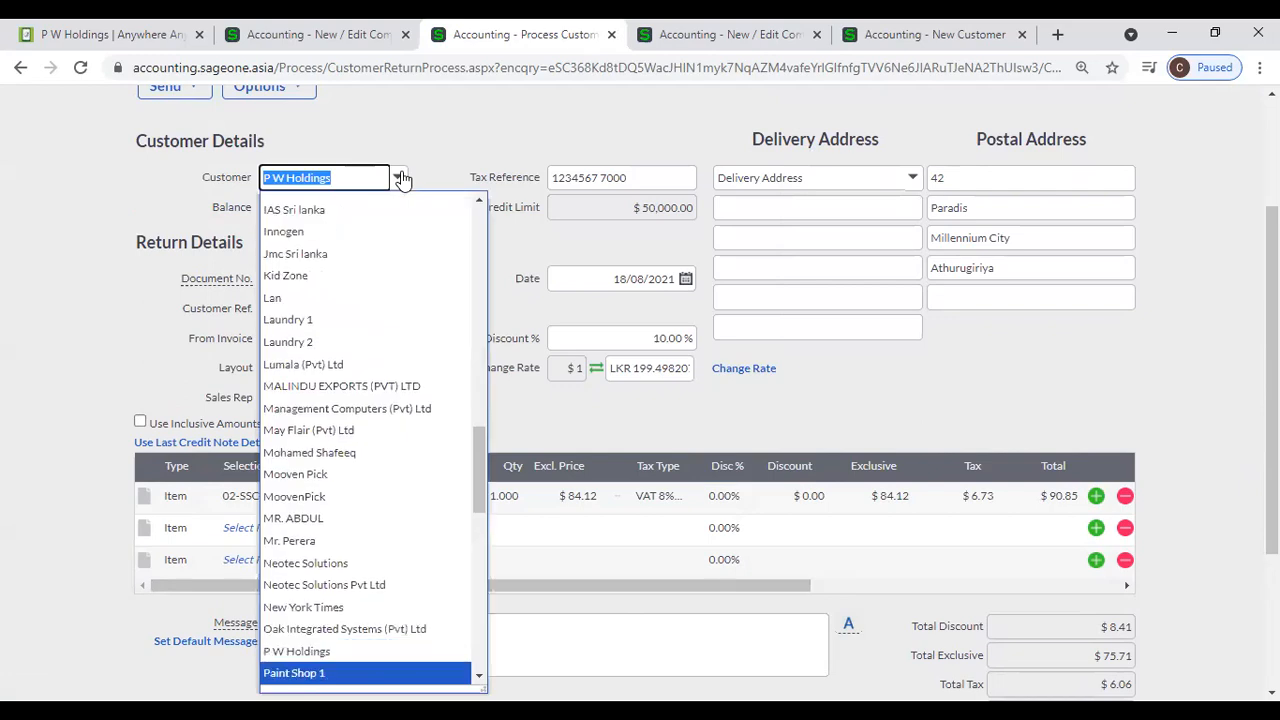
key("Up")
key("Return")
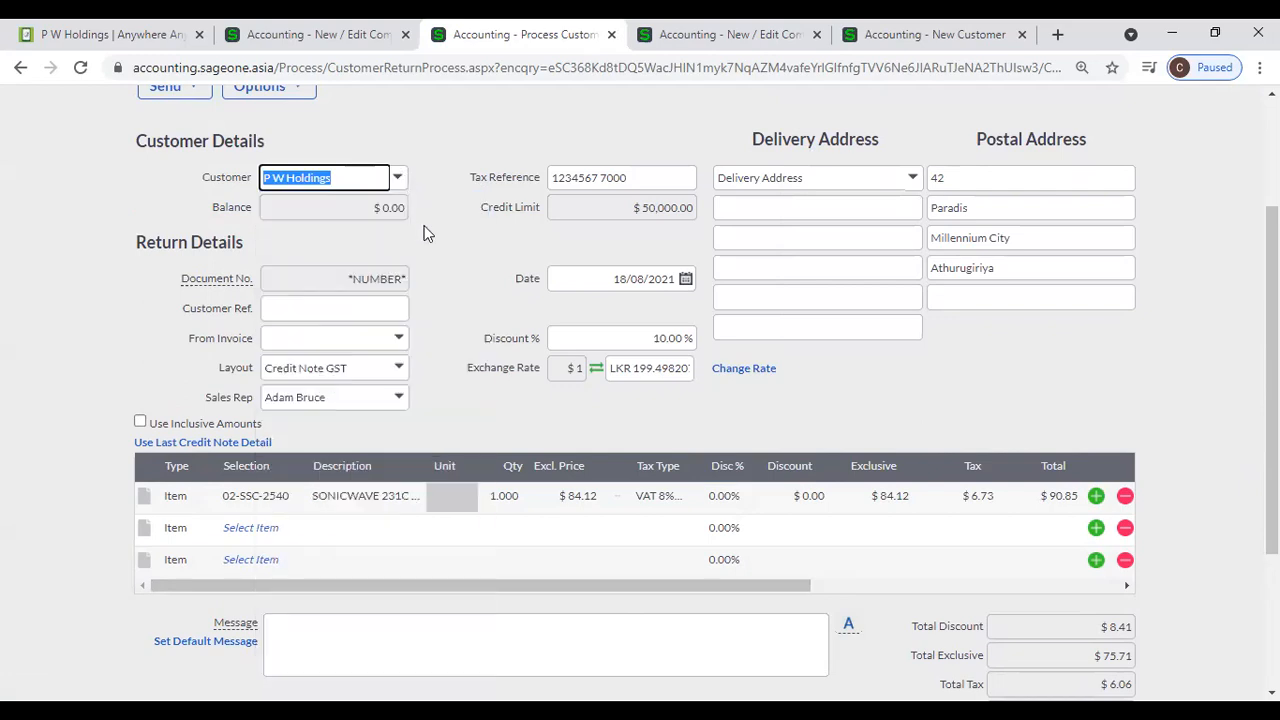
left_click(459, 291)
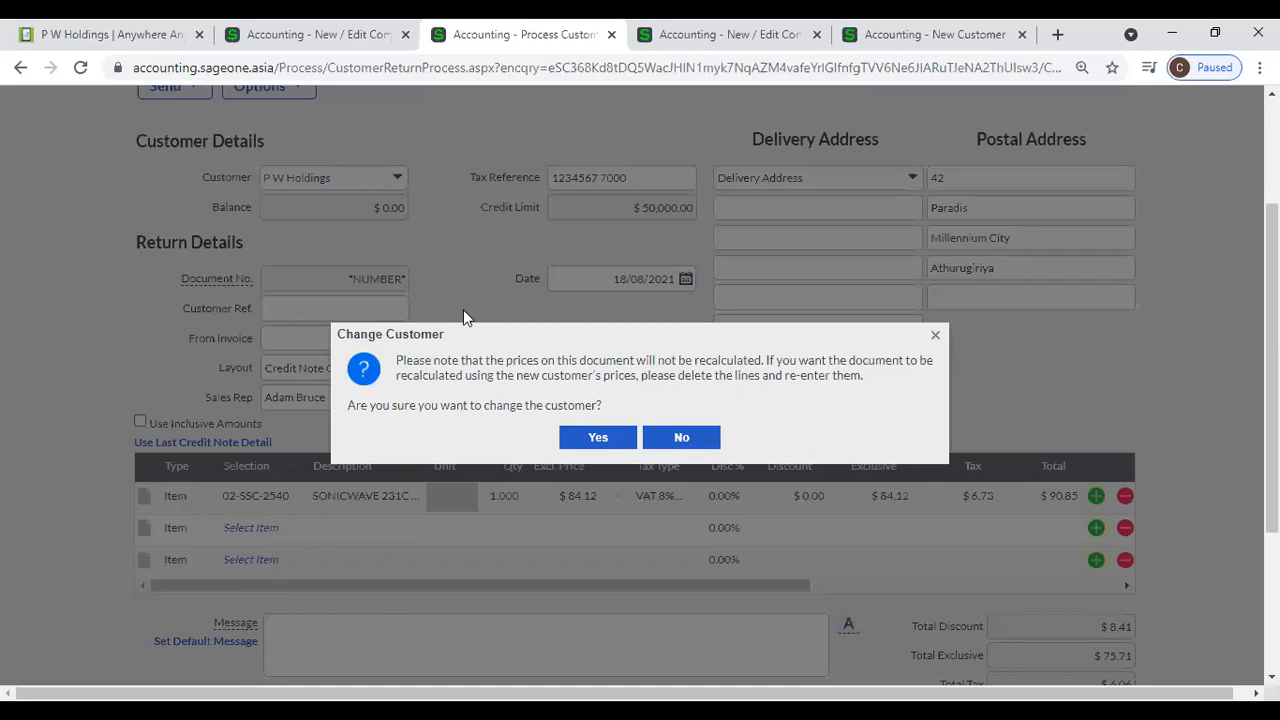
left_click(679, 438)
- Generate a print preview of the new credit note without saving it first
scroll(619, 454, "down", 2)
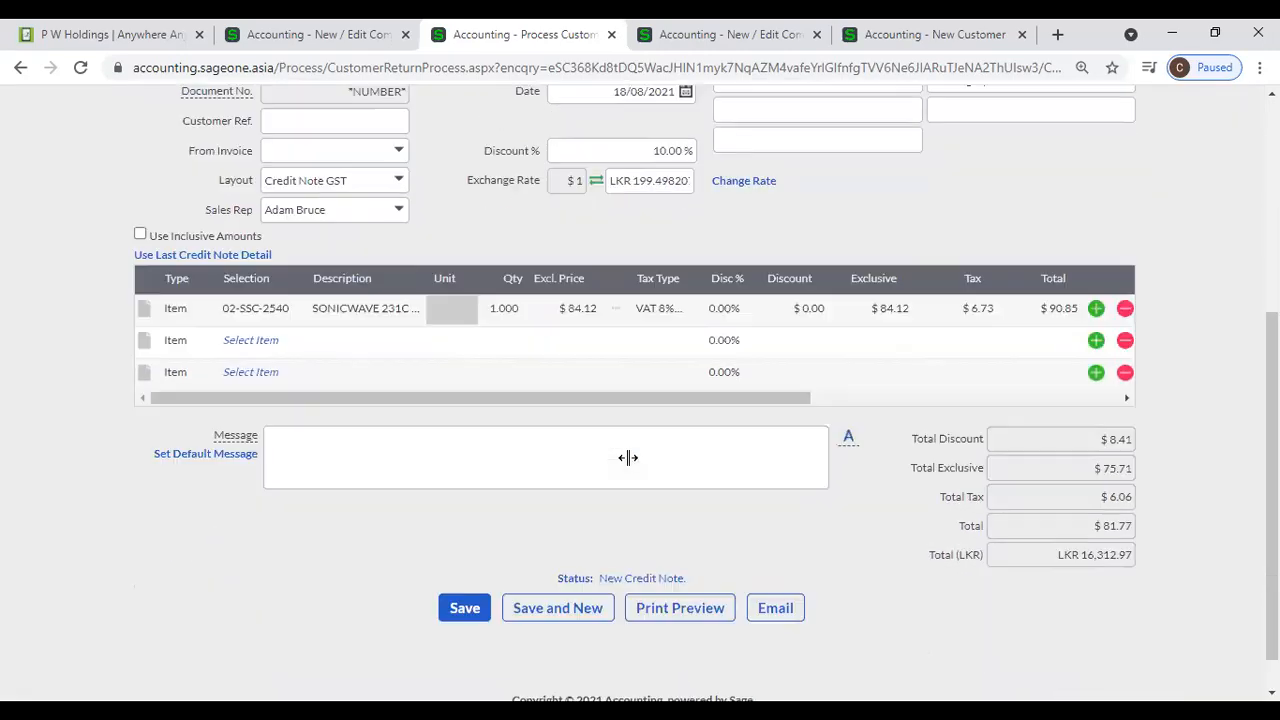
left_click(688, 616)
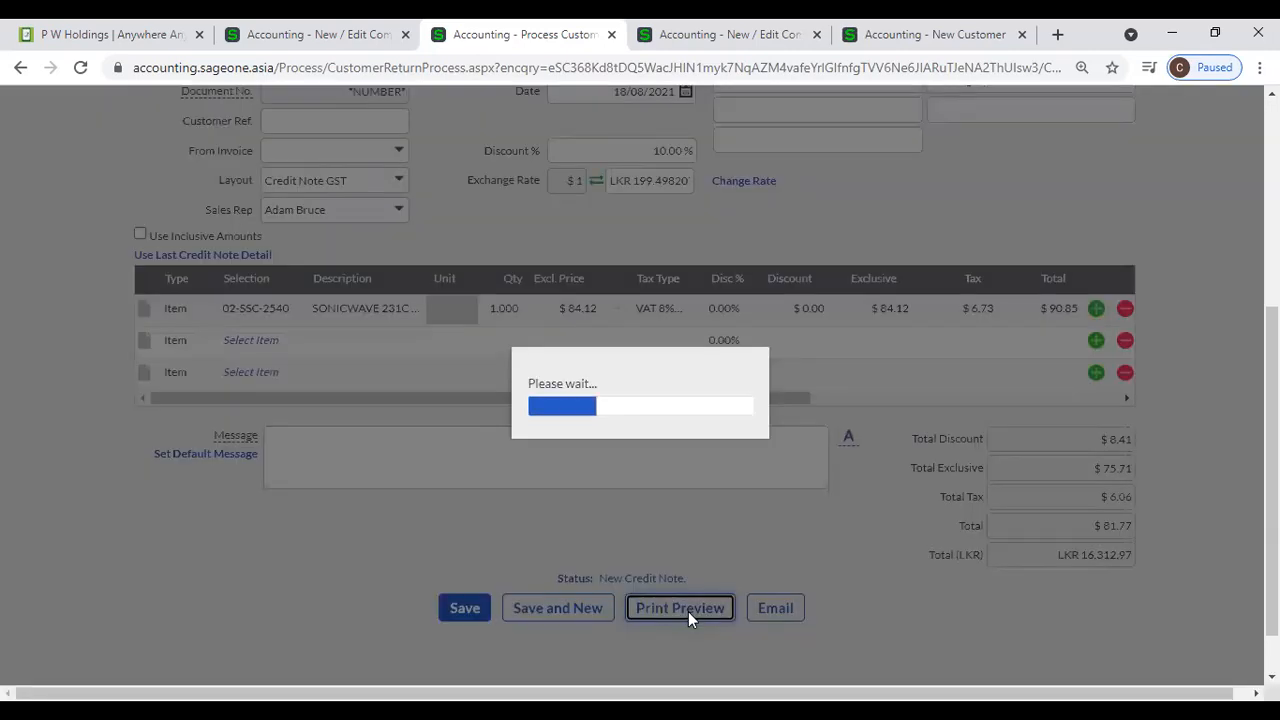
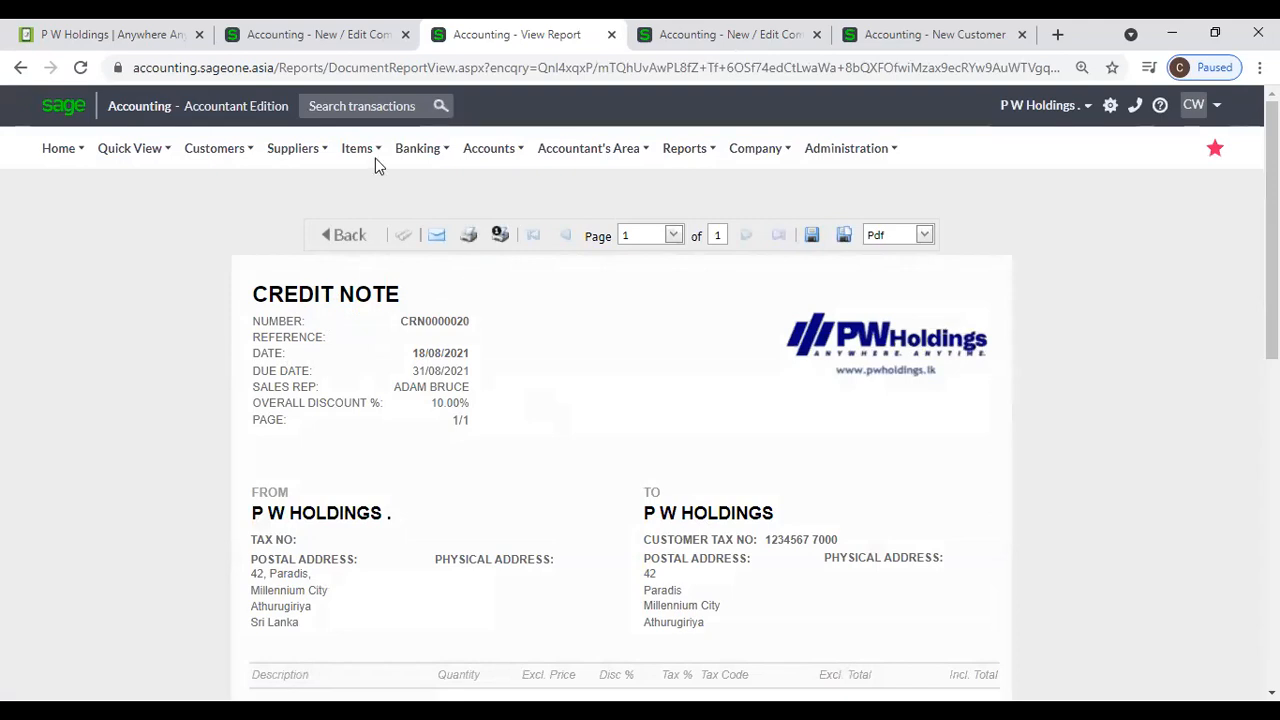
- Check the Credit Note's copy name in Document Descriptions, open the print output for the previewed credit note and close it without saving
left_click(316, 36)
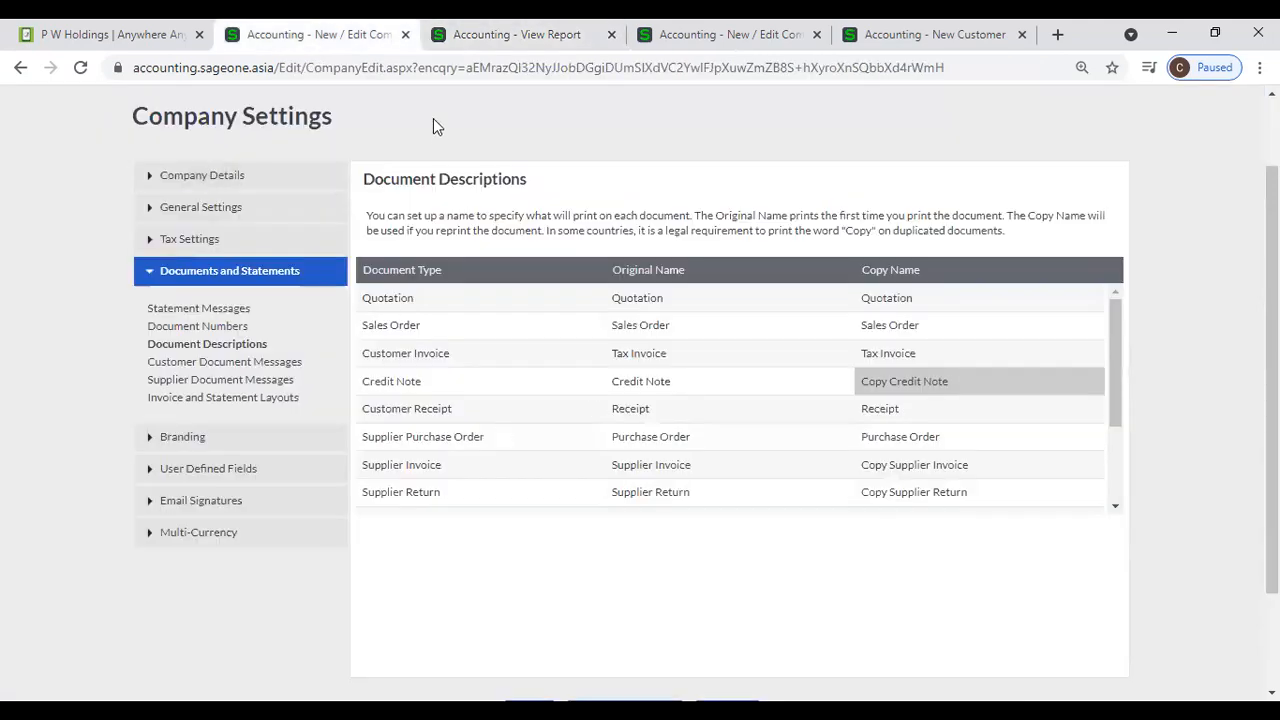
left_click(445, 38)
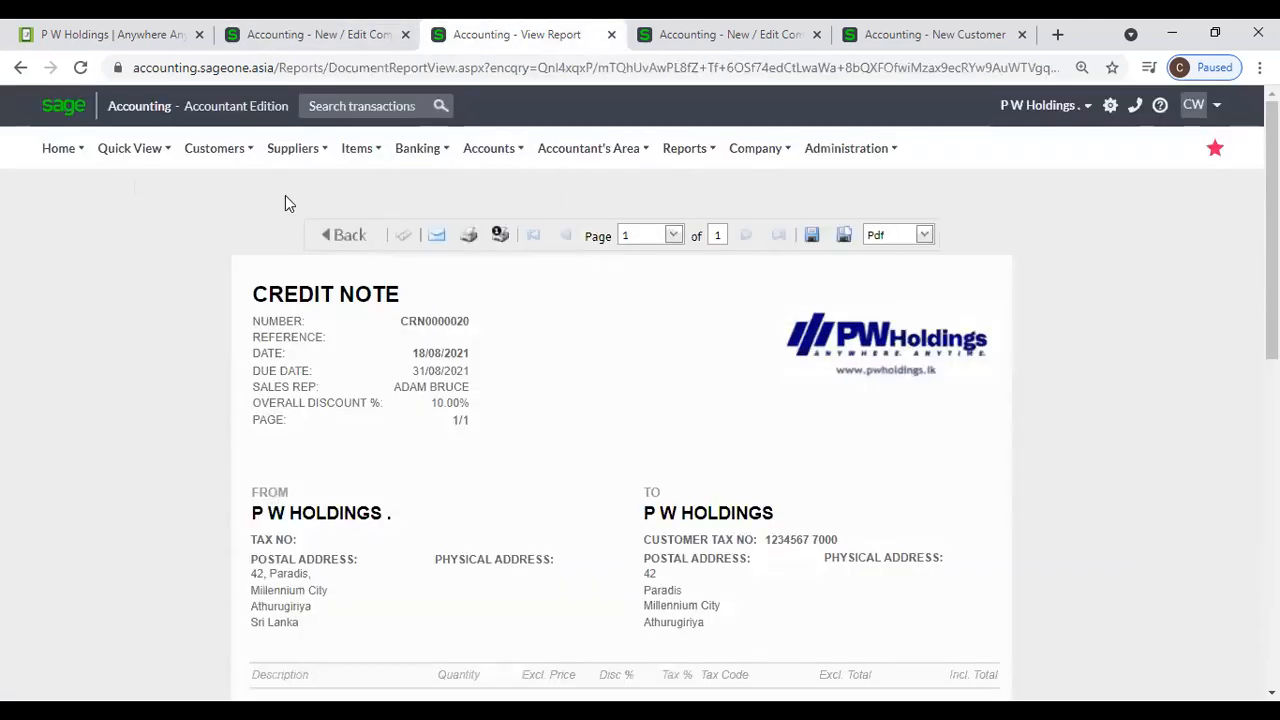
key("ctrl+p")
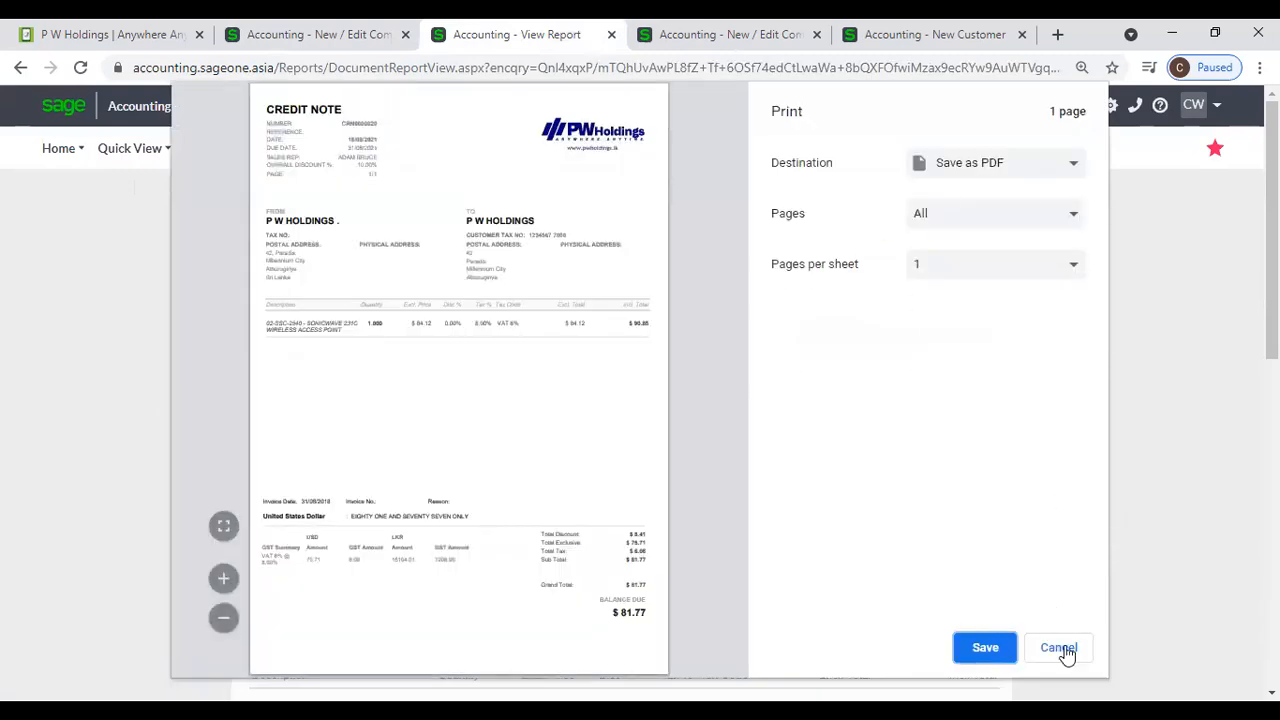
left_click(1060, 649)
- Preview the P W Holdings credit note dated 18/08/2021 again from the Customer Credit Notes list
mouse_move(237, 167)
mouse_move(234, 246)
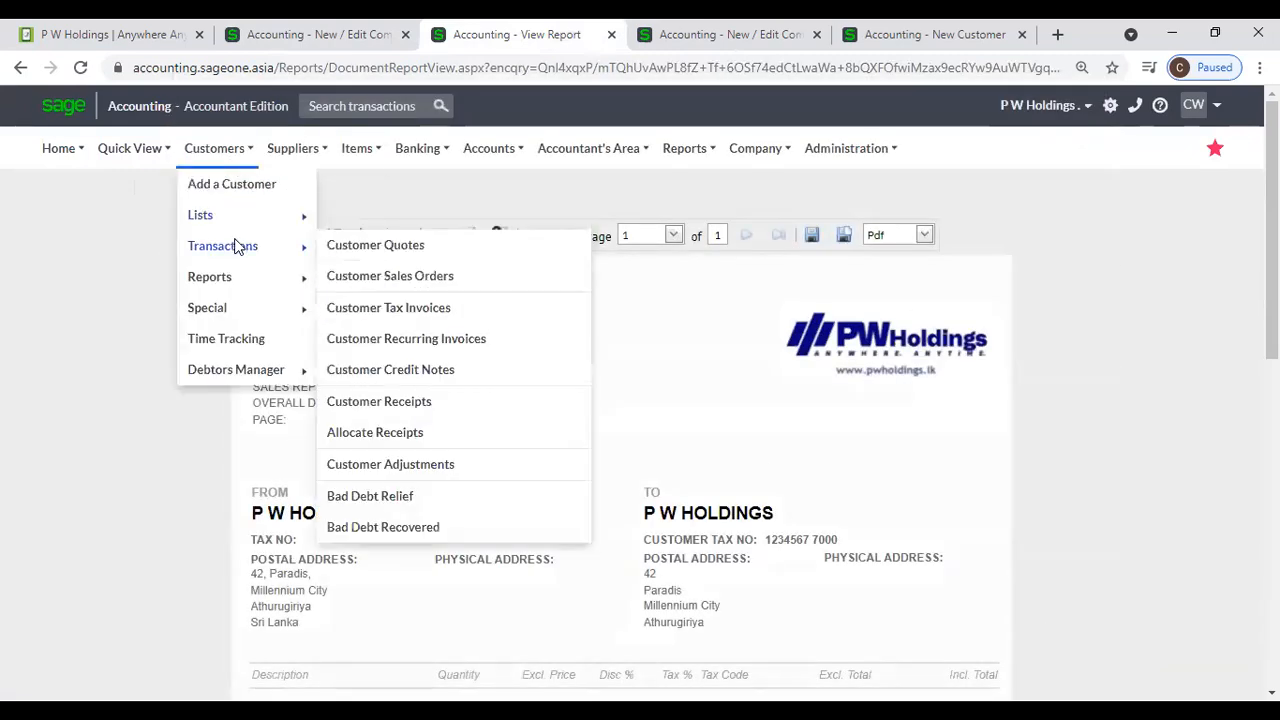
left_click(385, 369)
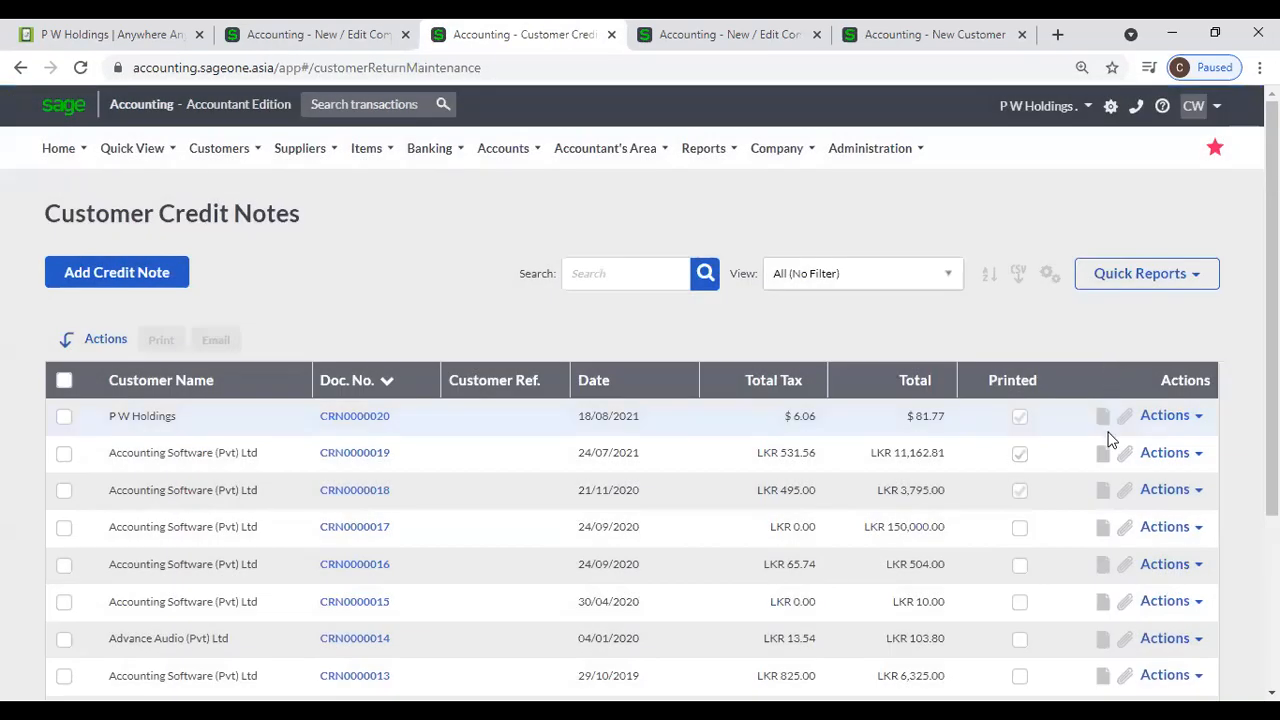
left_click(1196, 416)
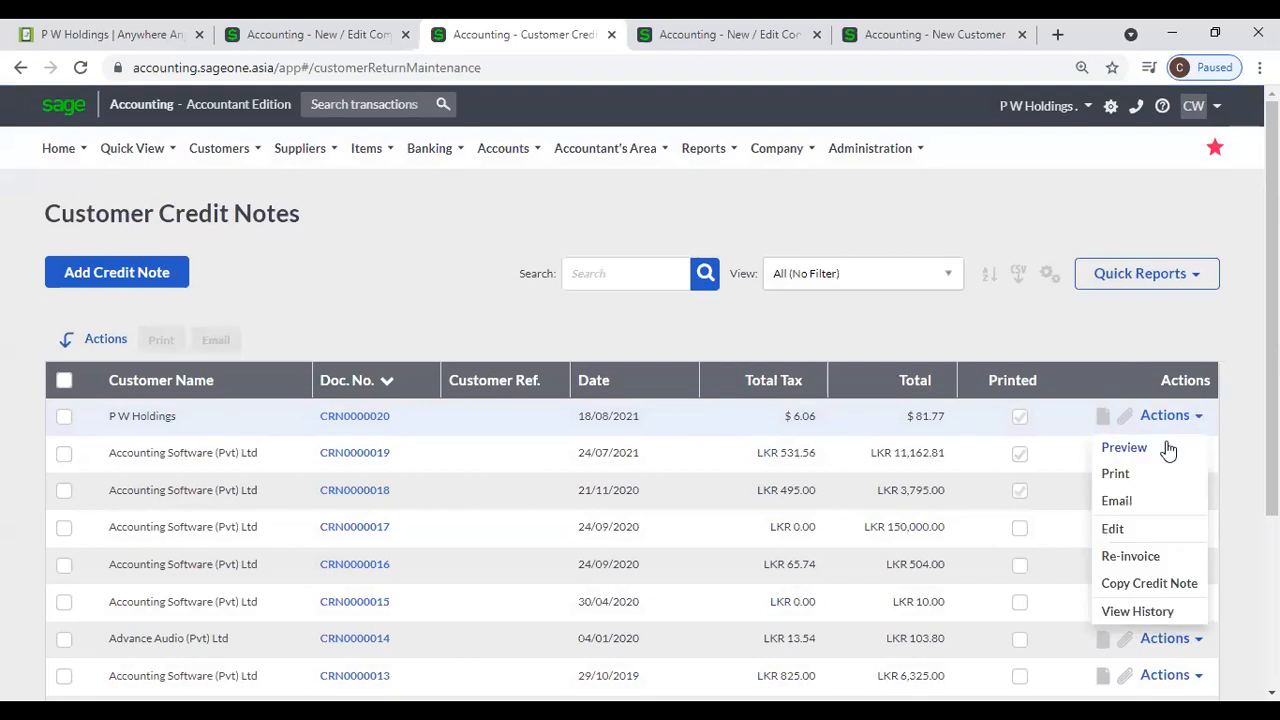
left_click(1124, 448)
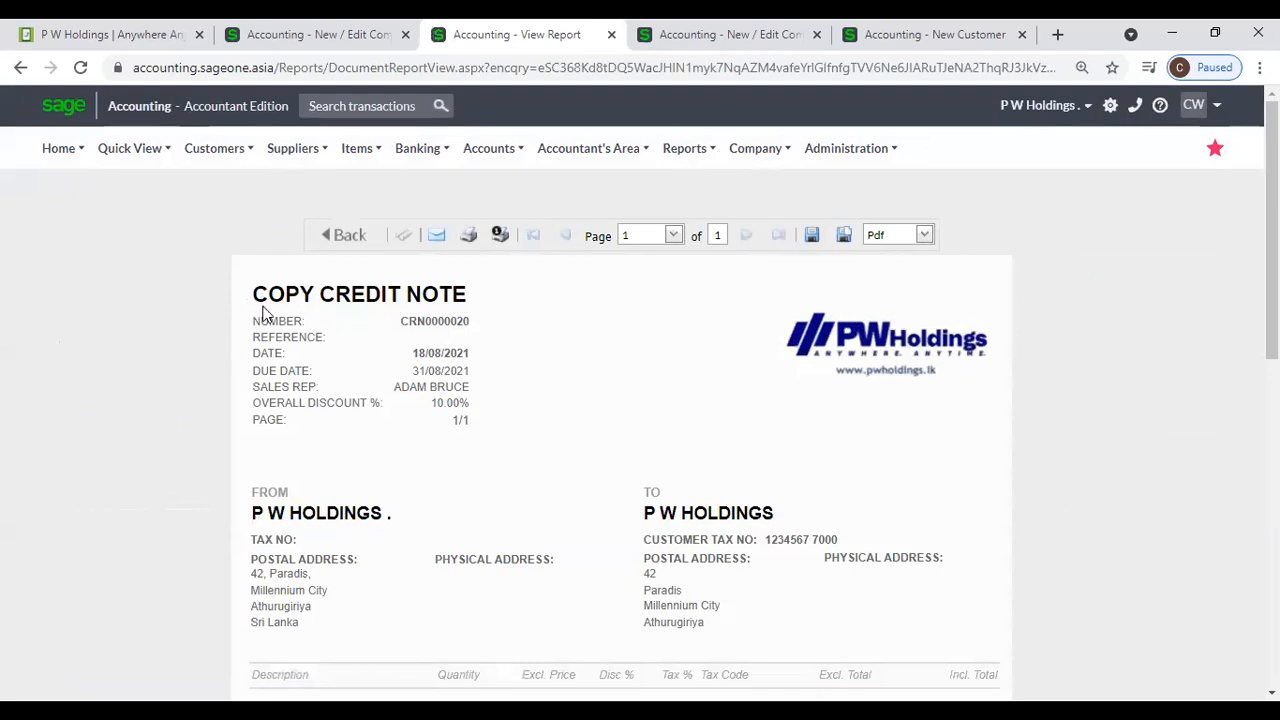
- Compare the Credit Note's copy name in Document Descriptions with the title on the previewed credit note
left_click(310, 38)
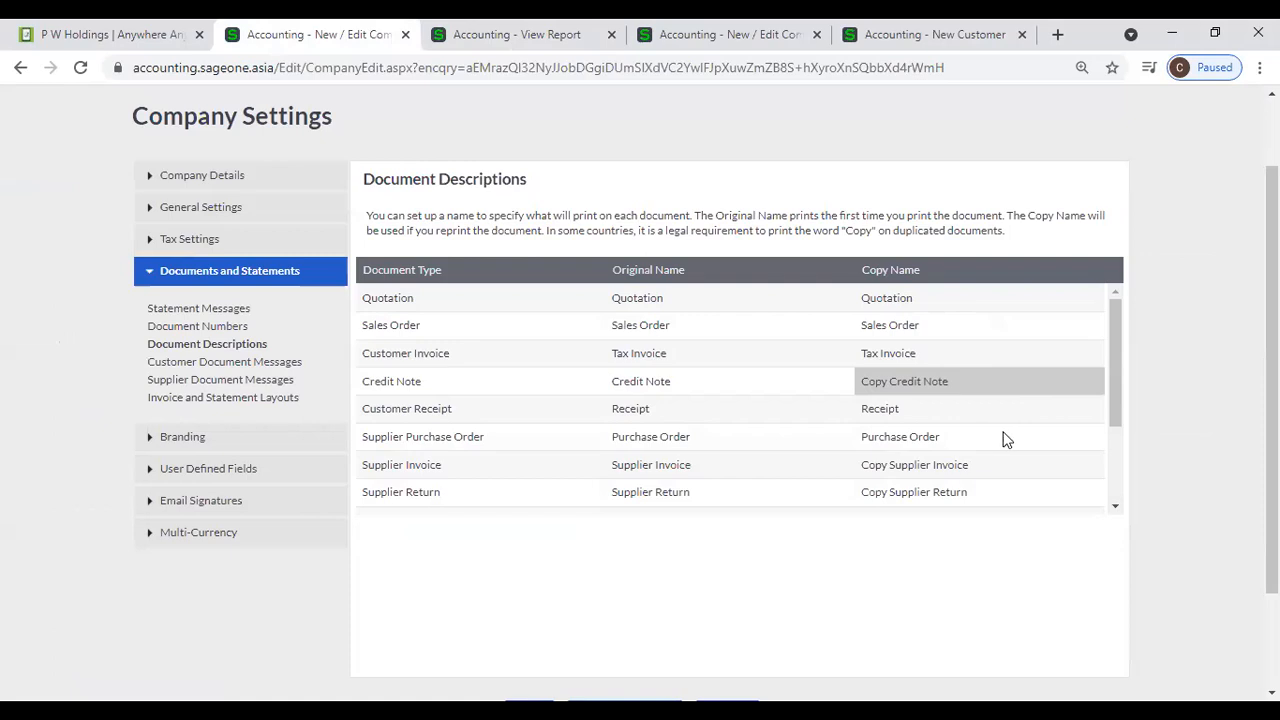
left_click(898, 381)
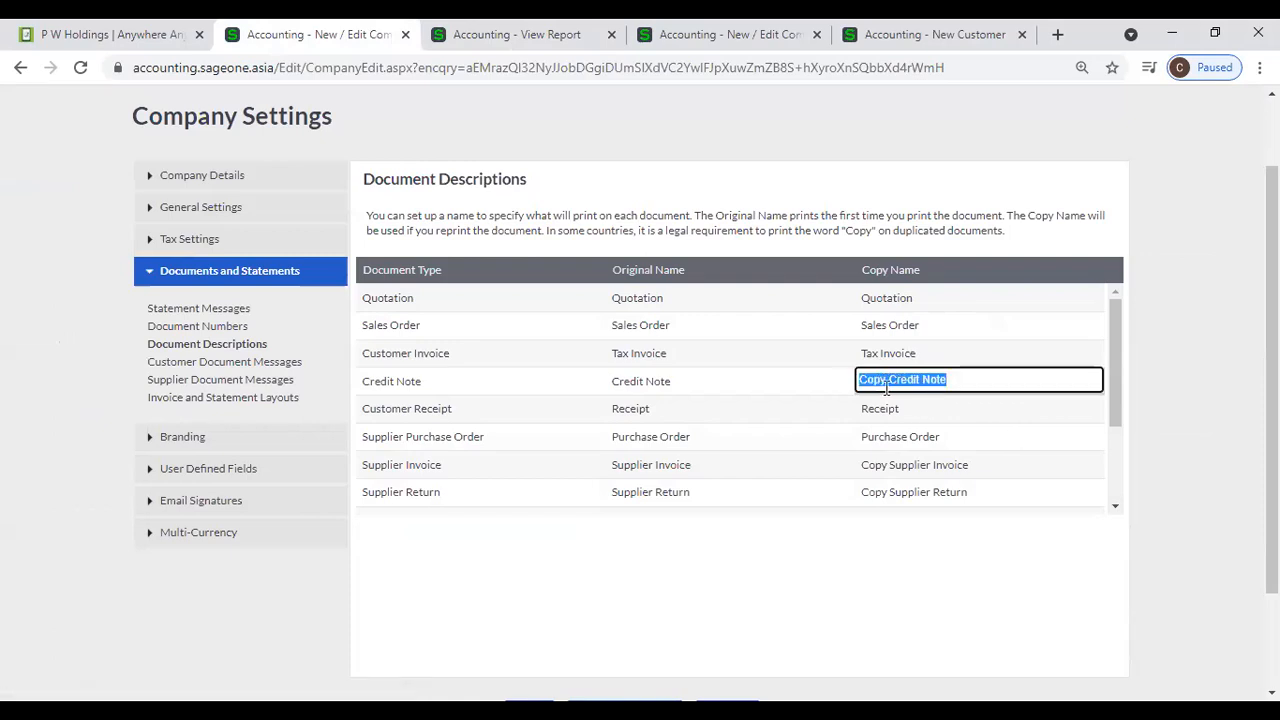
left_click(517, 34)
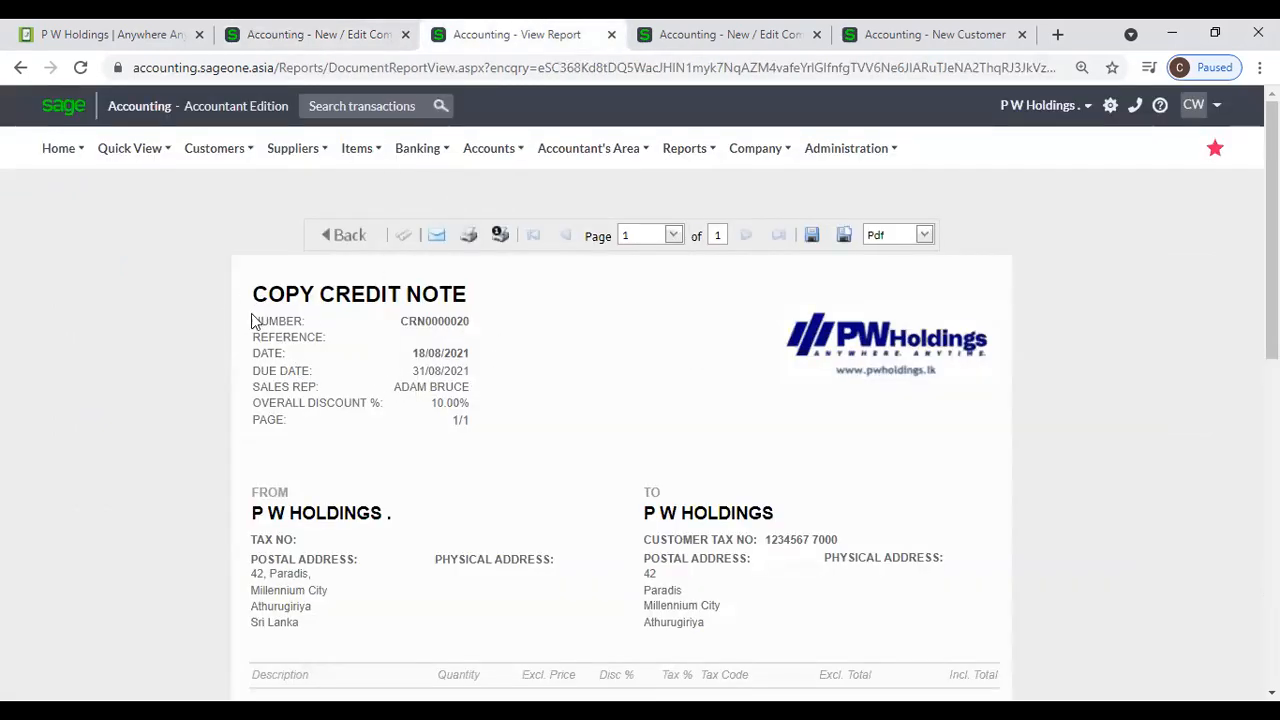
left_click(276, 40)
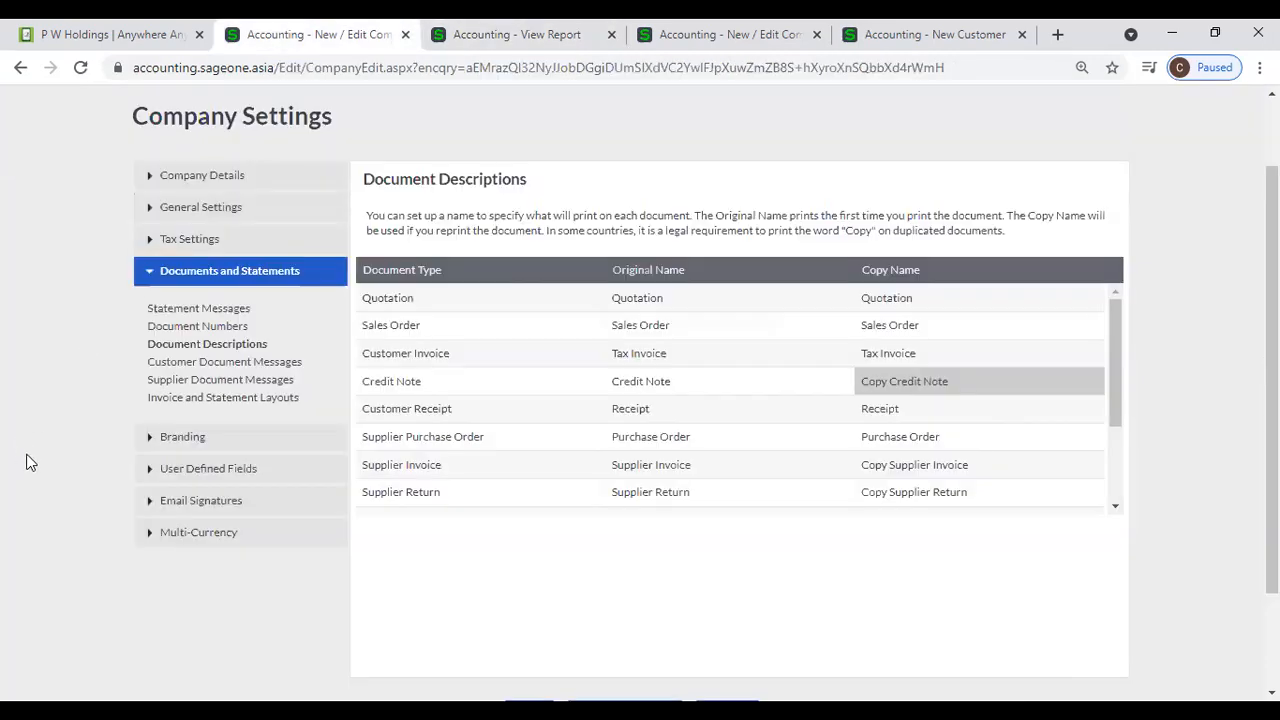
- Try adding "Copy" in front of the Customer Invoice's copy name in Document Descriptions
left_click(877, 358)
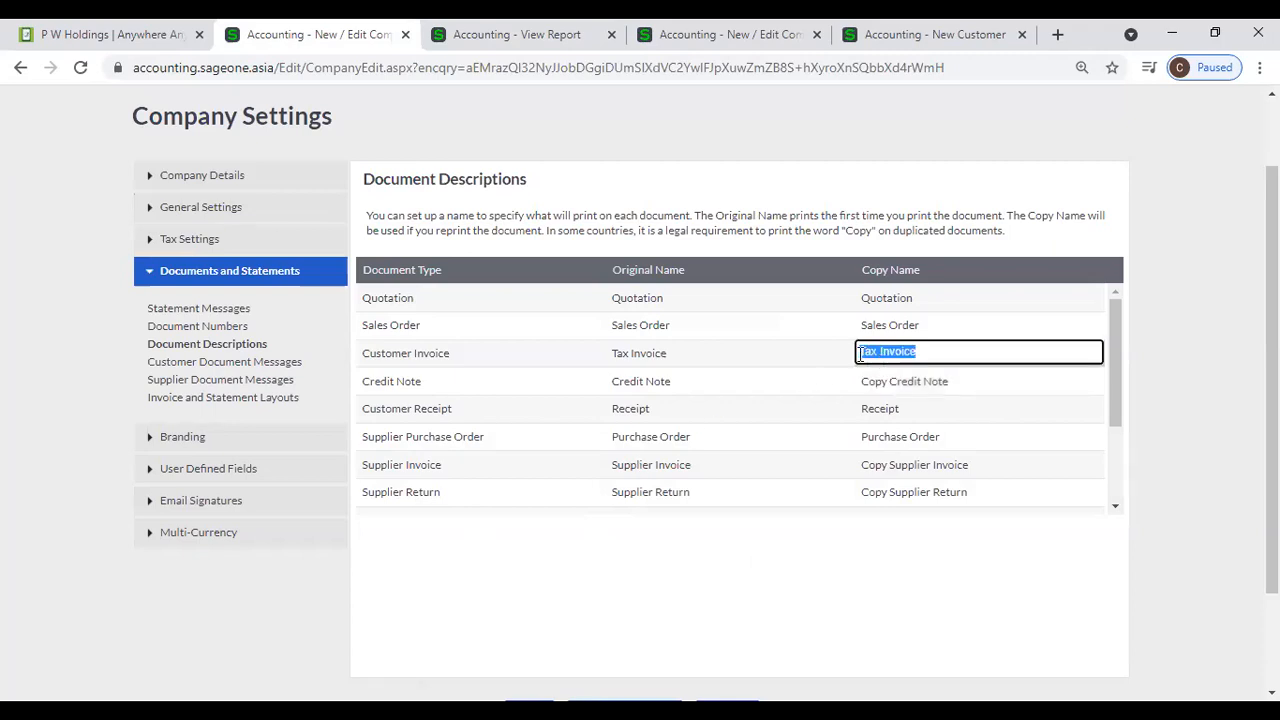
left_click(862, 354)
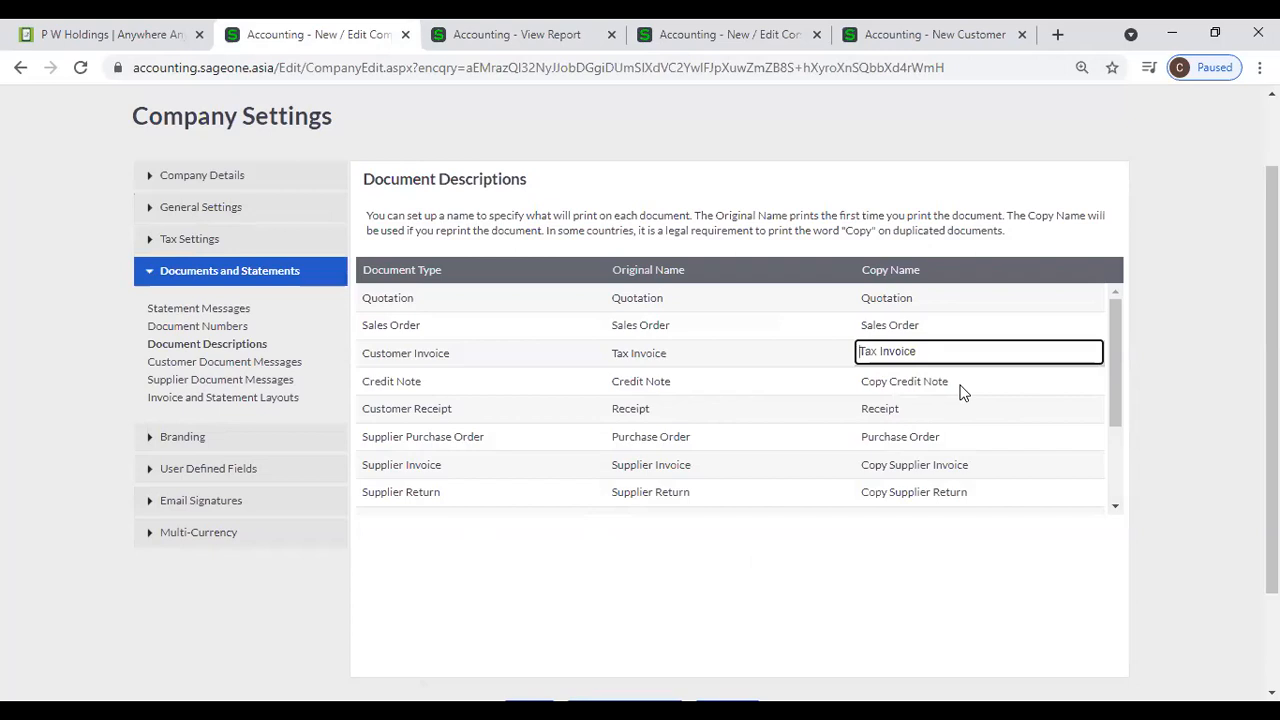
type("Copy")
key("BackSpace")
key("BackSpace")
key("BackSpace")
key("BackSpace")
key("BackSpace")
left_click(1134, 418)
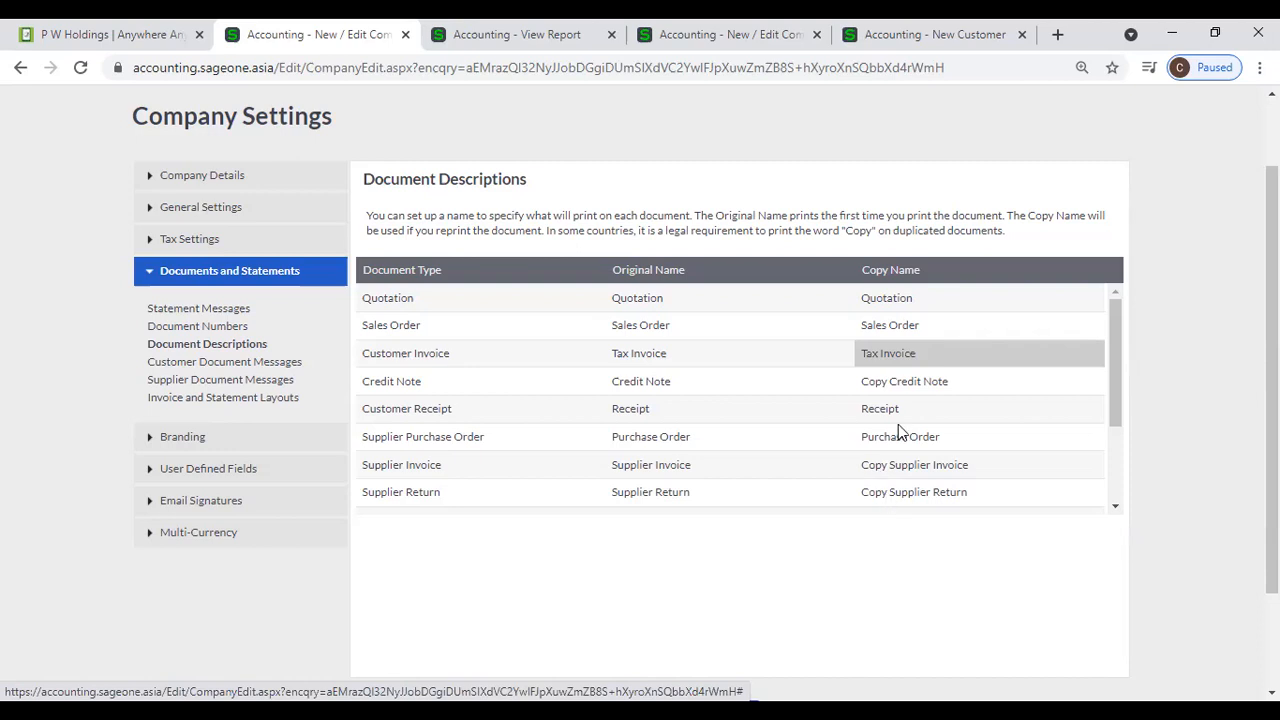
- Examine the original and copy names of the remaining document types in Document Descriptions
scroll(880, 434, "down", 2)
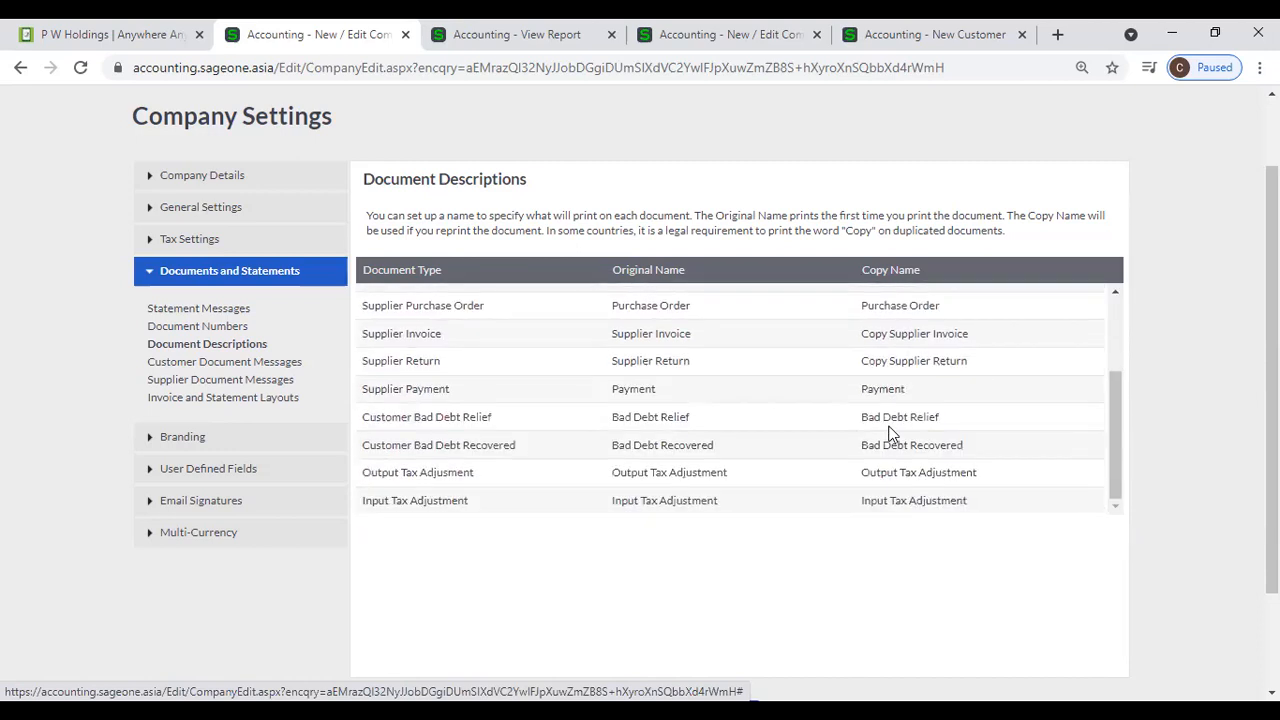
scroll(497, 331, "down", 1)
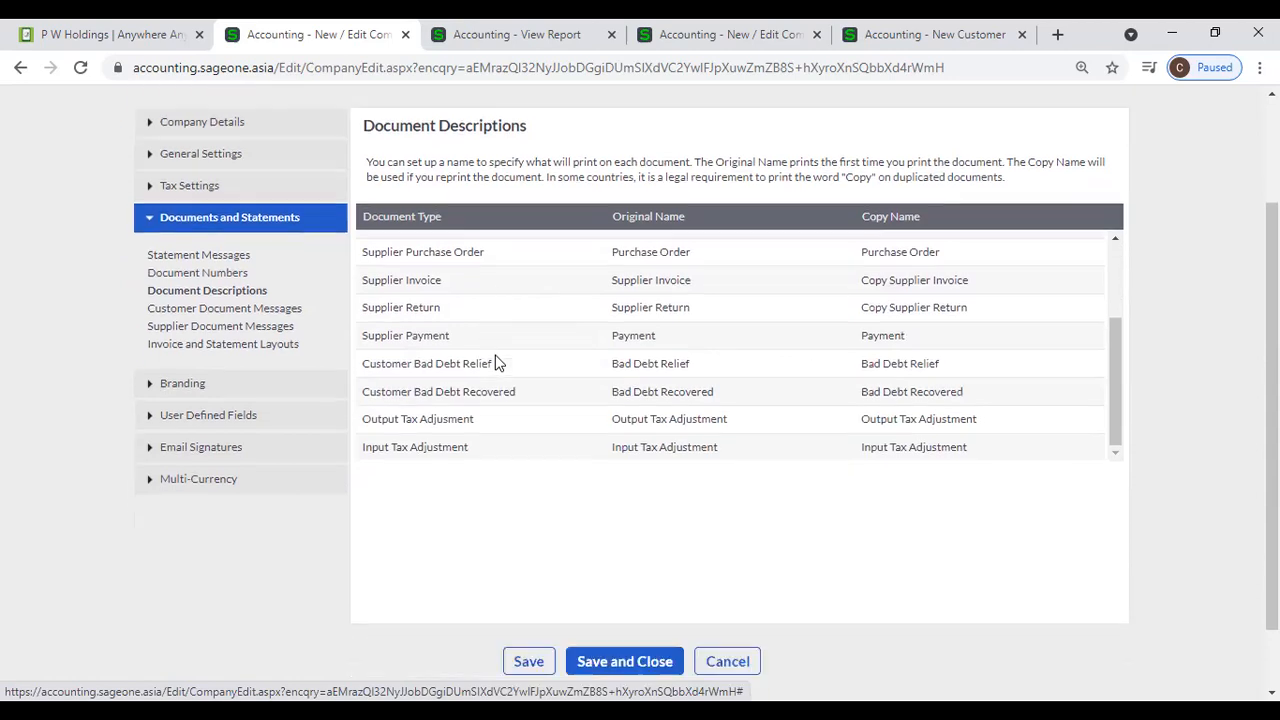
scroll(776, 362, "up", 2)
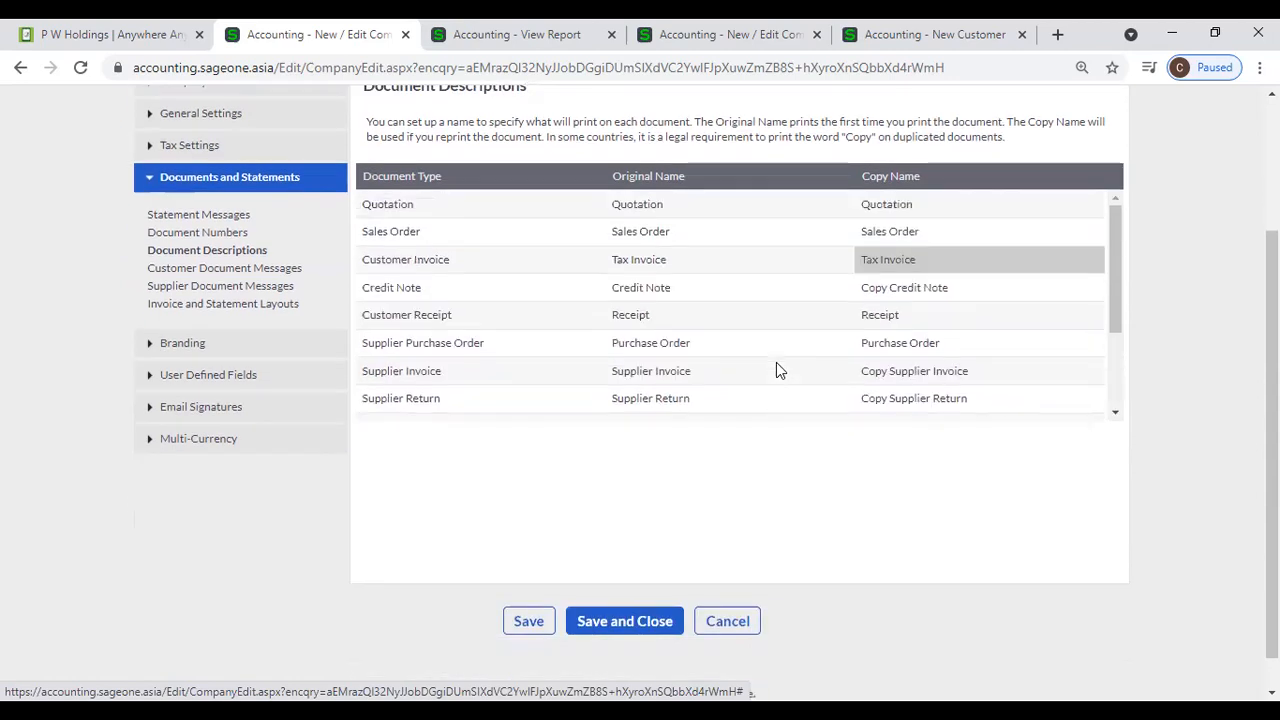
scroll(821, 351, "up", 2)
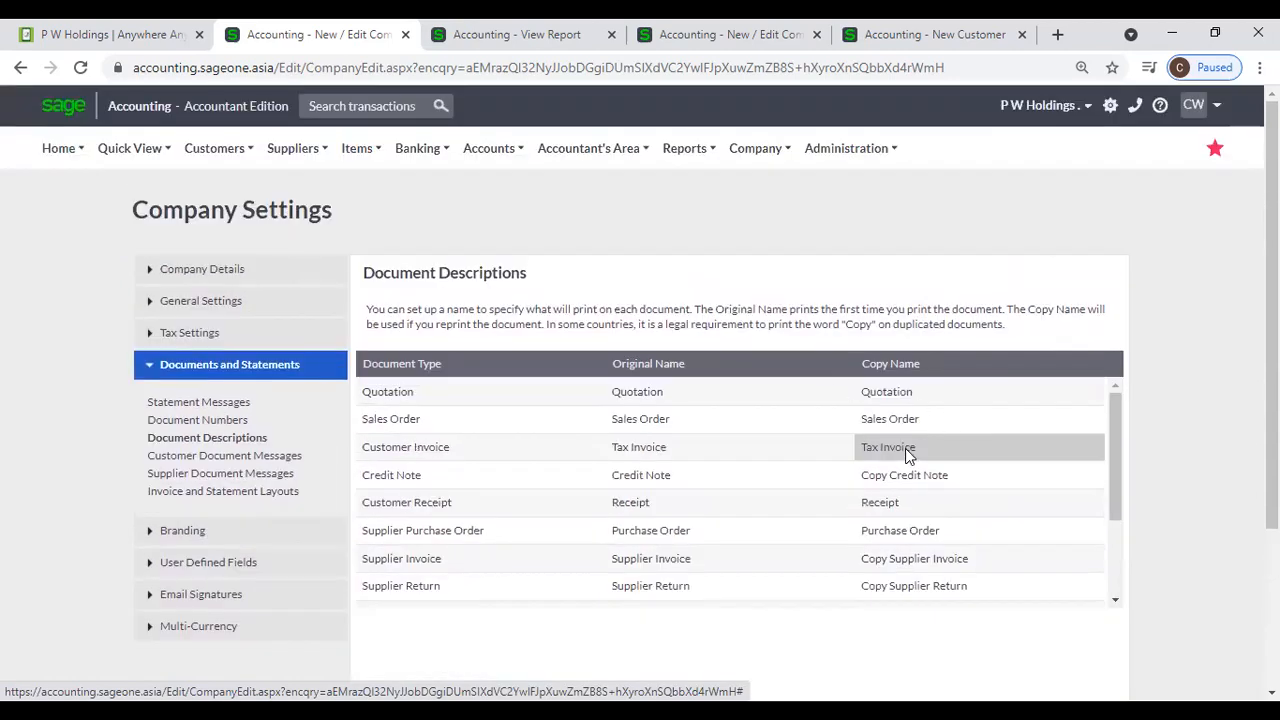
scroll(937, 461, "down", 3)
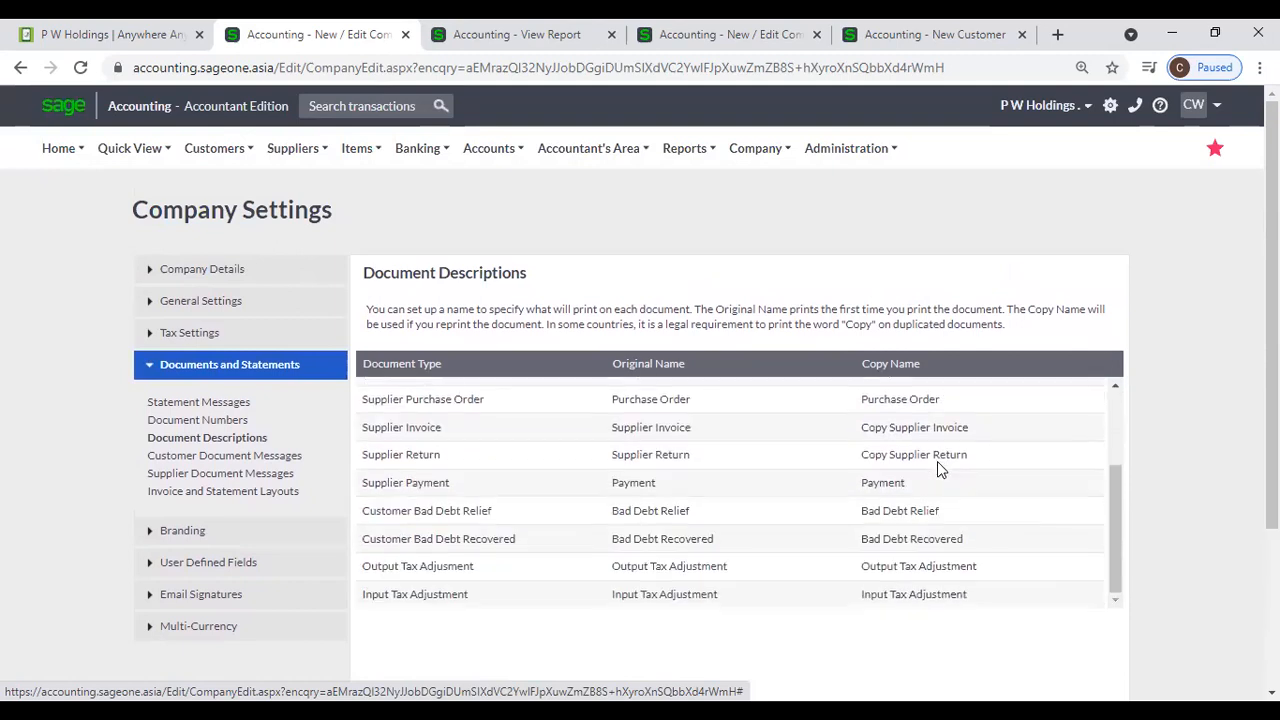
scroll(1030, 458, "down", 1)
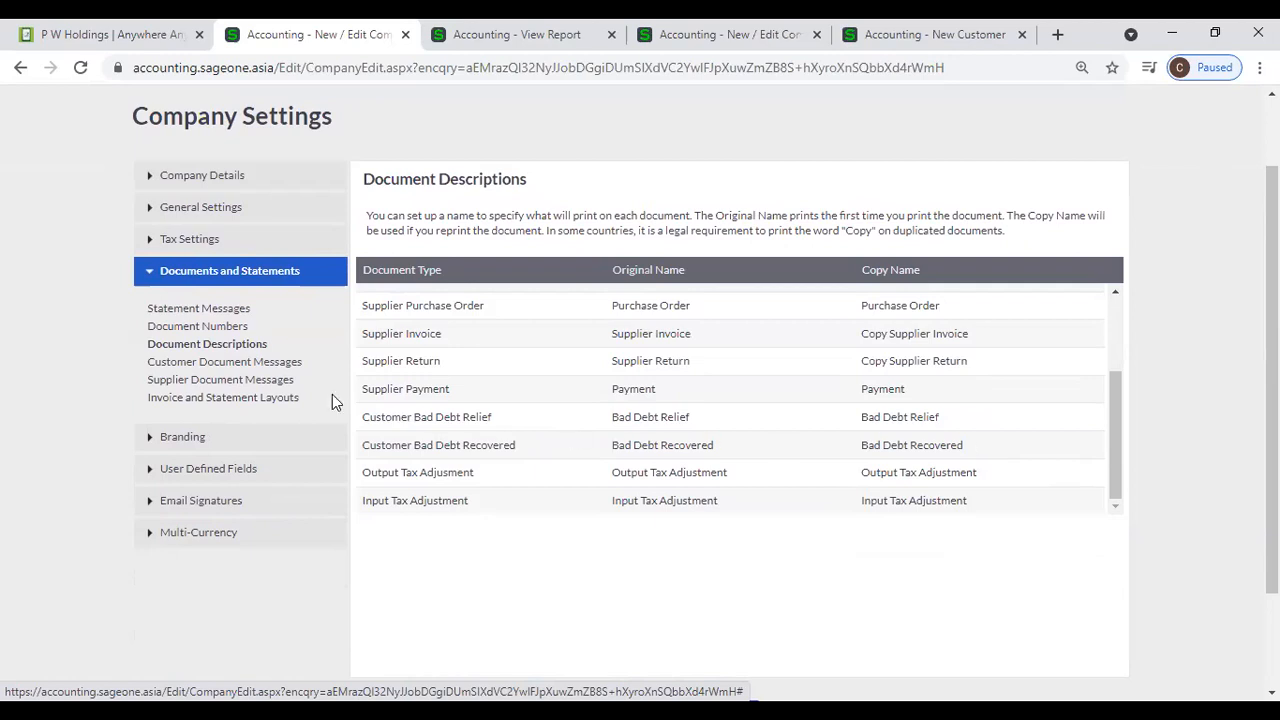
- Open the Customer Document Messages settings and examine the default message for each document type
left_click(293, 366)
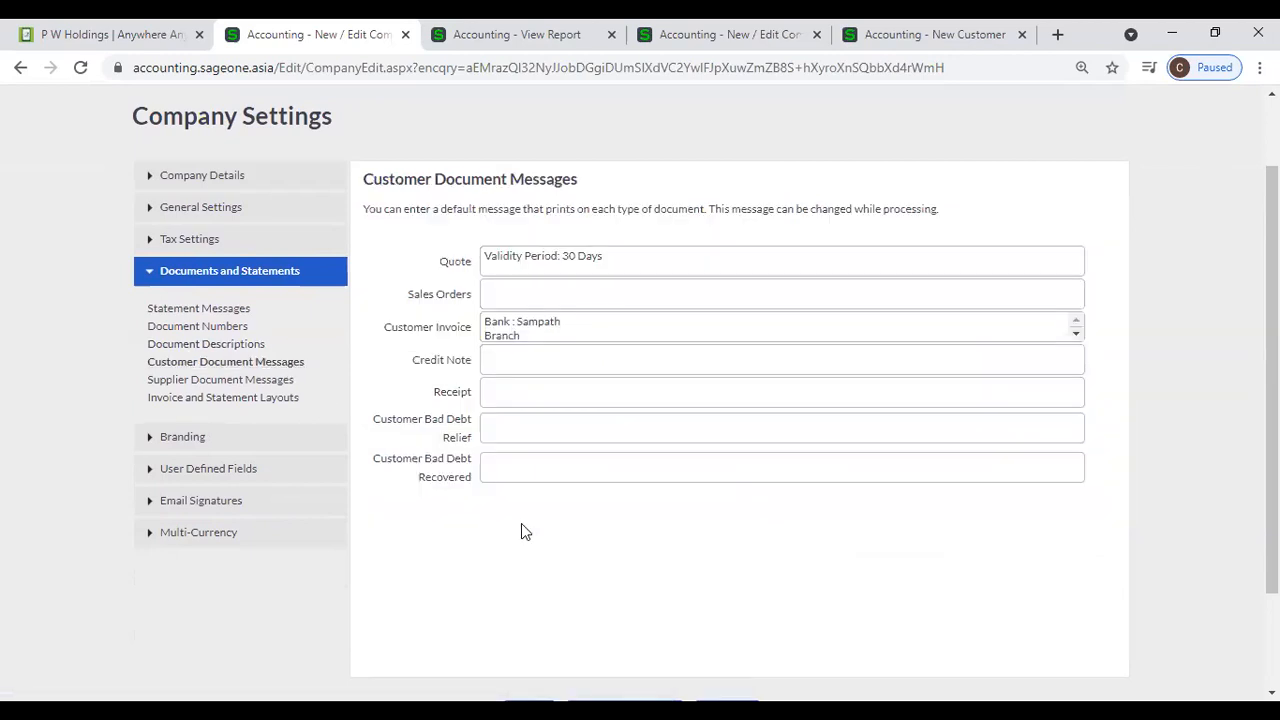
left_click(436, 44)
left_click(372, 40)
- Return to the credit note report and start a new tax invoice from the Customer Tax Invoices list
left_click(440, 44)
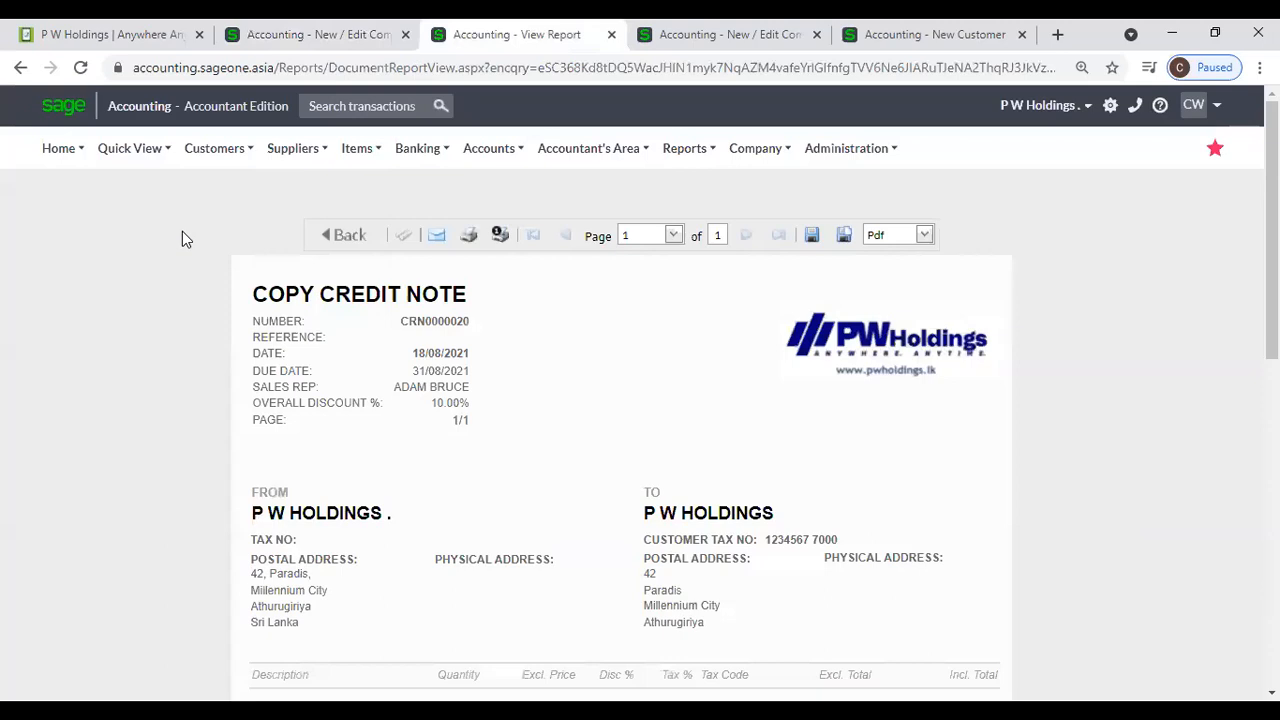
left_click(212, 150)
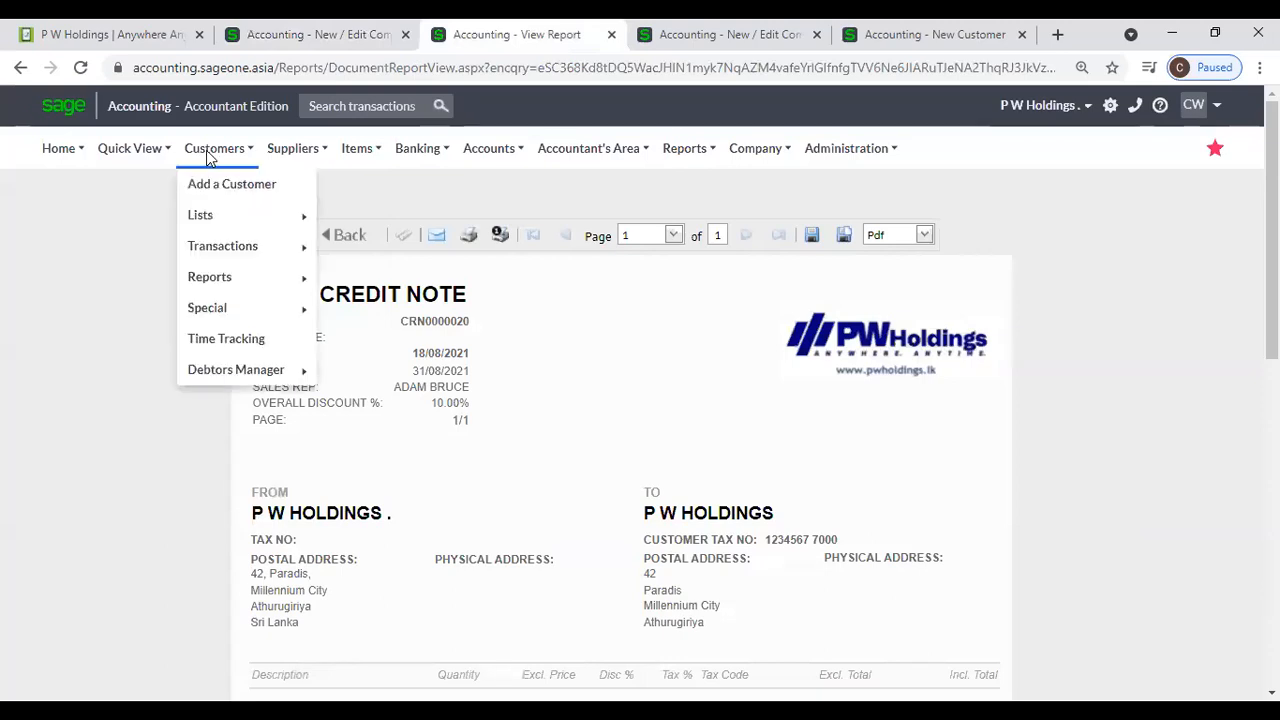
mouse_move(214, 249)
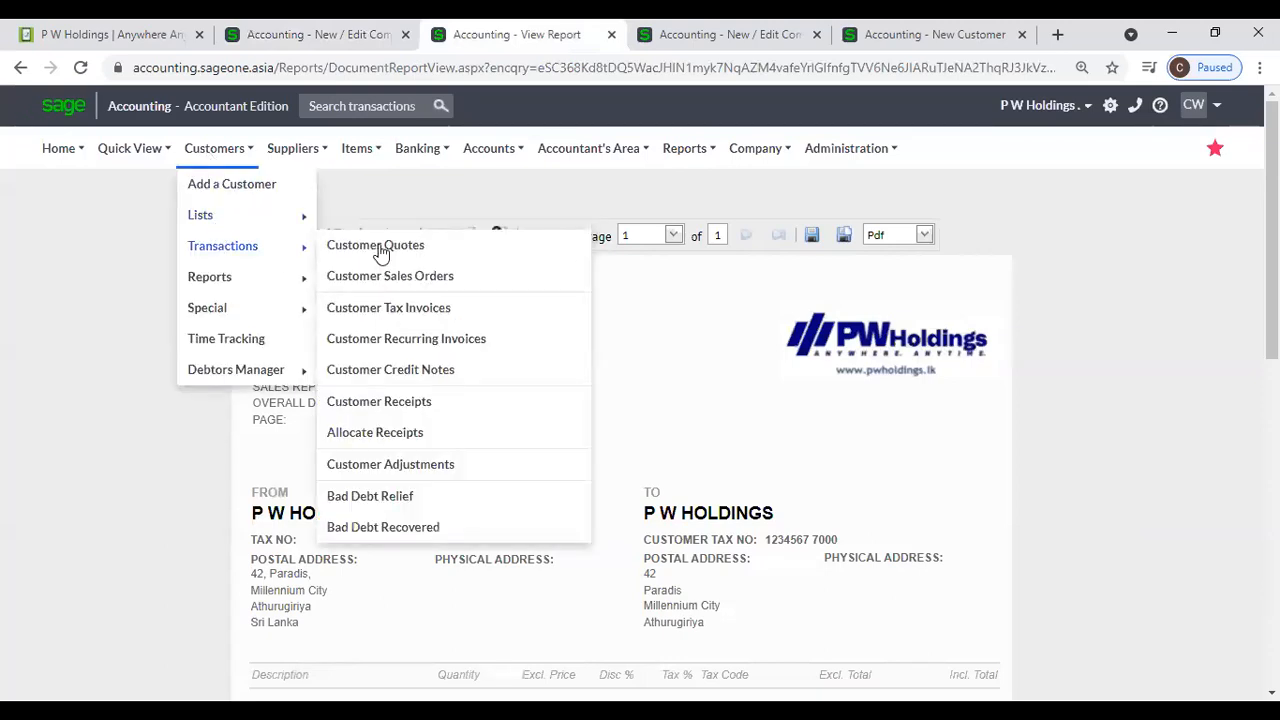
left_click(413, 308)
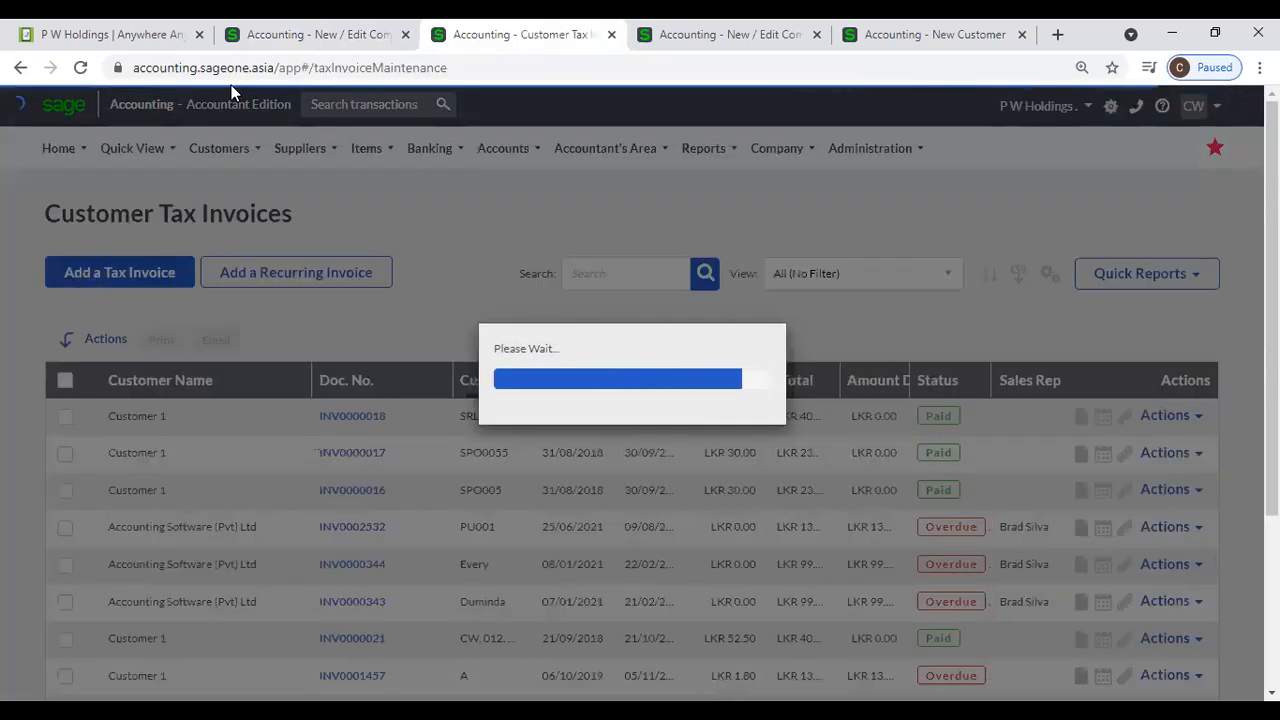
left_click(248, 38)
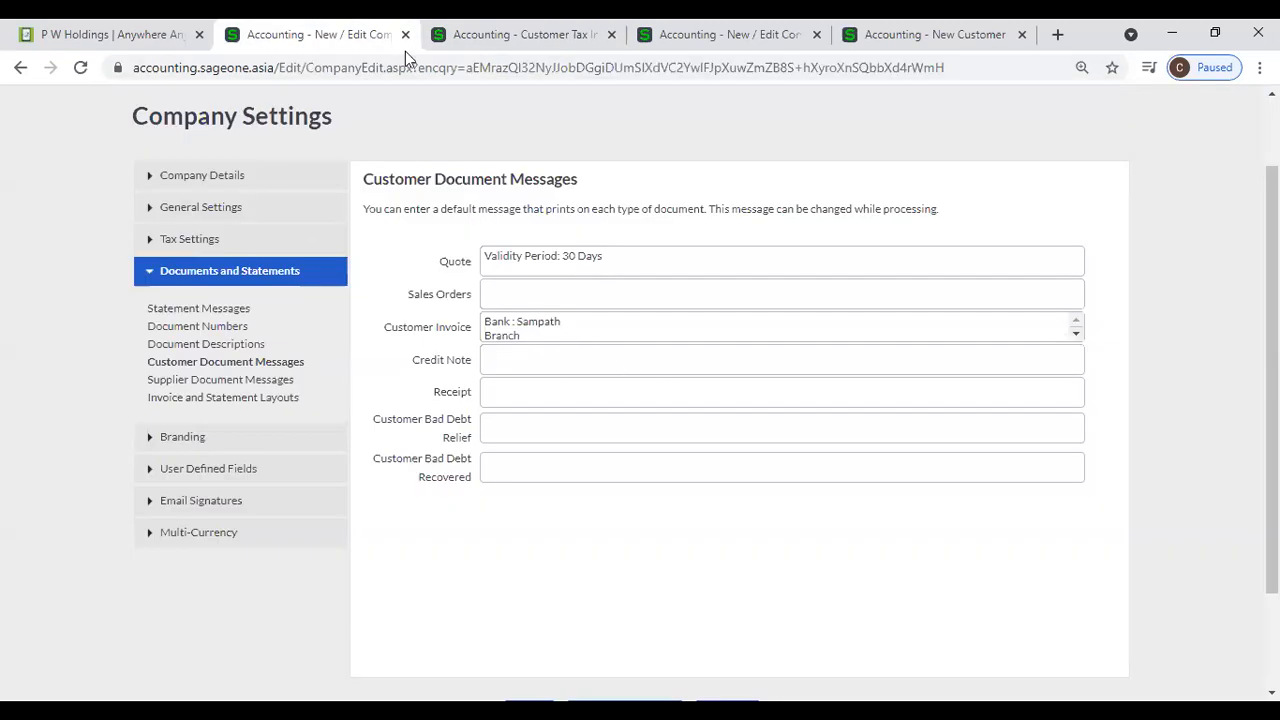
left_click(430, 45)
left_click(125, 285)
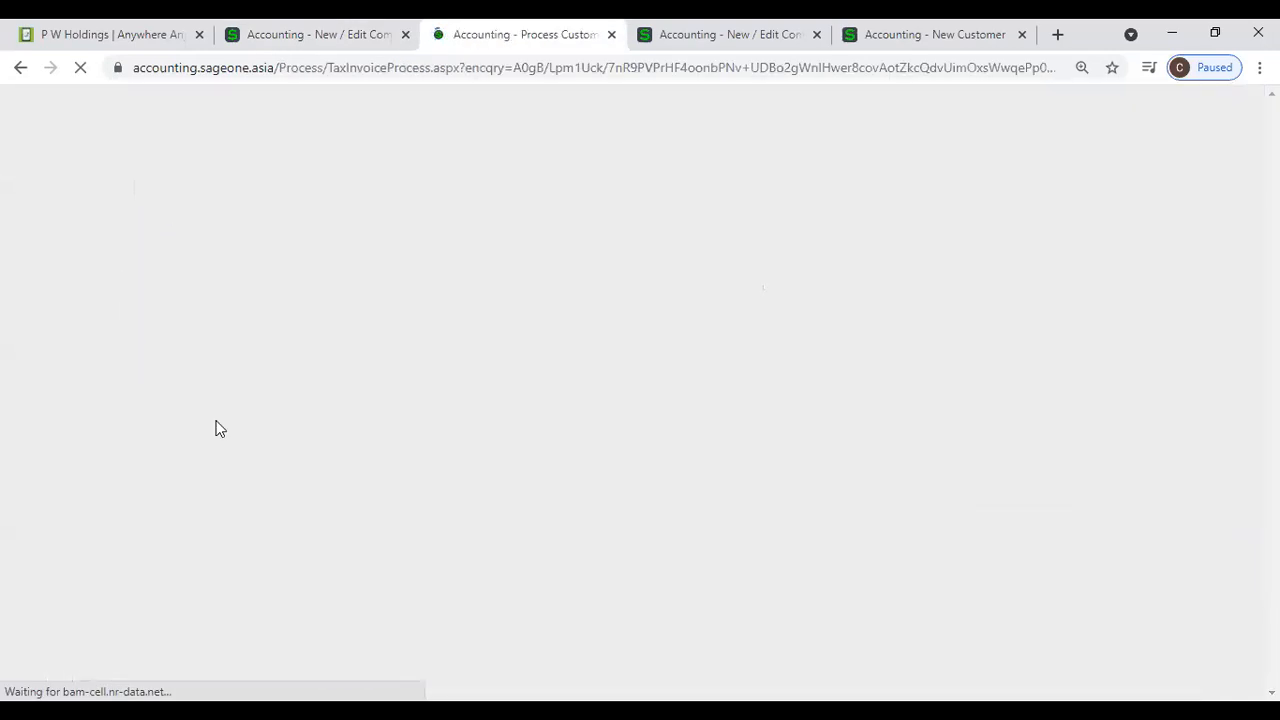
- Compare the new tax invoice's message text with the default Customer Invoice message in the Customer Document Messages settings
scroll(437, 478, "down", 4)
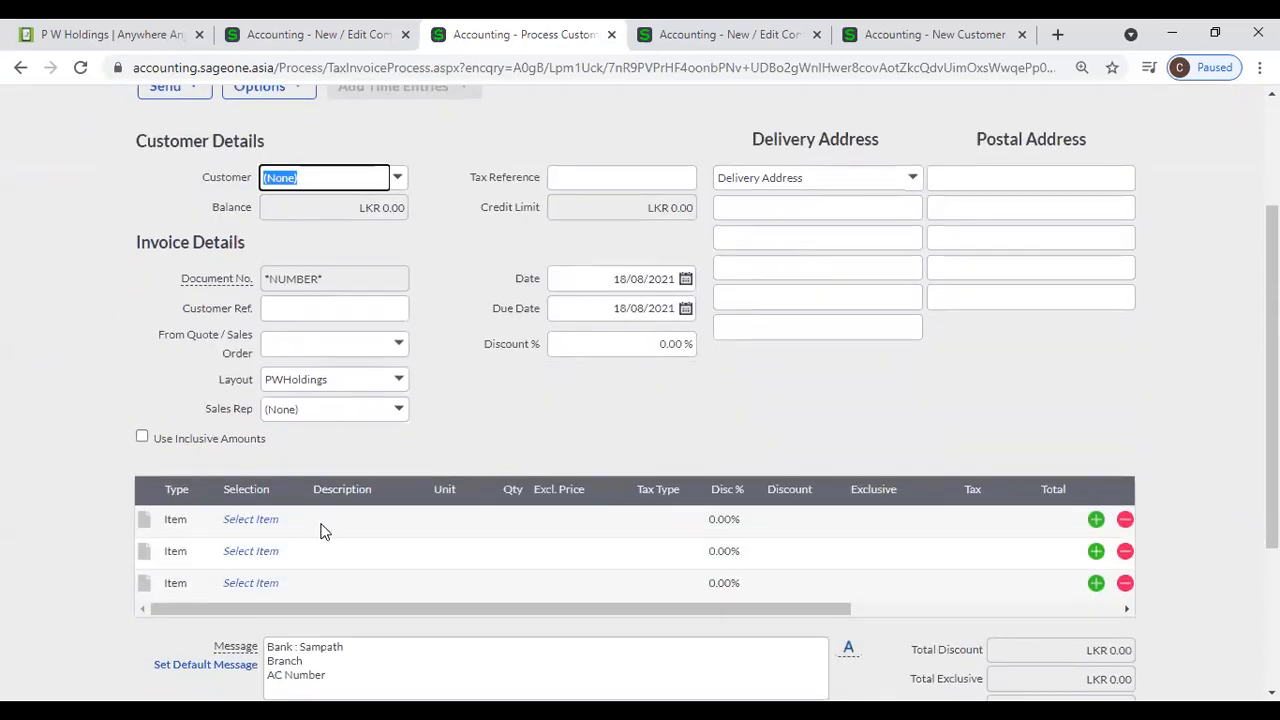
left_click(356, 433)
key("ctrl+a")
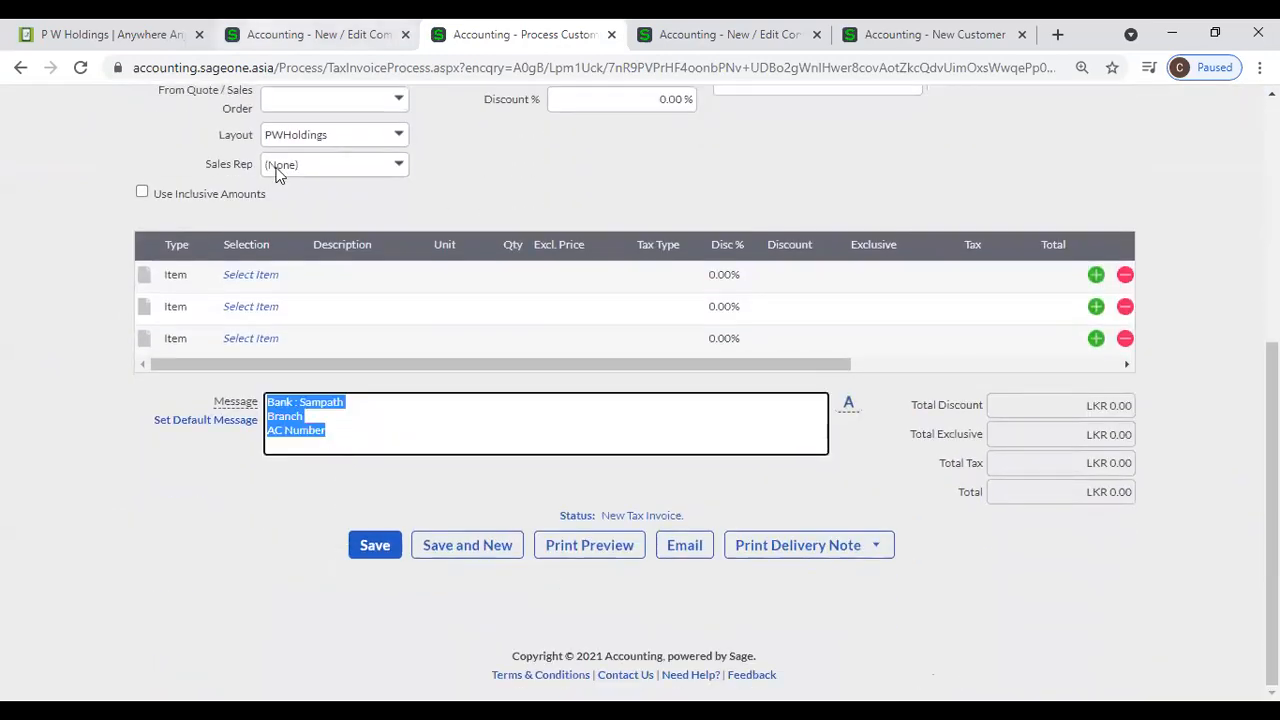
left_click(267, 35)
left_click(573, 326)
key("ctrl+a")
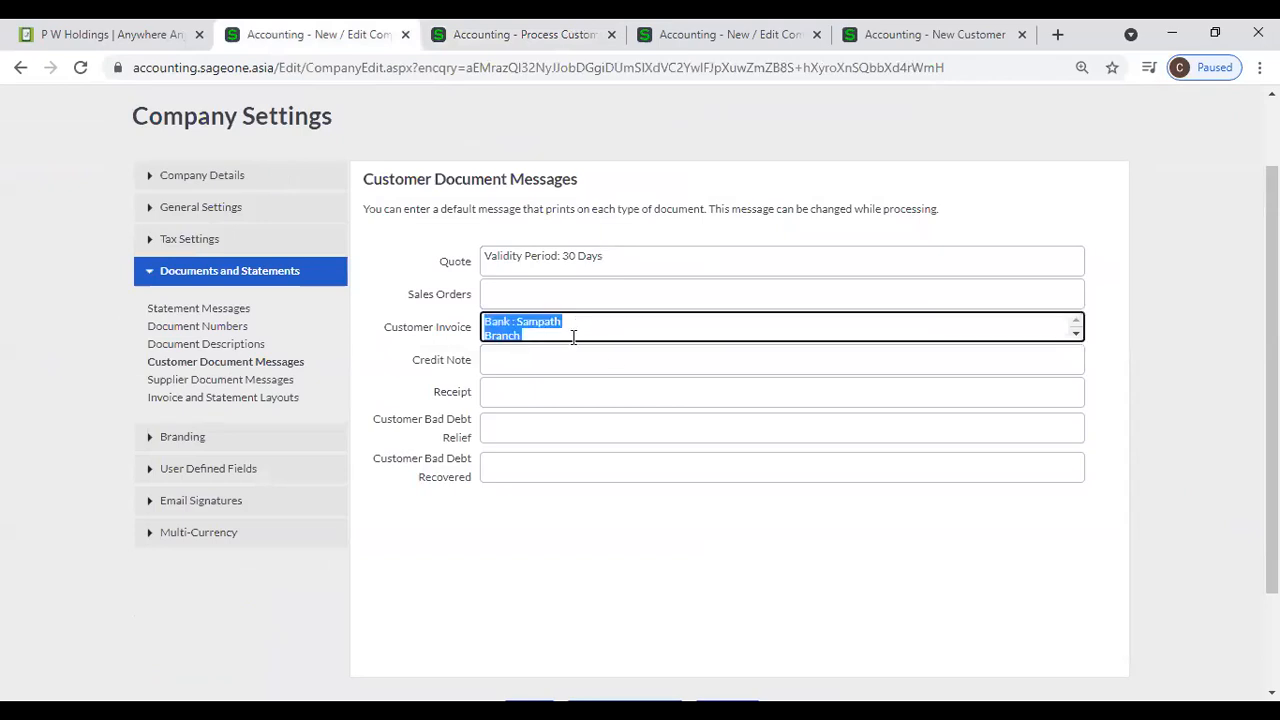
scroll(578, 328, "down", 1)
key("ctrl+Tab")
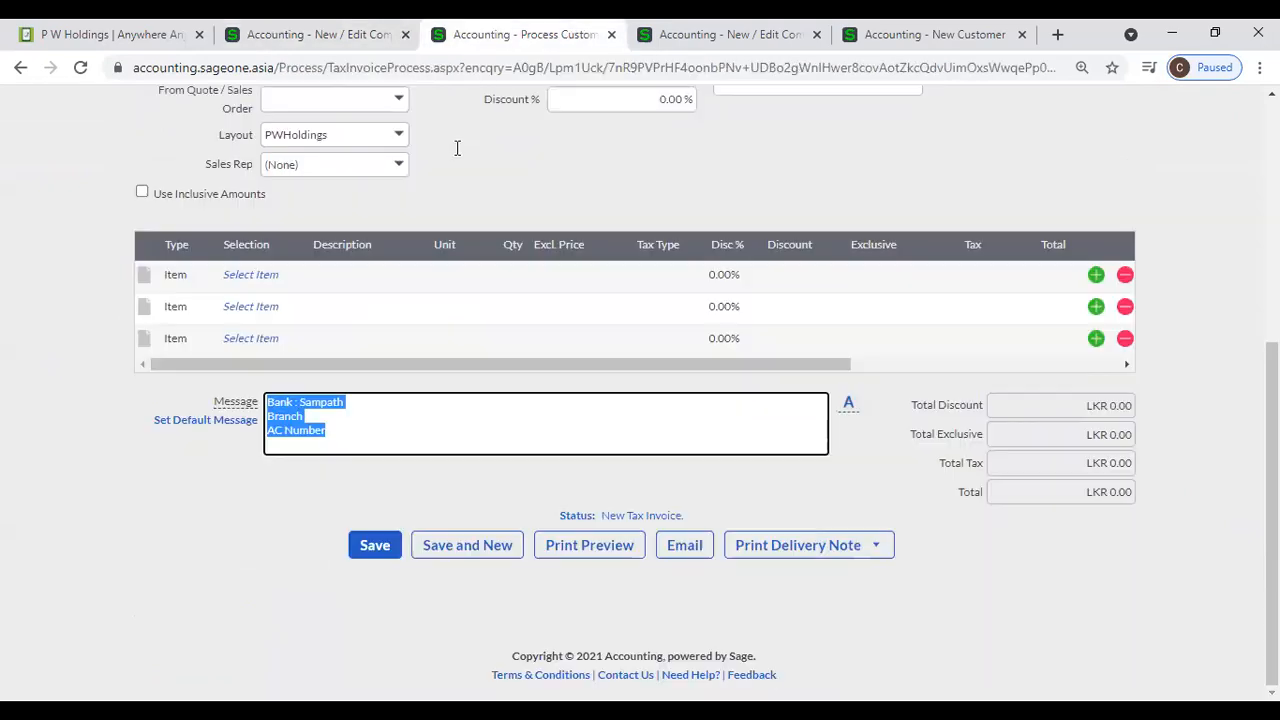
scroll(346, 442, "up", 2)
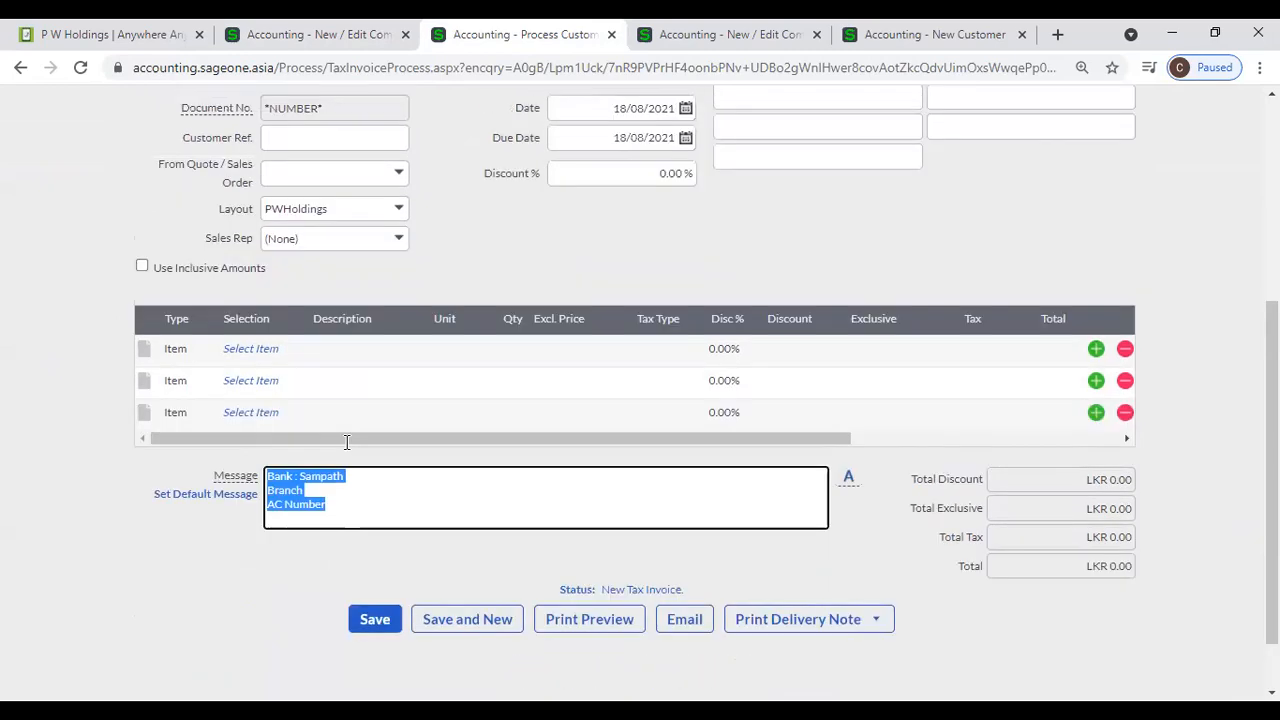
left_click(319, 38)
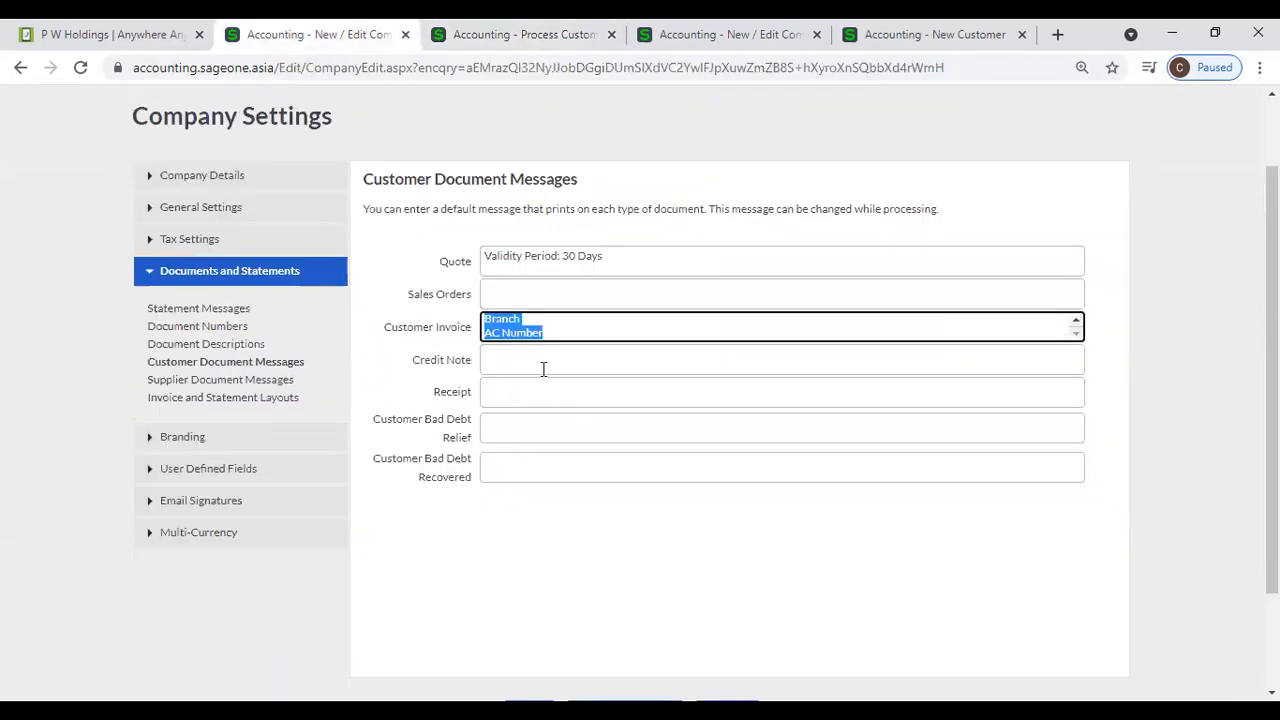
left_click(433, 51)
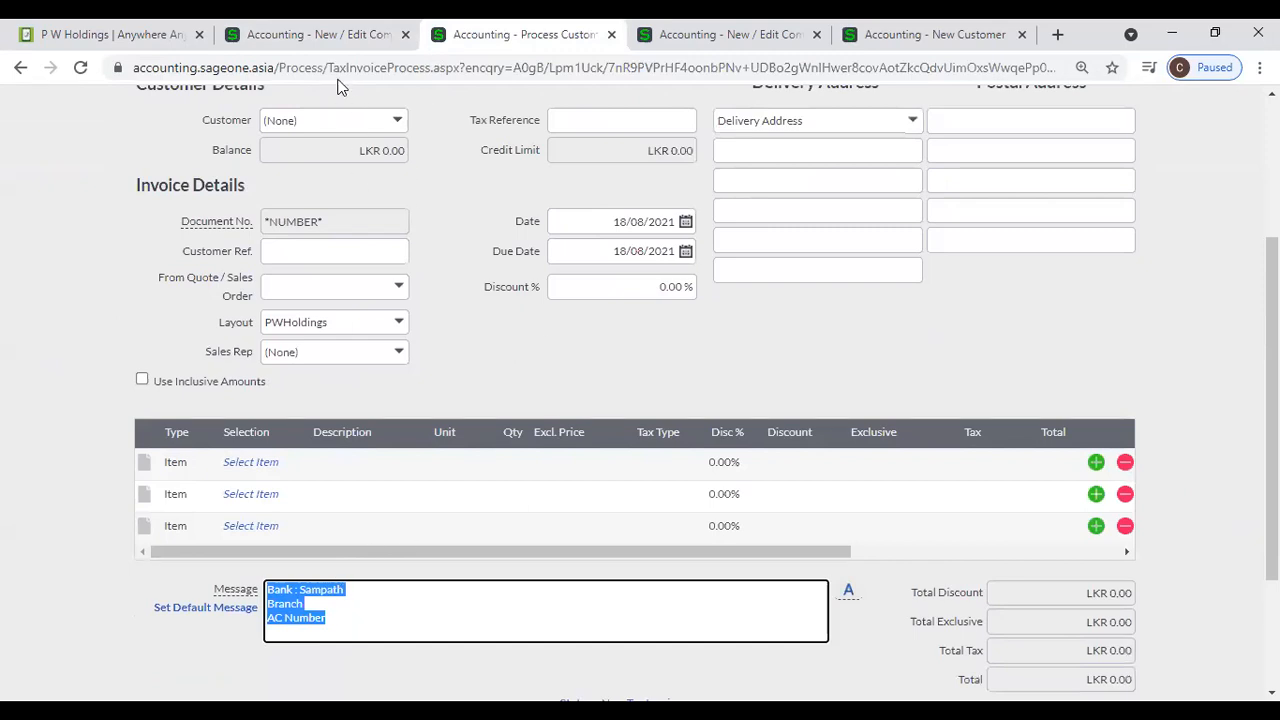
left_click(330, 48)
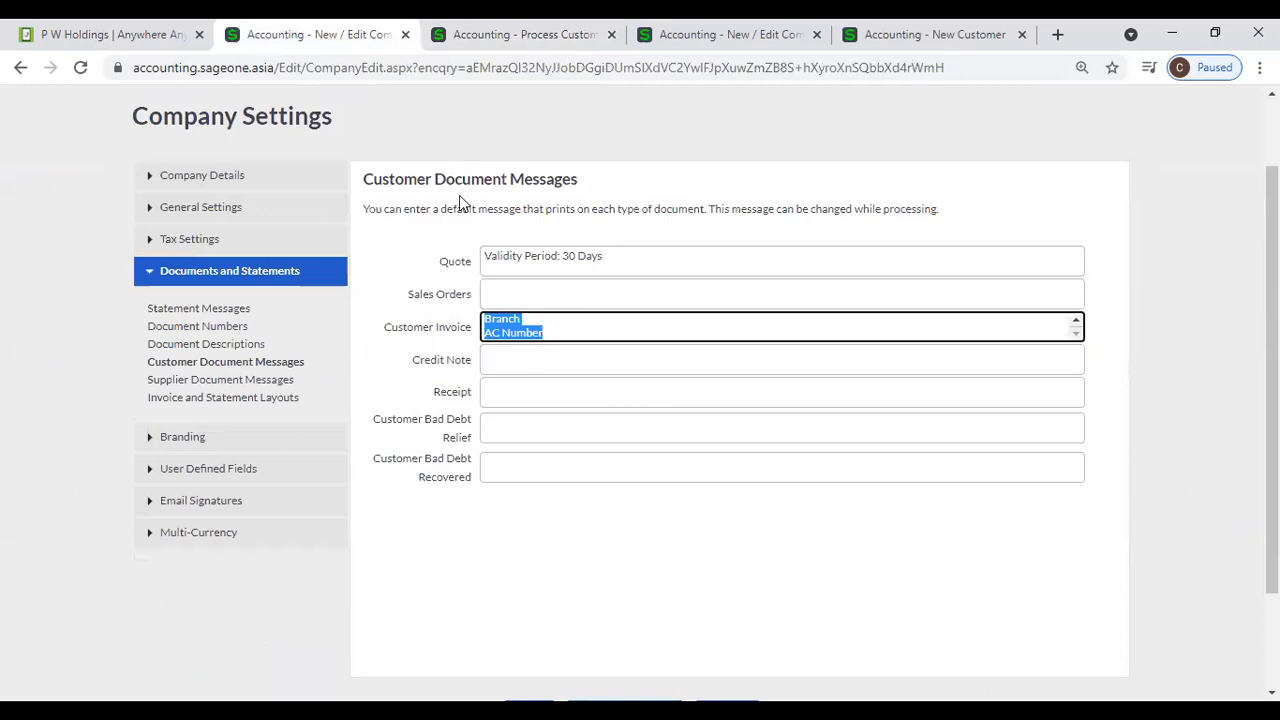
- Highlight the default Quote message in the settings and start a new quote from the Customer Quotes list
triple_click(600, 259)
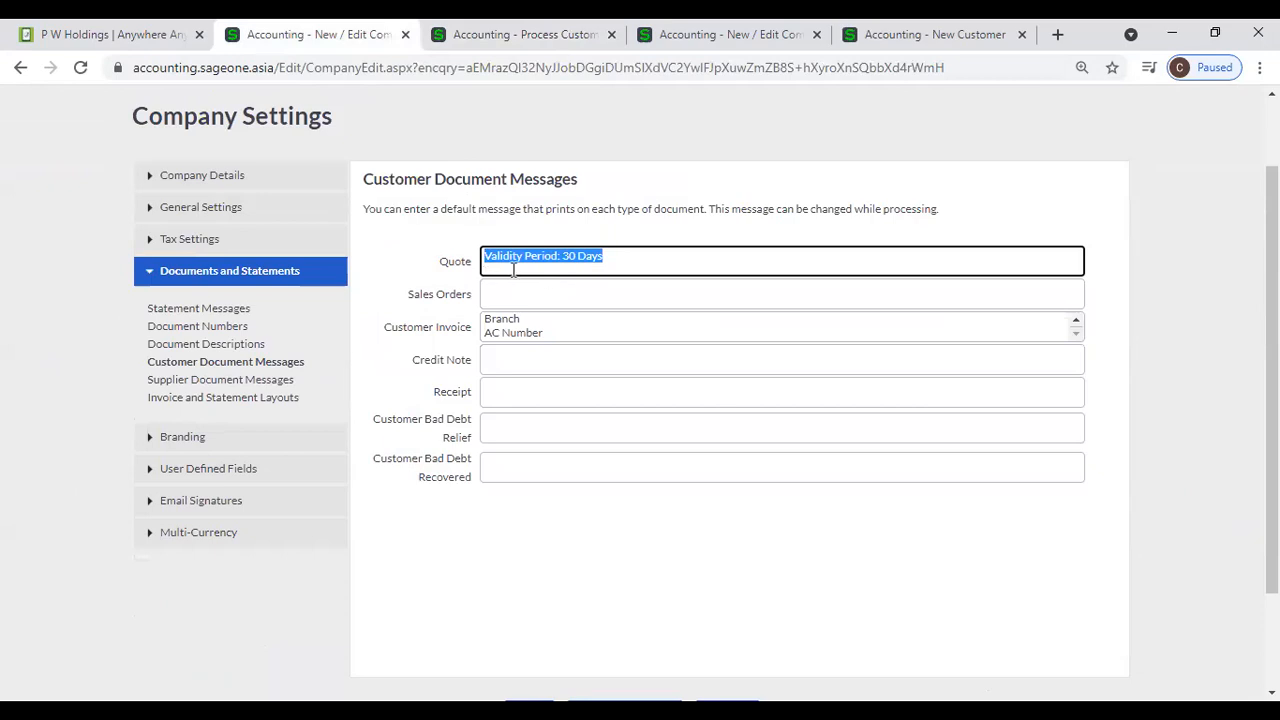
left_click(512, 34)
scroll(165, 190, "up", 3)
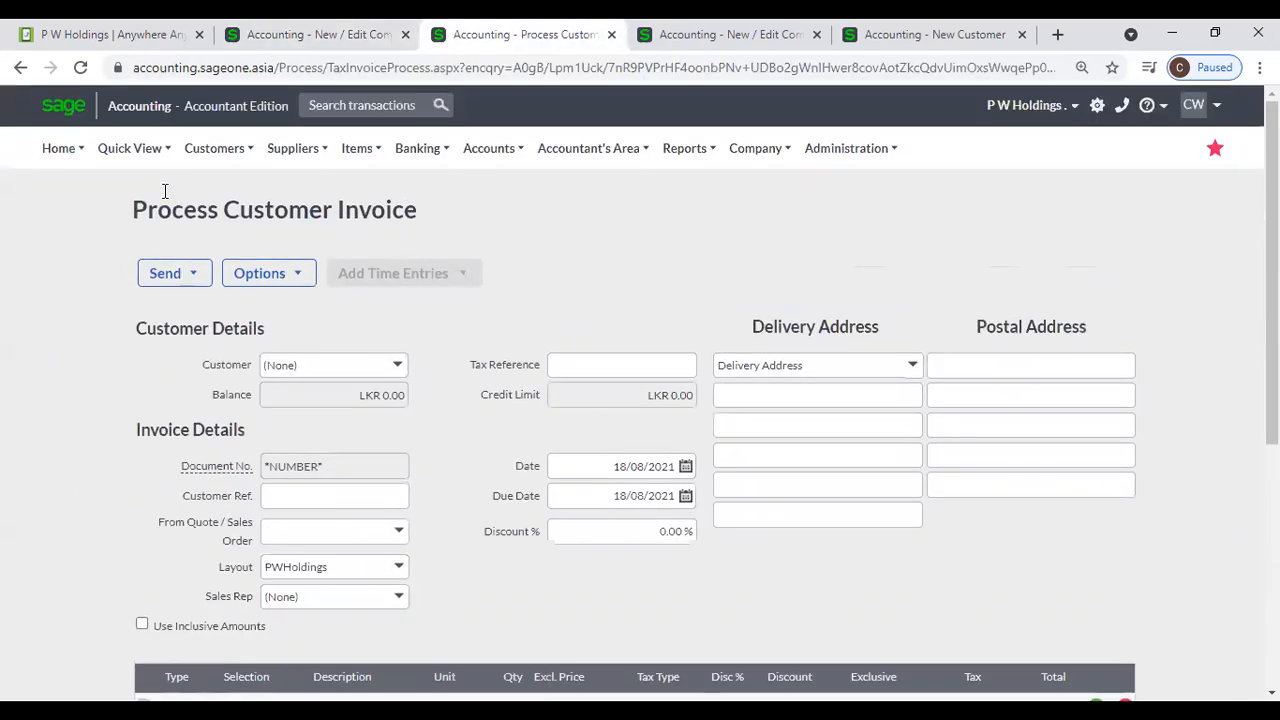
left_click(214, 148)
mouse_move(217, 246)
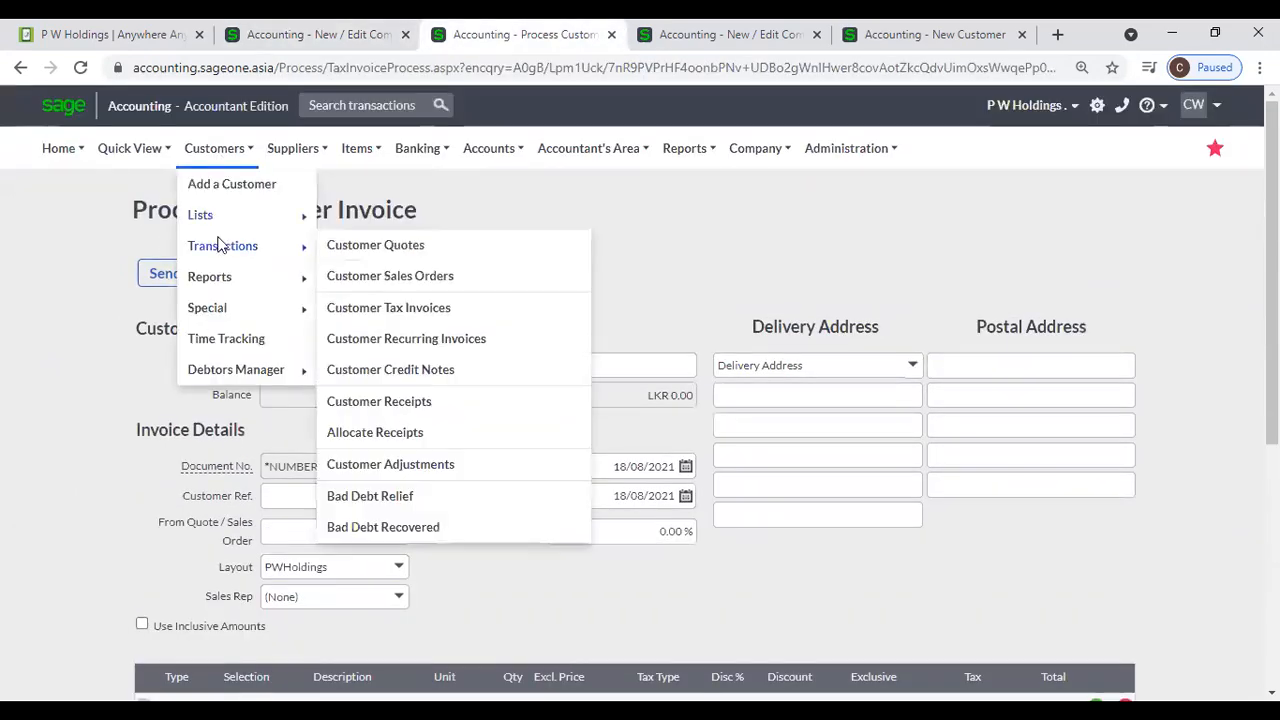
left_click(409, 248)
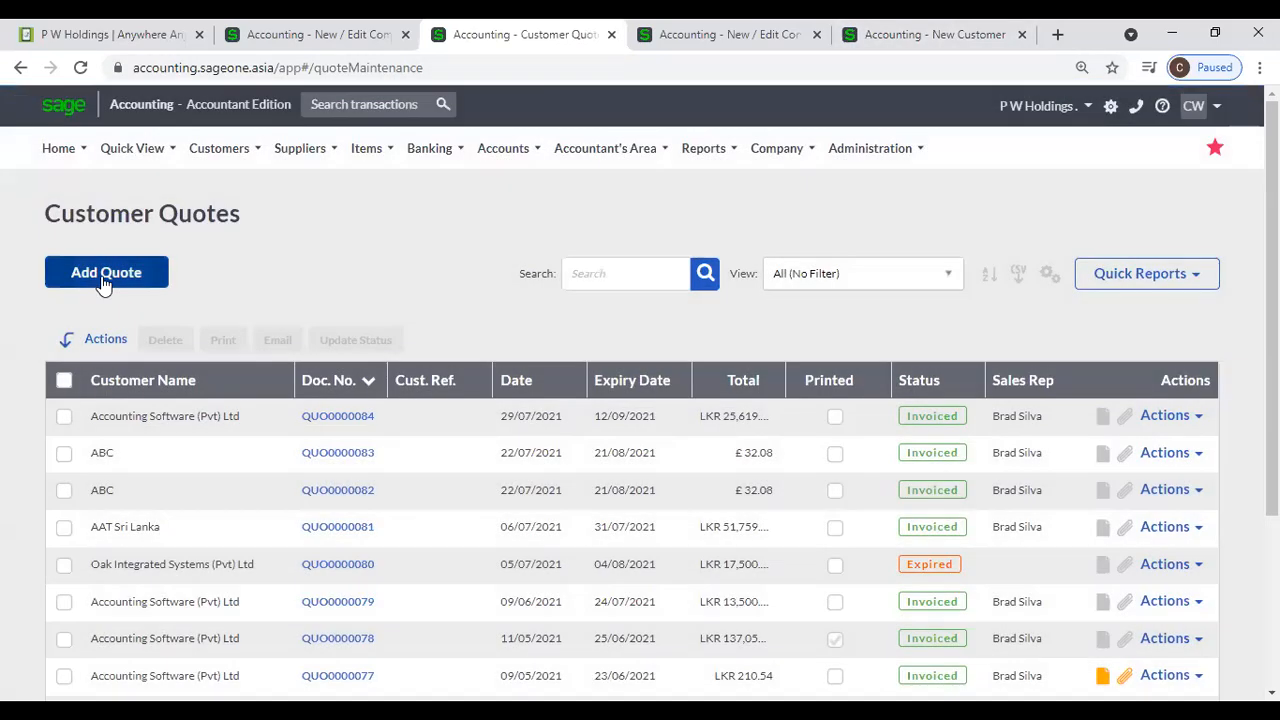
left_click(104, 283)
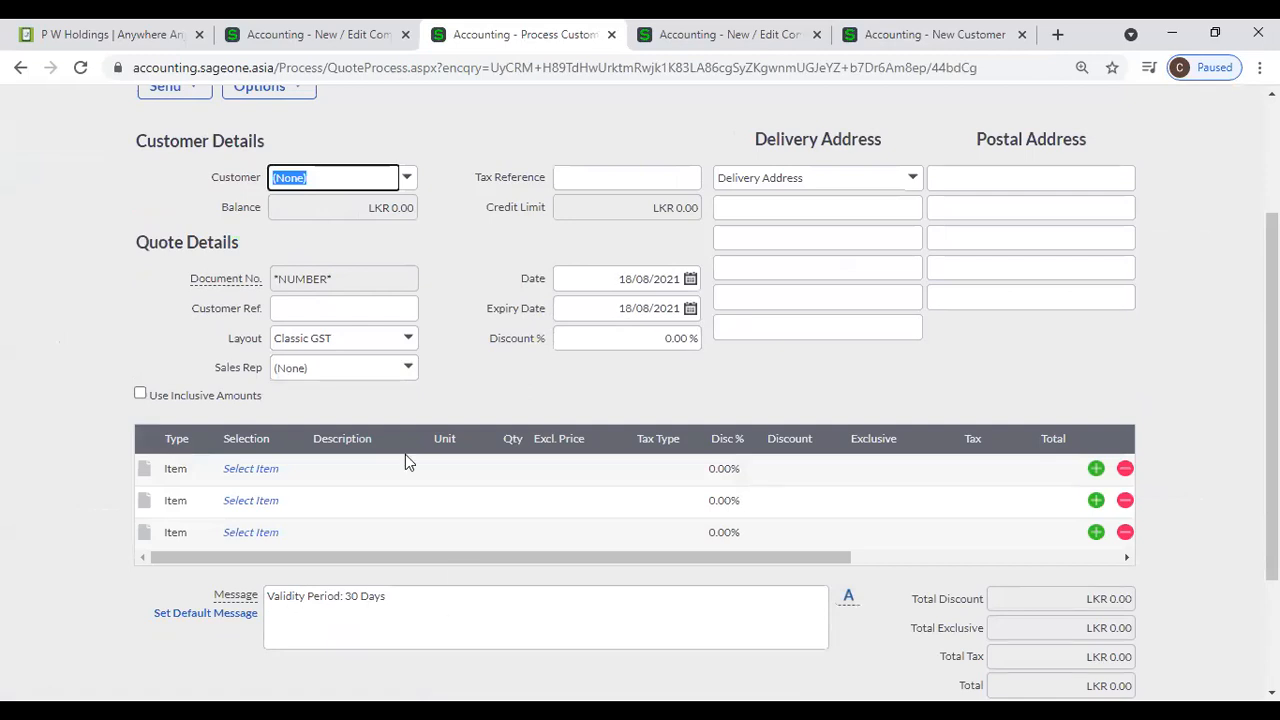
- Compare the new quote's message text with the default Quote message in the Customer Document Messages settings
left_click(300, 34)
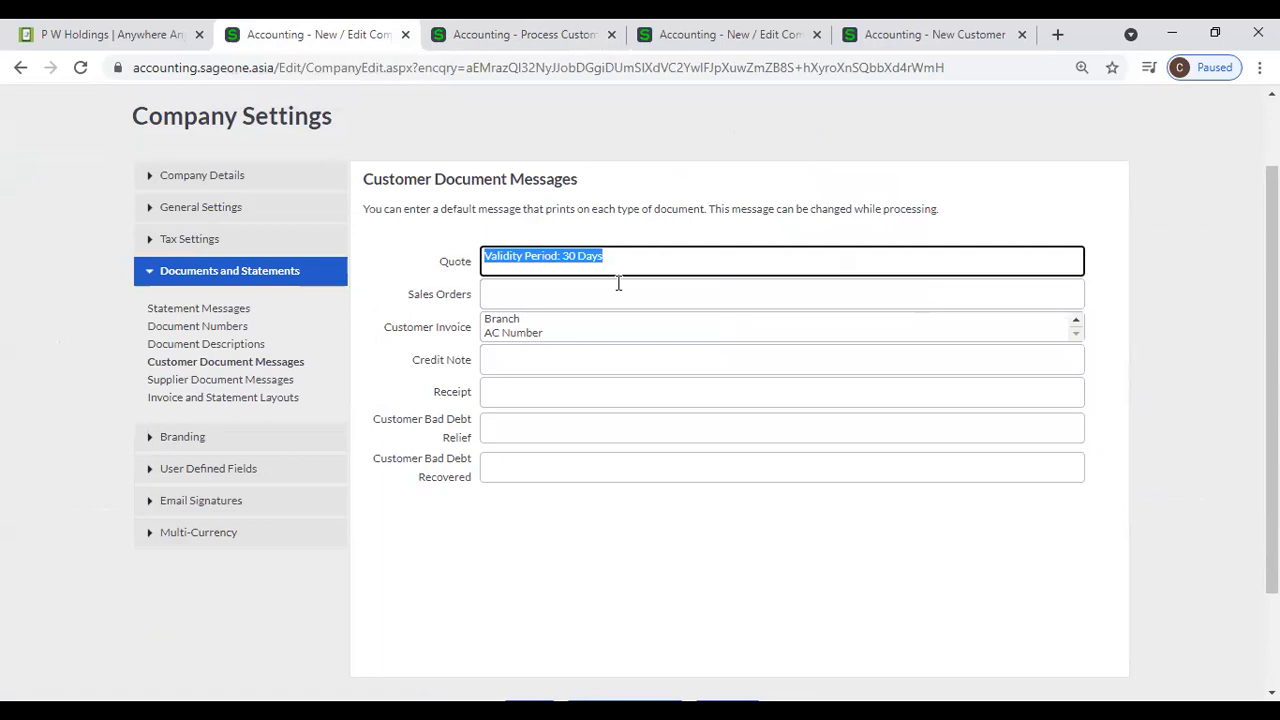
left_click(495, 50)
left_click(416, 605)
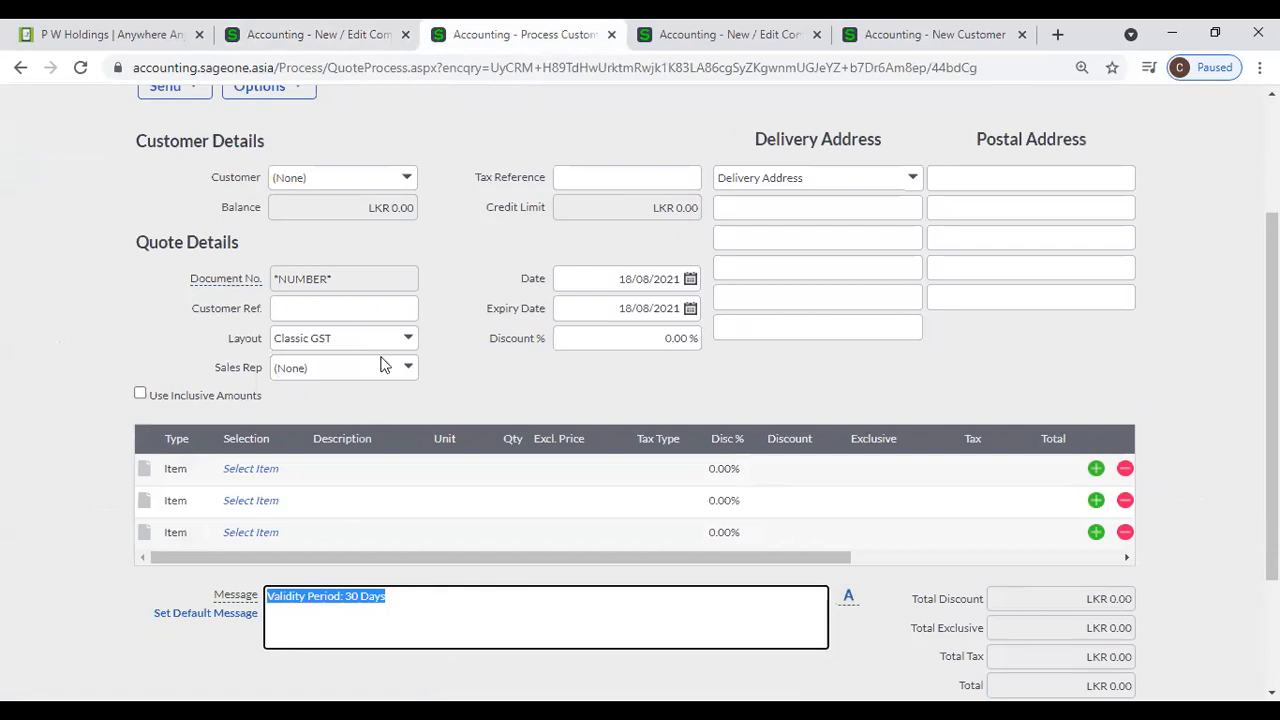
left_click(289, 51)
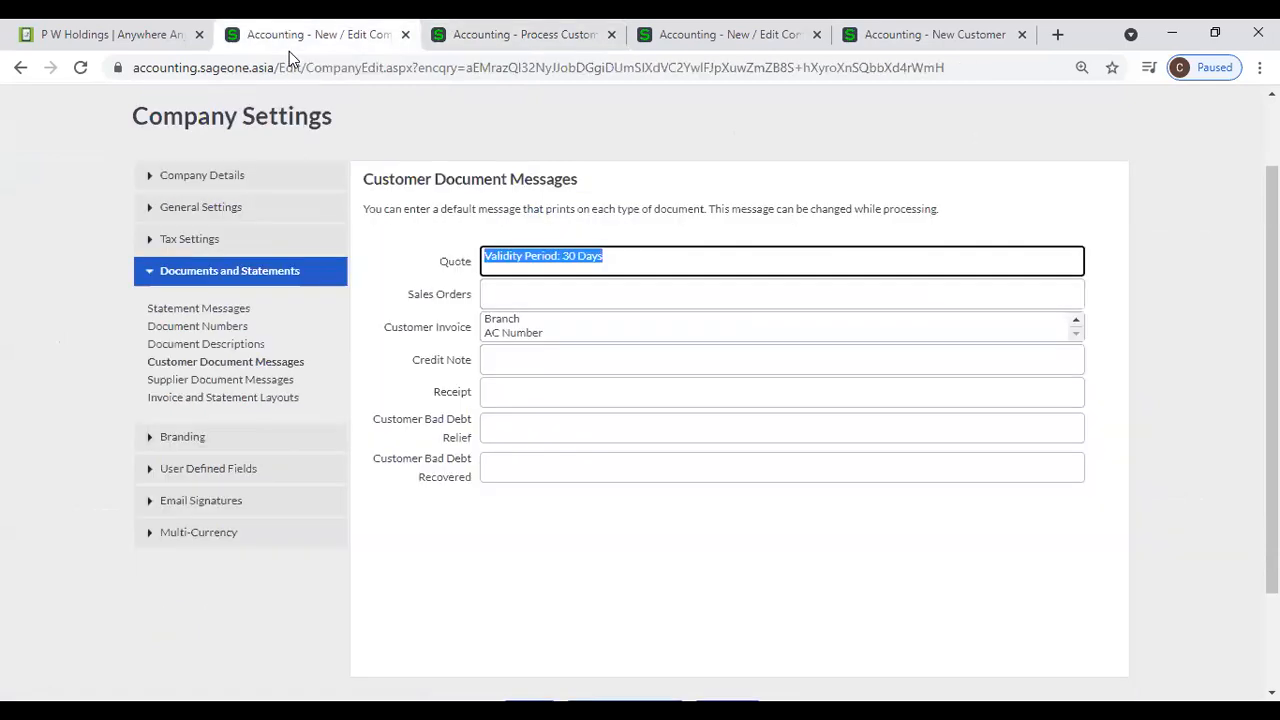
left_click(440, 36)
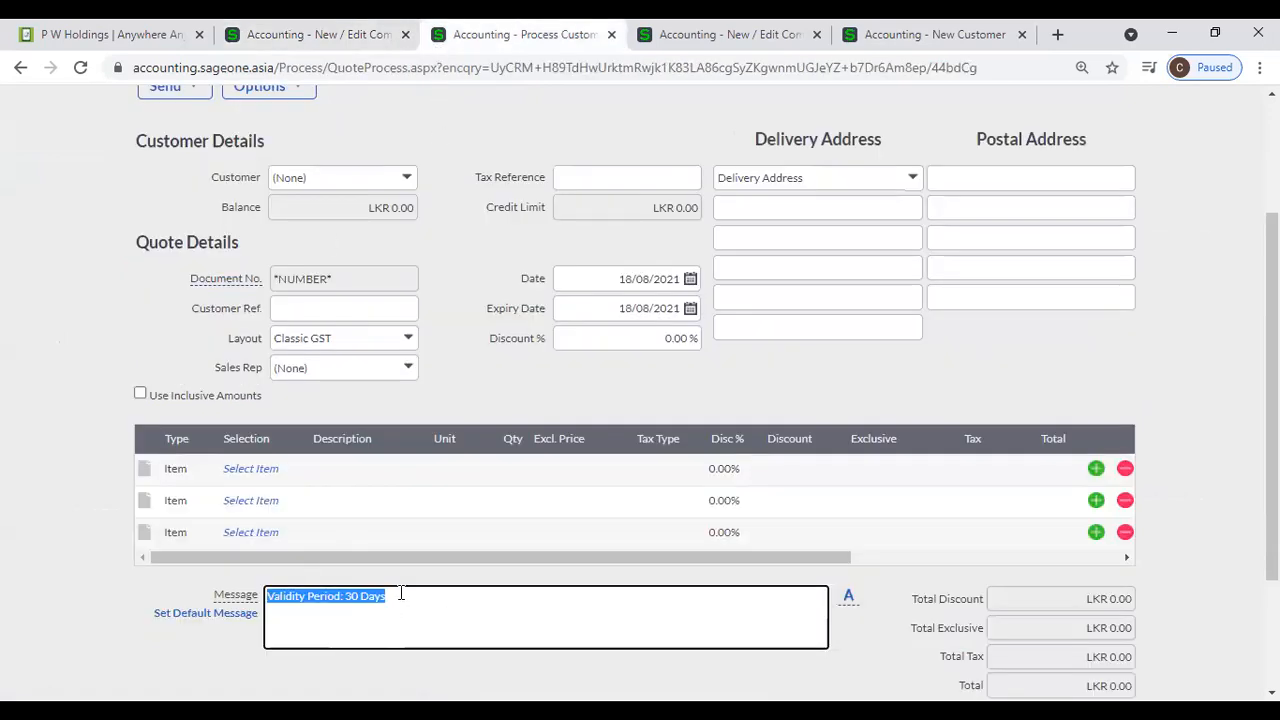
left_click(245, 38)
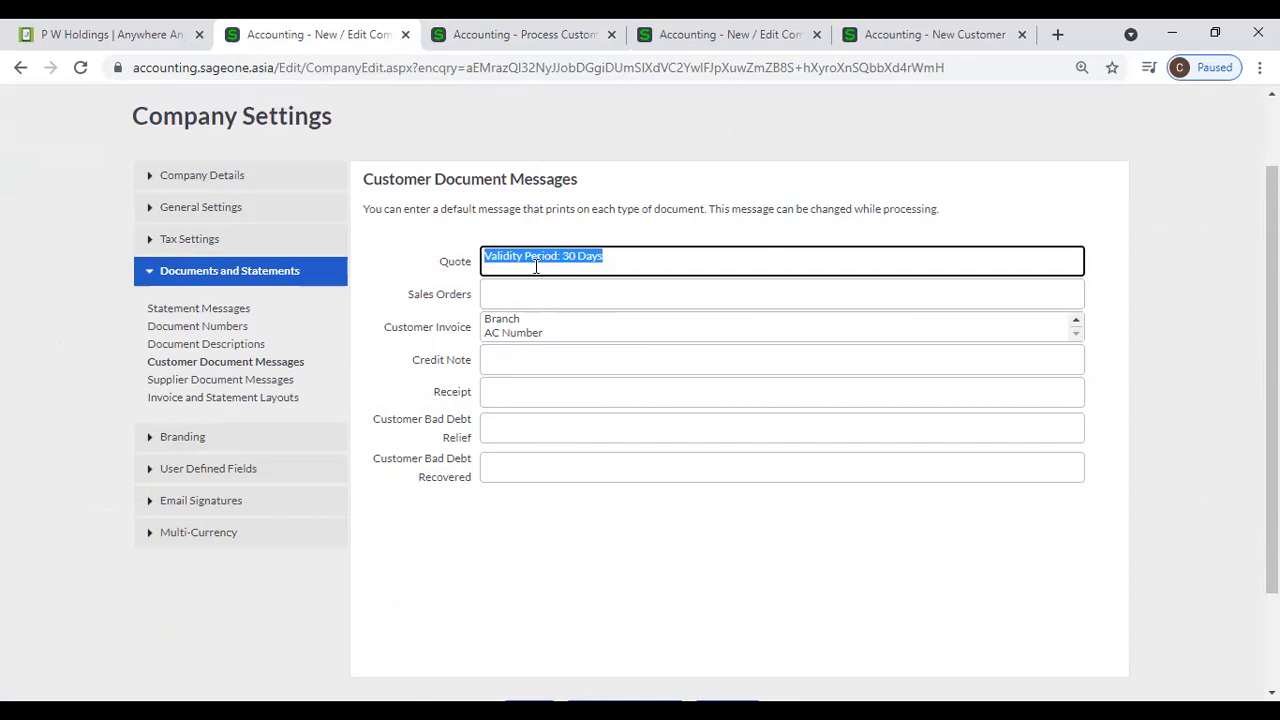
left_click(560, 326)
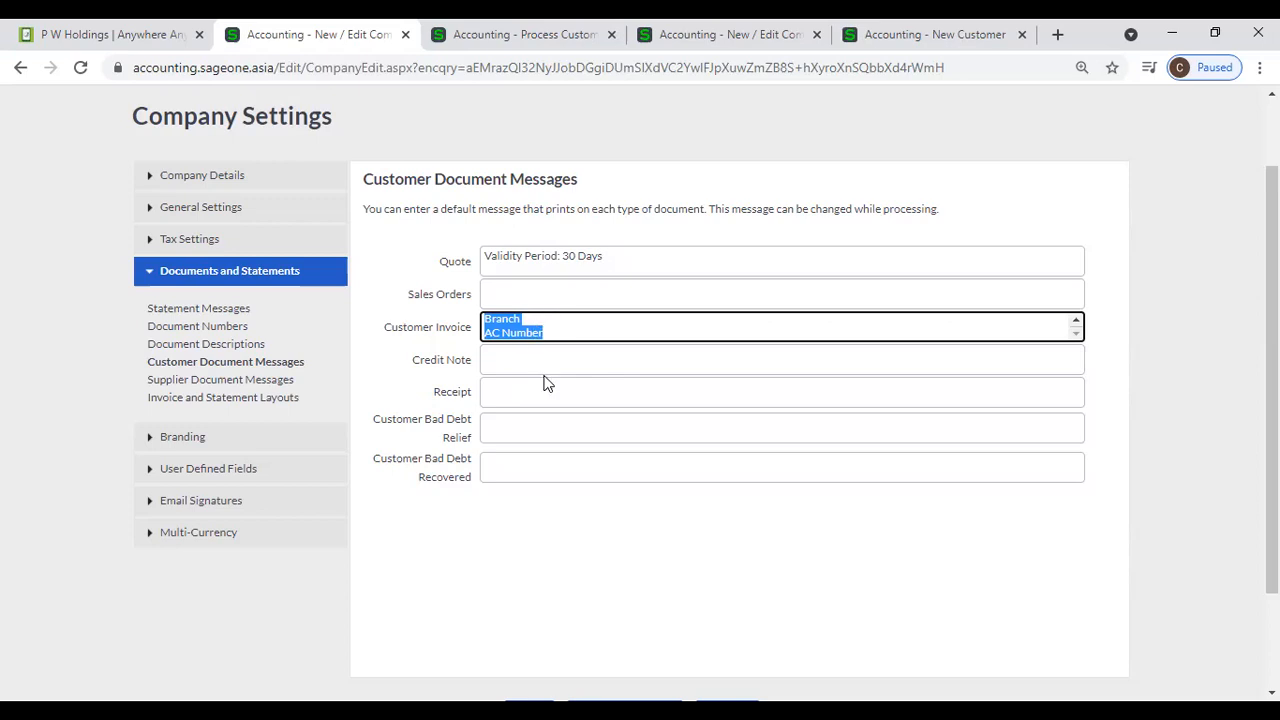
- Open the Supplier Document Messages settings and examine the default message for each supplier document type
left_click(261, 383)
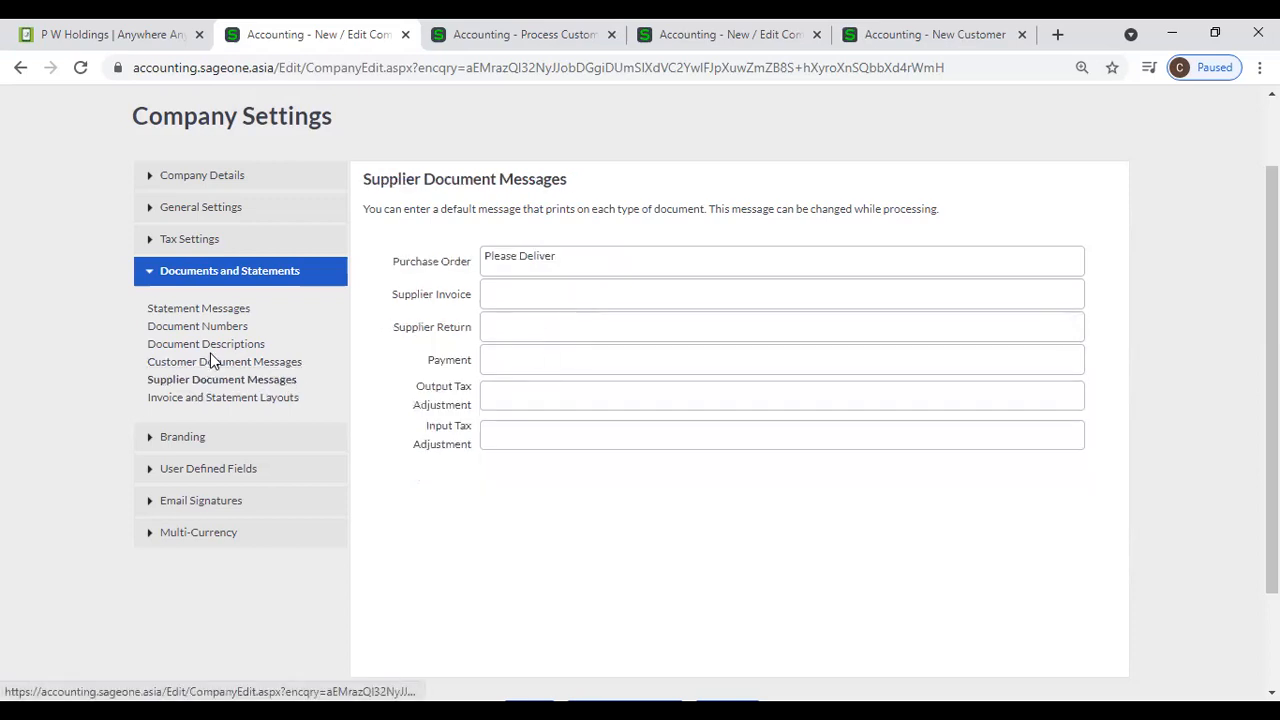
left_click(214, 362)
left_click(218, 380)
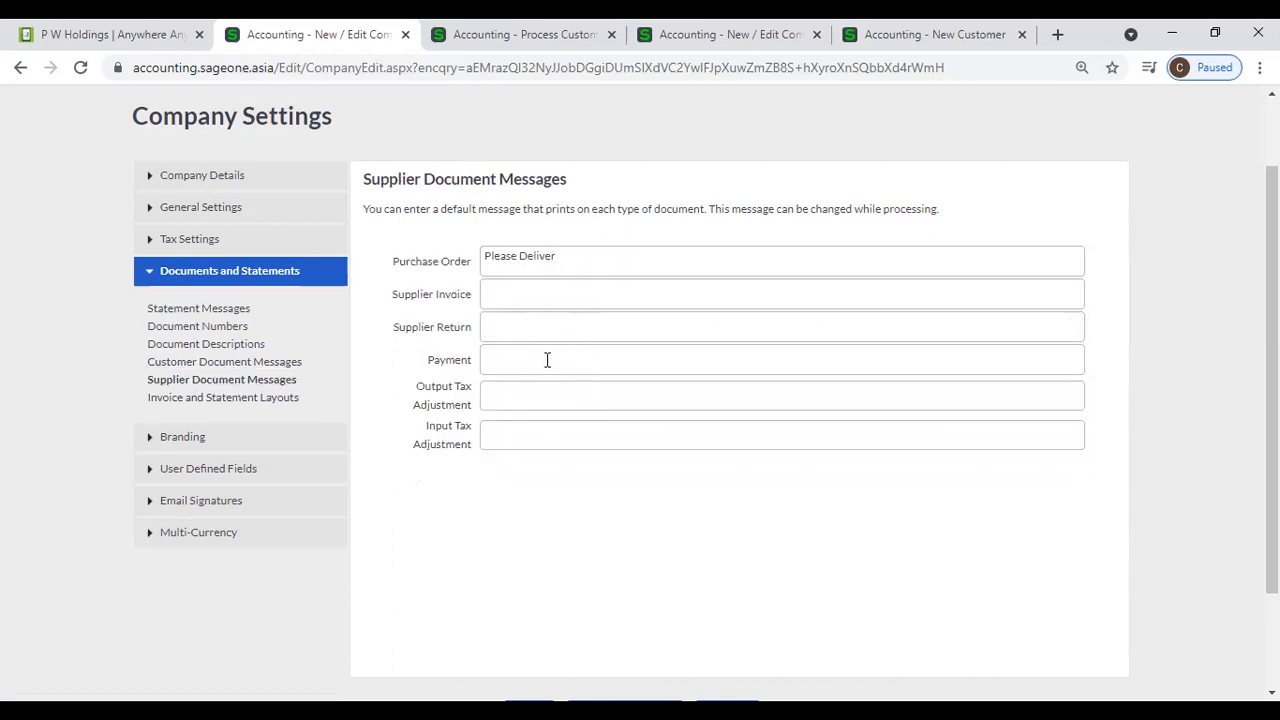
- Start a new purchase order from the Supplier Purchase Orders list and select P W Holdings as the supplier
left_click(420, 46)
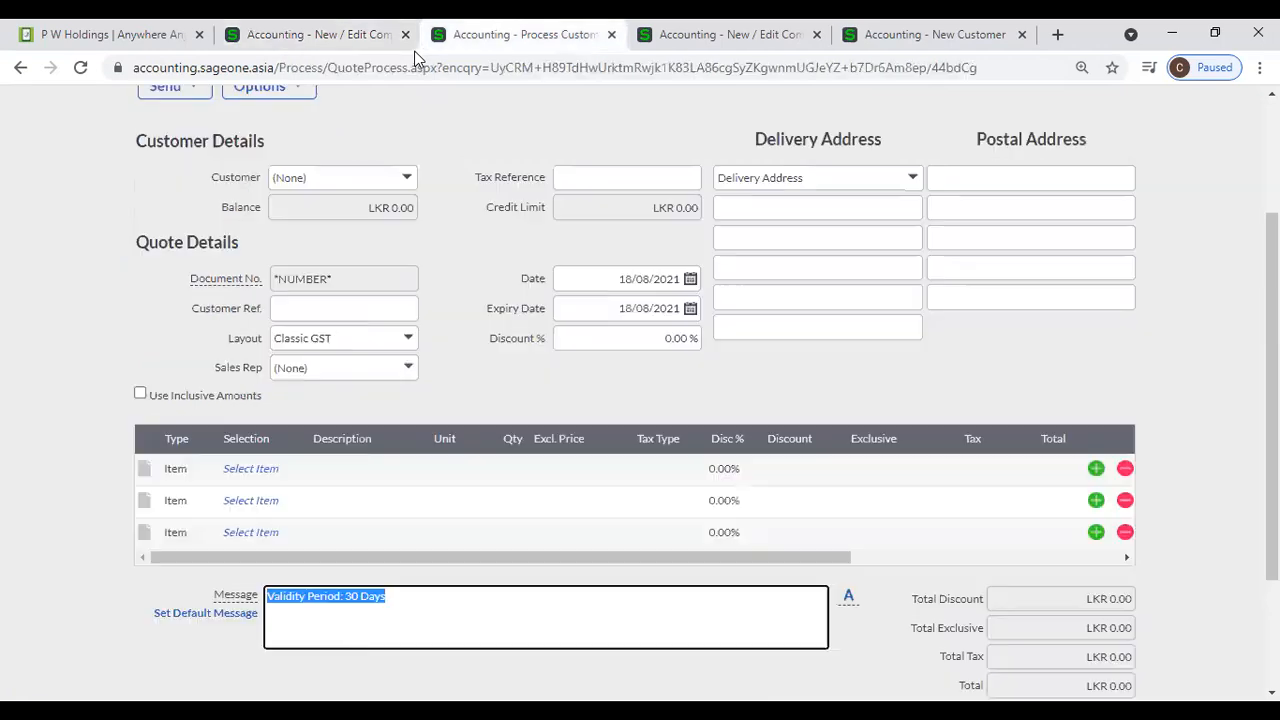
scroll(111, 231, "up", 2)
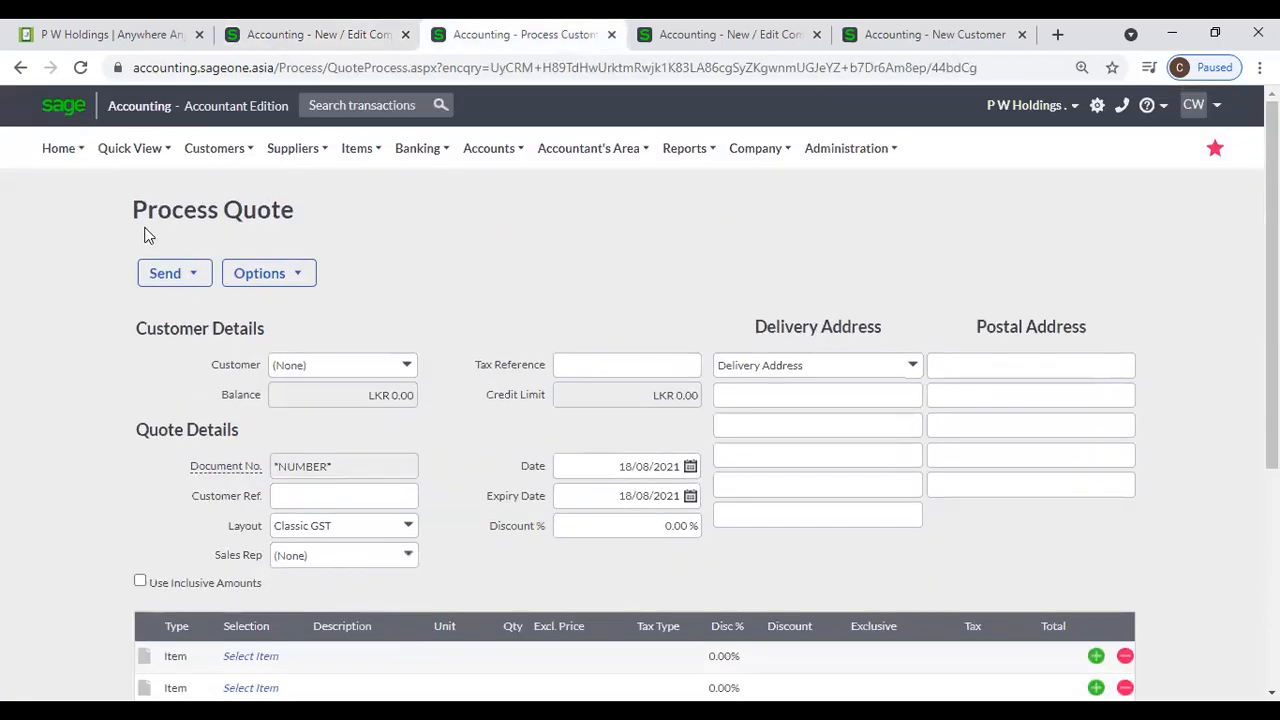
left_click(295, 150)
mouse_move(304, 250)
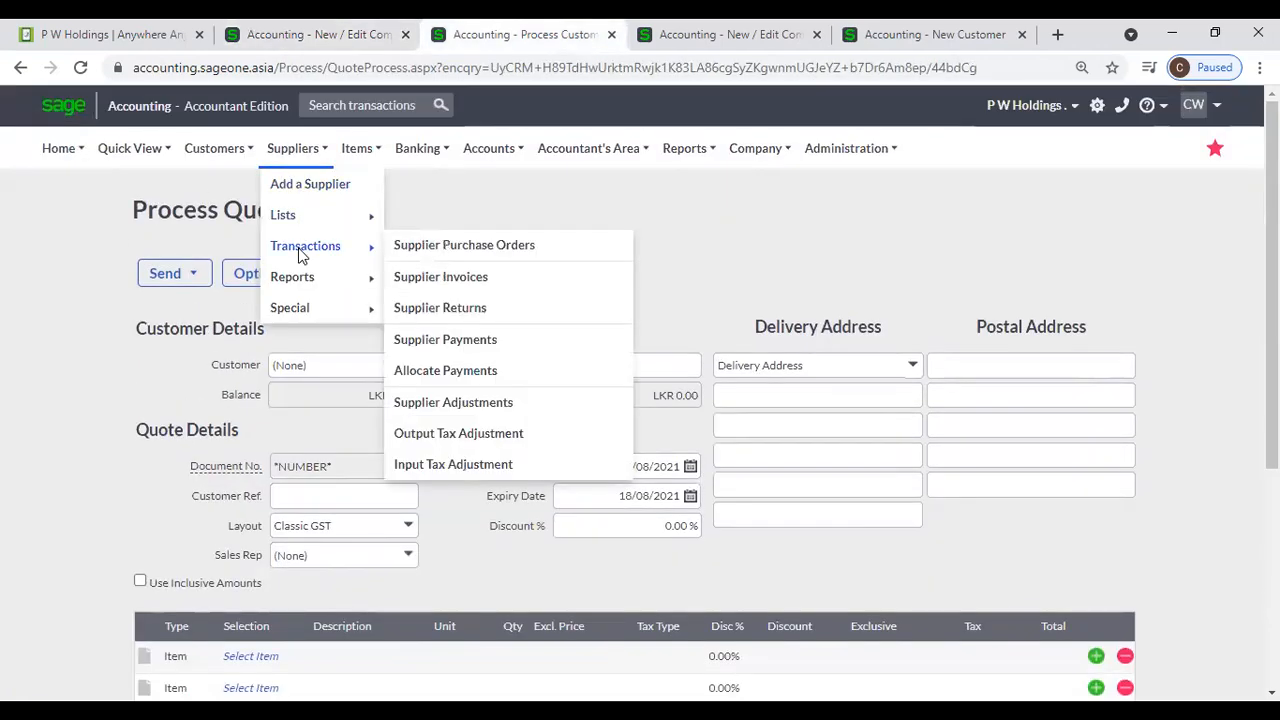
left_click(431, 257)
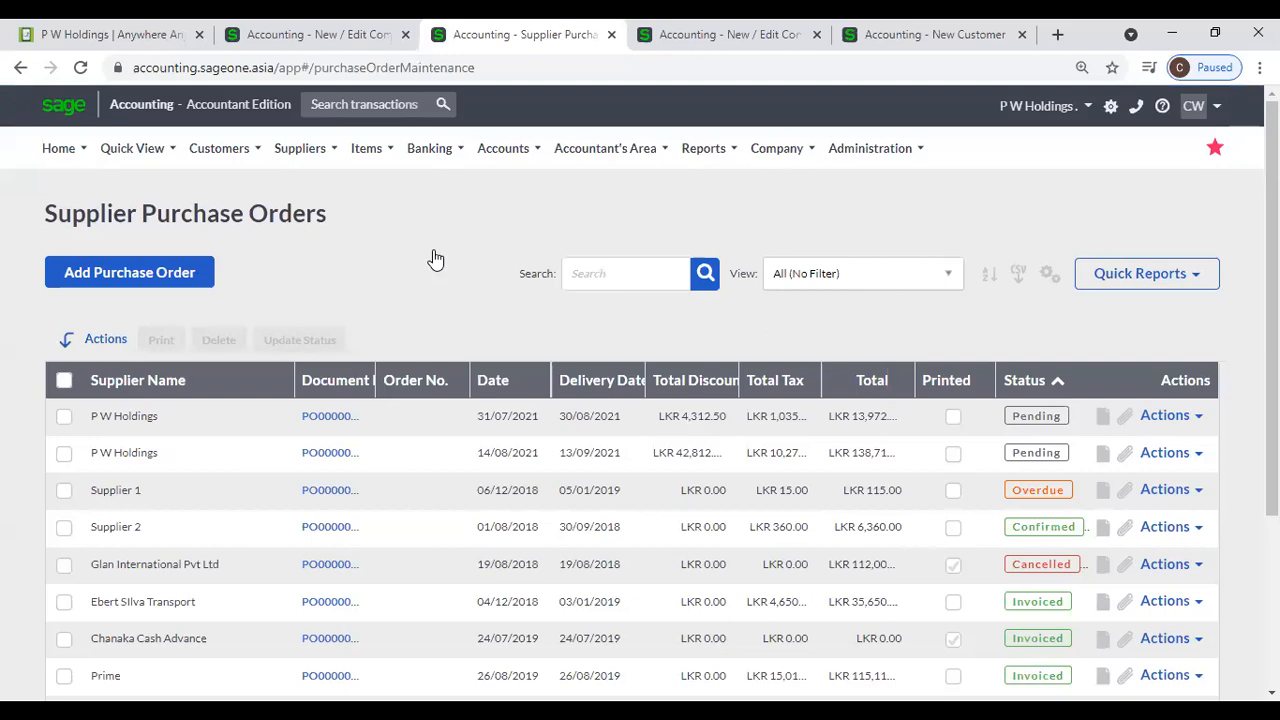
left_click(177, 272)
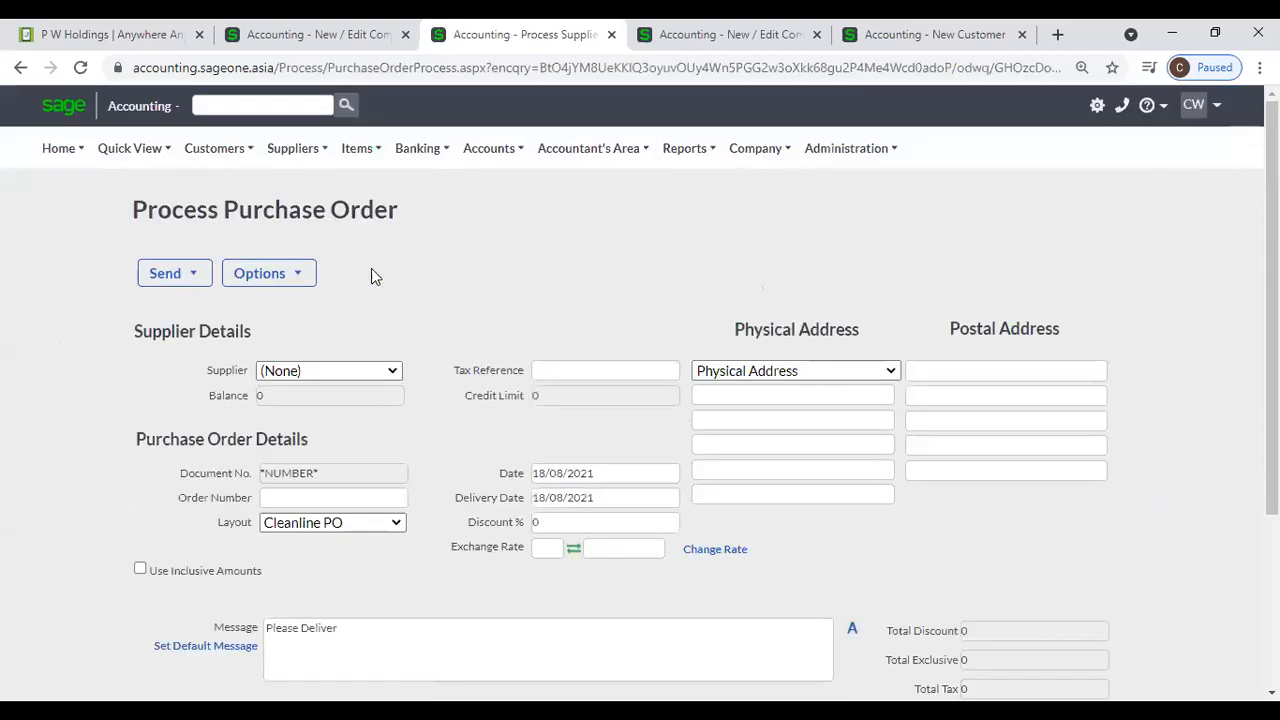
scroll(386, 283, "down", 2)
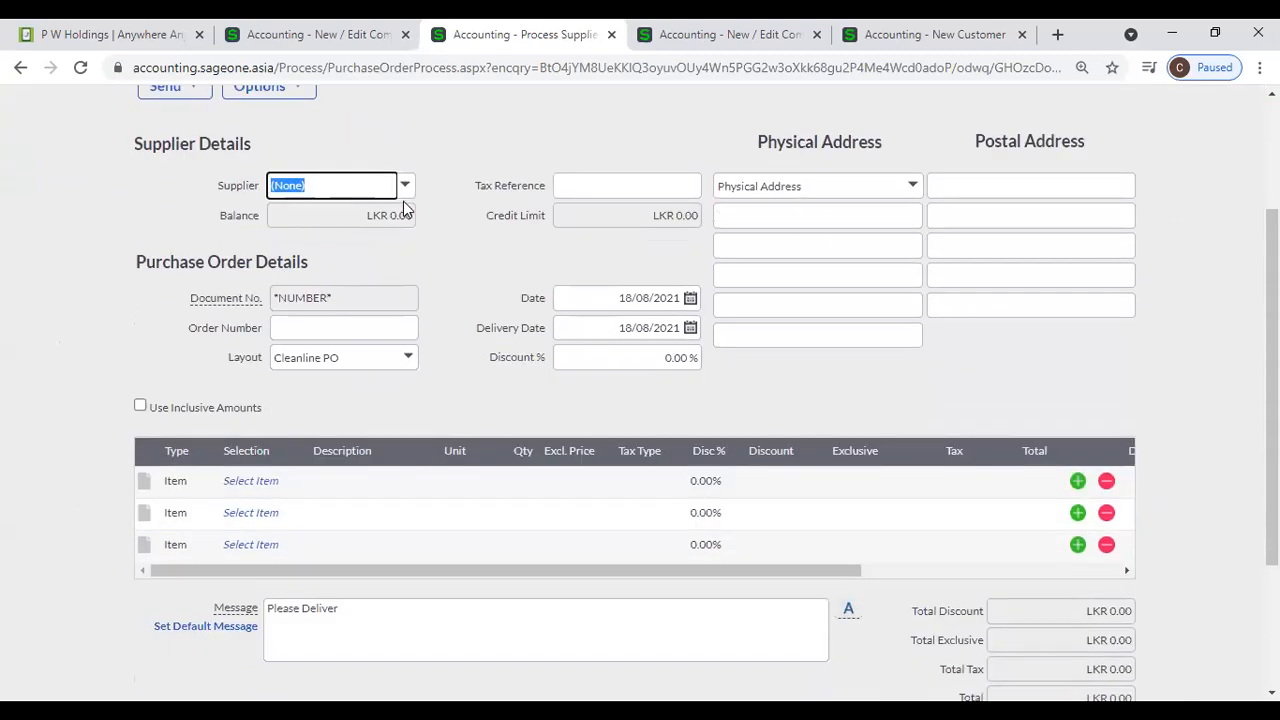
type("P W Holdings")
left_click(405, 208)
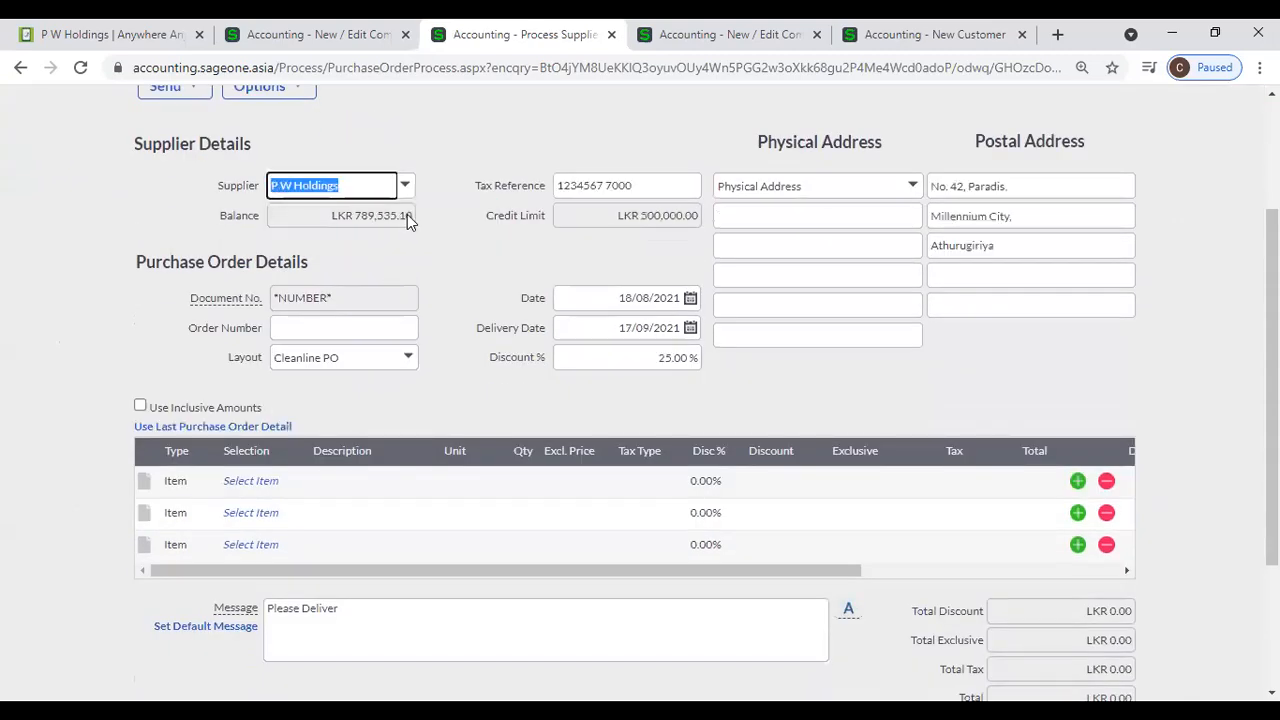
- Compare the new purchase order's message text with the default Purchase Order message in the Supplier Document Messages settings
scroll(400, 330, "down", 2)
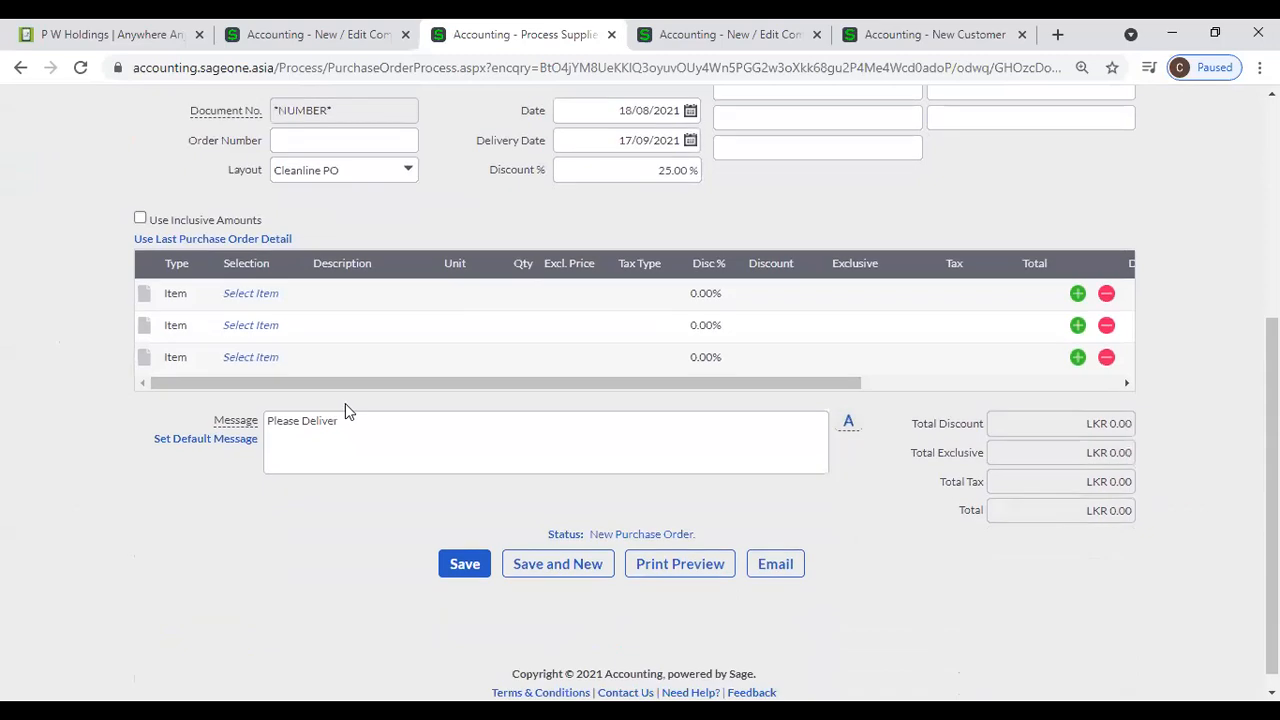
left_click(384, 423)
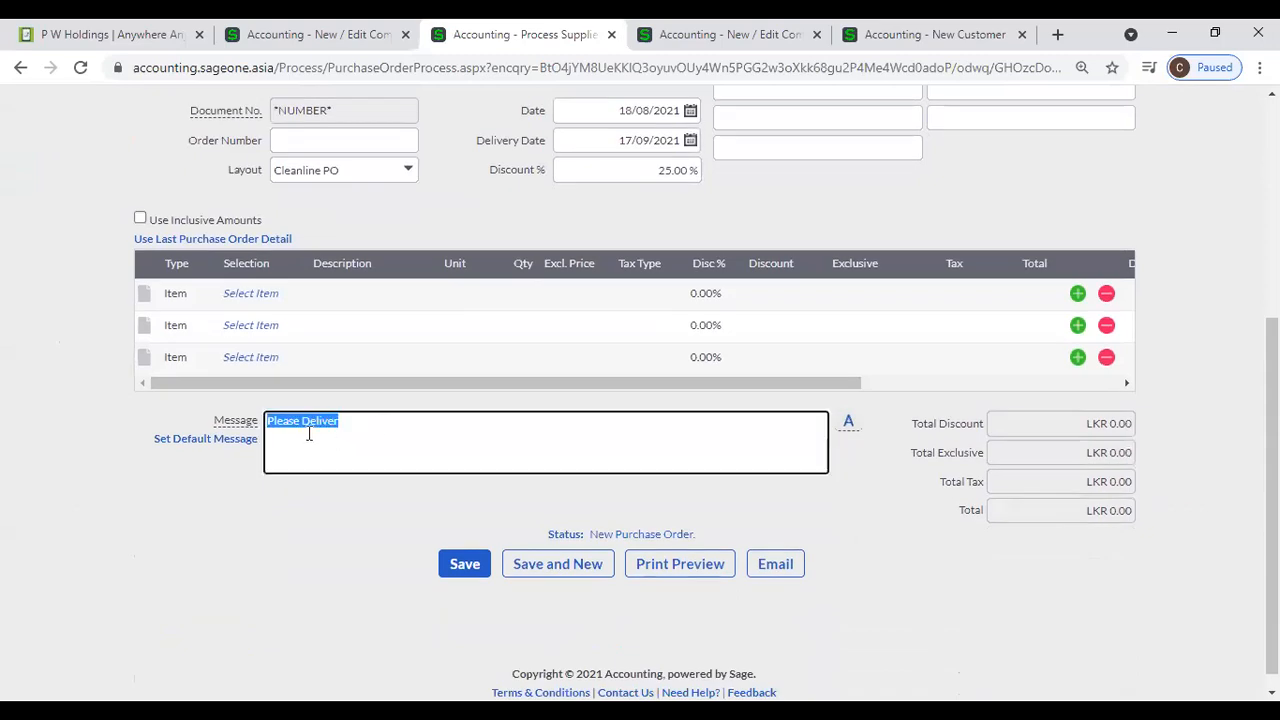
left_click(363, 427)
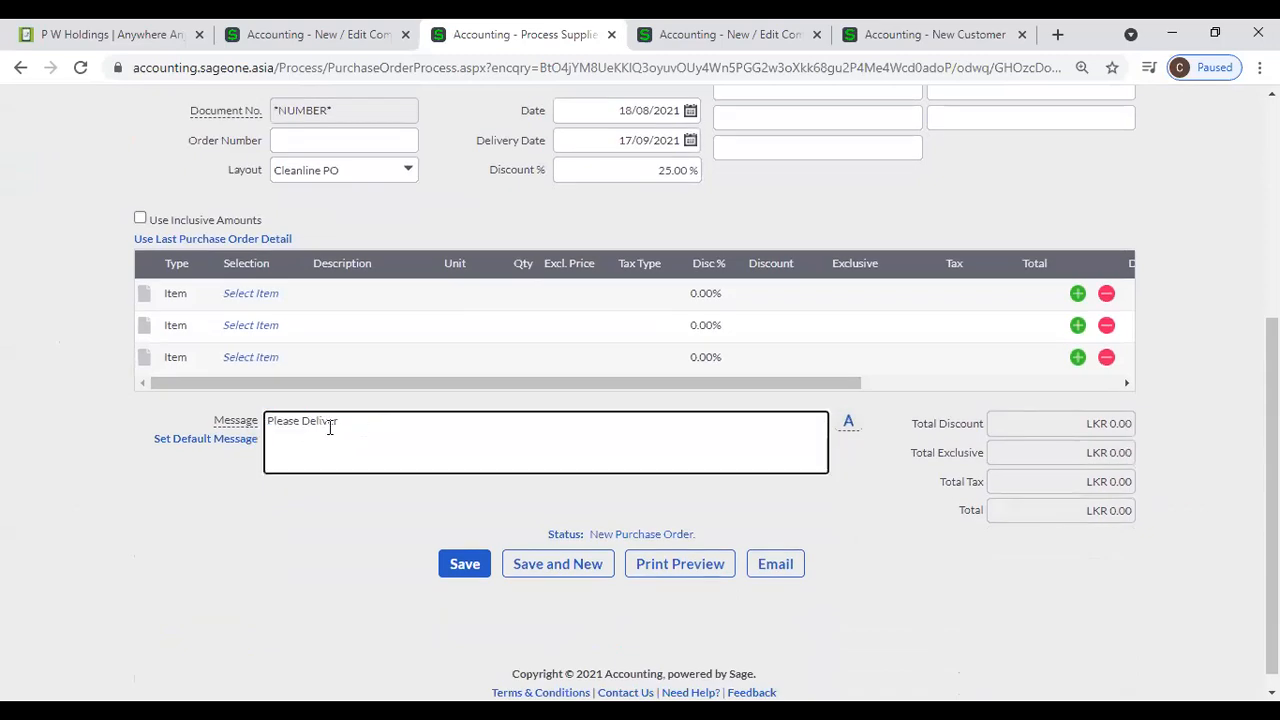
left_click(370, 36)
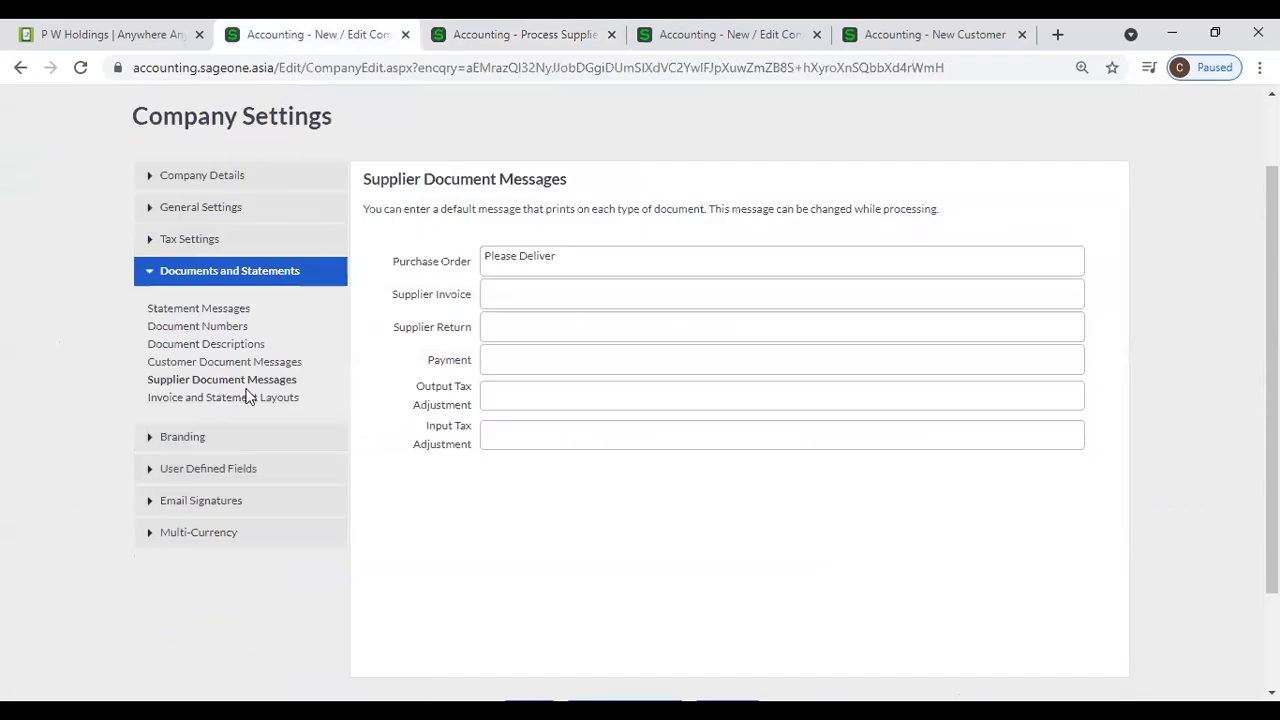
triple_click(594, 257)
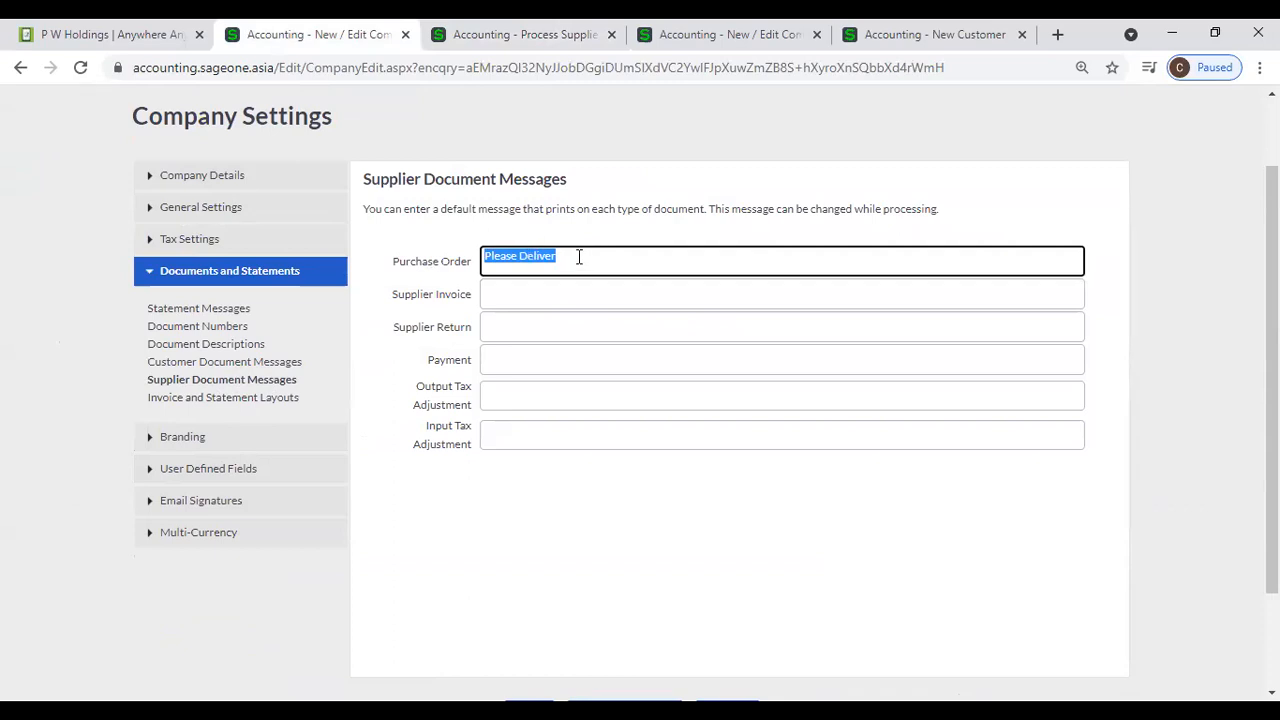
left_click(447, 40)
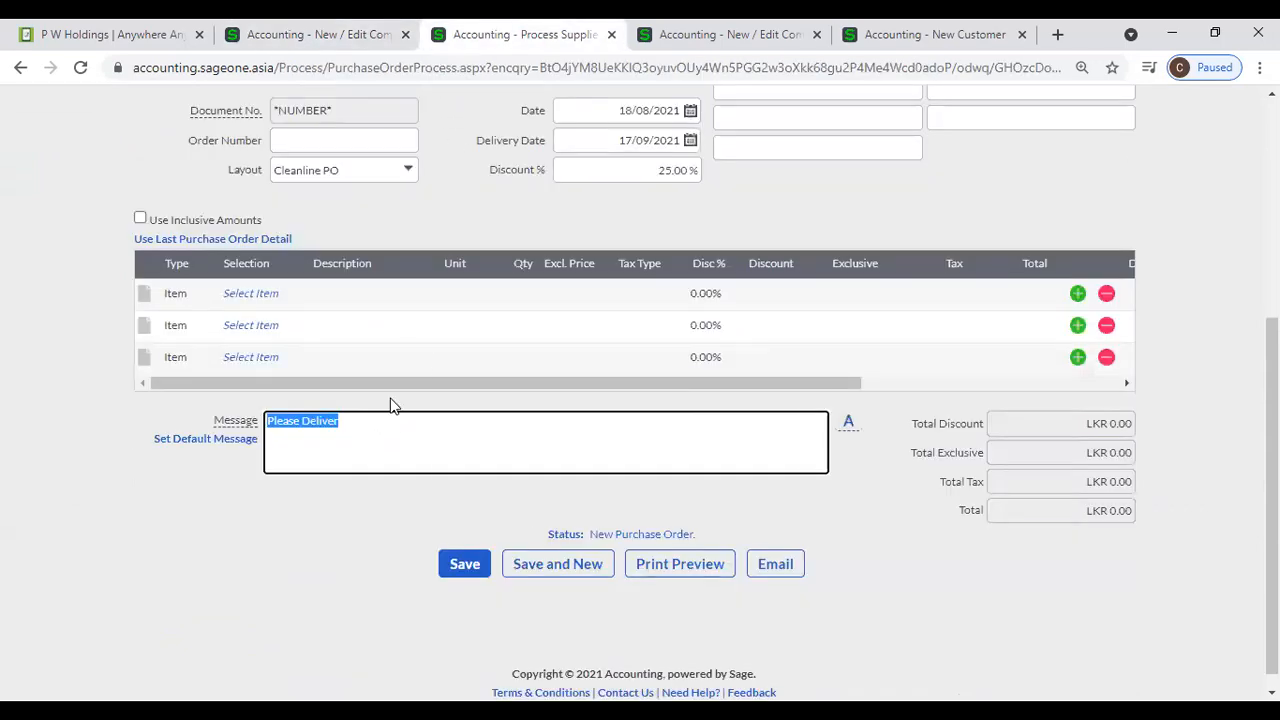
left_click(400, 433)
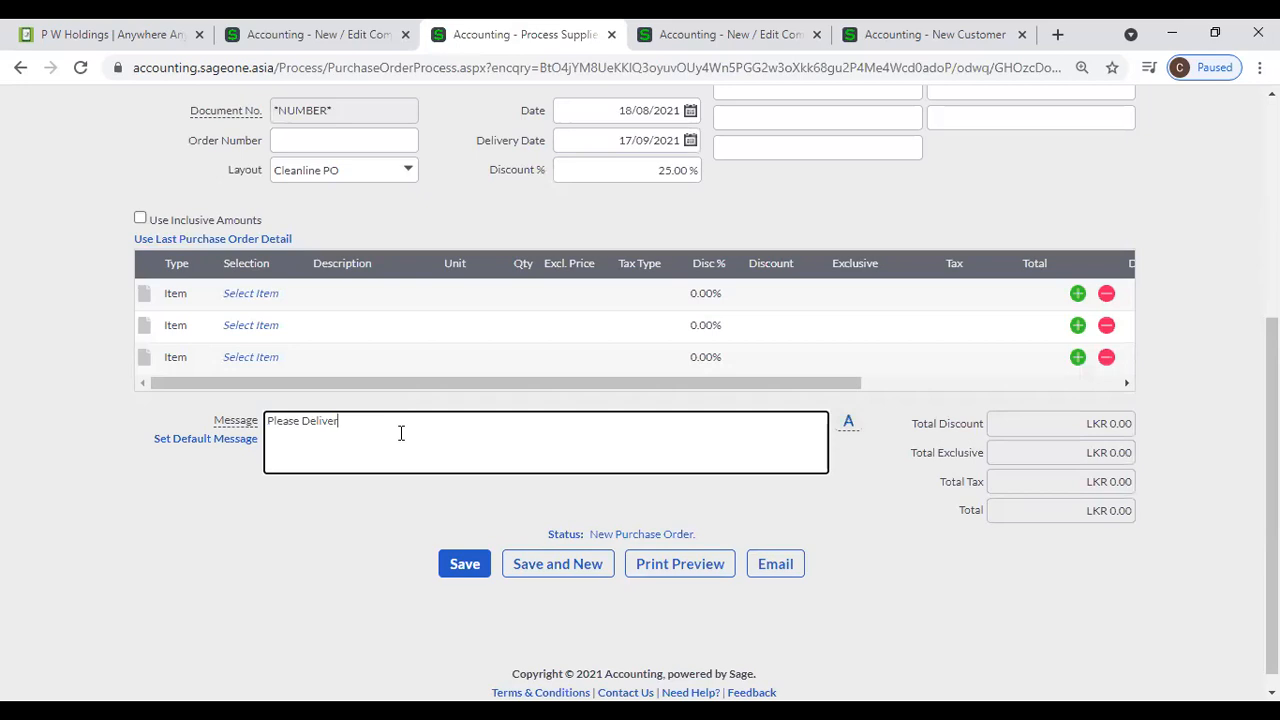
left_click_drag(400, 433, 265, 428)
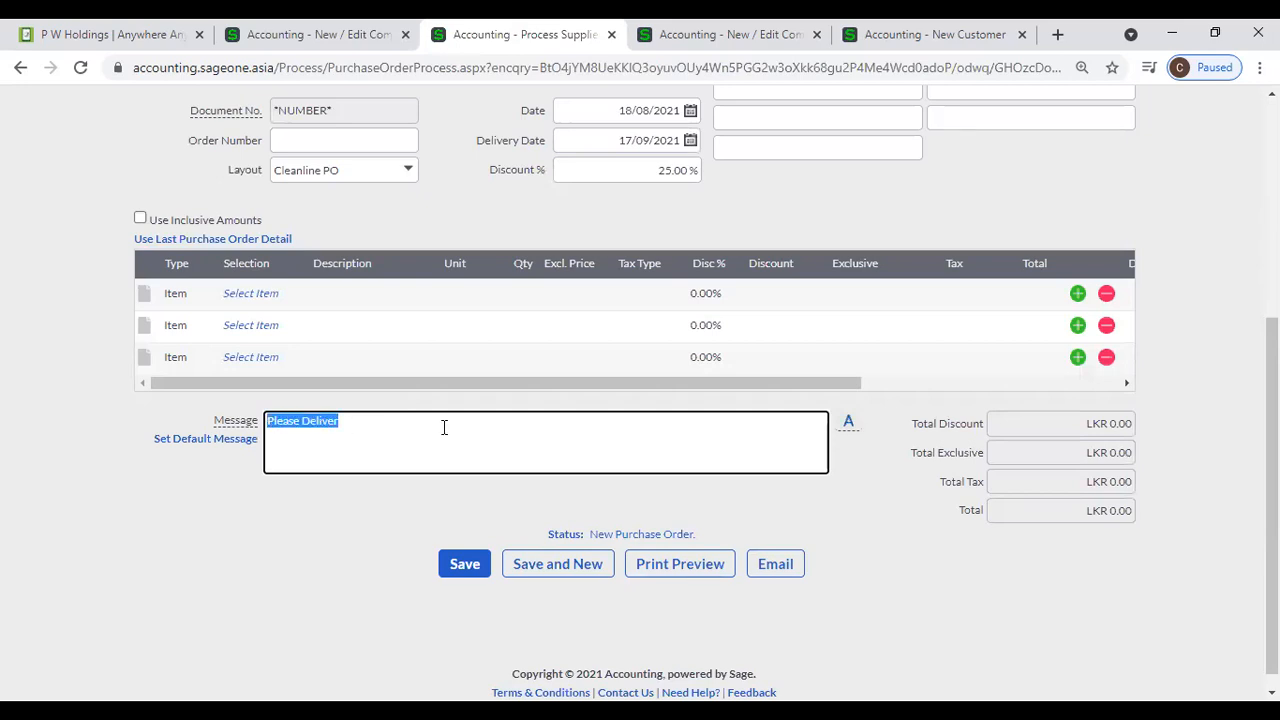
left_click(268, 521)
scroll(428, 206, "up", 2)
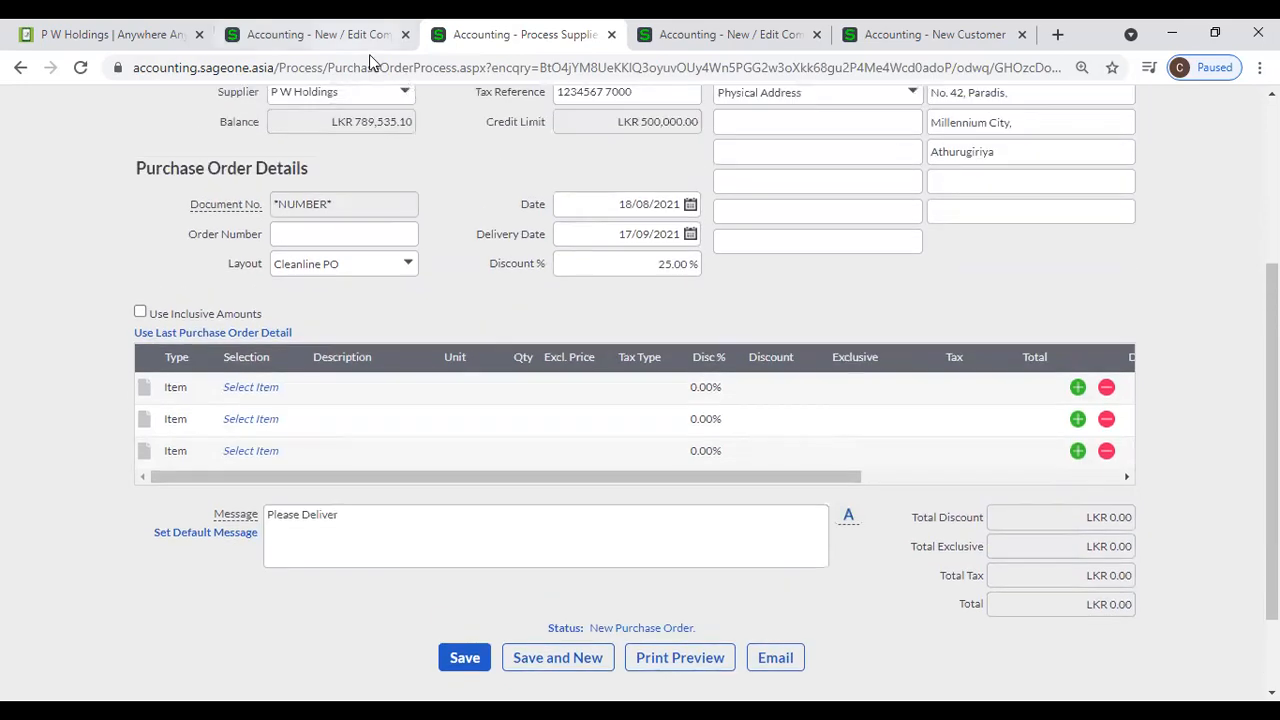
- Return to Company Settings and review the Customer Document Messages and Supplier Document Messages
left_click(369, 46)
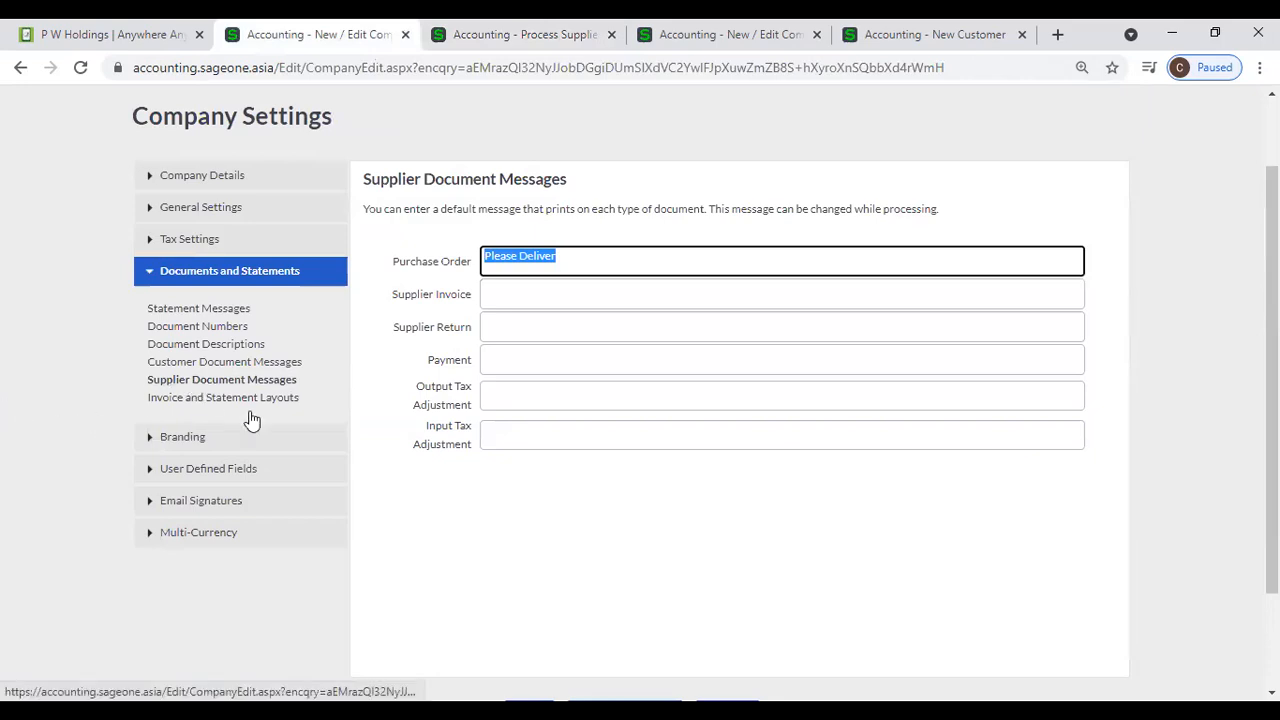
left_click(280, 362)
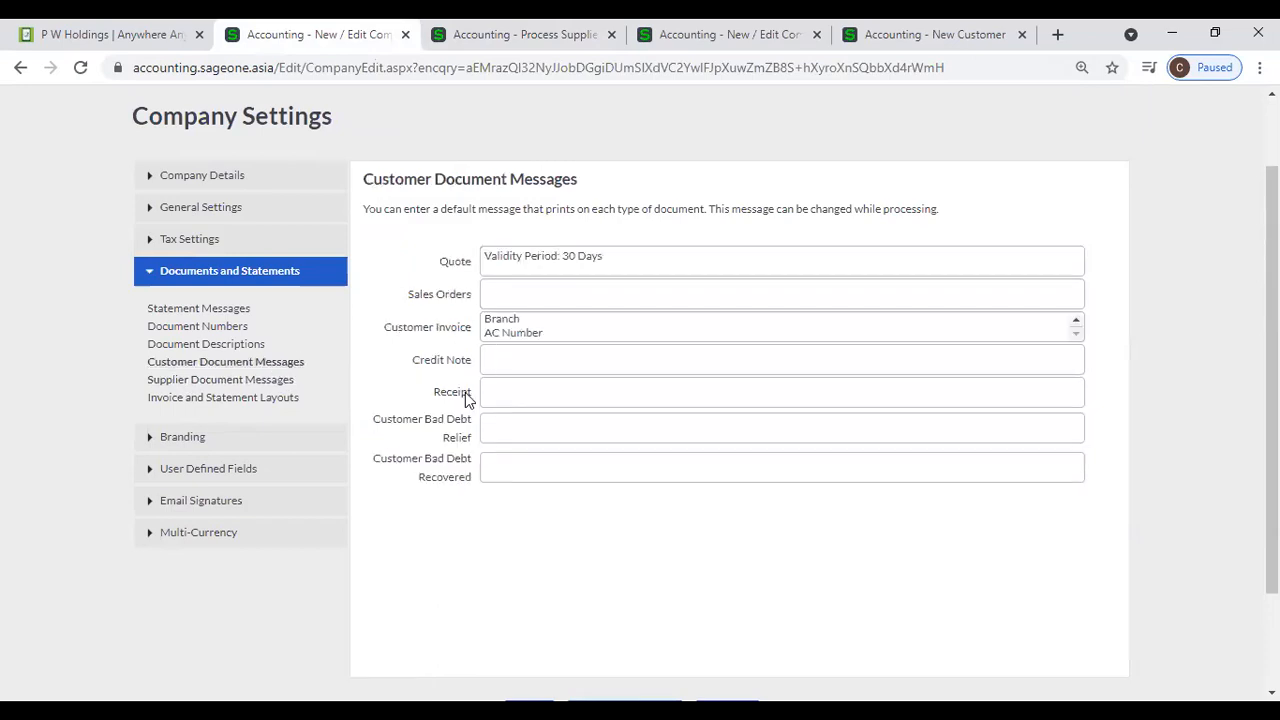
left_click(278, 388)
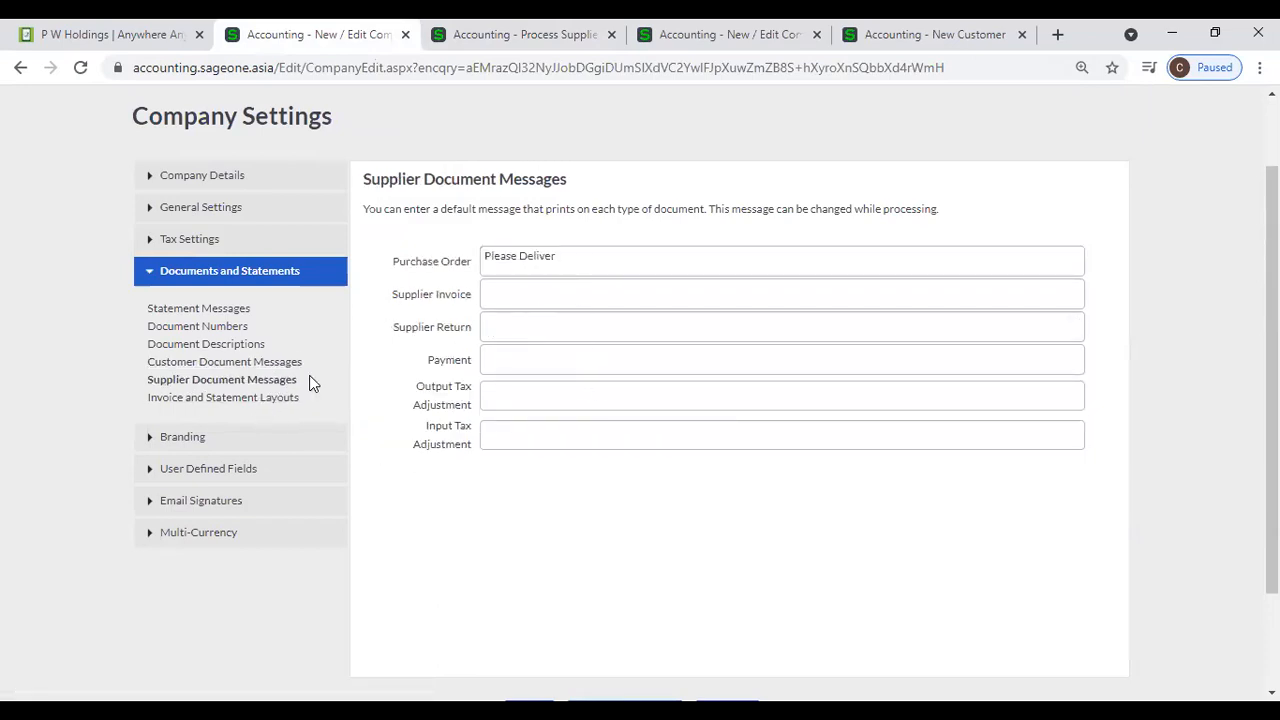
- Start a new quote from the Customer Quotes list and check its message text
scroll(310, 382, "up", 1)
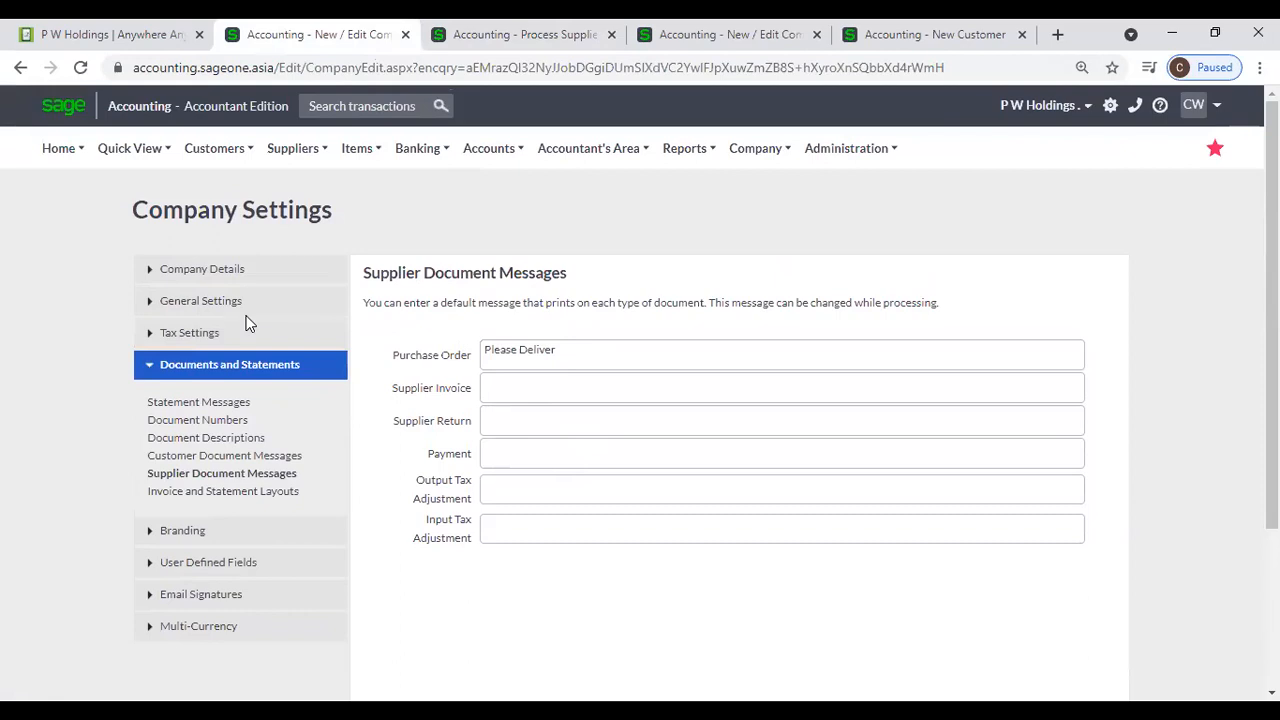
left_click(226, 146)
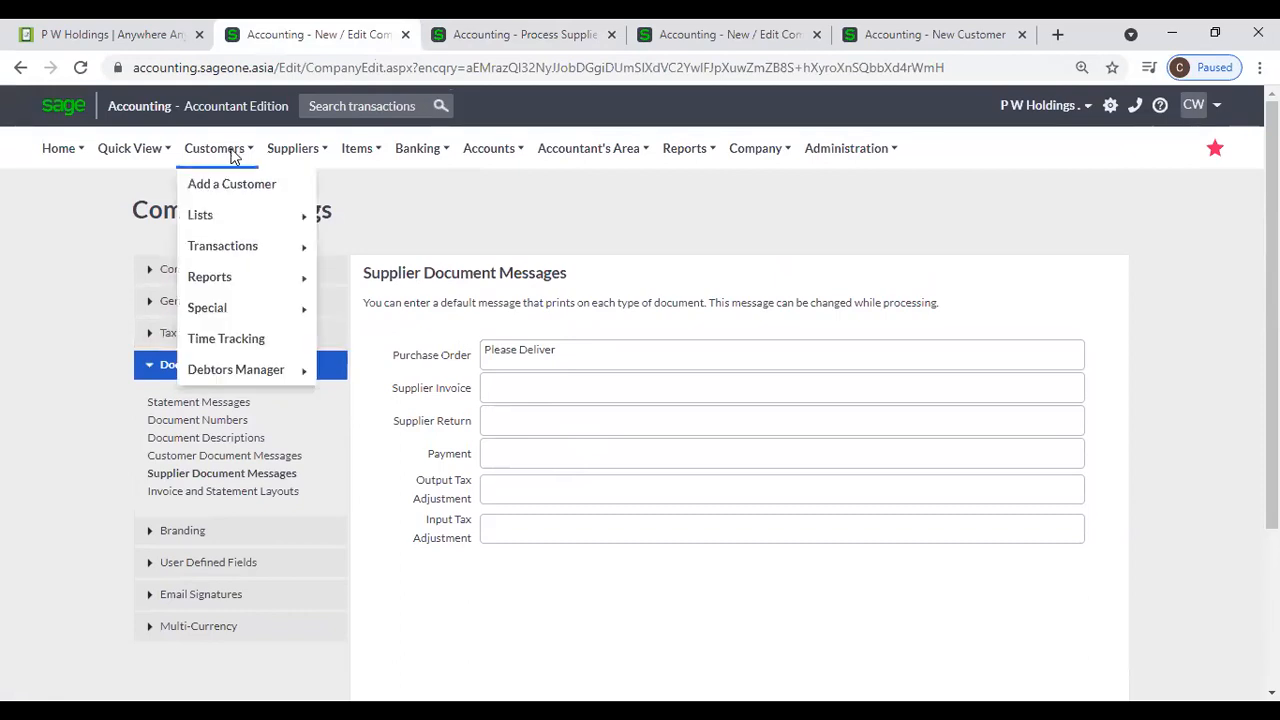
mouse_move(237, 250)
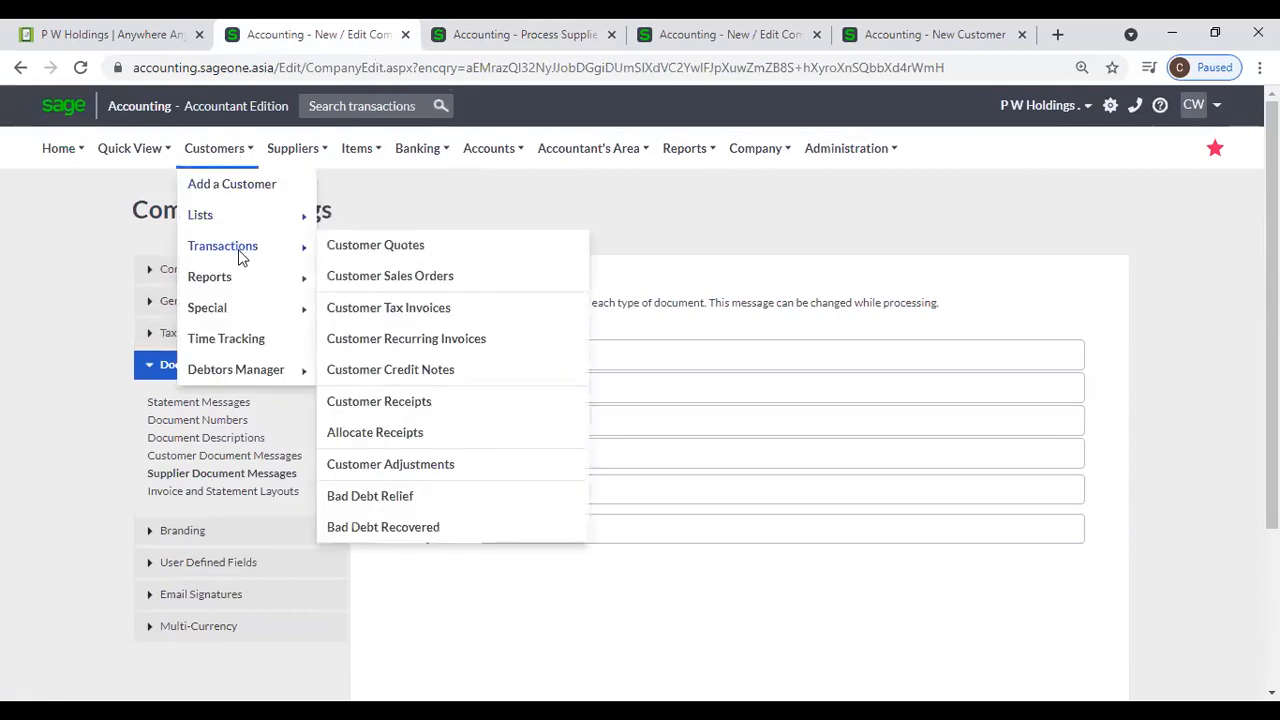
left_click(412, 253)
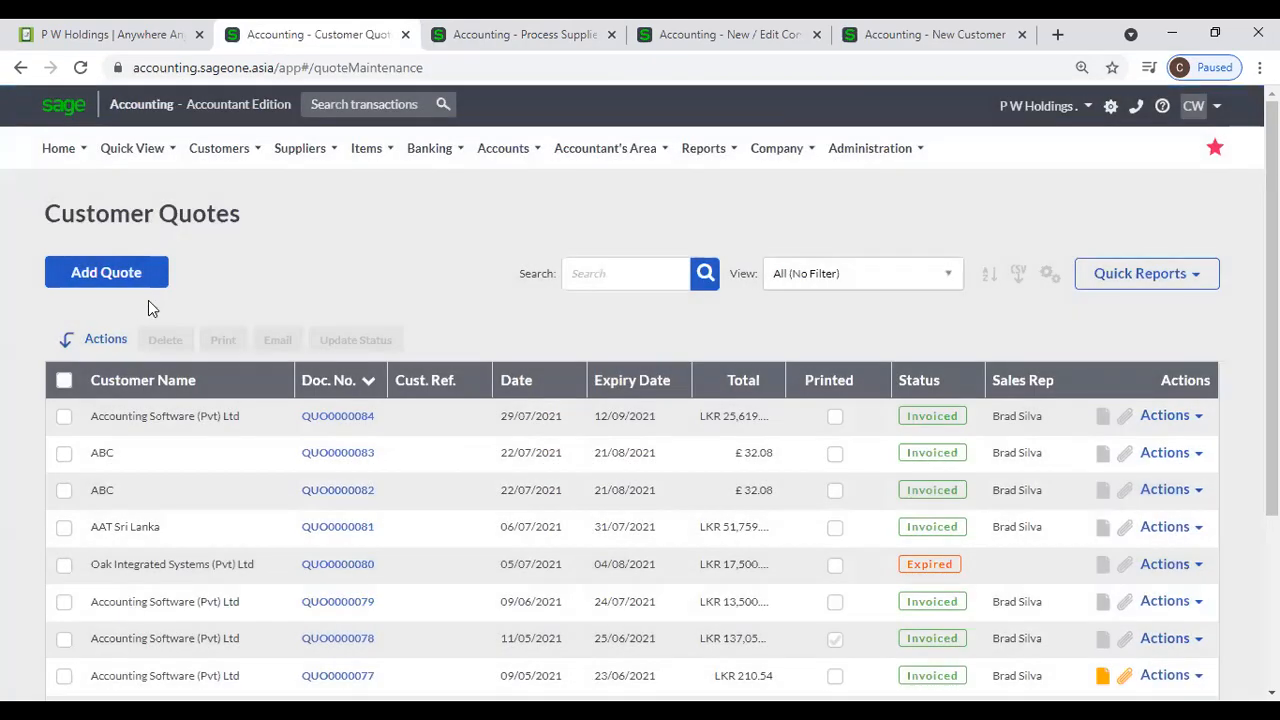
left_click(139, 285)
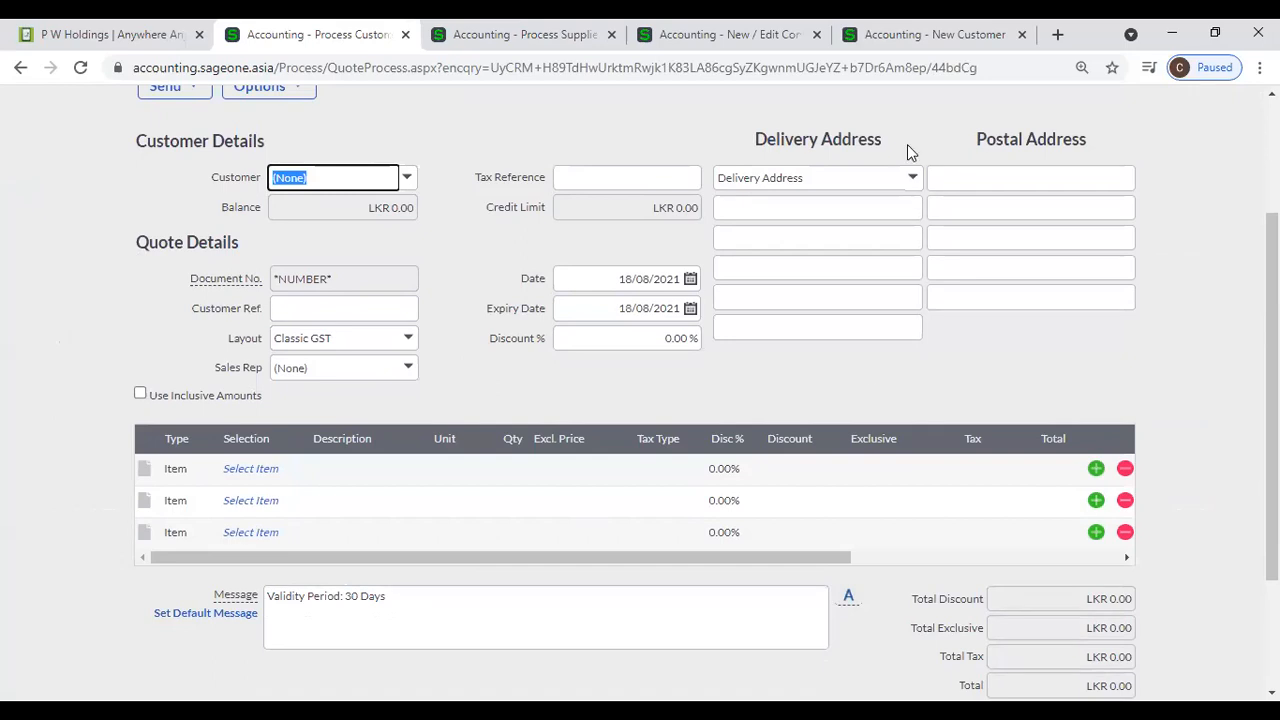
- In the sageone.co.za company settings, examine the Customer Document Messages, Supplier Document Messages, and Invoice and Statement Layouts
left_click(796, 42)
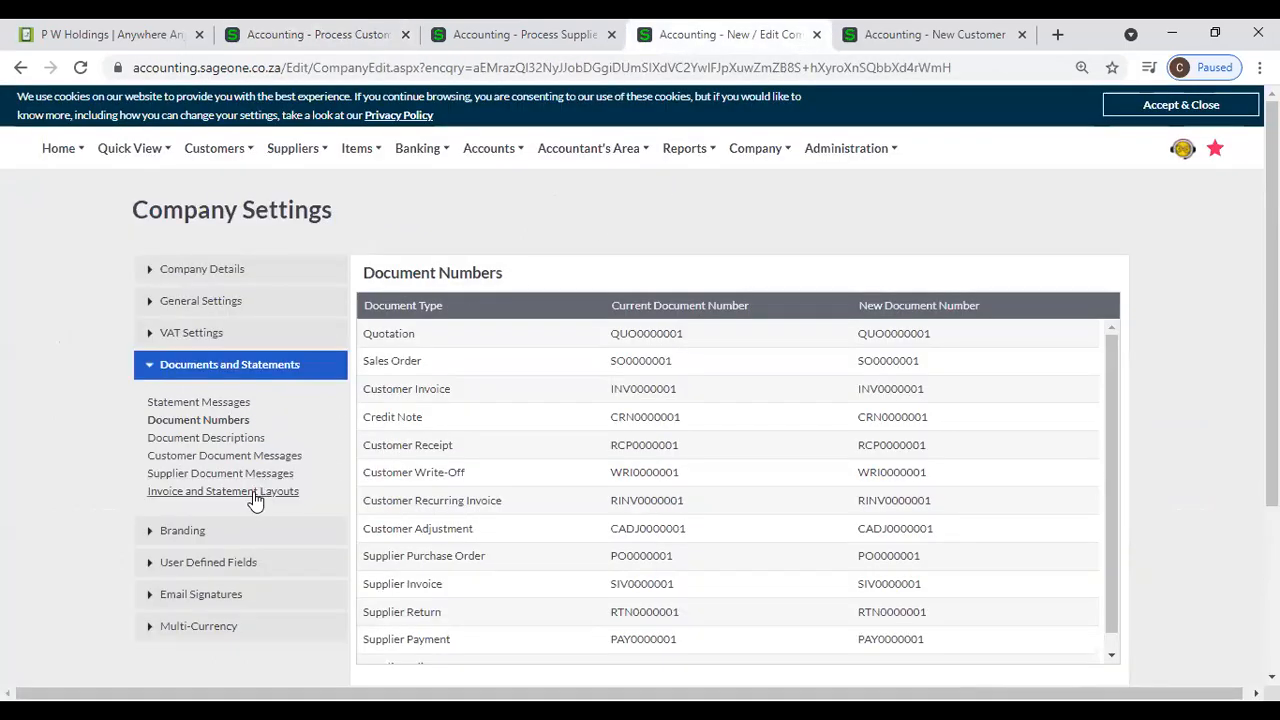
left_click(240, 457)
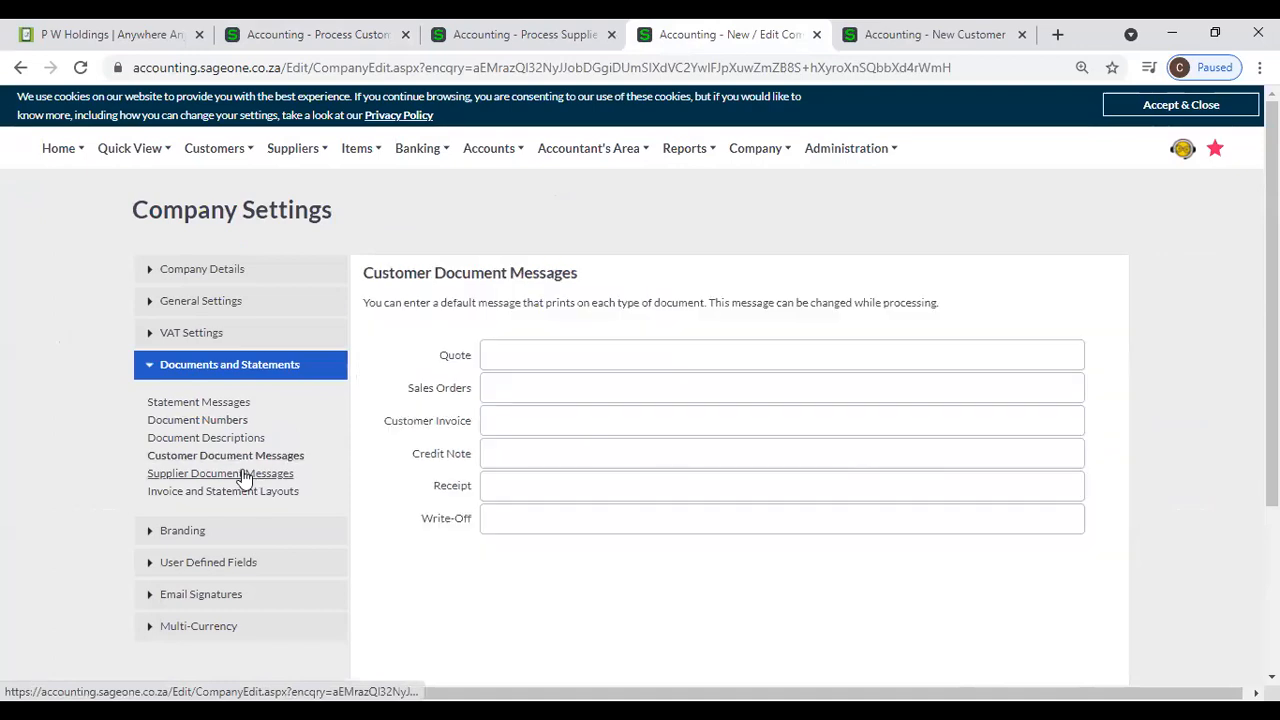
left_click(250, 476)
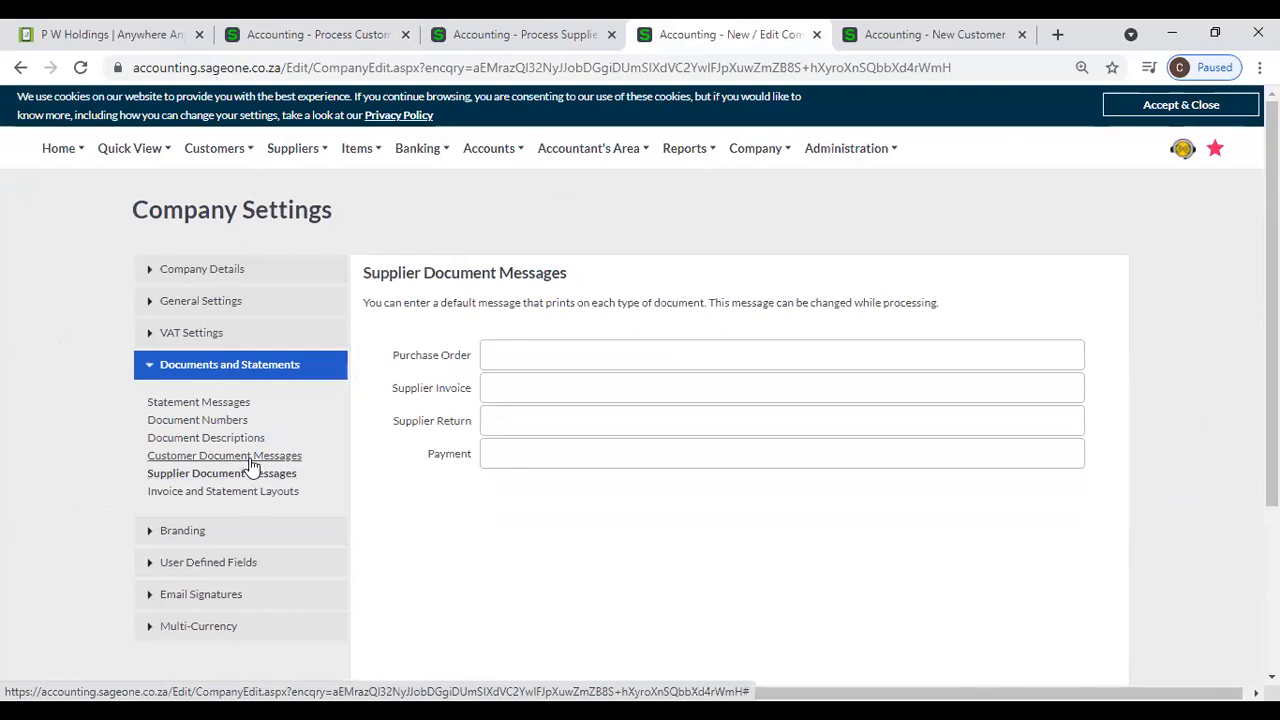
left_click(252, 464)
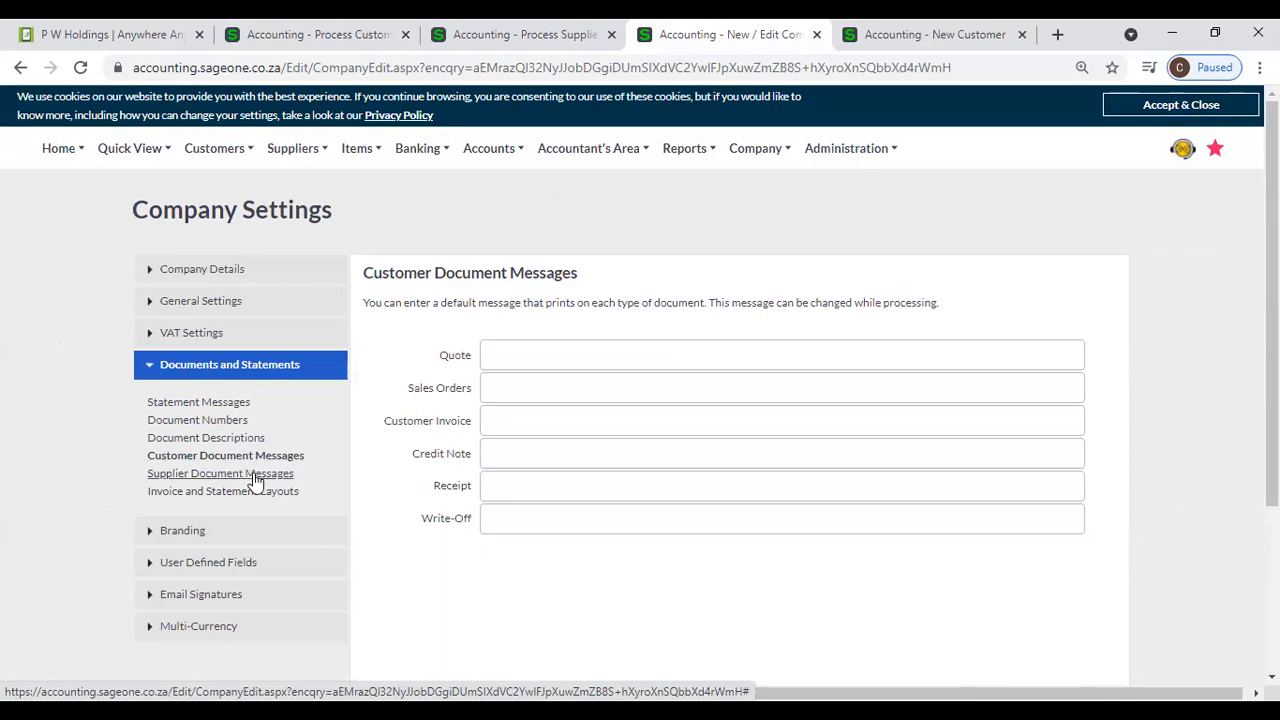
left_click(255, 477)
left_click(254, 491)
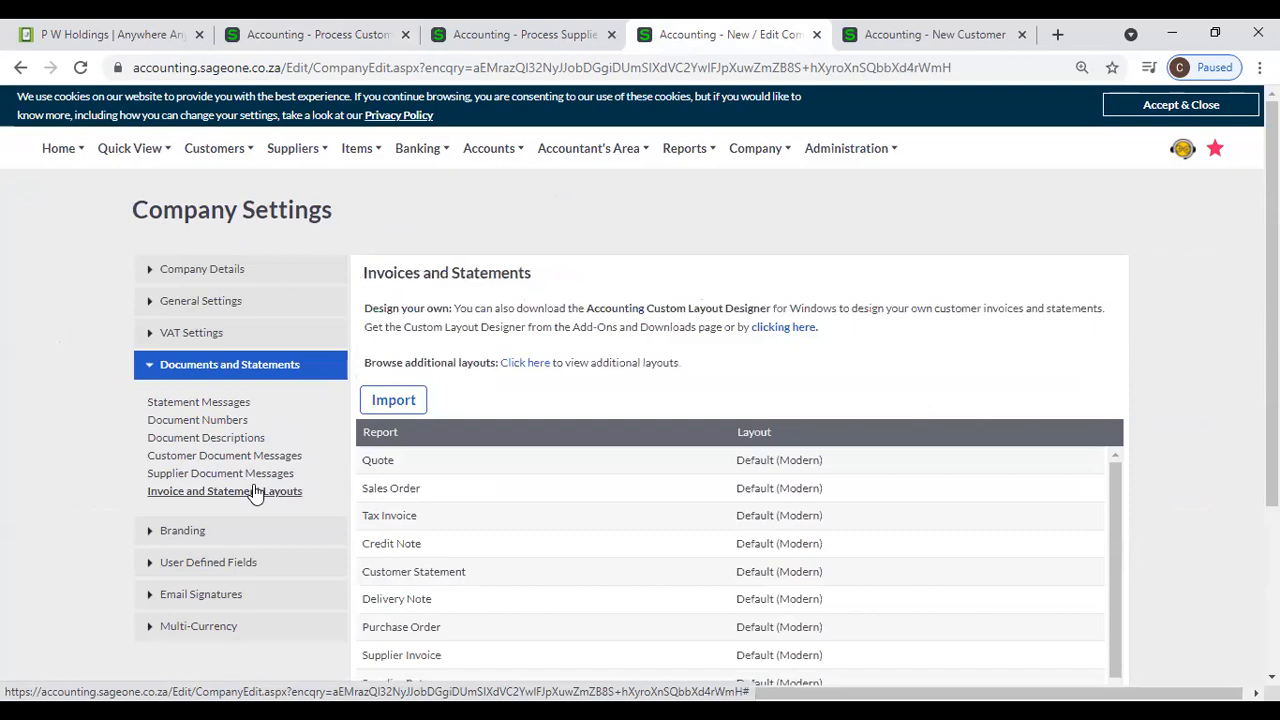
- Compare the document types that accept default messages under Customer Document Messages and Supplier Document Messages
left_click(250, 462)
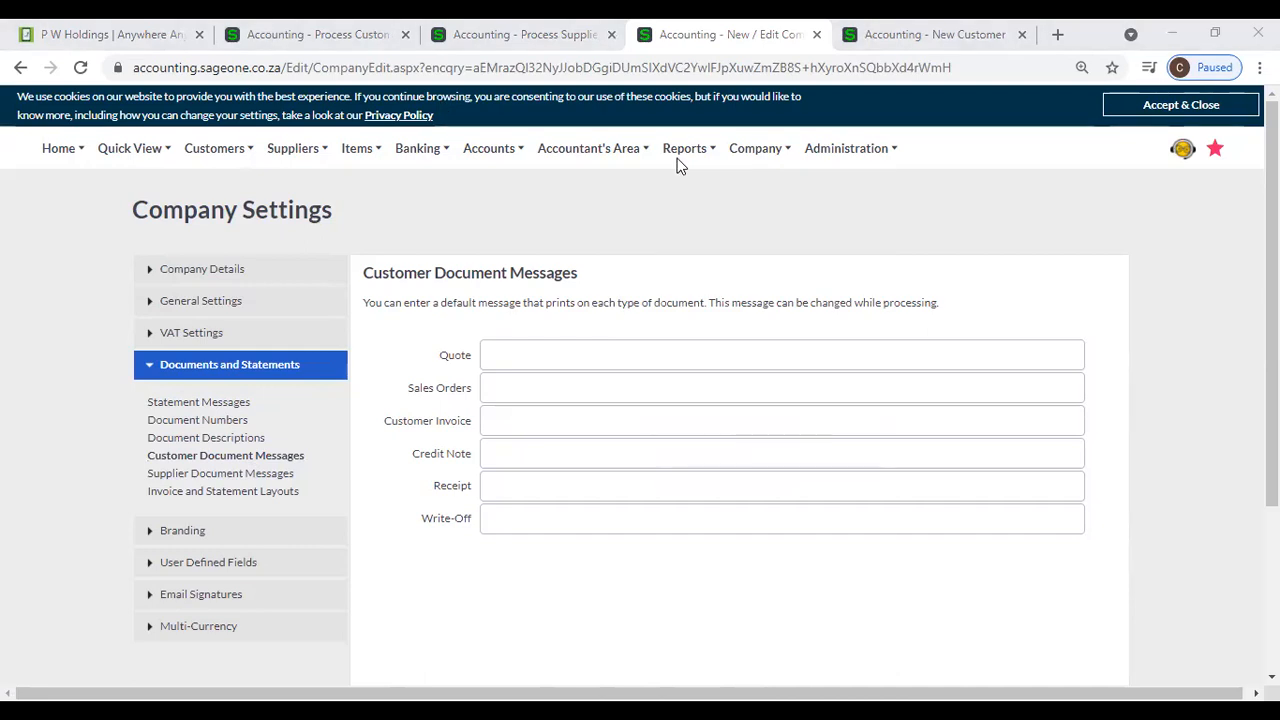
left_click(238, 476)
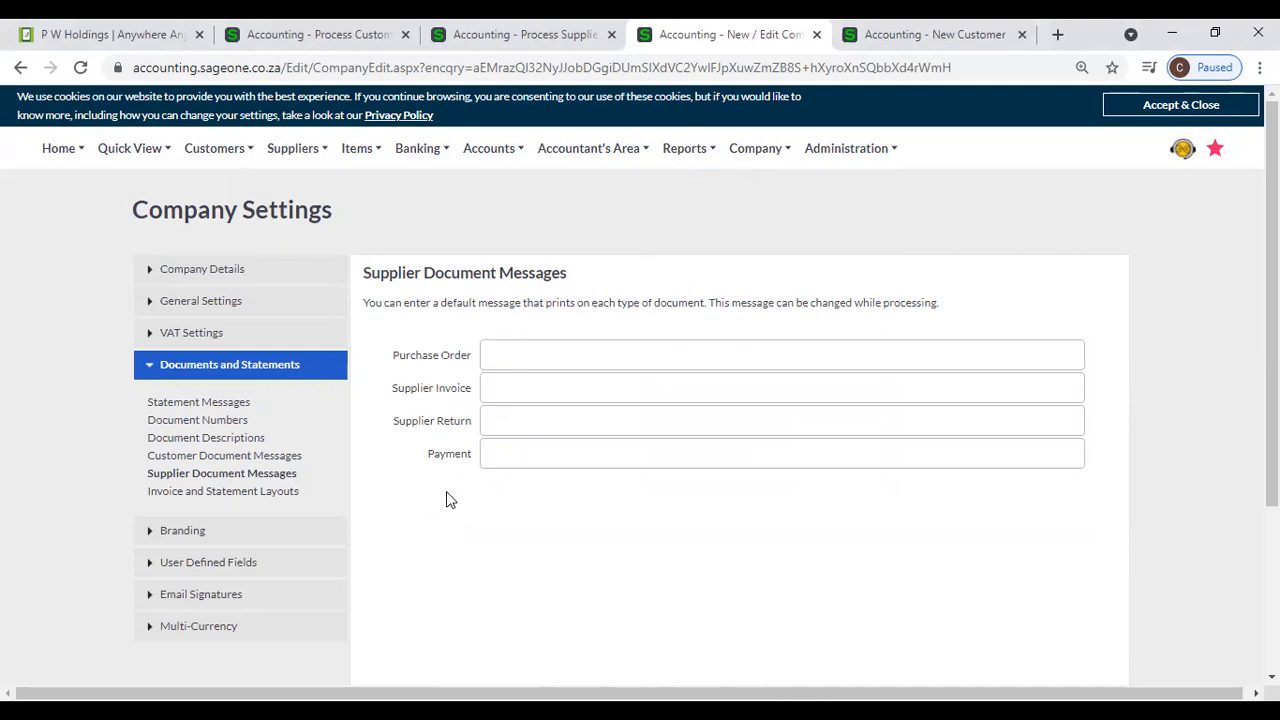
left_click(268, 459)
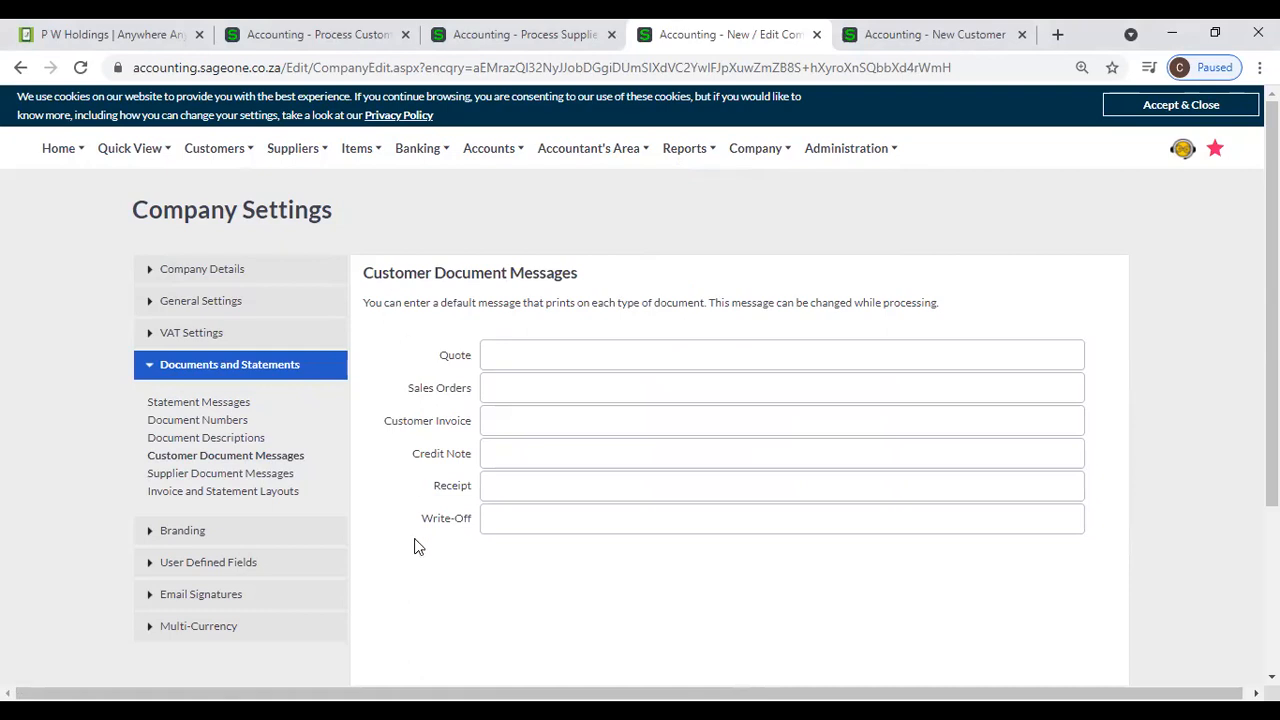
left_click(222, 474)
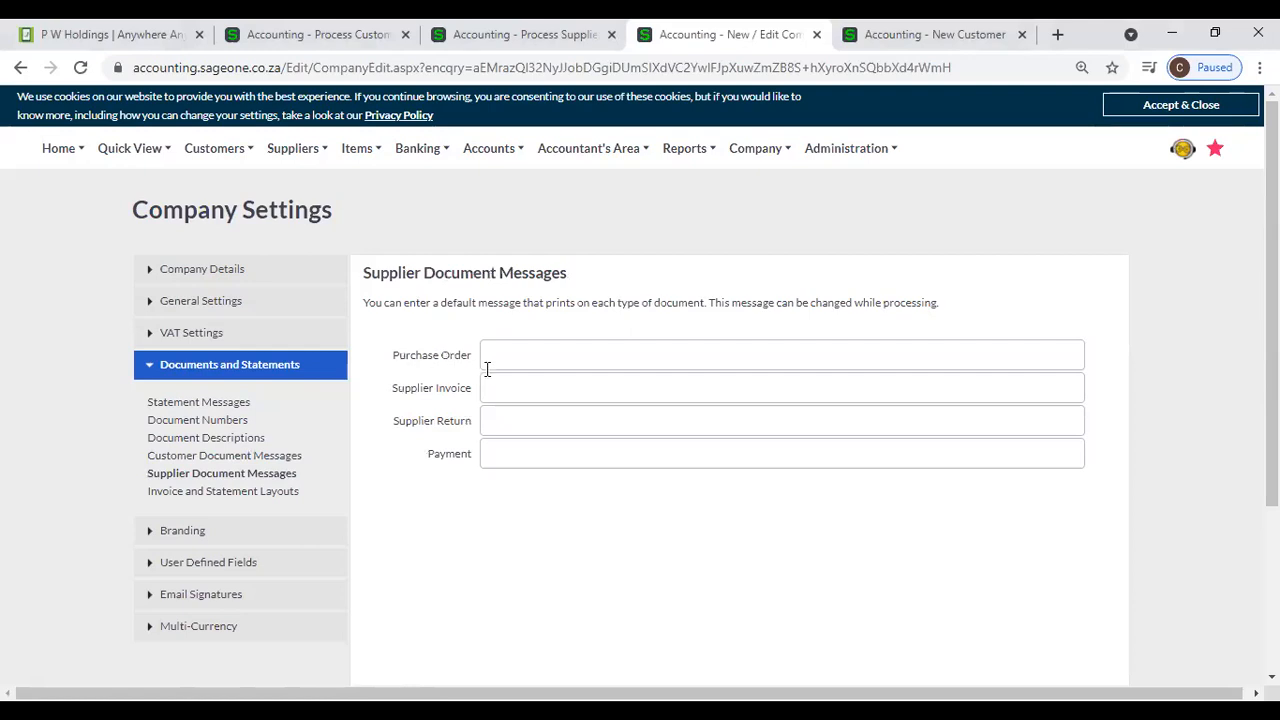
left_click(493, 454)
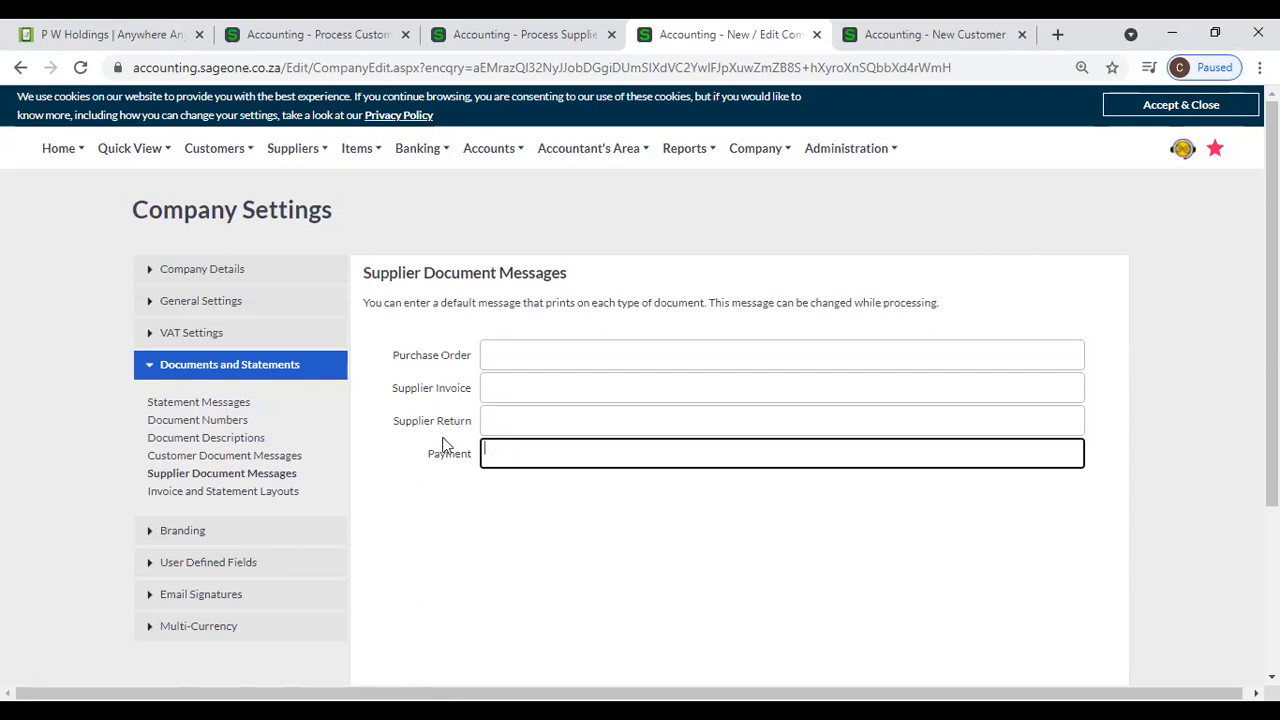
- Set the default Purchase Order message to "Please deliver to Dept. of Accounting." and save the company settings
left_click(491, 360)
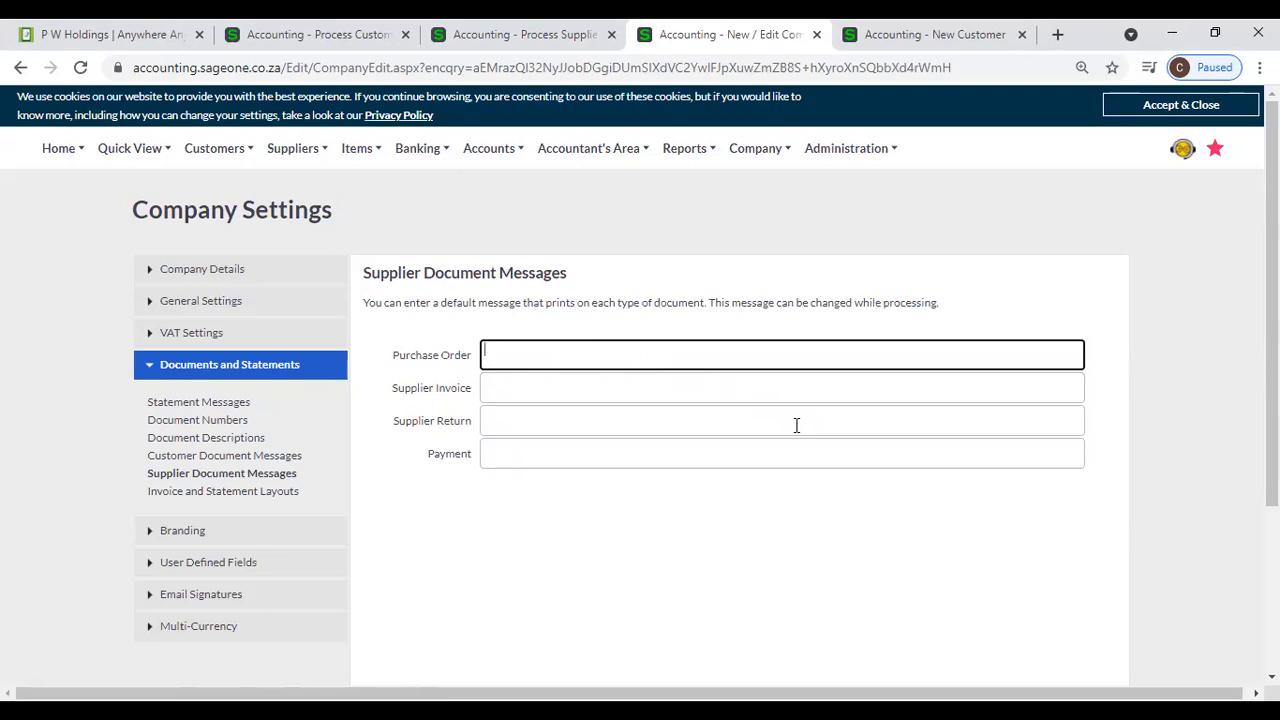
type("Please deliver to Dept. of A")
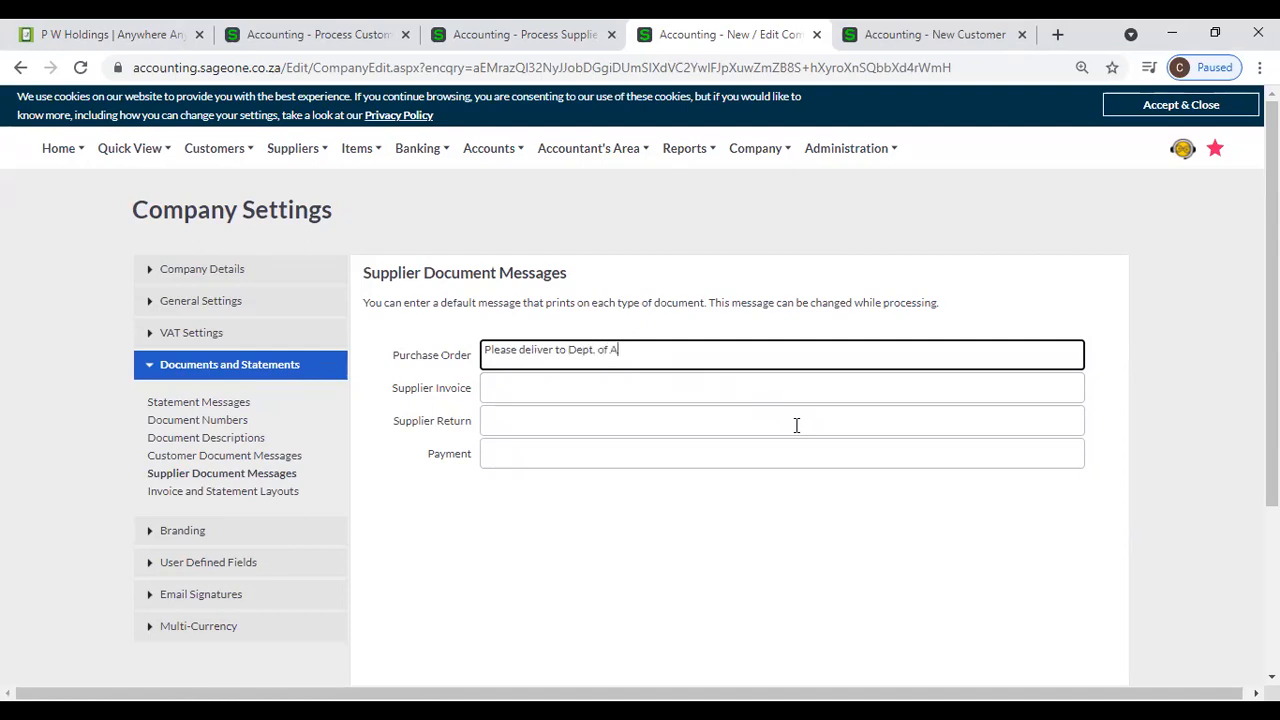
type("ccounting.")
scroll(600, 310, "down", 1)
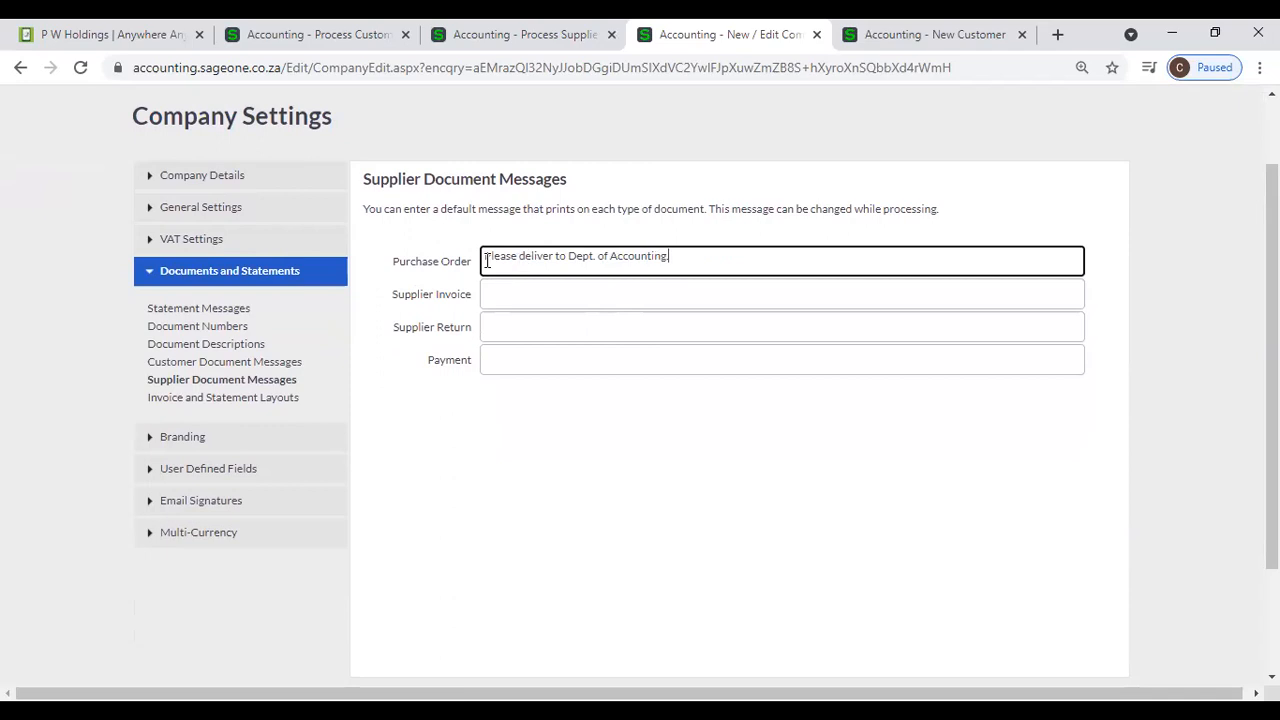
scroll(656, 290, "down", 1)
scroll(656, 290, "down", 1)
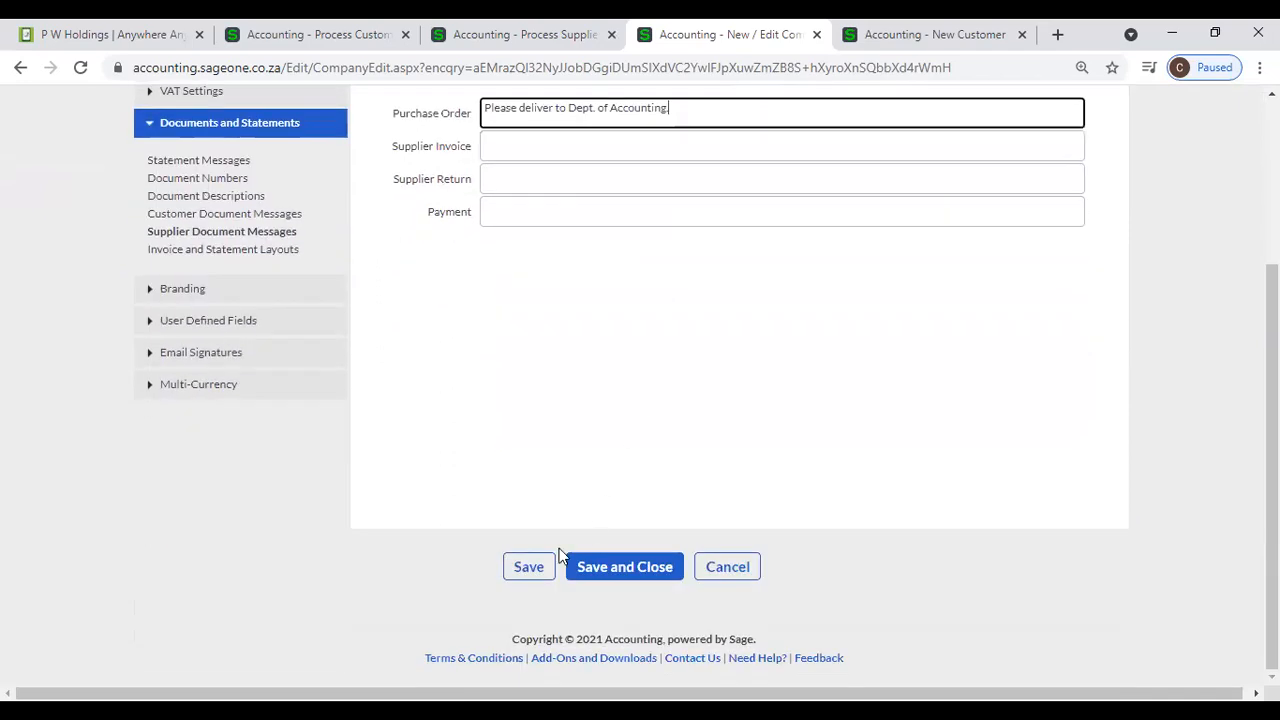
left_click(526, 567)
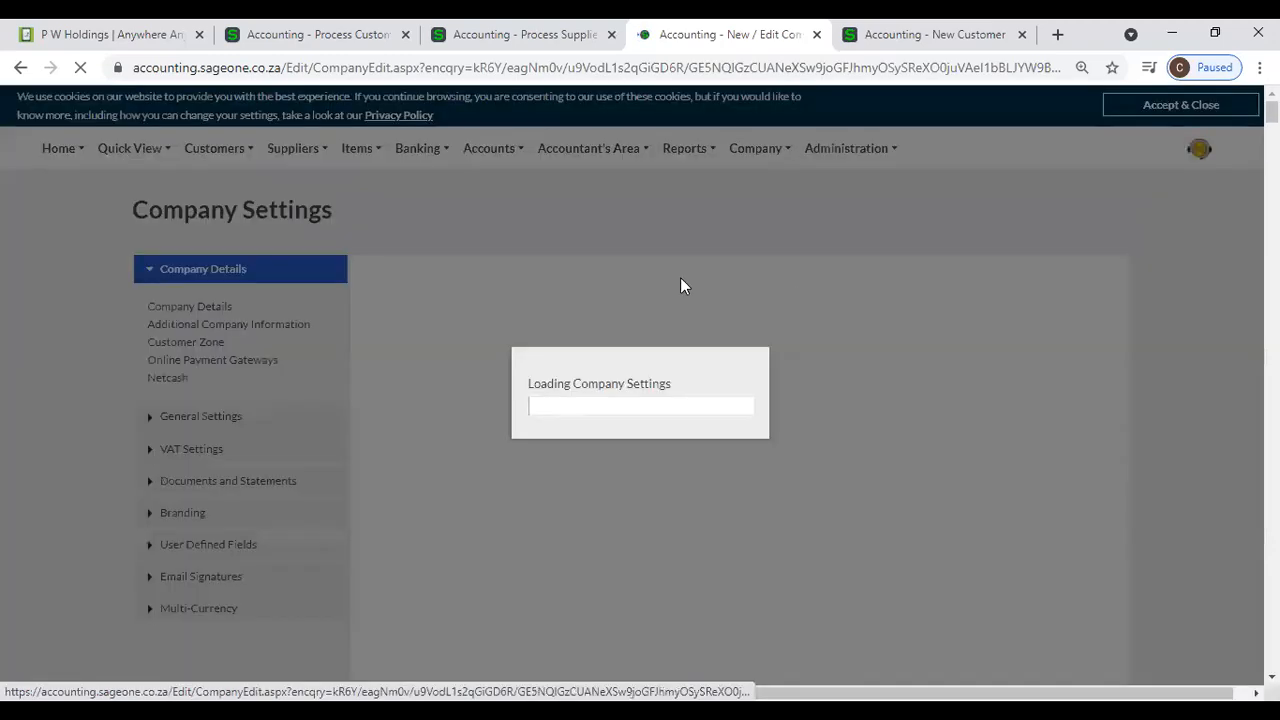
- Start a new purchase order from the Supplier Purchase Orders list and dismiss the Getting Started overview
mouse_move(296, 153)
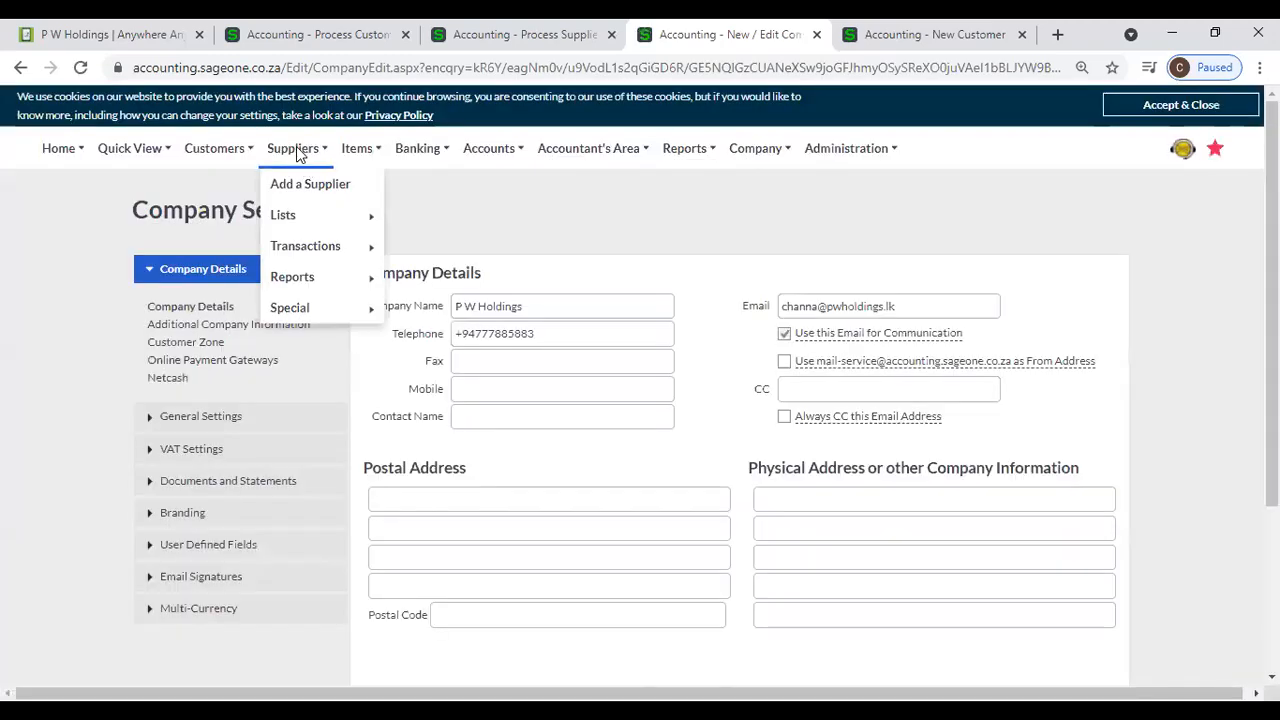
mouse_move(323, 248)
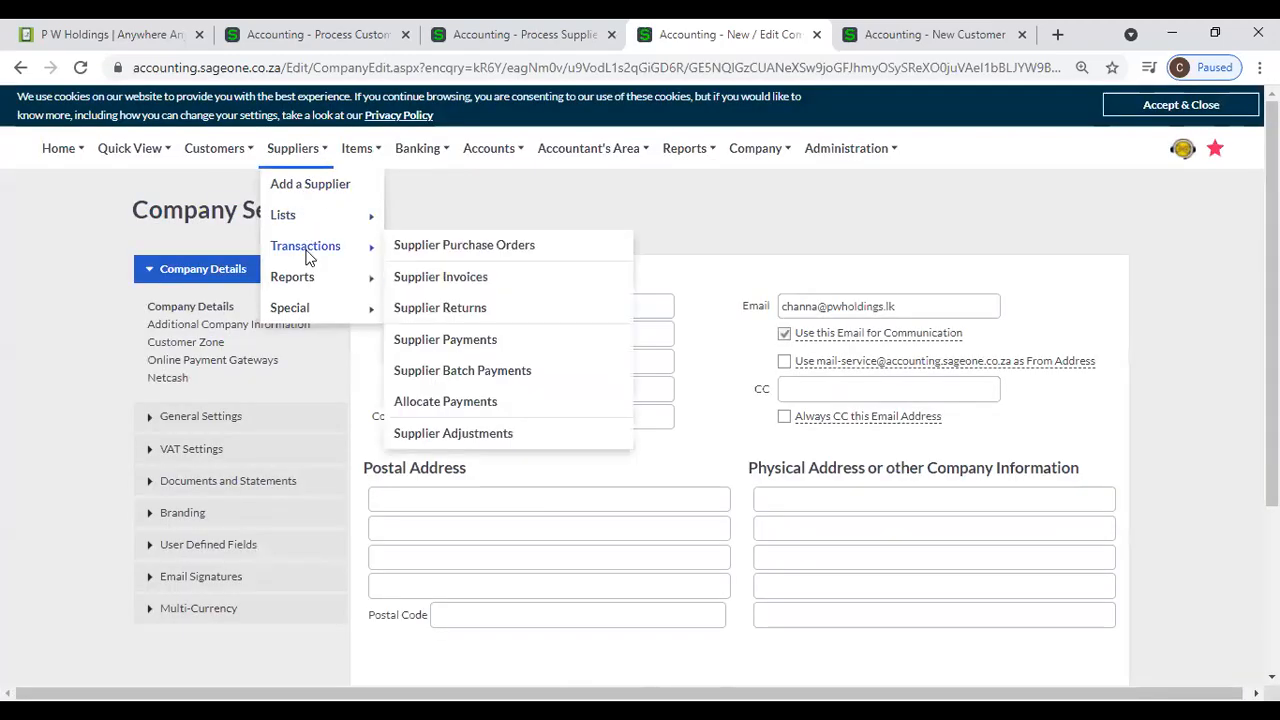
left_click(482, 250)
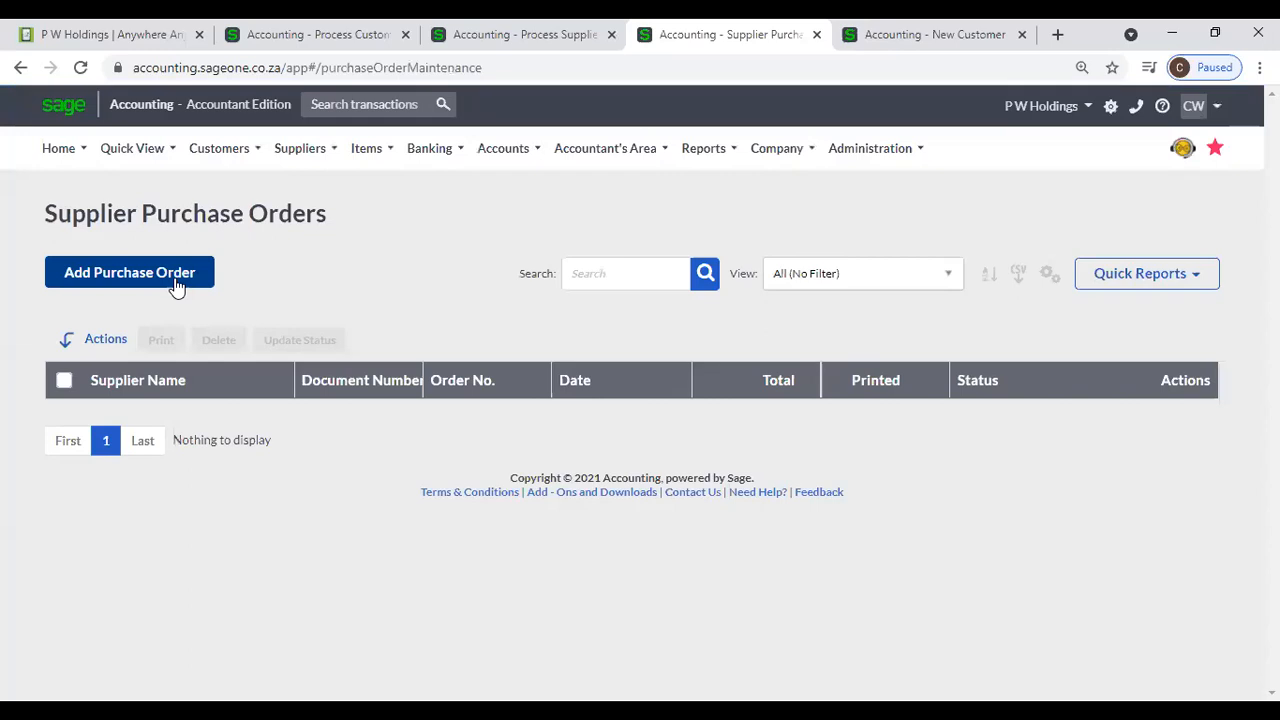
left_click(174, 277)
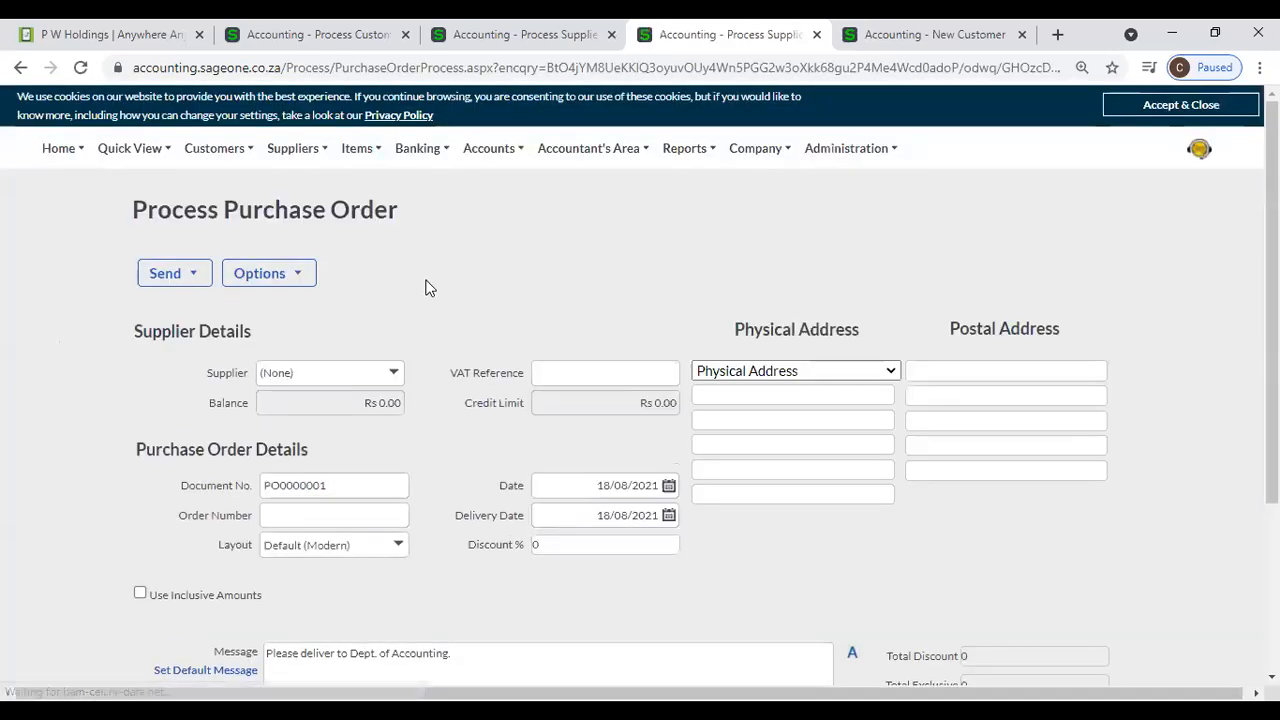
scroll(426, 300, "down", 2)
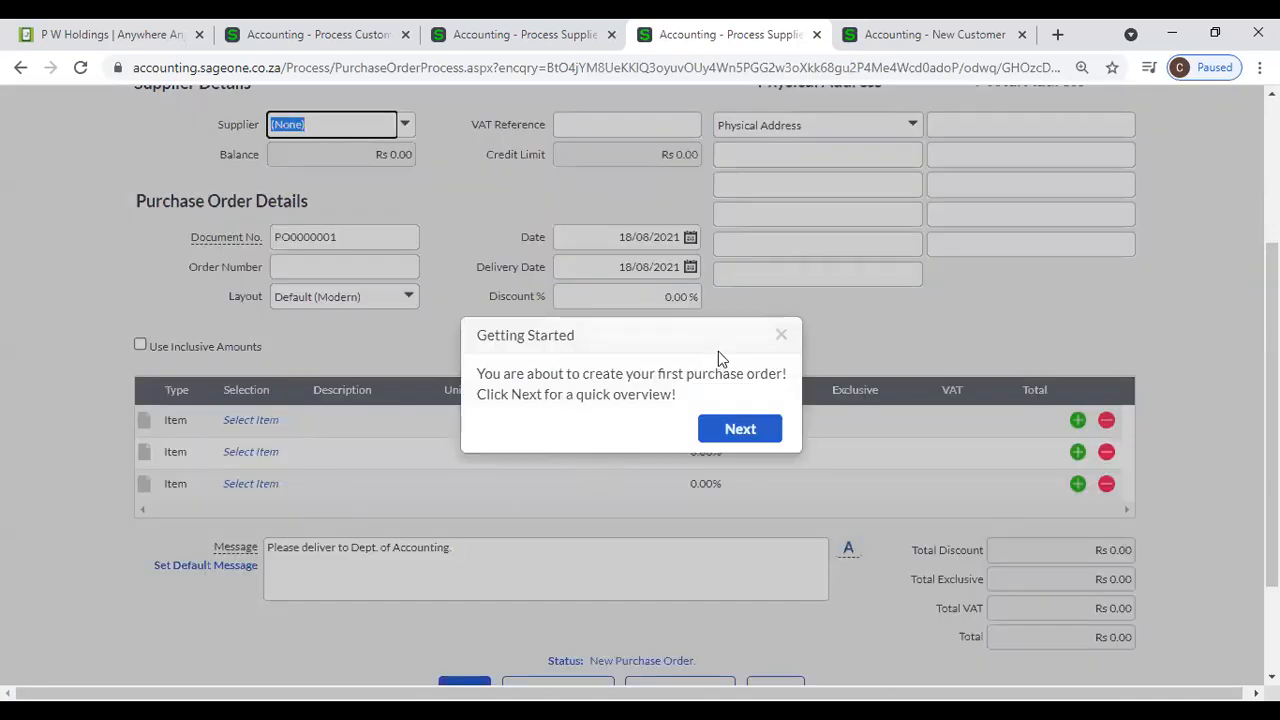
left_click(787, 341)
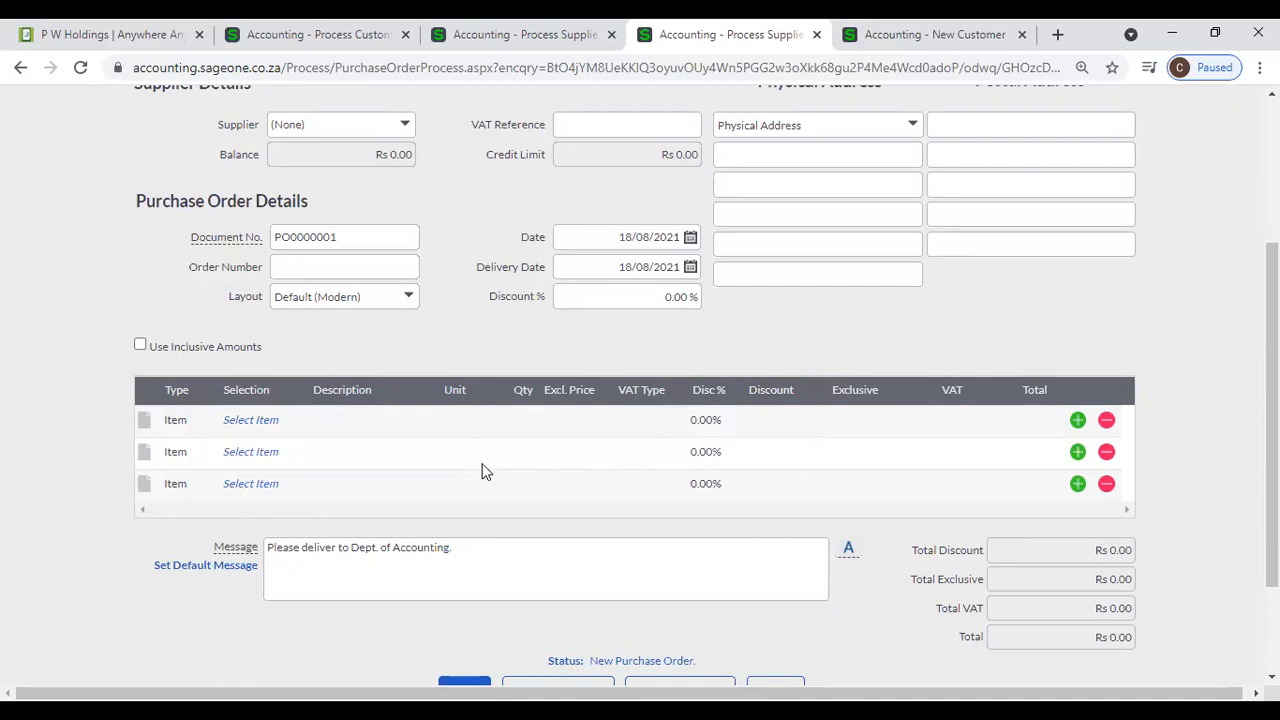
- Open Supplier Document Messages from the New Customer page's browser tab and compare the default Purchase Order message with the new purchase order's message
left_click(880, 38)
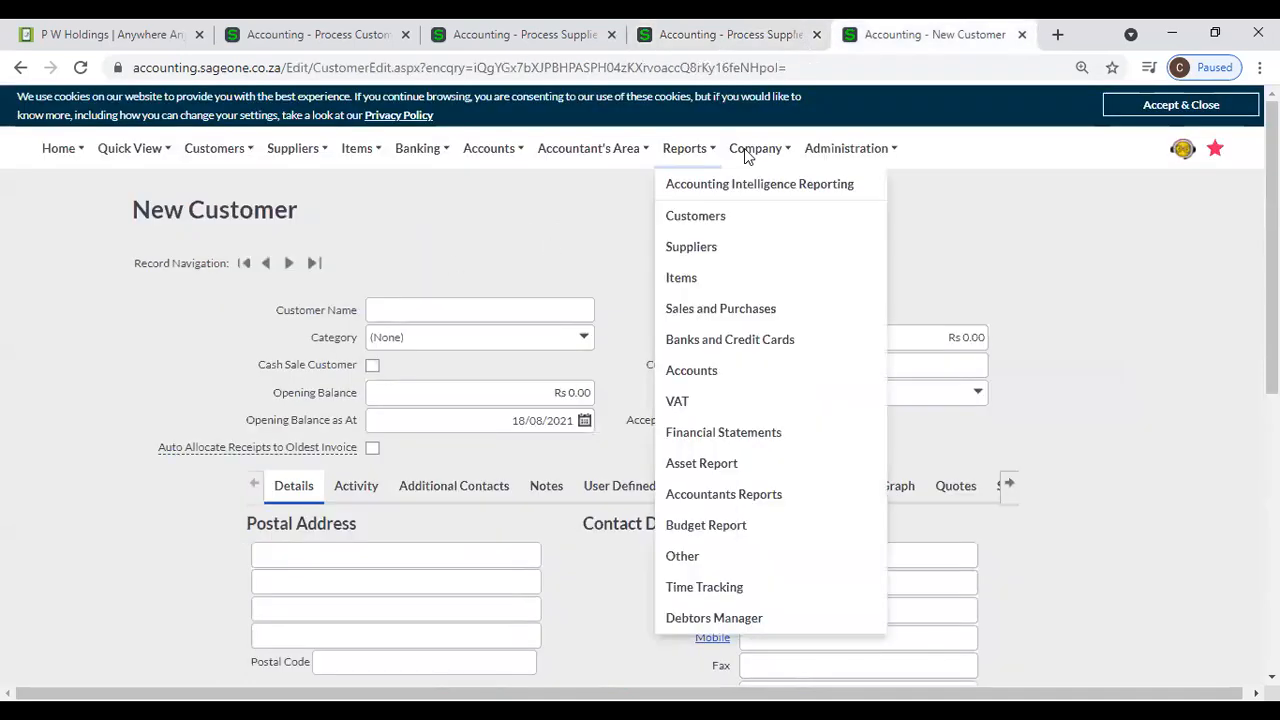
mouse_move(752, 148)
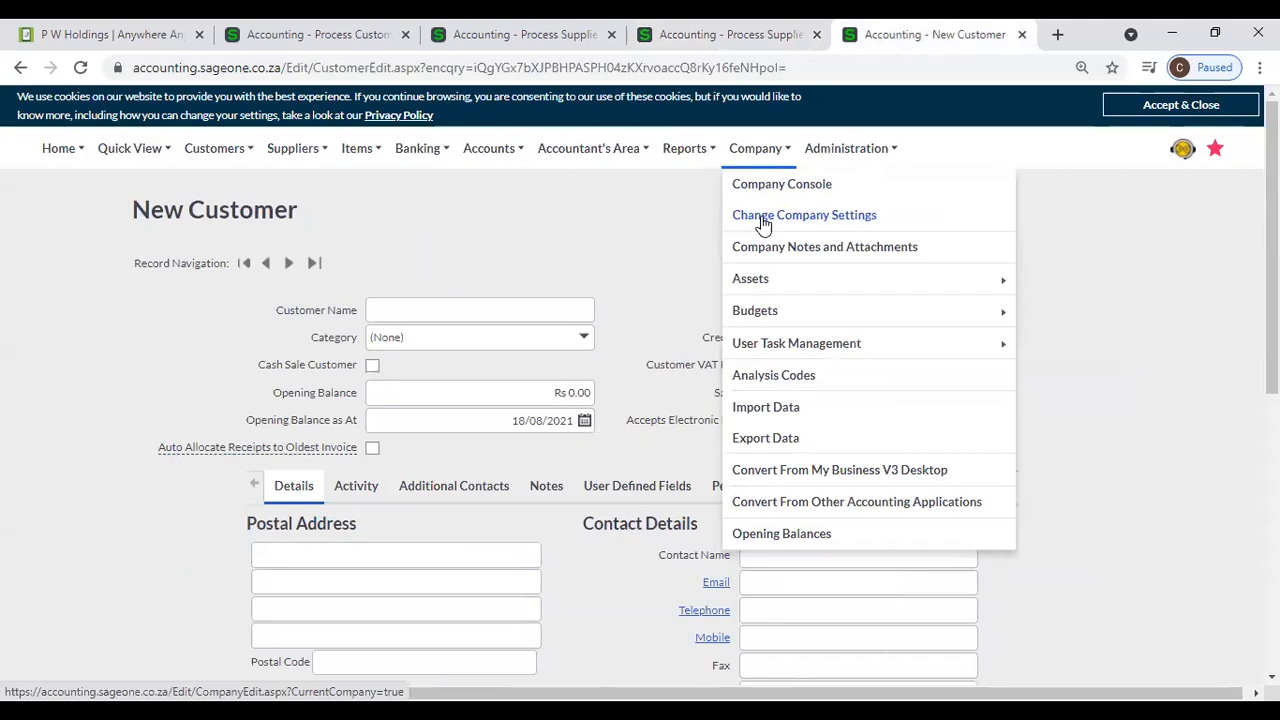
left_click(763, 215)
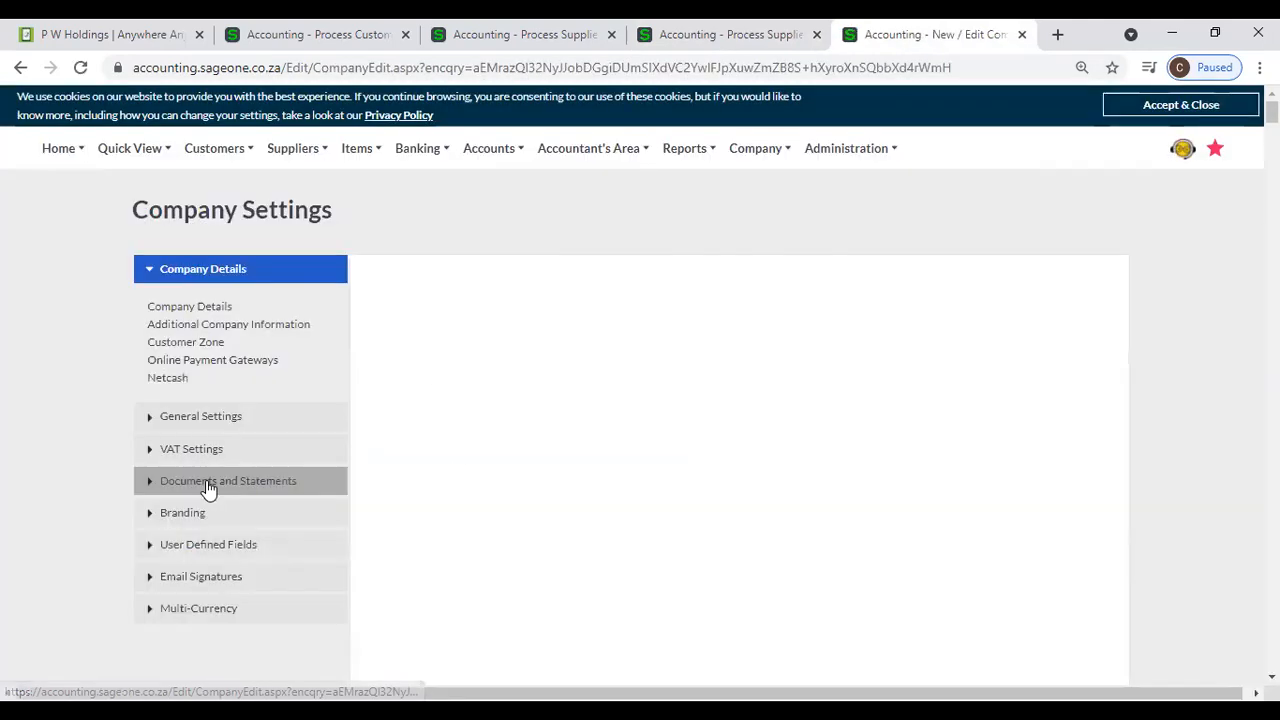
left_click(206, 481)
left_click(206, 472)
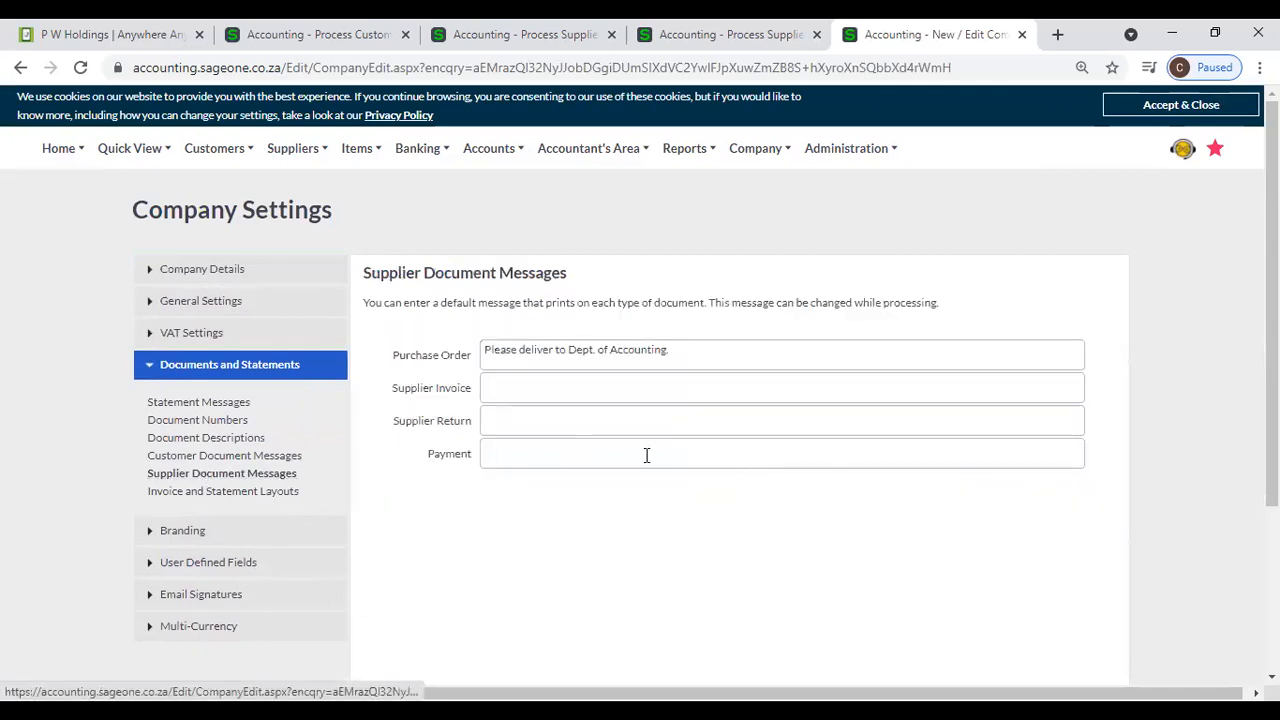
left_click(799, 42)
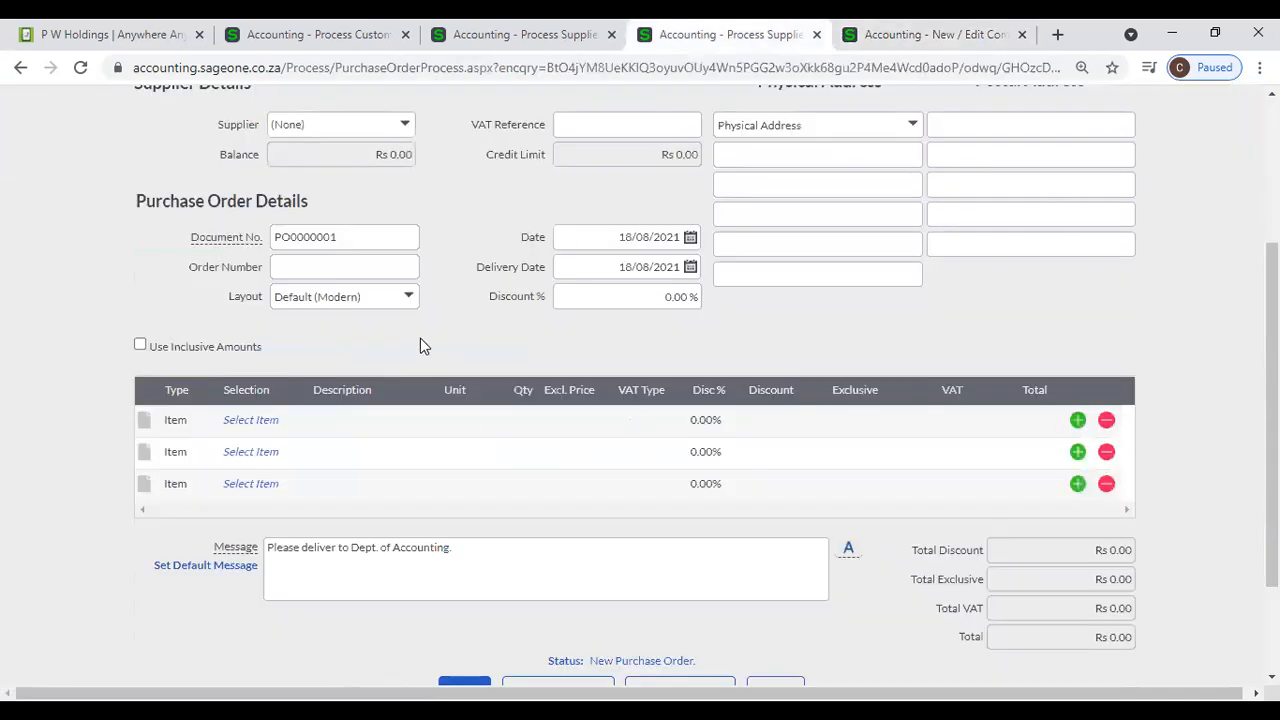
scroll(420, 340, "up", 2)
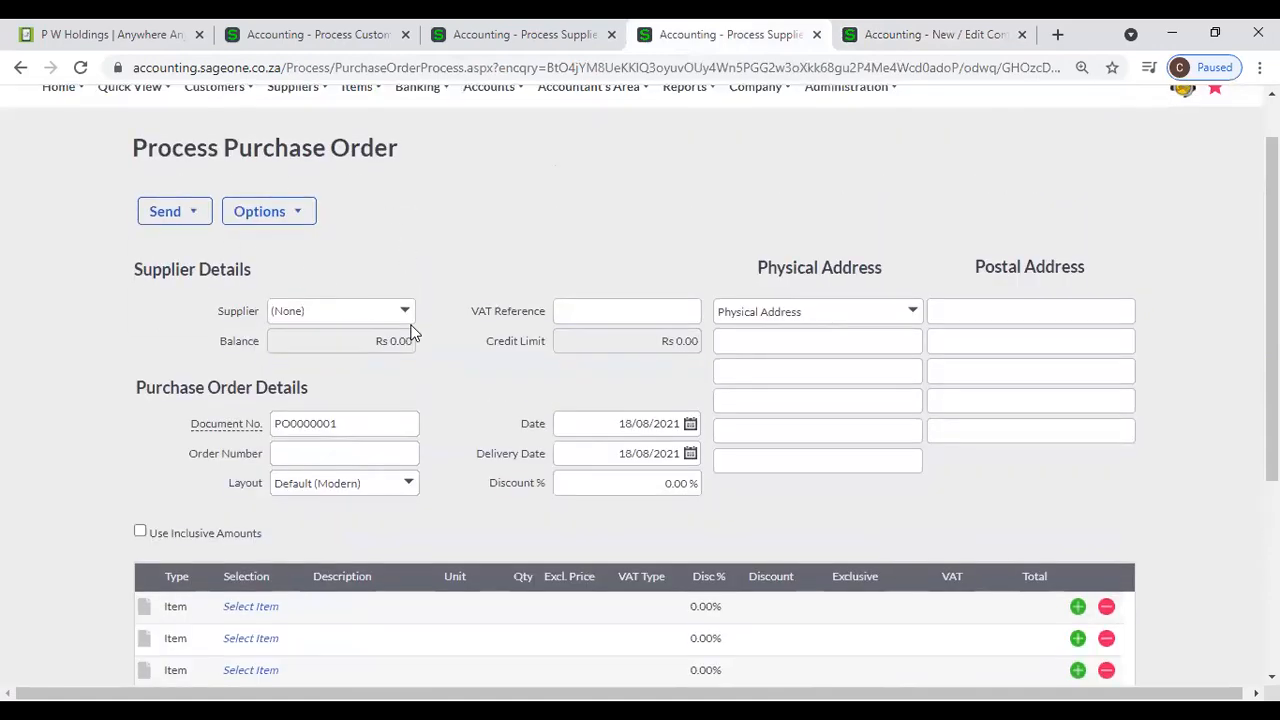
- Examine the new purchase order's details and Message field, checking them against the Purchase Order default in the Company Settings browser tab
scroll(409, 333, "down", 2)
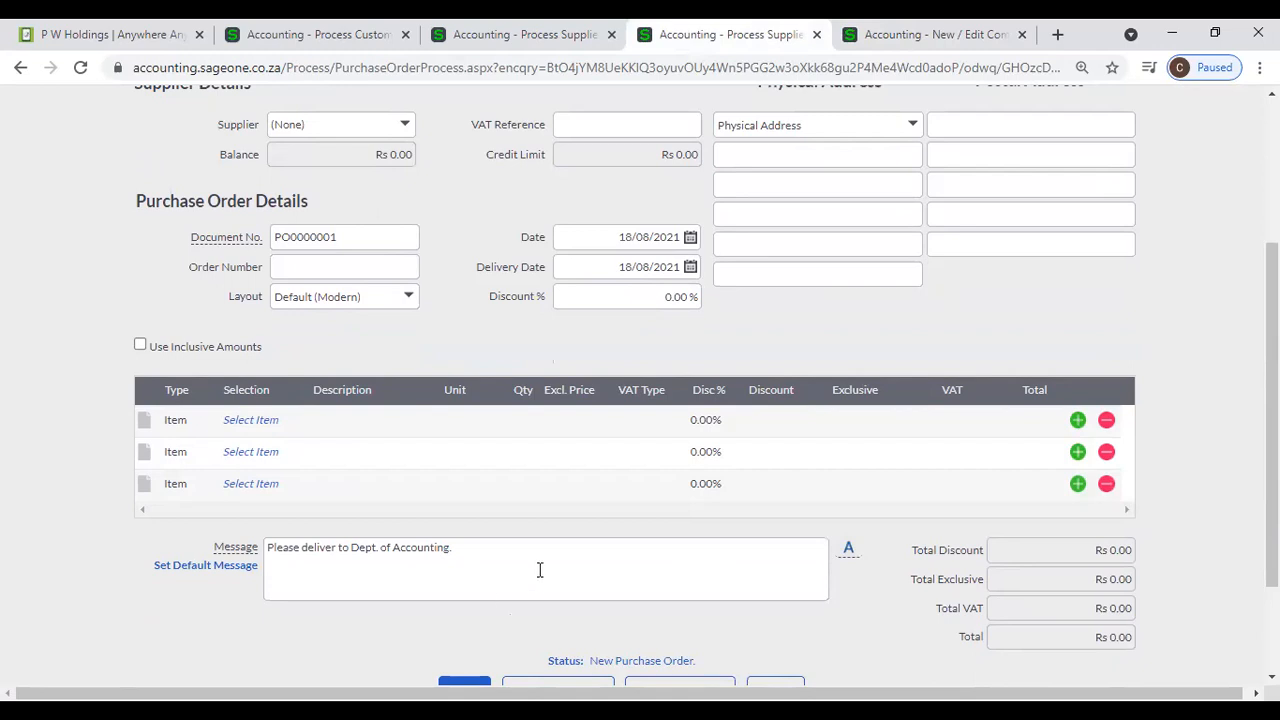
scroll(540, 568, "up", 2)
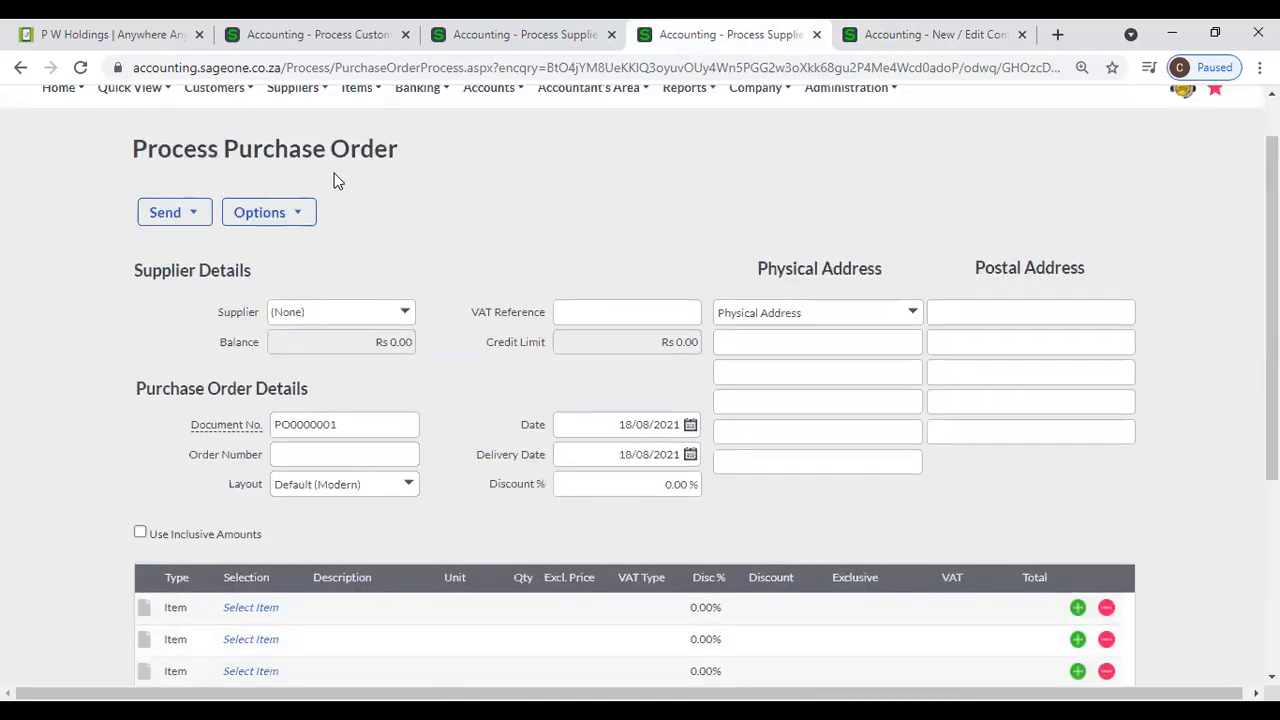
scroll(450, 373, "down", 3)
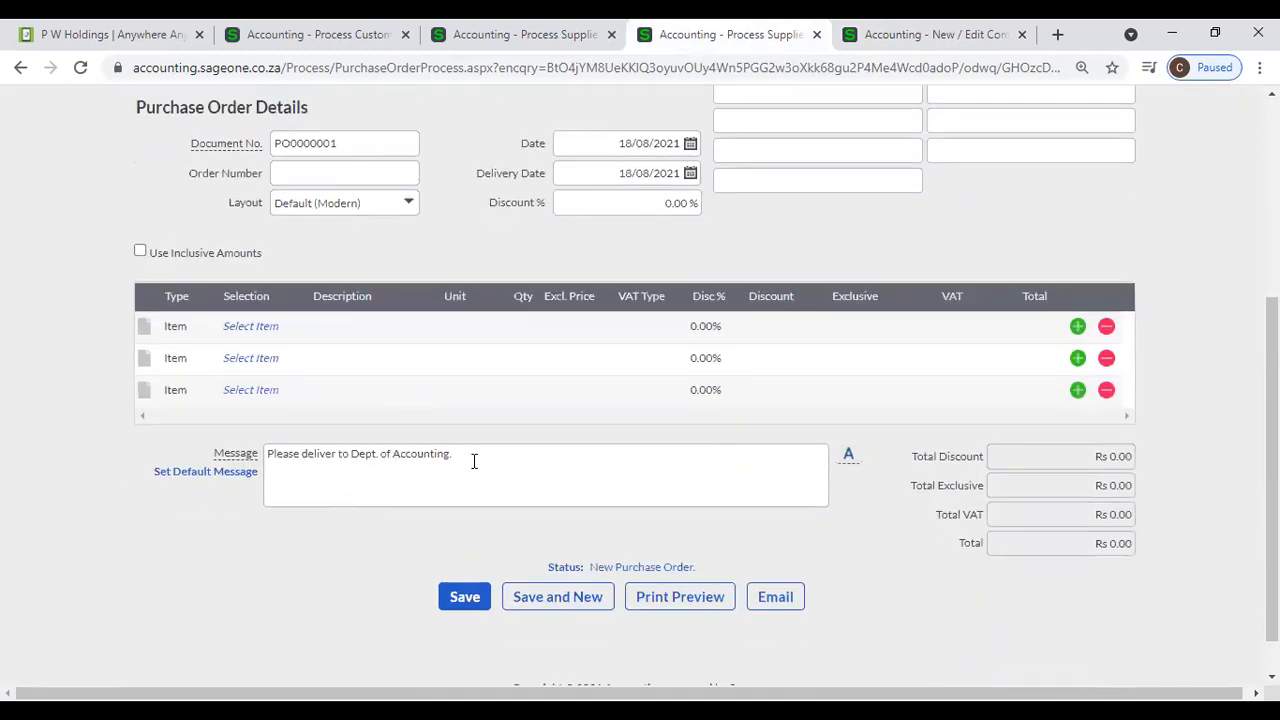
left_click(872, 46)
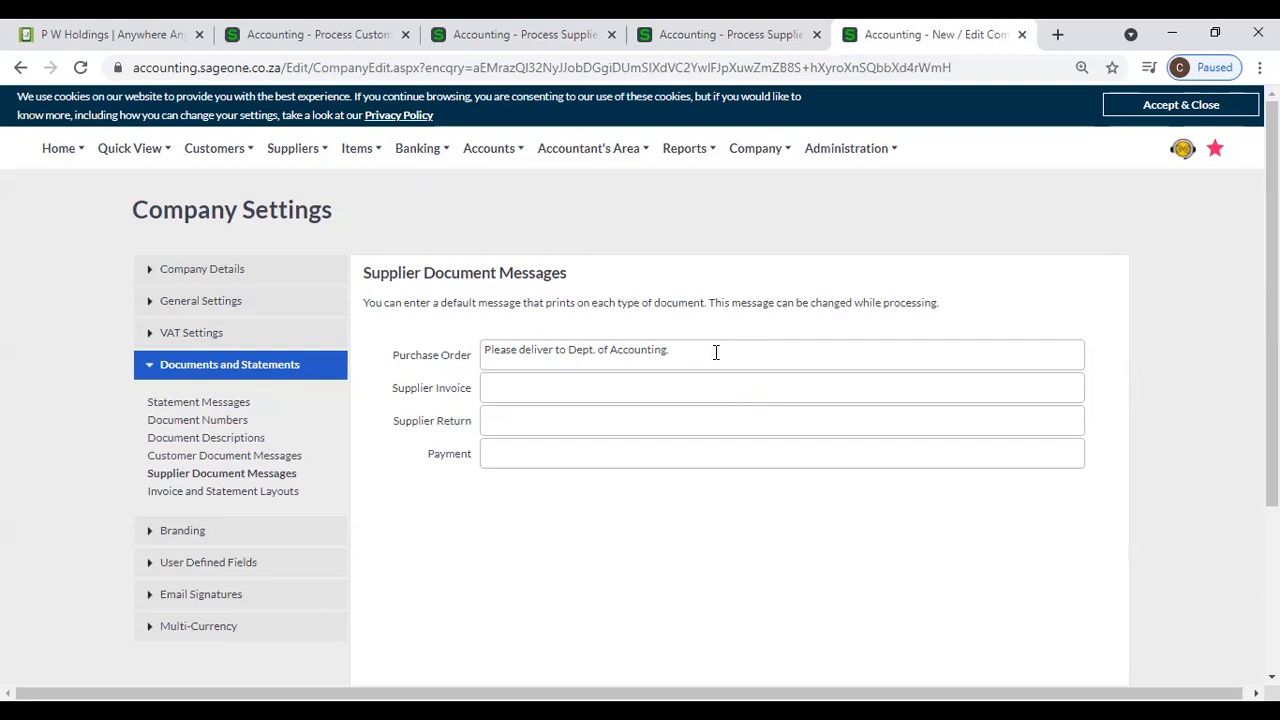
left_click(784, 46)
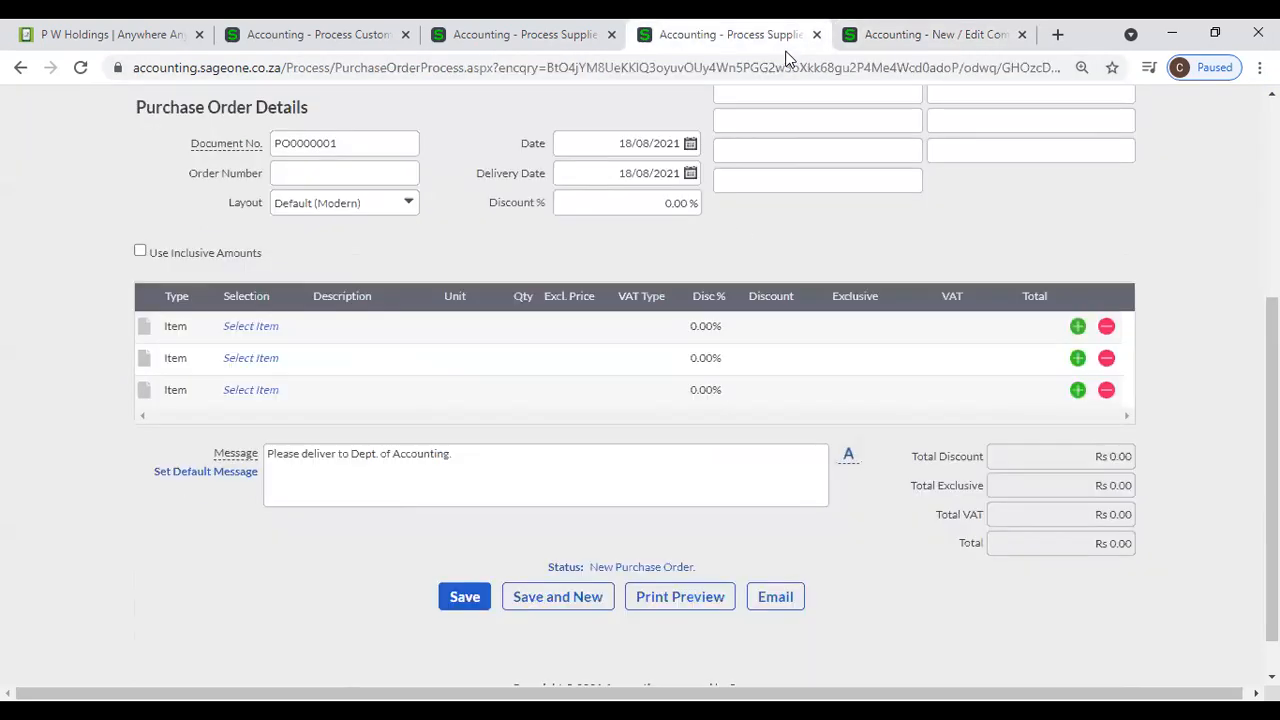
scroll(589, 374, "up", 3)
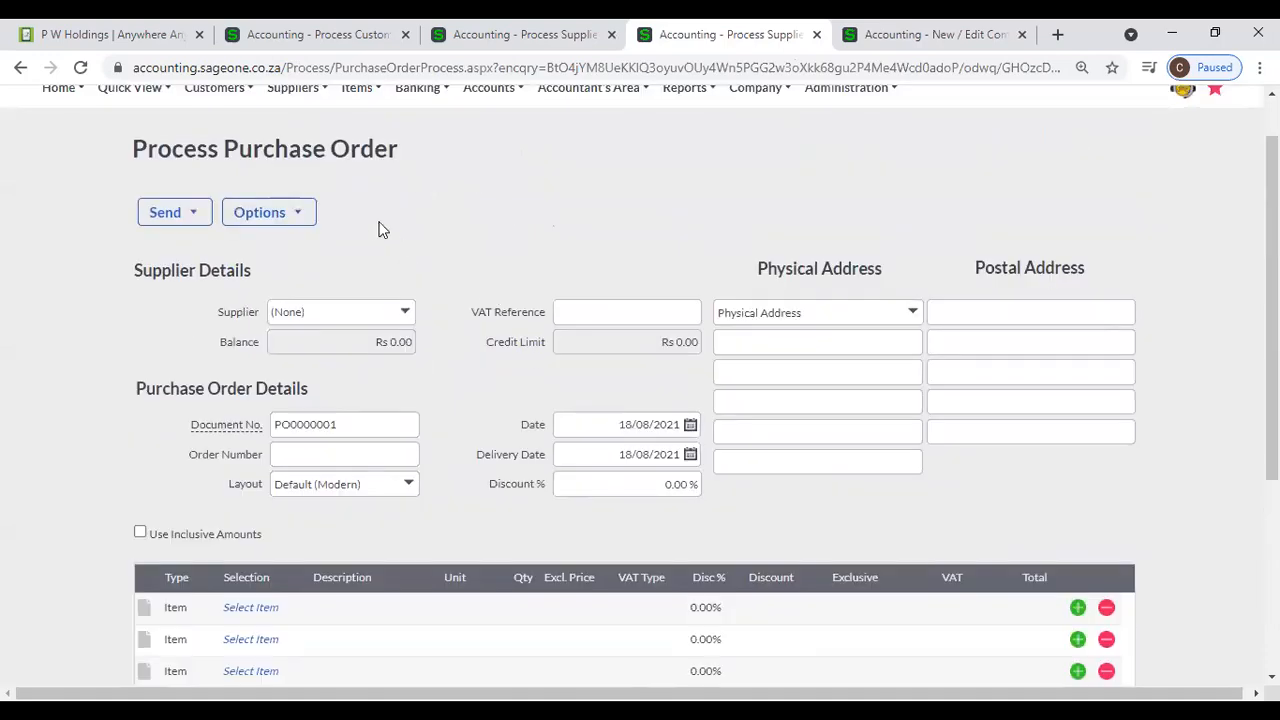
scroll(390, 356, "down", 3)
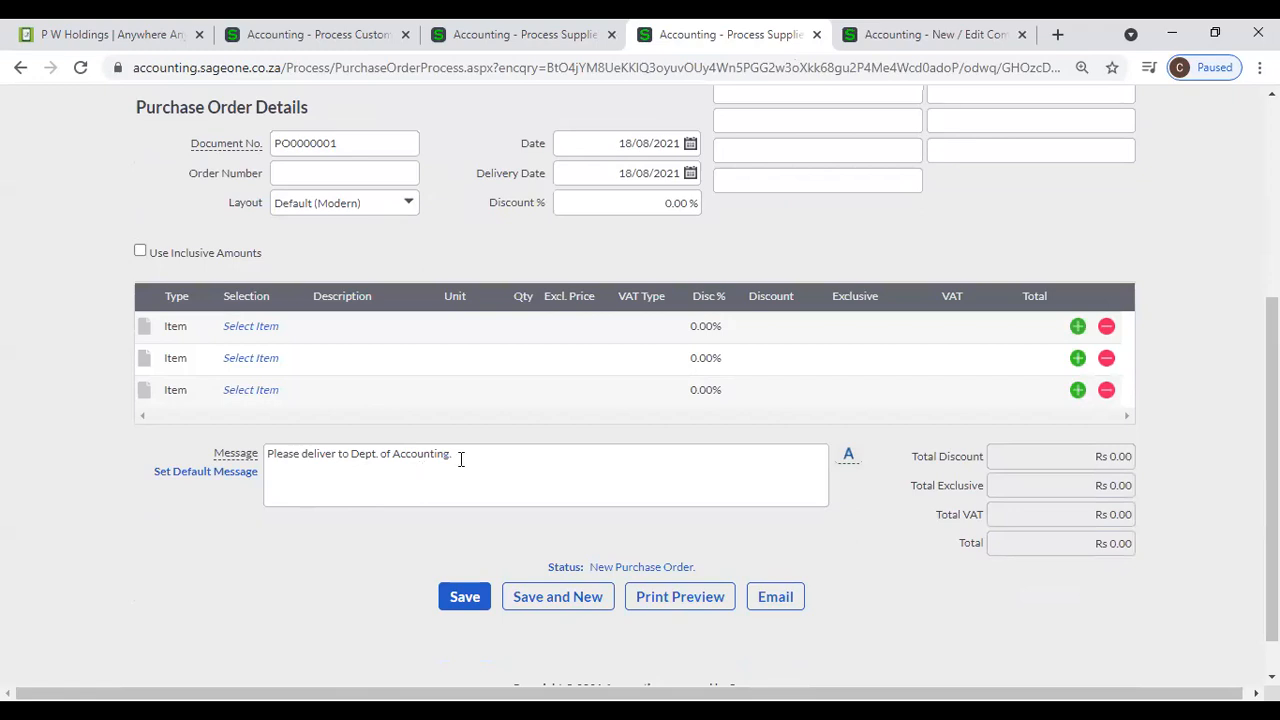
left_click(1012, 34)
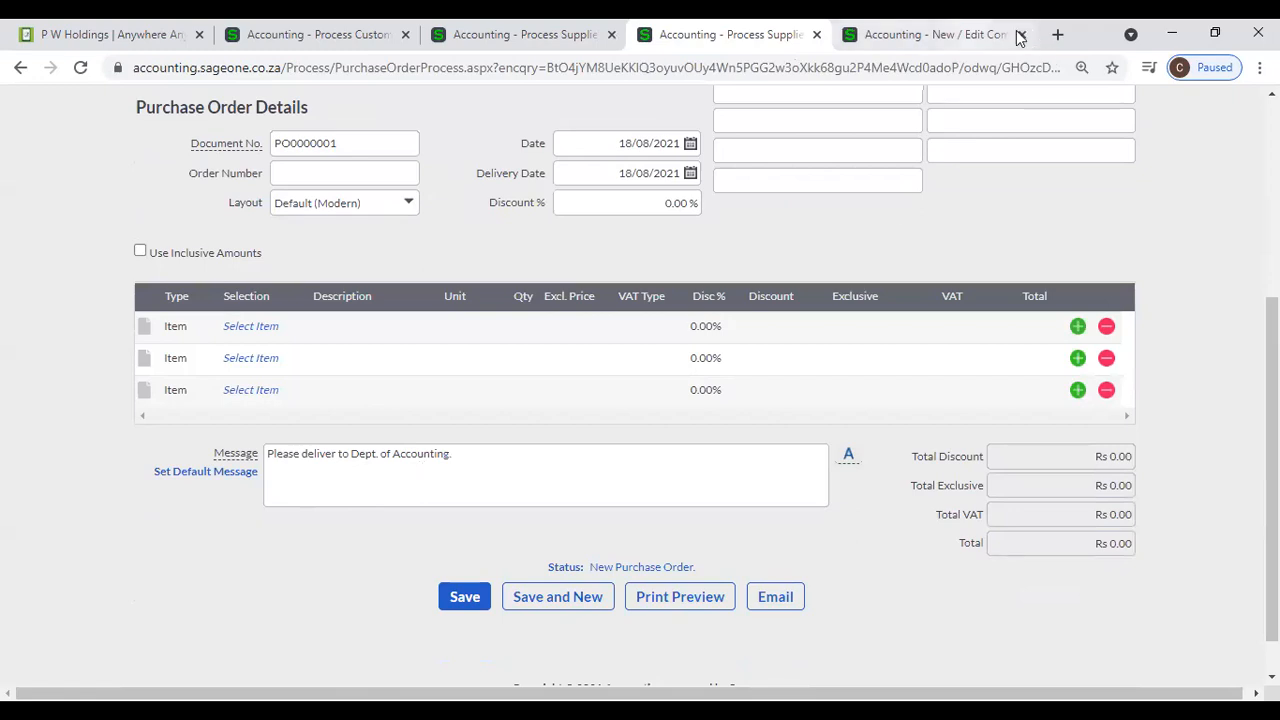
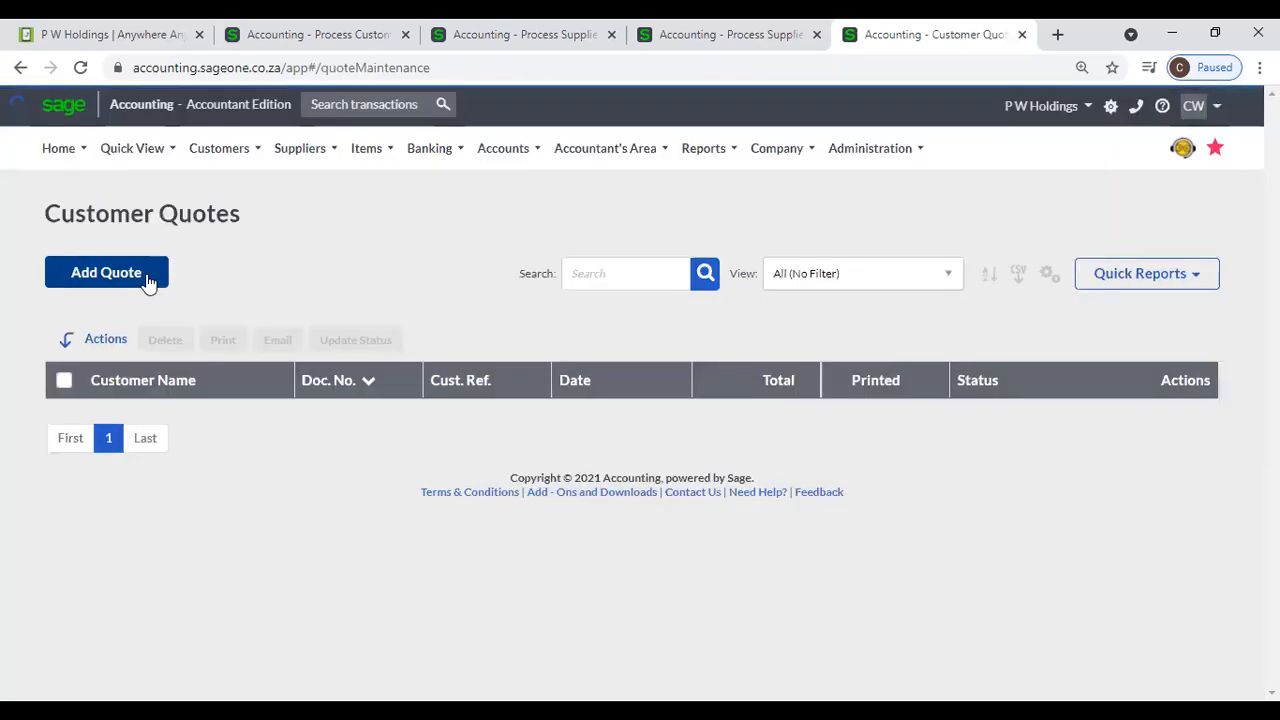
- Start a new customer quote and compare its form with the open purchase order
left_click(146, 274)
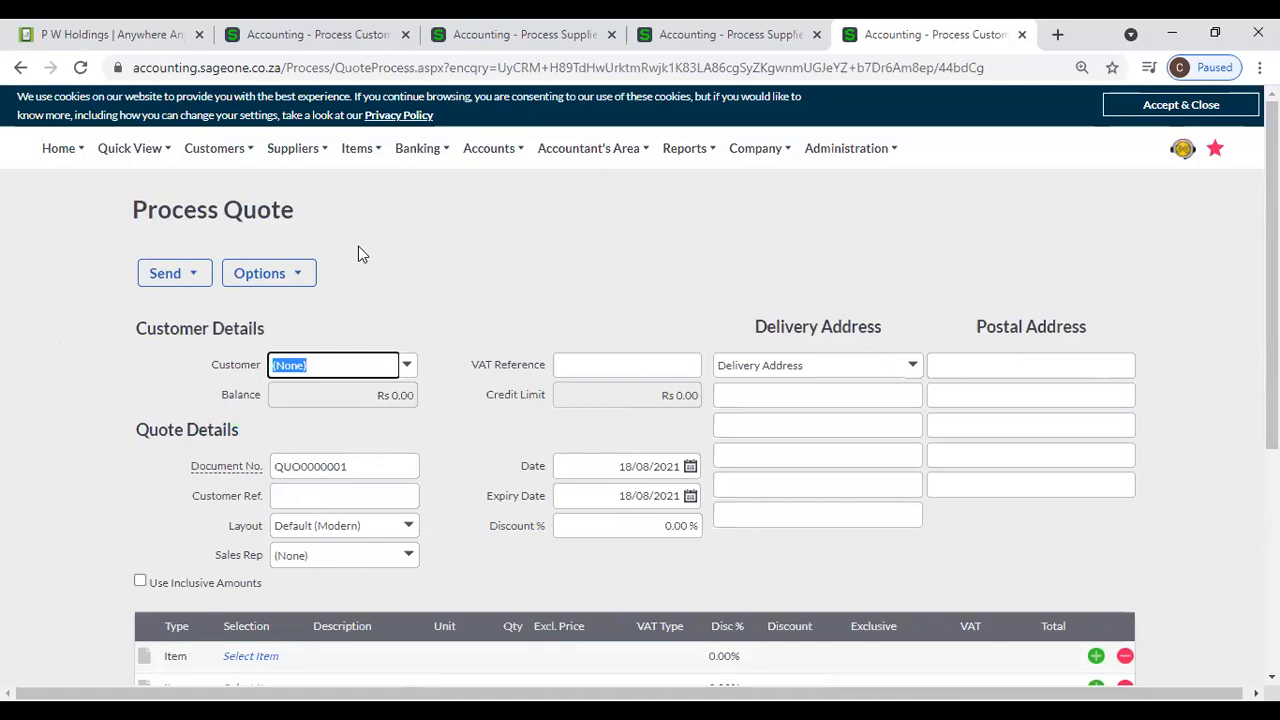
mouse_move(242, 168)
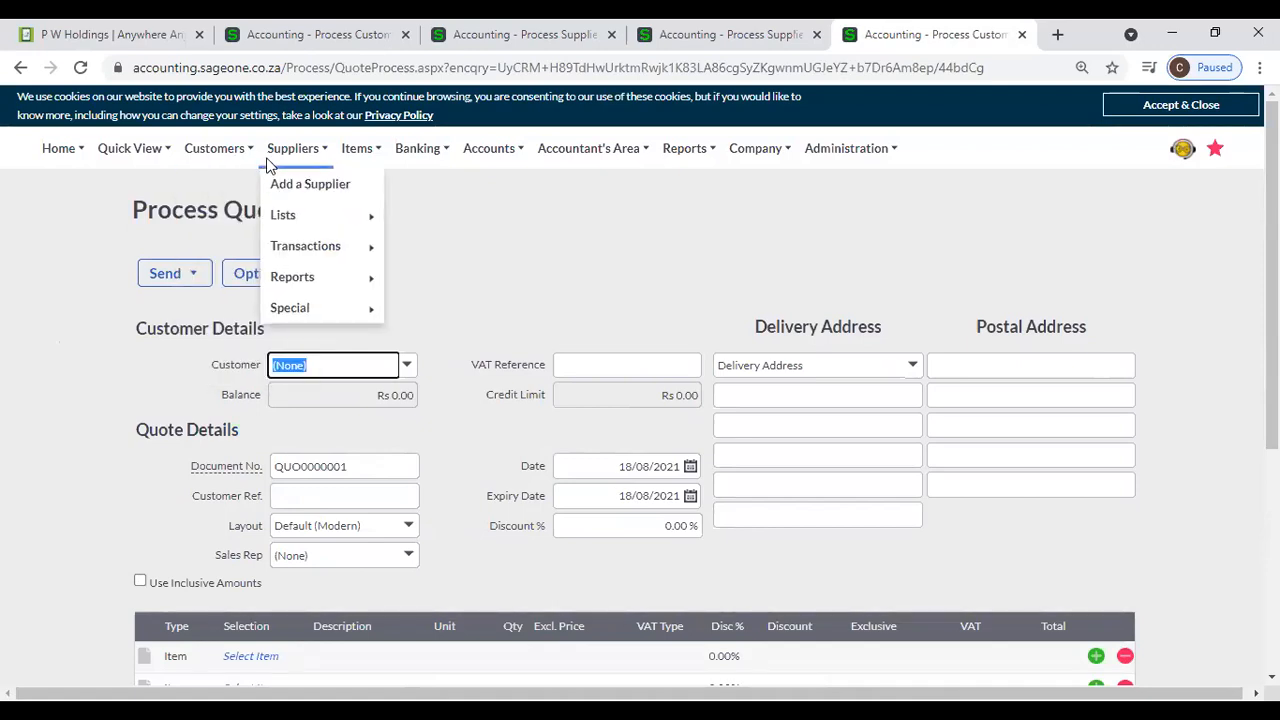
left_click(657, 36)
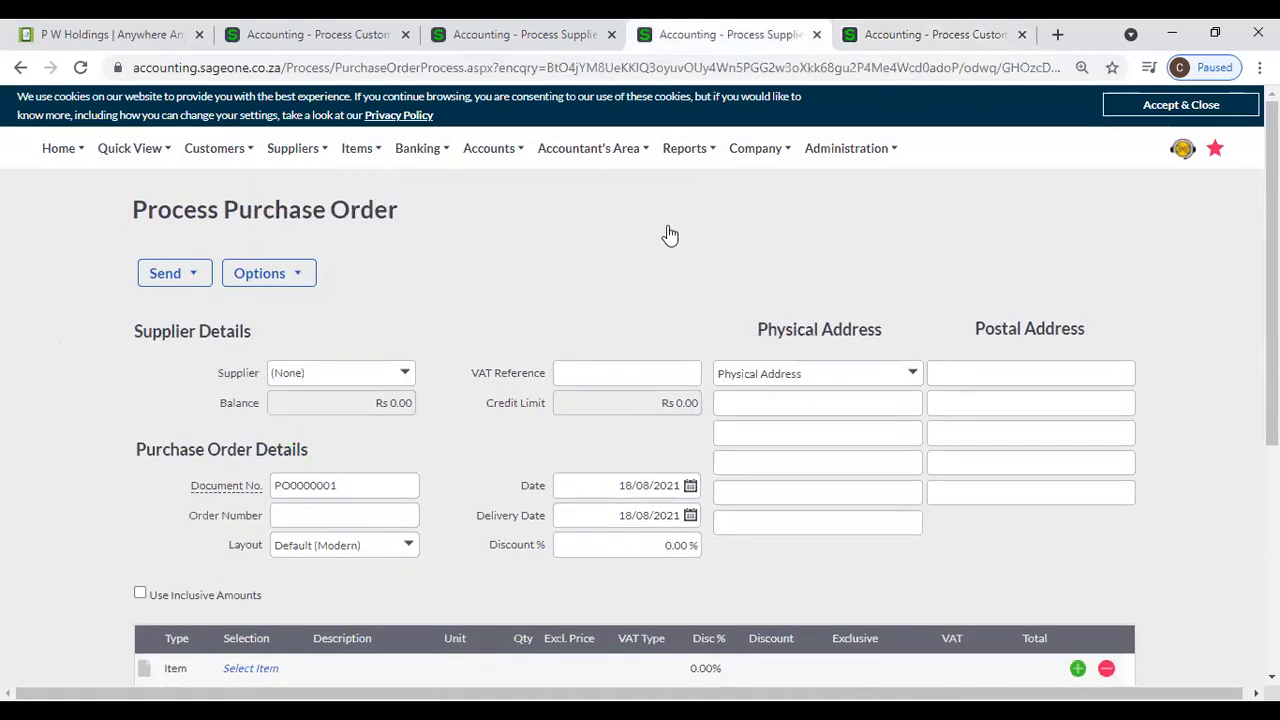
key("ctrl+Tab")
- Open the Customer Credit Notes list and start a new credit note
mouse_move(214, 150)
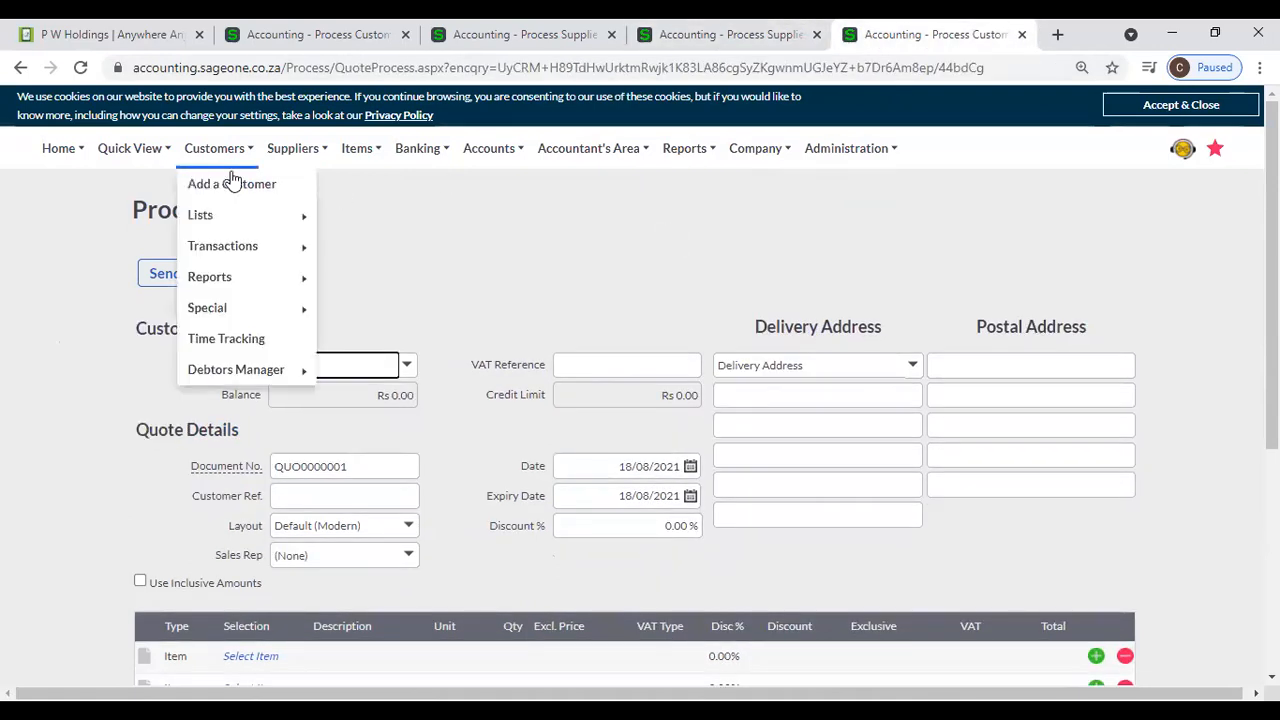
mouse_move(233, 247)
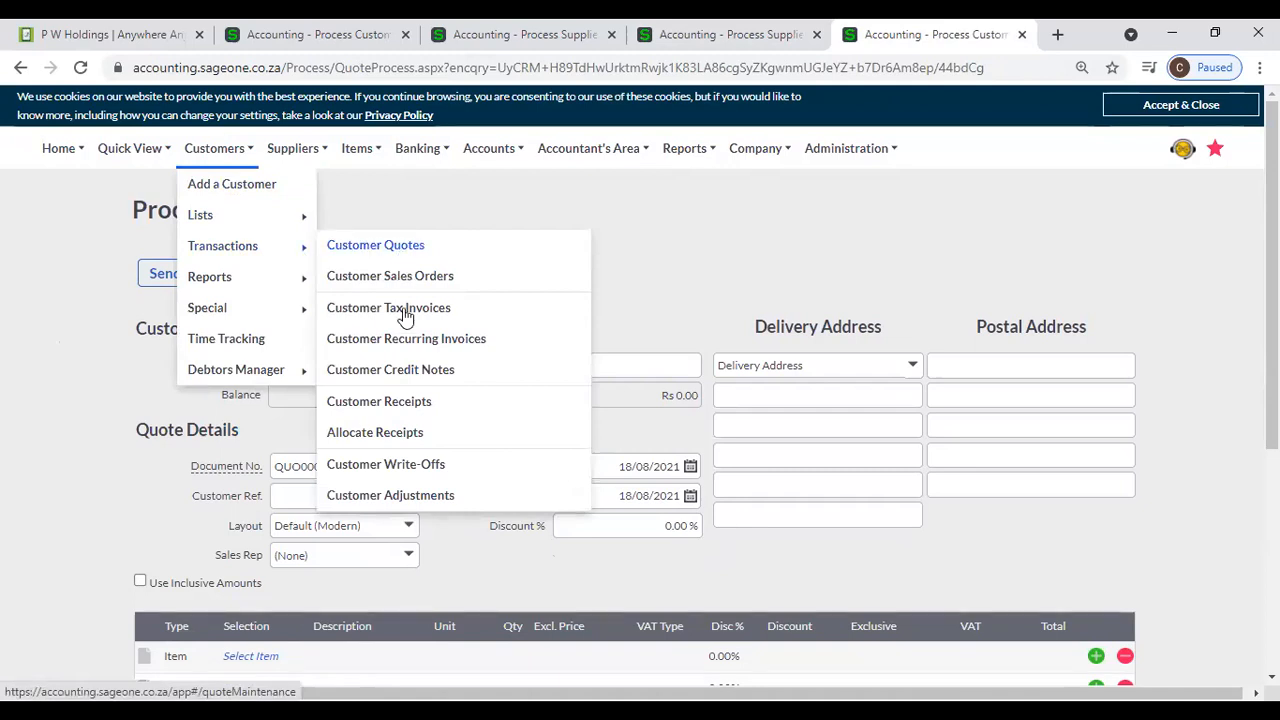
left_click(401, 374)
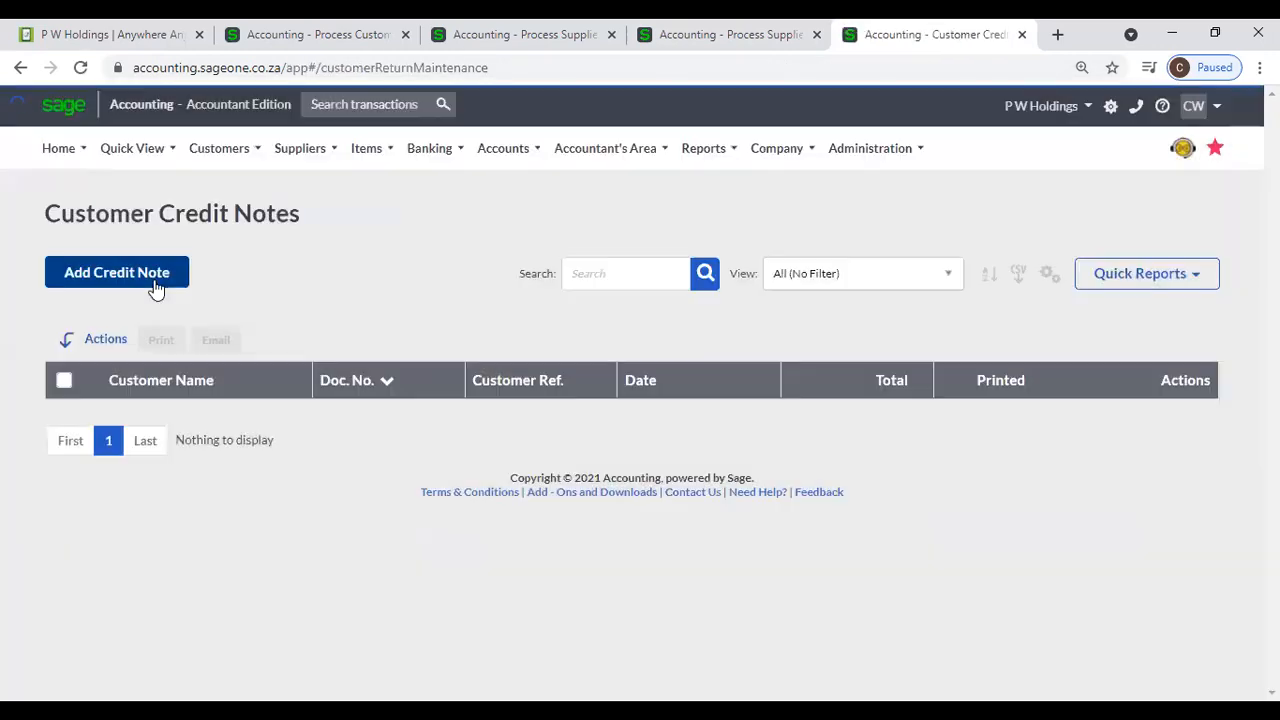
left_click(154, 280)
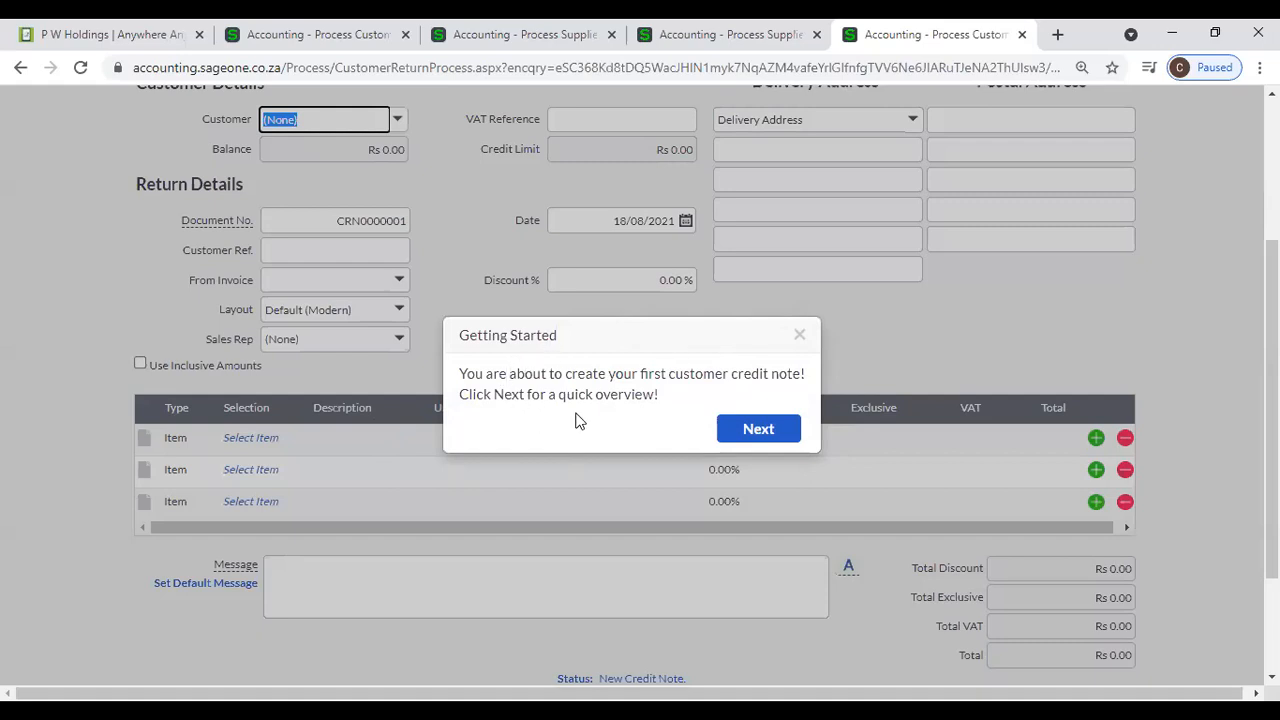
- Go through all pages of the credit note's Getting Started overview and finish the guide
left_click(726, 432)
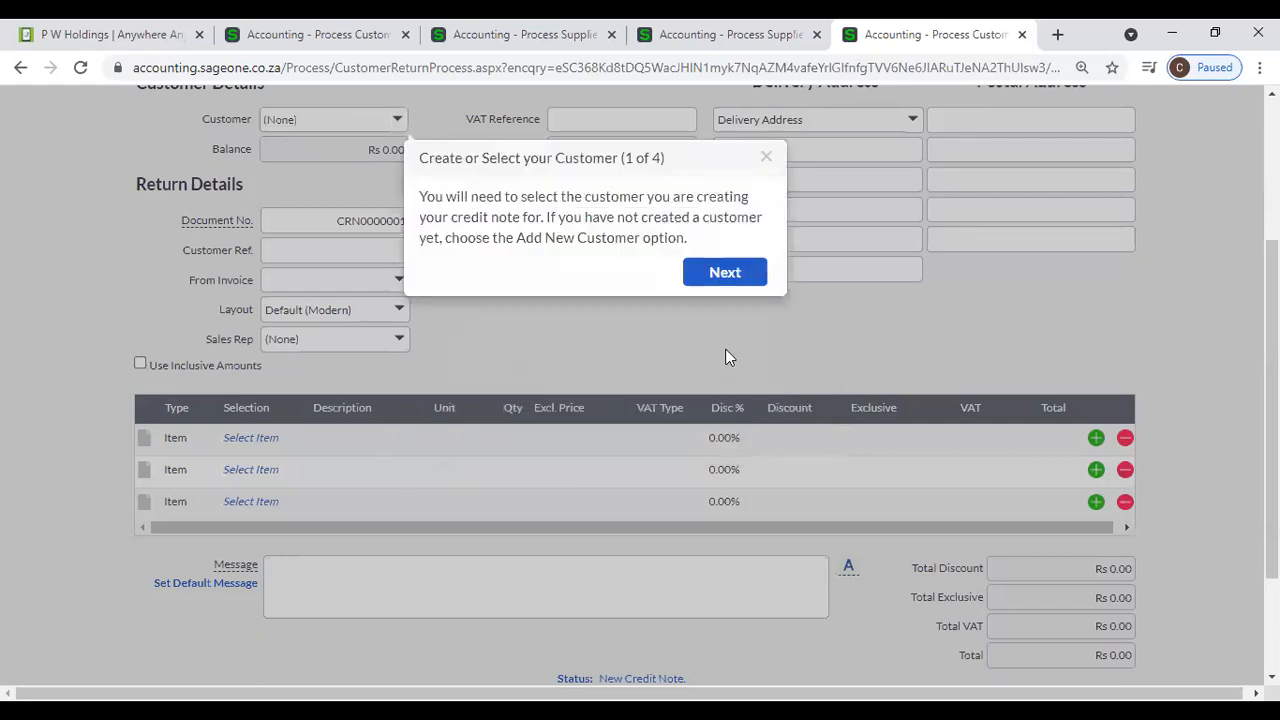
left_click(725, 274)
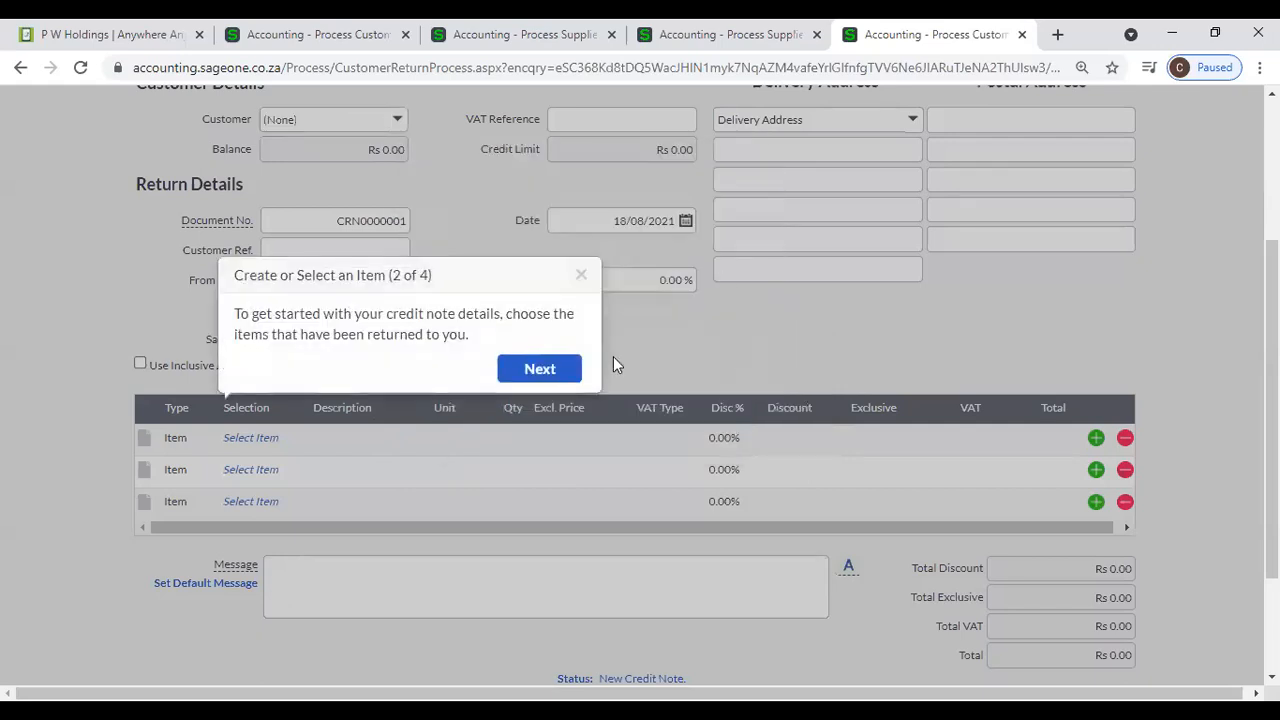
left_click(553, 371)
left_click(482, 400)
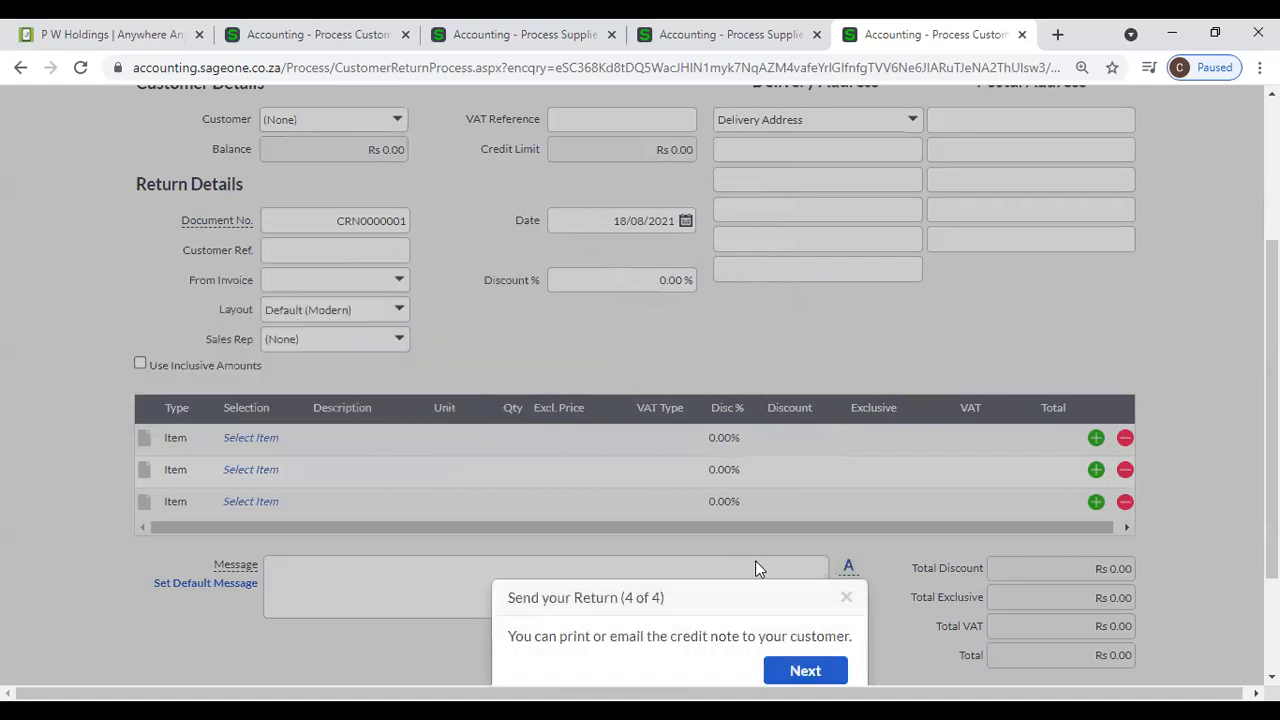
left_click(812, 677)
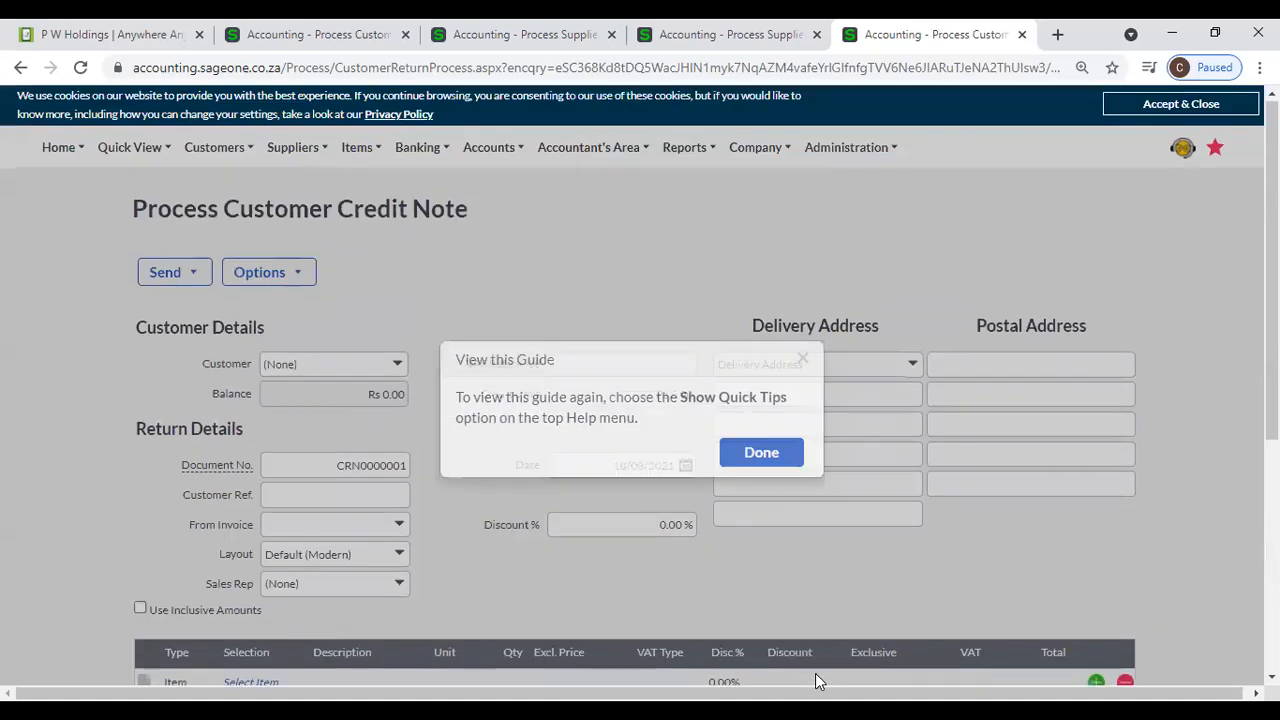
left_click(760, 453)
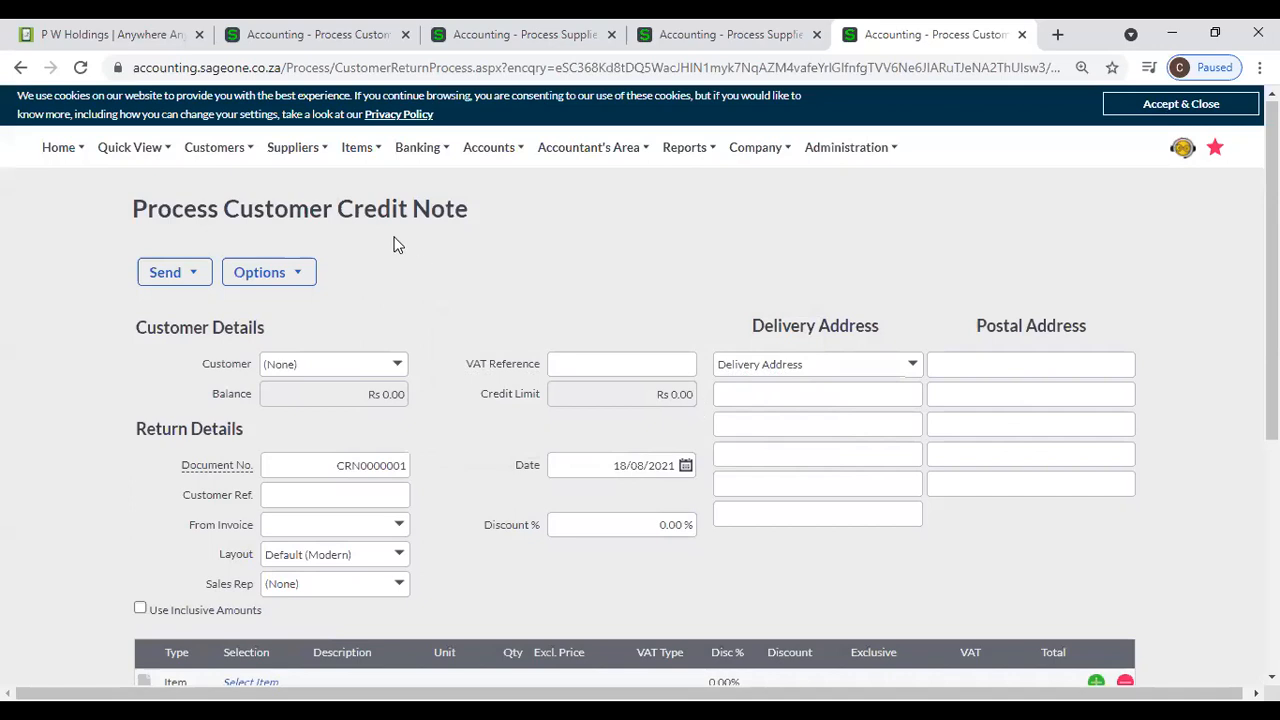
- Open the Supplier Purchase Orders list from the supplier transactions
mouse_move(301, 163)
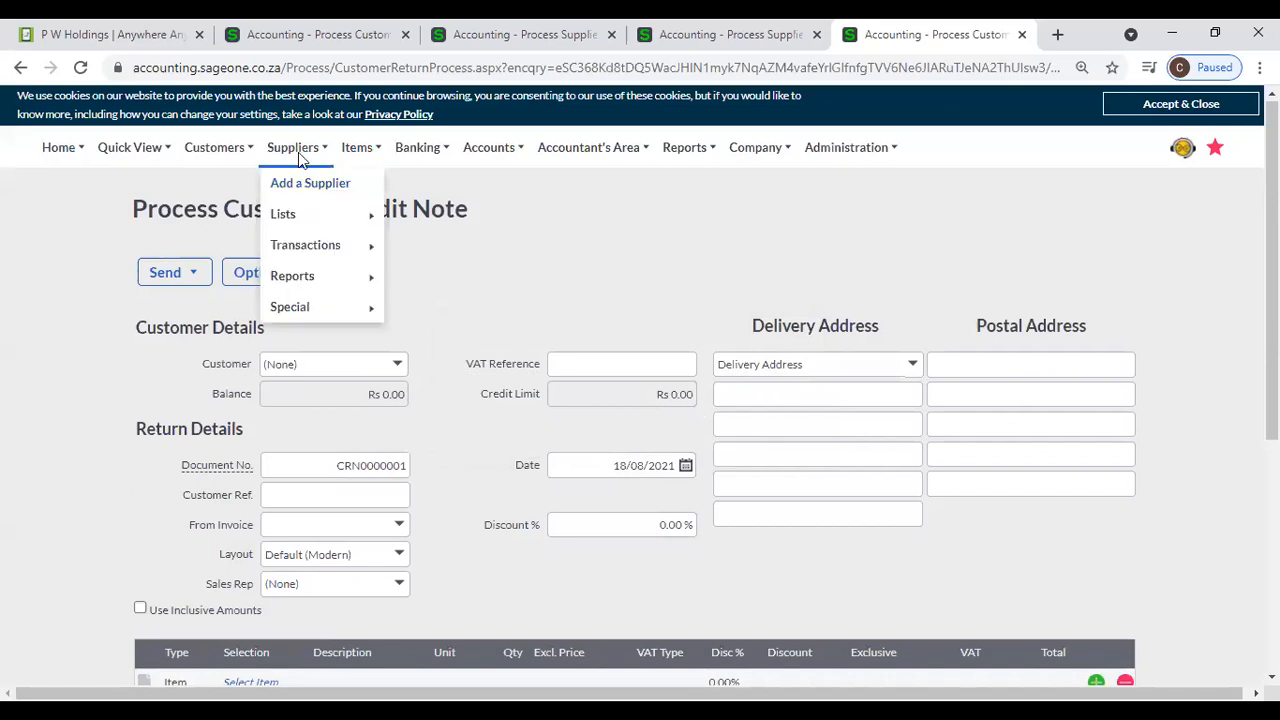
mouse_move(316, 245)
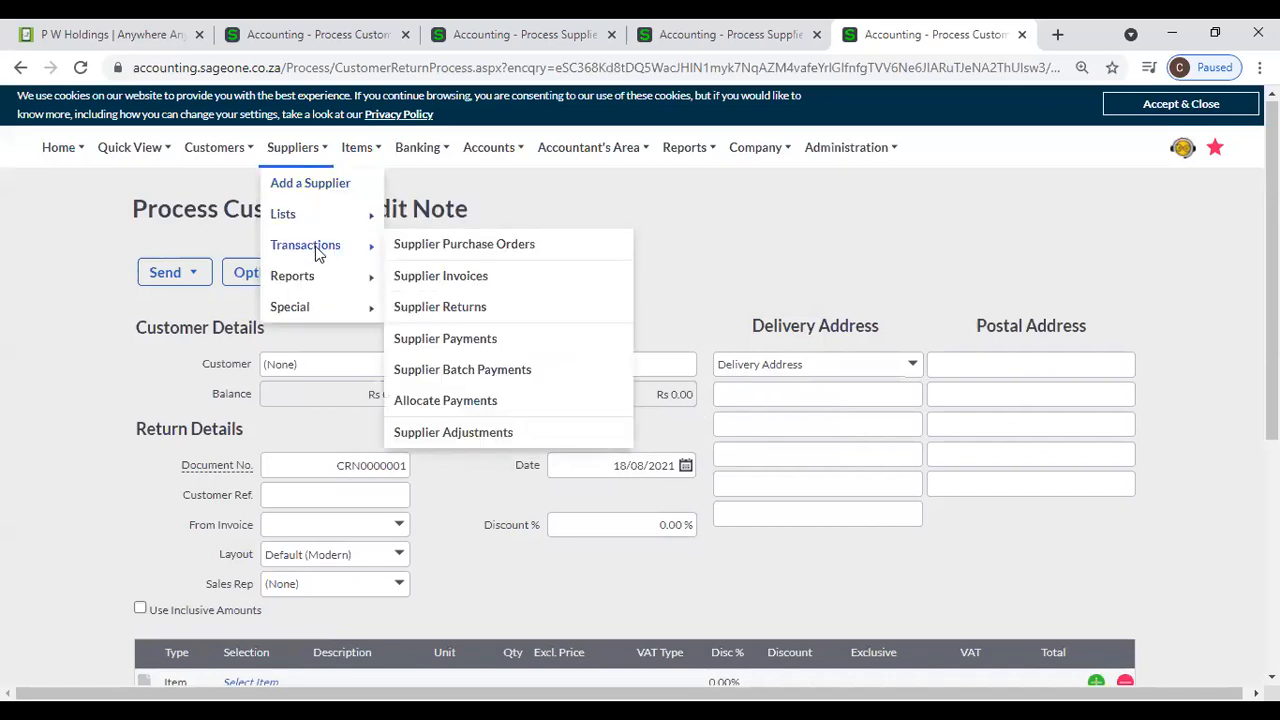
left_click(476, 250)
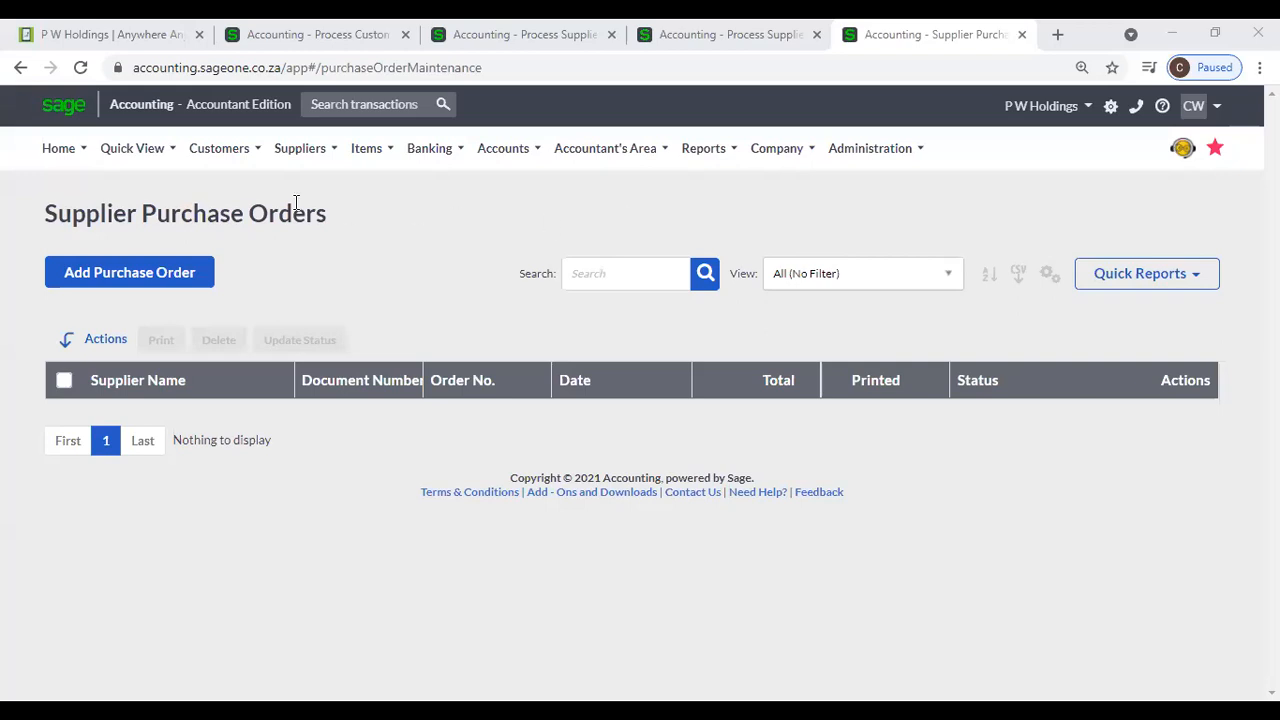
- Start a new supplier invoice from the Supplier Invoices list and dismiss the Getting Started overview
left_click(300, 148)
mouse_move(337, 250)
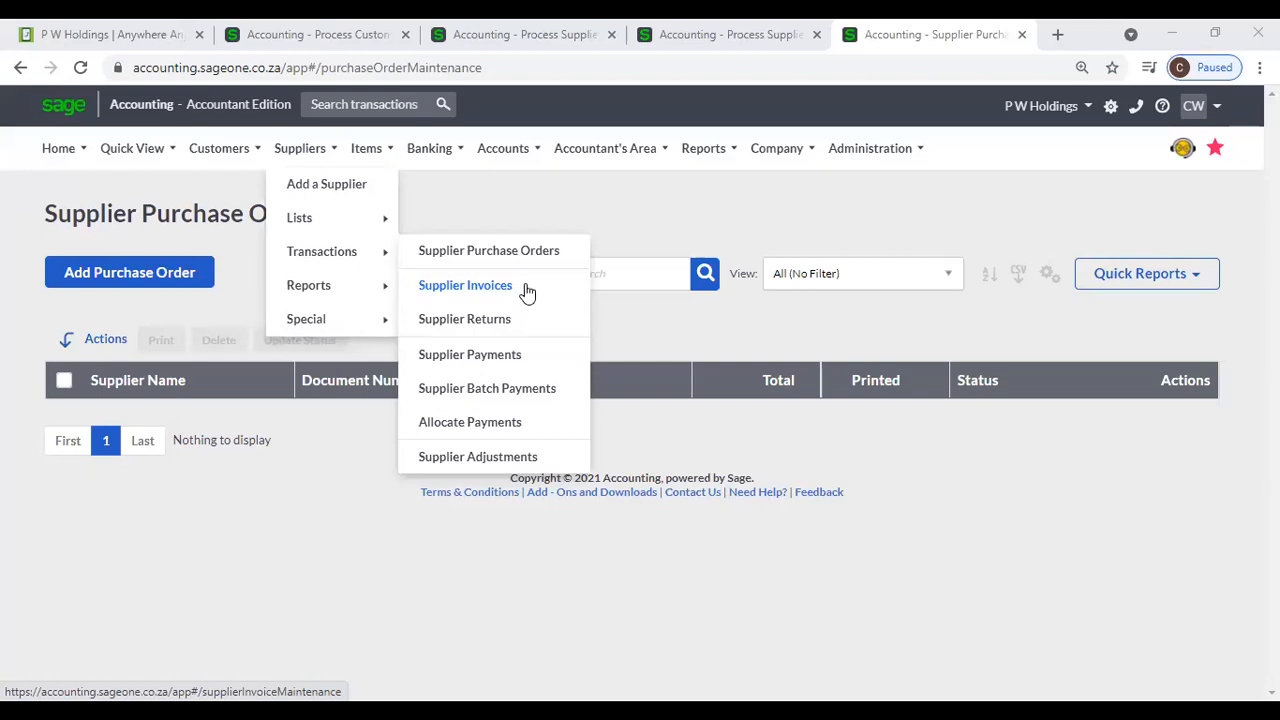
left_click(465, 285)
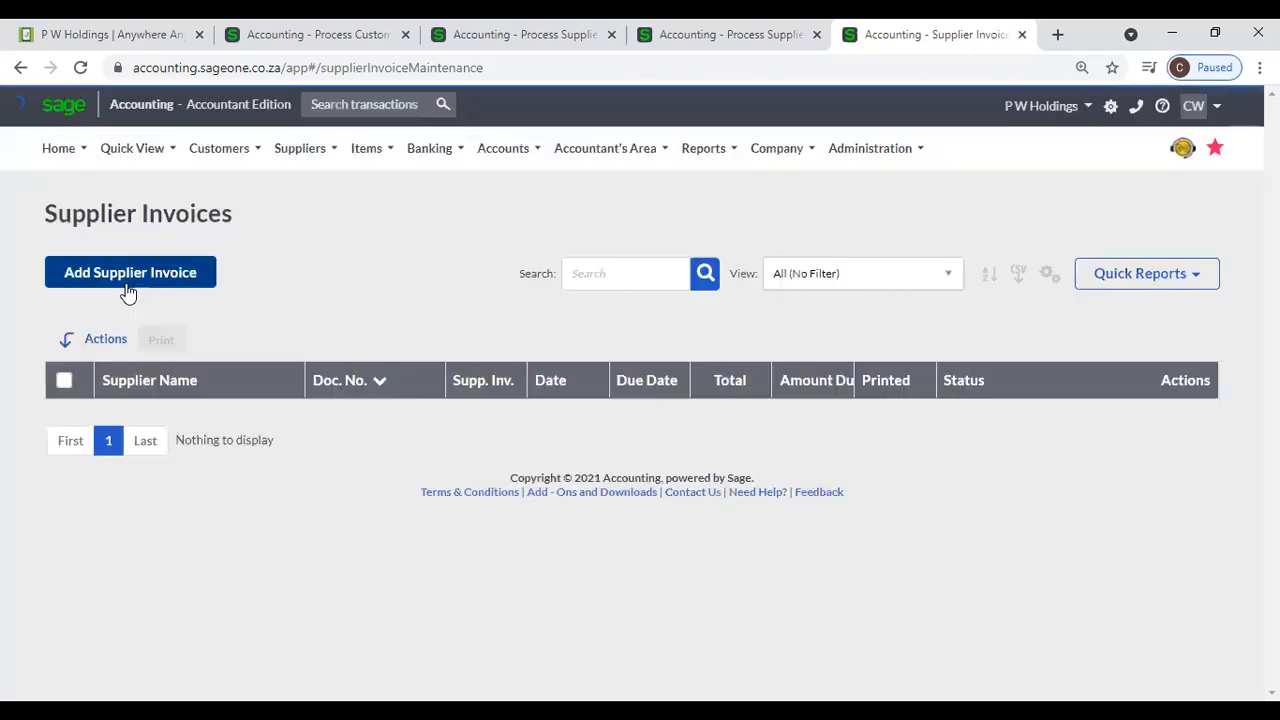
left_click(128, 288)
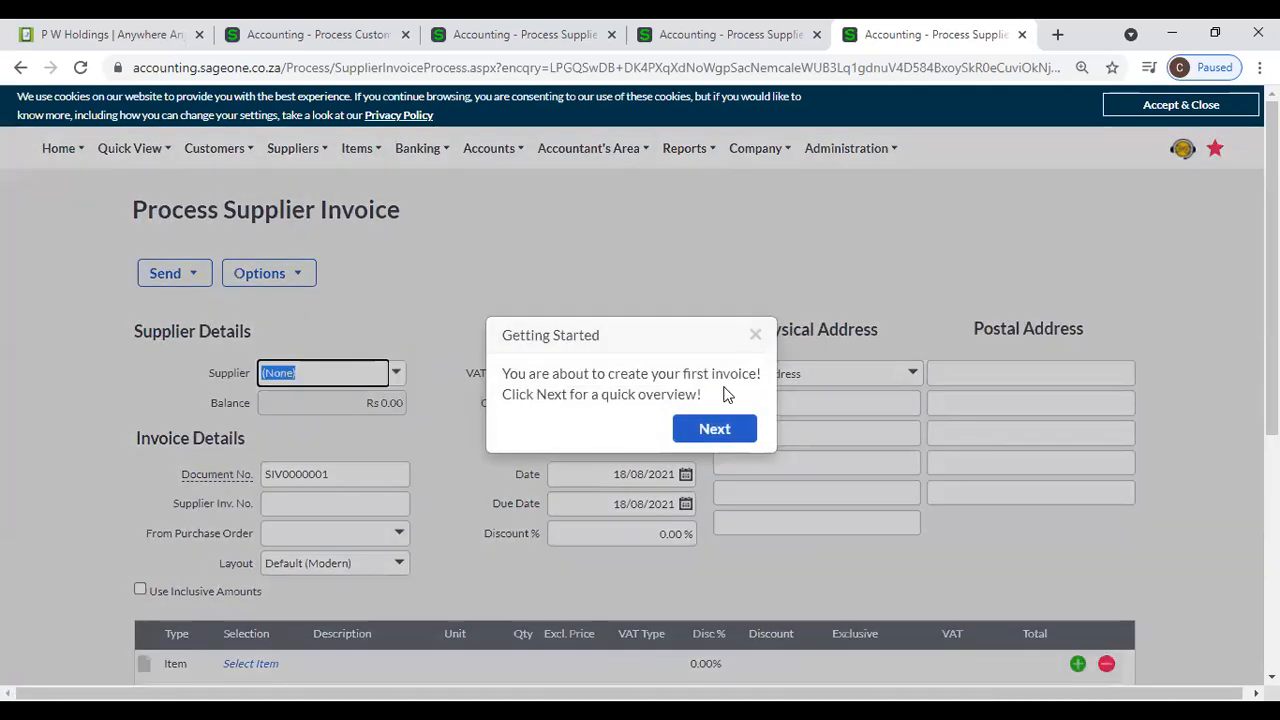
left_click(756, 334)
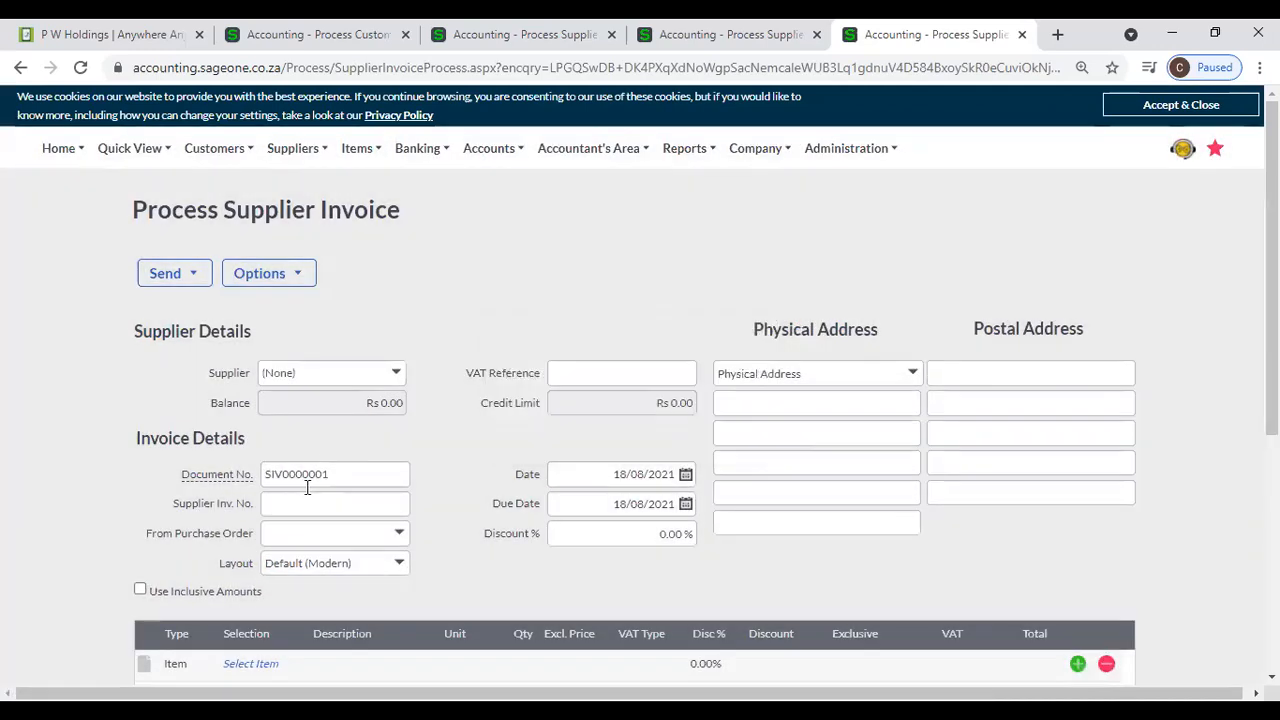
- Return to the Customer Credit Notes list, start another new credit note and review its return details
mouse_move(222, 133)
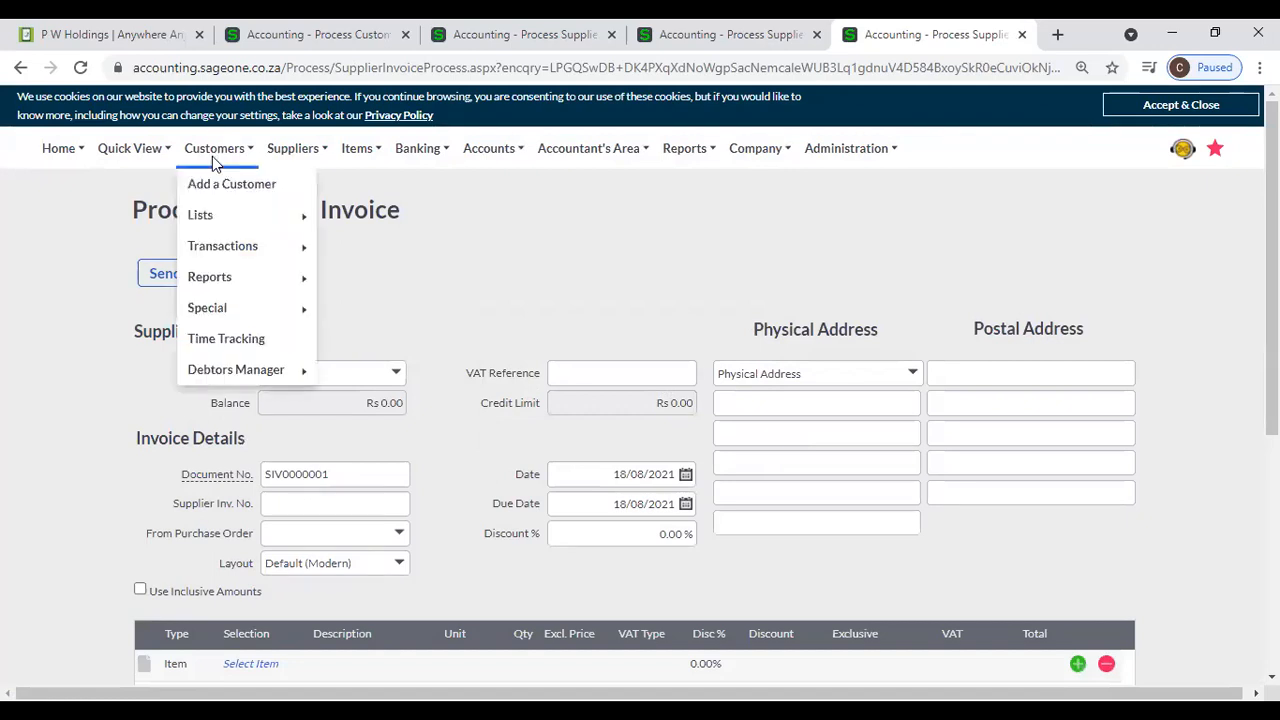
mouse_move(229, 248)
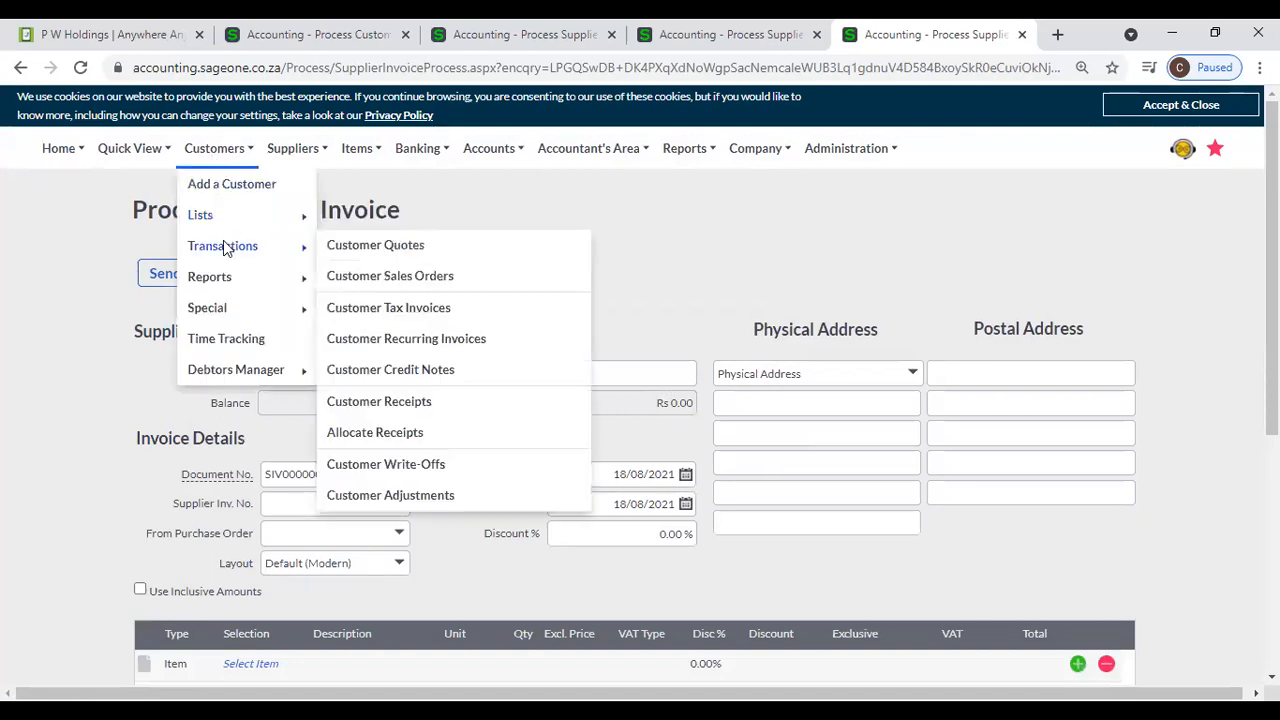
left_click(413, 371)
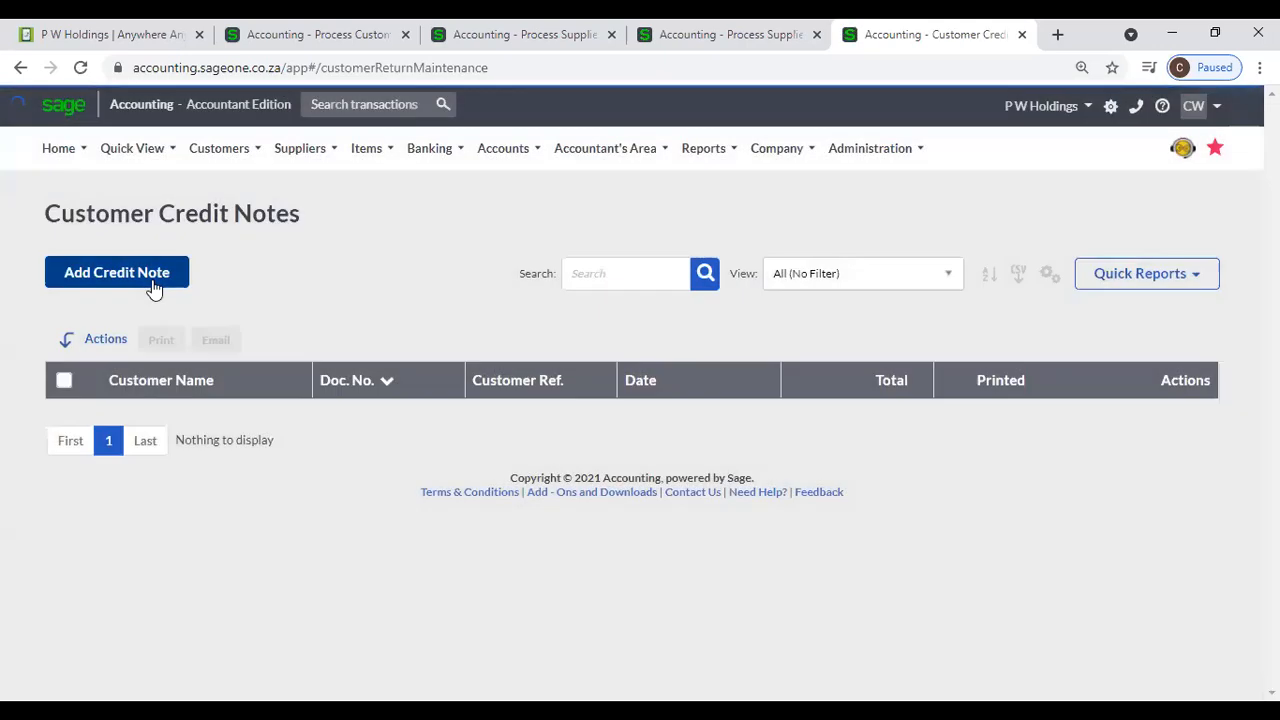
left_click(153, 282)
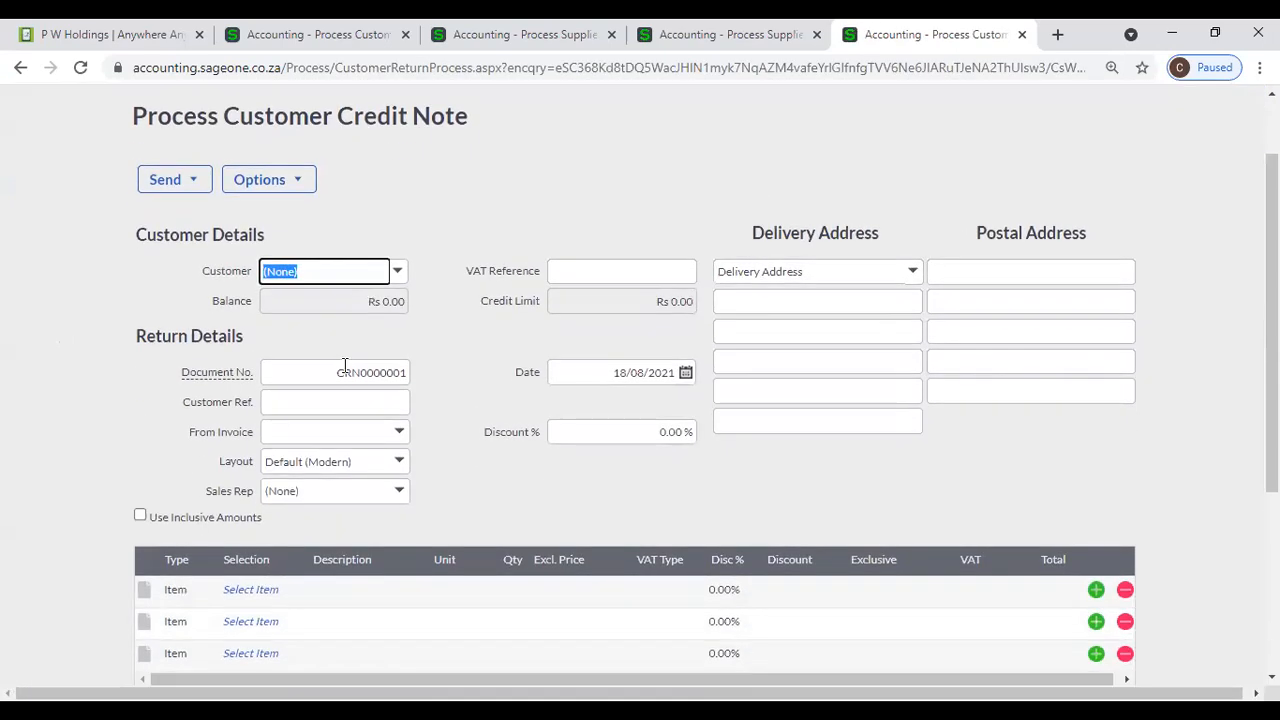
mouse_move(232, 376)
scroll(489, 222, "up", 2)
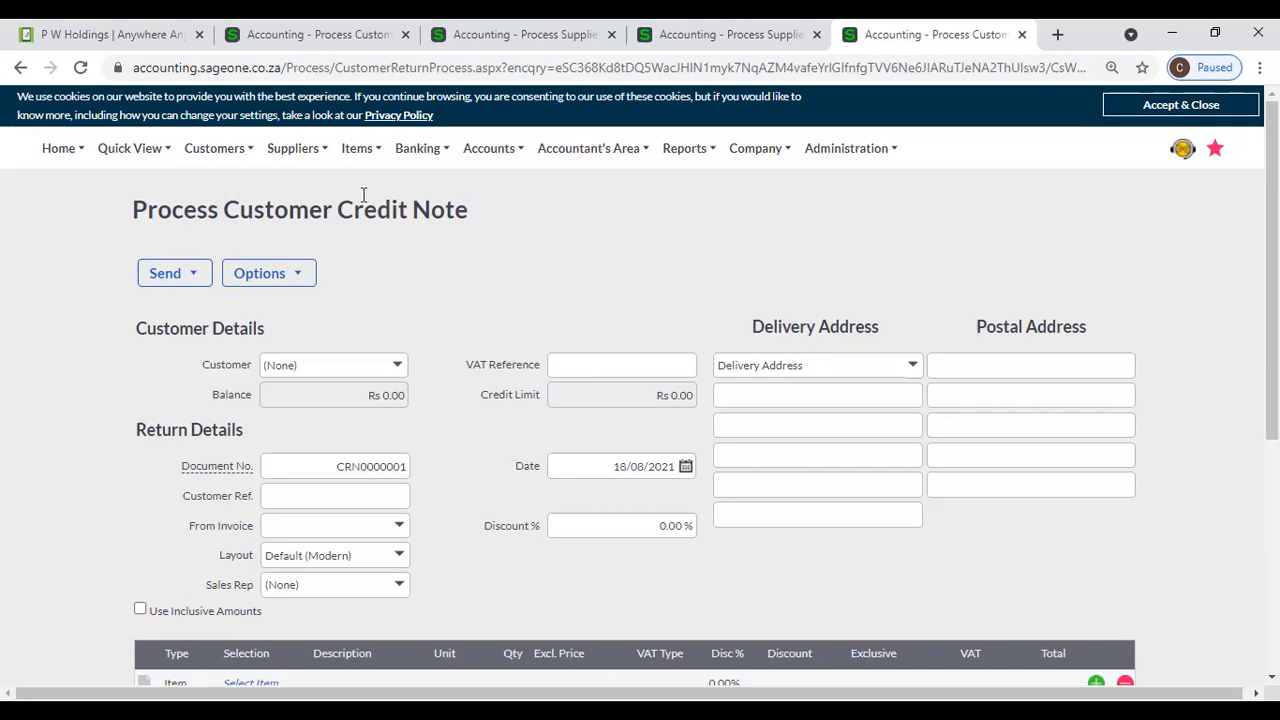
- Switch to the other company's quote browser tab and open an existing Customer 1 invoice from the Customer Tax Invoices list
left_click(205, 152)
mouse_move(210, 254)
left_click(249, 38)
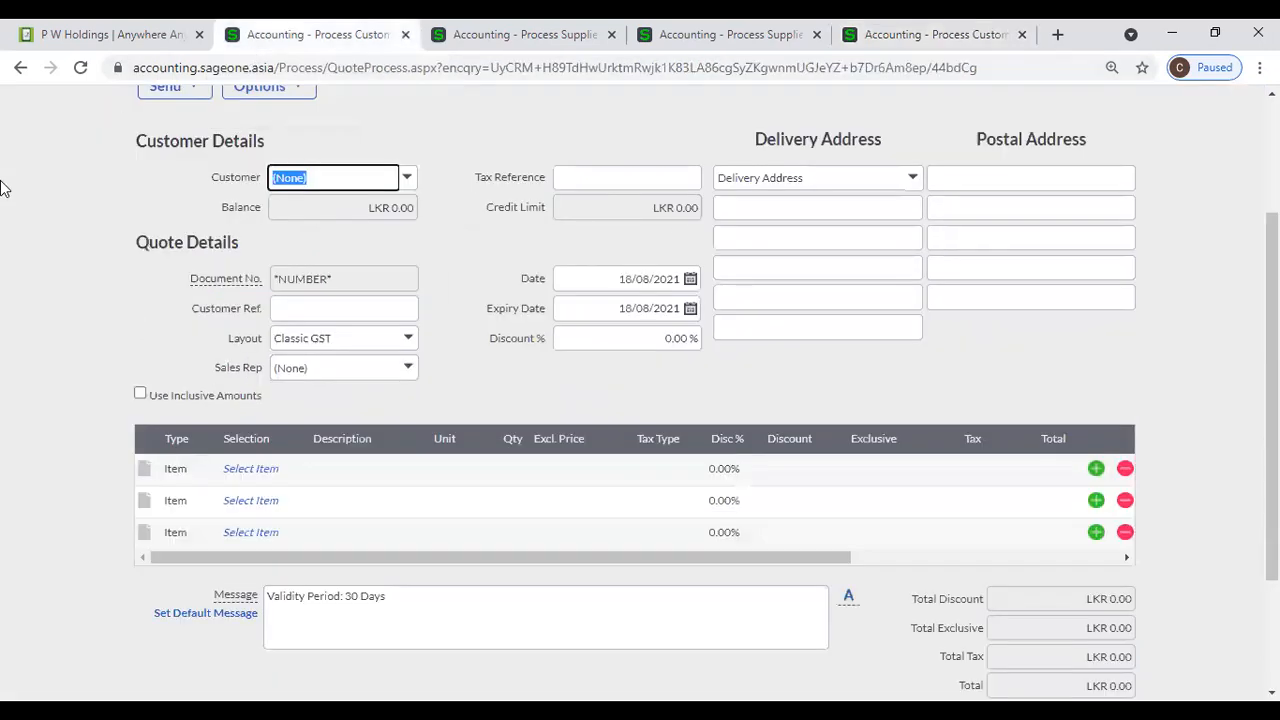
scroll(58, 325, "up", 1)
scroll(58, 320, "up", 2)
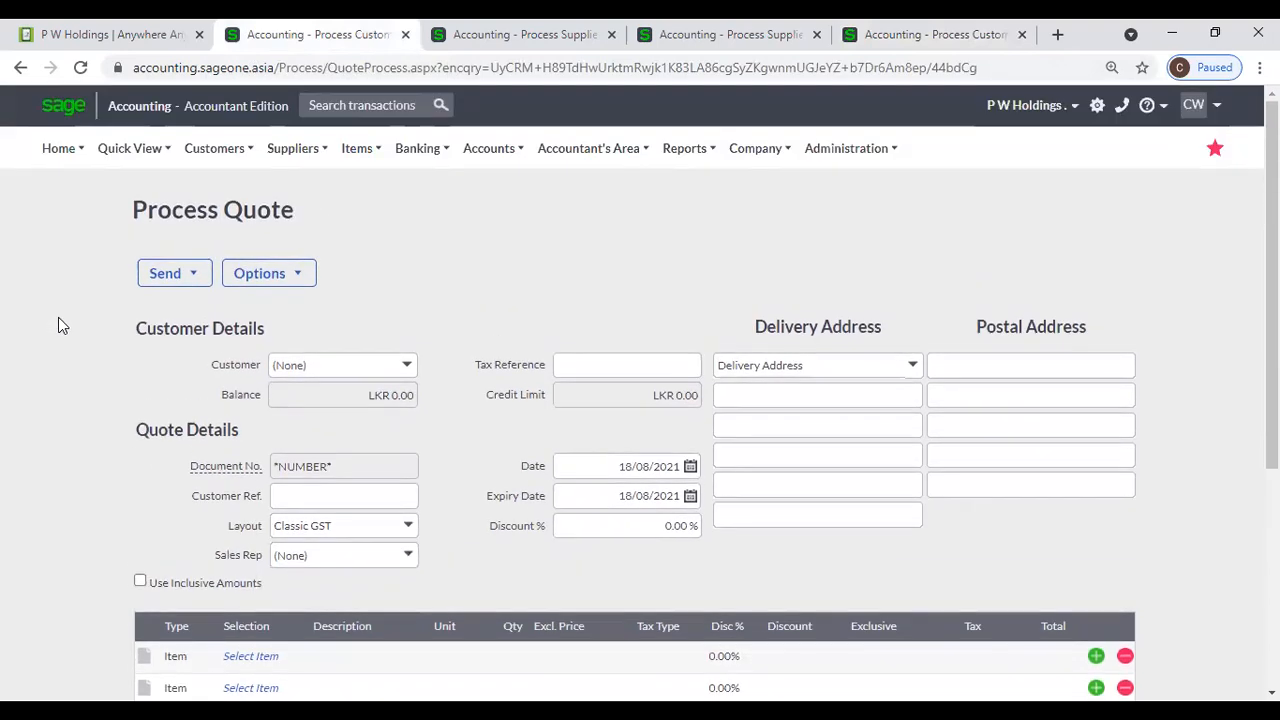
left_click(216, 160)
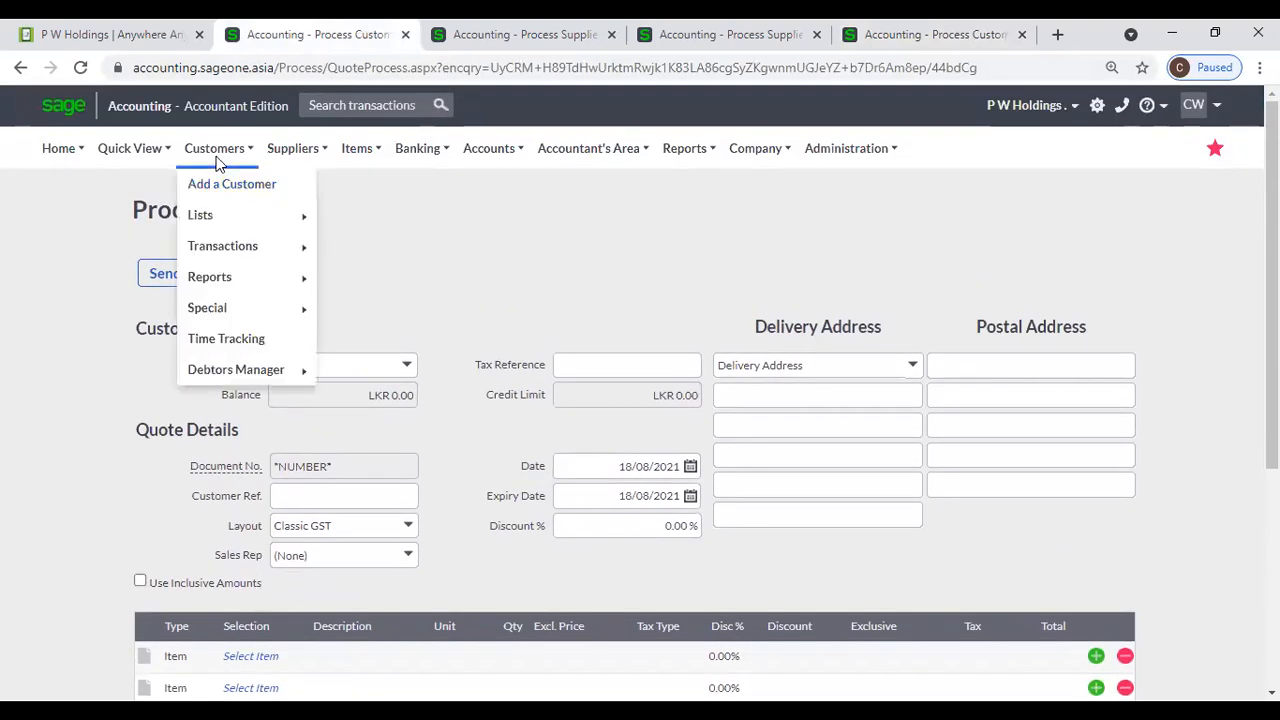
mouse_move(240, 246)
left_click(420, 310)
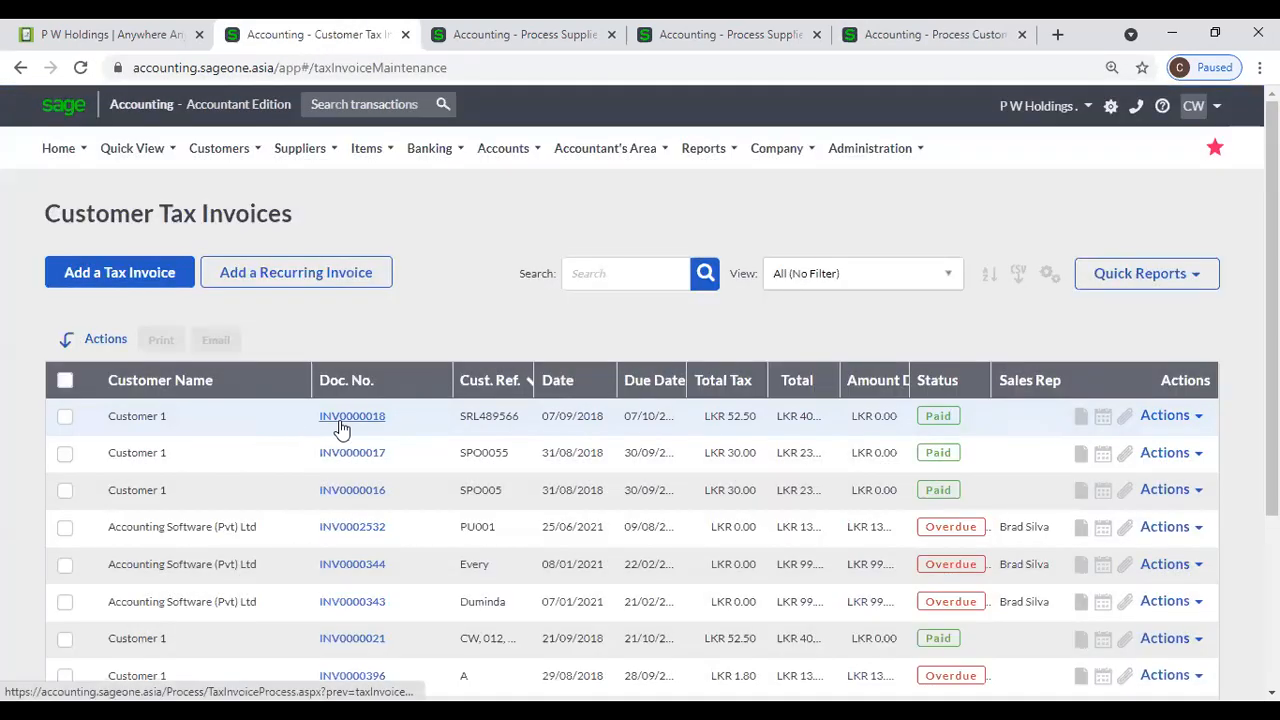
left_click(345, 417)
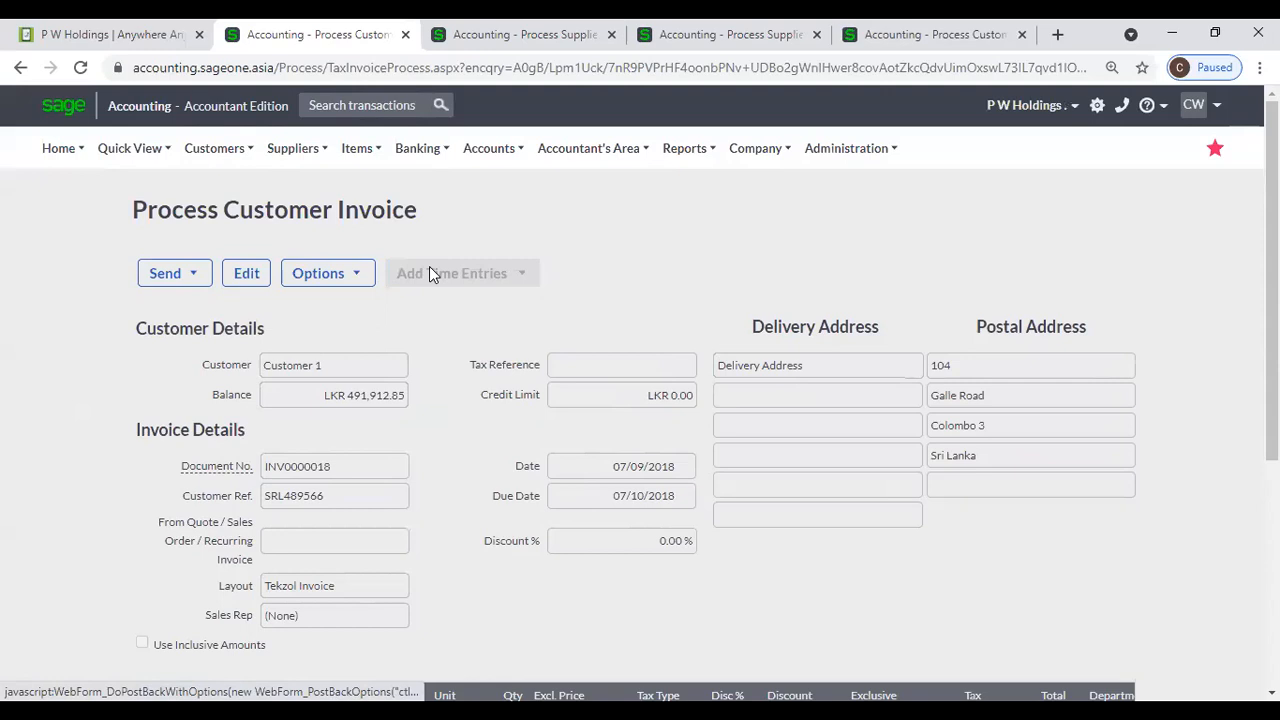
- From the purchase order's browser tab, open Company Settings and show the Invoice and Statement Layouts under Documents and Statements
key("ctrl+5")
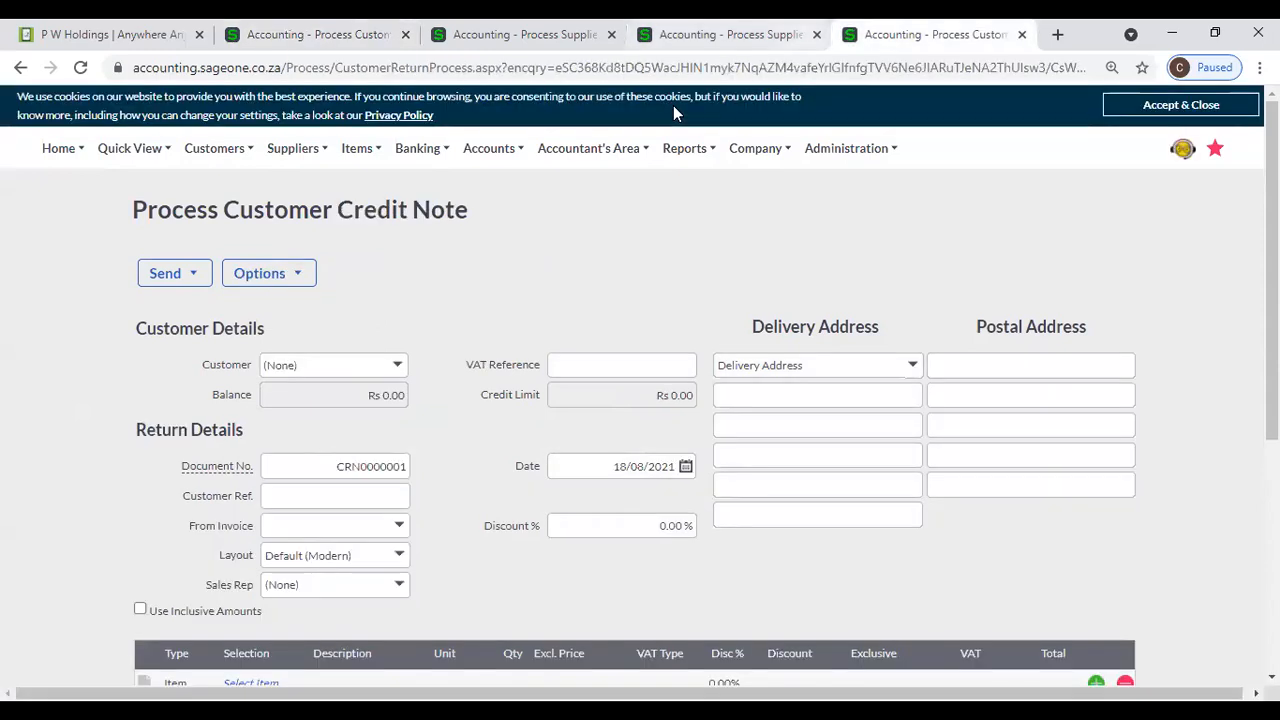
key("ctrl+4")
left_click(755, 148)
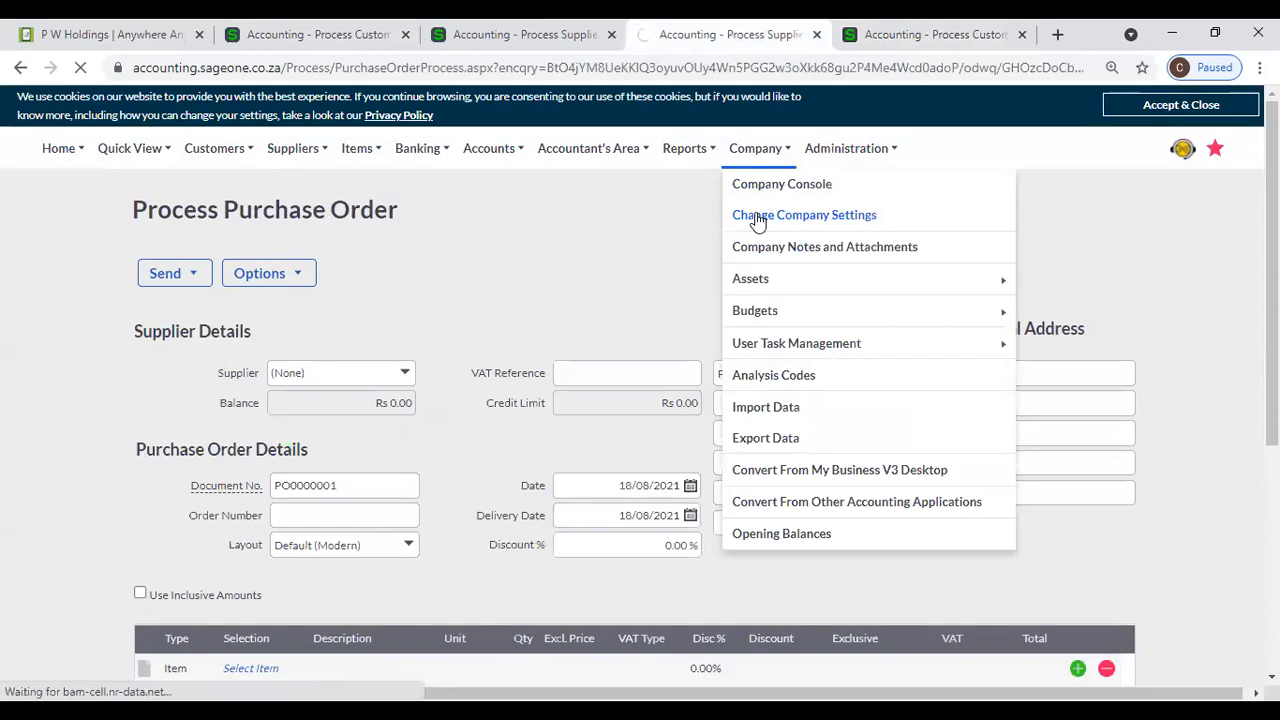
left_click(757, 220)
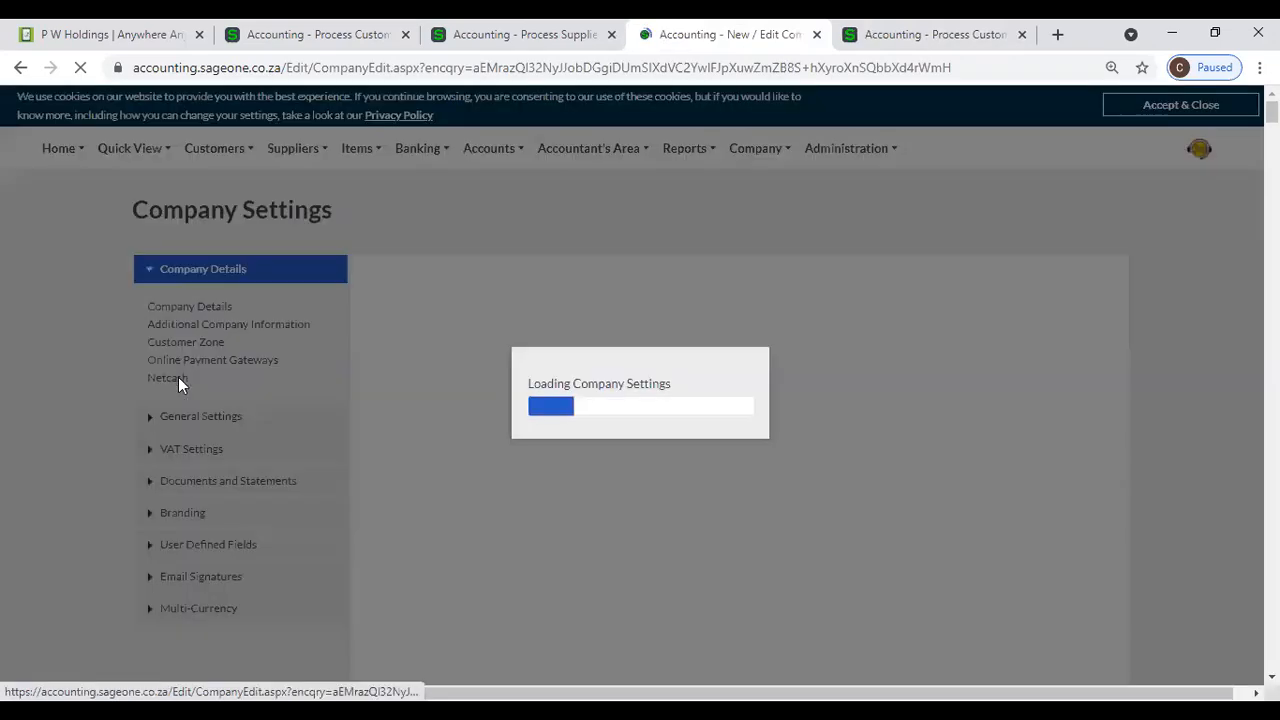
left_click(232, 483)
left_click(230, 494)
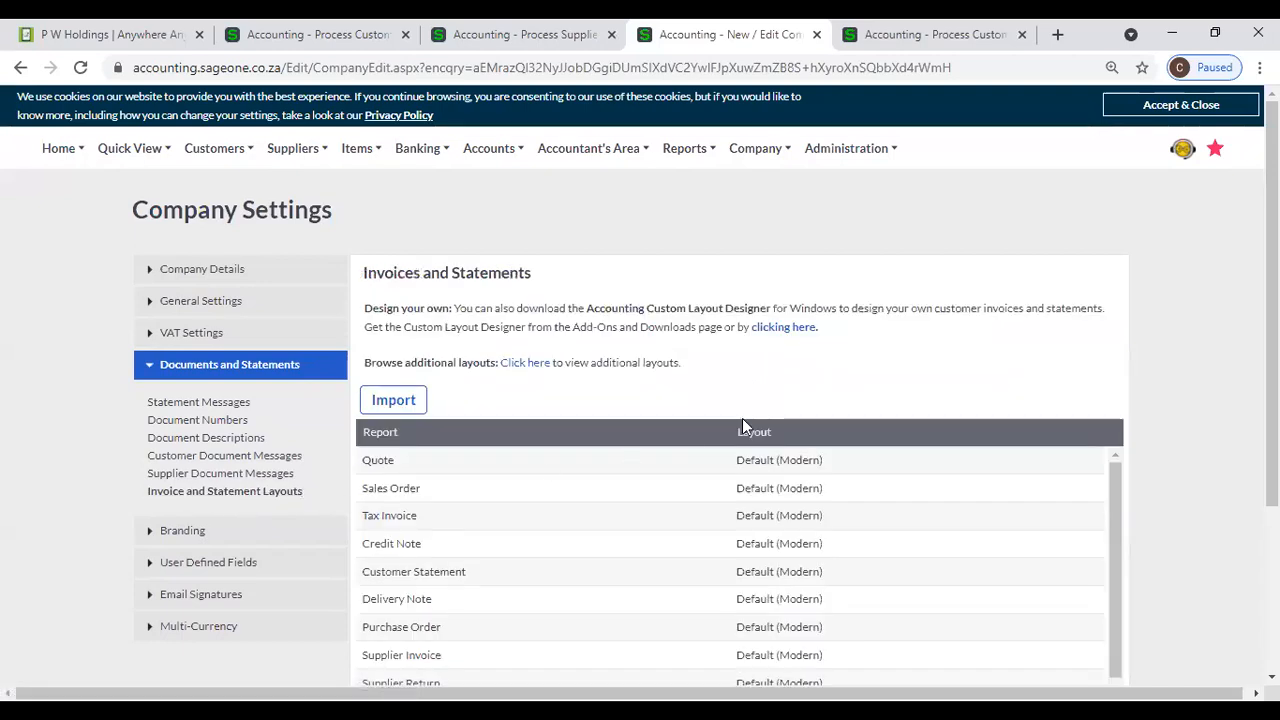
- Switch to the P W Holdings browser tab holding the Customer 1 invoice and open the invoice's print preview
left_click(330, 49)
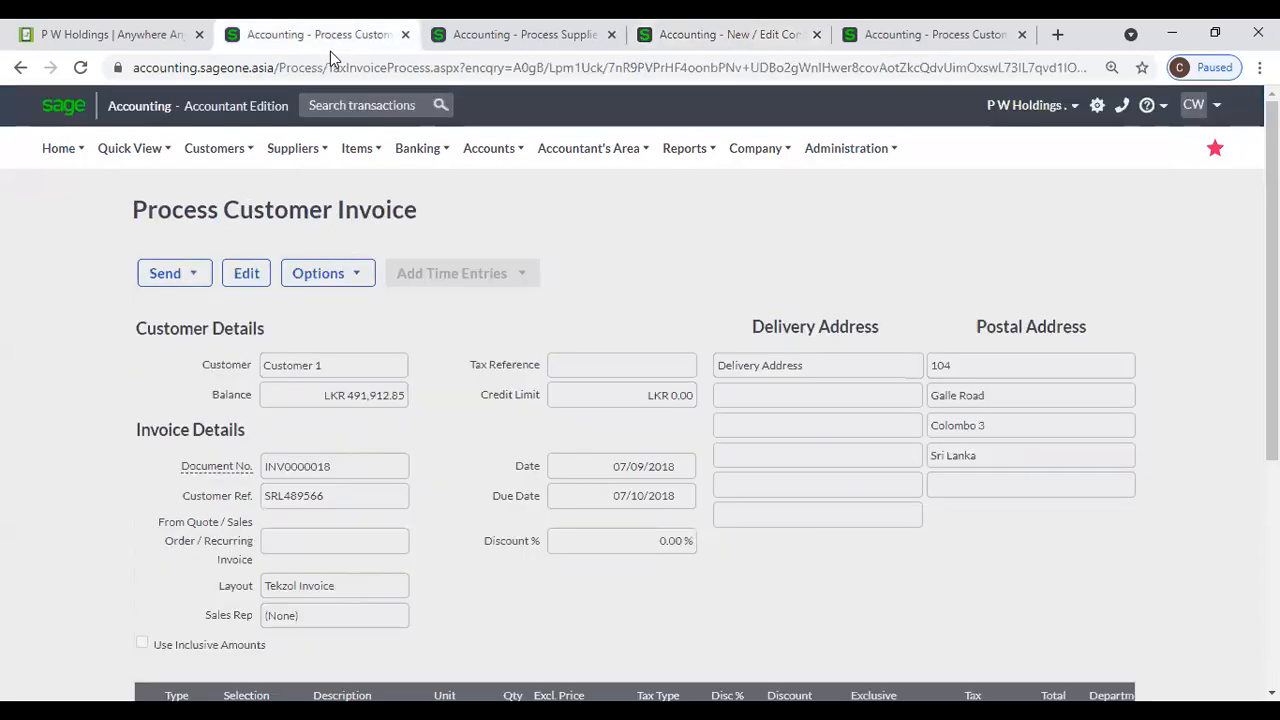
scroll(508, 366, "down", 3)
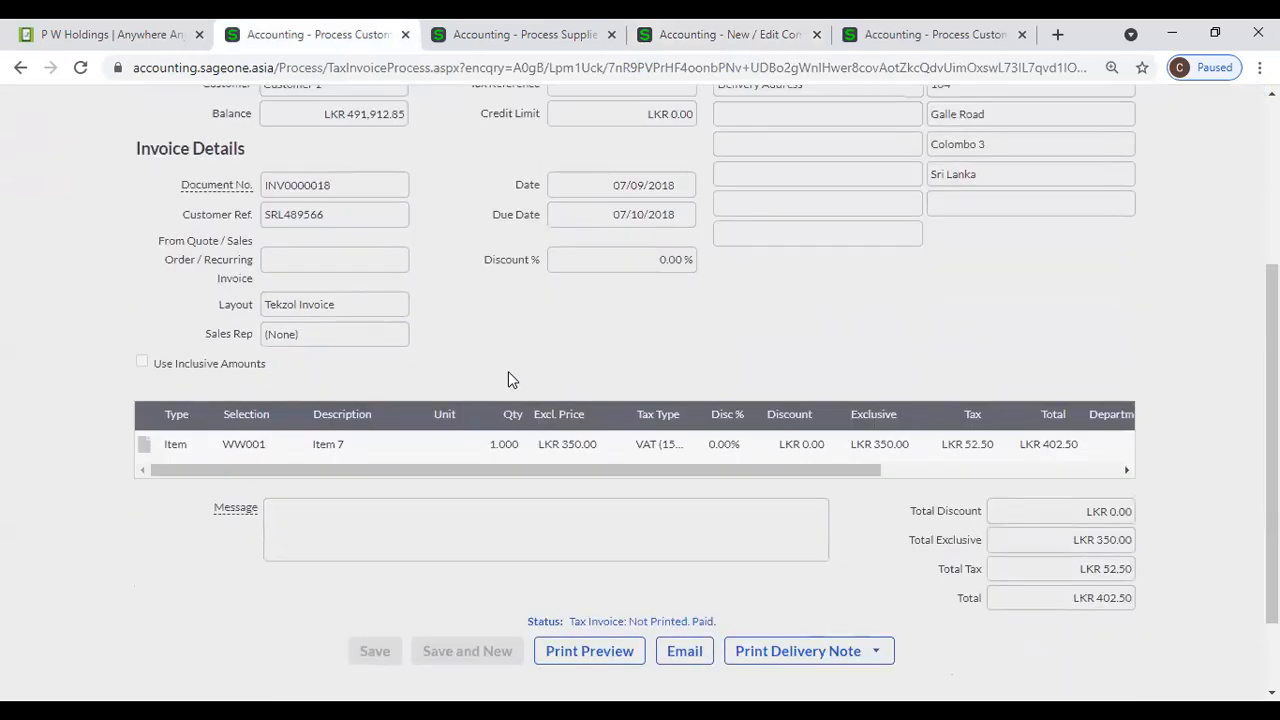
scroll(508, 376, "down", 1)
scroll(508, 376, "up", 4)
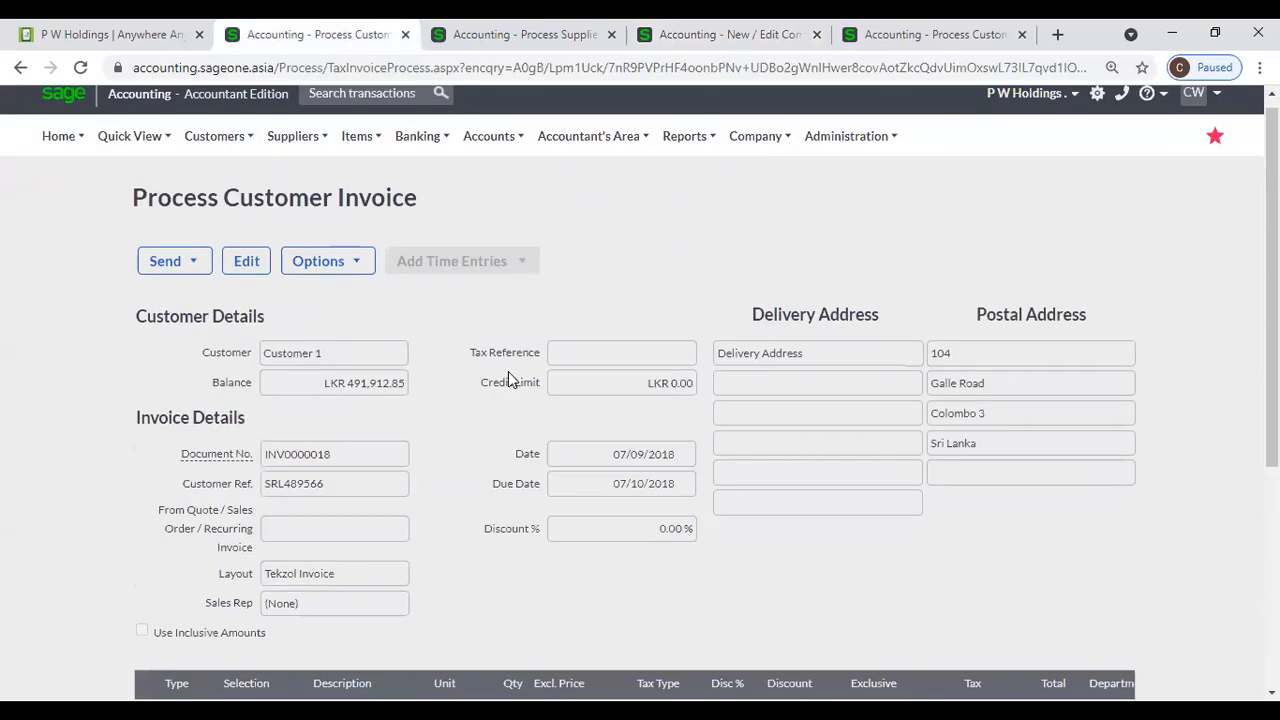
scroll(508, 371, "down", 4)
left_click(600, 547)
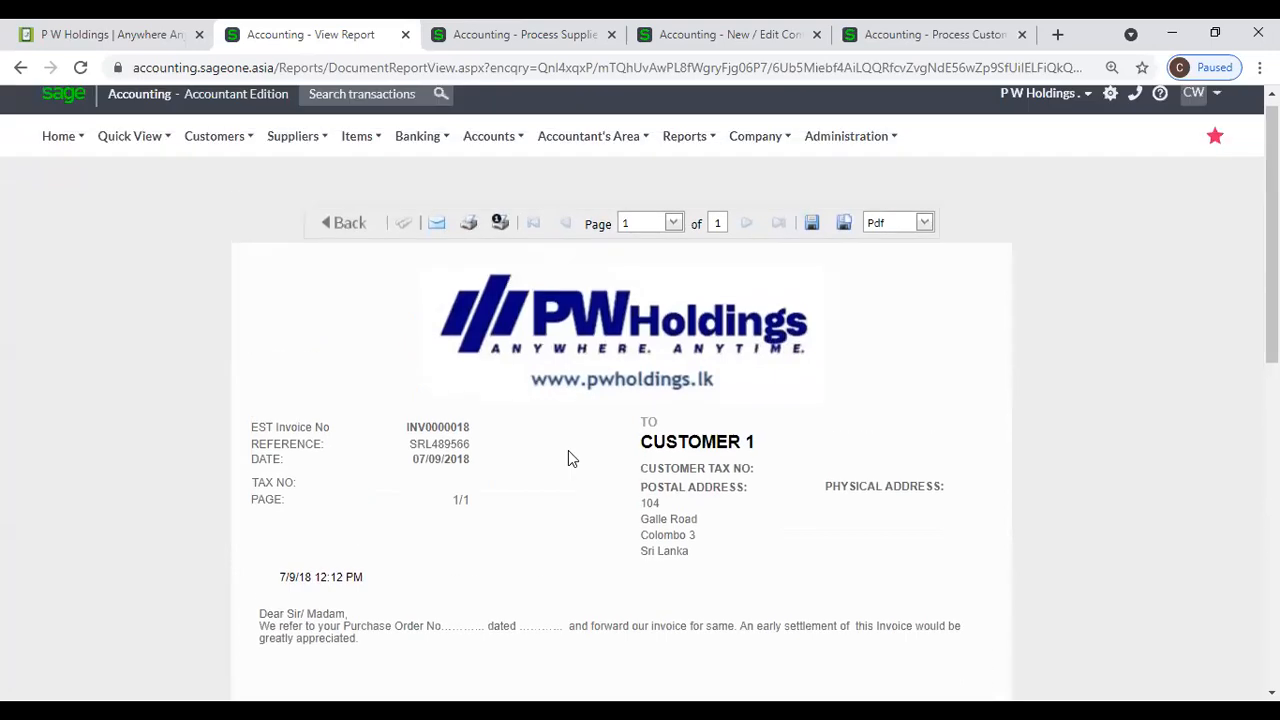
- From the Customer Tax Invoices list, preview the Accounting Software (Pvt) Ltd invoice dated 25/06/2021 and review its layout down to the bank details
mouse_move(214, 148)
mouse_move(313, 247)
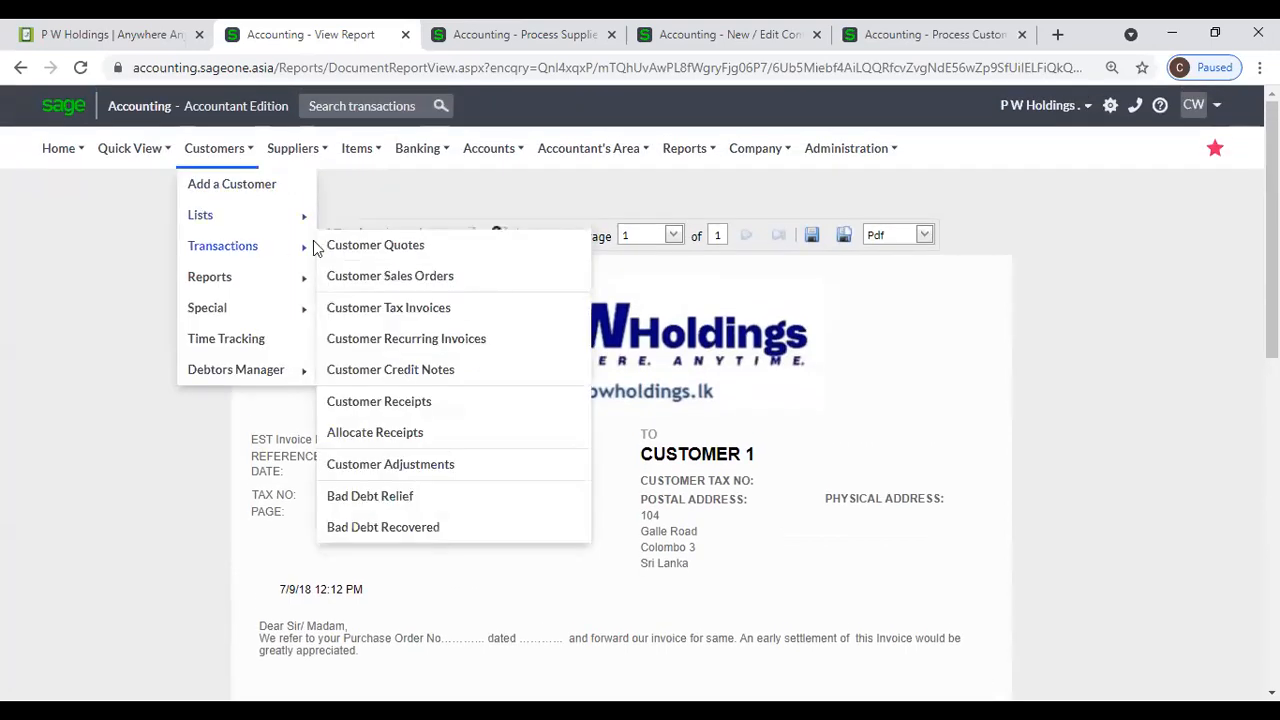
left_click(354, 310)
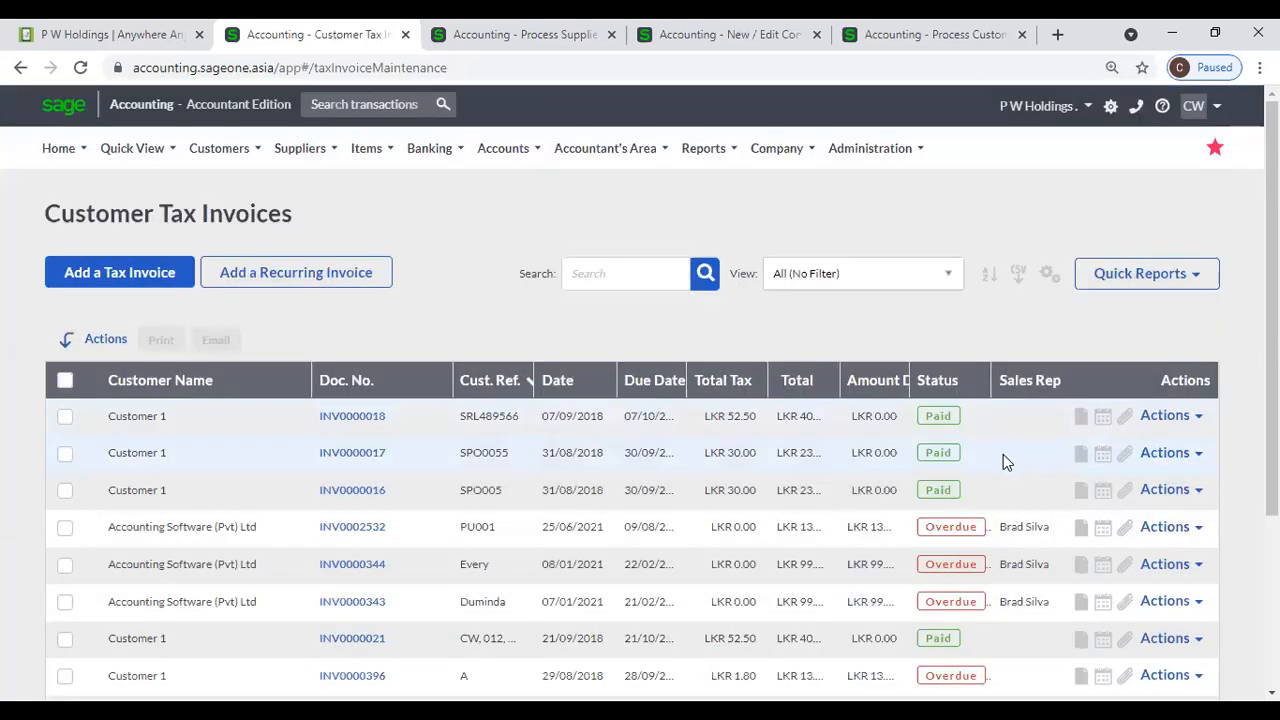
scroll(1003, 454, "down", 1)
left_click(1172, 436)
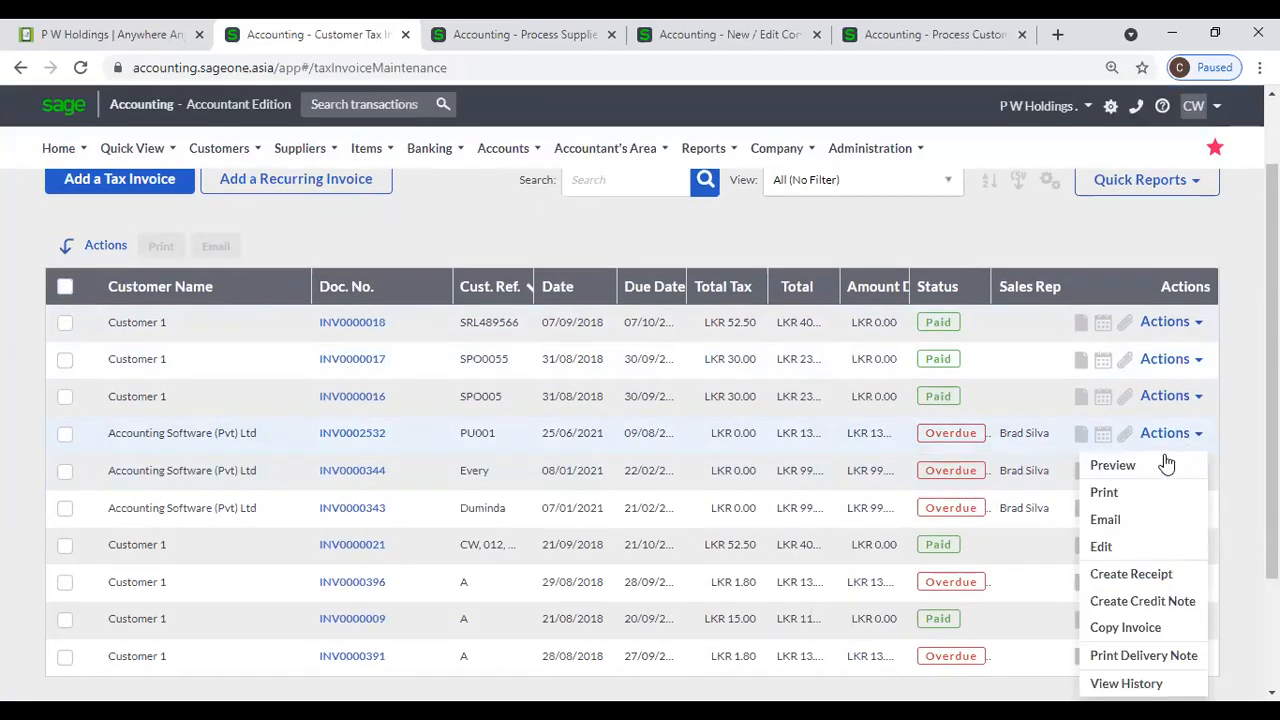
left_click(1166, 464)
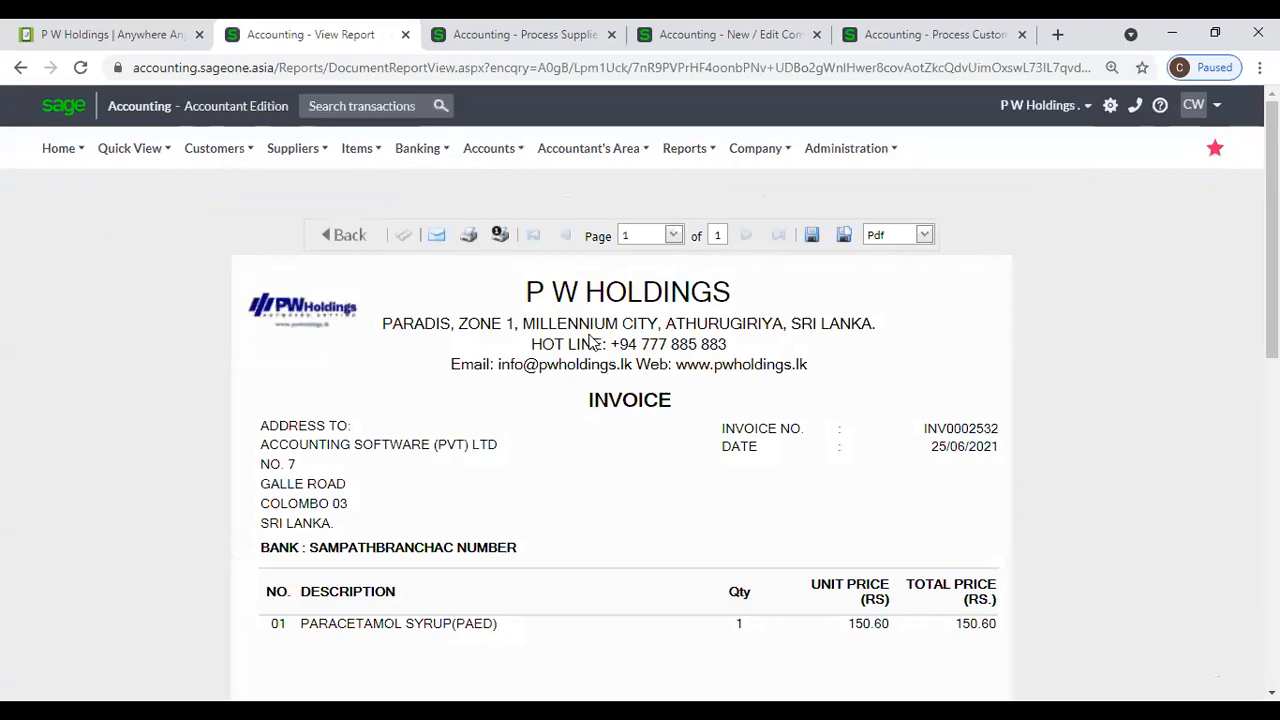
scroll(588, 345, "down", 8)
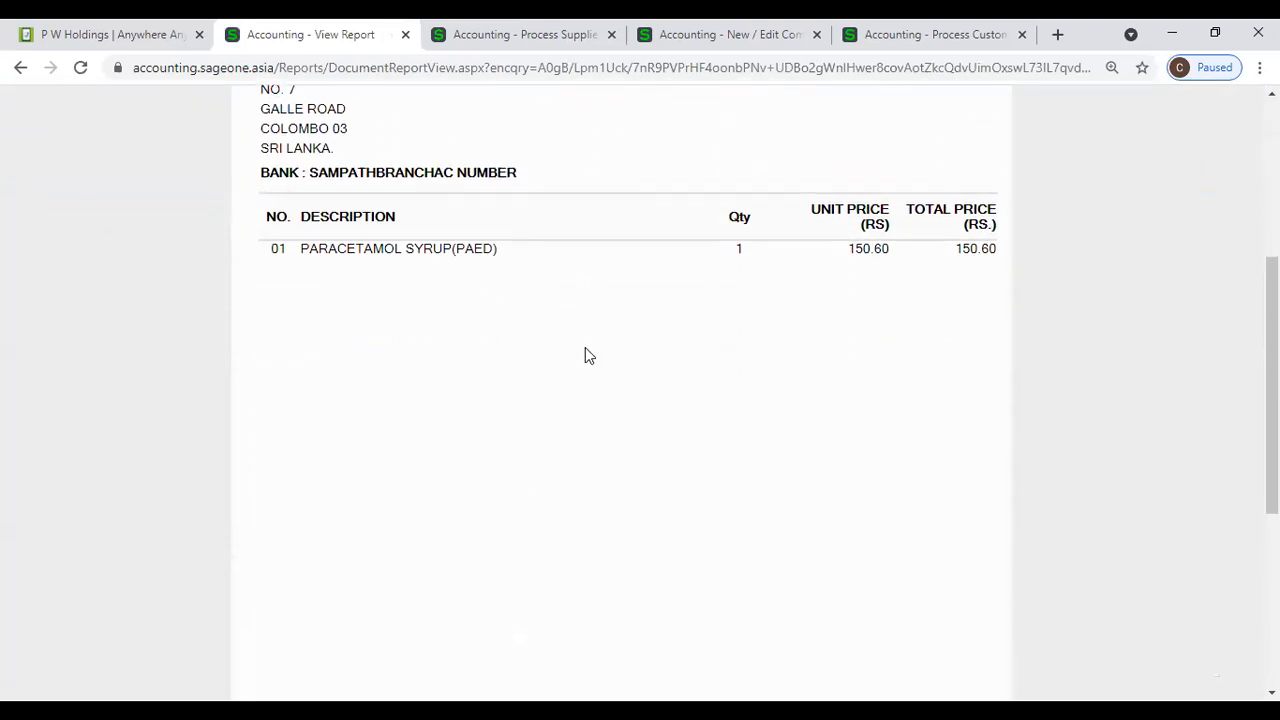
scroll(585, 350, "down", 3)
scroll(585, 355, "up", 7)
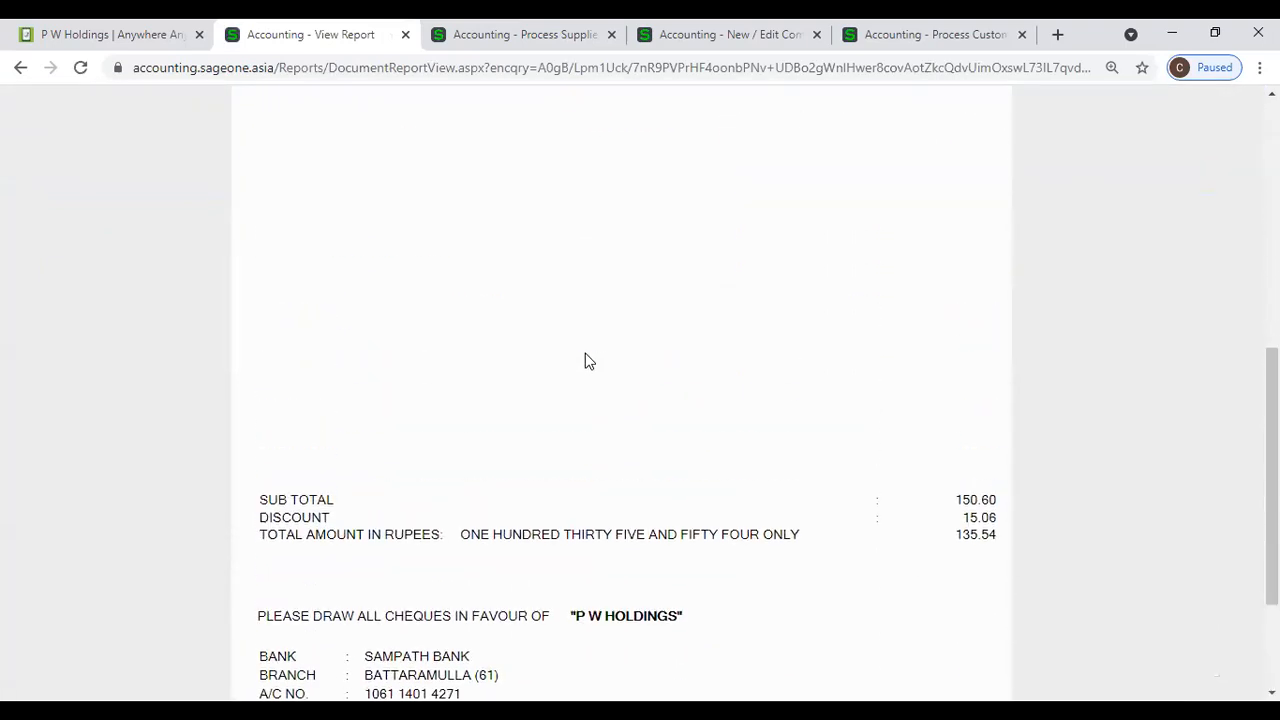
scroll(588, 360, "up", 2)
- Return to the Company Settings browser tab, show the layouts available for Tax Invoice and close the choices without picking one
left_click(915, 34)
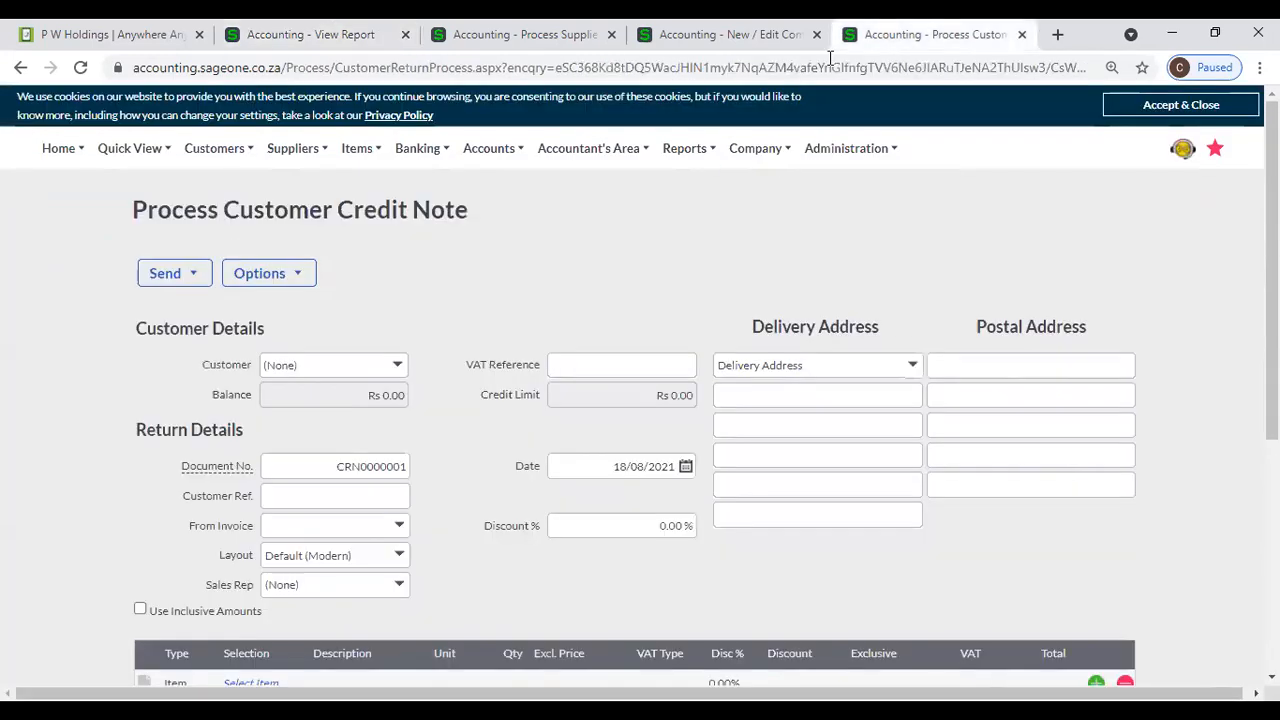
left_click(790, 36)
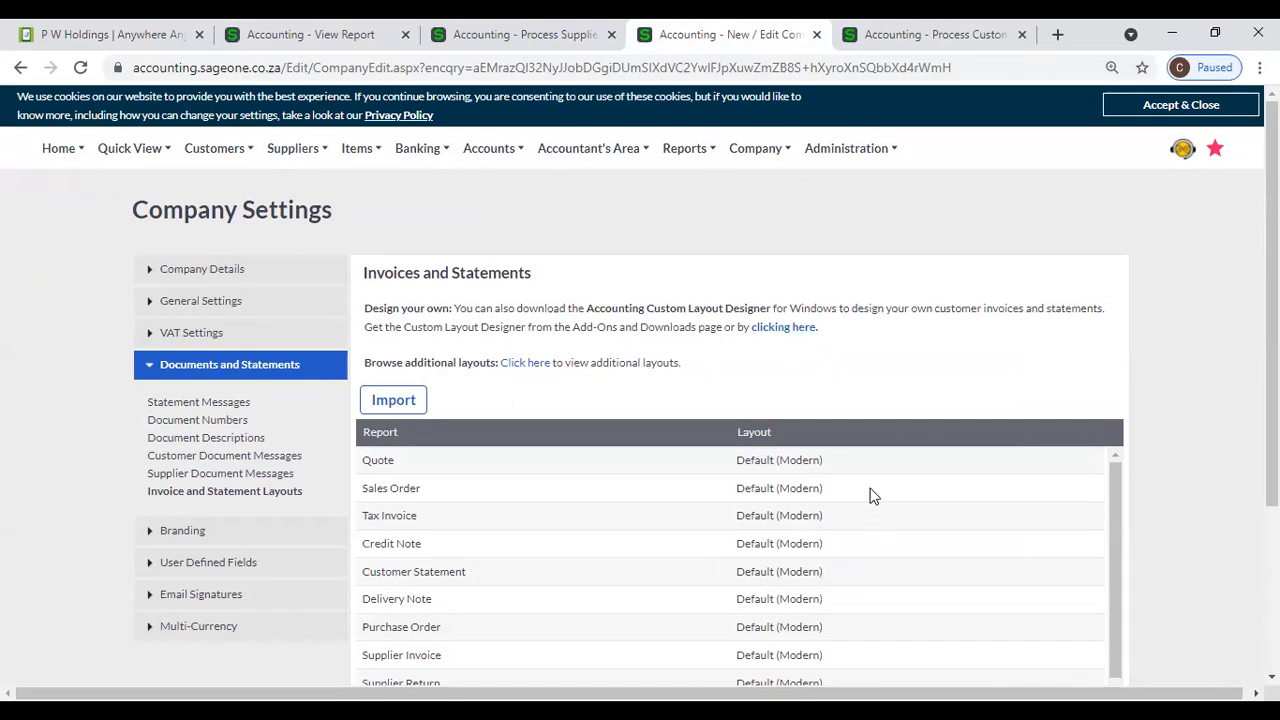
left_click(875, 523)
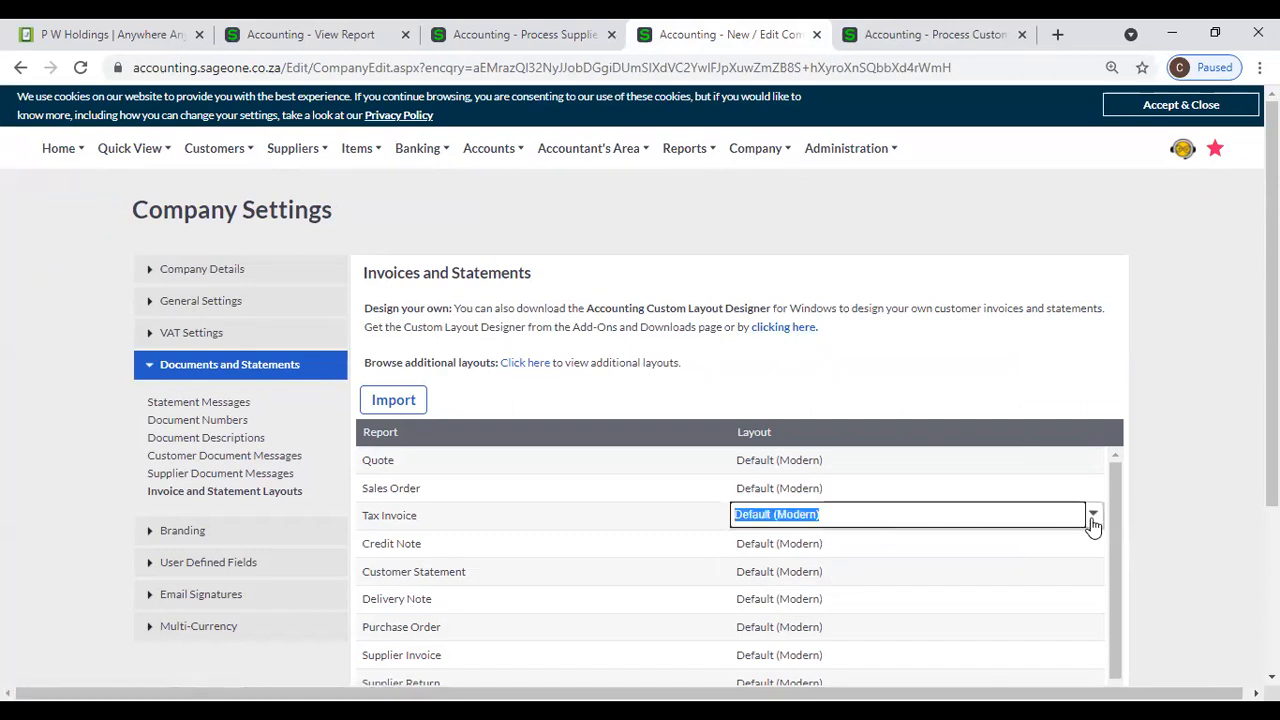
left_click(1091, 516)
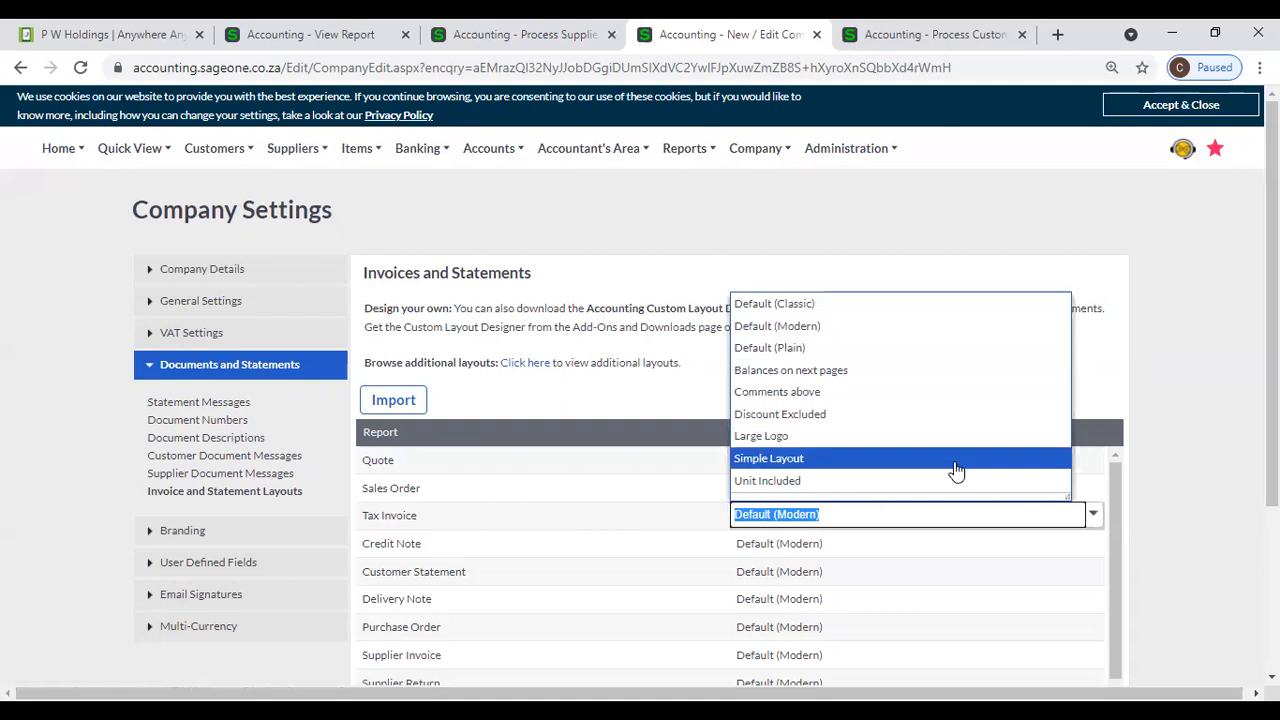
left_click(879, 237)
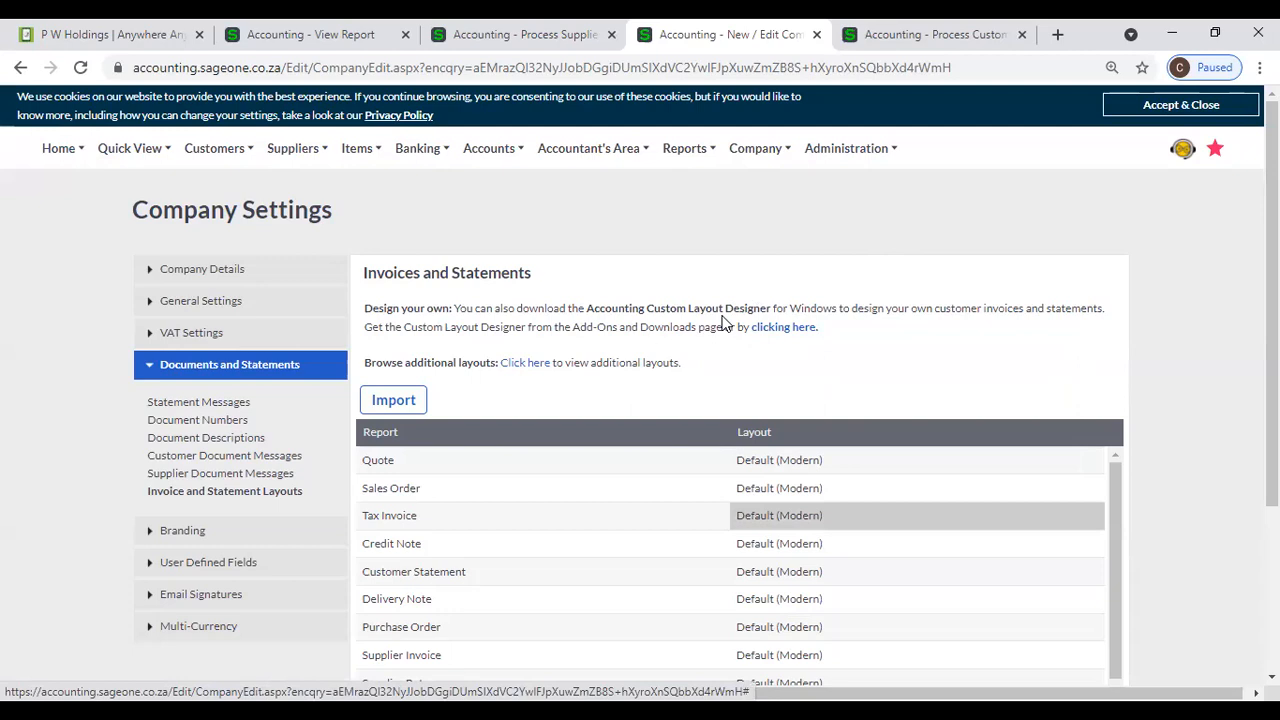
- Follow the download link for the Accounting Custom Layout Designer and show the Sage page it opens
left_click(804, 337)
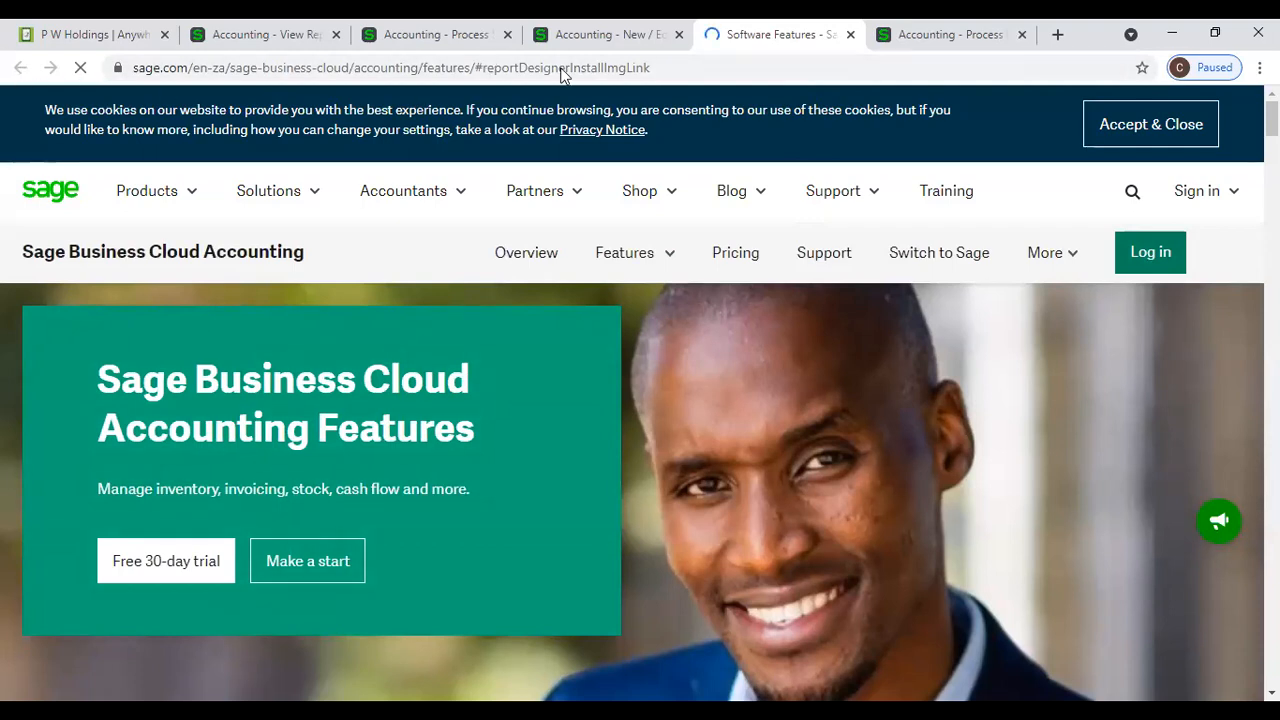
left_click(578, 40)
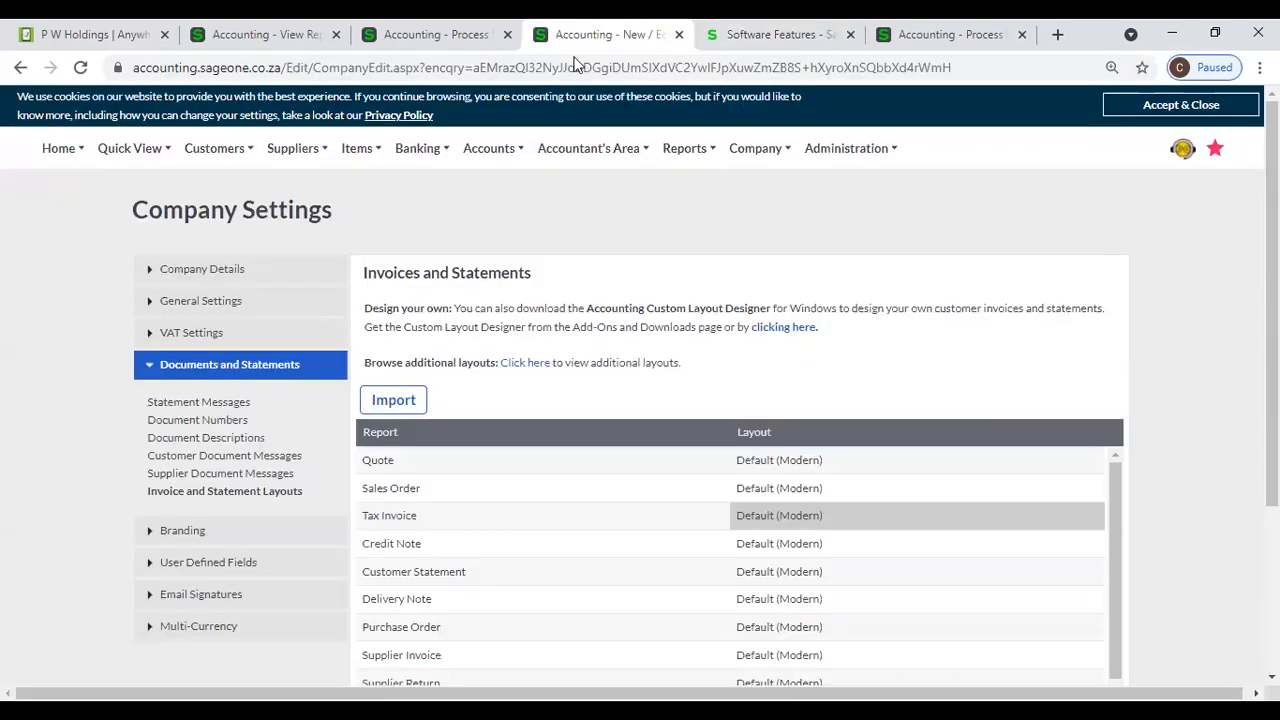
left_click(812, 52)
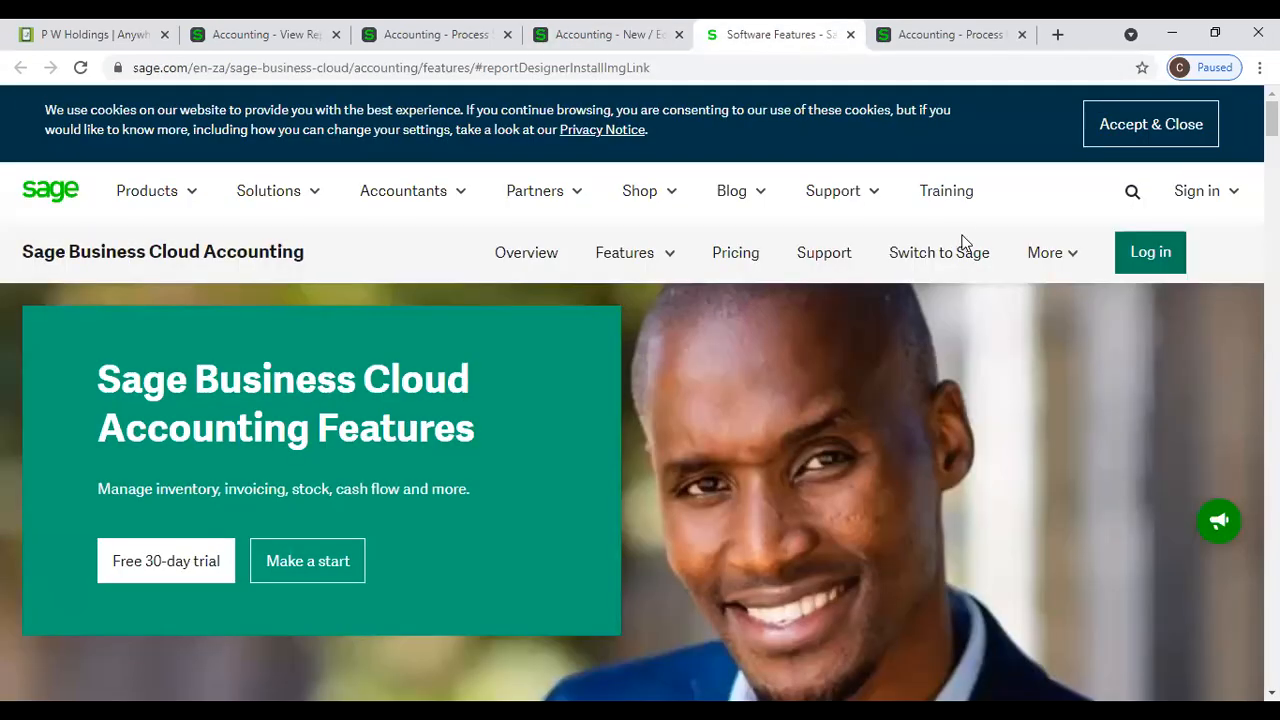
- Look through the Sage Business Cloud Accounting Features page for the Custom Layout Designer download and return to its beginning
scroll(962, 243, "down", 5)
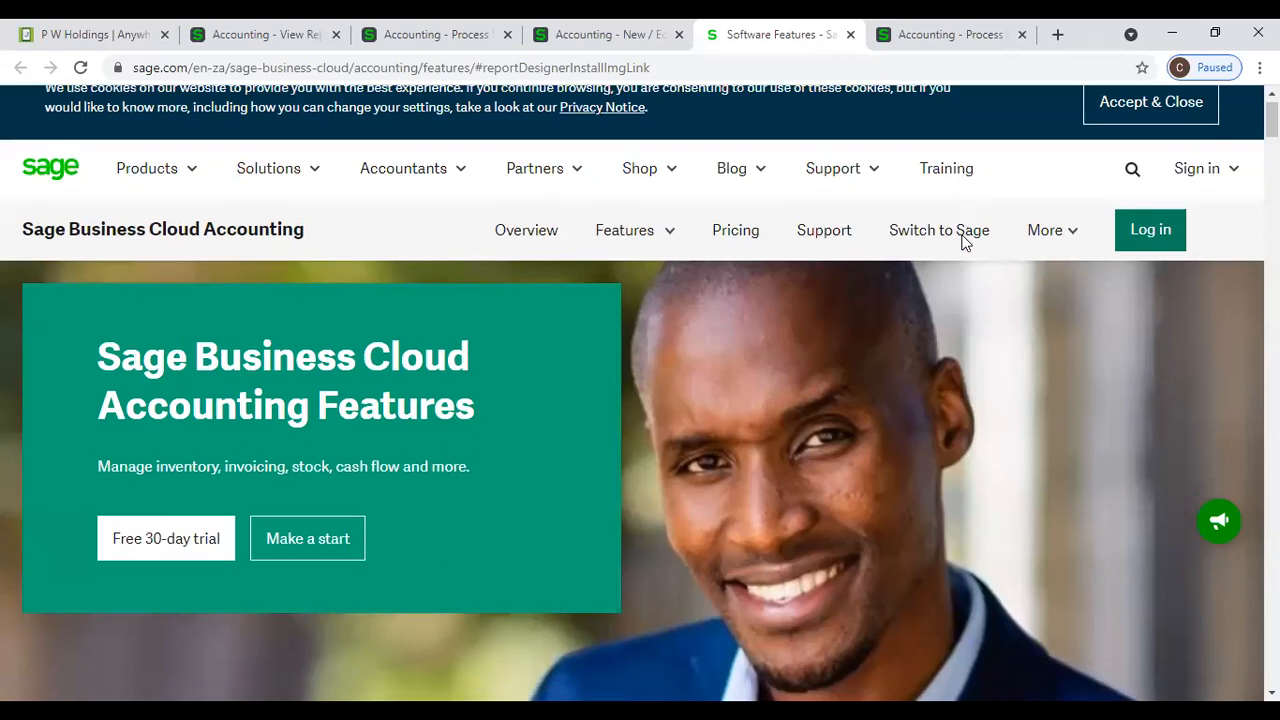
scroll(965, 245, "down", 8)
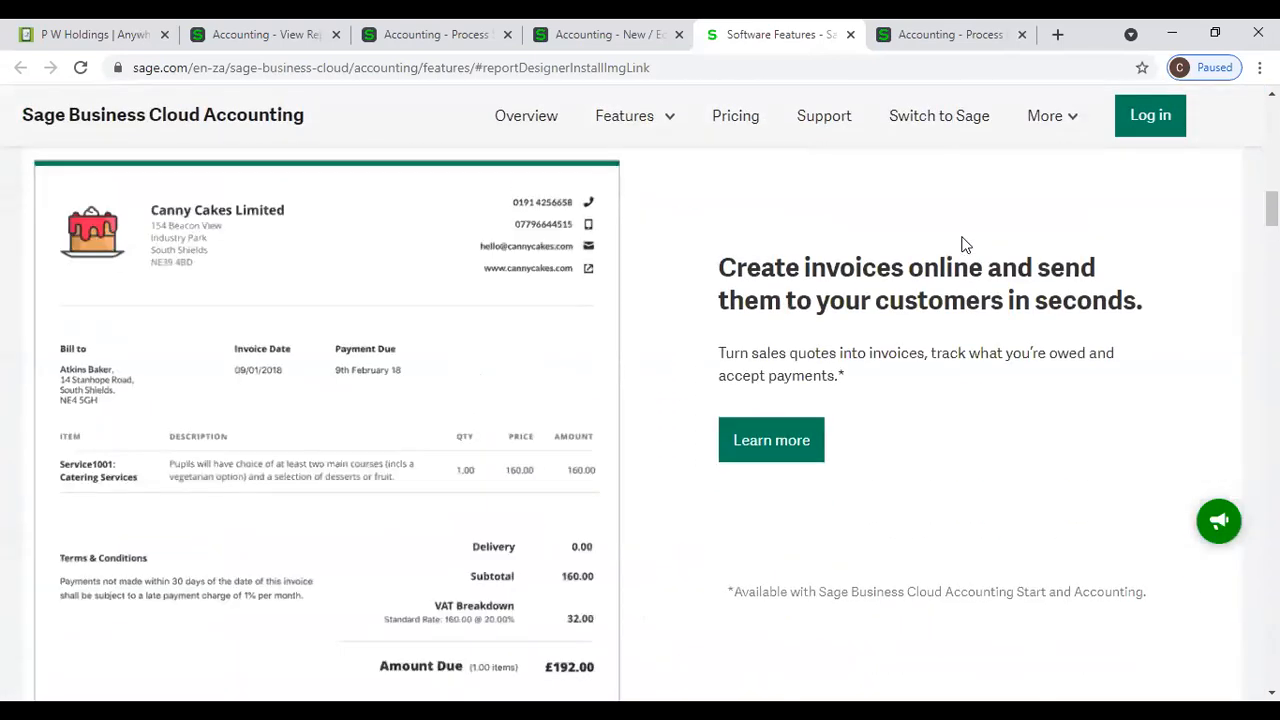
scroll(965, 245, "down", 8)
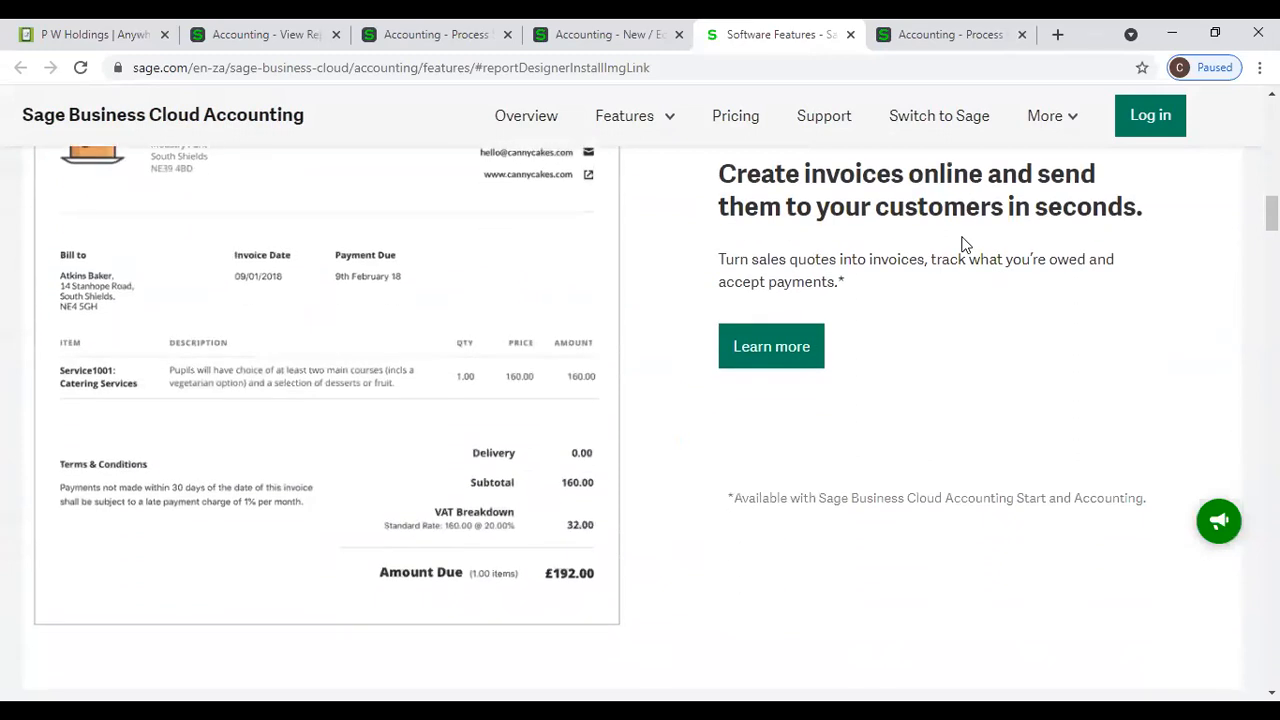
scroll(965, 245, "down", 10)
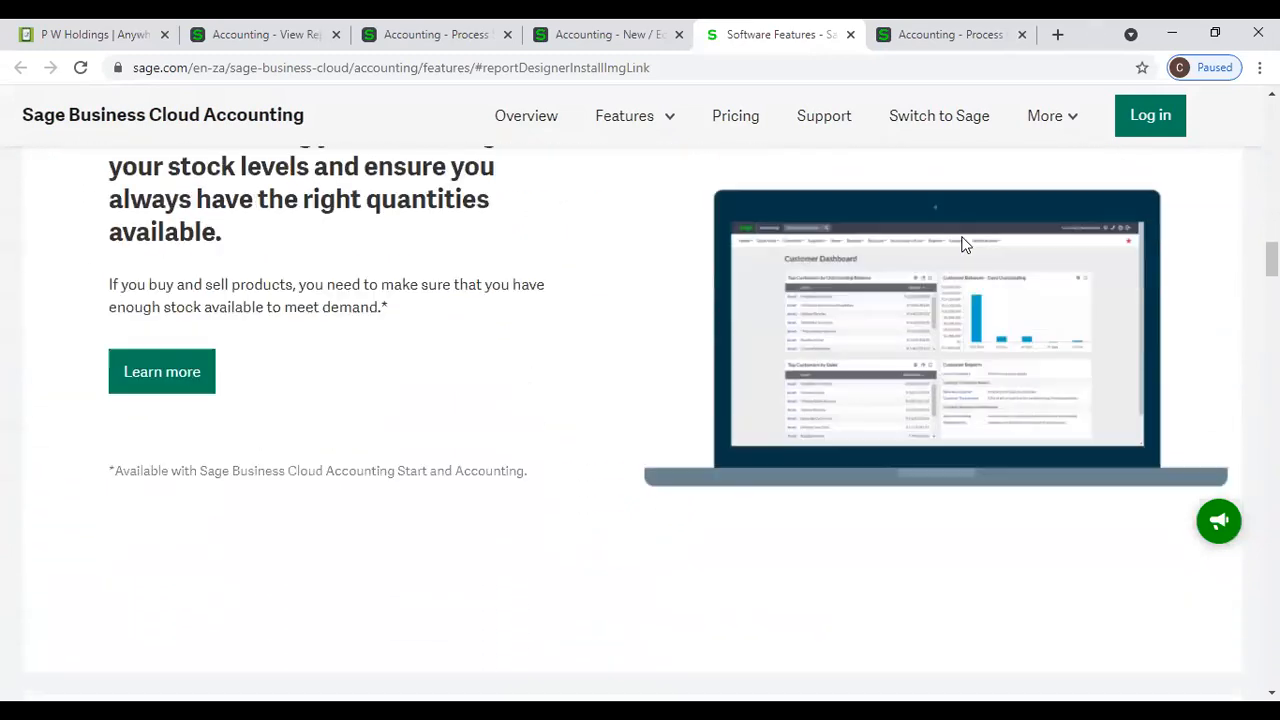
scroll(965, 245, "down", 2)
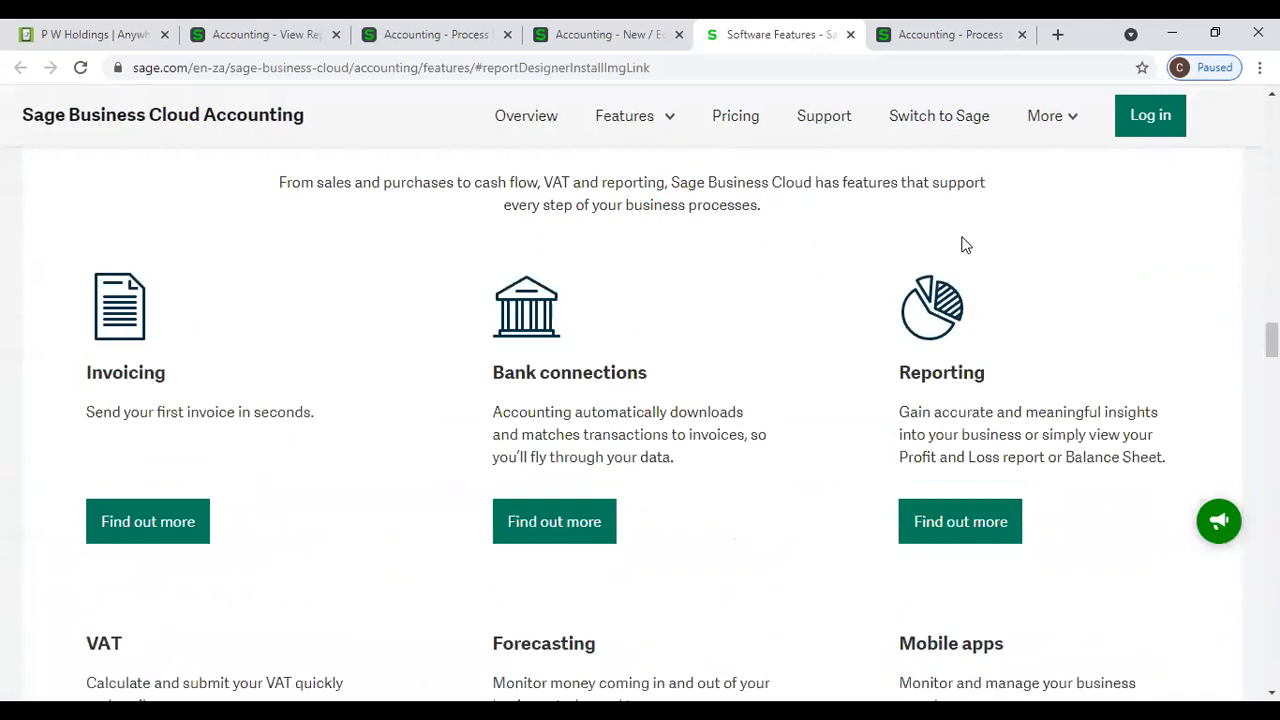
scroll(965, 245, "down", 5)
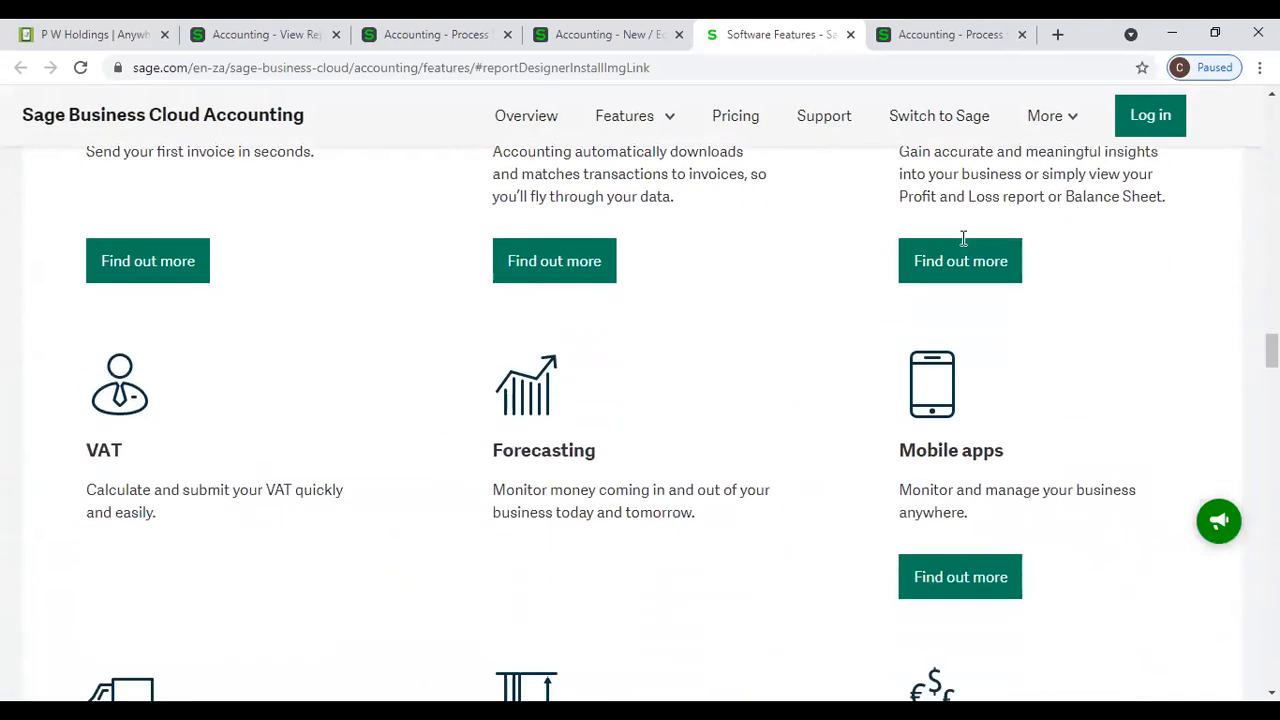
scroll(965, 245, "down", 2)
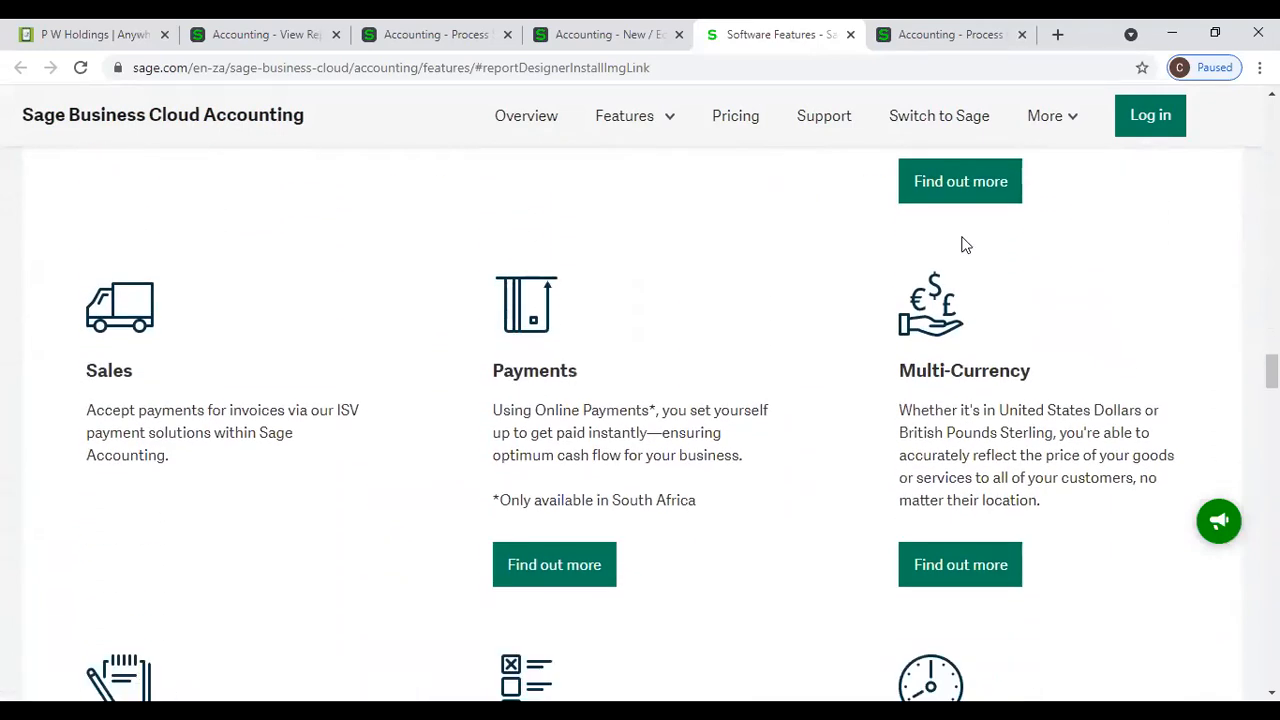
scroll(963, 240, "down", 4)
scroll(963, 240, "down", 4)
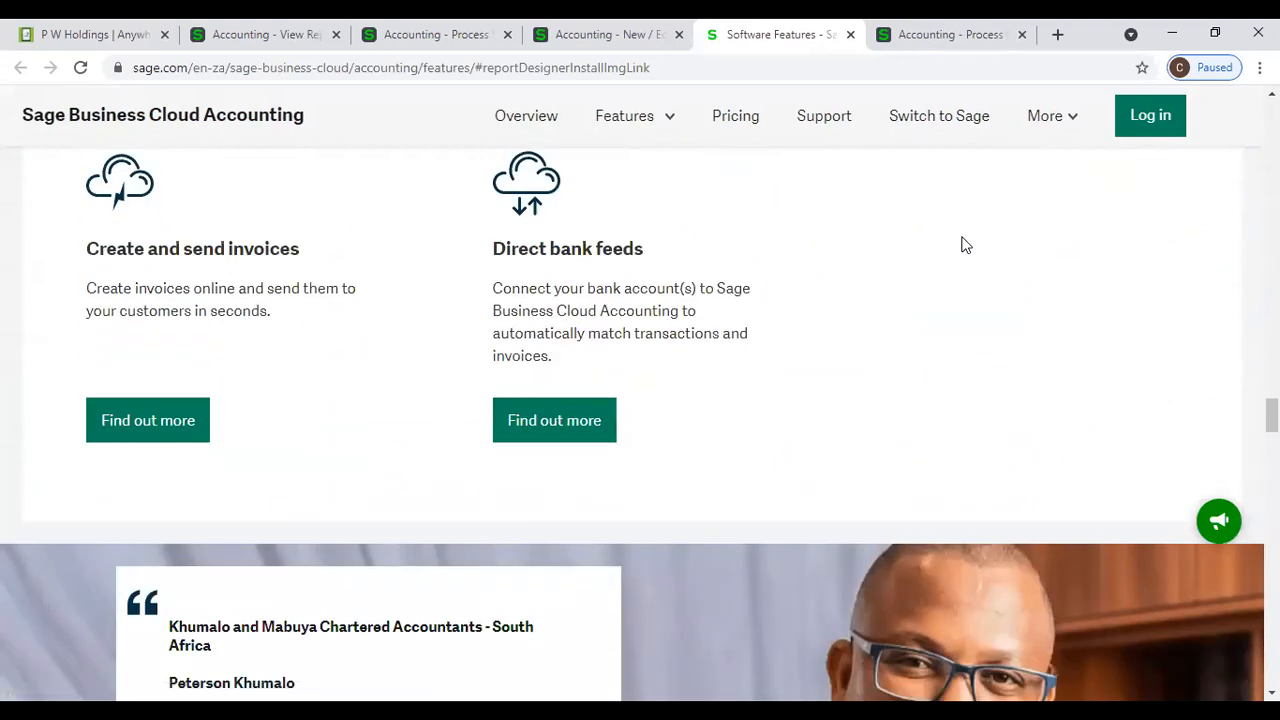
scroll(965, 245, "down", 9)
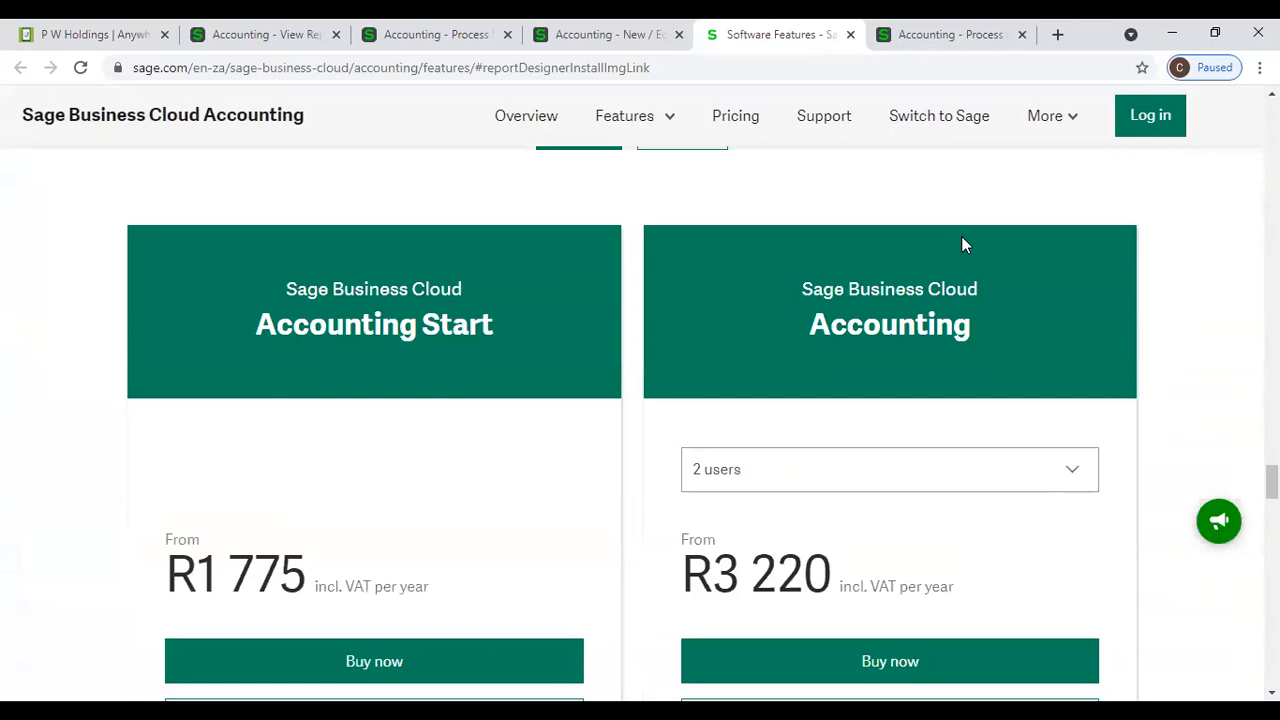
scroll(963, 245, "down", 11)
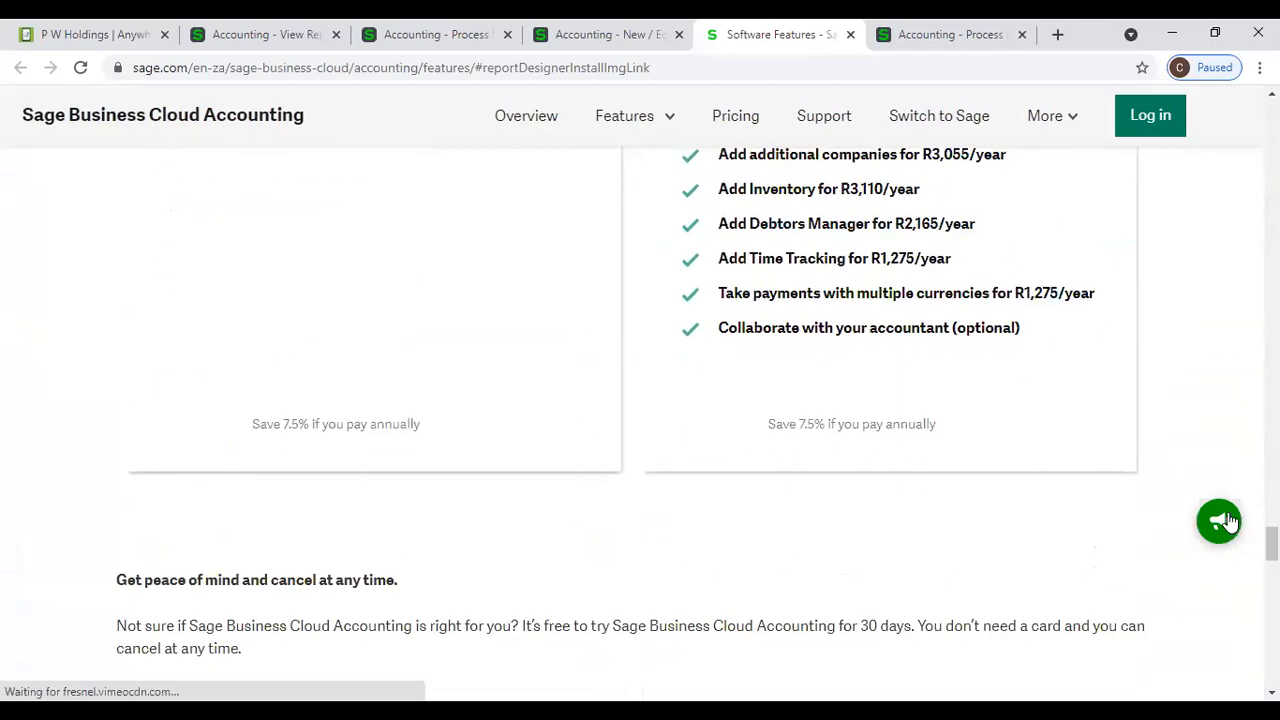
left_click_drag(1271, 543, 1271, 110)
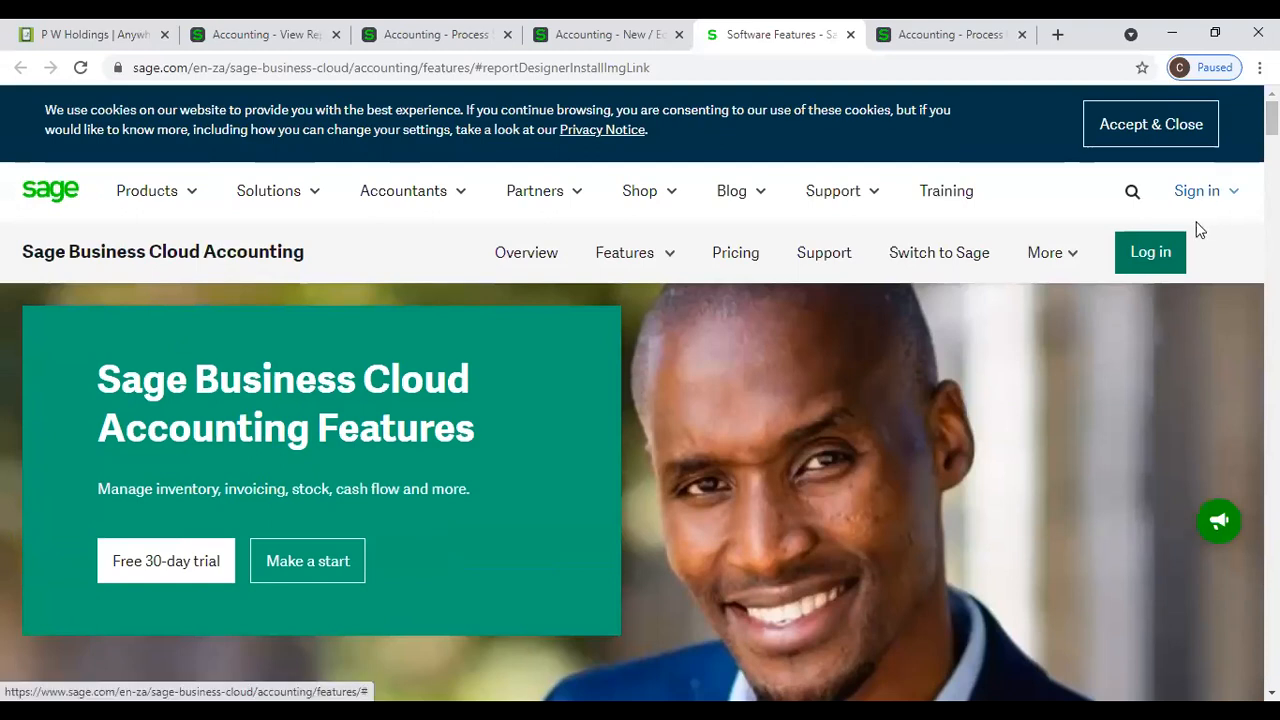
- Open the Add-On Modules page on the Sage site and download the Accounting Custom Layout Designer for Windows
left_click(1066, 255)
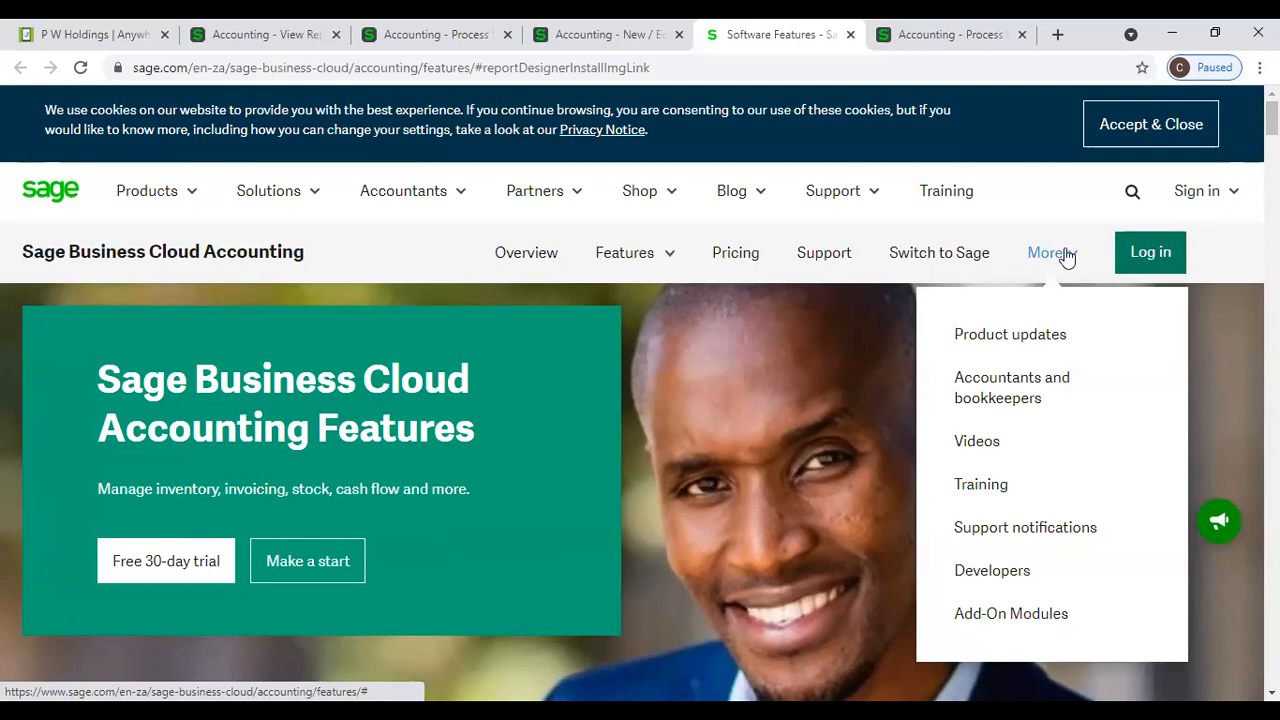
left_click(1049, 620)
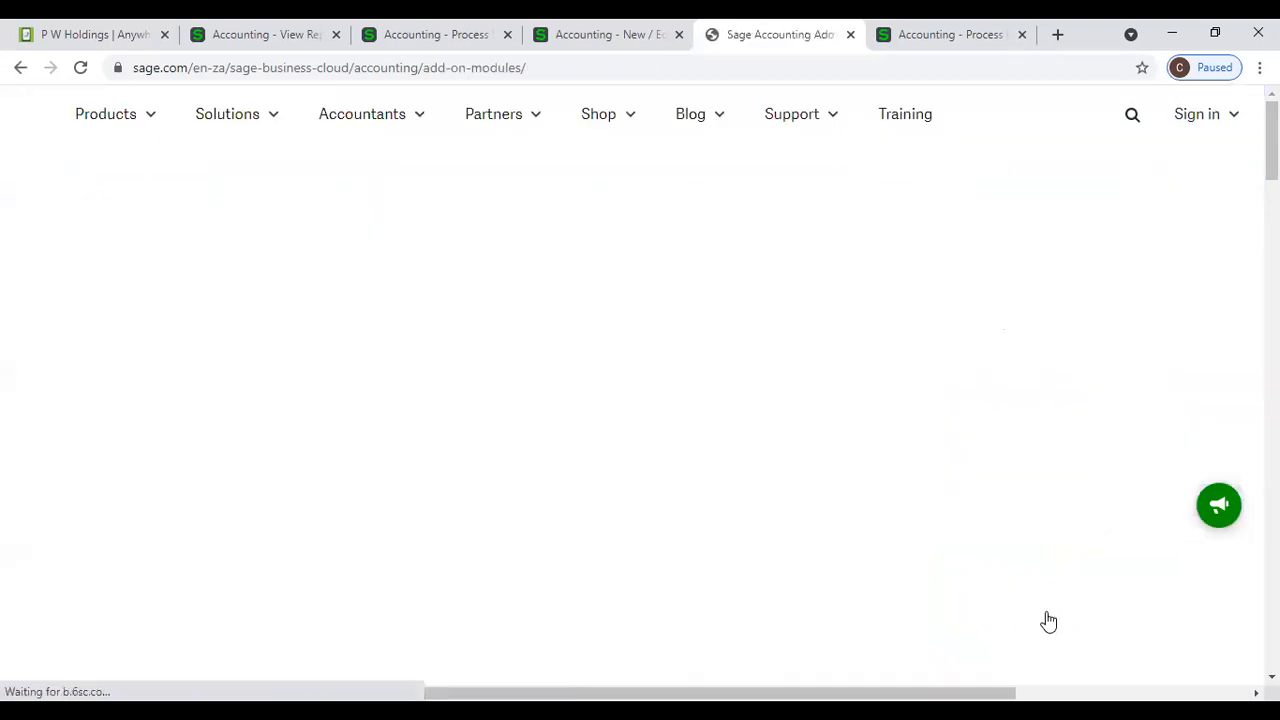
scroll(806, 474, "down", 3)
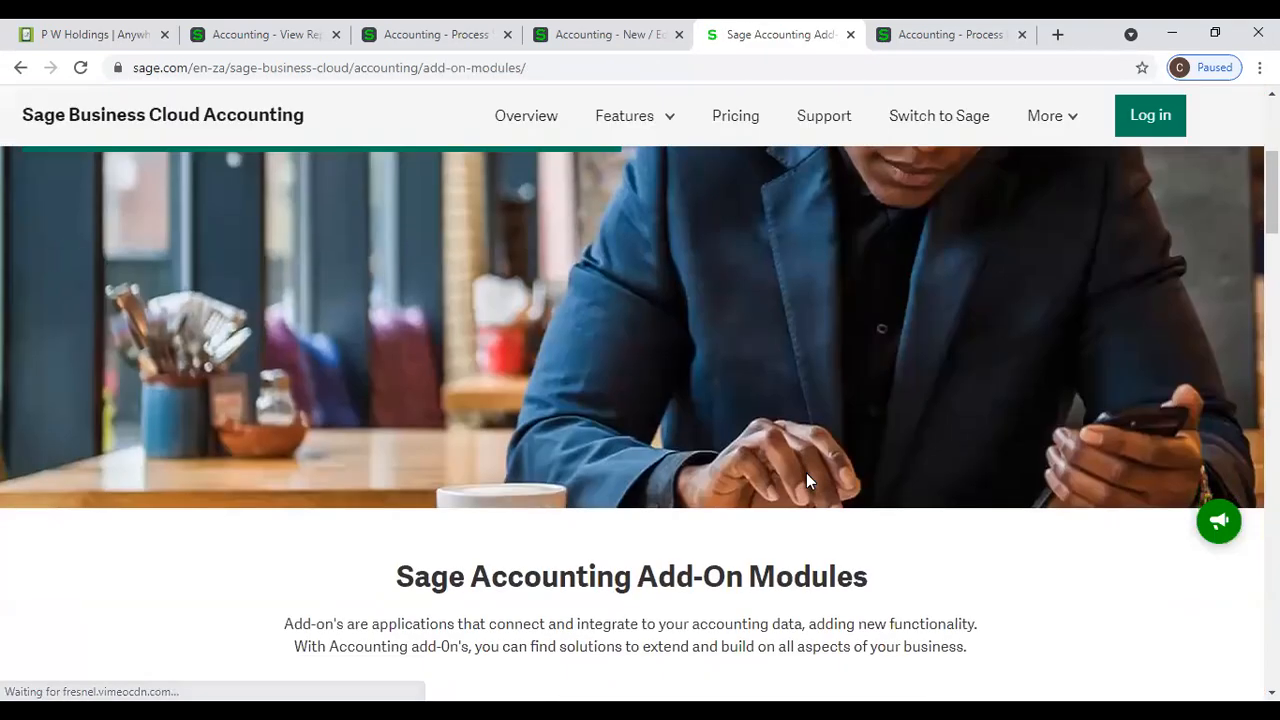
scroll(806, 474, "down", 4)
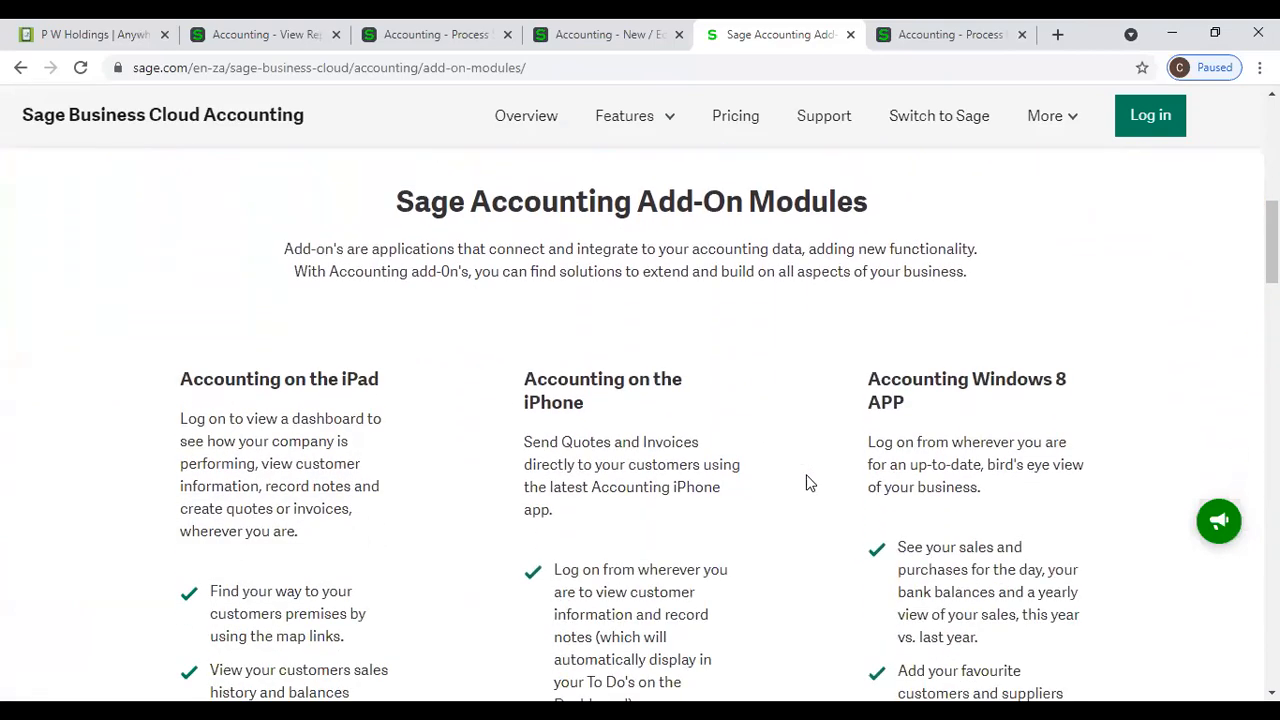
scroll(810, 483, "down", 6)
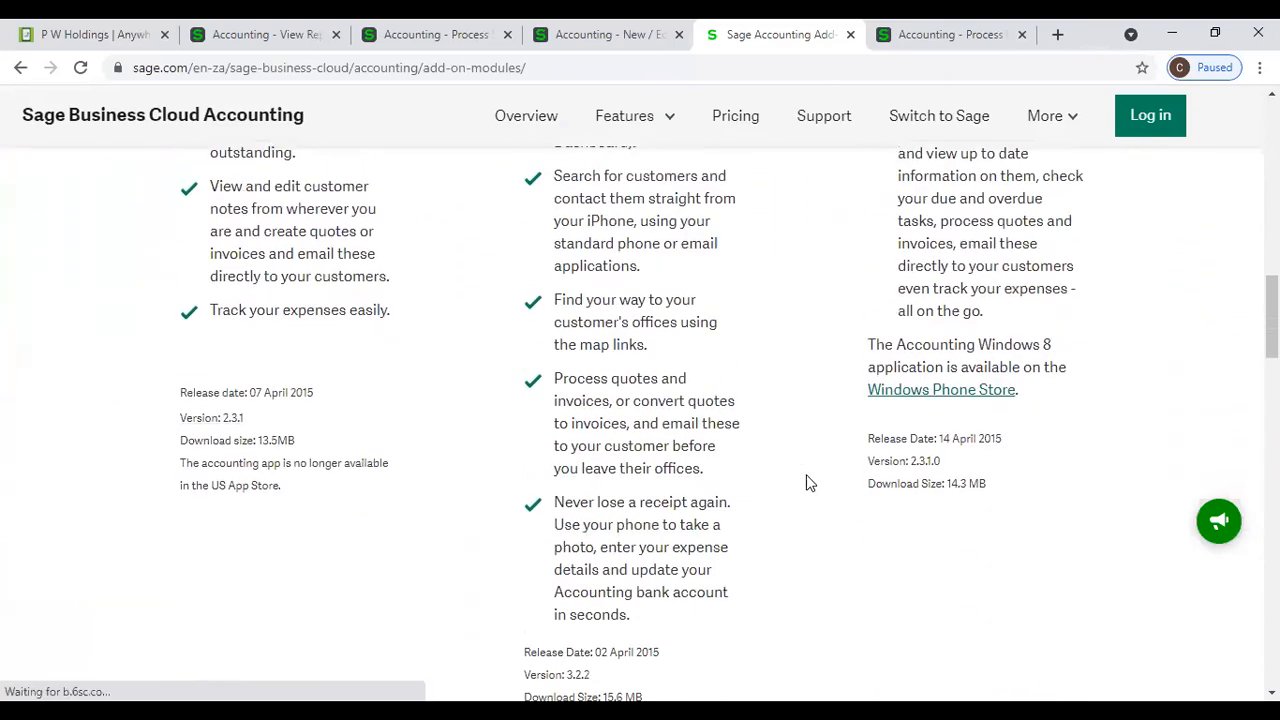
scroll(810, 483, "up", 2)
scroll(810, 483, "down", 5)
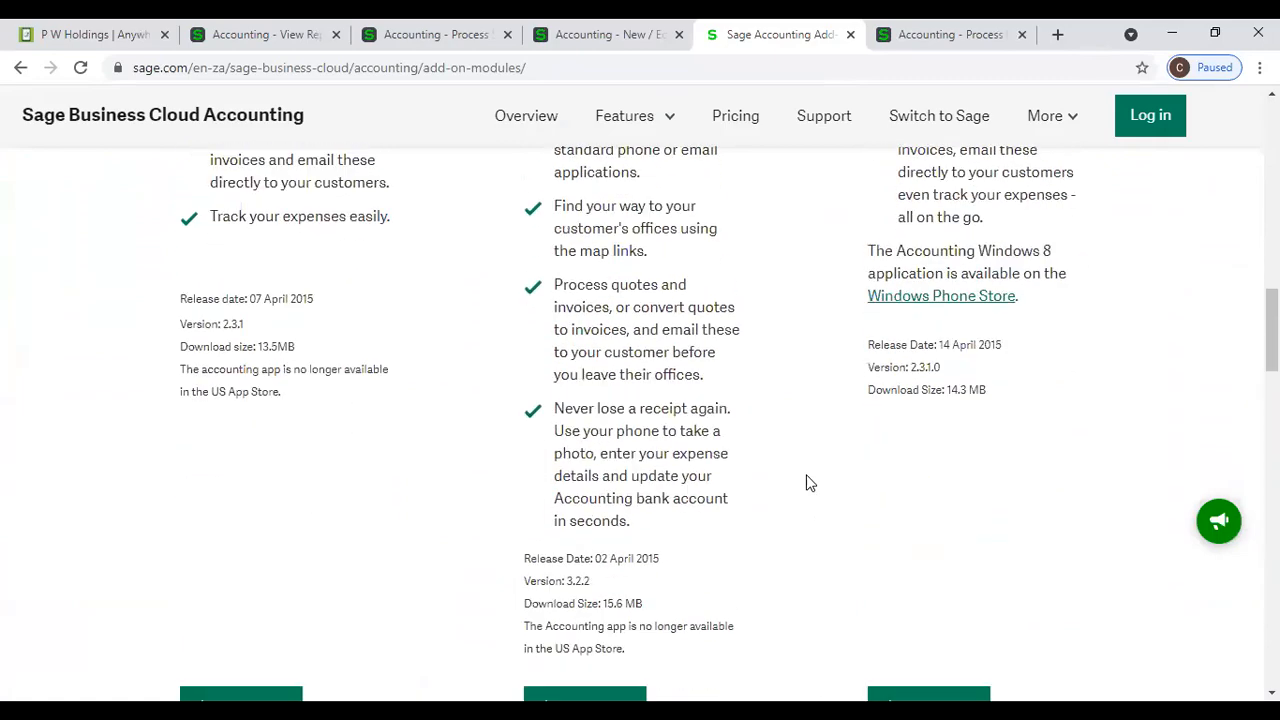
scroll(810, 483, "down", 2)
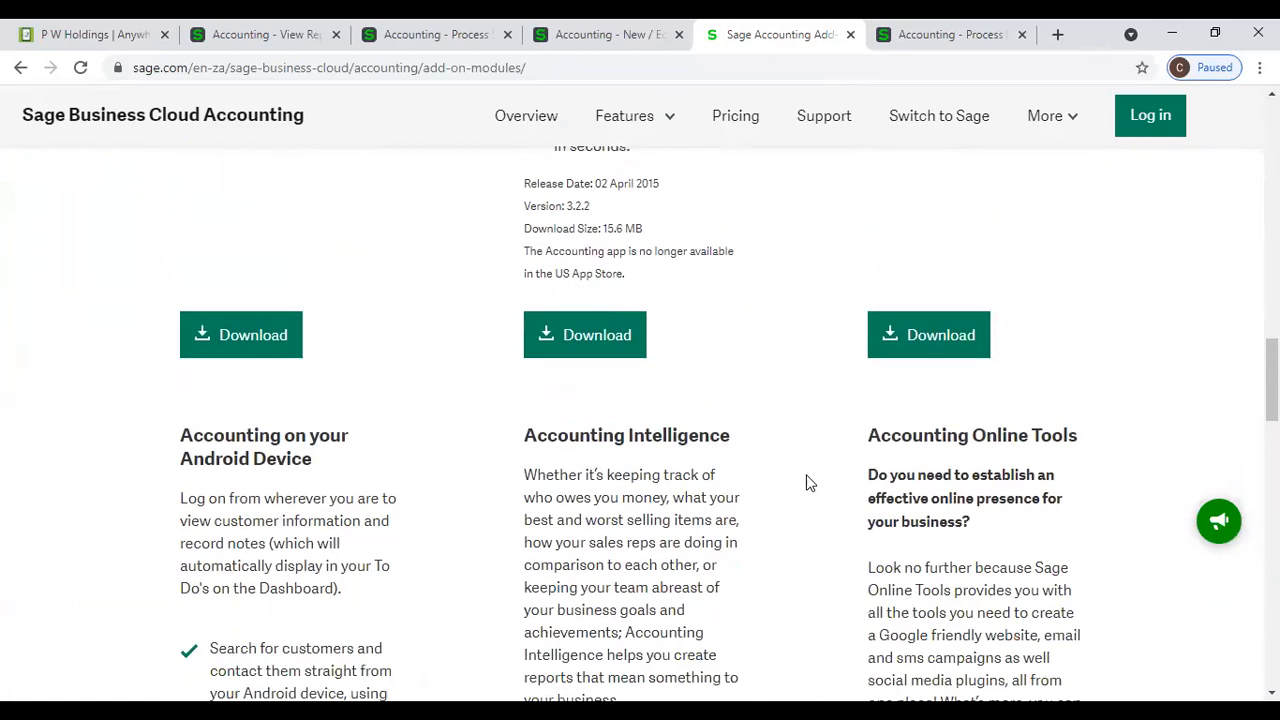
scroll(810, 483, "down", 4)
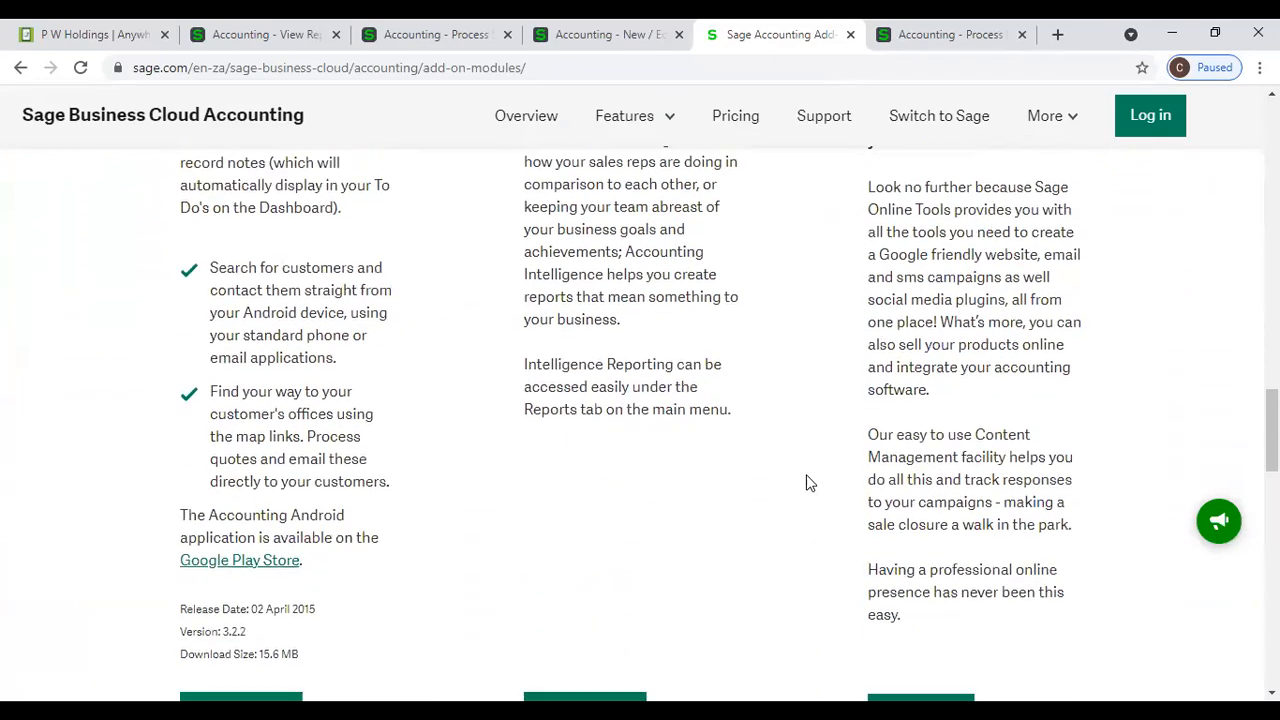
scroll(810, 483, "down", 4)
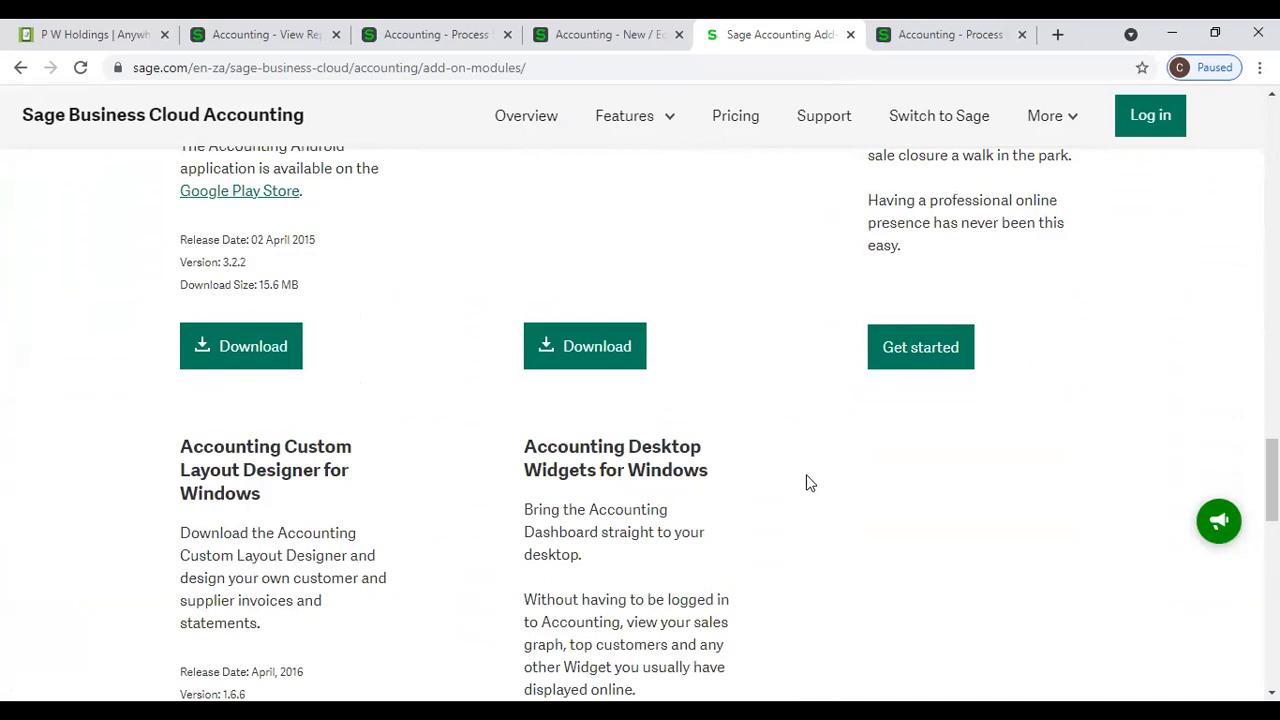
scroll(810, 483, "down", 2)
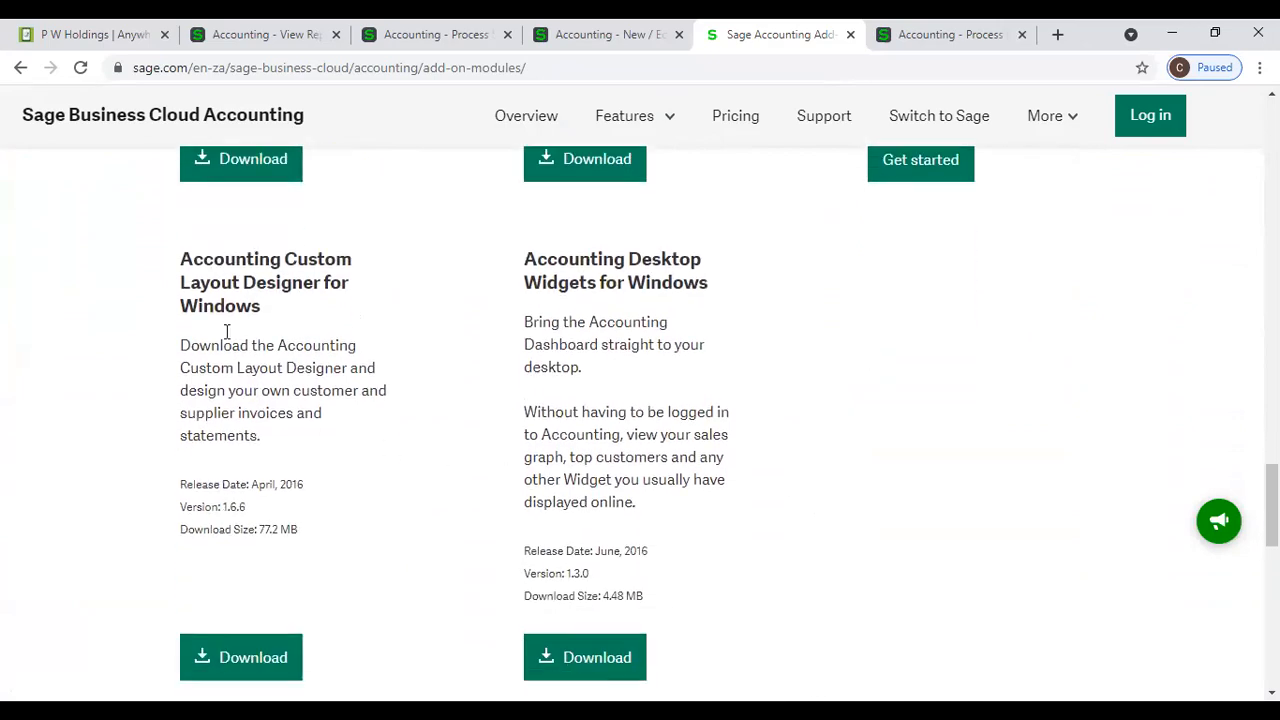
left_click(274, 660)
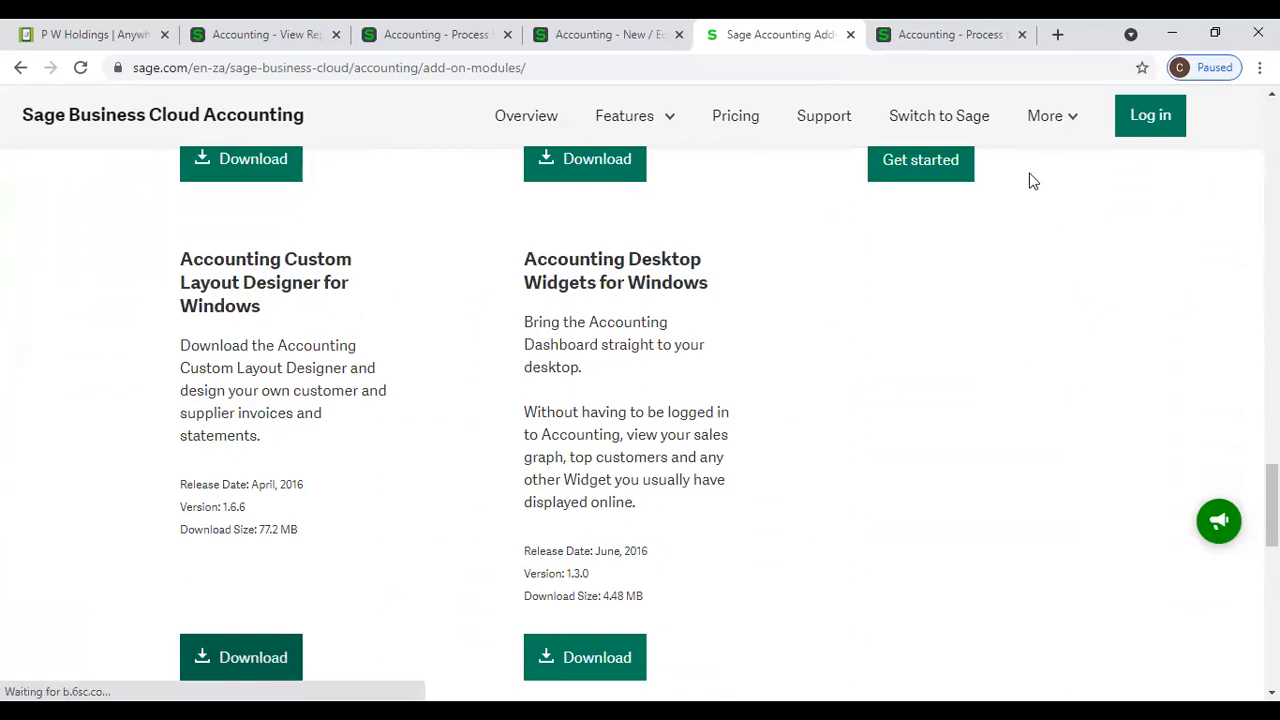
- Close the Sage website tab and review the document types listed under Invoices and Statements in Company Settings
left_click(850, 34)
left_click(845, 150)
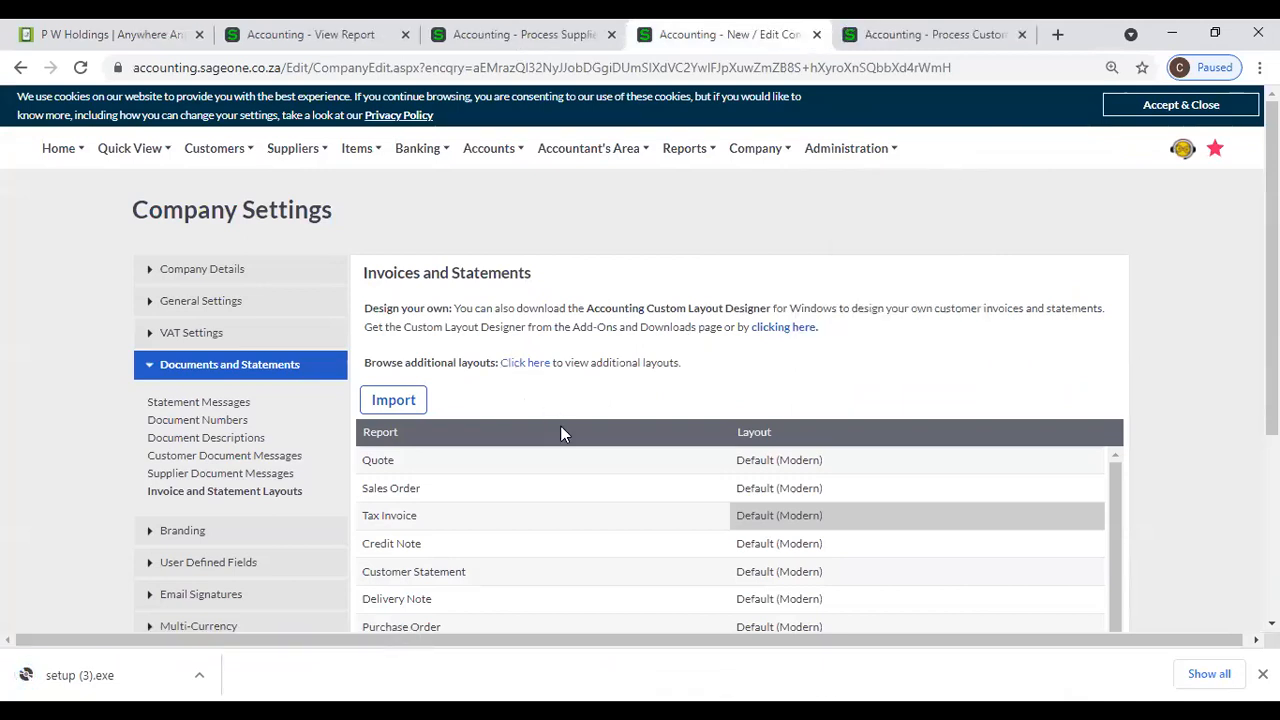
scroll(560, 430, "down", 1)
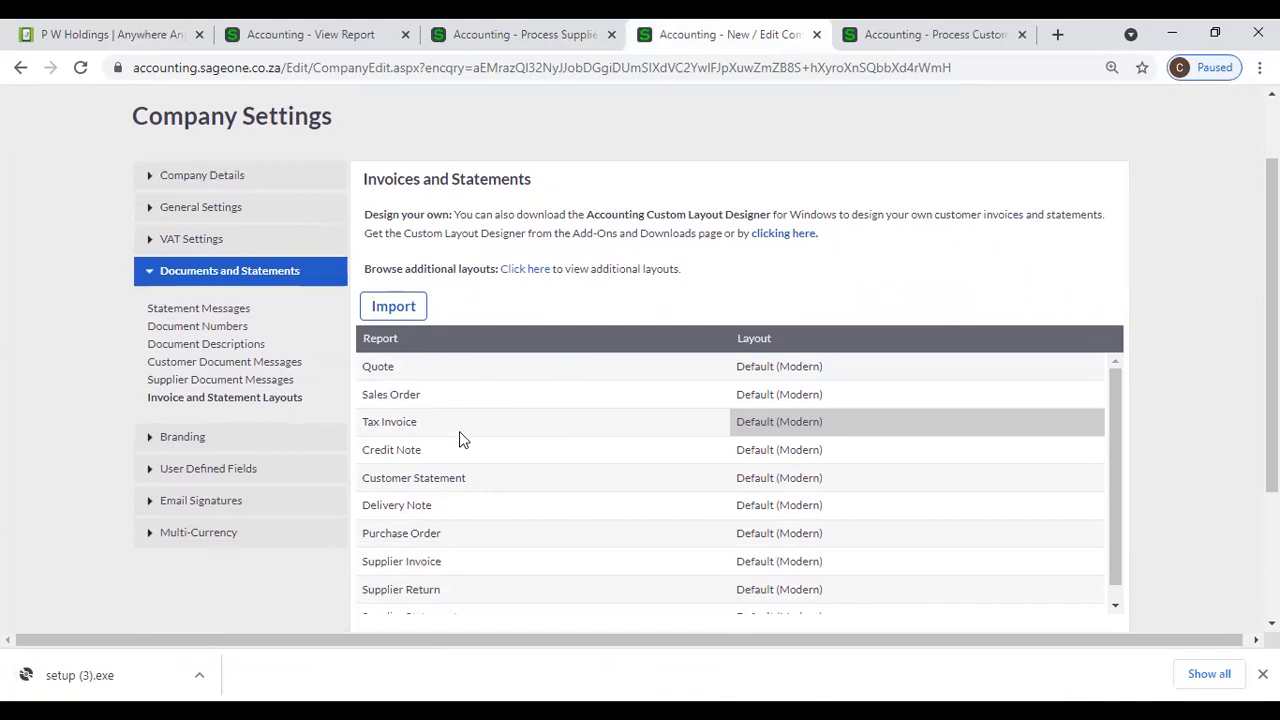
scroll(460, 443, "down", 1)
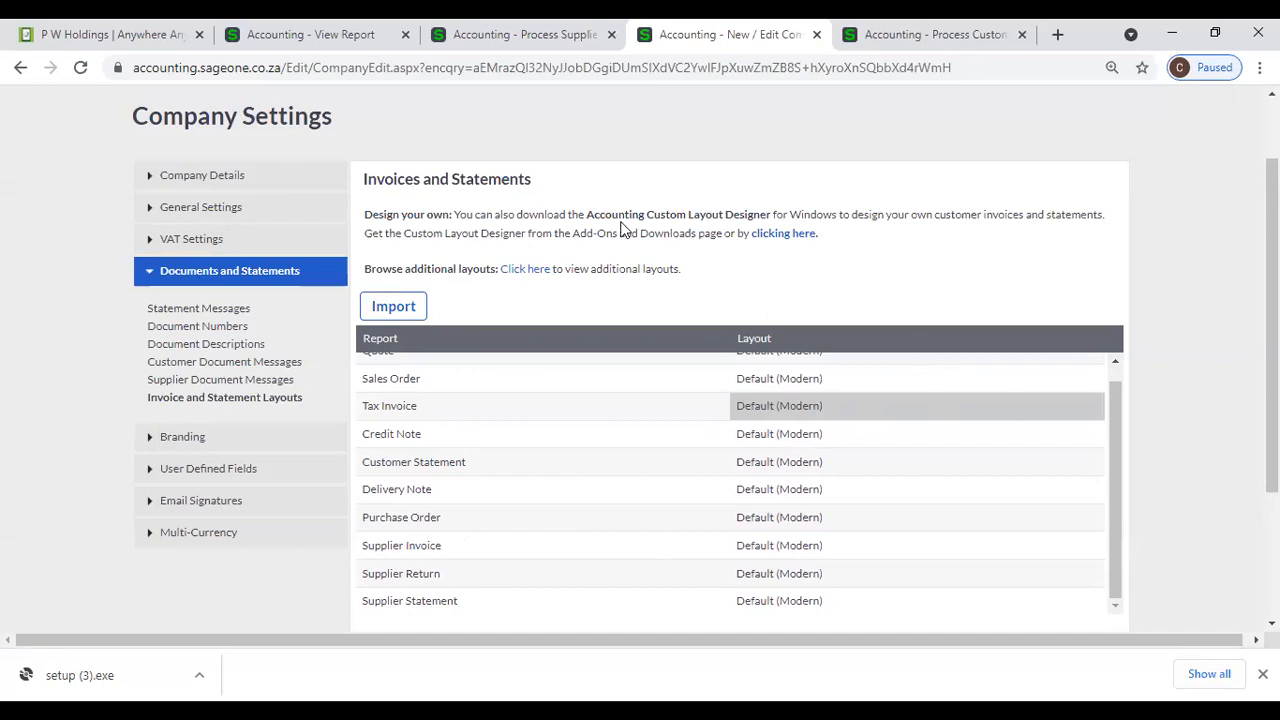
- Follow the Custom Layout Designer link again and show its Windows download on the Add-On Modules page
left_click(778, 236)
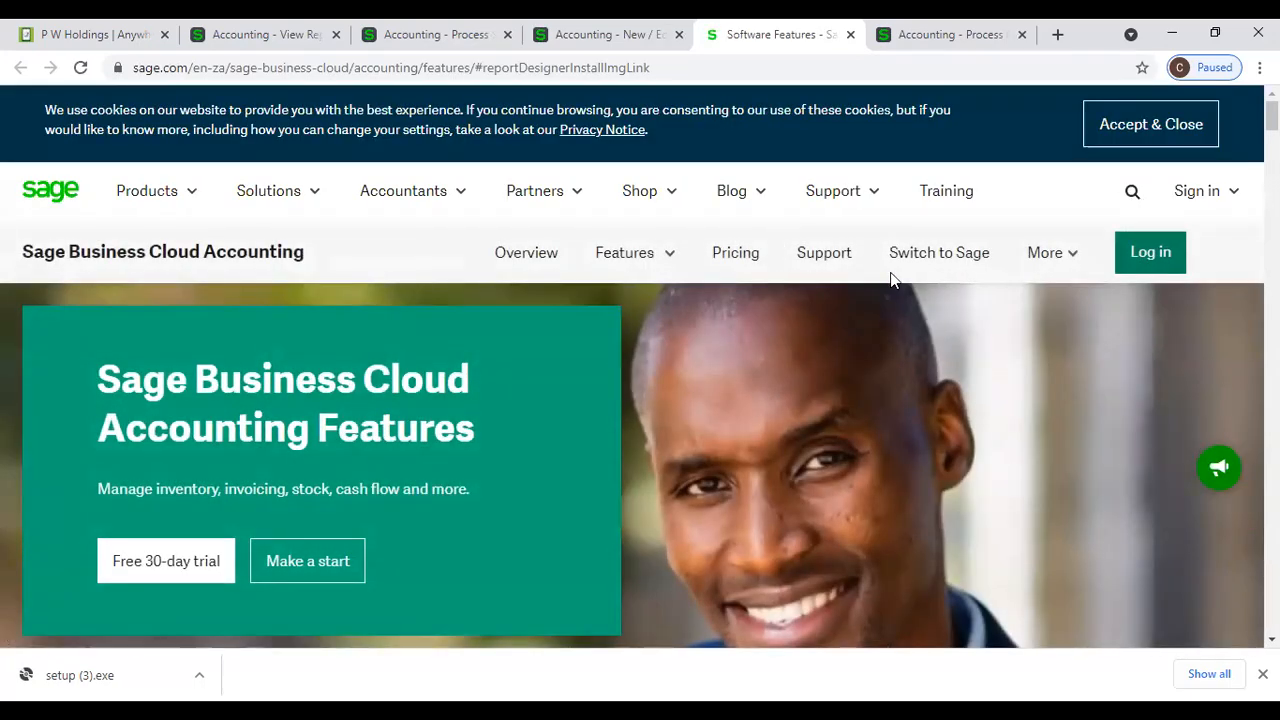
left_click(1048, 260)
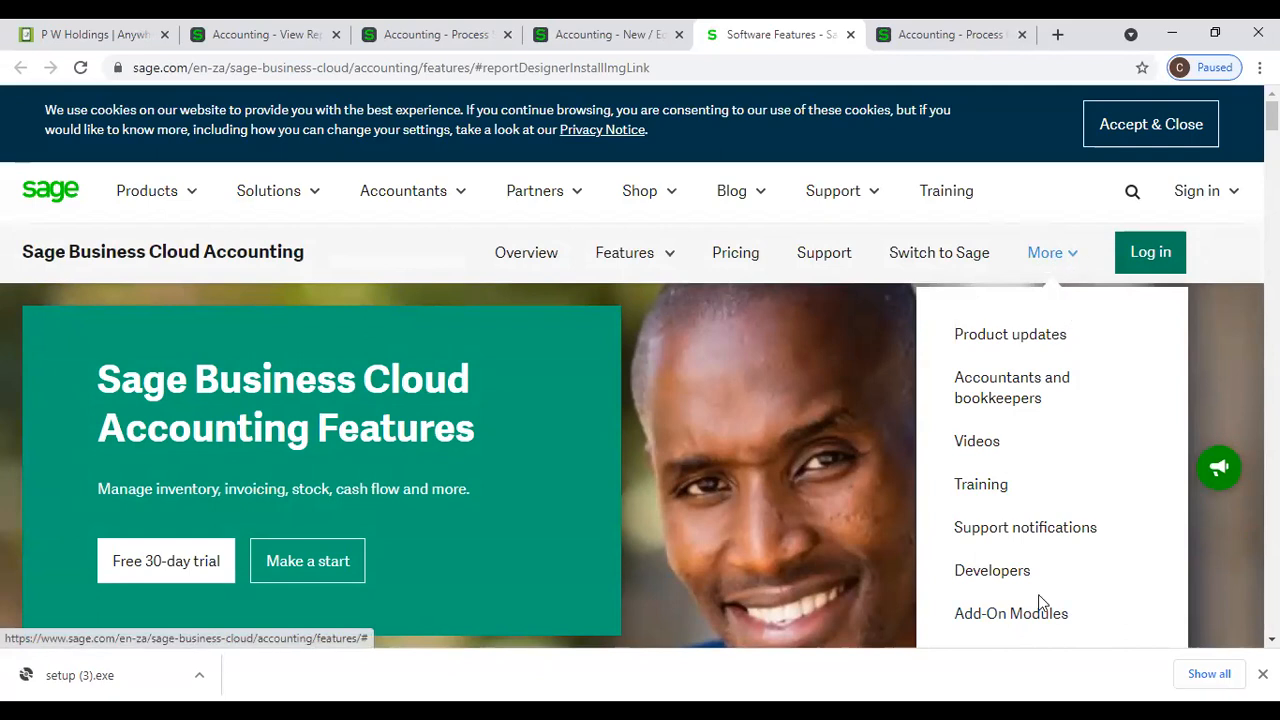
left_click(1050, 618)
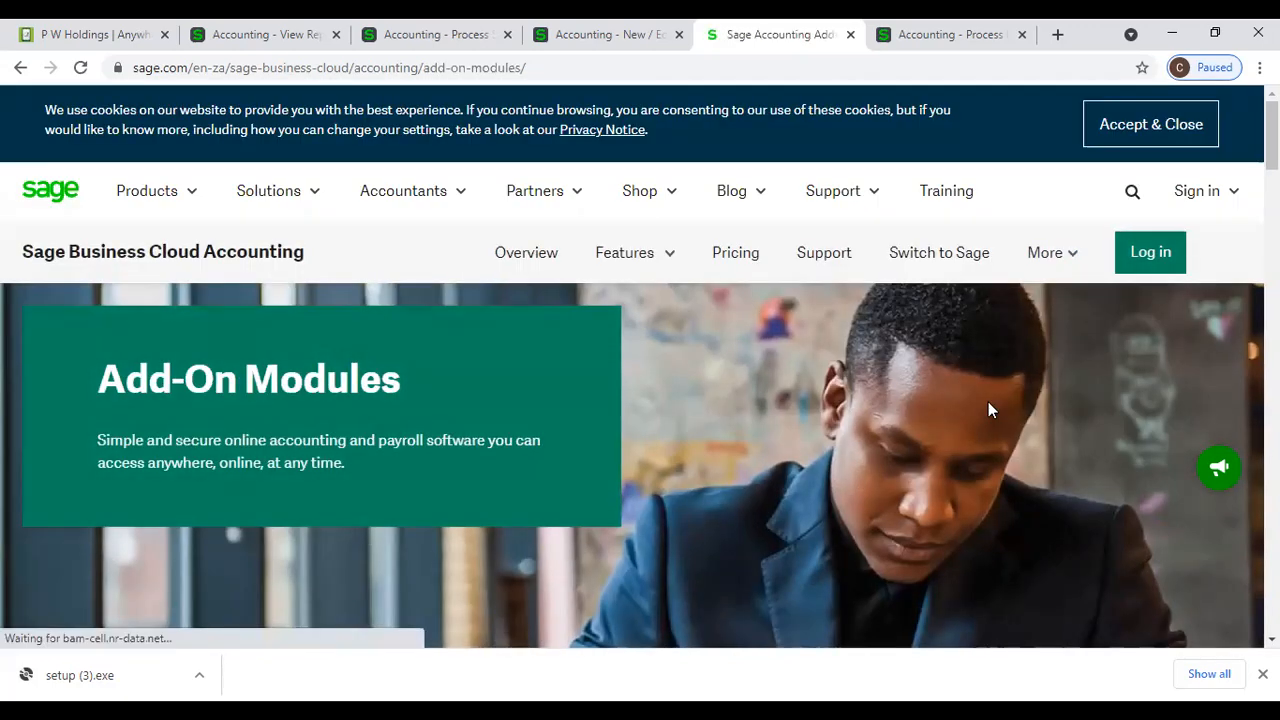
scroll(988, 417, "down", 10)
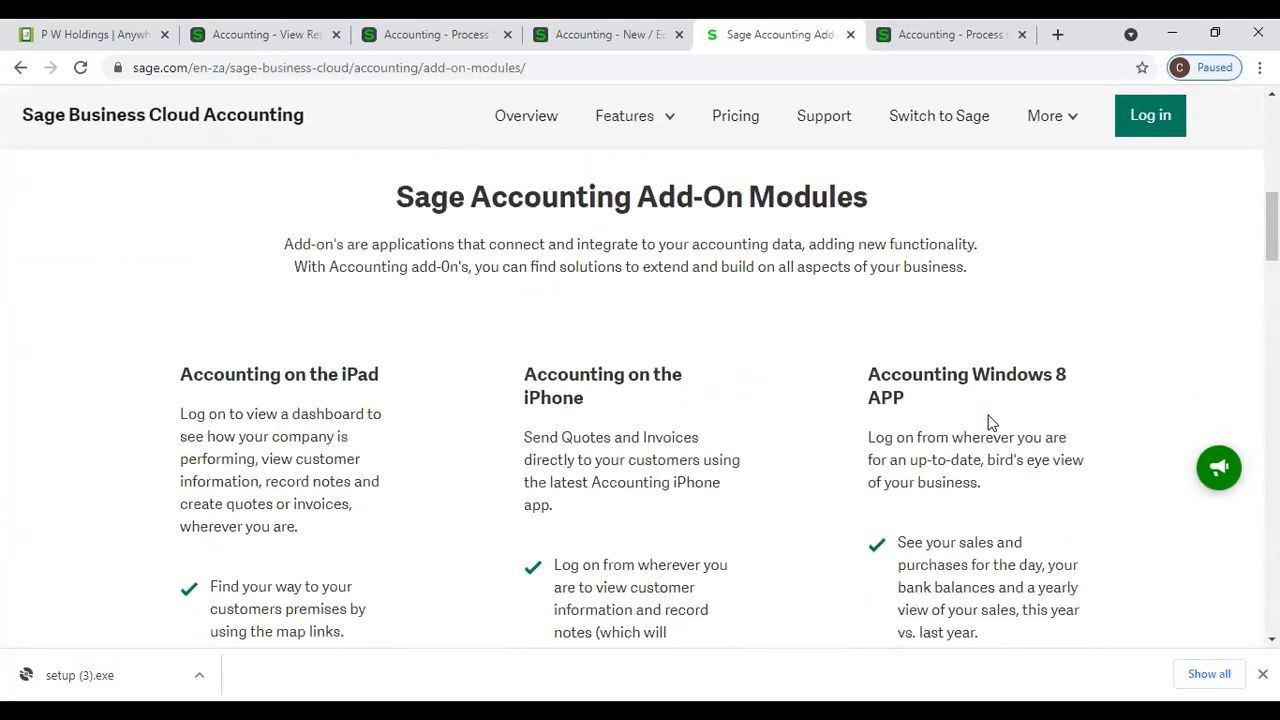
scroll(988, 425, "down", 10)
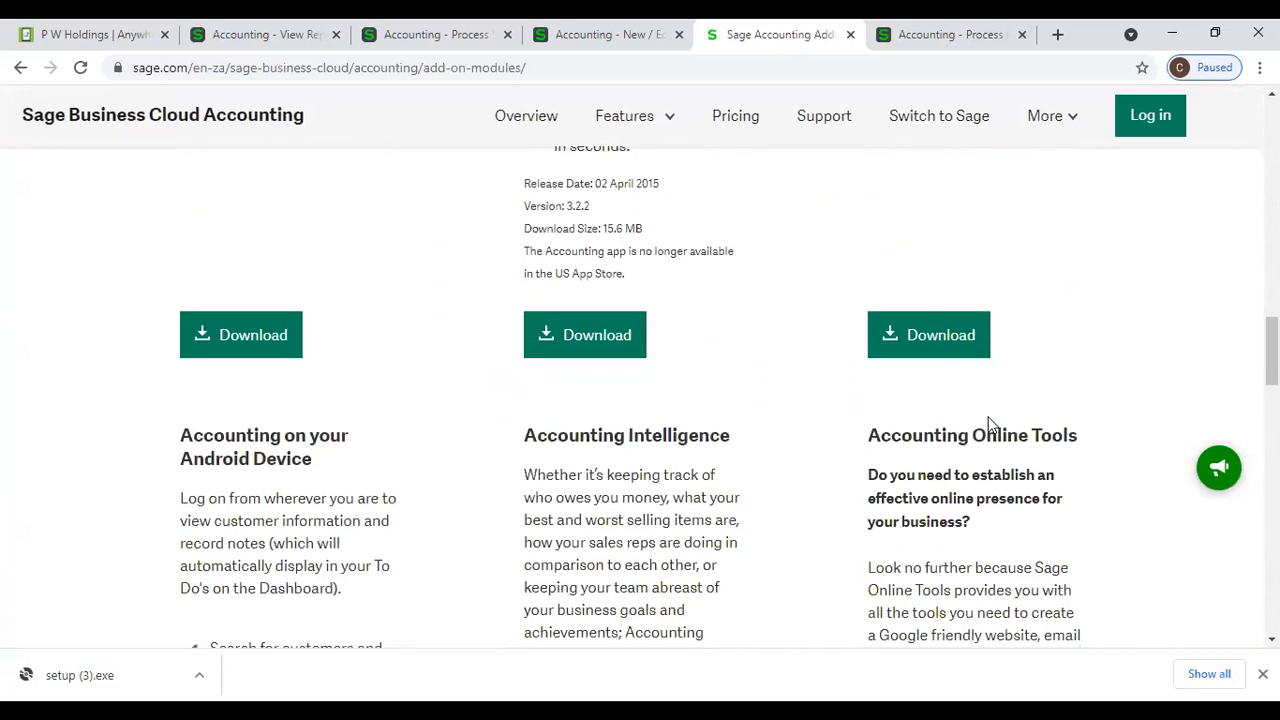
scroll(988, 417, "down", 10)
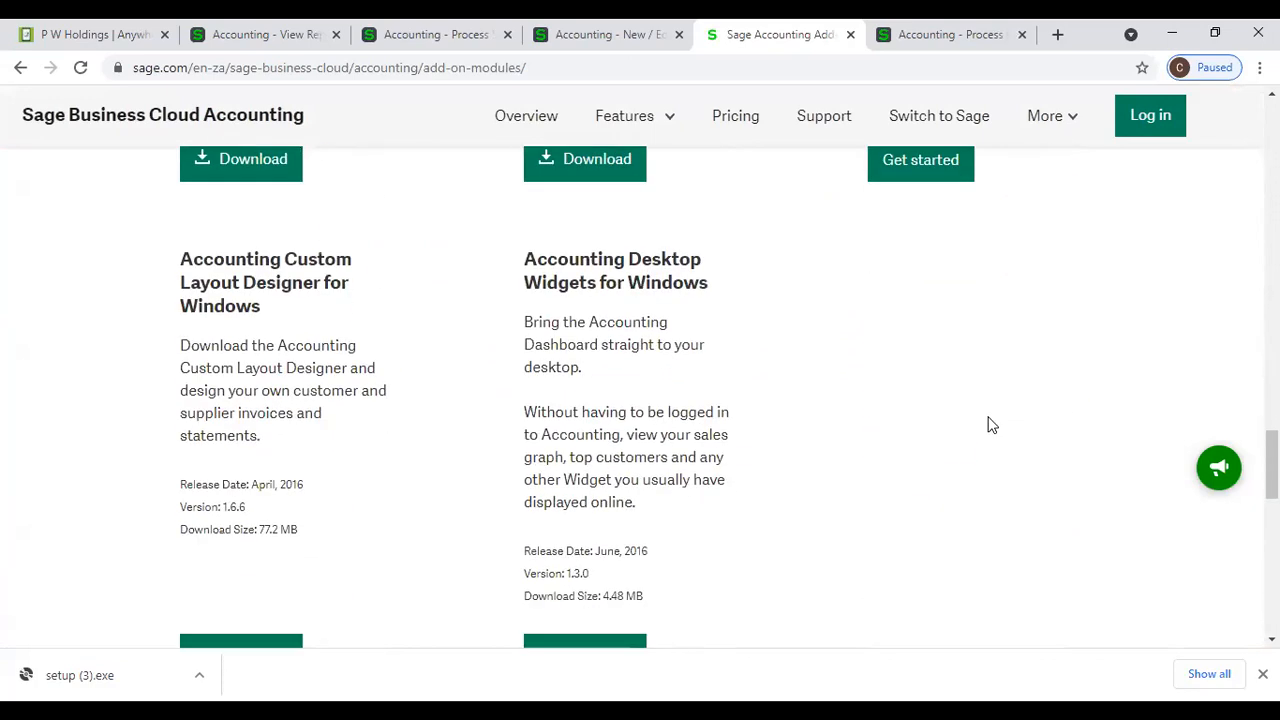
scroll(358, 306, "down", 1)
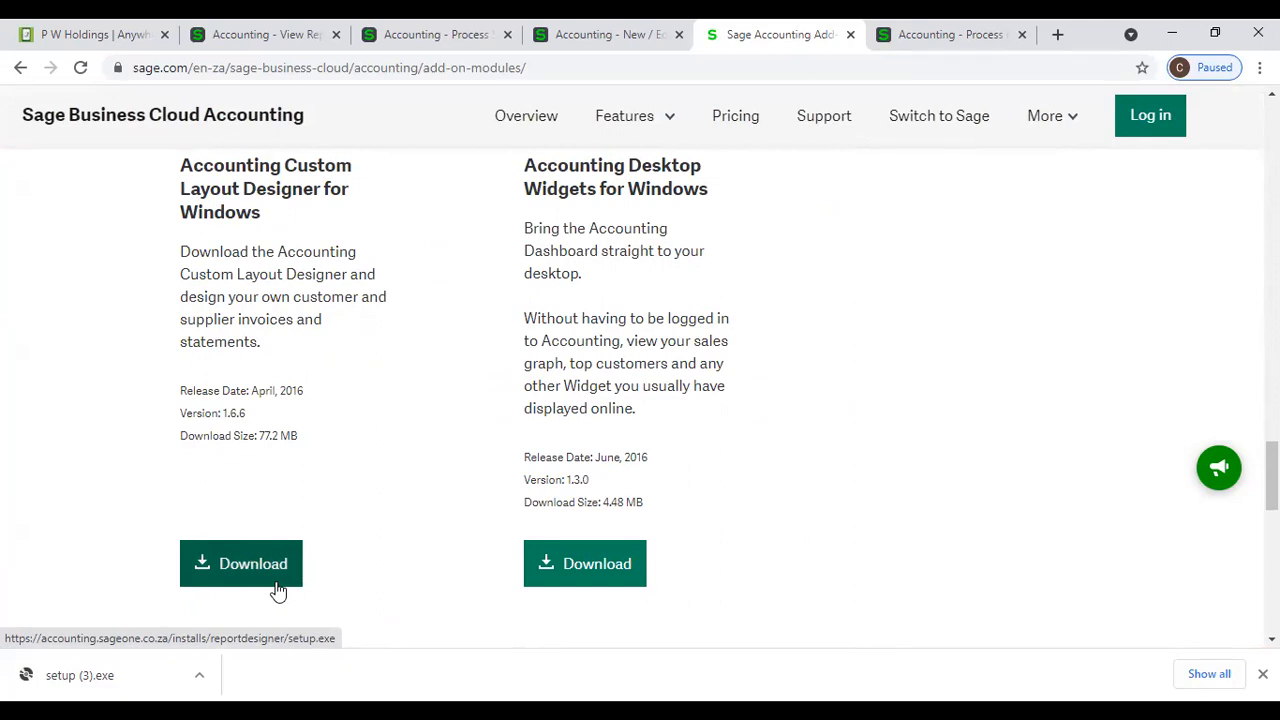
- Open the downloaded setup (3).exe and switch to the Downloads folder in File Explorer
right_click(127, 677)
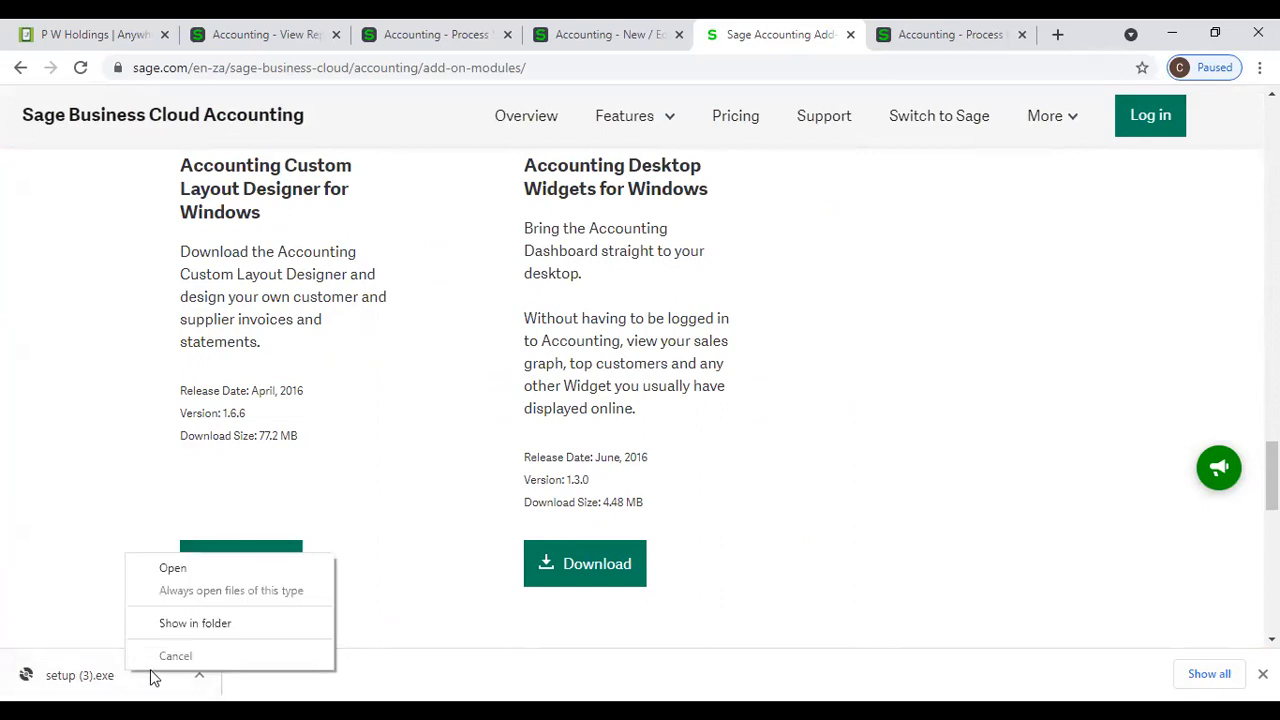
left_click(172, 569)
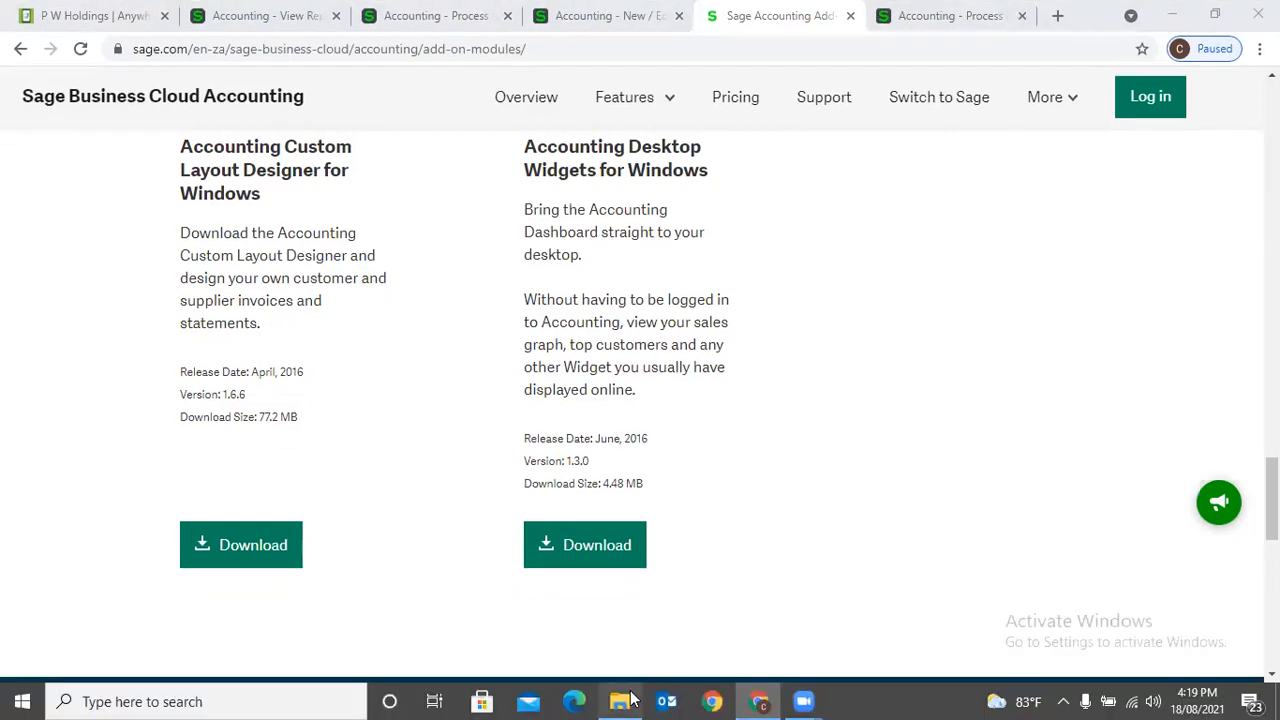
mouse_move(631, 701)
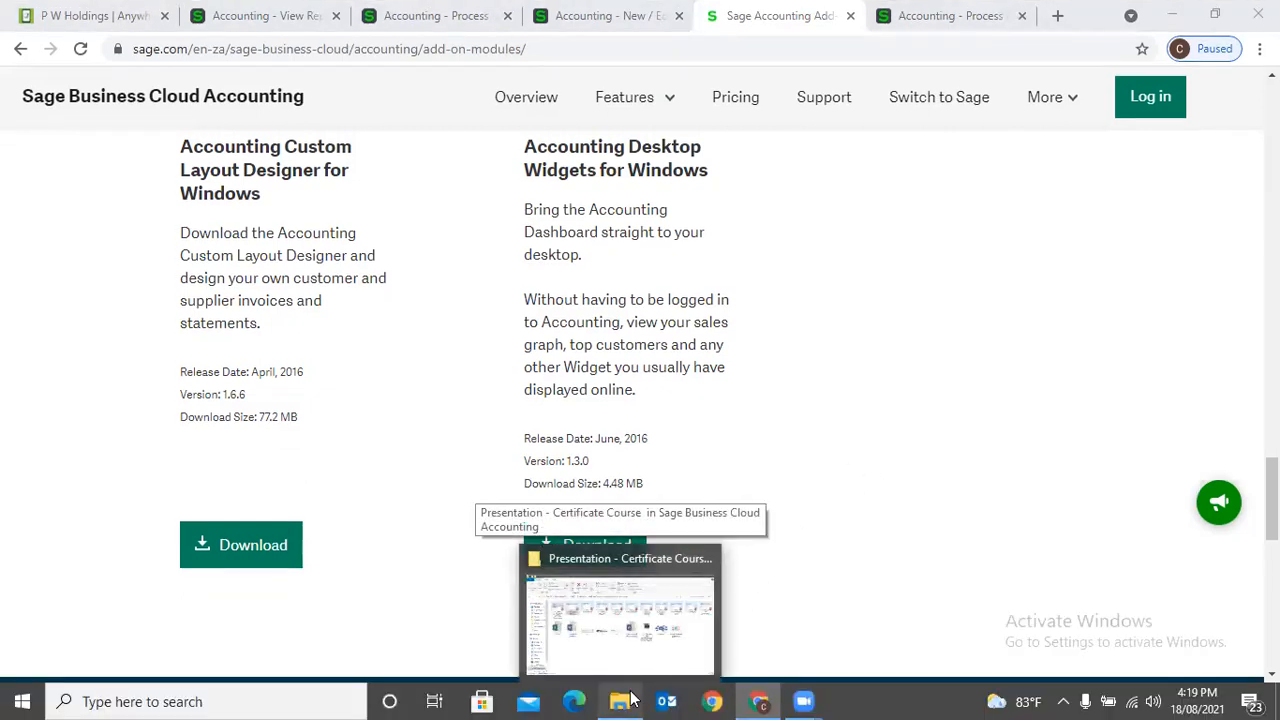
left_click(631, 701)
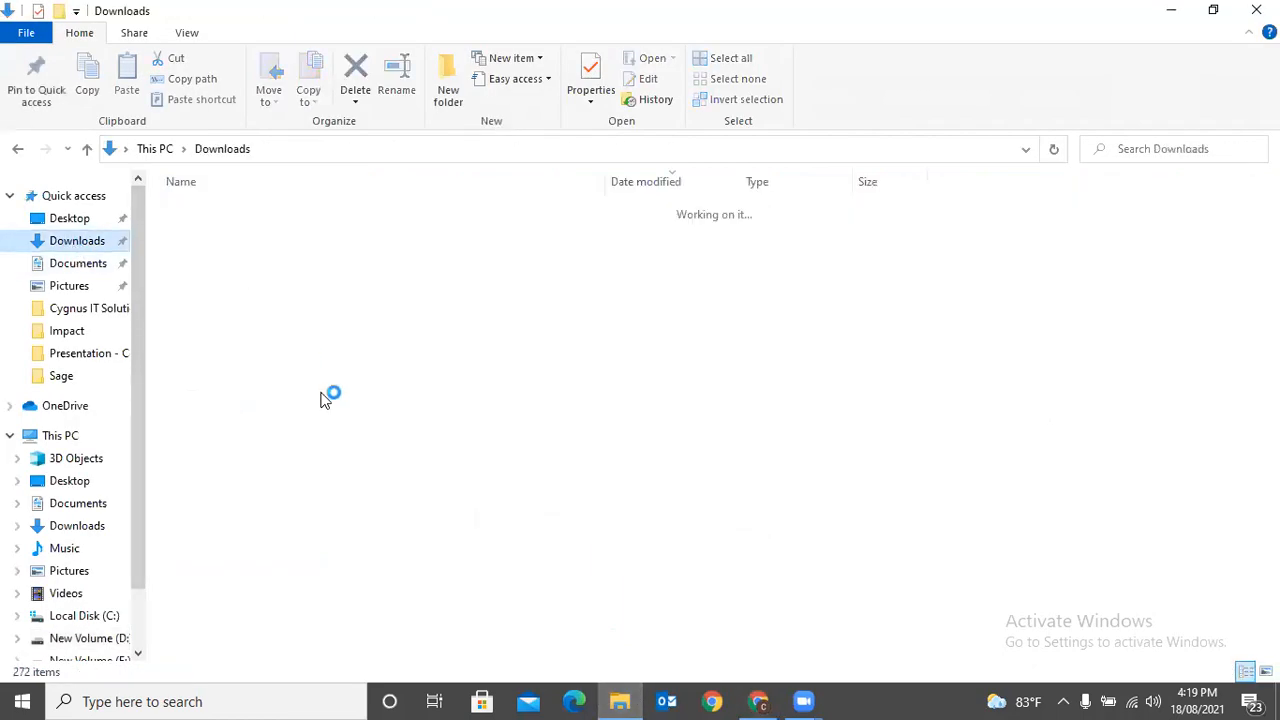
- Run setup (3) as administrator, accept installing the Accounting Custom Layout Designer and dismiss the resulting message
left_click(208, 236)
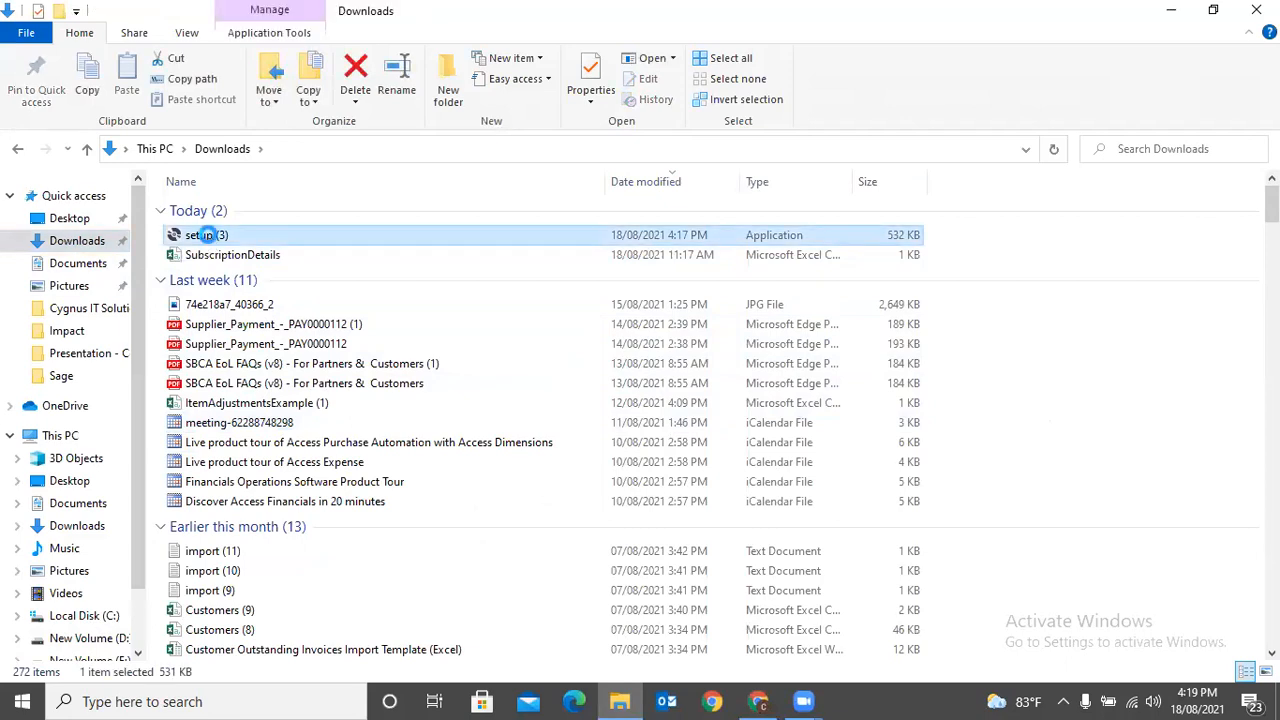
right_click(208, 235)
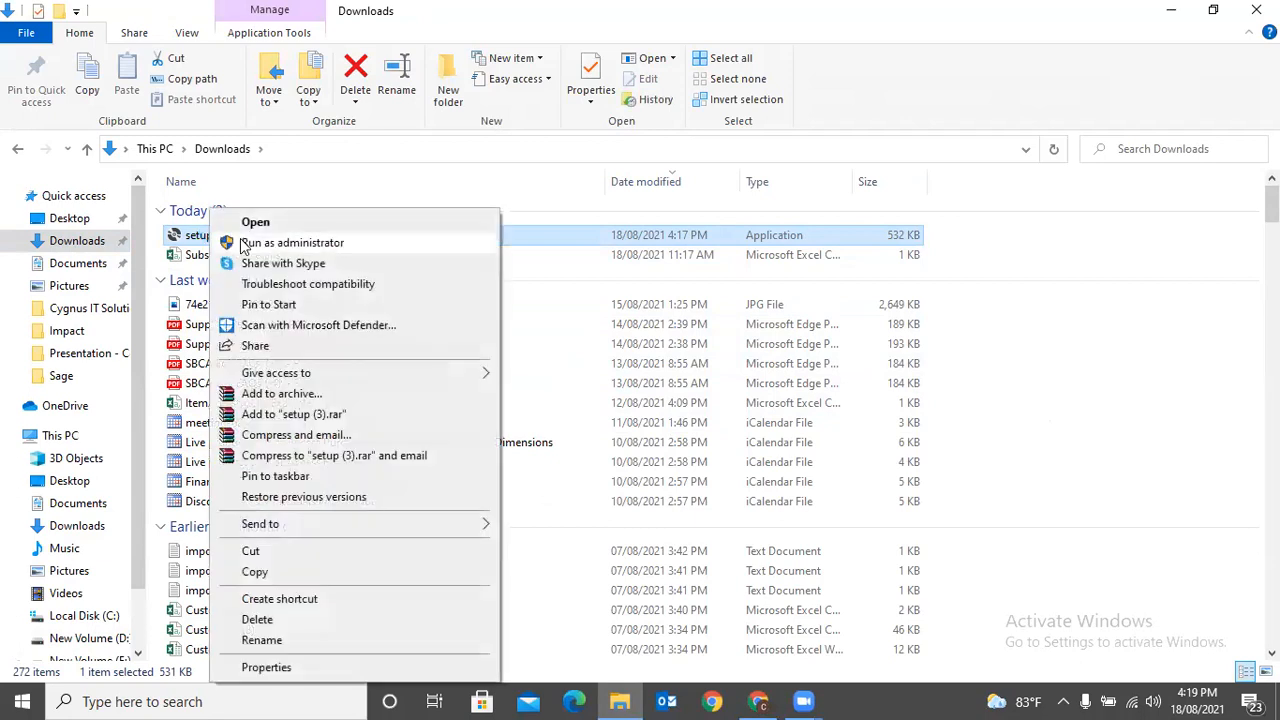
left_click(243, 244)
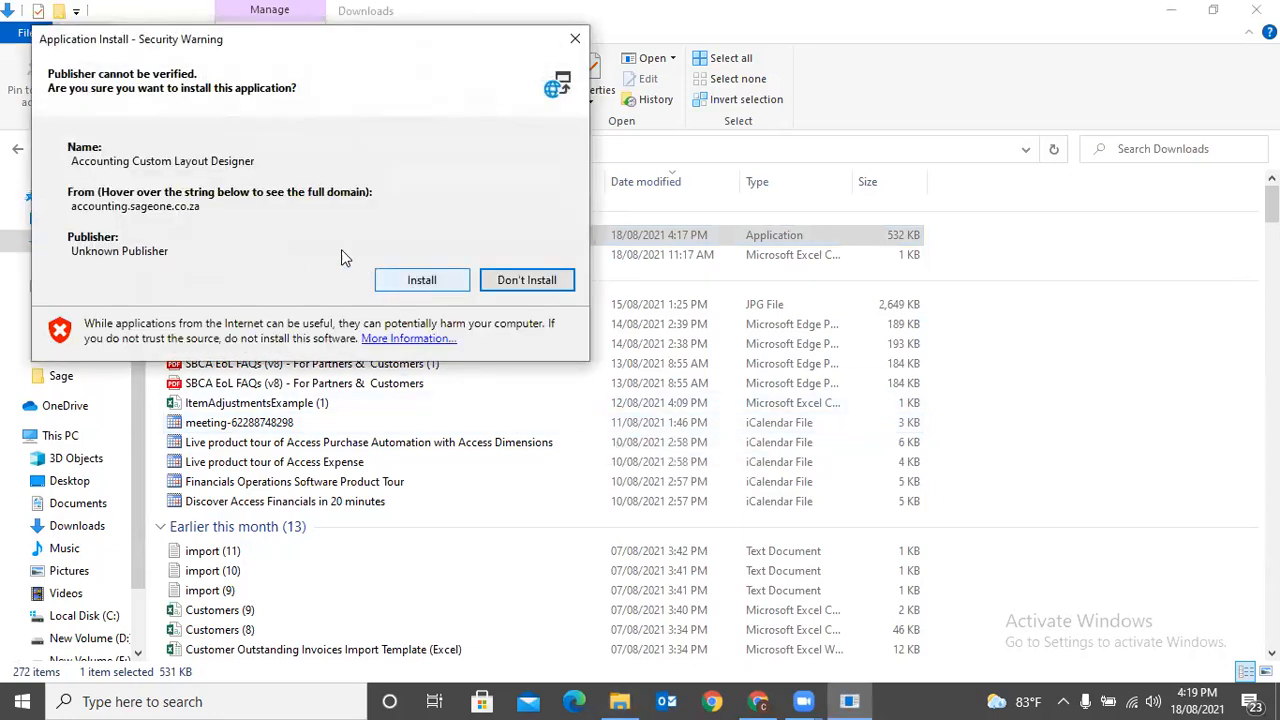
left_click(396, 290)
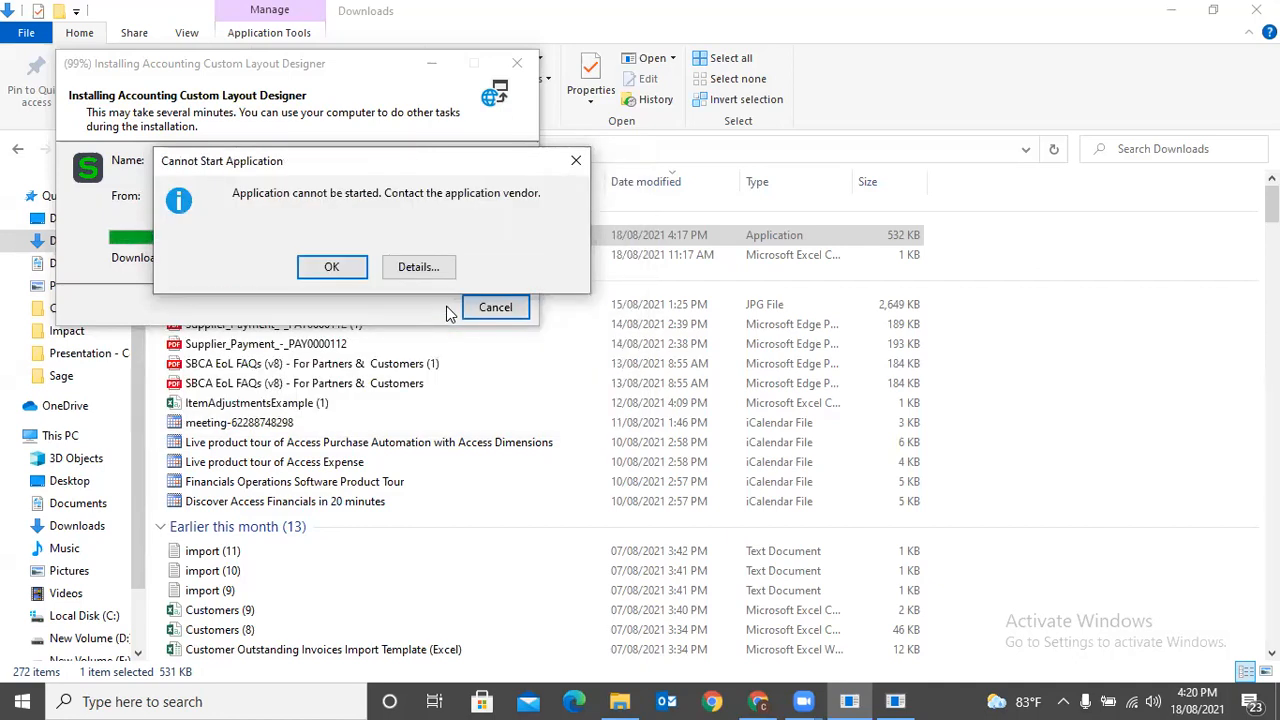
left_click(358, 272)
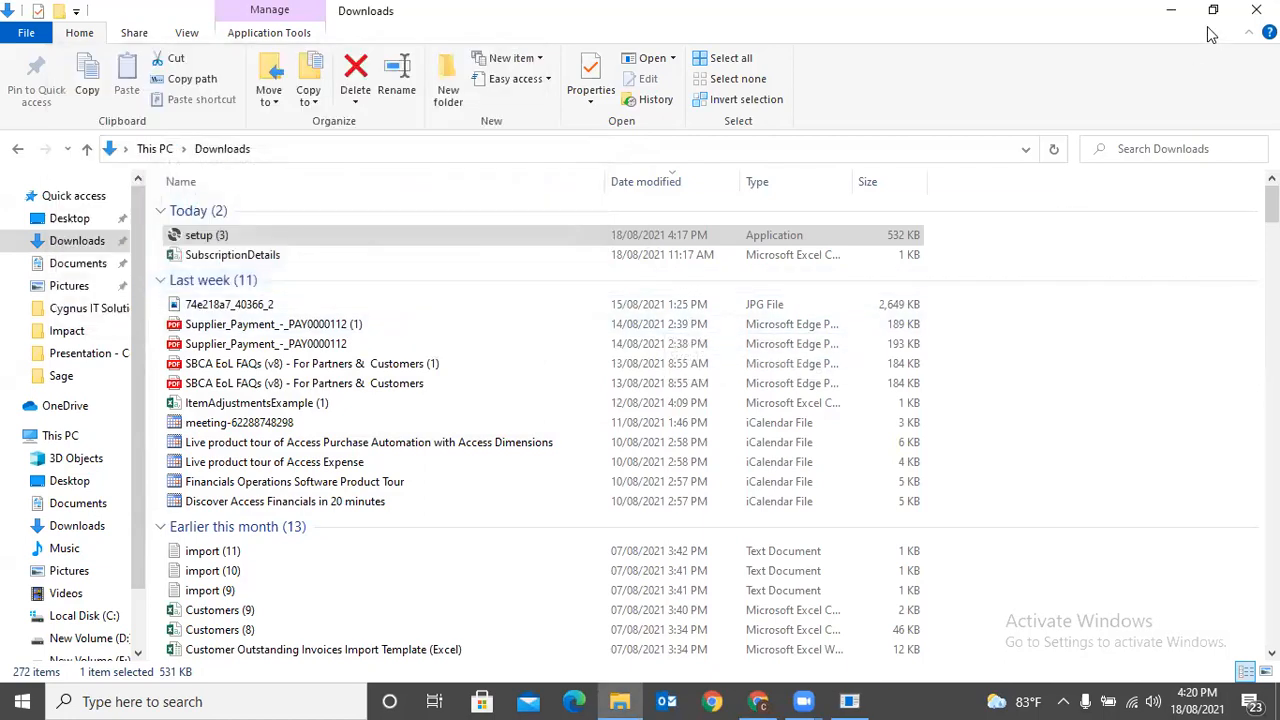
- Clear the desktop to point out the Accounting Custom Layout Designer shortcut, and return to the Add-On Modules page in Chrome
left_click(1170, 10)
left_click(1171, 10)
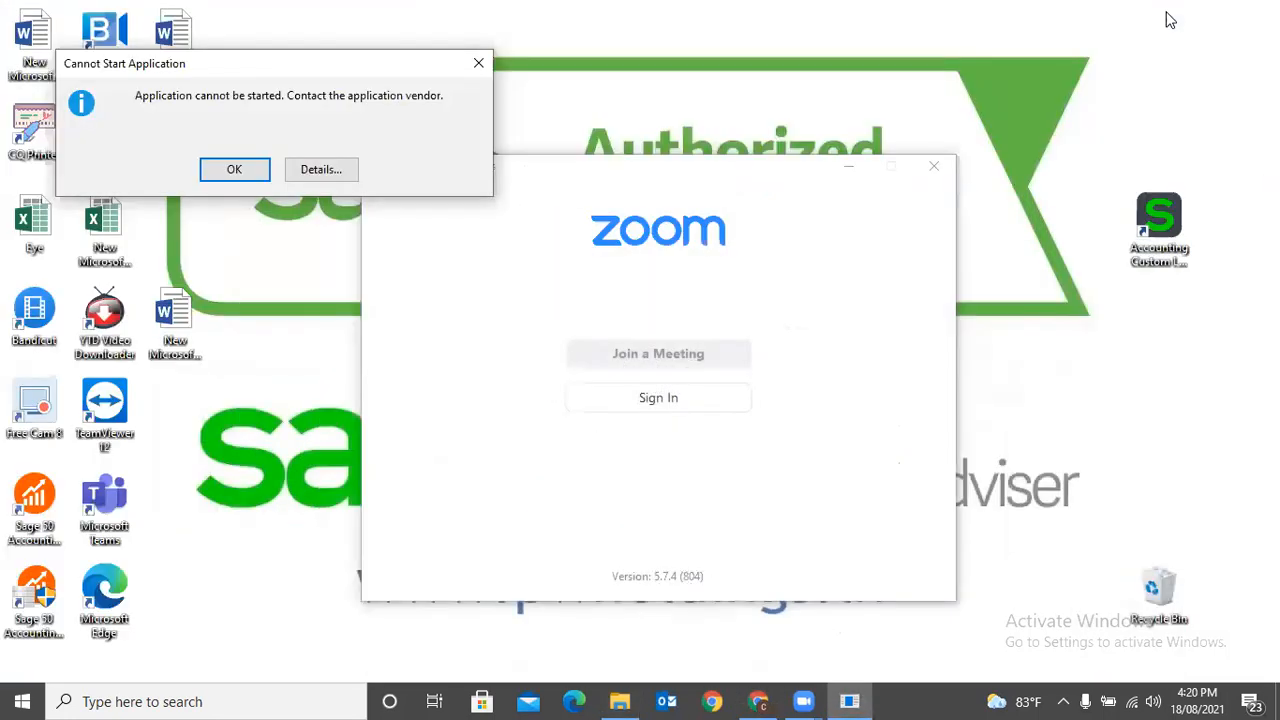
left_click(848, 166)
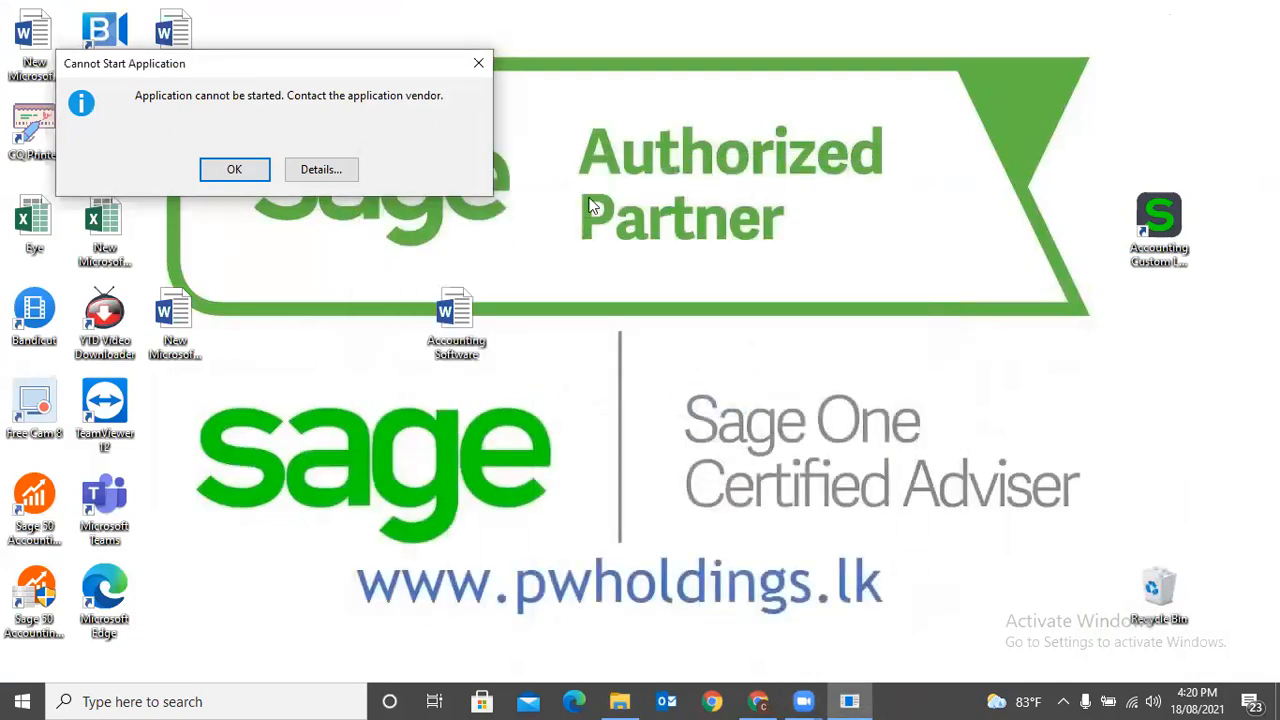
left_click(234, 168)
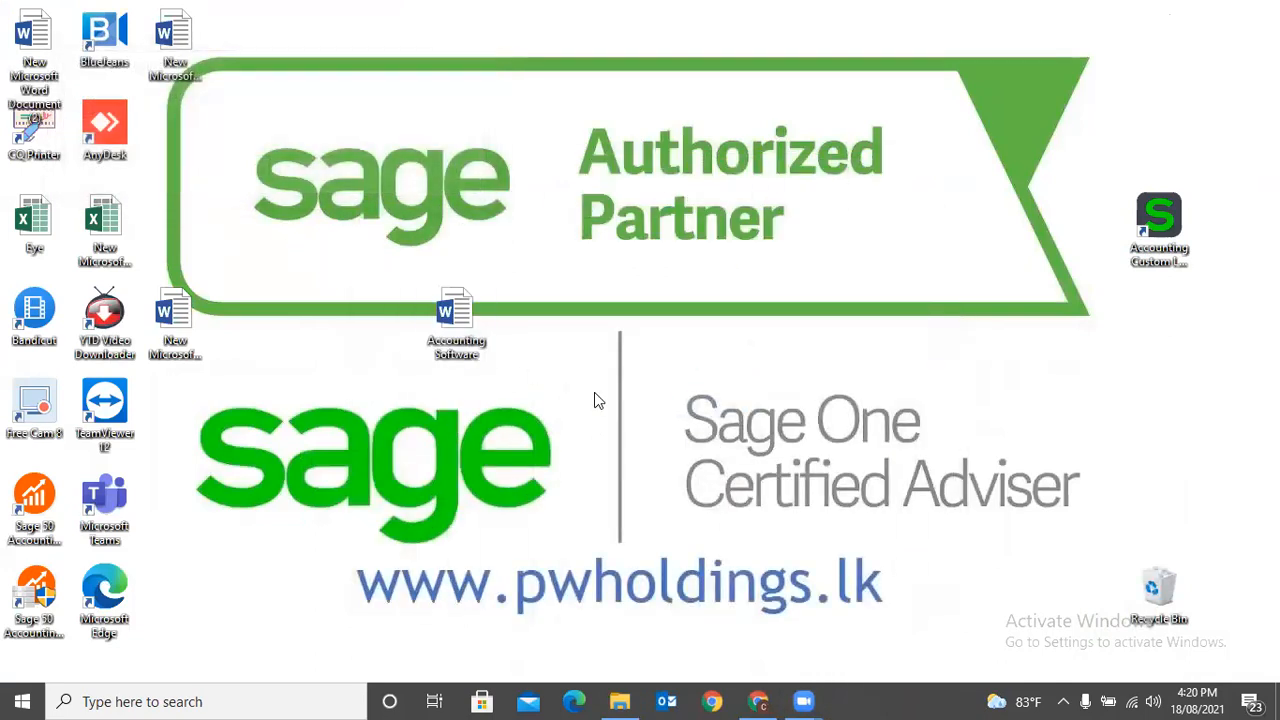
left_click(1158, 232)
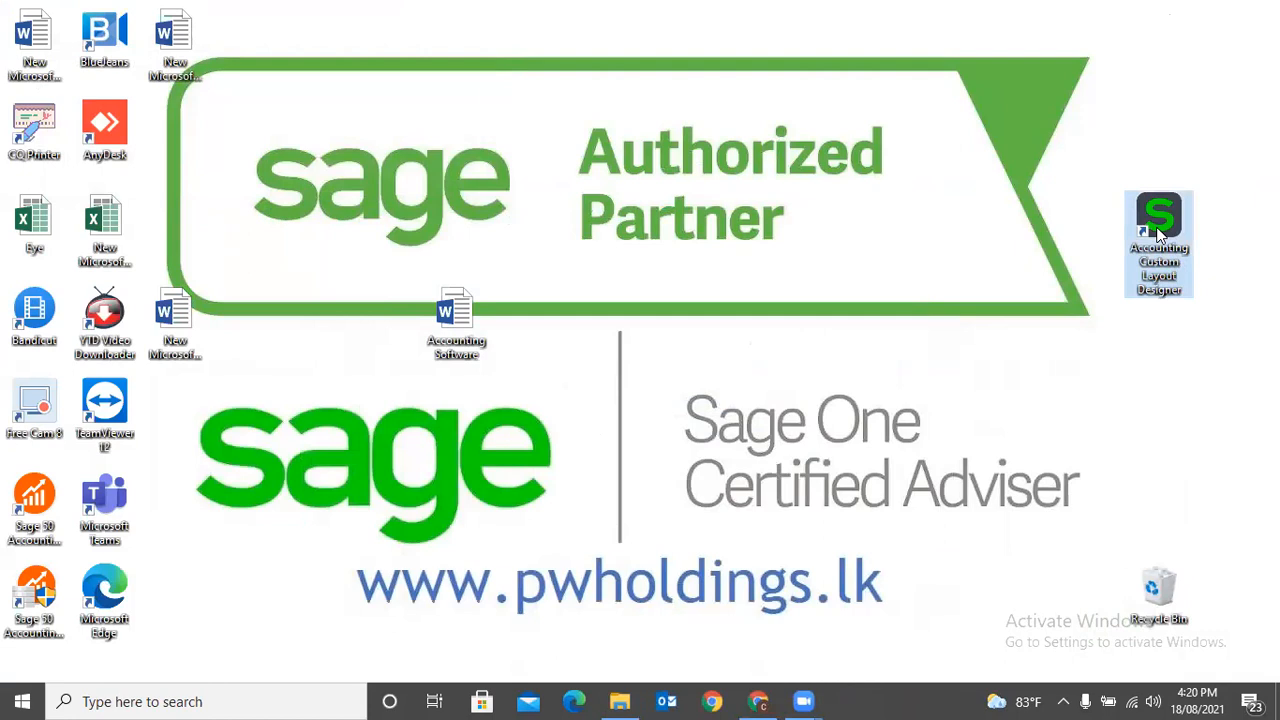
left_click(762, 700)
scroll(808, 587, "up", 1)
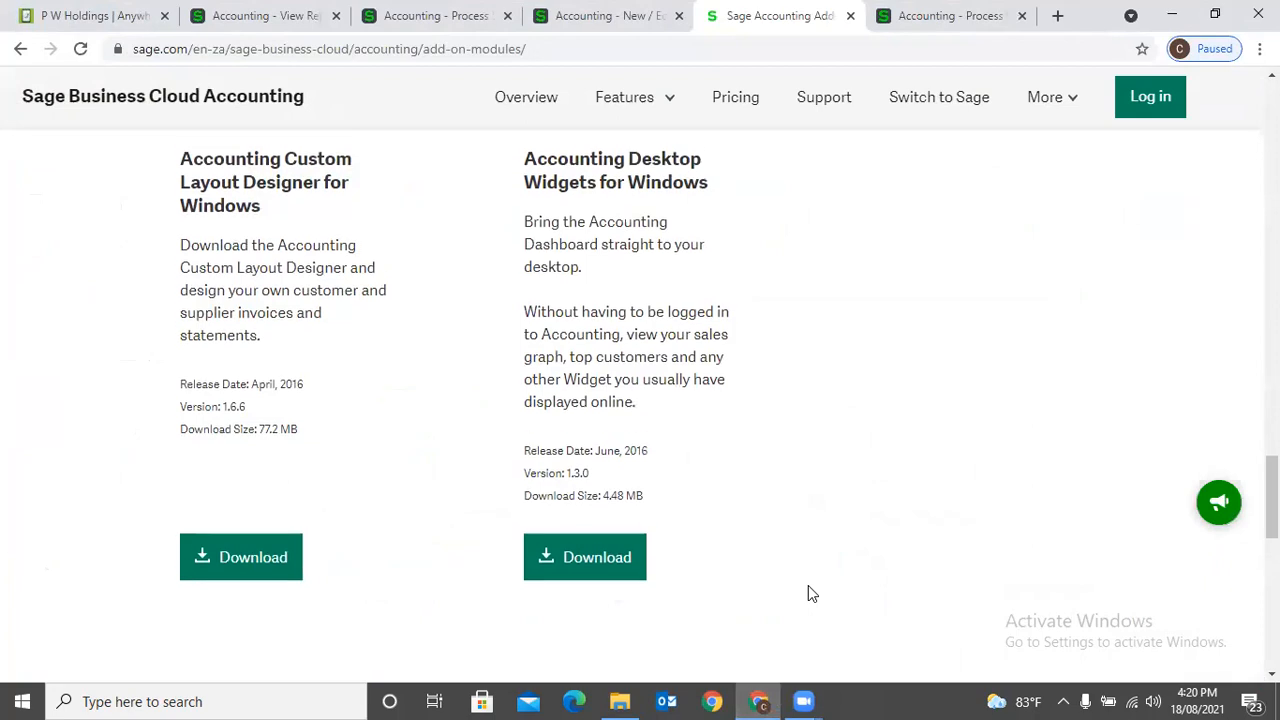
- Return to the Invoices and Statements layouts in Company Settings and close the Add-On Modules page
scroll(808, 593, "up", 9)
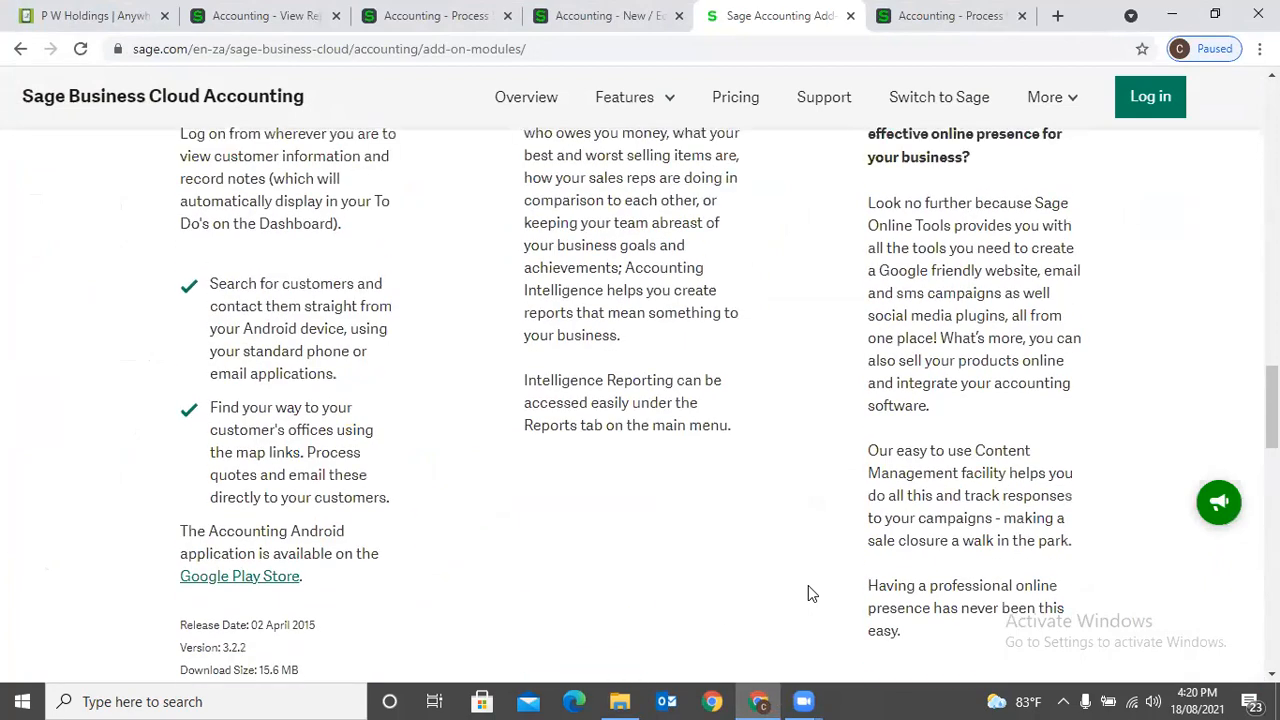
left_click(580, 18)
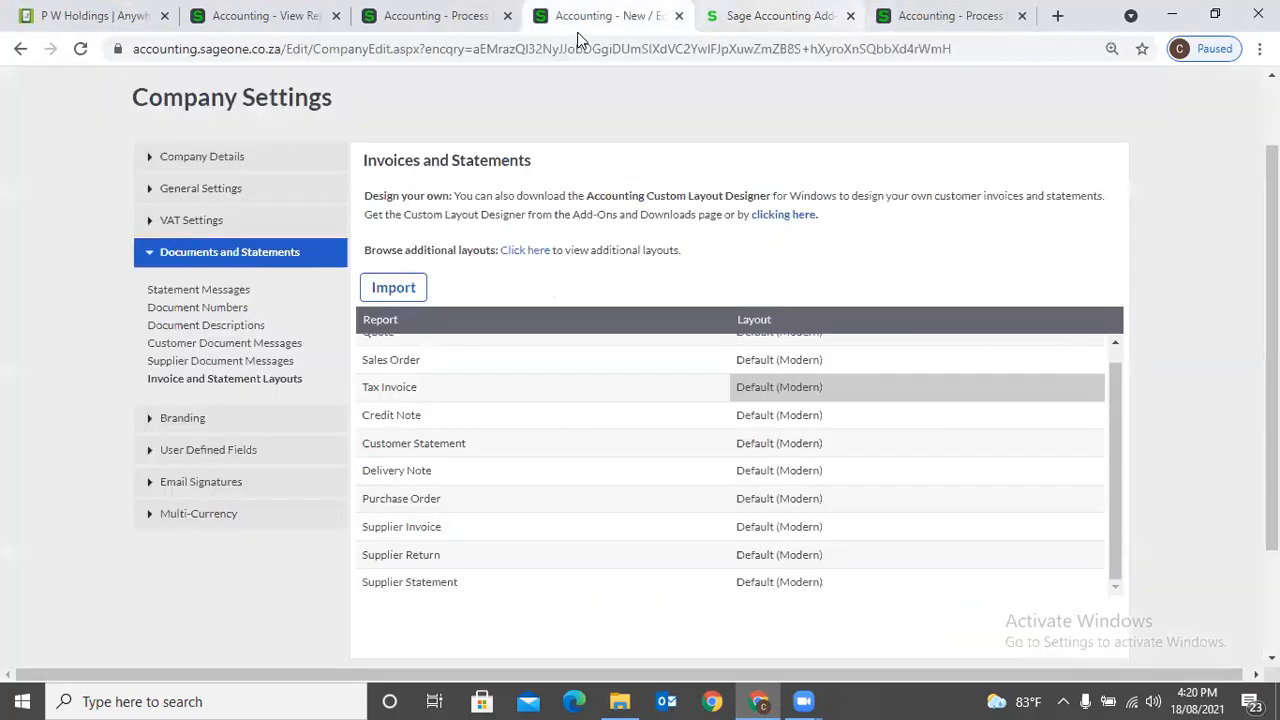
left_click(850, 15)
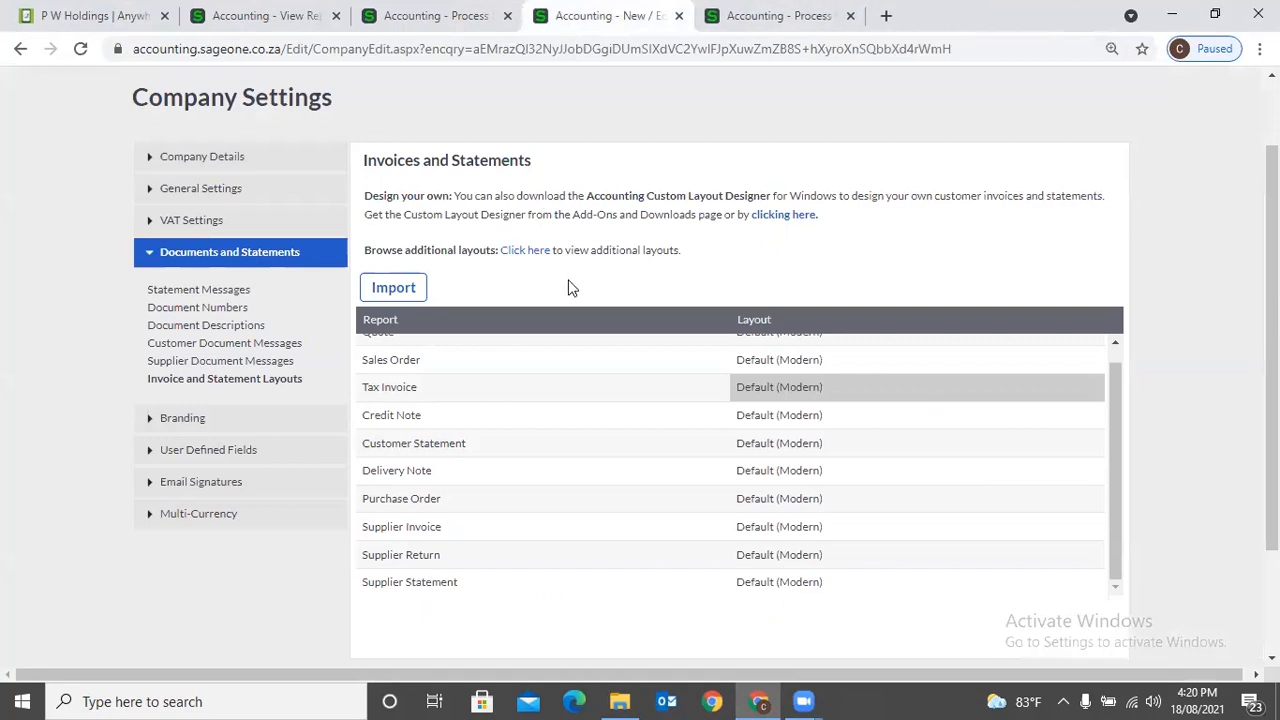
- Follow the Custom Layout Designer link once more and go to its Windows download on the Add-On Modules page
left_click(801, 221)
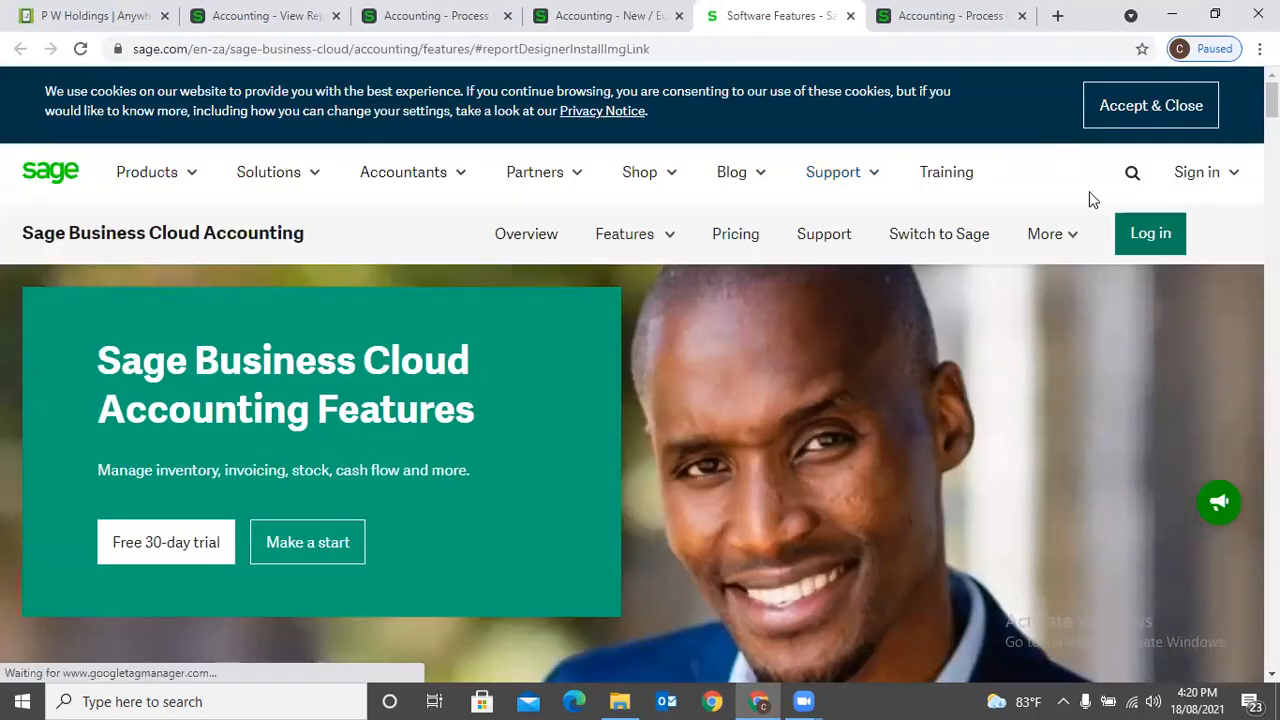
mouse_move(1063, 240)
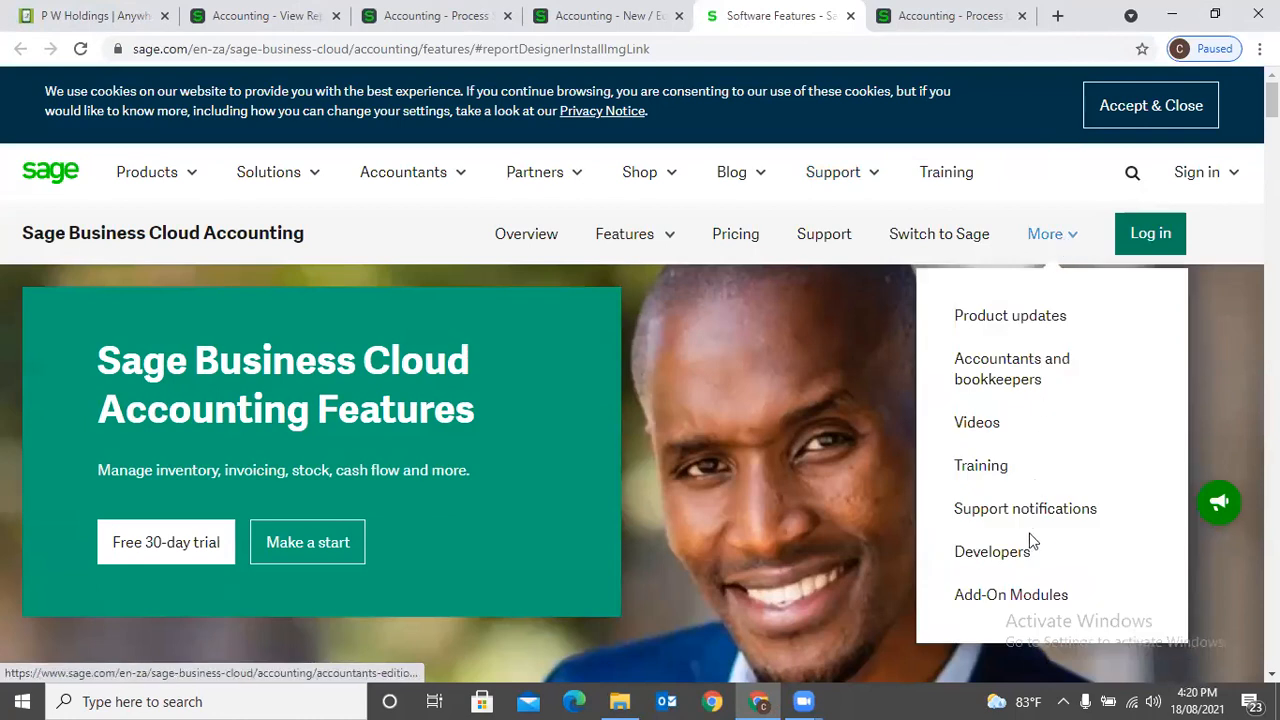
left_click(1030, 608)
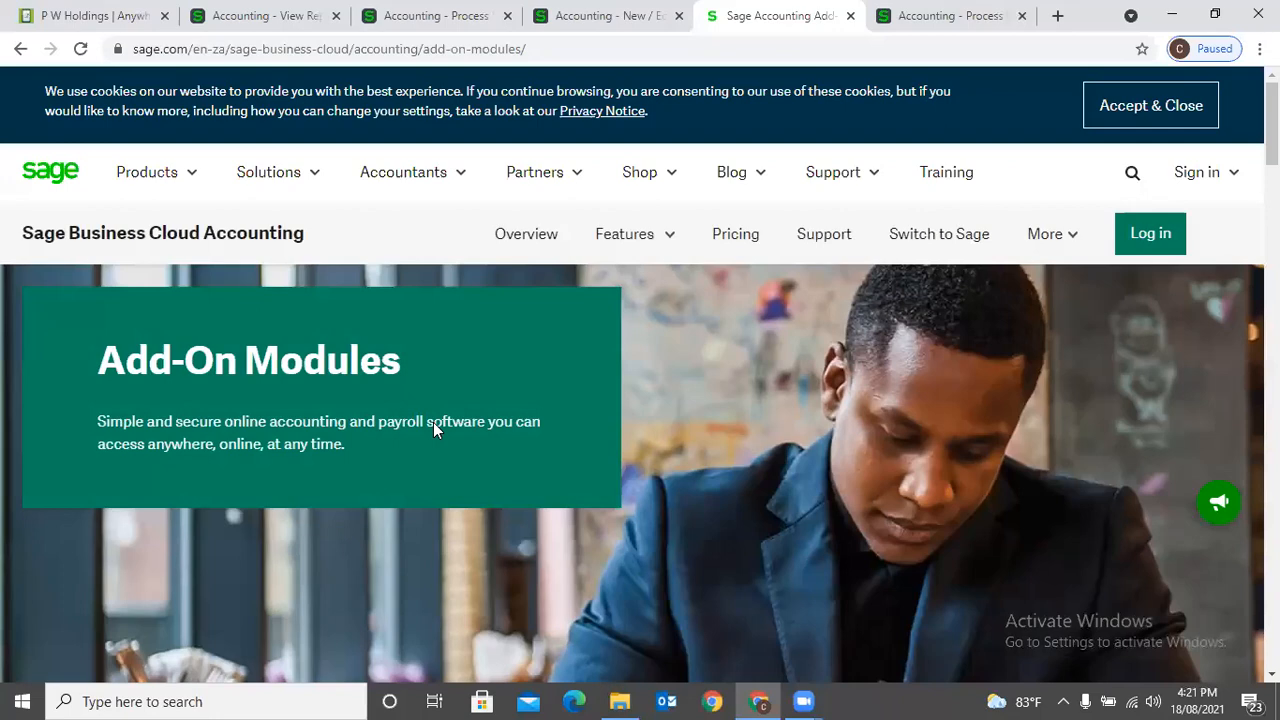
scroll(433, 422, "down", 15)
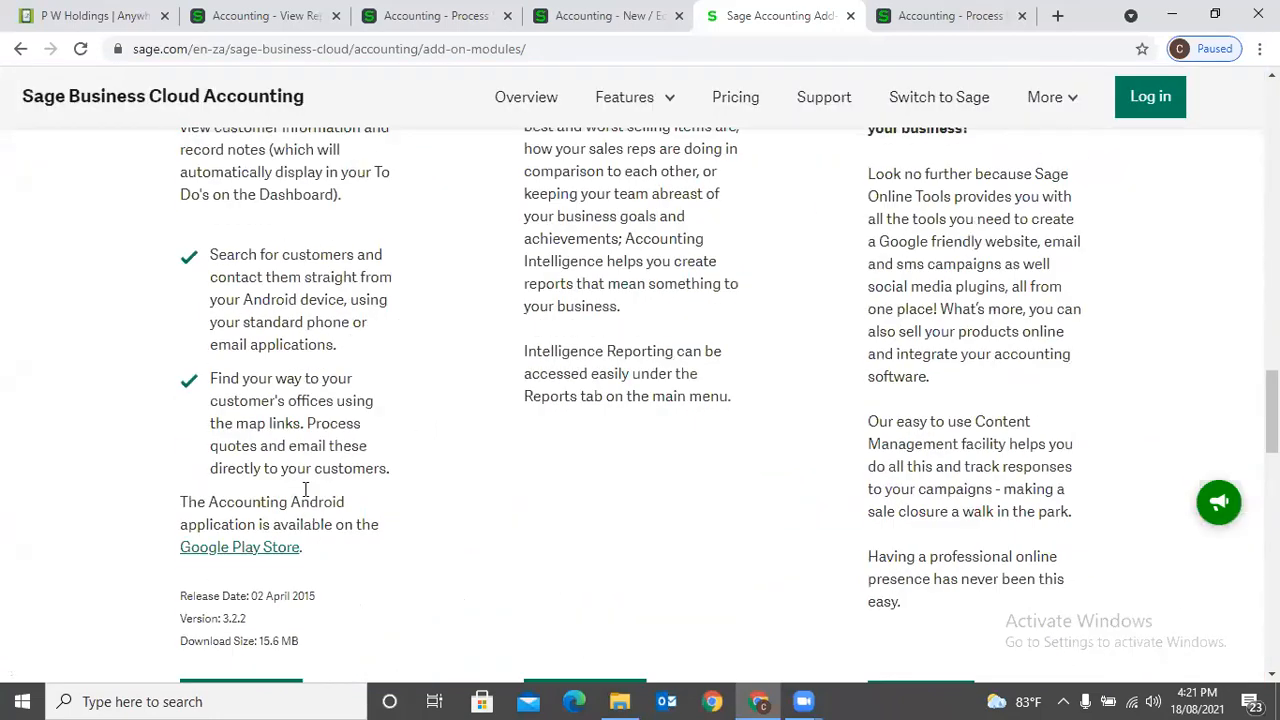
scroll(305, 489, "down", 6)
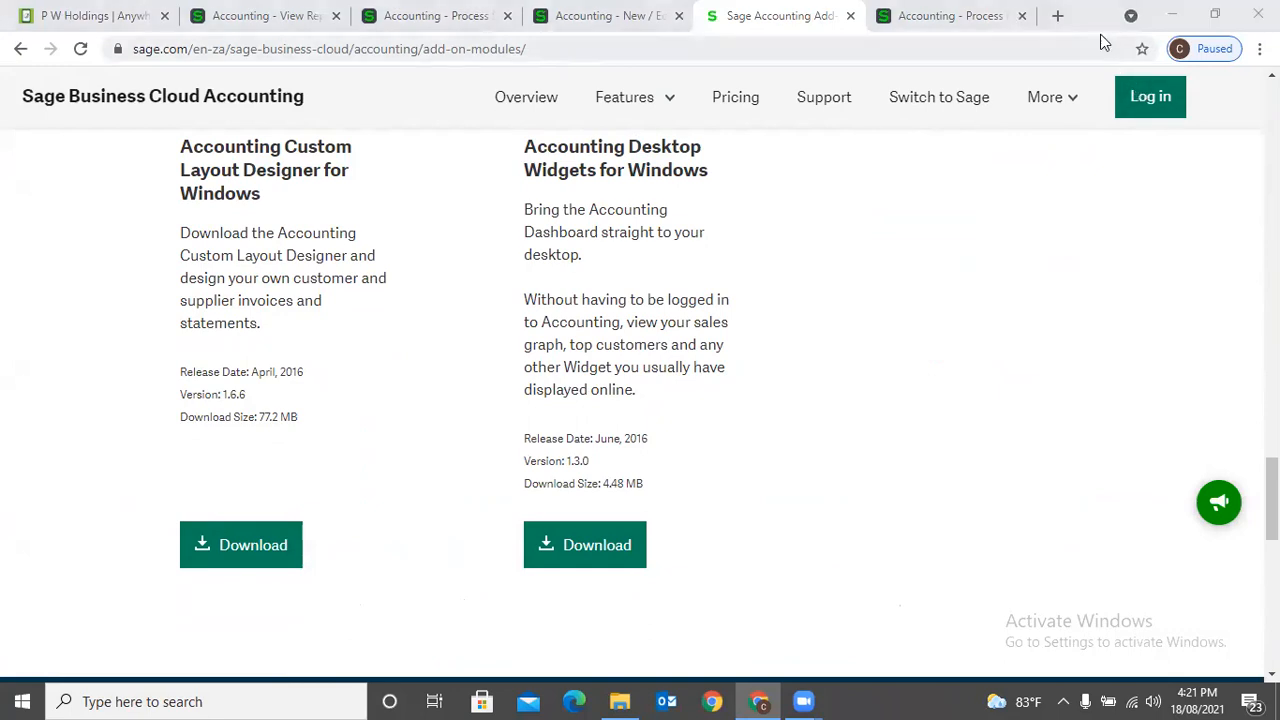
- Close the Add-On Modules page, minimize Chrome and launch the Accounting Custom Layout Designer from the desktop
key("ctrl+w")
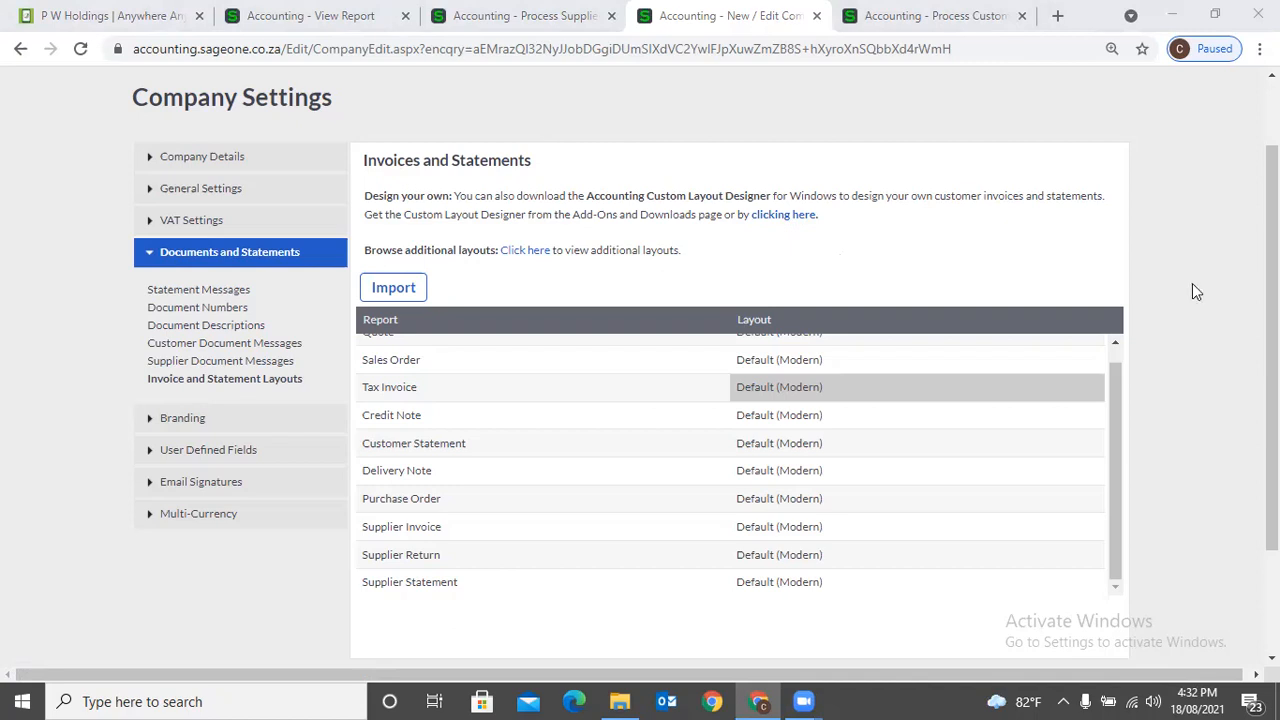
left_click(1175, 16)
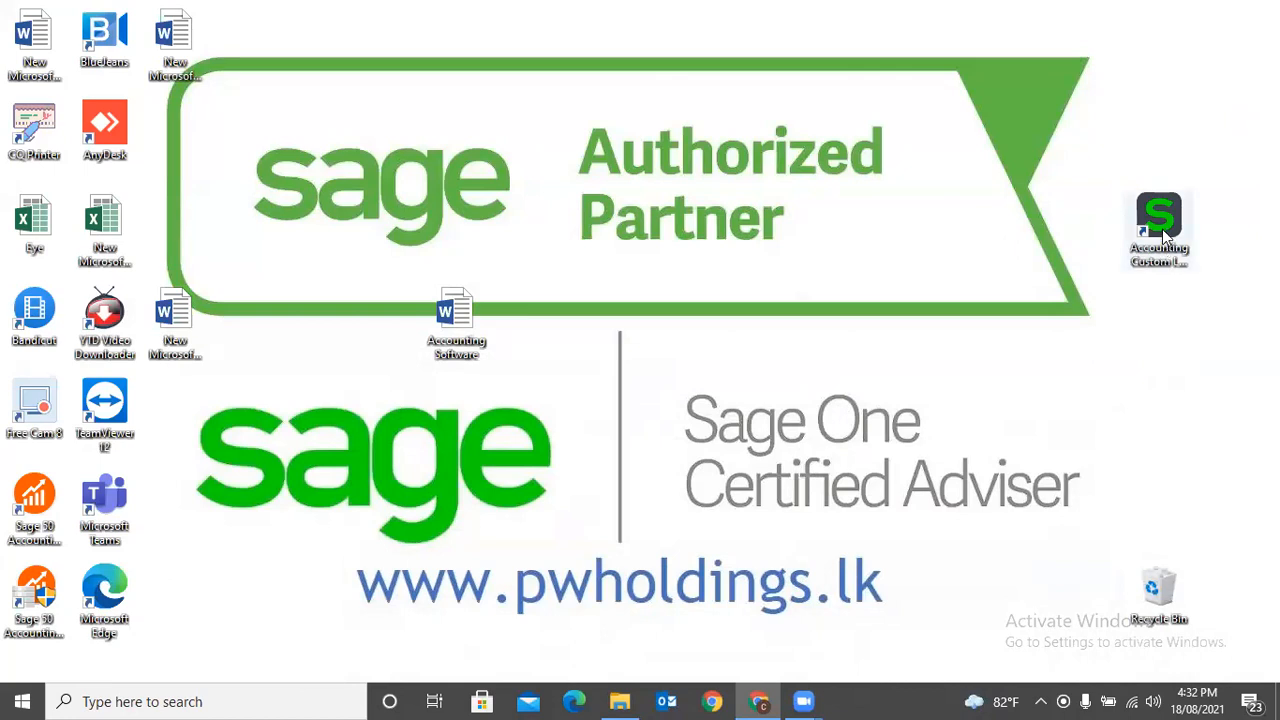
double_click(1166, 234)
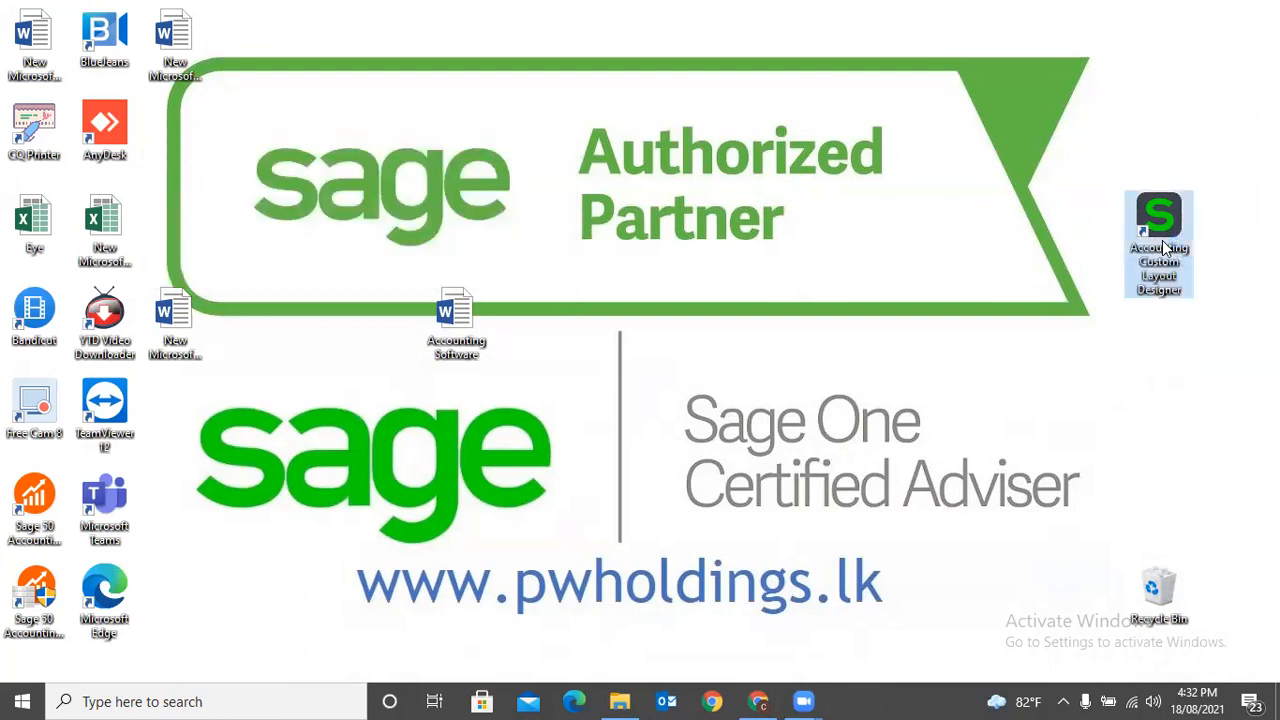
double_click(1165, 248)
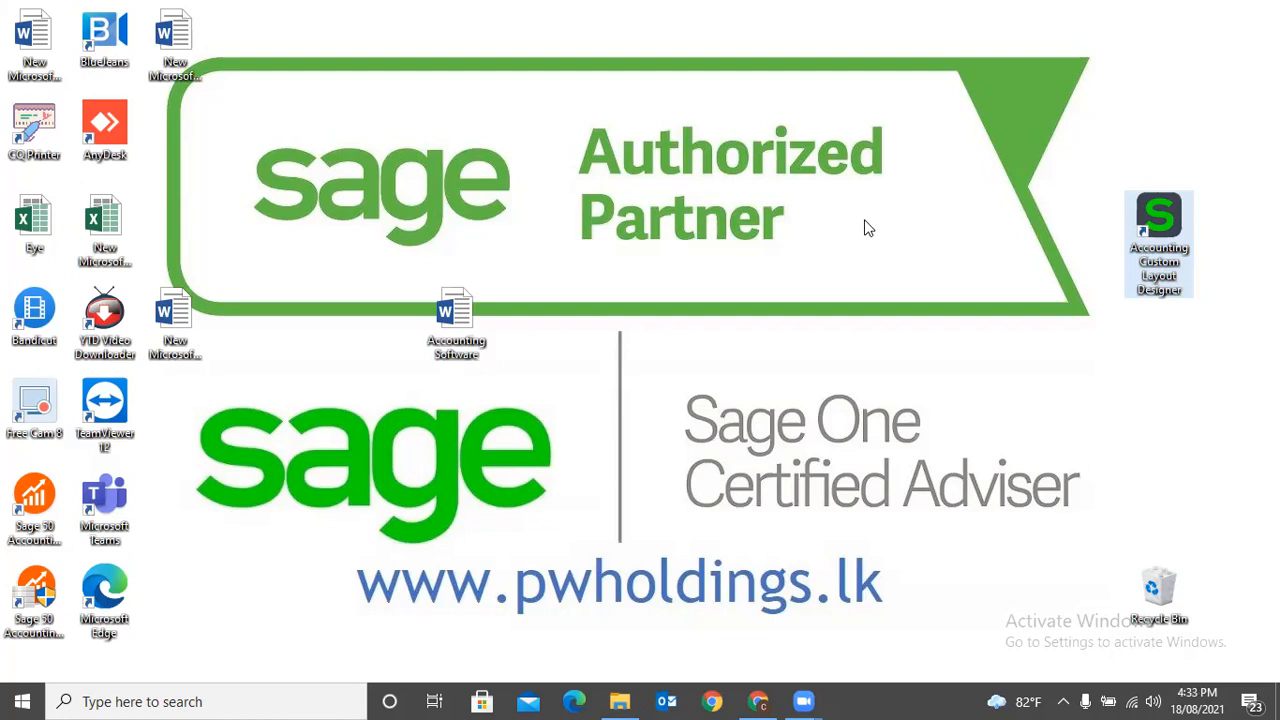
- Switch back to Chrome and review the layout choices for the Tax Invoice report, leaving the selection unmodified
left_click(760, 701)
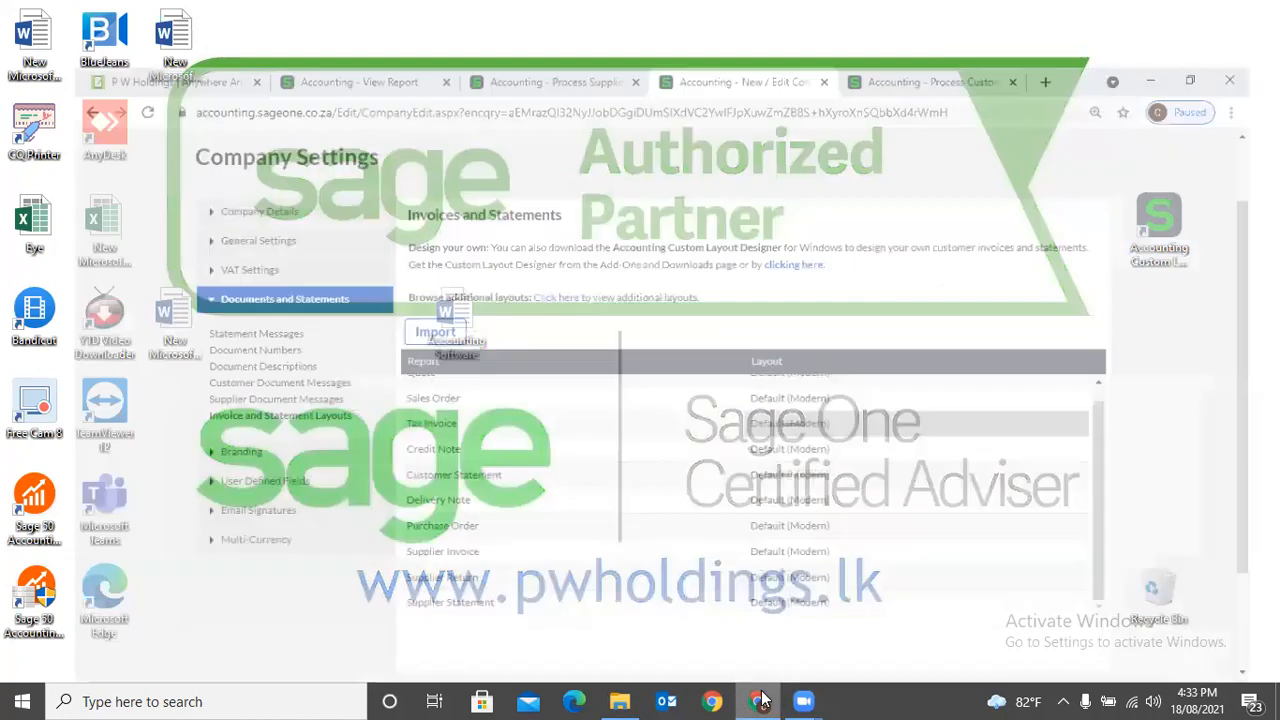
left_click(778, 396)
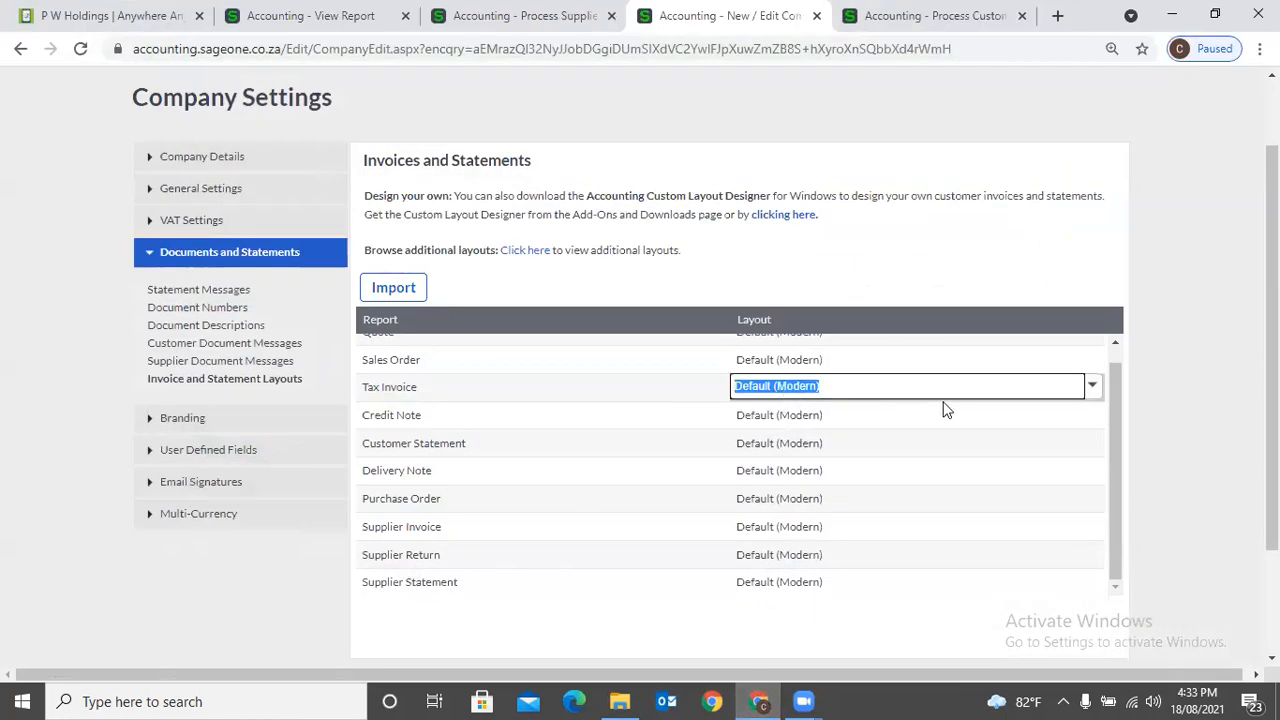
left_click(1094, 388)
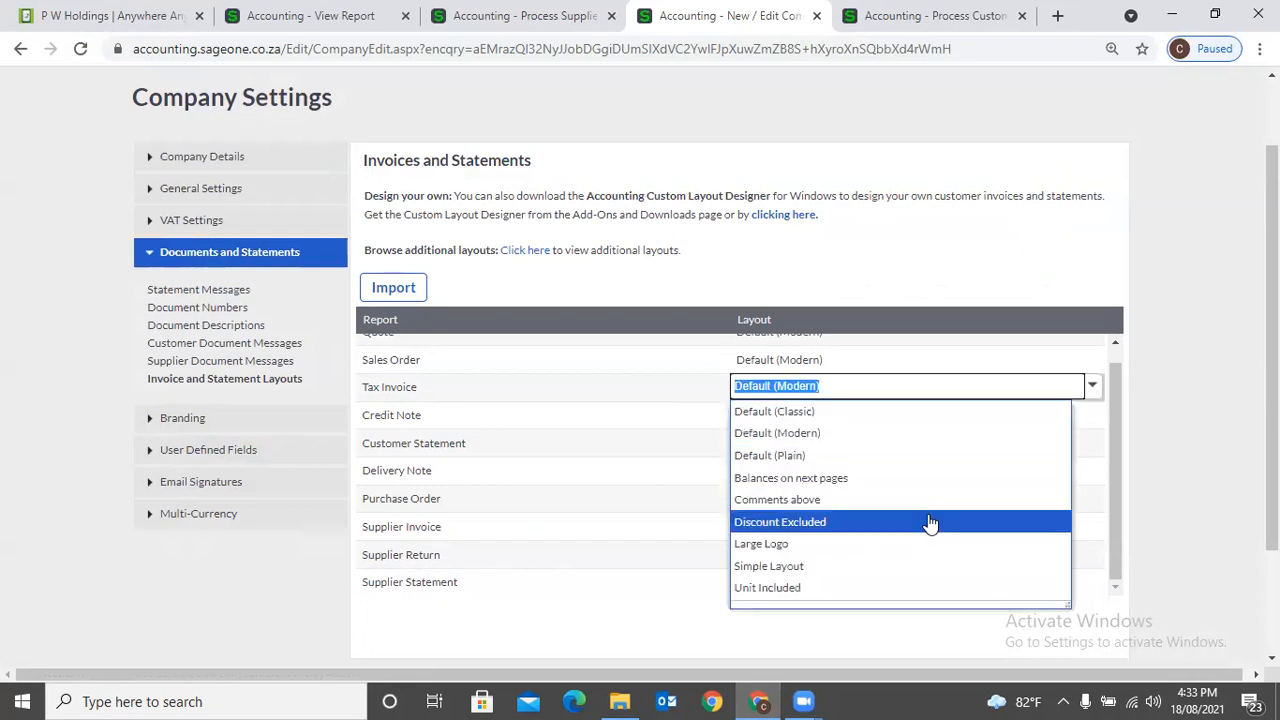
left_click(1181, 447)
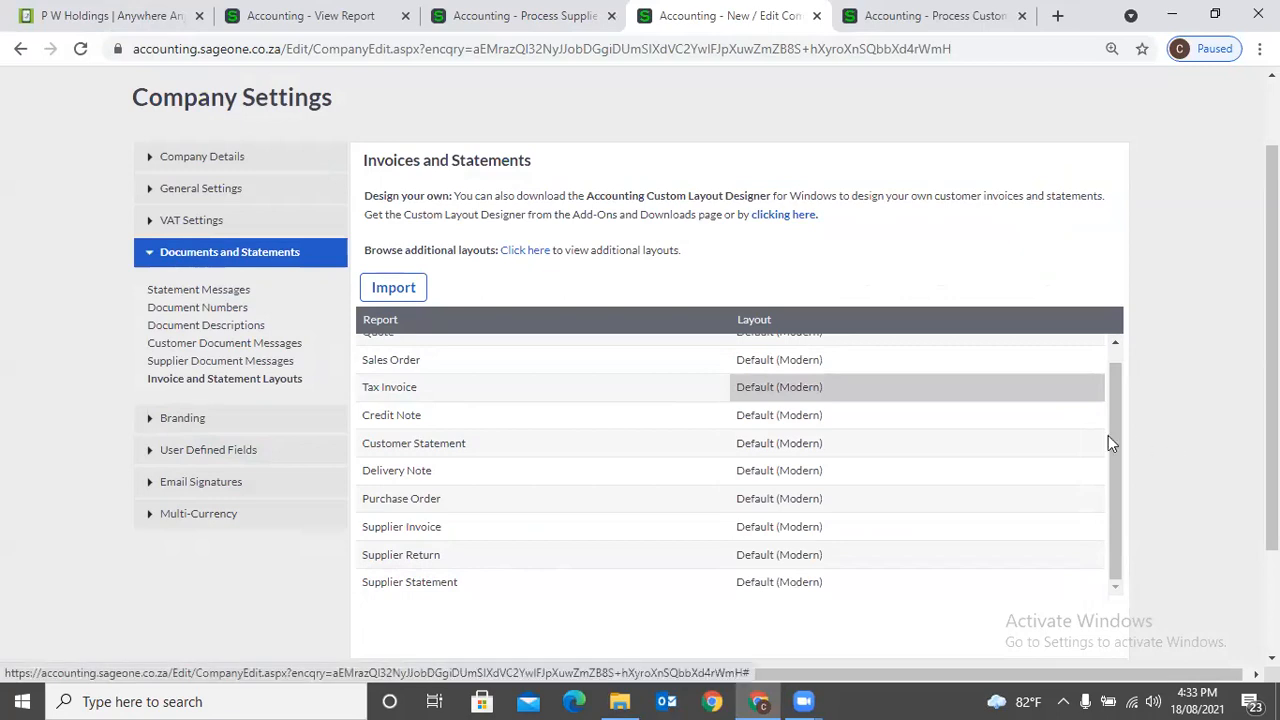
left_click(950, 395)
left_click(1157, 403)
- Go back from the invoice preview and open the Accounting Software (Pvt) Ltd invoice dated 25/06/2021 with reference PU001
left_click(335, 16)
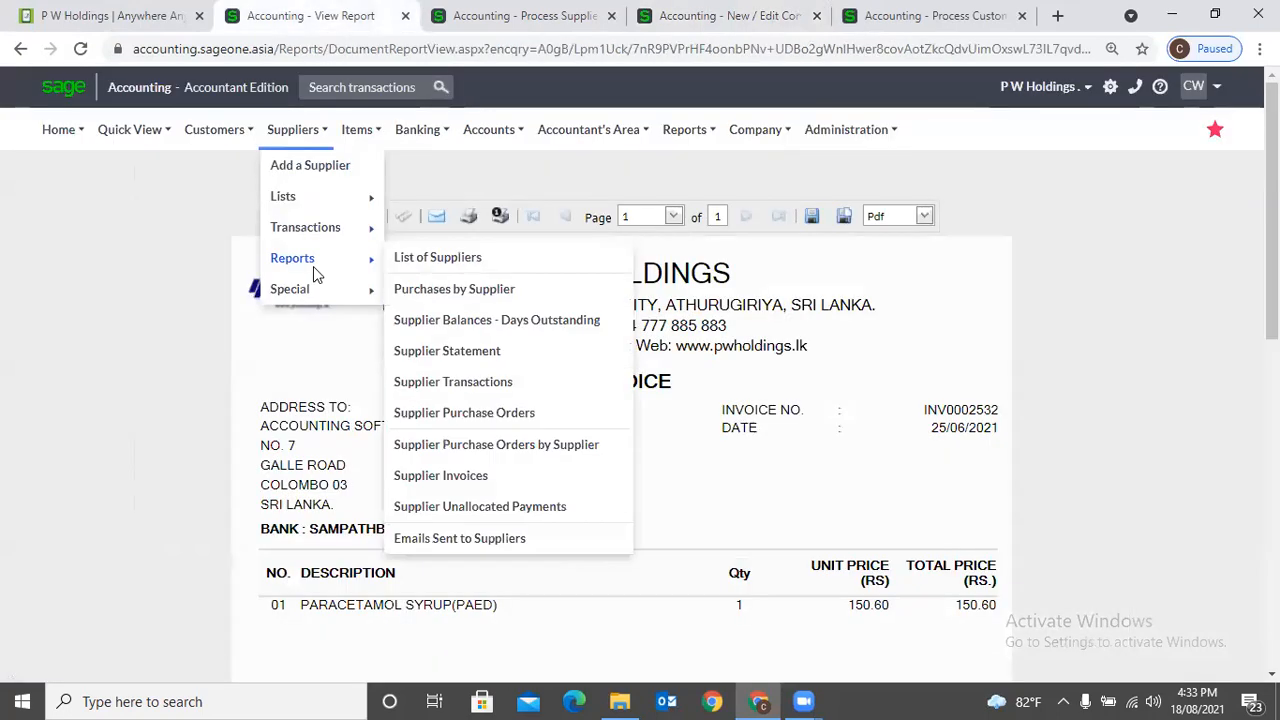
scroll(549, 418, "down", 1)
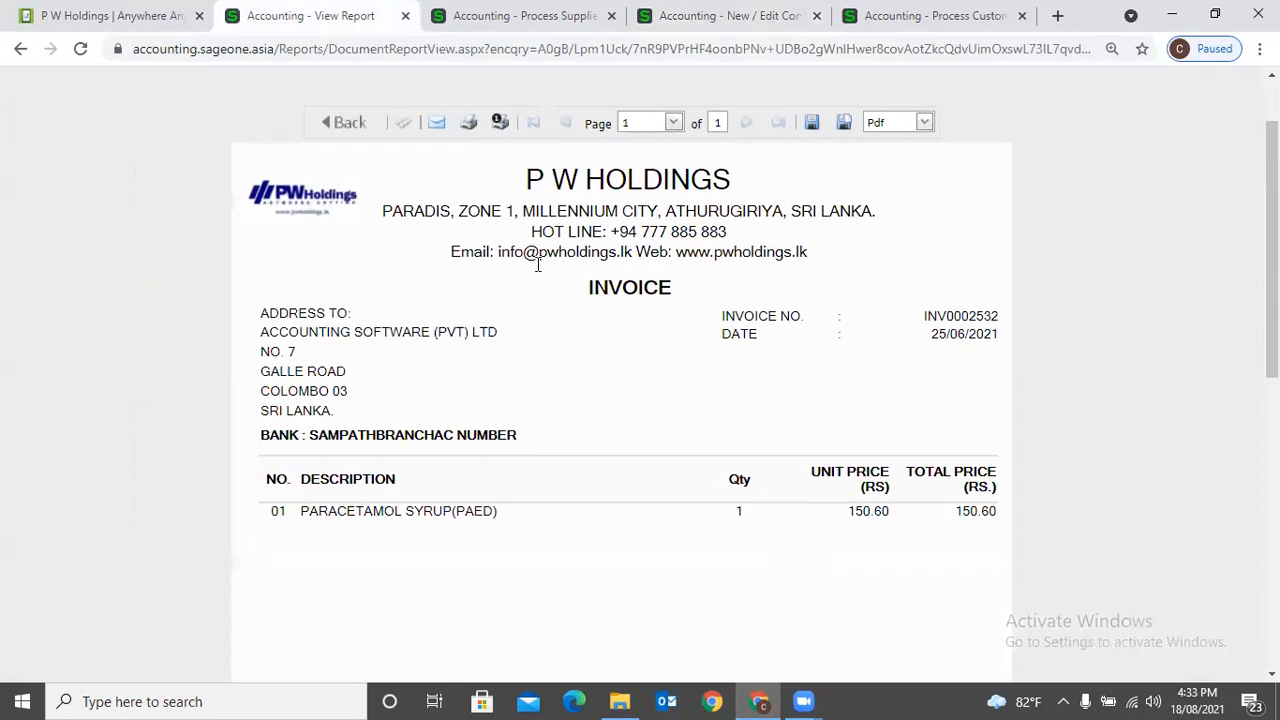
left_click(343, 124)
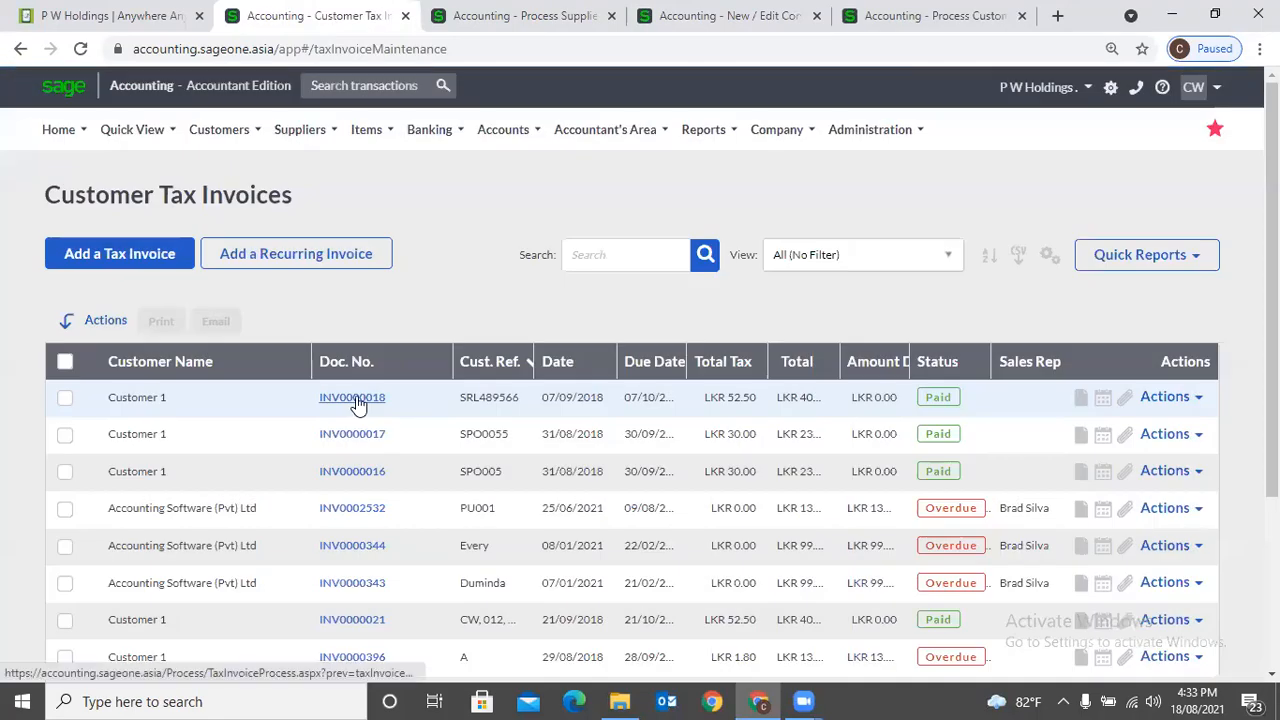
left_click(350, 510)
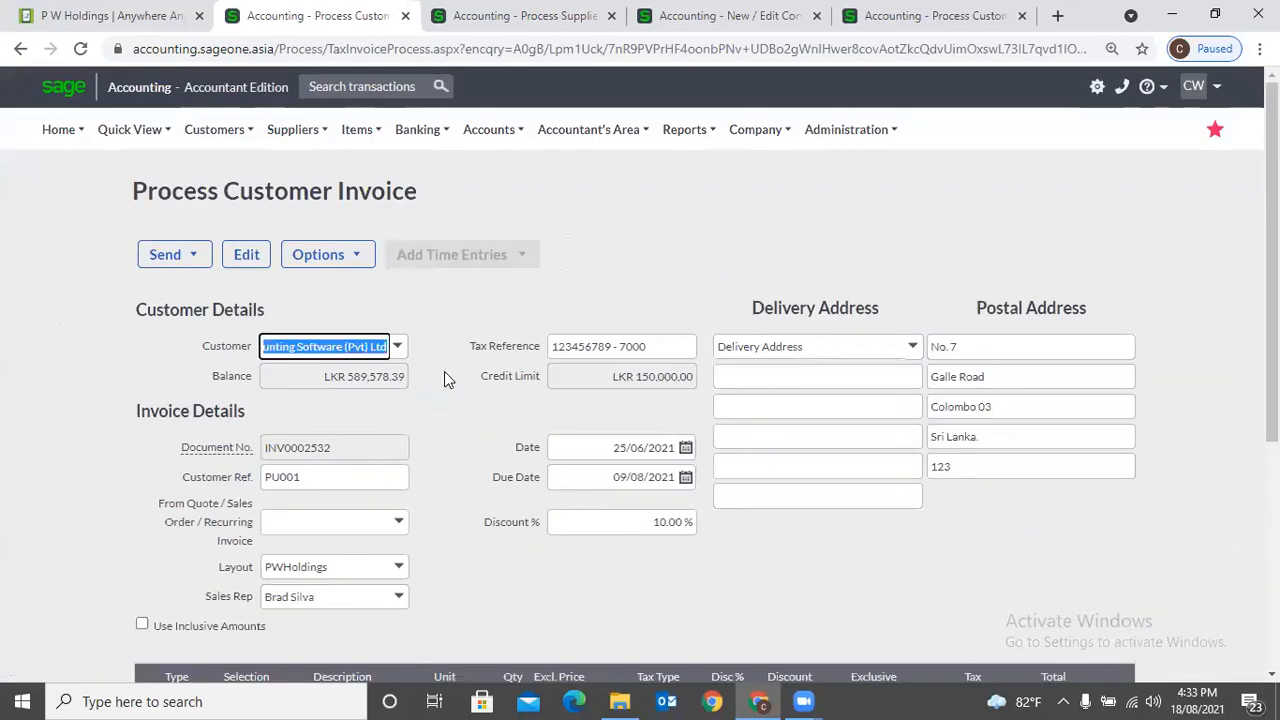
- Set the invoice's layout to Default (Modern) and generate its print preview, accepting that the credit limit will be exceeded
scroll(444, 375, "down", 2)
left_click(400, 380)
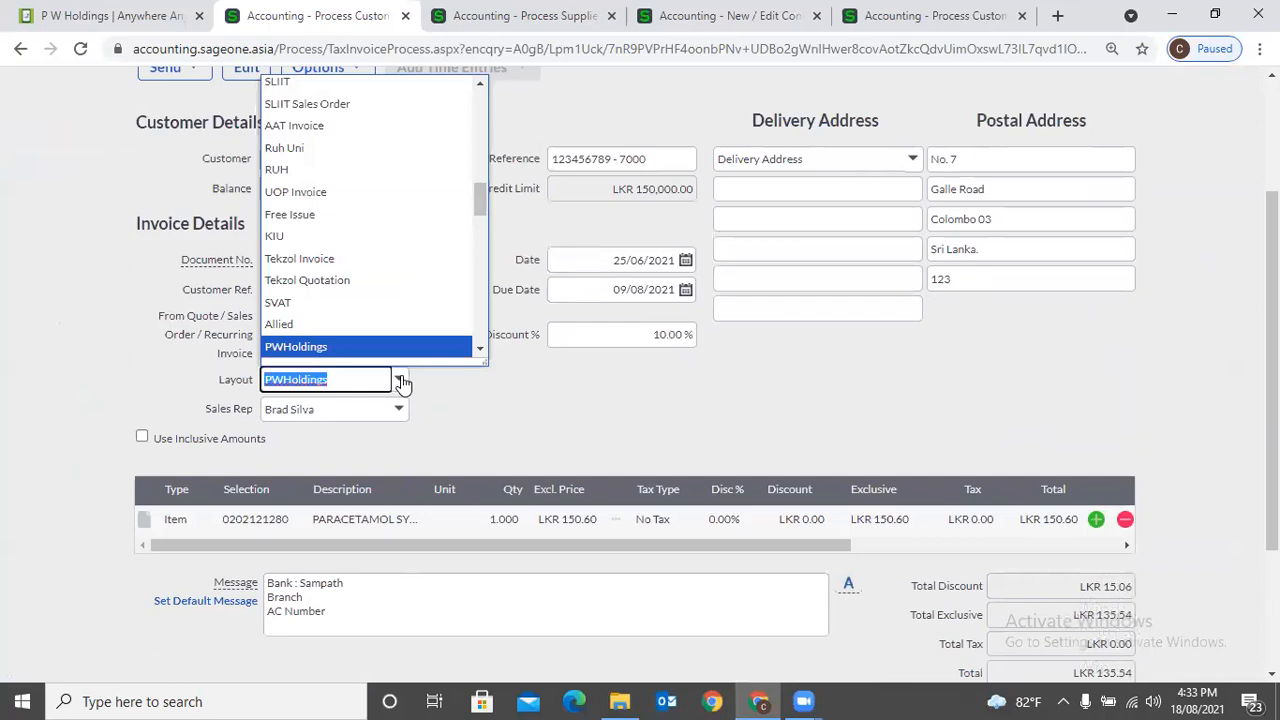
scroll(357, 134, "up", 5)
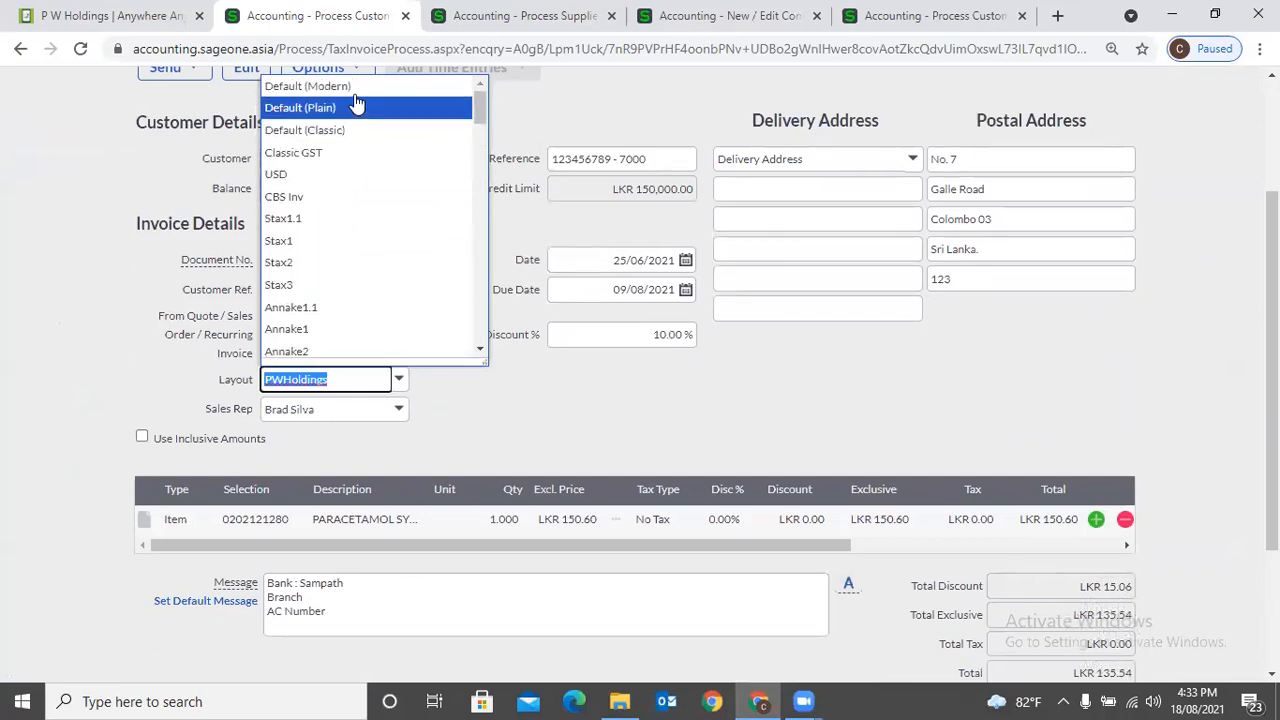
left_click(352, 90)
scroll(590, 438, "down", 1)
scroll(590, 438, "down", 1)
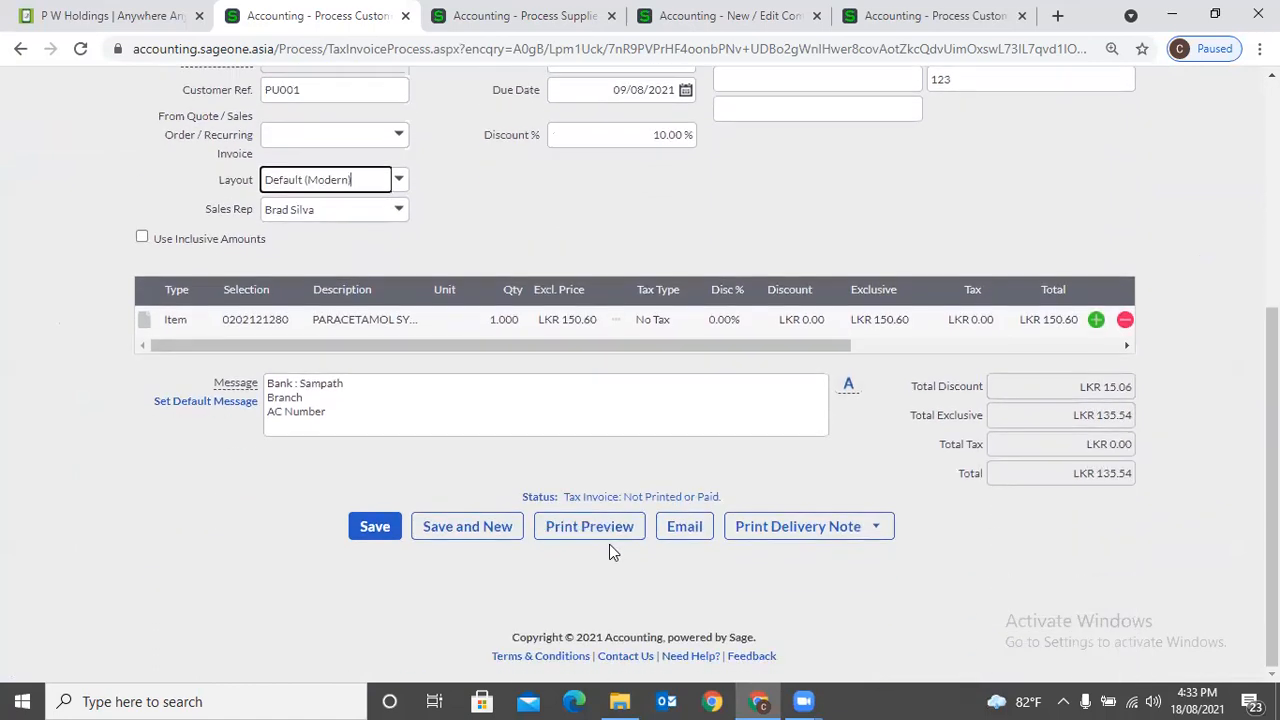
left_click(588, 532)
left_click(598, 405)
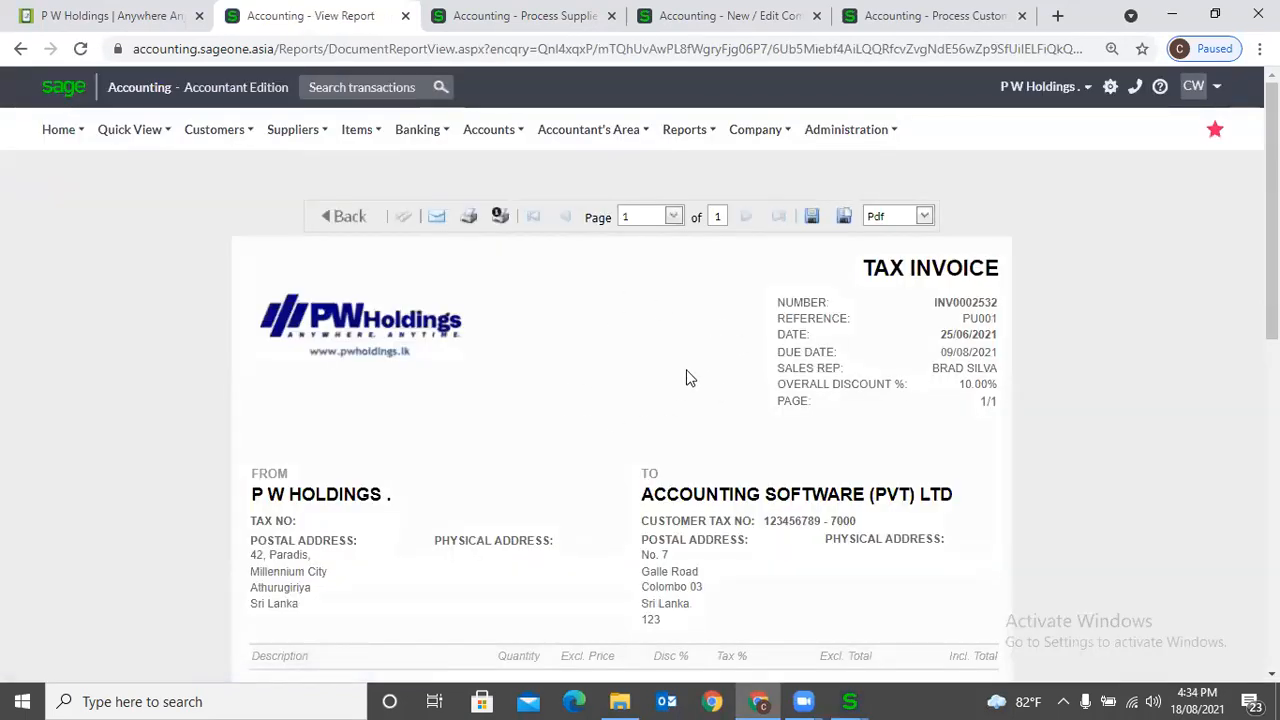
- Return to the invoice, set its layout to PWHoldings and preview it, accepting the exceeded credit limit
left_click(348, 230)
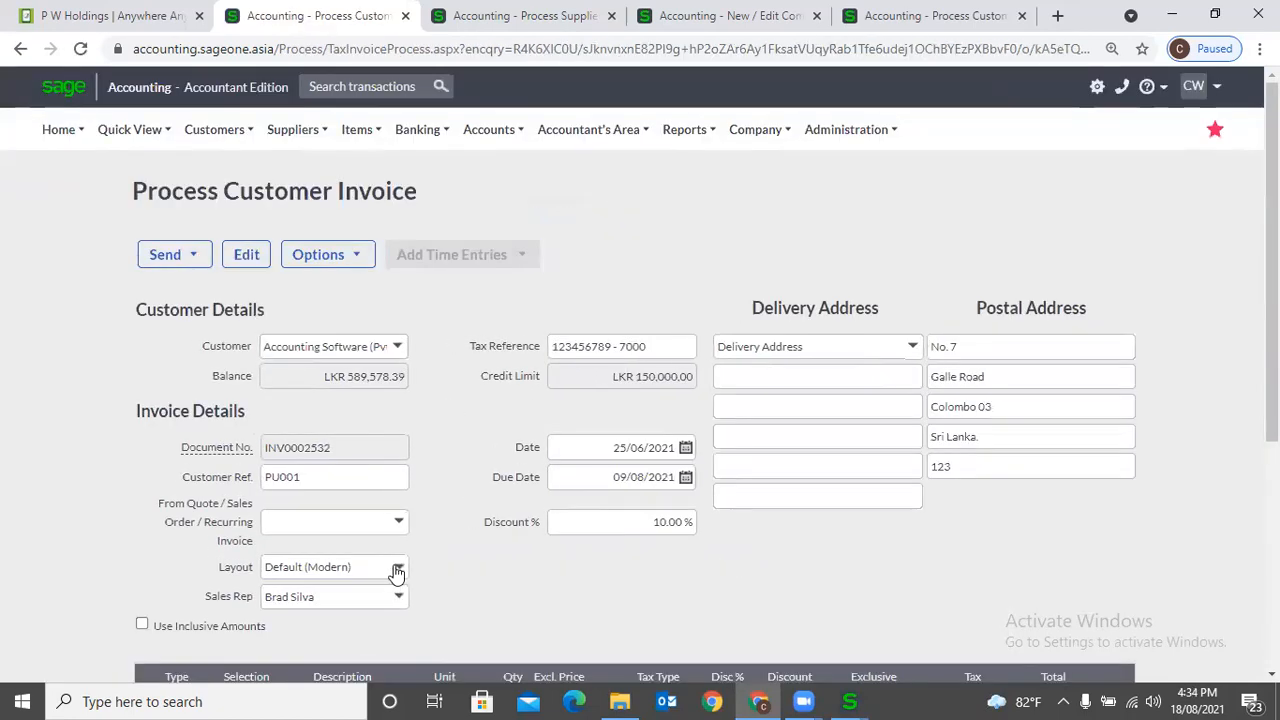
left_click(397, 568)
type("PWHM")
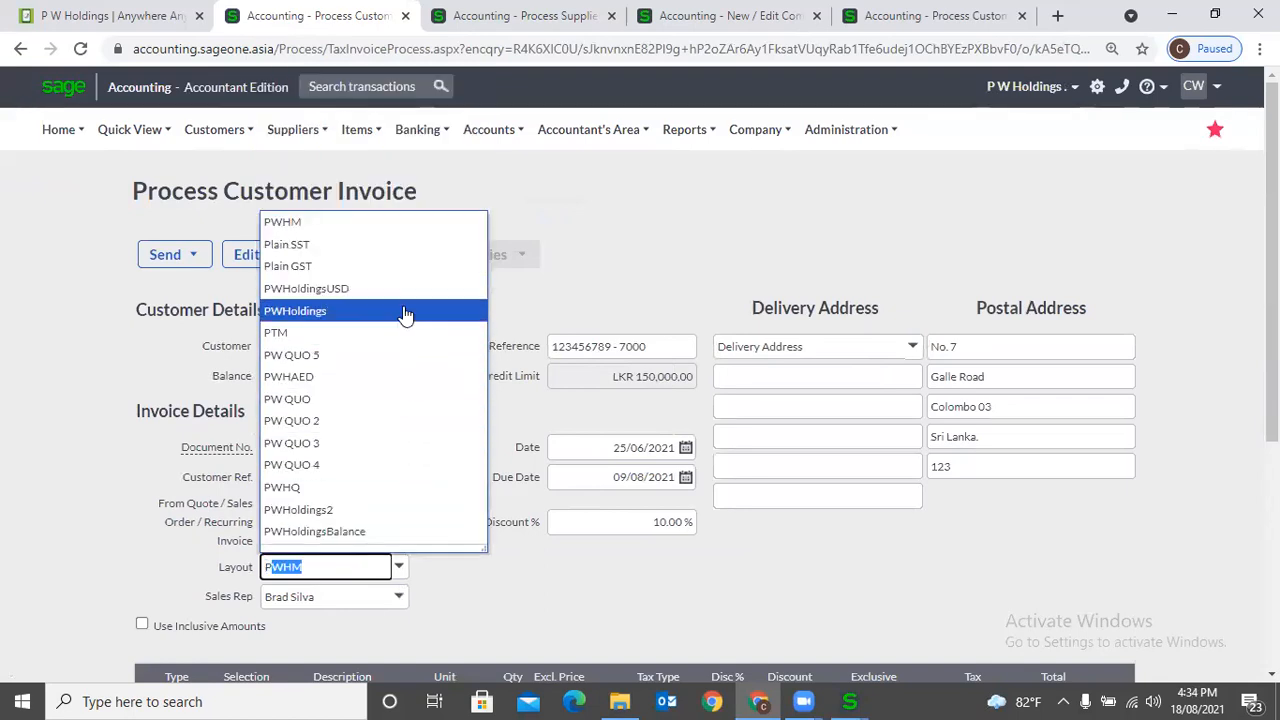
left_click(406, 308)
scroll(552, 560, "down", 3)
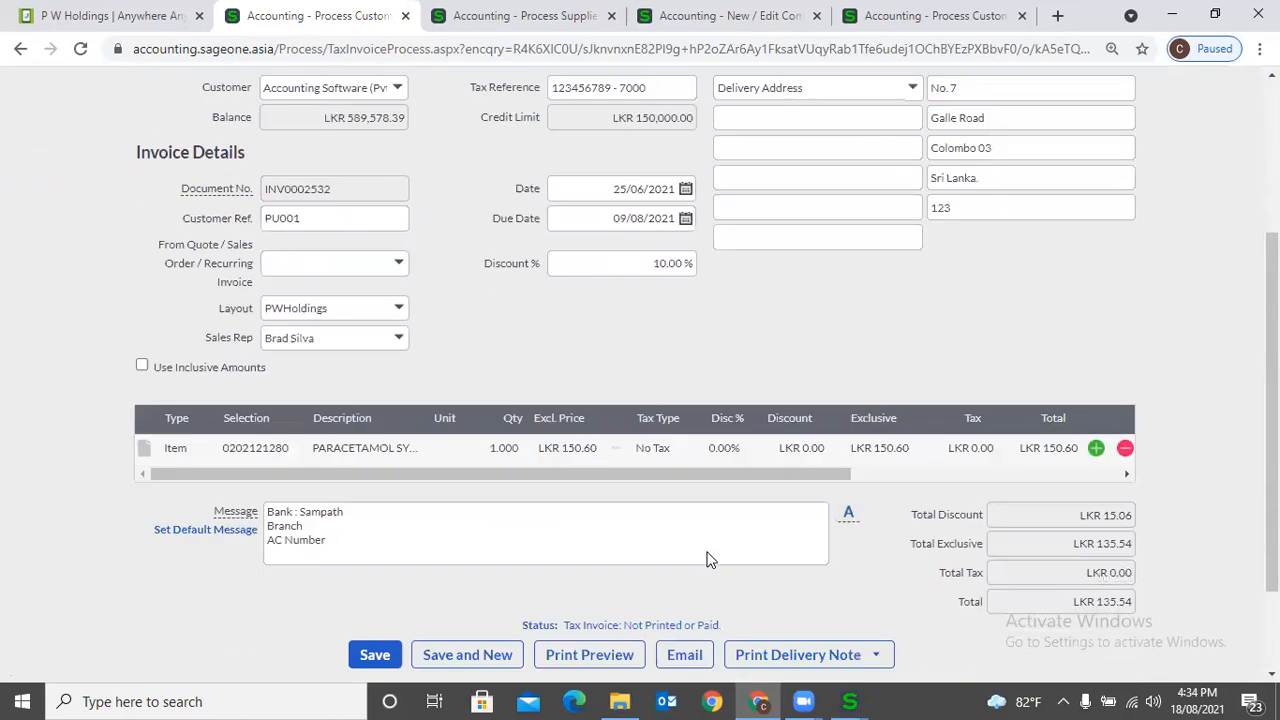
left_click(622, 630)
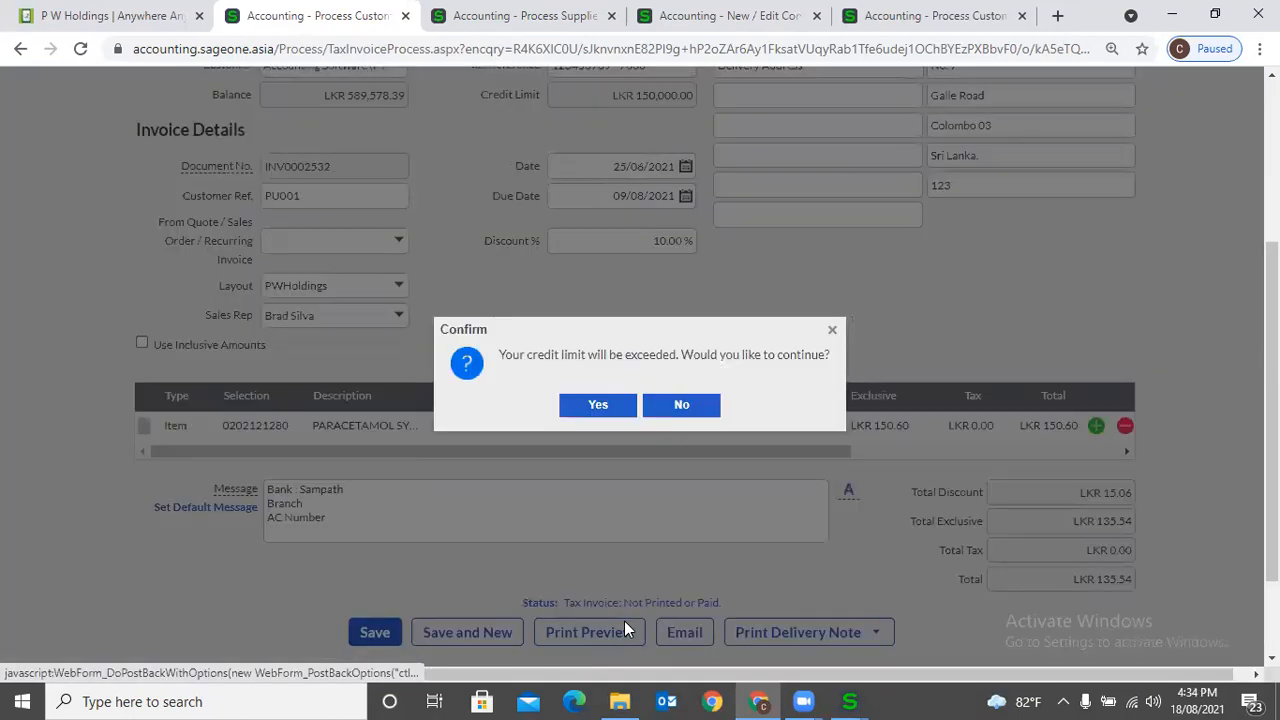
left_click(600, 410)
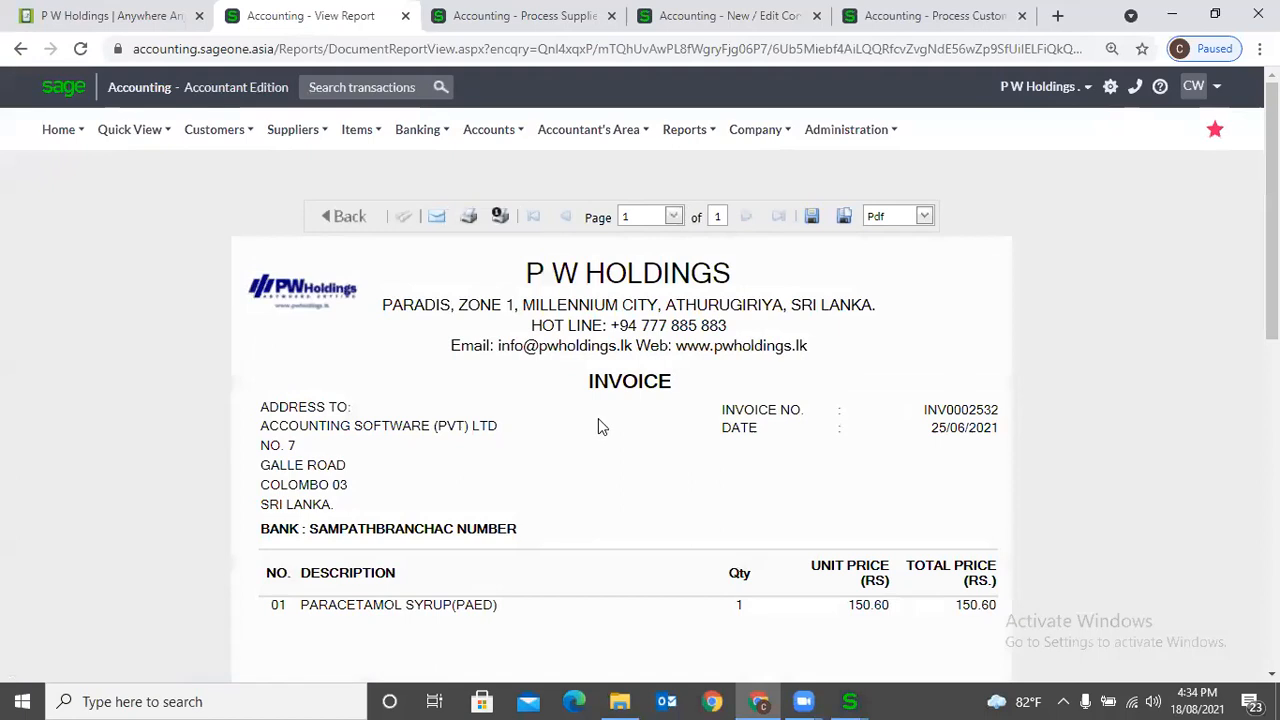
scroll(651, 494, "down", 2)
- Switch to the Custom Layout Designer logon window and log on with the account username and password
mouse_move(852, 700)
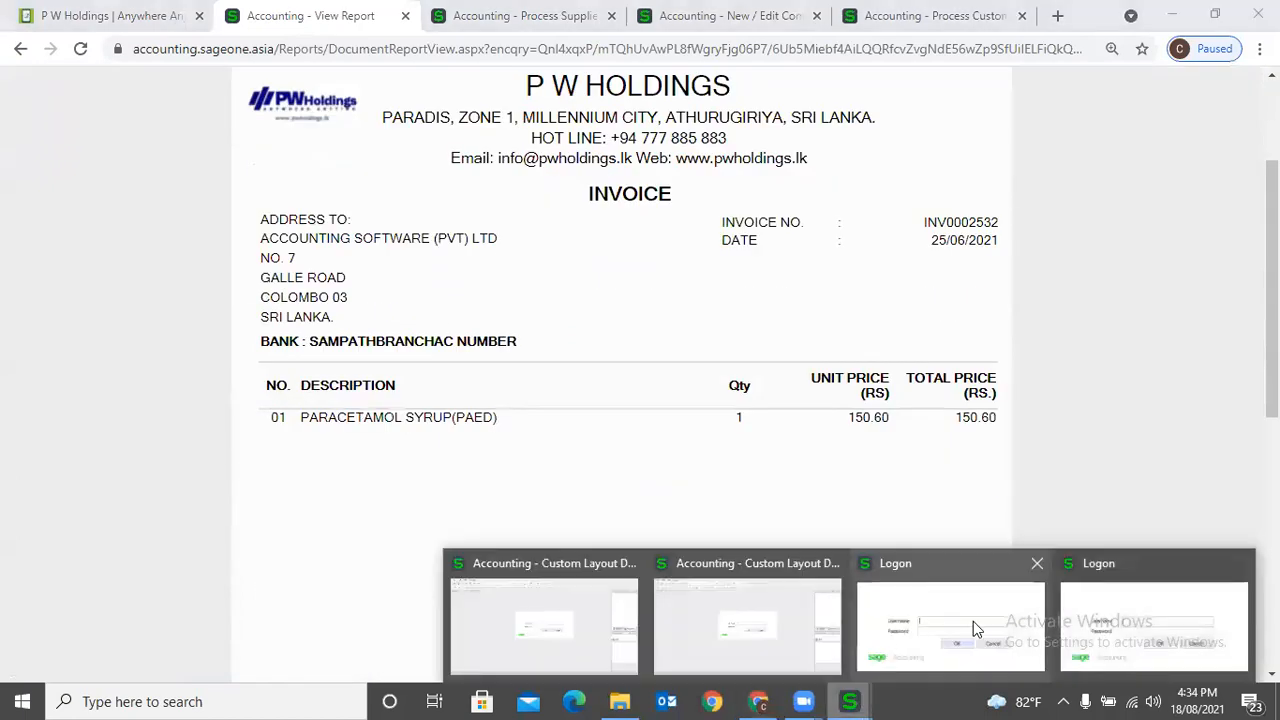
left_click(973, 621)
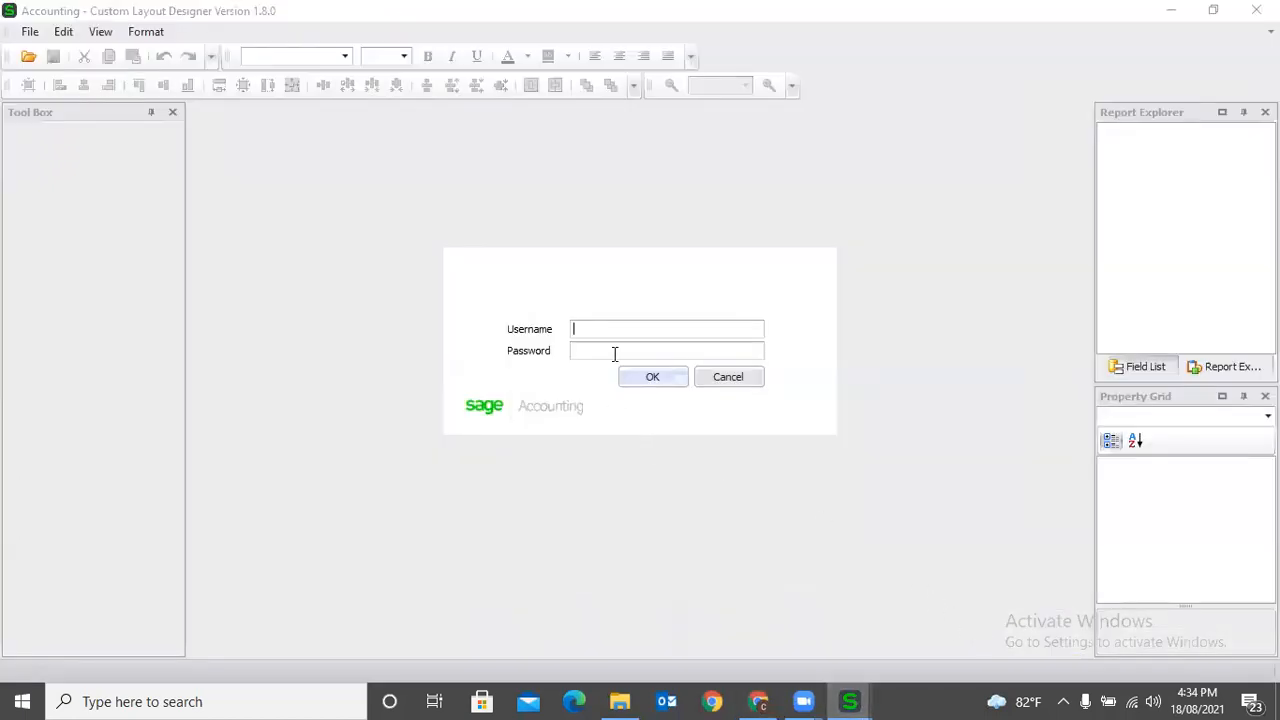
type("**********")
left_click(632, 380)
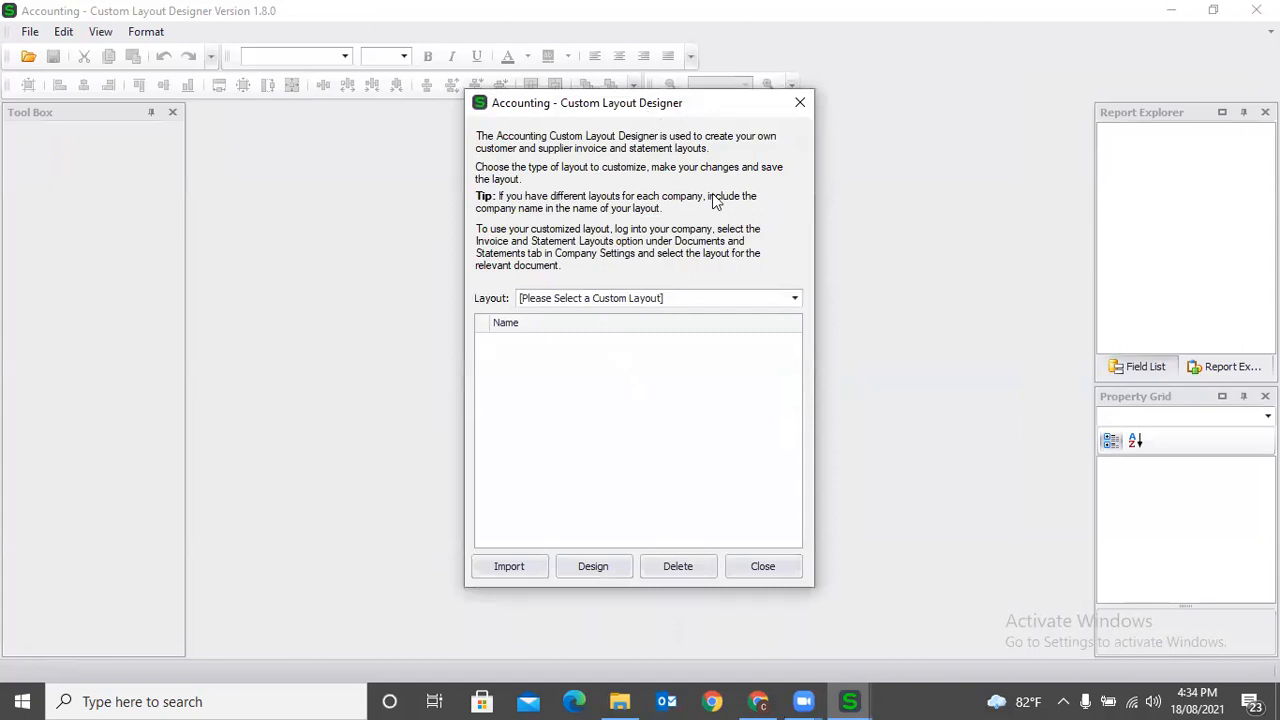
- Open the list of document types available for custom layouts
left_click(735, 302)
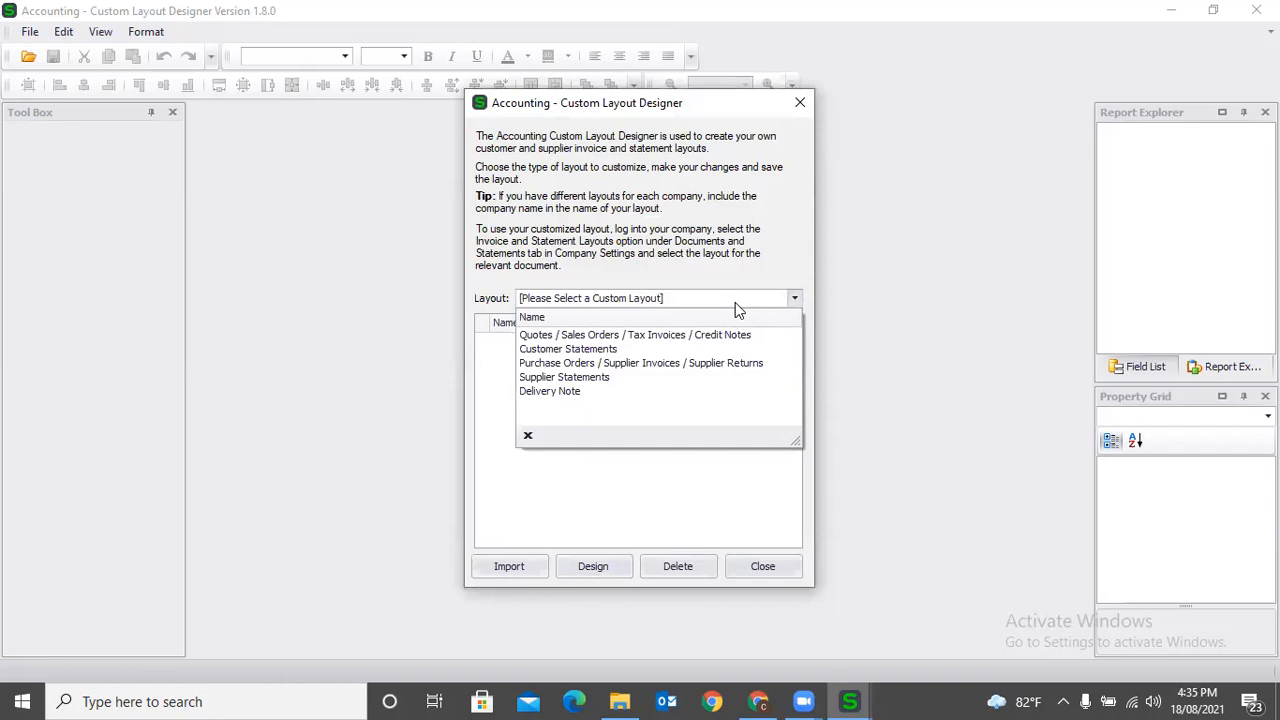
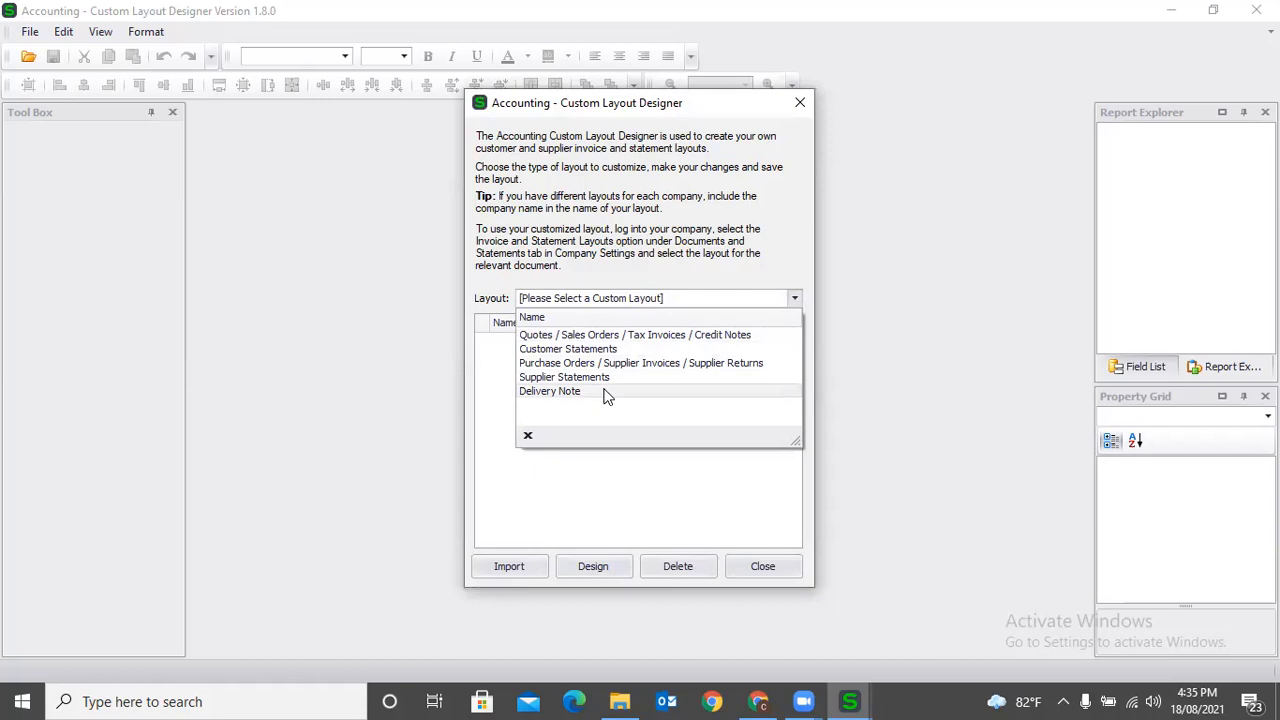
- List the custom layouts available for Quotes / Sales Orders / Tax Invoices / Credit Notes
left_click(662, 336)
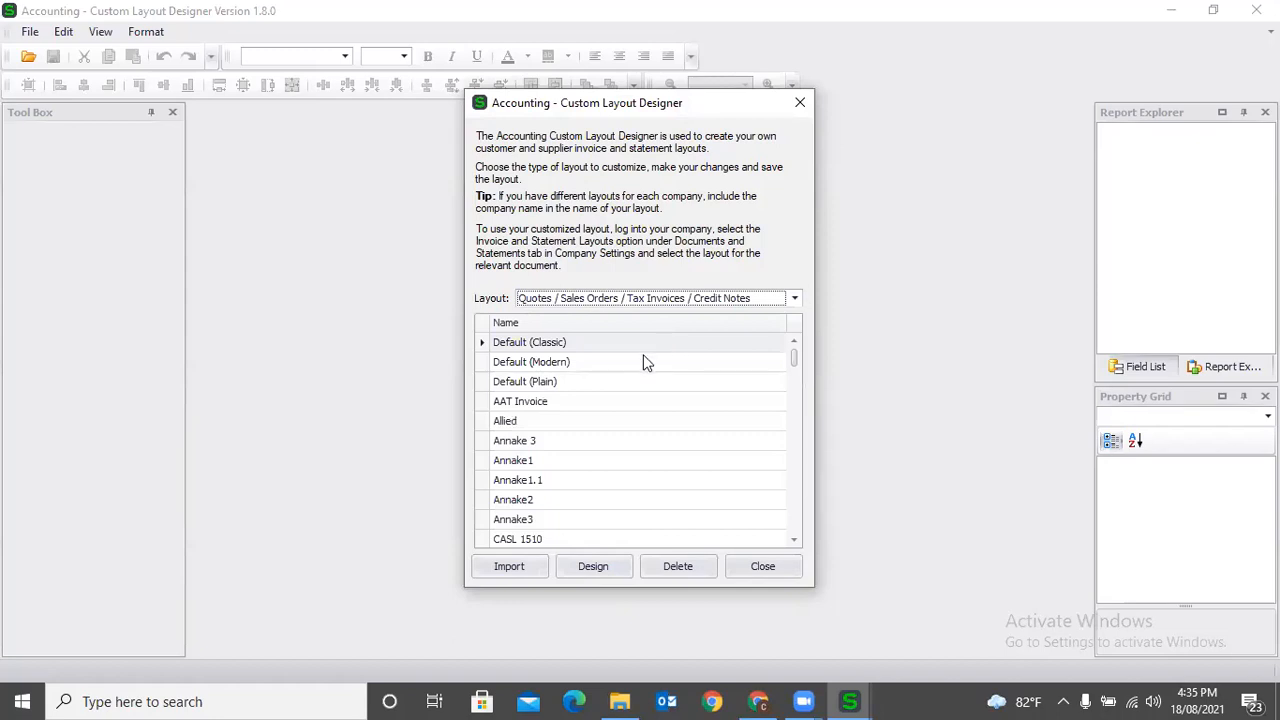
- Switch to the Company Settings page in the browser and open the Tax Invoice's layout setting for editing
left_click(757, 700)
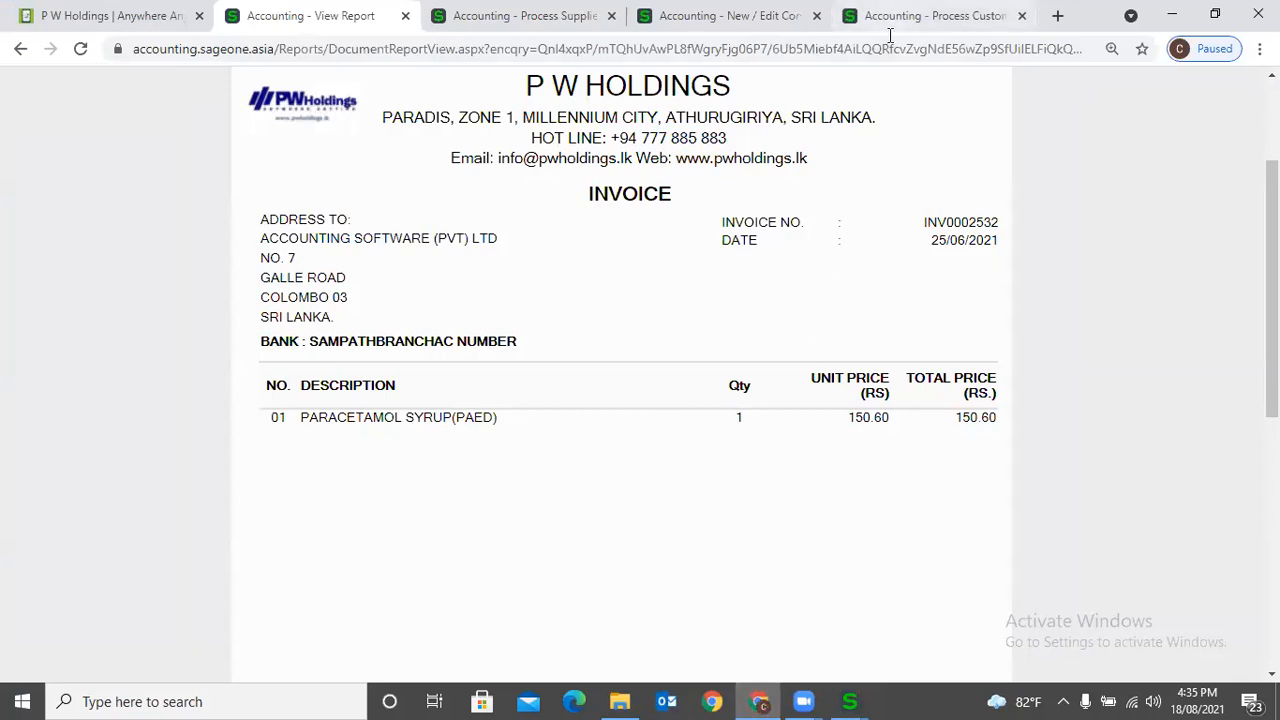
left_click(925, 15)
left_click(804, 28)
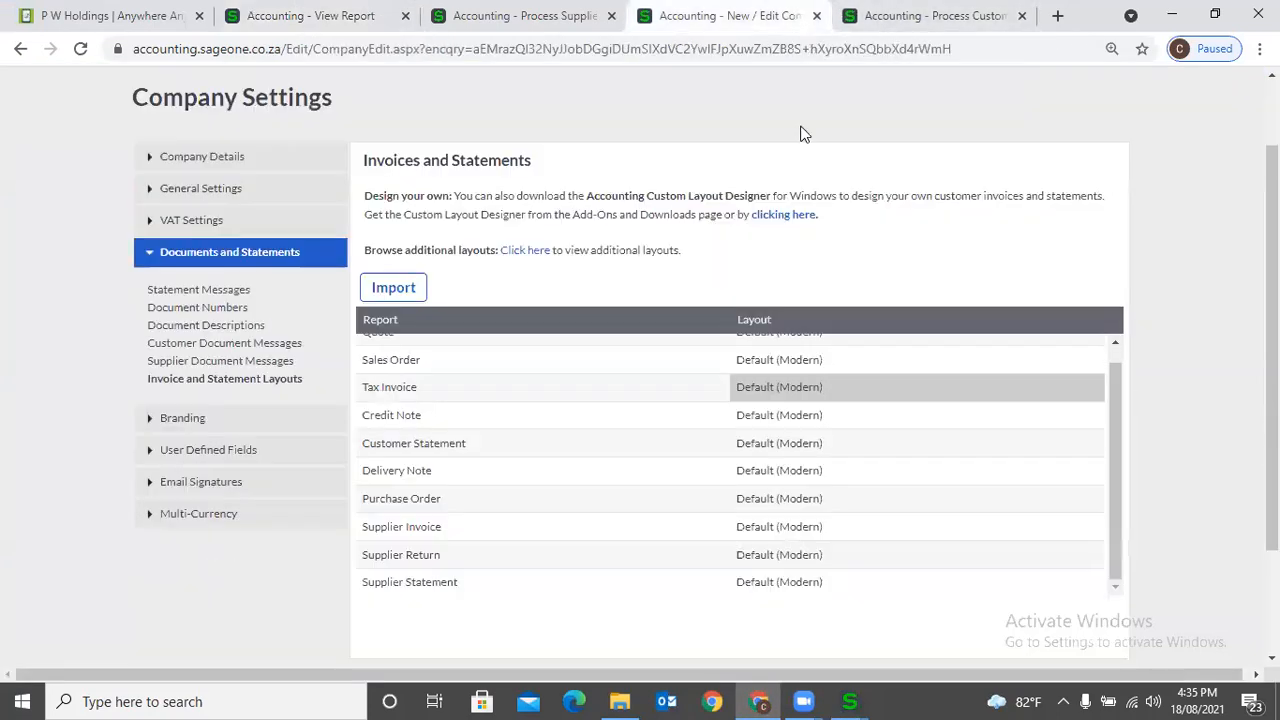
left_click(817, 387)
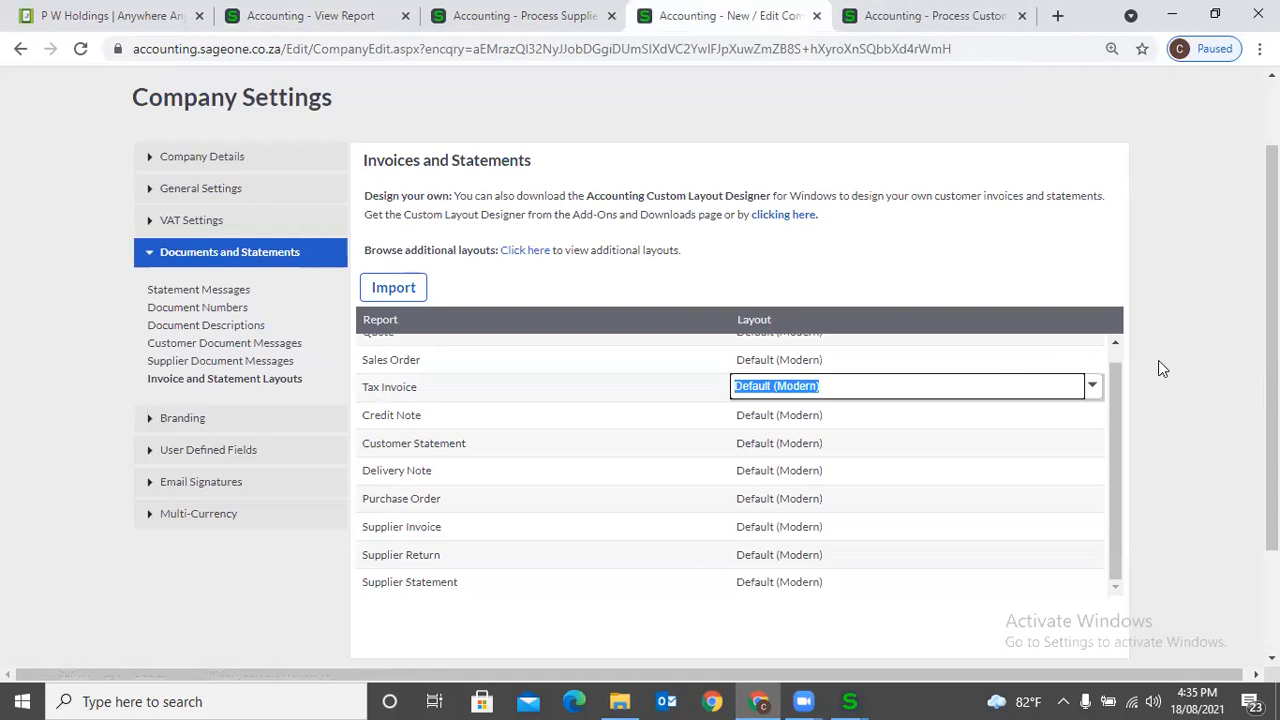
- Start a new customer record and enter University of Ruhuna as the customer name
scroll(1158, 362, "up", 1)
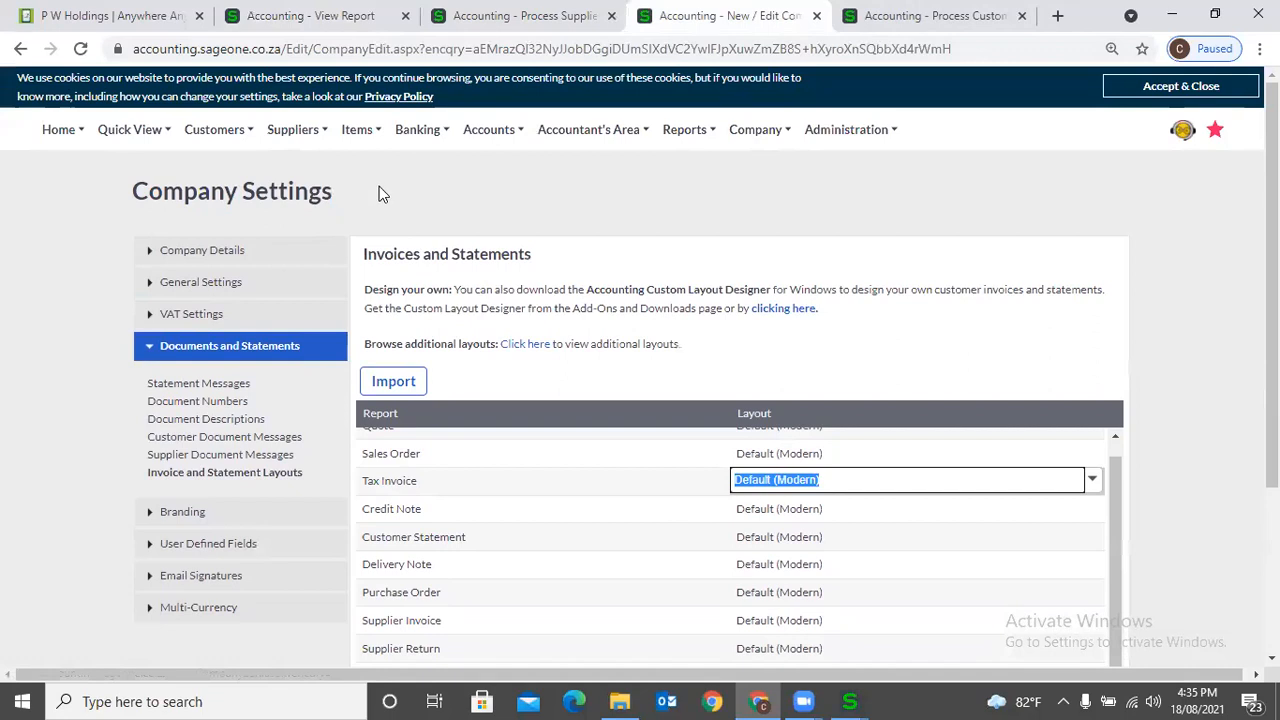
mouse_move(214, 129)
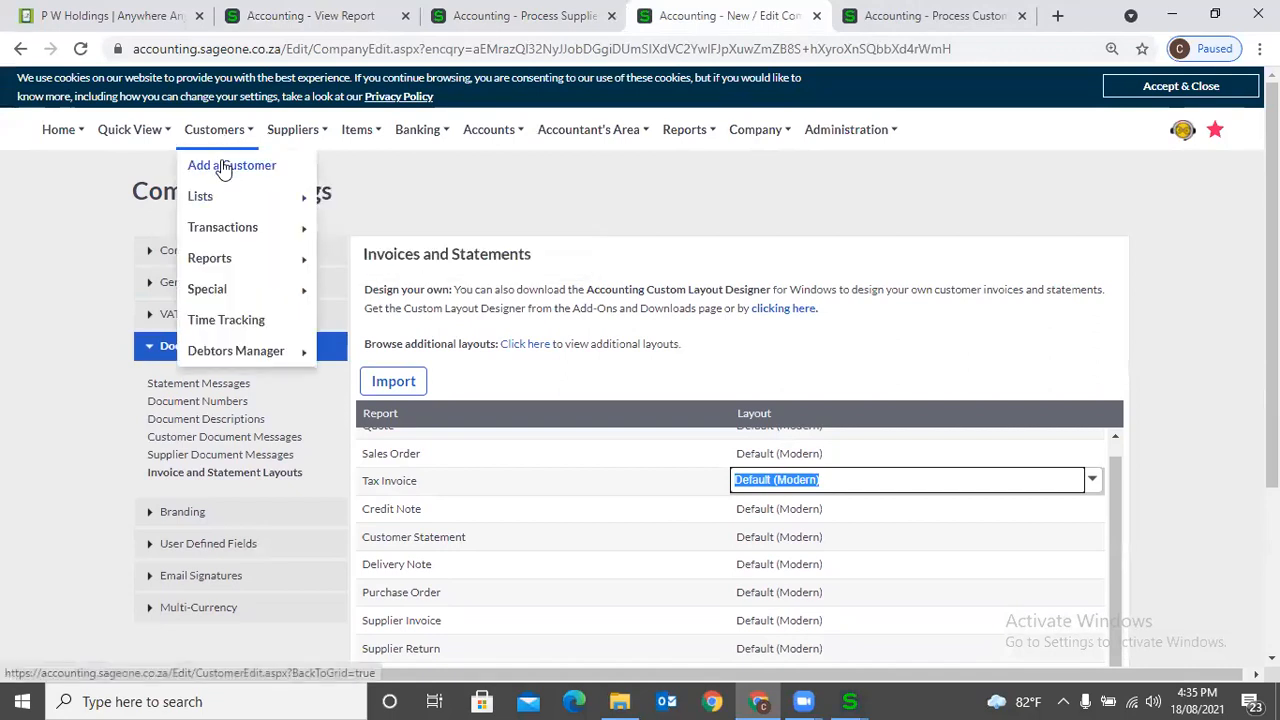
left_click(224, 167)
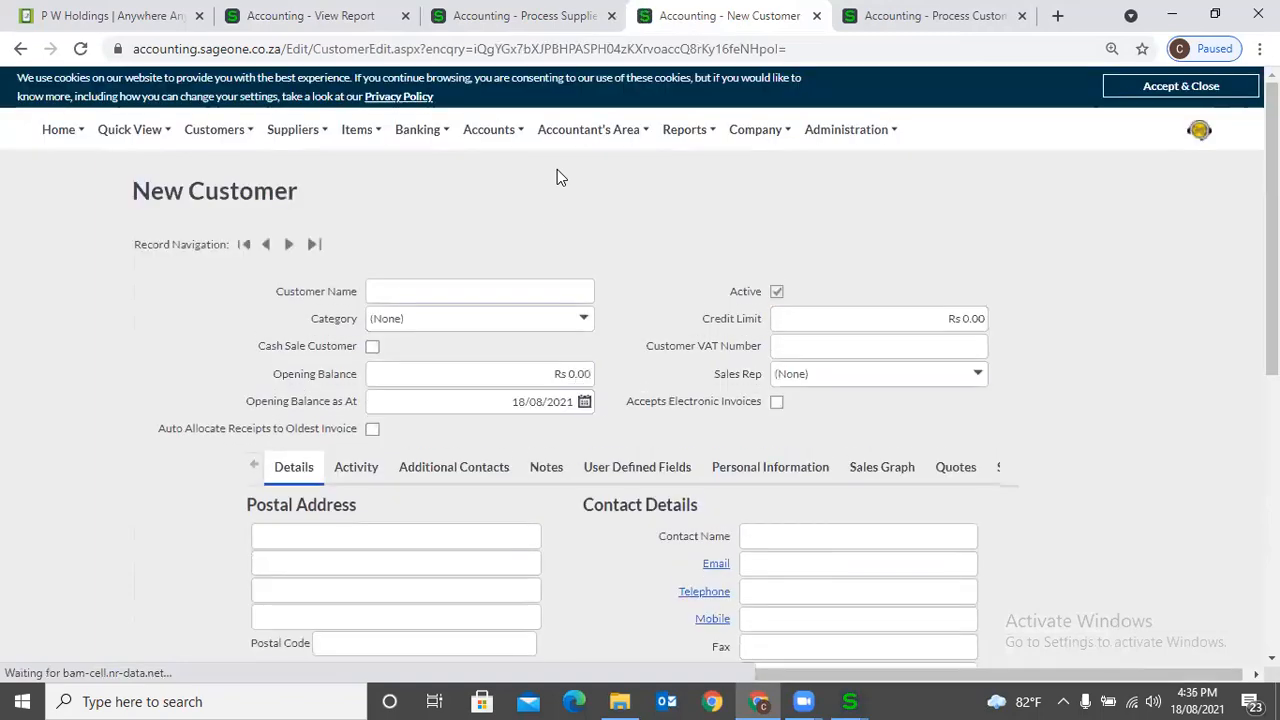
type("U")
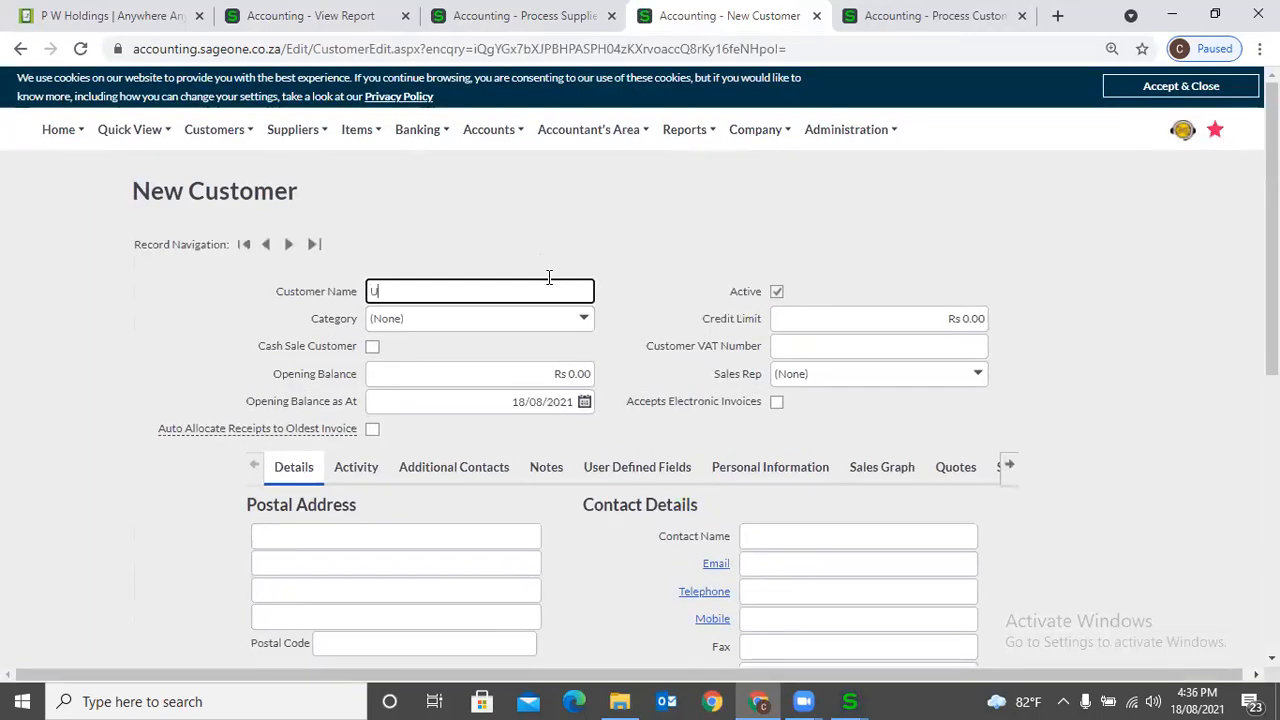
type("niversity of Ruhuna")
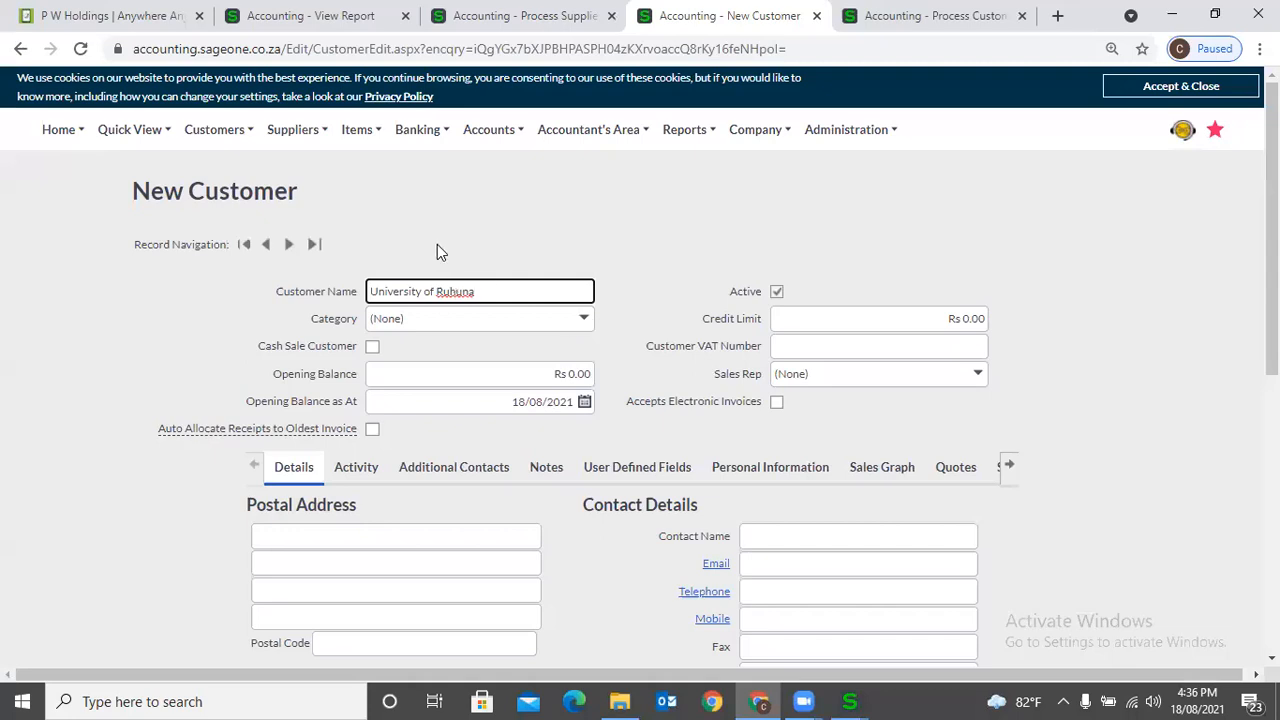
- Set the new customer's statement distribution to Print and save the customer record
mouse_move(221, 147)
scroll(955, 355, "down", 3)
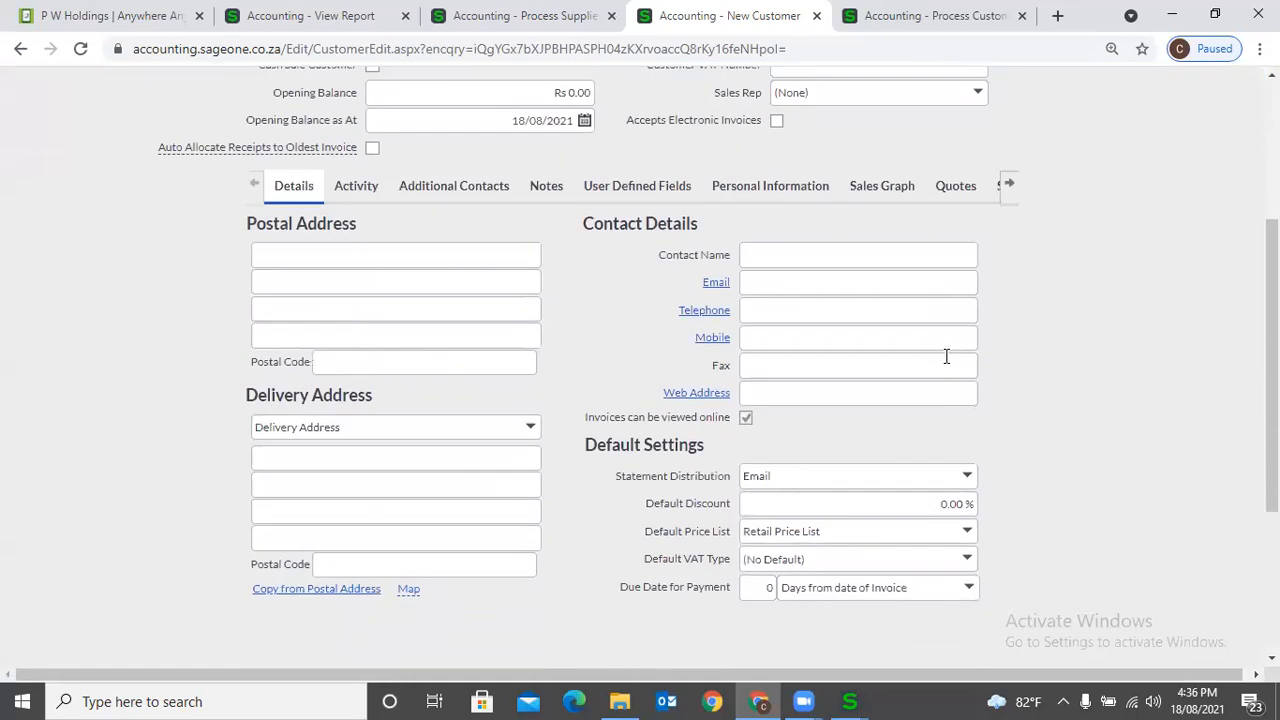
scroll(643, 335, "up", 2)
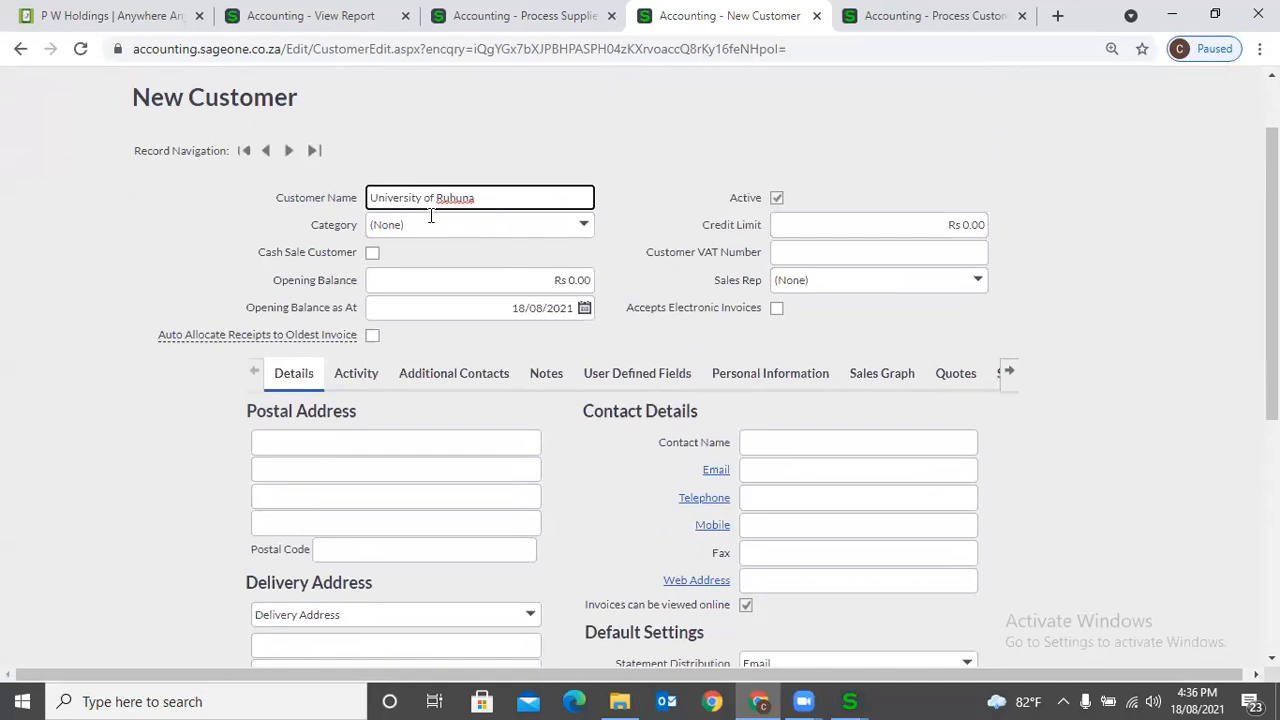
scroll(508, 360, "down", 2)
scroll(545, 566, "down", 2)
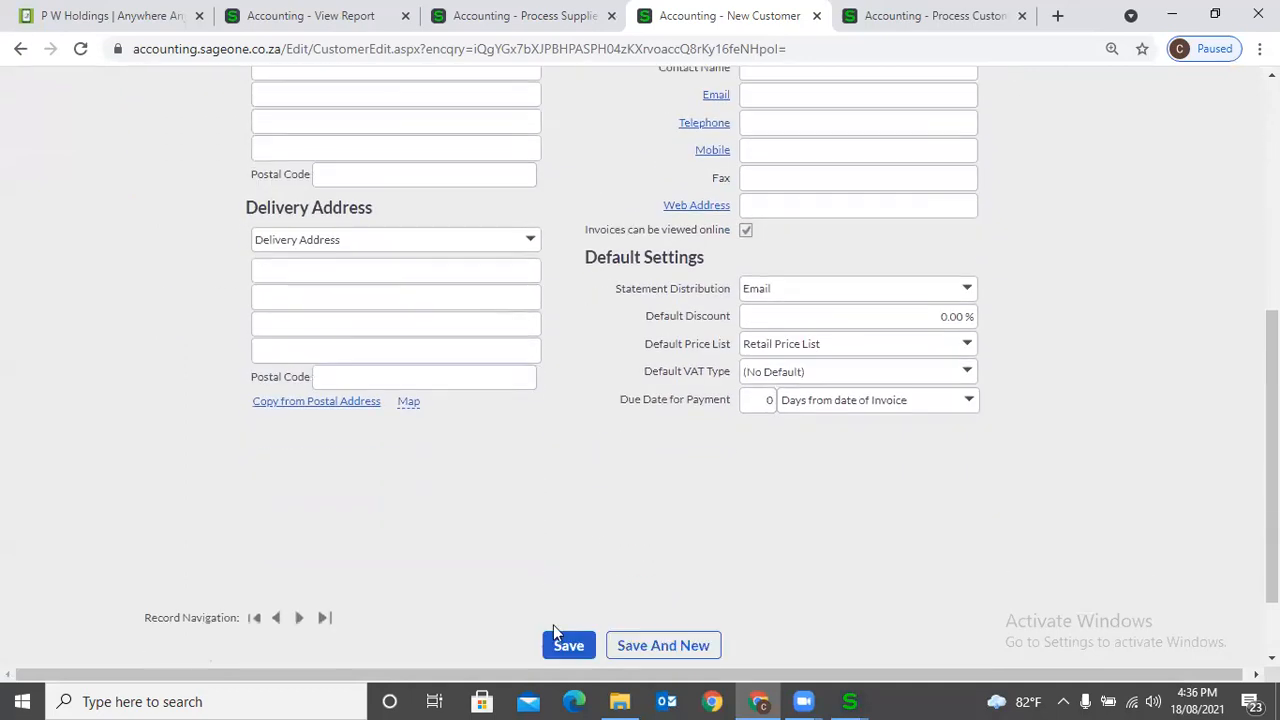
scroll(634, 500, "up", 2)
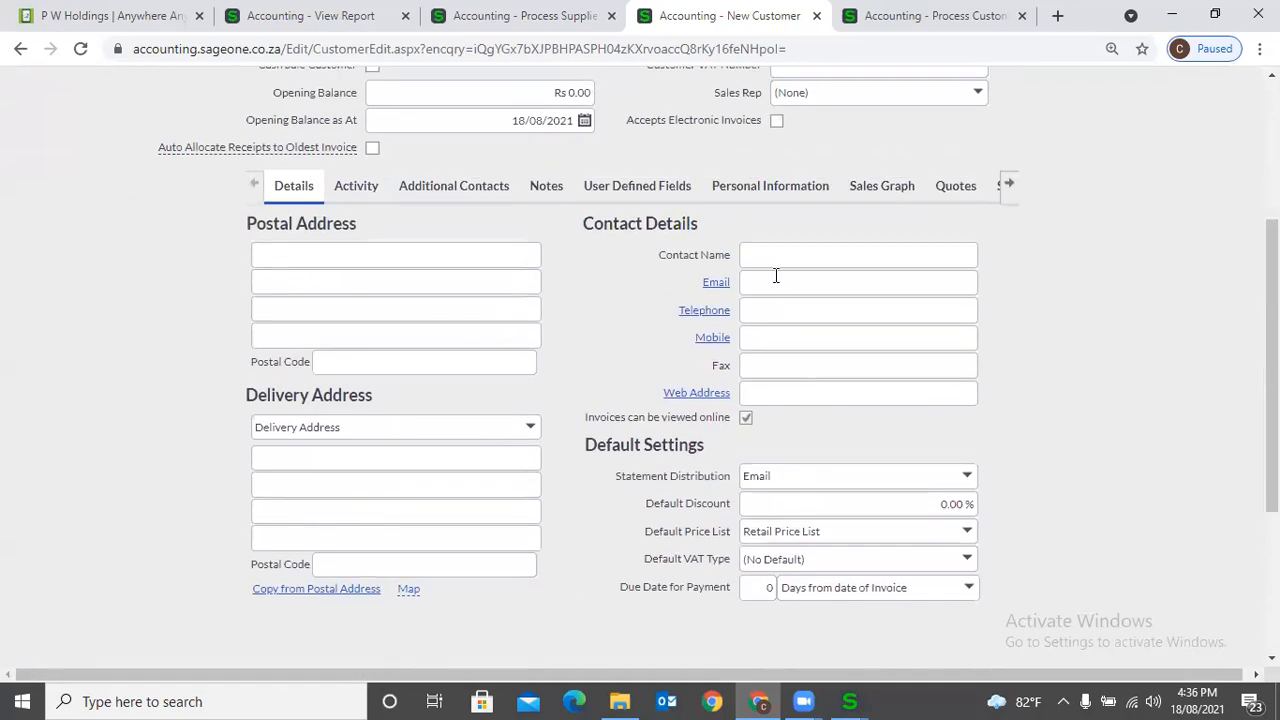
left_click(781, 281)
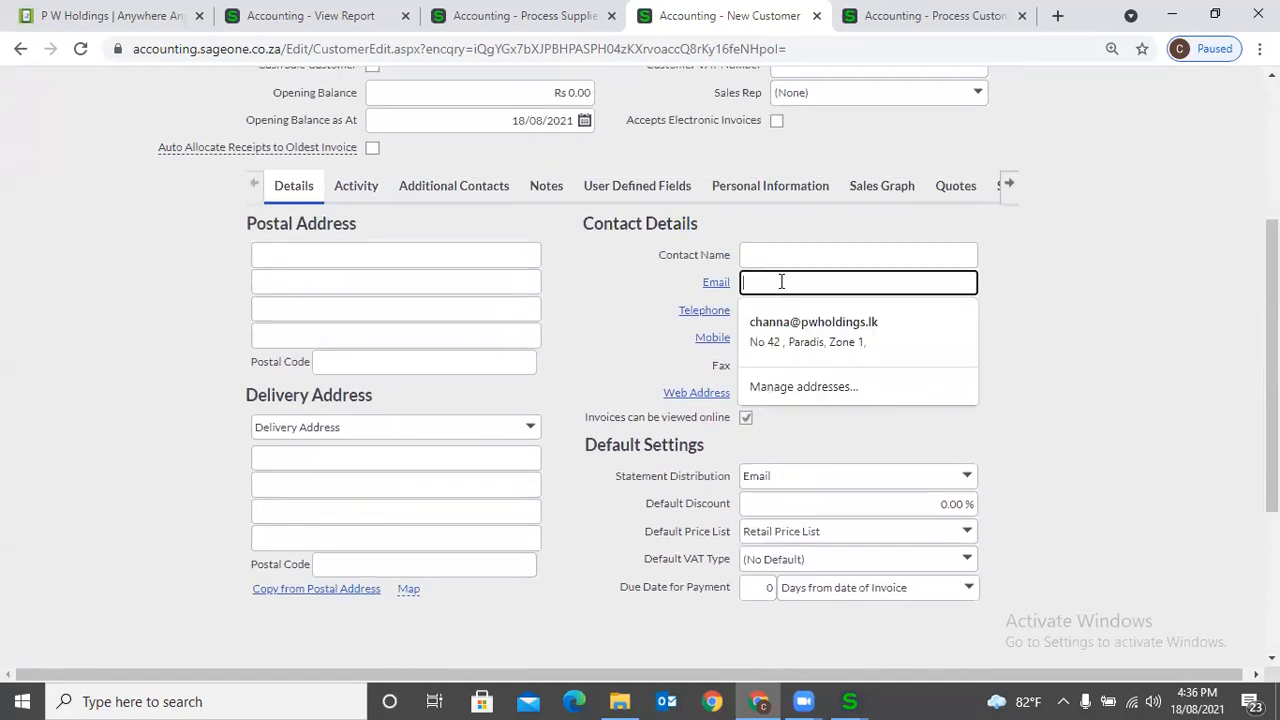
left_click(1083, 298)
left_click(967, 479)
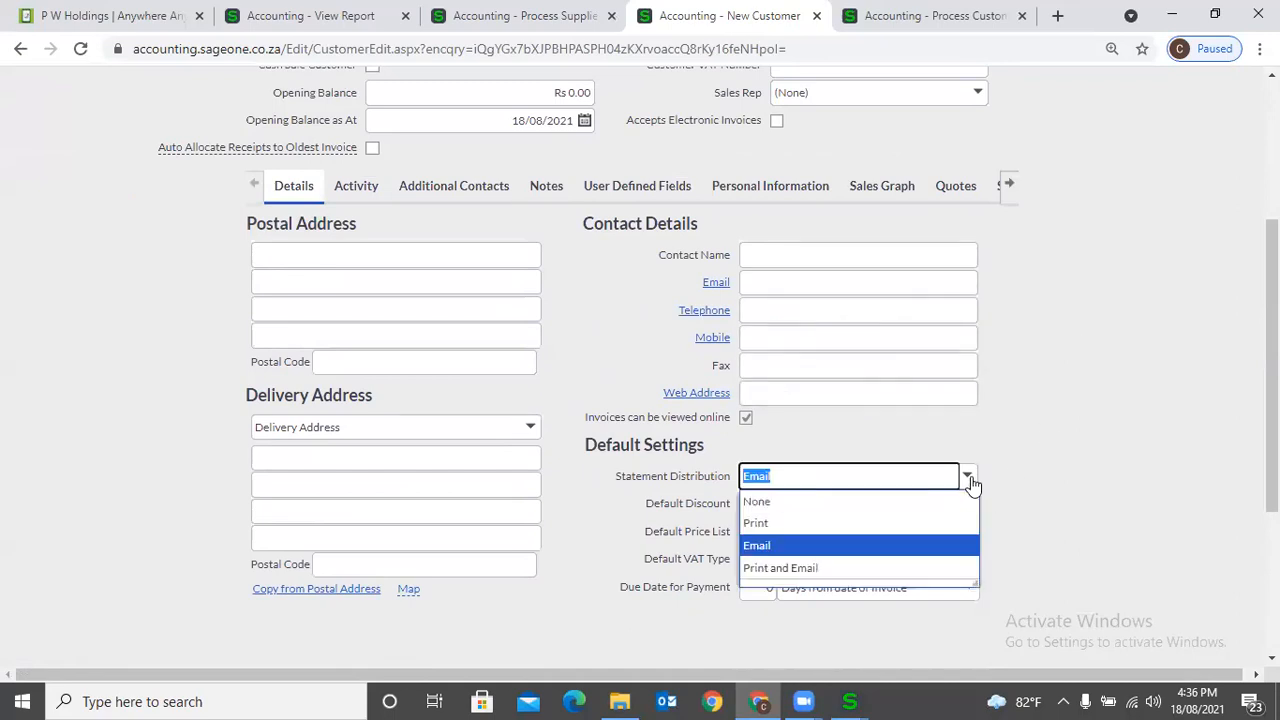
left_click(872, 537)
scroll(1052, 514, "down", 3)
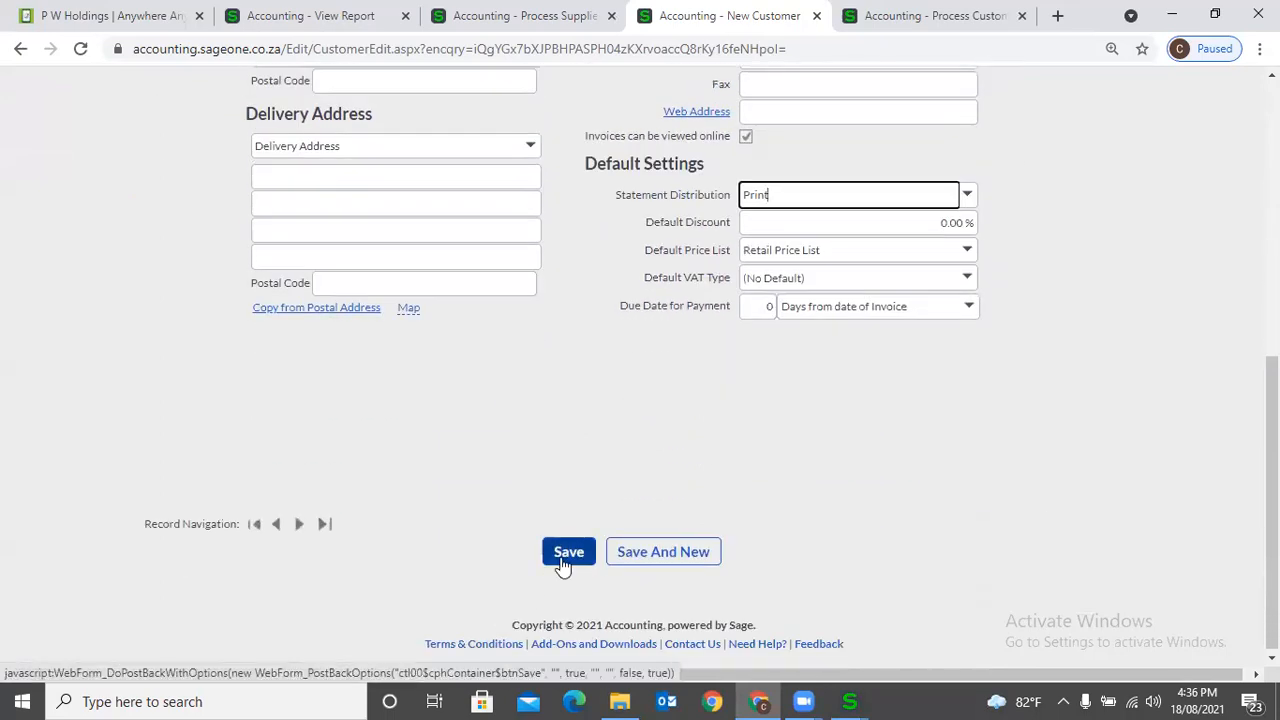
left_click(562, 560)
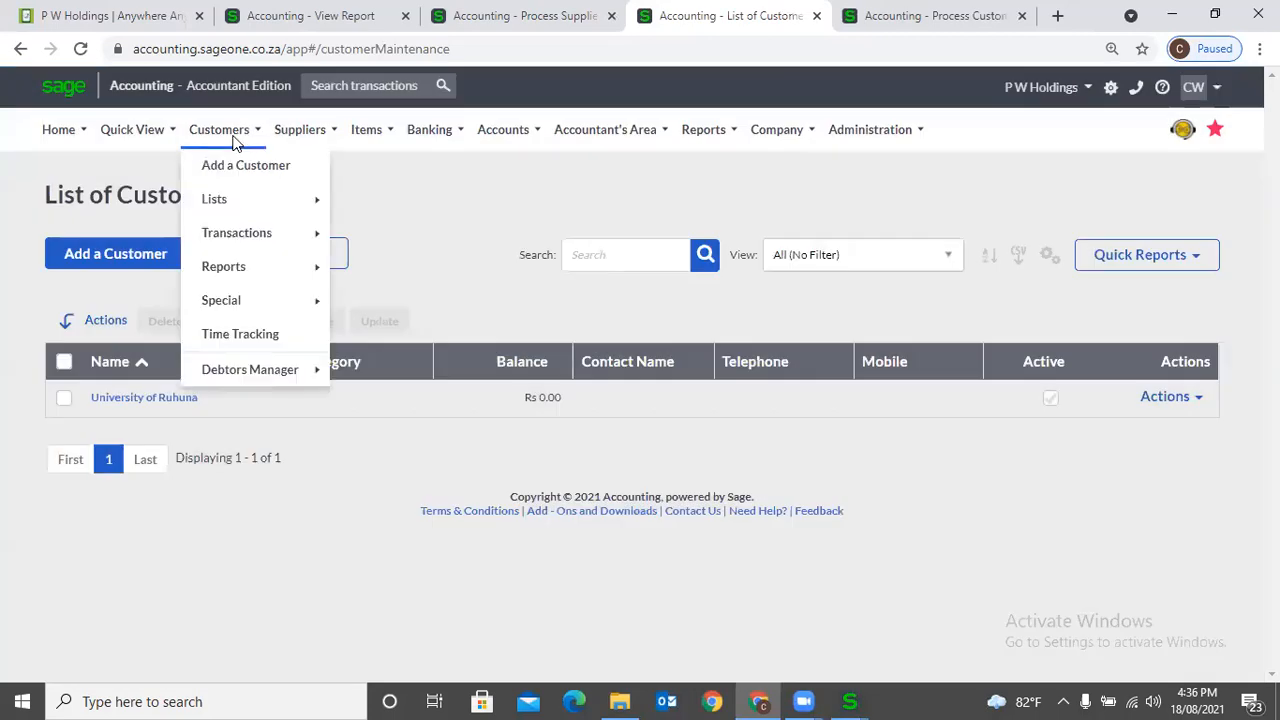
- Start another new customer record and set its statement distribution to Print without entering a customer name
left_click(246, 168)
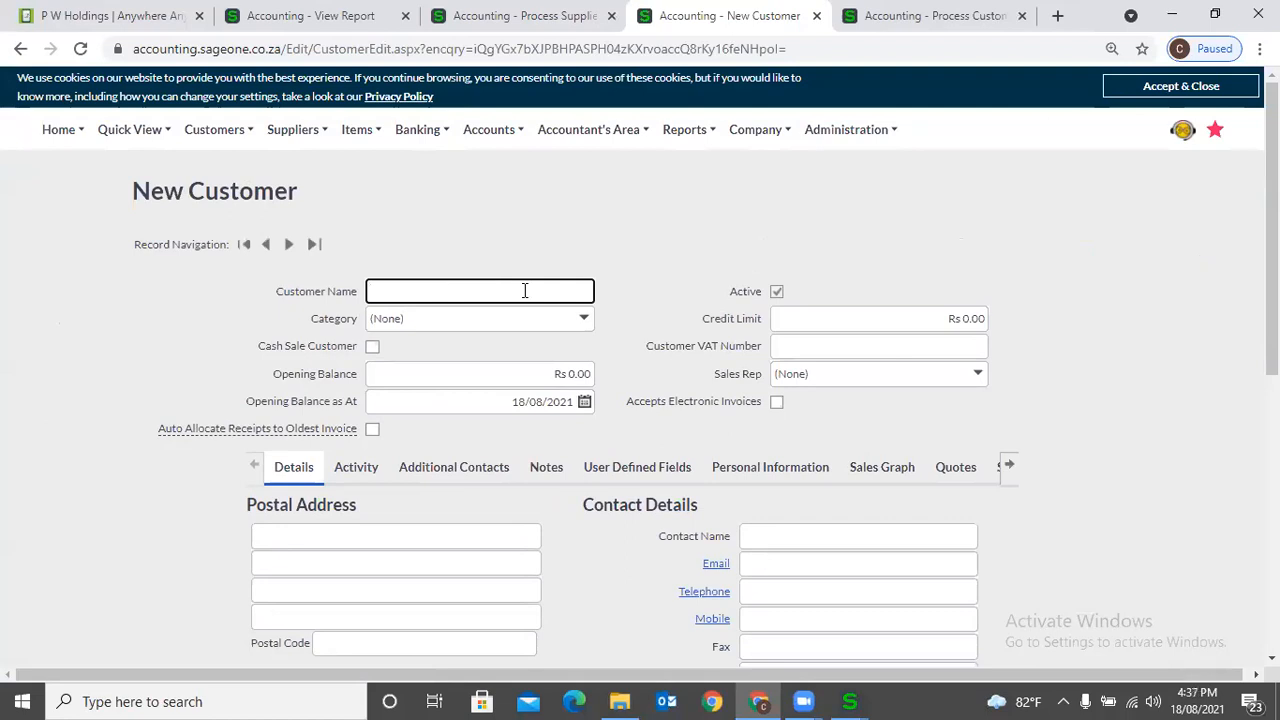
scroll(1034, 412, "down", 3)
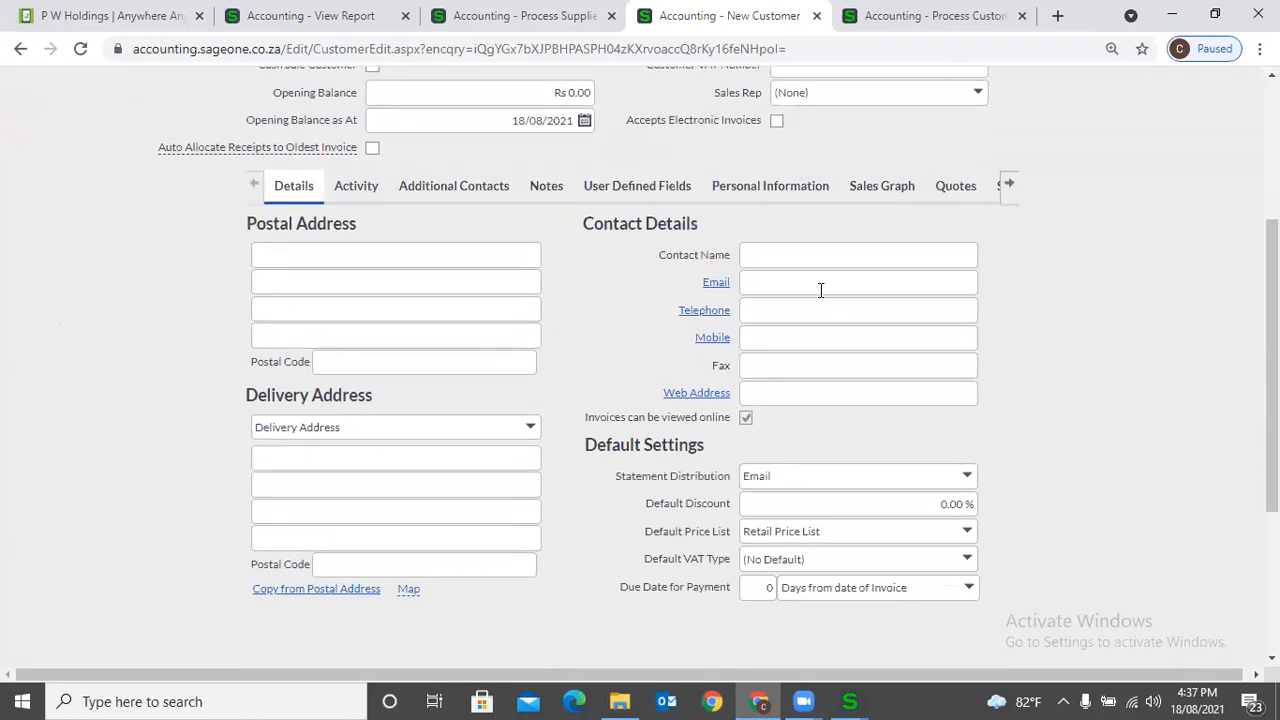
left_click(966, 478)
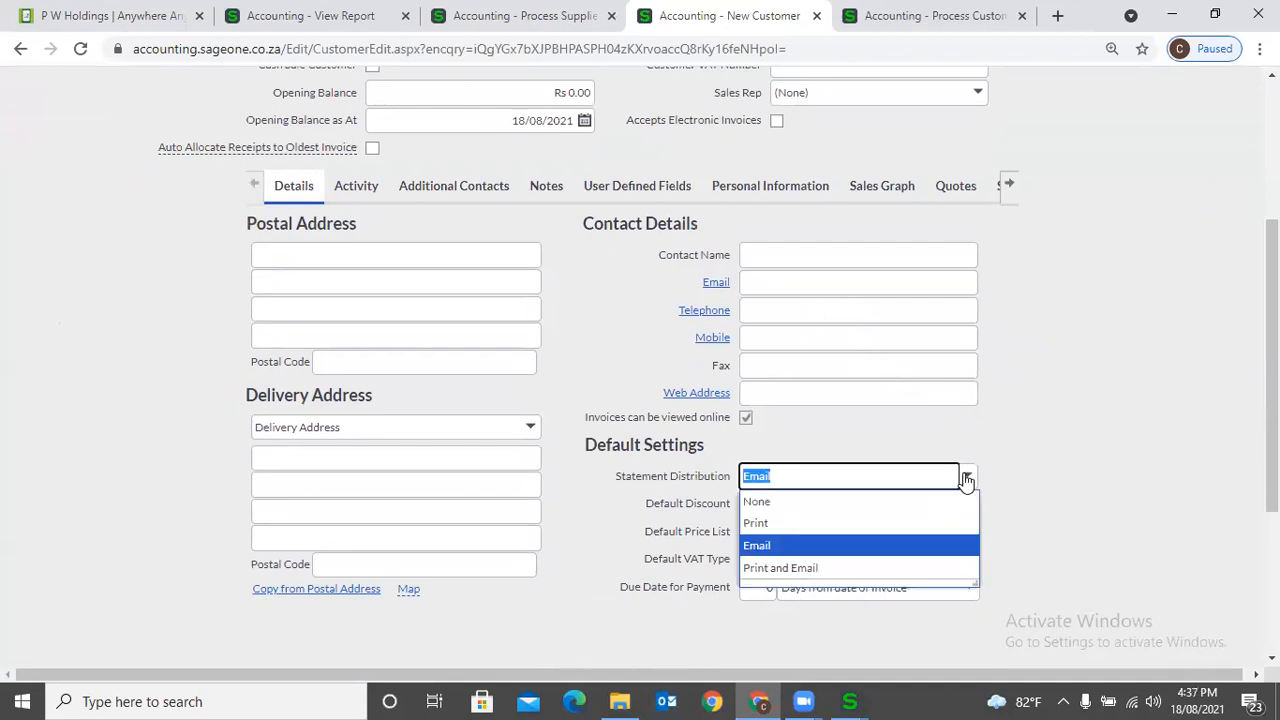
left_click(928, 526)
scroll(1130, 526, "down", 1)
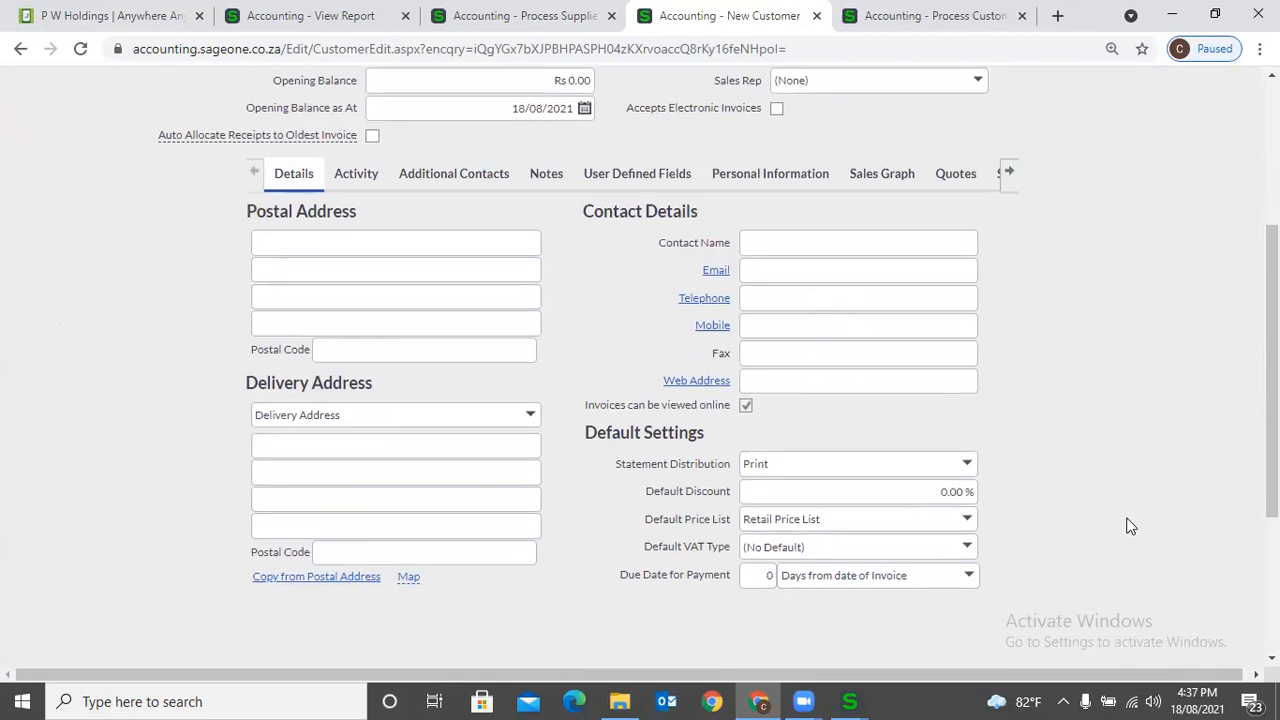
scroll(1130, 526, "down", 3)
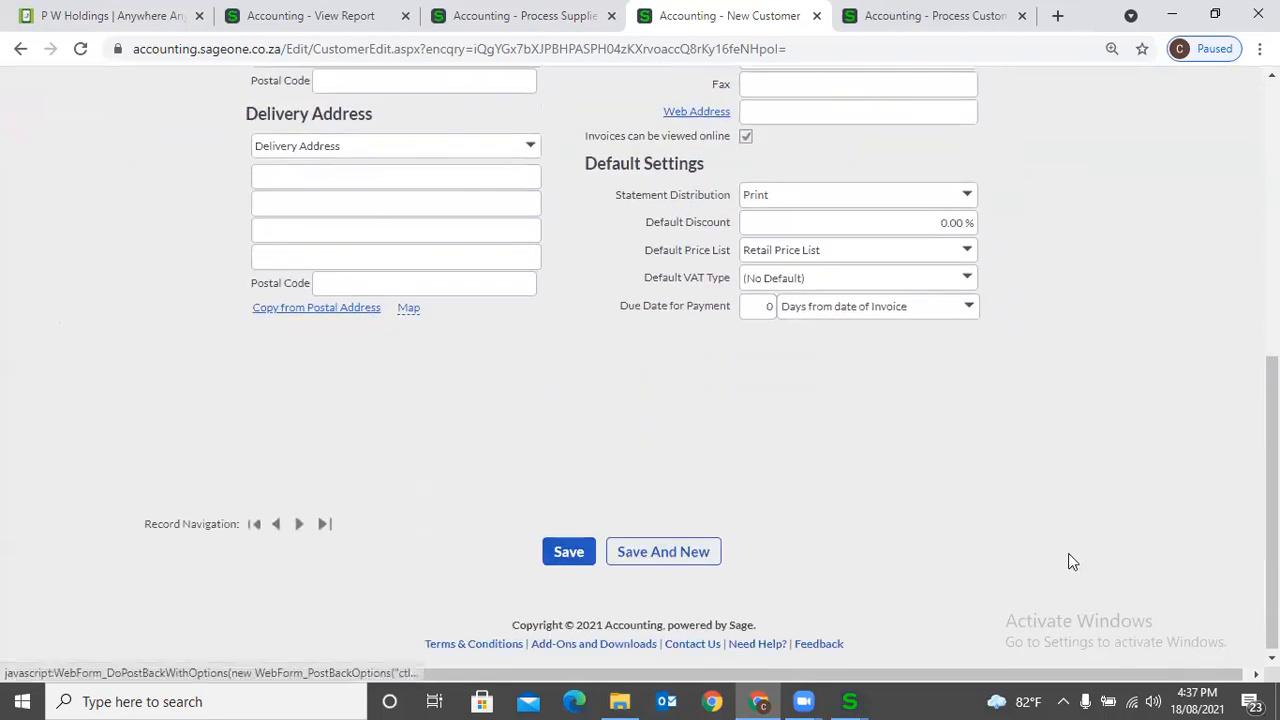
scroll(1075, 560, "up", 6)
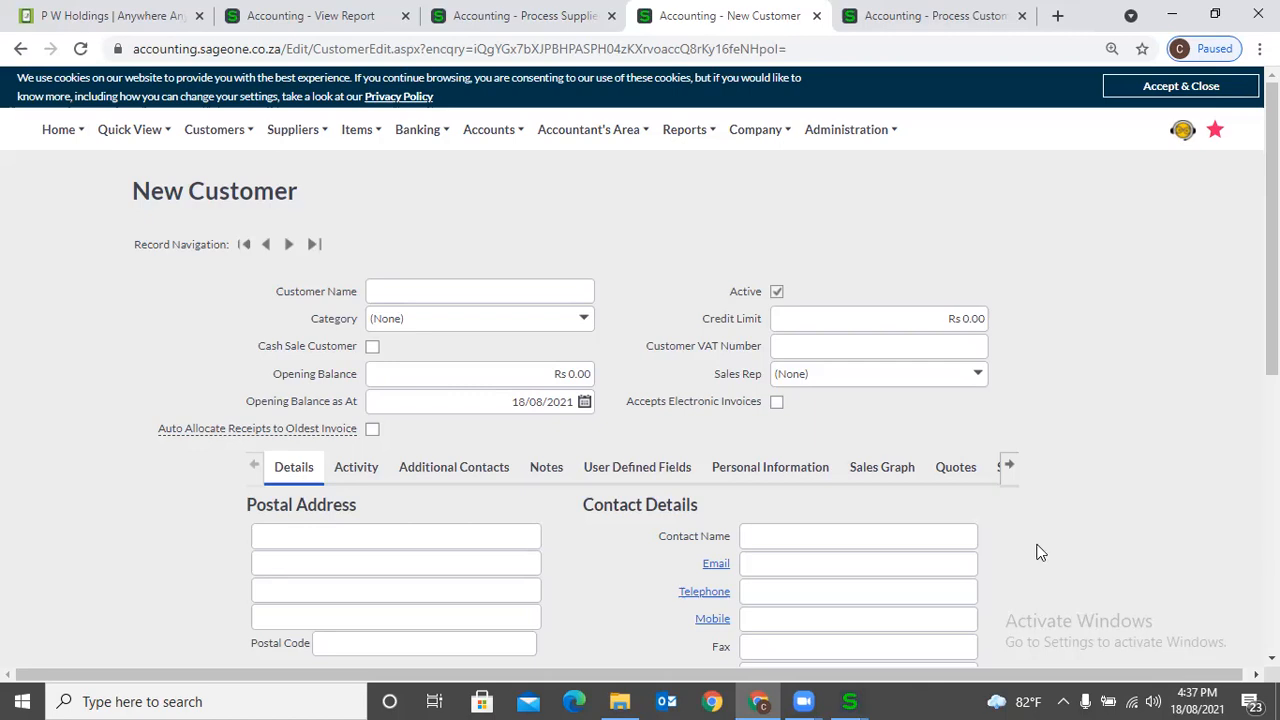
scroll(457, 521, "down", 1)
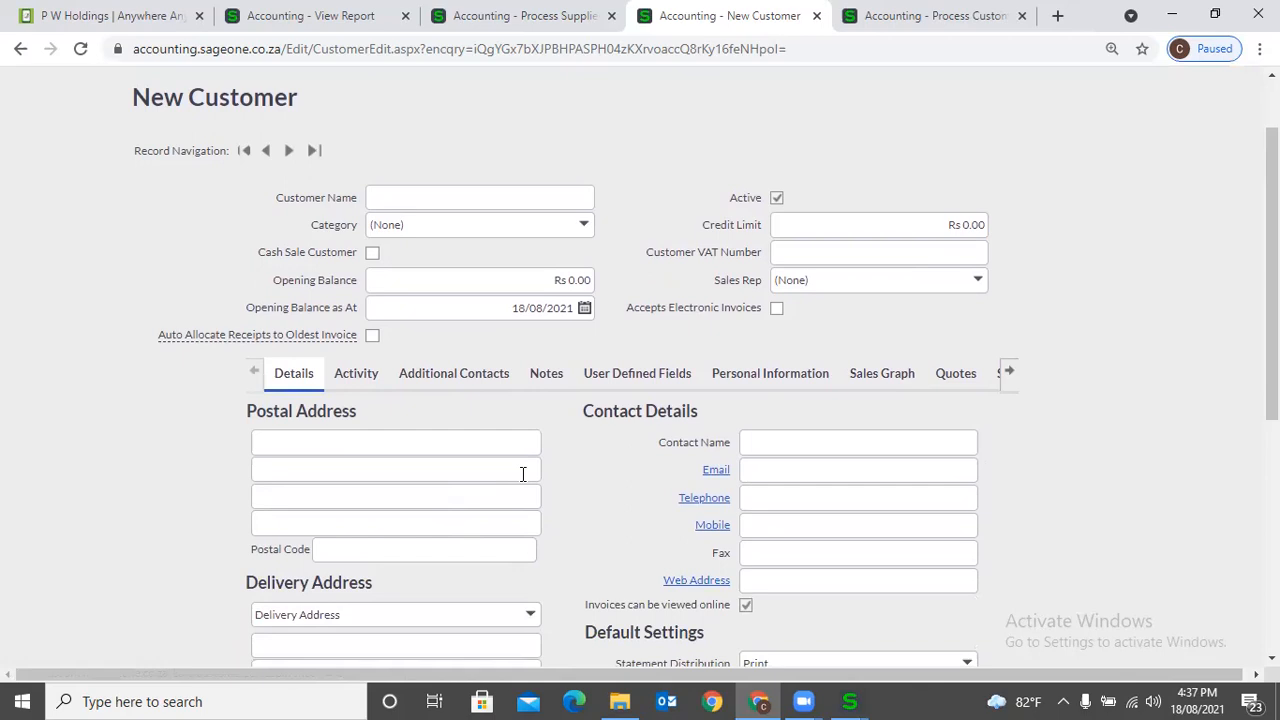
scroll(522, 474, "up", 1)
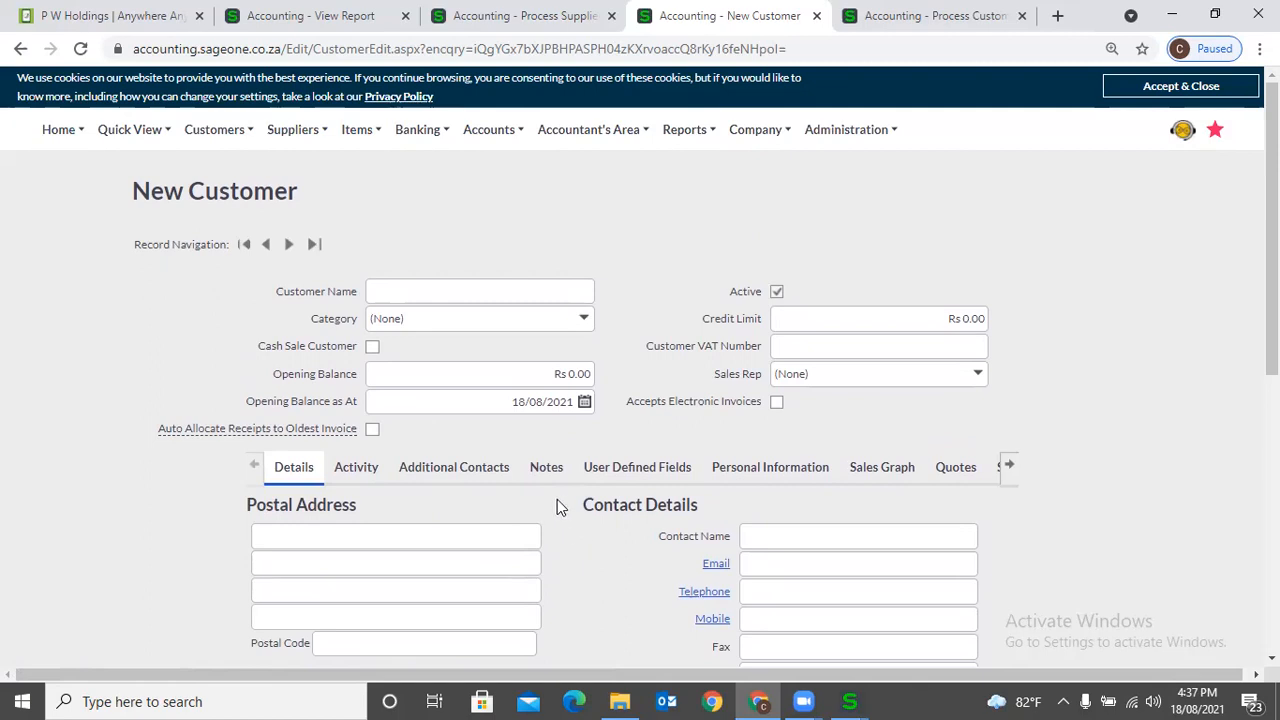
- Start a new item with the code RUH001 and the description Computer
mouse_move(350, 140)
left_click(360, 178)
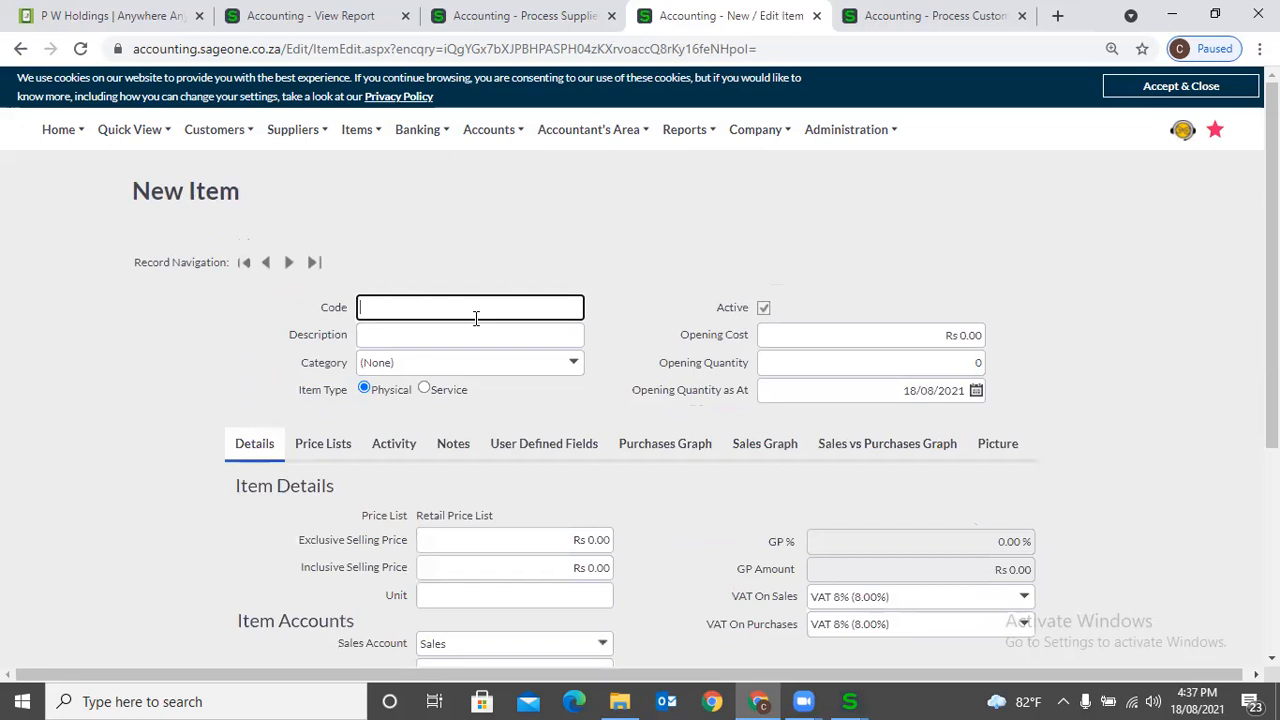
type("R")
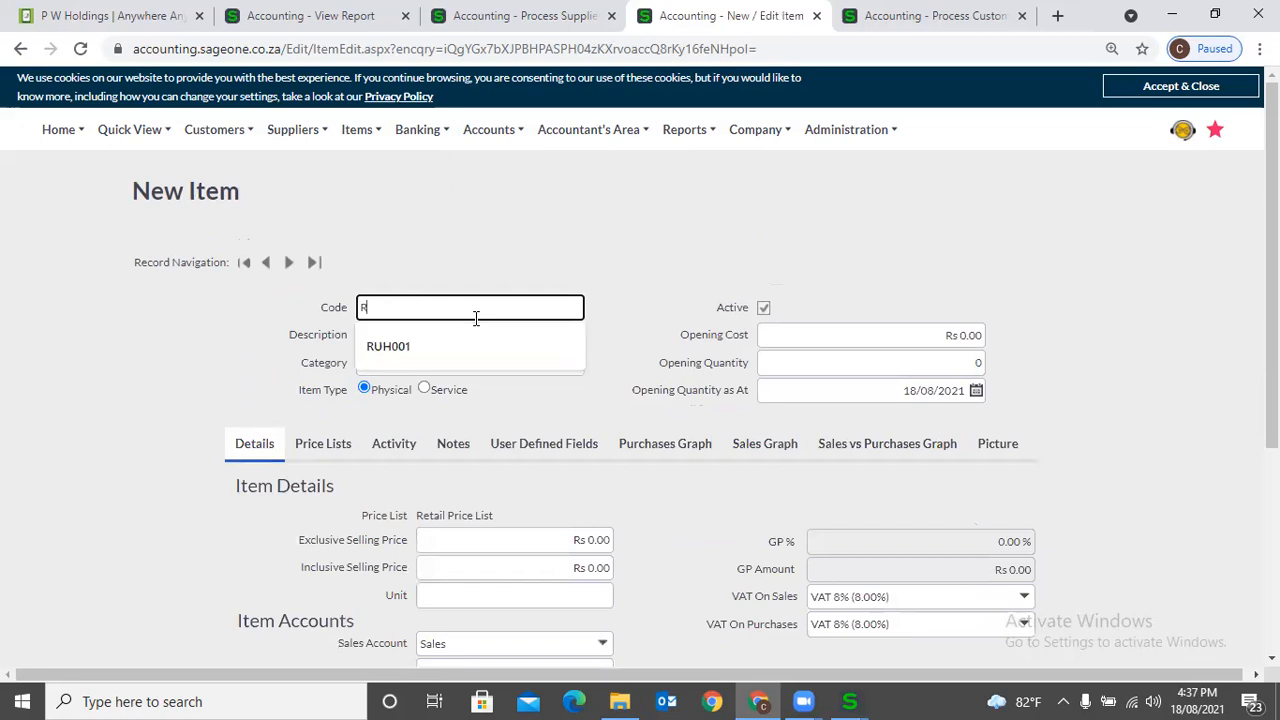
type("UH")
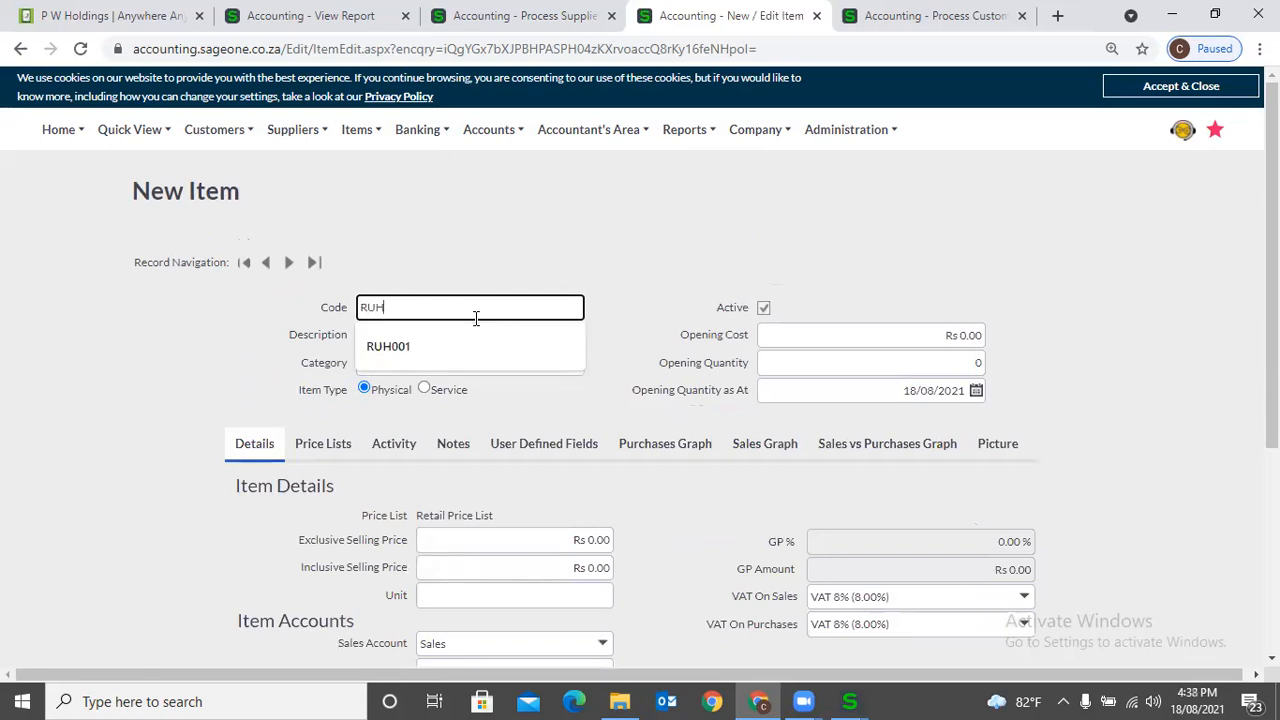
key("Down")
key("Return")
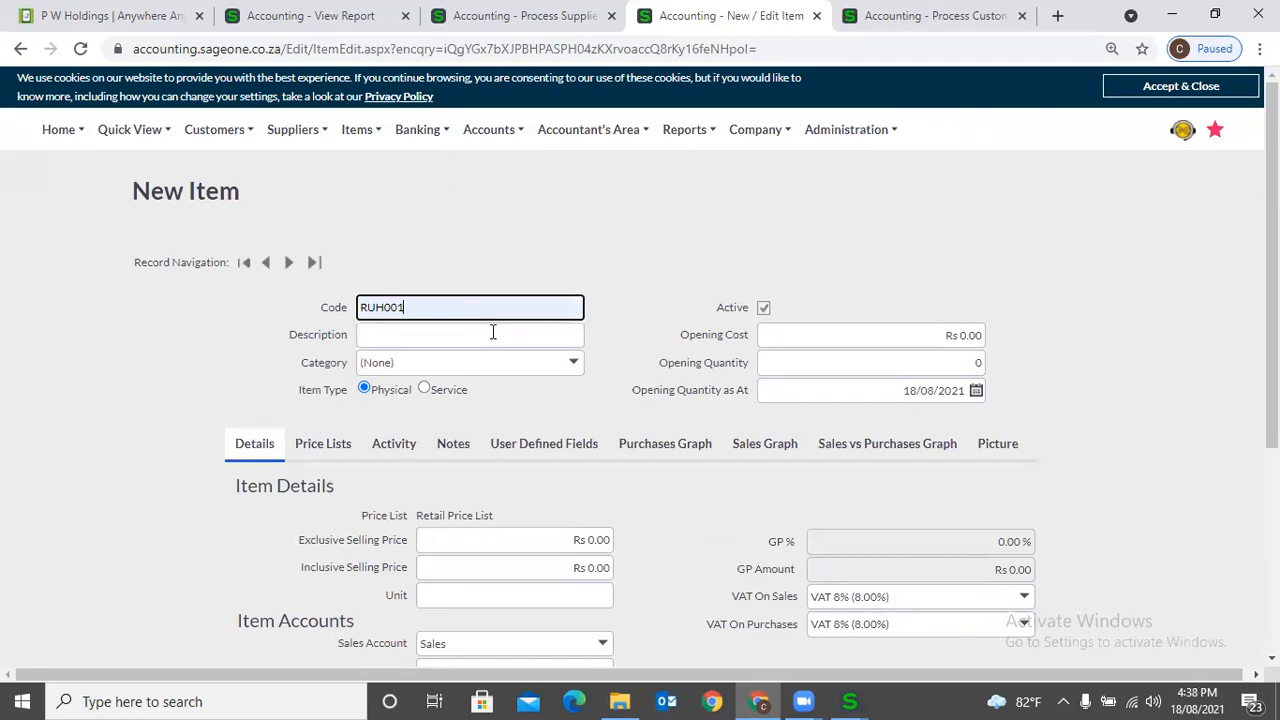
left_click(493, 334)
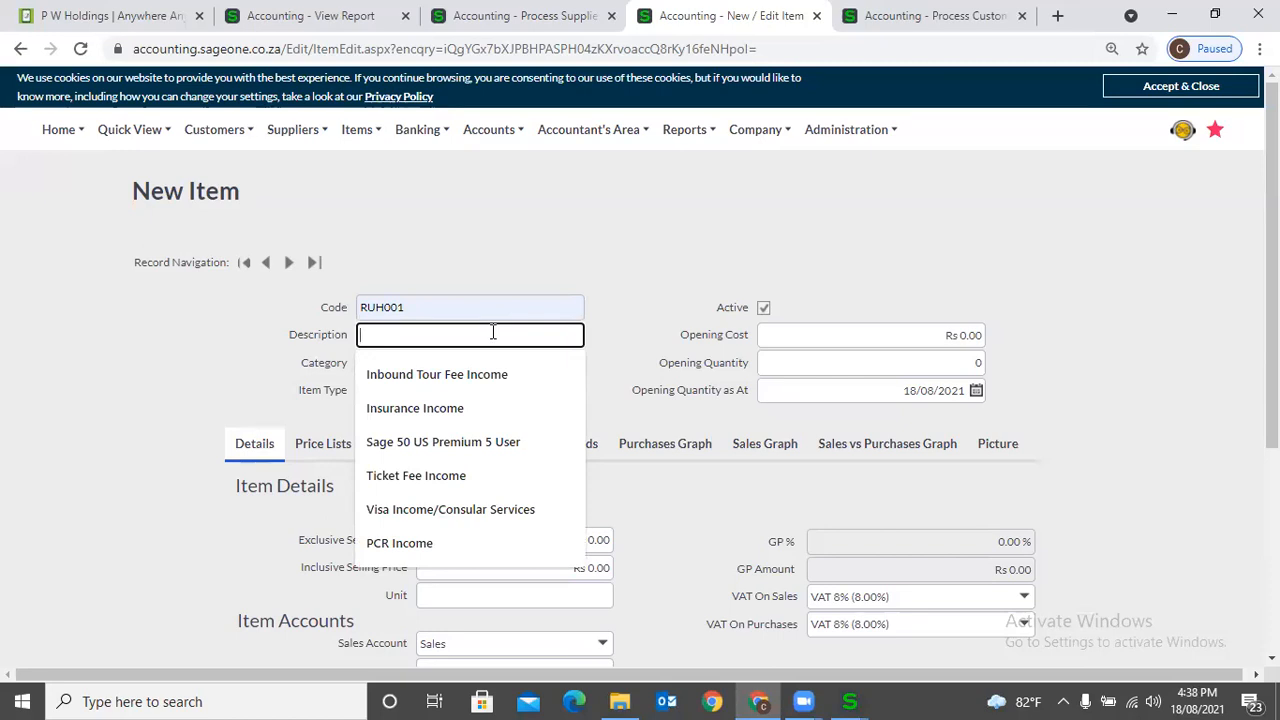
type("Computer")
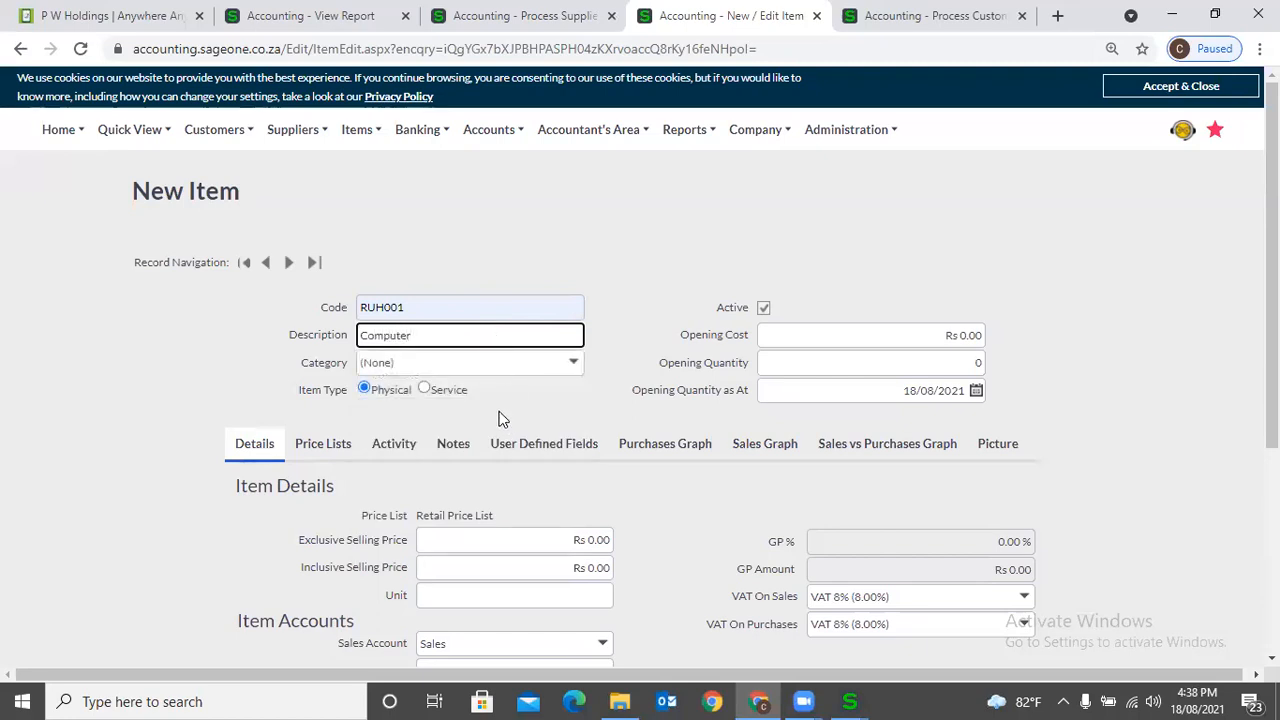
- Set the new item's type to Service and save the item
left_click(440, 390)
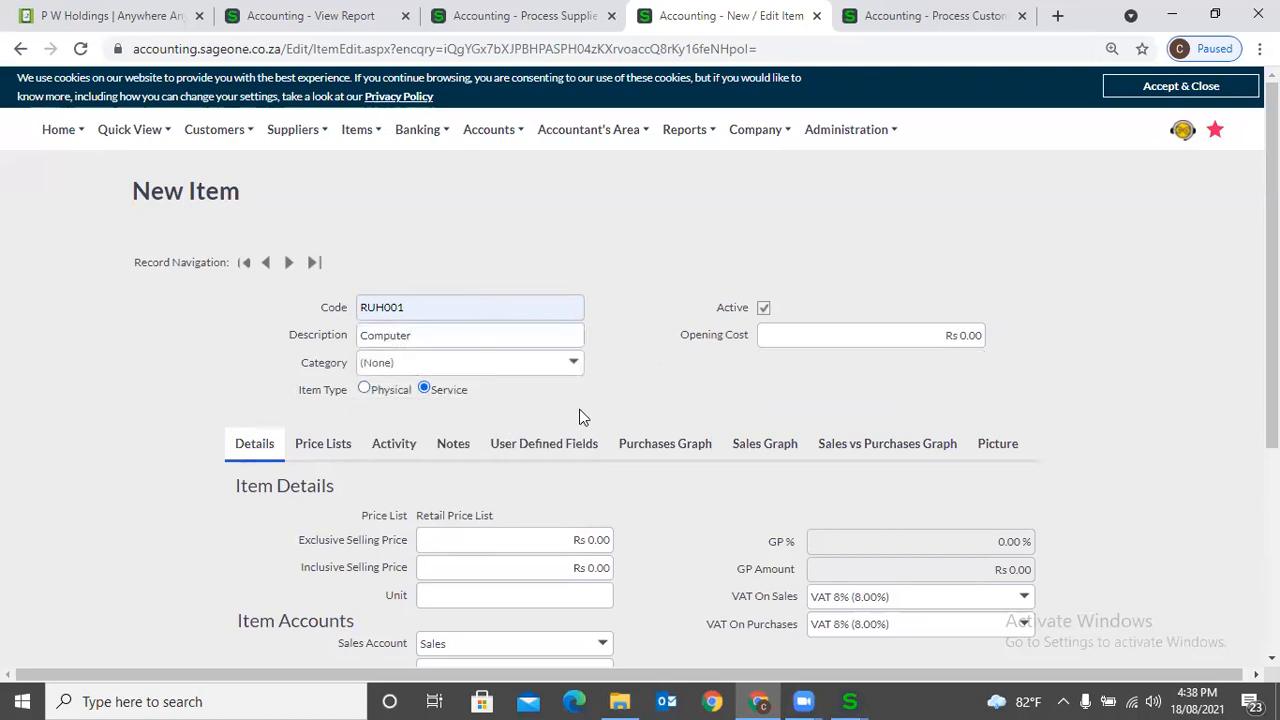
scroll(577, 417, "down", 3)
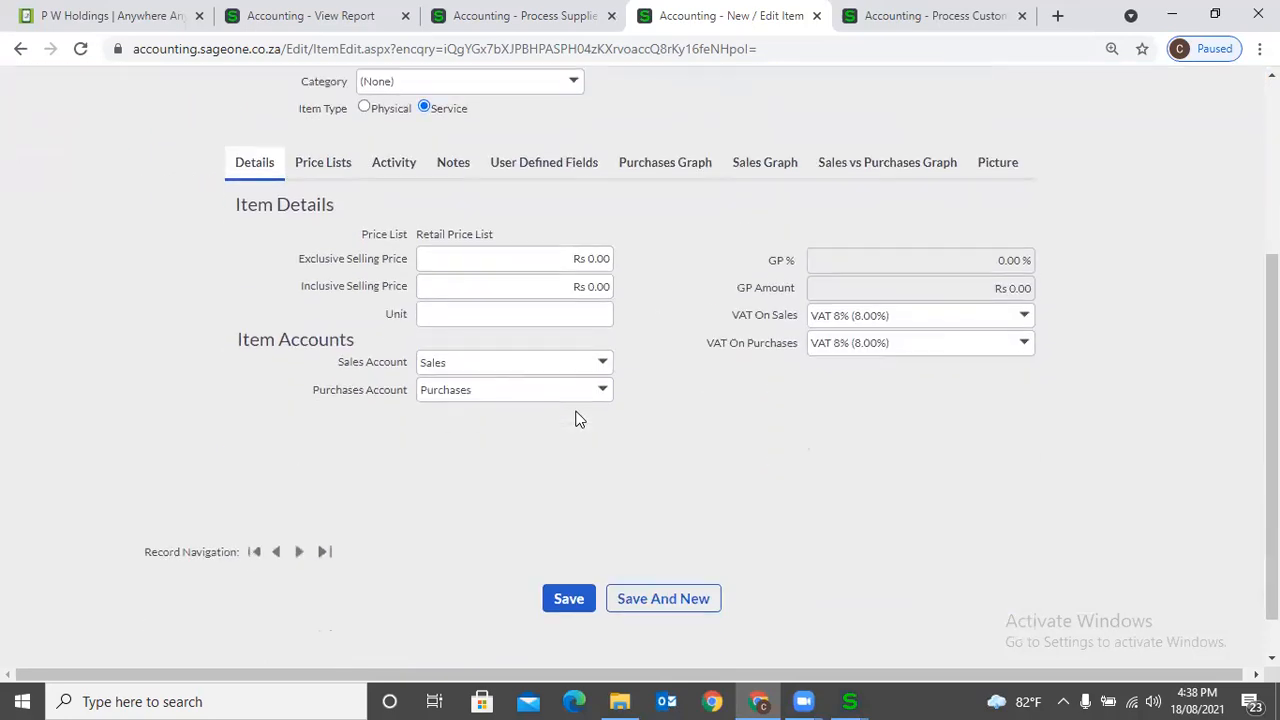
left_click(551, 542)
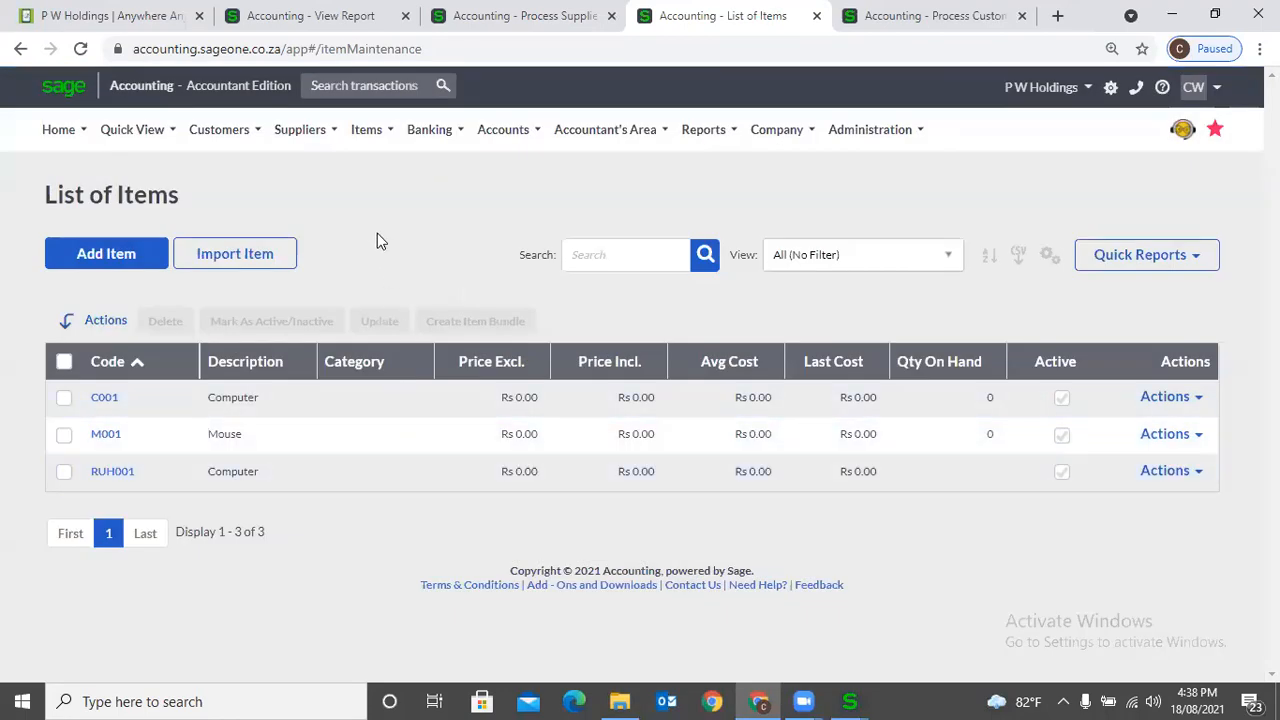
- Start another new item, set its type to Service and try to save it without a code or description
left_click(358, 133)
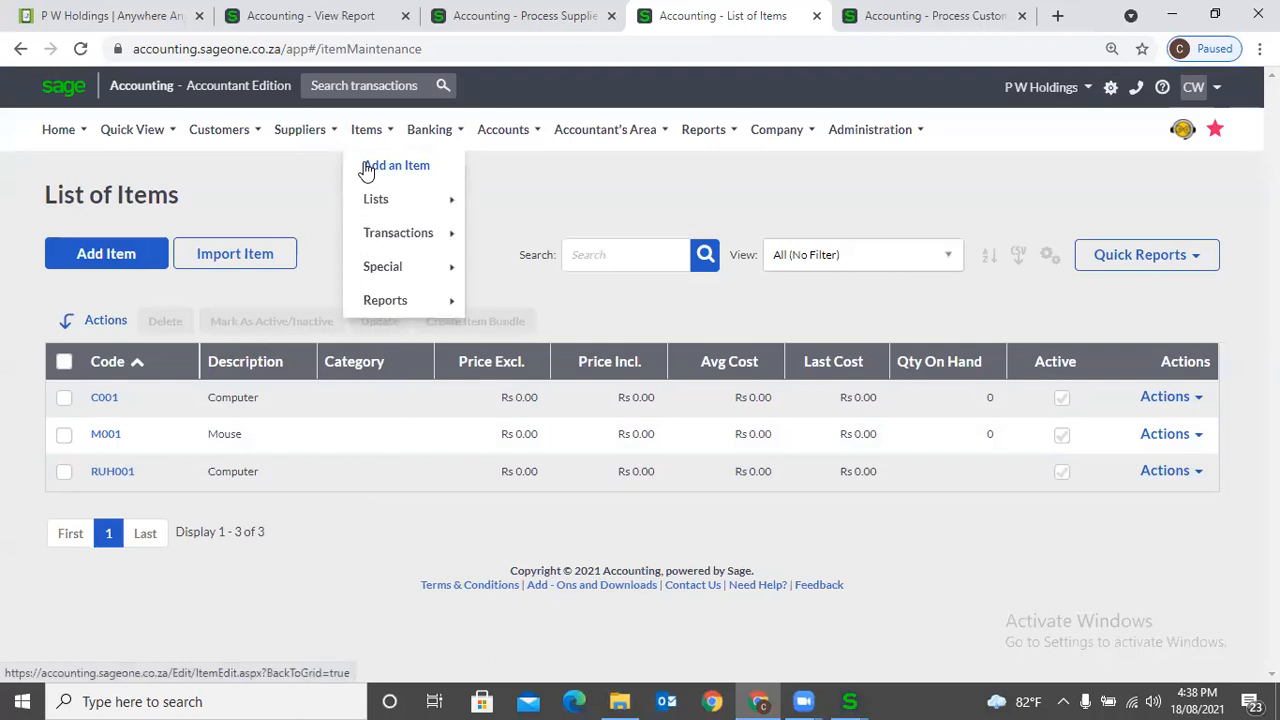
left_click(366, 168)
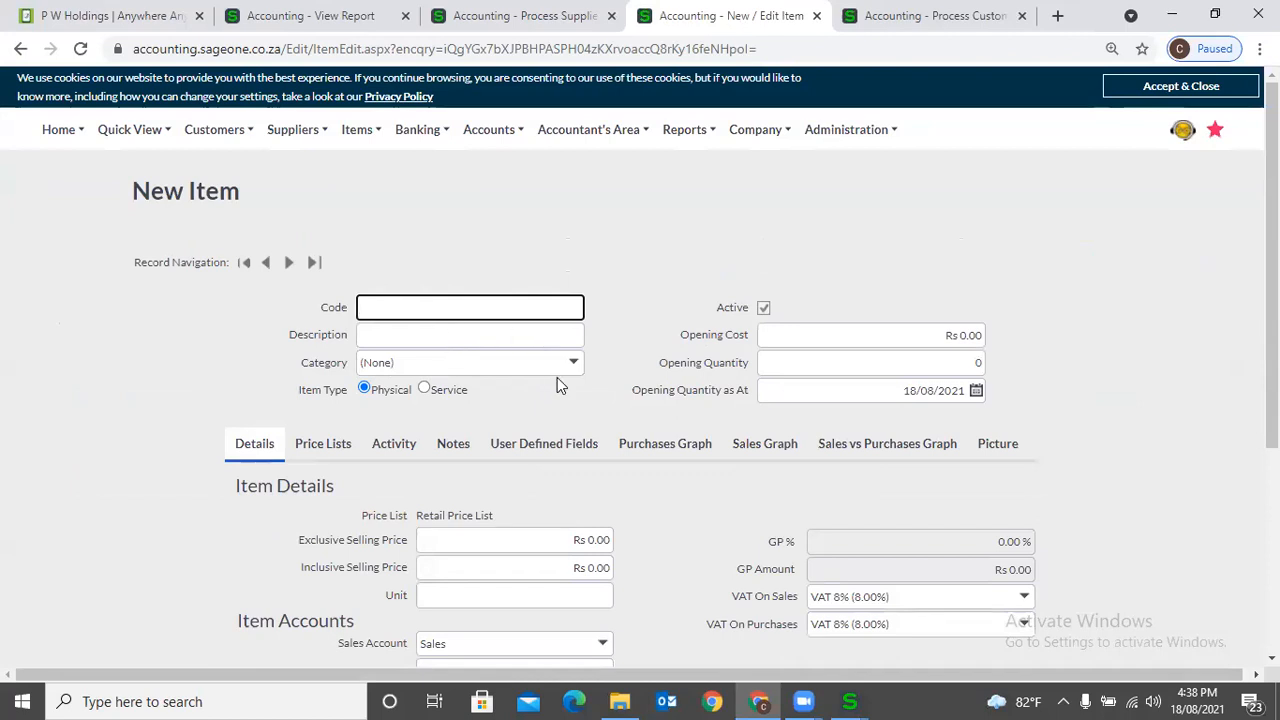
scroll(557, 380, "down", 1)
left_click(440, 297)
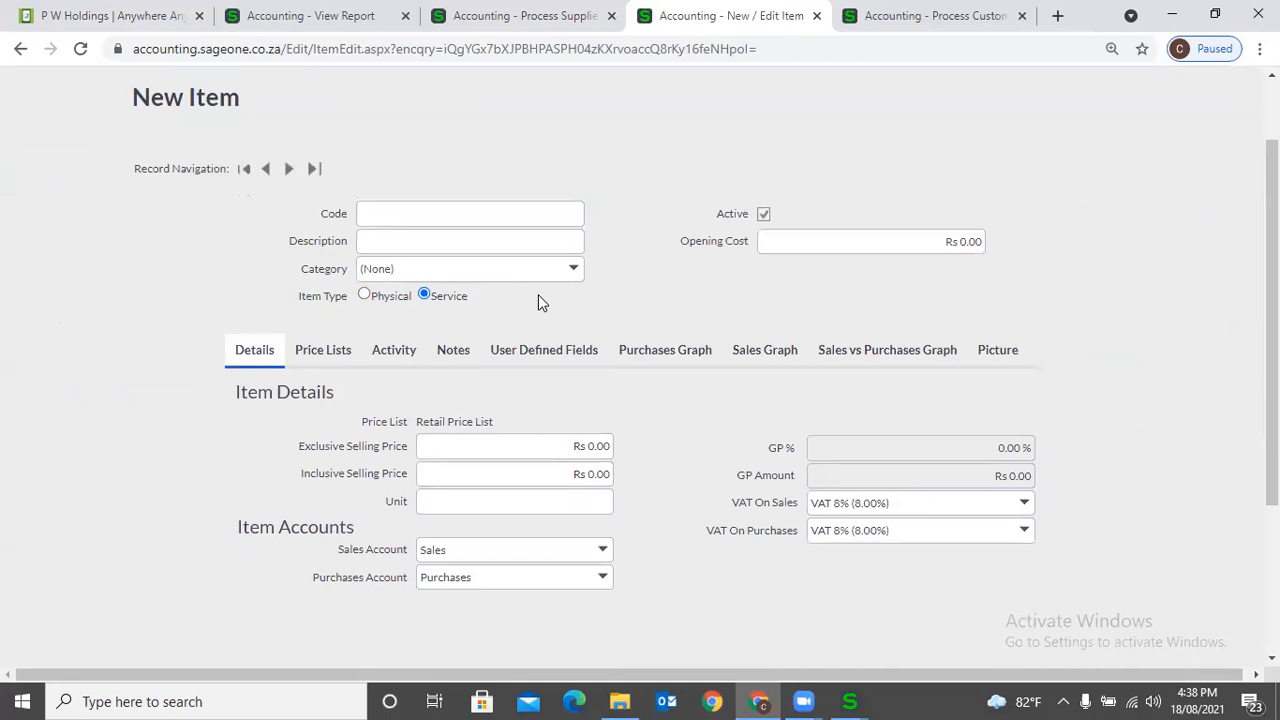
scroll(555, 345, "down", 2)
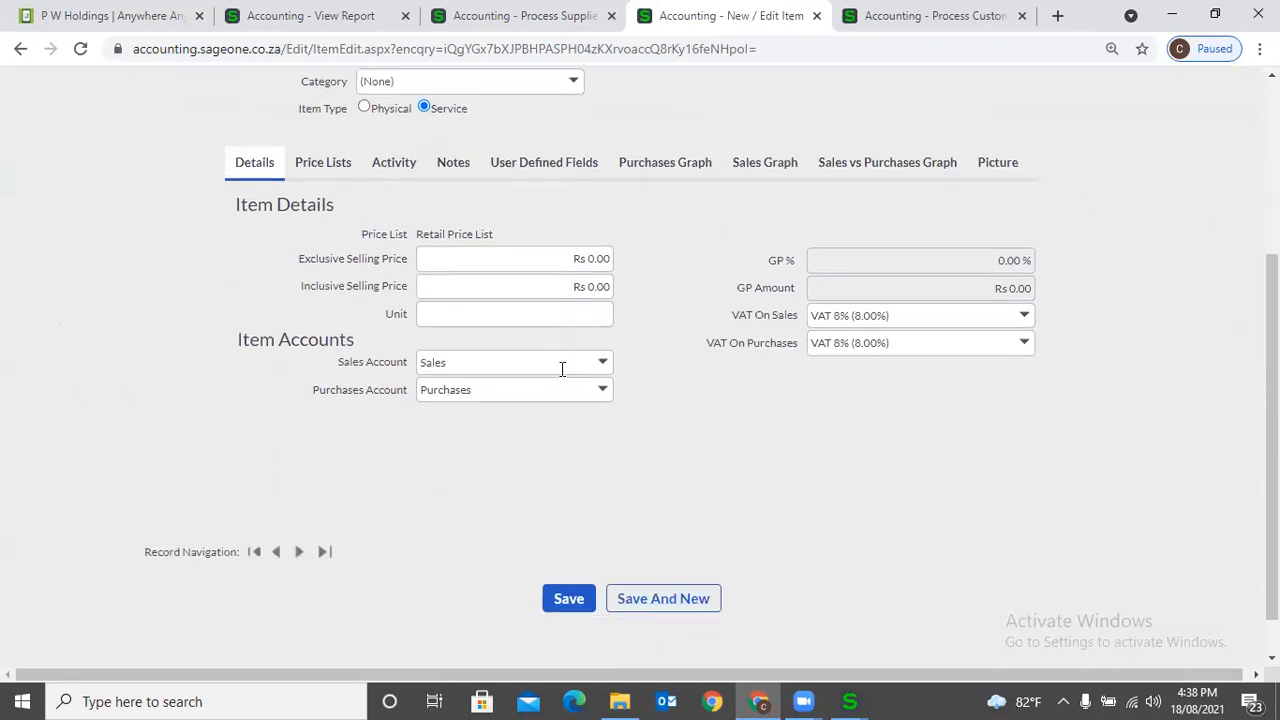
left_click(566, 600)
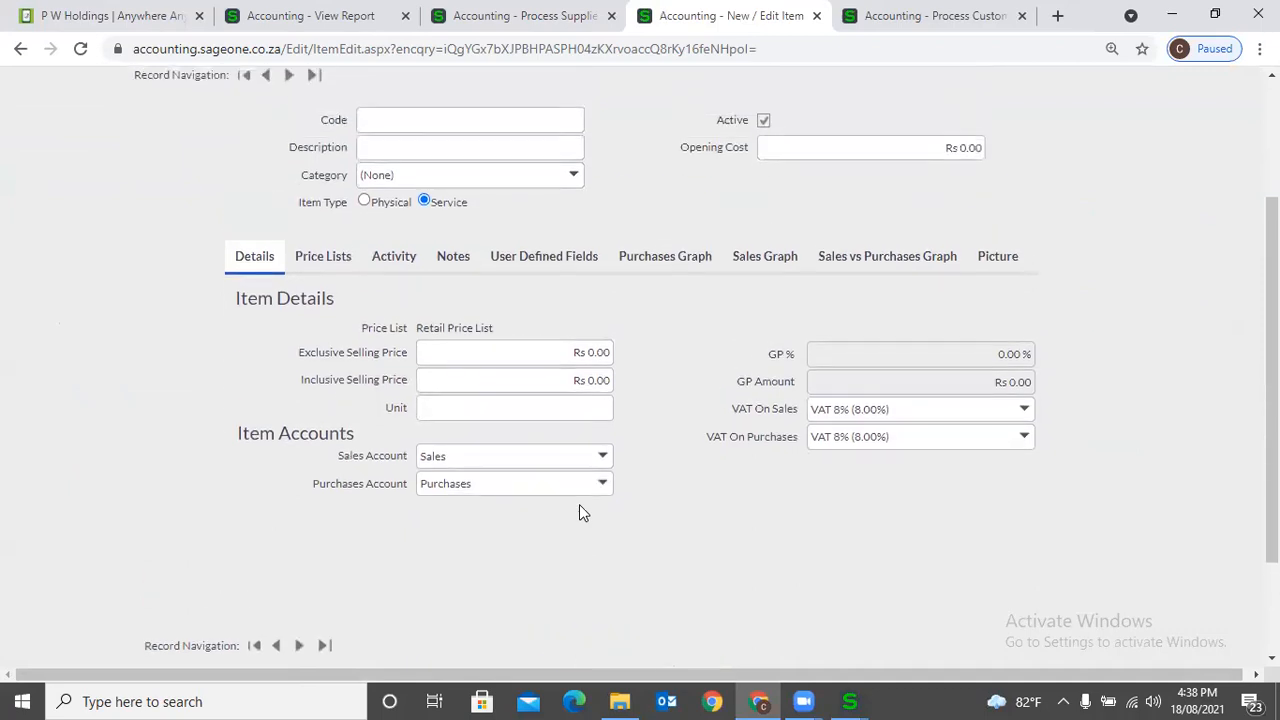
scroll(579, 504, "up", 1)
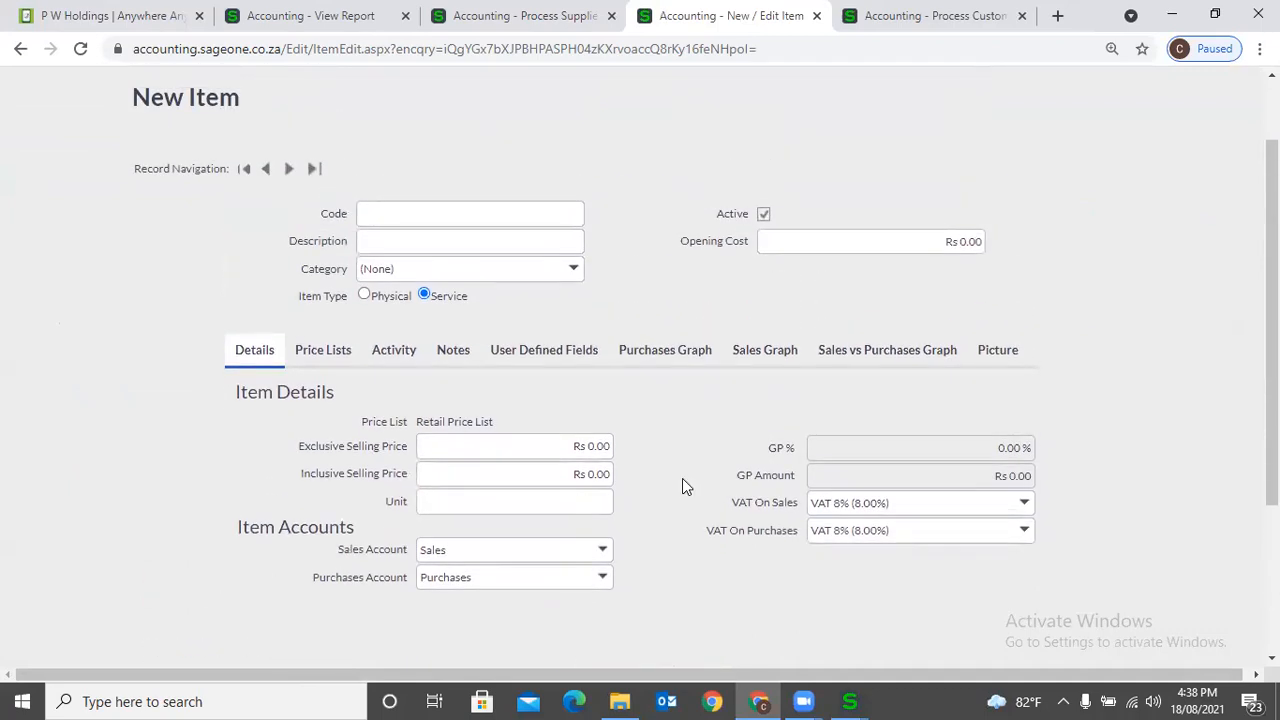
scroll(682, 487, "up", 1)
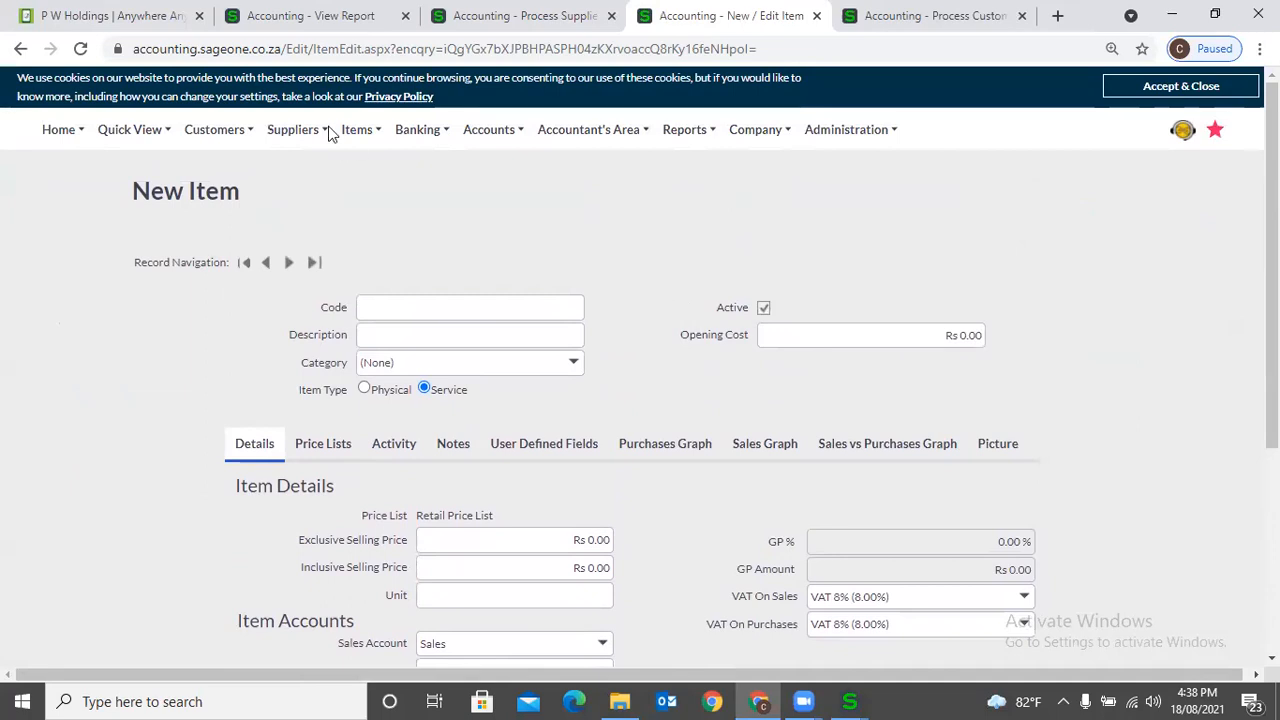
- Add a new customer quote and set its customer to University of Ruhuna
mouse_move(330, 132)
mouse_move(197, 138)
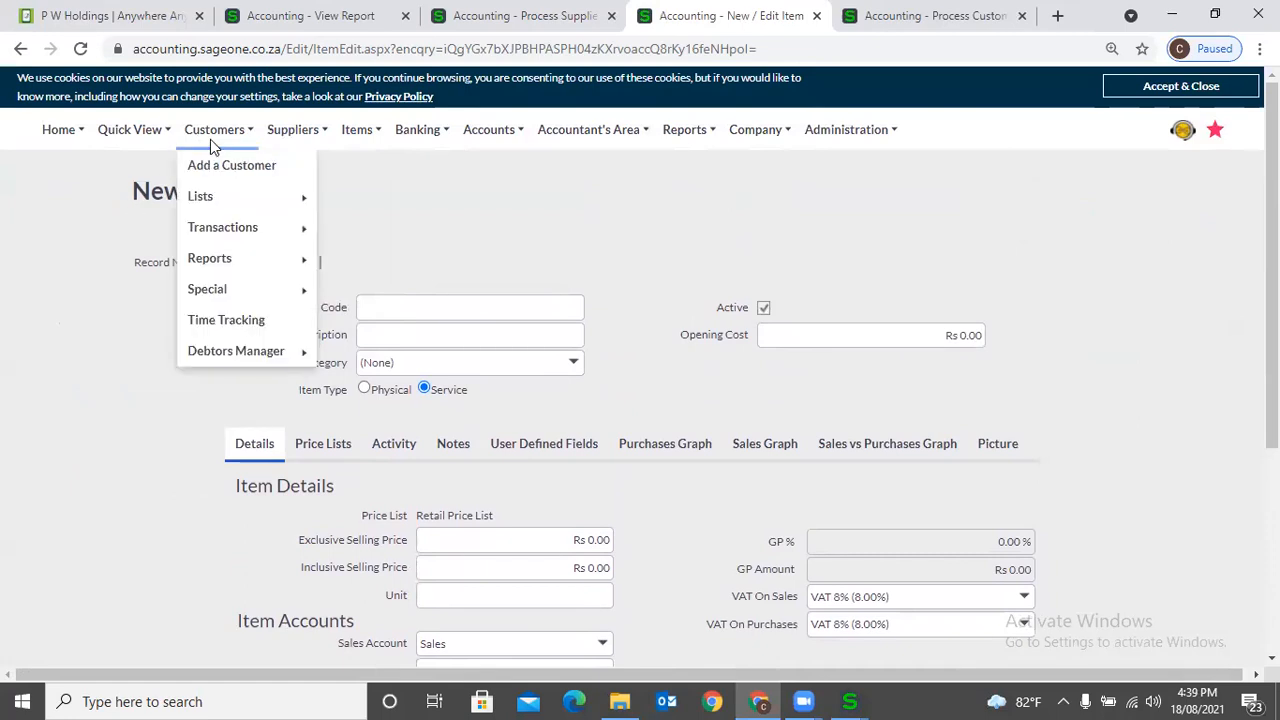
mouse_move(214, 229)
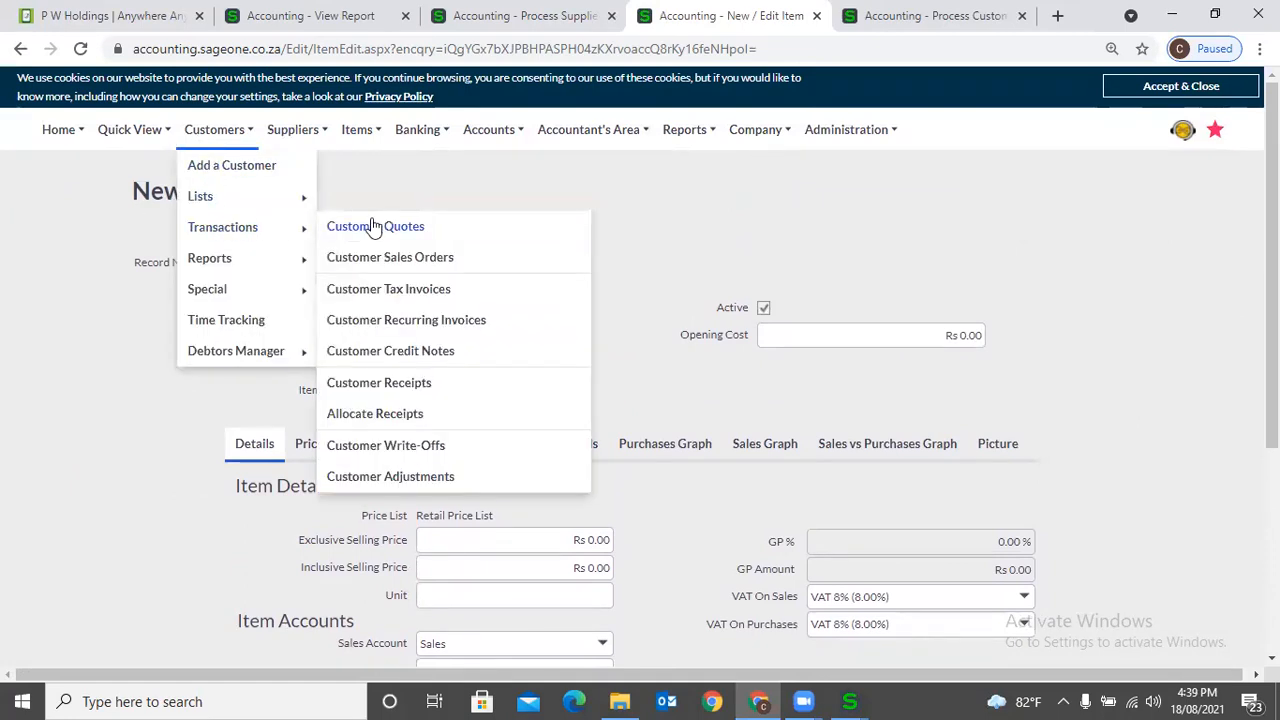
left_click(408, 229)
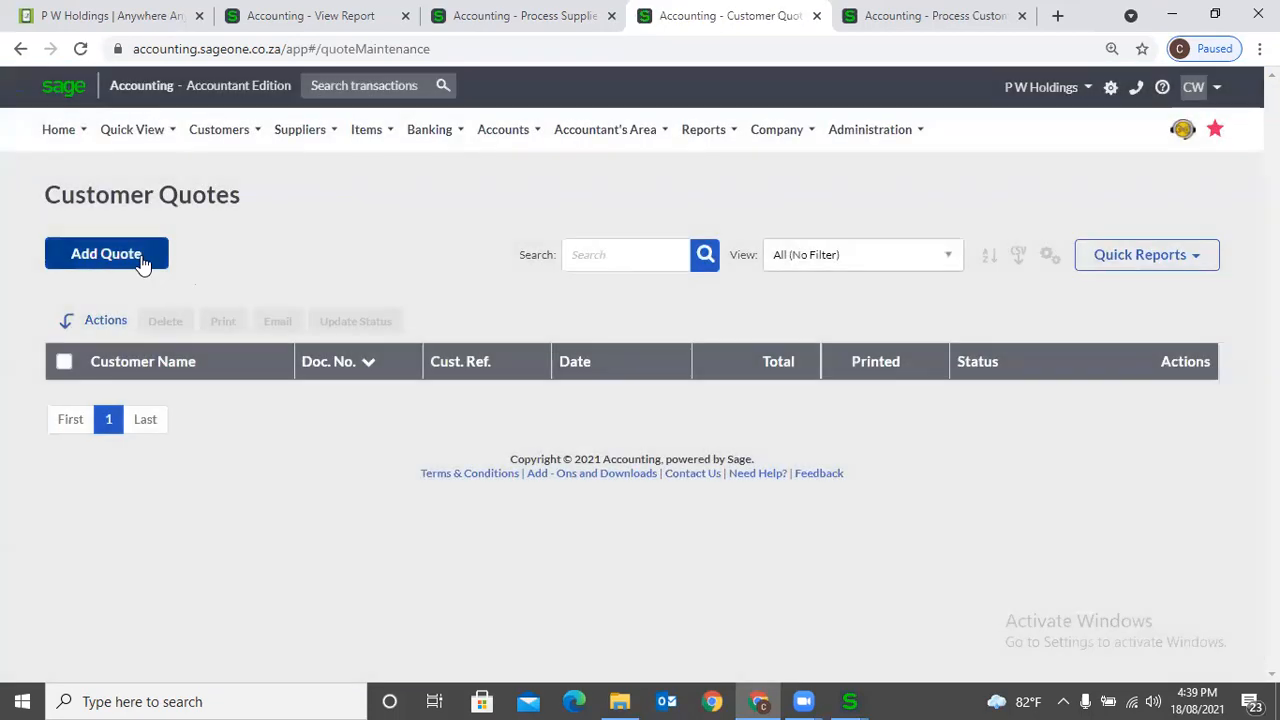
left_click(142, 262)
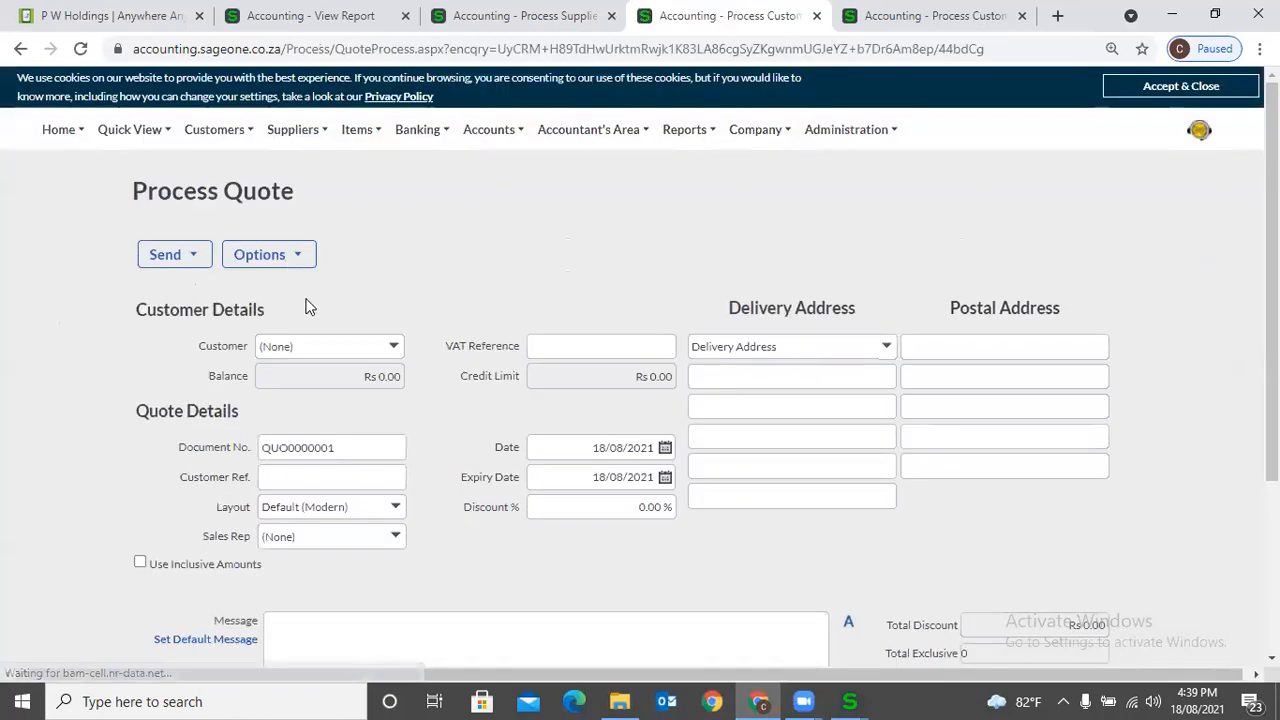
left_click(406, 349)
left_click(397, 416)
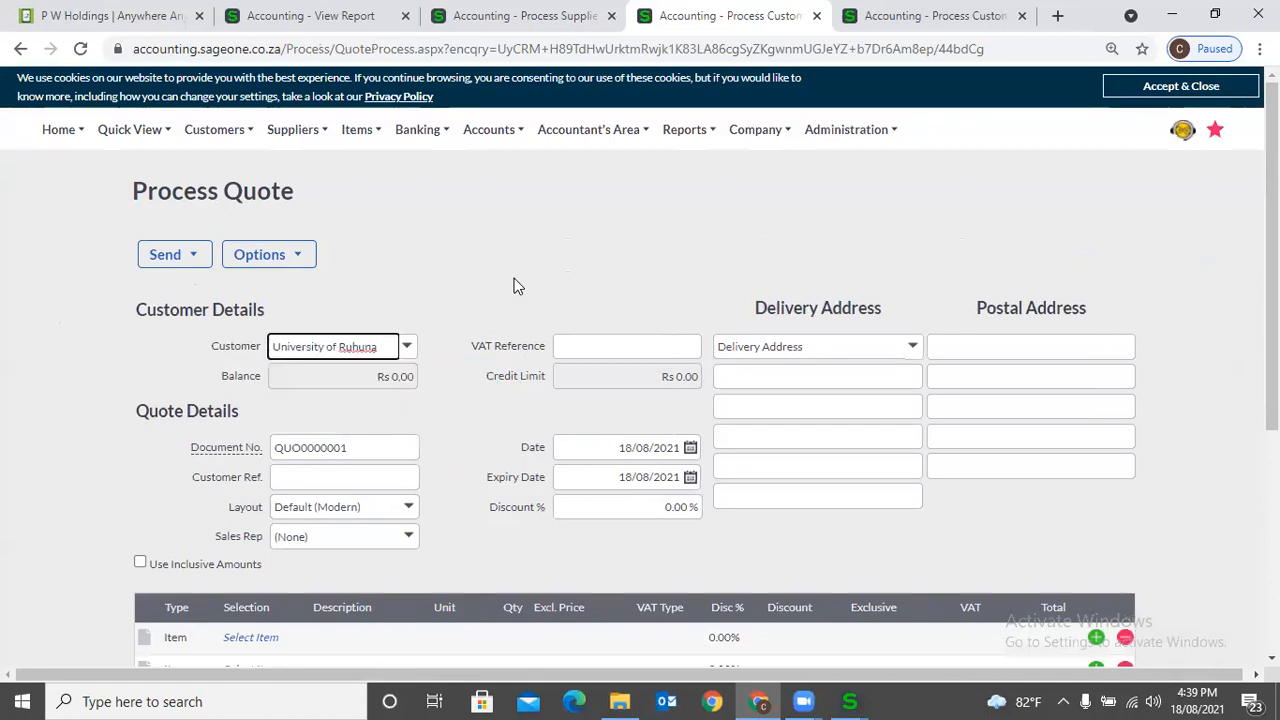
- Add item RUH001 as the quote's first line with an exclusive price of 100,000
scroll(514, 284, "down", 2)
scroll(514, 284, "down", 2)
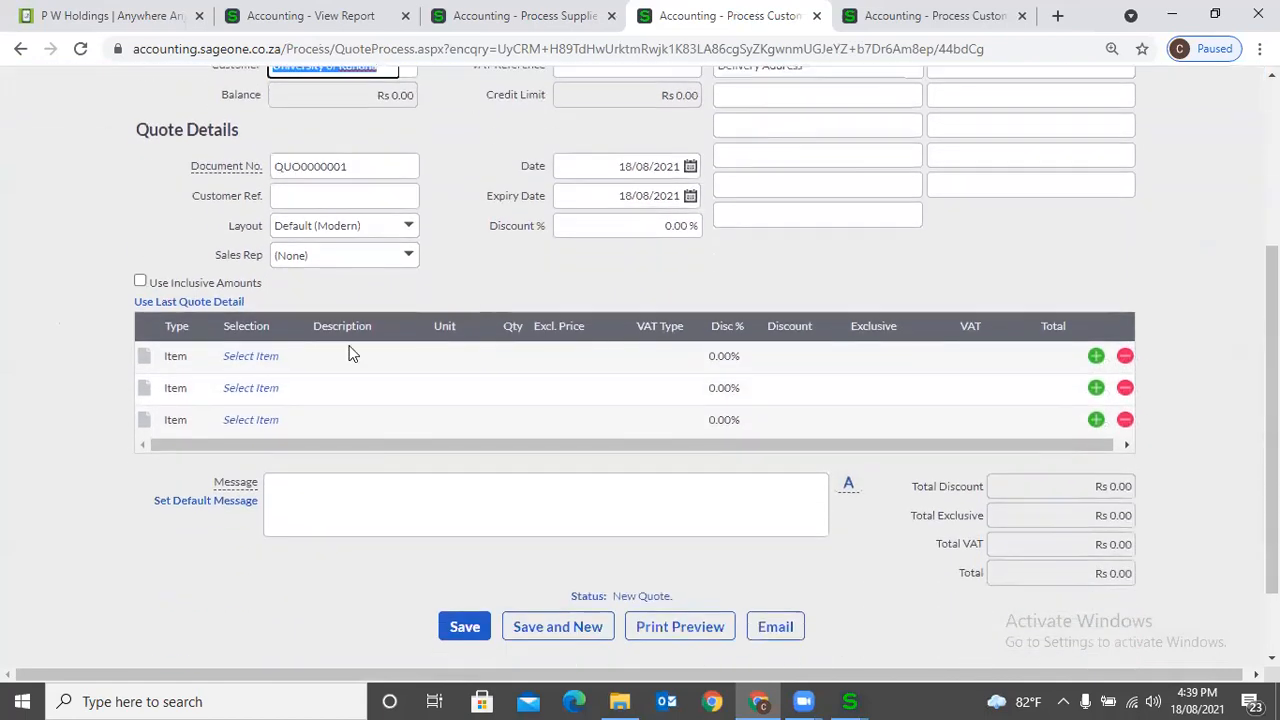
left_click(253, 360)
left_click(296, 357)
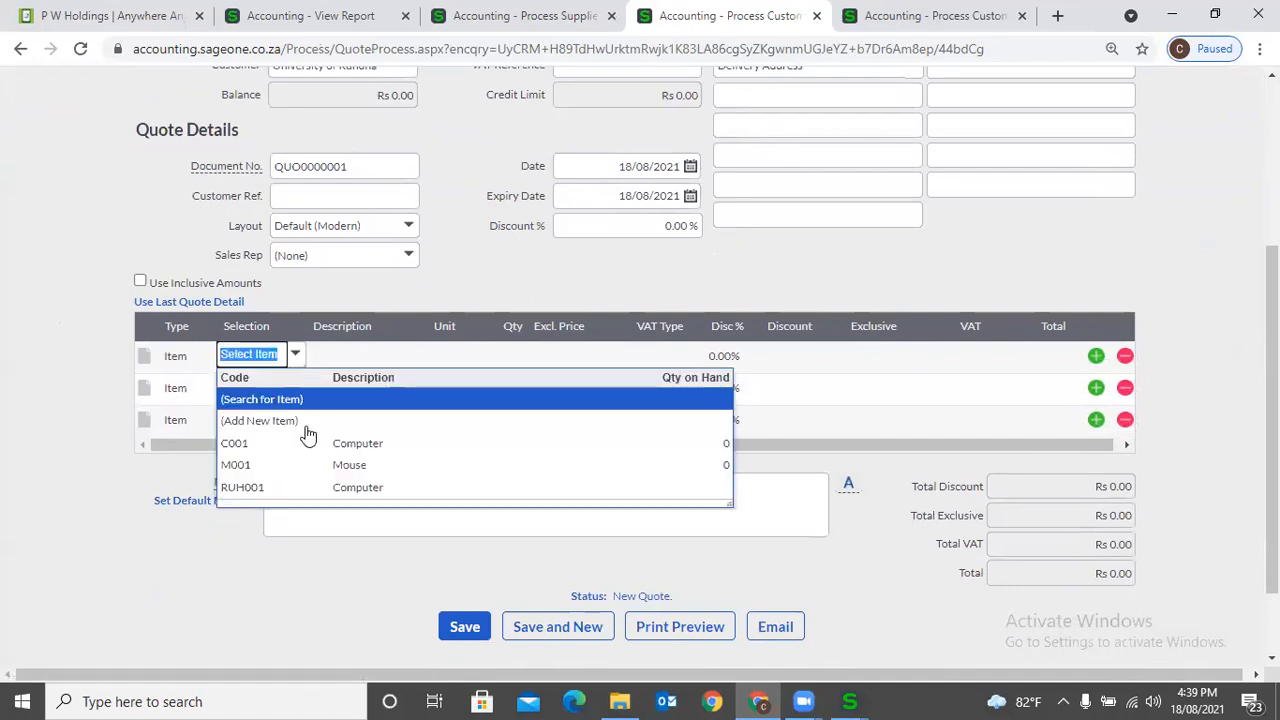
left_click(318, 490)
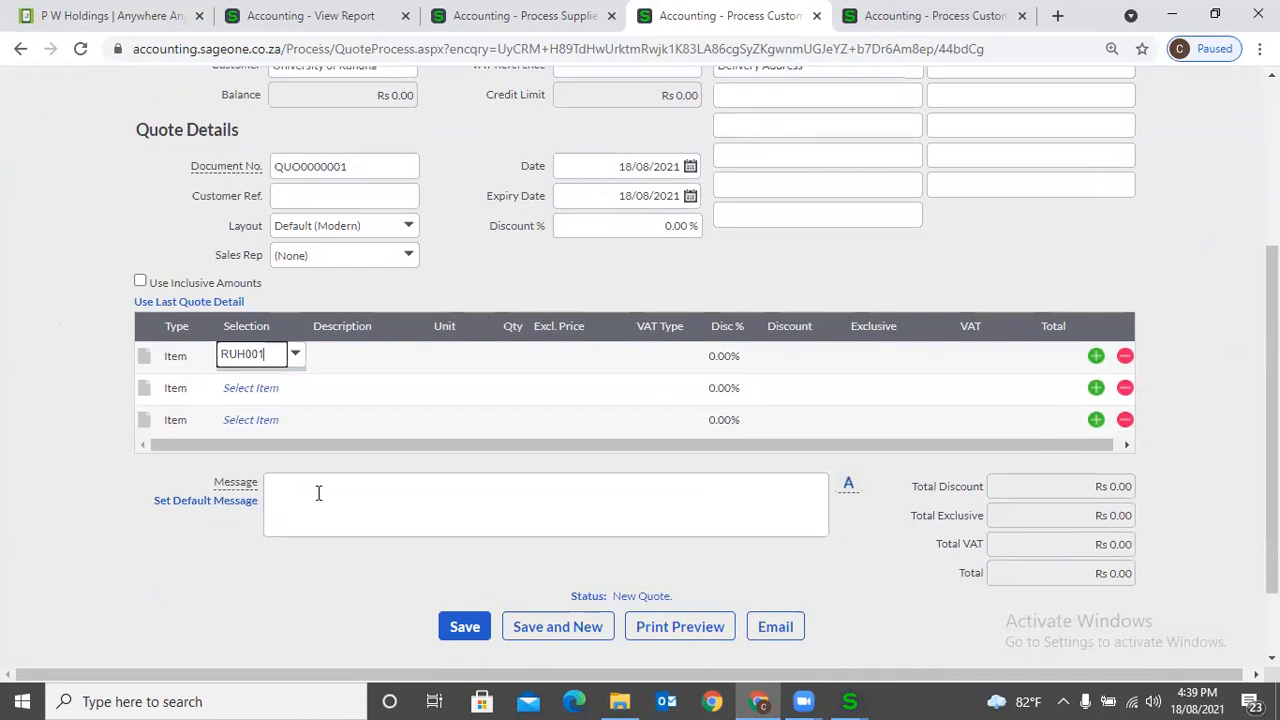
key("Tab")
type("100,000")
key("Tab")
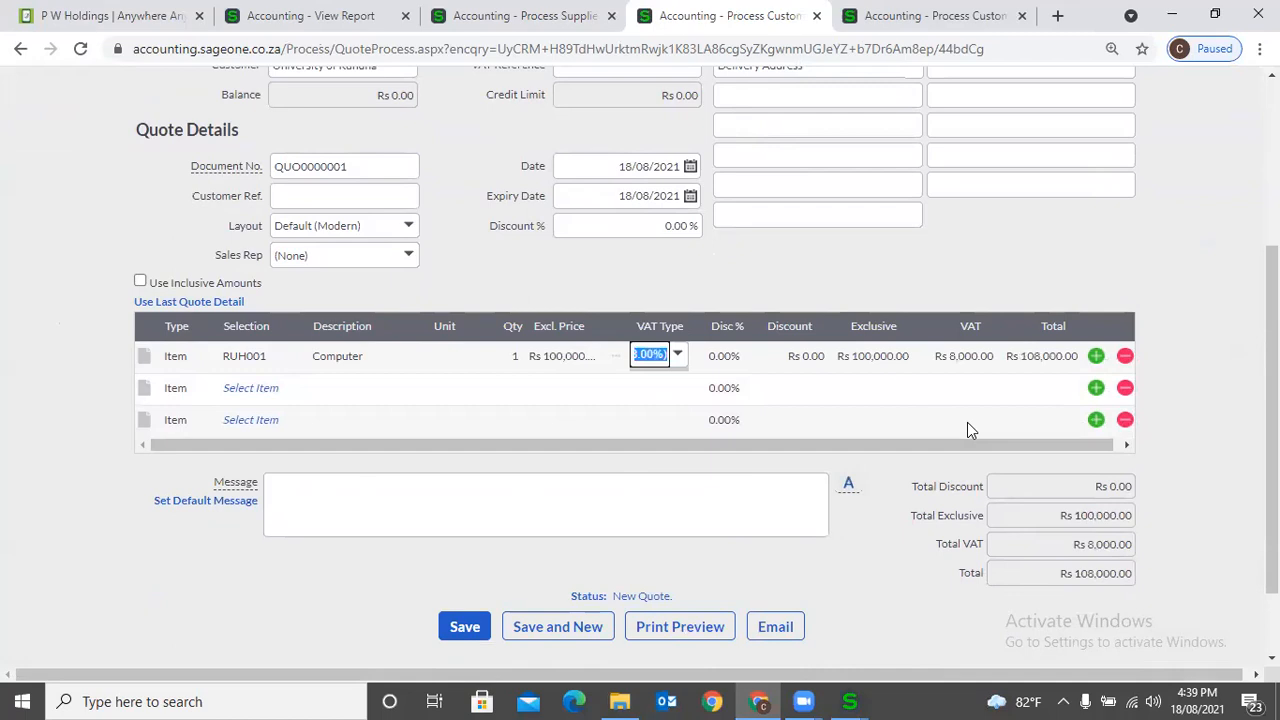
left_click(940, 297)
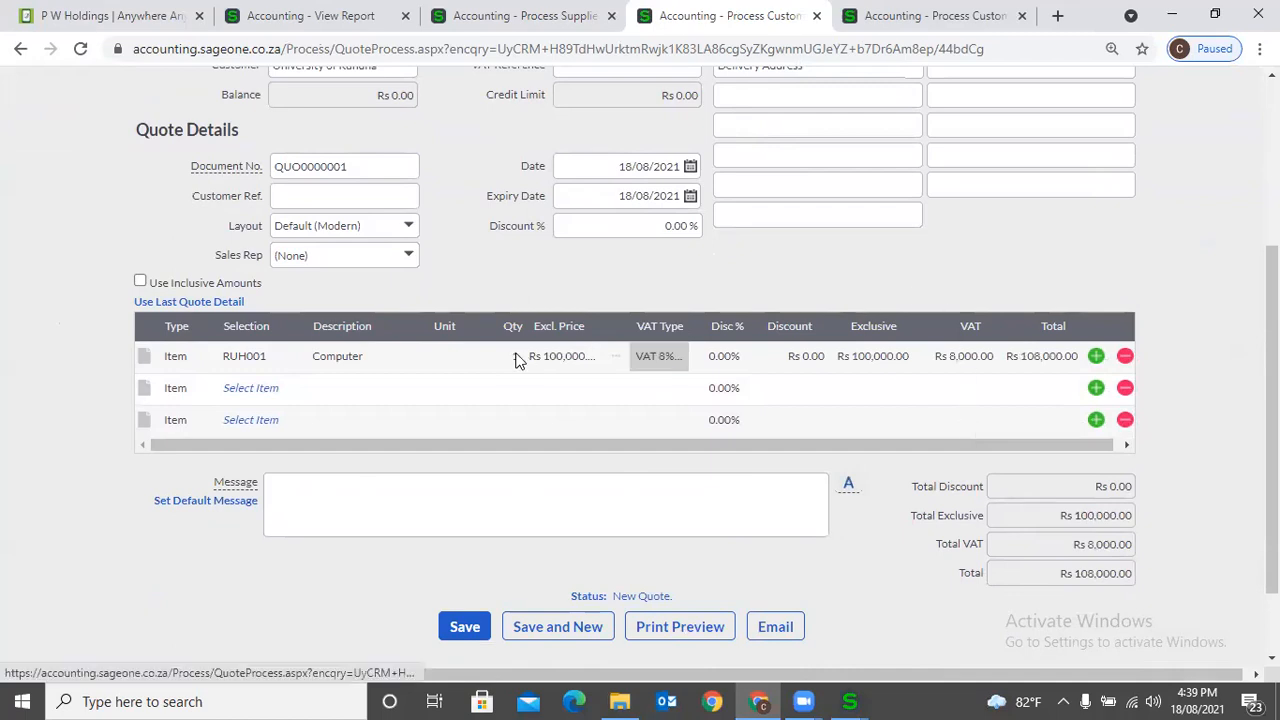
- Preview the printed quote from its header to its totals, and return to the quote
left_click(650, 628)
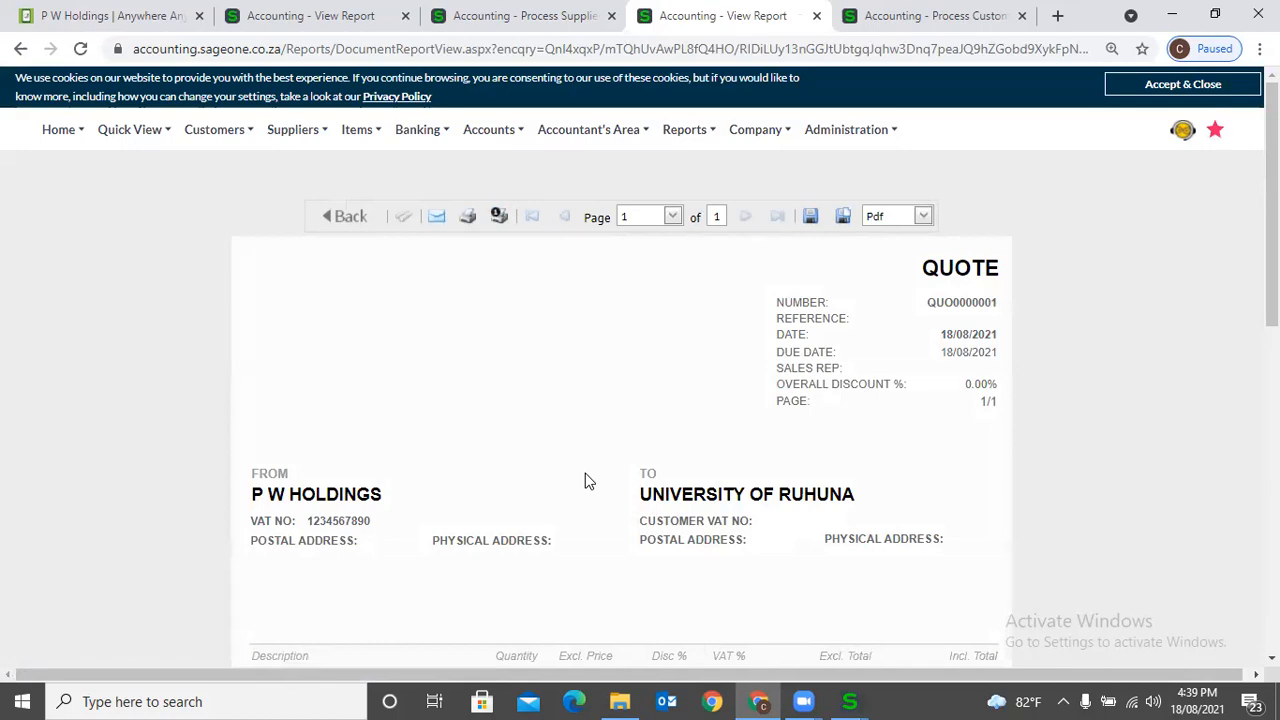
scroll(600, 481, "down", 5)
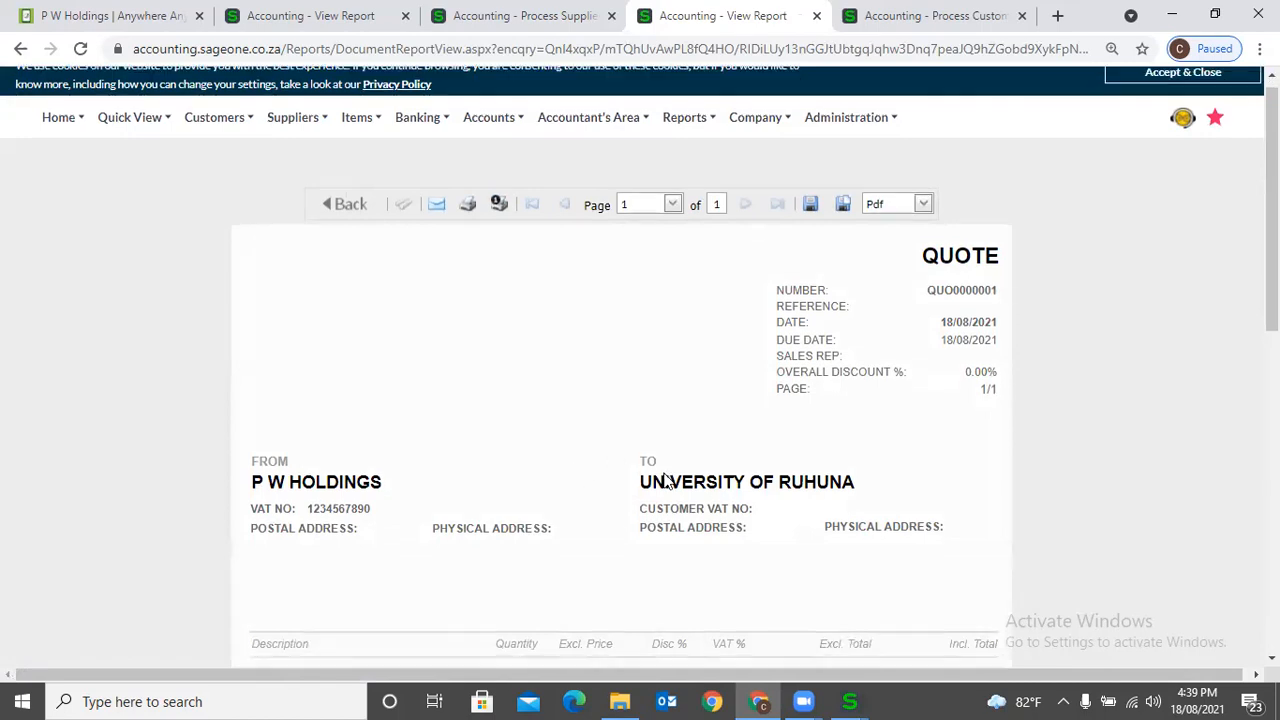
scroll(665, 481, "down", 4)
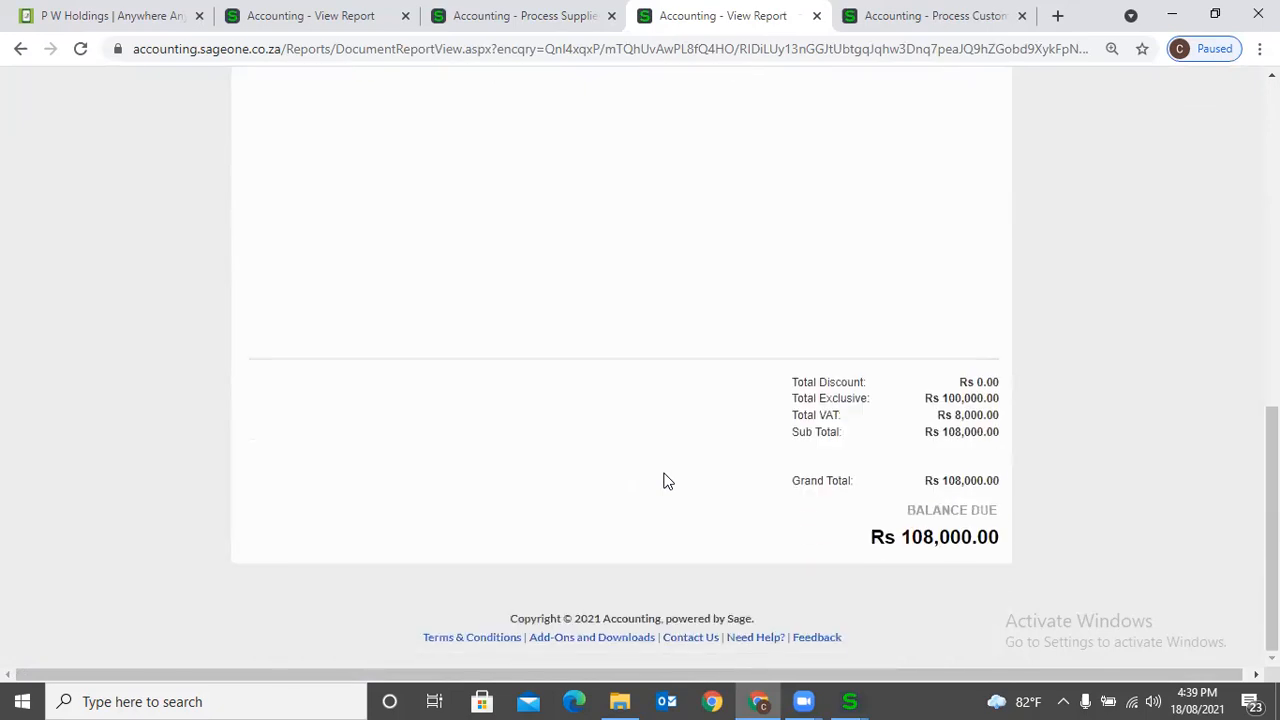
scroll(680, 457, "up", 8)
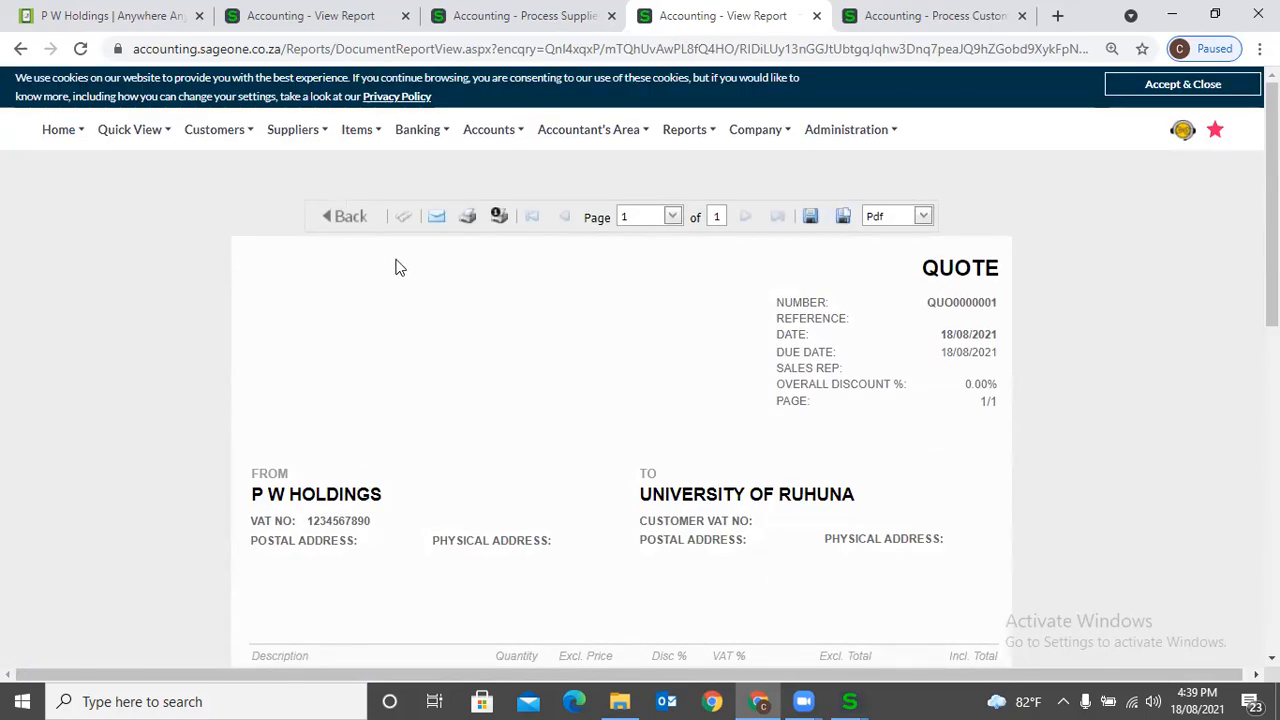
left_click(336, 216)
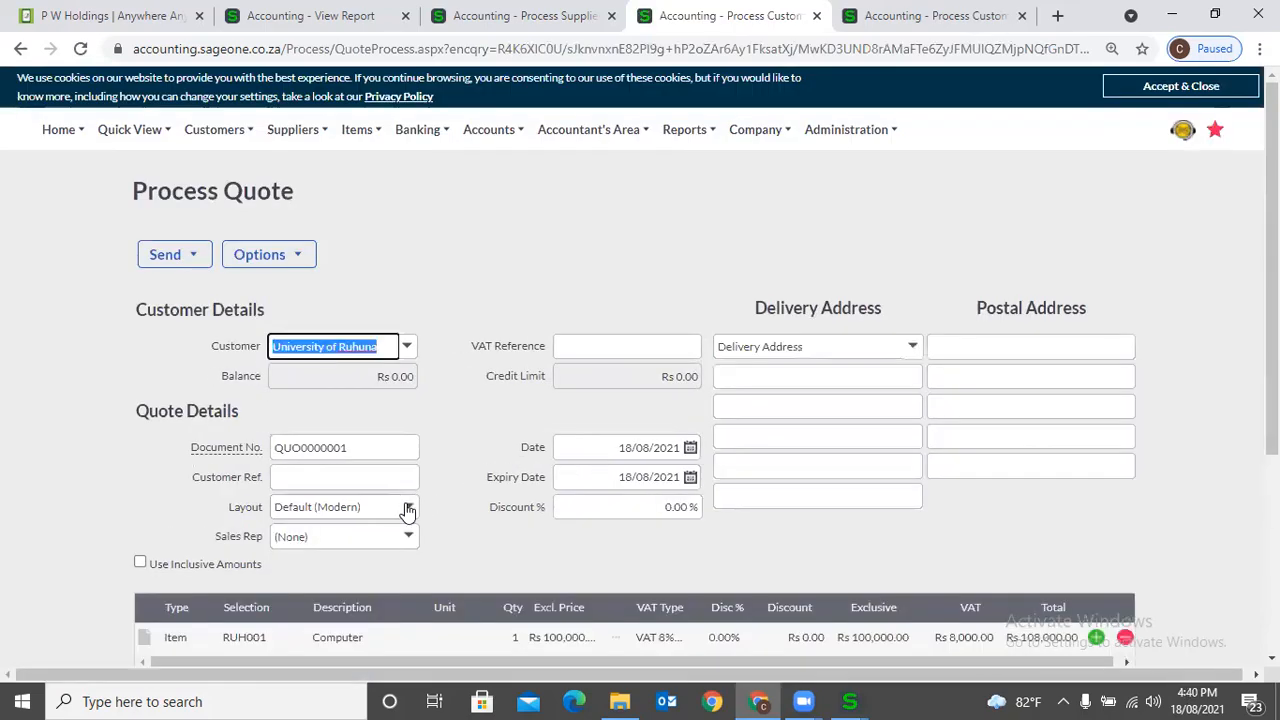
- Set the quote's layout to Default (Classic), preview the printed quote, and return to the quote
left_click(406, 507)
left_click(375, 300)
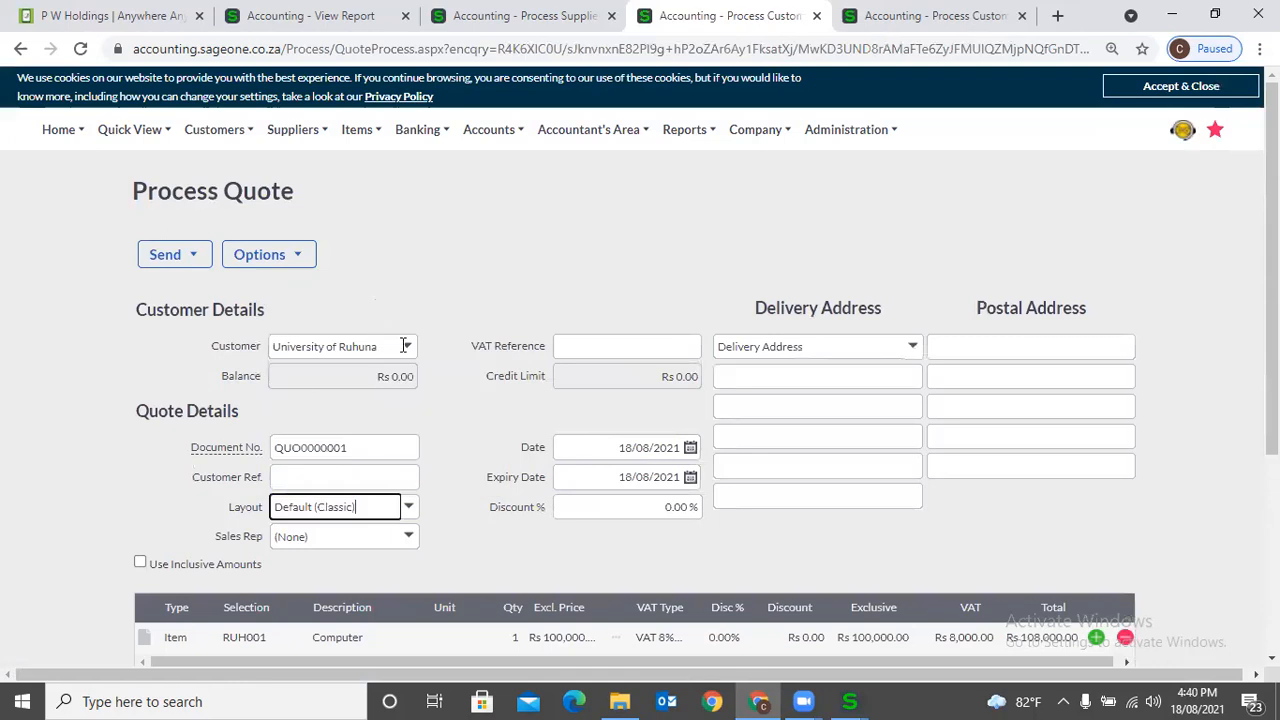
scroll(511, 517, "down", 5)
left_click(642, 542)
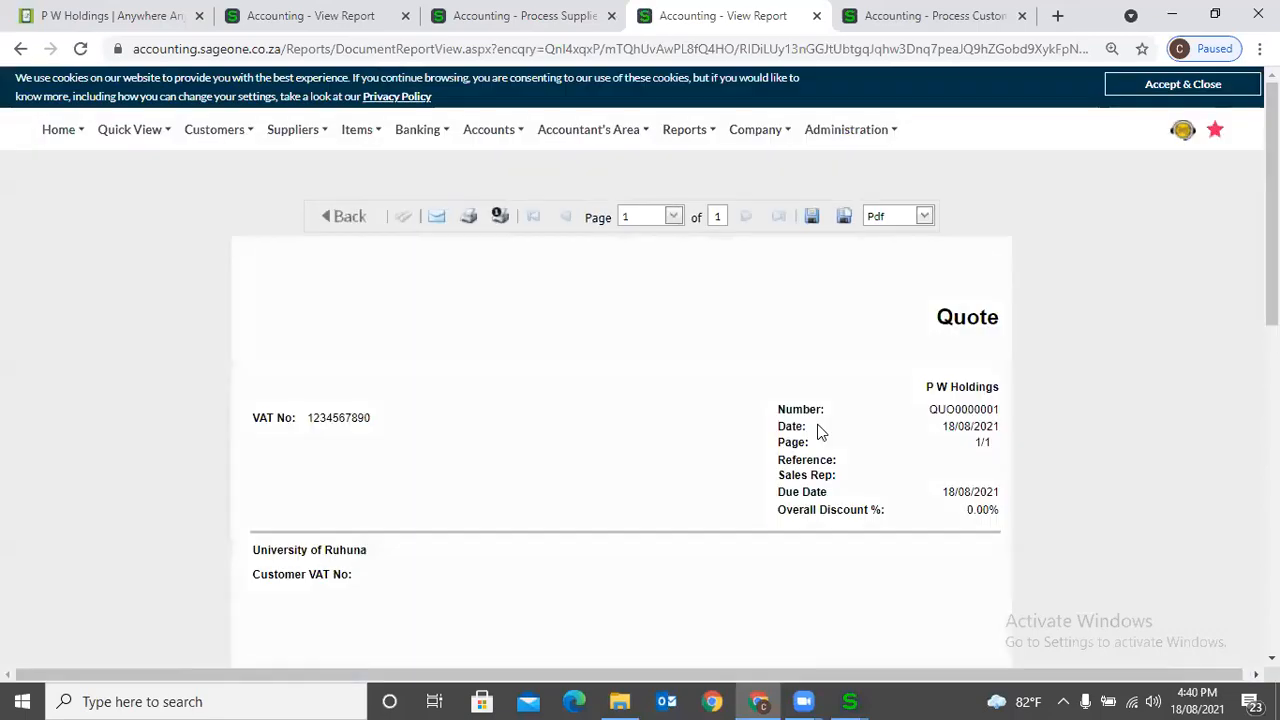
scroll(818, 428, "down", 5)
scroll(818, 432, "down", 4)
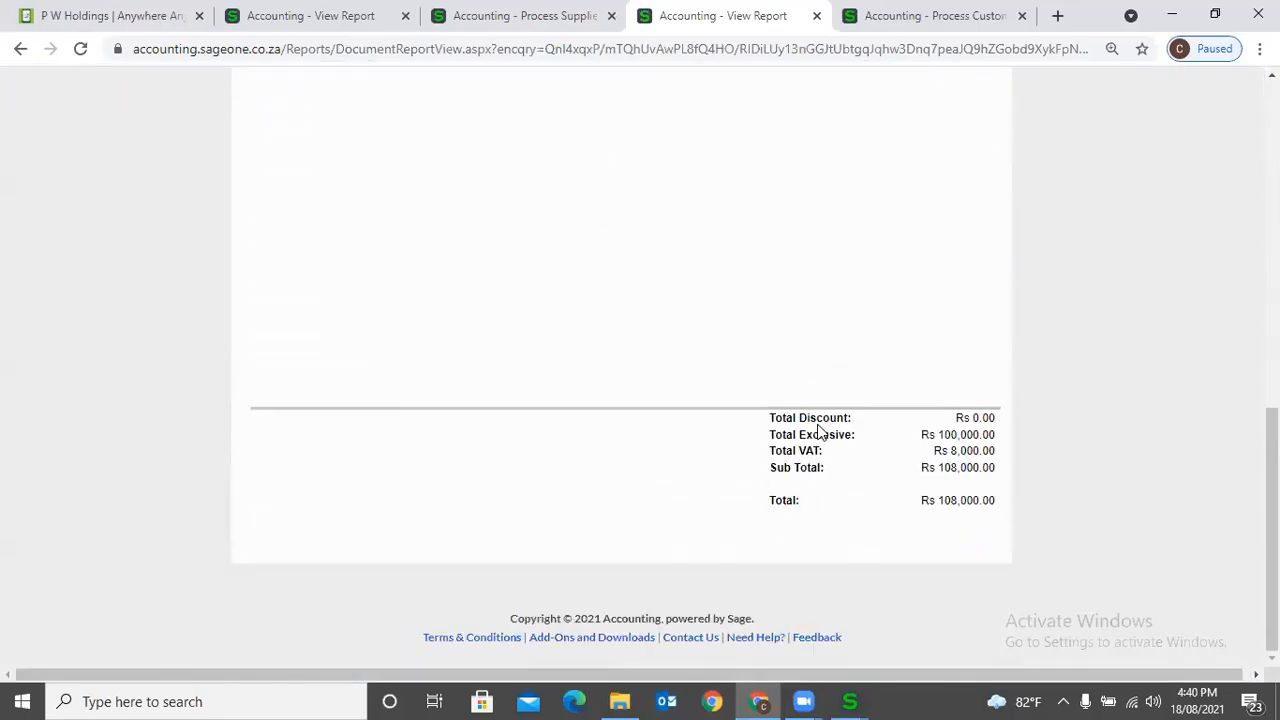
scroll(818, 430, "up", 9)
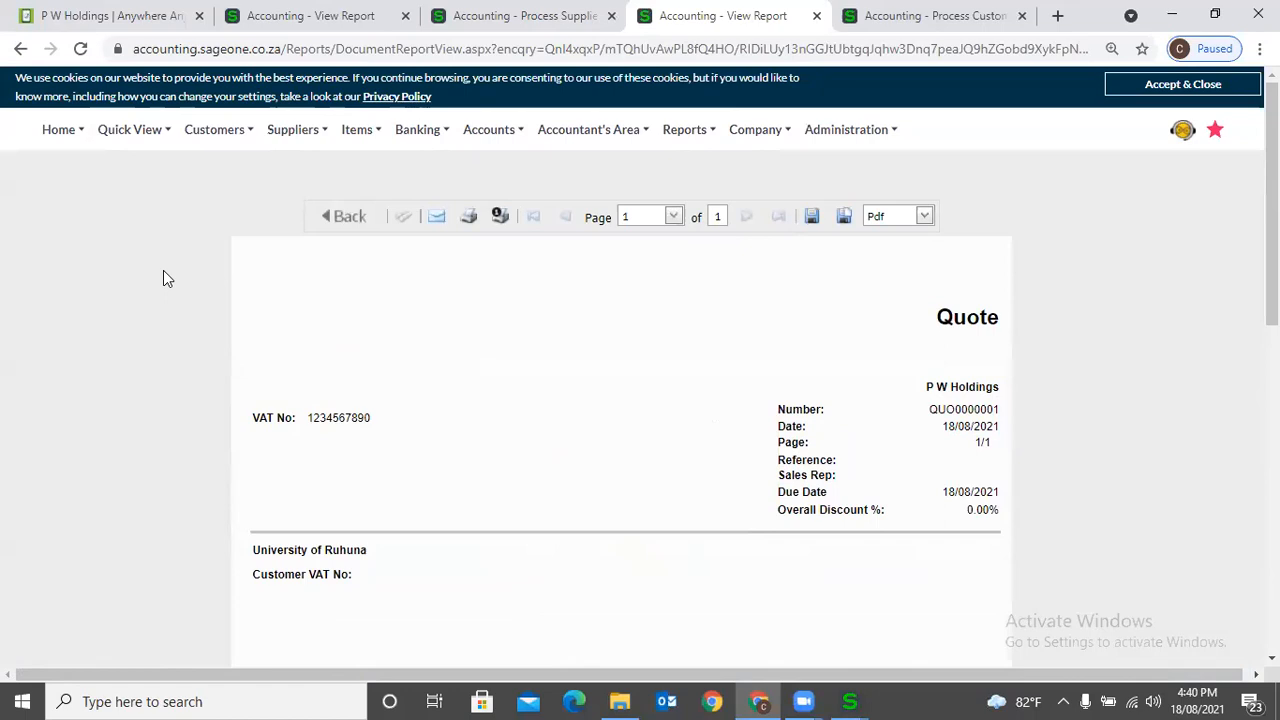
left_click(355, 217)
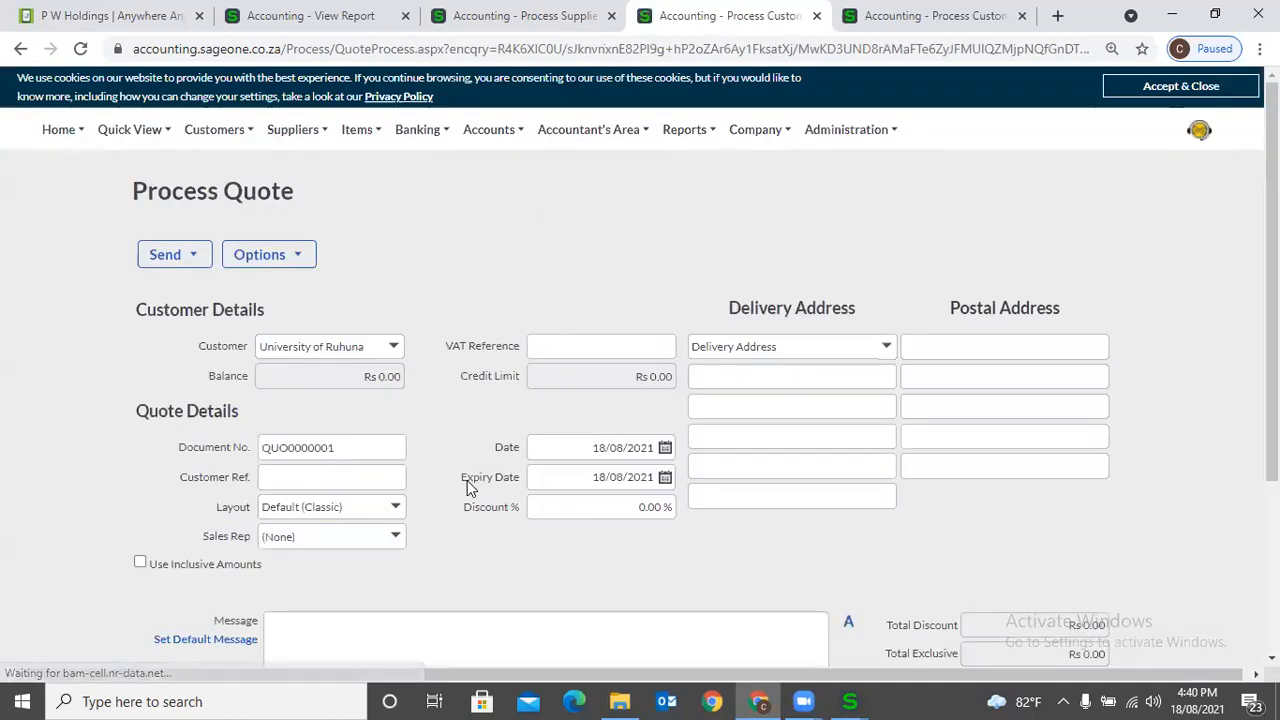
- Set the quote's layout to Default (Modern) and preview the printed quote
left_click(417, 513)
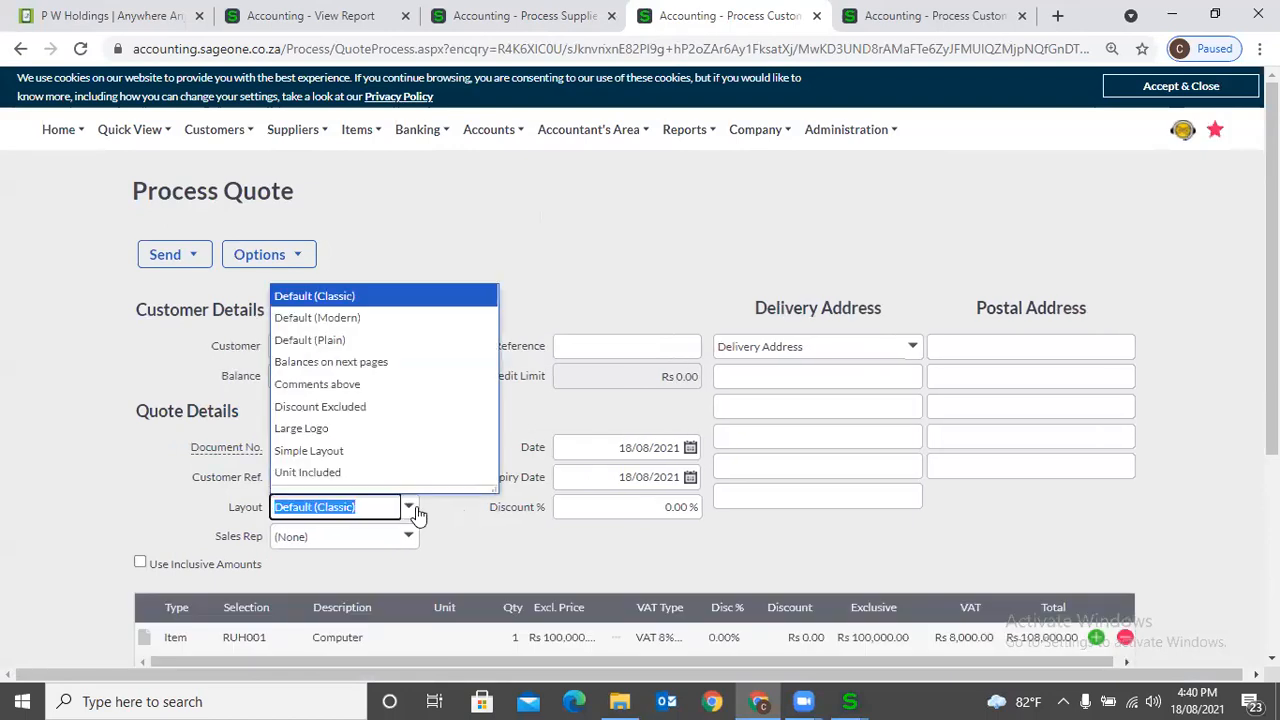
left_click(382, 318)
scroll(474, 431, "down", 3)
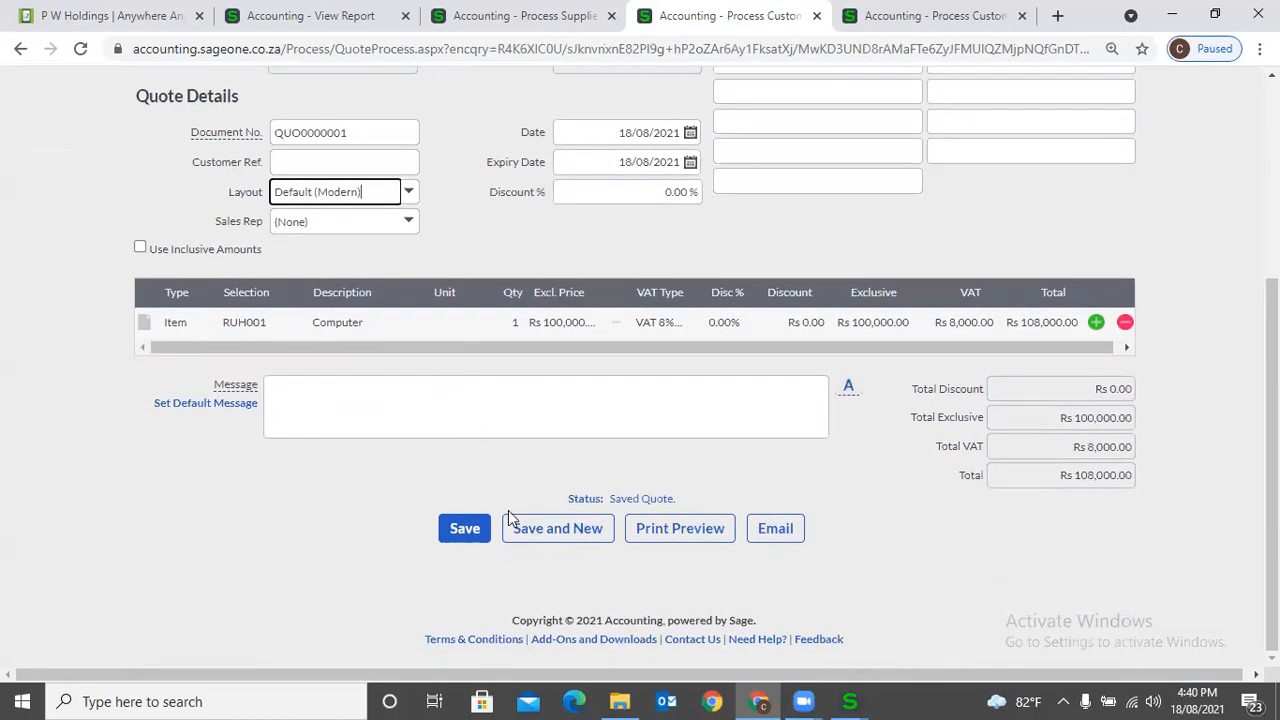
left_click(651, 533)
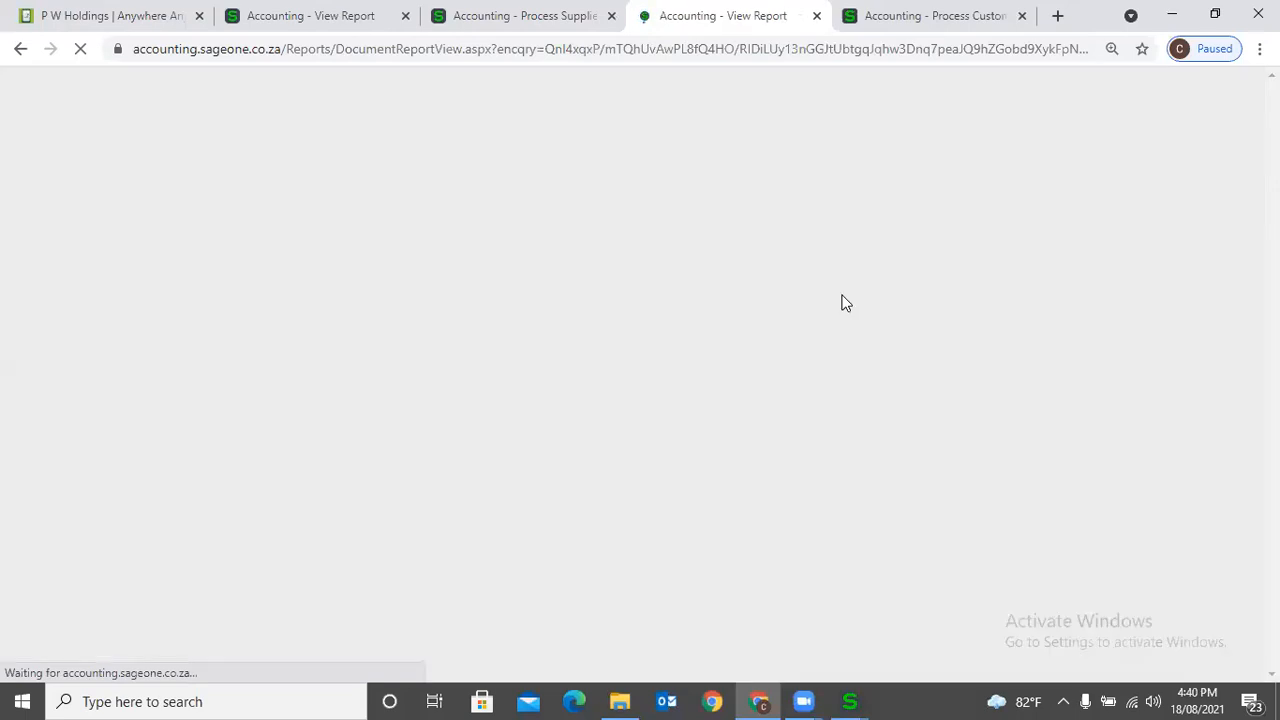
scroll(772, 632, "down", 2)
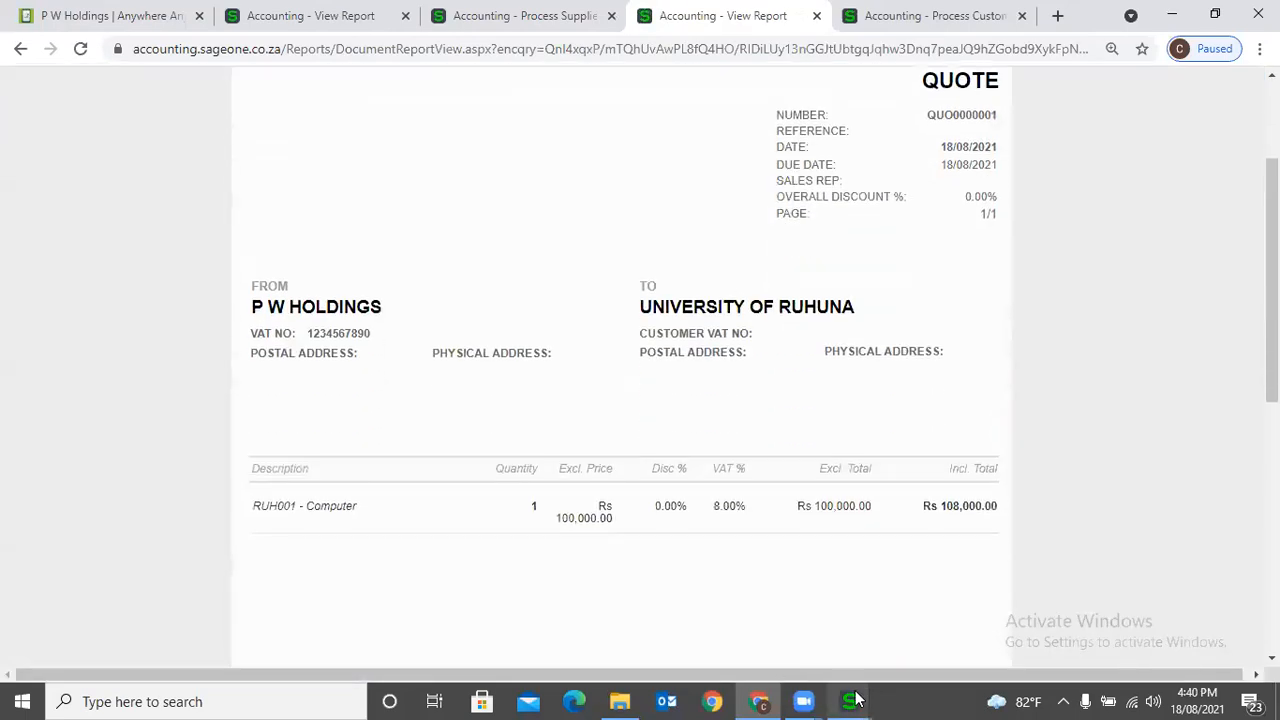
- Switch to the Custom Layout Designer and open the Default (Modern) quote and invoice layout for design
mouse_move(855, 700)
left_click(1160, 615)
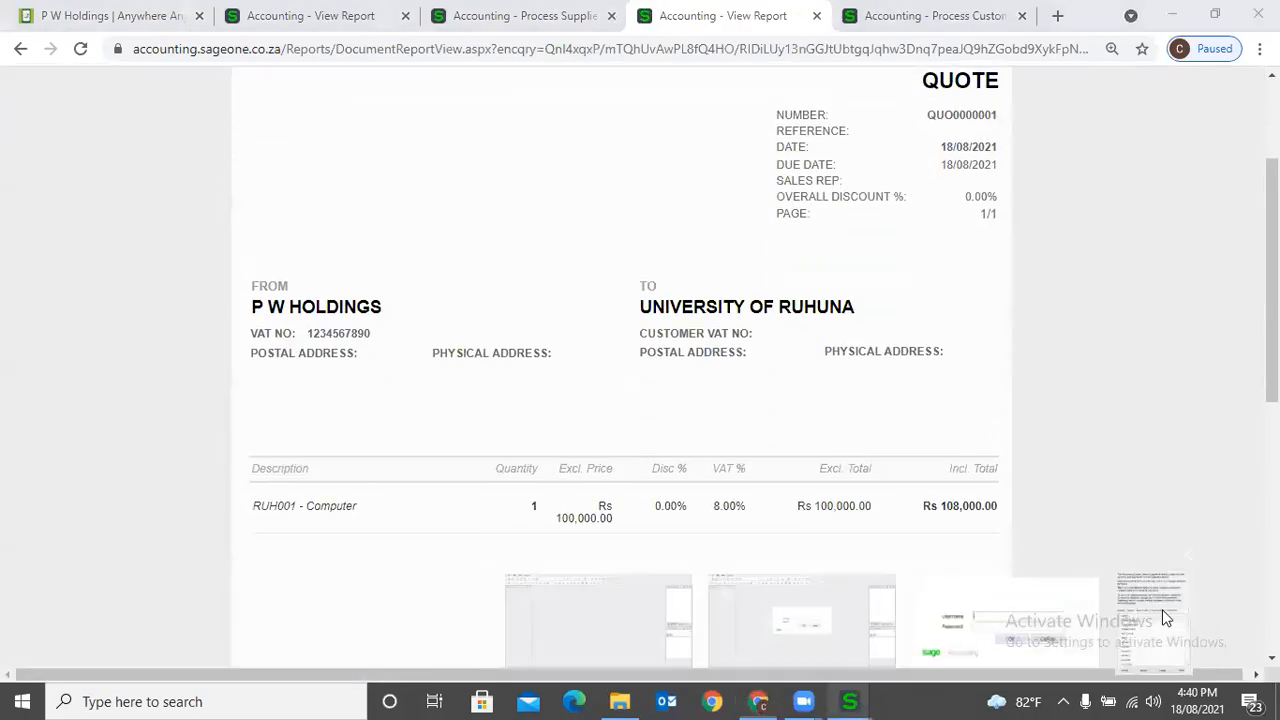
left_click(581, 361)
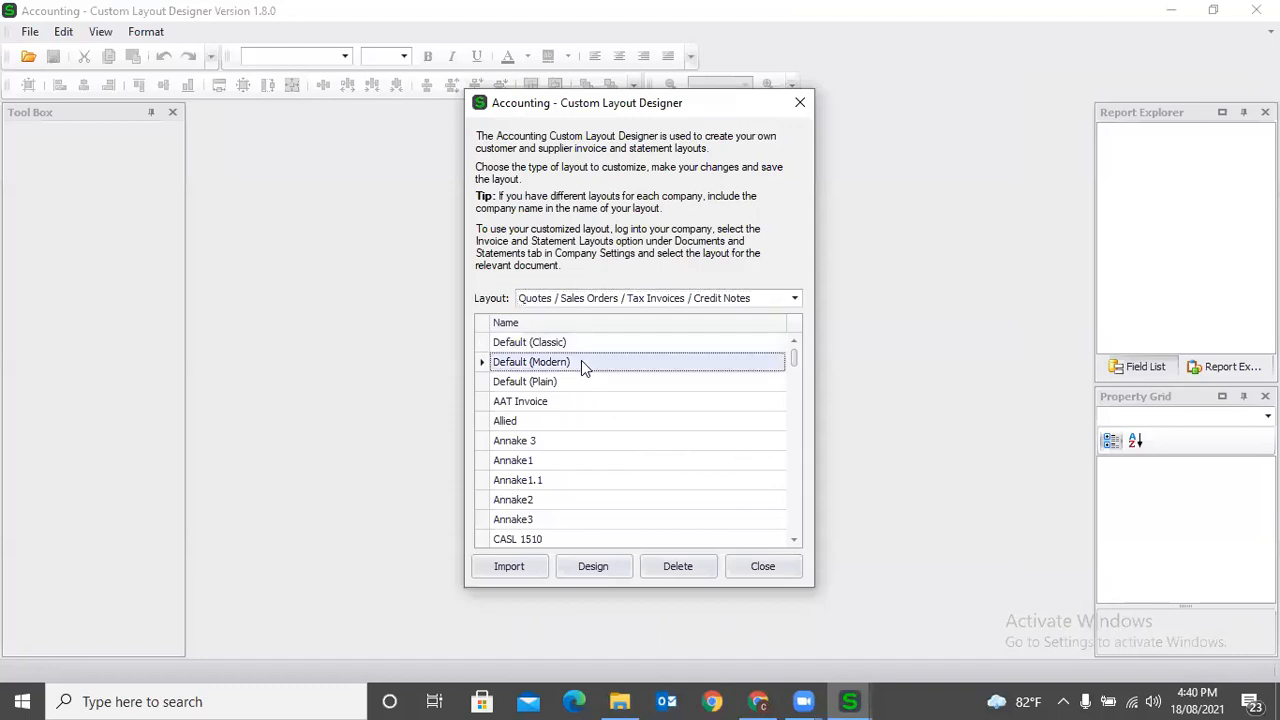
left_click(592, 566)
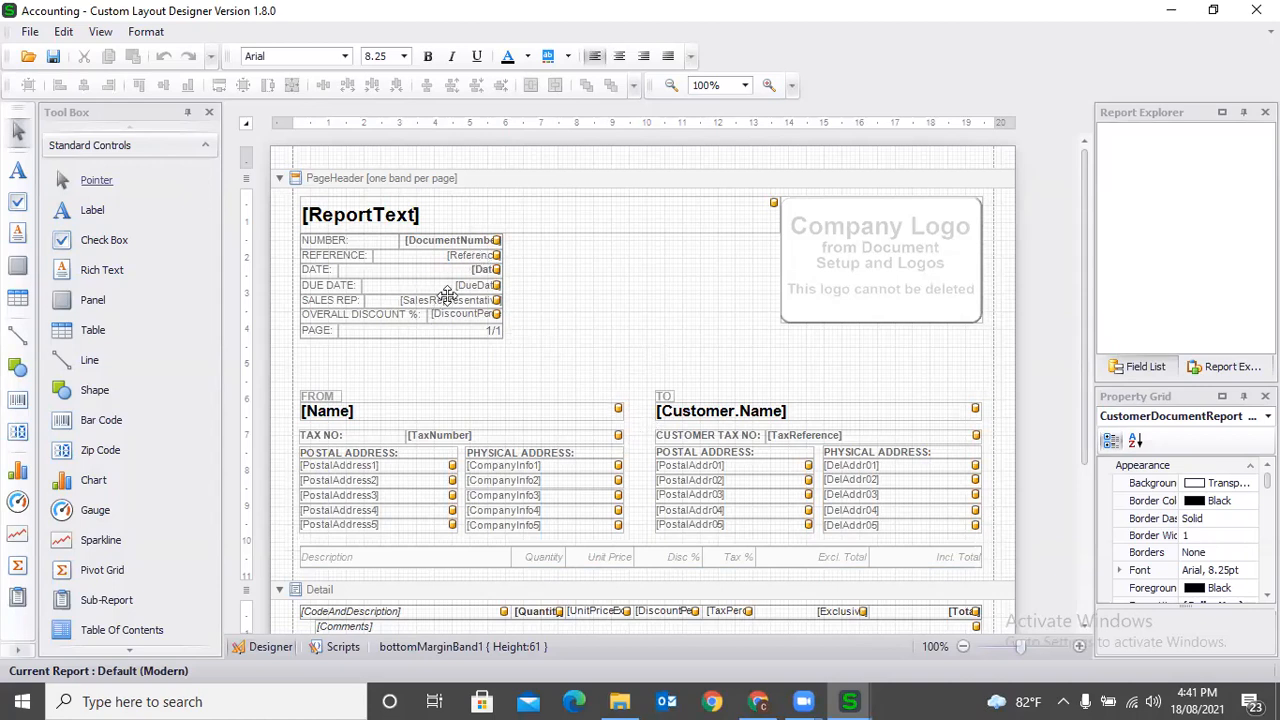
scroll(580, 415, "down", 3)
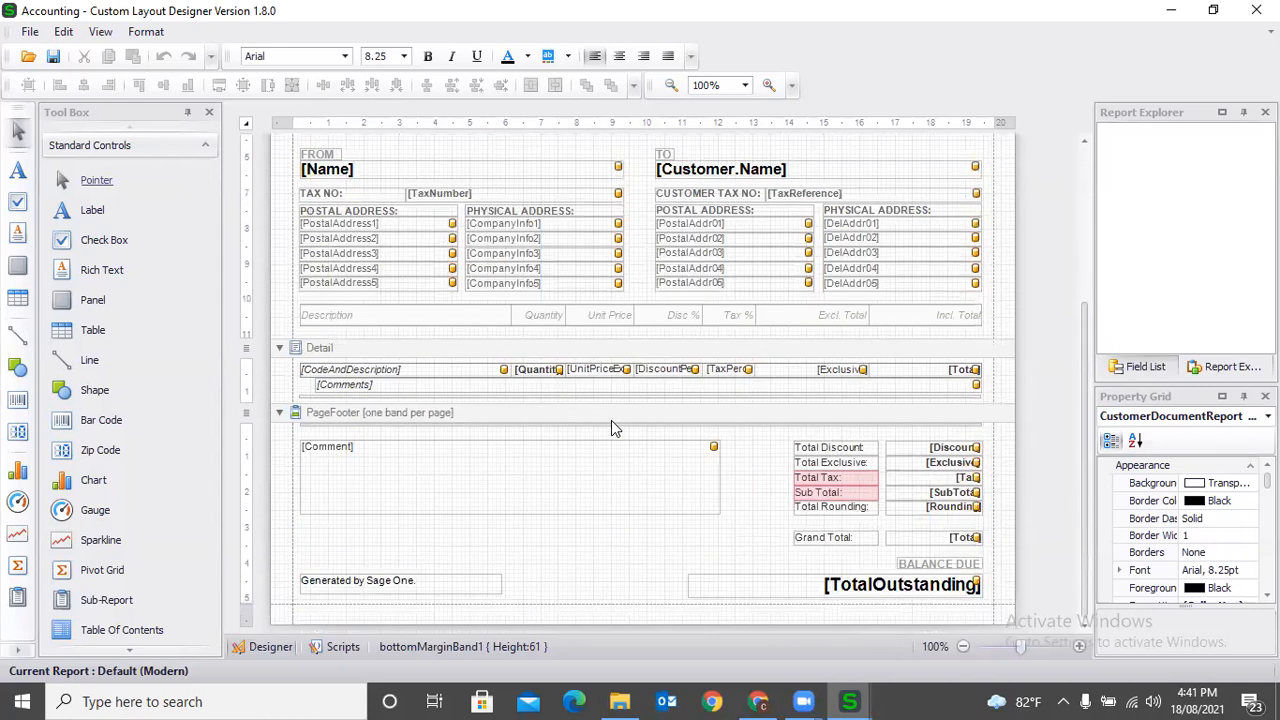
- Compare the Default (Modern) layout with the quote preview in Chrome and return to the Custom Layout Designer
scroll(611, 420, "up", 3)
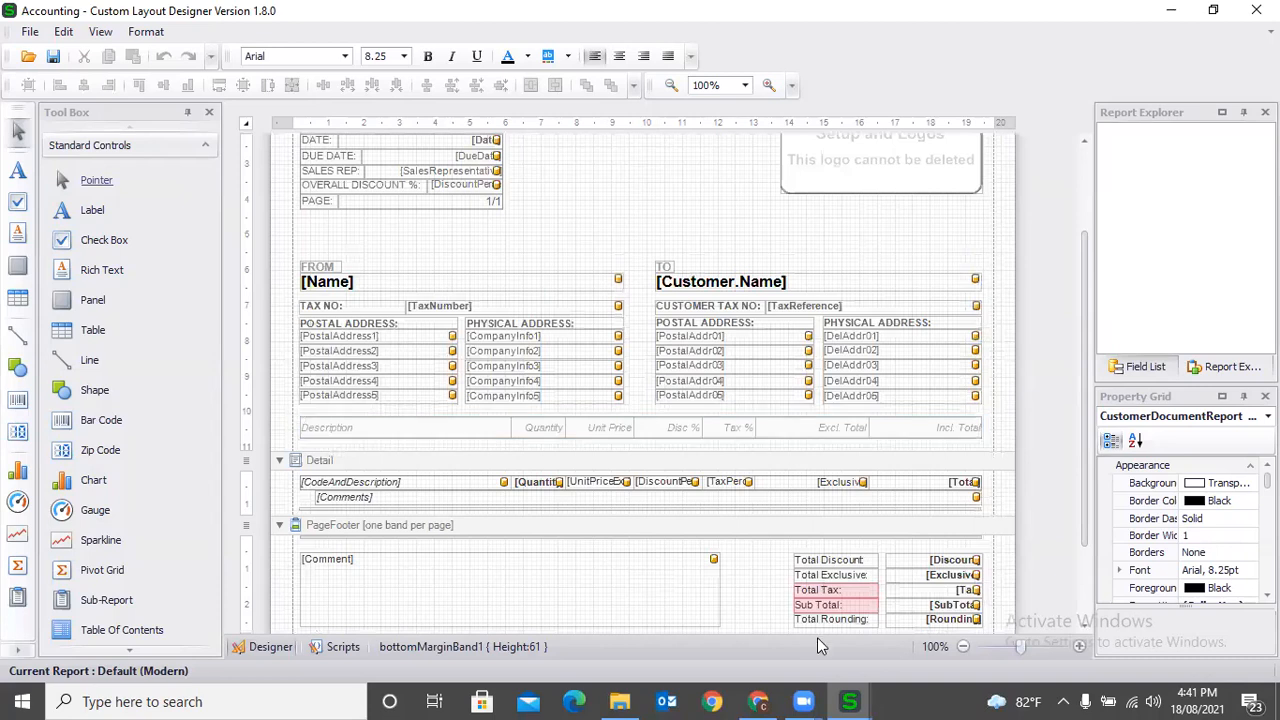
left_click(757, 701)
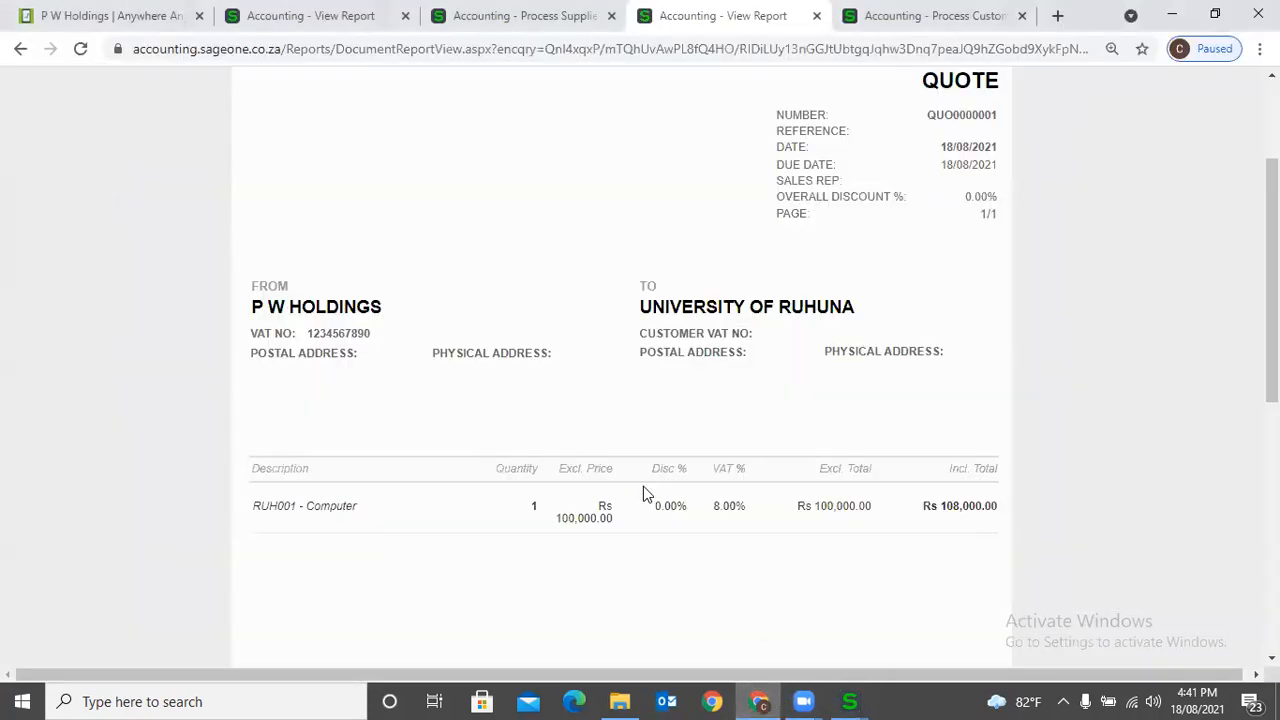
left_click(850, 700)
left_click(1031, 615)
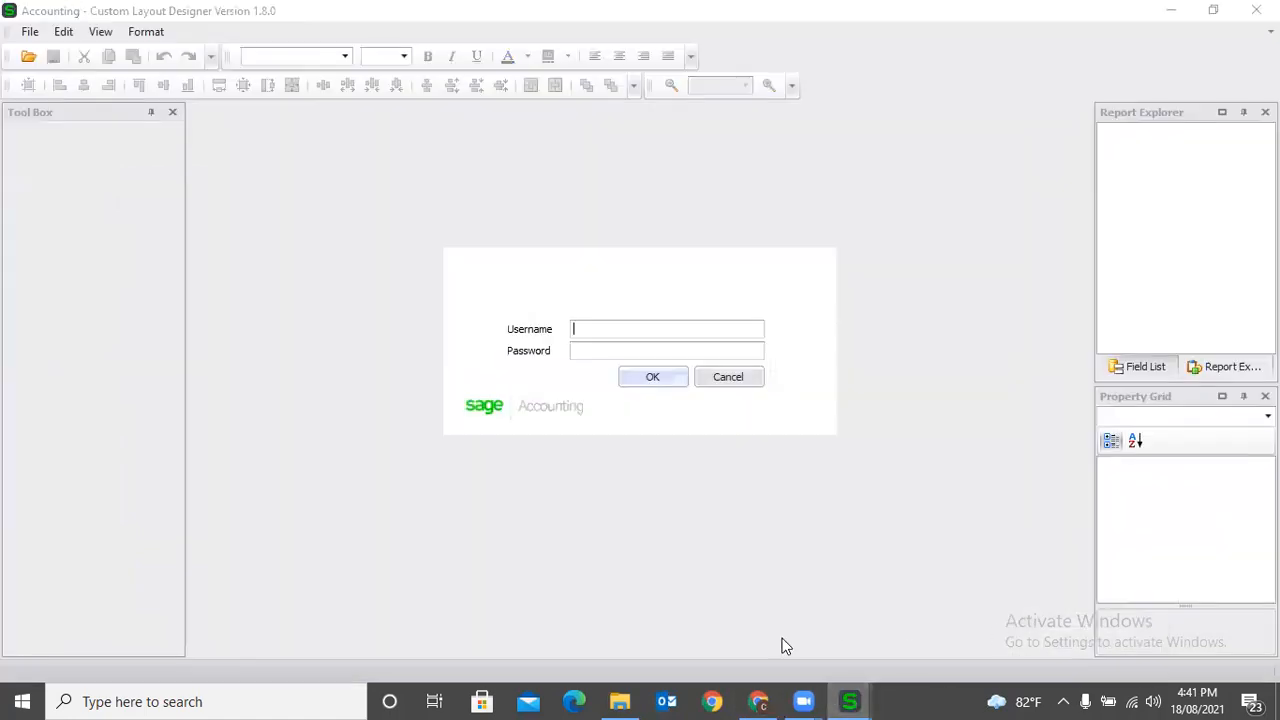
left_click(850, 700)
left_click(650, 612)
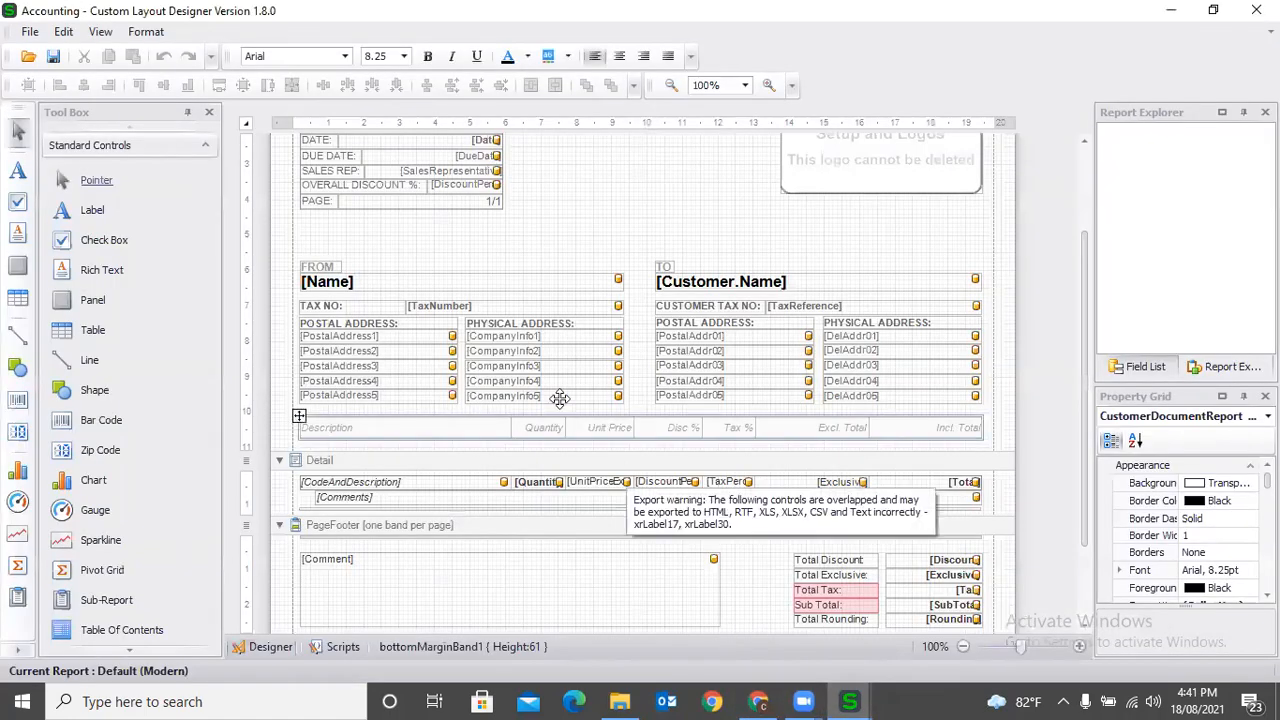
- Draw a blank label about 259 by 127 in the empty space above the FROM and TO blocks
left_click(95, 212)
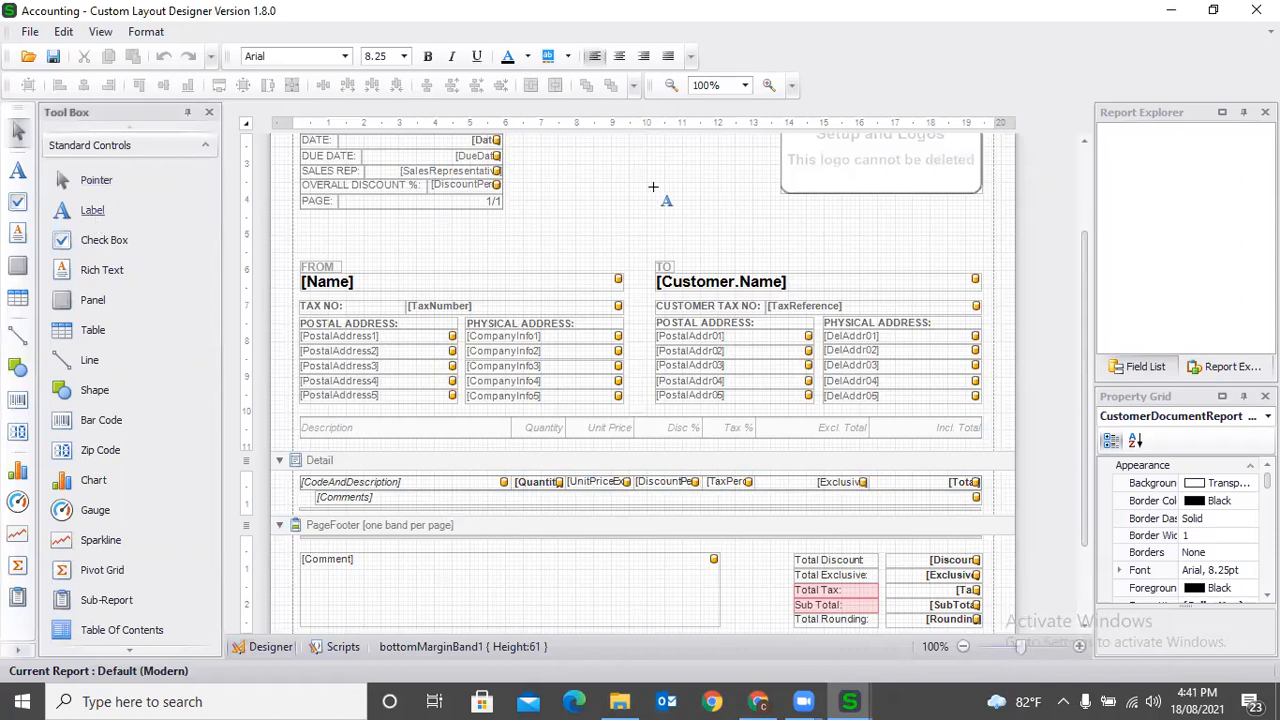
left_click_drag(590, 180, 686, 232)
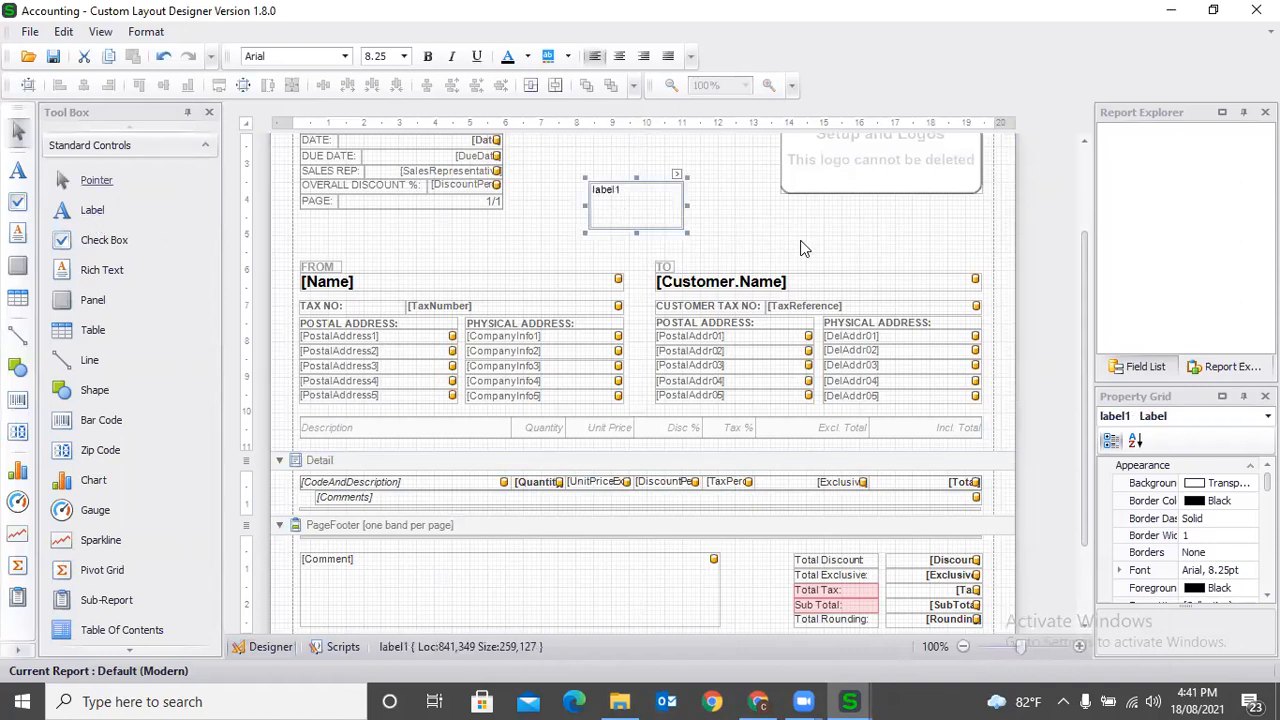
- Show the report's field list and expand the Customer and CustomerDocumentHeader groups to browse their fields
left_click(1158, 367)
left_click(1106, 132)
left_click(1106, 148)
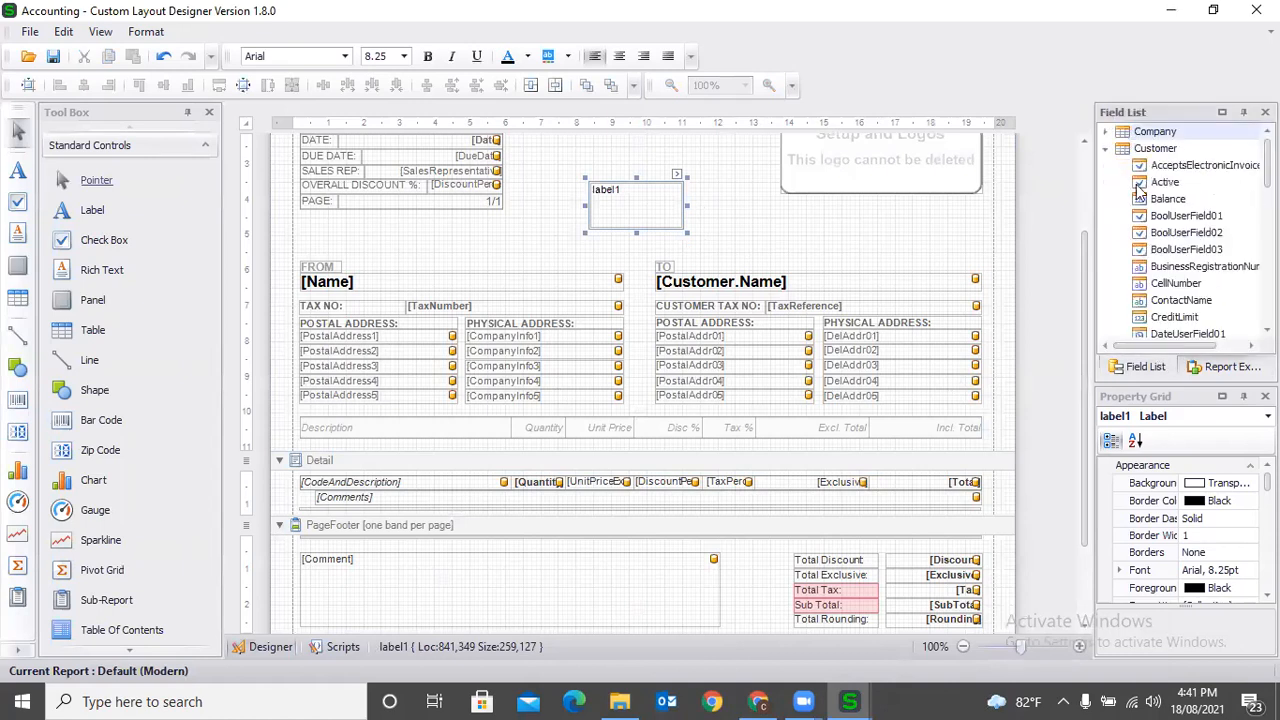
scroll(1168, 245, "down", 10)
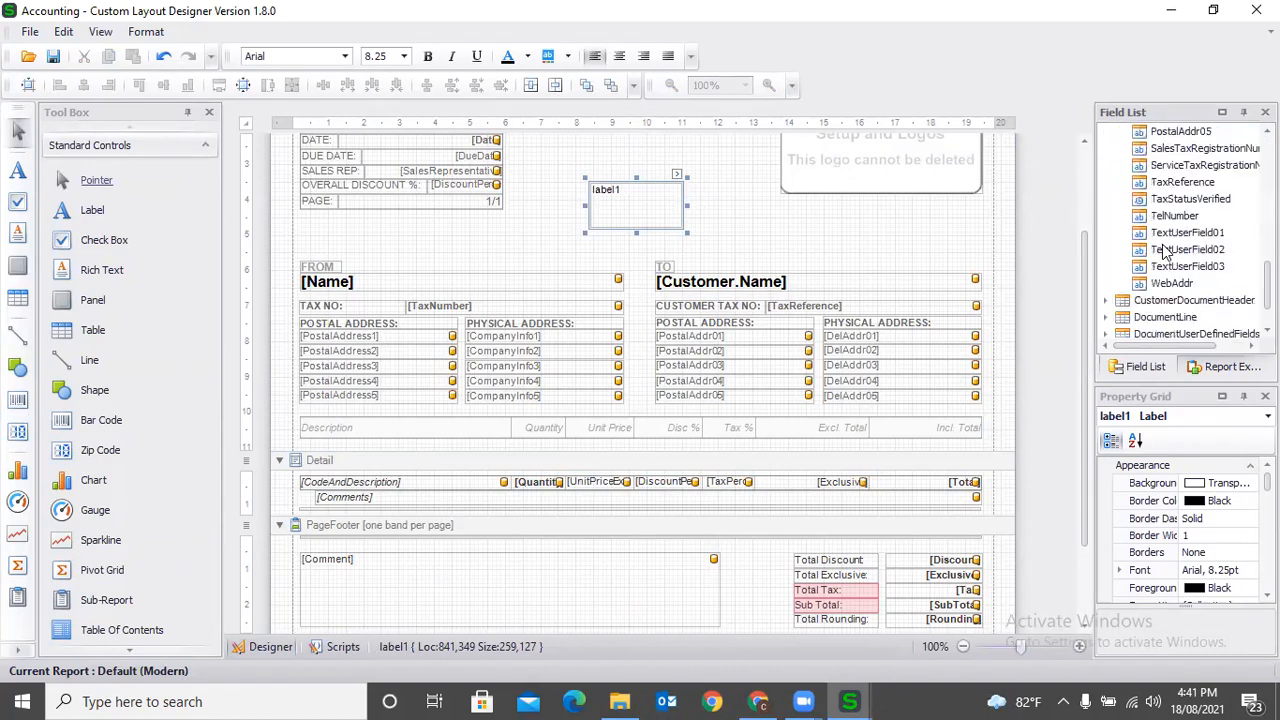
left_click(1106, 250)
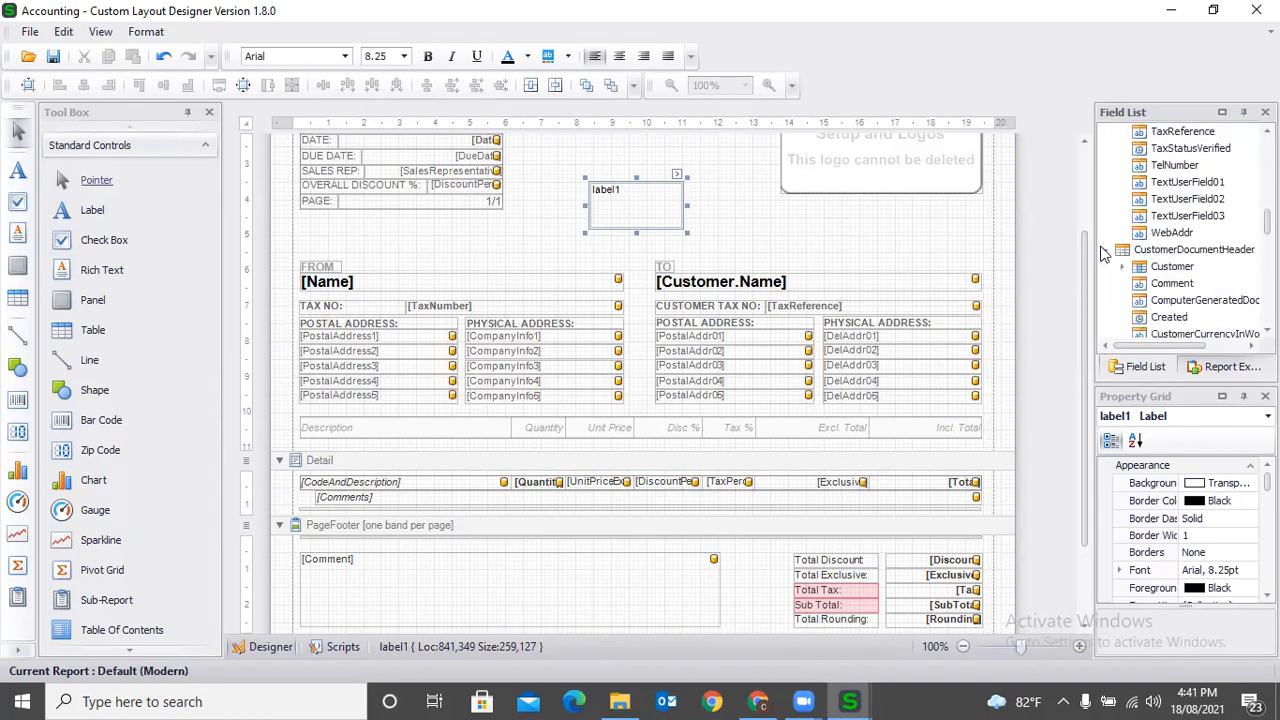
scroll(1183, 285, "down", 1)
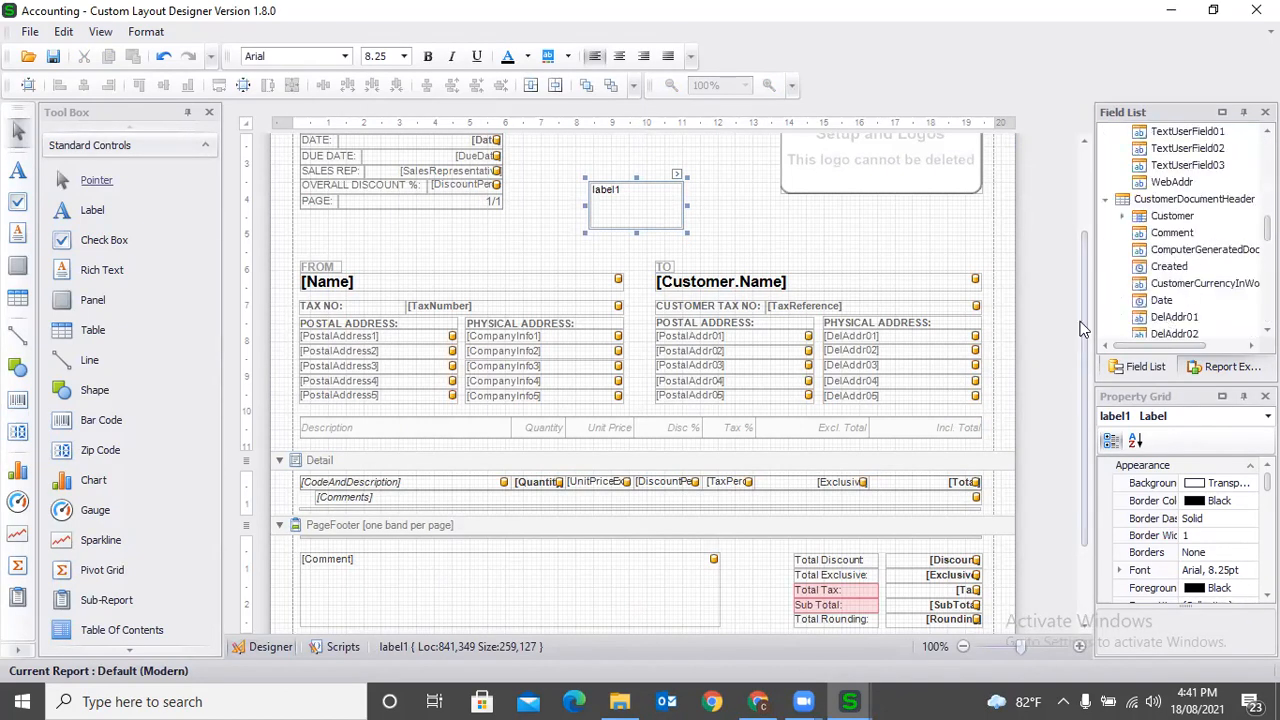
- Delete the blank label from the layout's header area
left_click(743, 206)
left_click(614, 203)
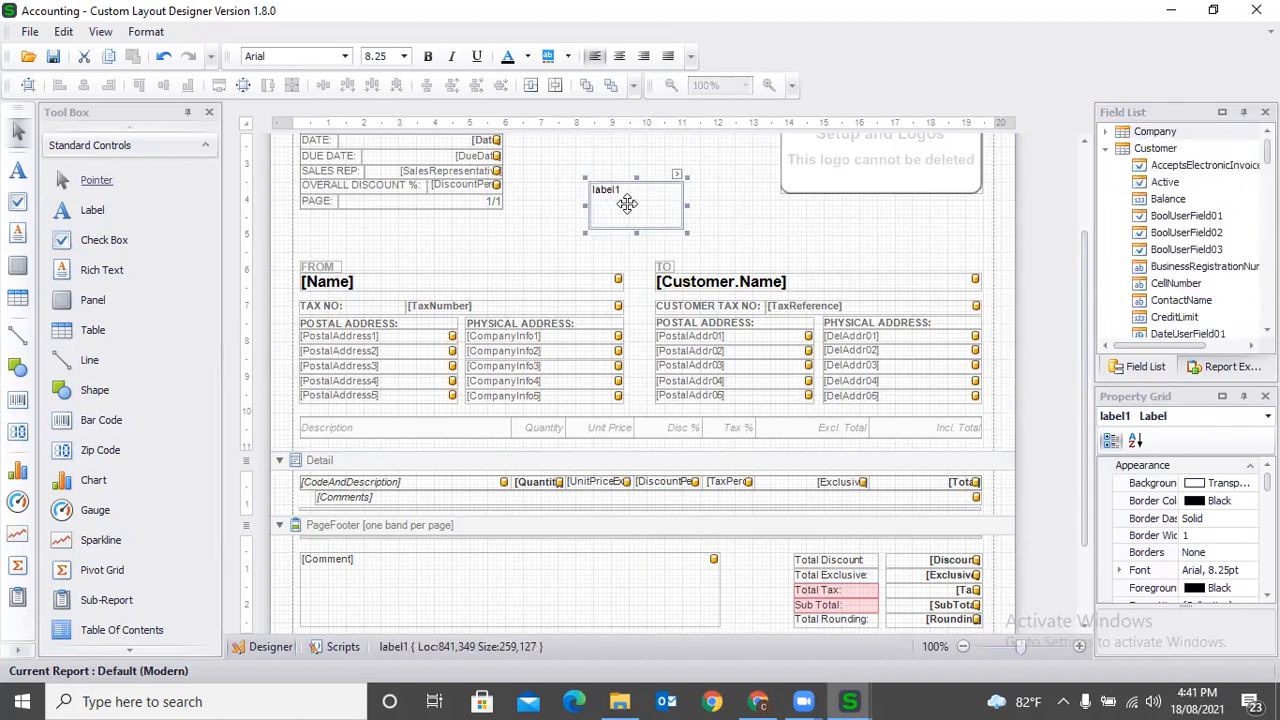
key("Delete")
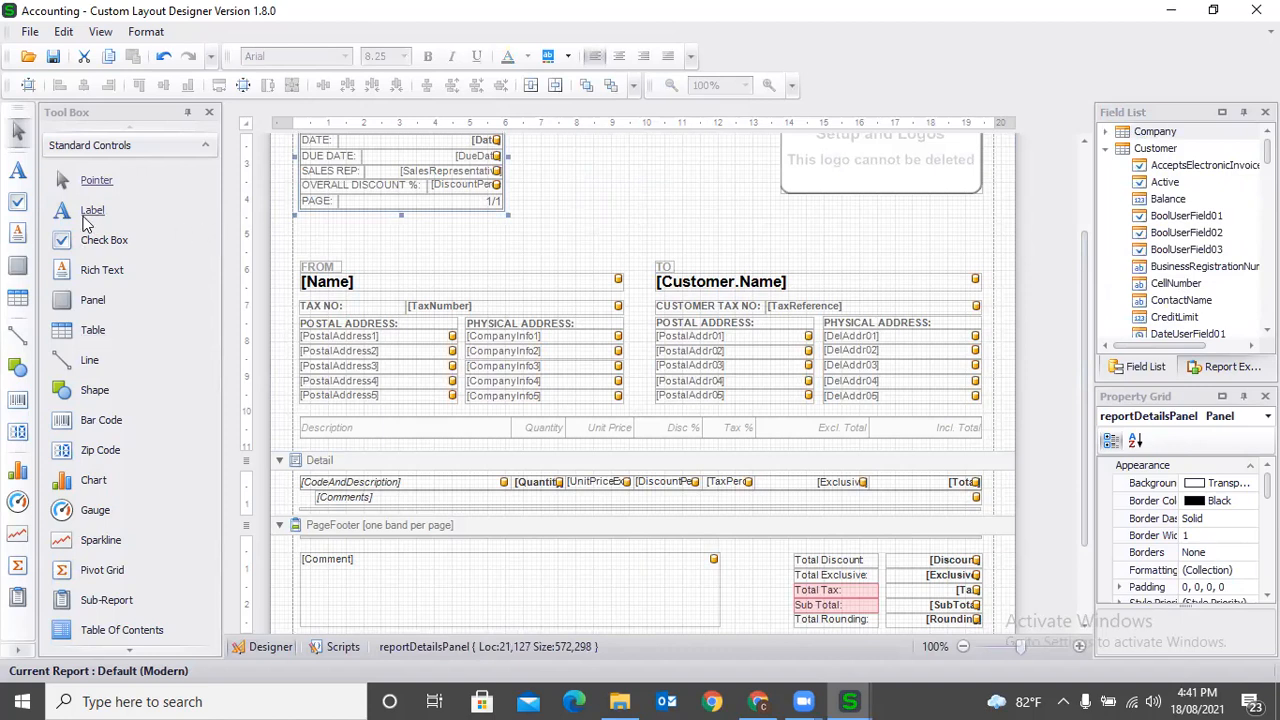
- Place the Name field of CustomerDocumentHeader's Customer group above the TO block, about 882 wide and aligned with the block's left edge
left_click(1106, 149)
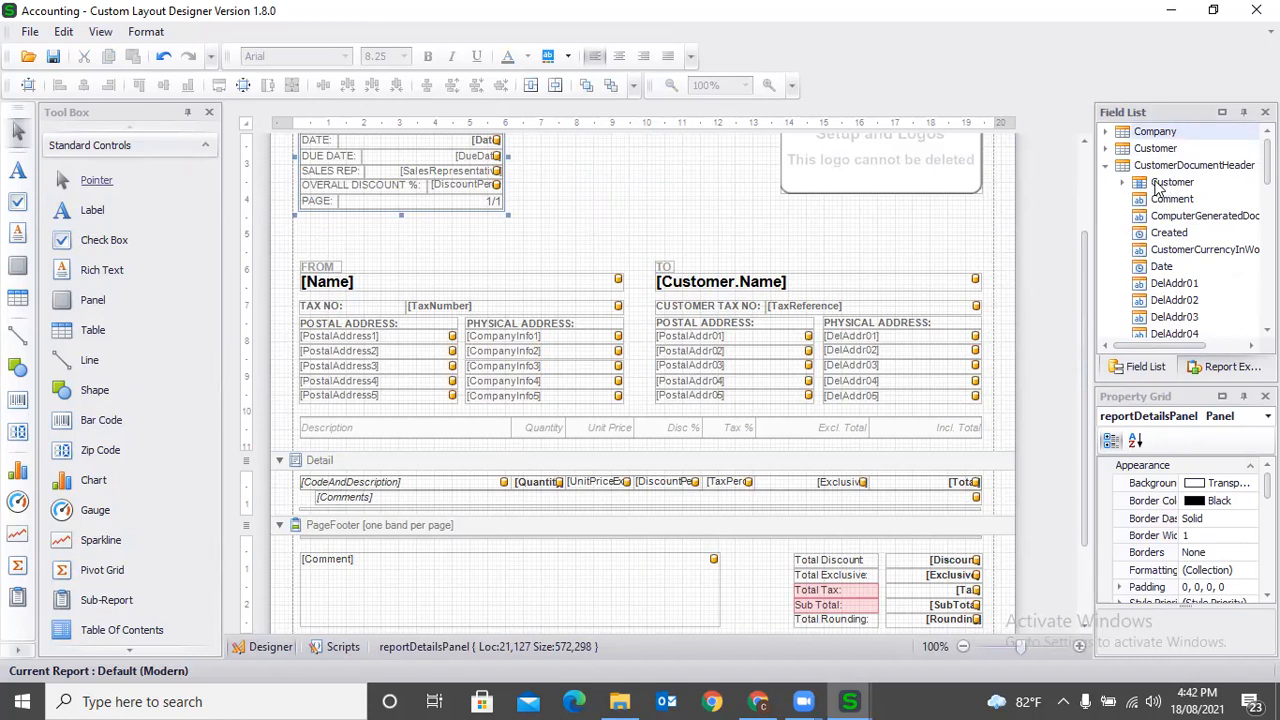
scroll(1228, 288, "down", 5)
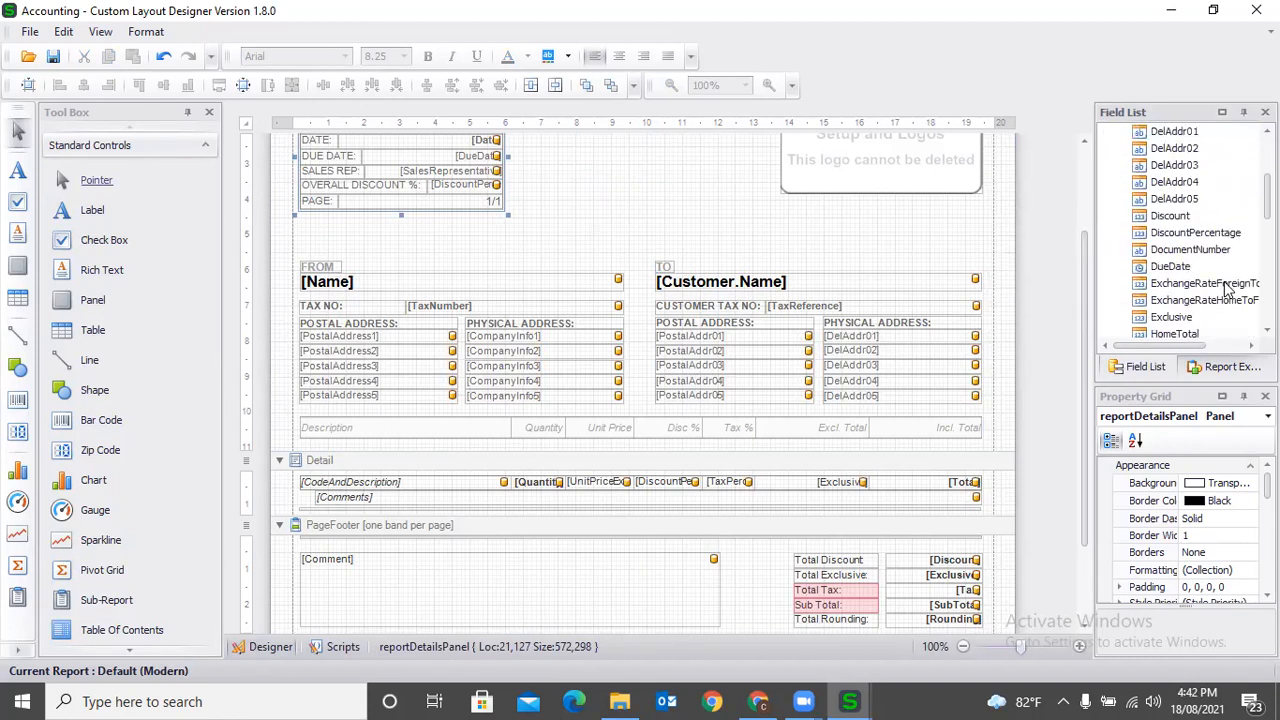
scroll(1228, 288, "down", 2)
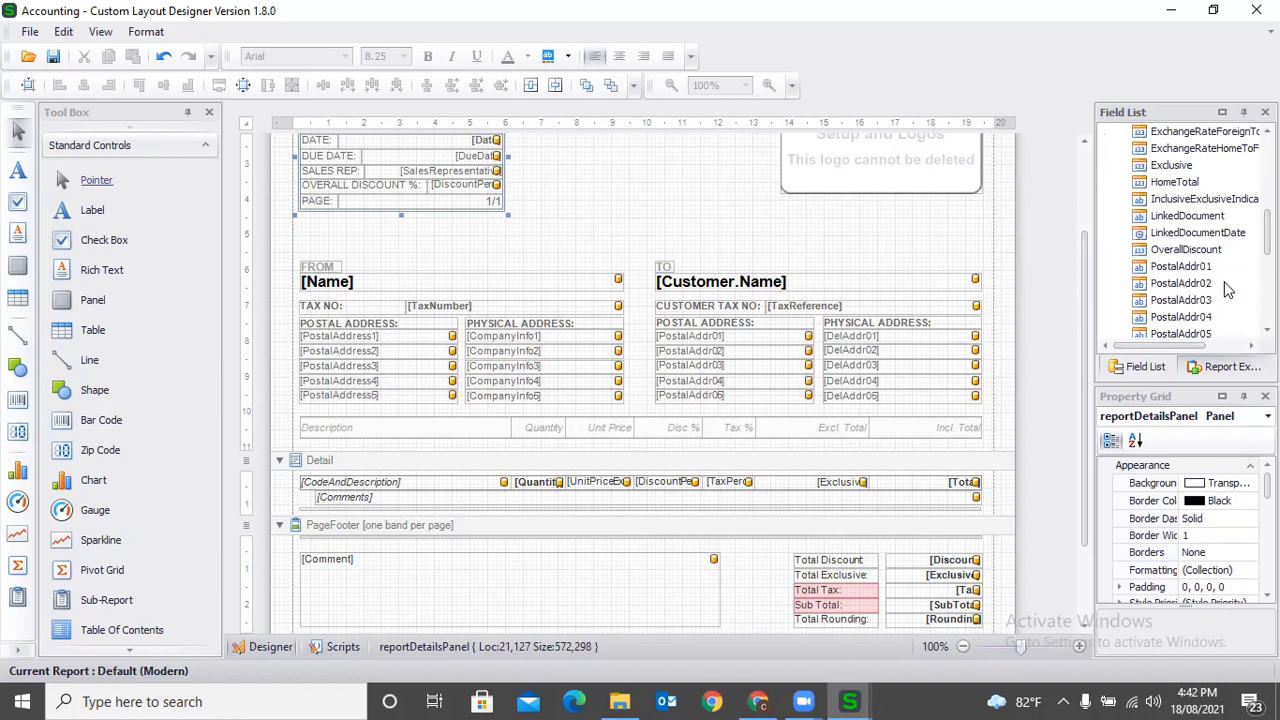
scroll(1227, 289, "down", 2)
scroll(1227, 289, "up", 4)
scroll(1227, 289, "up", 4)
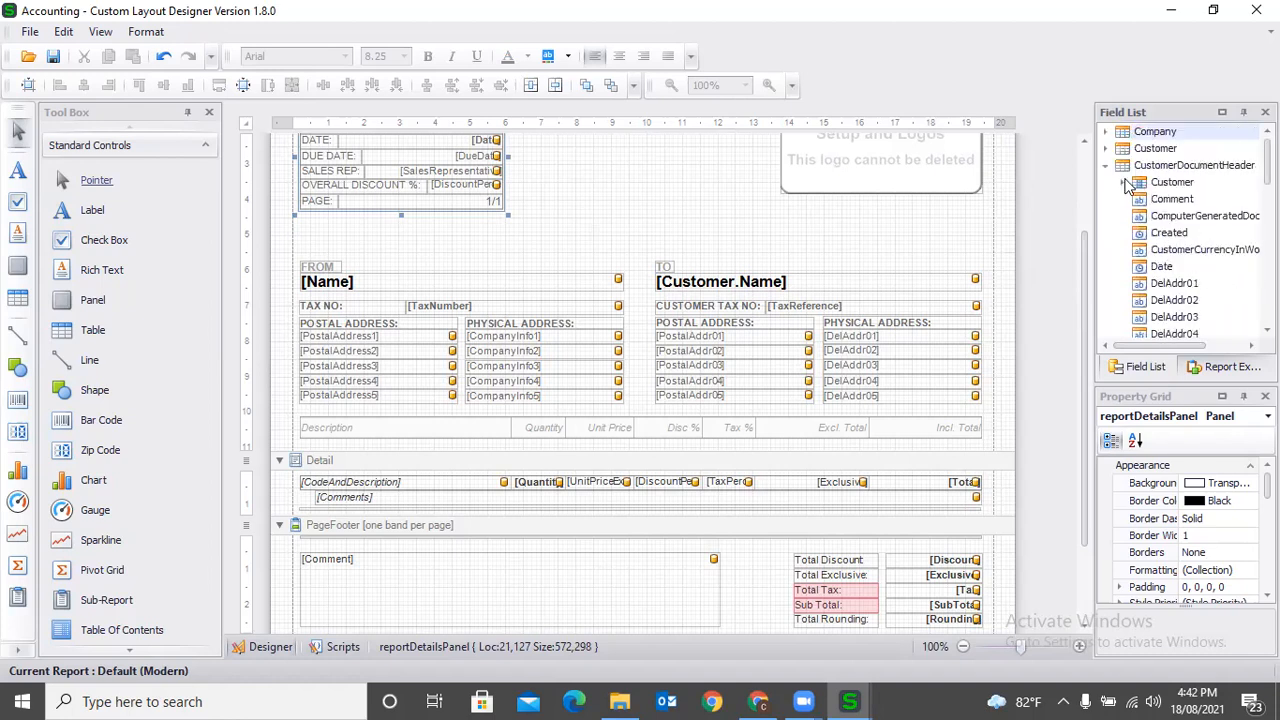
left_click(1121, 184)
scroll(1203, 237, "down", 1)
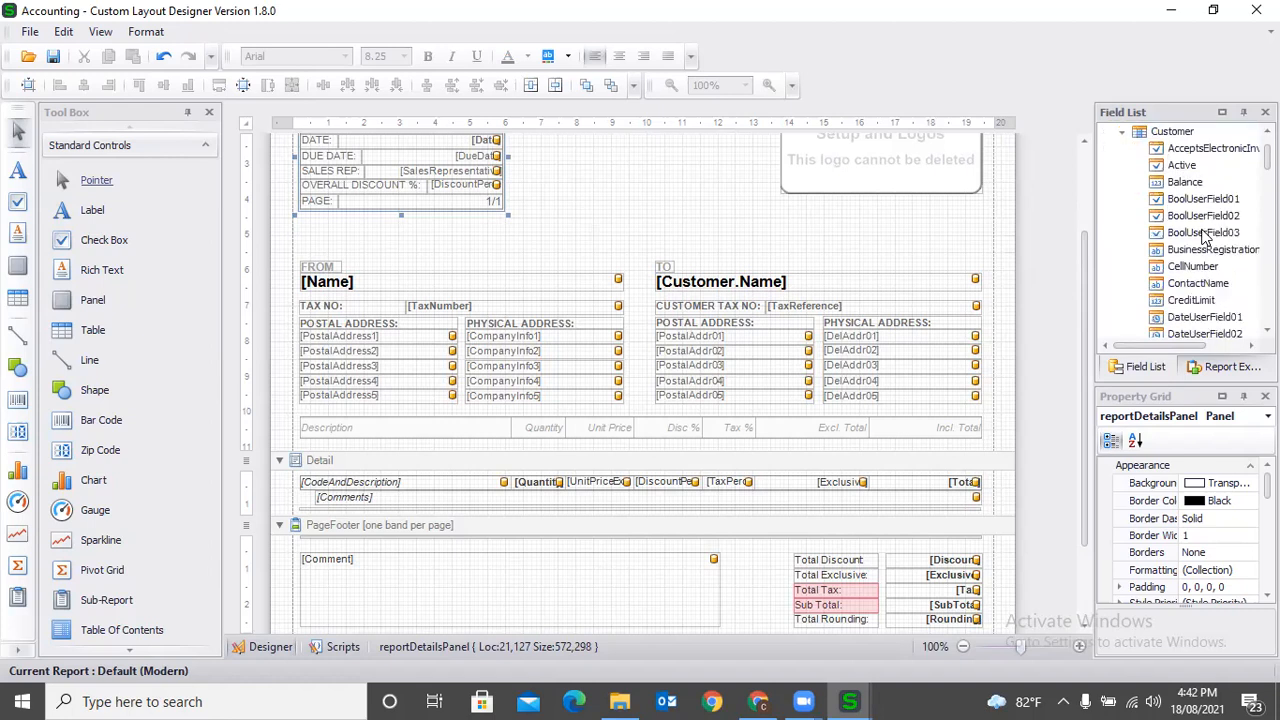
scroll(1218, 283, "down", 4)
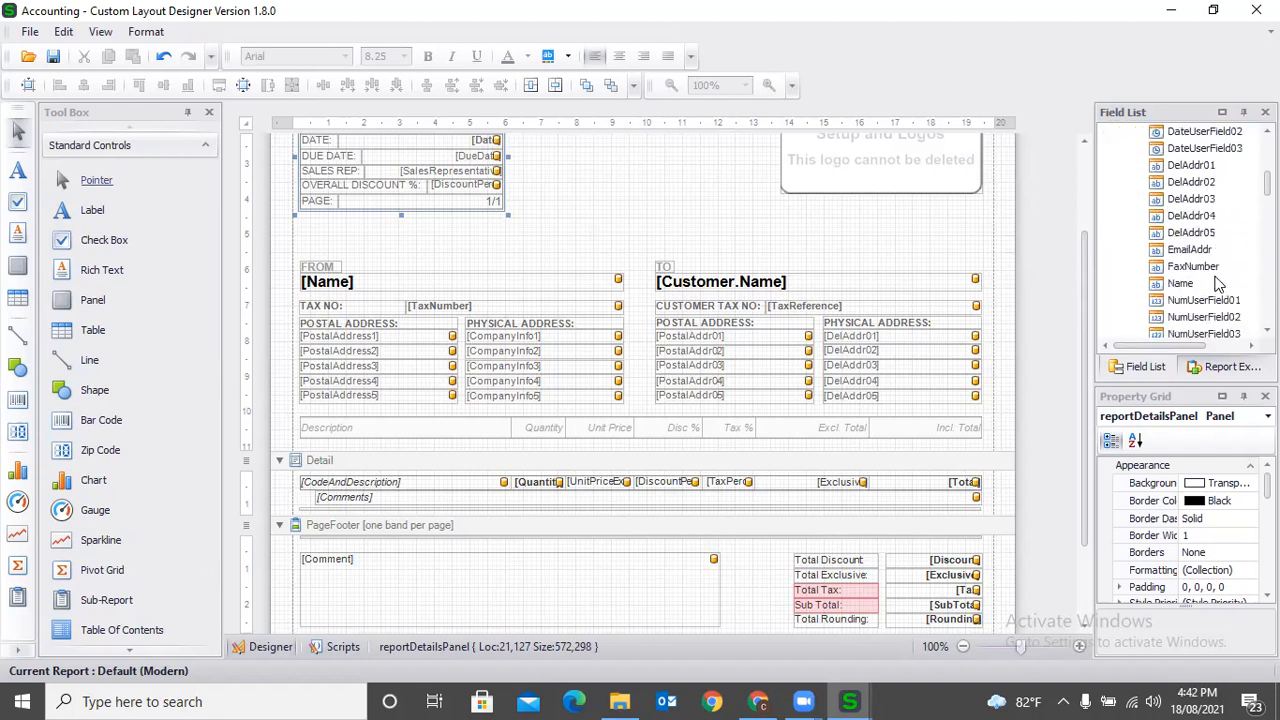
left_click_drag(1177, 287, 966, 235)
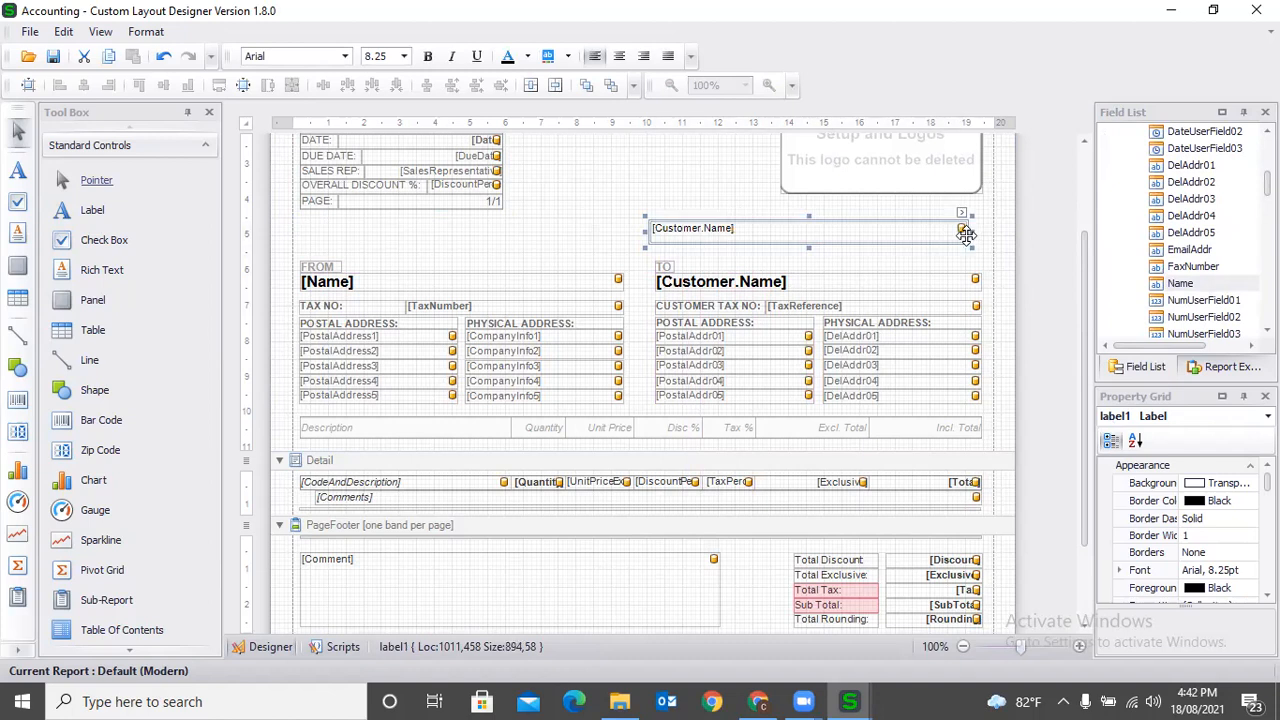
left_click_drag(645, 230, 651, 230)
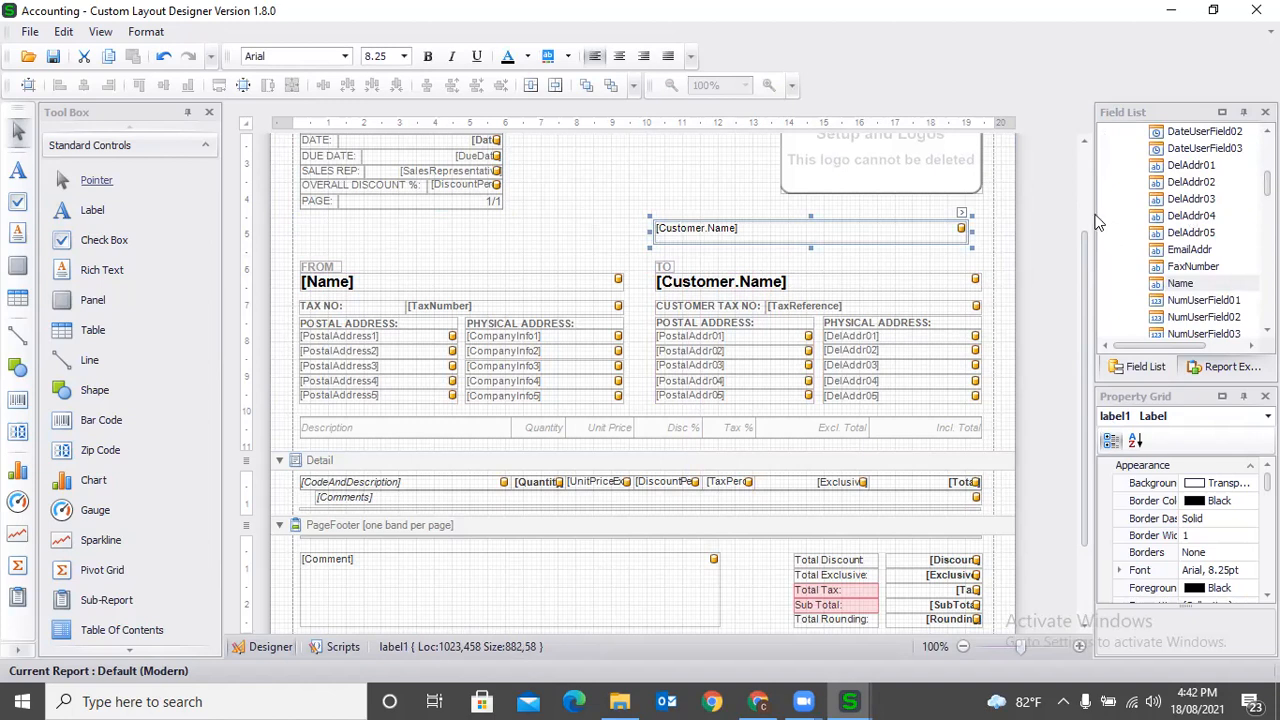
- Place the Customer ContactName field directly below the new Customer.Name field, widen it to match, and adjust the Name field to clear the overlap
left_click_drag(1094, 209, 1050, 210)
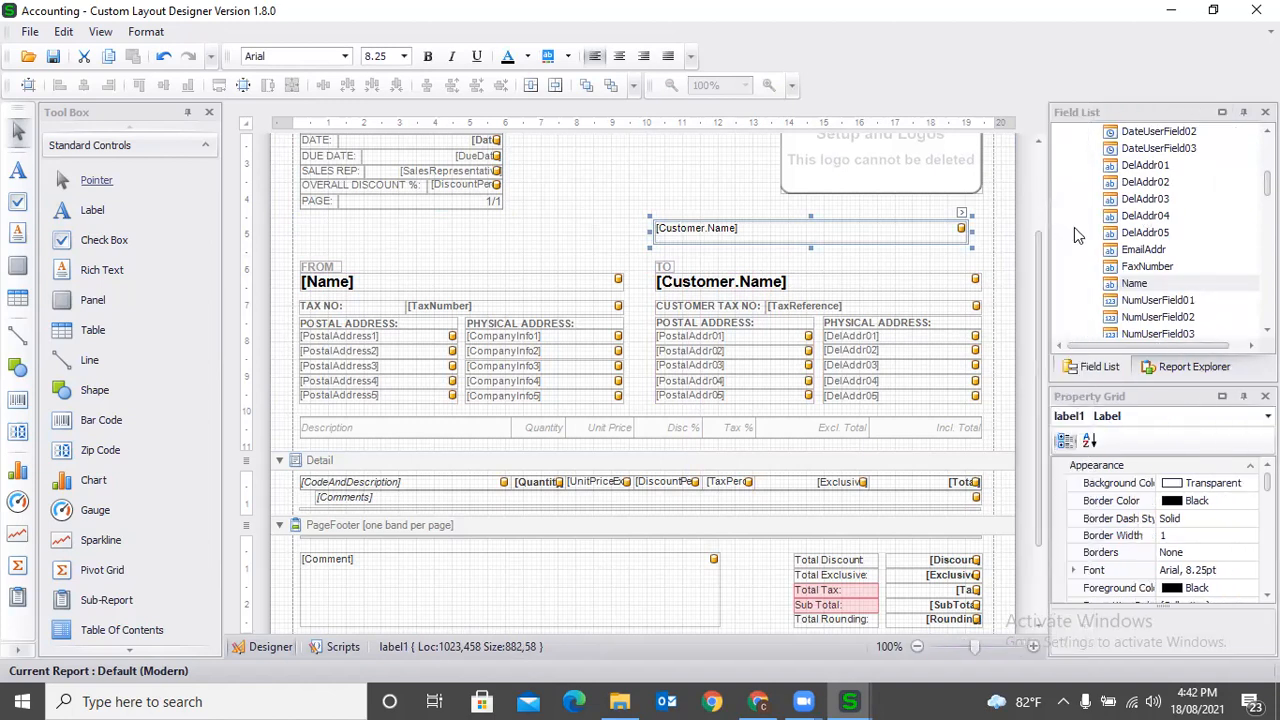
scroll(1158, 272, "up", 6)
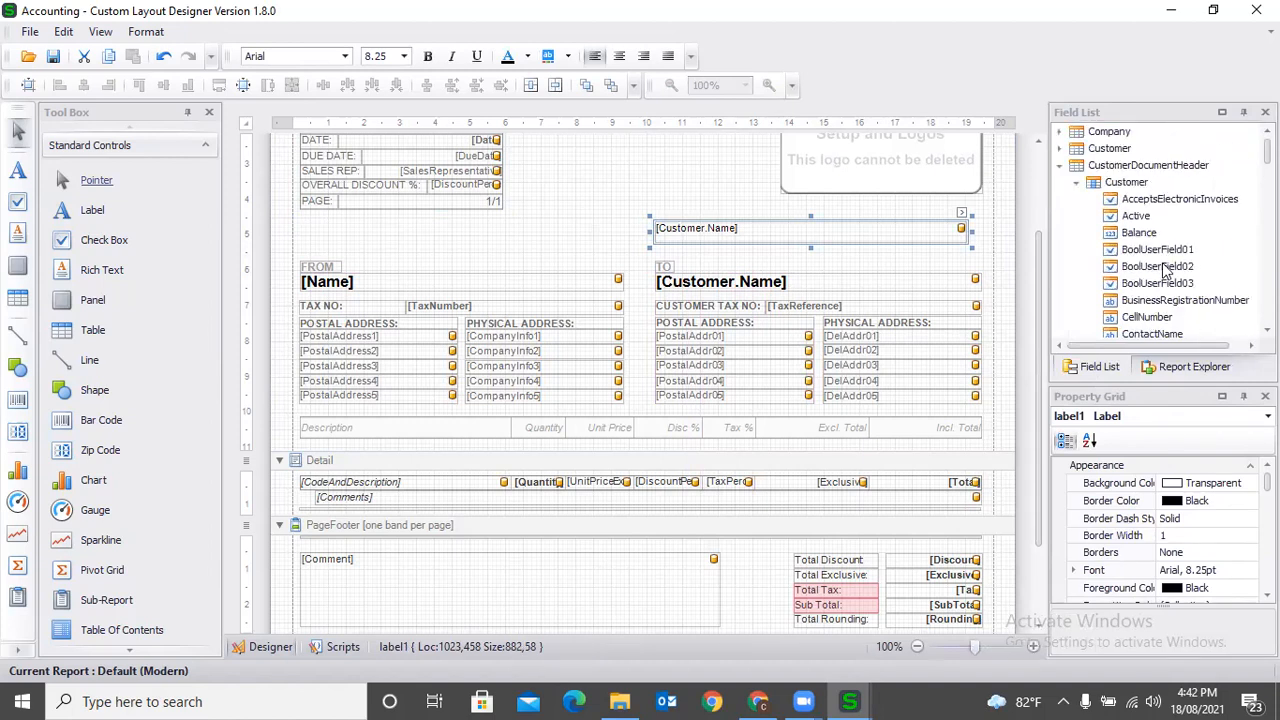
scroll(1207, 257, "down", 1)
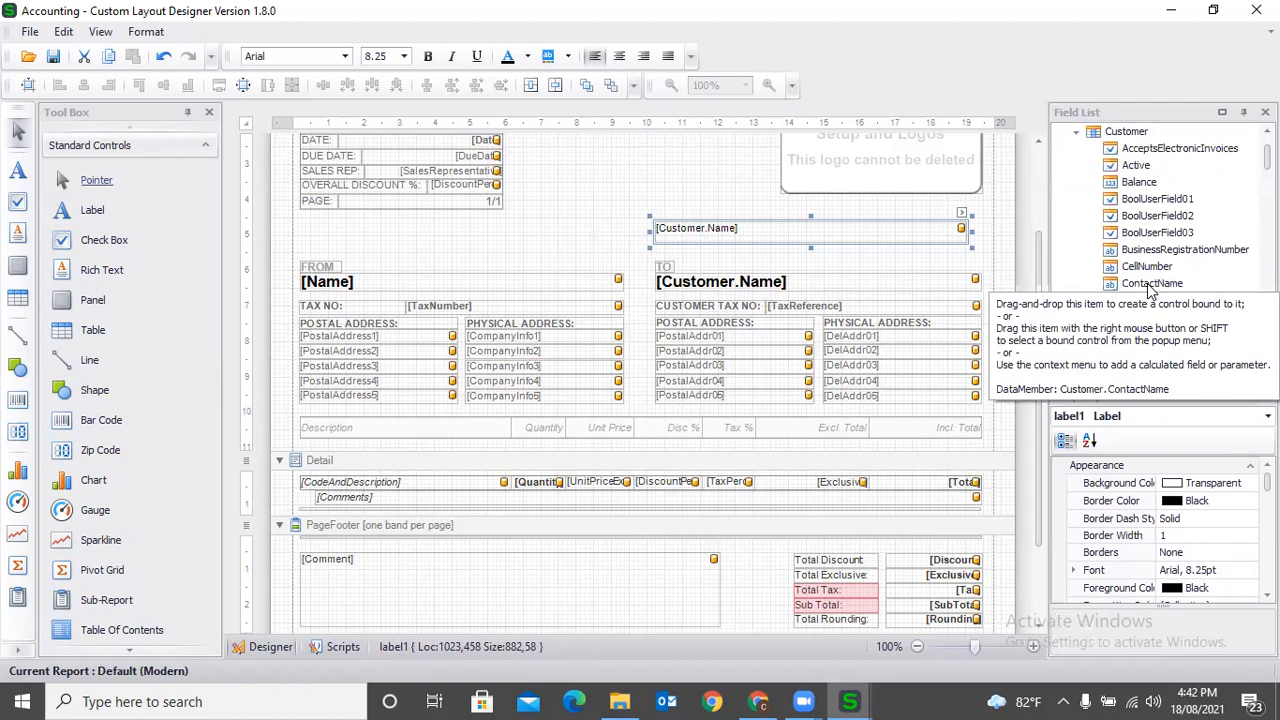
left_click_drag(1150, 288, 658, 252)
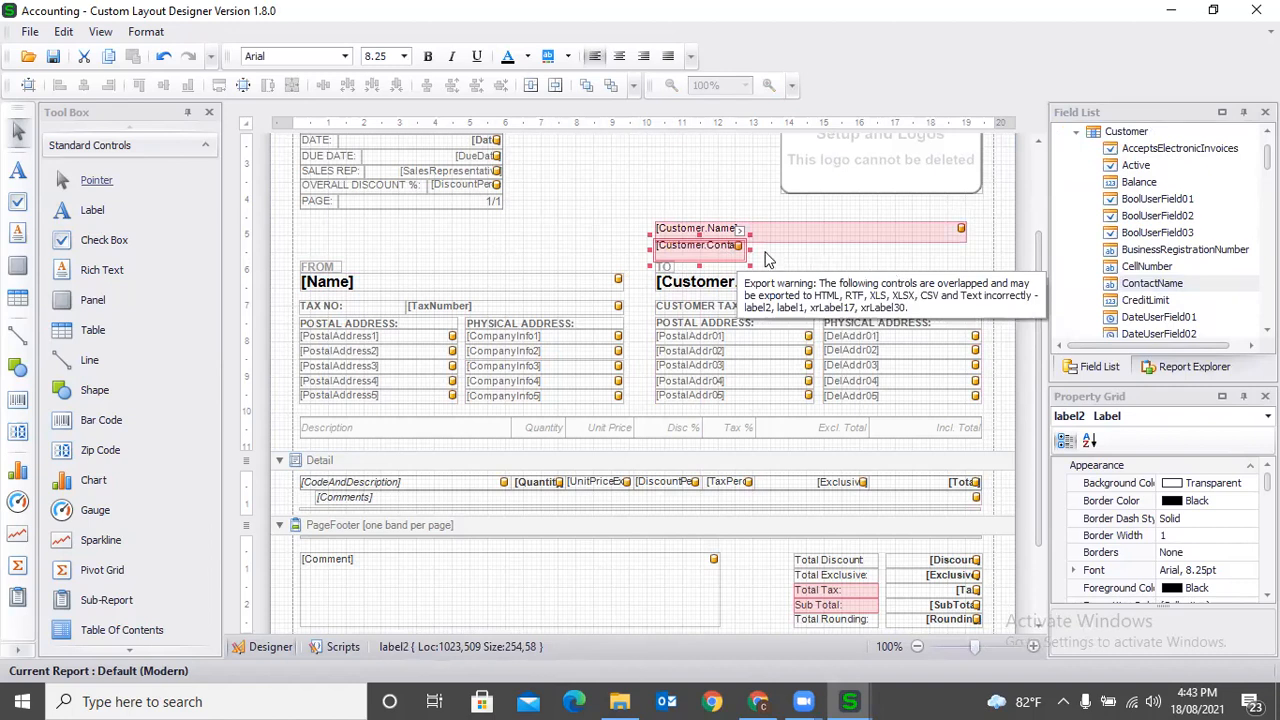
left_click_drag(749, 246, 970, 255)
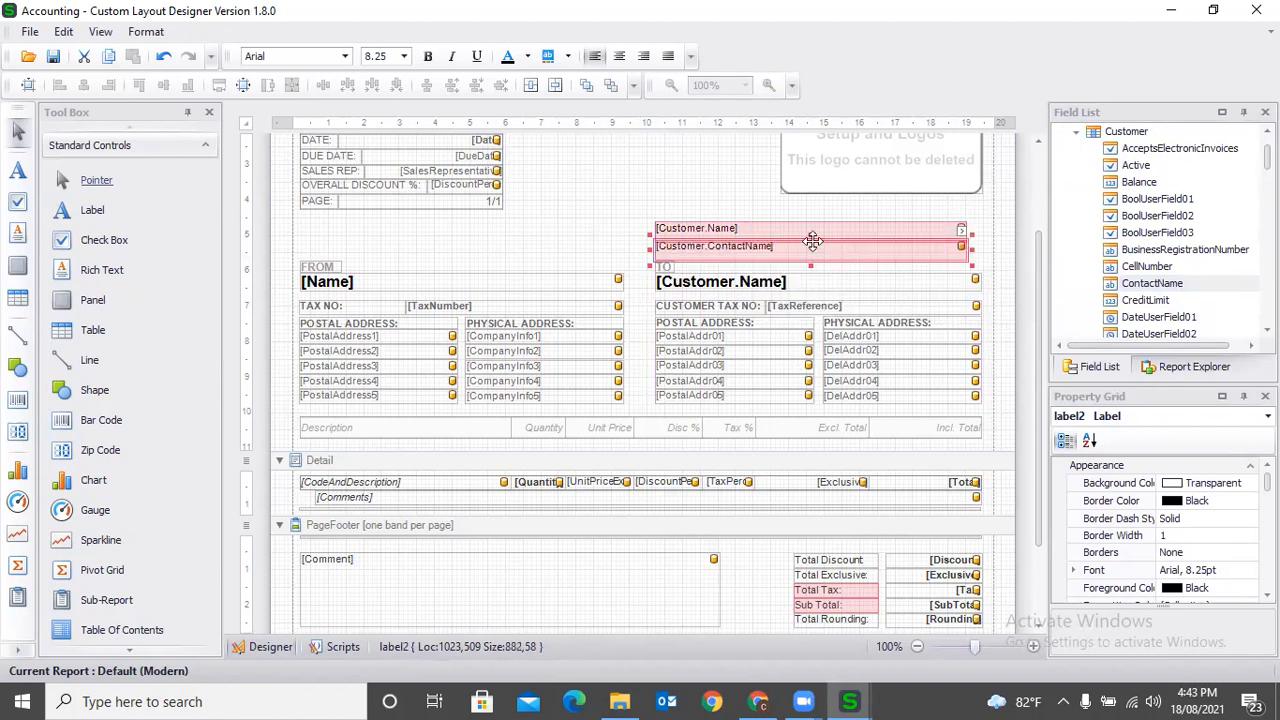
left_click(773, 229)
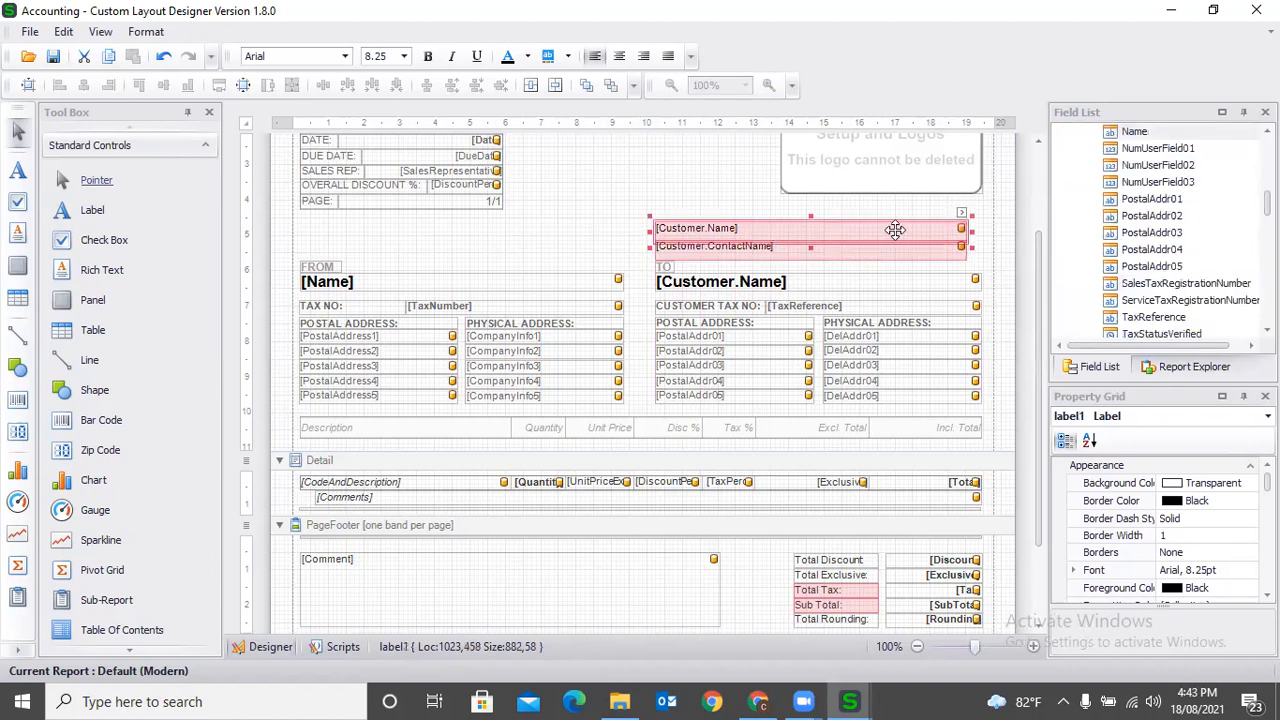
- Set the Customer.ContactName field's font to Arial Bold, size 10
left_click(852, 249)
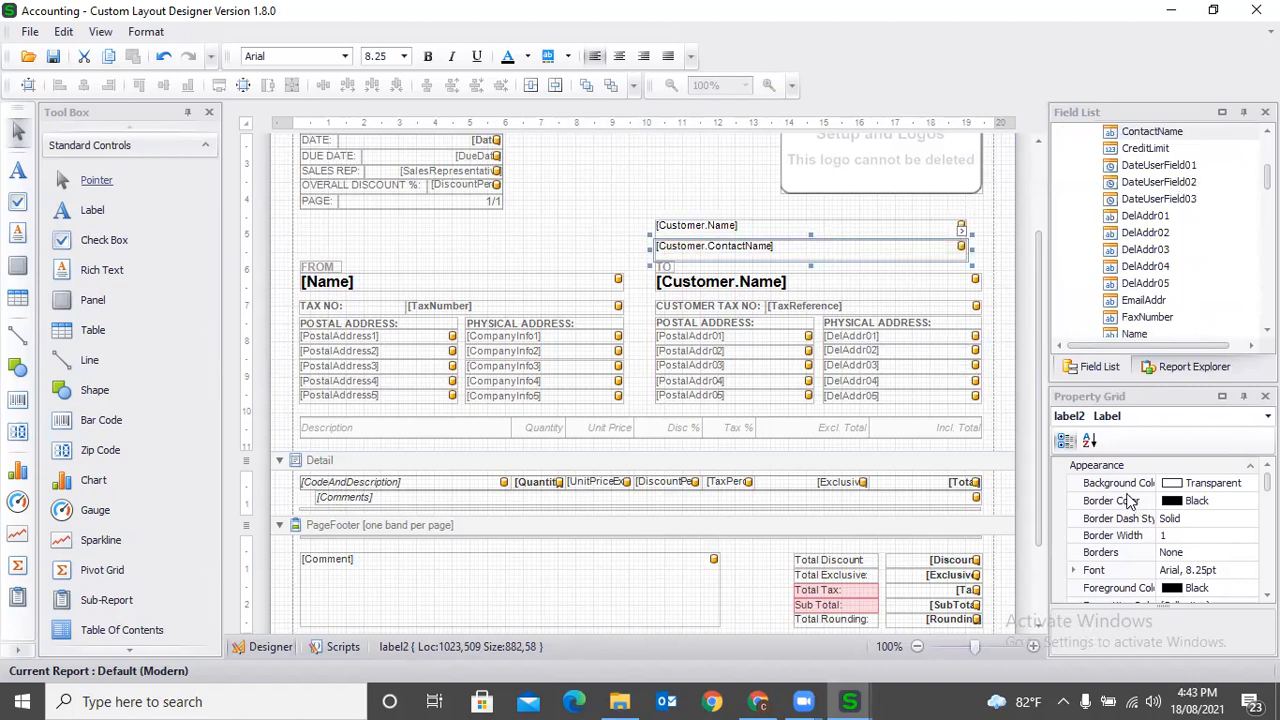
left_click(1244, 571)
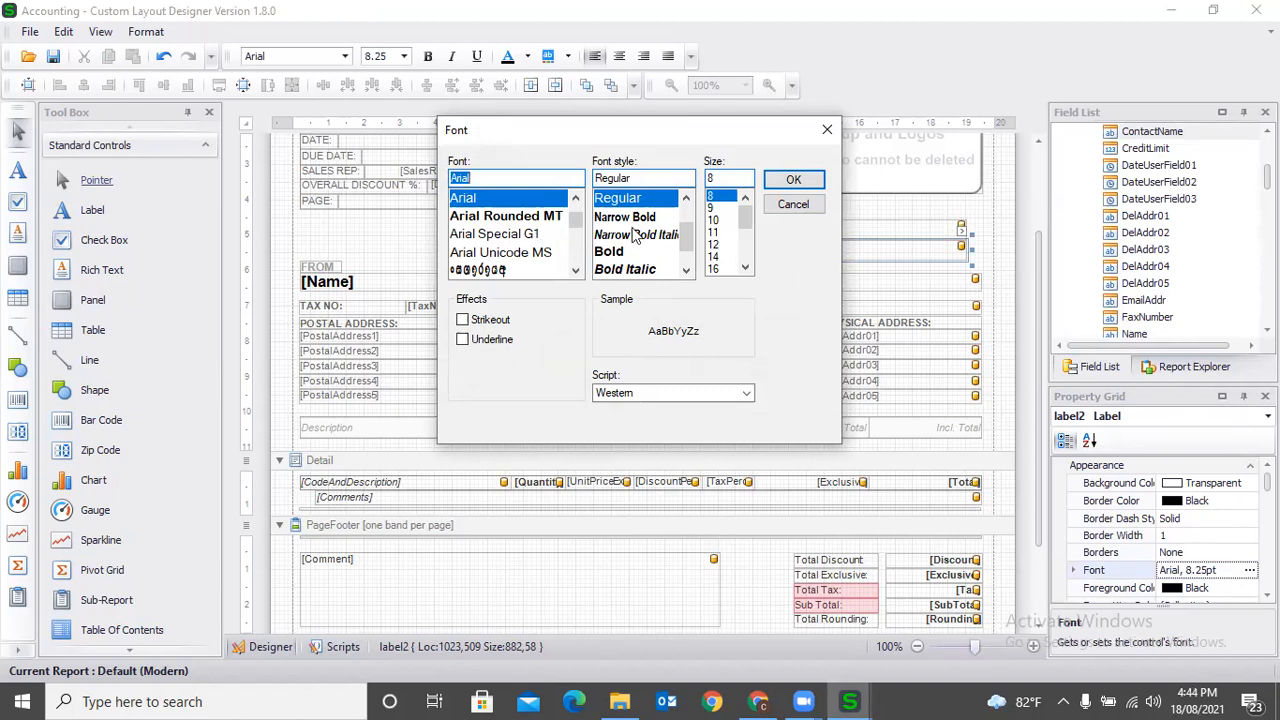
left_click(720, 220)
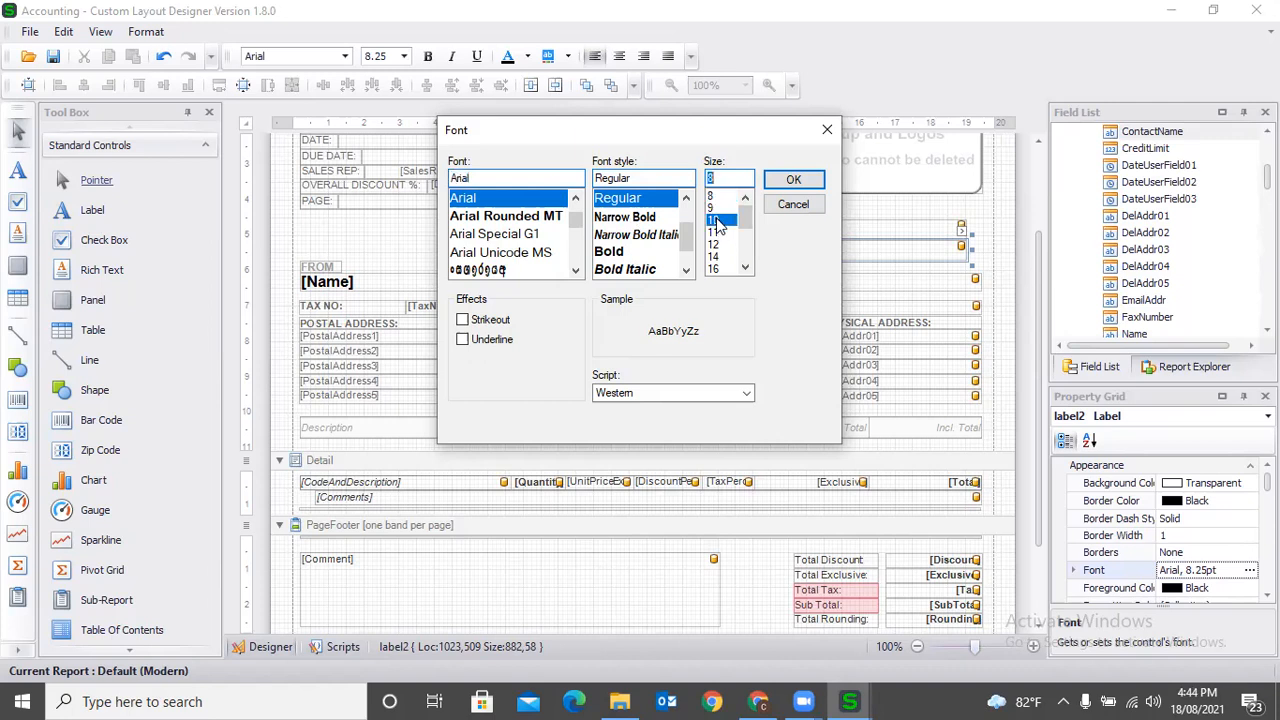
left_click(610, 251)
left_click(772, 185)
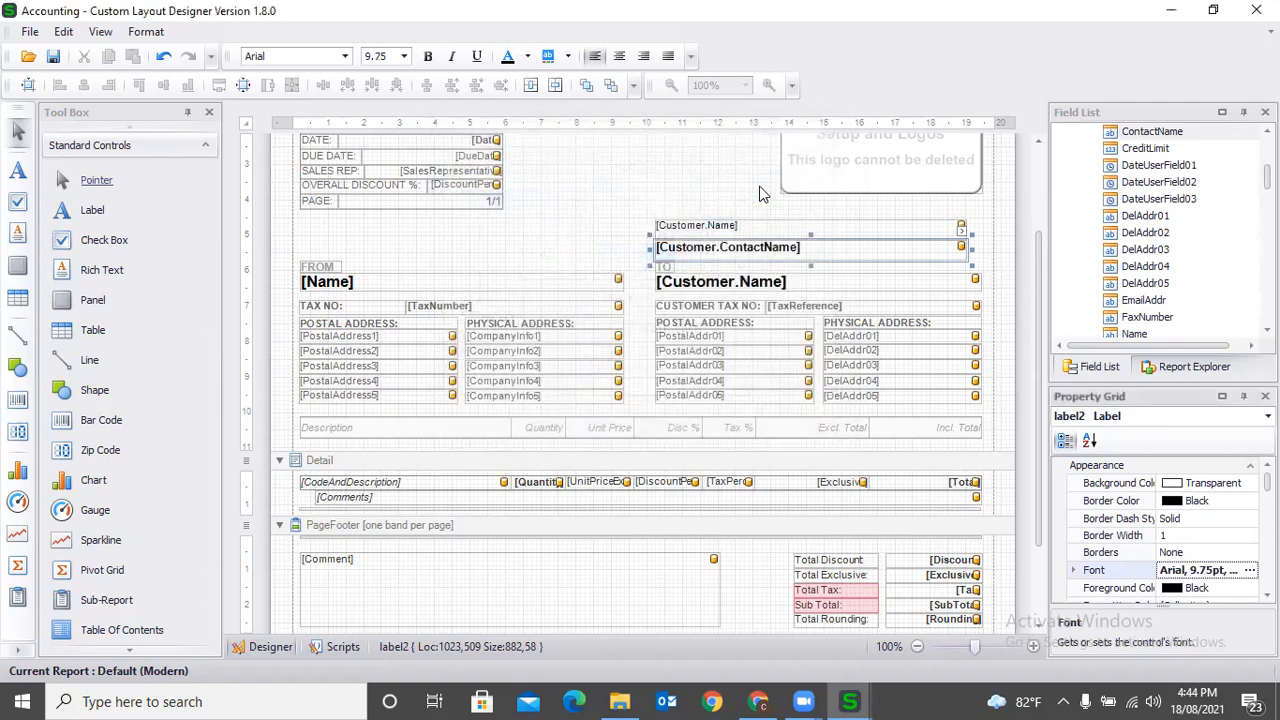
- Save the modified design as a custom layout named RUH-B
left_click(53, 56)
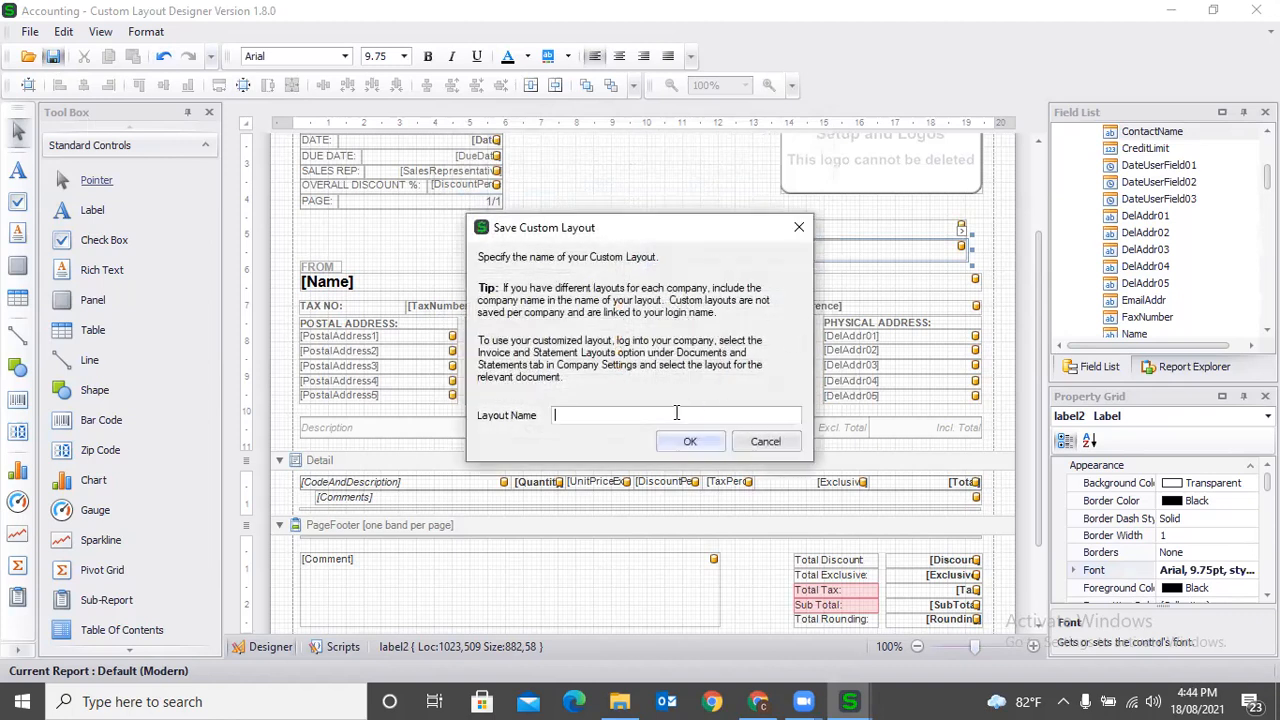
type("RUH00")
key("BackSpace")
key("BackSpace")
type("-B")
left_click(705, 441)
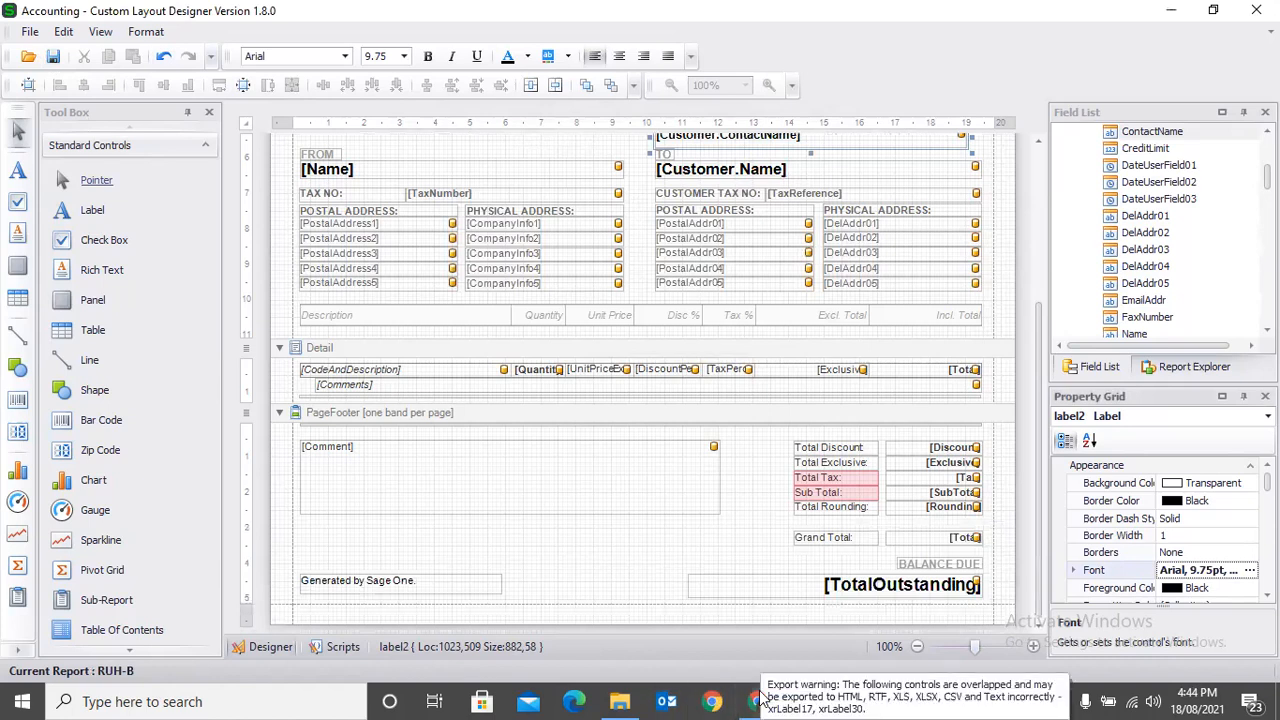
- Switch to Chrome and return from the report preview to the Process Customer Invoice page
left_click(758, 701)
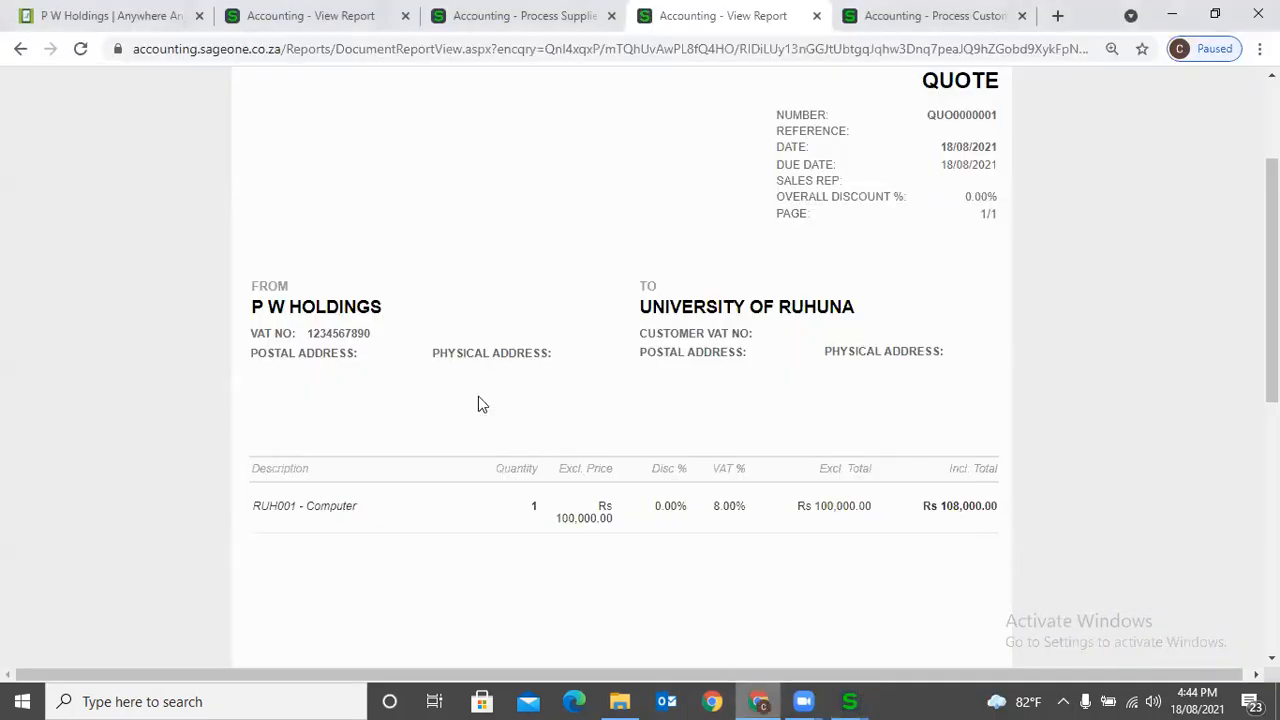
scroll(478, 404, "up", 2)
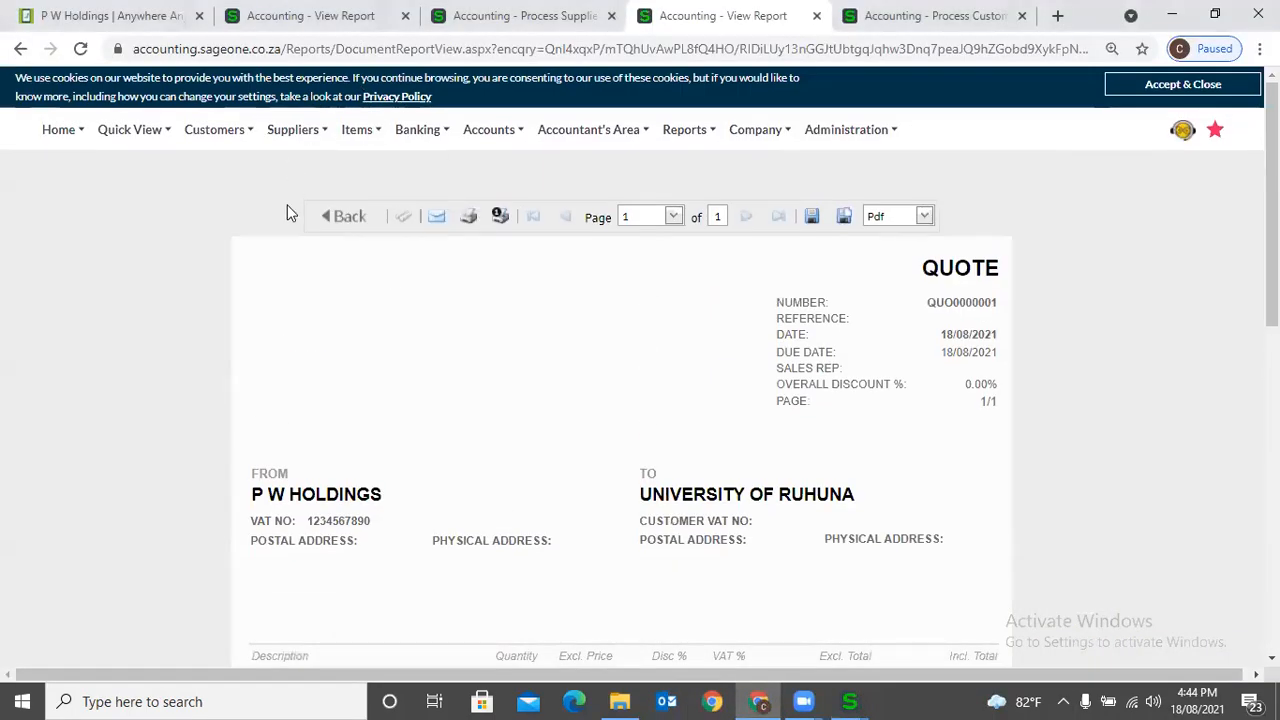
left_click(335, 16)
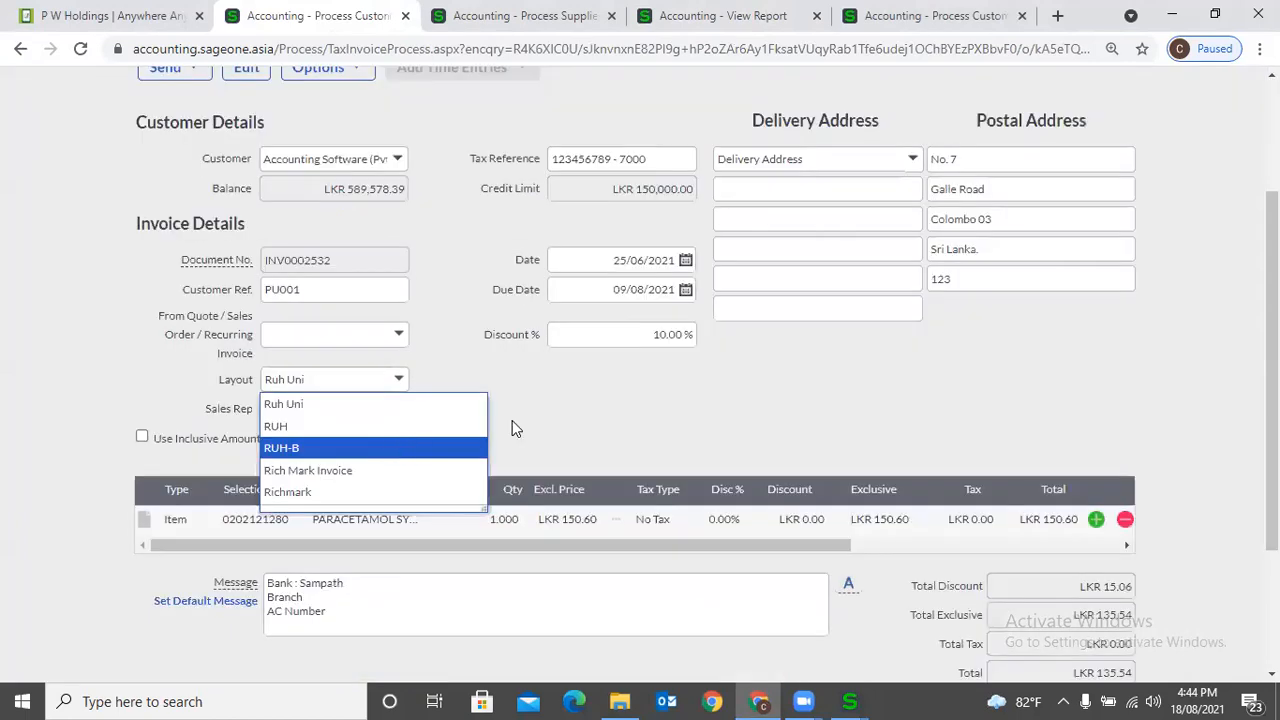
- Apply the RUH-B layout to the customer invoice and open its print preview, agreeing to exceed the credit limit
key("Return")
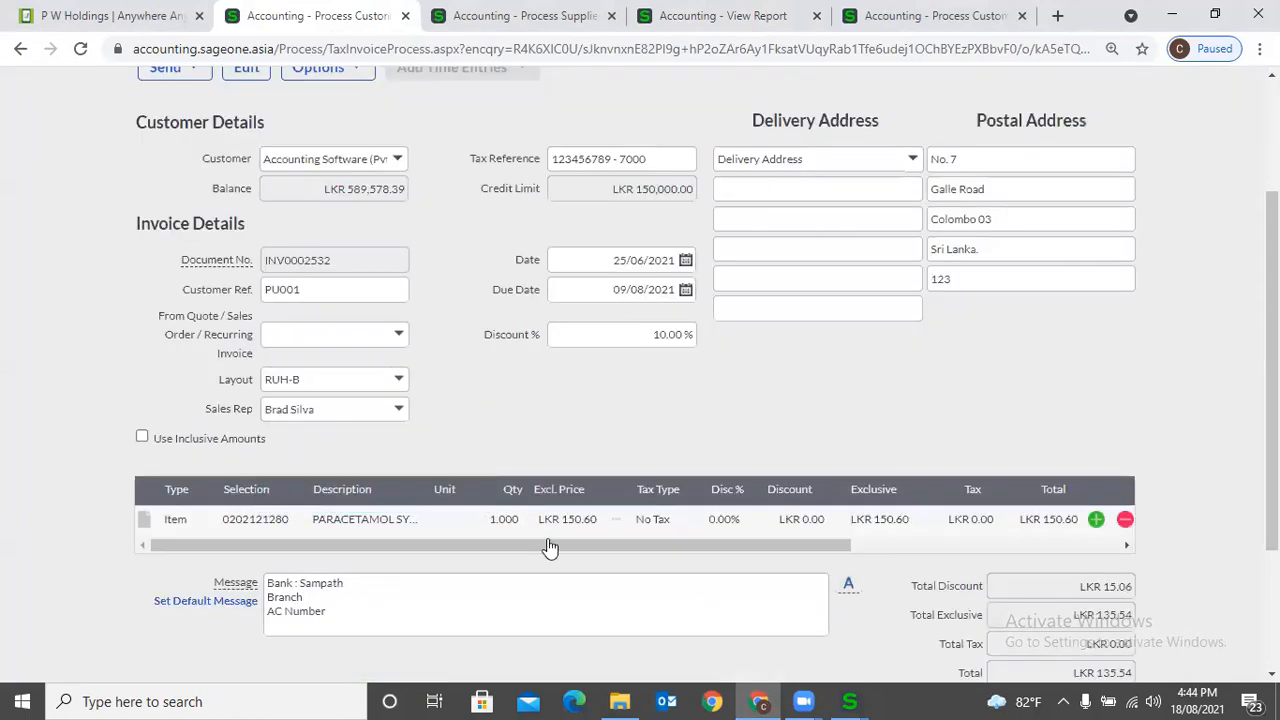
scroll(600, 550, "down", 2)
left_click(598, 542)
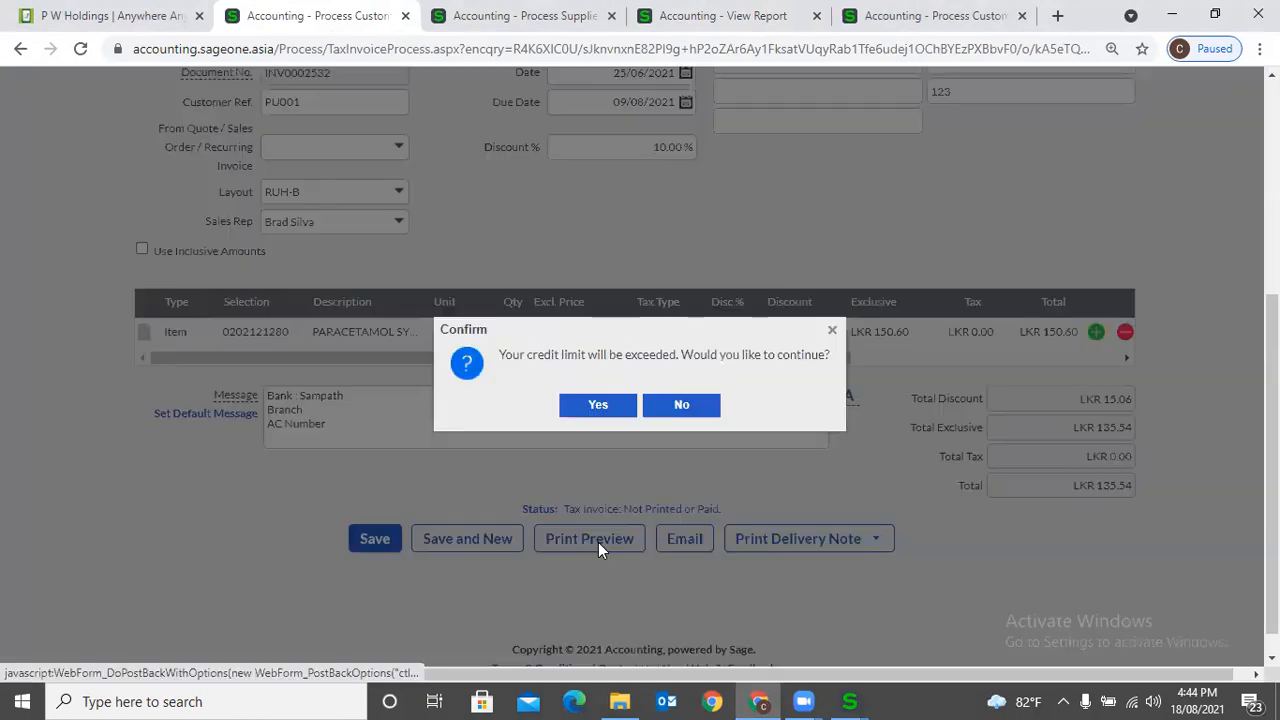
left_click(596, 406)
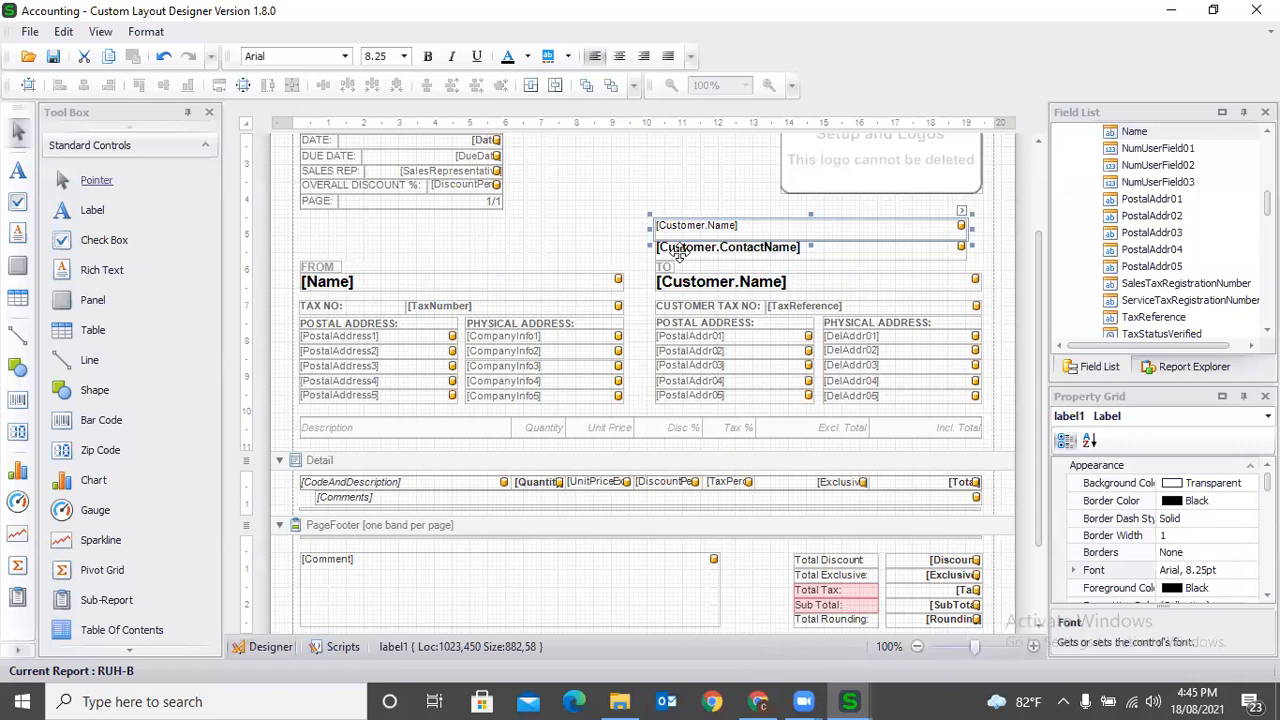
- Delete the added Customer.Name and Customer.ContactName fields above TO, and resize the remaining Customer.Name field to 955 by 43
left_click(710, 246)
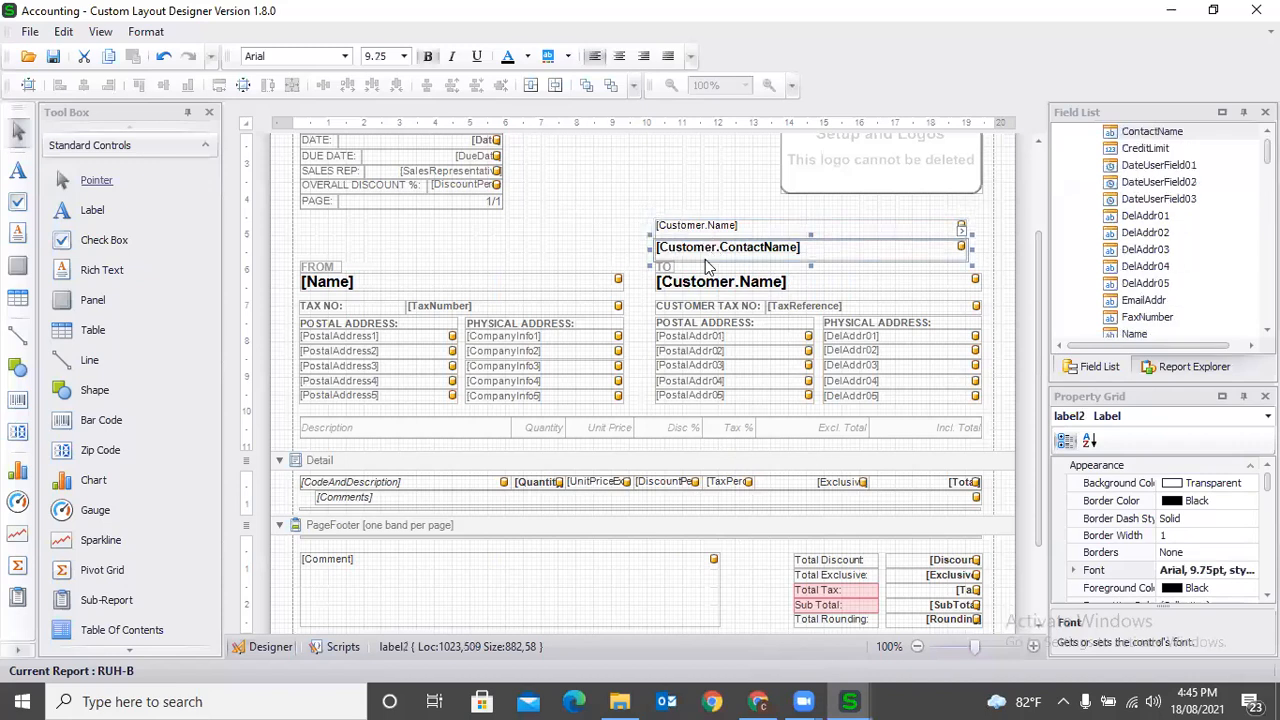
key("Delete")
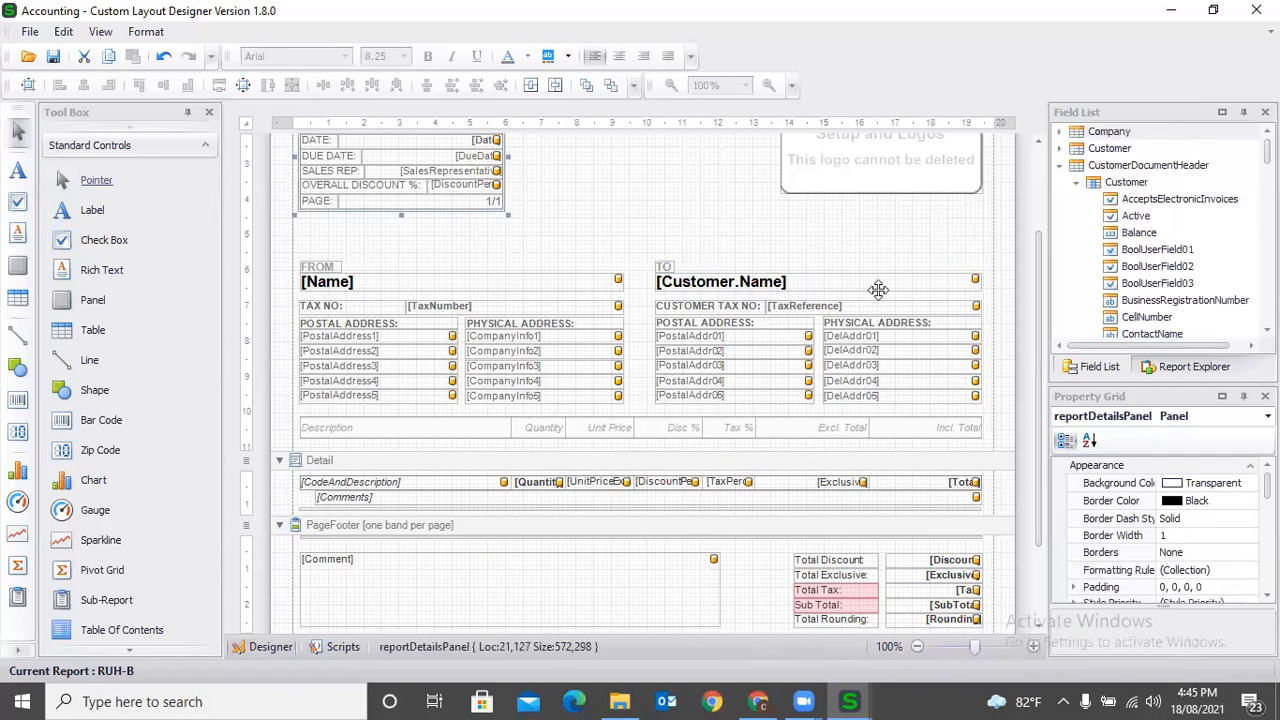
left_click(985, 283)
left_click_drag(985, 283, 997, 283)
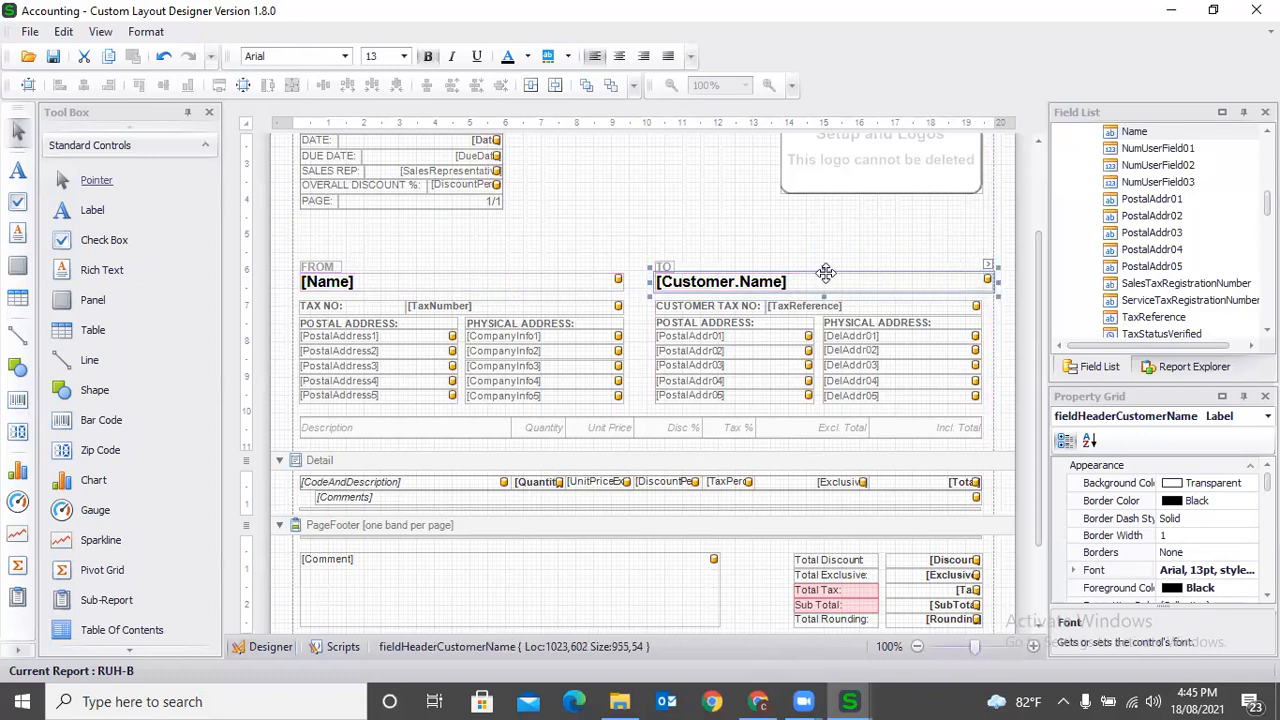
left_click_drag(826, 261, 695, 266)
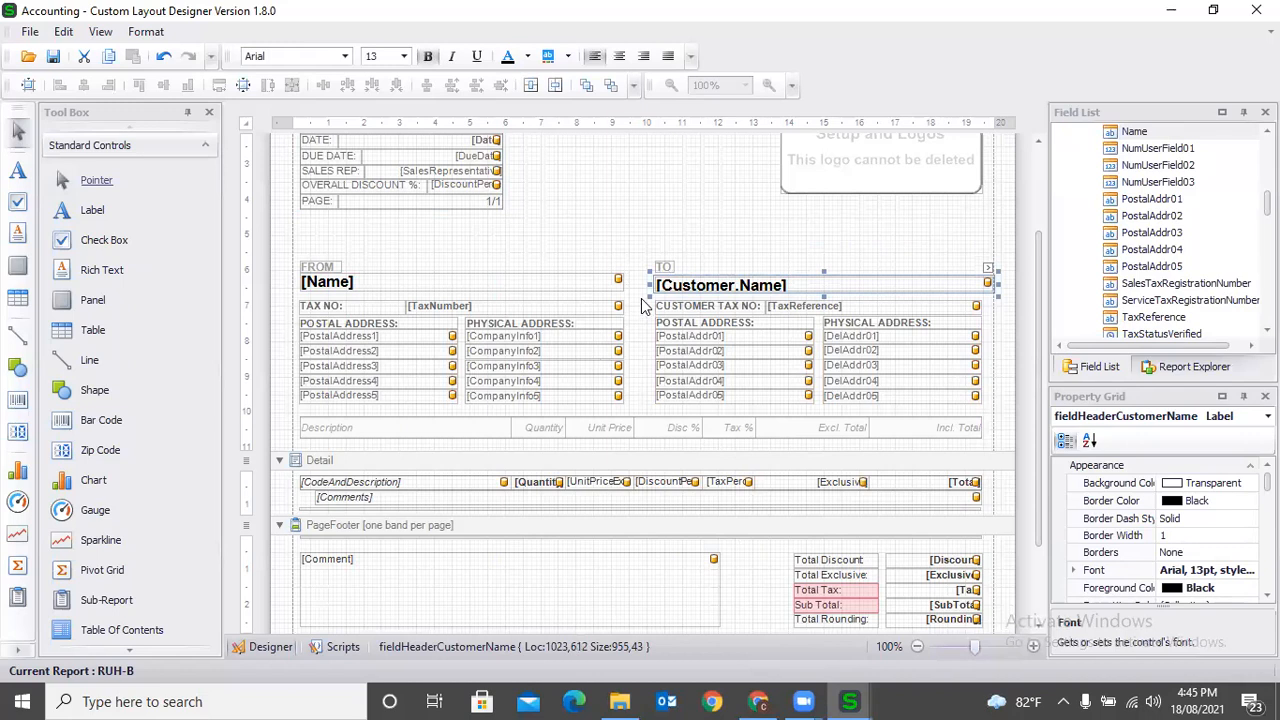
- Swap the page header's blocks, placing the ReportText and document details on the right and the company logo on the left
scroll(605, 230, "up", 1)
left_click(772, 182)
left_click_drag(772, 182, 500, 200)
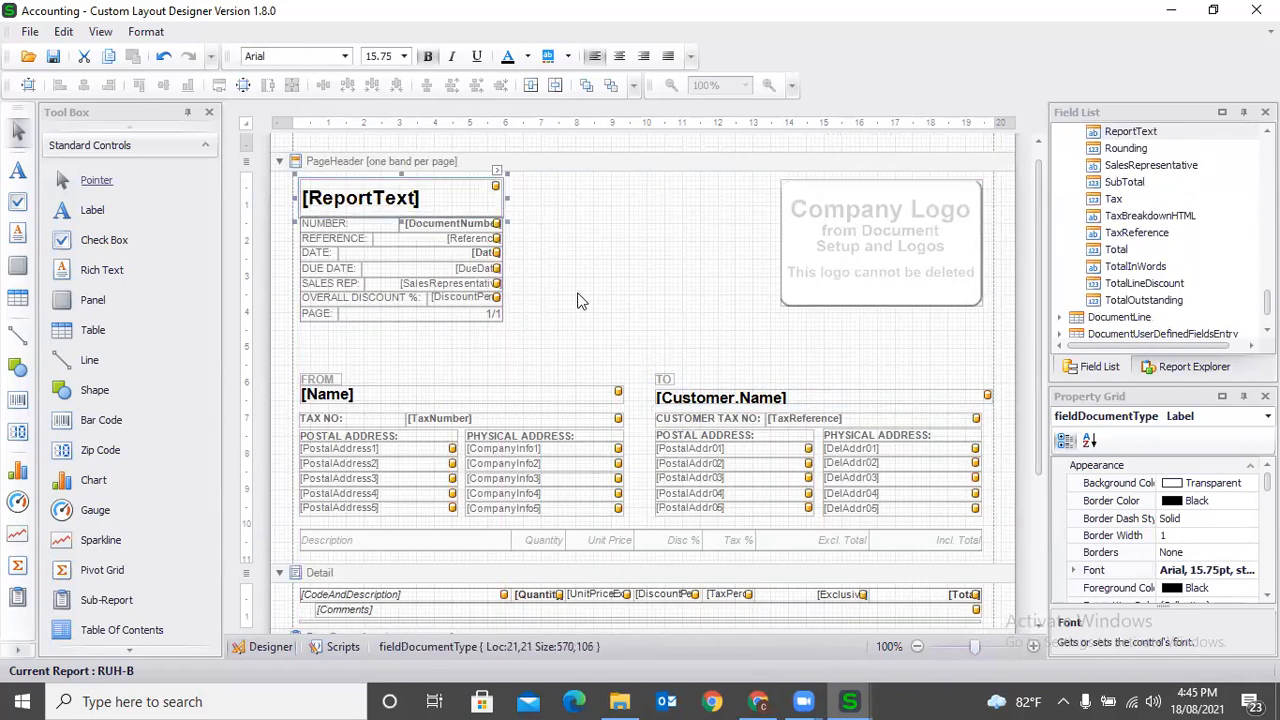
left_click(840, 249)
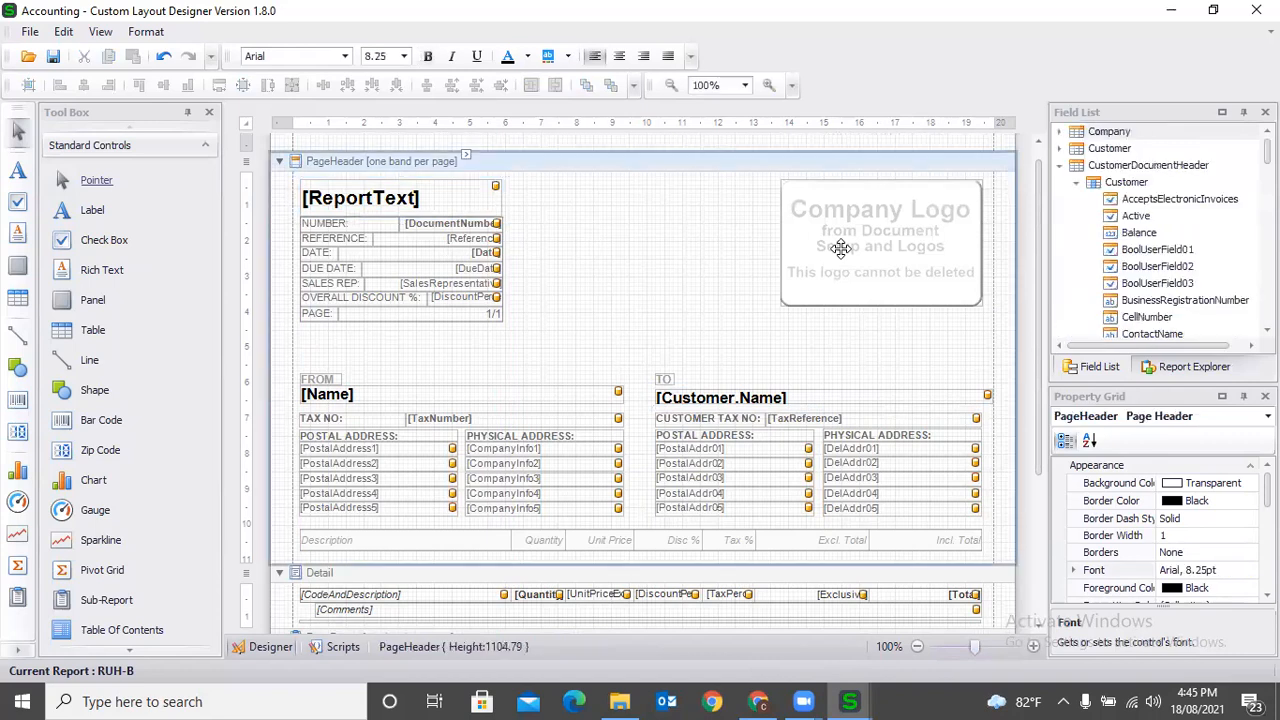
left_click(840, 249)
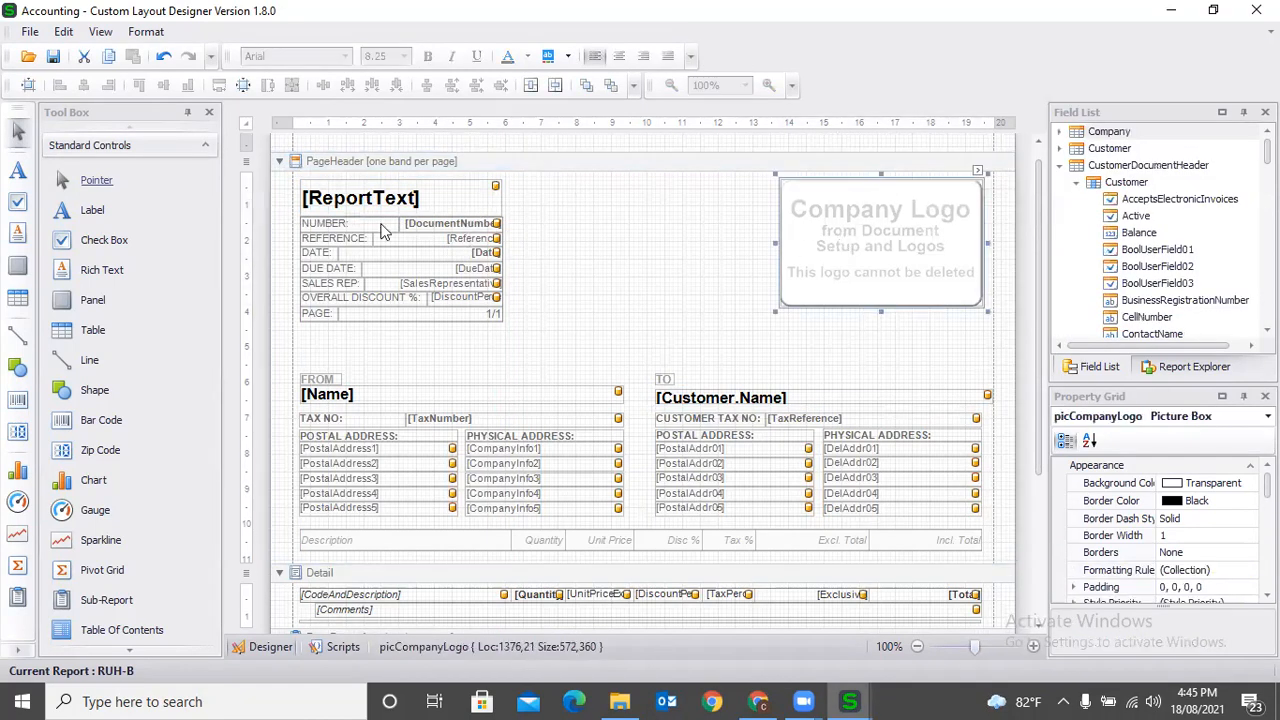
left_click(328, 187)
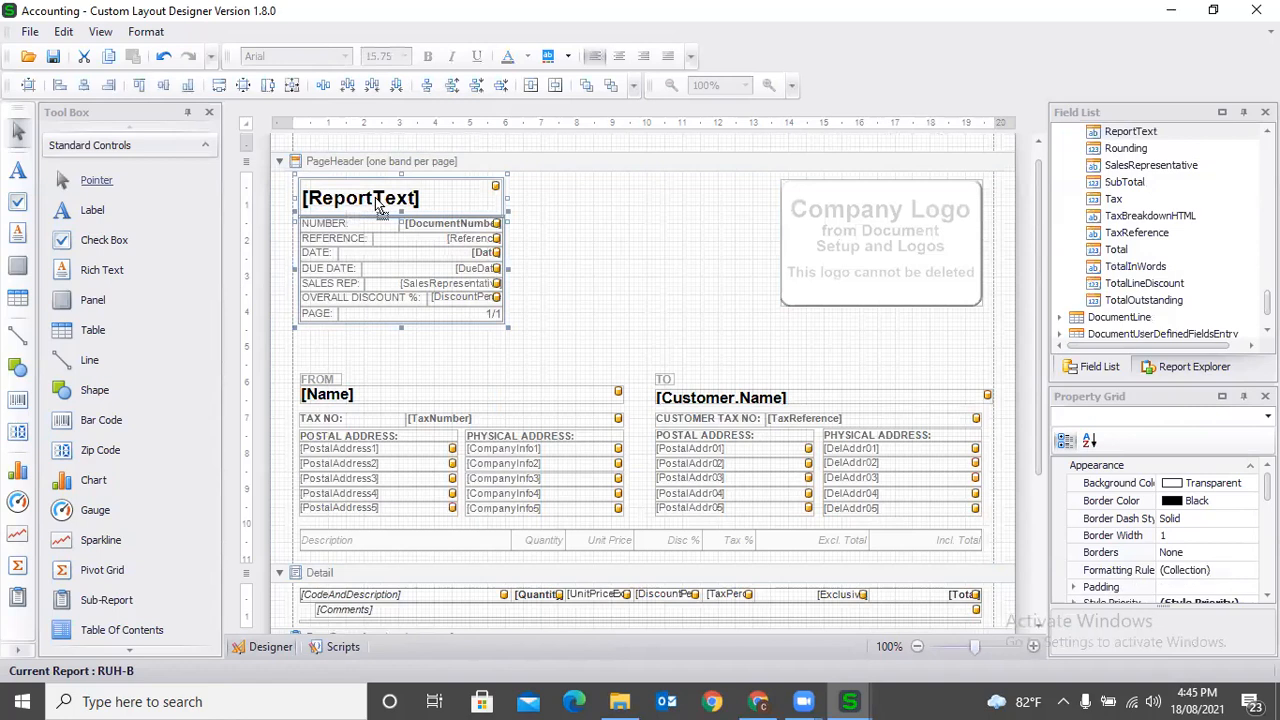
left_click_drag(563, 195, 598, 184)
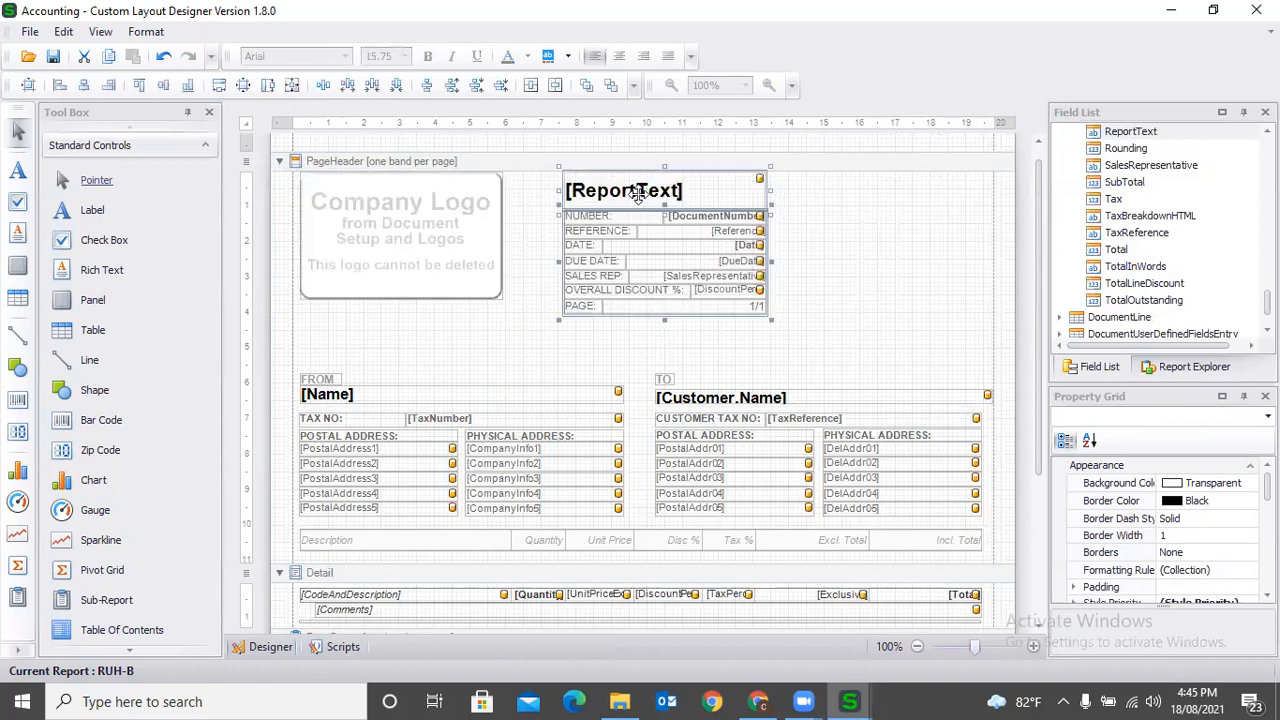
left_click_drag(639, 194, 830, 199)
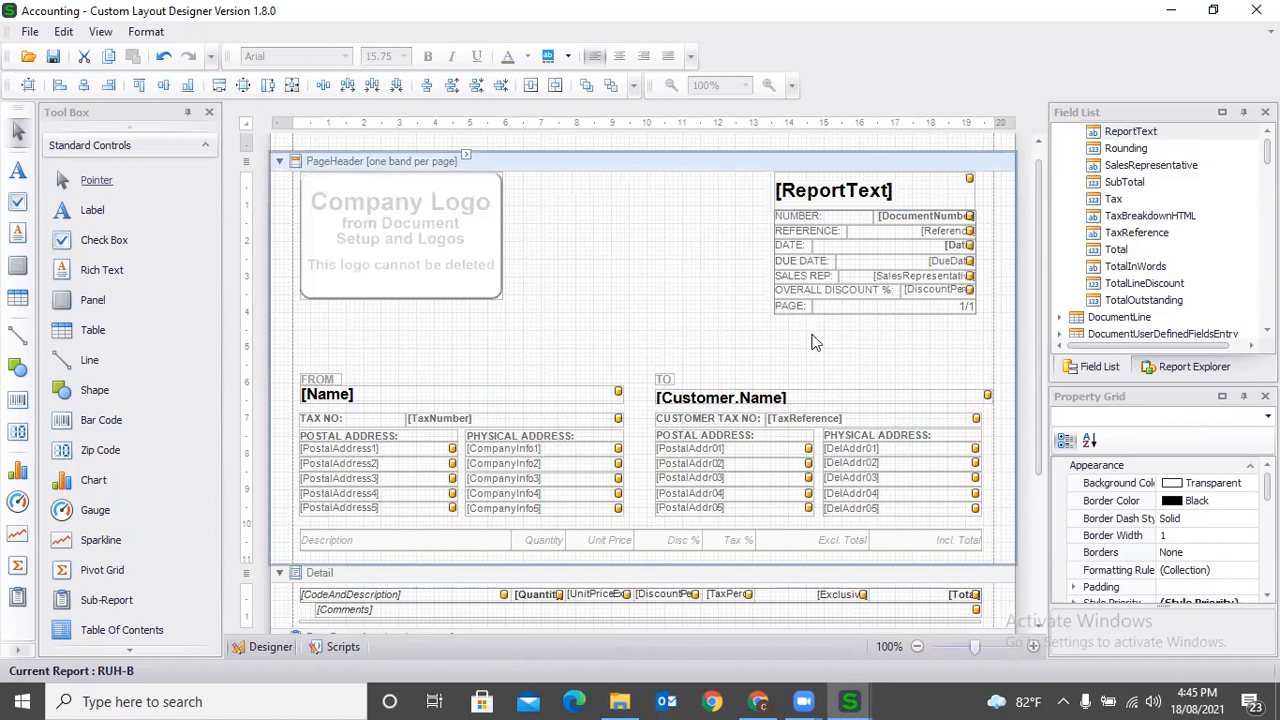
left_click(671, 263)
- Delete the Disc % cell from the line-item heading row above the Detail band
scroll(520, 295, "down", 3)
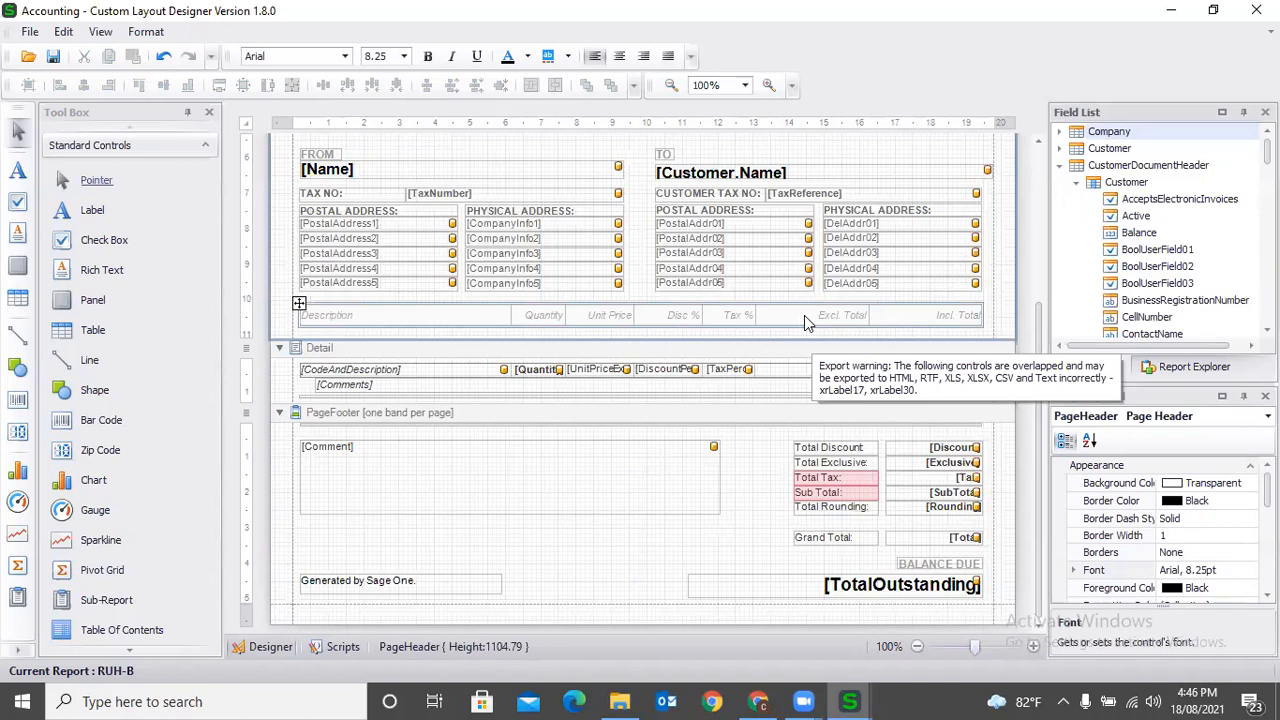
left_click(677, 319)
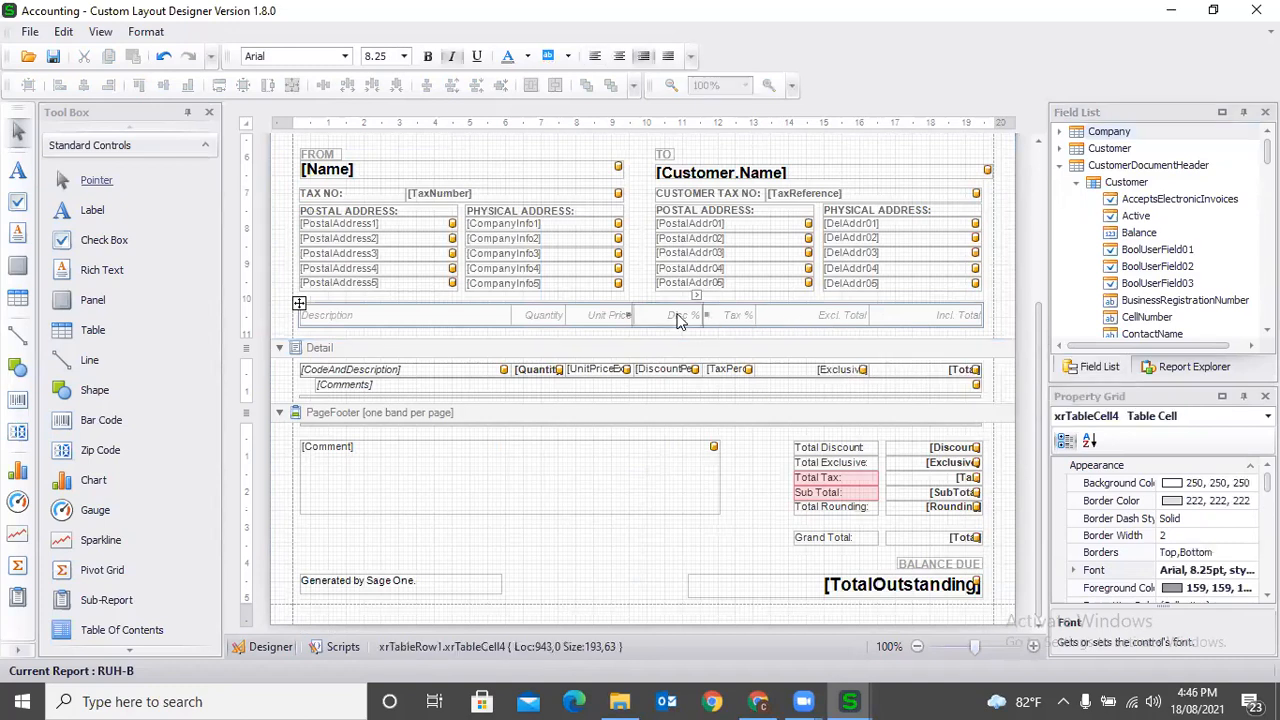
right_click(677, 319)
mouse_move(780, 349)
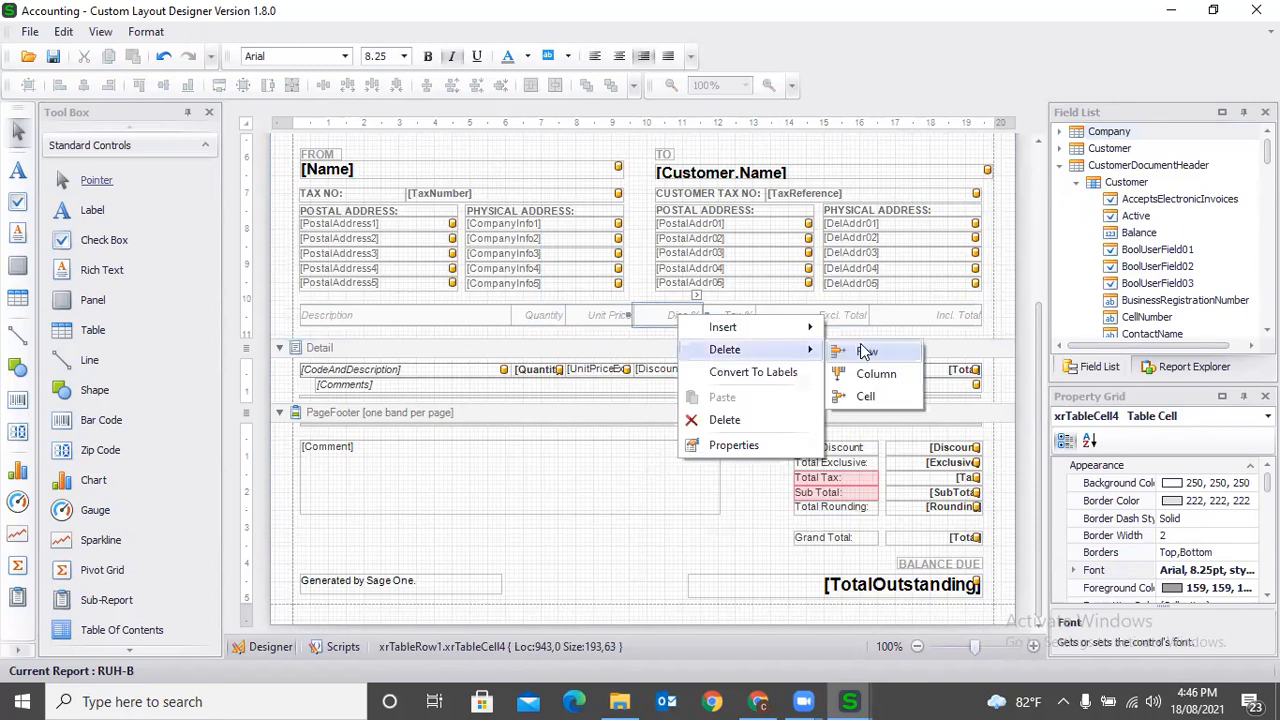
left_click(755, 420)
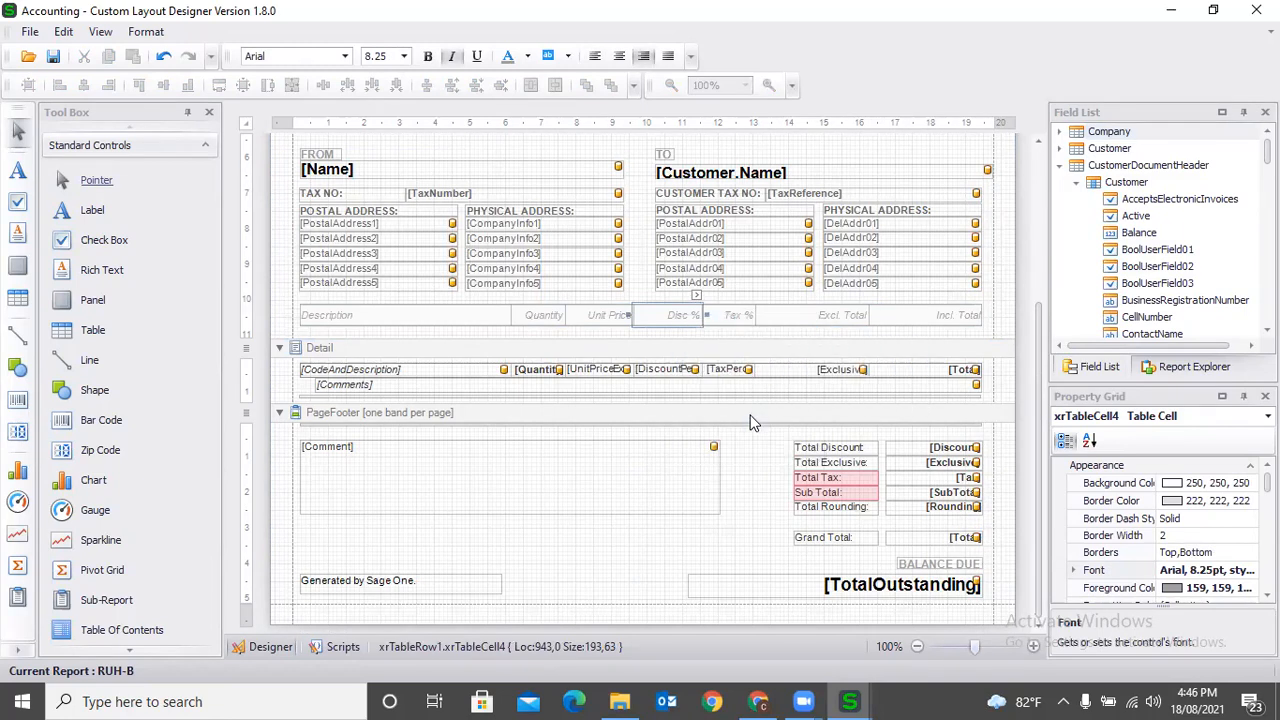
- Insert a new column to the right of Unit Price in the line-item heading row
left_click(595, 323)
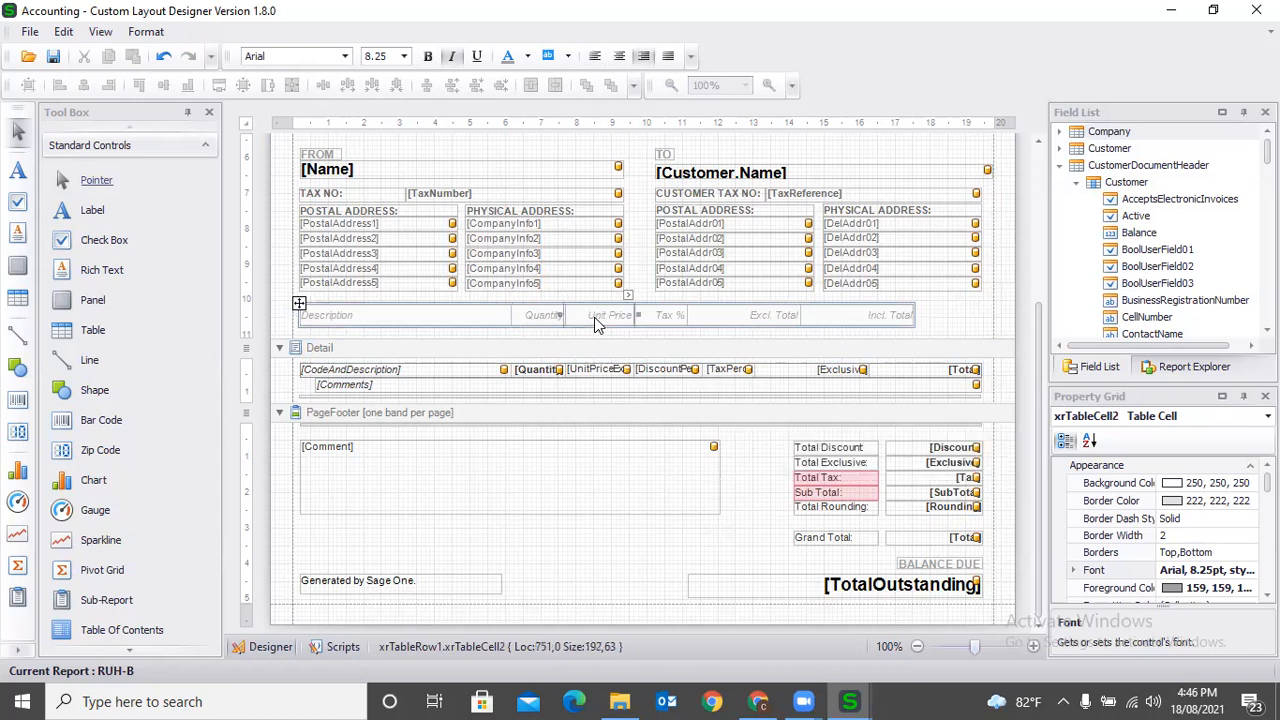
right_click(595, 323)
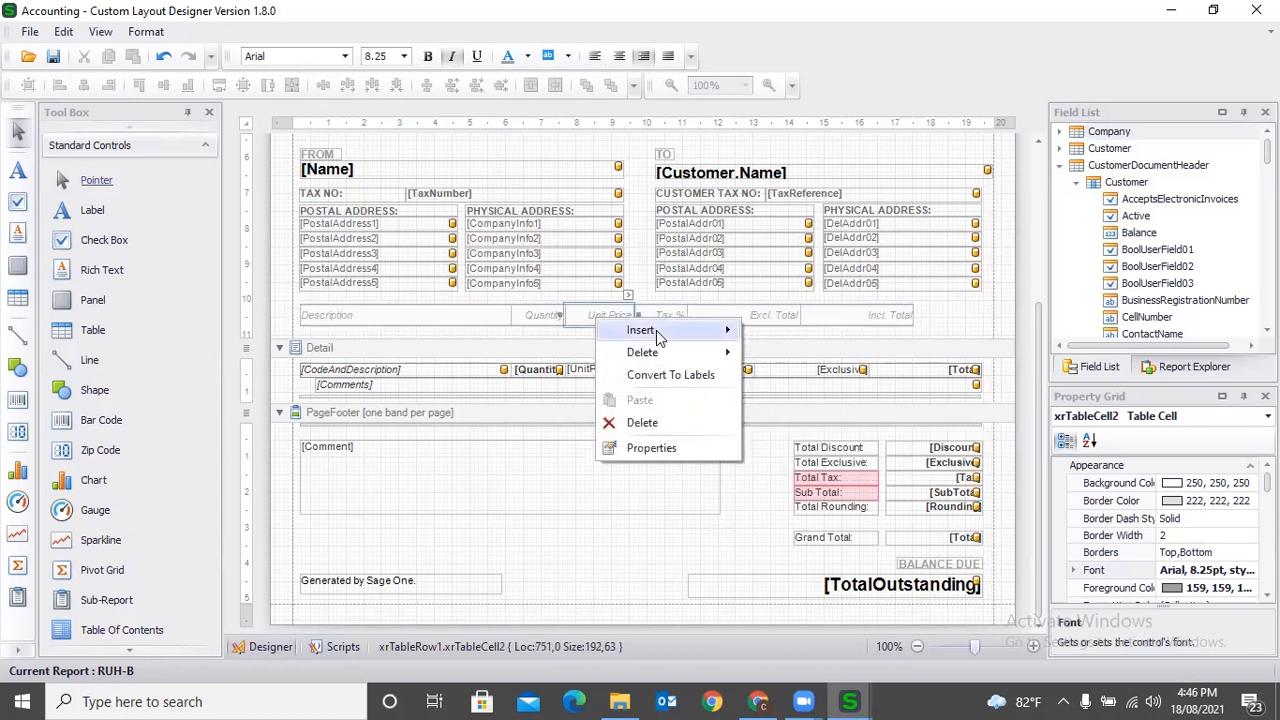
mouse_move(660, 330)
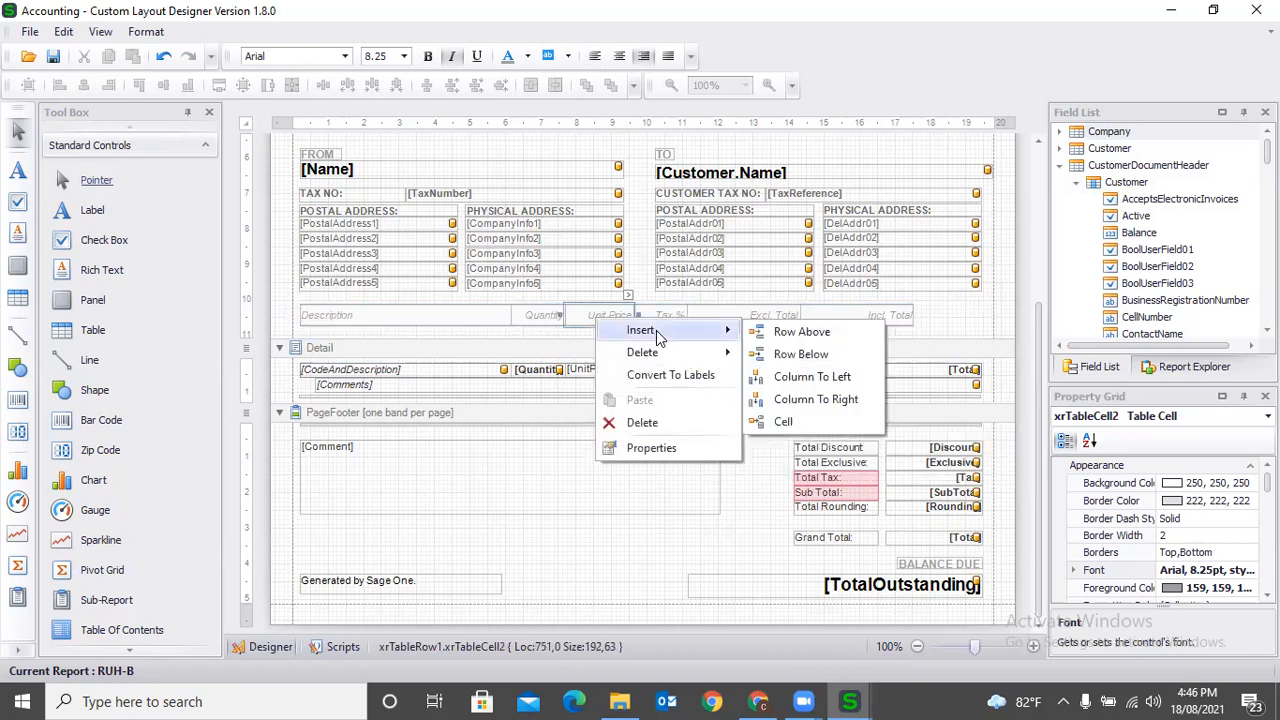
left_click(823, 399)
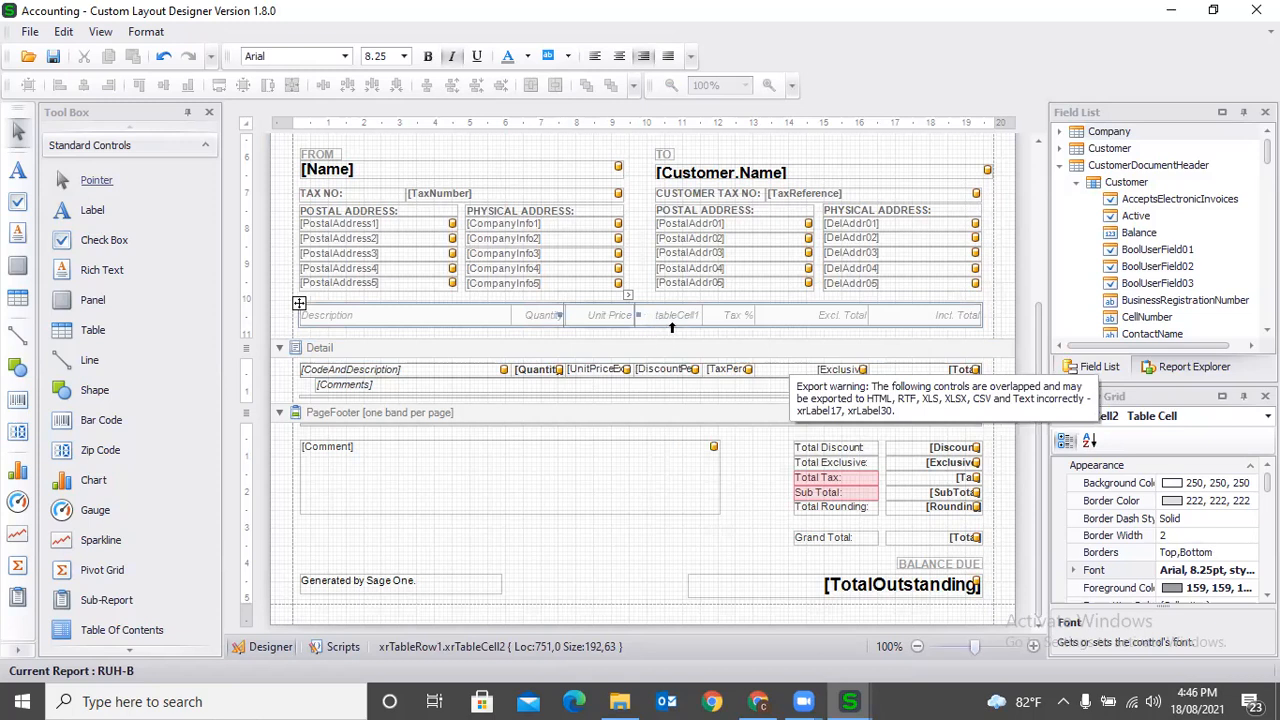
left_click(779, 466)
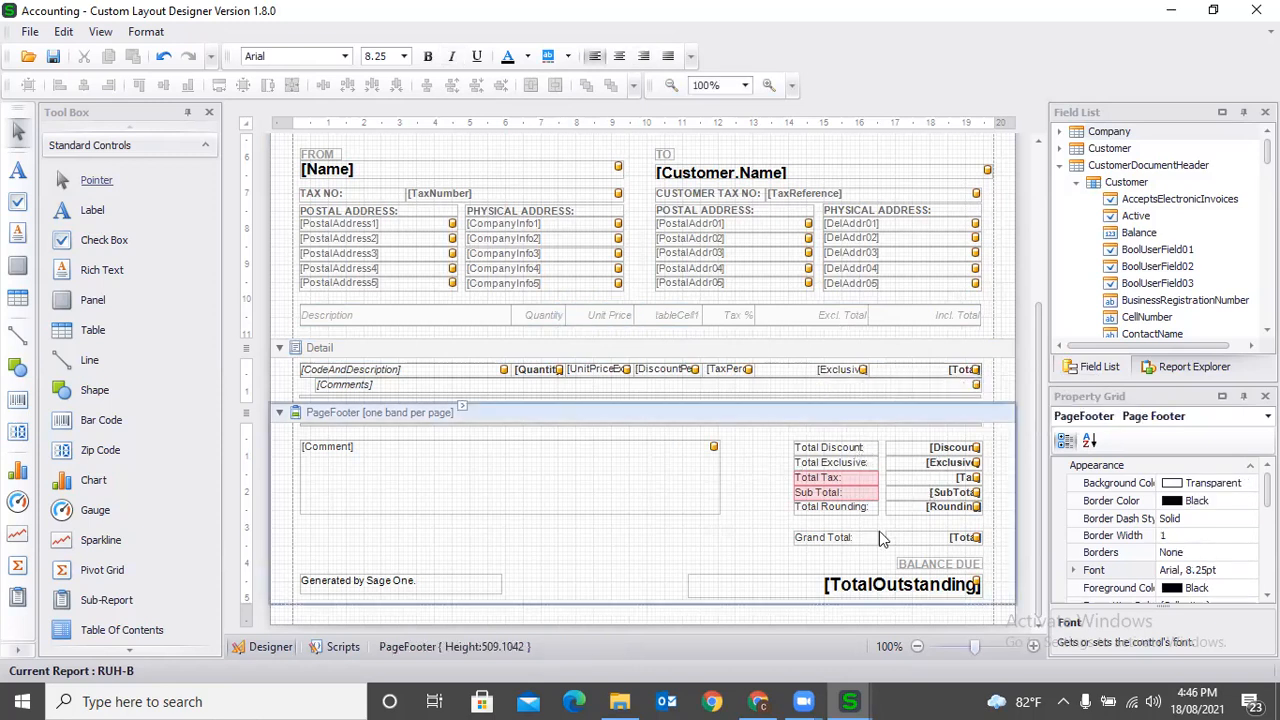
- Collapse CustomerDocumentHeader in the field list, review the layout's header sections, and select the Detail band and the DocumentLine table
left_click(1059, 166)
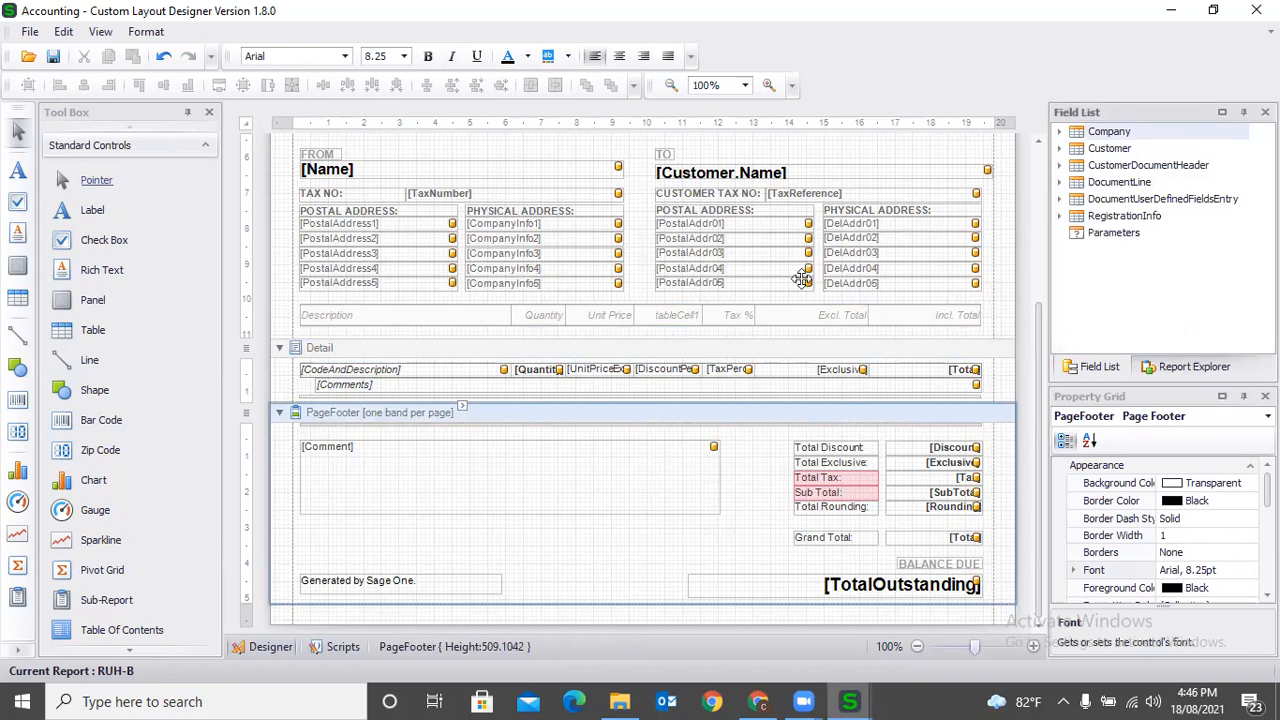
scroll(676, 302, "up", 2)
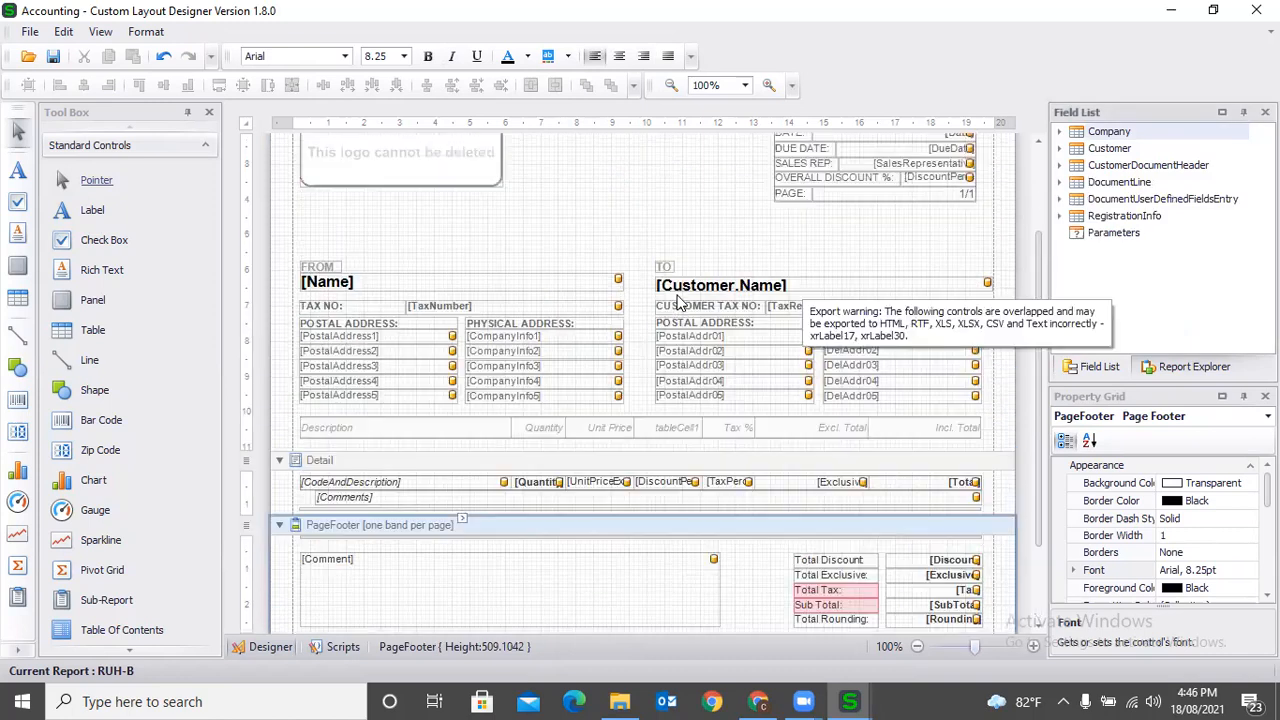
scroll(676, 300, "up", 2)
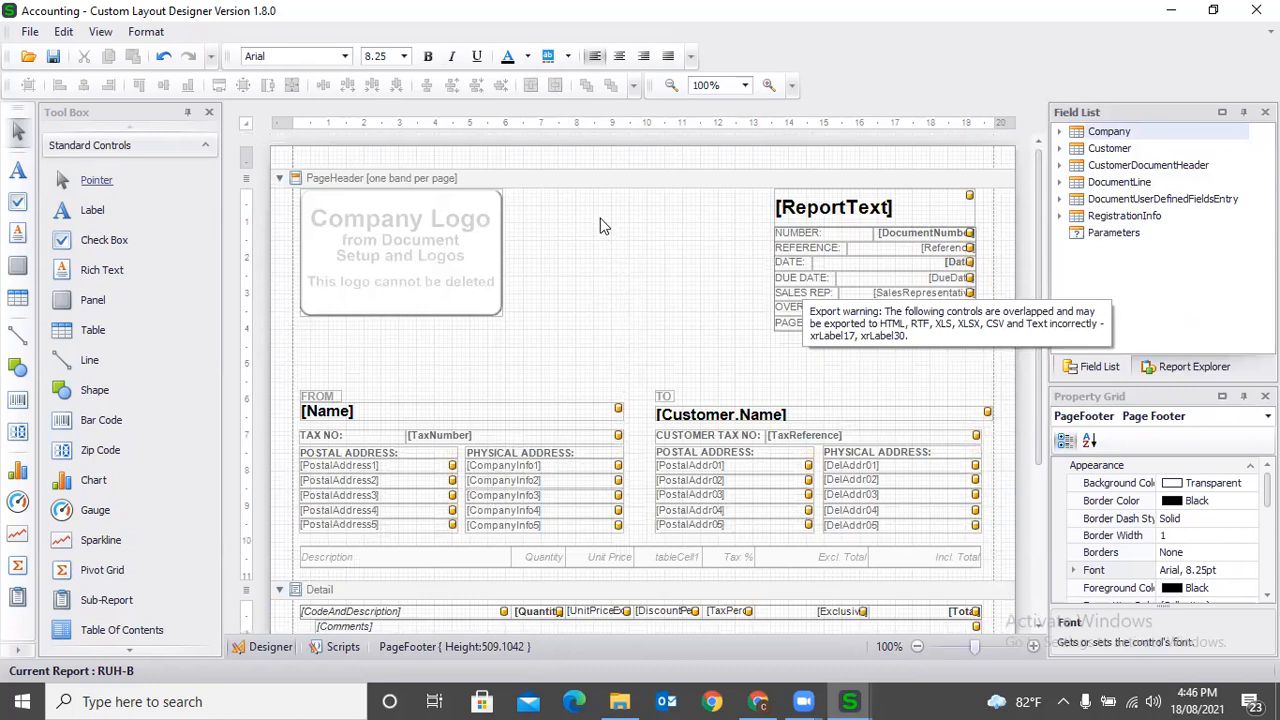
scroll(527, 351, "down", 4)
left_click(527, 351)
left_click(1119, 184)
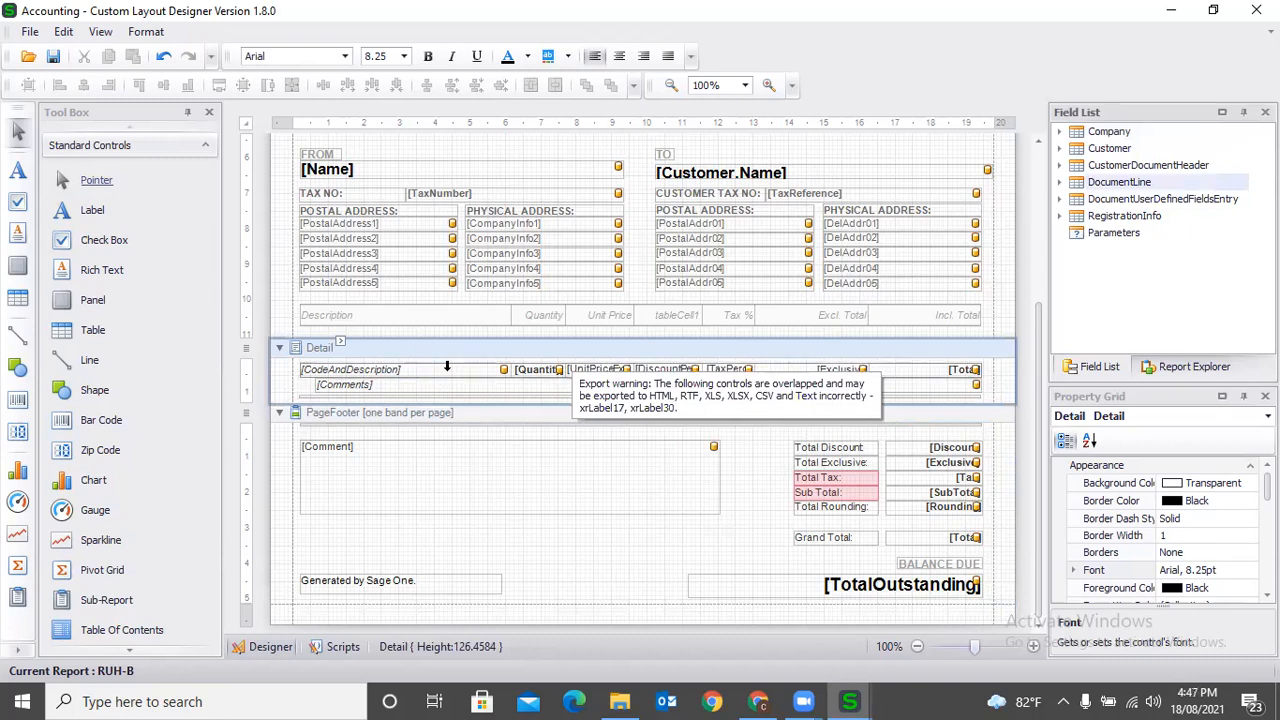
- Switch to Chrome and add a blank item line to the invoice to compare its lines with the layout's Detail band
left_click(744, 697)
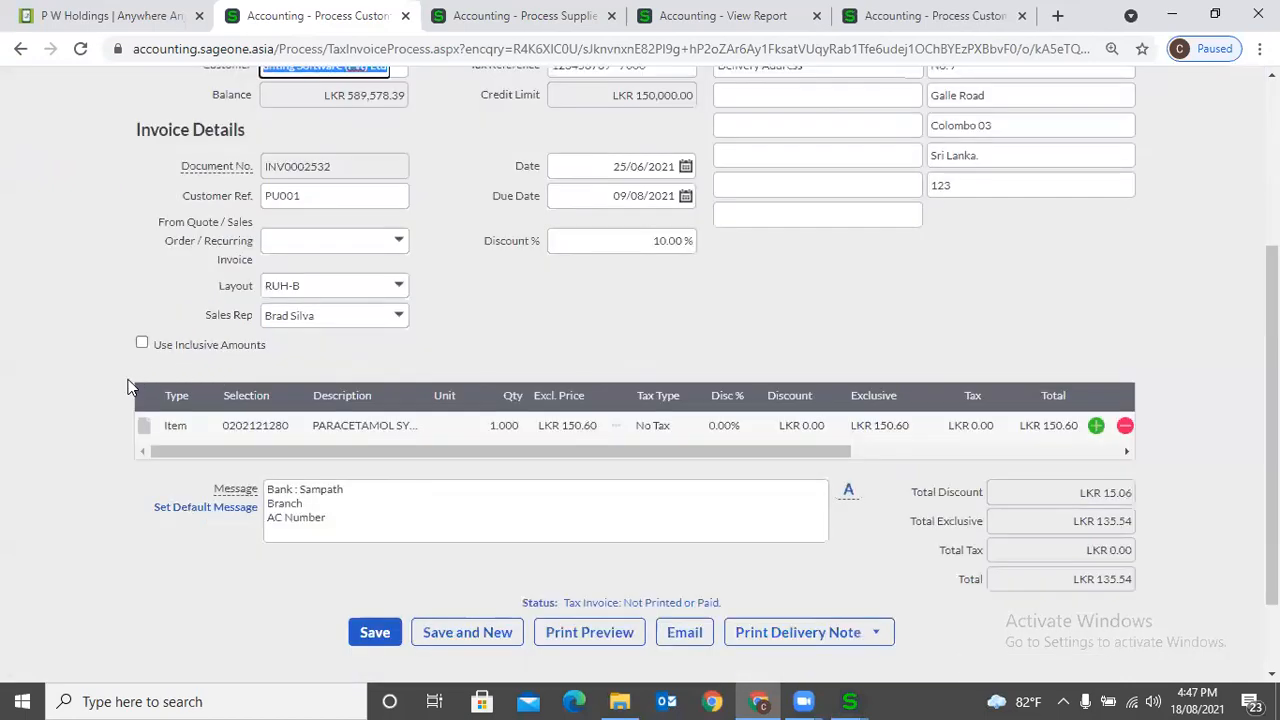
left_click(1096, 426)
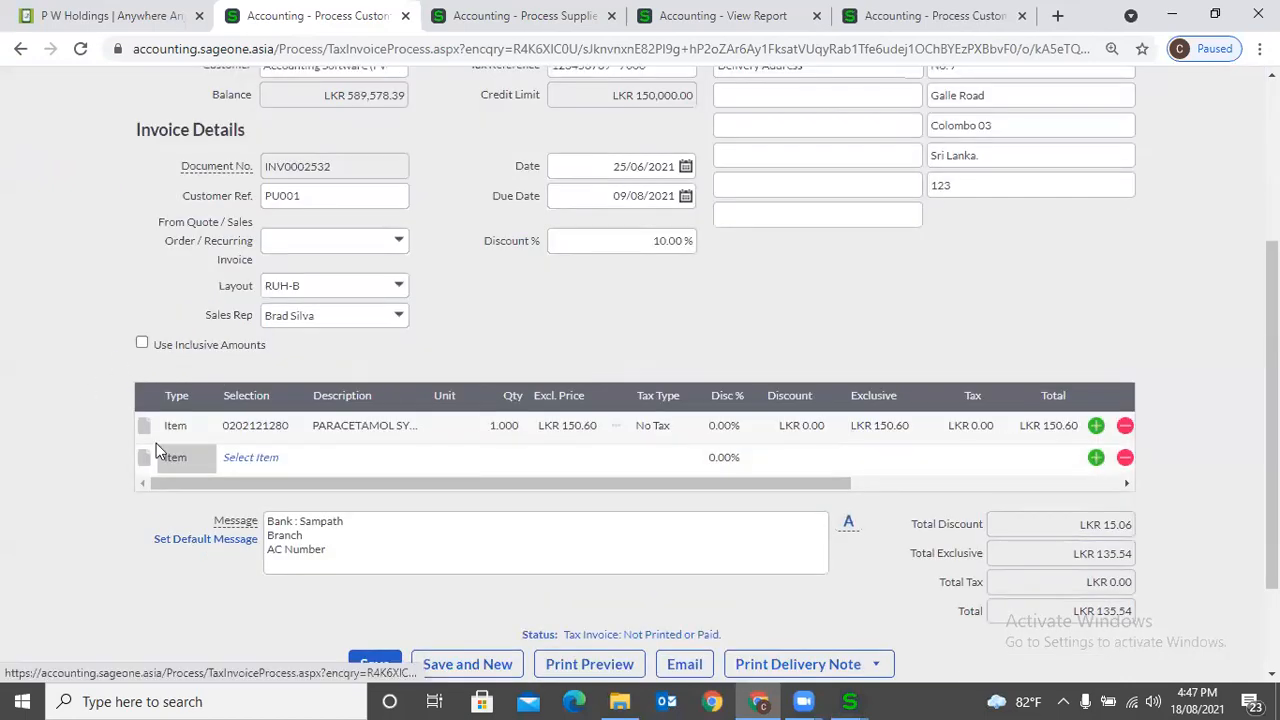
left_click(849, 701)
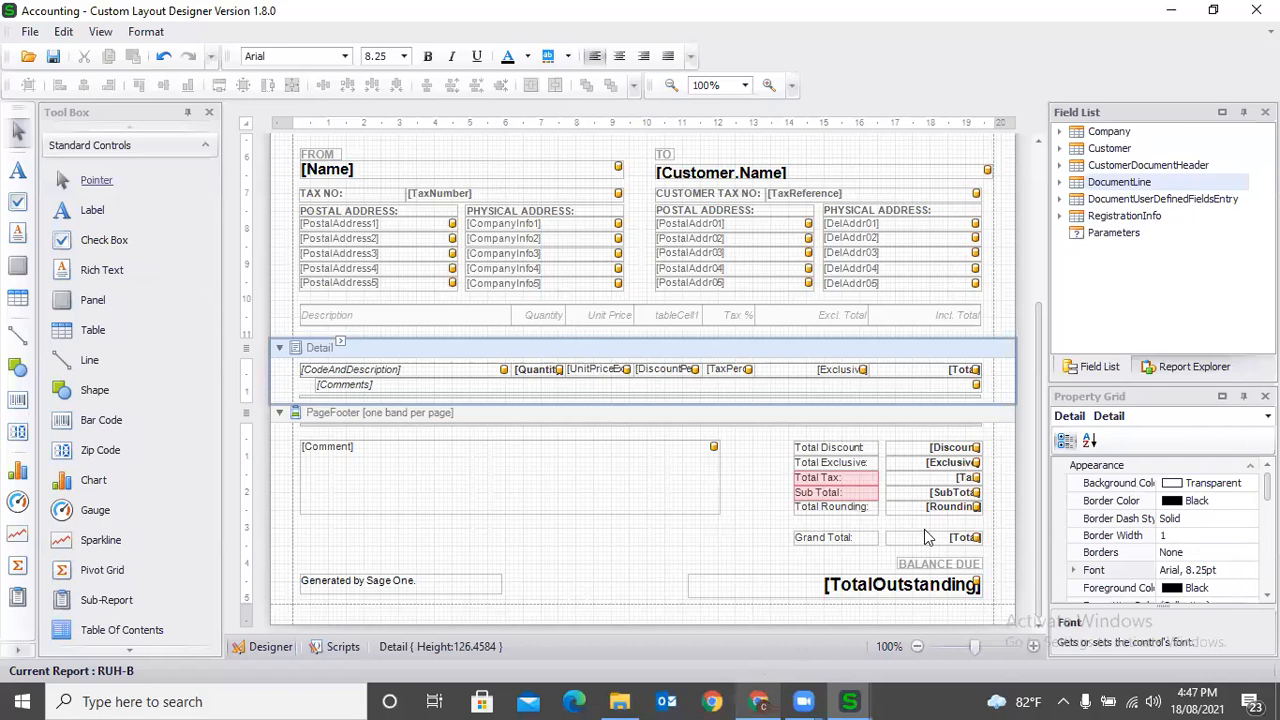
left_click(762, 700)
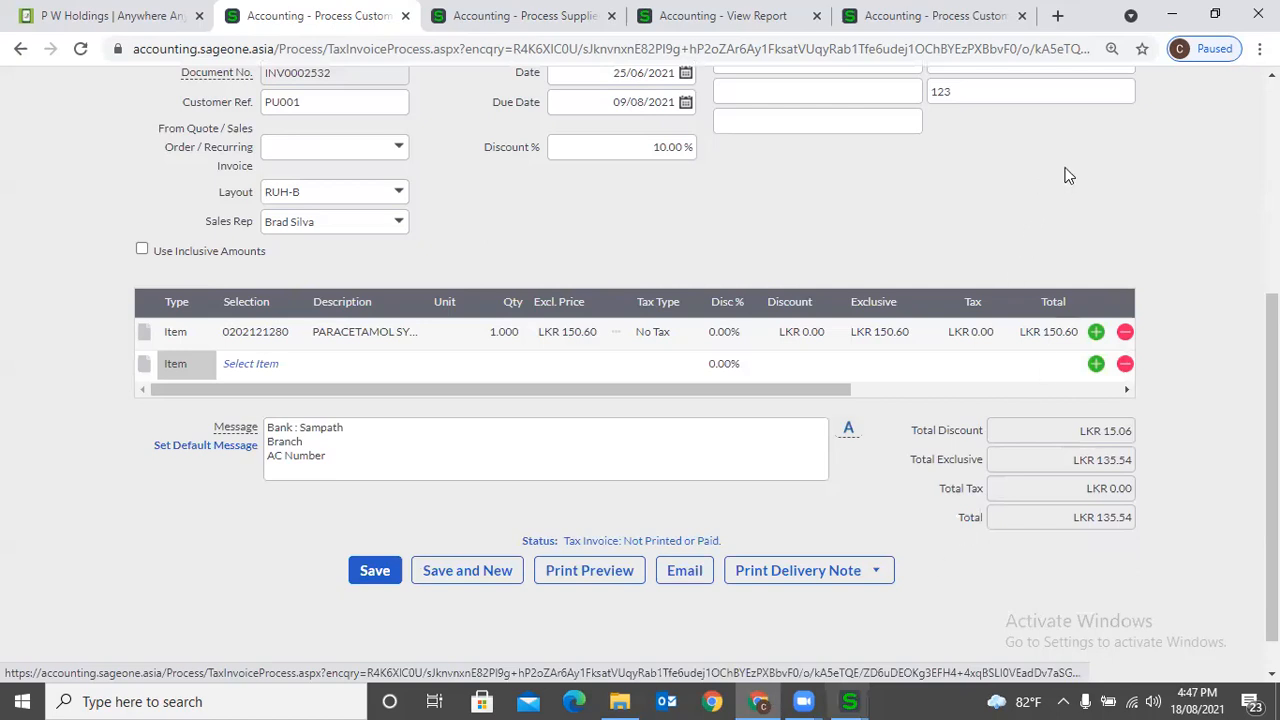
- Switch back to the Custom Layout Designer and examine the available CustomerDocumentHeader fields, from the customer details through the document totals
key("alt+Tab")
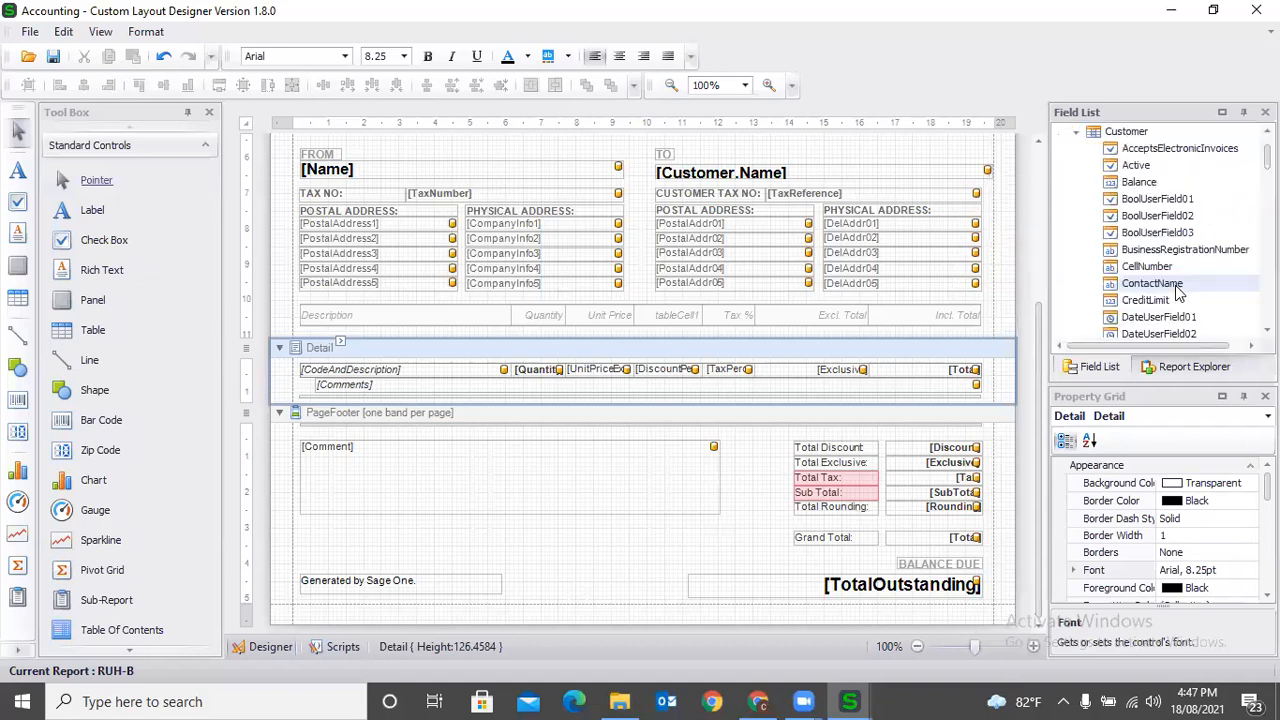
scroll(1178, 300, "down", 5)
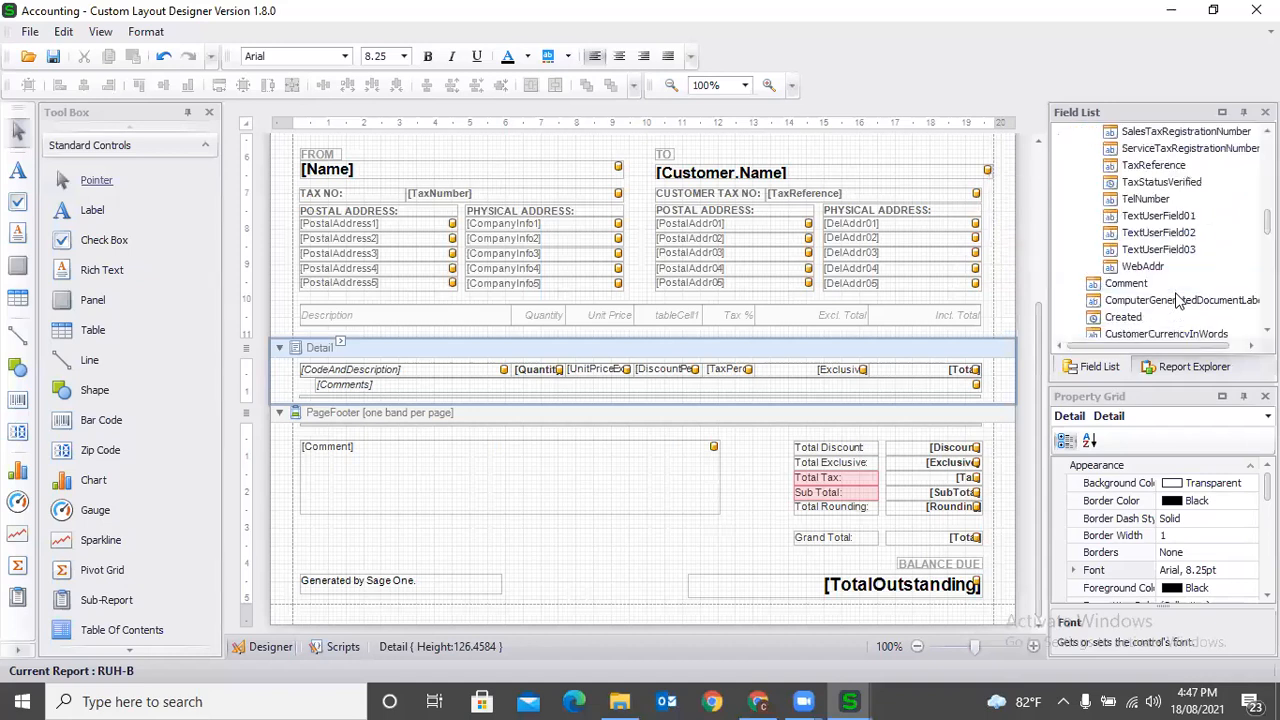
scroll(1178, 300, "down", 4)
scroll(1178, 300, "up", 2)
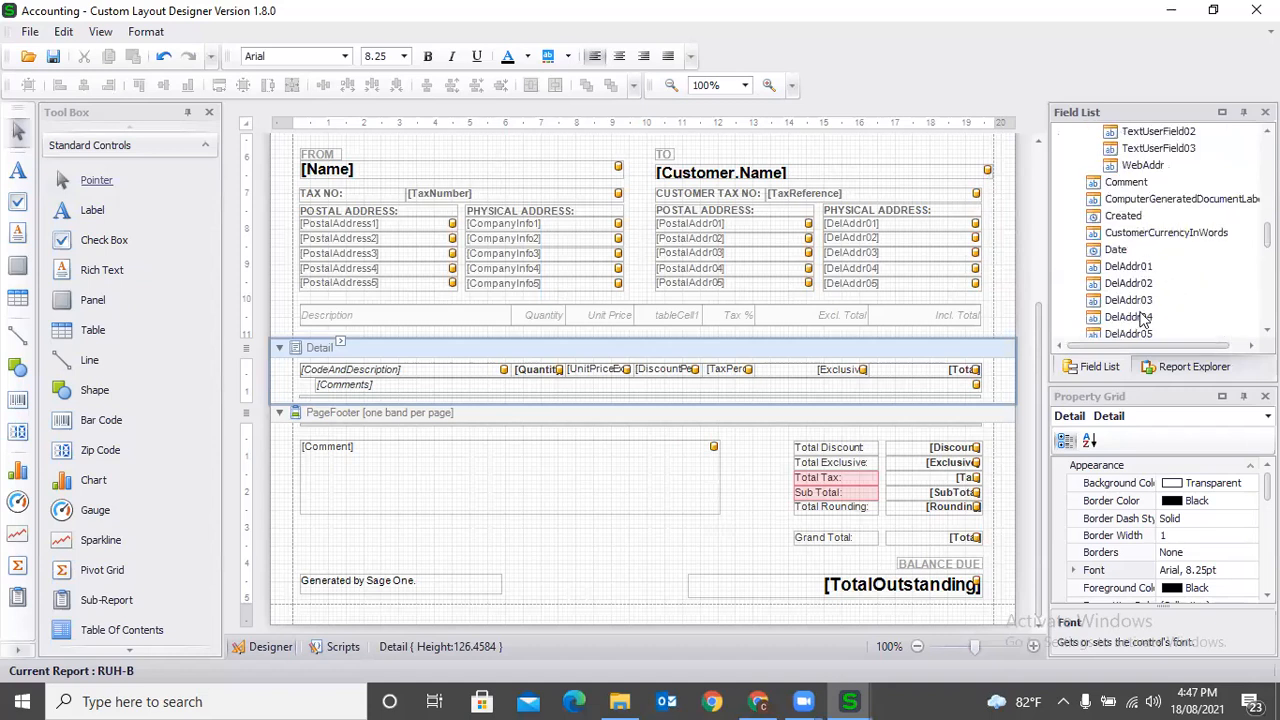
scroll(1150, 325, "down", 8)
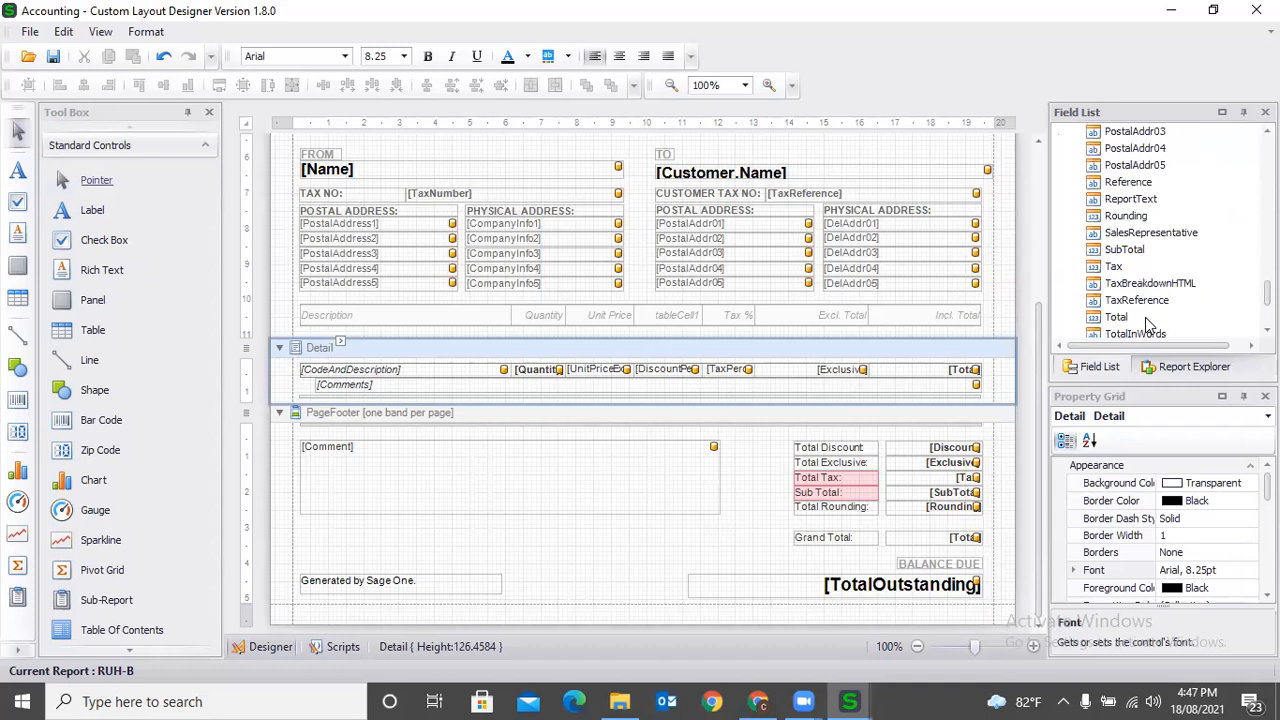
scroll(1160, 300, "down", 2)
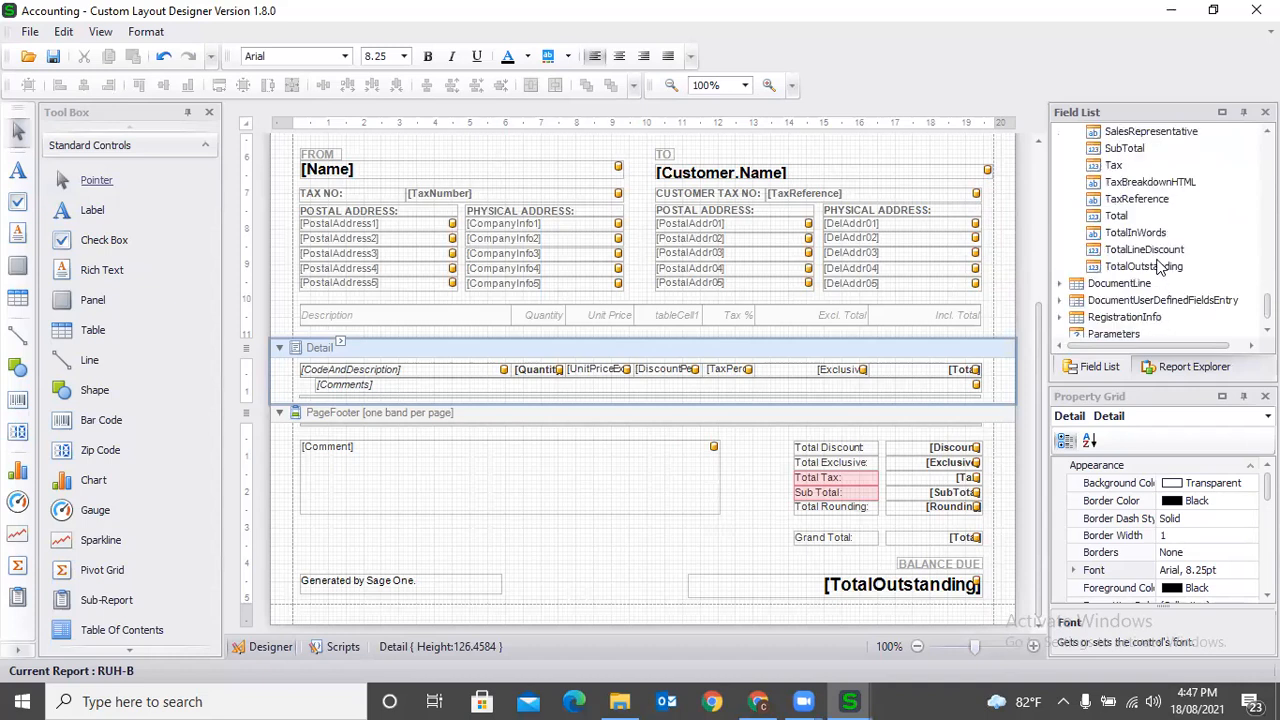
- Examine the remaining CustomerDocumentHeader fields, including TaxReference, Tax and SalesRepresentative
left_click(1137, 200)
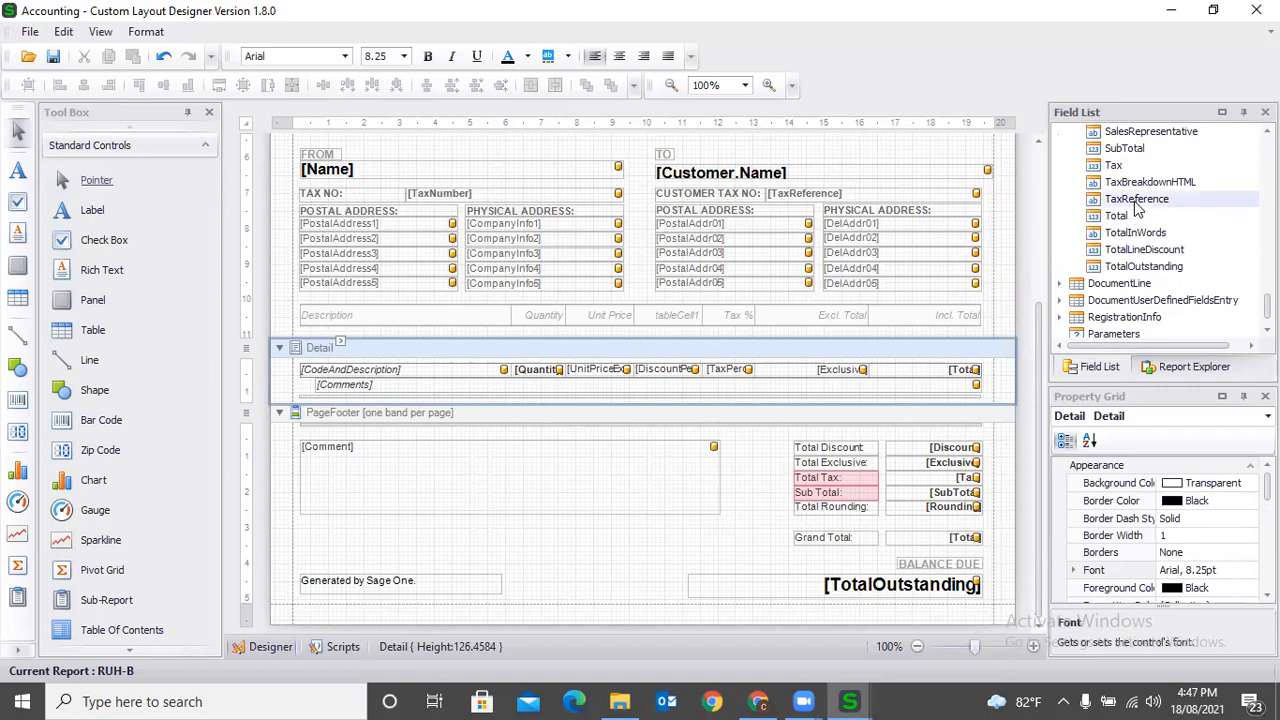
scroll(1140, 230, "up", 1)
left_click(1123, 216)
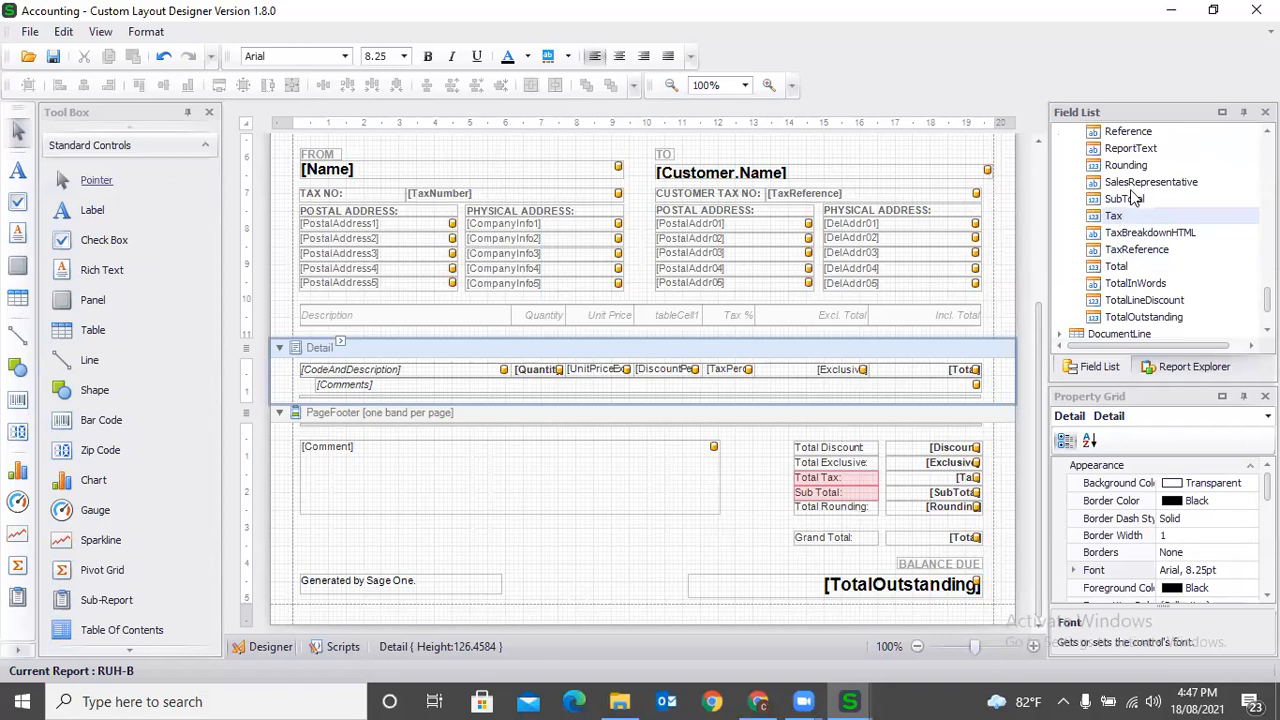
left_click(1131, 188)
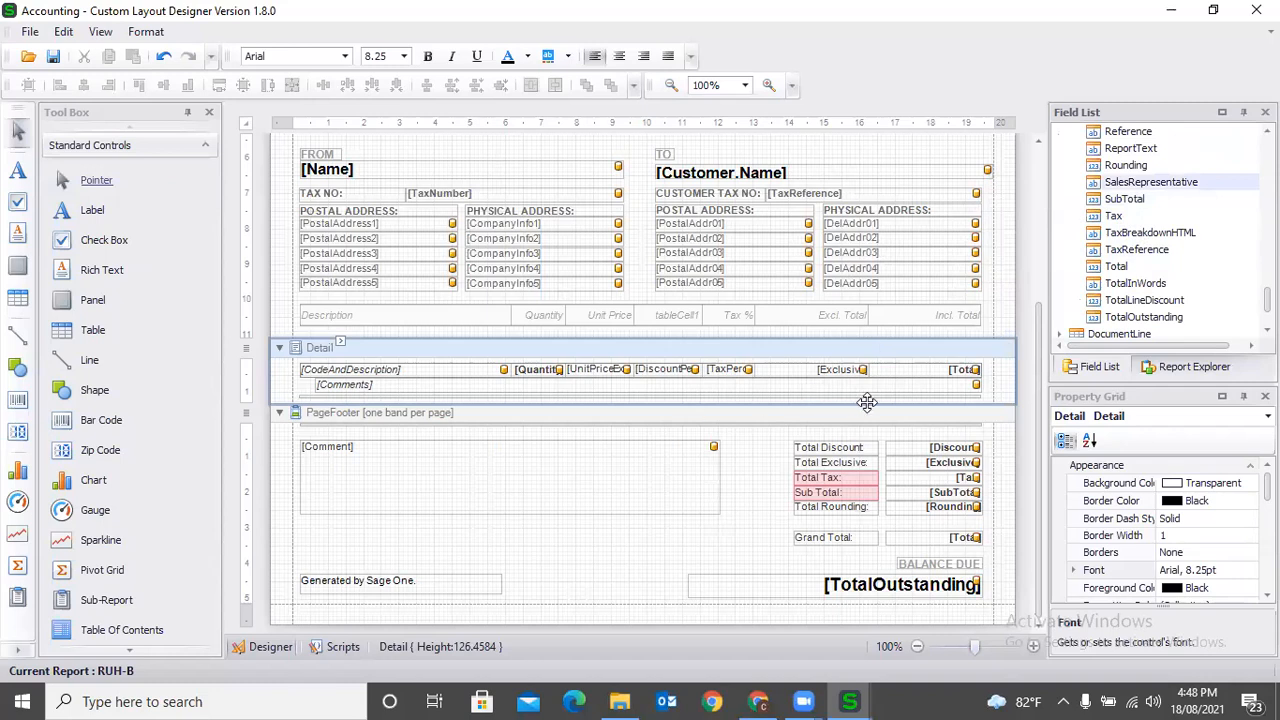
scroll(867, 402, "up", 3)
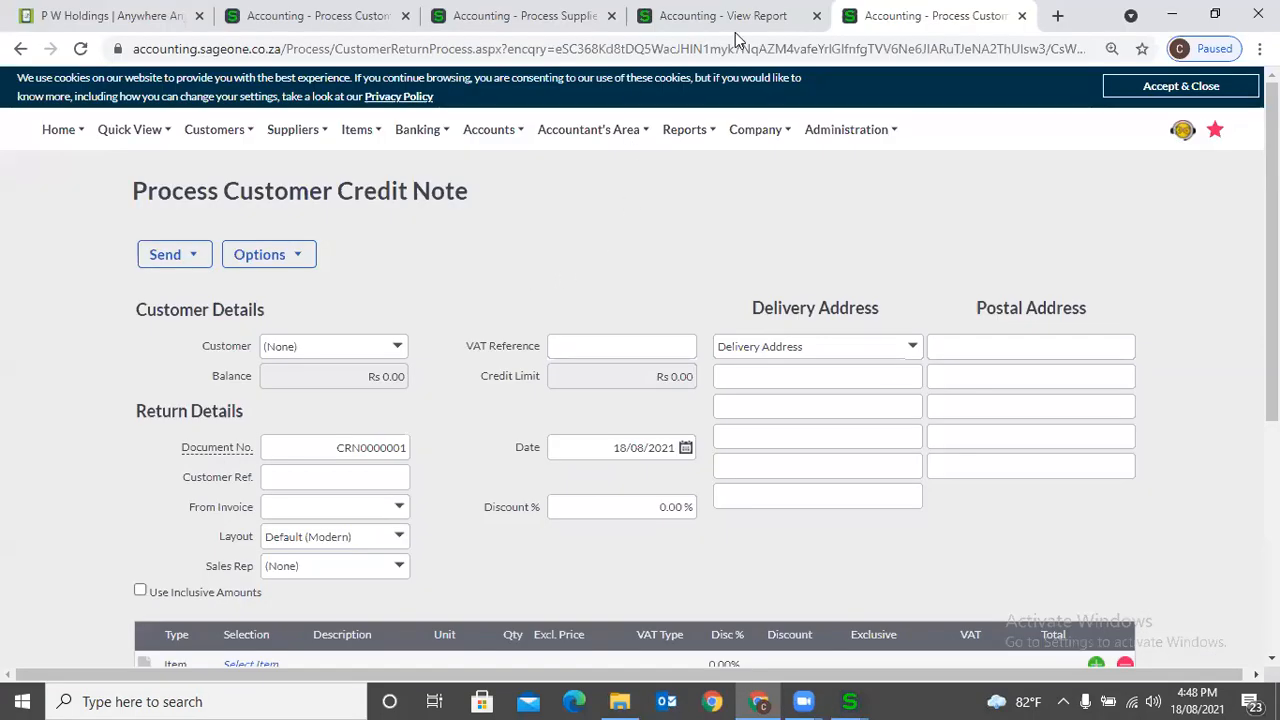
- Switch to Chrome and open the Branding section of the company settings in place of the quote report
left_click(735, 30)
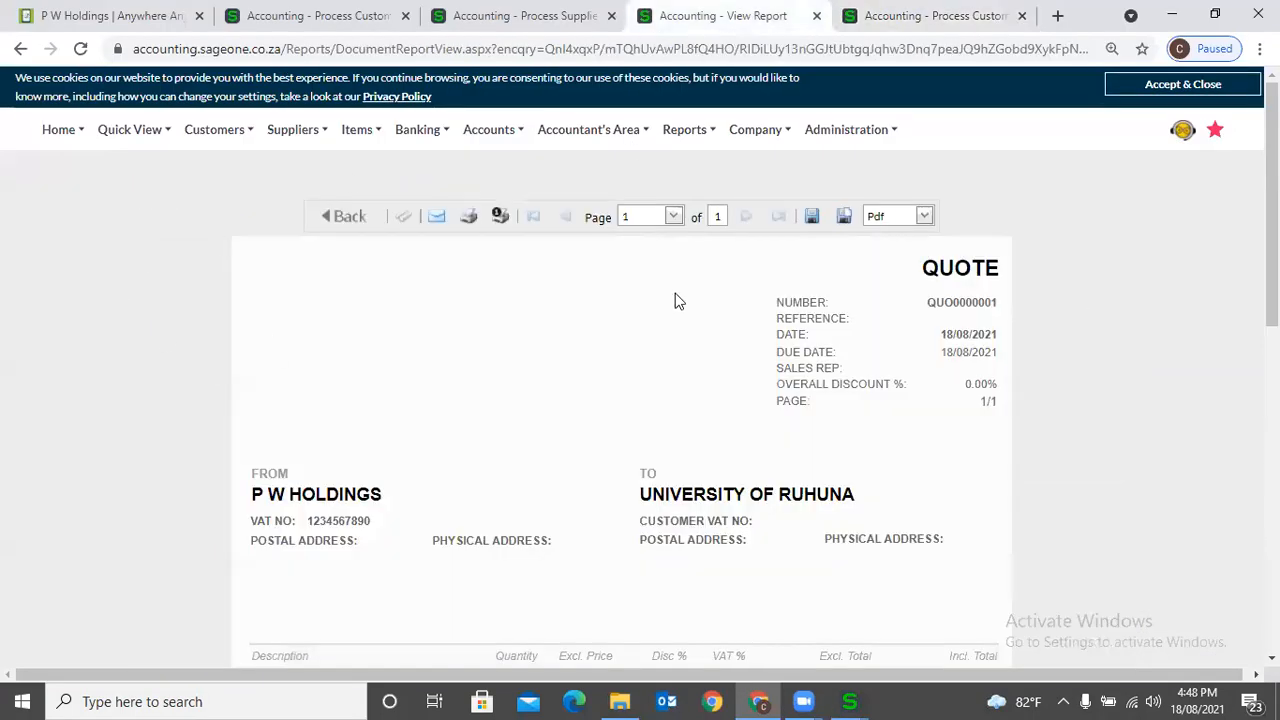
left_click(757, 131)
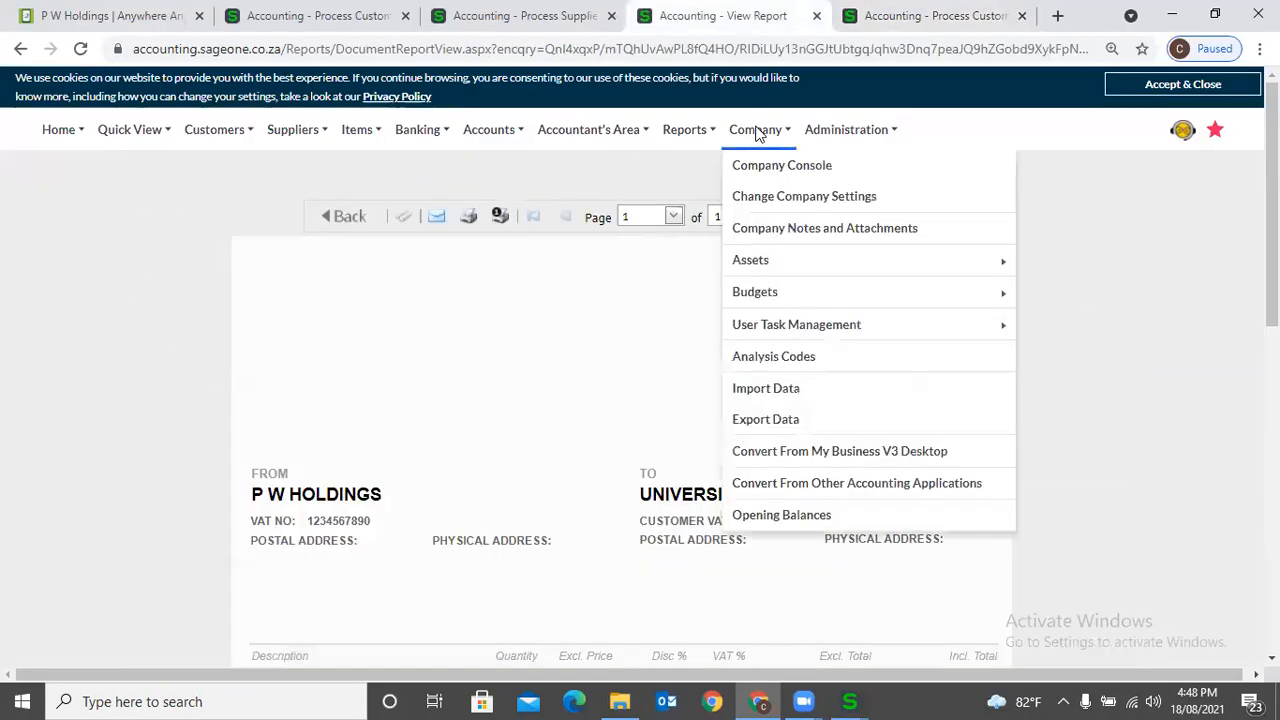
left_click(797, 205)
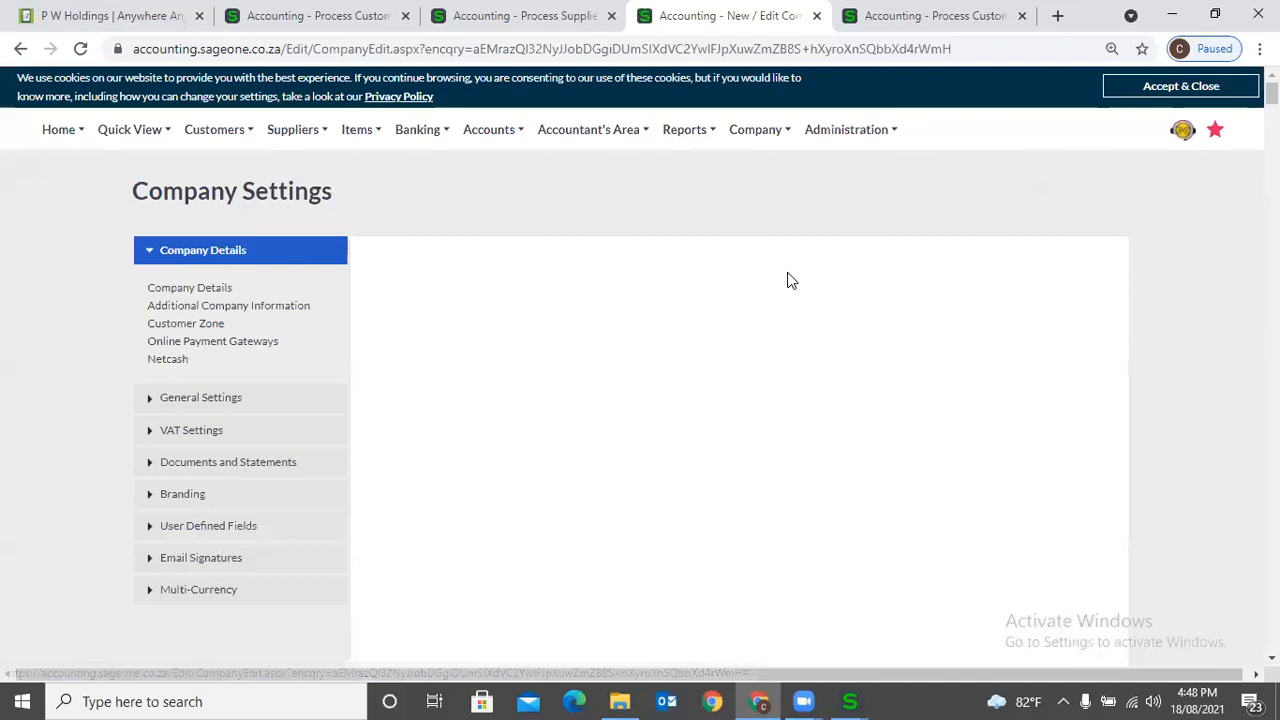
left_click(210, 497)
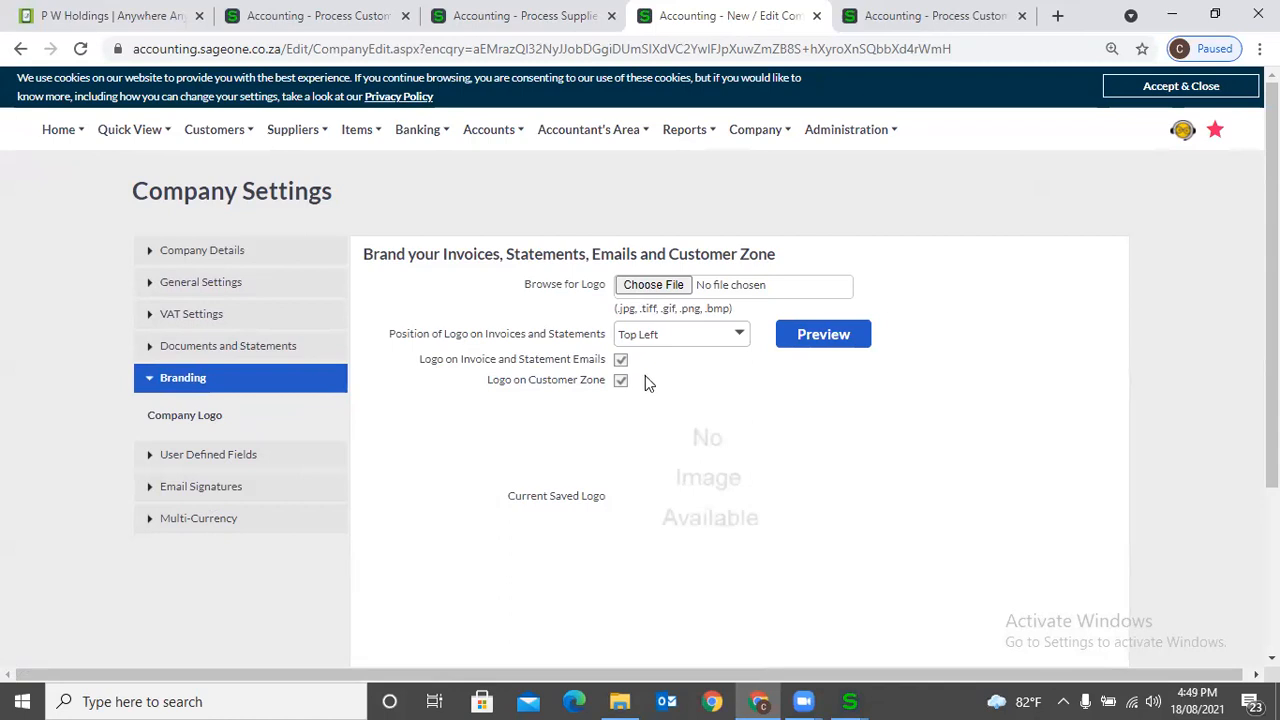
- Start choosing a company logo file and browse to the Logo folder on New Volume (D:)
left_click(668, 288)
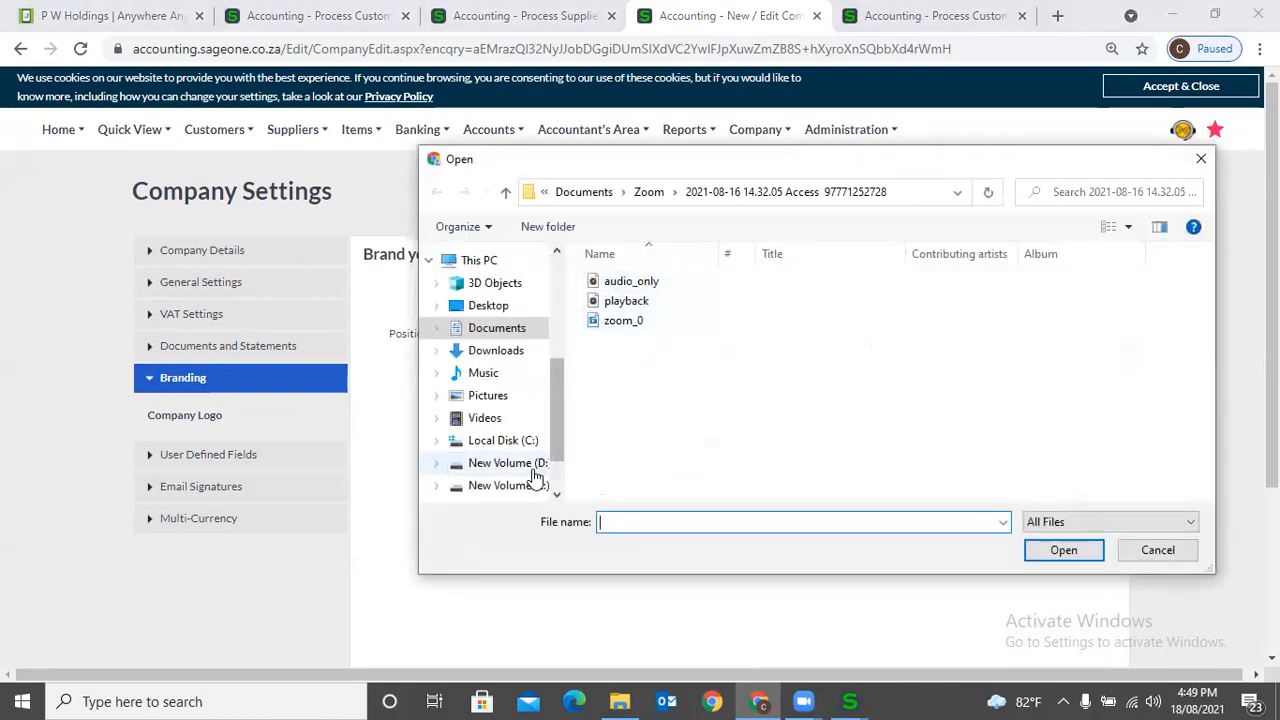
left_click(535, 466)
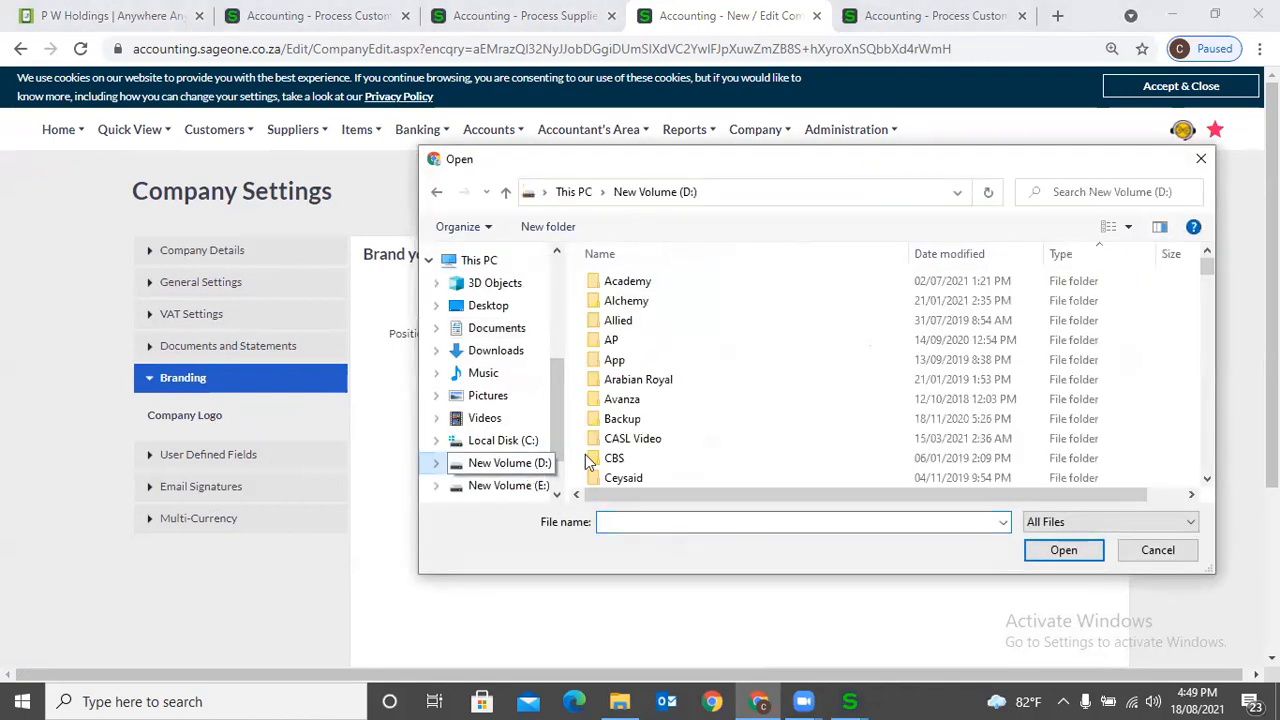
left_click(660, 423)
scroll(660, 423, "down", 5)
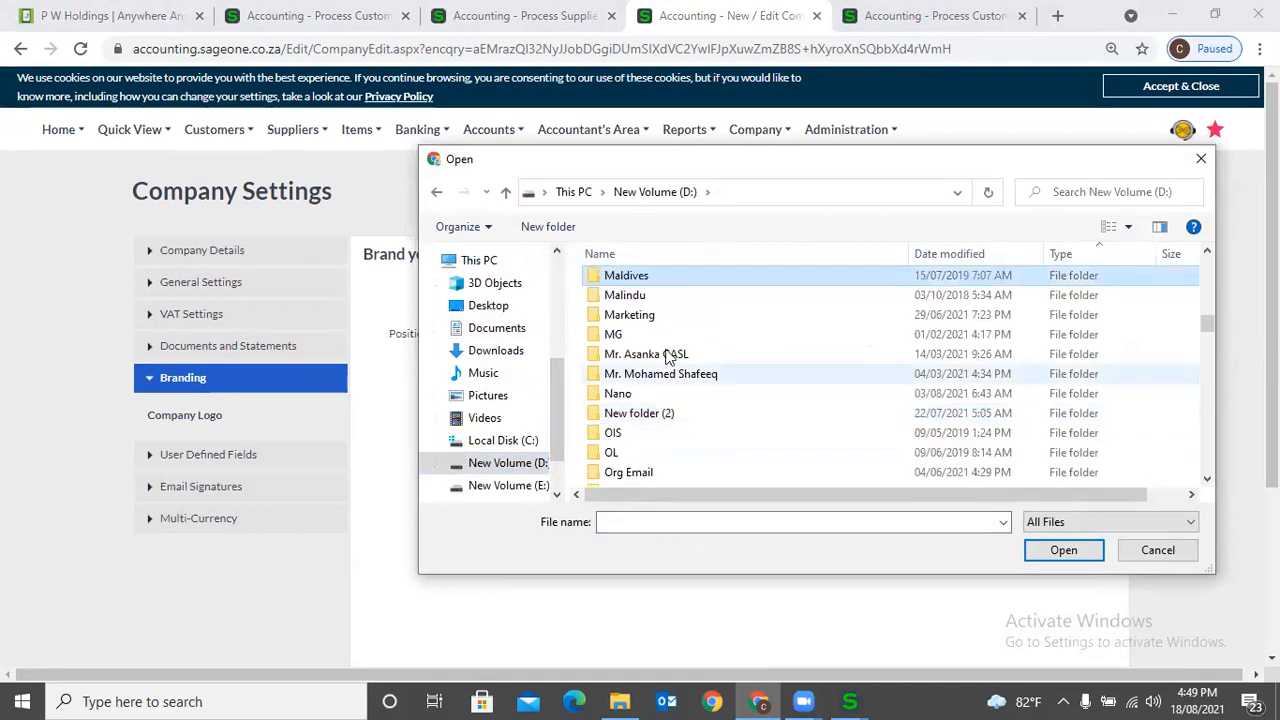
double_click(660, 308)
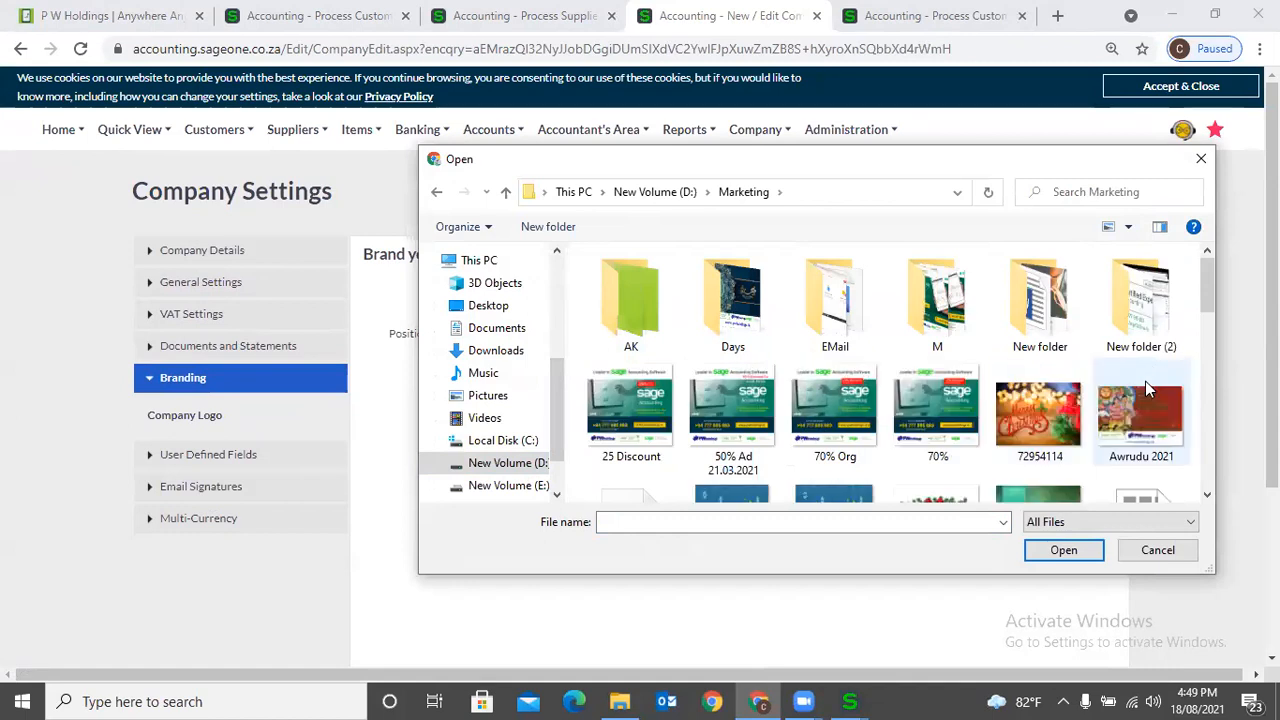
left_click(656, 193)
key("l")
scroll(668, 385, "up", 5)
scroll(658, 356, "up", 10)
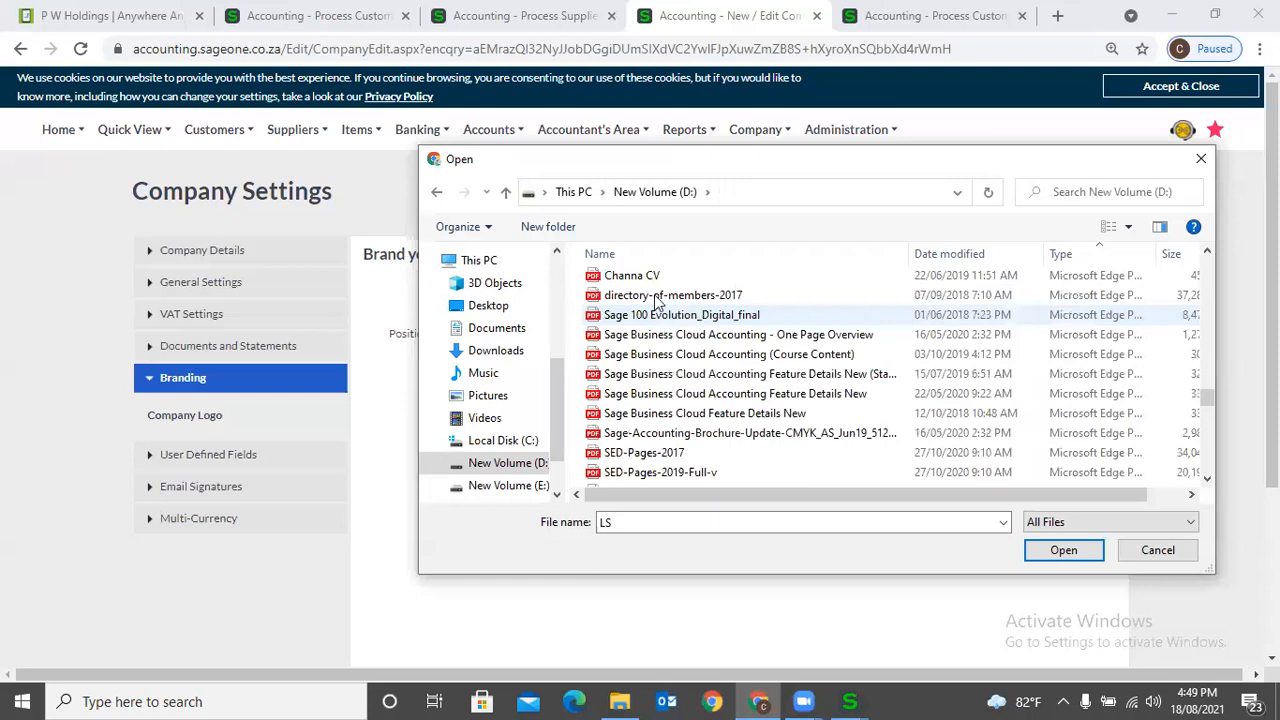
scroll(660, 318, "up", 10)
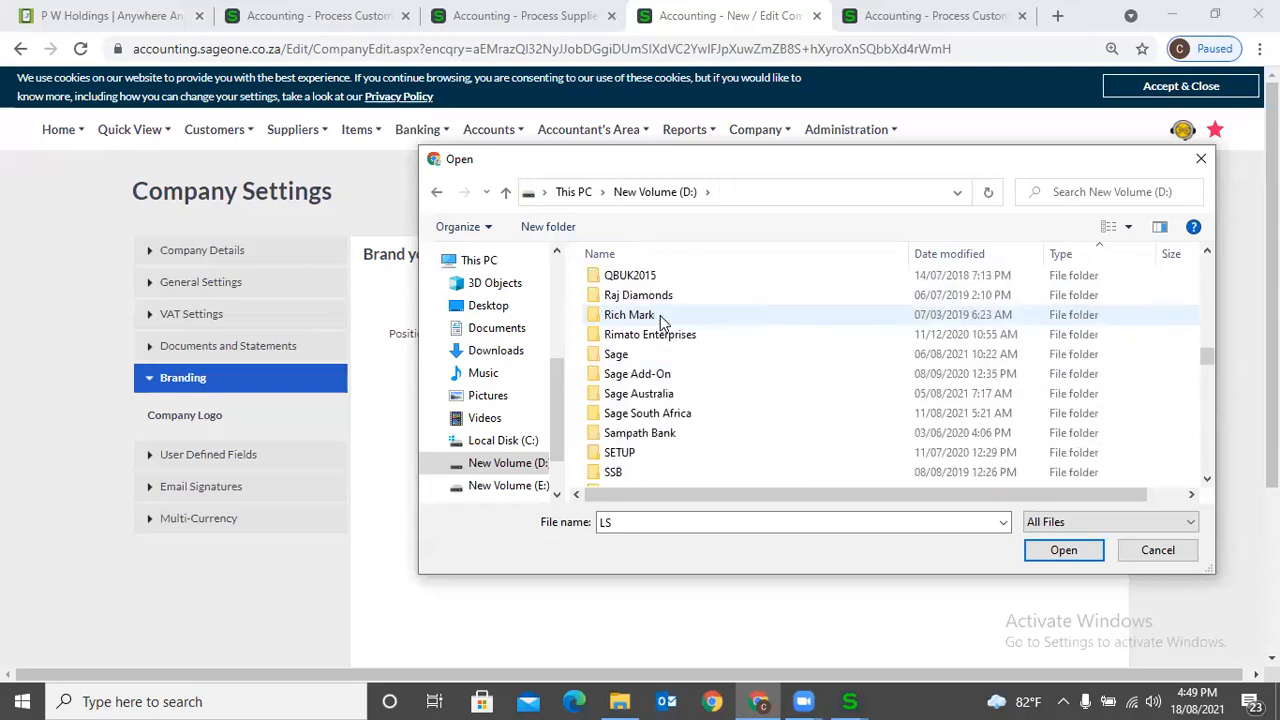
scroll(651, 334, "up", 7)
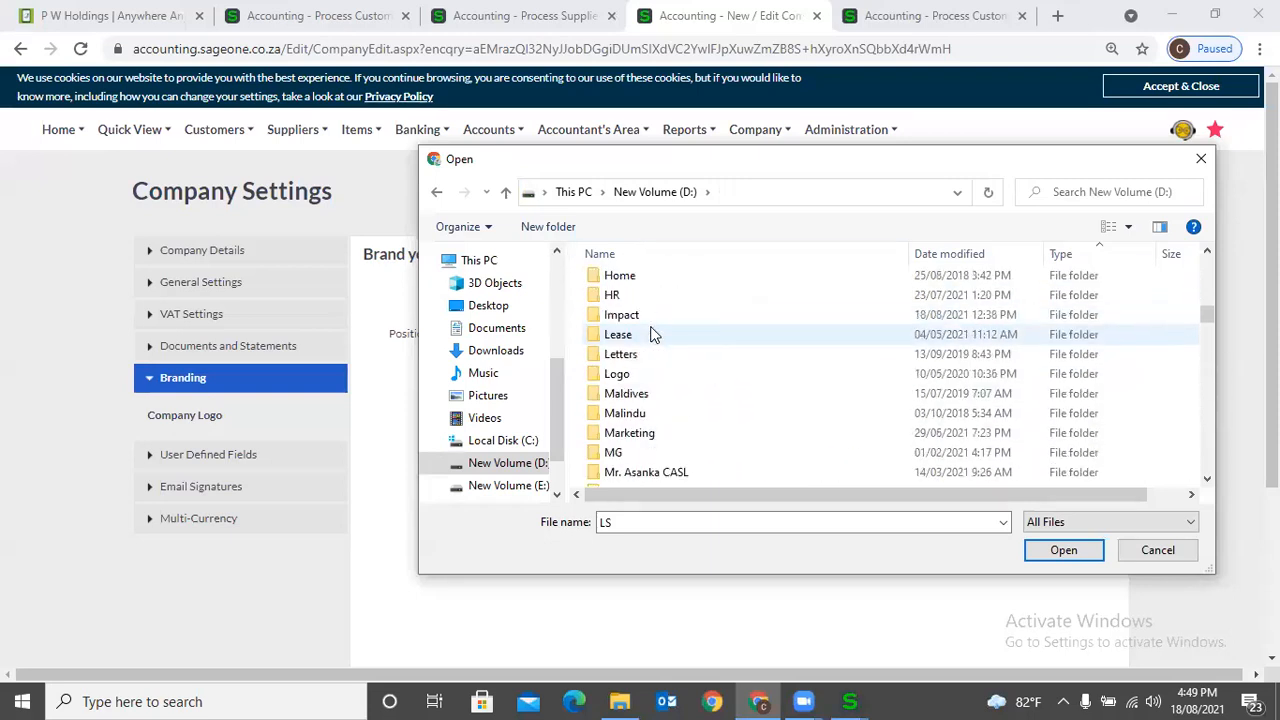
double_click(654, 375)
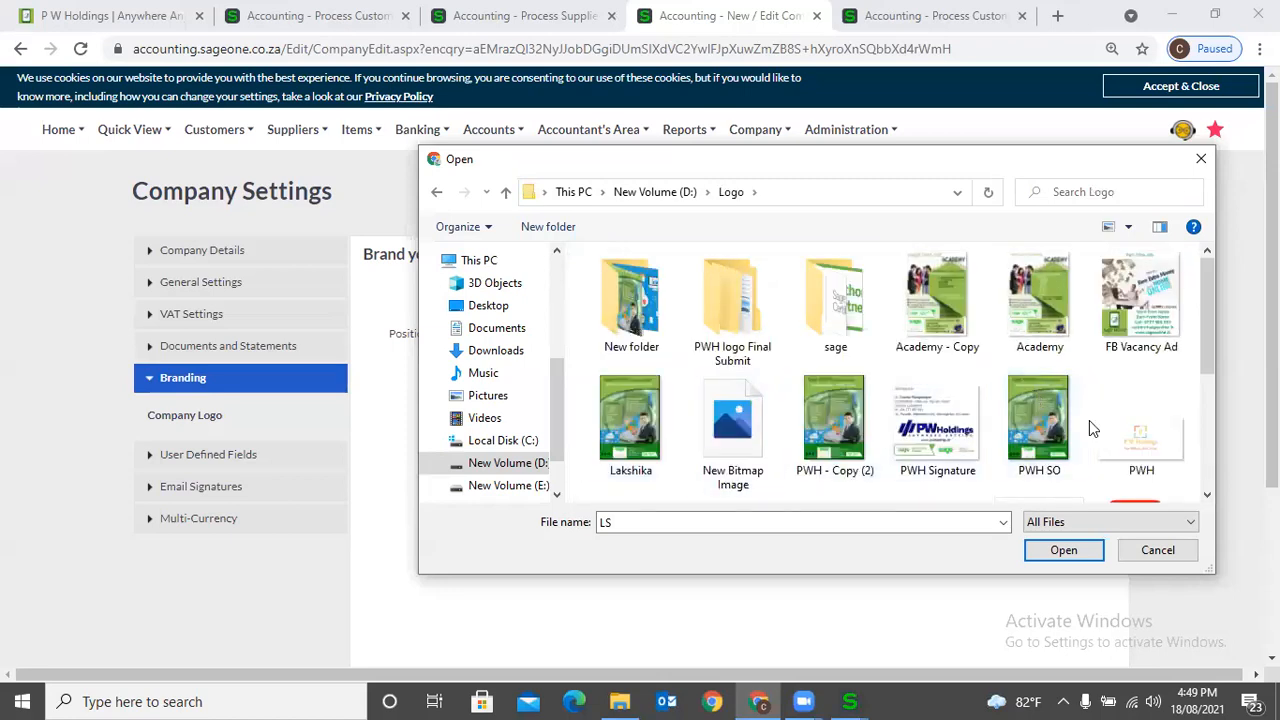
- Upload JPEG-tag - Copy - Copy.jpg from the JPEG folder inside PWH logo Final Submit as the company logo and preview the sample invoice
double_click(743, 300)
left_click(630, 281)
double_click(630, 278)
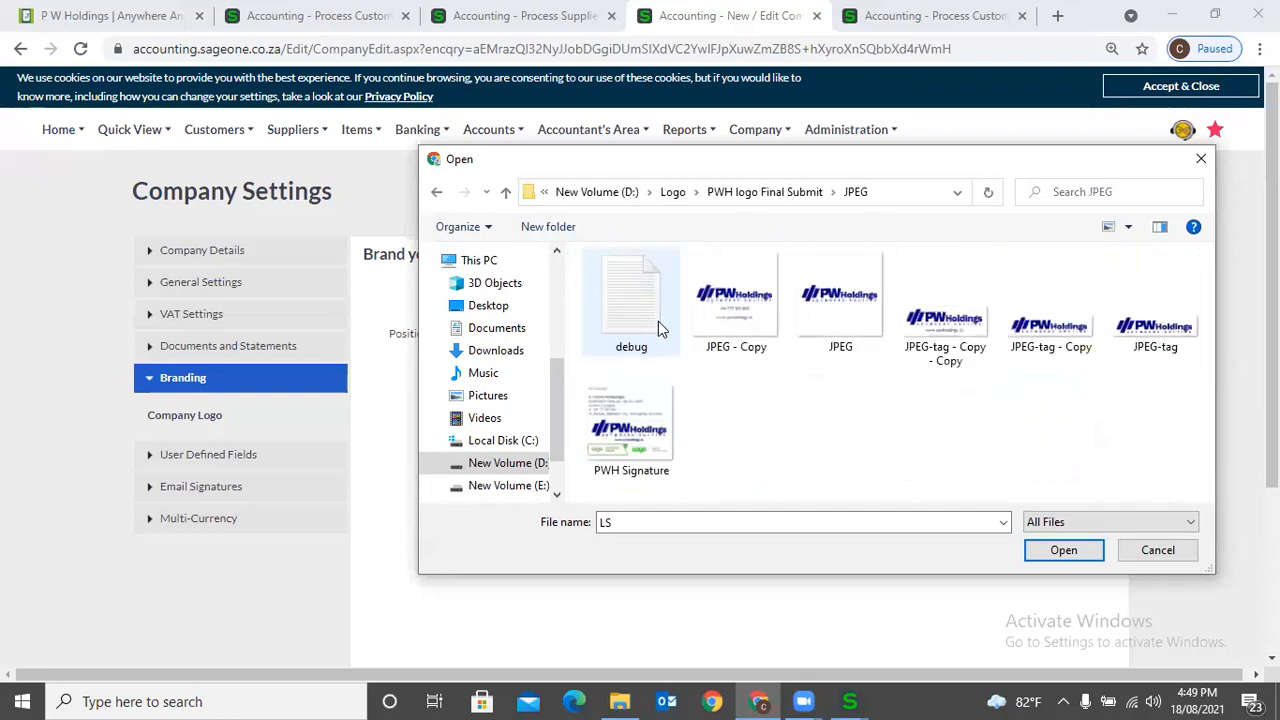
double_click(940, 342)
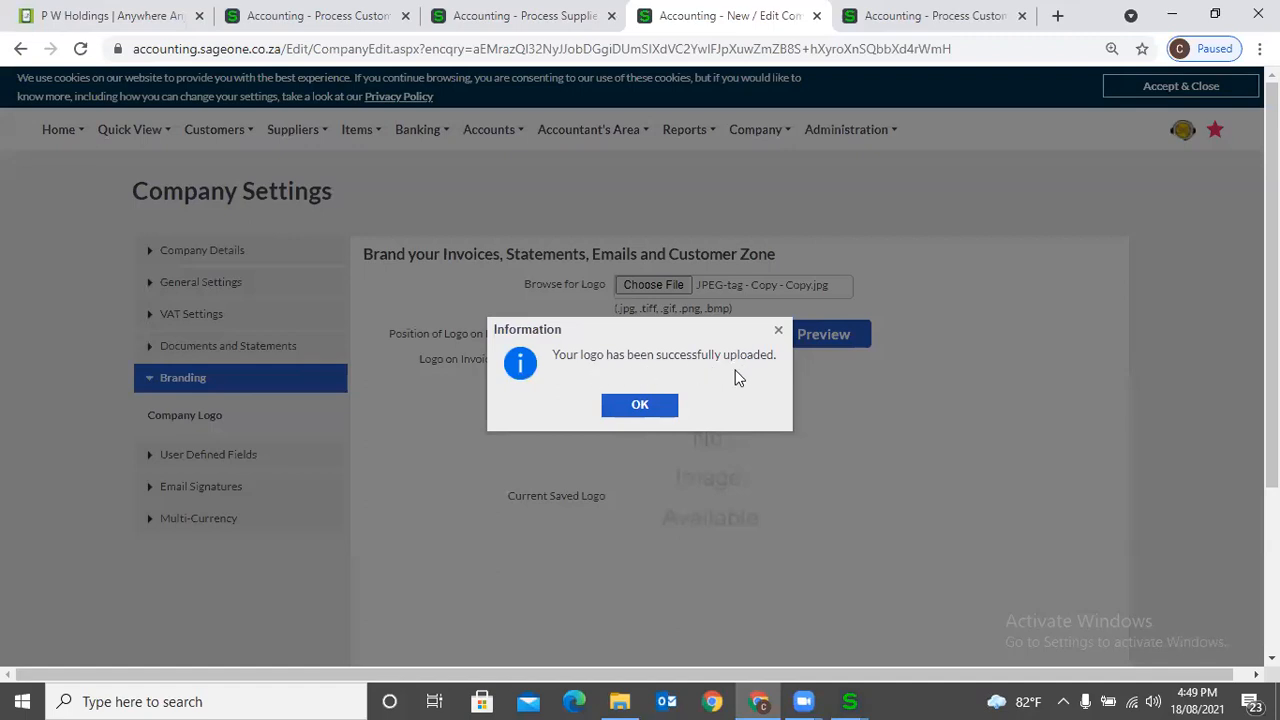
left_click(640, 408)
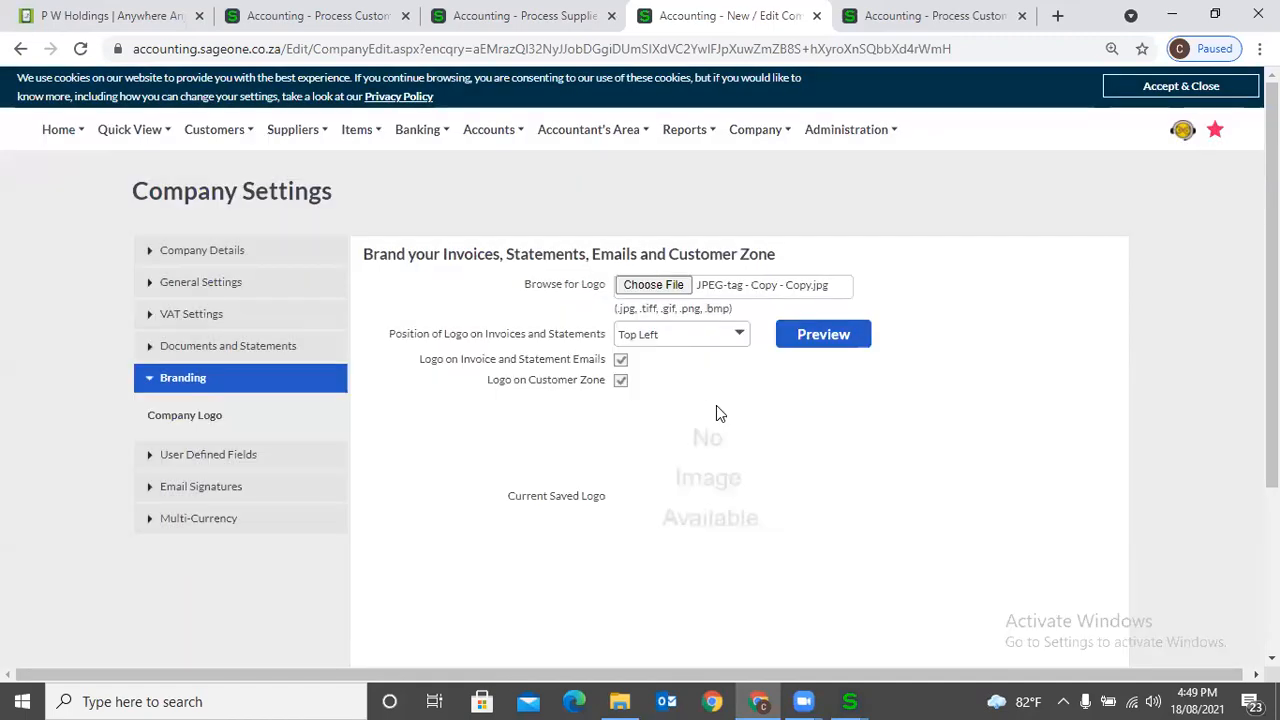
left_click(823, 336)
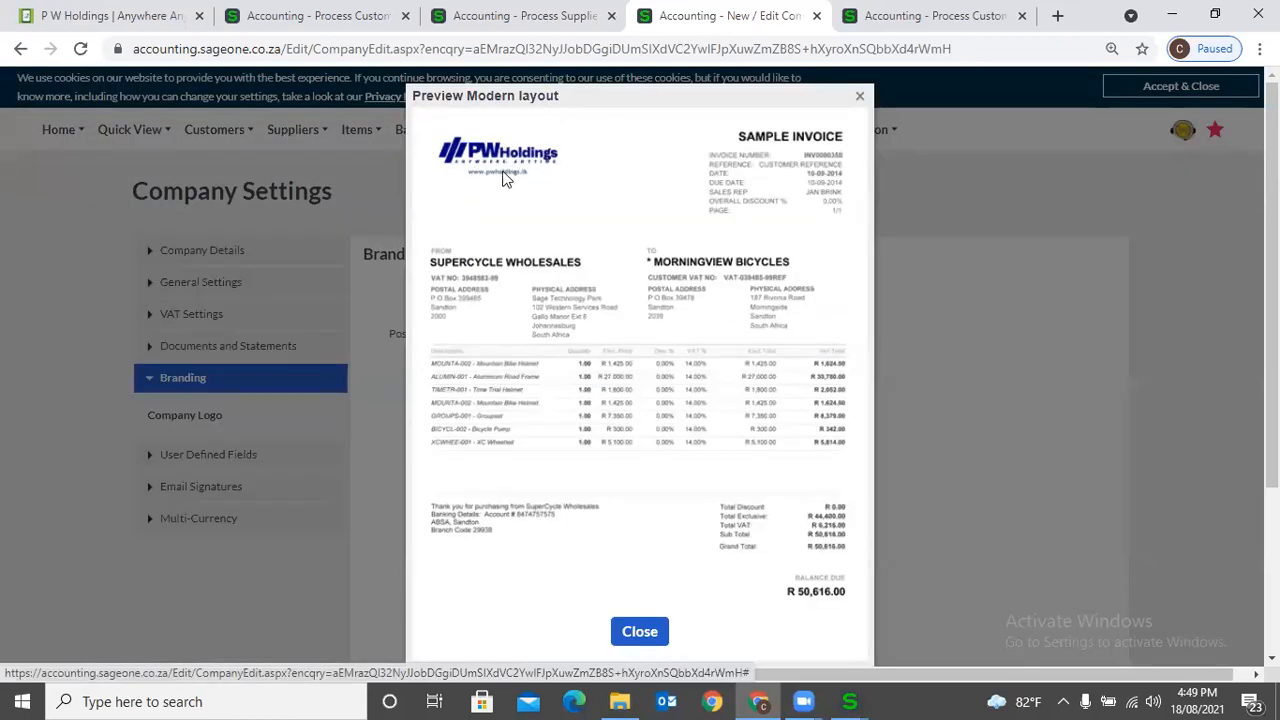
left_click(859, 96)
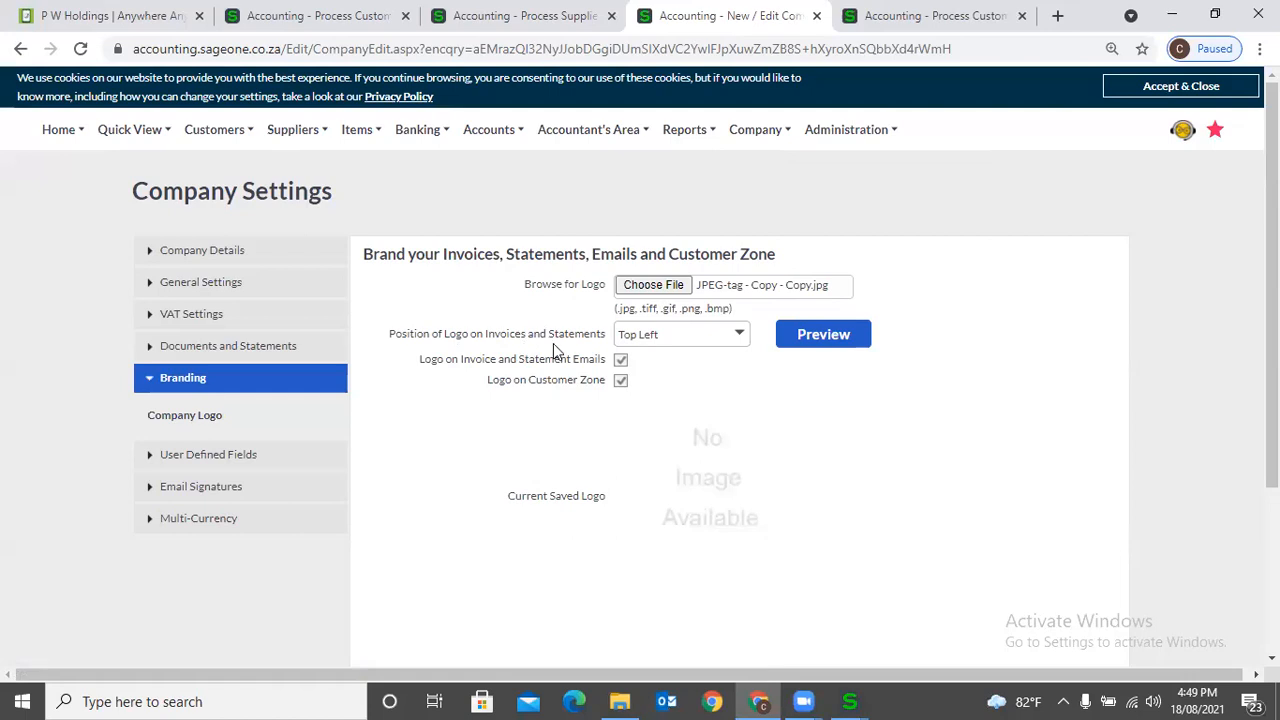
- Set the logo position on invoices and statements to None and preview the sample invoice
left_click(738, 340)
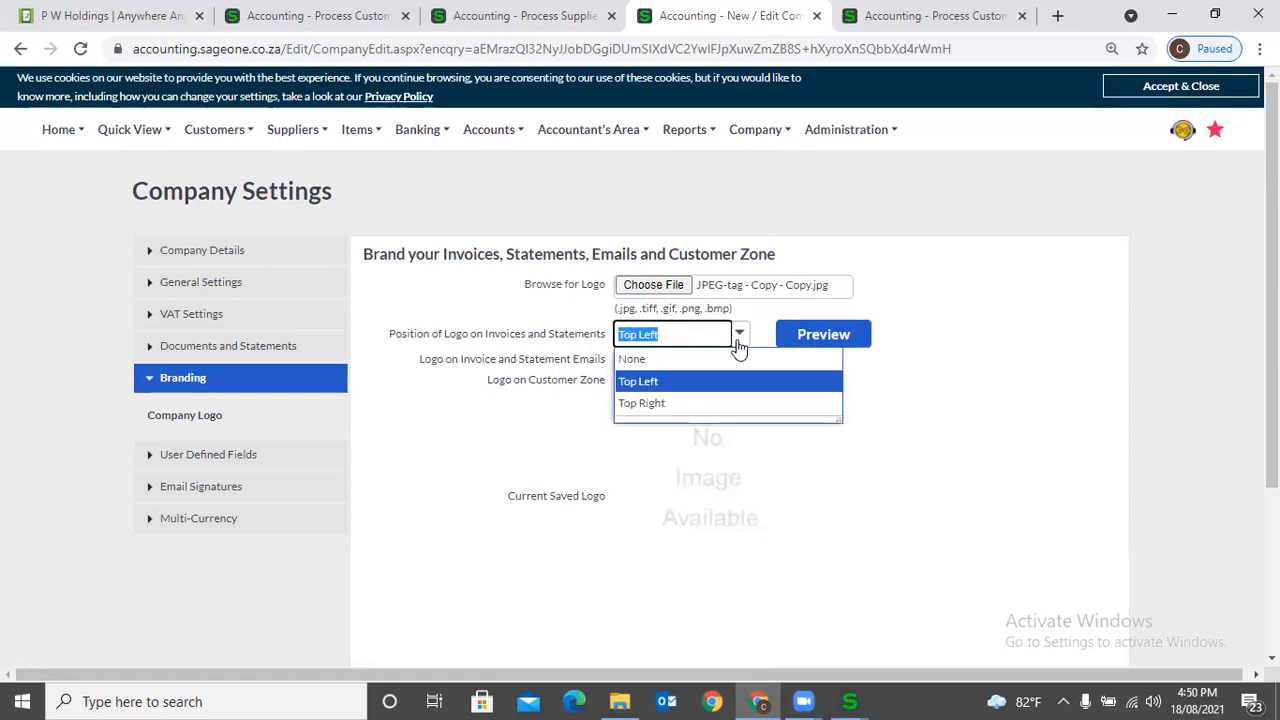
left_click(737, 362)
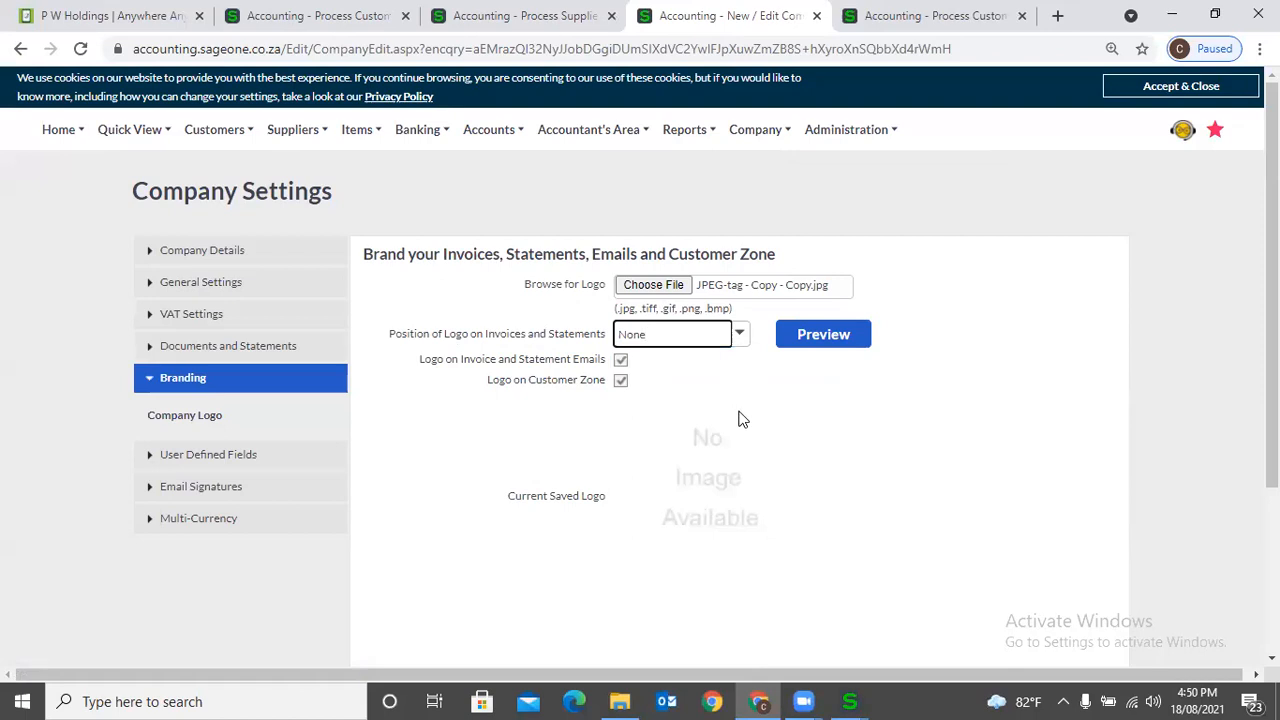
left_click(806, 342)
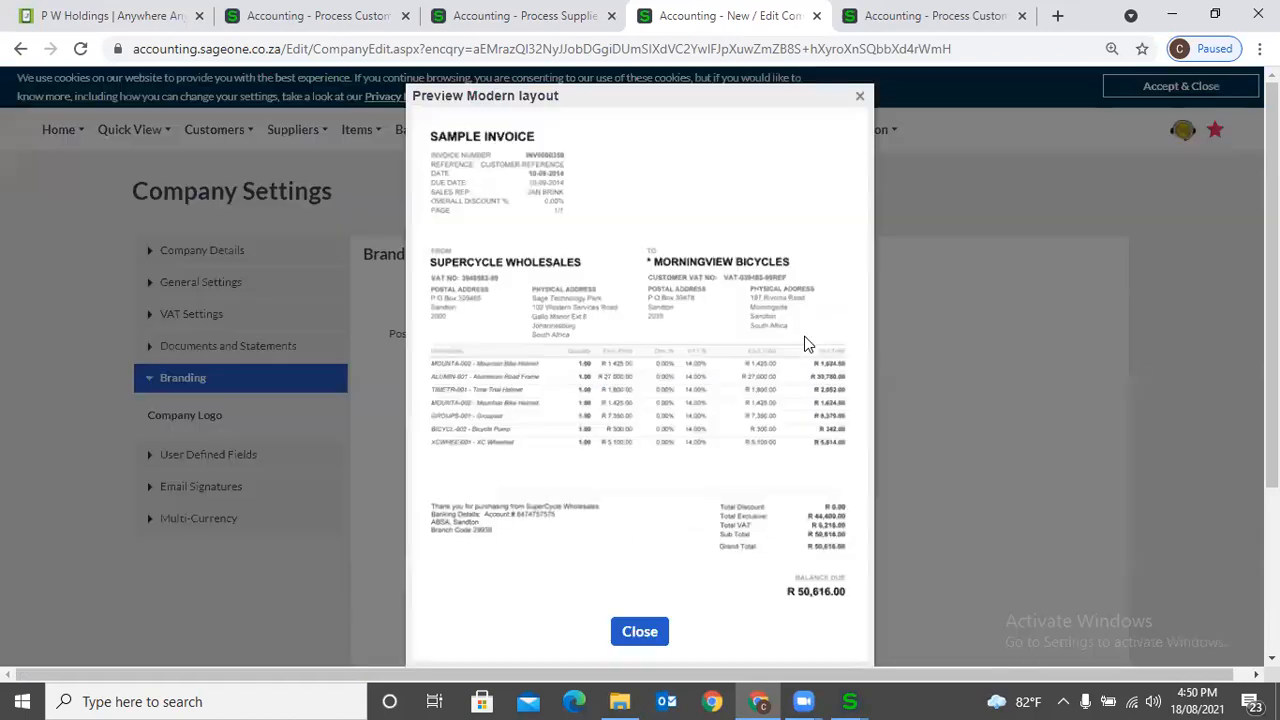
left_click(859, 95)
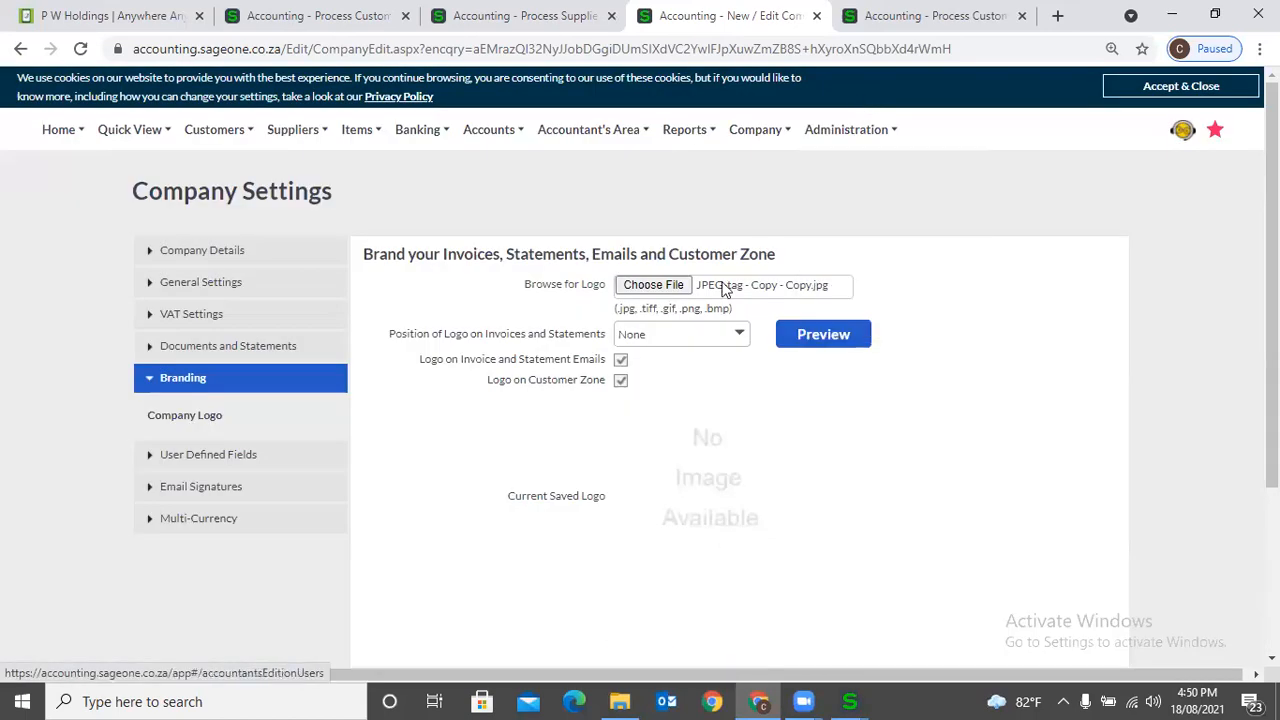
- Set the logo position on invoices and statements to Top Left and preview the sample invoice
left_click(741, 336)
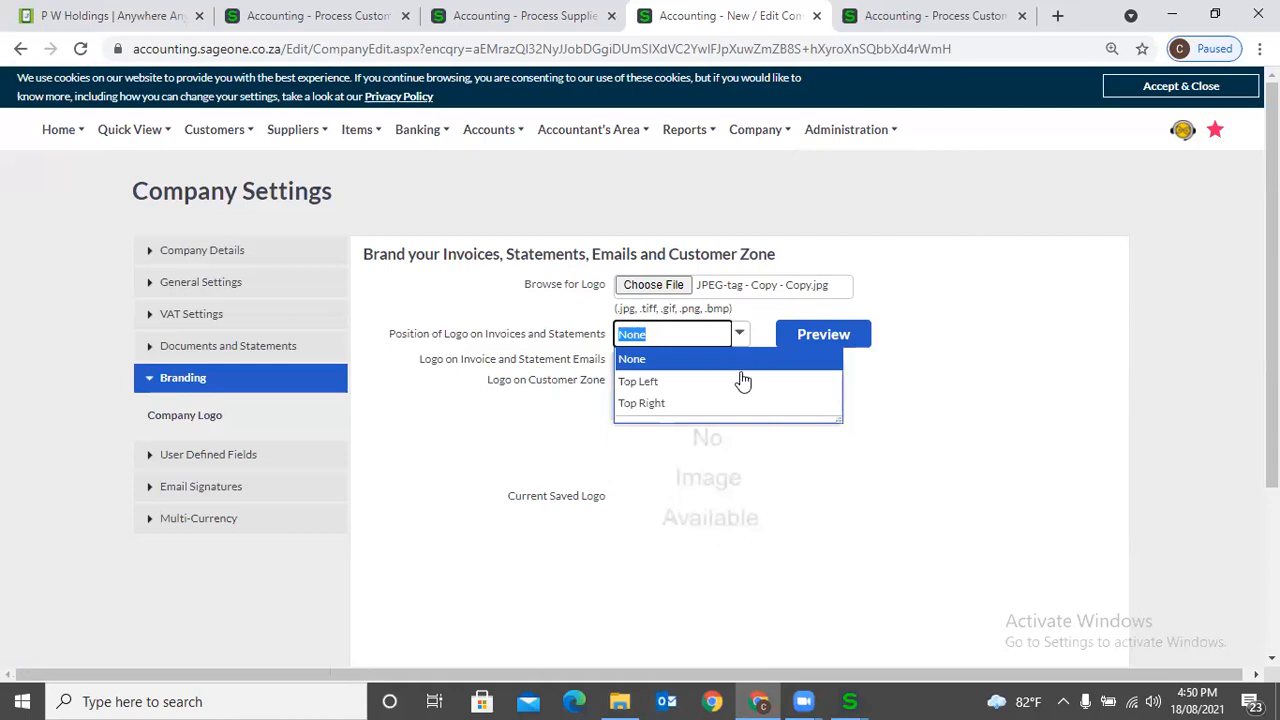
left_click(742, 382)
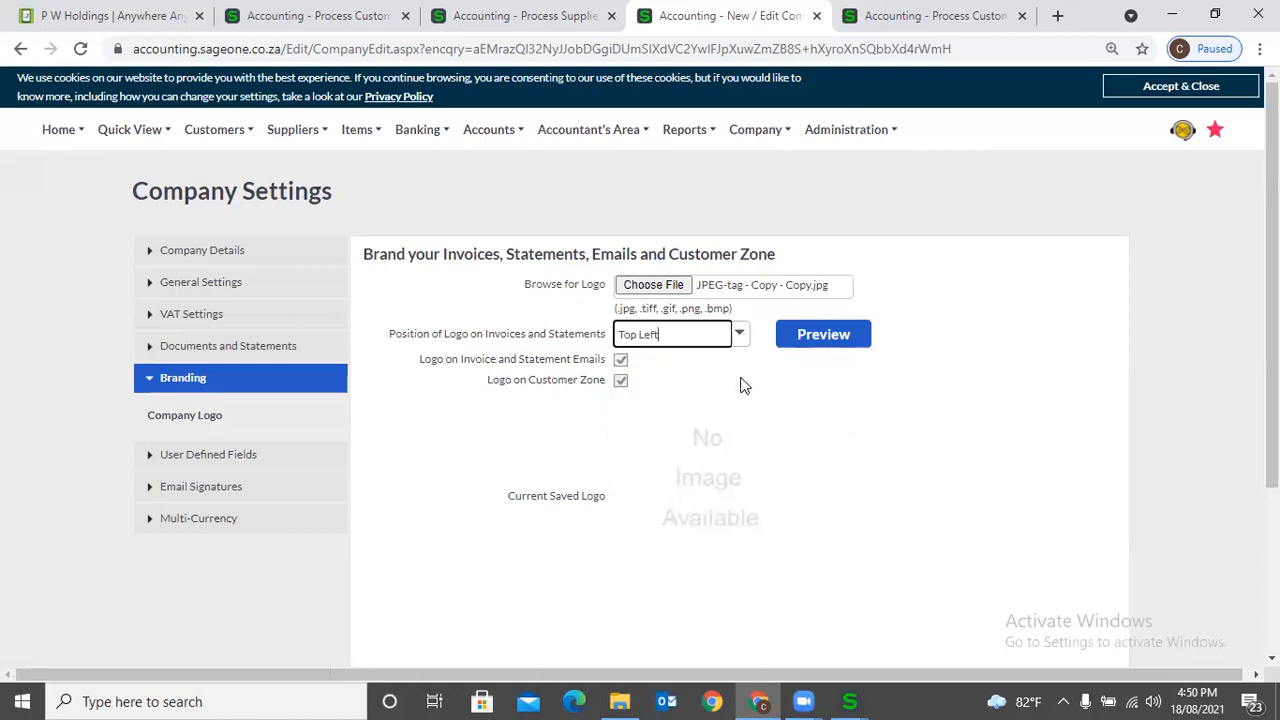
left_click(806, 340)
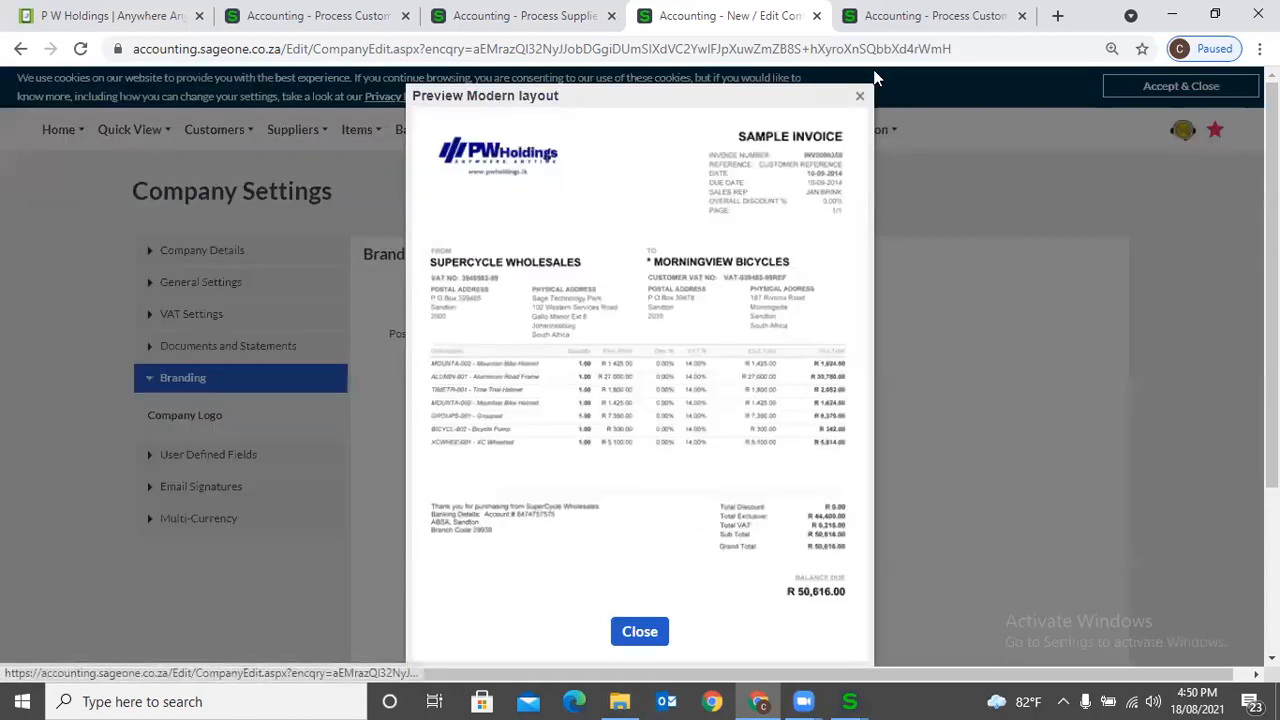
left_click(859, 95)
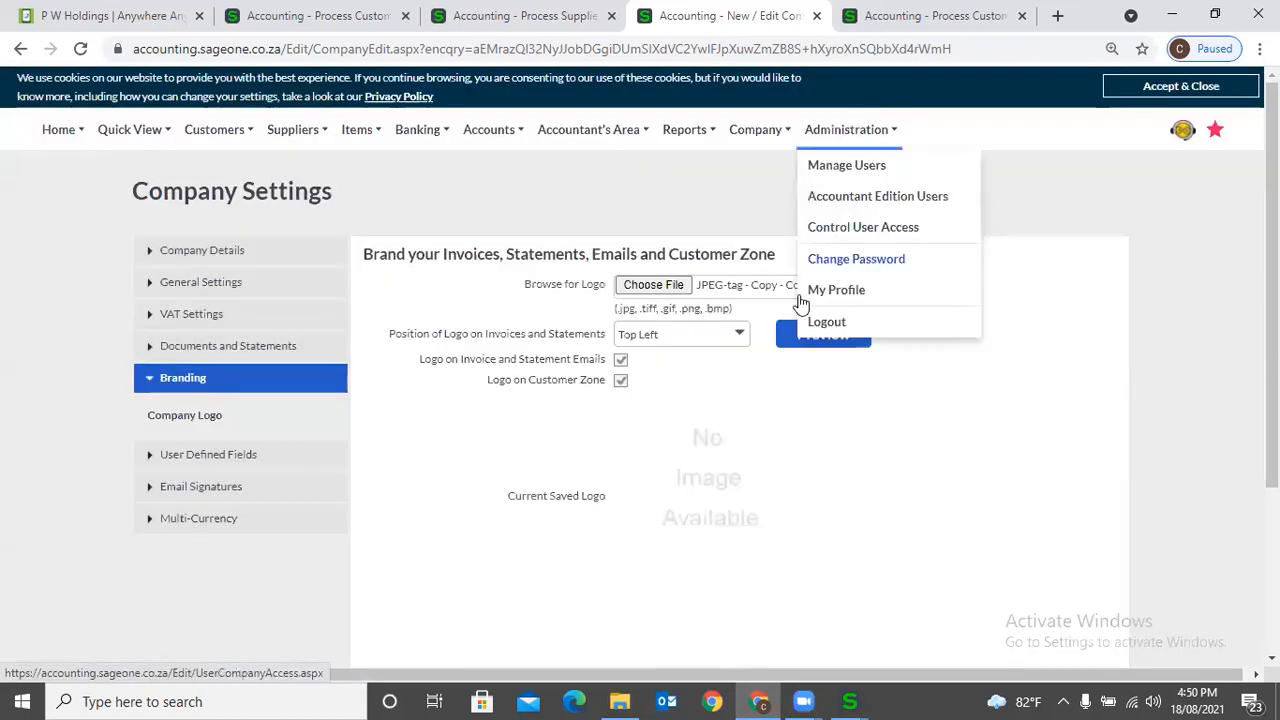
- Set the logo position on invoices and statements to Top Right and preview the sample invoice
left_click(745, 338)
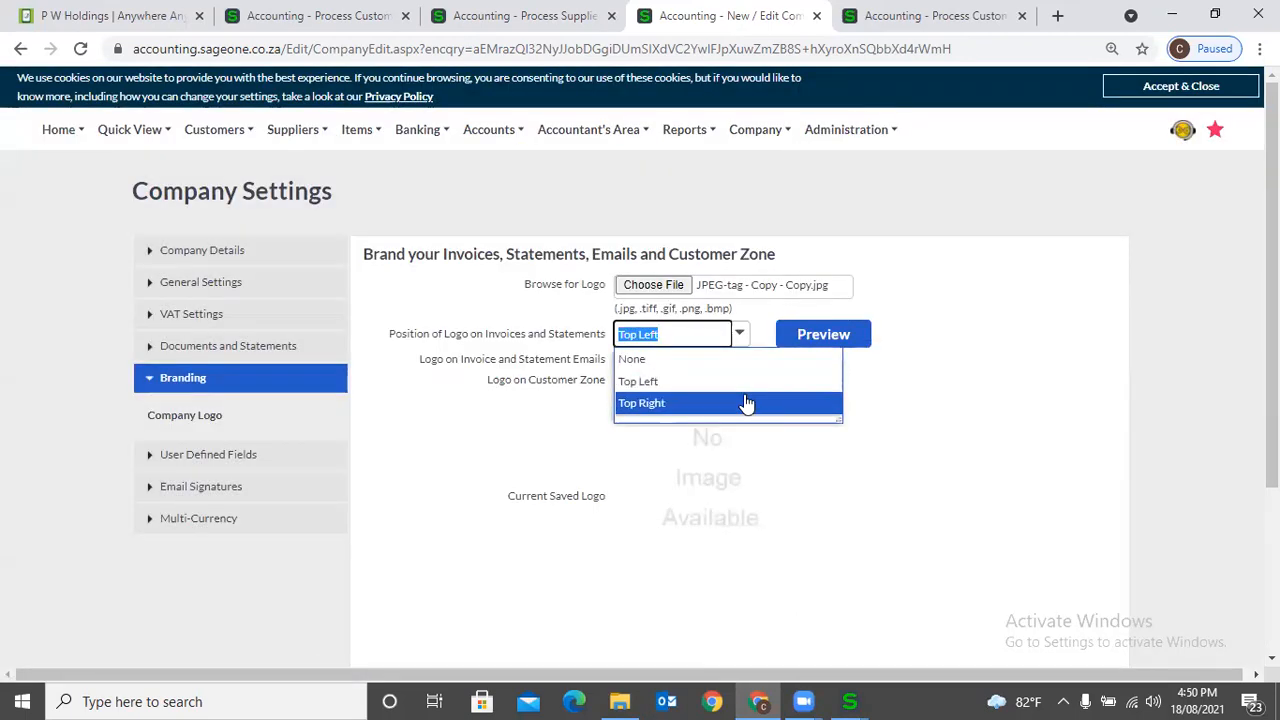
left_click(744, 400)
left_click(819, 343)
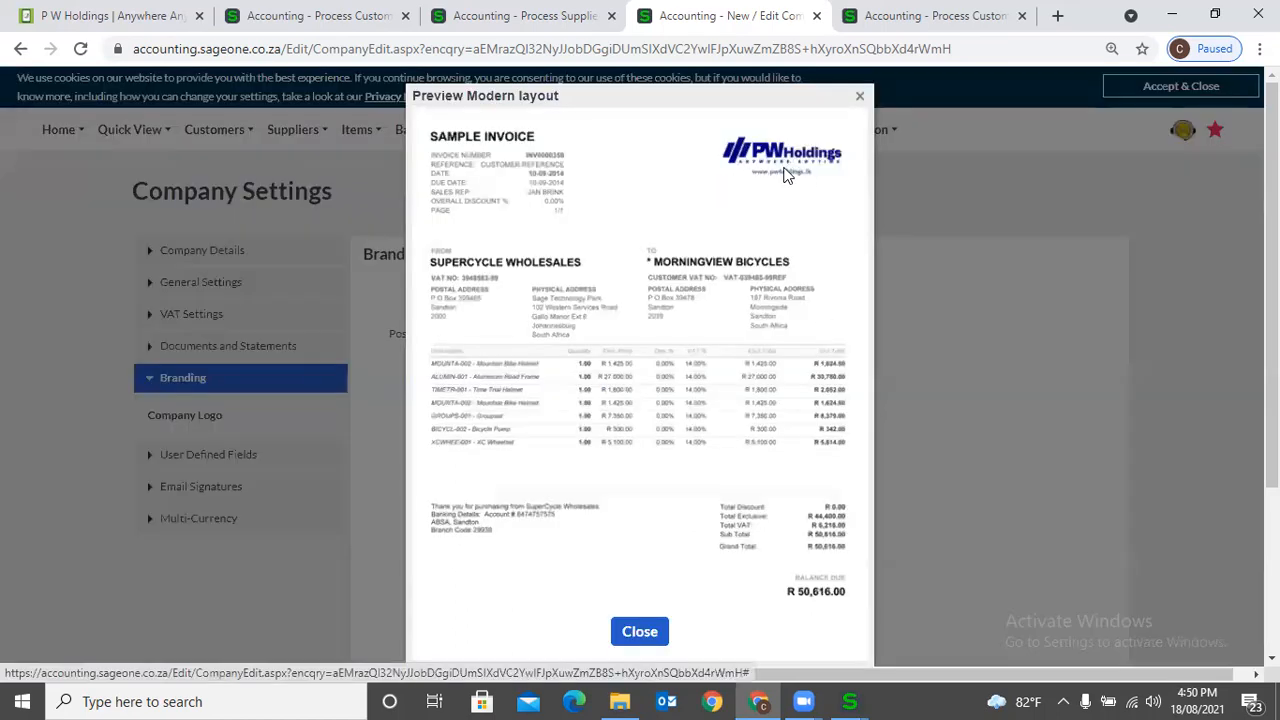
left_click(858, 96)
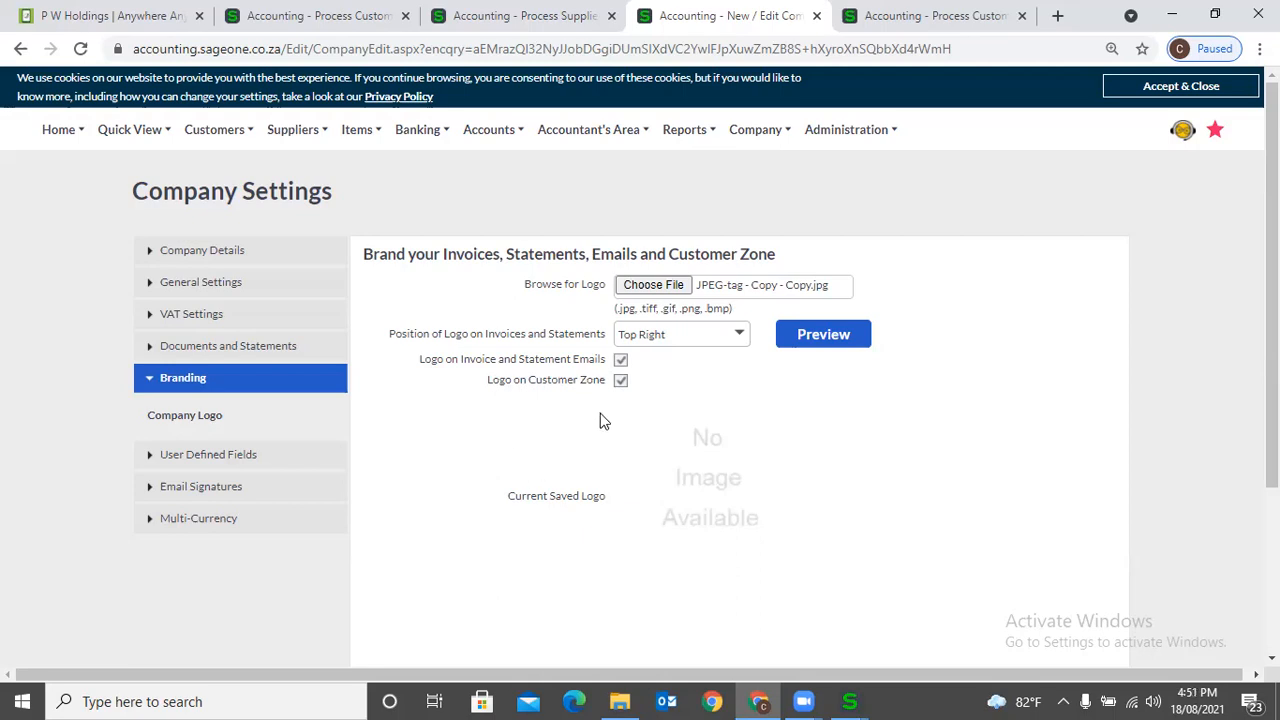
left_click(813, 340)
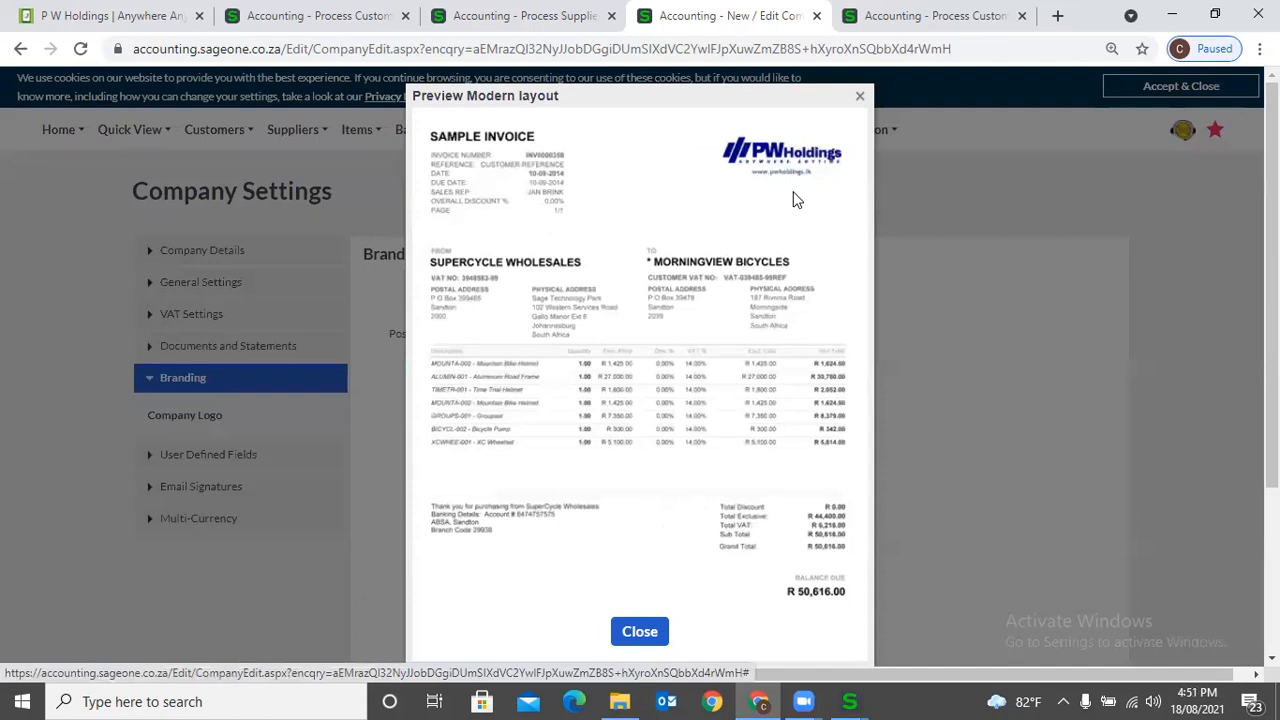
left_click(859, 97)
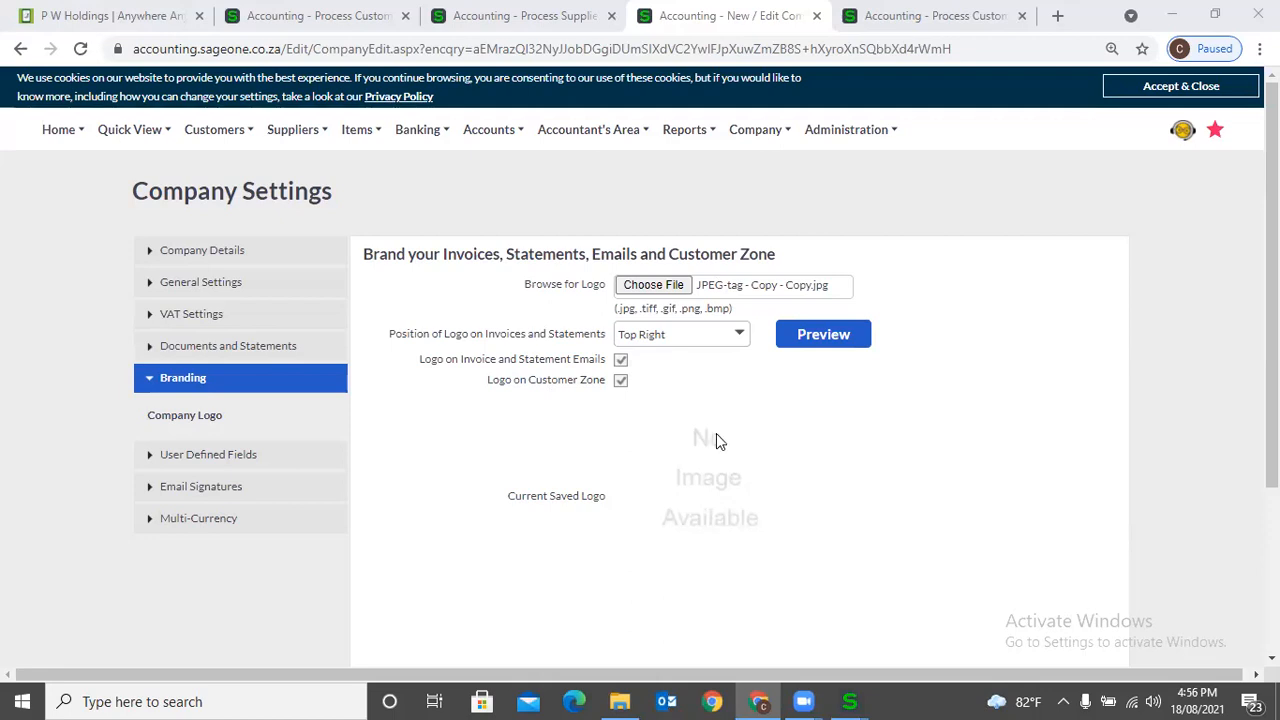
scroll(716, 433, "down", 3)
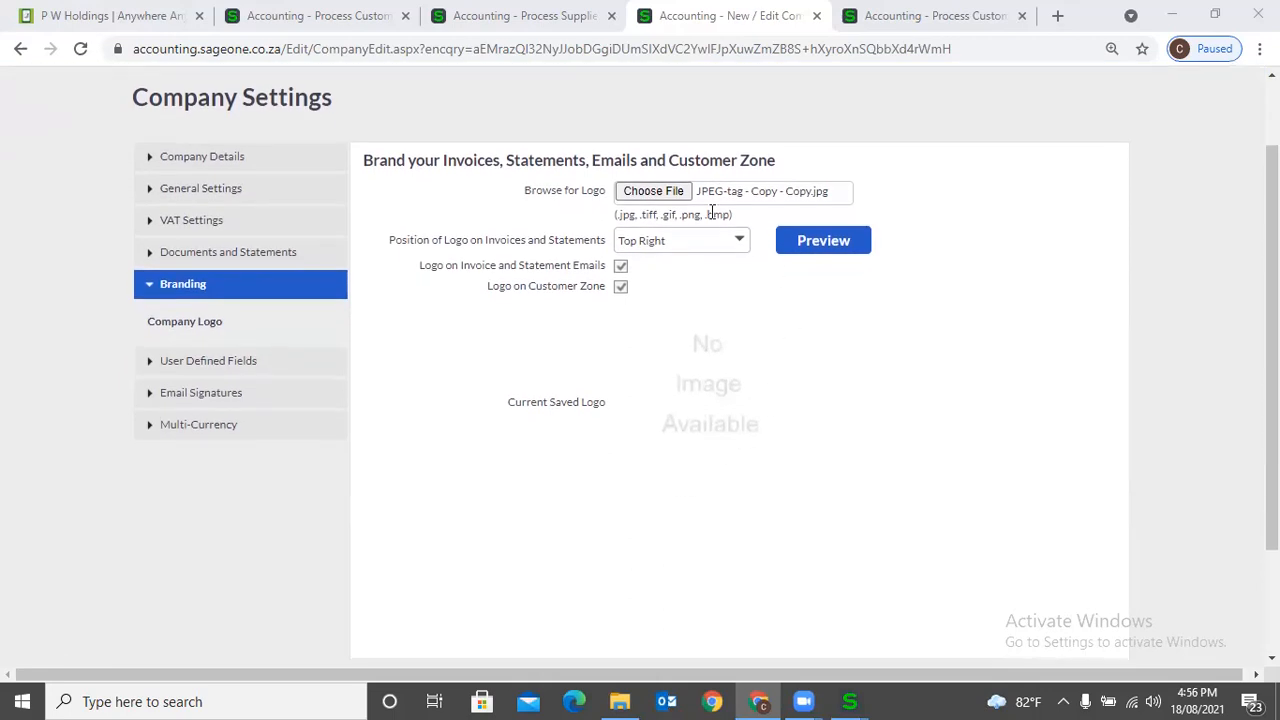
- Expand the User Defined Fields company settings, and open a blank new customer form to review its standard detail fields
scroll(685, 262, "down", 1)
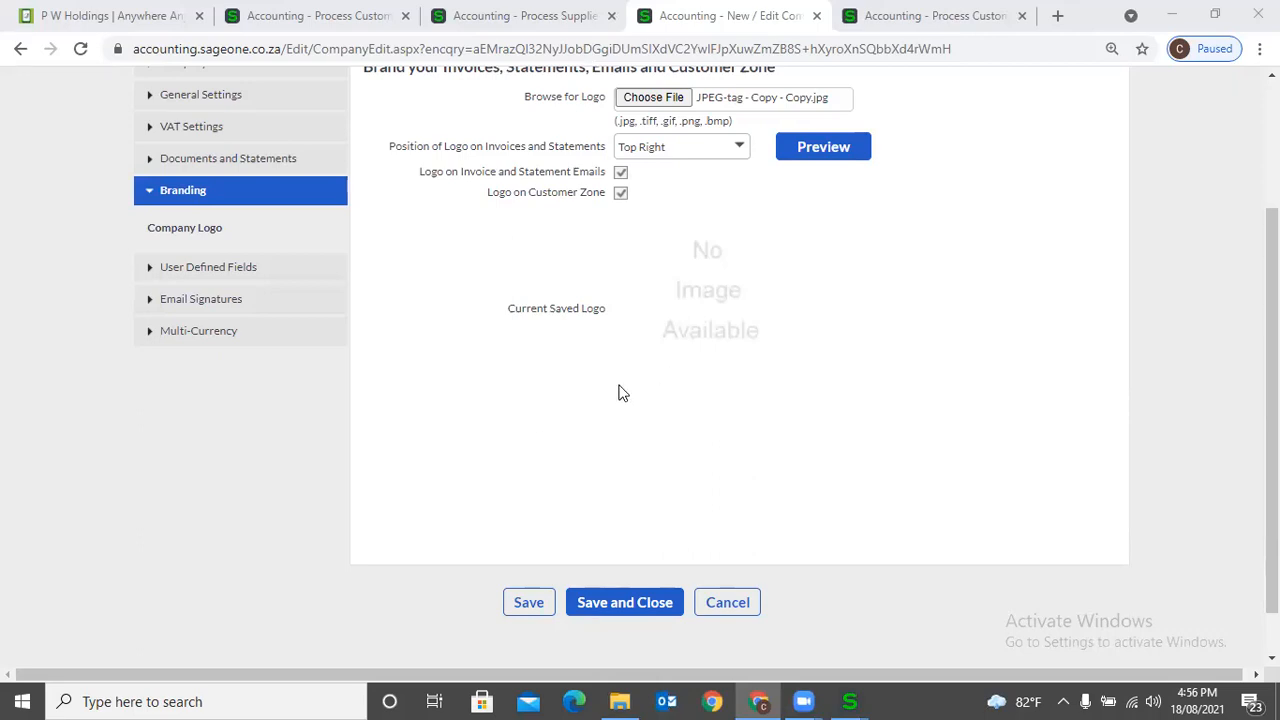
left_click(264, 268)
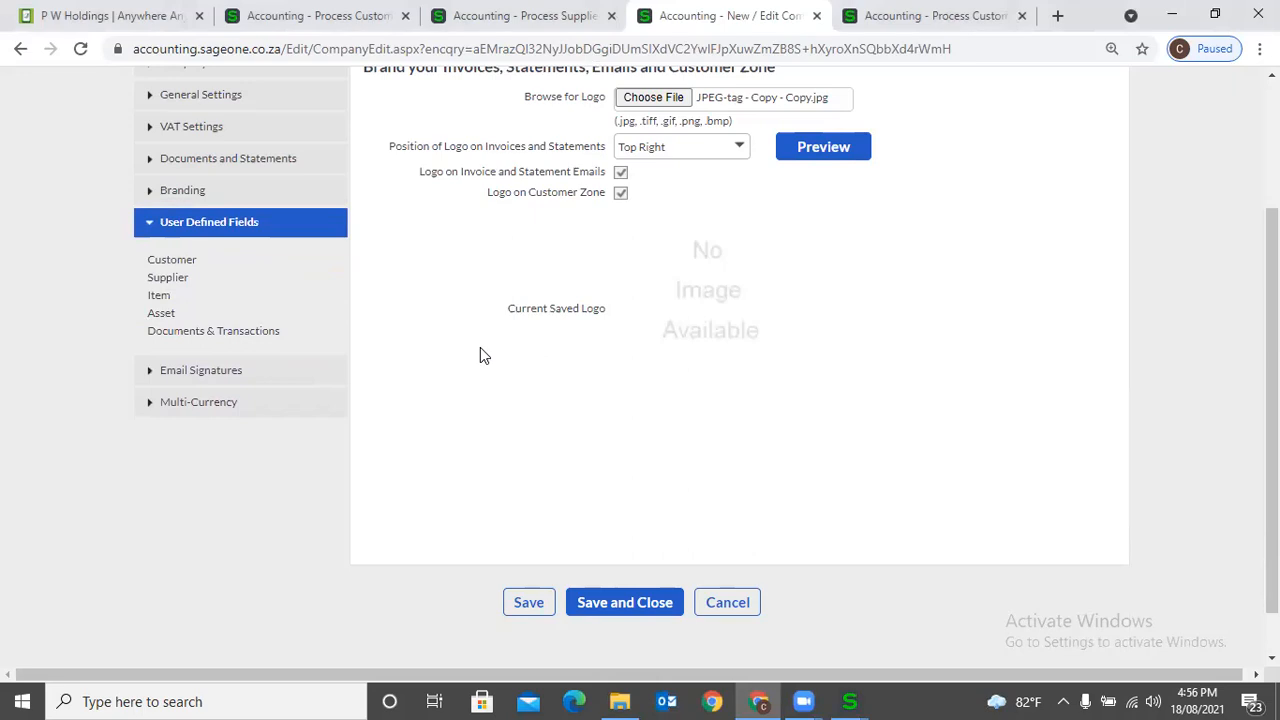
left_click(975, 16)
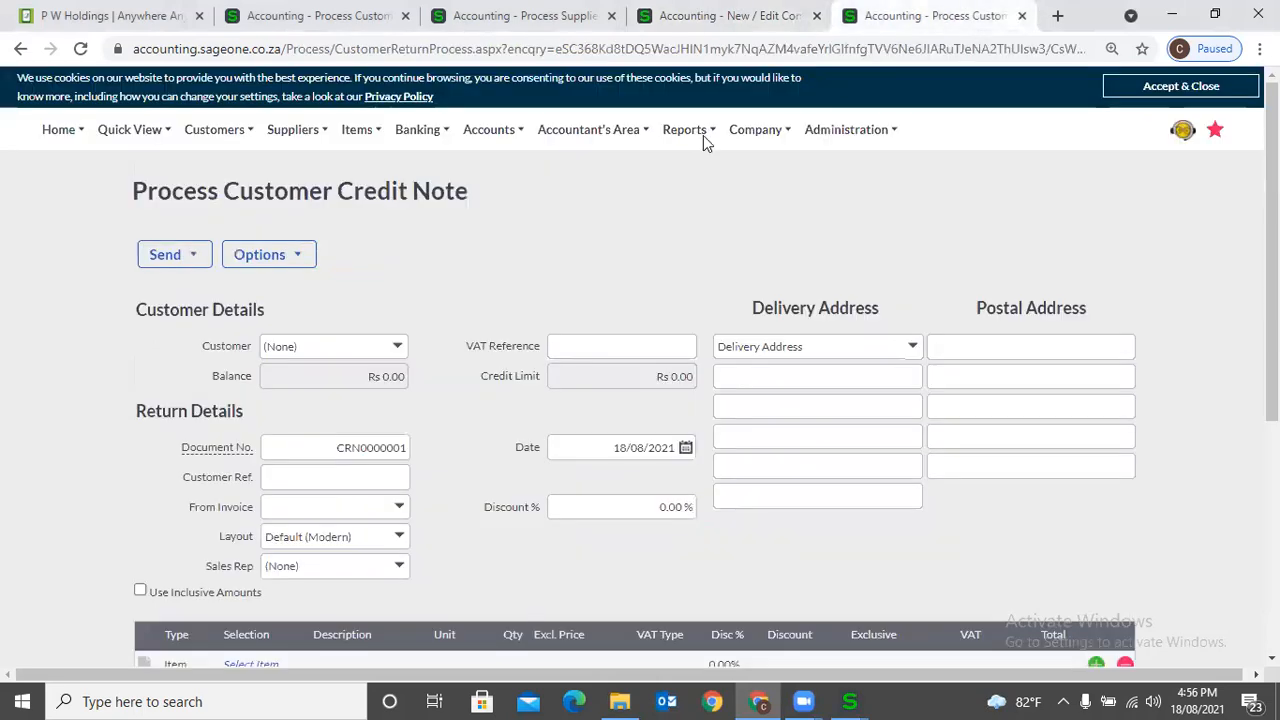
mouse_move(238, 138)
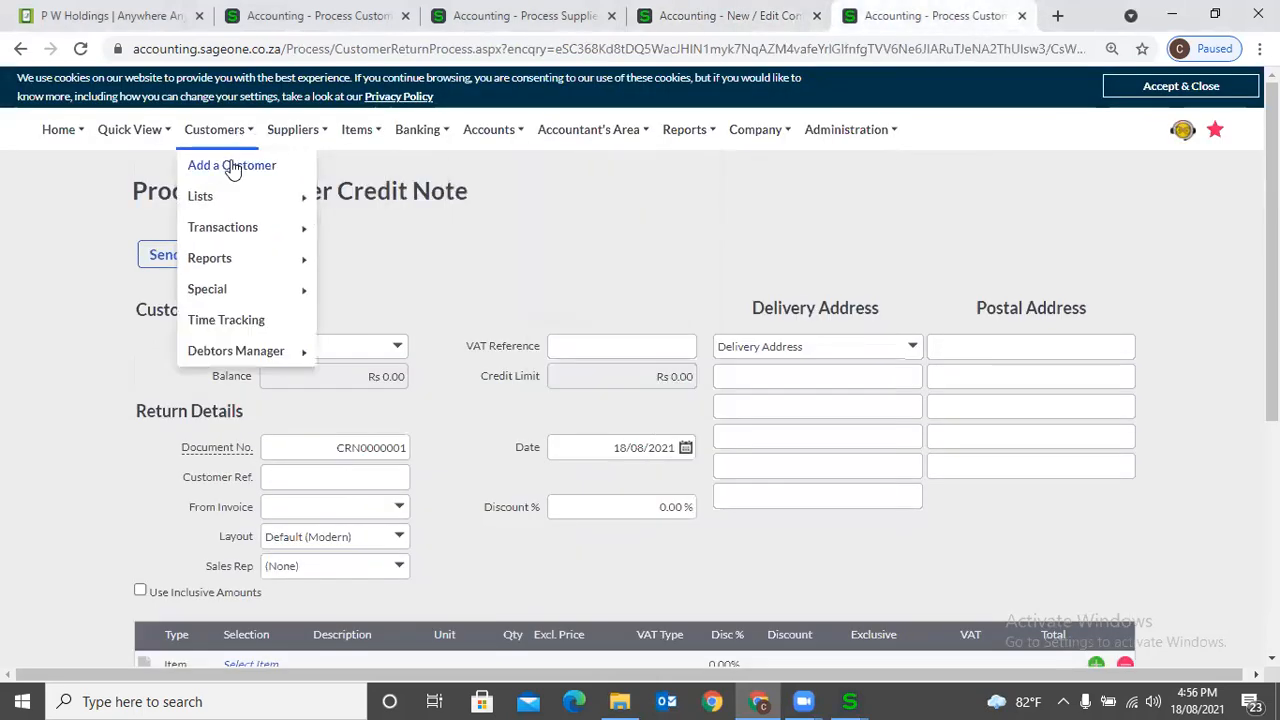
left_click(230, 165)
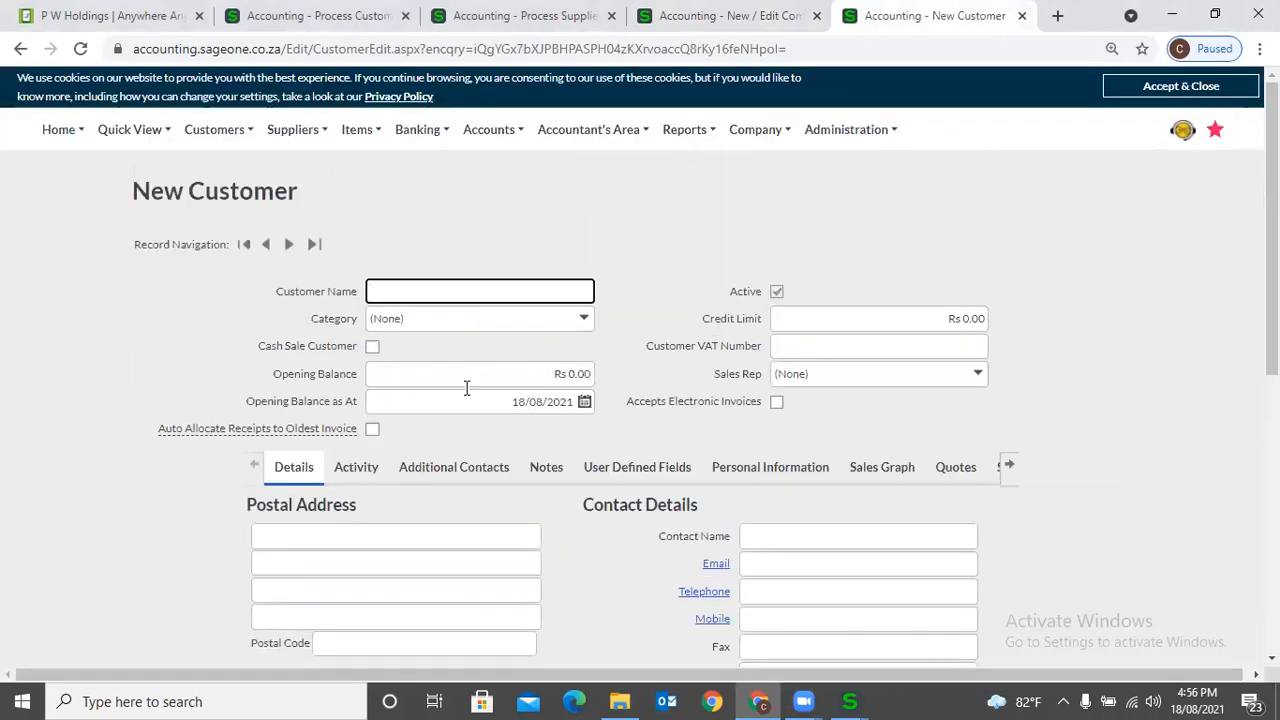
scroll(435, 530, "down", 1)
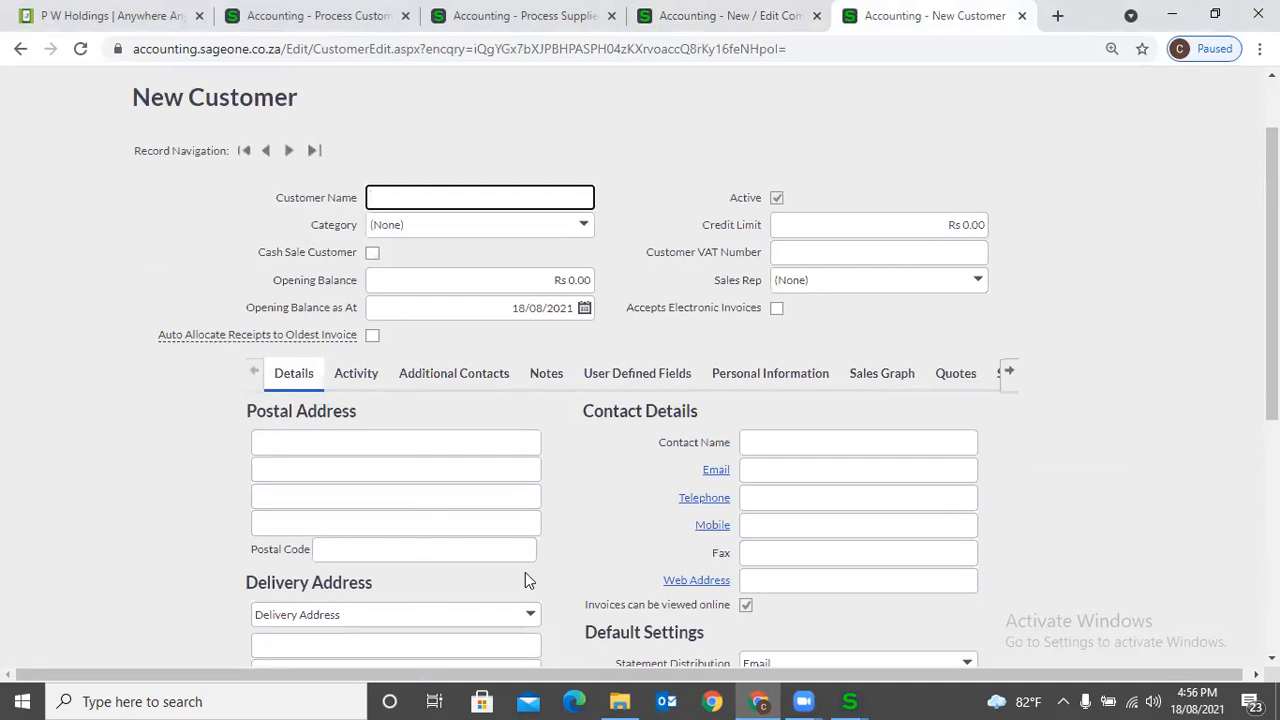
scroll(746, 436, "down", 3)
scroll(745, 445, "up", 1)
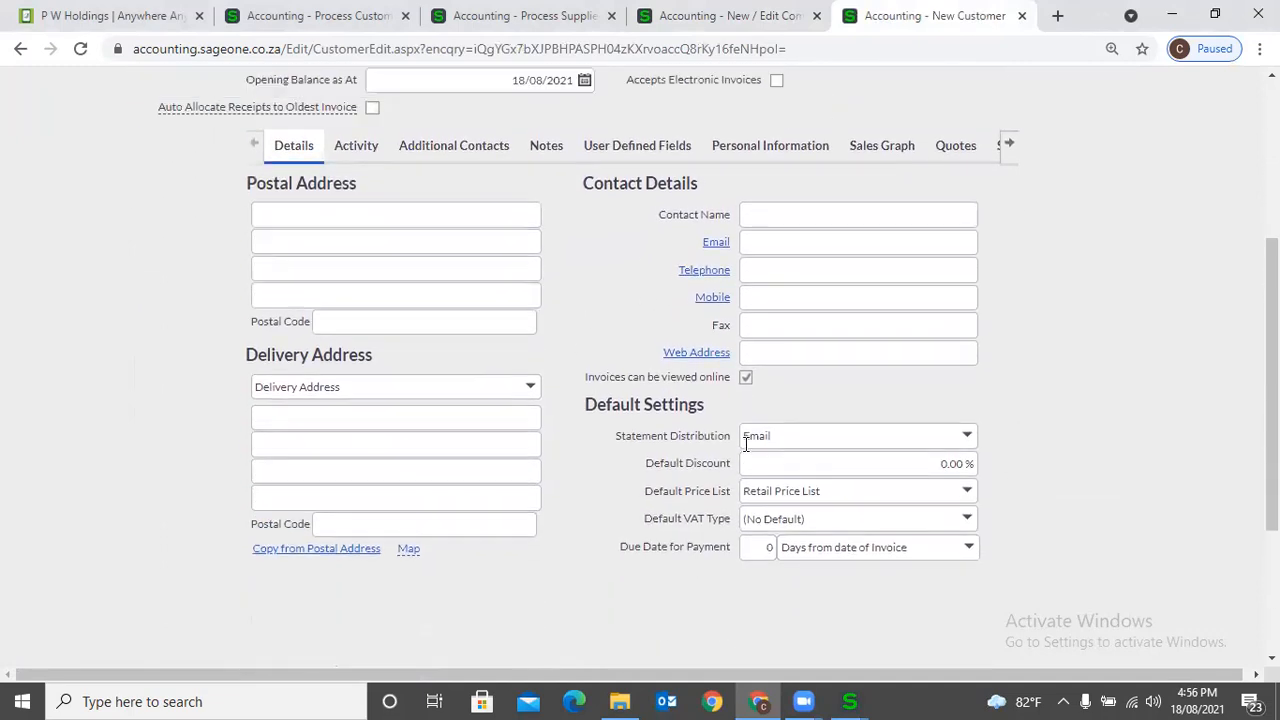
scroll(745, 445, "up", 2)
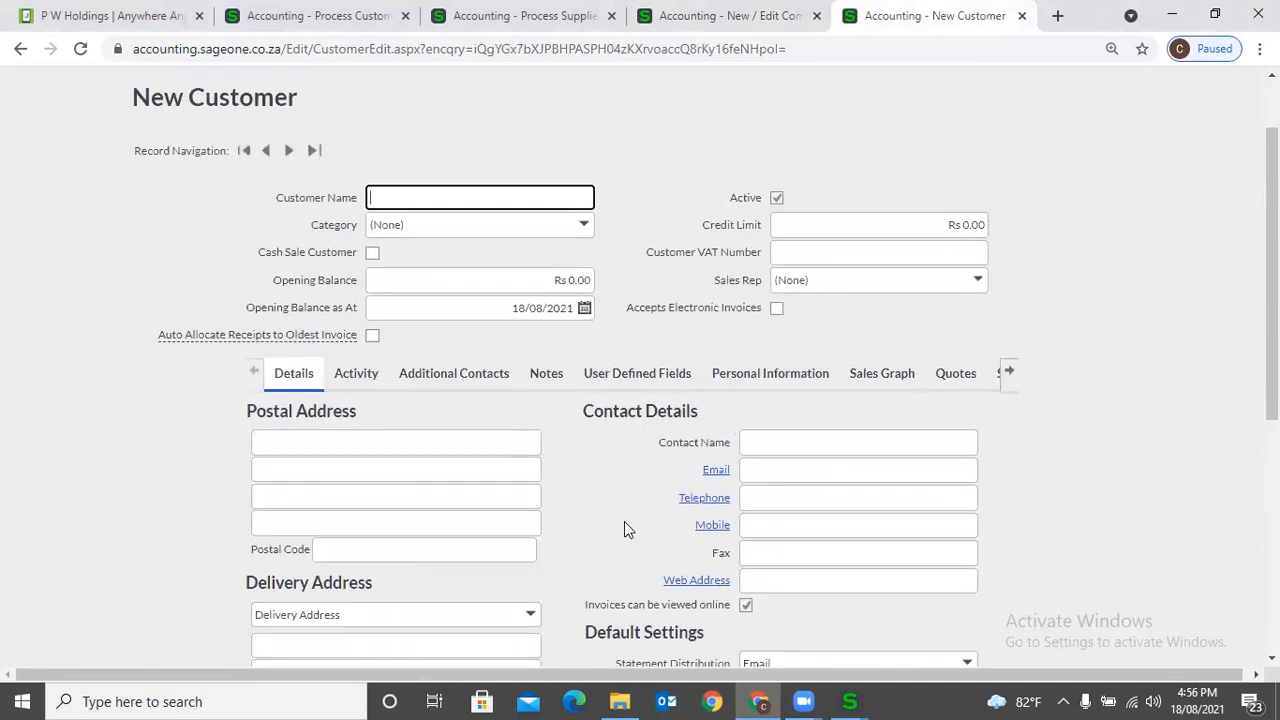
- Show the customer user defined fields in Company Settings
left_click(778, 32)
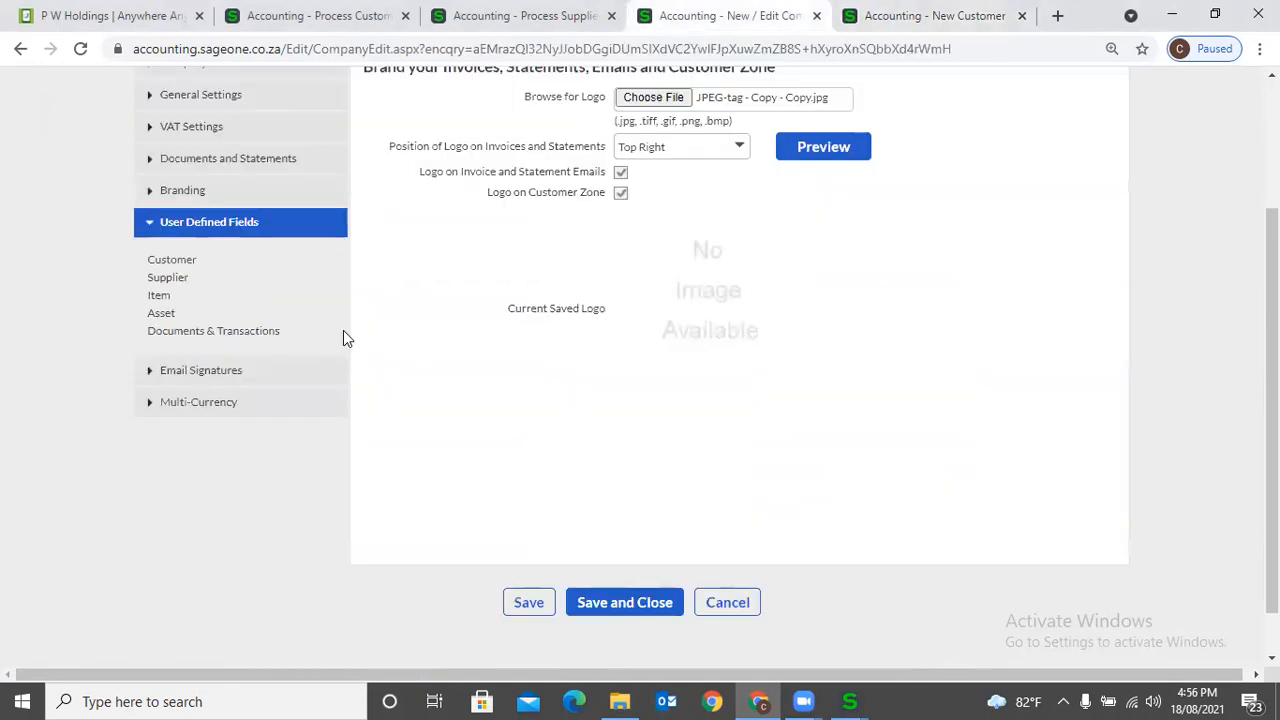
left_click(172, 260)
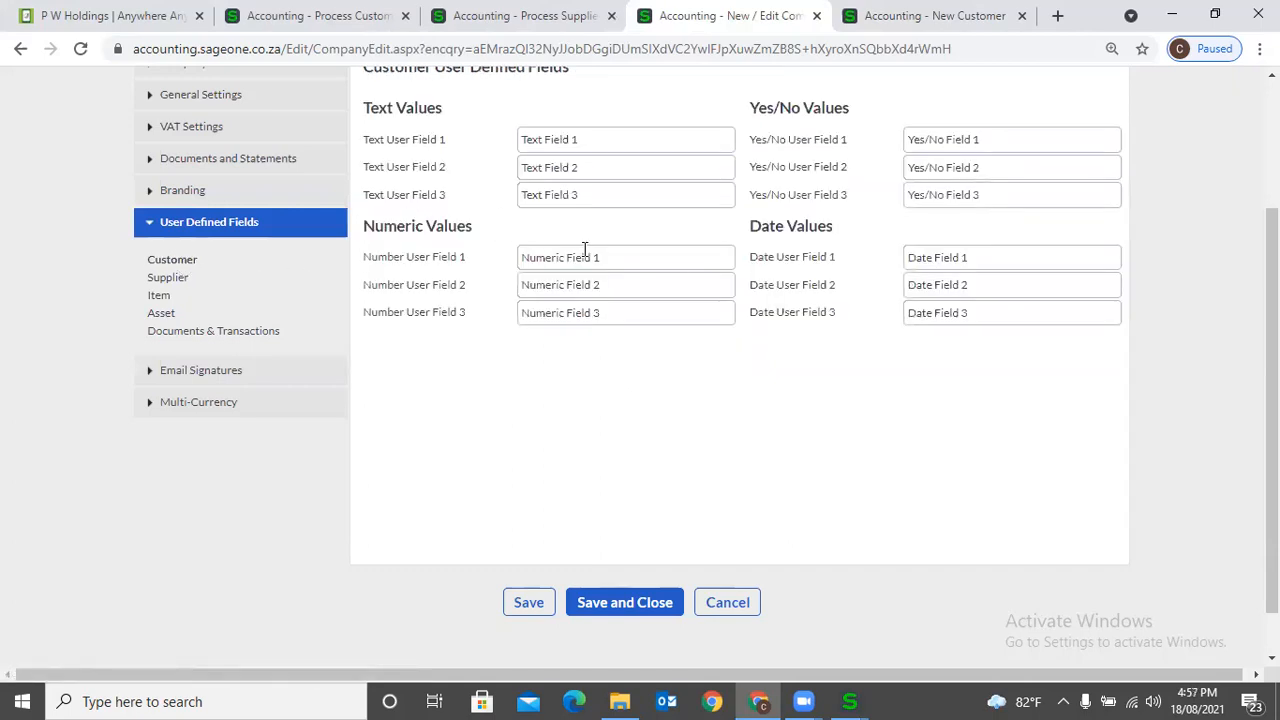
scroll(698, 280, "up", 2)
- Examine the text, numeric, yes/no and date user defined fields on the new customer form
left_click(880, 16)
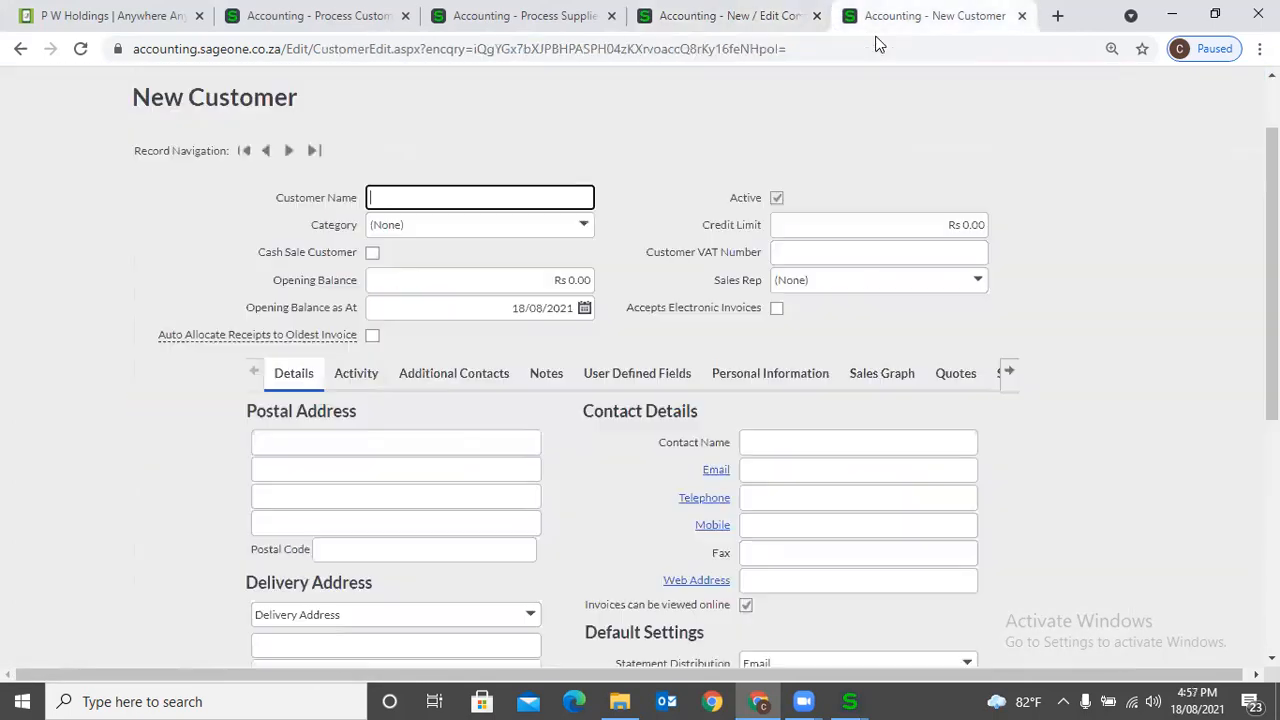
left_click(610, 380)
scroll(605, 430, "down", 1)
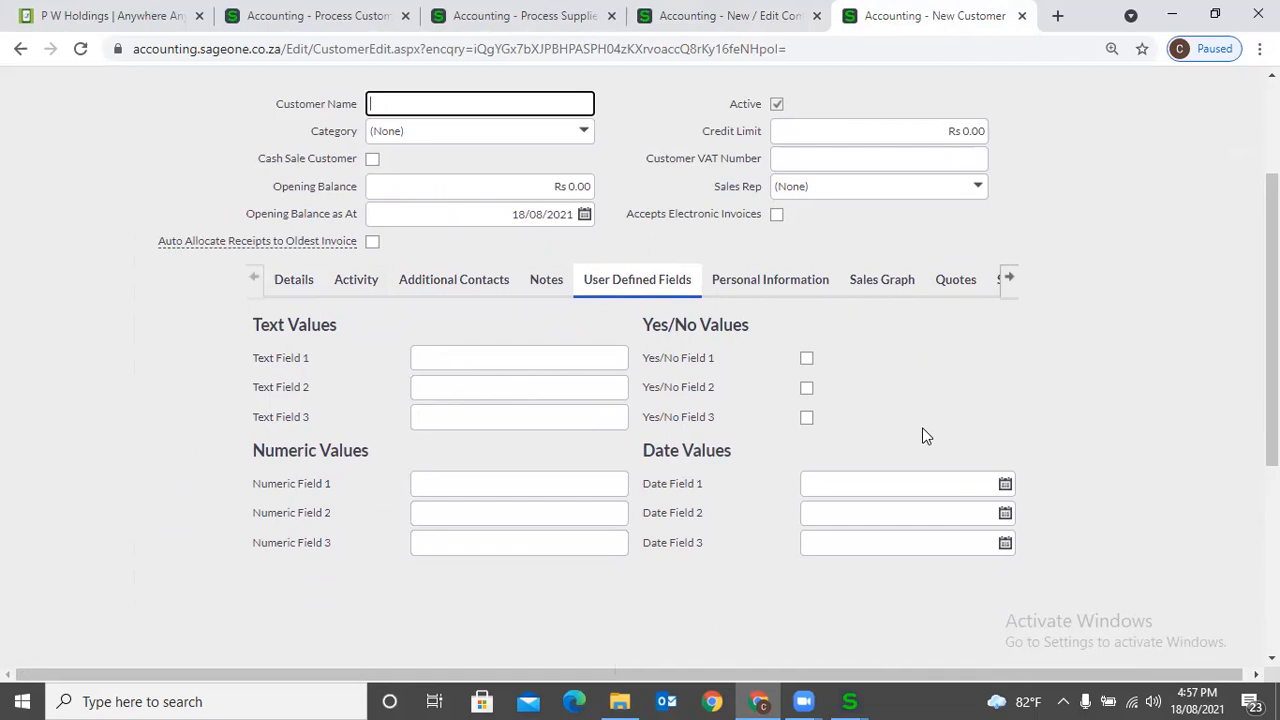
scroll(922, 427, "up", 1)
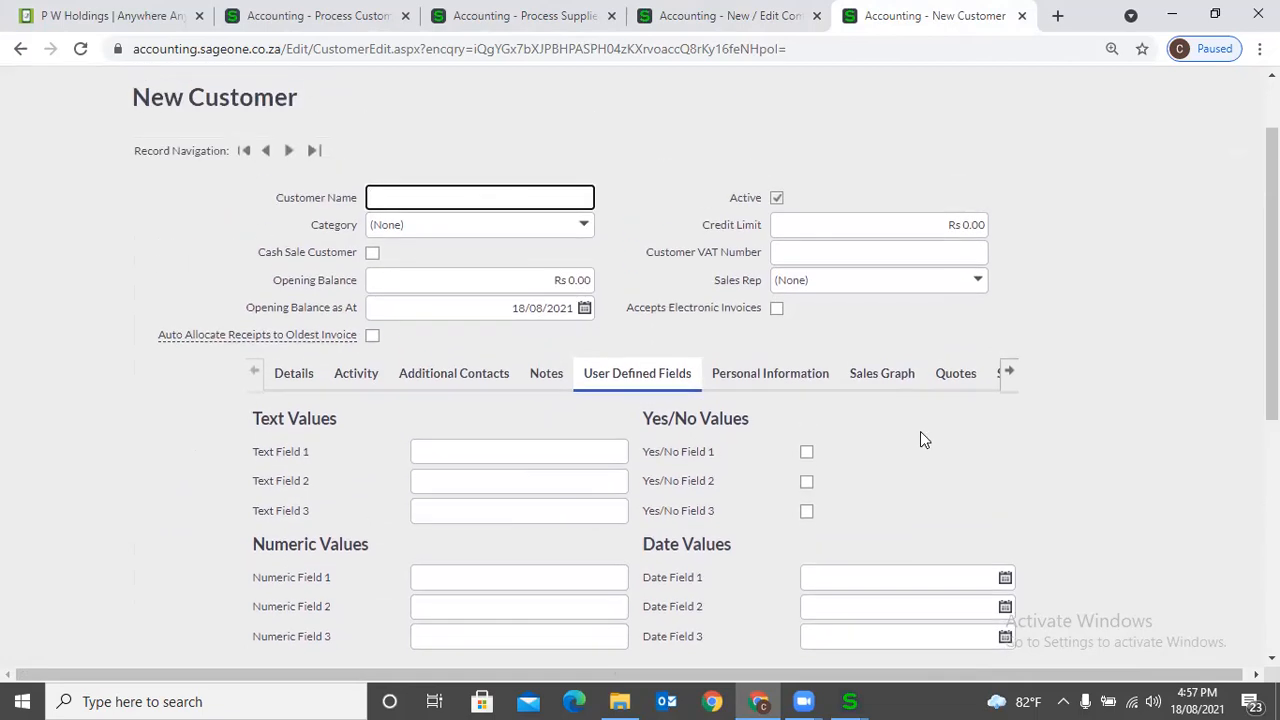
scroll(883, 435, "down", 1)
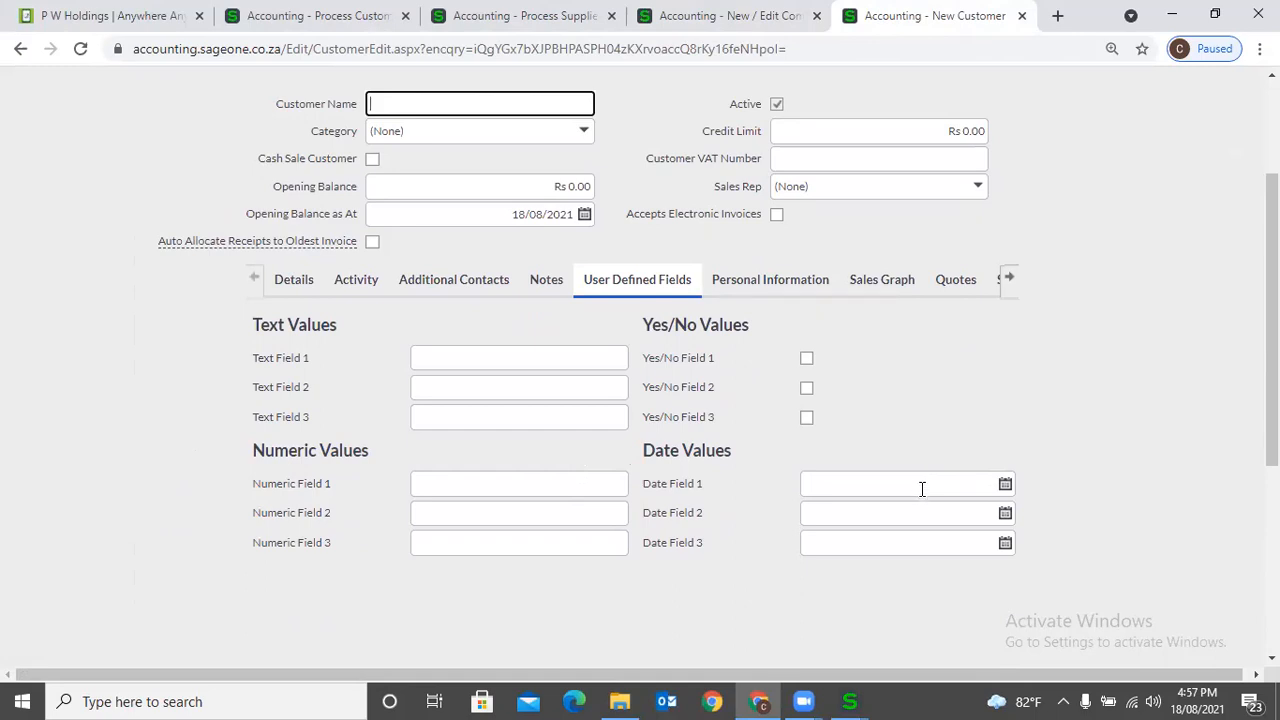
- Compare the new customer form's standard details with its user defined fields and their definitions in Company Settings
left_click(282, 284)
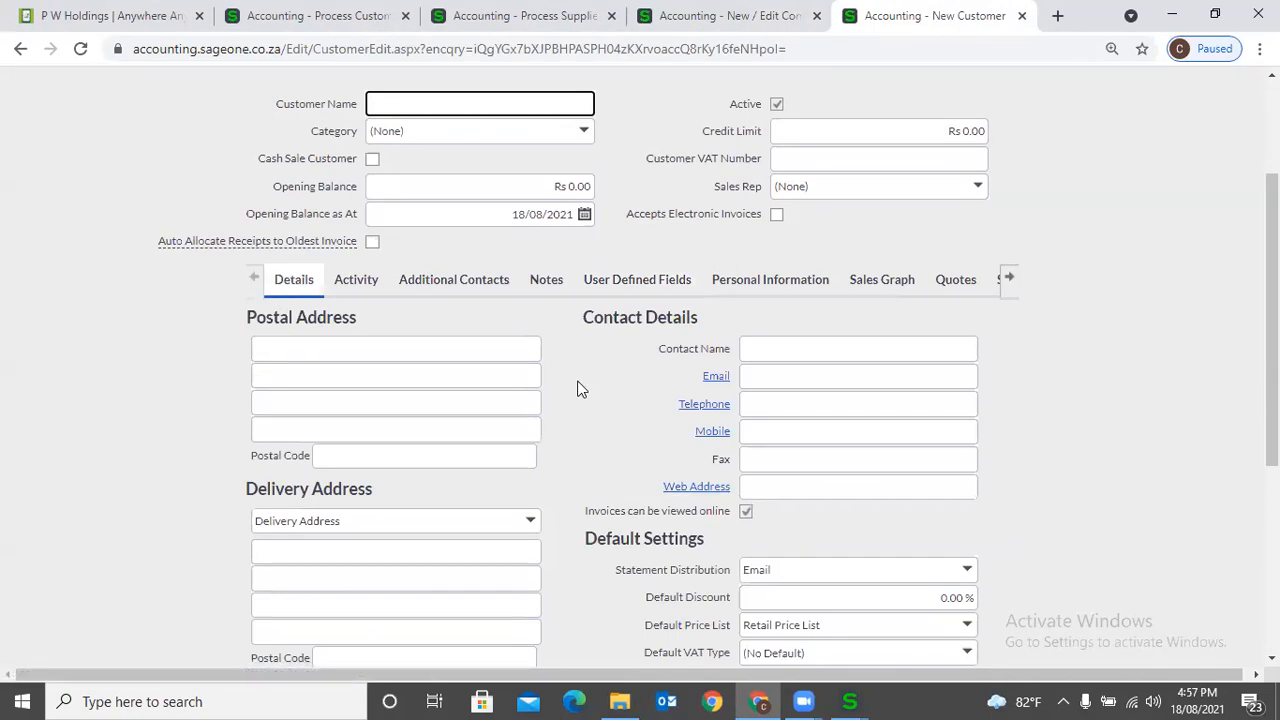
left_click(603, 291)
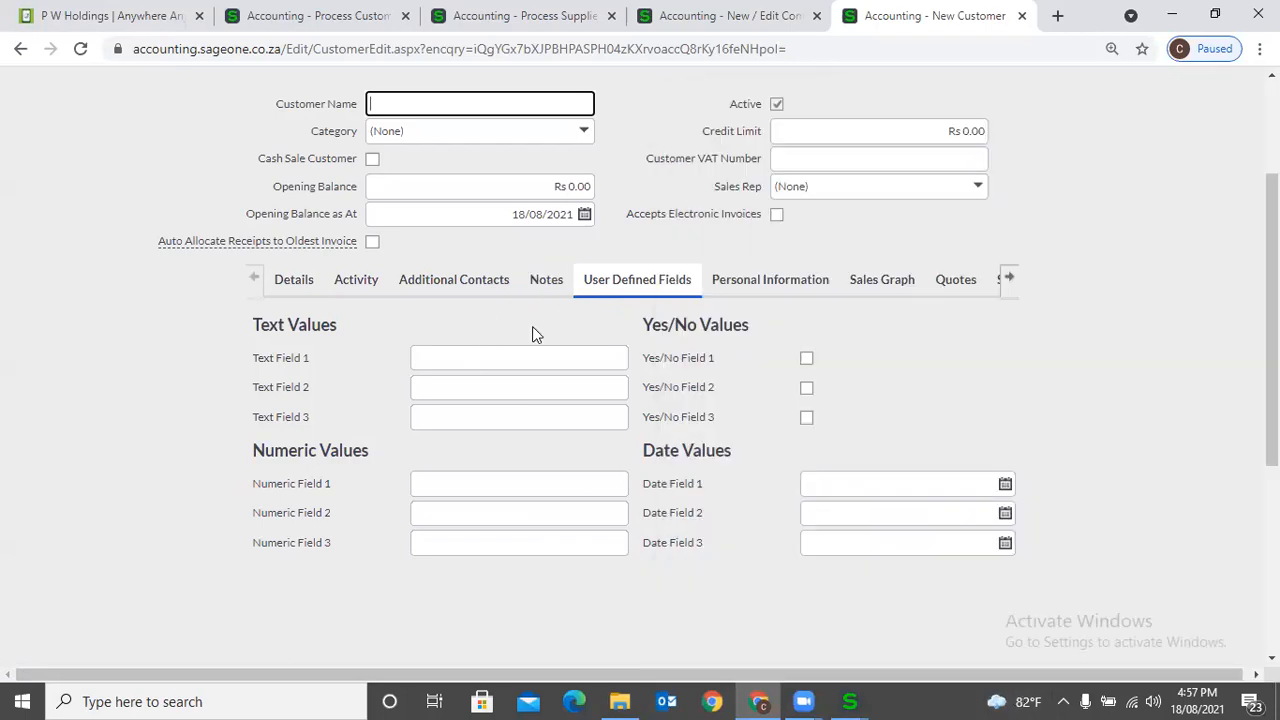
left_click(532, 327)
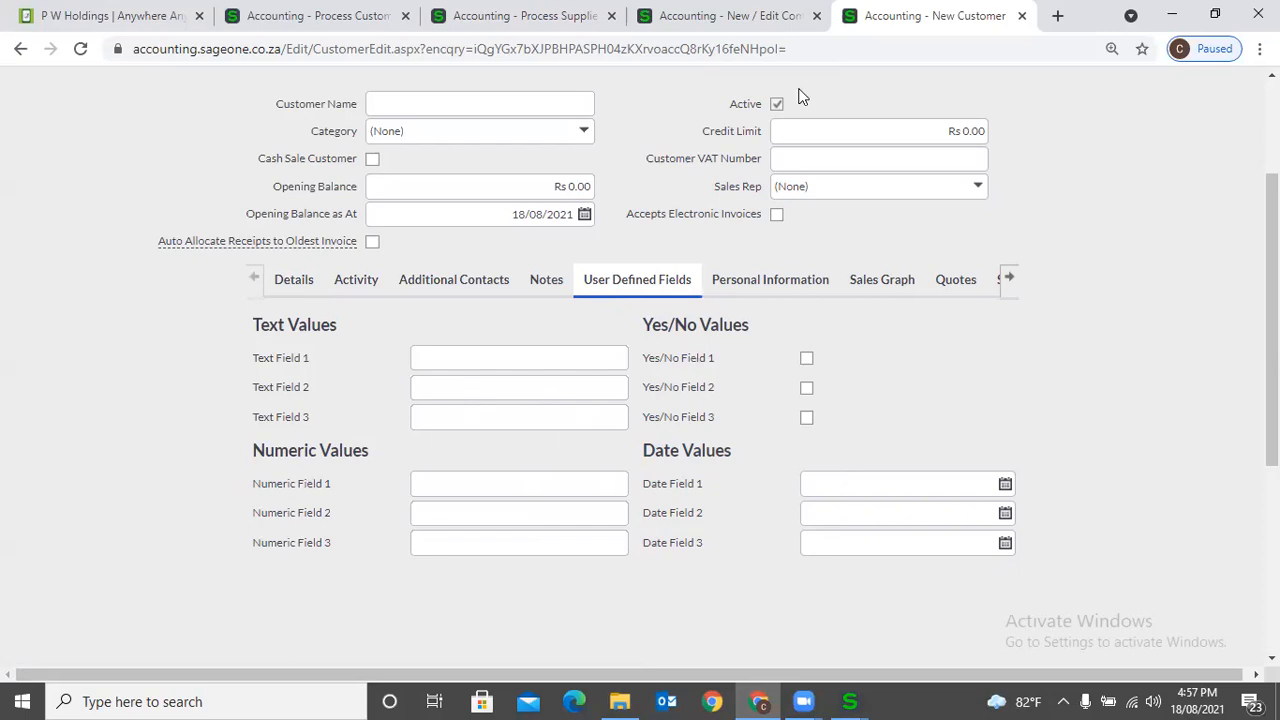
left_click(760, 18)
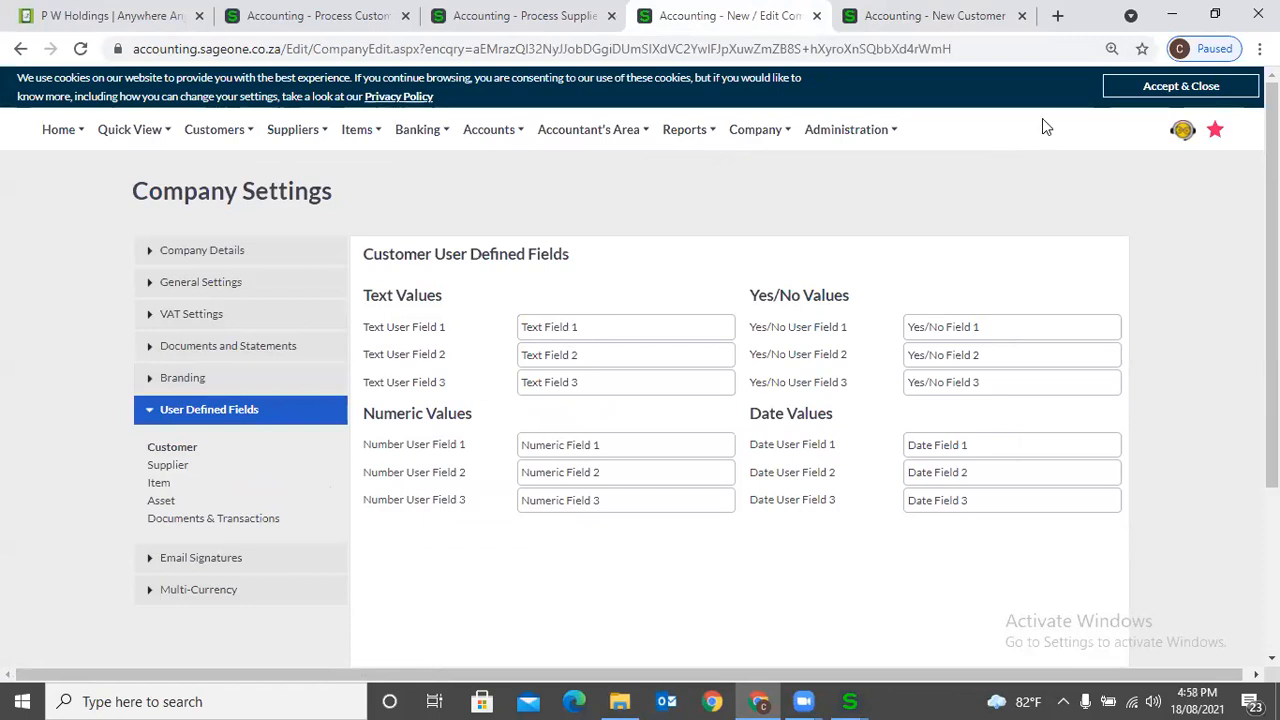
left_click(1000, 16)
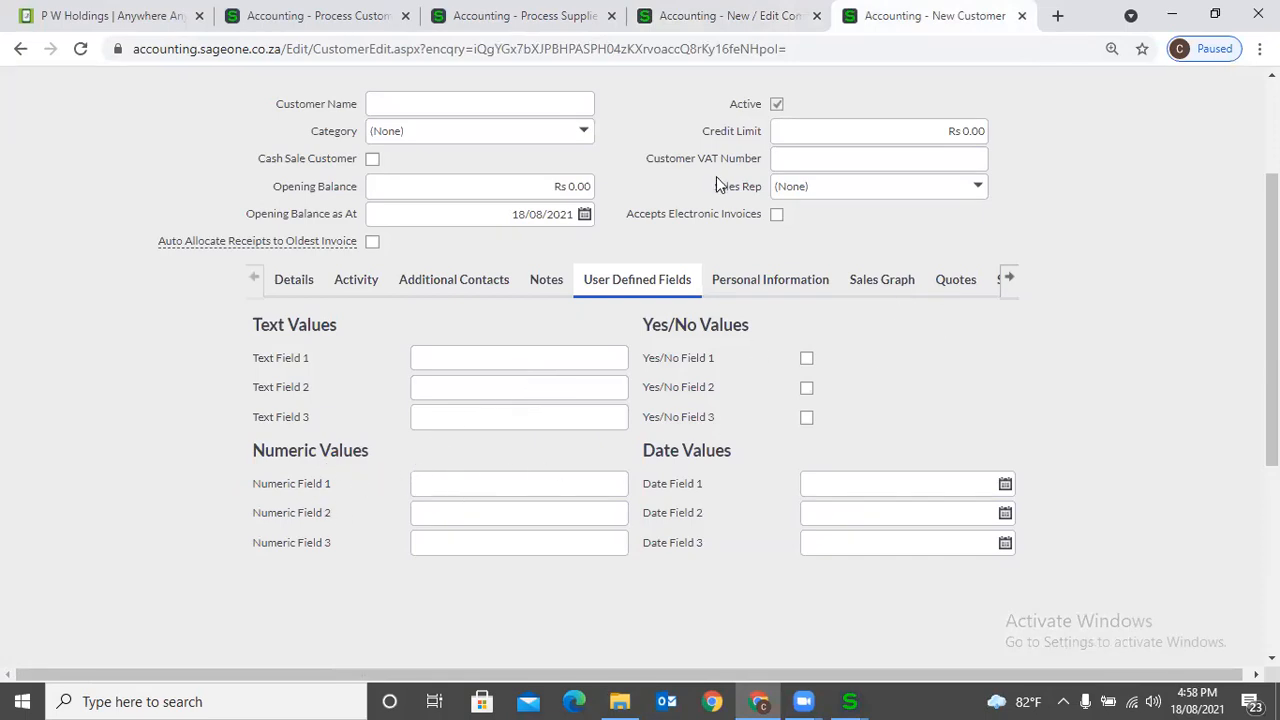
- Rename the customer Number User Field 1 in Company Settings as "Agreement No." and save the settings
left_click(805, 24)
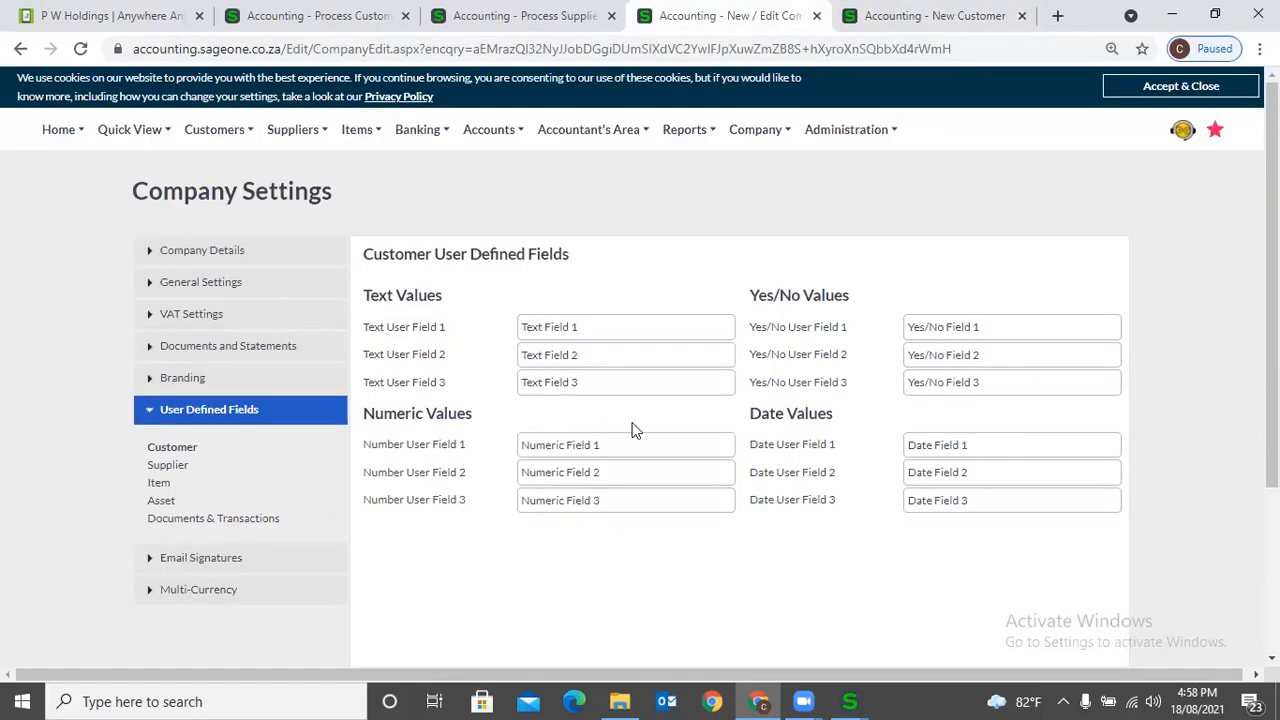
left_click(651, 449)
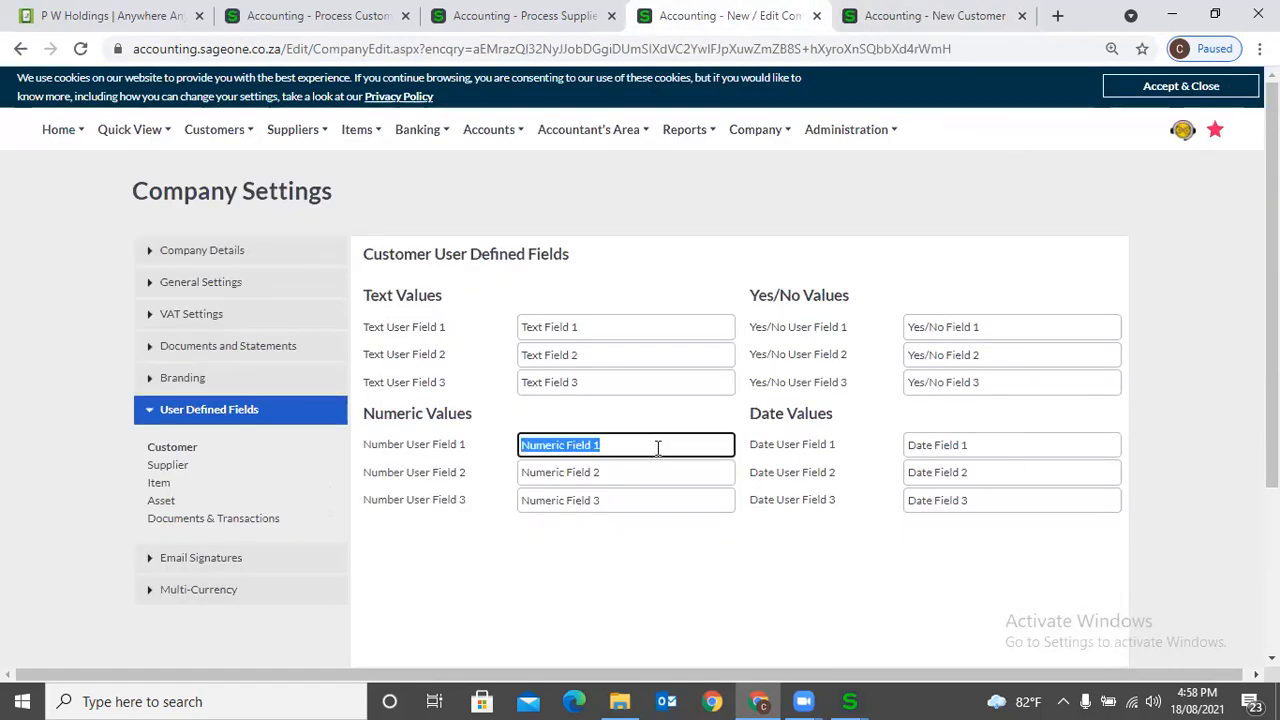
type("Agreement No")
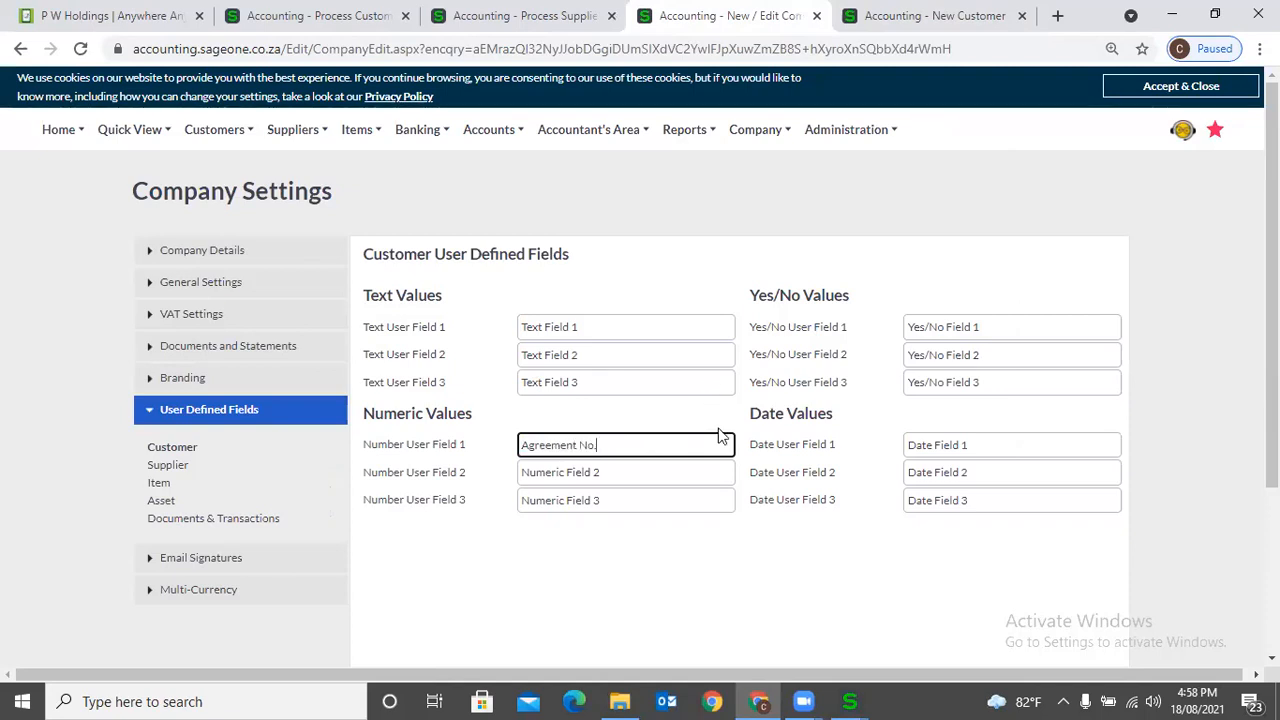
type(".")
scroll(718, 435, "down", 3)
left_click(527, 548)
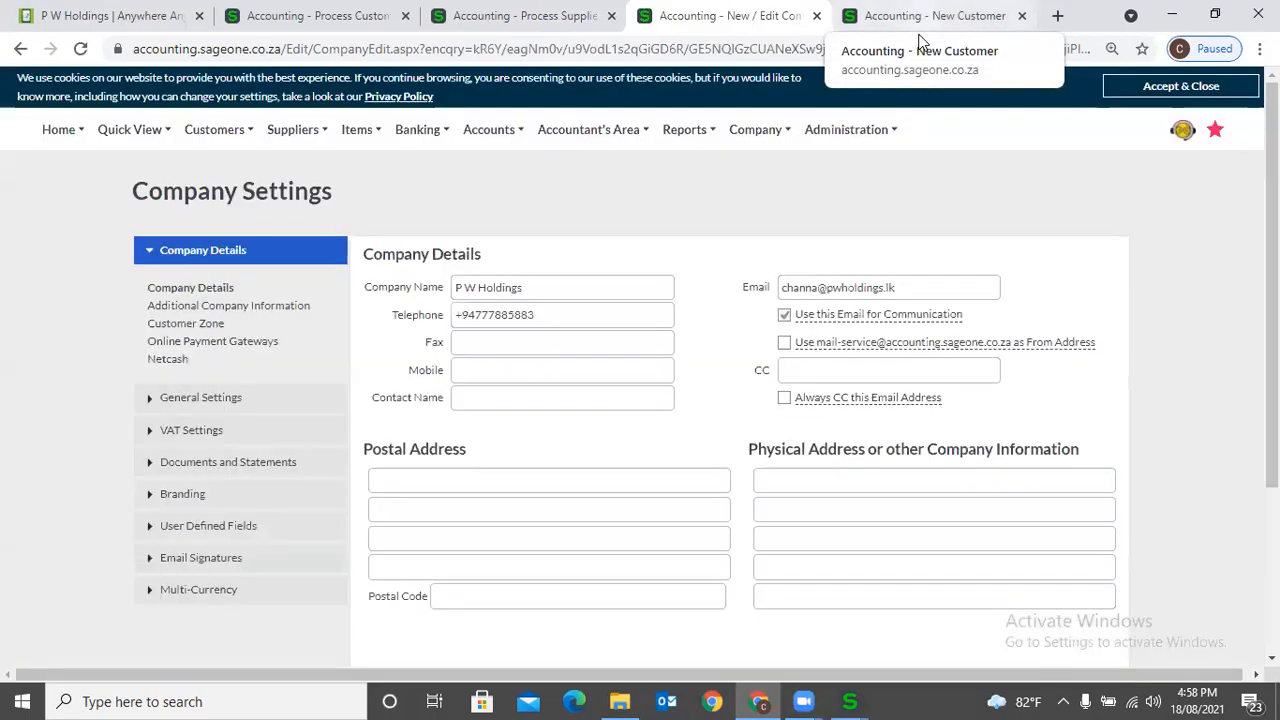
- Open a fresh new customer form and check the renamed numeric field among its user defined fields
left_click(920, 35)
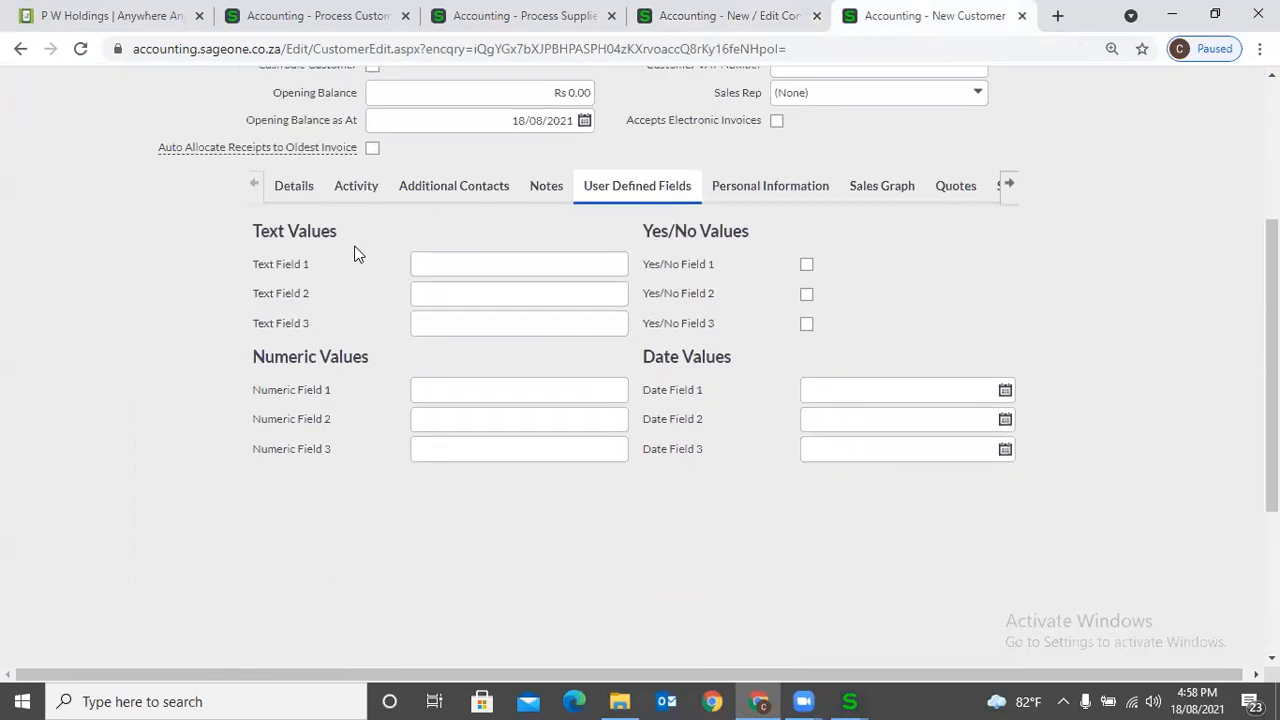
mouse_move(218, 145)
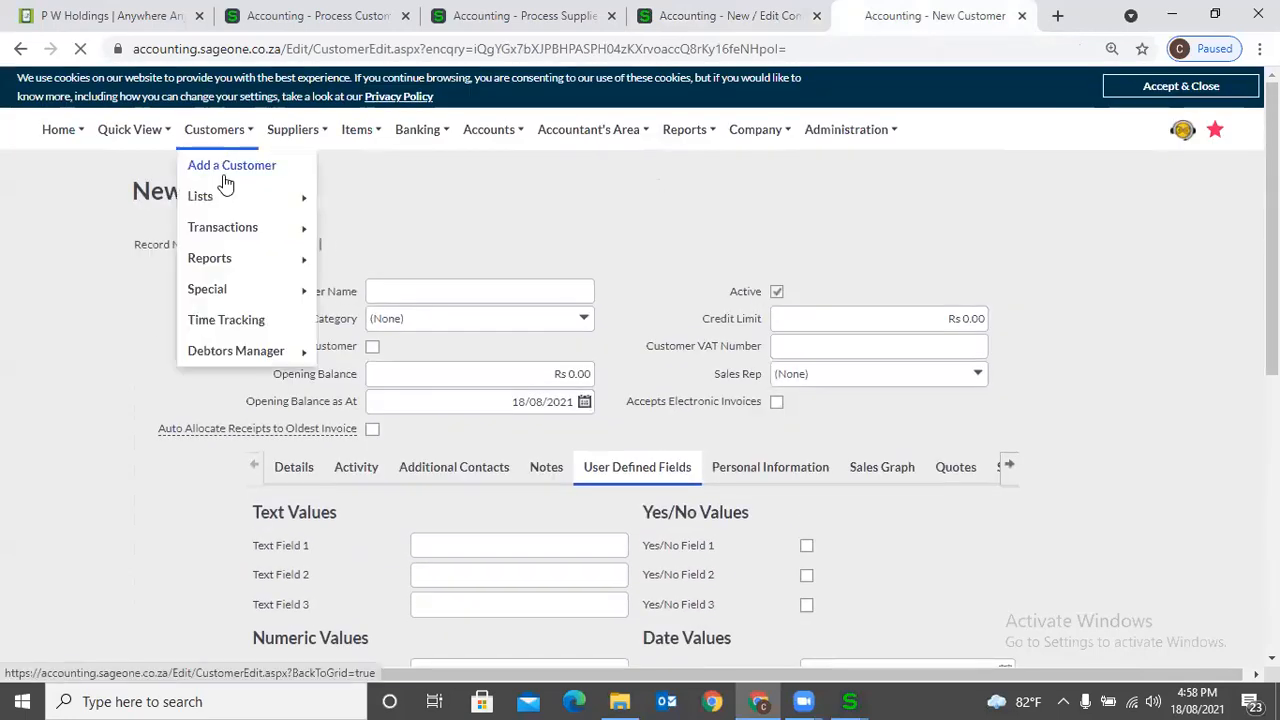
left_click(225, 170)
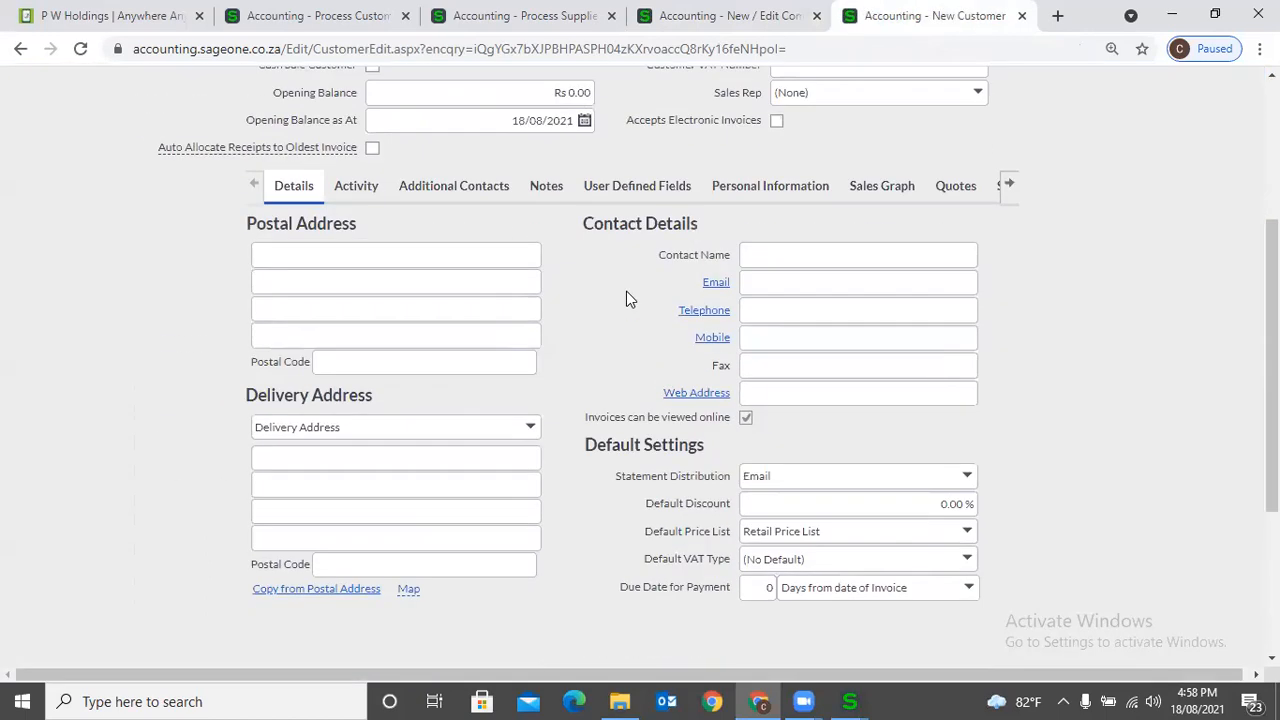
left_click(619, 185)
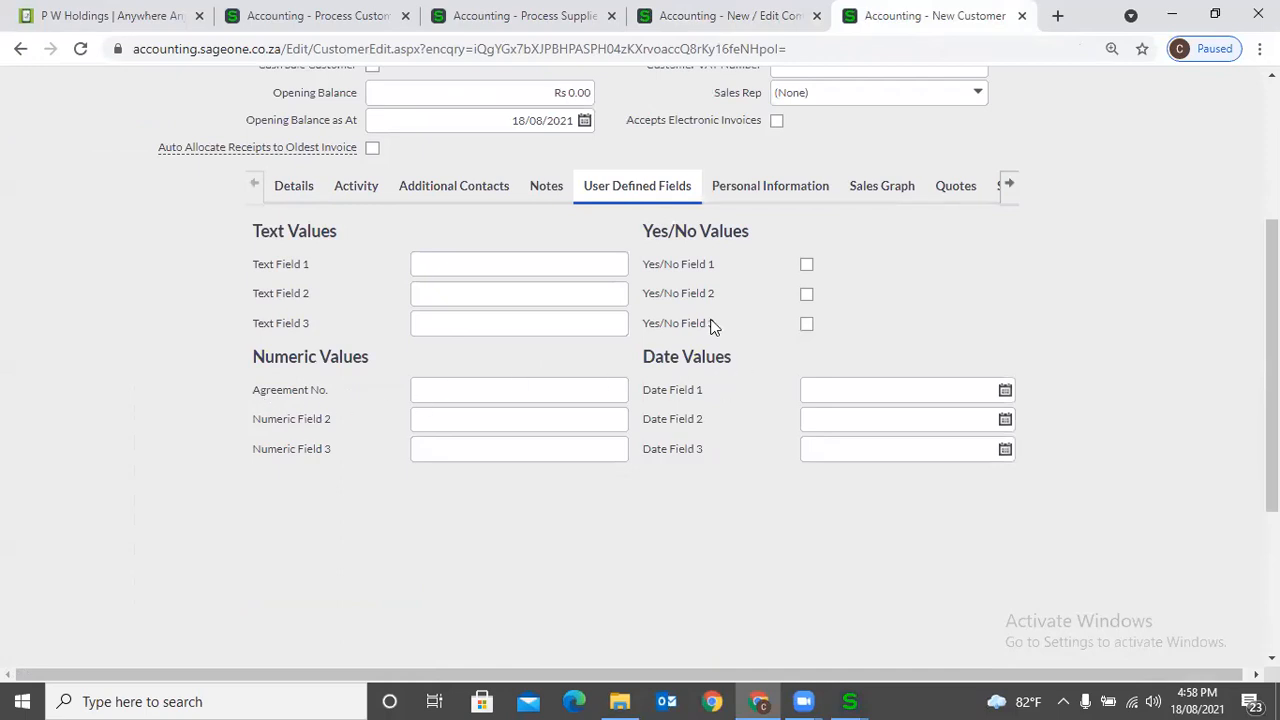
- Rename the customer Date User Field 1 in Company Settings as "Agreement Start Date" and save the settings
left_click(796, 36)
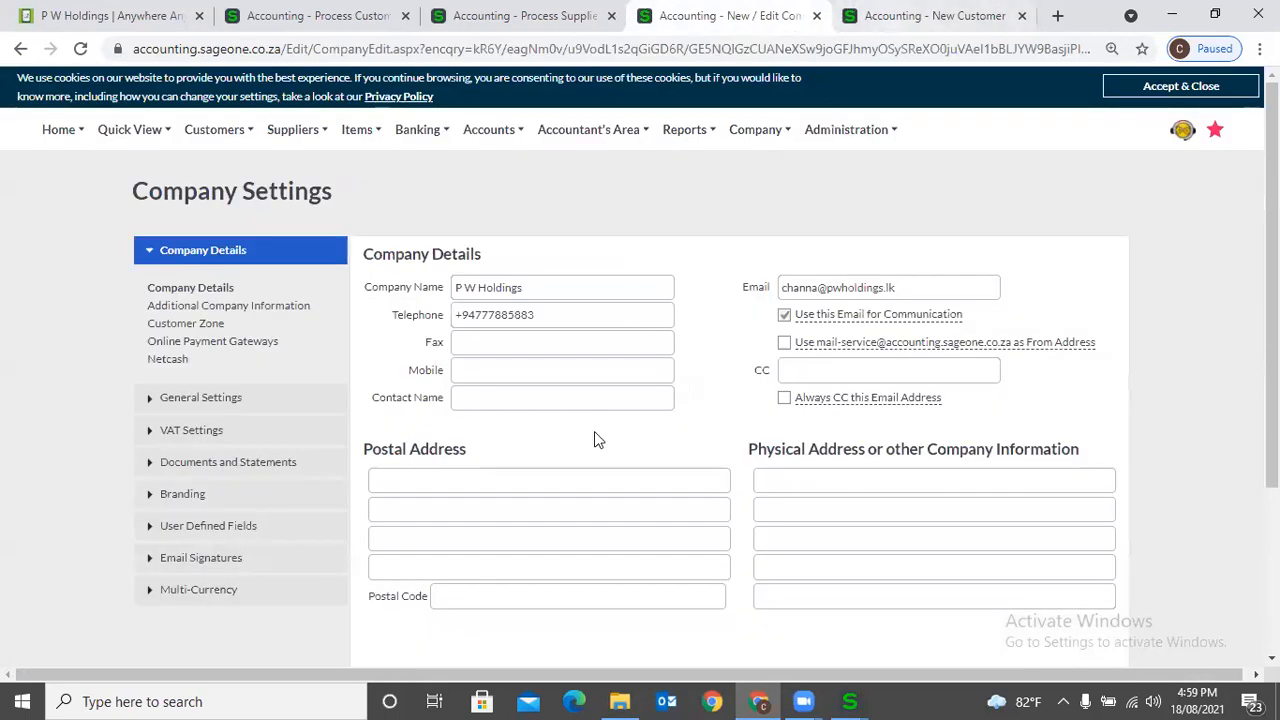
left_click(240, 525)
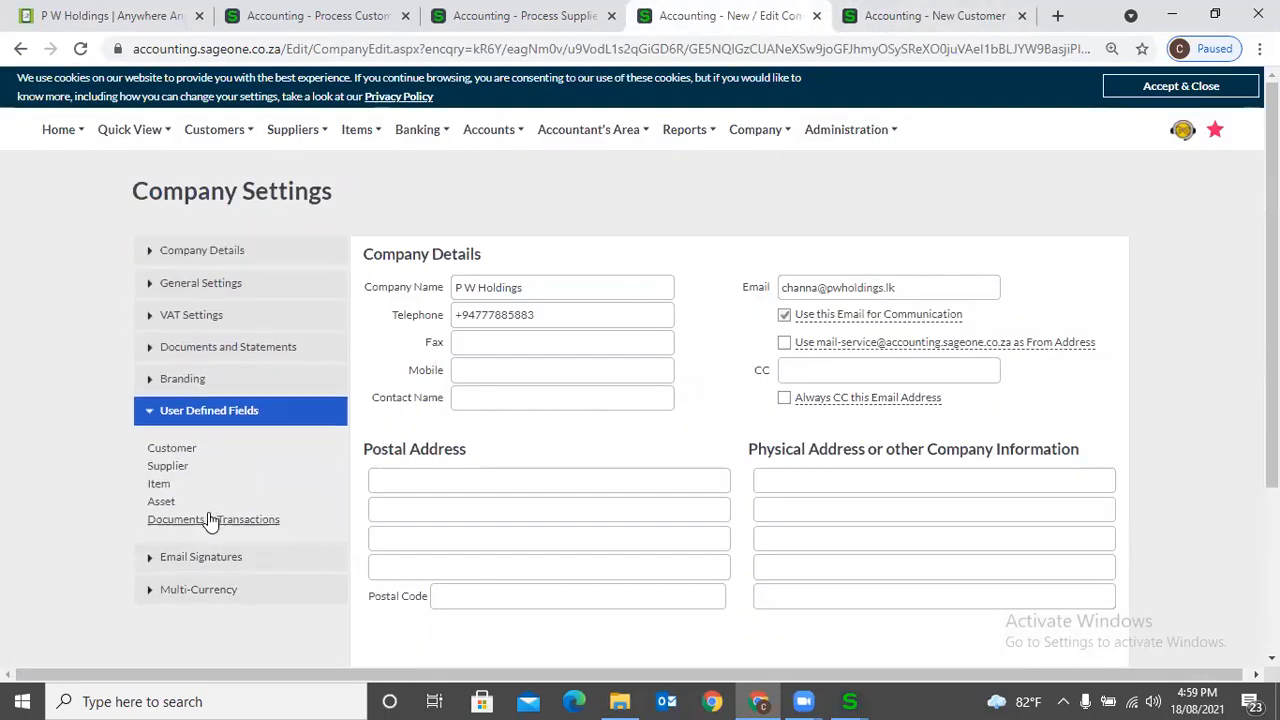
left_click(181, 452)
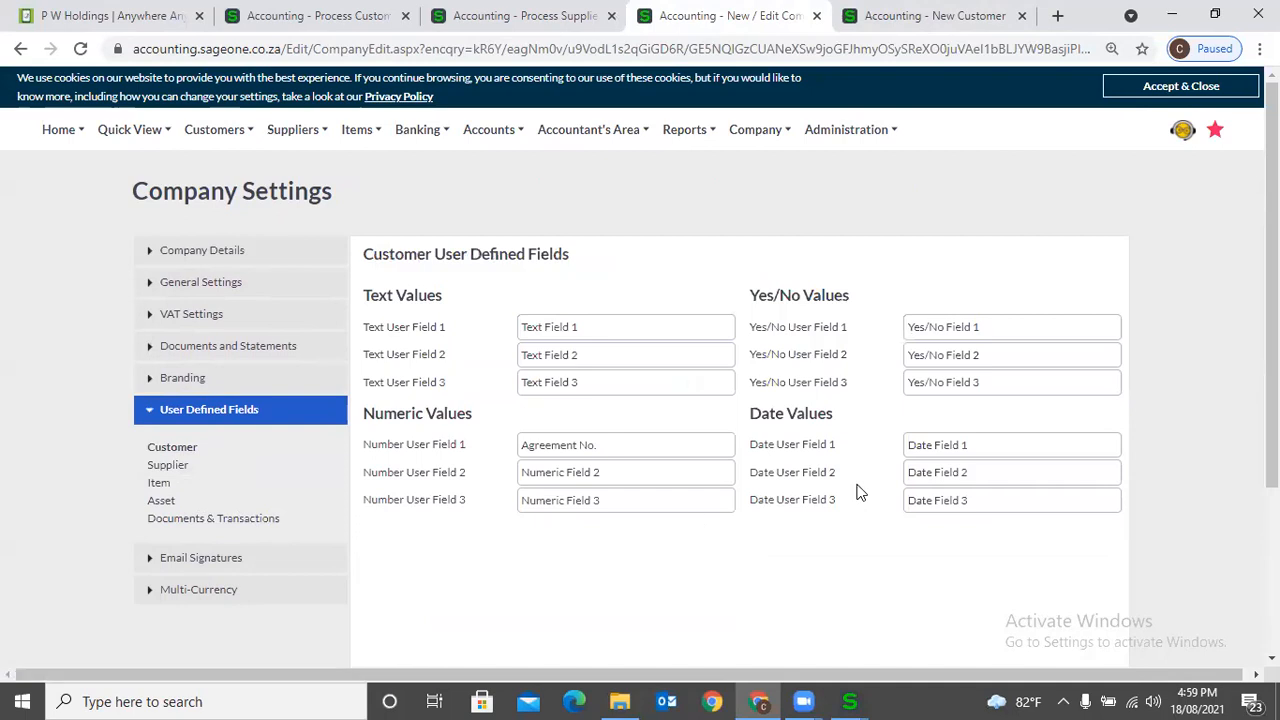
left_click(1005, 446)
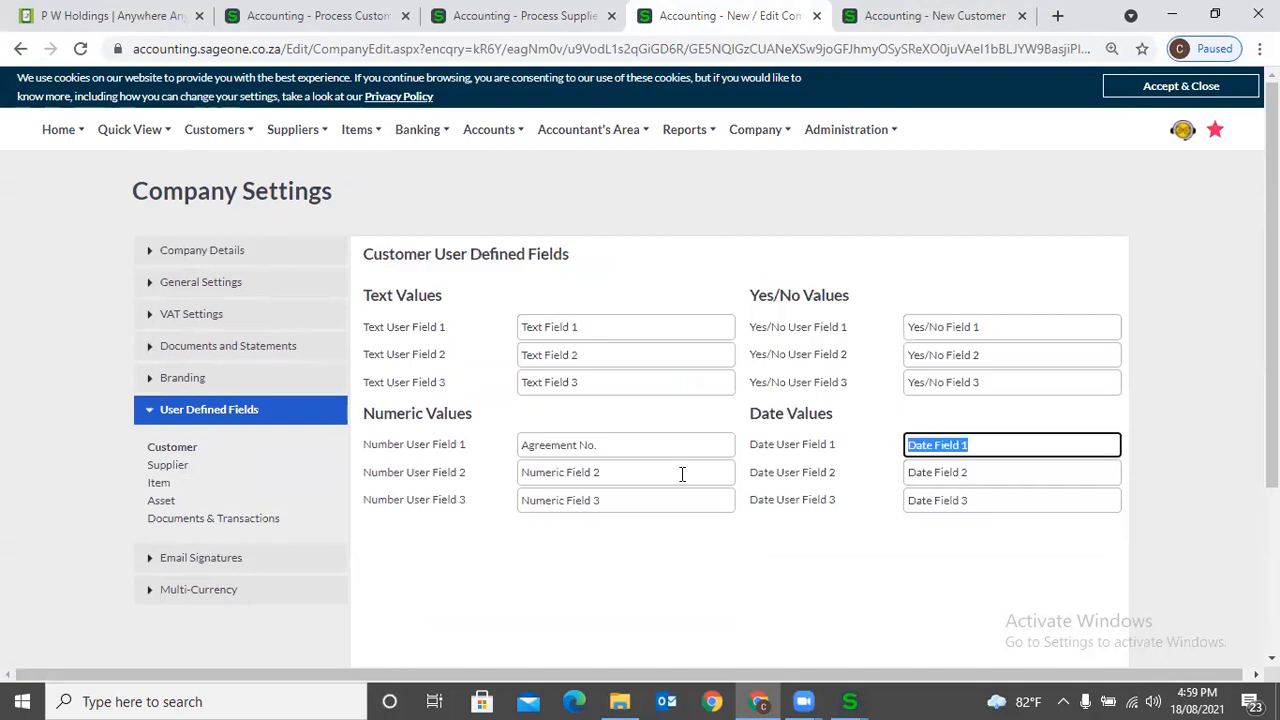
left_click(631, 451)
key("ctrl+c")
left_click(1050, 446)
key("ctrl+v")
key("ctrl+shift+Left")
type("Start")
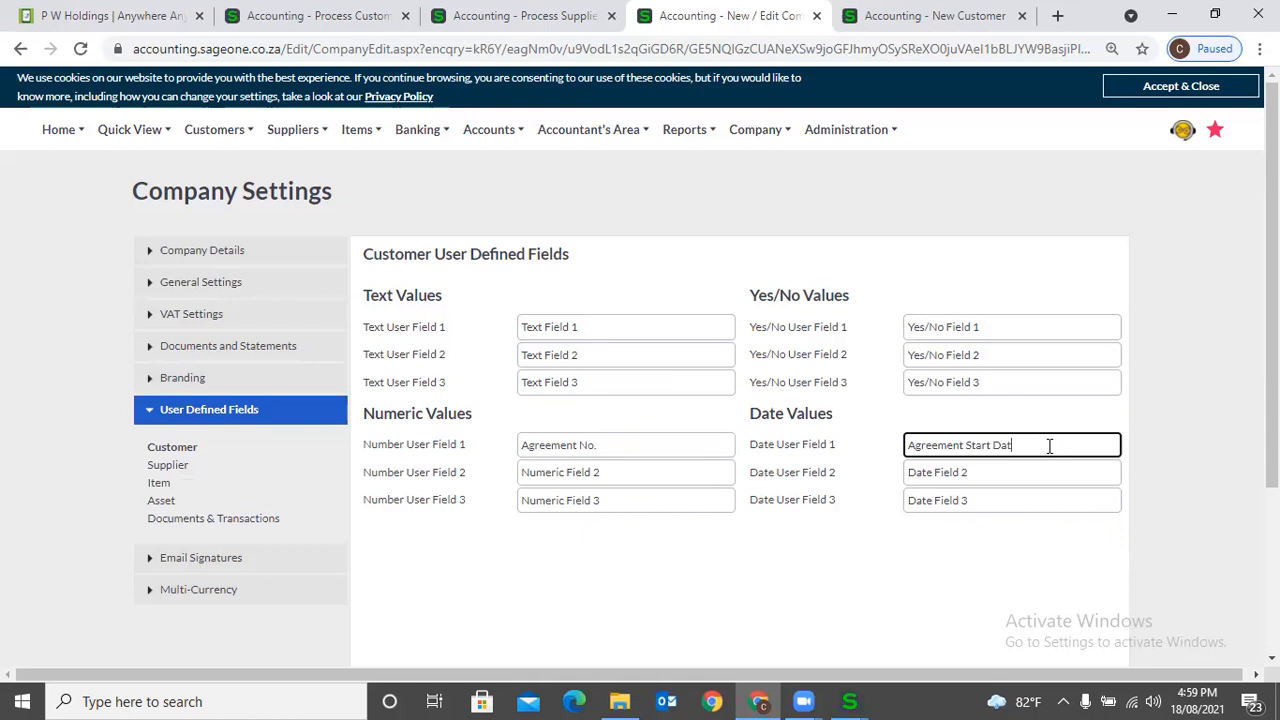
scroll(1083, 537, "down", 3)
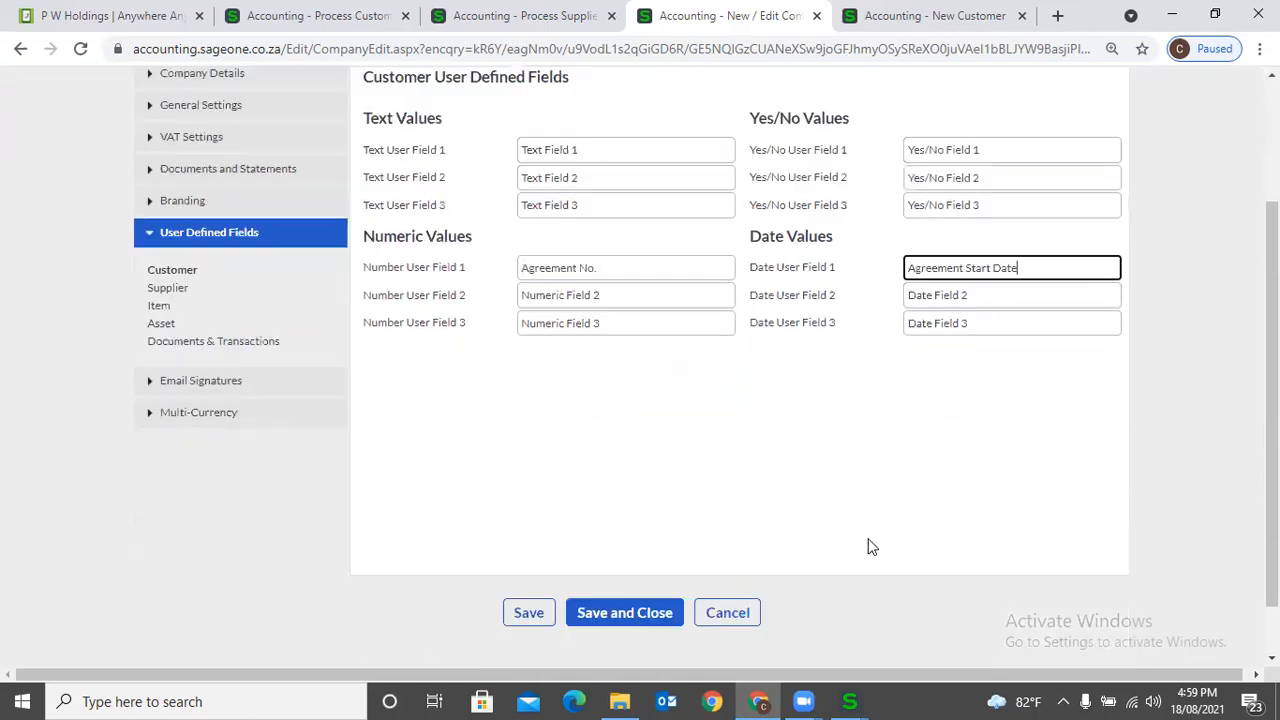
left_click(528, 552)
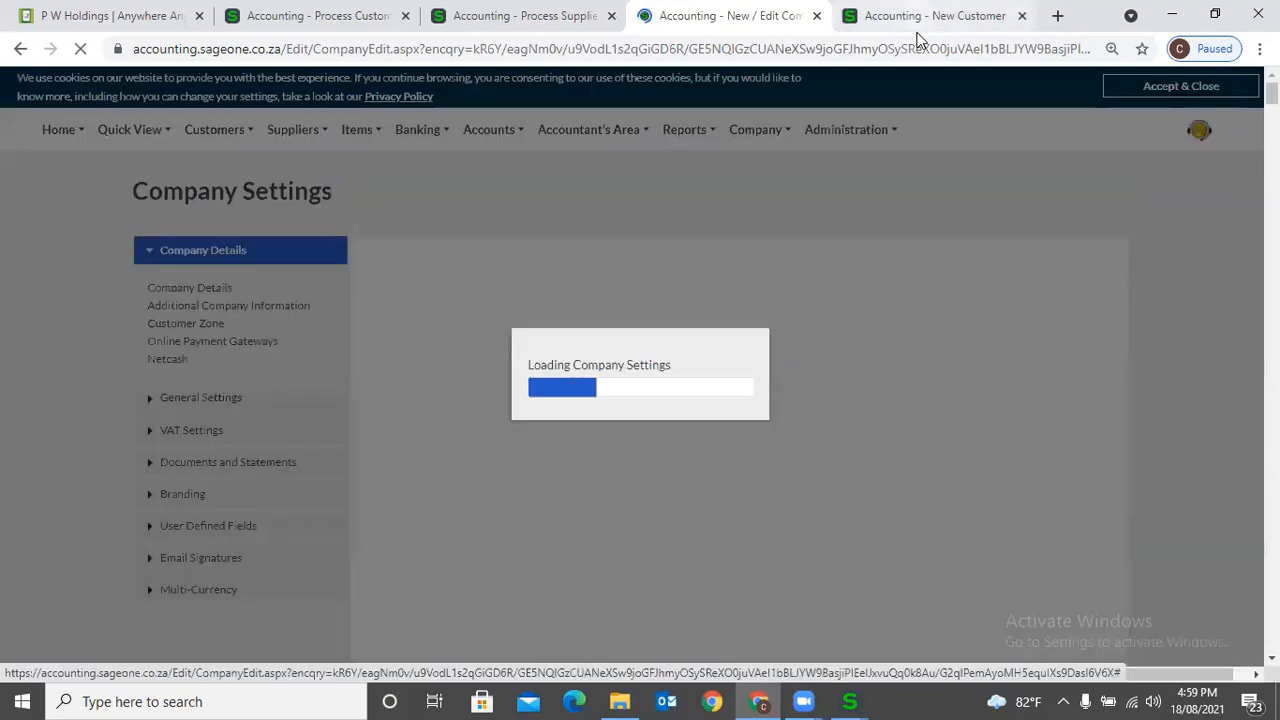
- Reload the new customer form and check the renamed date field among its user defined fields
left_click(914, 30)
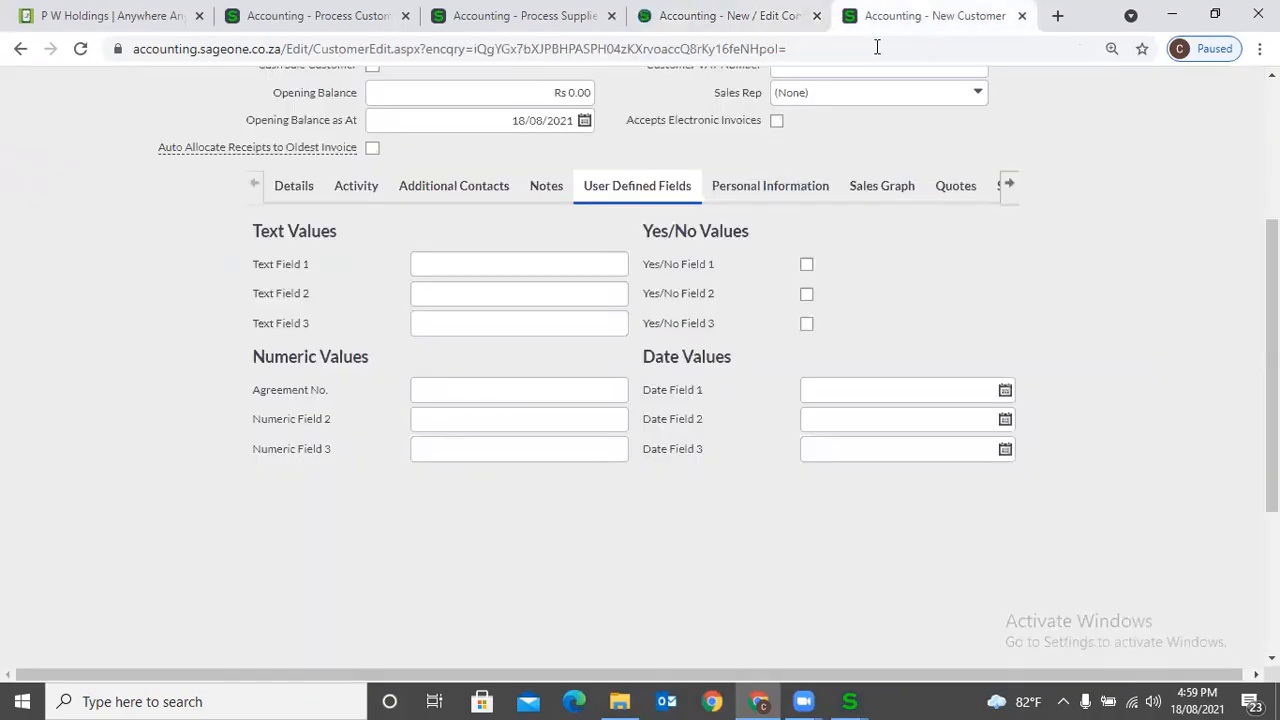
left_click(80, 48)
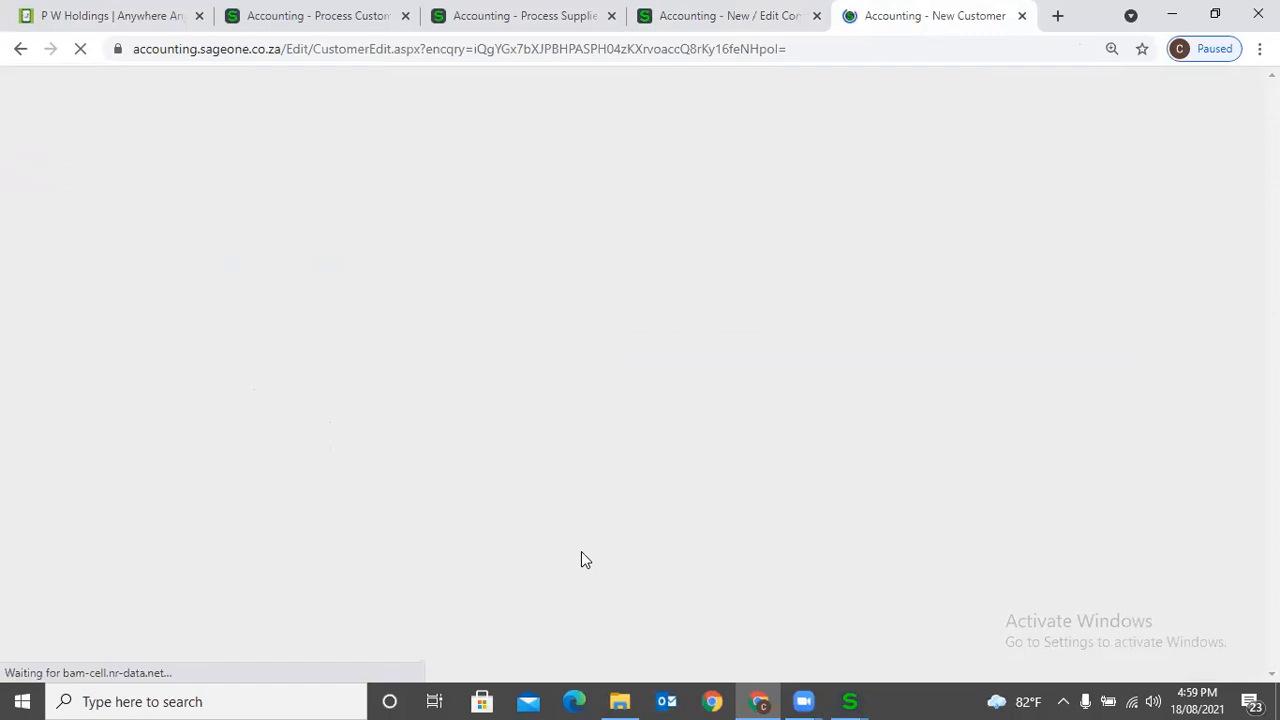
scroll(581, 551, "down", 3)
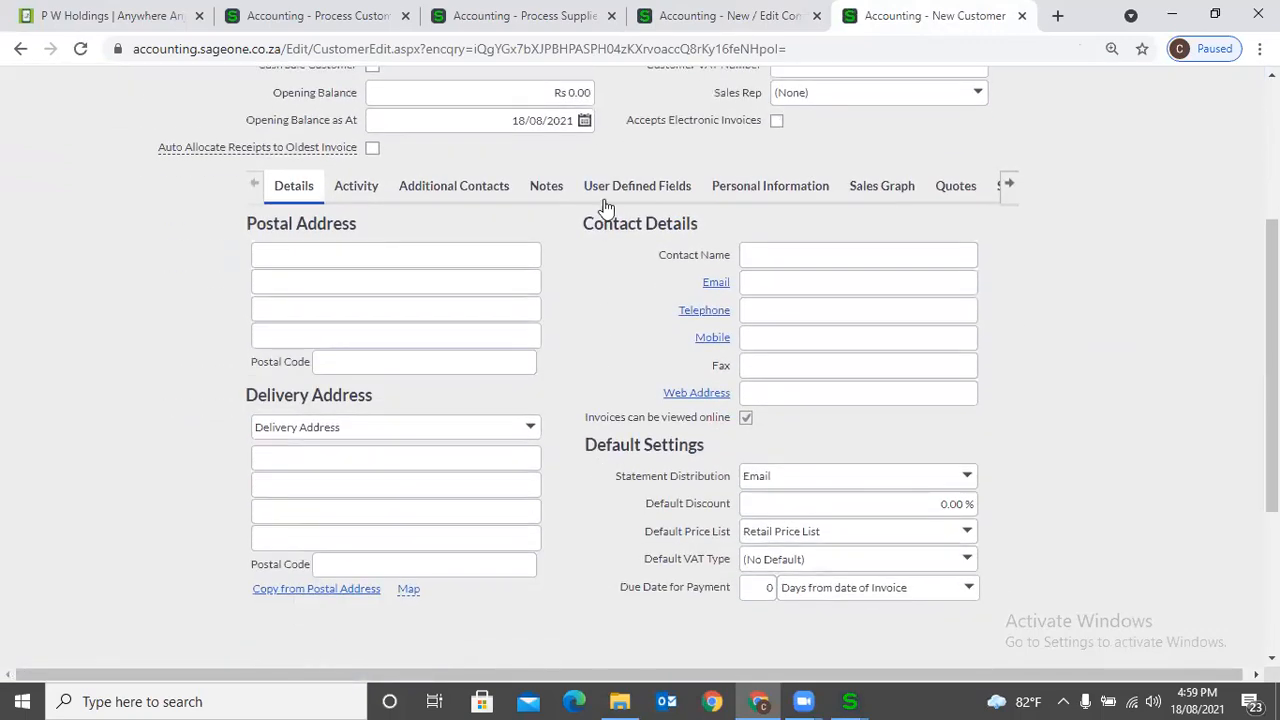
left_click(607, 193)
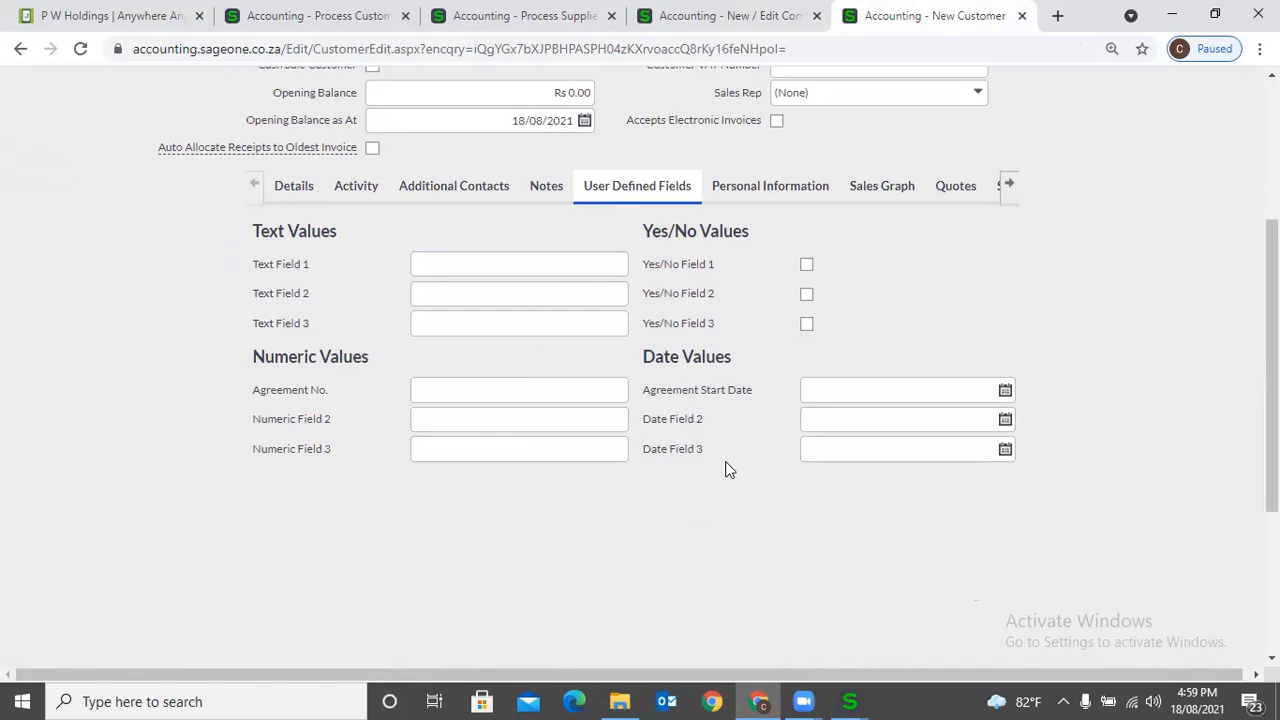
scroll(727, 543, "up", 2)
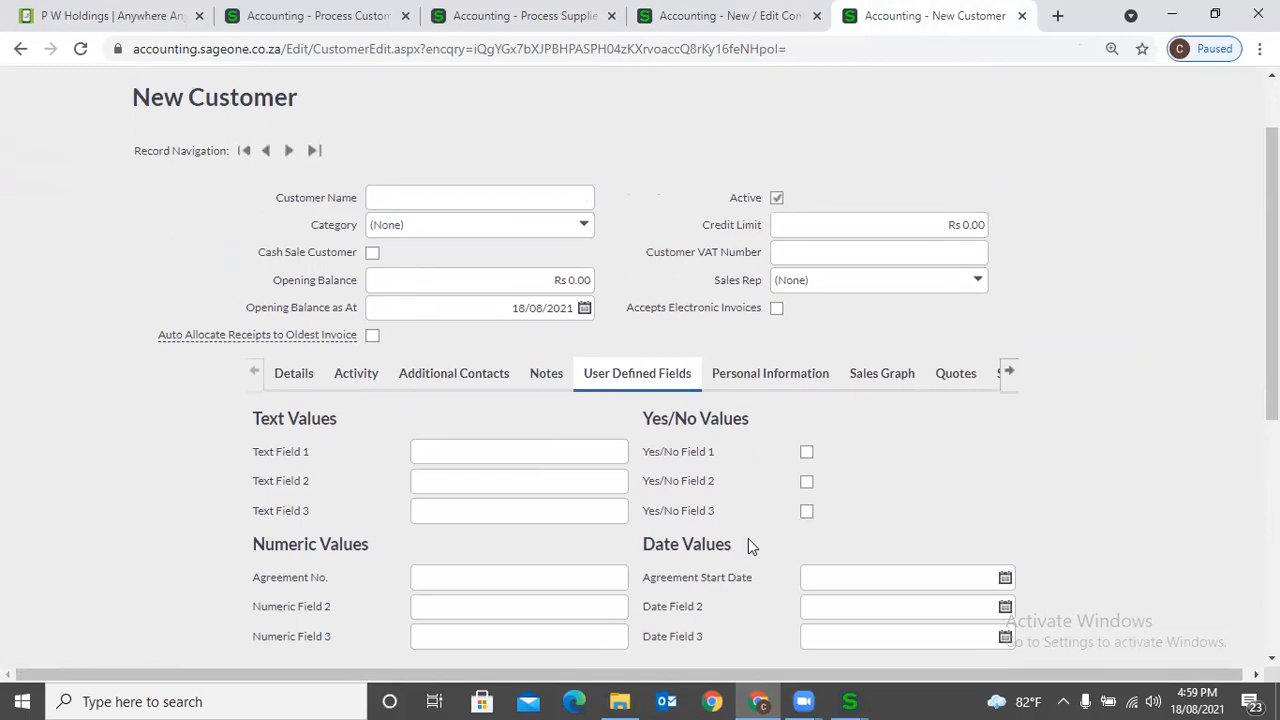
scroll(364, 500, "up", 2)
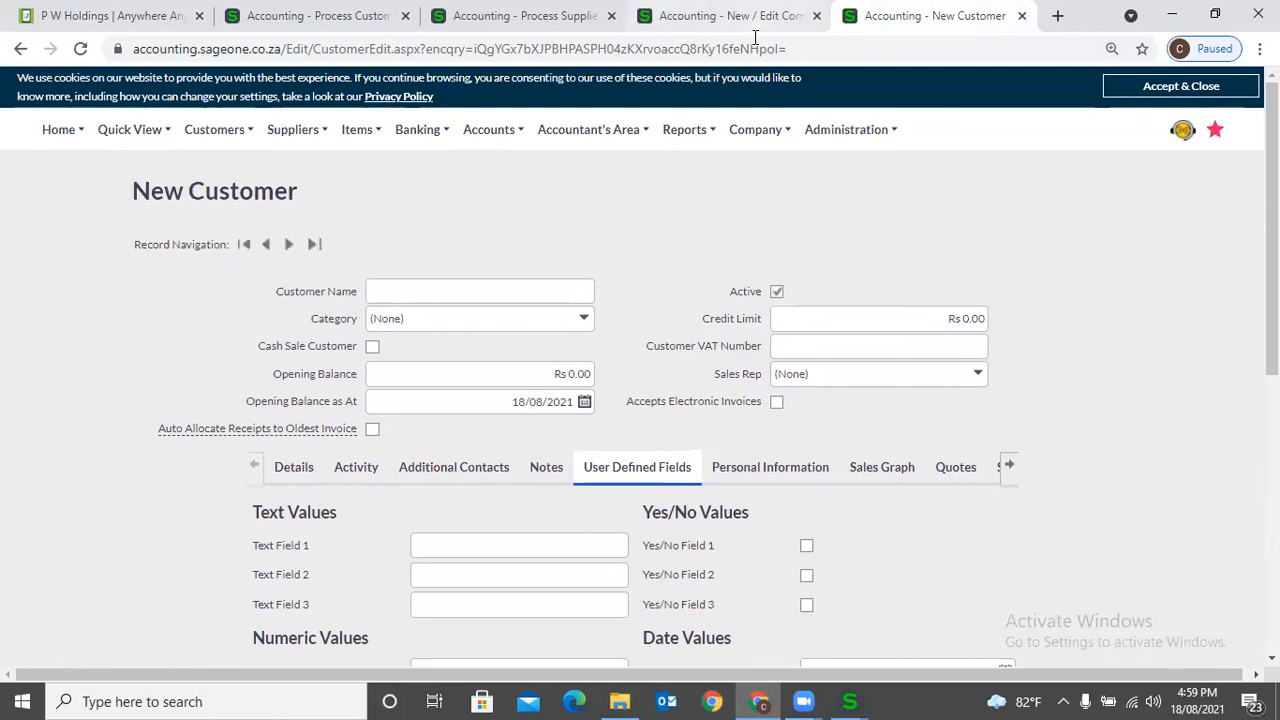
- Review the customer, supplier, item, asset, and documents and transactions user defined field definitions in Company Settings, ending on the supplier ones
left_click(730, 15)
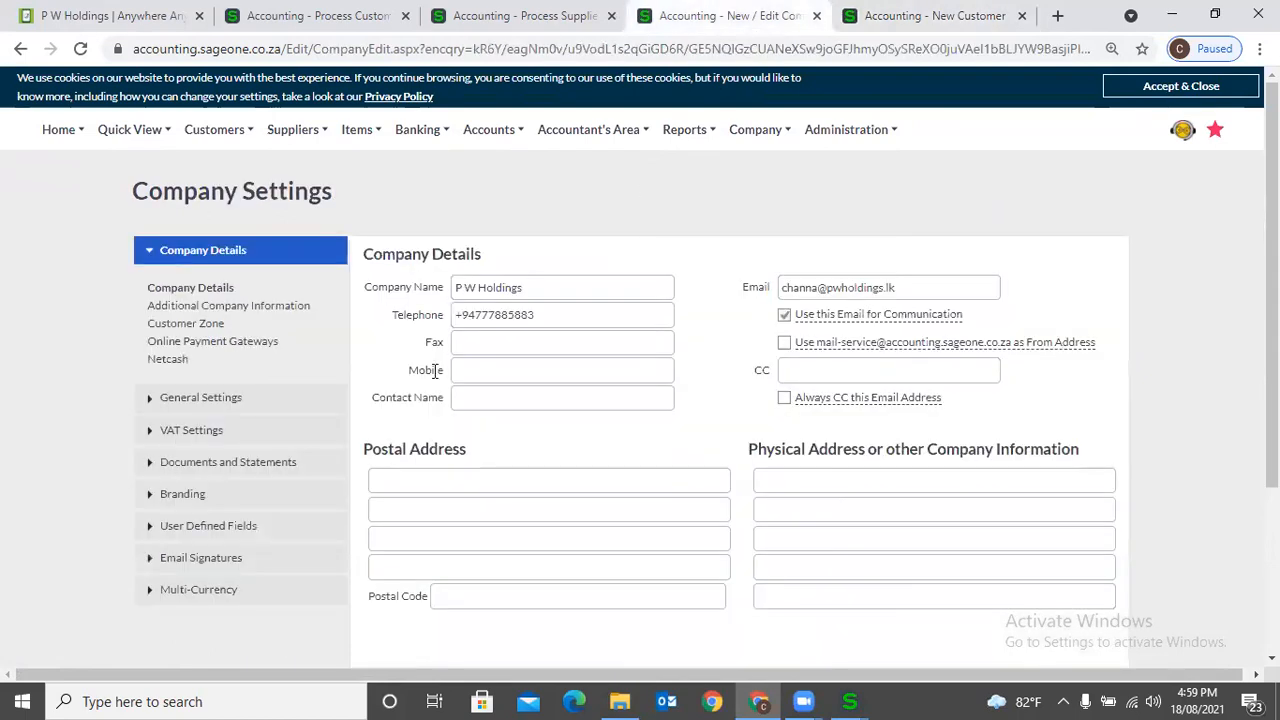
left_click(218, 525)
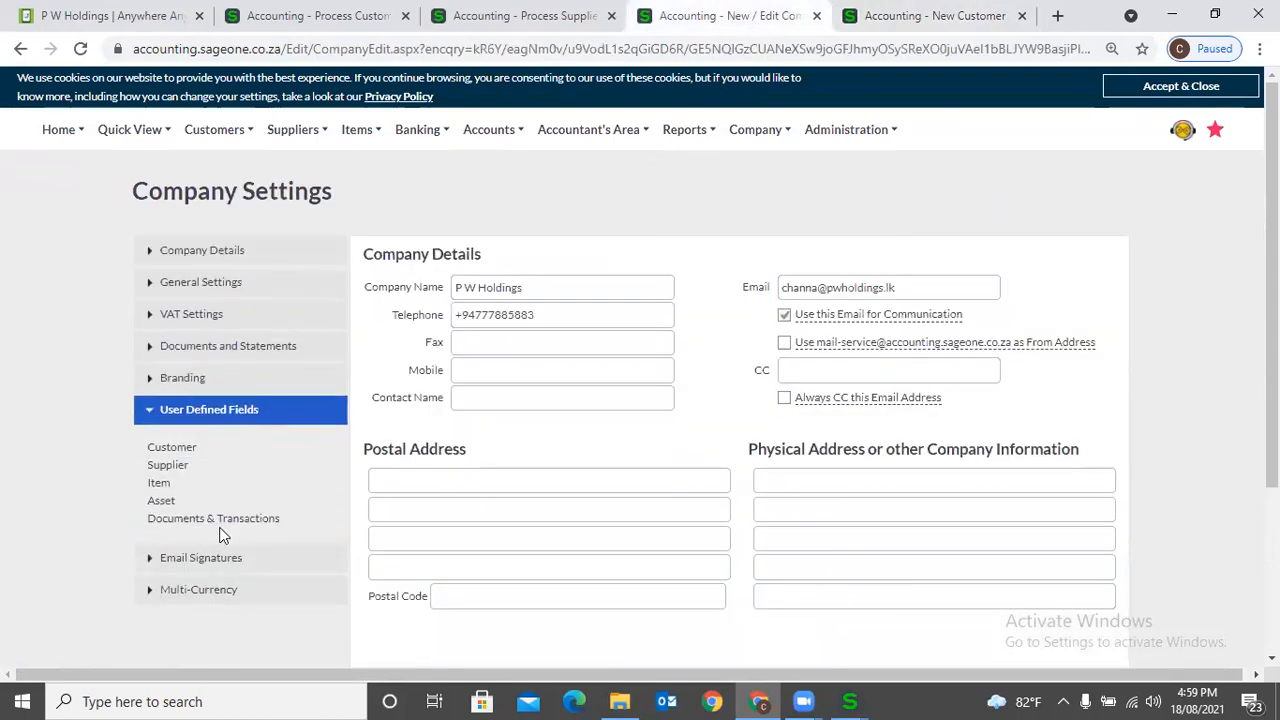
left_click(186, 450)
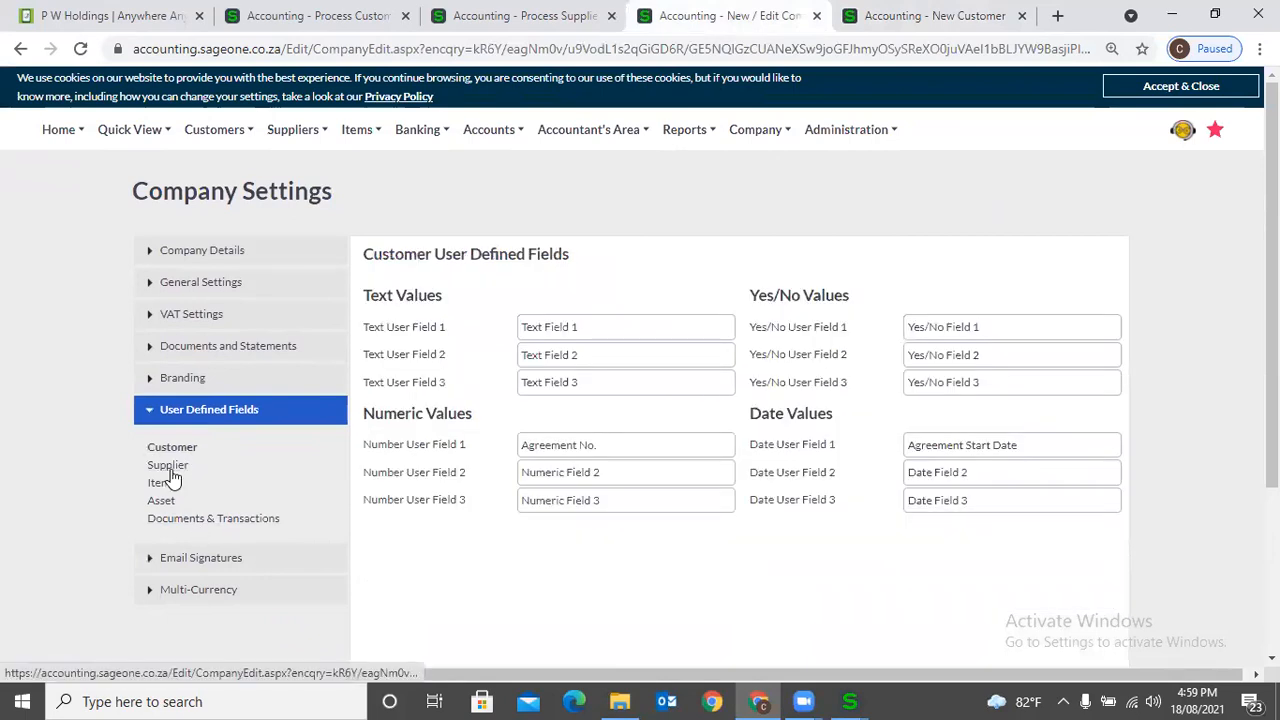
left_click(170, 468)
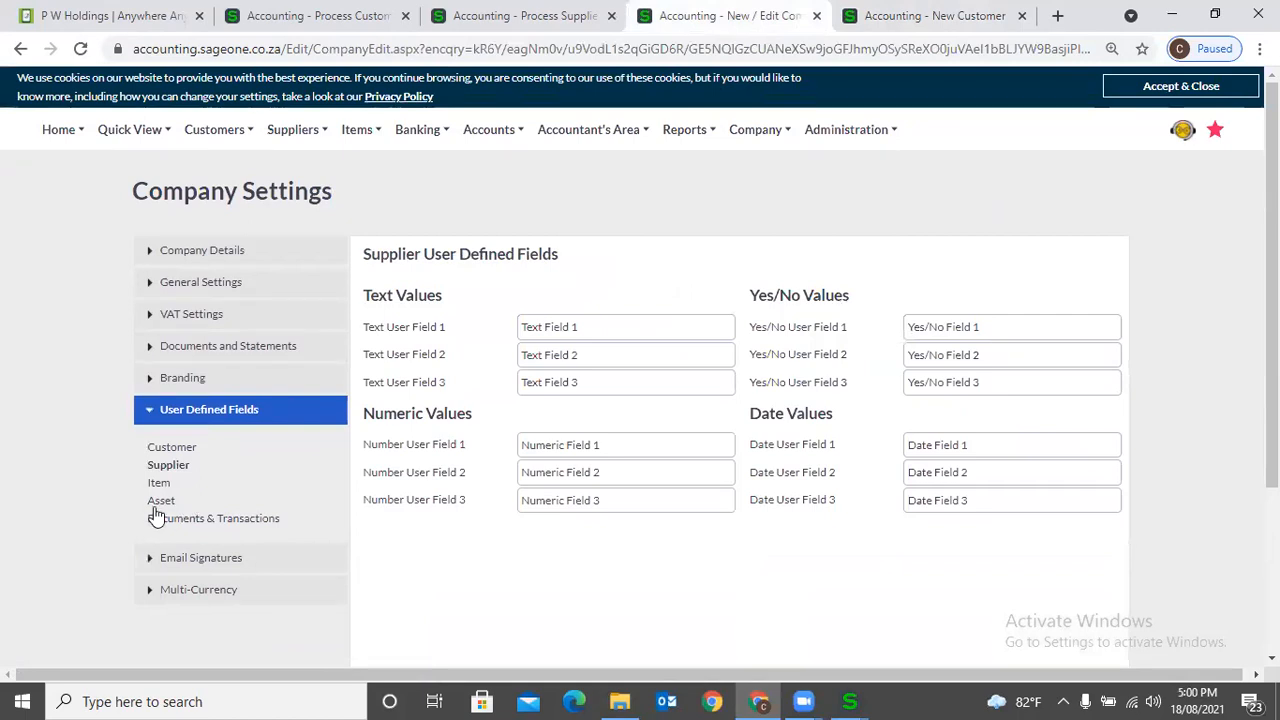
left_click(162, 487)
left_click(163, 500)
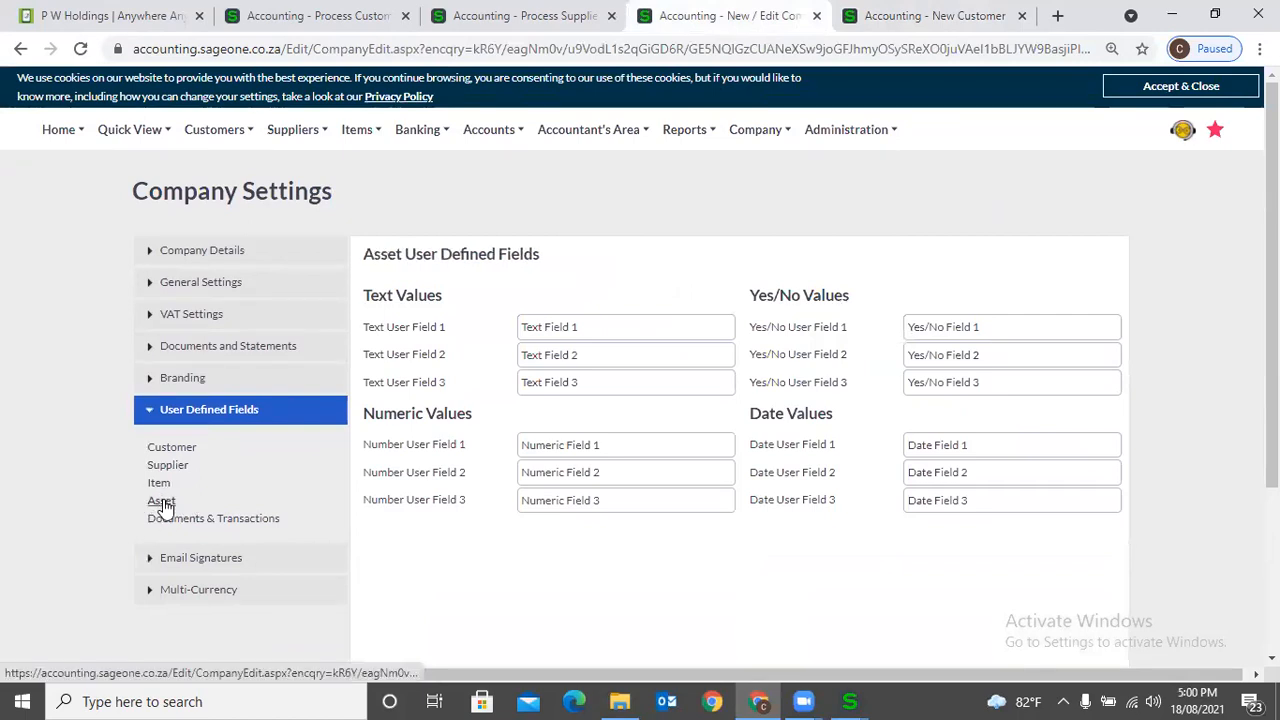
left_click(177, 520)
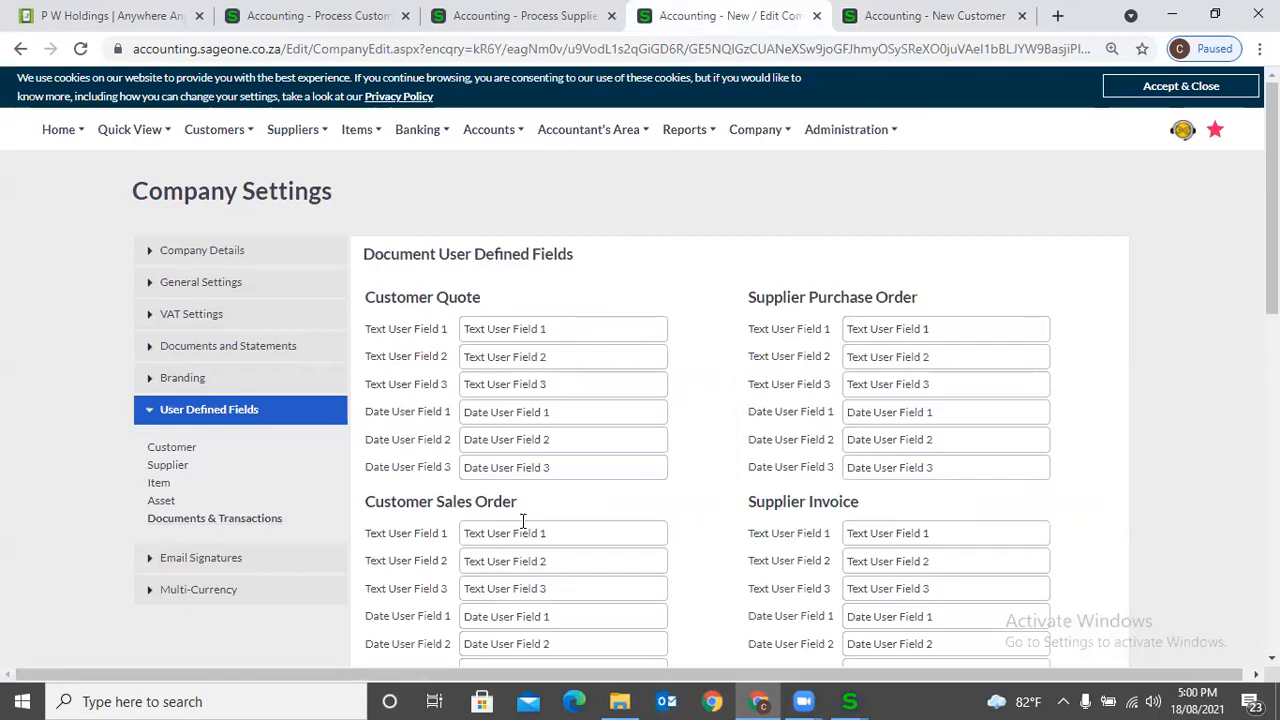
left_click(165, 467)
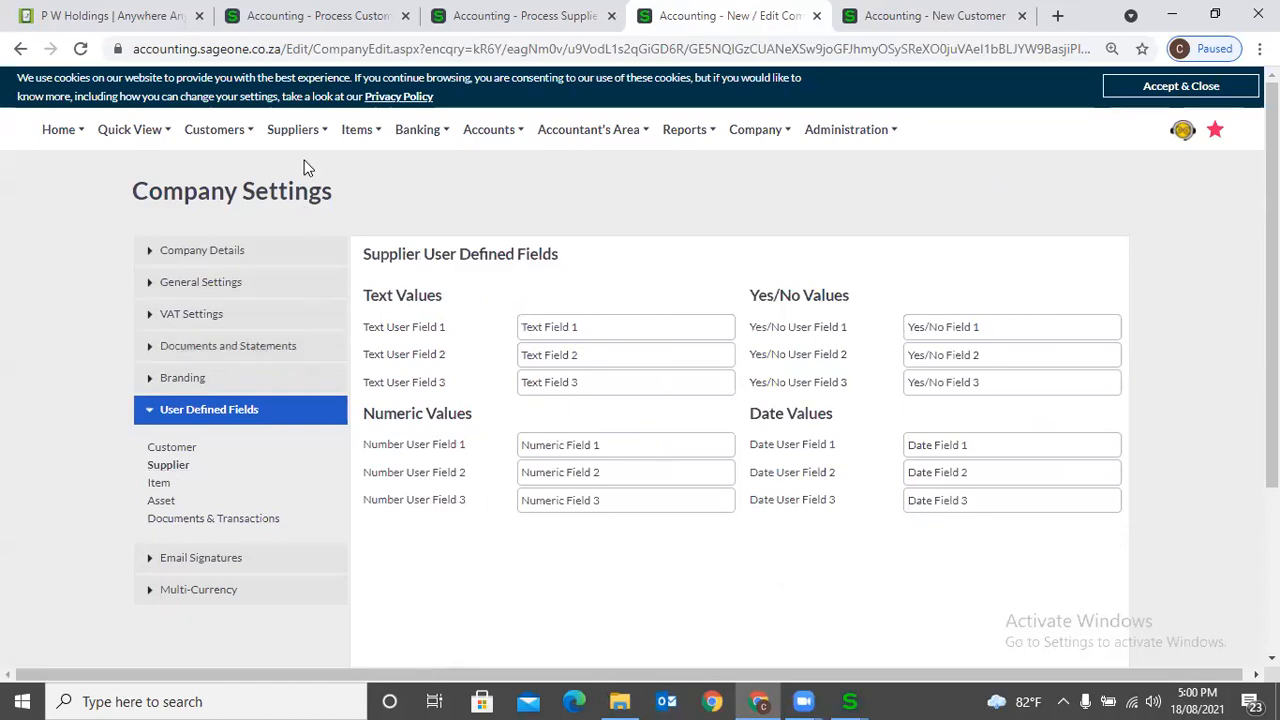
- Open a new supplier form and examine its user defined fields
mouse_move(307, 143)
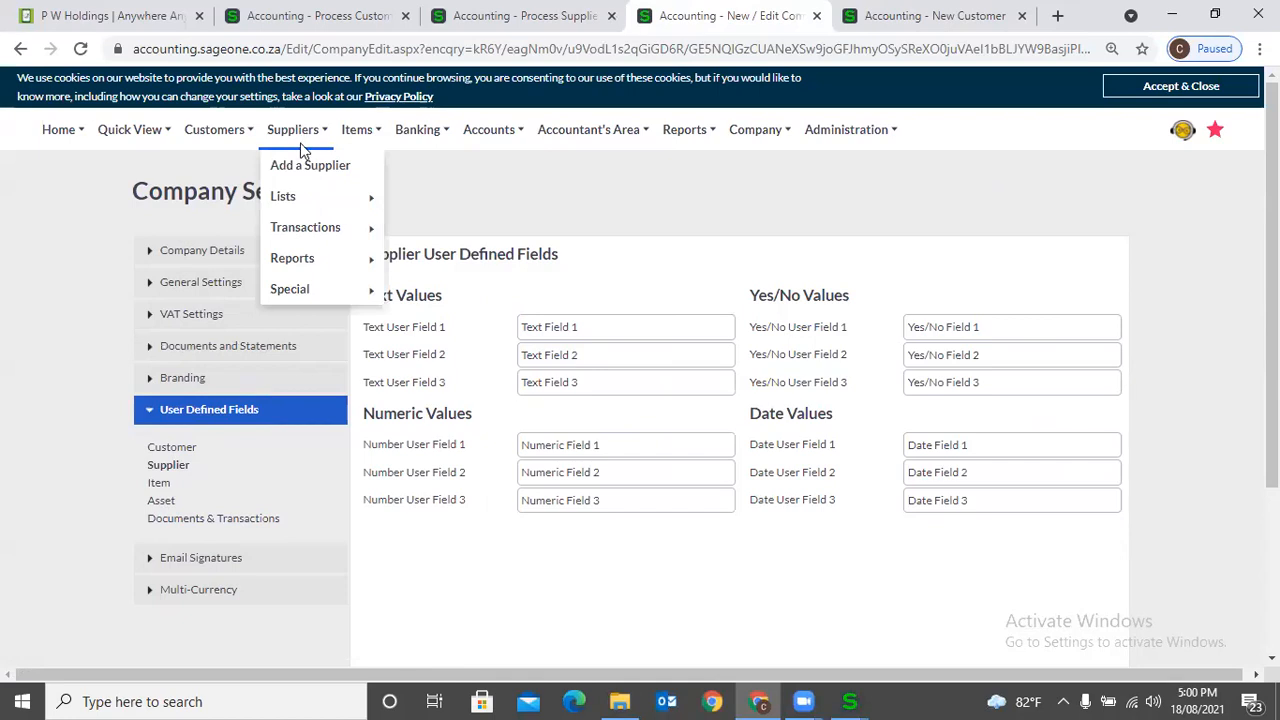
left_click(303, 170)
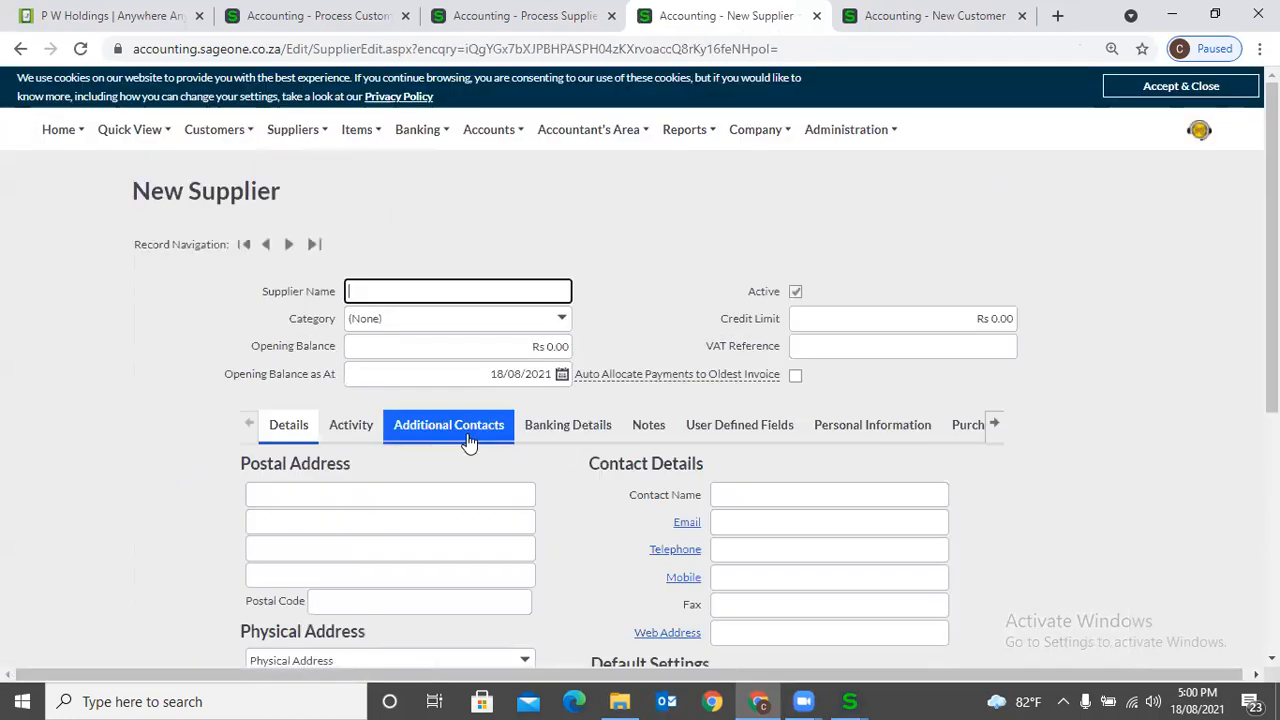
left_click(704, 438)
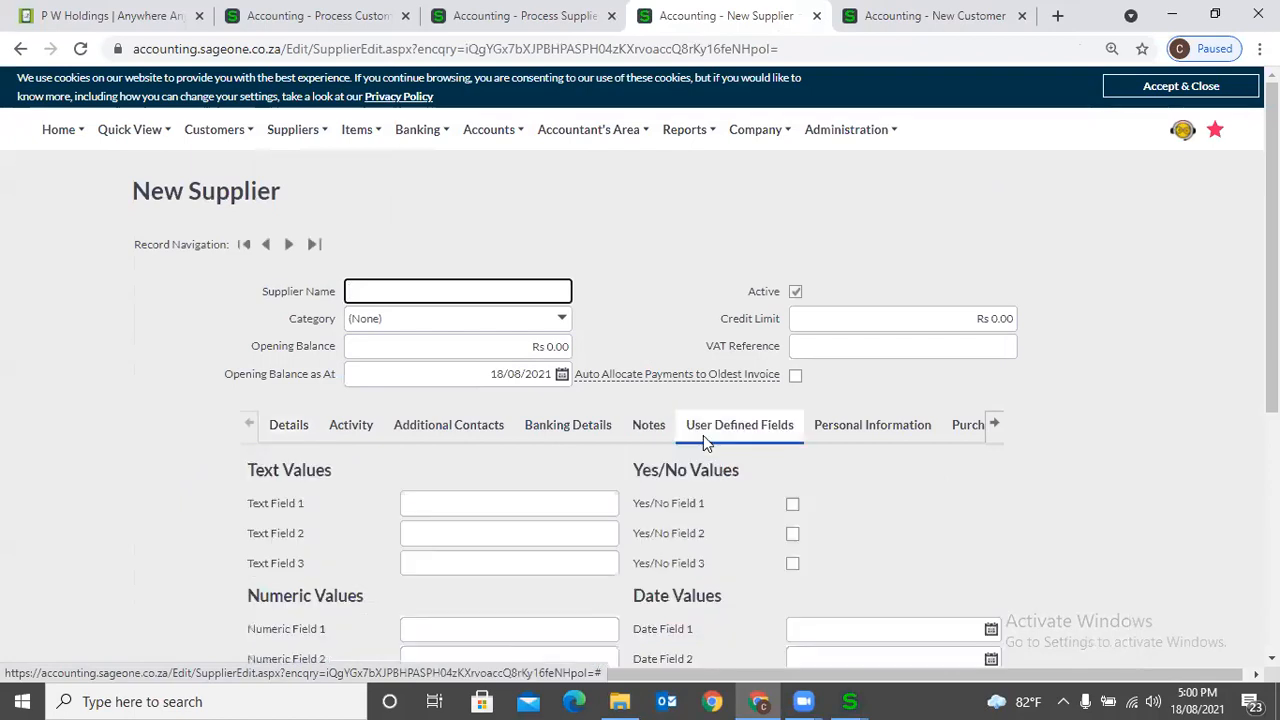
scroll(597, 554, "down", 2)
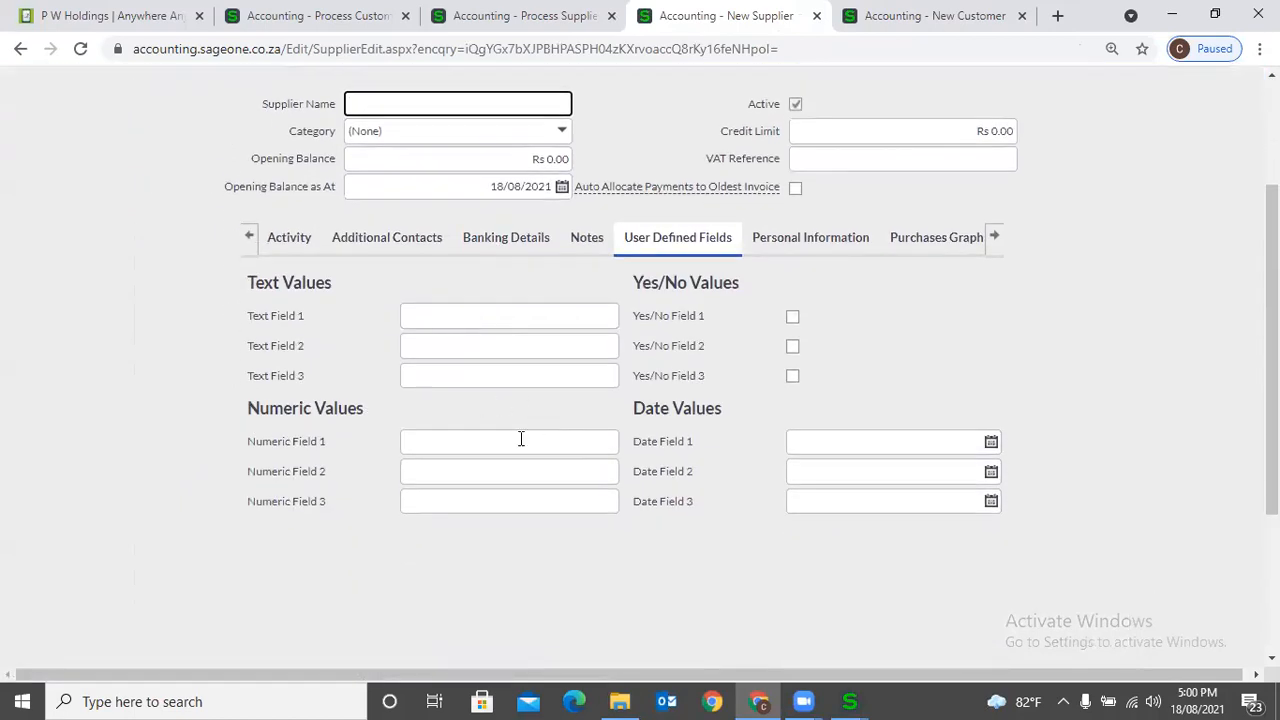
- Rename the supplier Number User Field 1 in Company Settings as "Agreement No." and save the settings
left_click(918, 24)
mouse_move(743, 138)
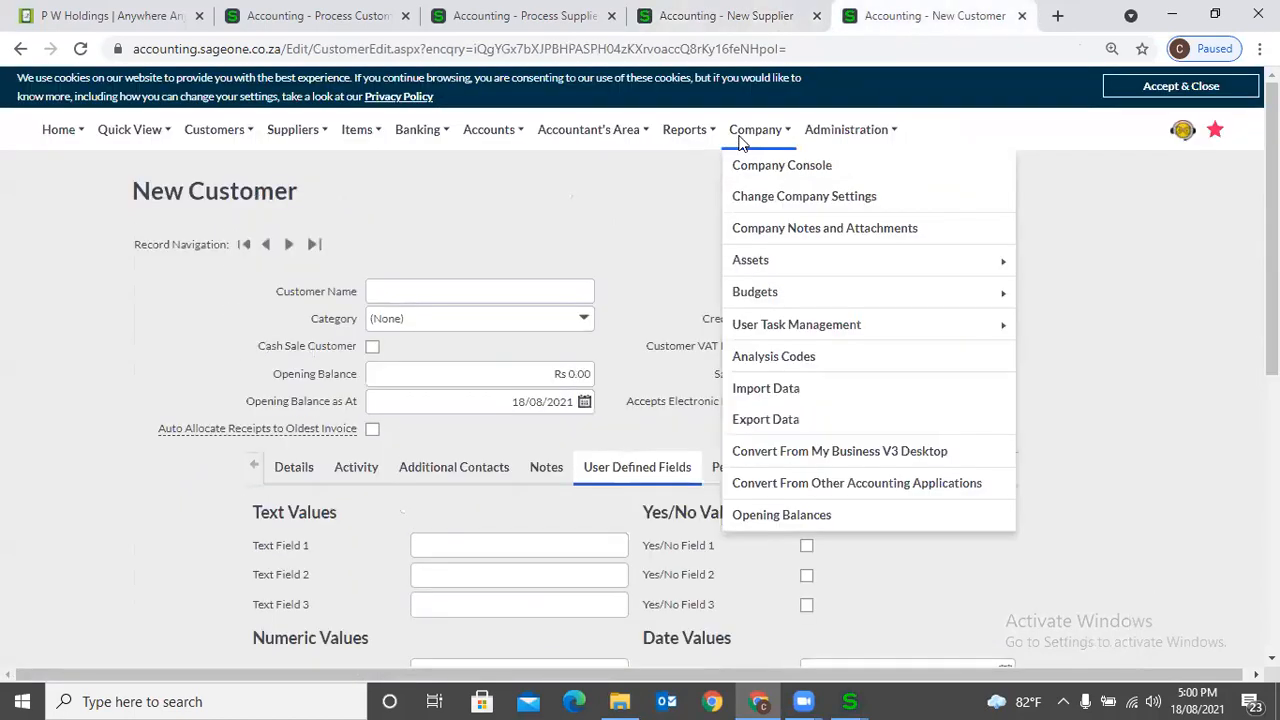
left_click(772, 194)
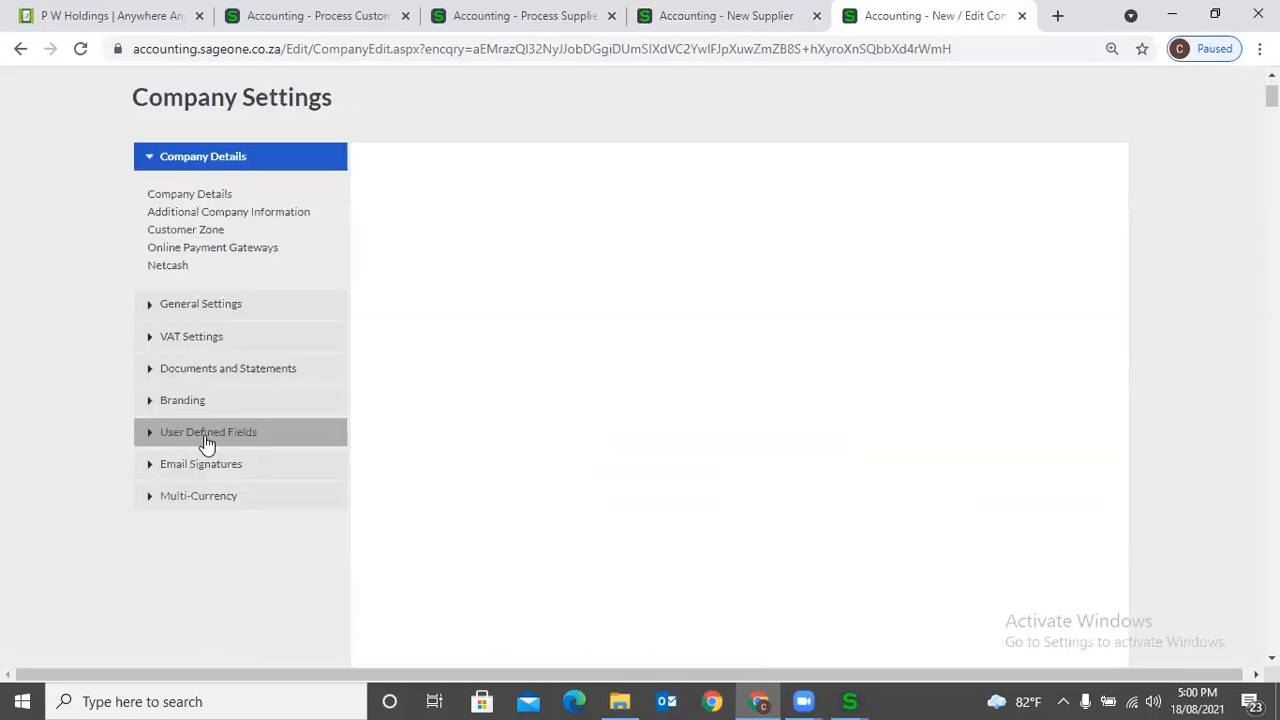
left_click(205, 435)
left_click(168, 372)
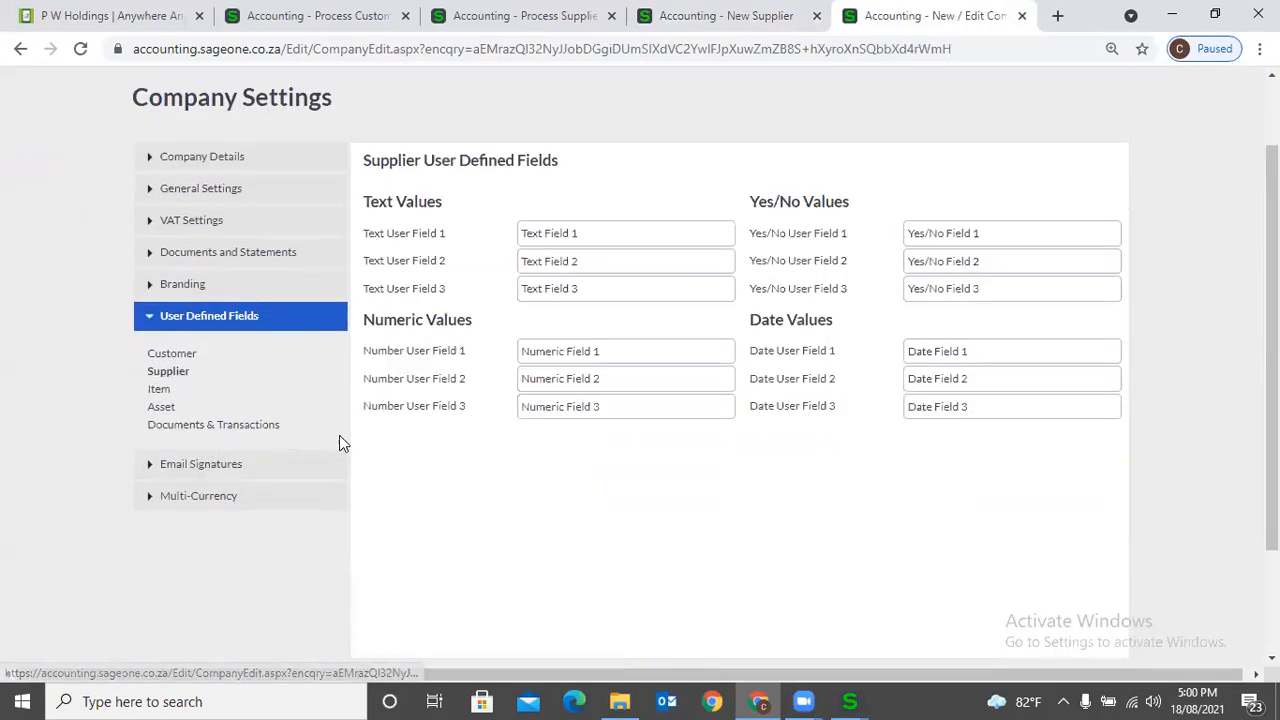
left_click(614, 349)
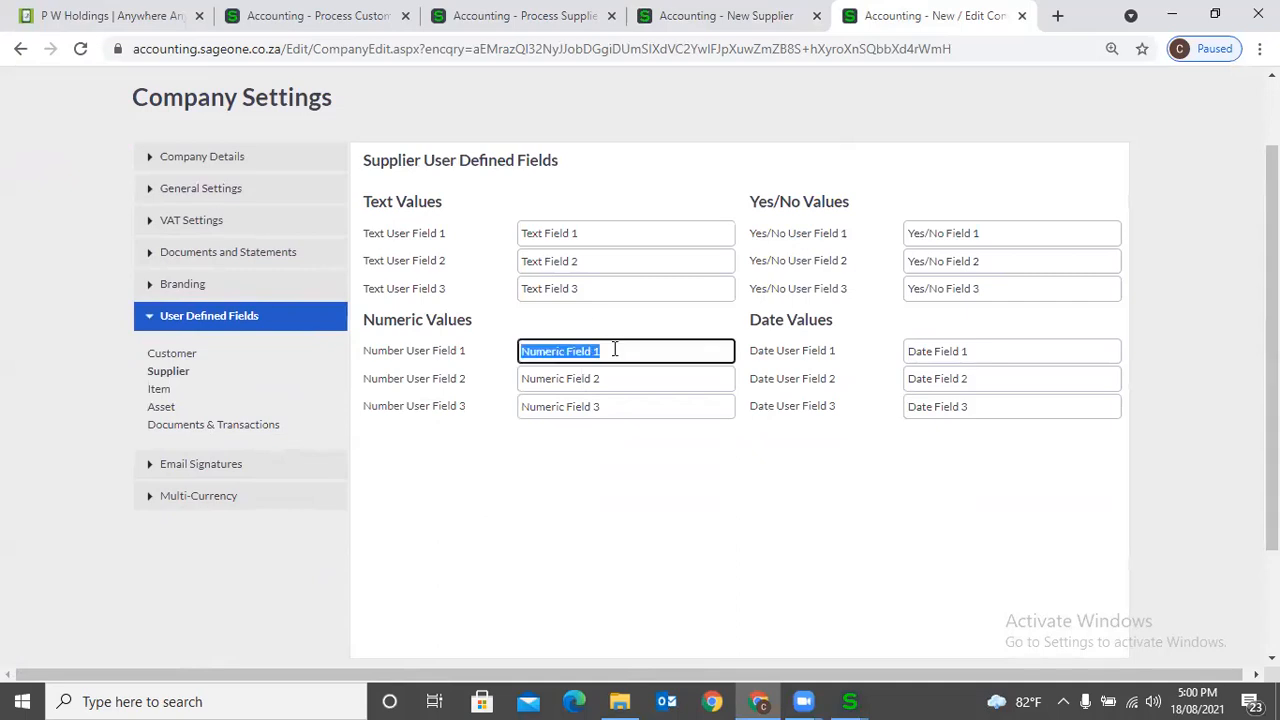
type("Agreement No.")
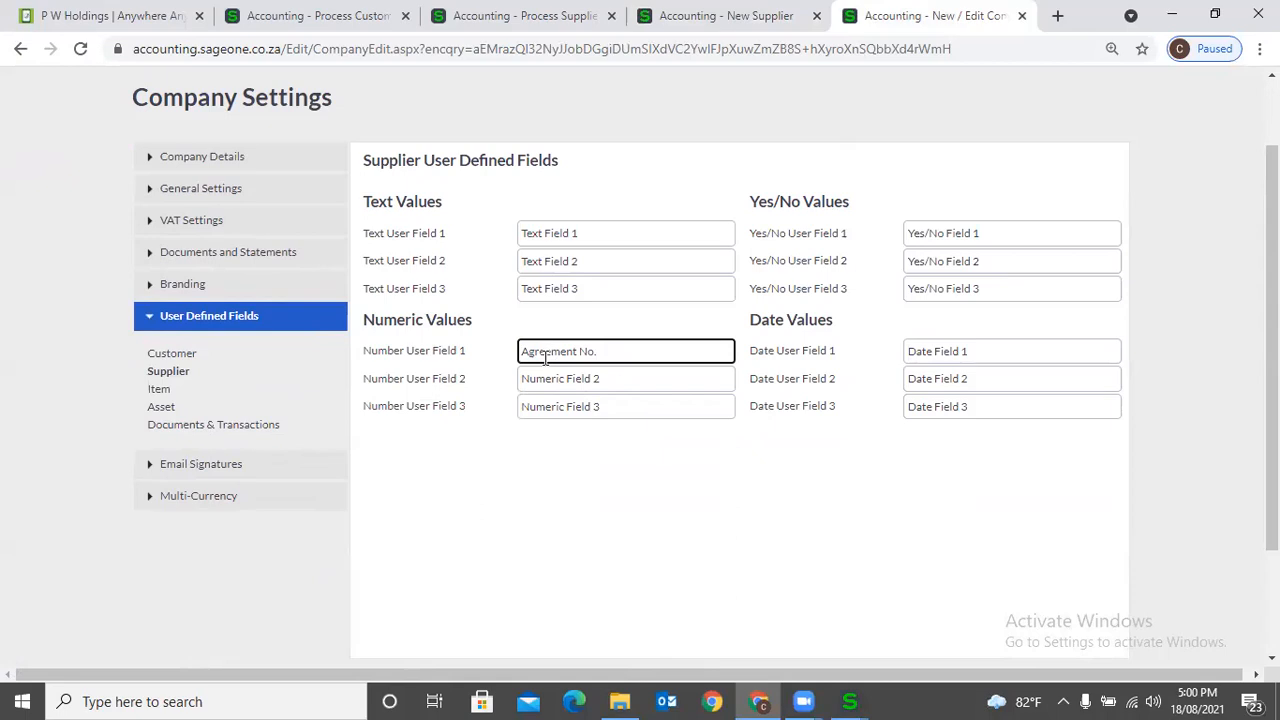
scroll(633, 363, "down", 2)
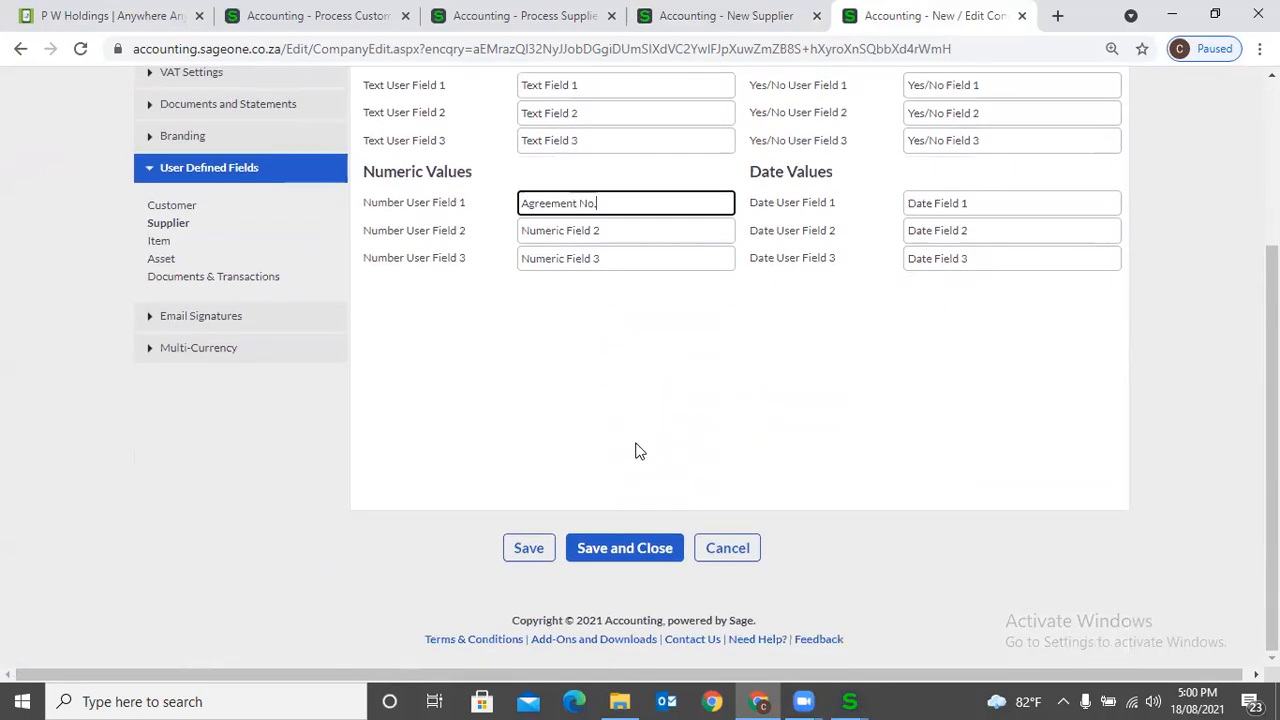
left_click(527, 547)
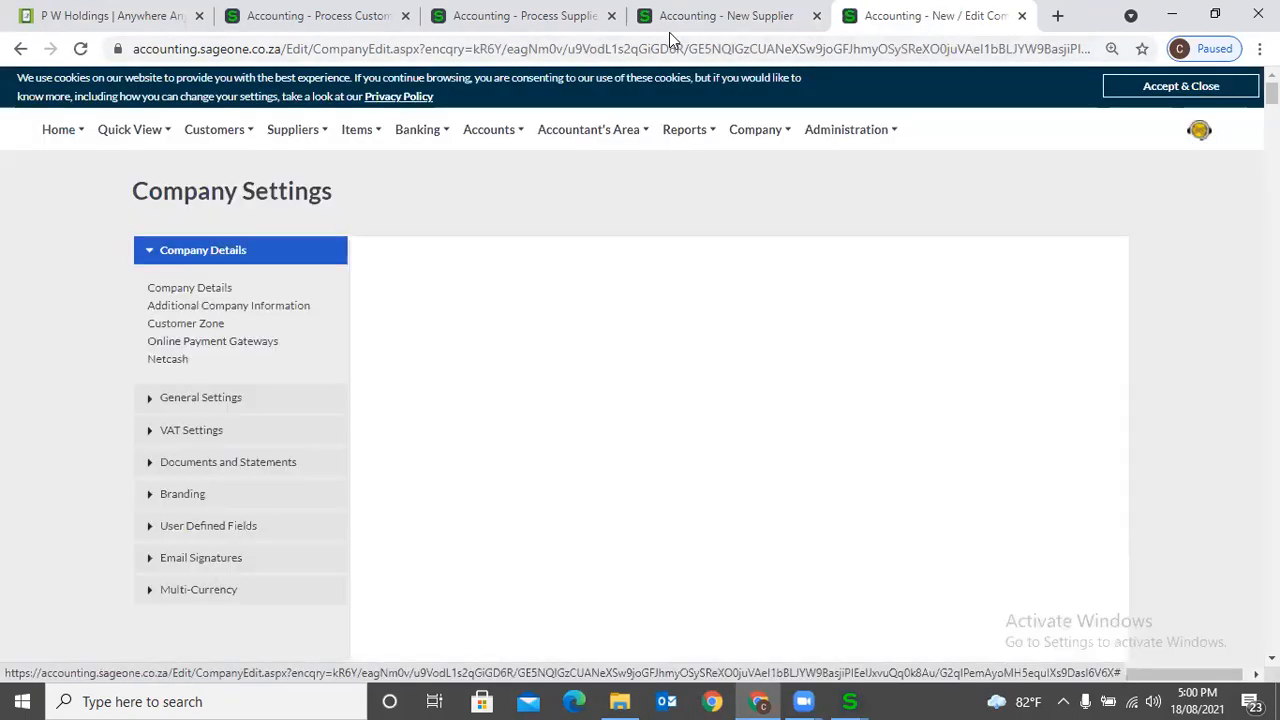
- Reload the new supplier form and check the renamed numeric field among its user defined fields
left_click(720, 16)
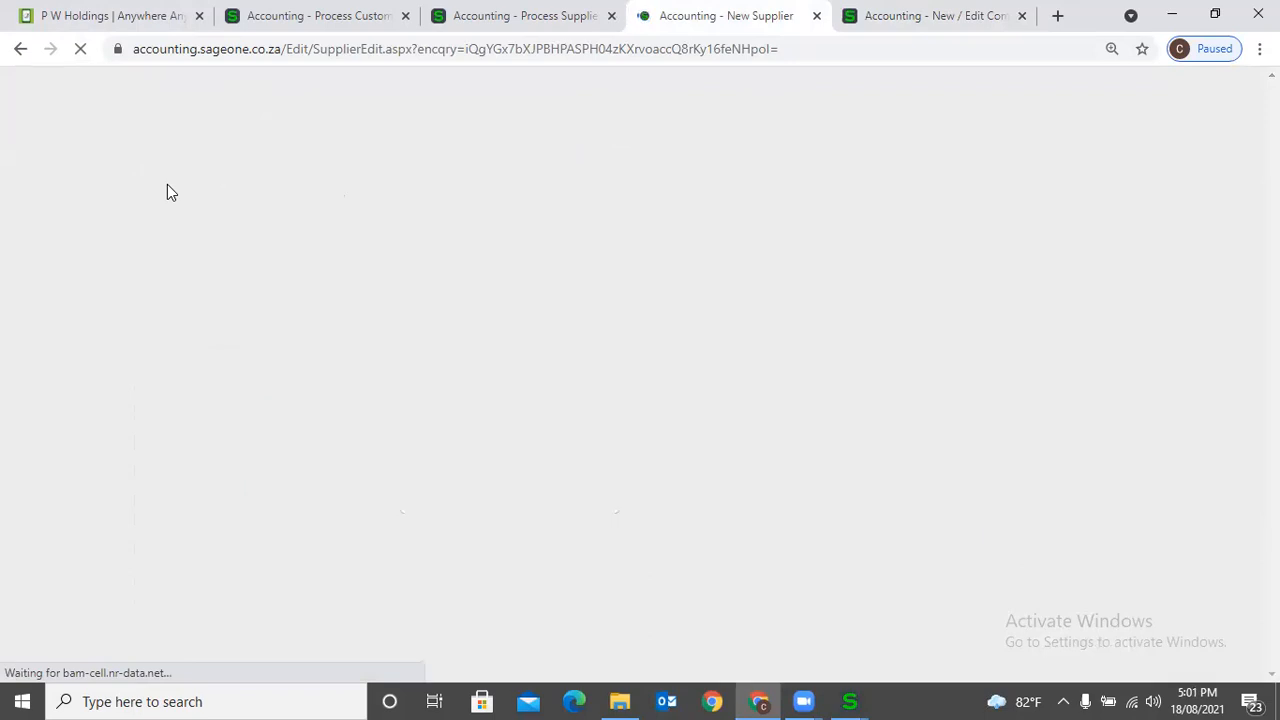
scroll(870, 483, "down", 2)
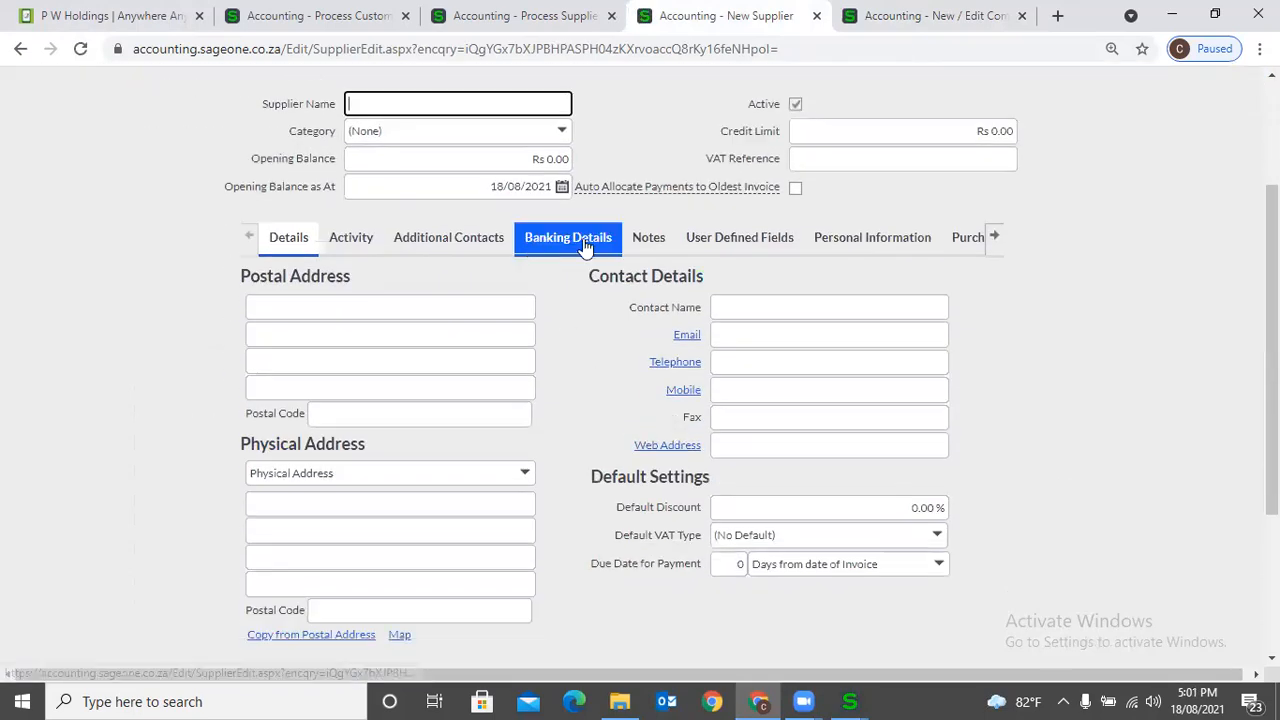
left_click(748, 240)
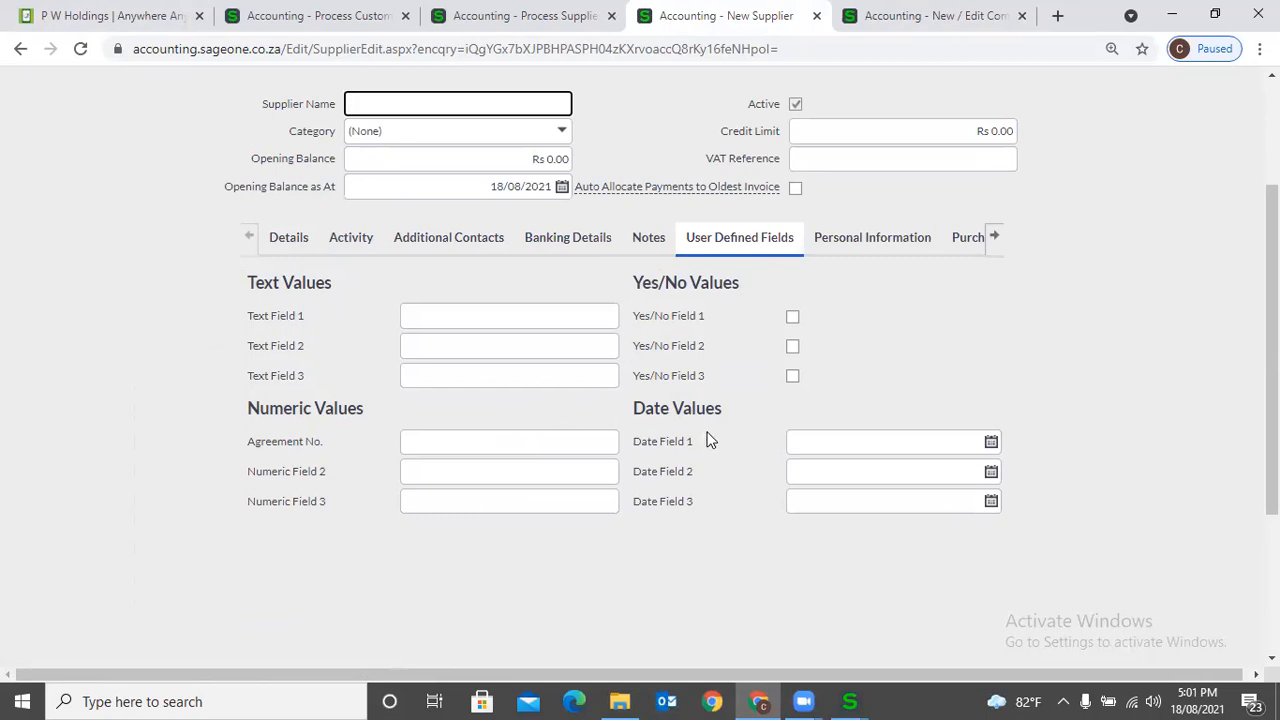
- Try out the Date Field 1 calendar and the Yes/No Field 1 checkbox on the new supplier form
left_click(991, 443)
left_click(991, 443)
left_click(792, 318)
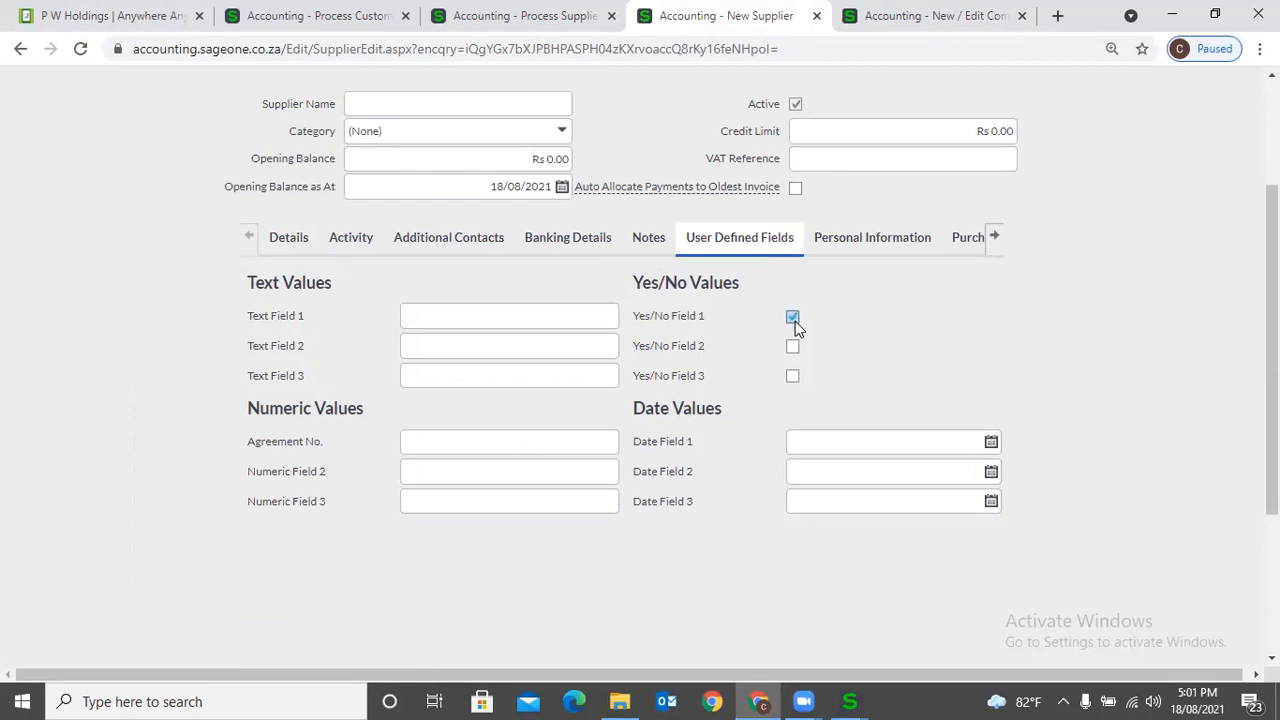
- Enter 12220 as the new supplier's Agreement No. and 122222 in Numeric Field 2
left_click(438, 442)
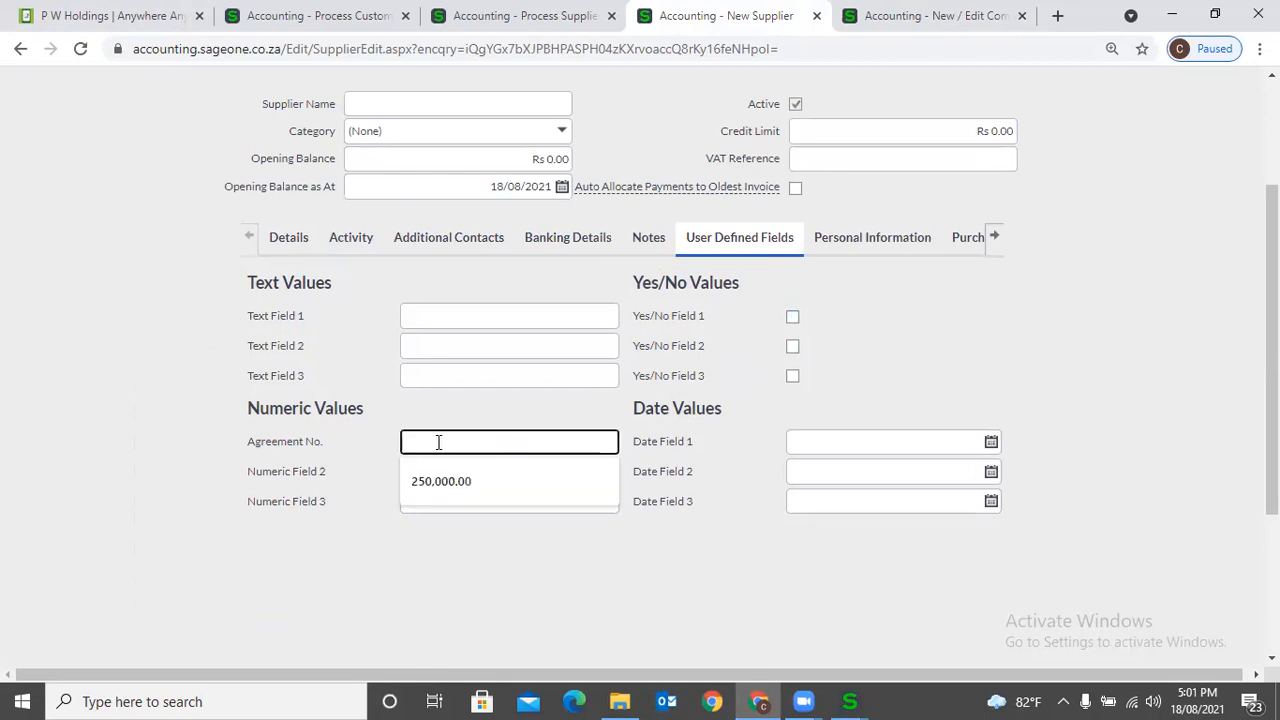
type("1222")
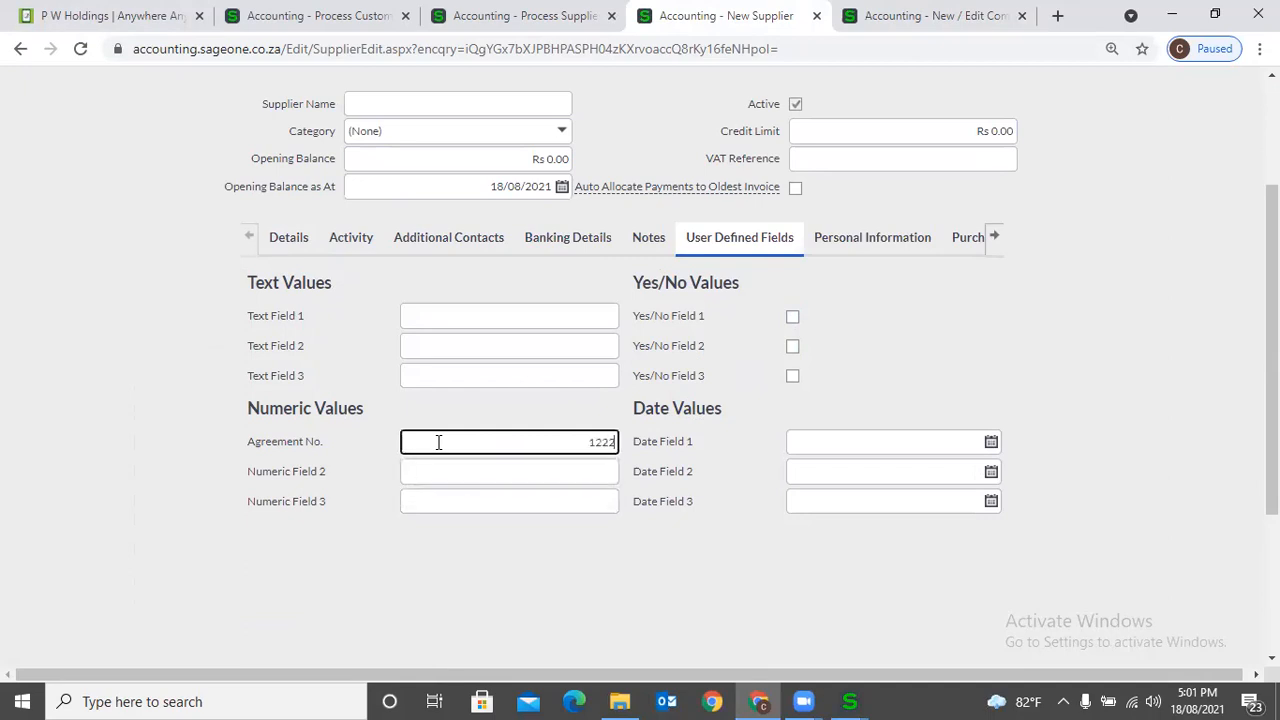
type("0")
key("Tab")
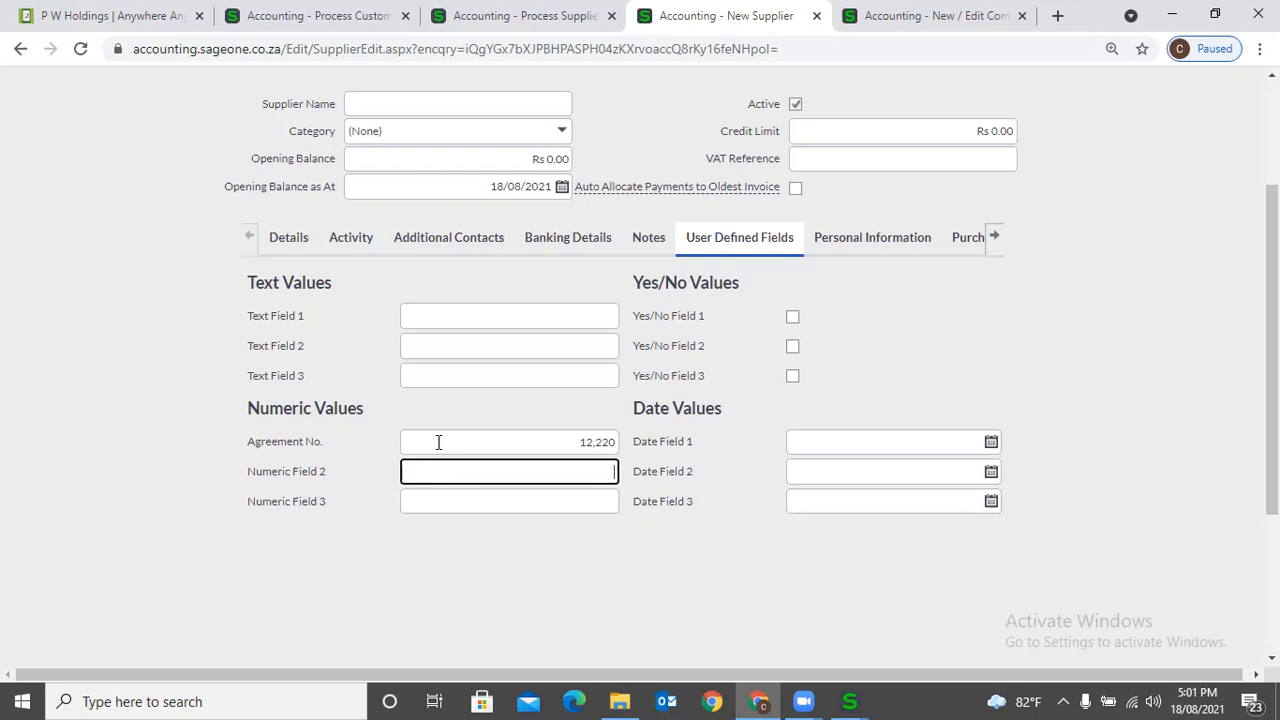
type("#")
type("1222")
type("22")
key("Tab")
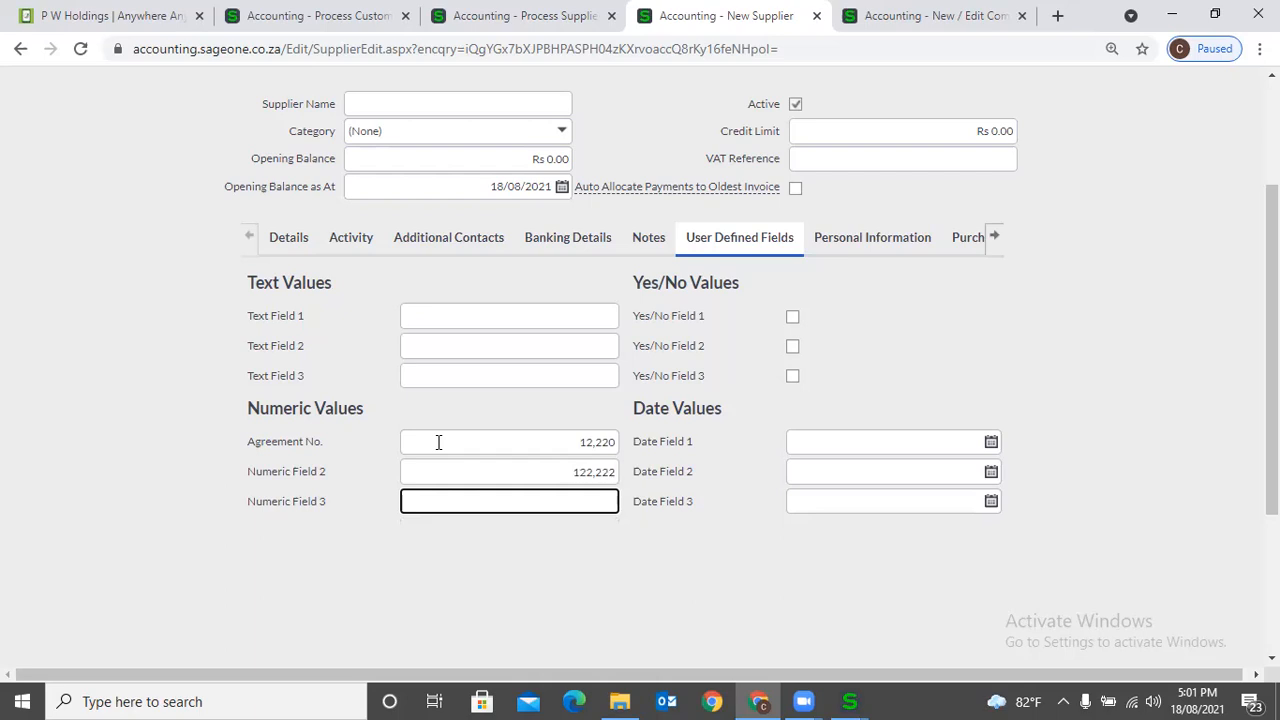
- Enter C1 in the new supplier's Text Field 1 and change Numeric Field 2 to 5555
left_click(426, 318)
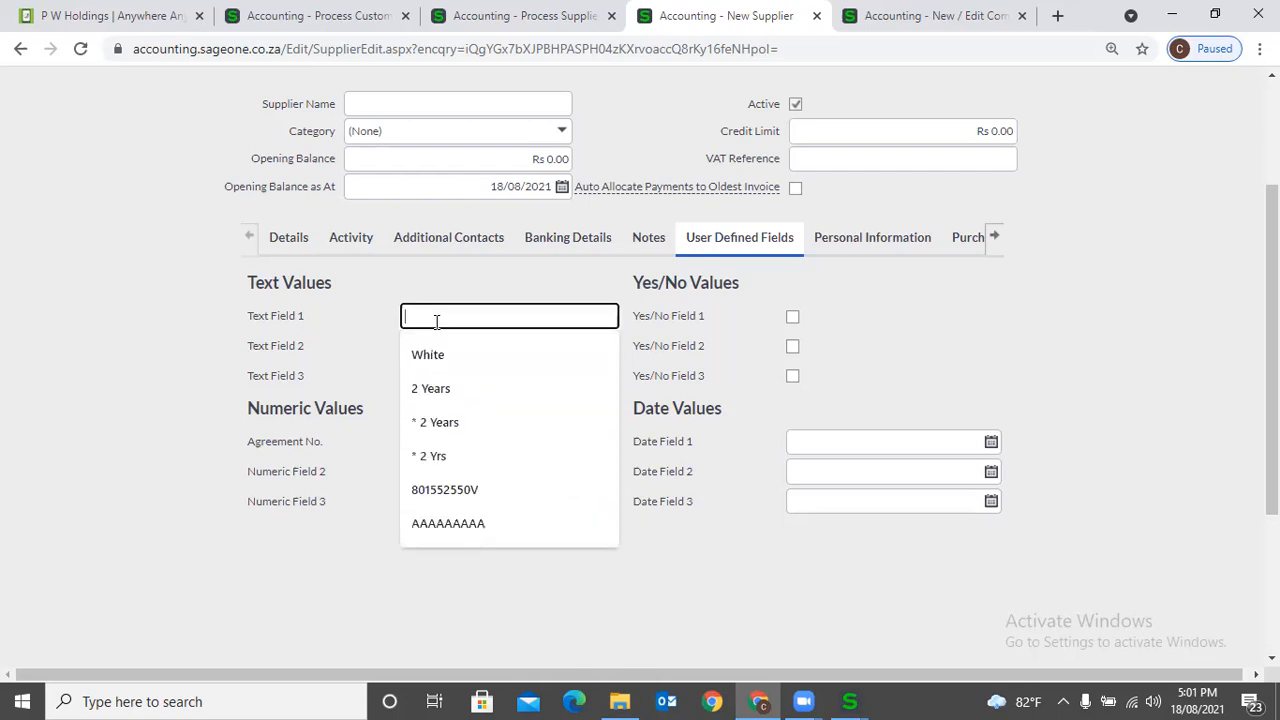
type("C1")
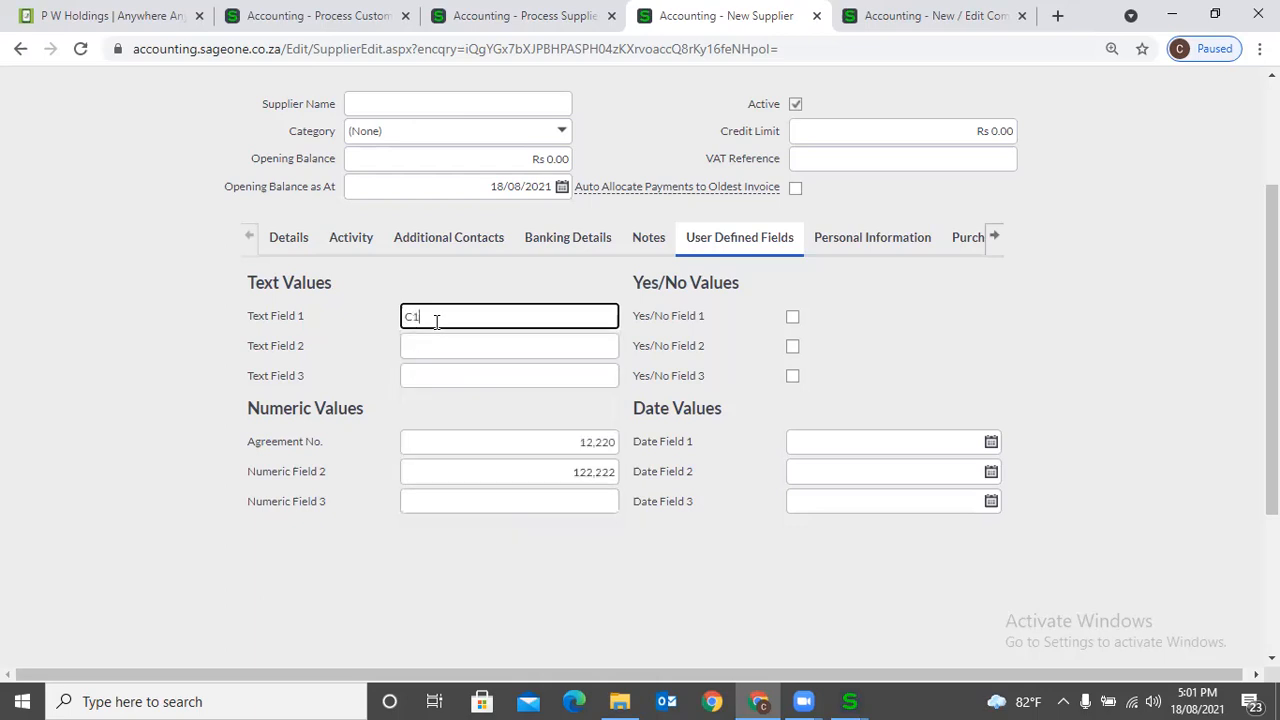
left_click(459, 475)
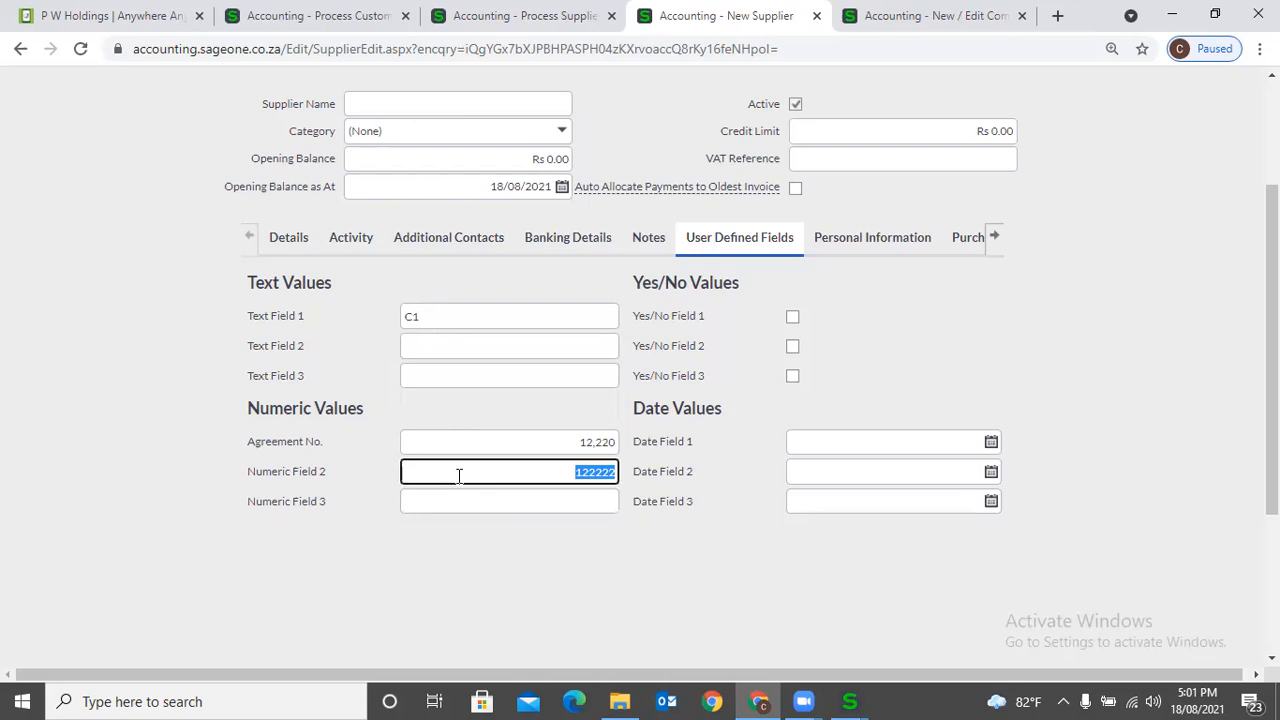
key("BackSpace")
type("5555")
key("Tab")
left_click(591, 520)
left_click(592, 508)
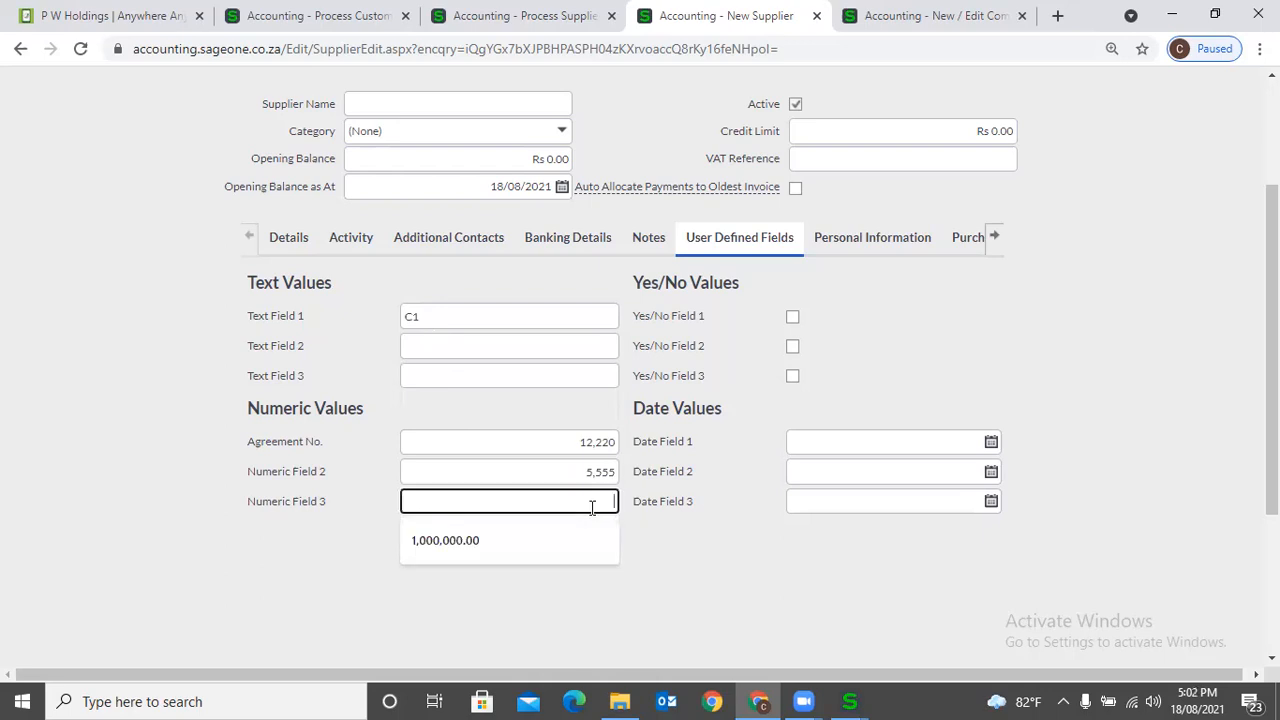
left_click(740, 571)
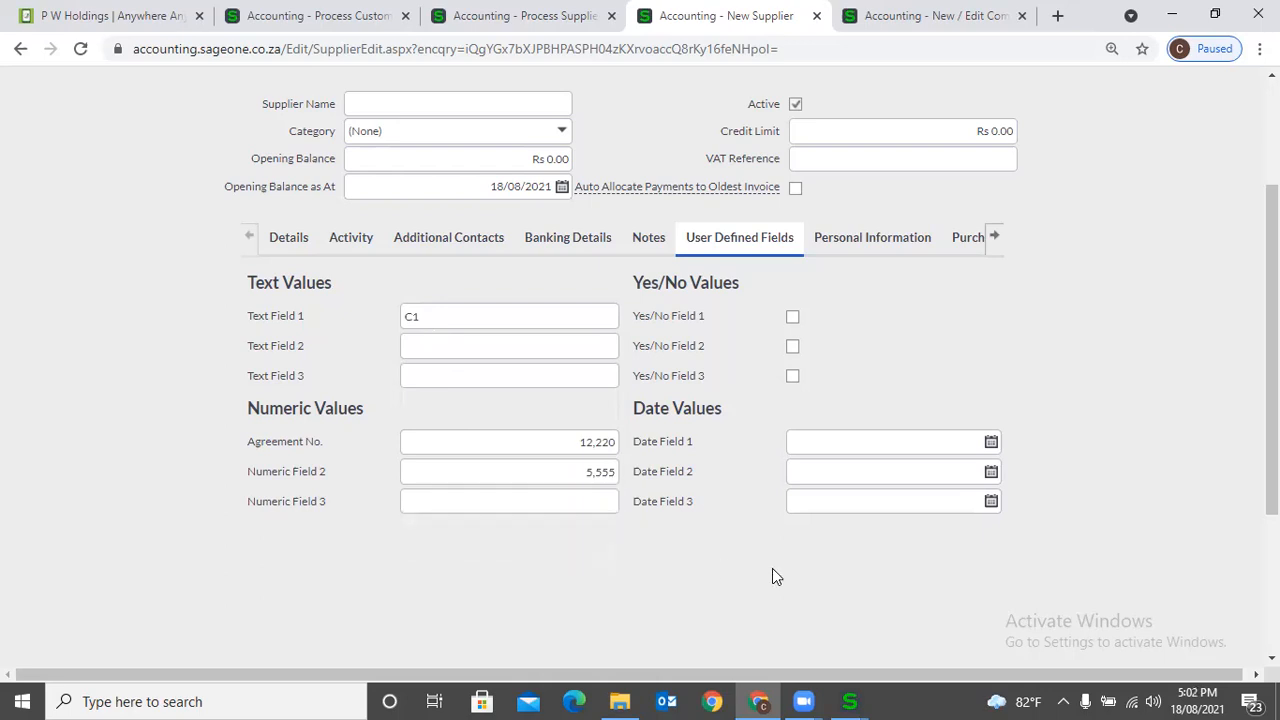
- Show the Item user defined fields in Company Settings
scroll(774, 576, "up", 2)
left_click(920, 15)
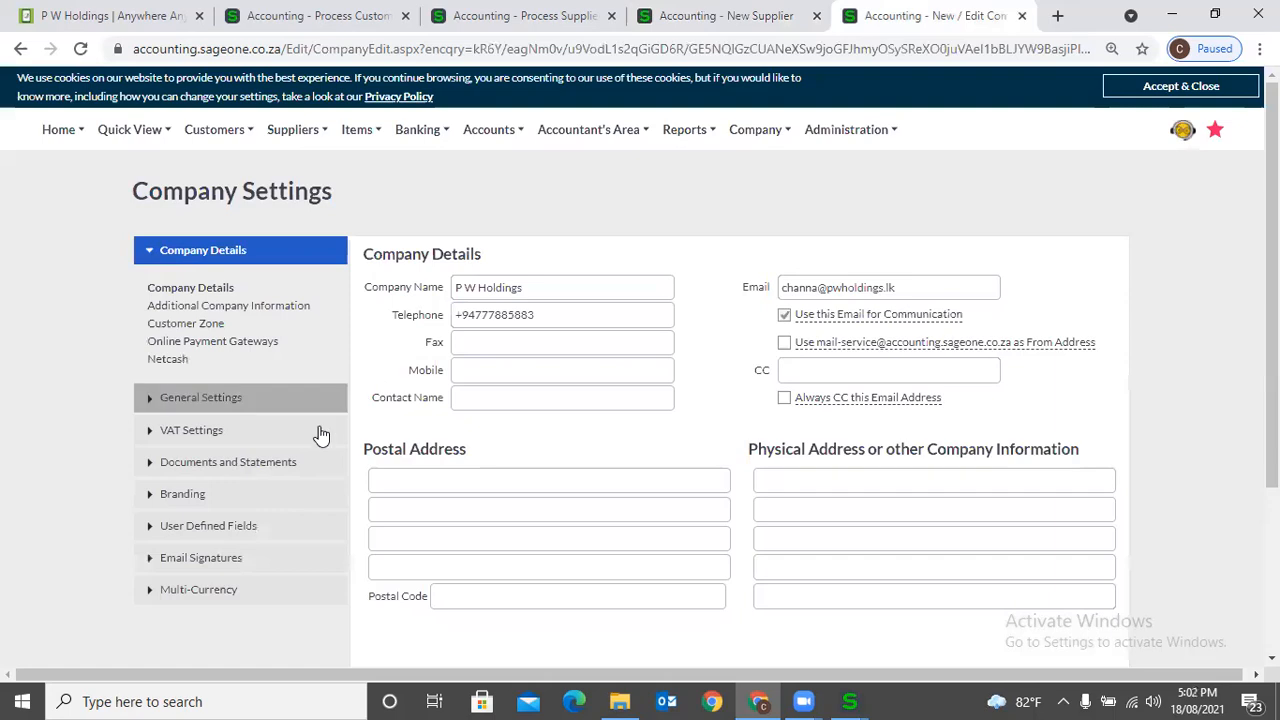
left_click(249, 527)
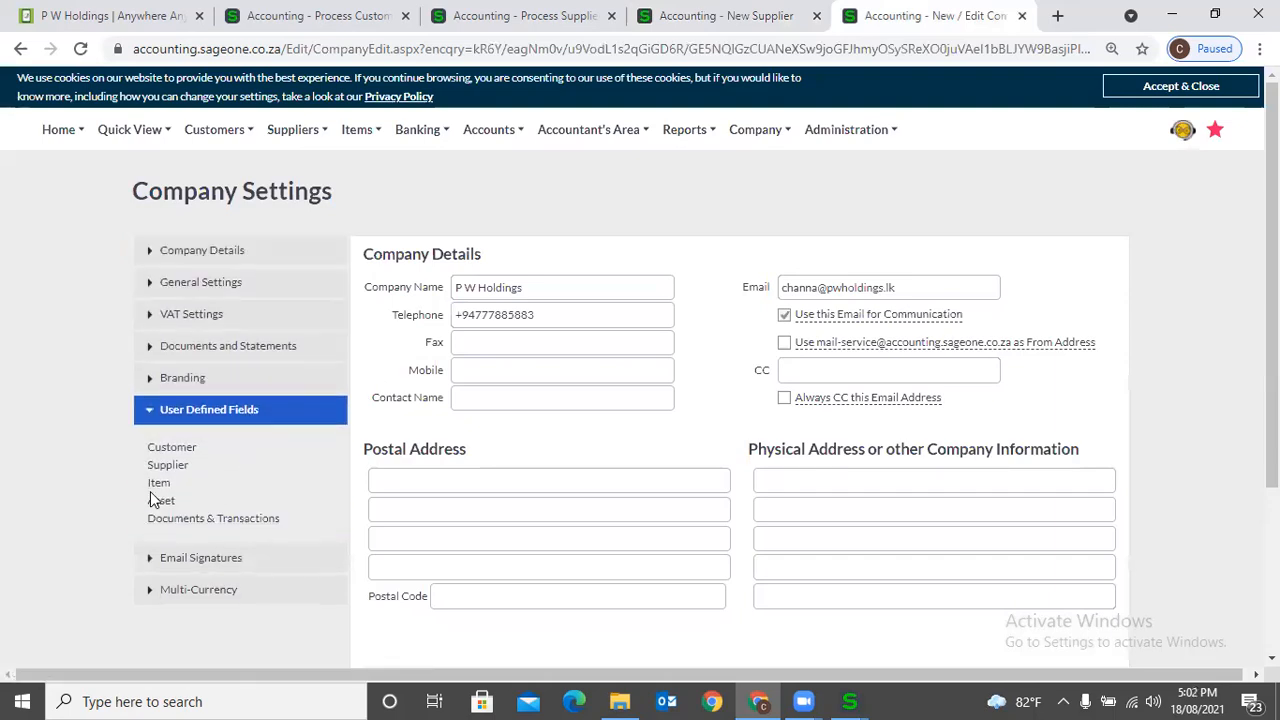
left_click(158, 485)
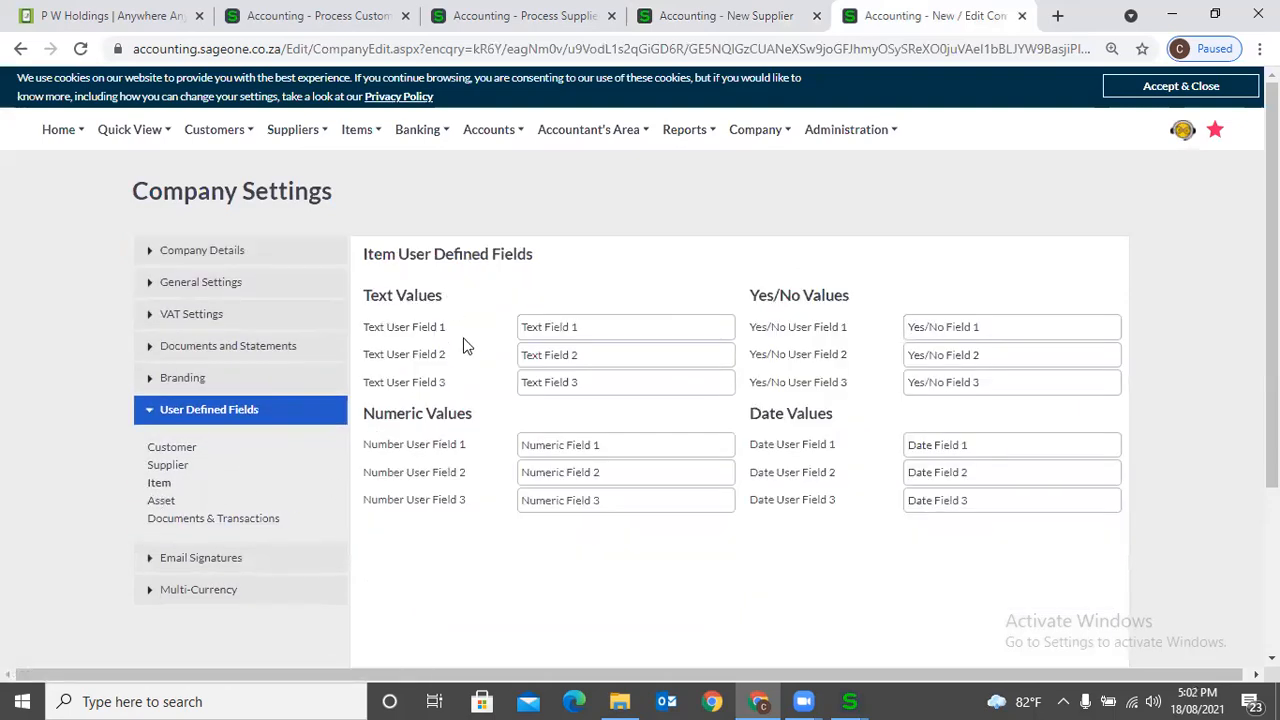
- Open a new item form and look over its user defined fields
left_click(725, 16)
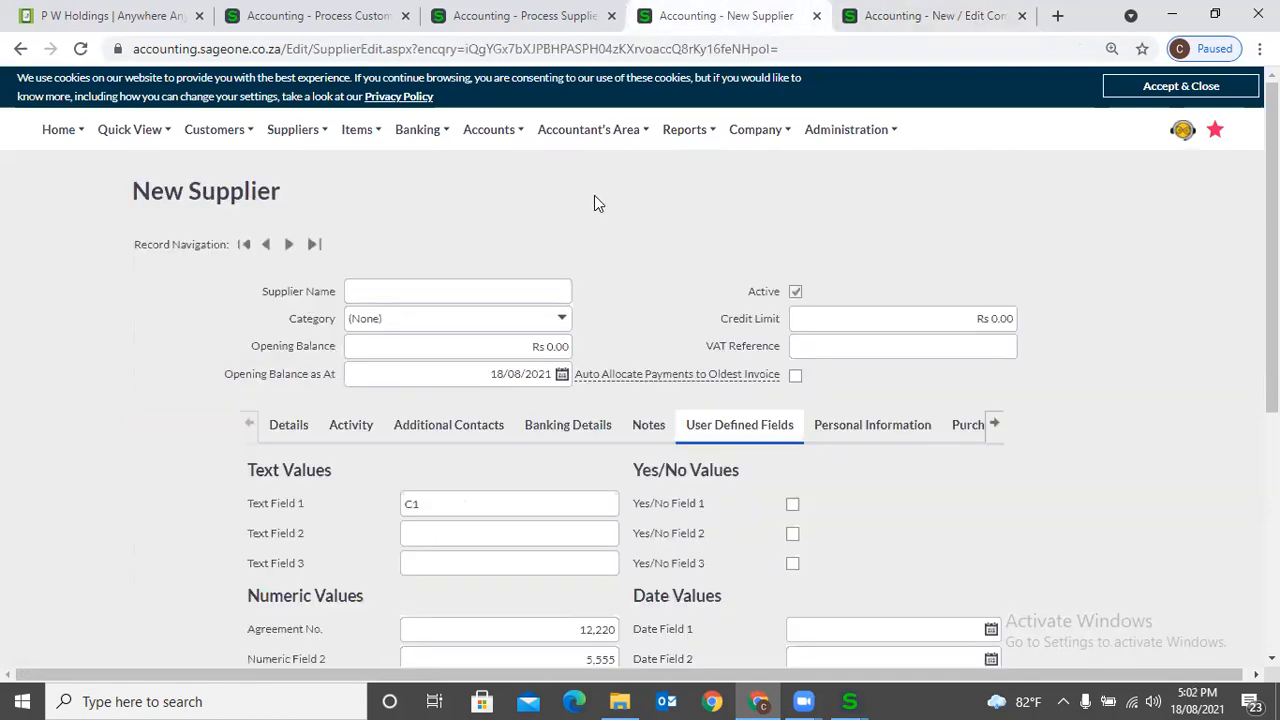
left_click(372, 146)
mouse_move(440, 190)
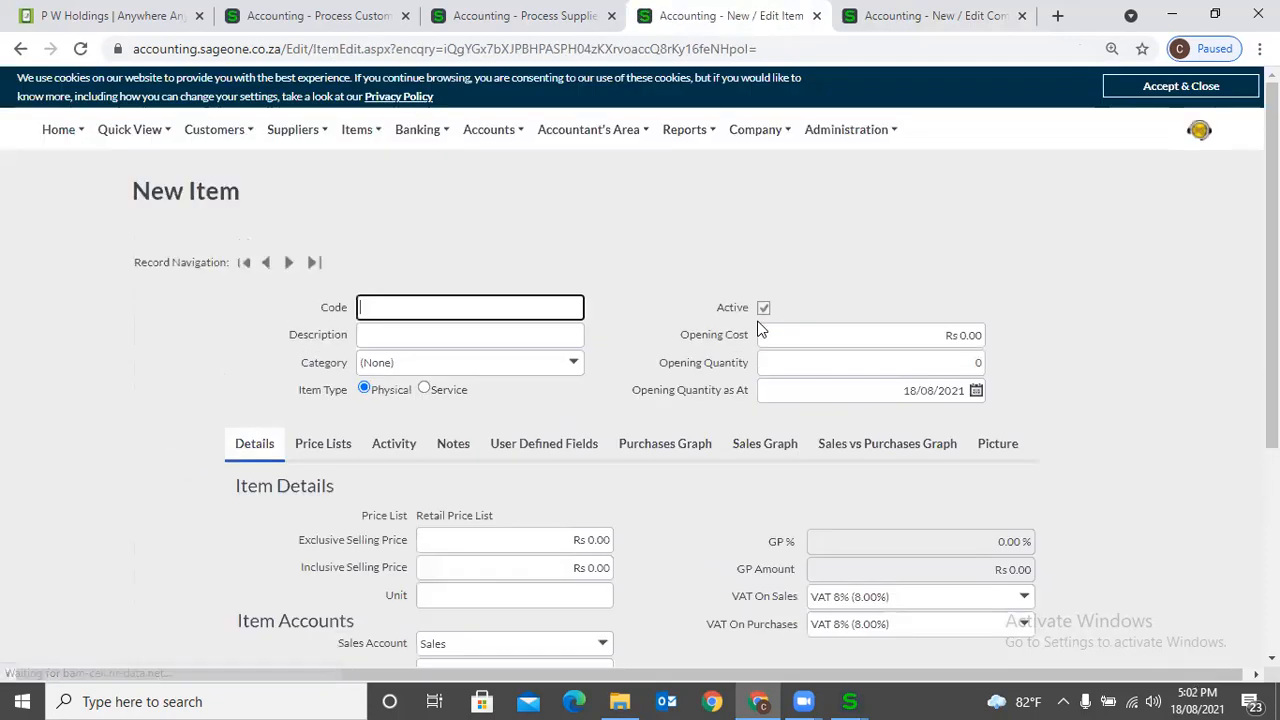
left_click(579, 456)
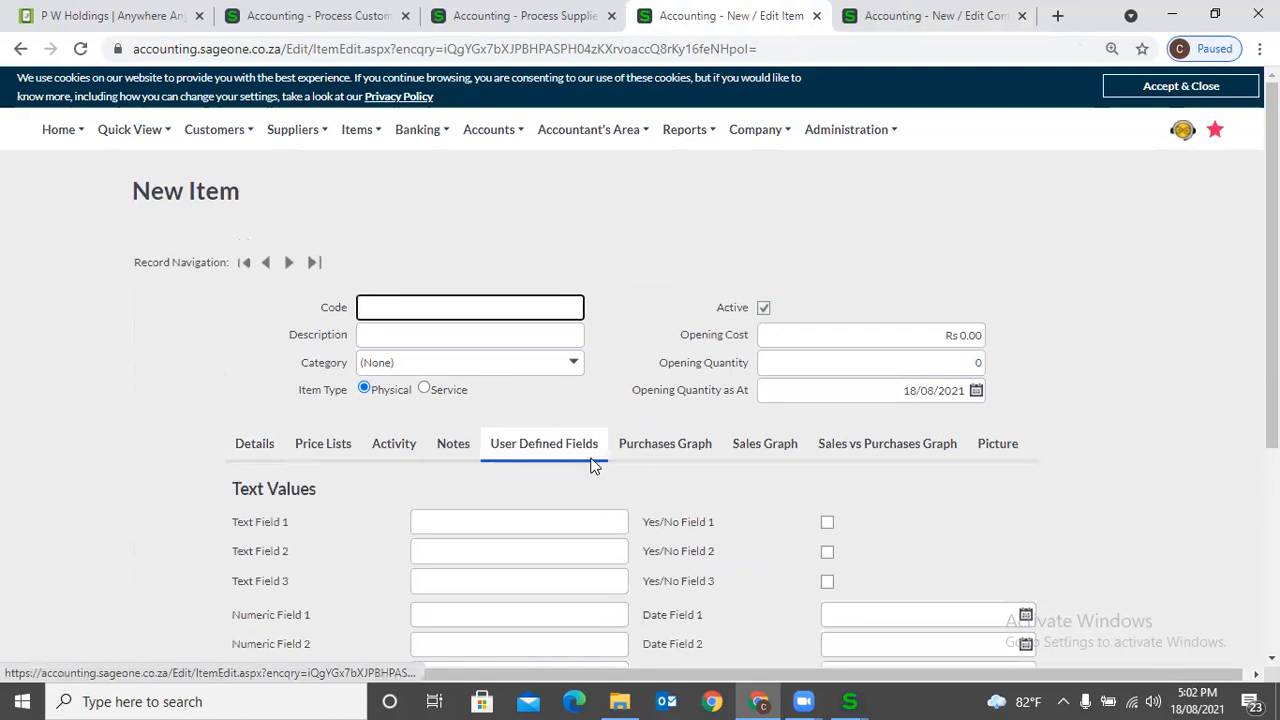
scroll(594, 470, "down", 2)
left_click(466, 338)
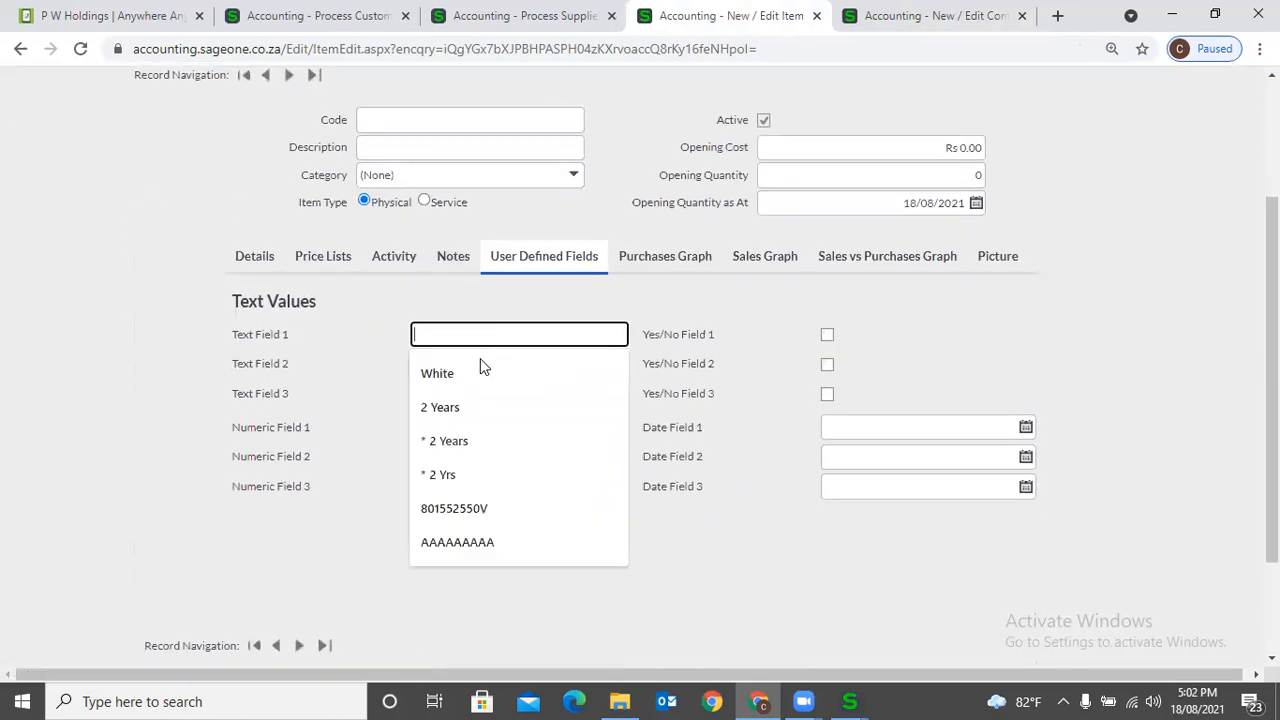
left_click(352, 323)
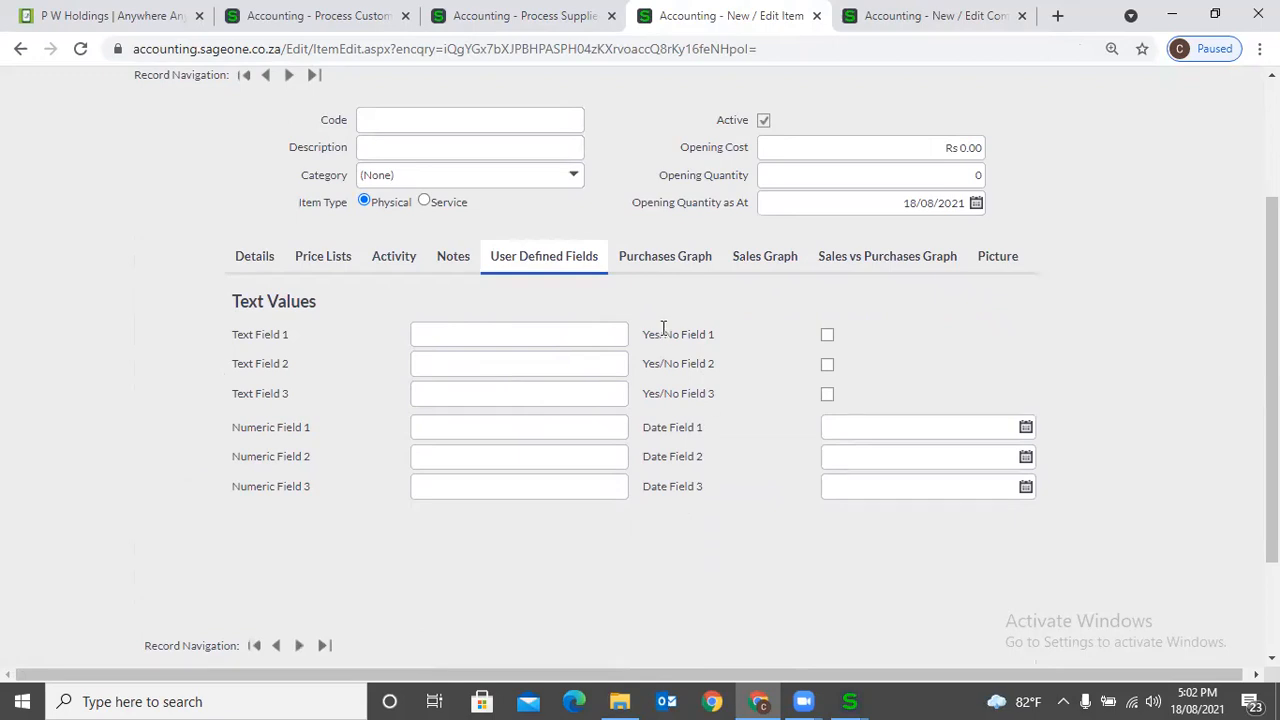
- Compare the Asset user defined fields in Company Settings with those on a new asset form
left_click(880, 28)
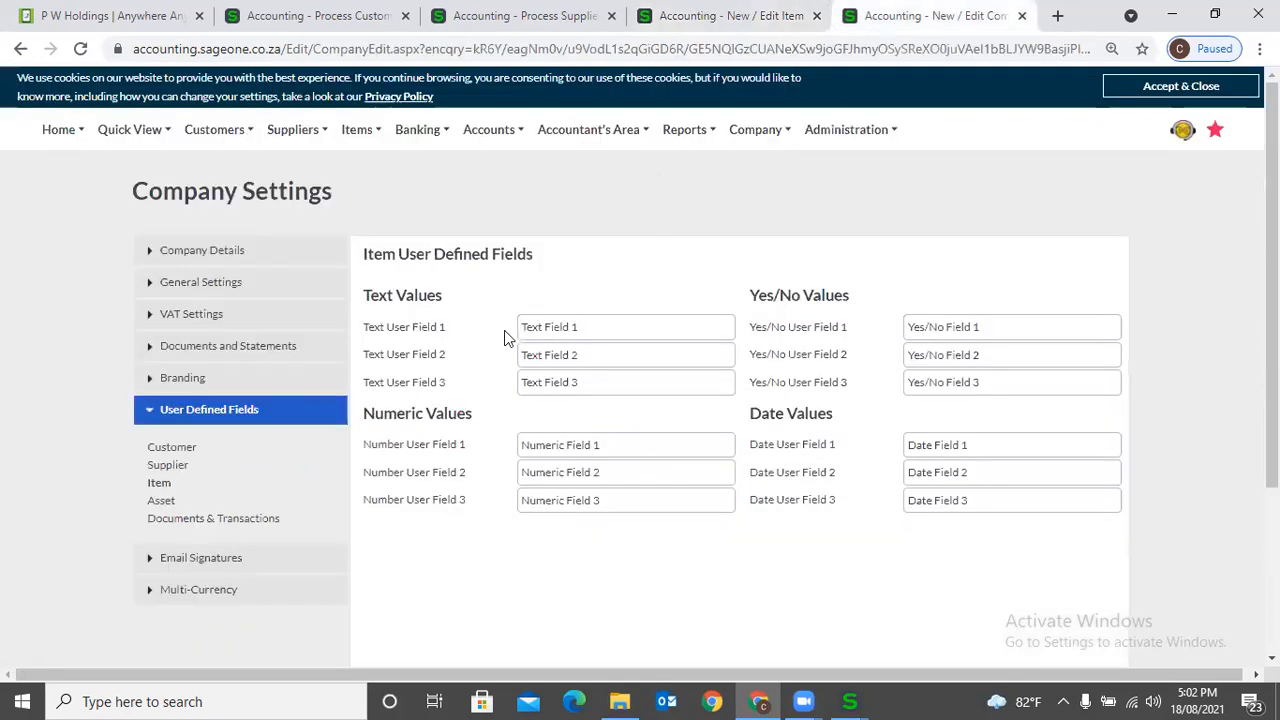
left_click(160, 503)
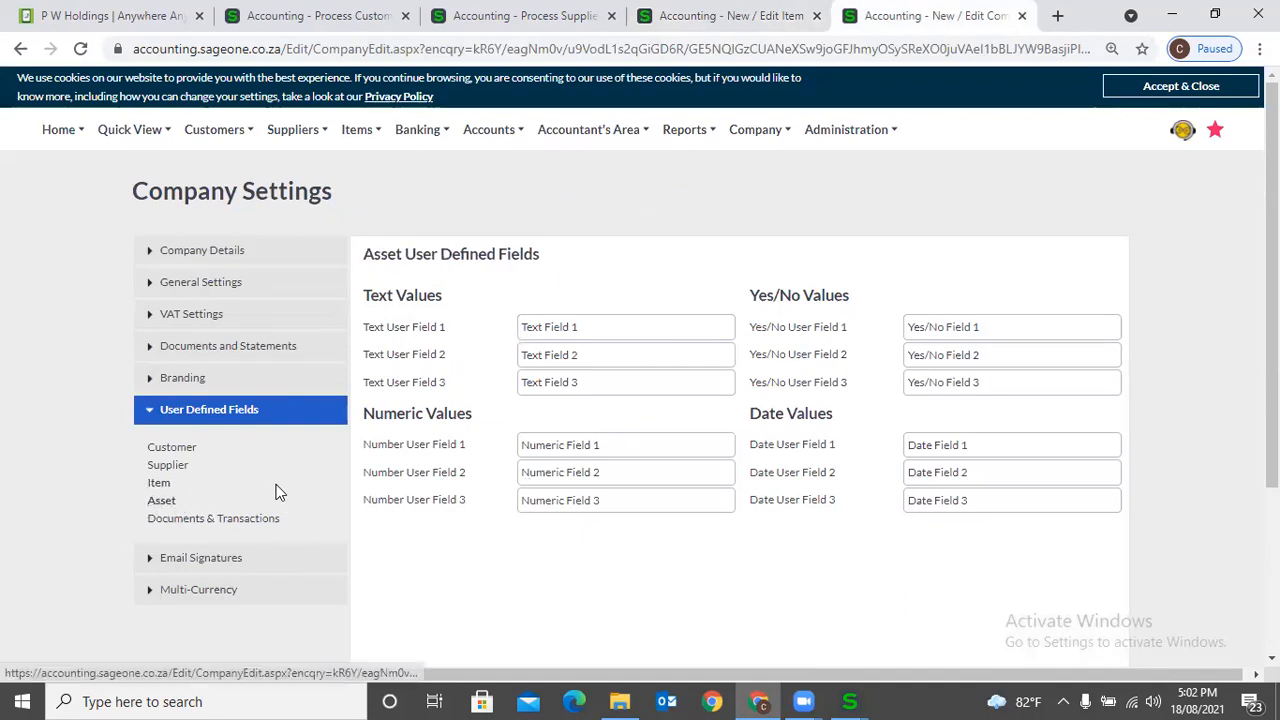
left_click(765, 28)
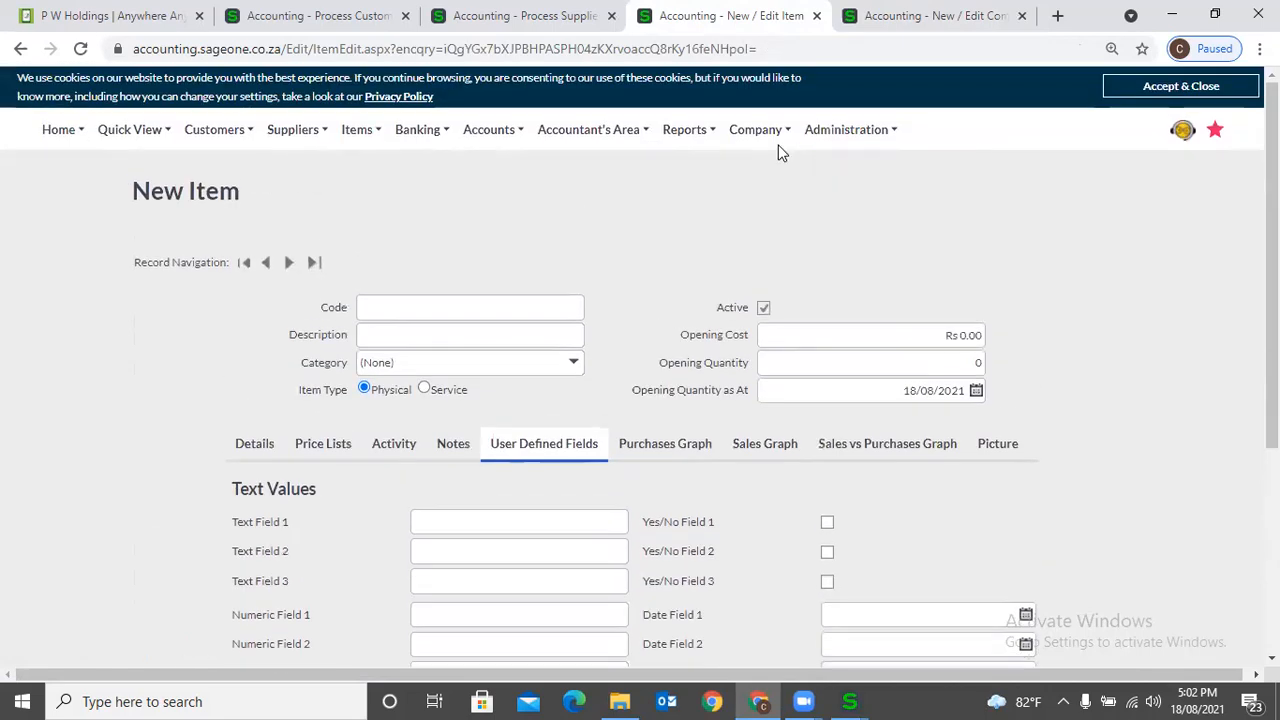
left_click(758, 133)
mouse_move(771, 260)
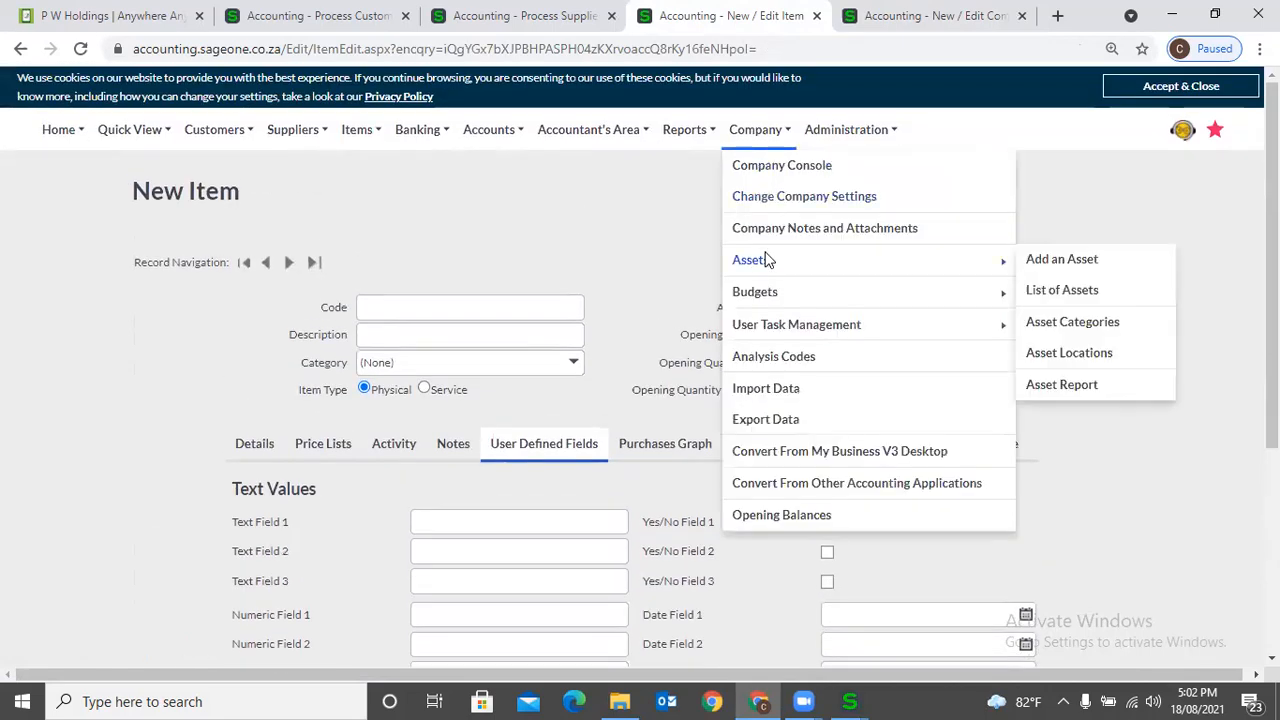
left_click(1070, 263)
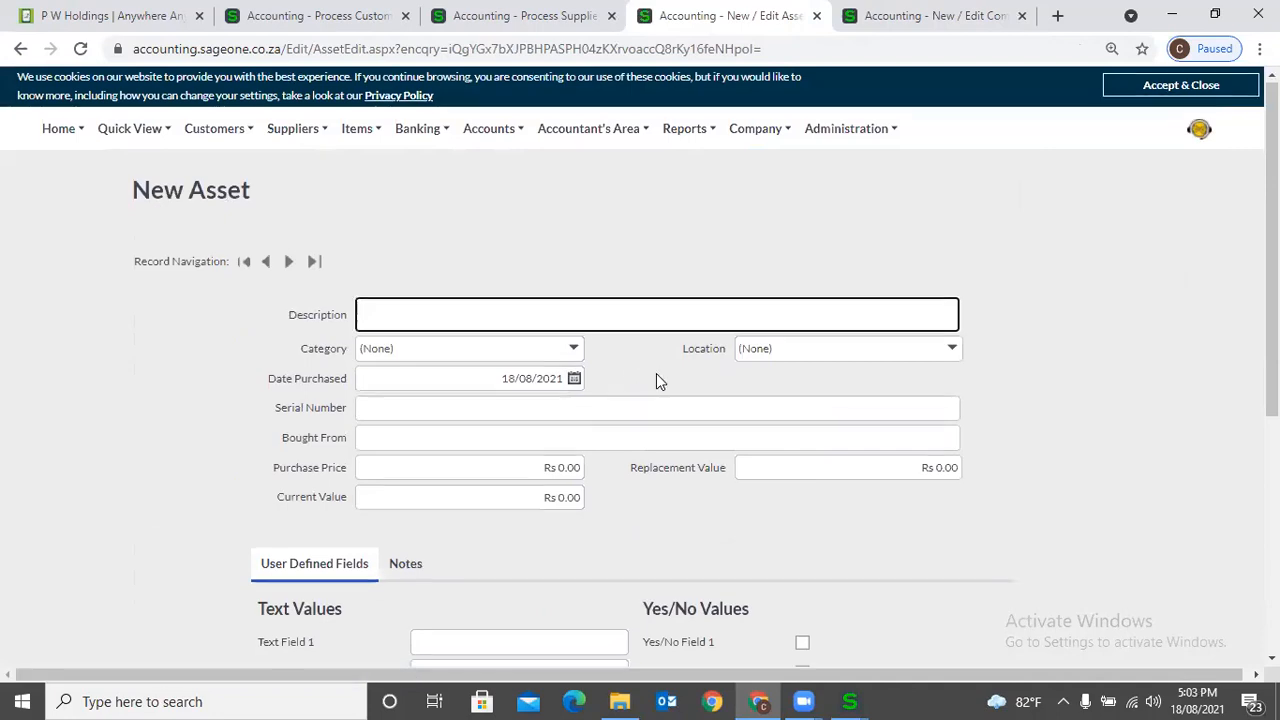
scroll(656, 380, "down", 2)
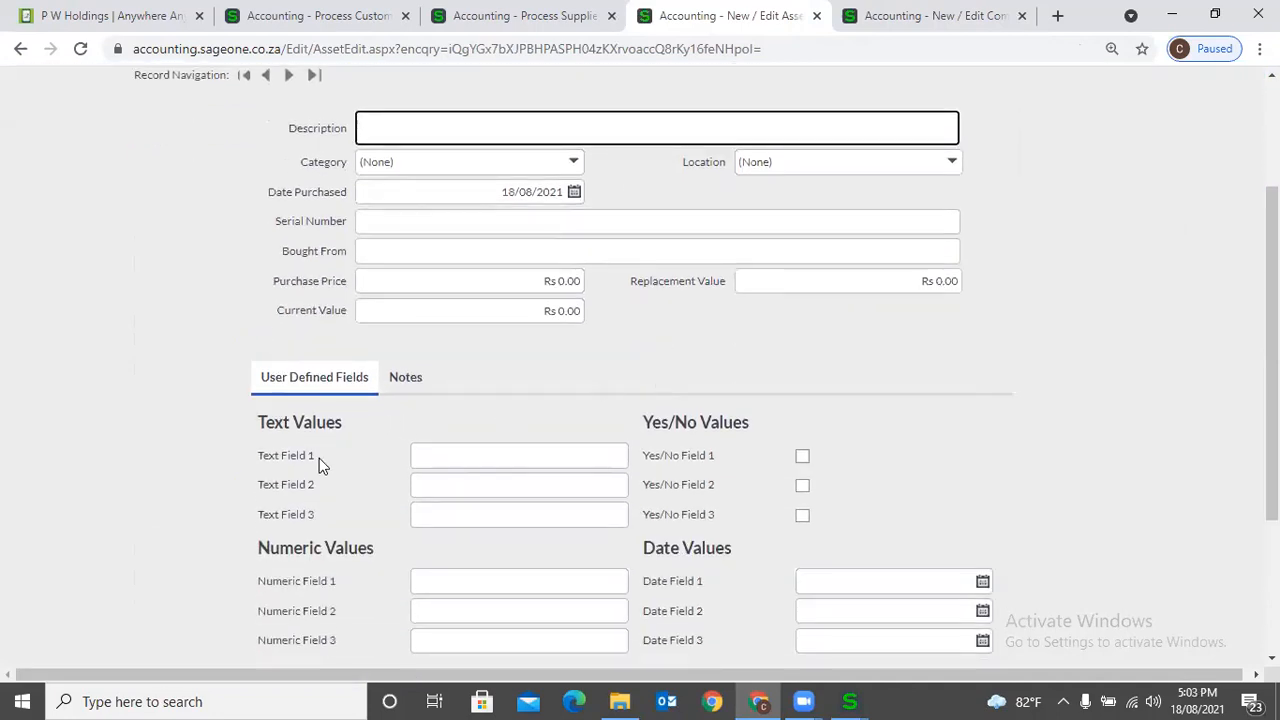
scroll(310, 400, "down", 2)
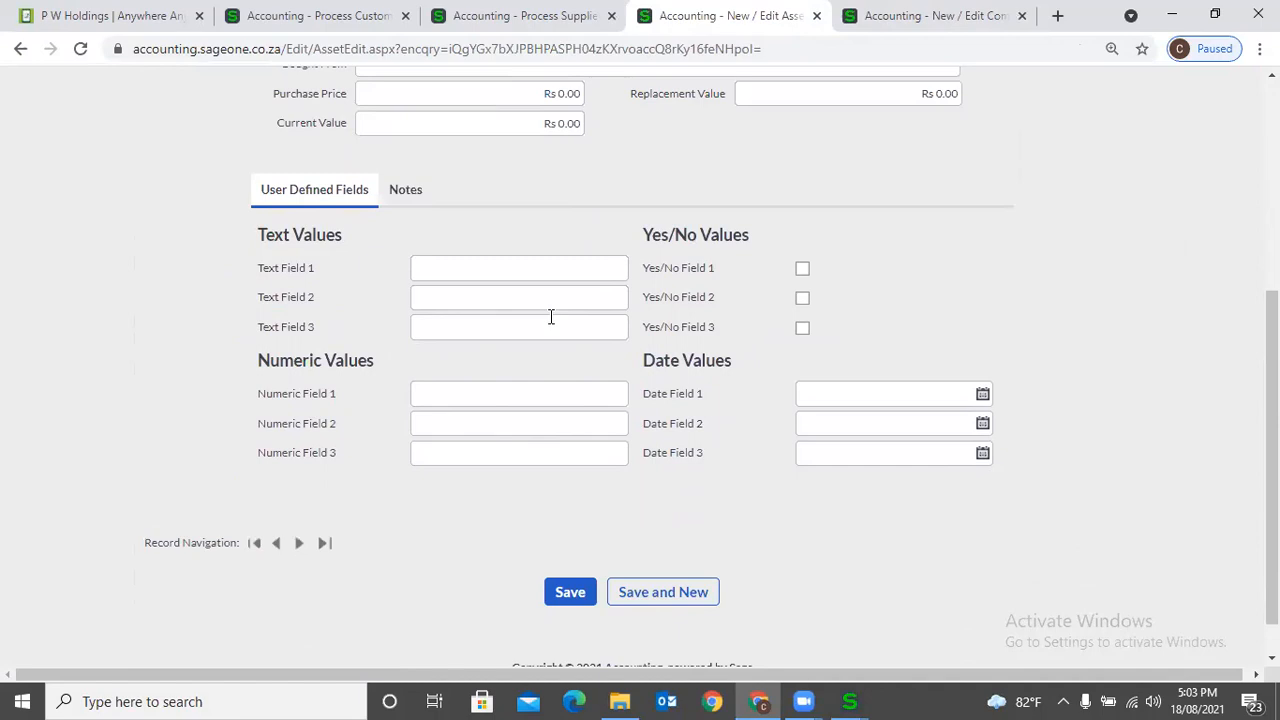
scroll(550, 317, "up", 4)
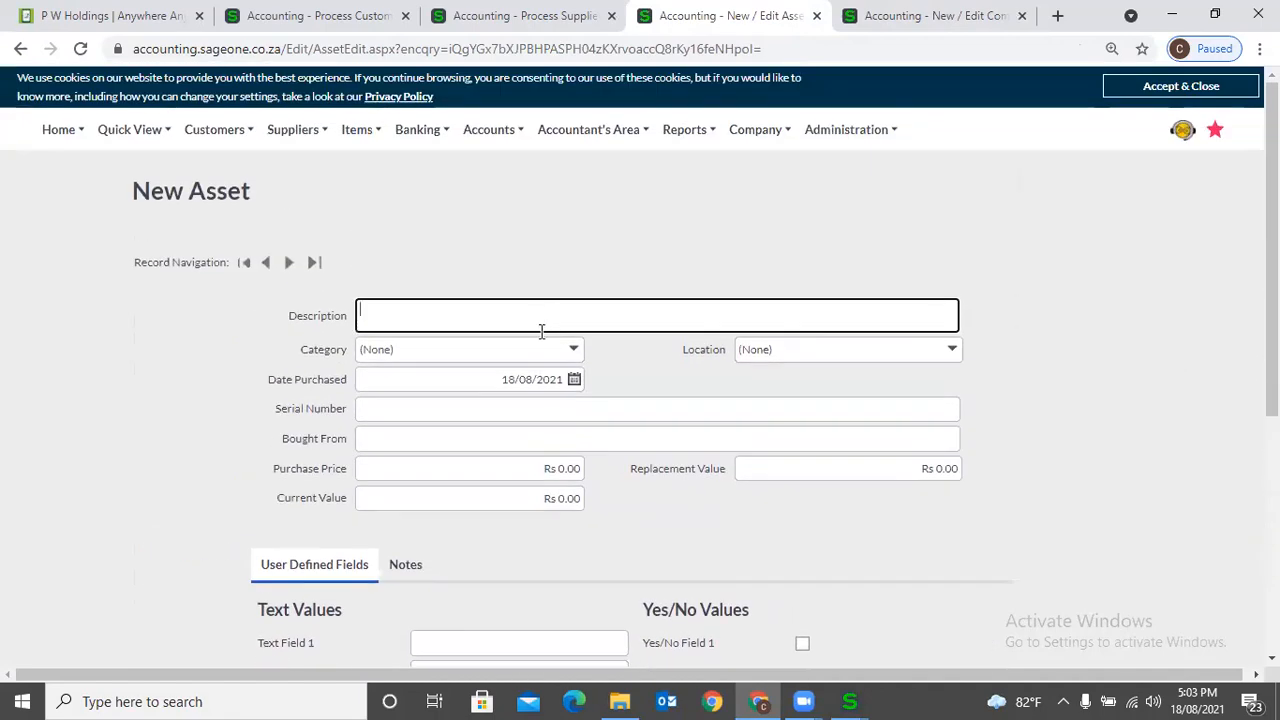
scroll(541, 331, "down", 2)
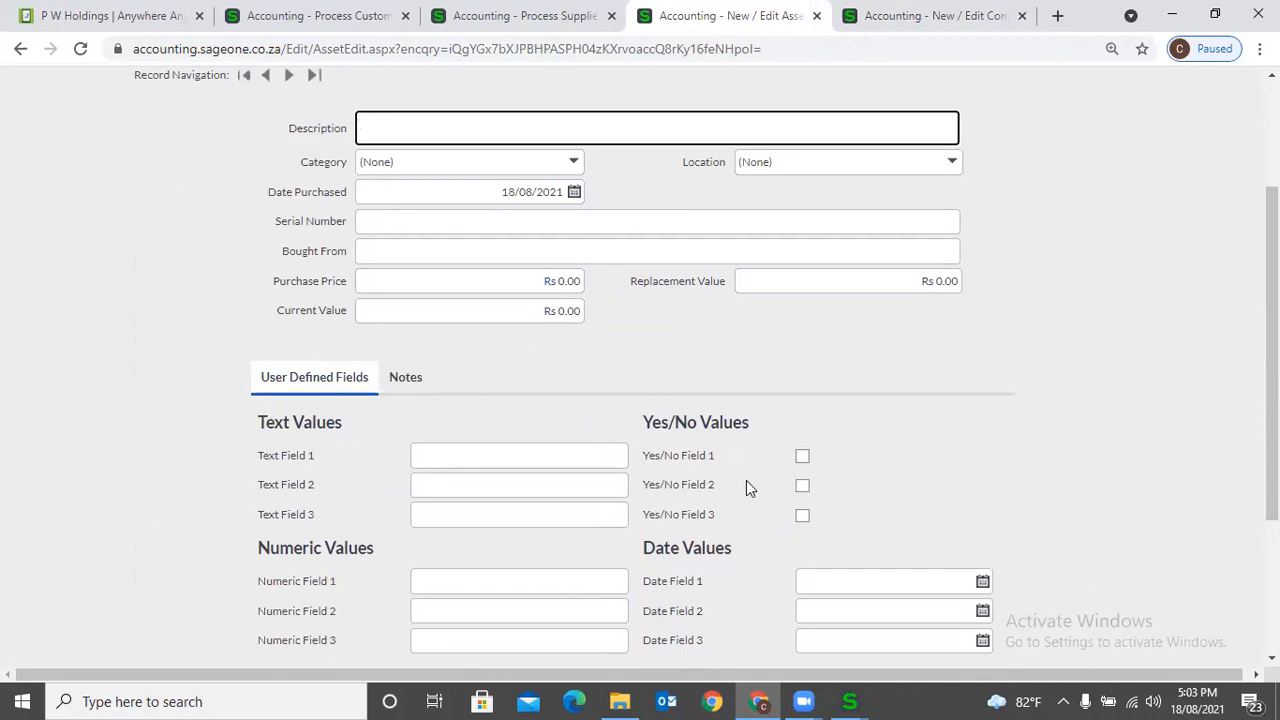
scroll(746, 480, "down", 1)
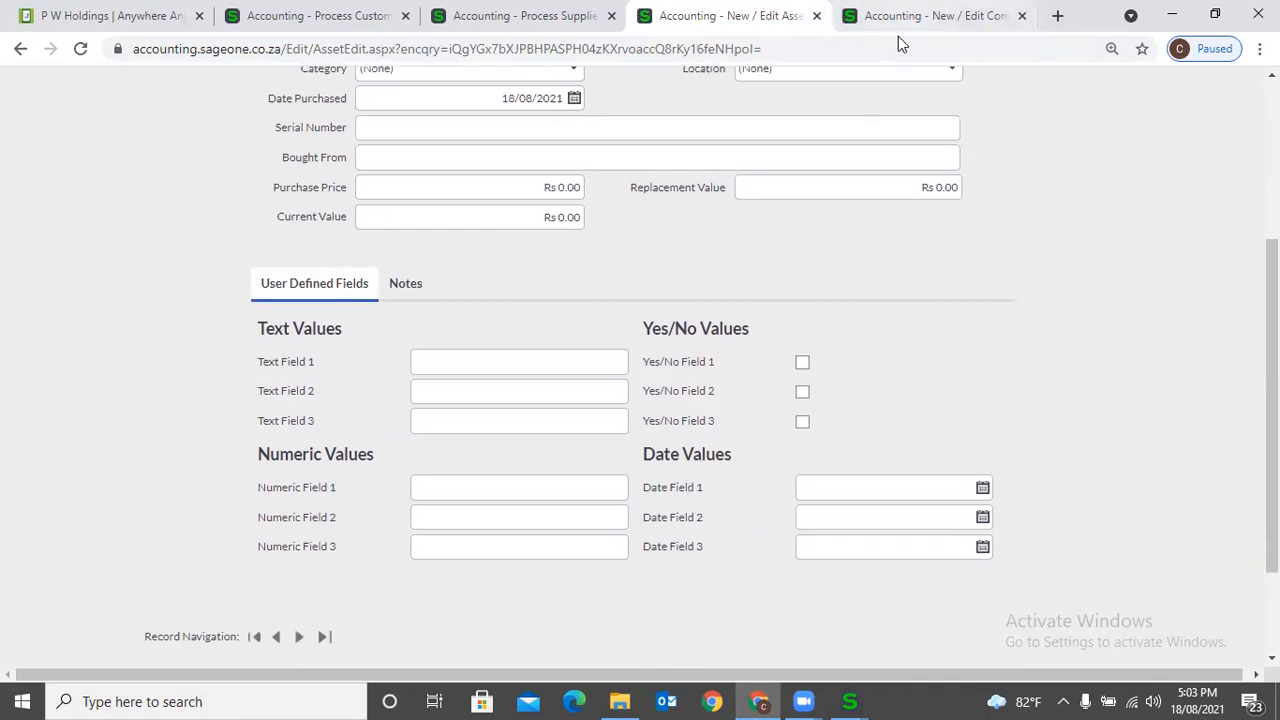
- Rename the asset Date User Field 1 in Company Settings as "Insurance Exp. Date" and save the settings
key("ctrl+Tab")
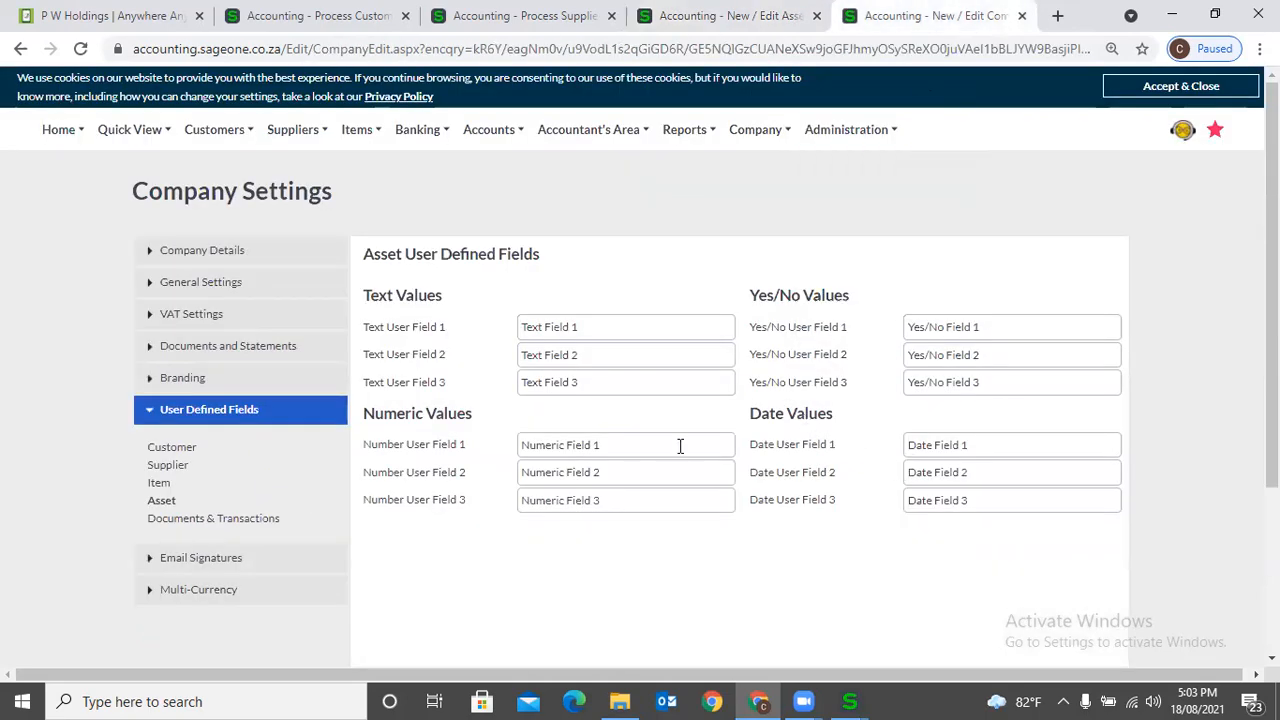
left_click(167, 505)
left_click(989, 462)
left_click(991, 445)
type("In")
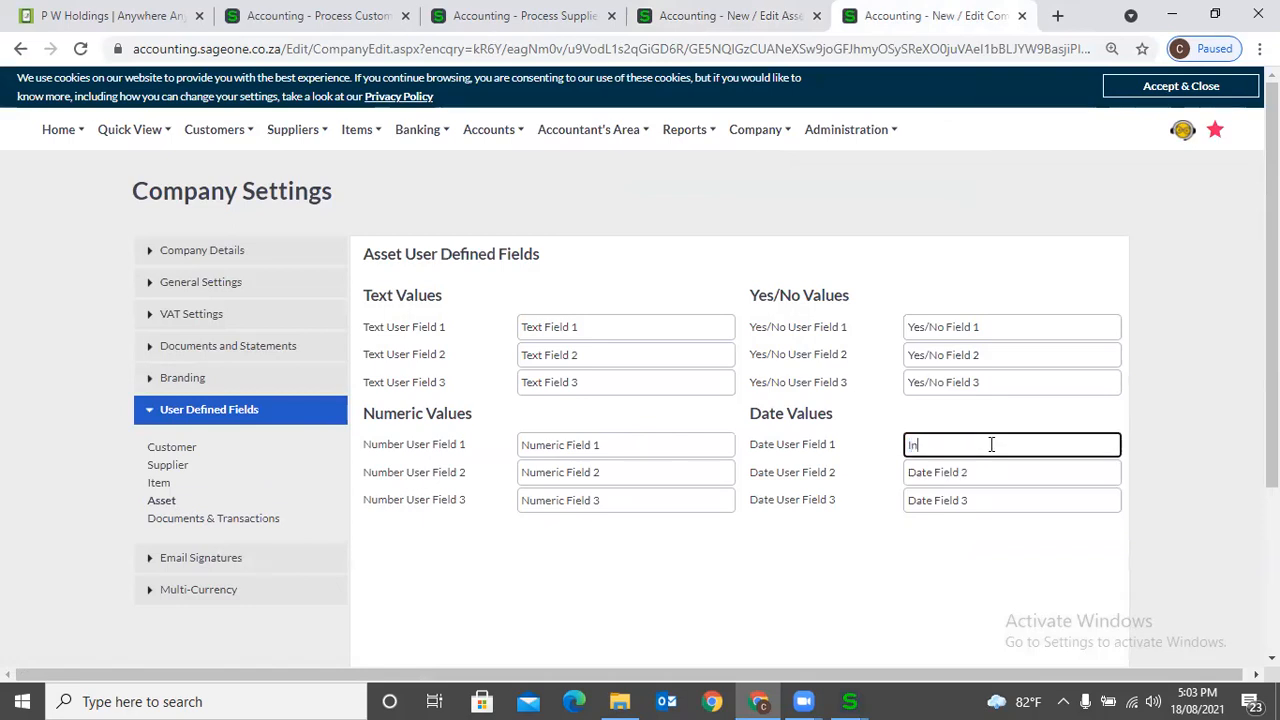
type("surane")
right_click(937, 444)
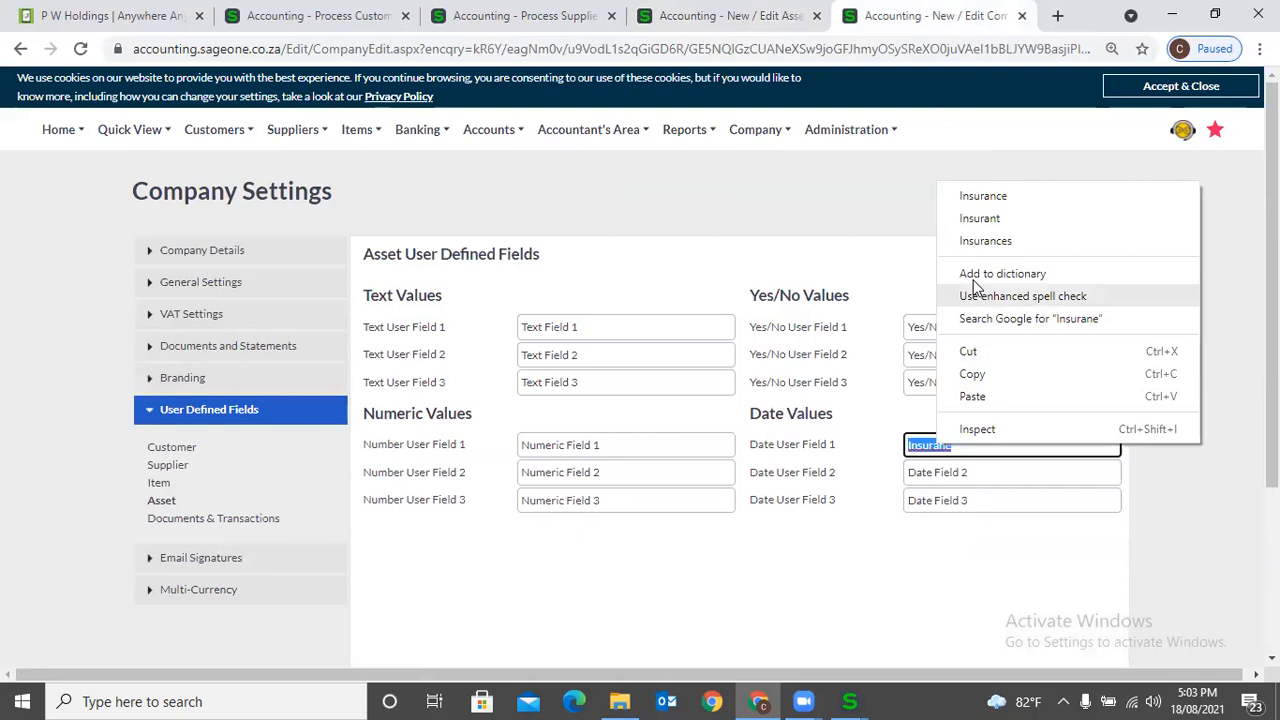
left_click(966, 194)
type("Exp. Date")
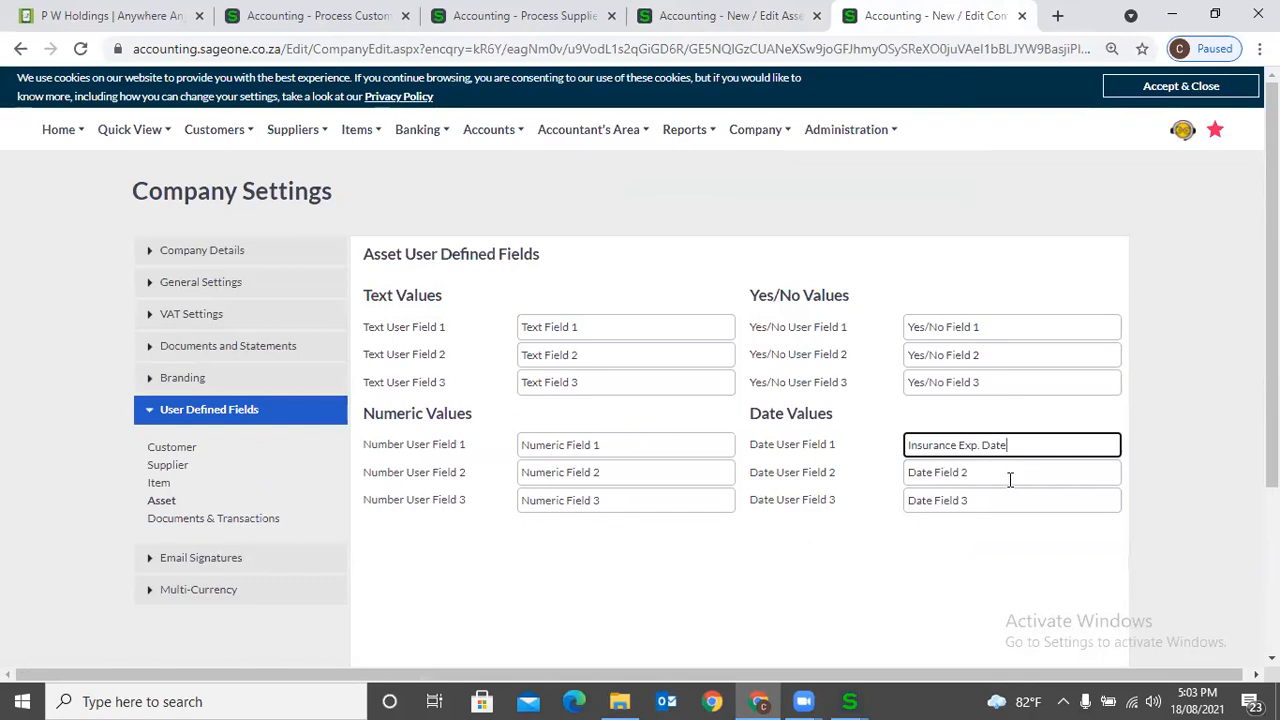
scroll(620, 565, "down", 3)
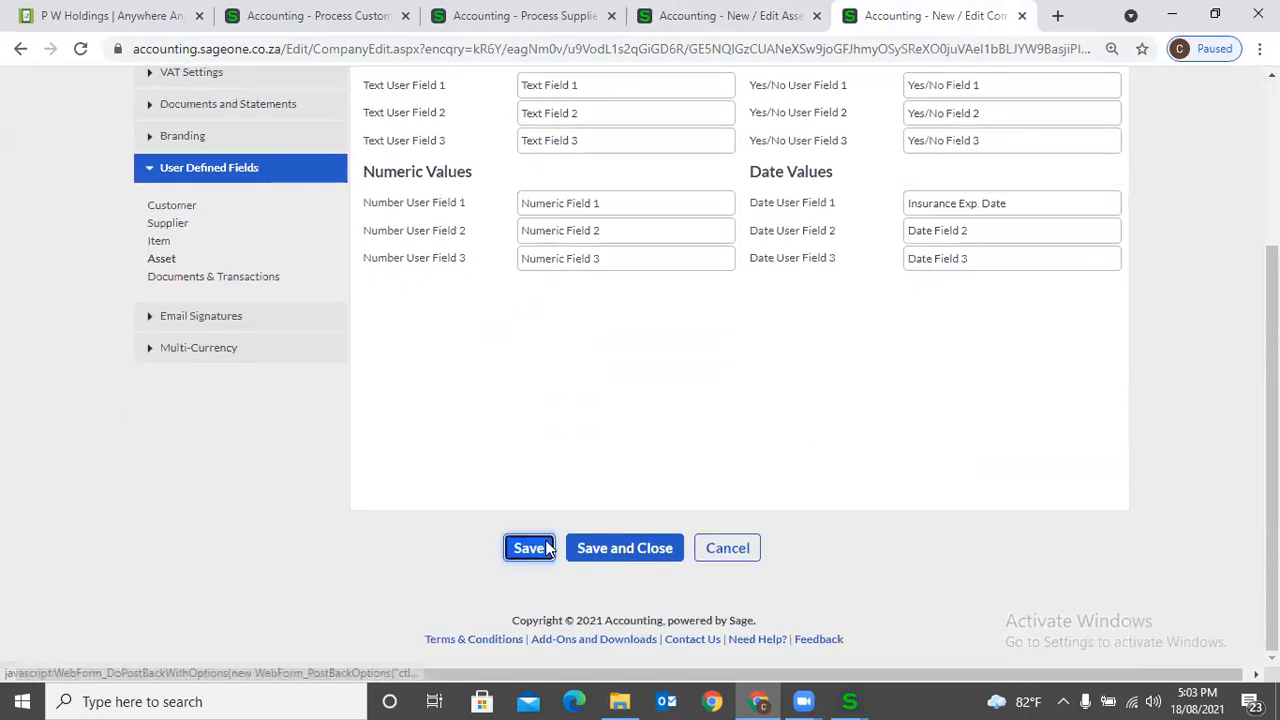
left_click(528, 547)
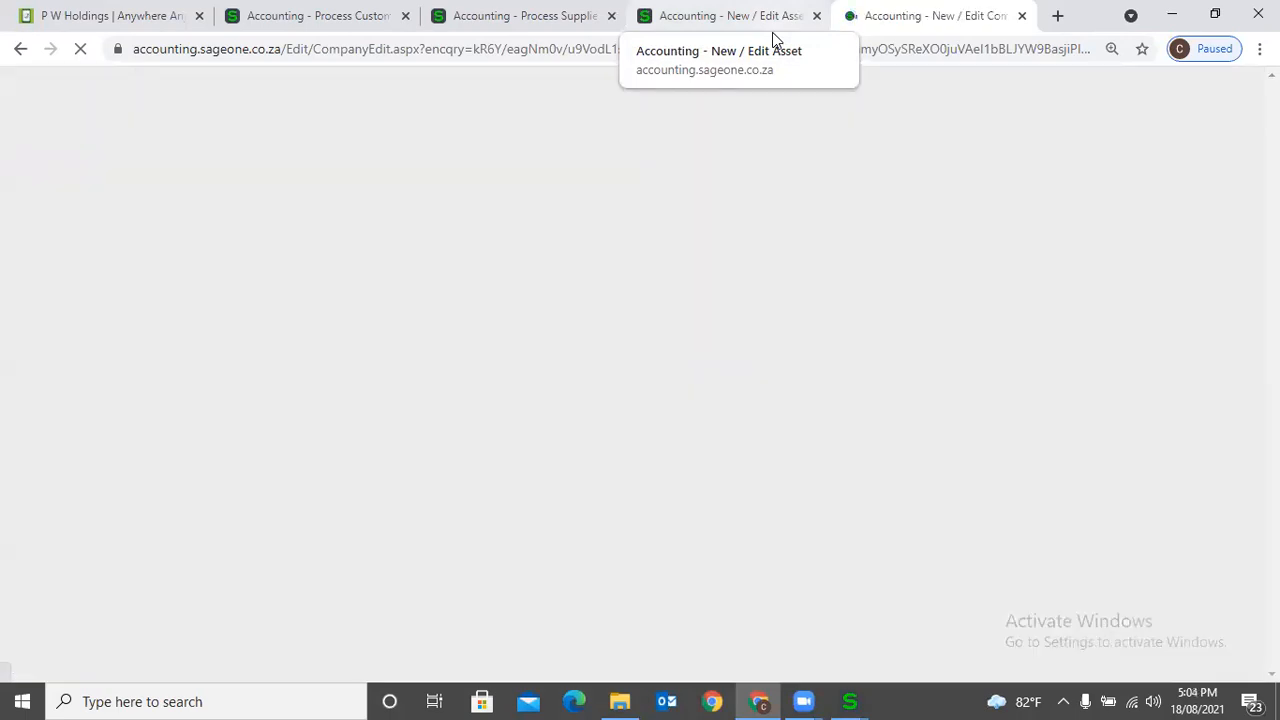
- Reload the new asset form and check the renamed date field and its calendar
left_click(772, 32)
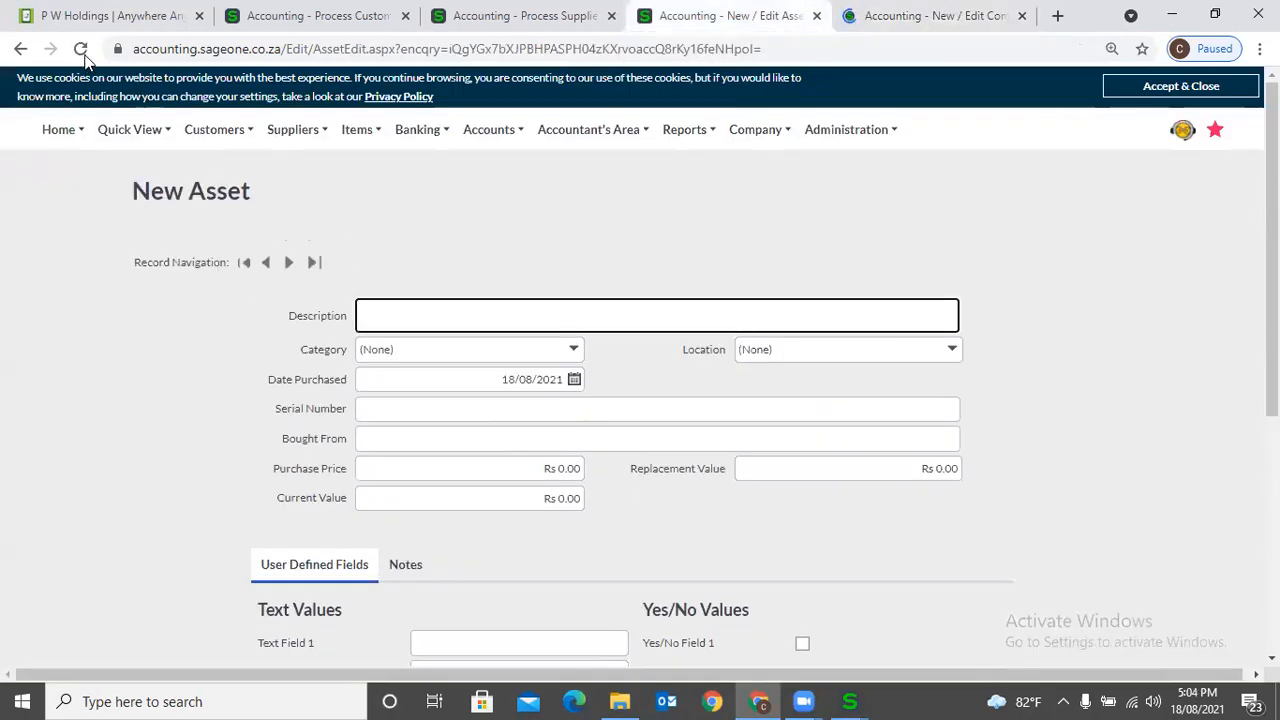
left_click(82, 52)
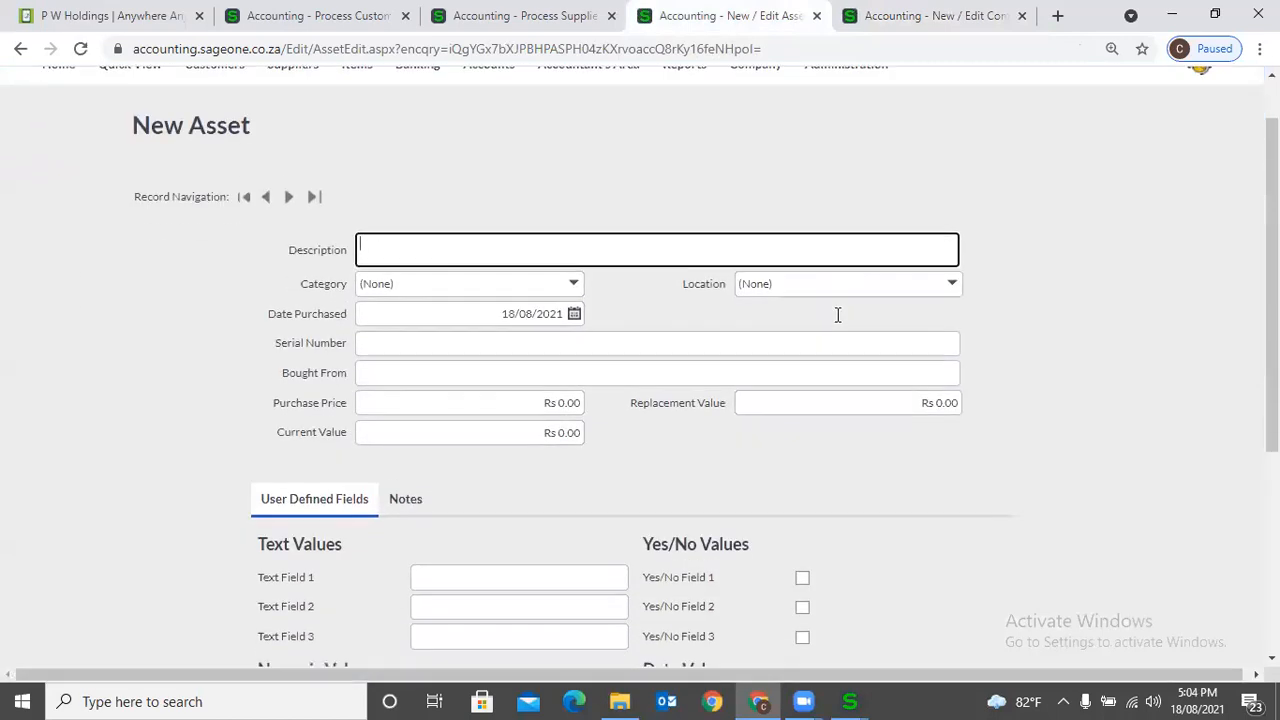
scroll(838, 315, "down", 3)
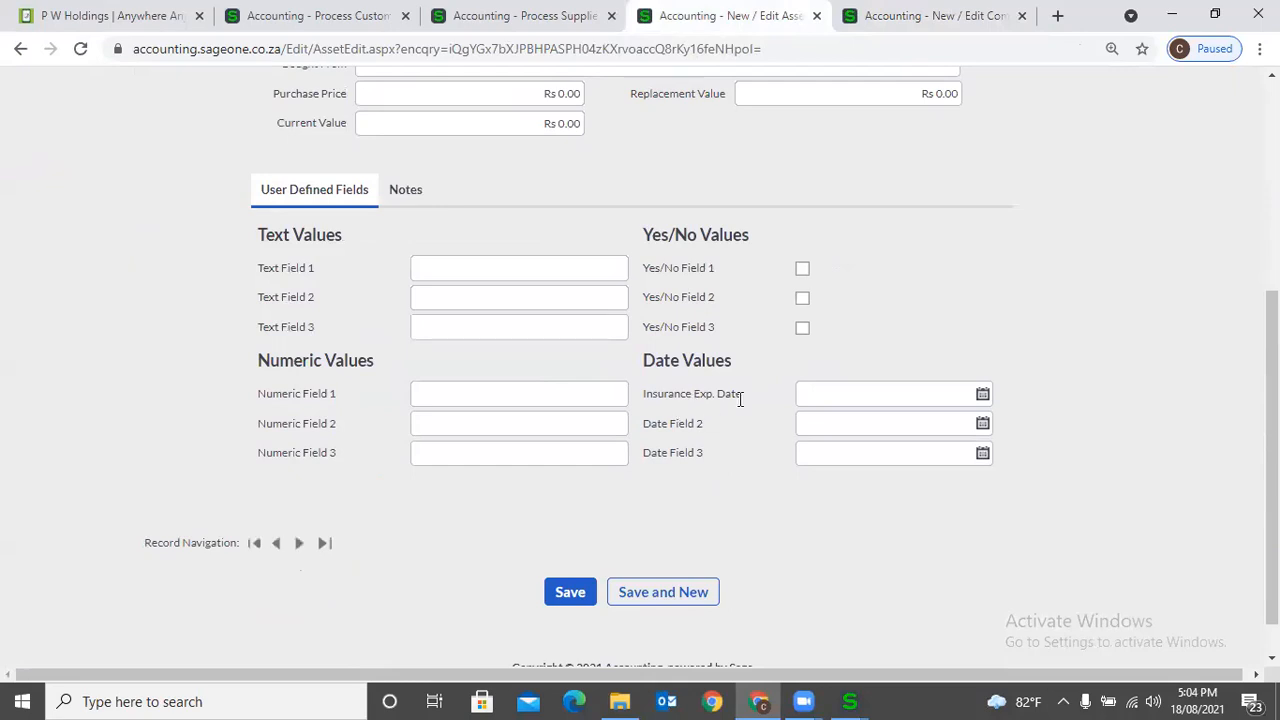
left_click(982, 394)
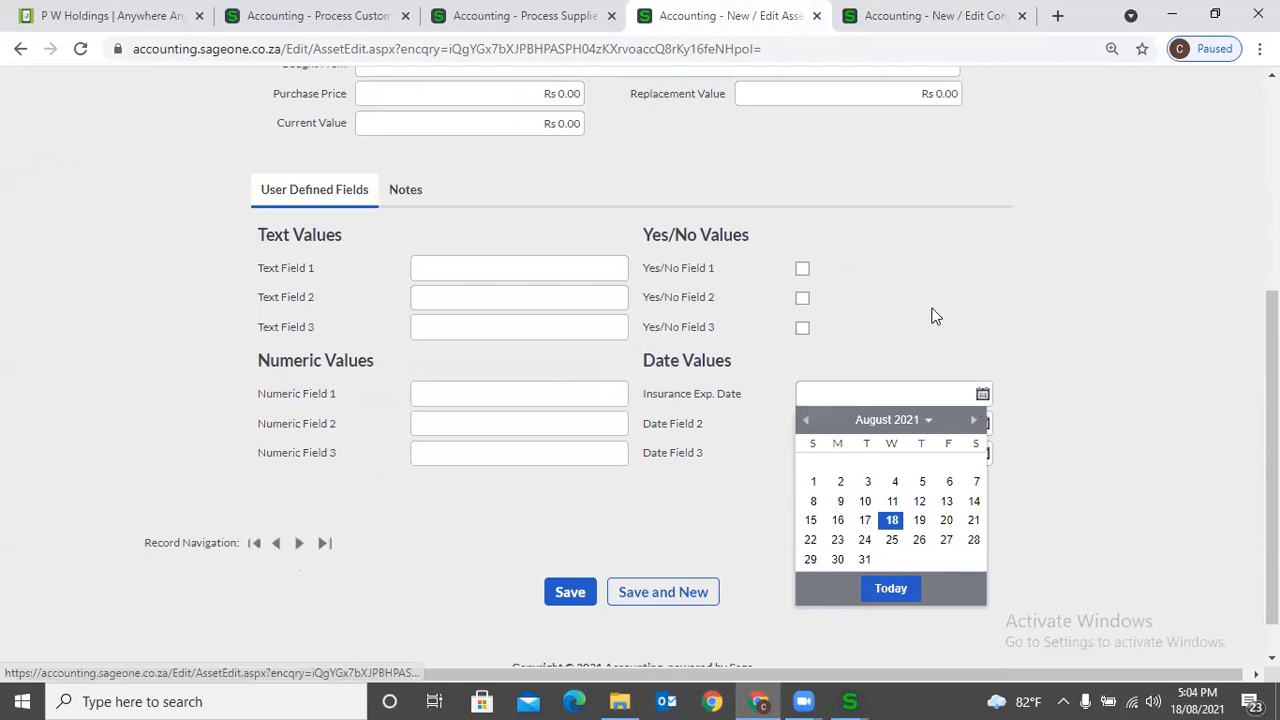
key("Escape")
scroll(931, 316, "up", 2)
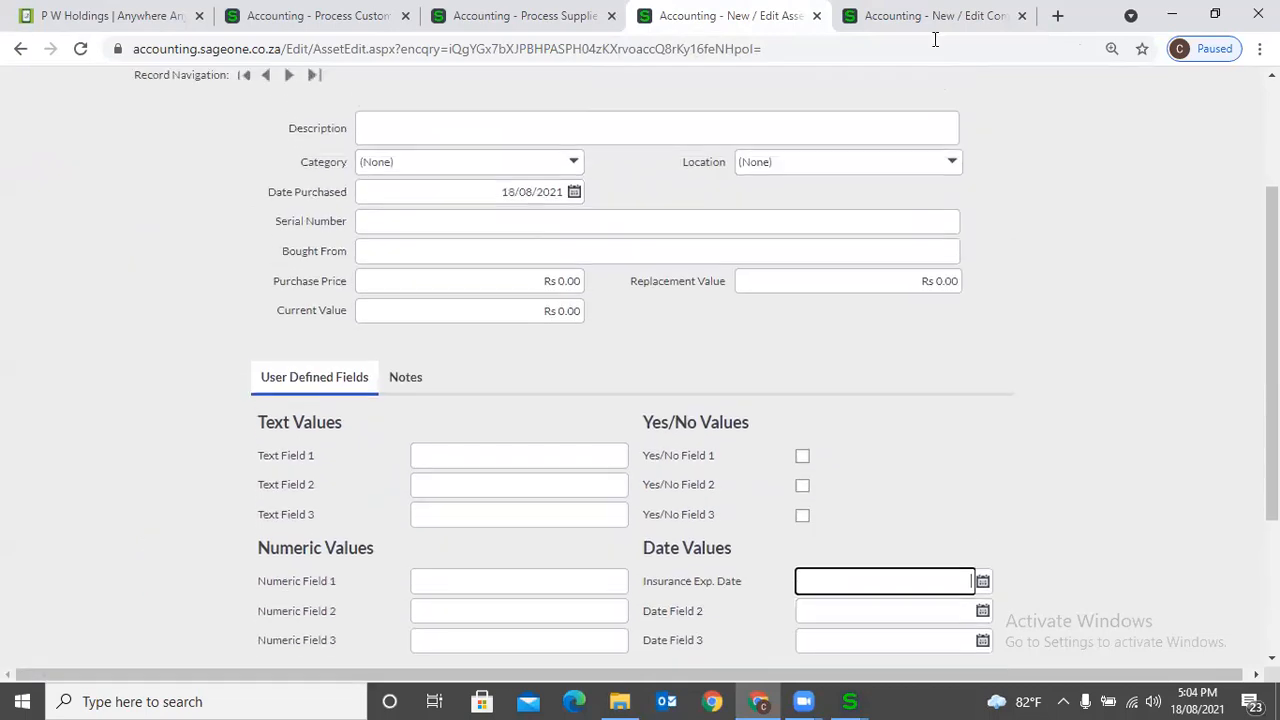
- Look over the Documents & Transactions user defined fields in Company Settings, including those for banking transactions and journals
left_click(928, 24)
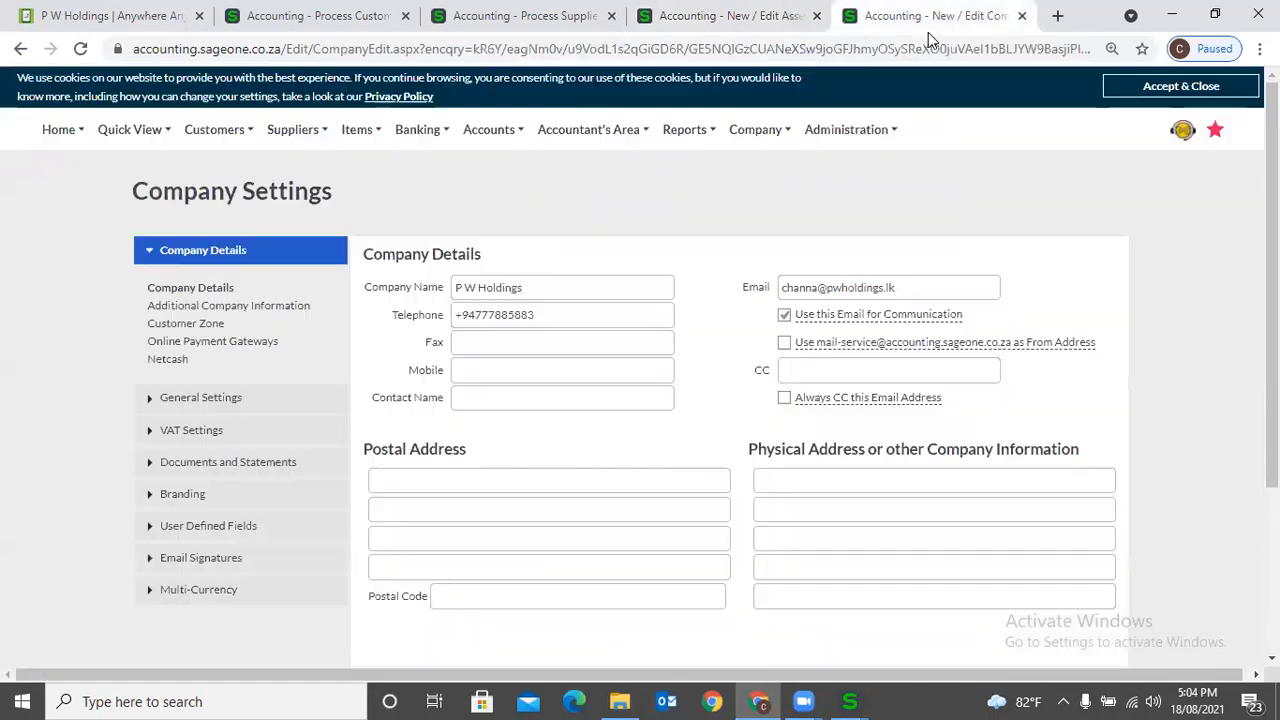
left_click(226, 527)
left_click(190, 518)
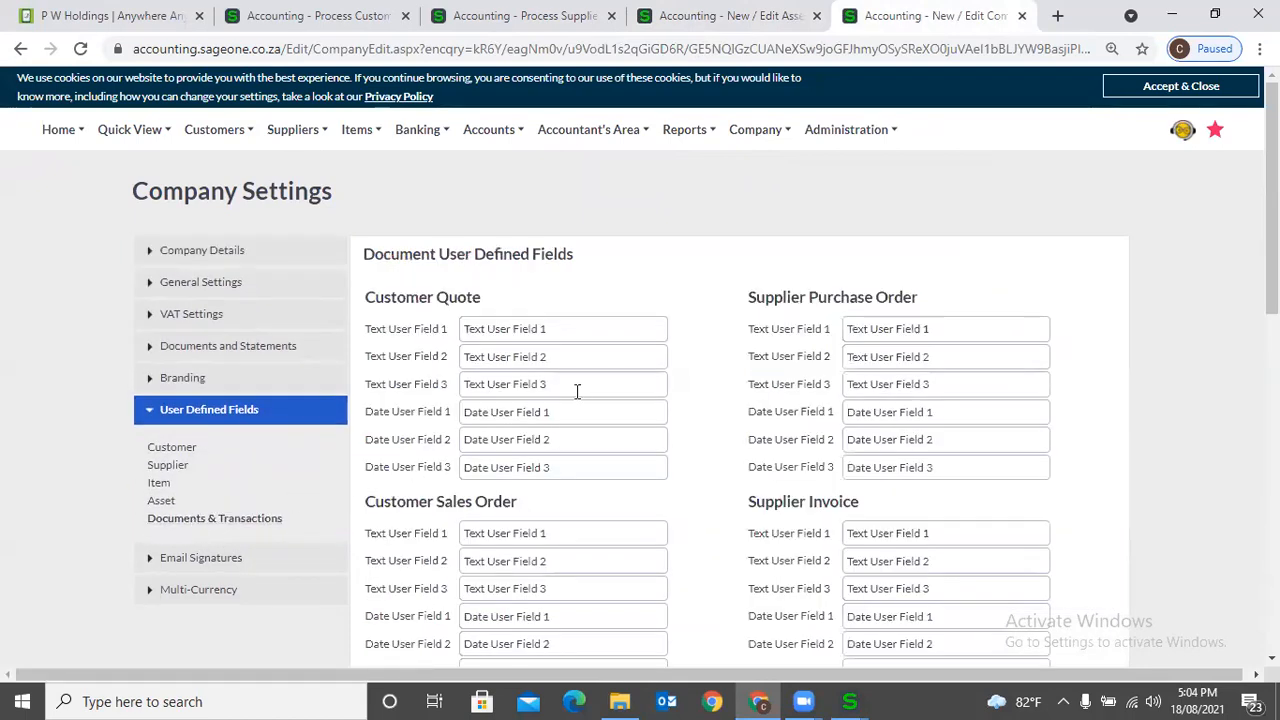
scroll(586, 454, "down", 6)
scroll(588, 476, "down", 2)
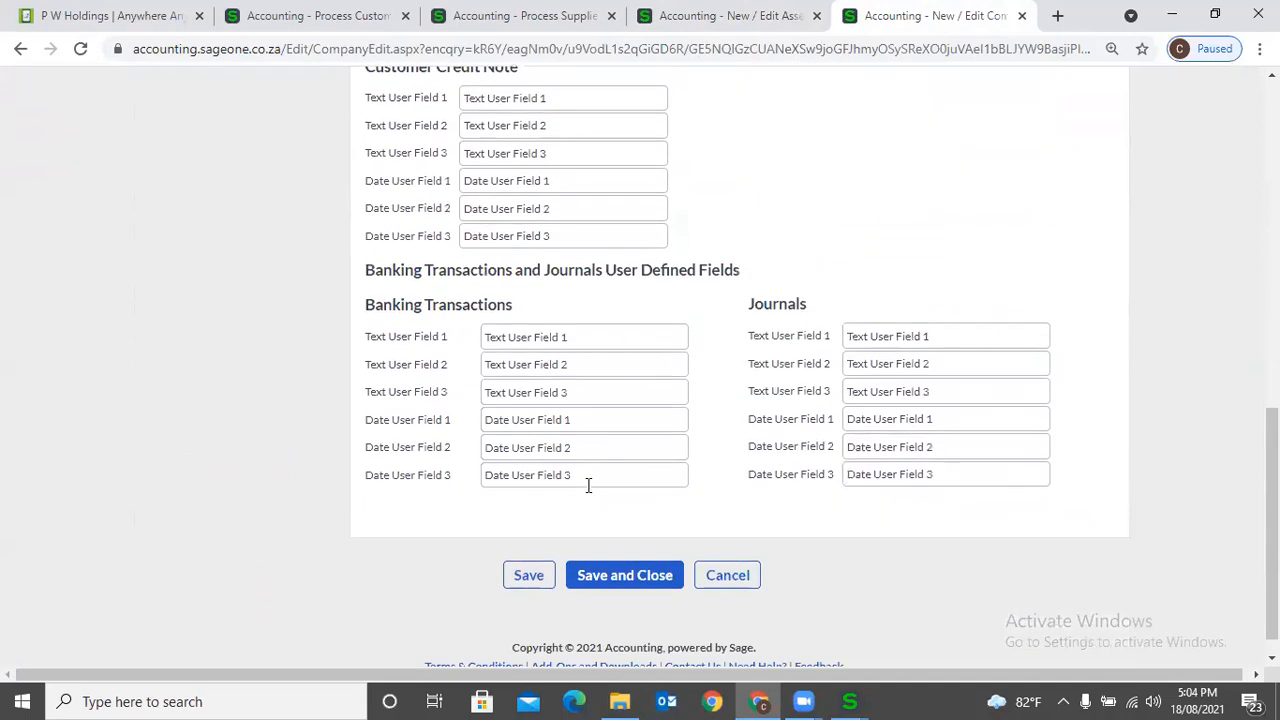
scroll(588, 485, "up", 6)
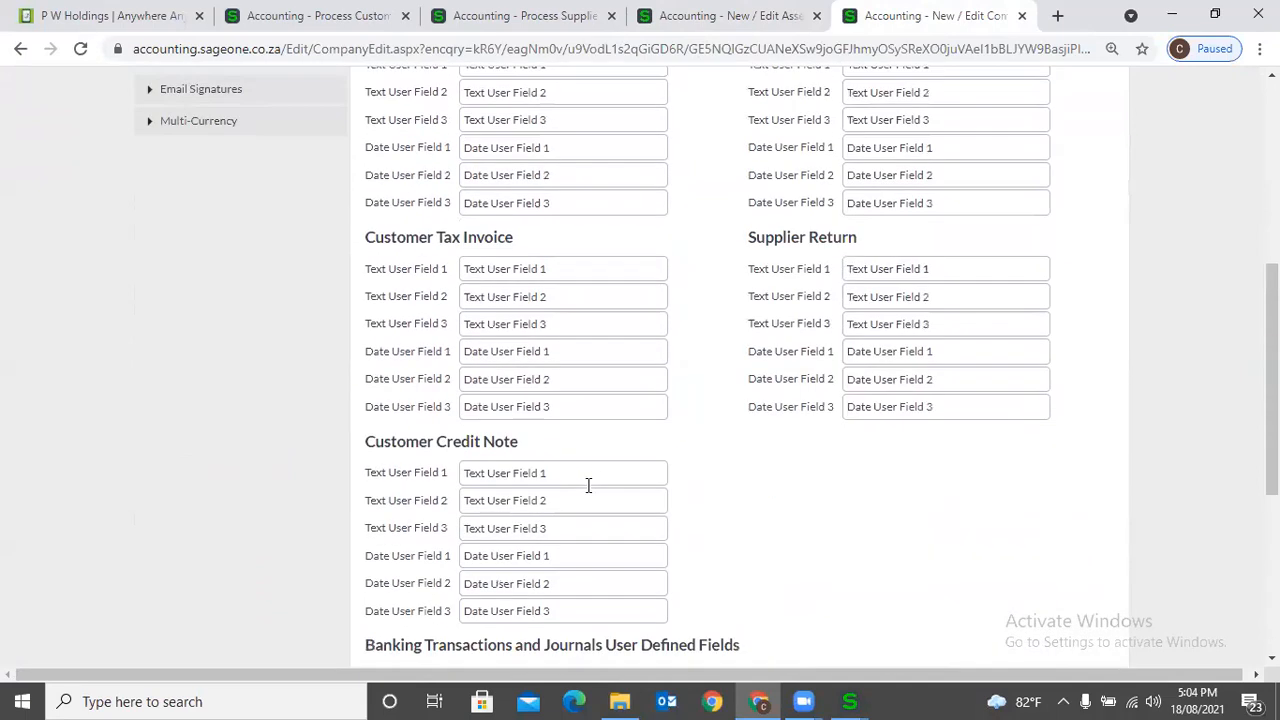
scroll(588, 485, "up", 3)
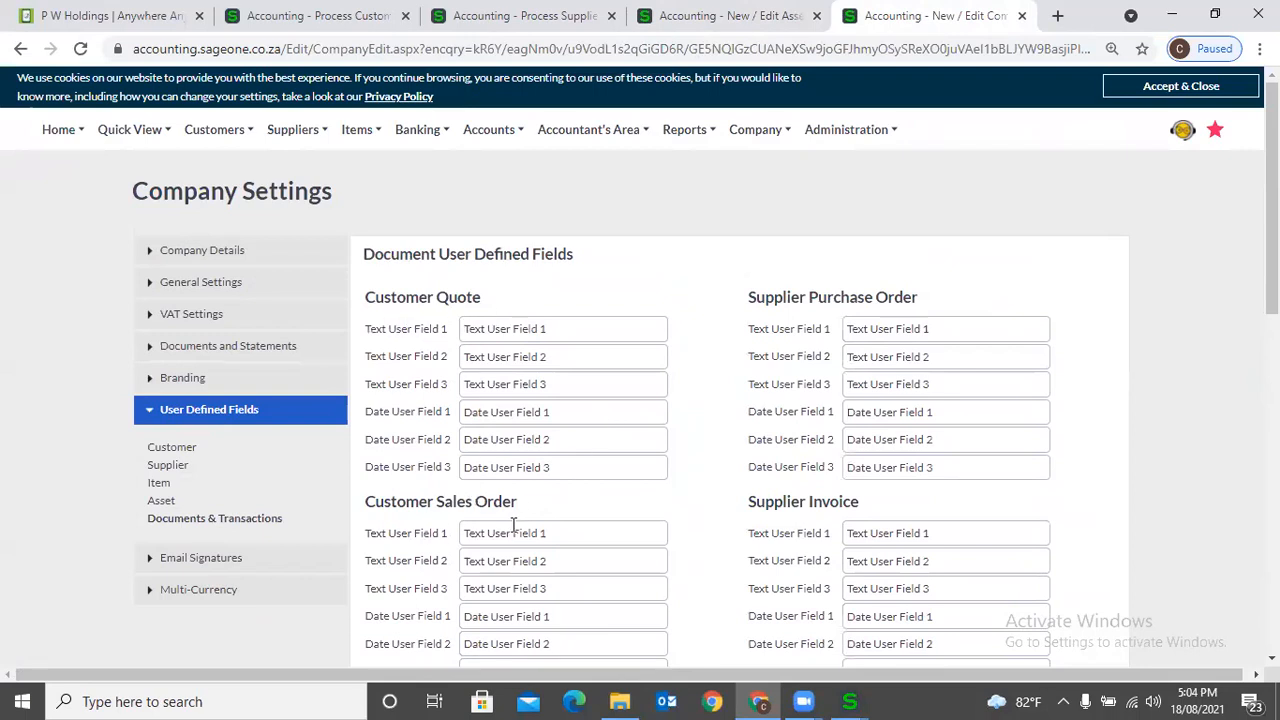
scroll(512, 522, "down", 3)
scroll(531, 457, "down", 2)
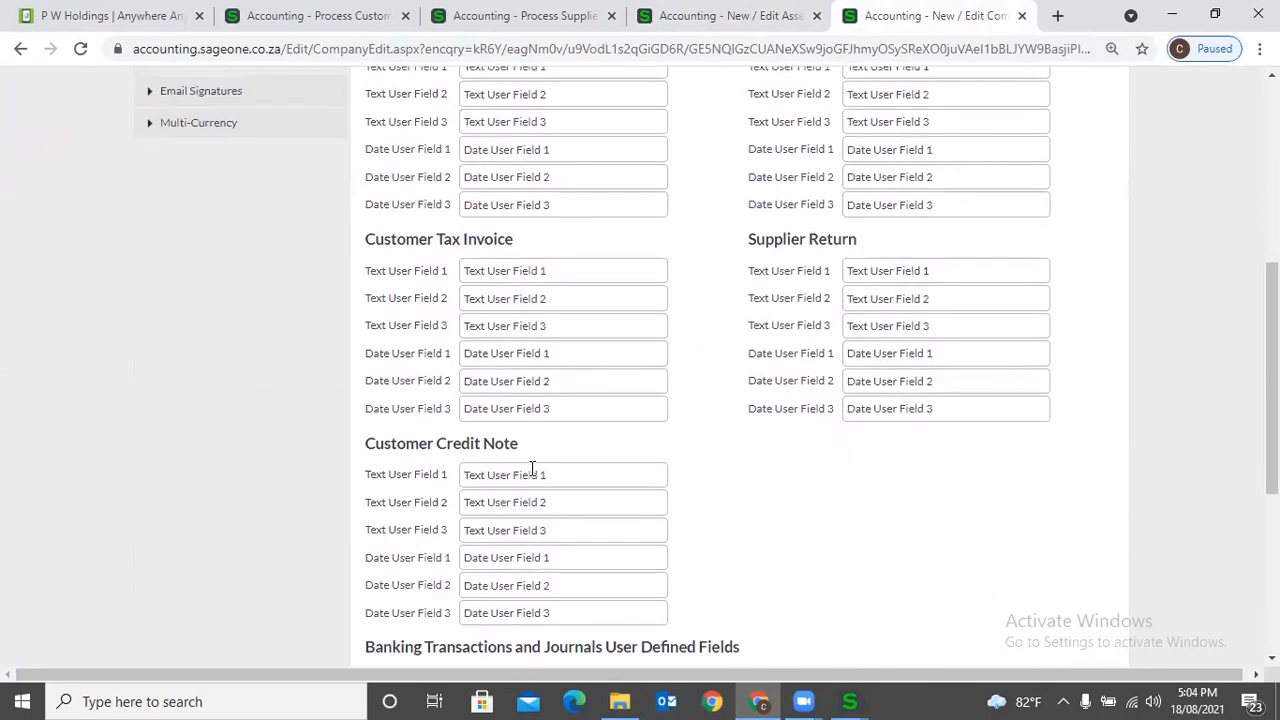
scroll(640, 440, "up", 5)
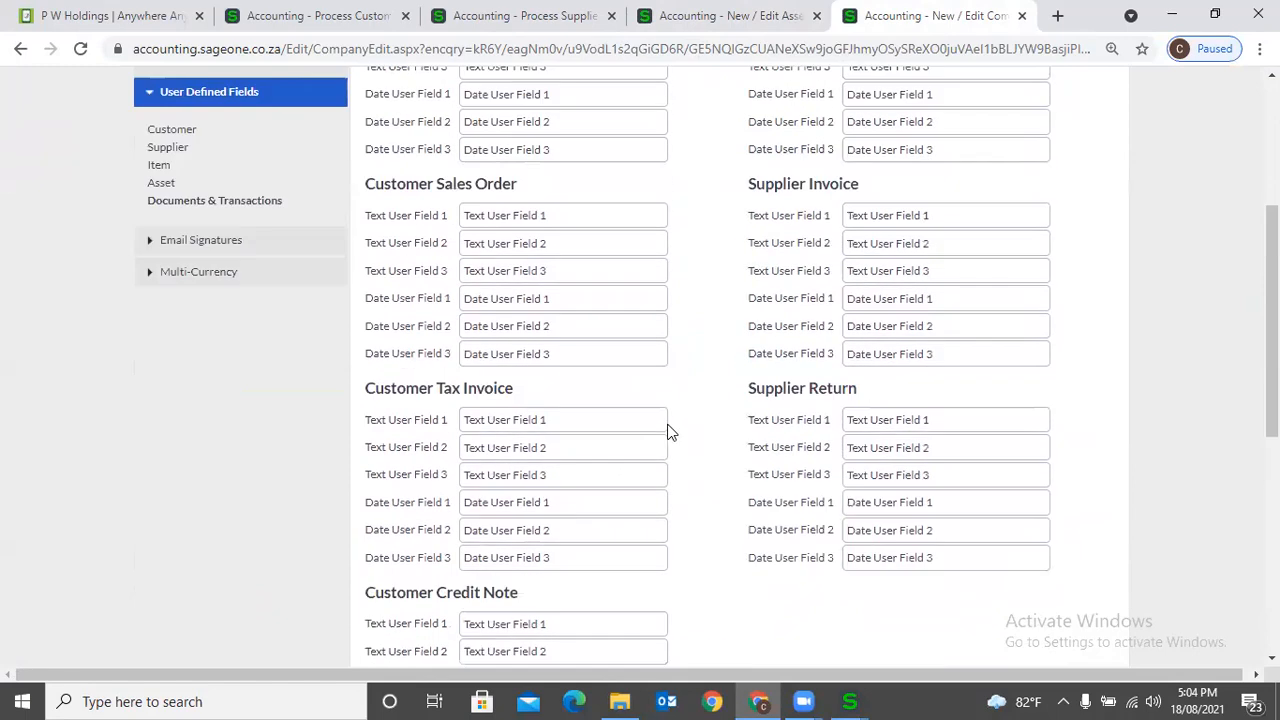
scroll(770, 484, "down", 2)
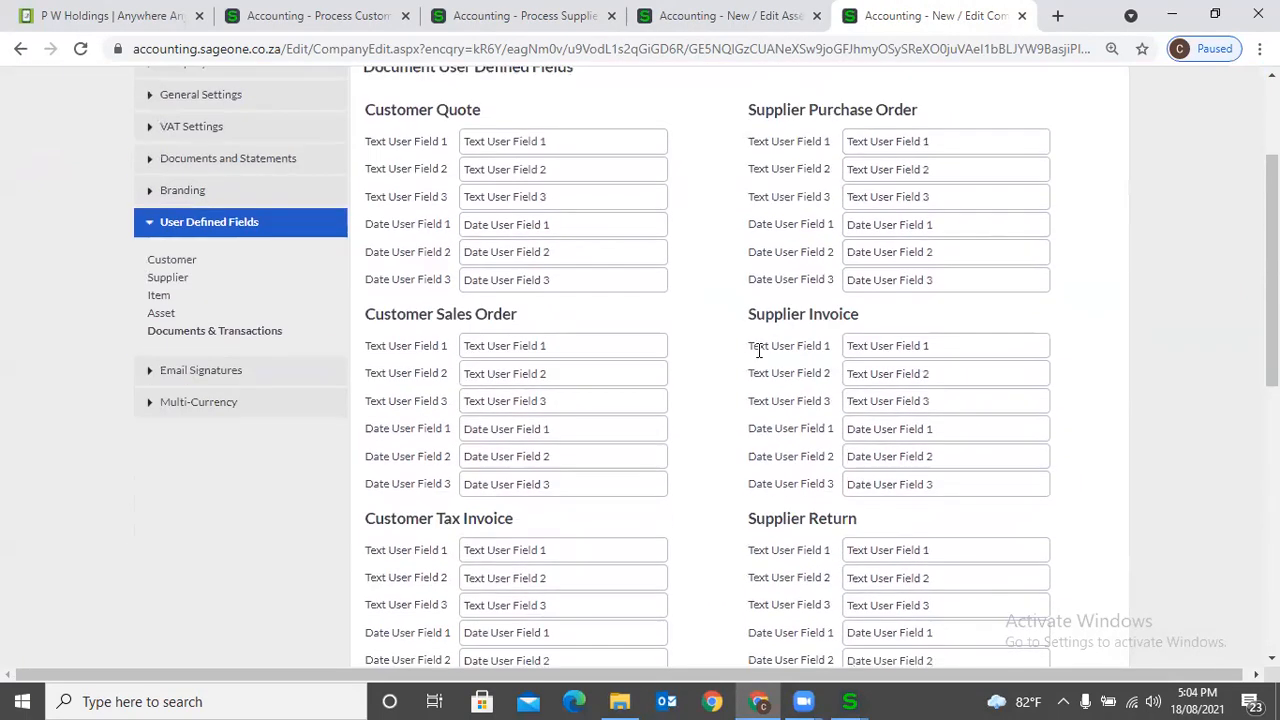
scroll(850, 540, "down", 5)
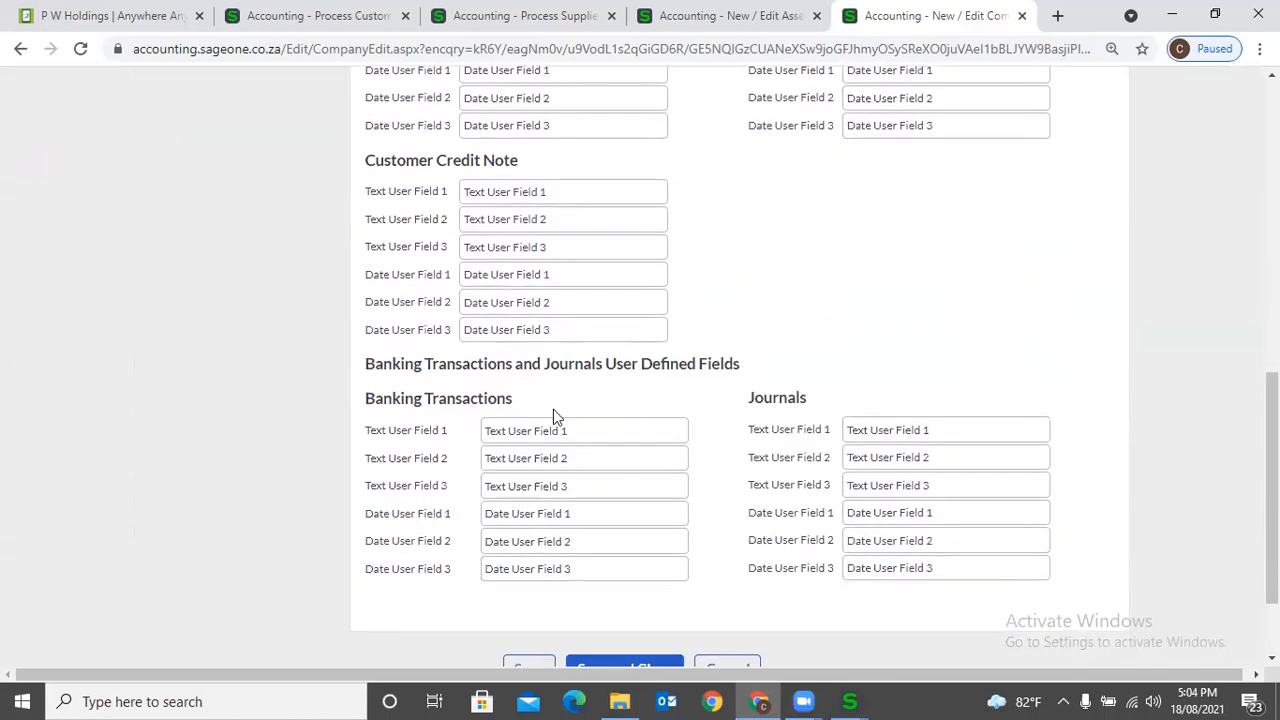
scroll(845, 410, "up", 3)
scroll(845, 410, "up", 5)
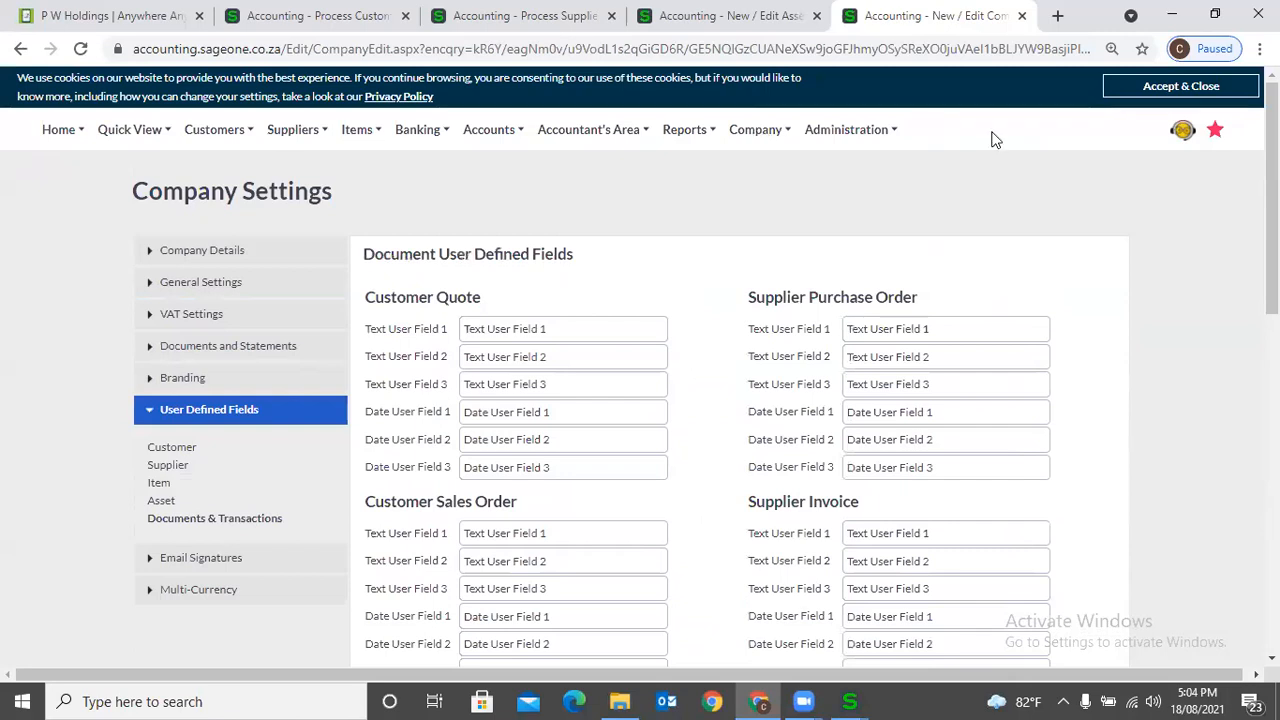
- Return to the new asset page and open the Customer Quotes list from there
key("ctrl+shift+Tab")
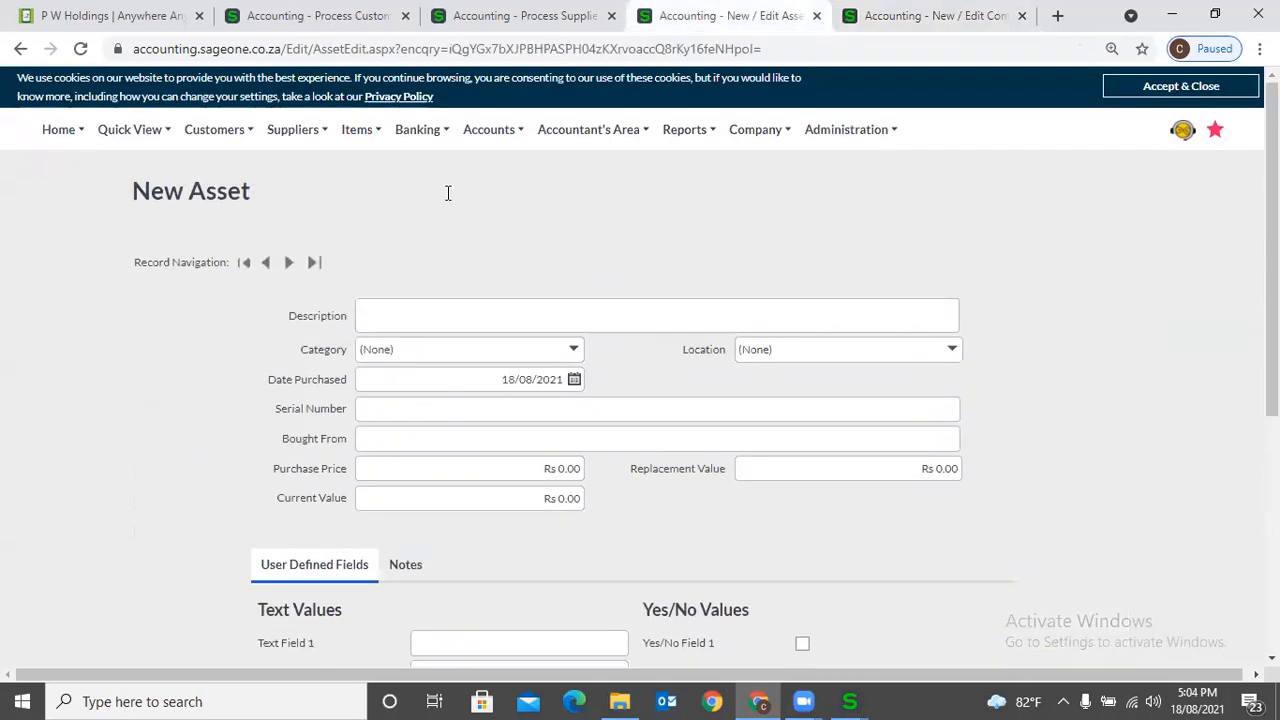
left_click(210, 131)
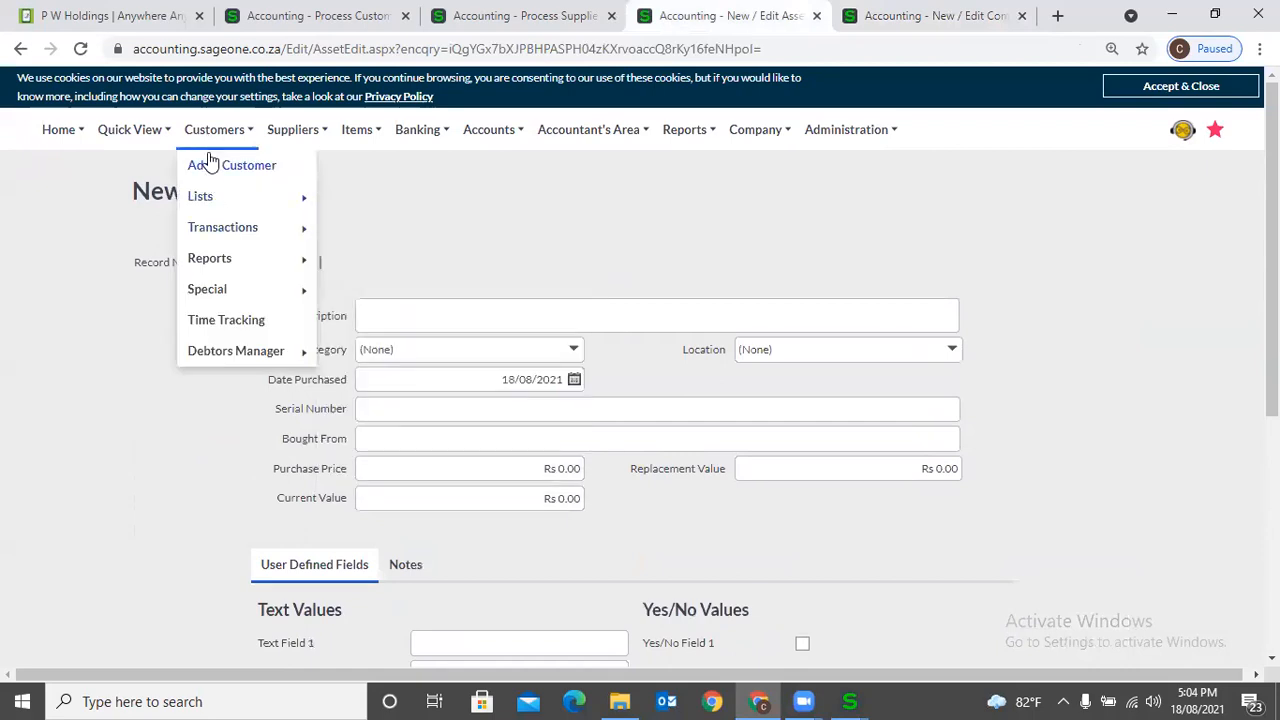
mouse_move(217, 228)
left_click(356, 229)
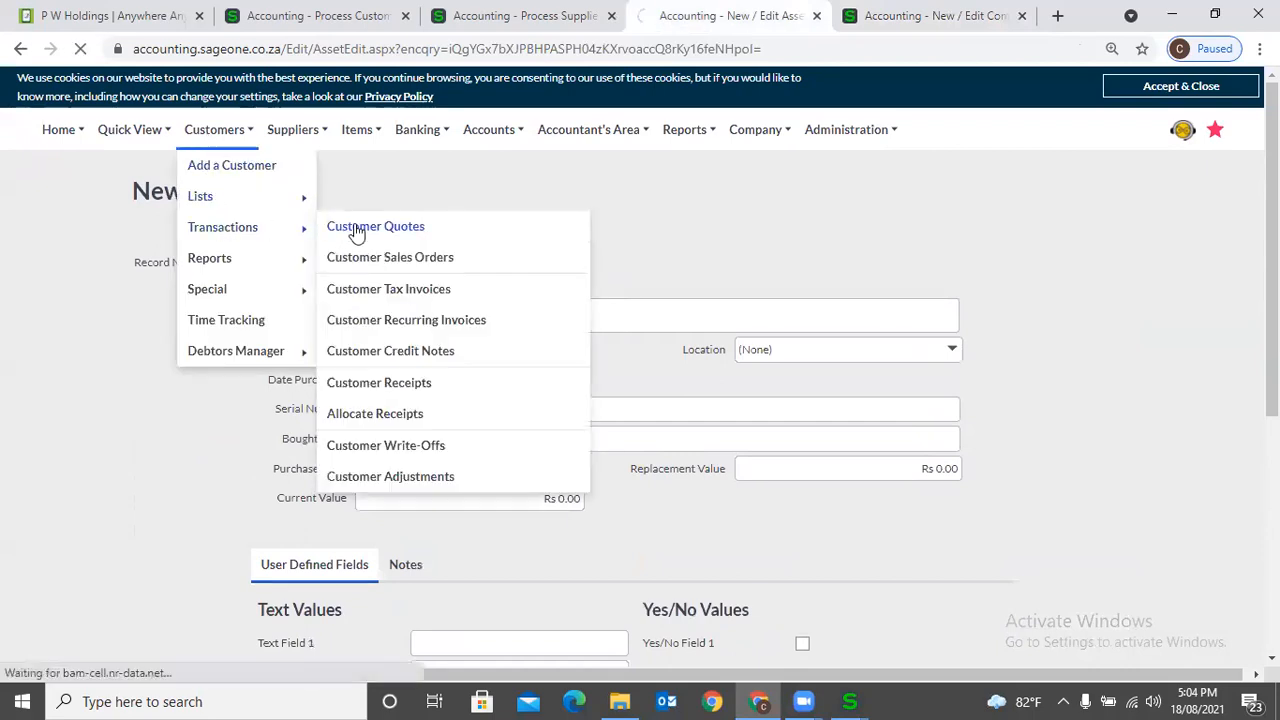
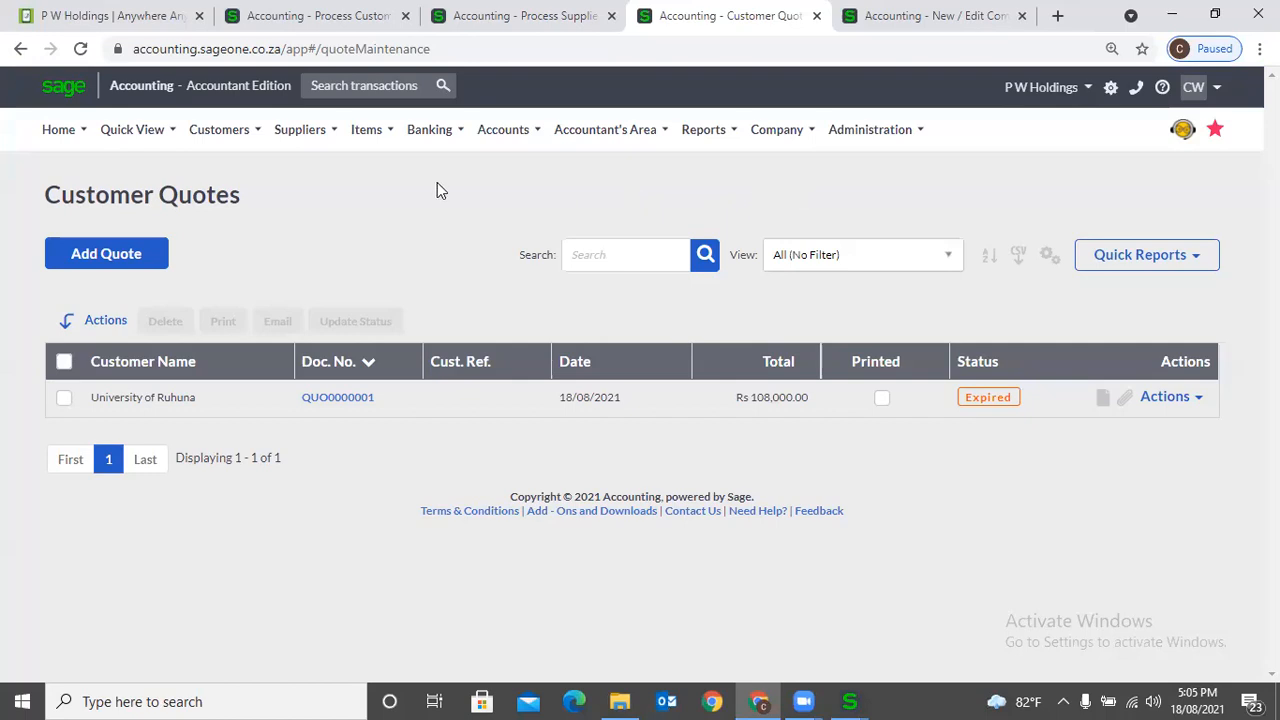
- Start a new customer quote and view the user defined fields available for it
left_click(84, 258)
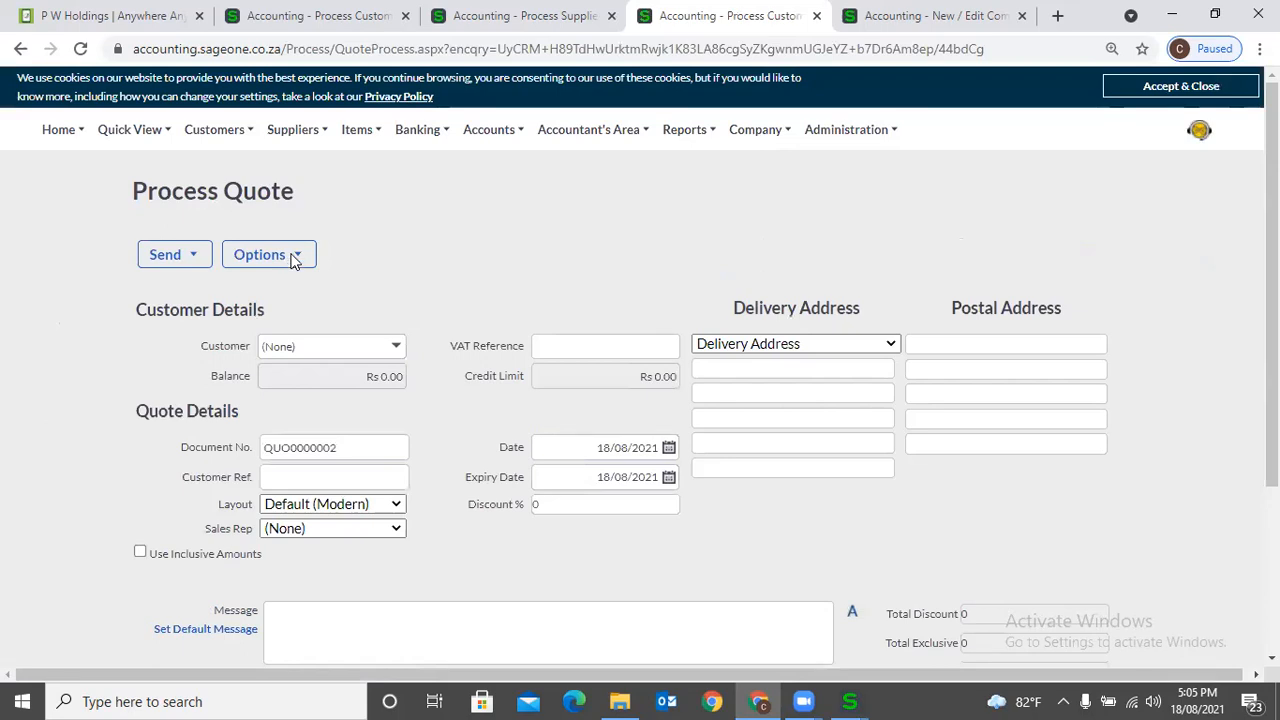
left_click(292, 257)
left_click(296, 314)
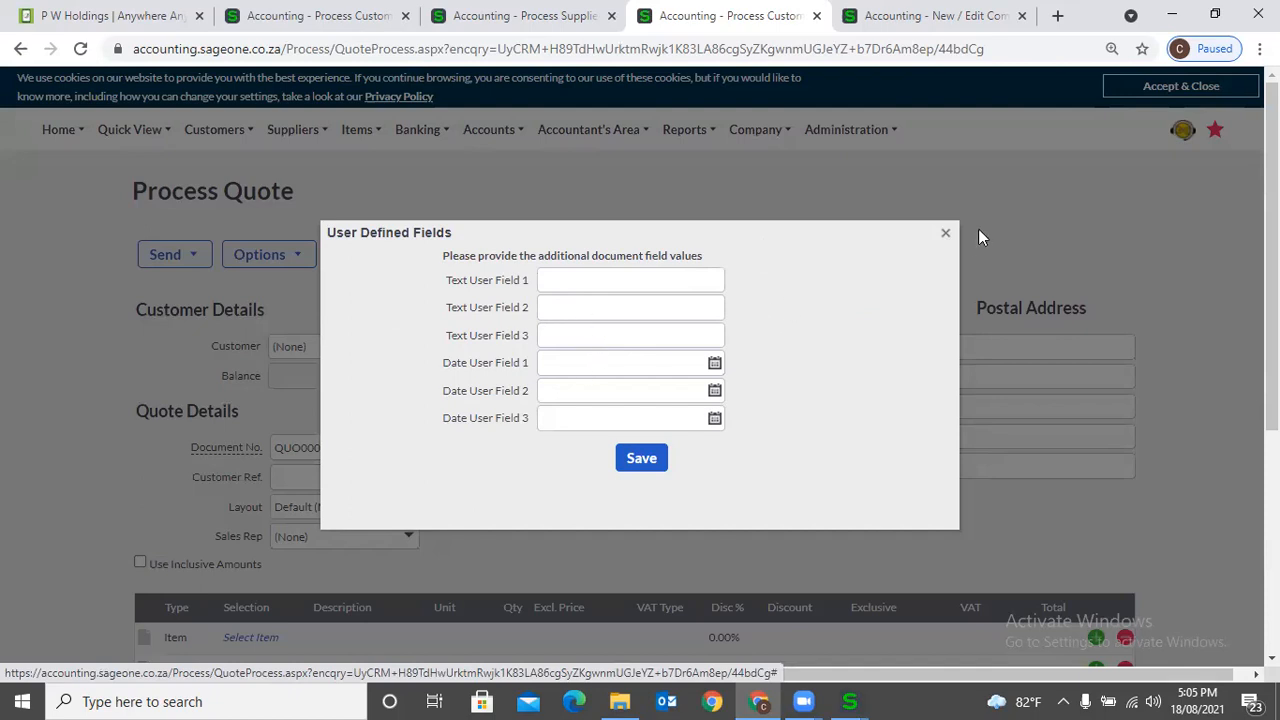
left_click(944, 237)
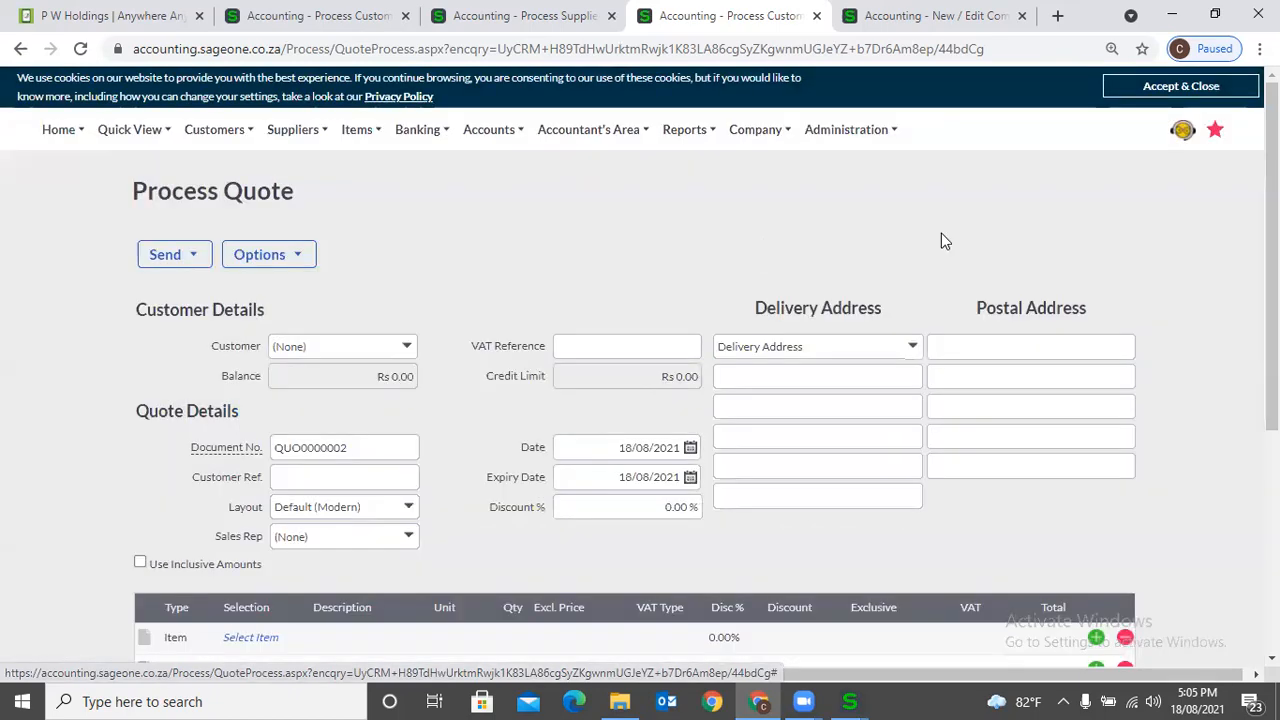
- Review the Documents & Transactions and Customer user defined fields in Company Settings
left_click(912, 22)
scroll(546, 437, "down", 1)
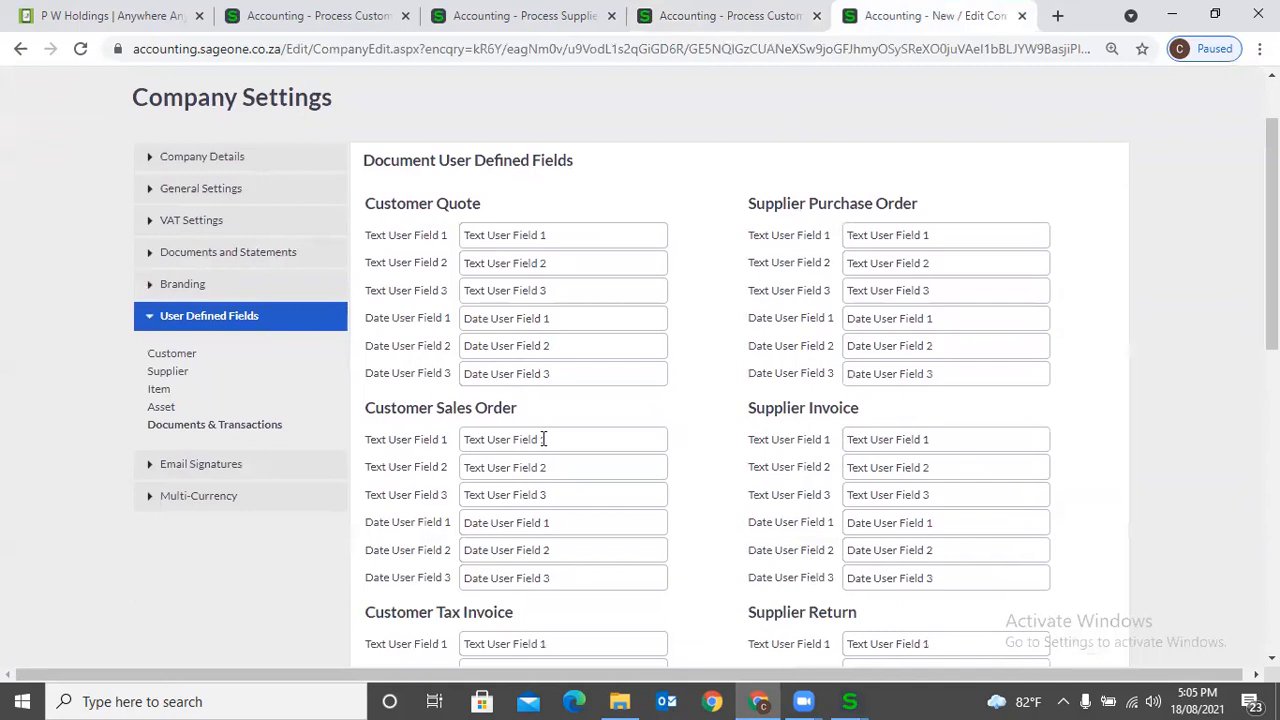
scroll(771, 340, "down", 2)
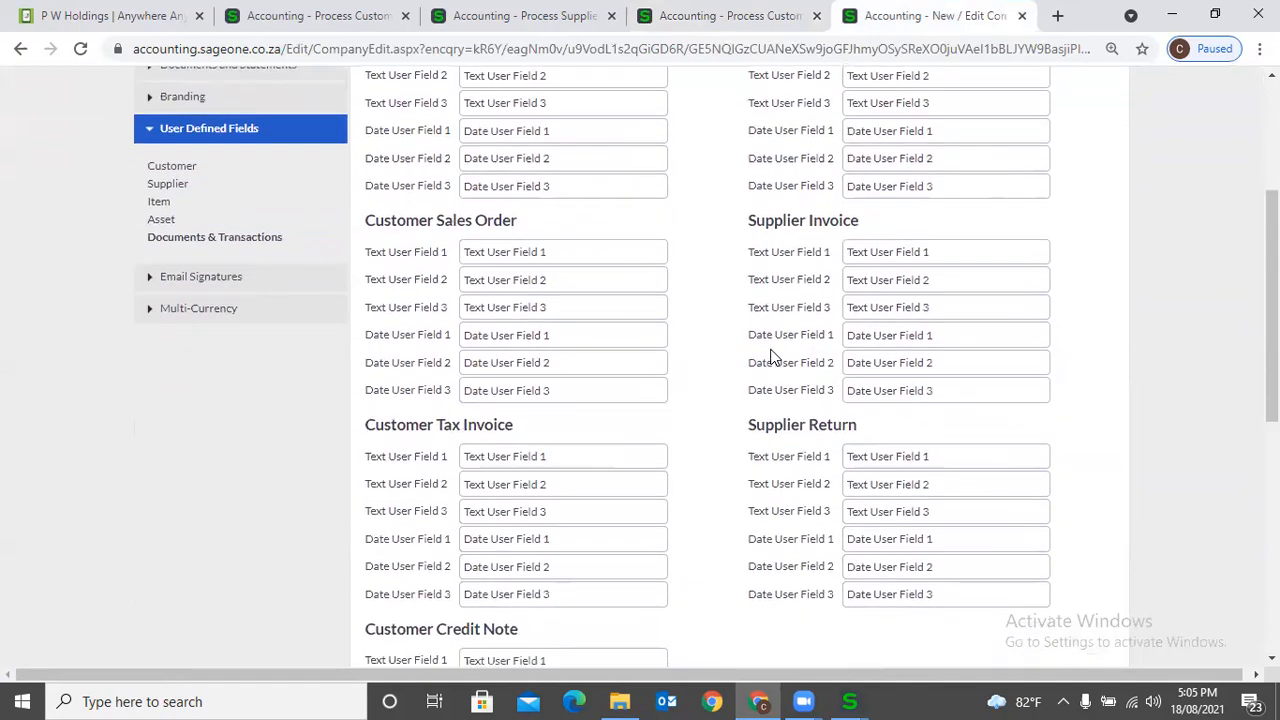
scroll(562, 455, "down", 5)
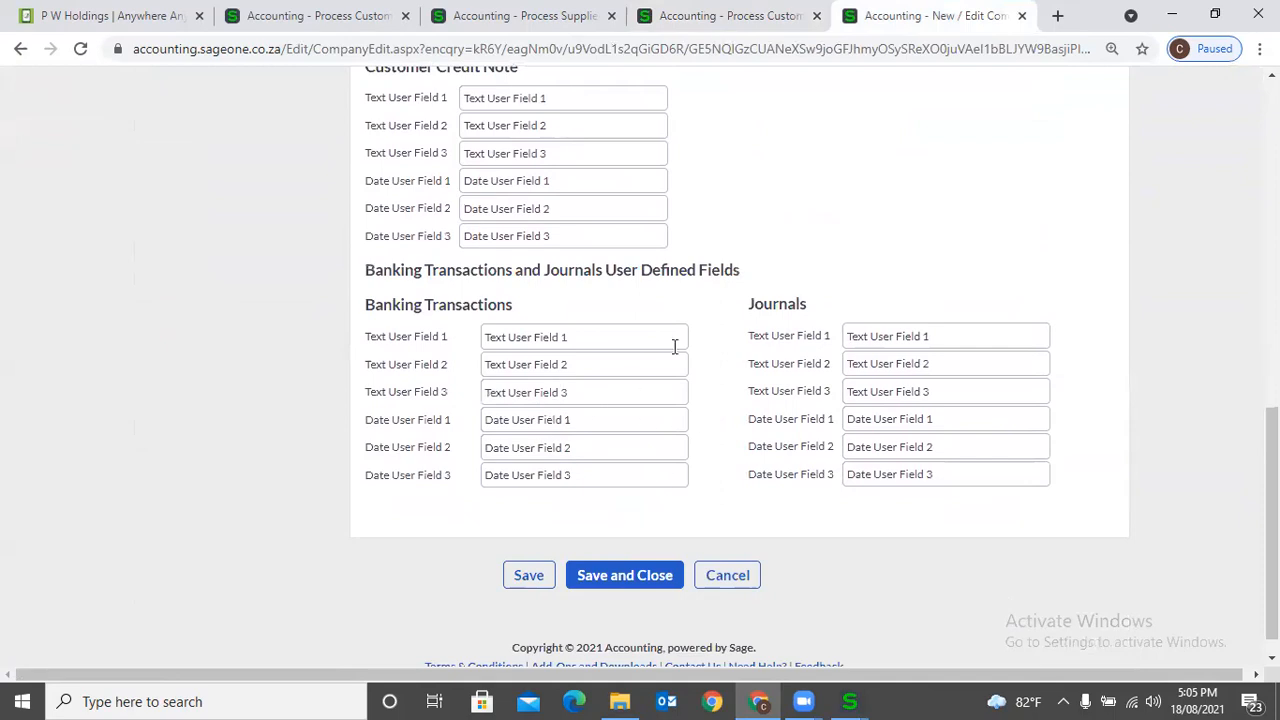
scroll(674, 346, "up", 8)
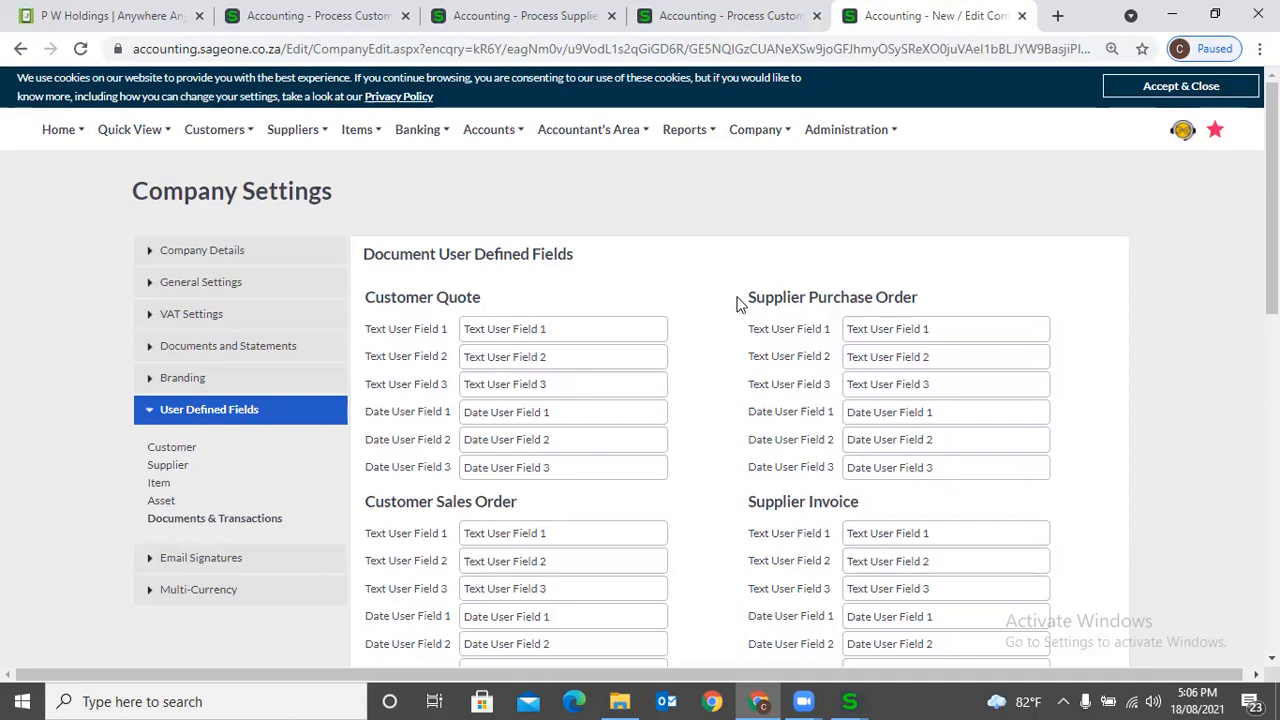
left_click(190, 452)
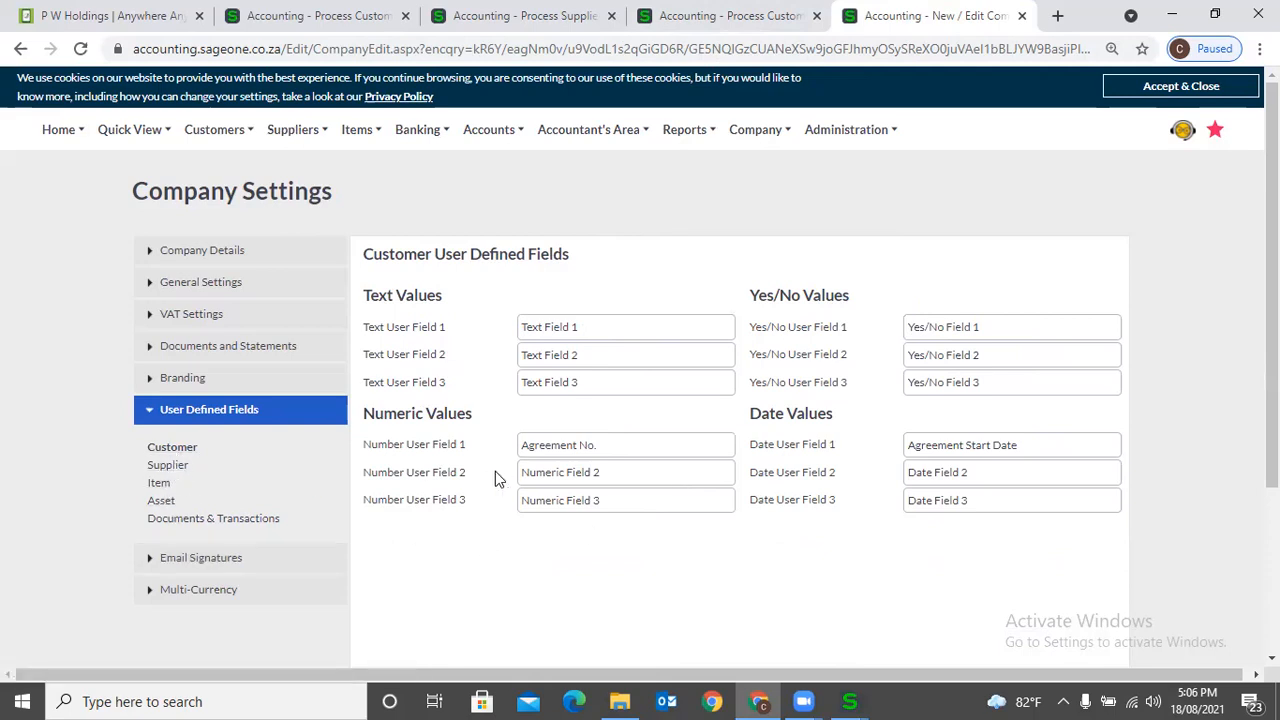
left_click(258, 520)
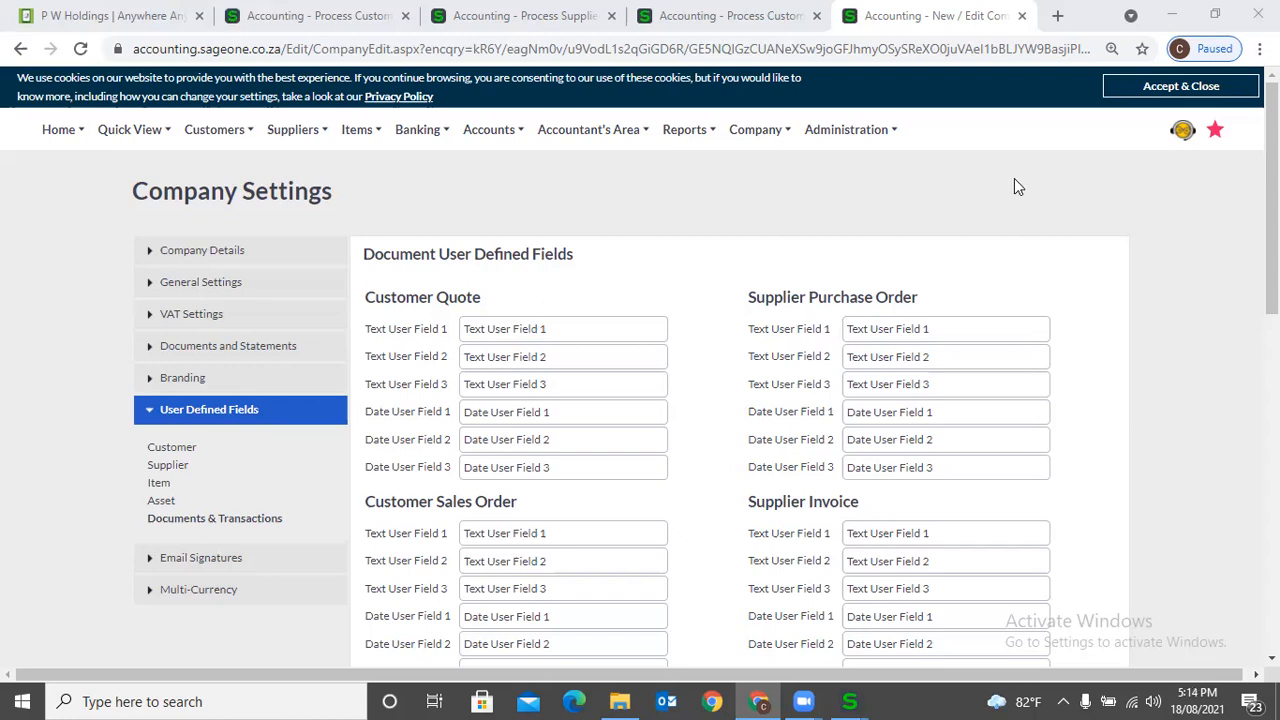
- Return to the open quote and choose University of Ruhuna as its customer
key("ctrl+Page_Up")
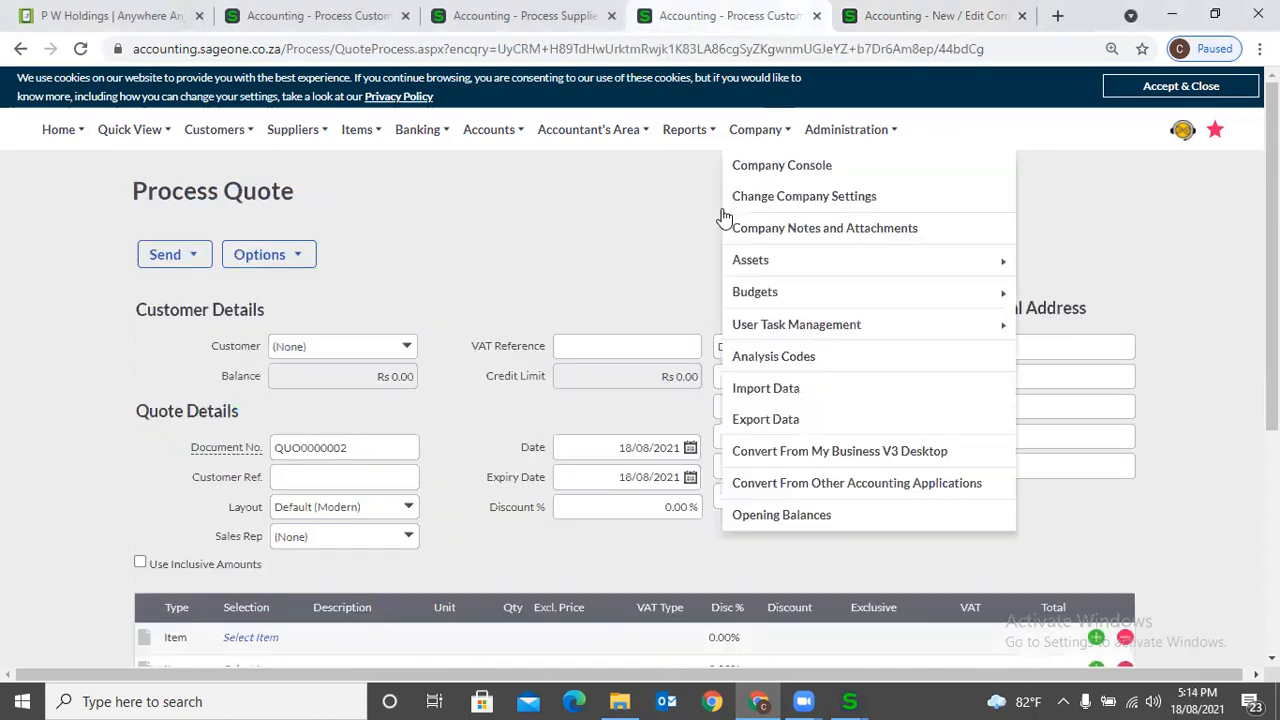
scroll(639, 297, "down", 2)
scroll(639, 296, "down", 1)
scroll(639, 296, "up", 2)
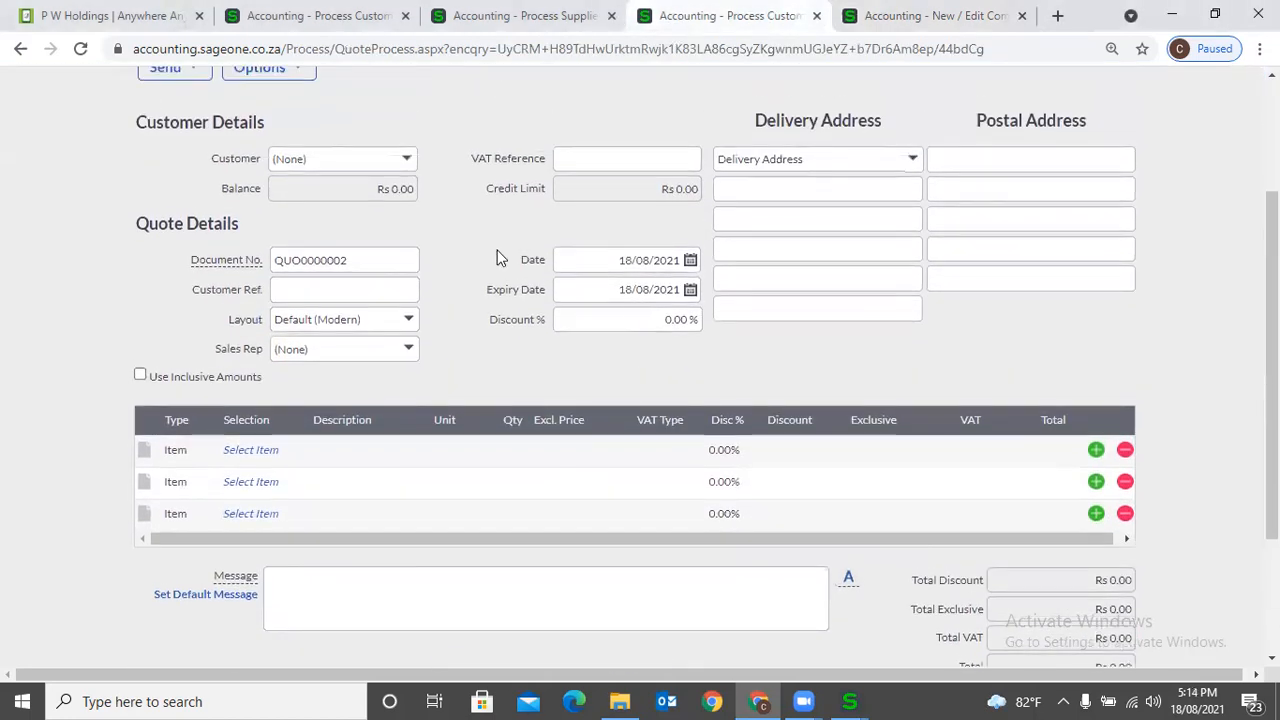
left_click(408, 164)
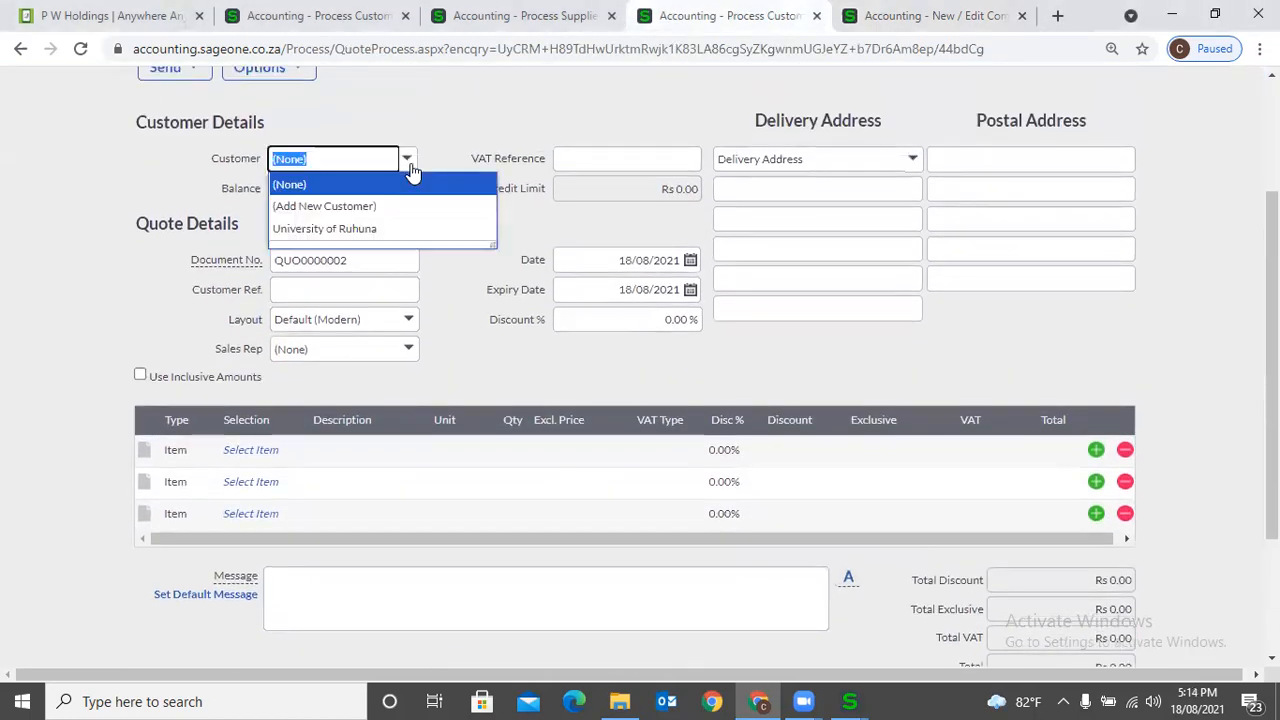
left_click(410, 229)
- Add item RUH001 to the first quote line with an exclusive price of Rs 10,000
left_click(285, 449)
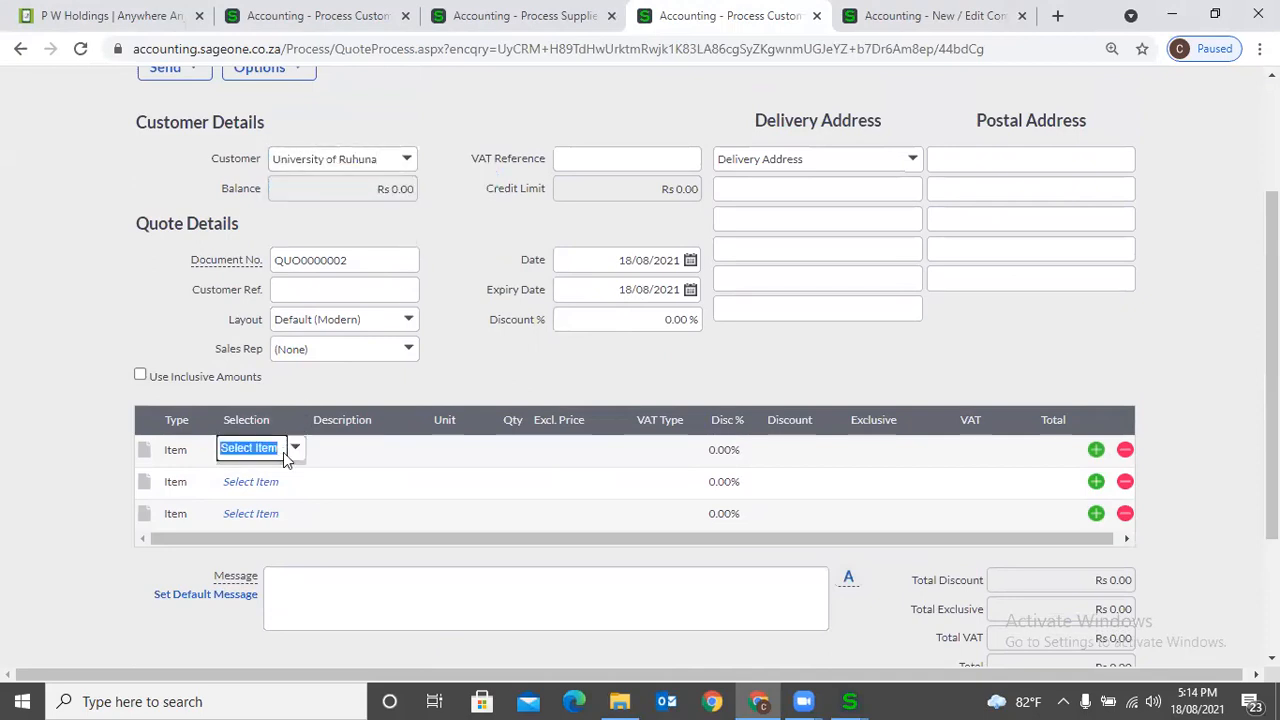
left_click(295, 451)
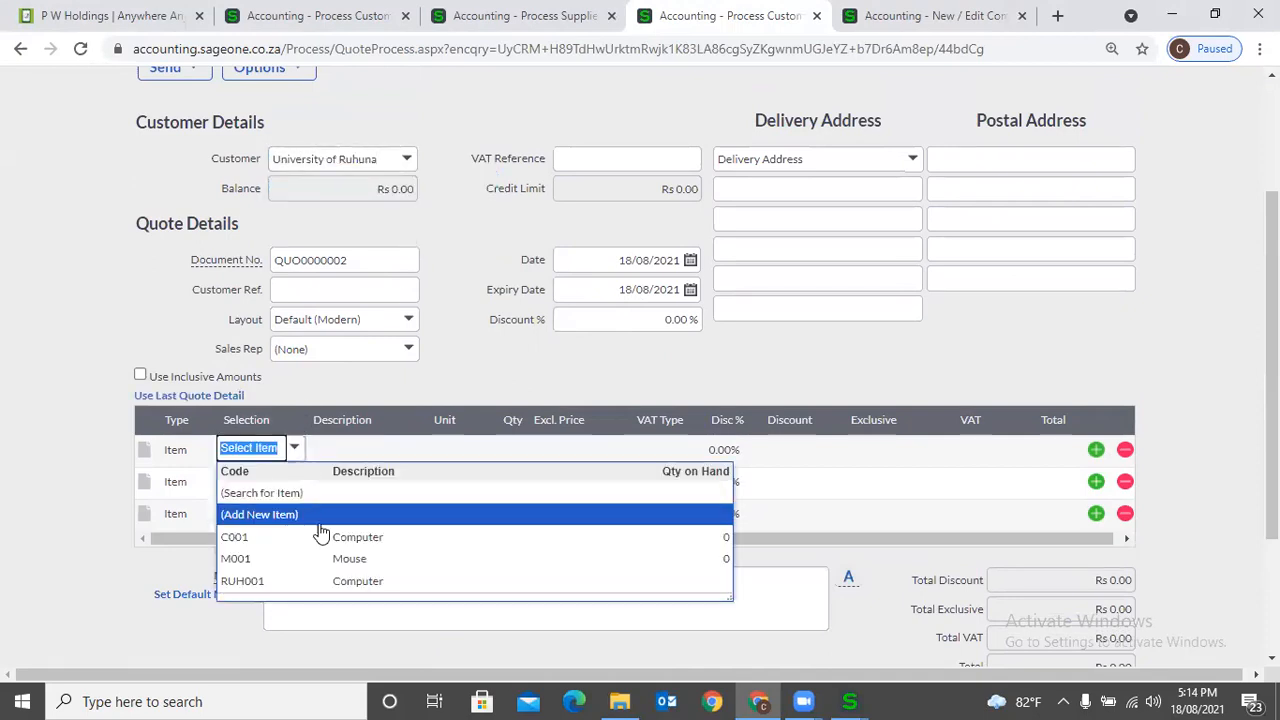
left_click(327, 582)
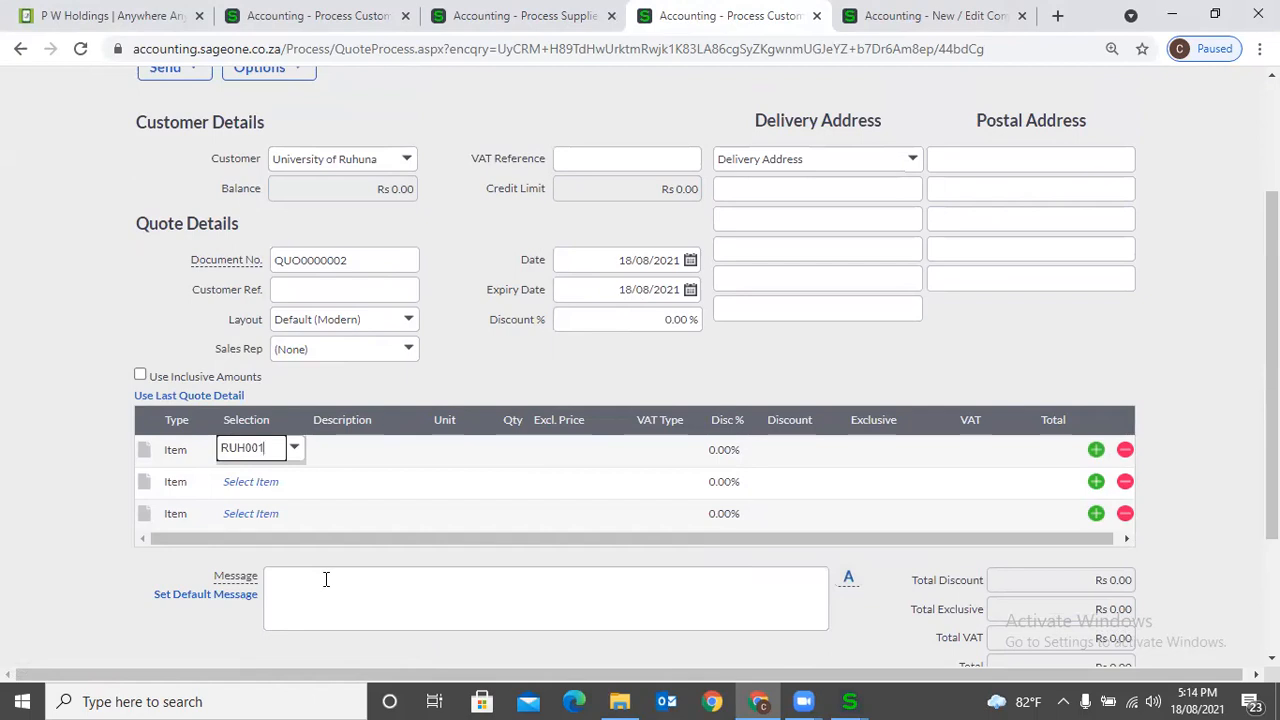
key("Tab")
key("Tab")
key("Tab")
type("10,000")
key("Tab")
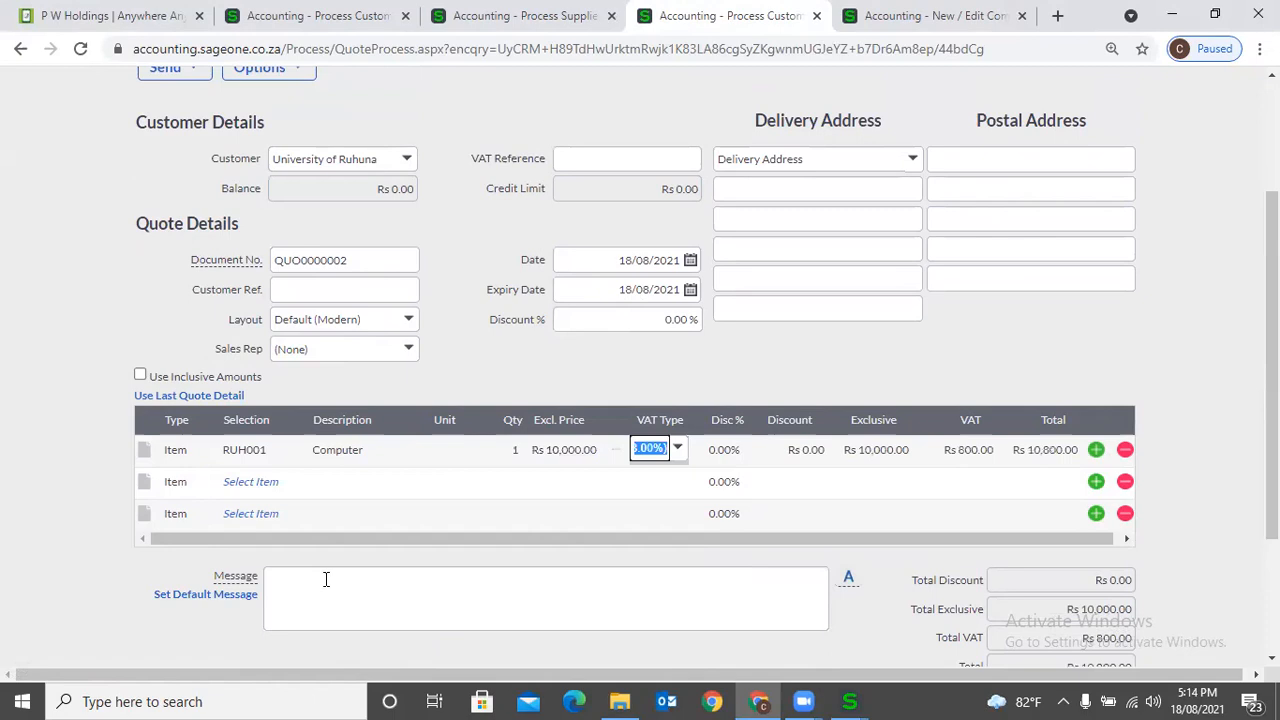
- Prepare the quote for emailing and try to send it without a recipient
scroll(628, 640, "down", 3)
left_click(770, 545)
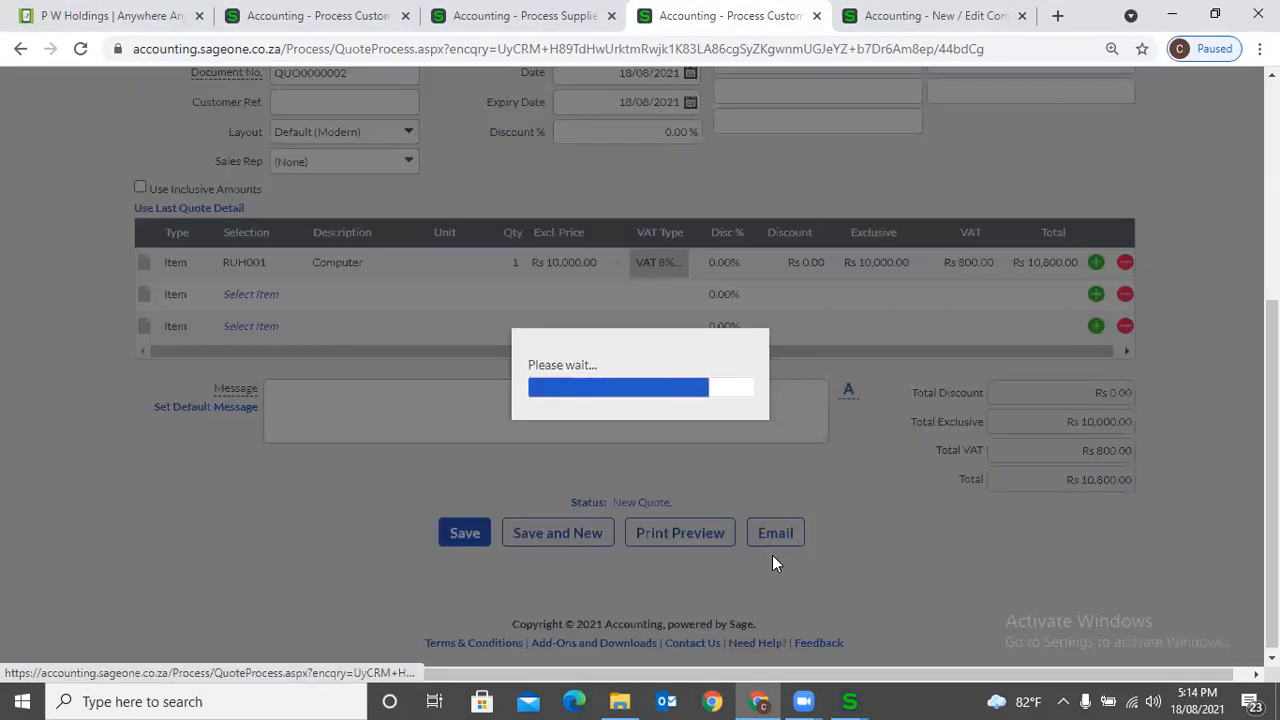
mouse_move(858, 700)
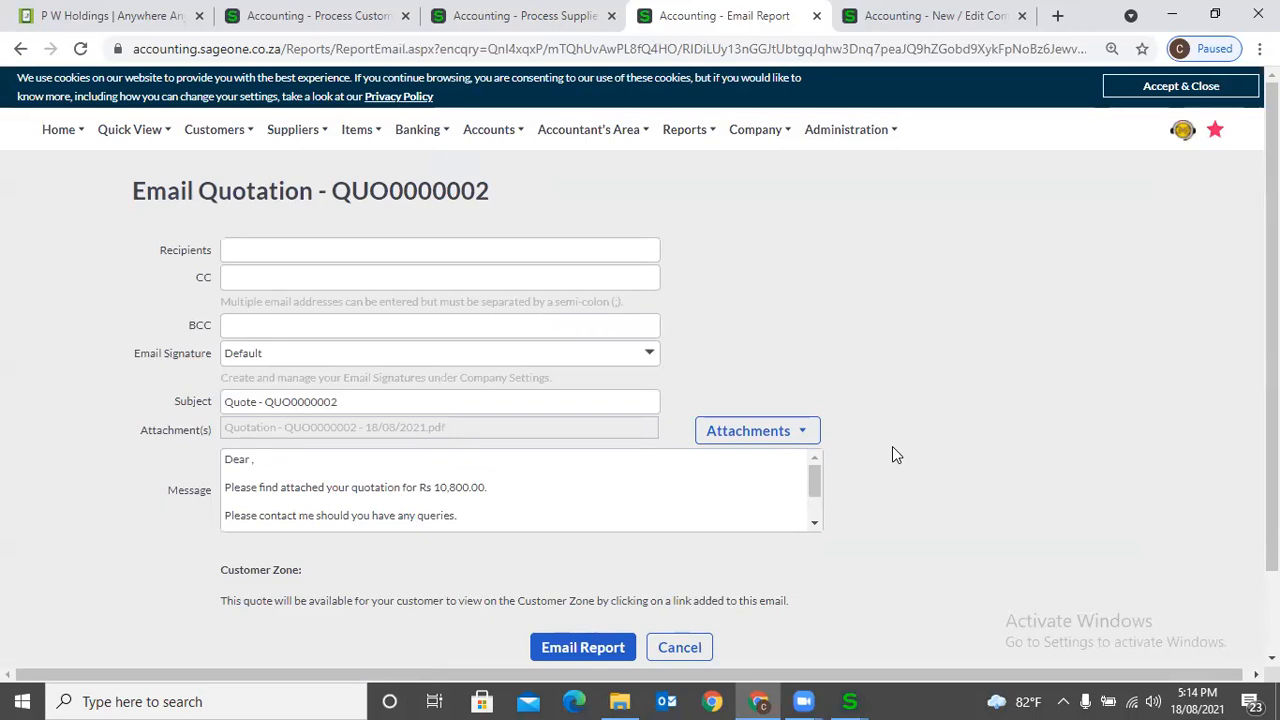
left_click(588, 647)
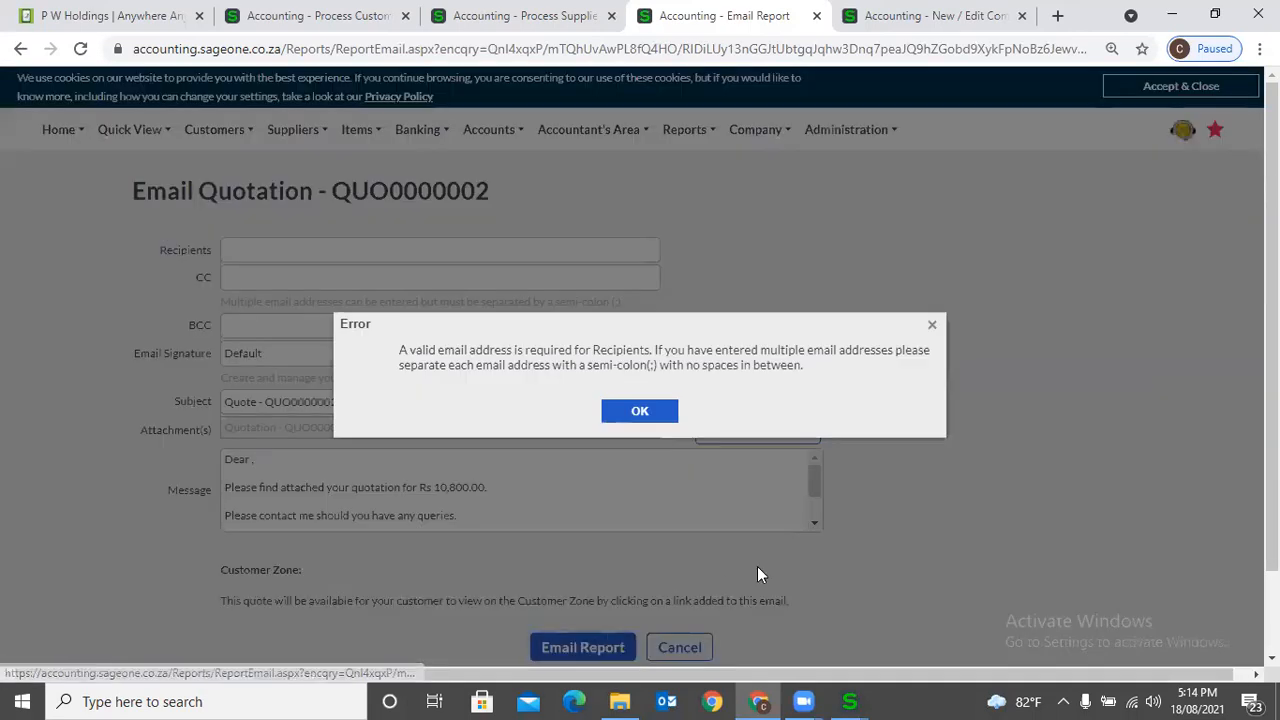
left_click(640, 414)
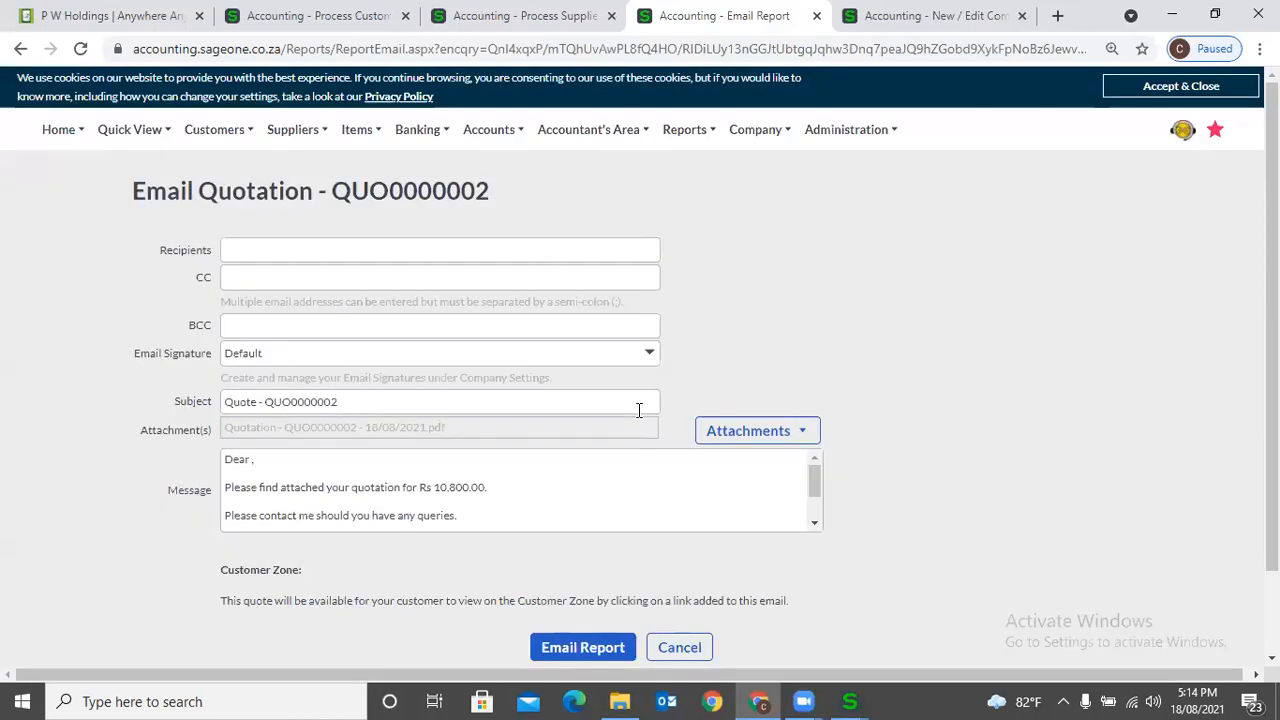
- Enter the recipient's e-mail address and send the quotation
left_click(378, 247)
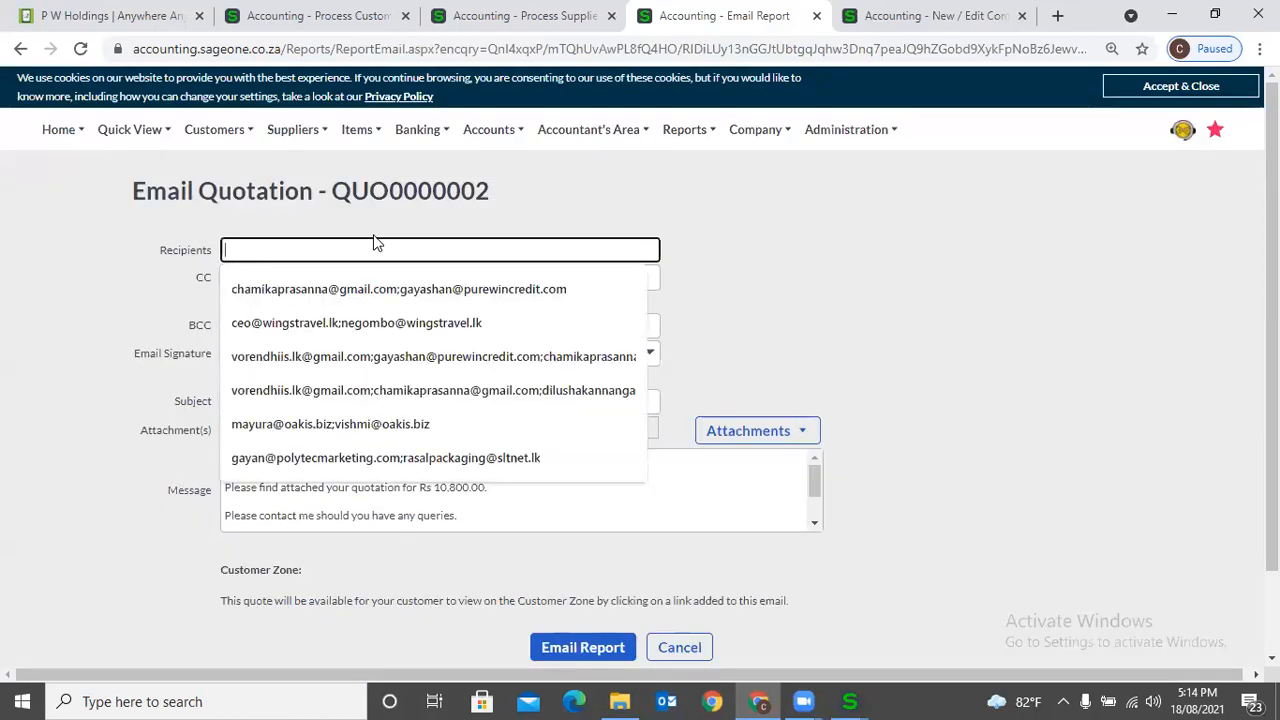
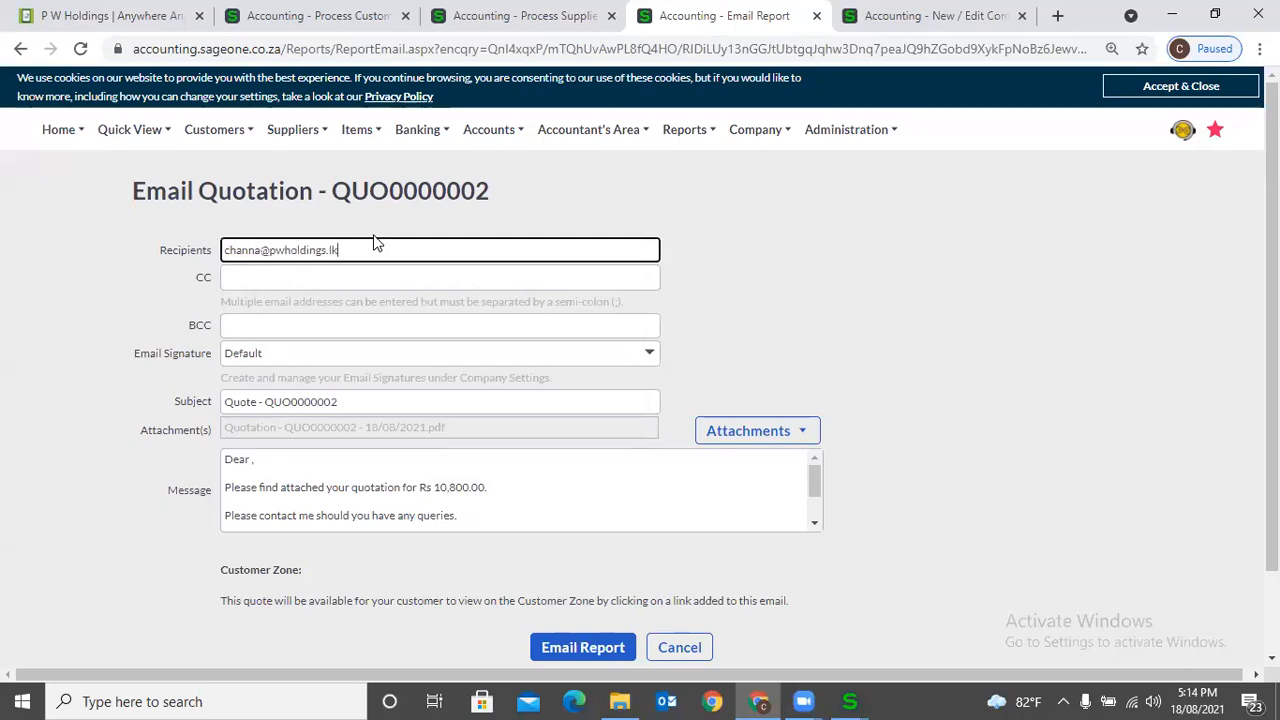
left_click(594, 655)
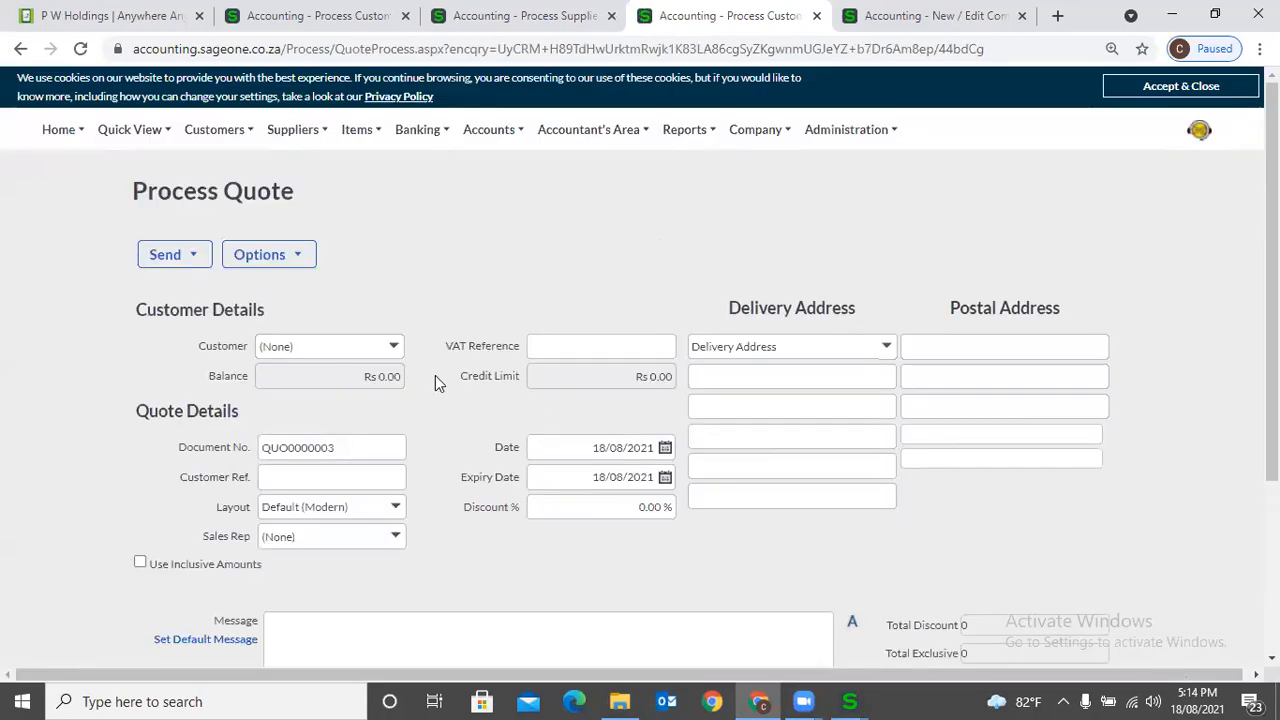
- Open the Customer Tax Invoices list and display the Email Signatures section of Company Settings
left_click(212, 140)
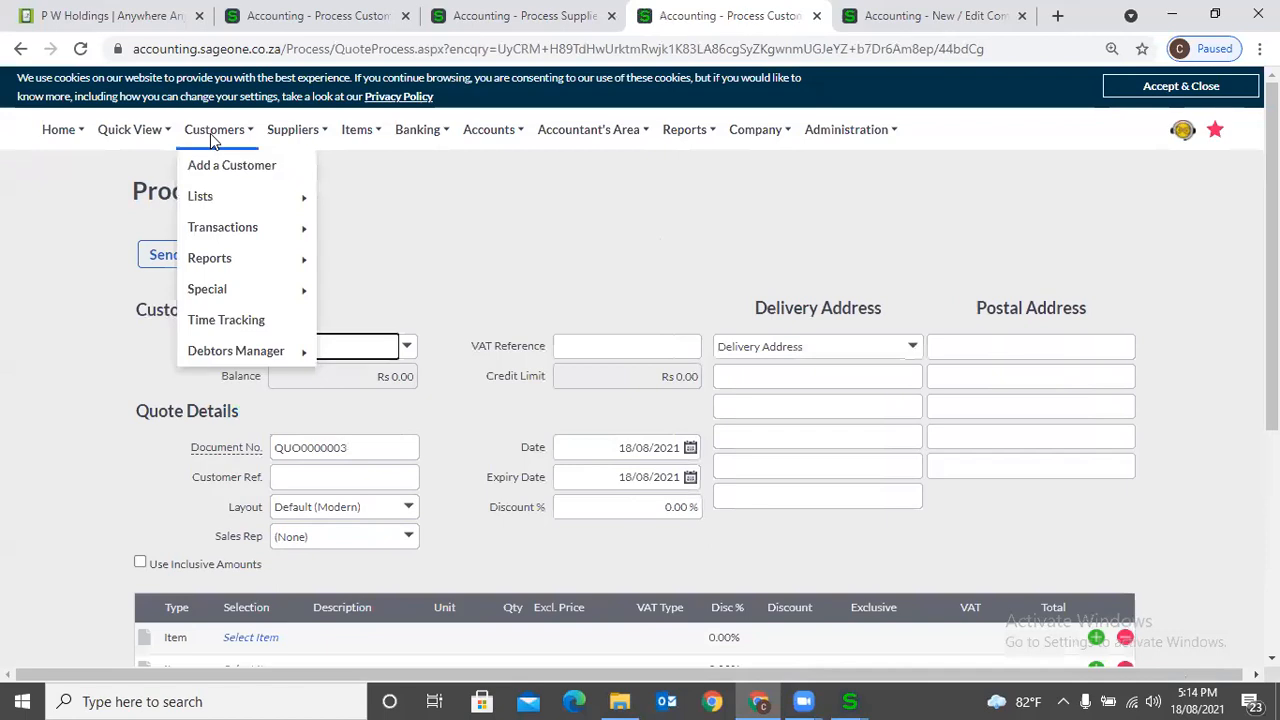
mouse_move(214, 226)
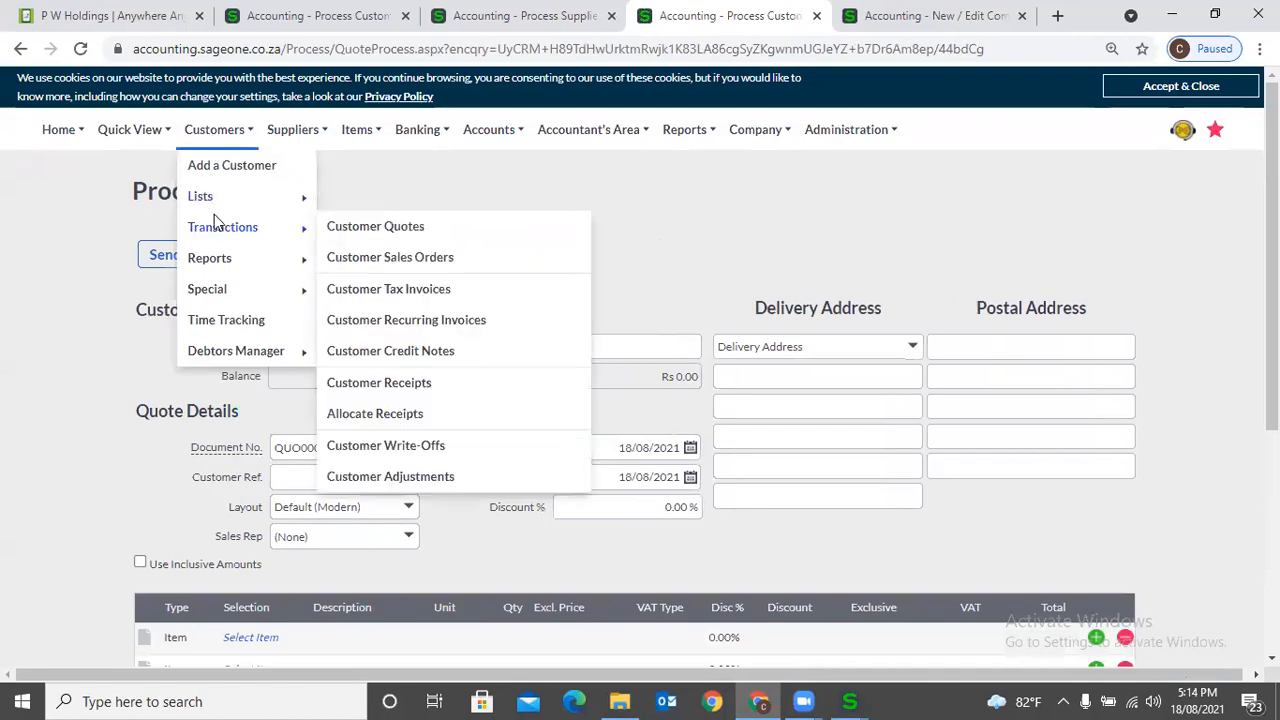
left_click(354, 289)
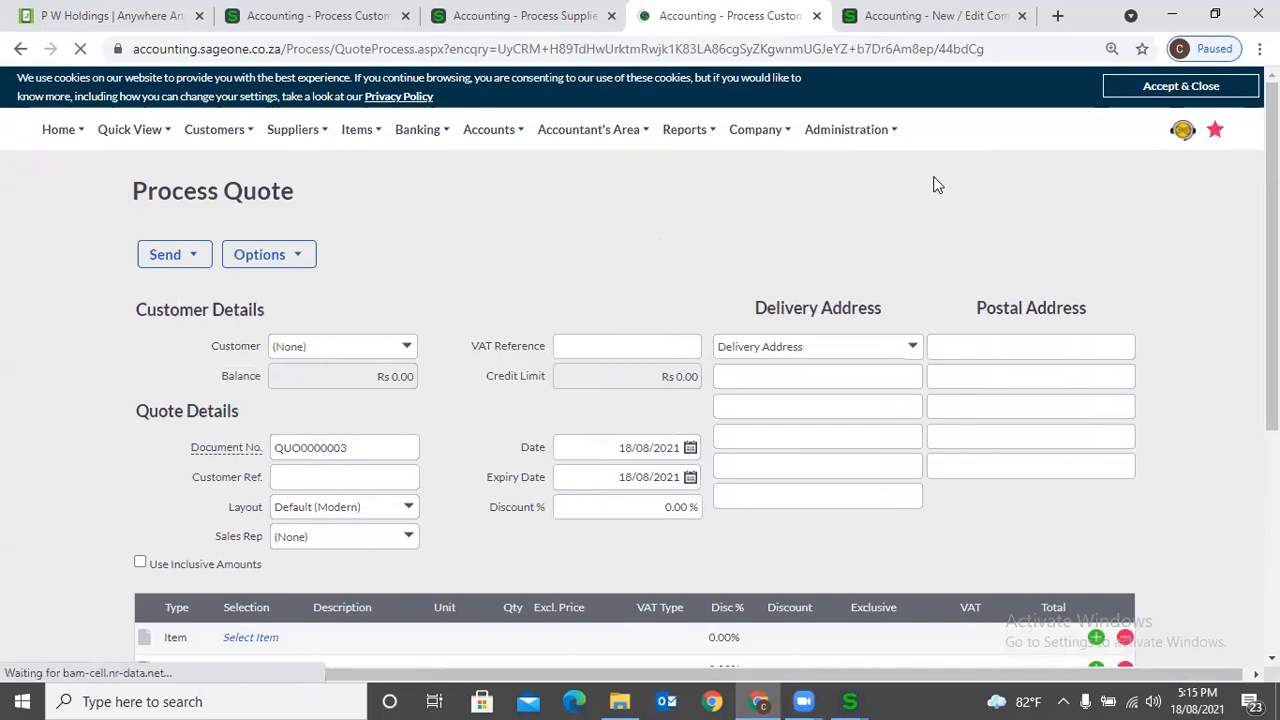
left_click(935, 15)
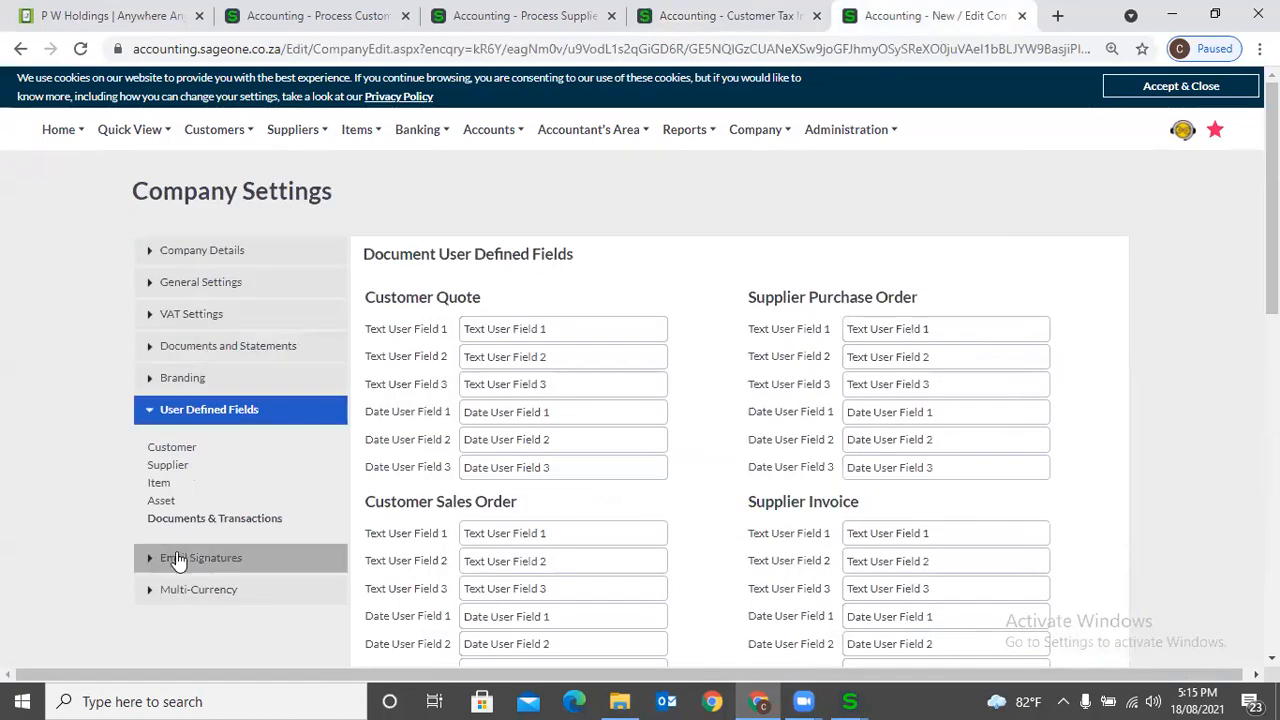
left_click(176, 558)
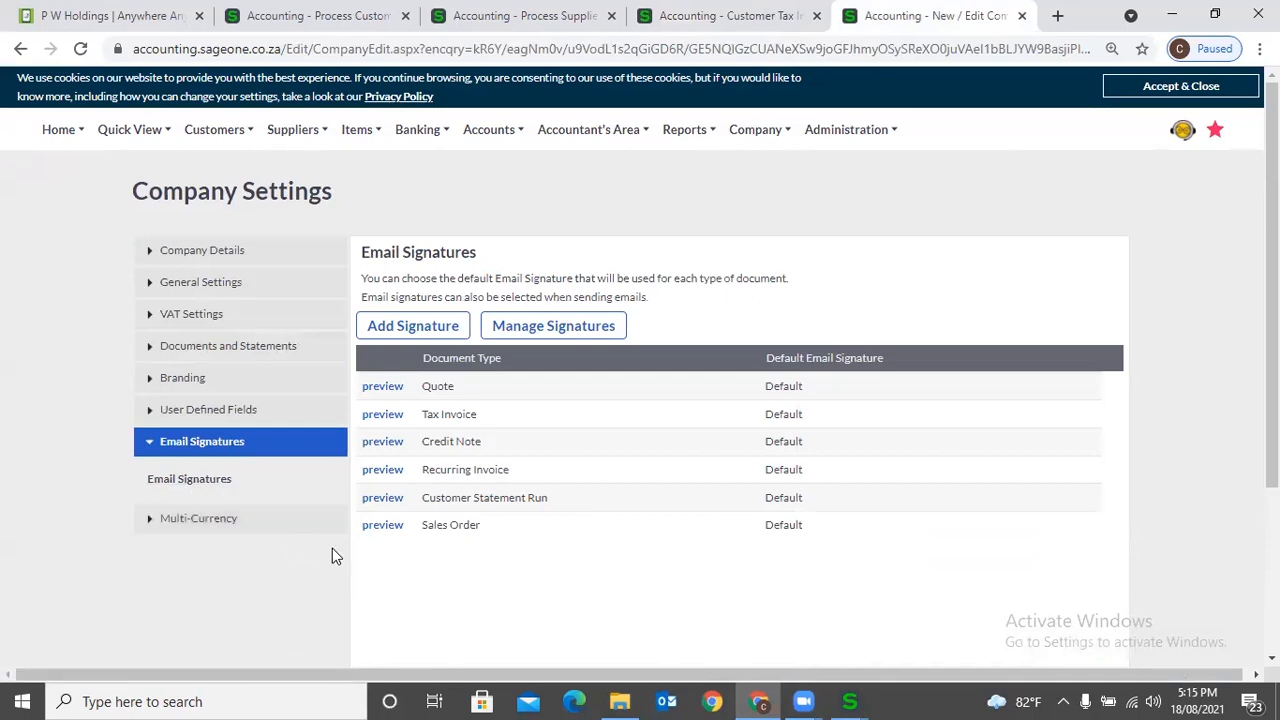
- Return to the Customer Tax Invoices list and start a new tax invoice
left_click(780, 28)
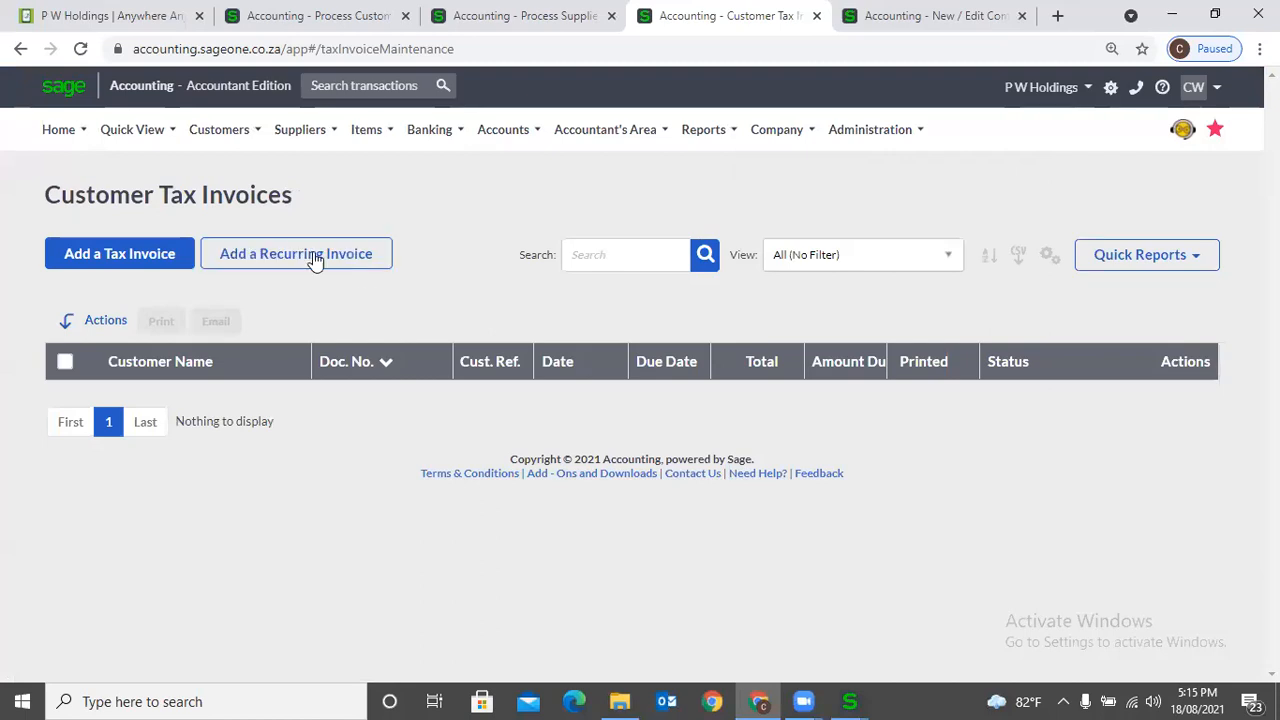
left_click(243, 137)
mouse_move(244, 235)
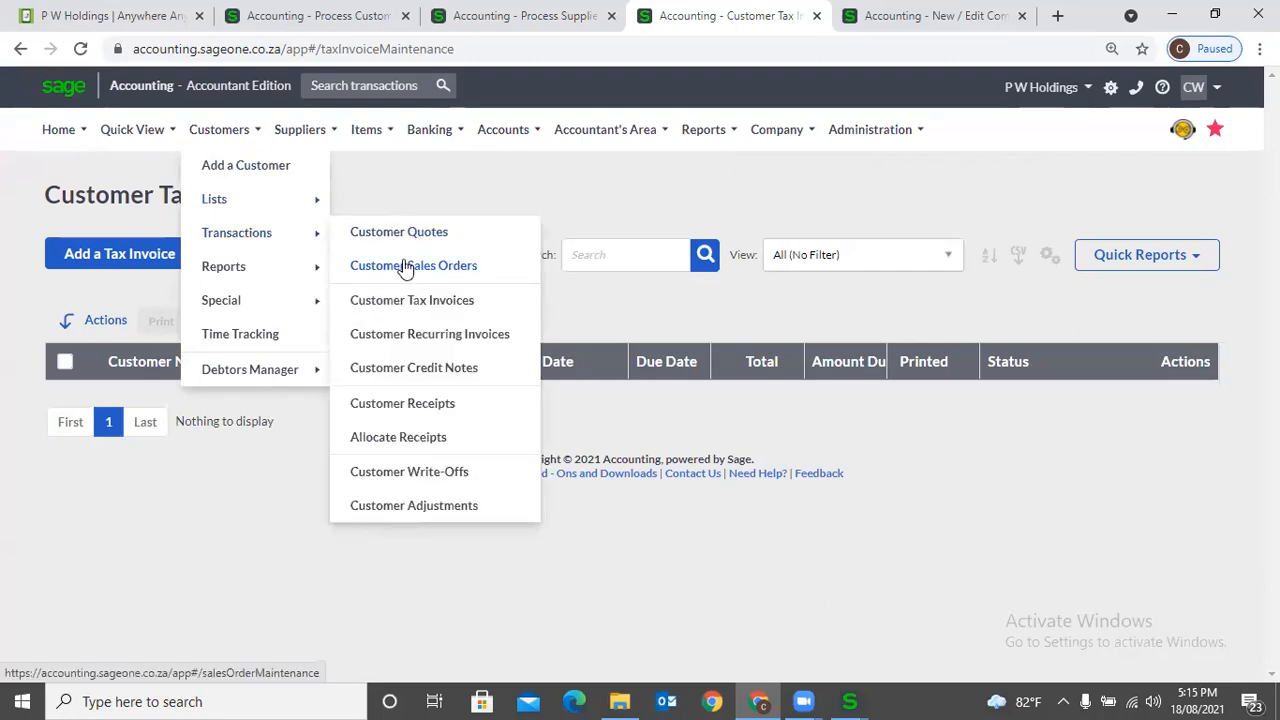
left_click(407, 300)
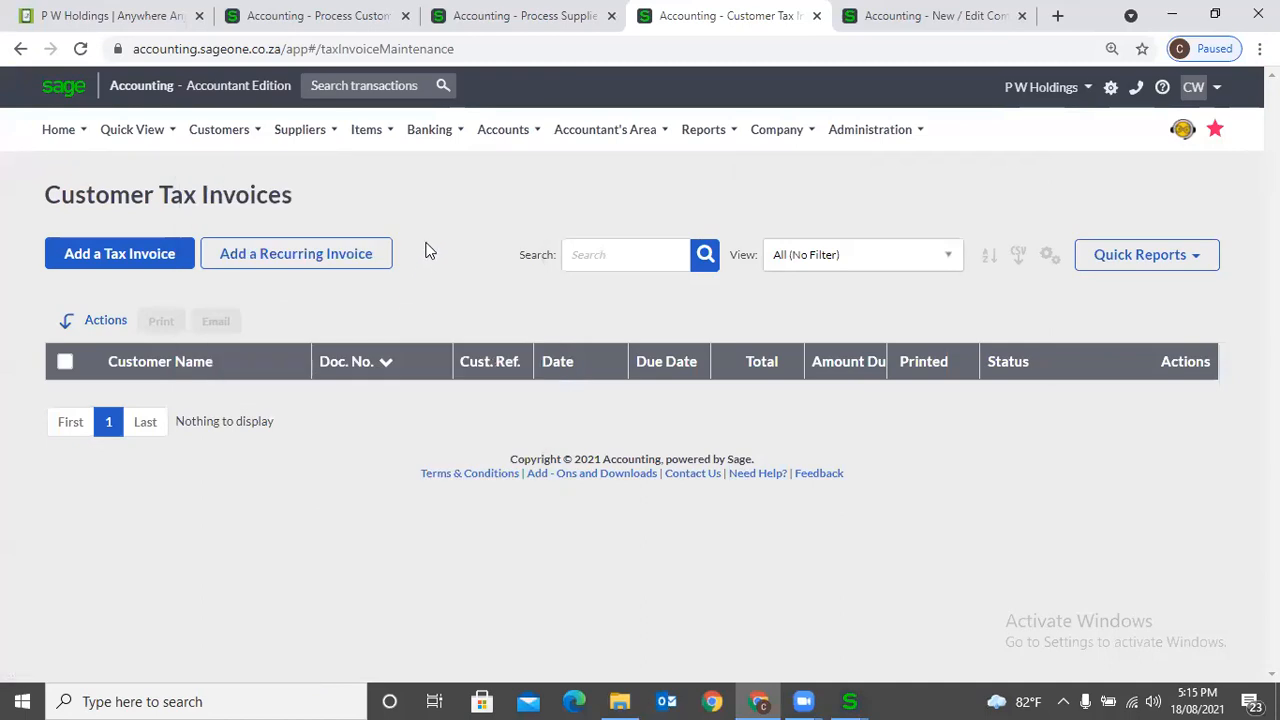
mouse_move(235, 141)
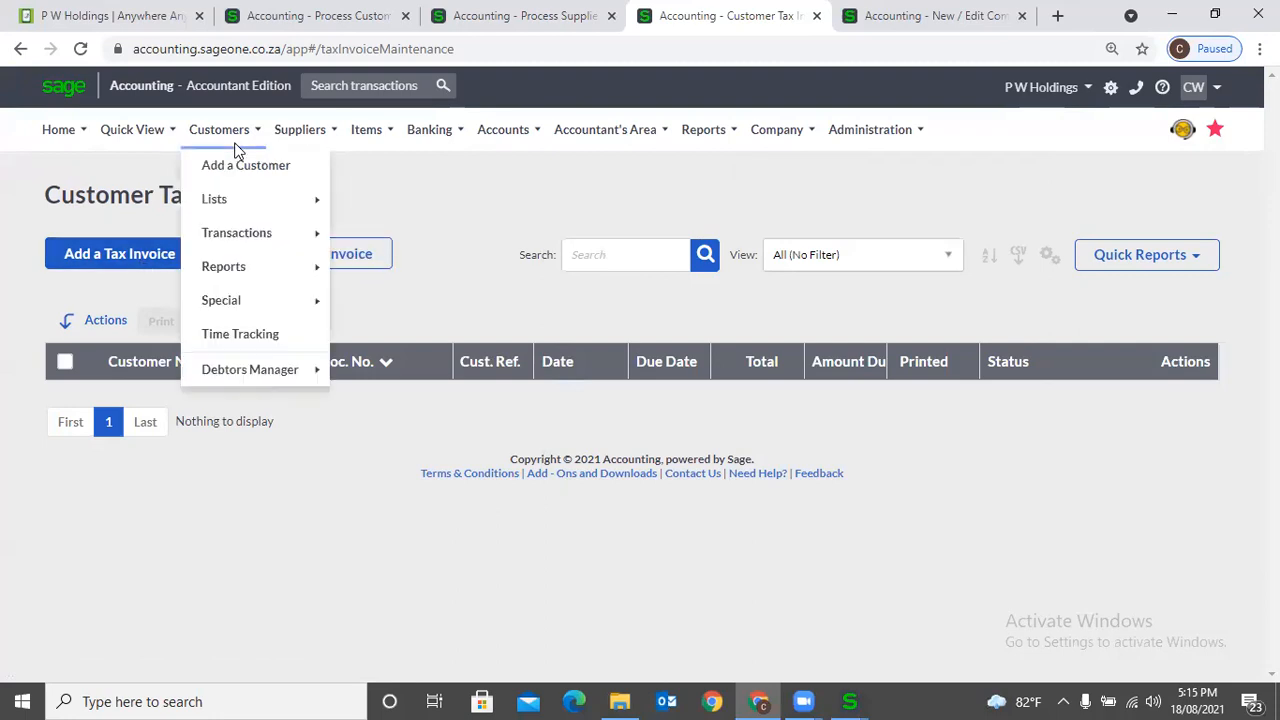
mouse_move(240, 248)
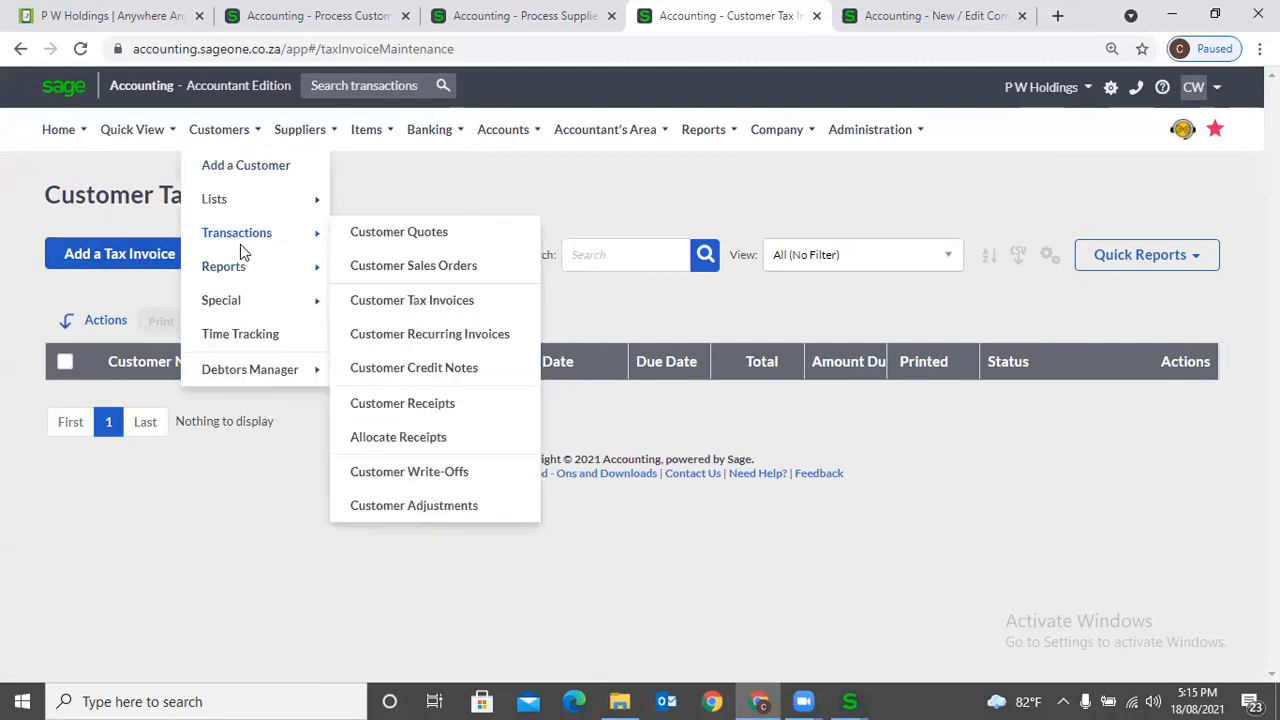
left_click(437, 298)
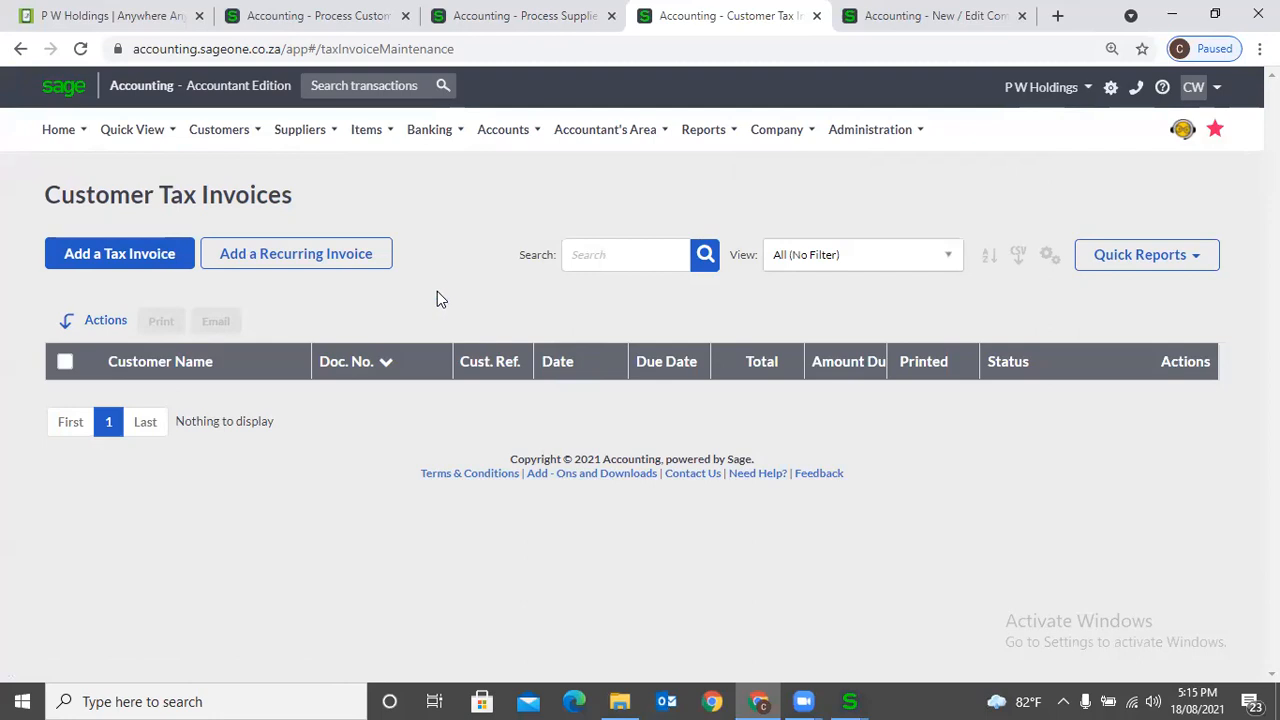
left_click(149, 254)
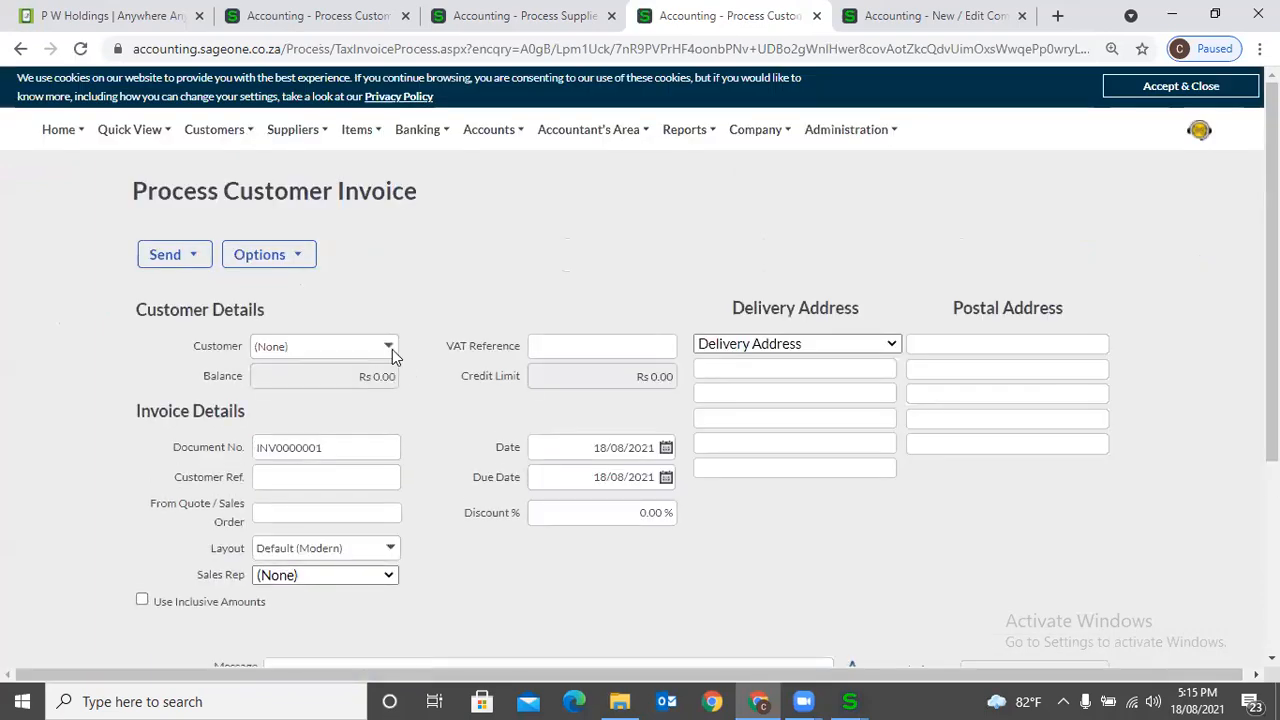
- Select University of Ruhuna as the customer for the new tax invoice
left_click(392, 347)
left_click(395, 417)
left_click(757, 318)
- Add item RUH001 with a quantity of 1 to the first invoice line
scroll(490, 350, "down", 3)
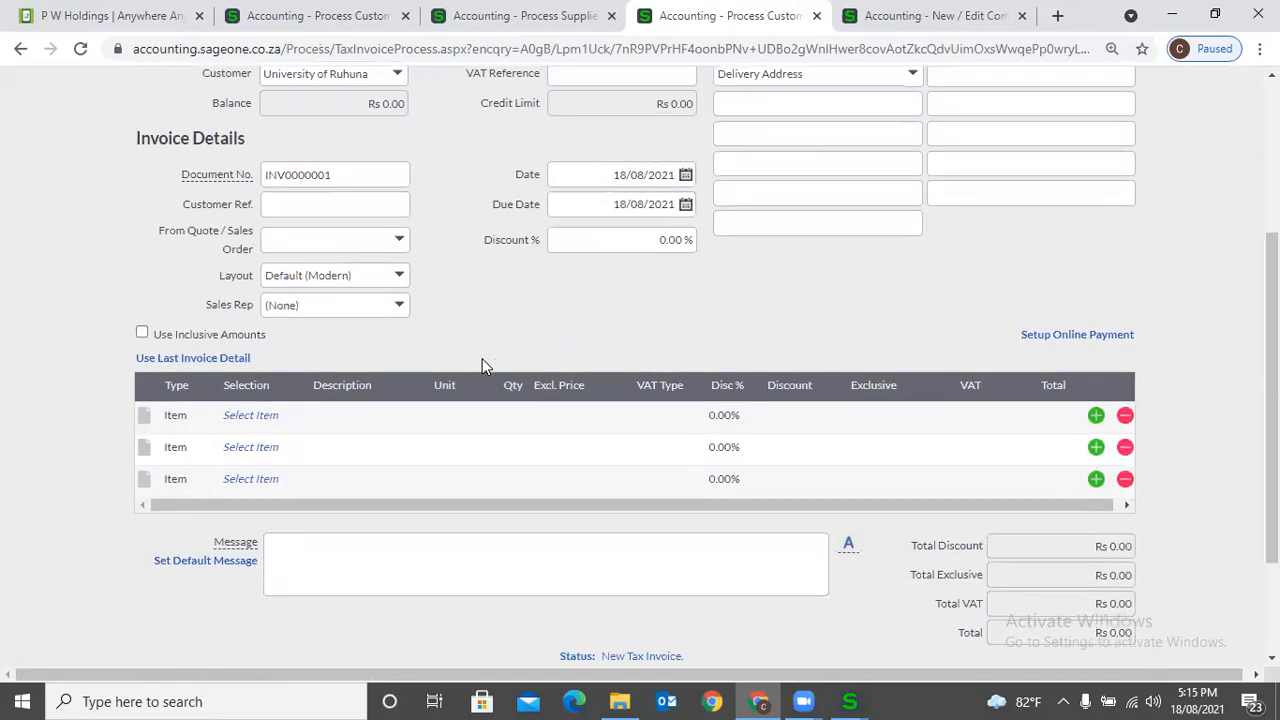
left_click(251, 407)
left_click(295, 405)
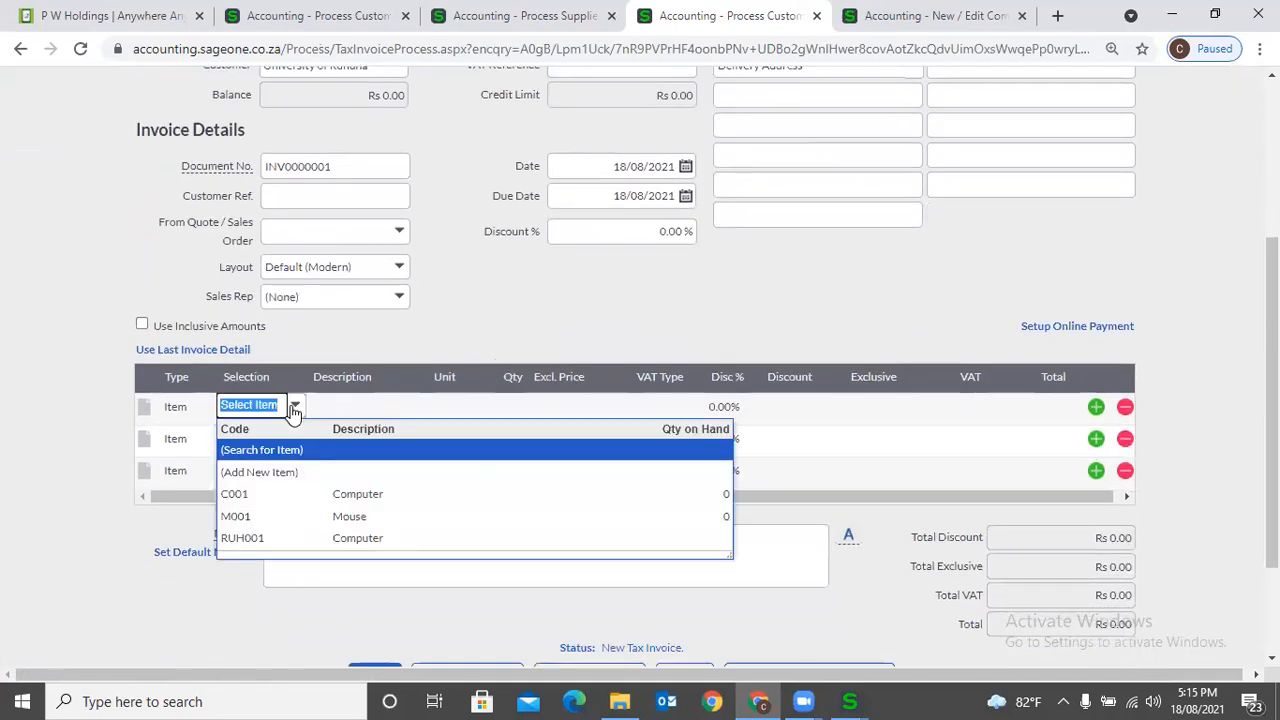
left_click(334, 545)
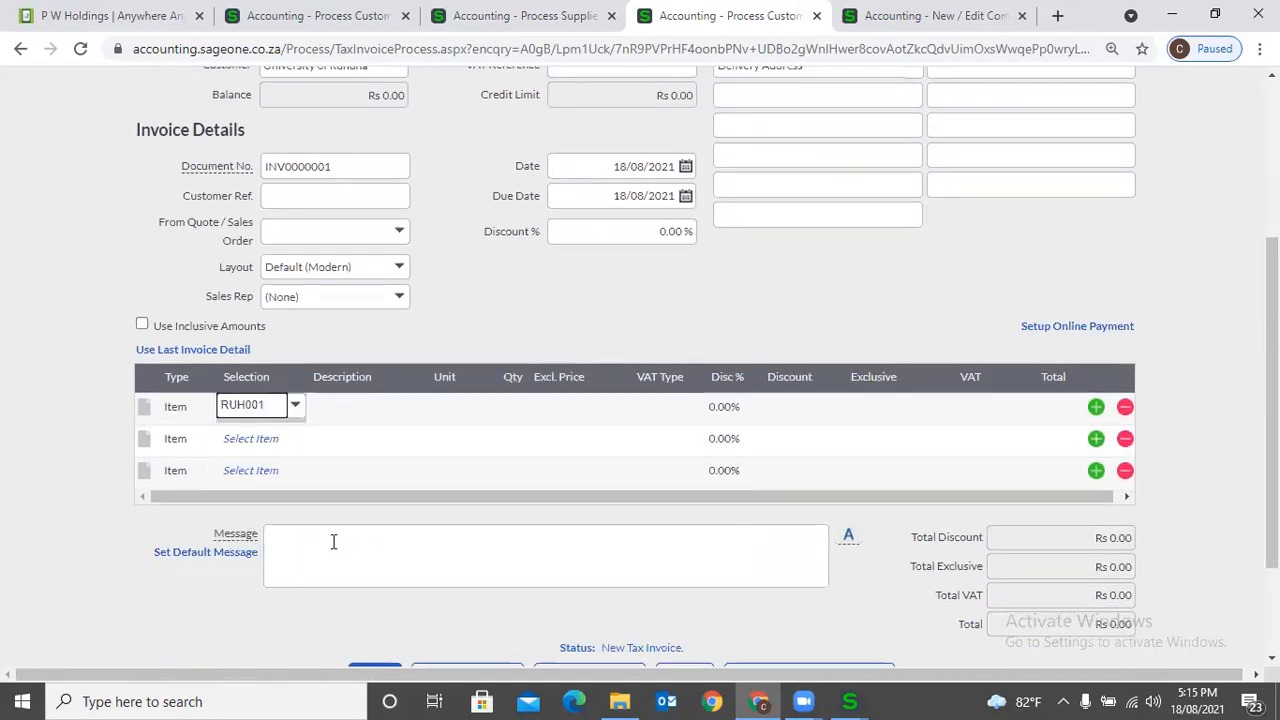
key("Tab")
key("Tab")
key("Tab")
type("1")
key("Tab")
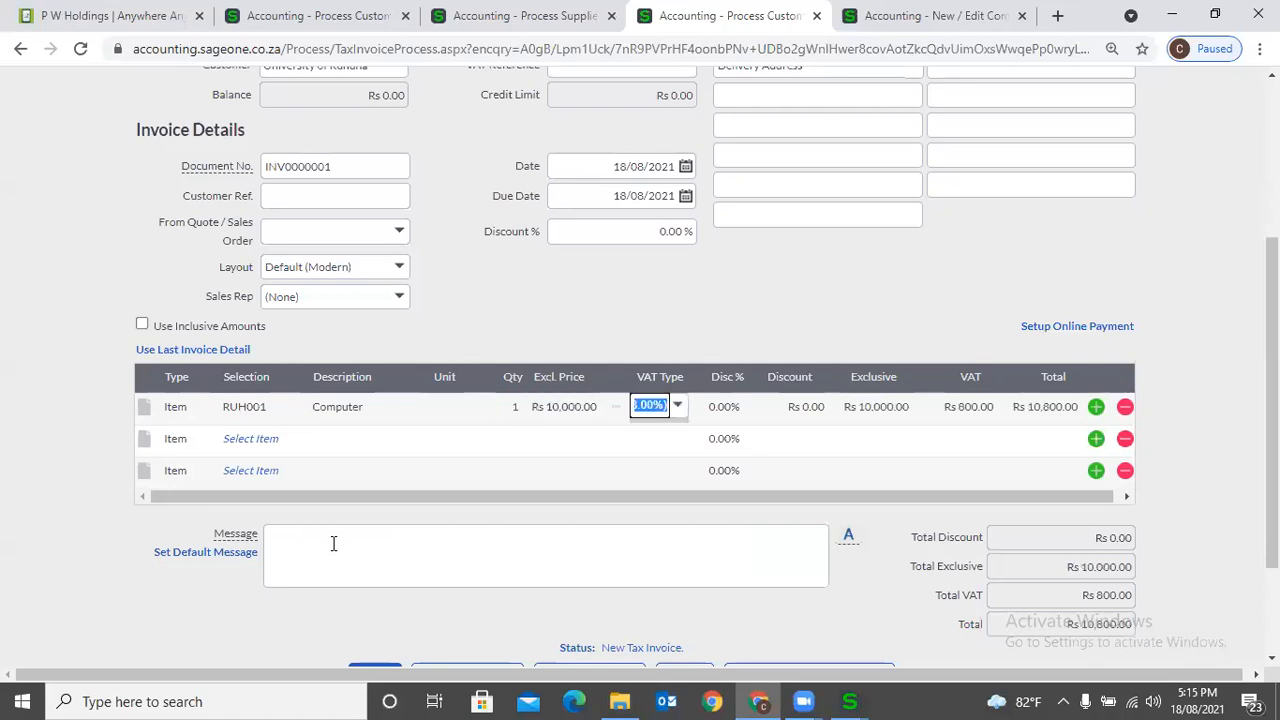
- Prepare the tax invoice for emailing and review its default subject and message
scroll(334, 545, "down", 2)
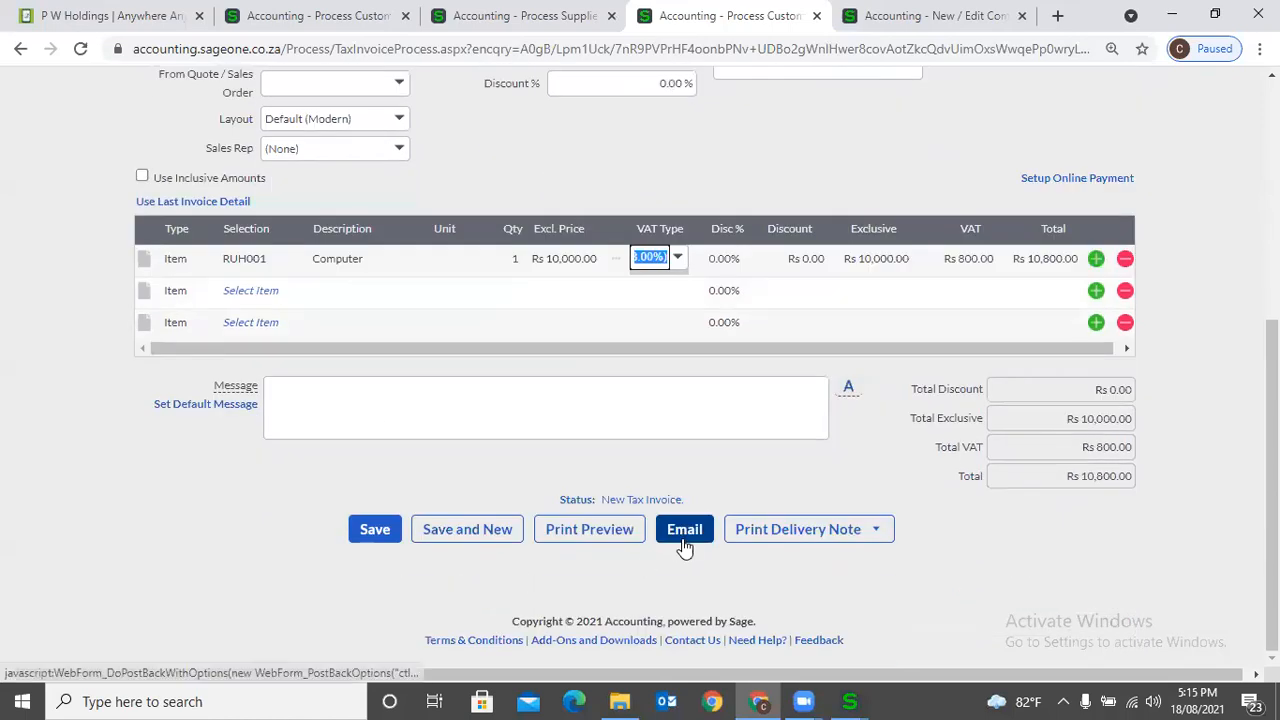
left_click(684, 546)
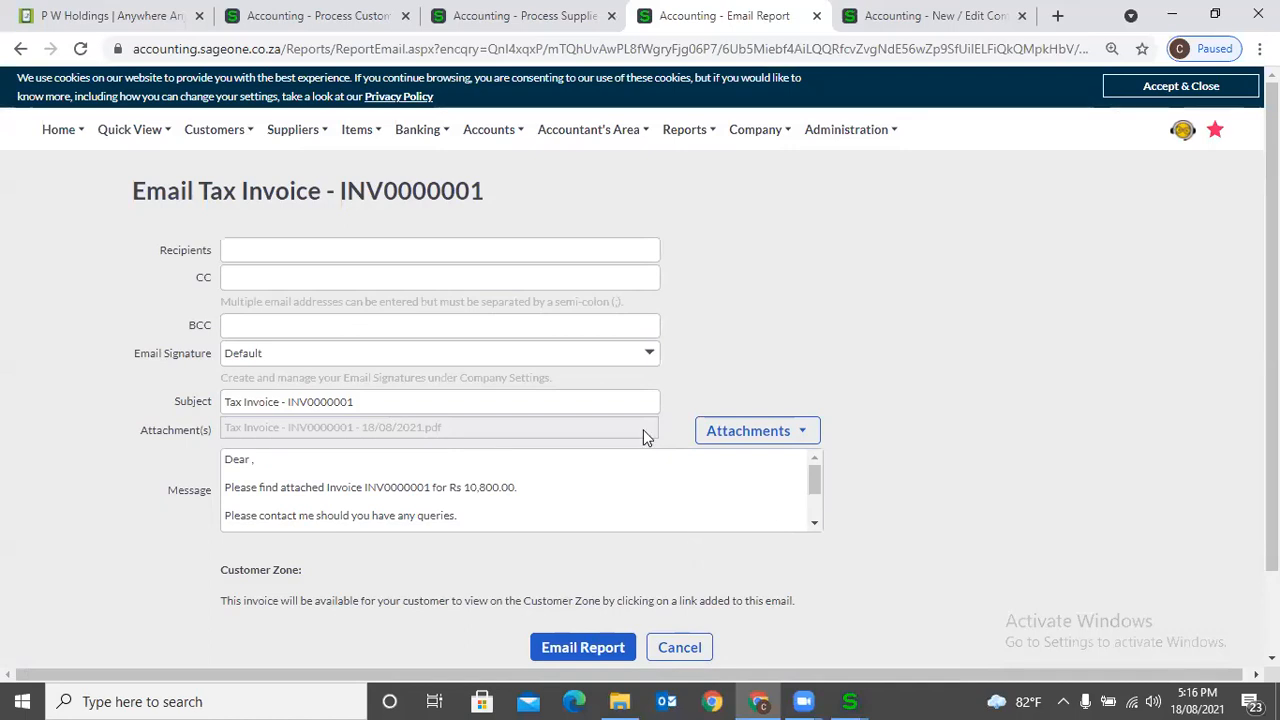
scroll(643, 431, "down", 2)
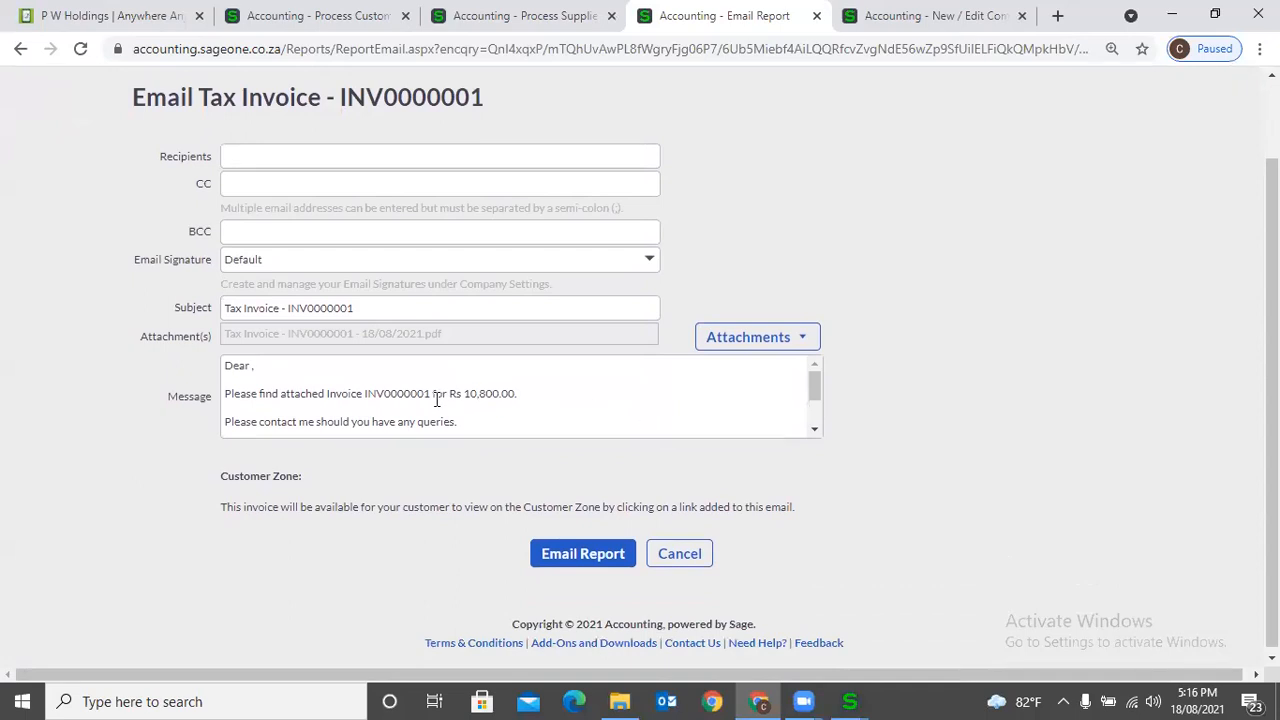
scroll(437, 400, "down", 2)
scroll(437, 400, "up", 2)
scroll(437, 400, "up", 2)
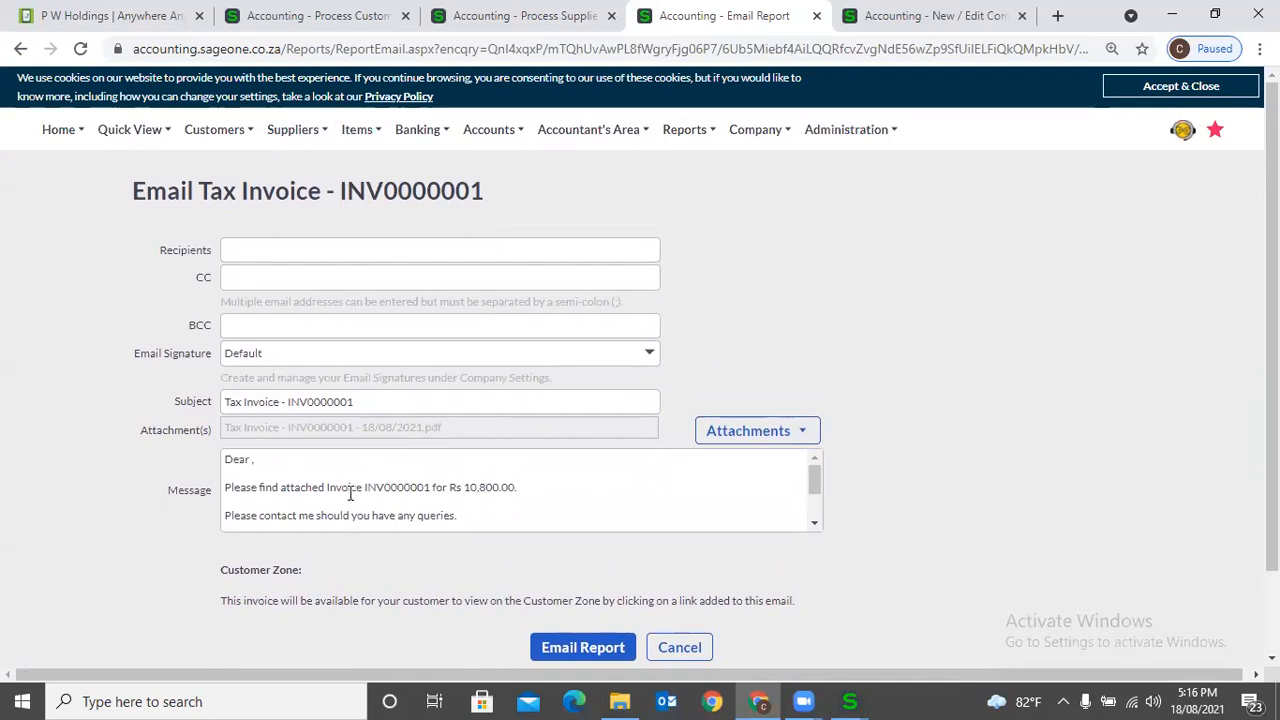
- Preview the default Tax Invoice email template in the Email Signatures settings, then close it
left_click(840, 32)
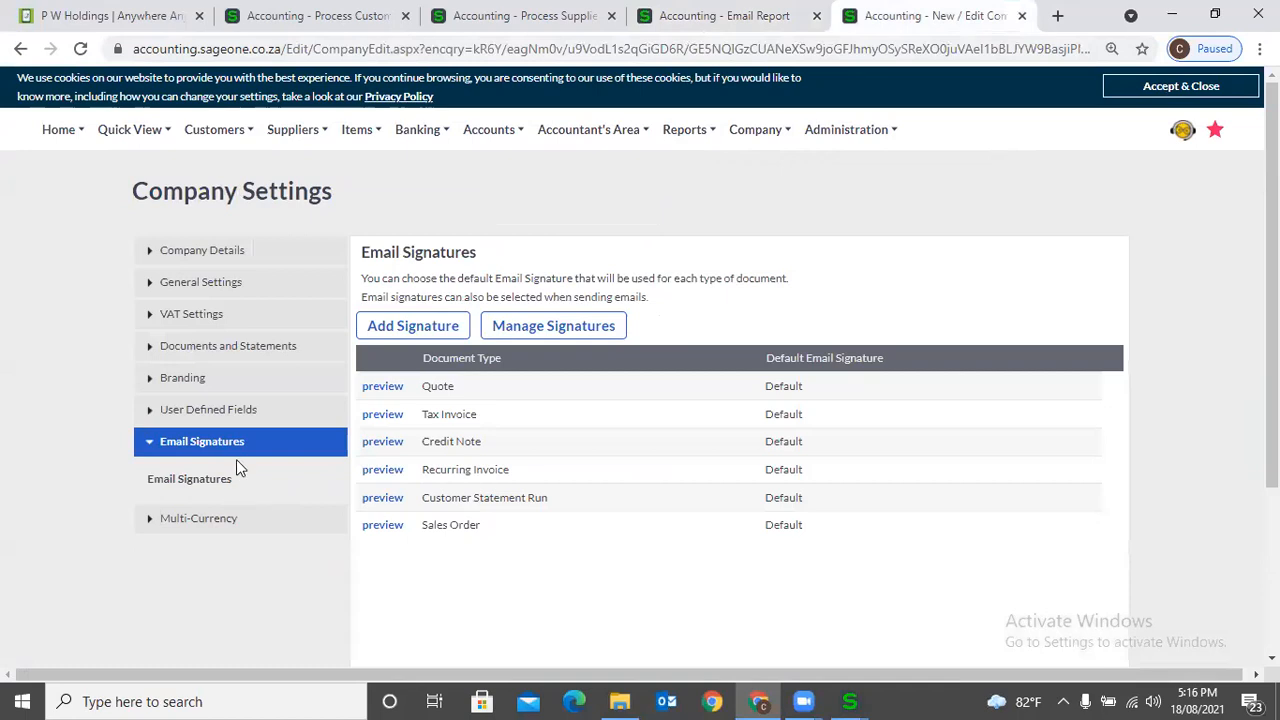
left_click(371, 416)
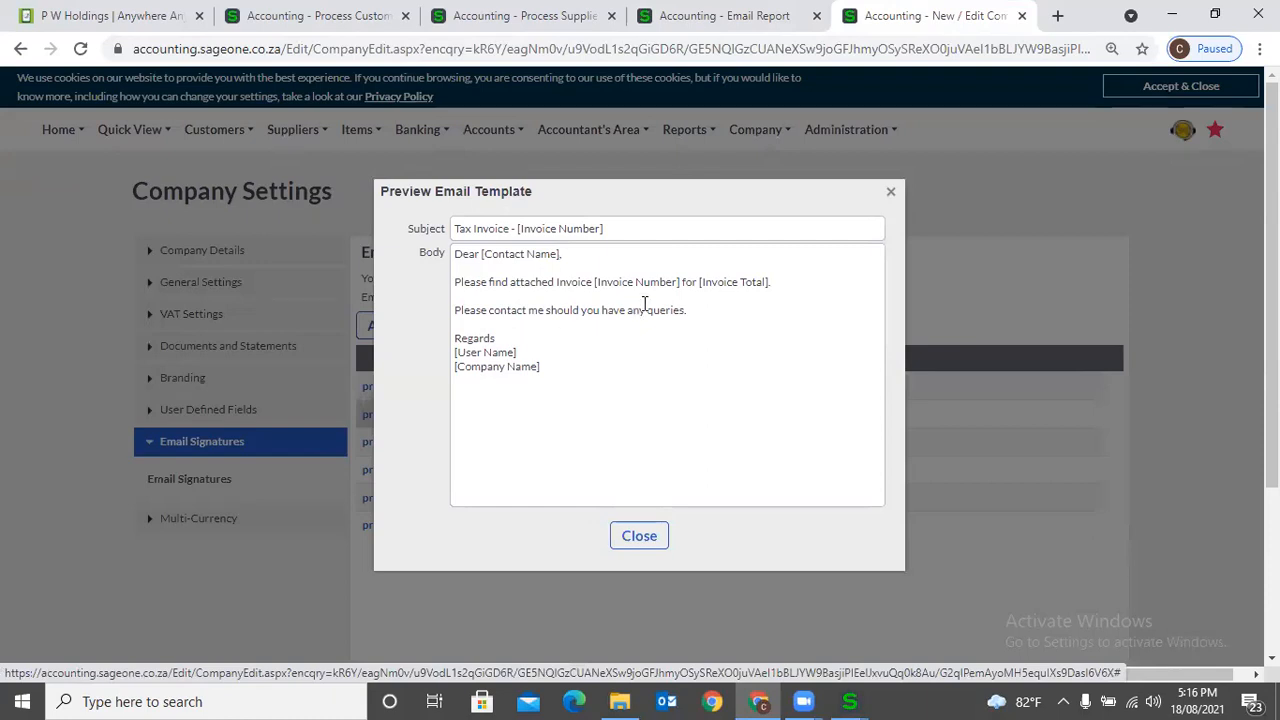
left_click(893, 193)
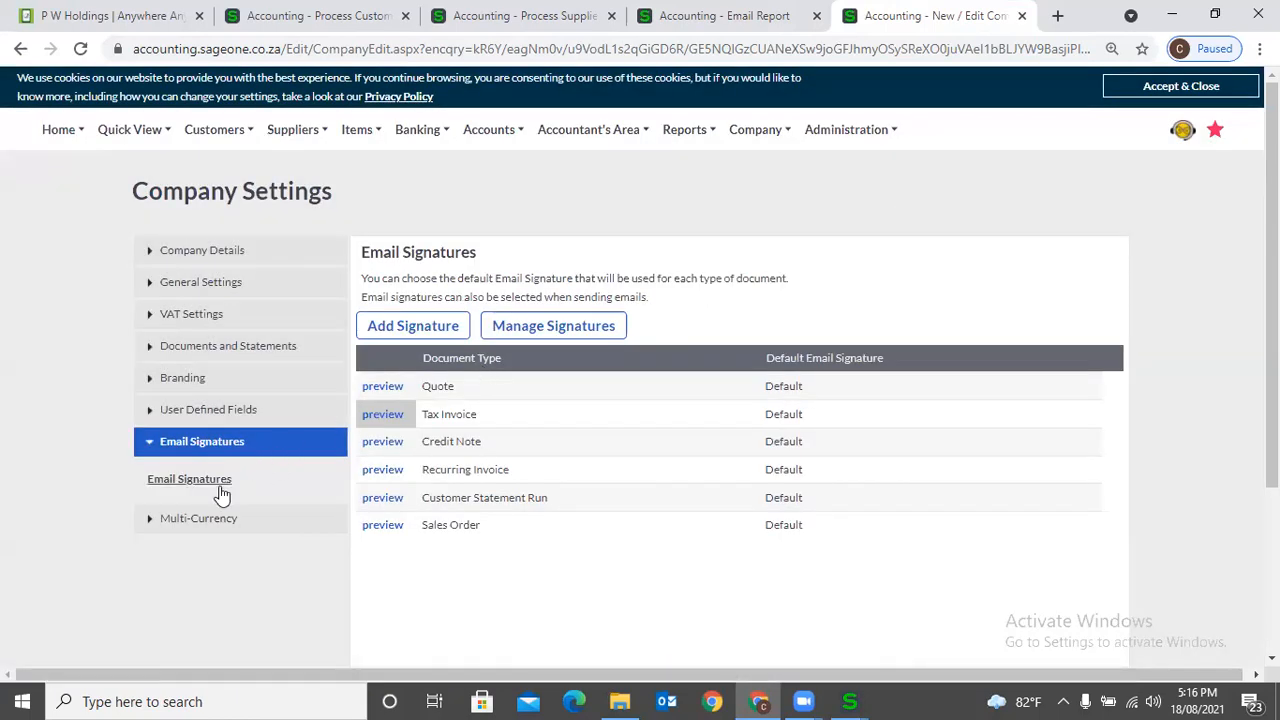
- Start a new email signature named RUH with the type Quote
left_click(381, 338)
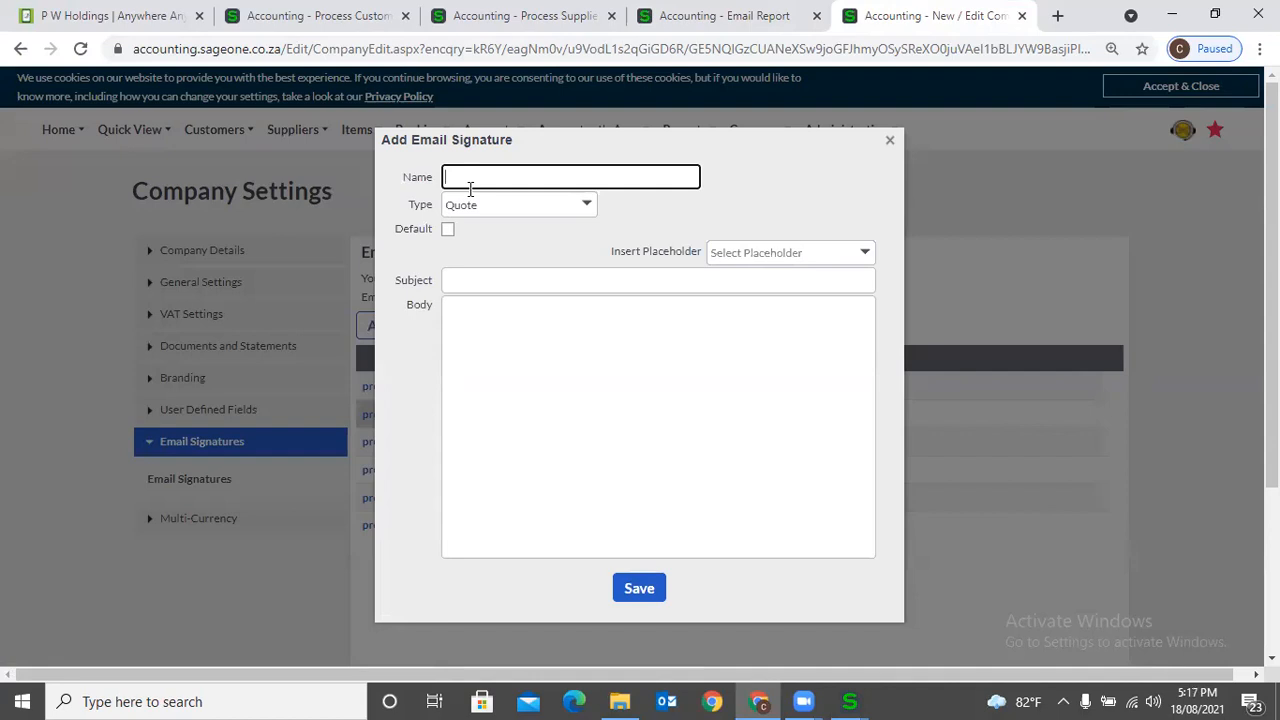
type("RUH")
left_click(584, 208)
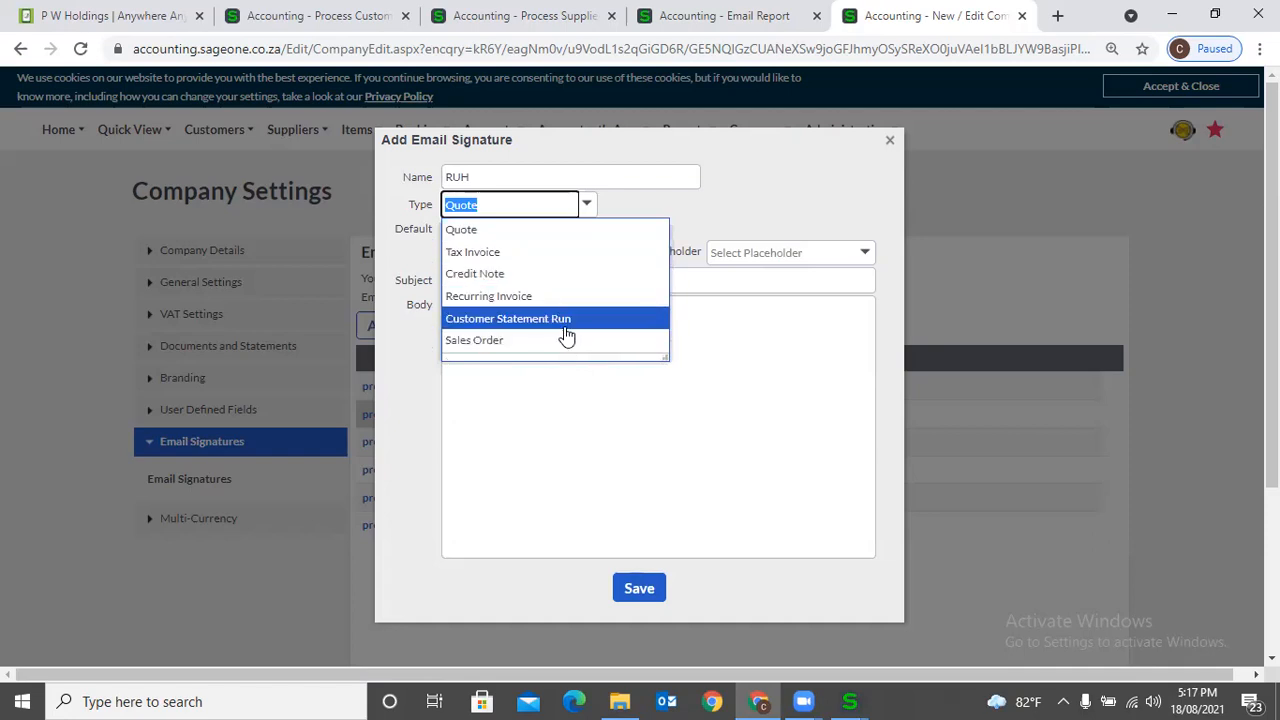
left_click(514, 230)
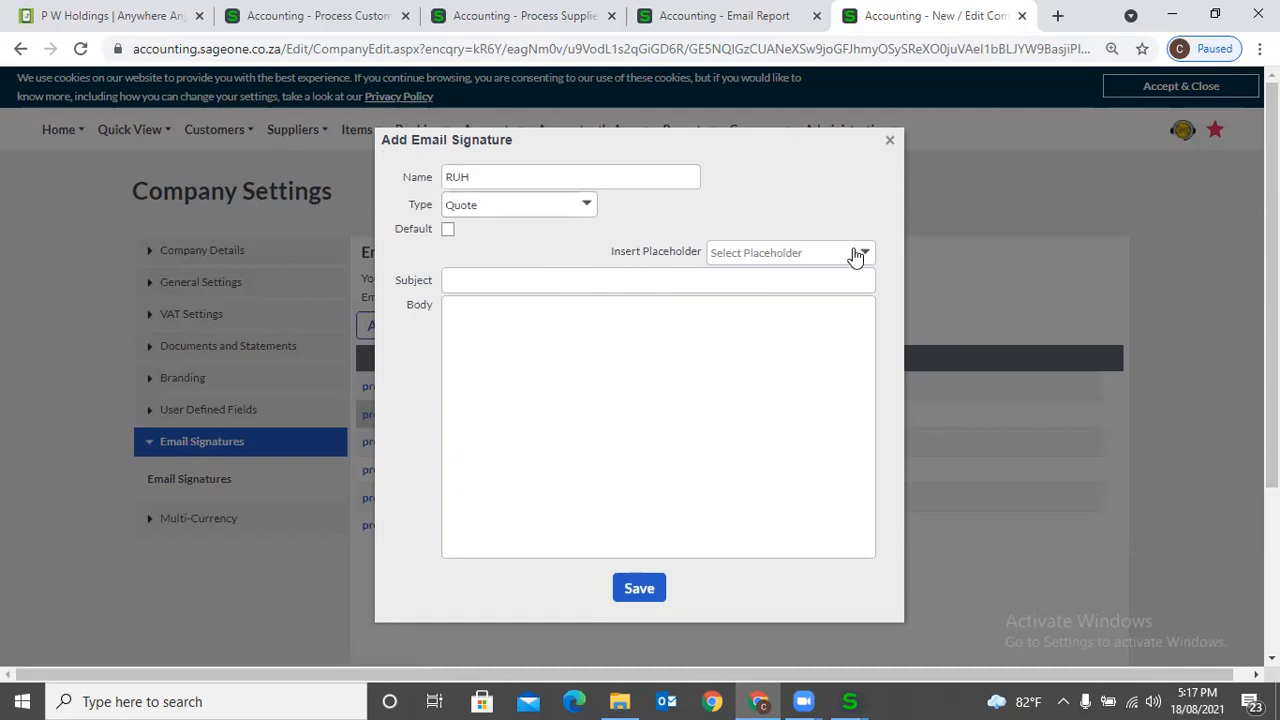
- Set the signature's subject to "Quote - [Quote Number]", using the placeholder for the quote number
left_click(856, 256)
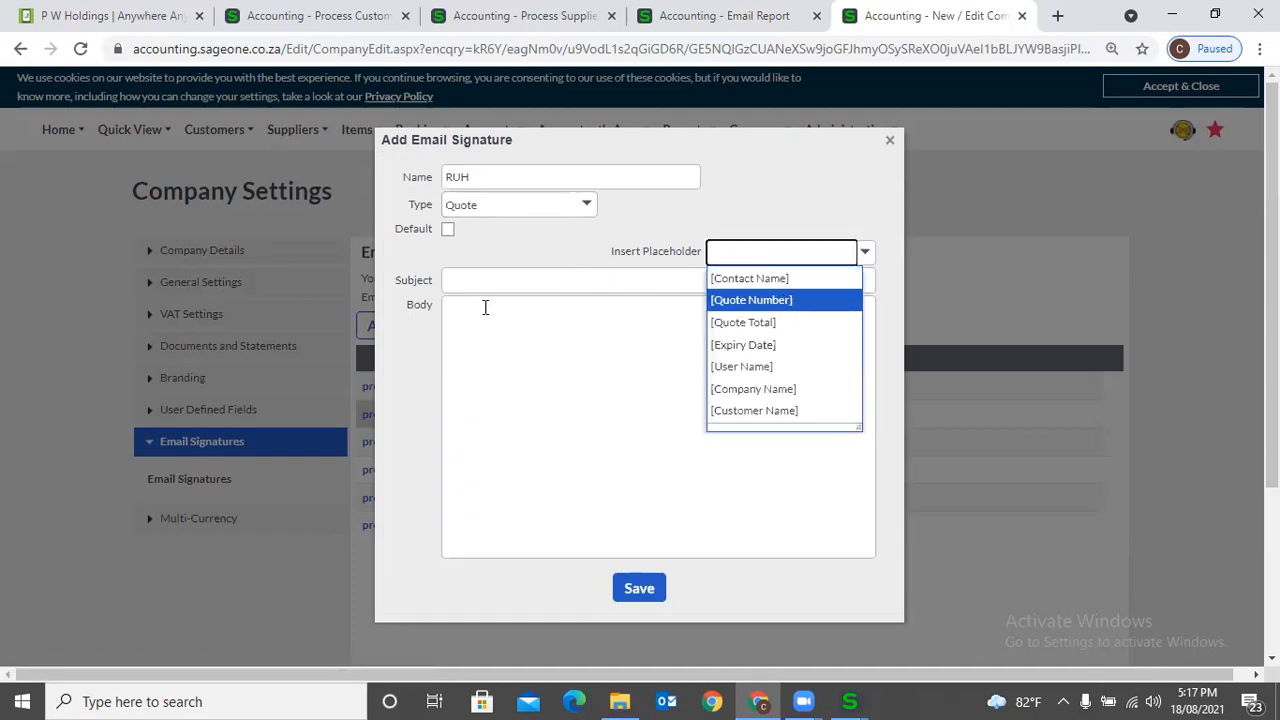
left_click(520, 352)
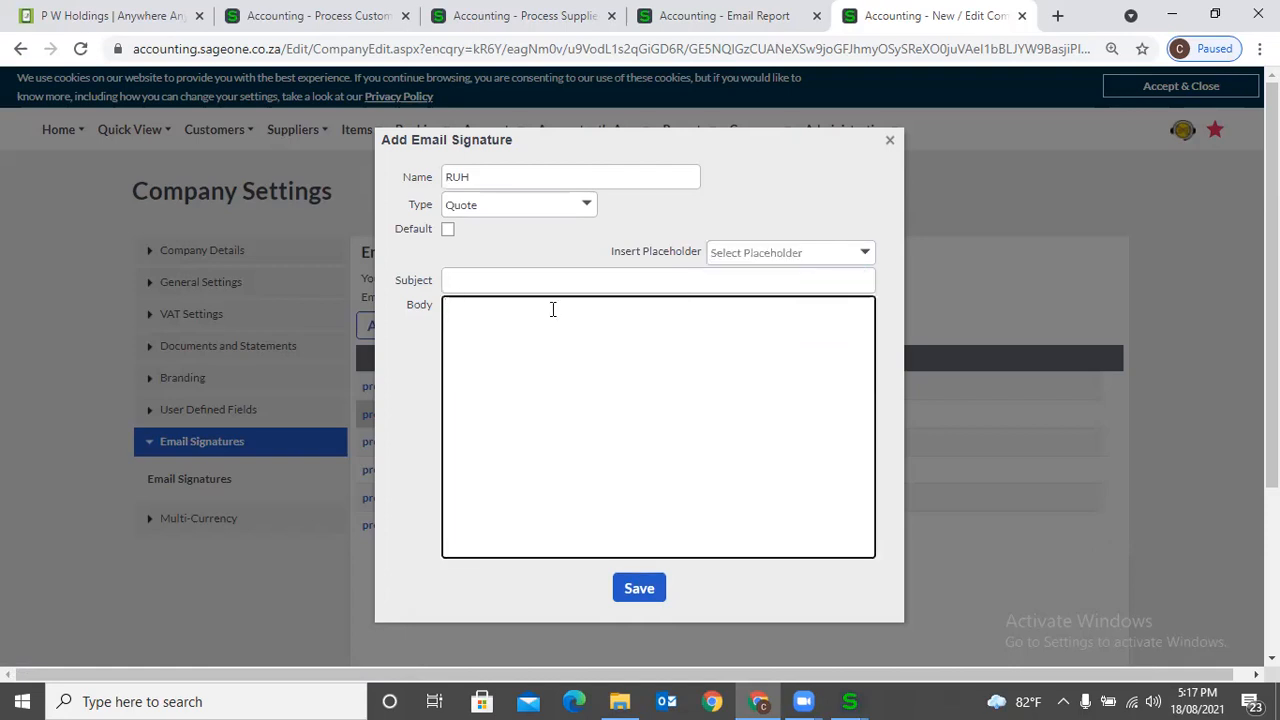
left_click(479, 286)
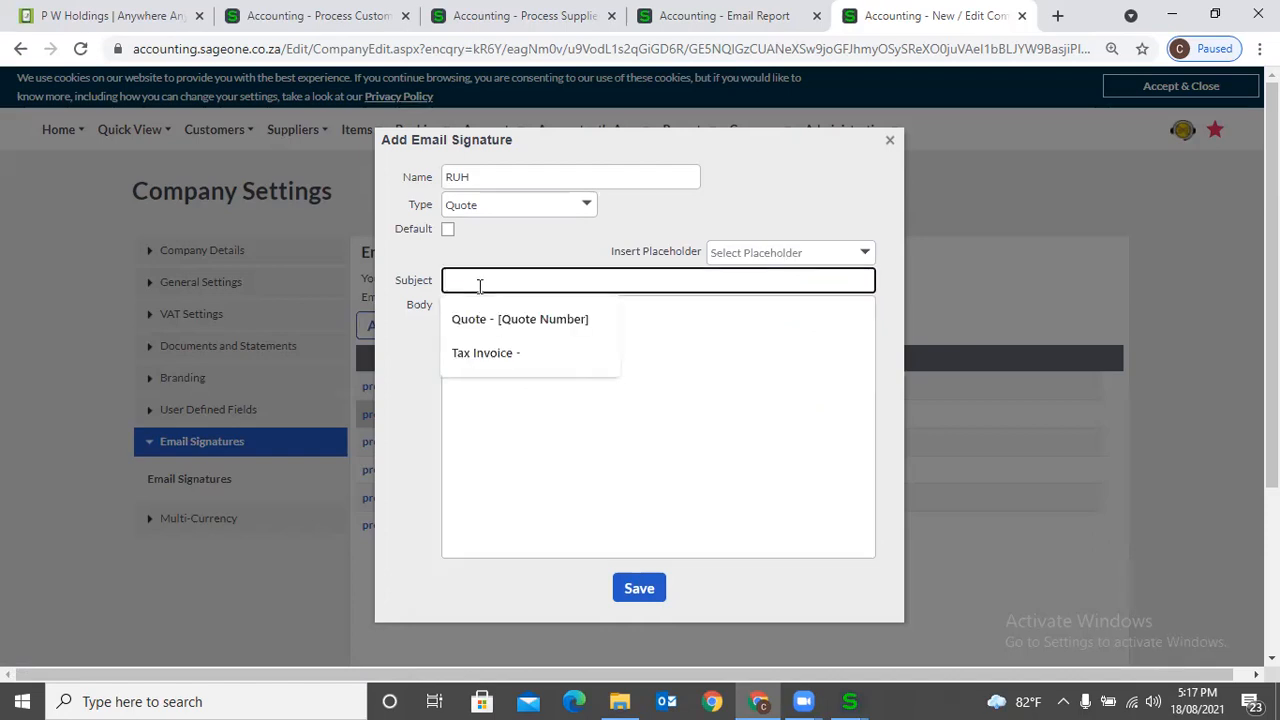
left_click(597, 318)
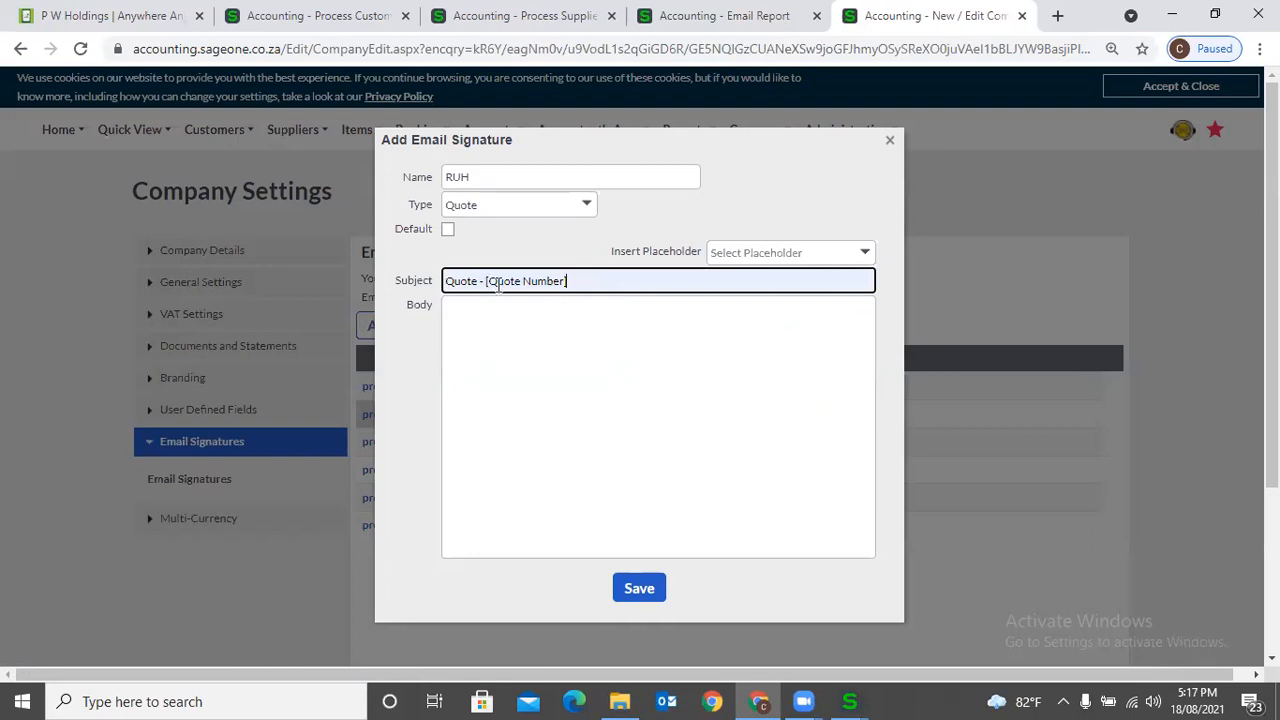
key("BackSpace")
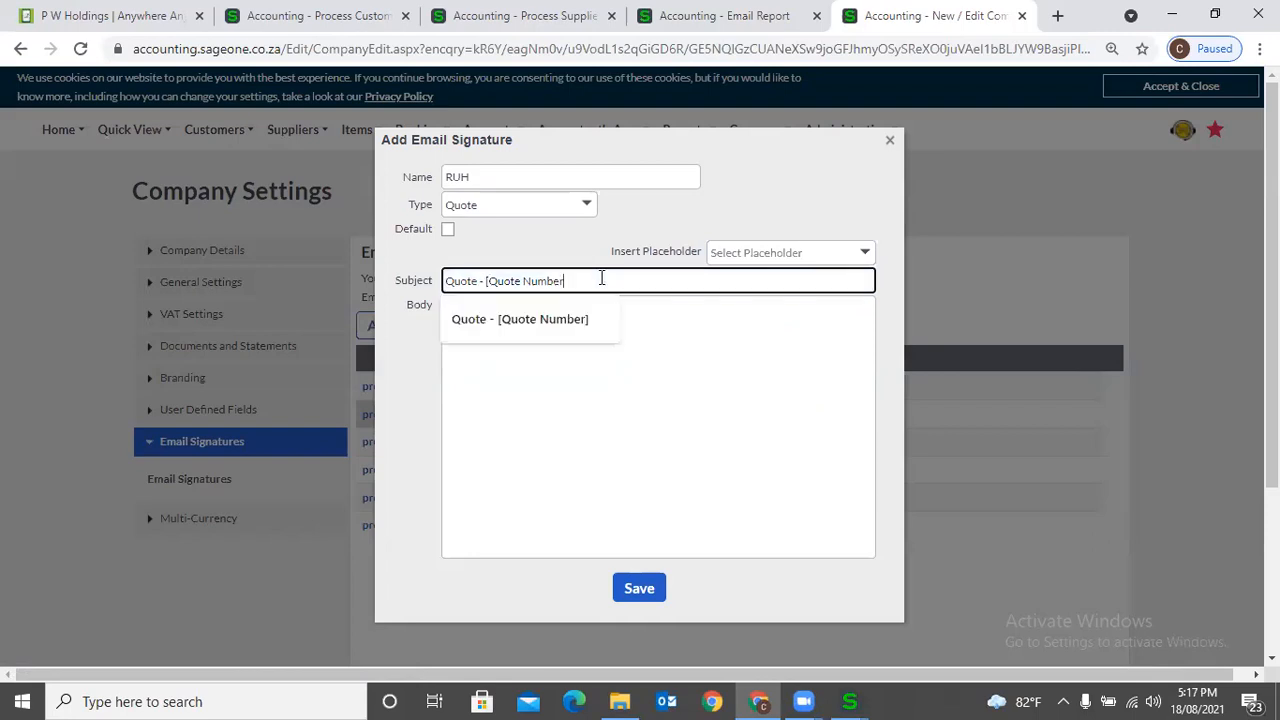
key("BackSpace")
key("BackSpace")
key("BackSpace")
key("BackSpace")
key("BackSpace")
left_click(796, 258)
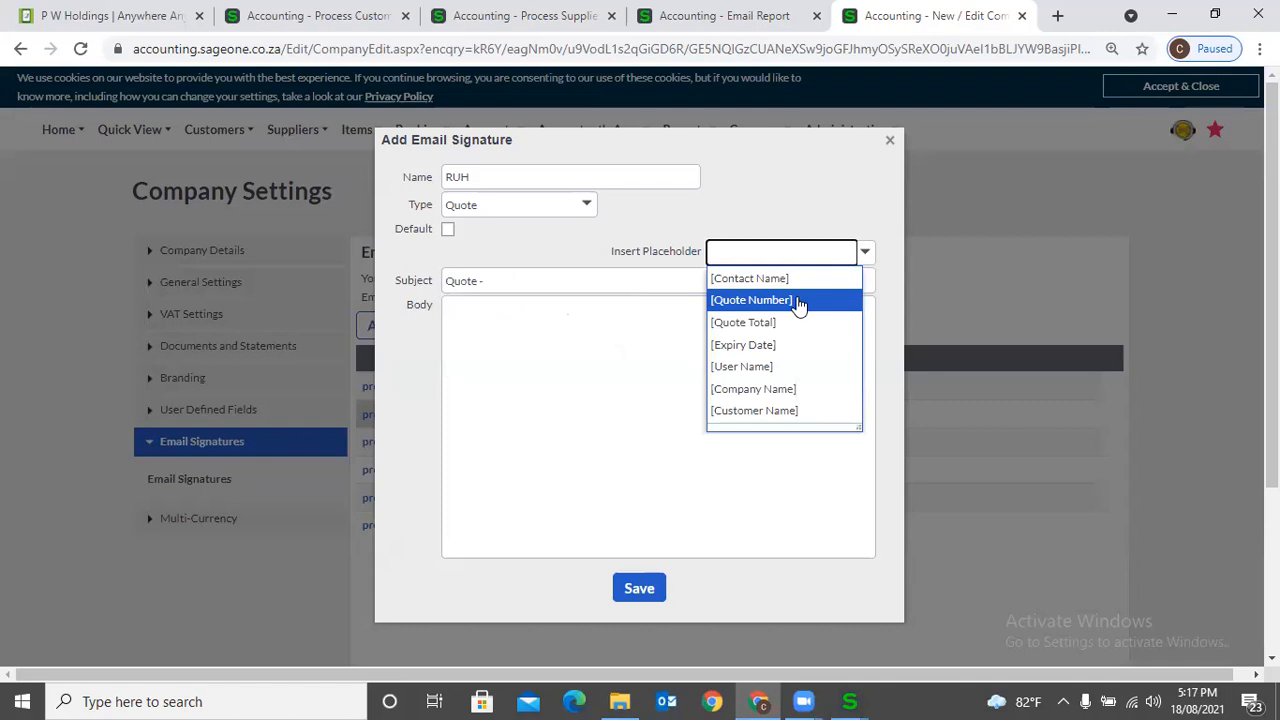
left_click(797, 300)
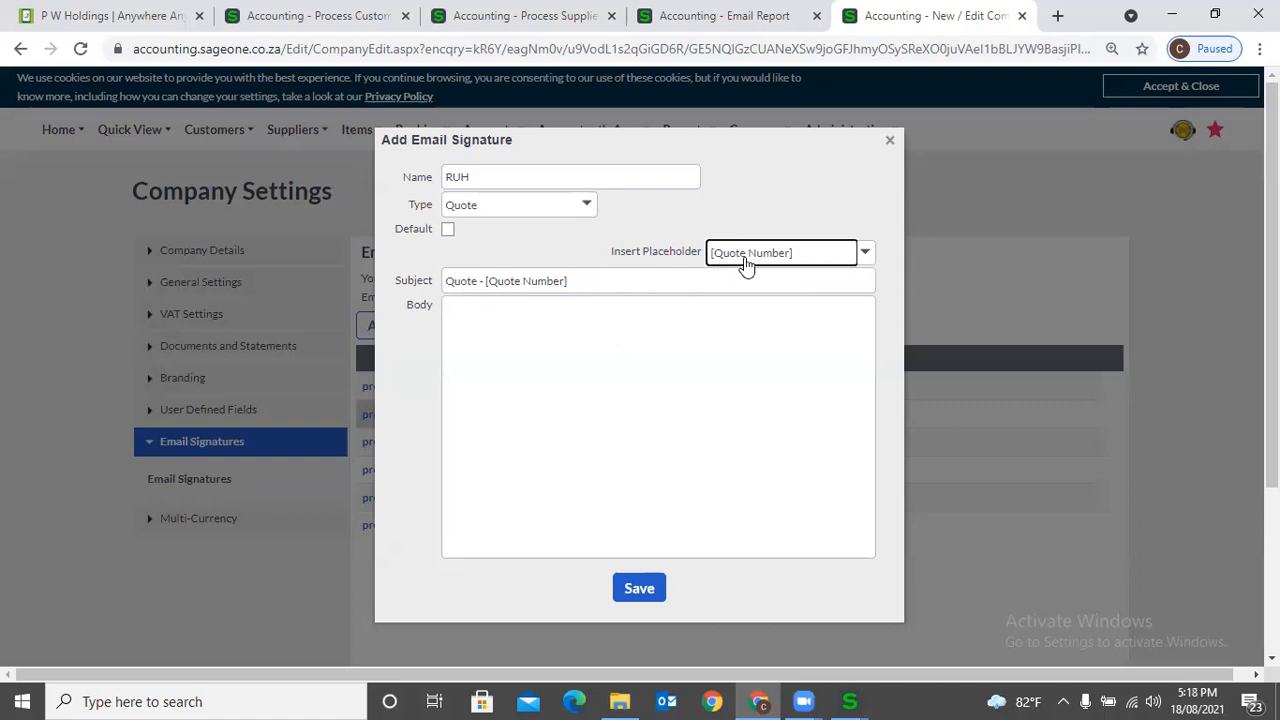
- Begin the signature's body with "Hi" followed by the [Contact Name] placeholder
left_click(638, 312)
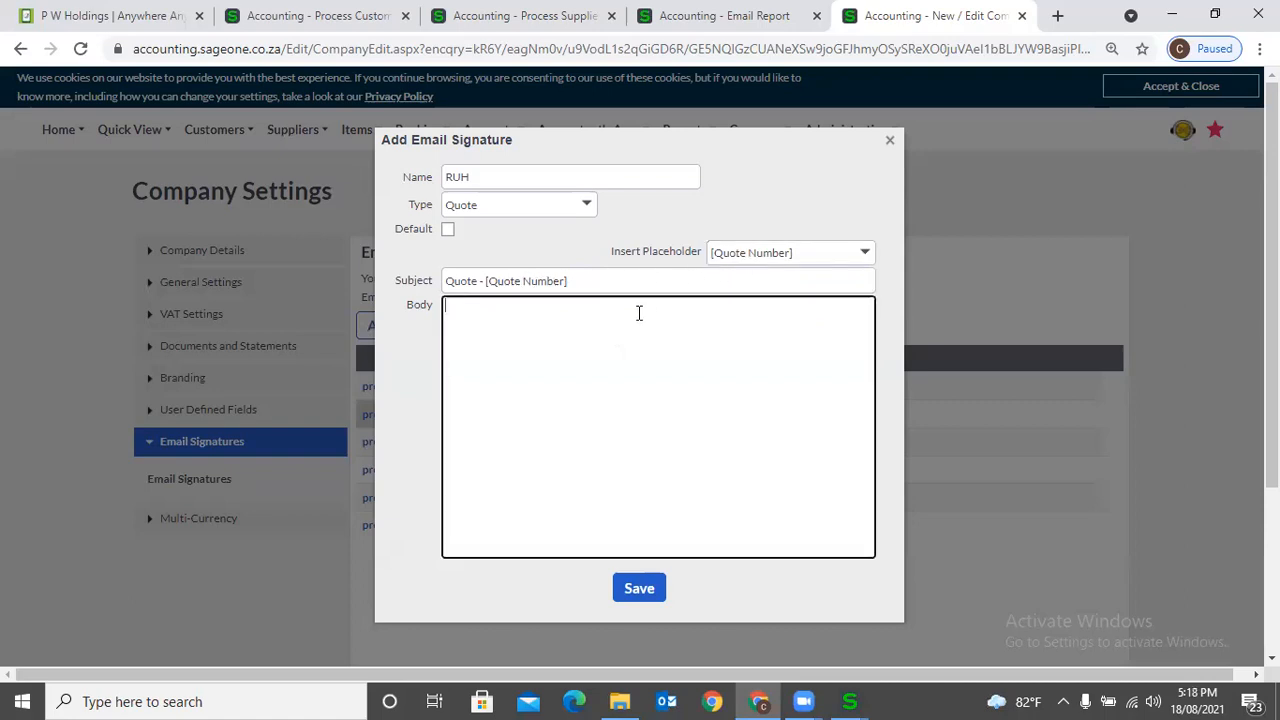
type("Hi")
left_click(790, 258)
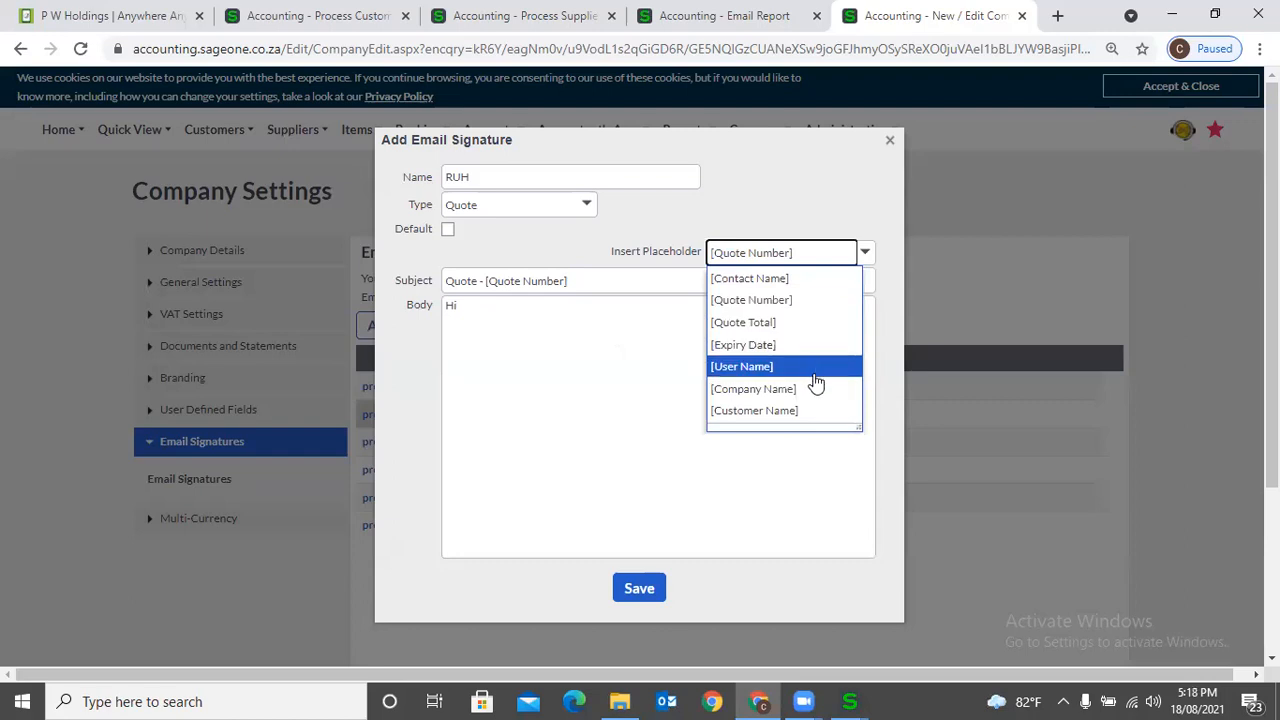
left_click(805, 277)
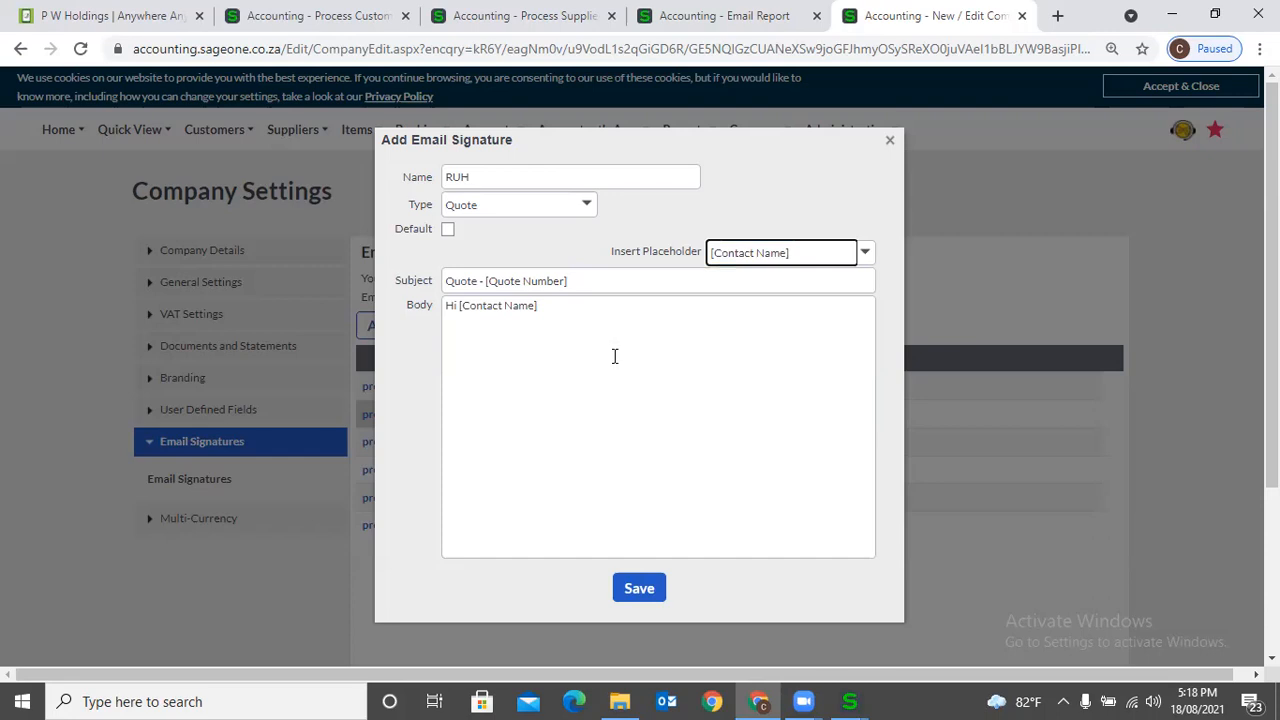
- Add the [Quote Number] and [Quote Total] placeholders on separate lines below the greeting in the body
triple_click(562, 311)
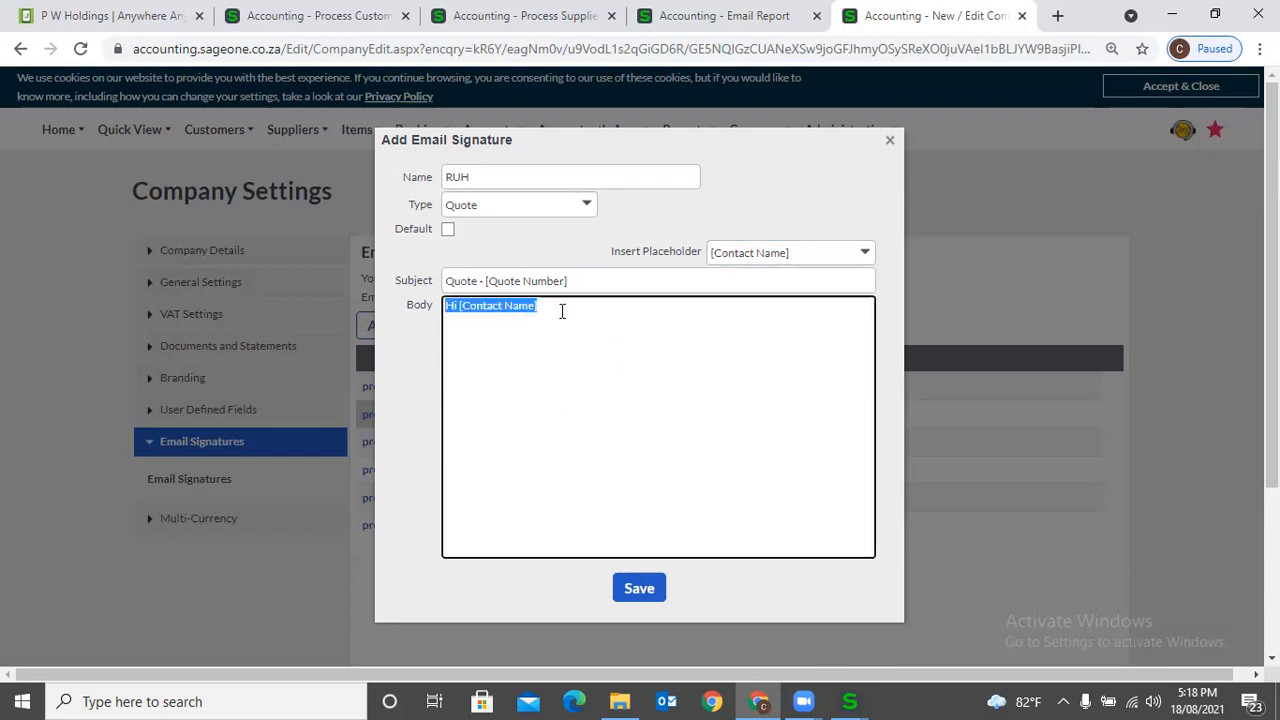
left_click(596, 311)
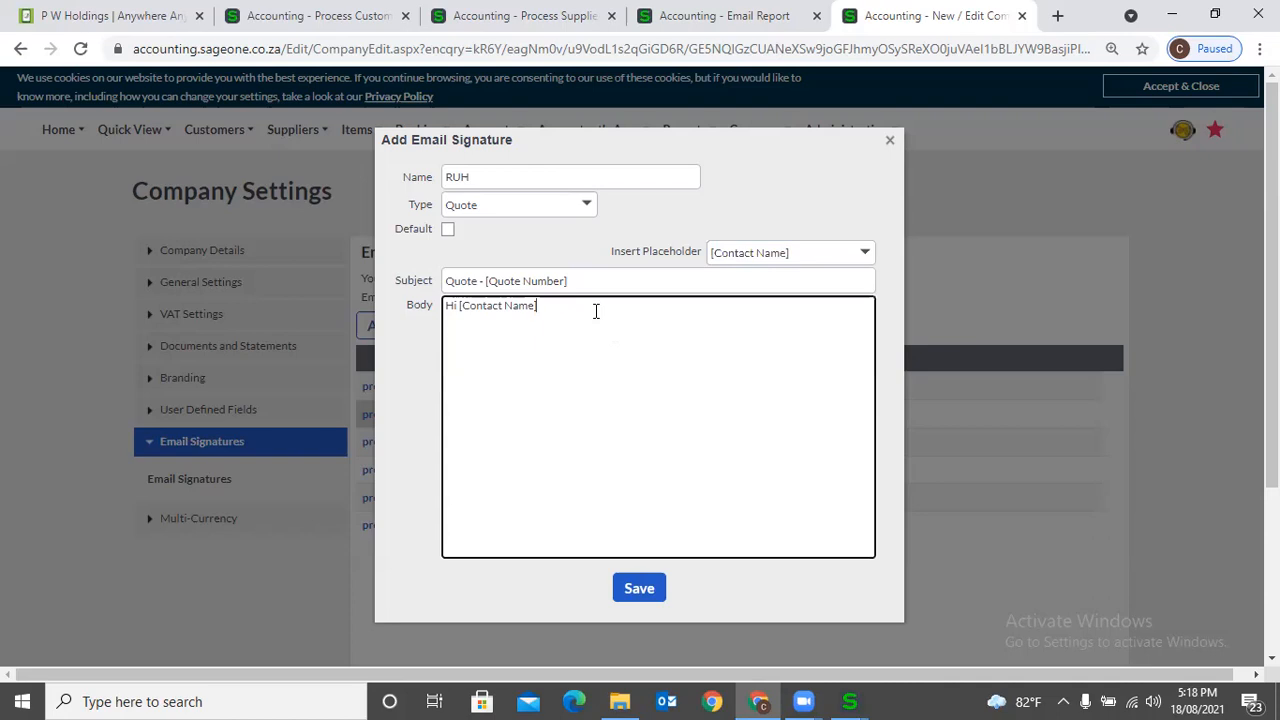
left_click(789, 252)
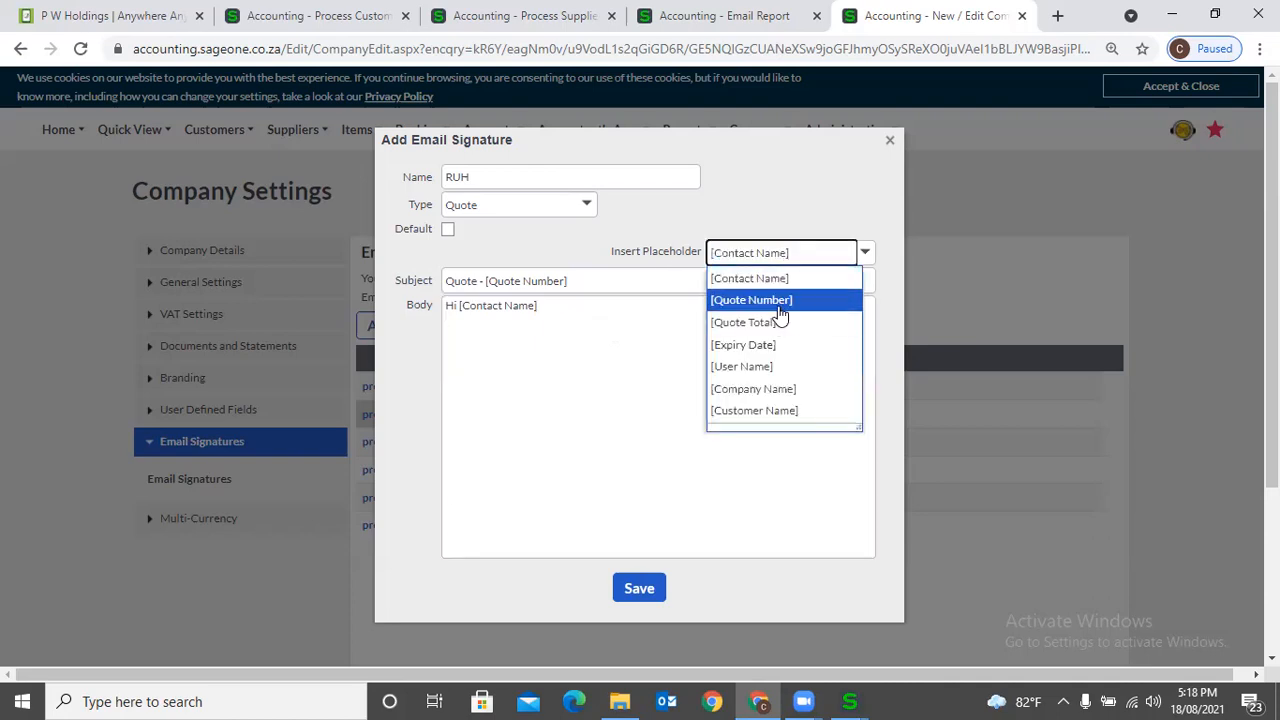
left_click(785, 300)
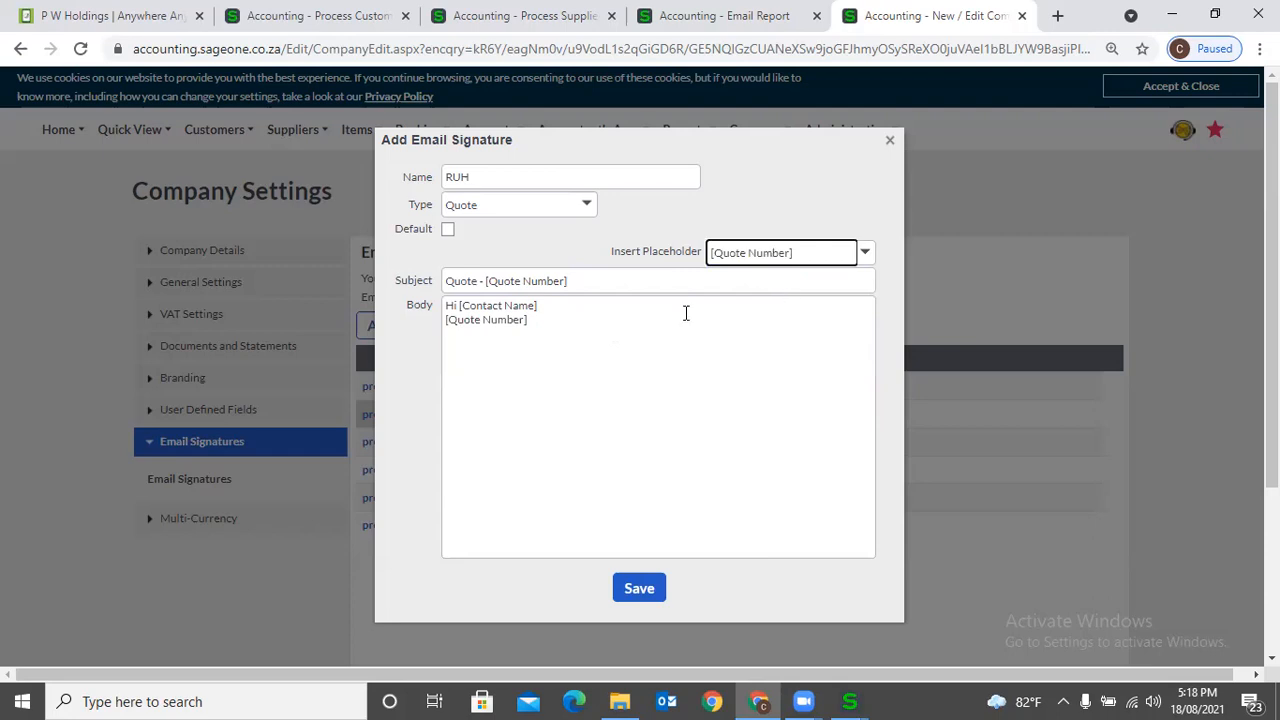
left_click(566, 323)
left_click(566, 325)
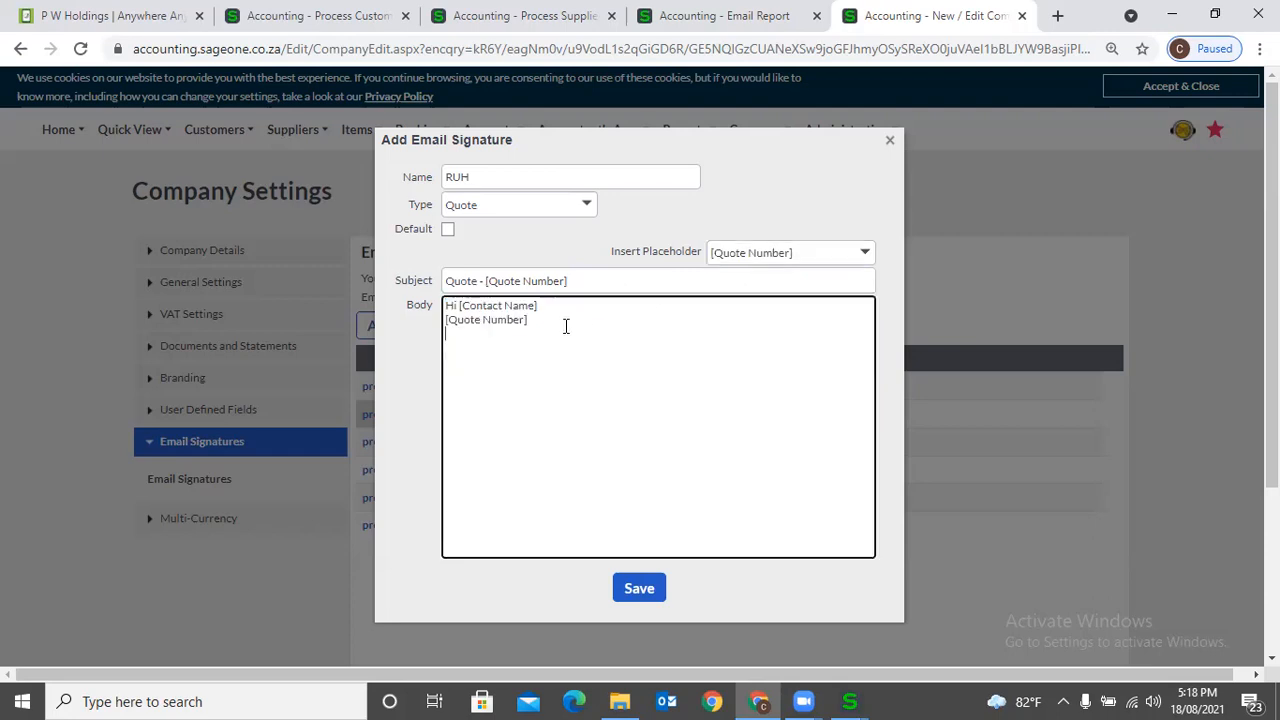
left_click(823, 262)
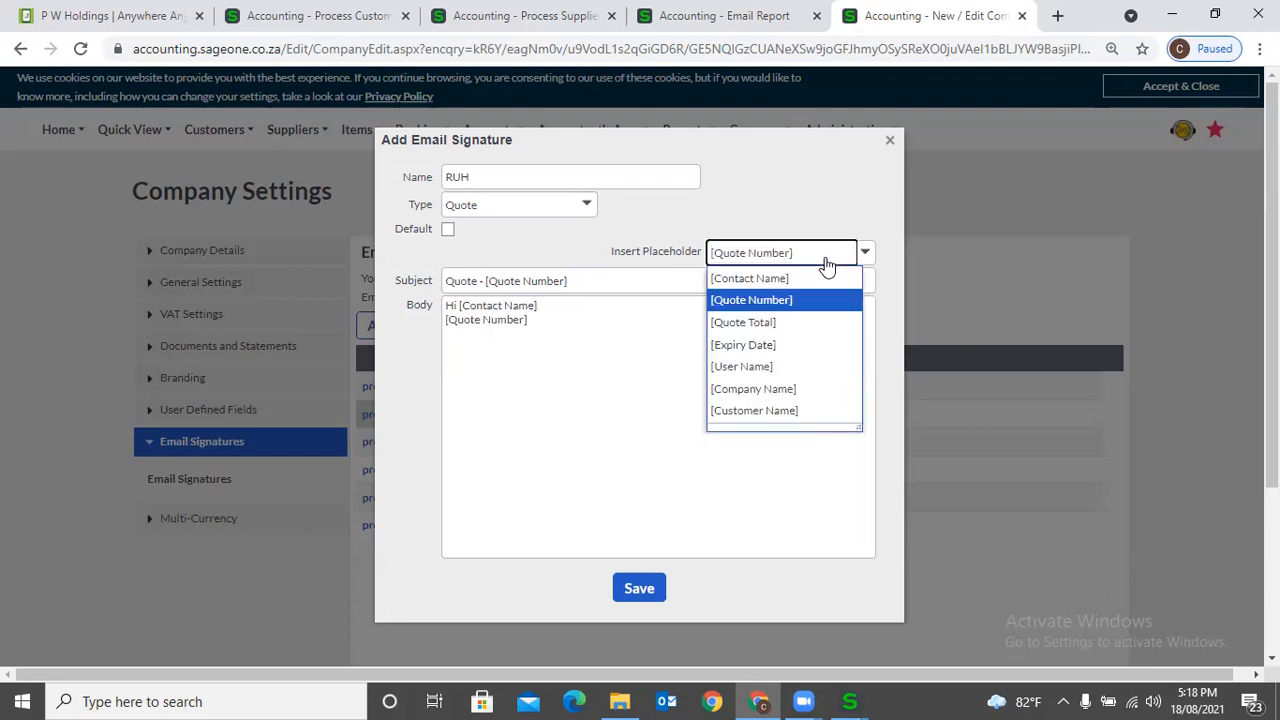
left_click(772, 323)
left_click(566, 362)
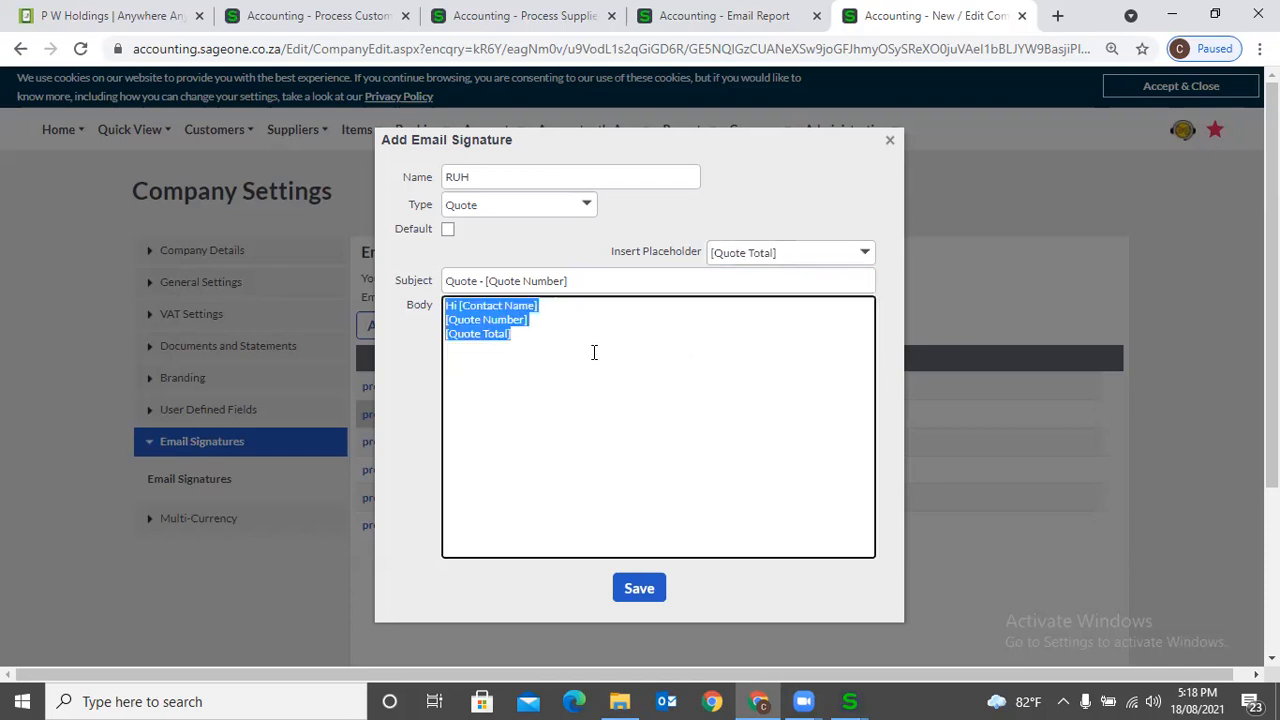
left_click(656, 349)
- Check the remaining placeholders without inserting one and save the new email signature
left_click(812, 264)
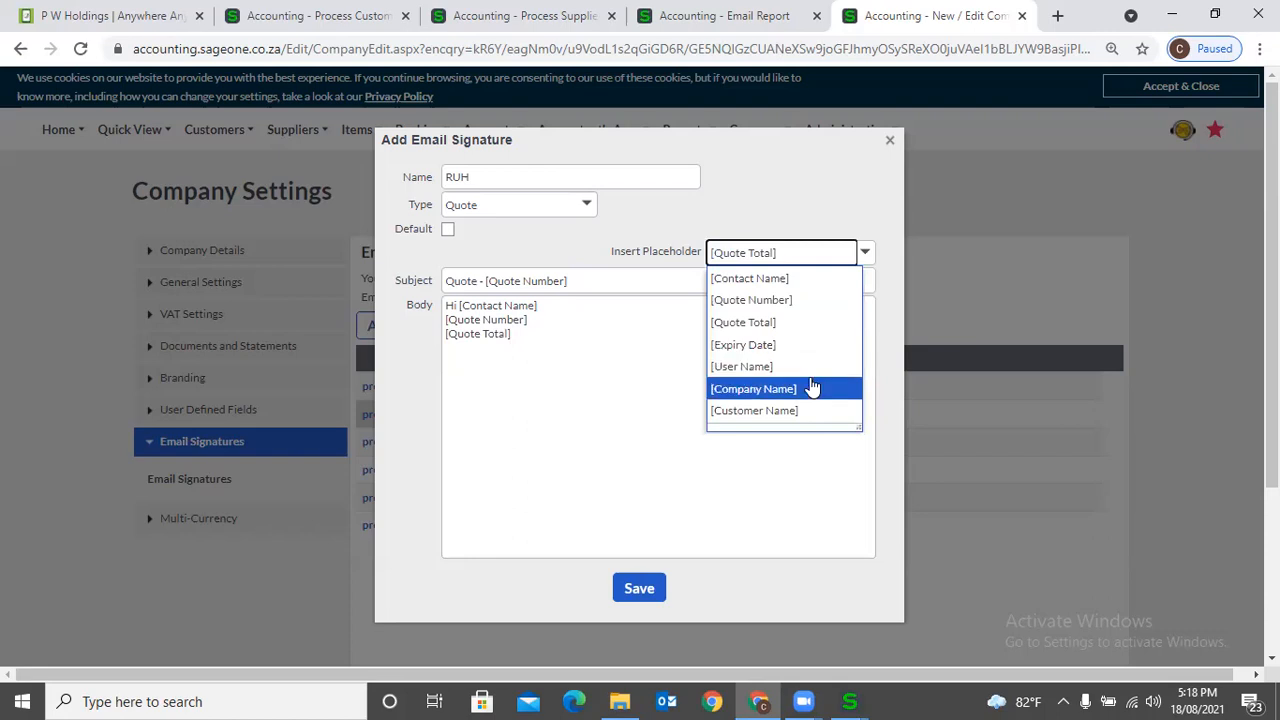
left_click(622, 378)
key("ctrl+a")
left_click(622, 378)
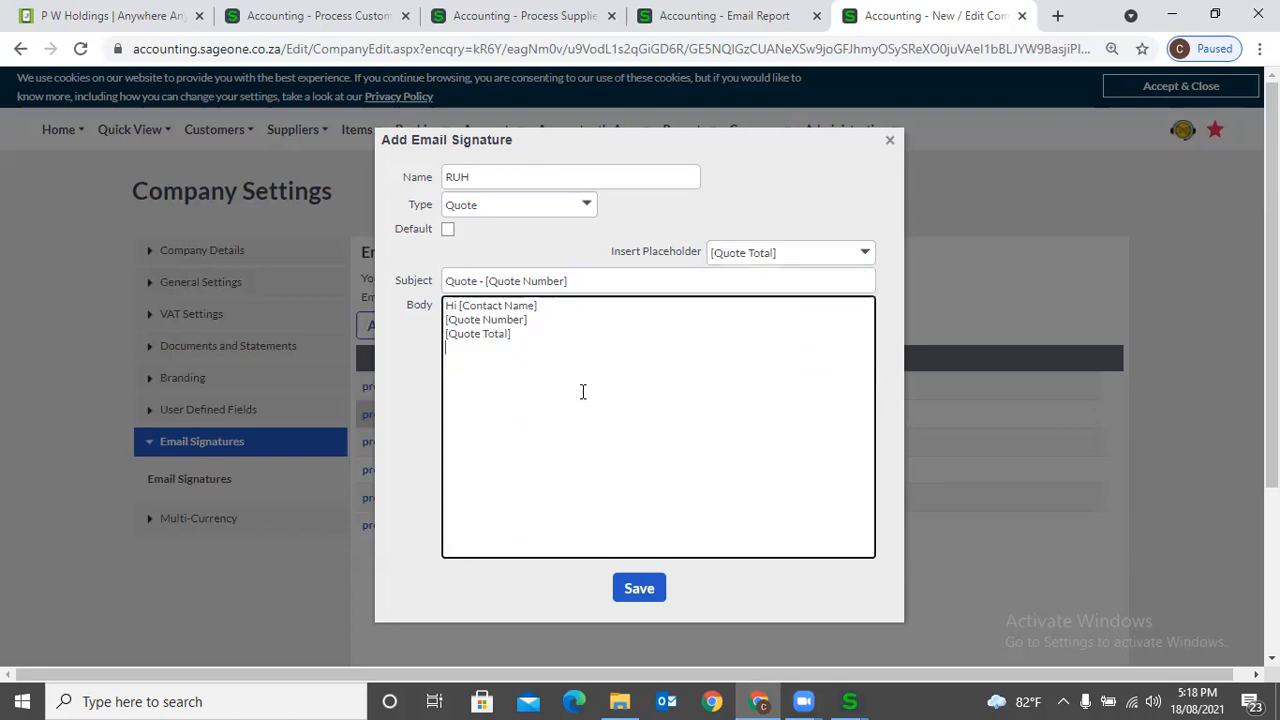
left_click(634, 592)
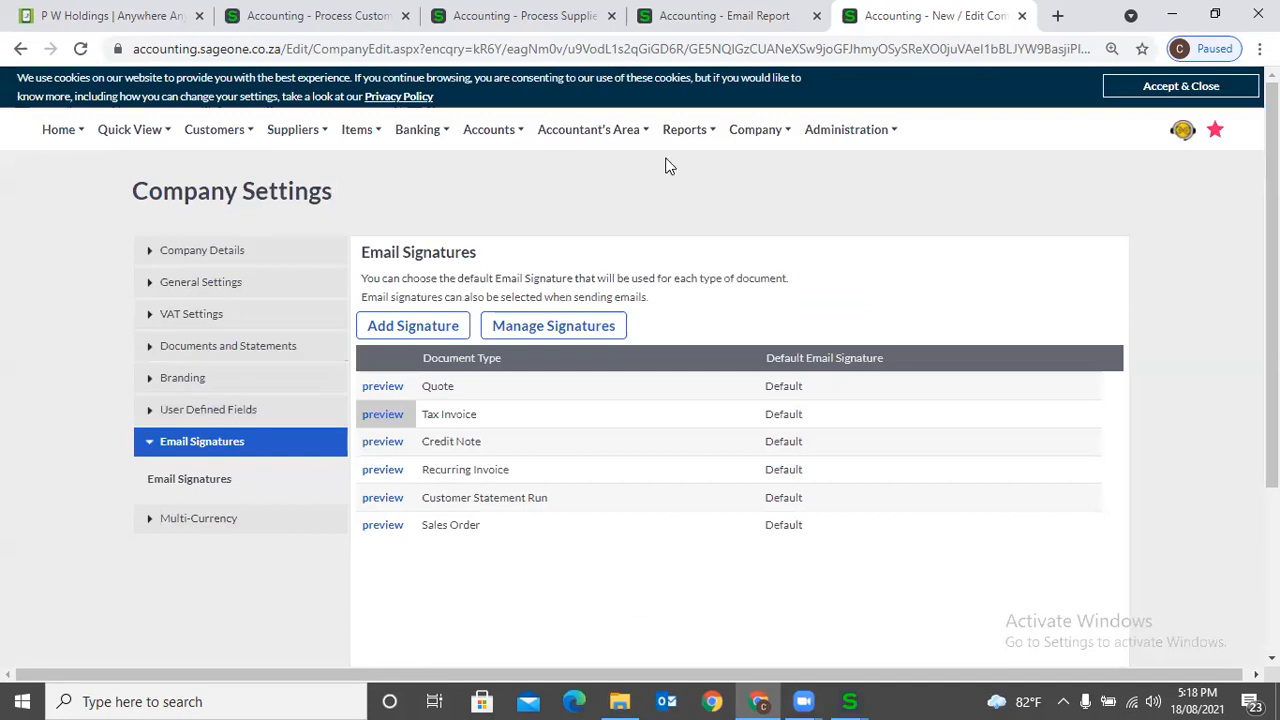
- Return to the invoice email page and open the list of customers
left_click(778, 30)
mouse_move(210, 138)
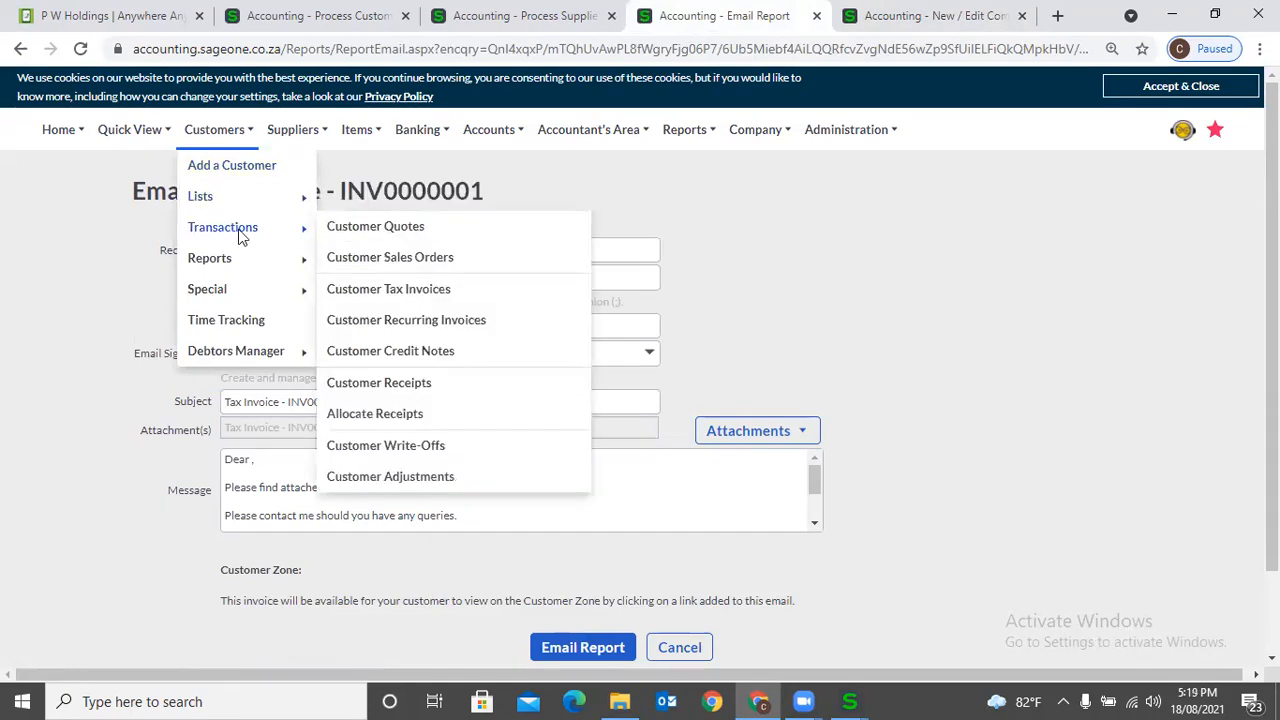
mouse_move(249, 200)
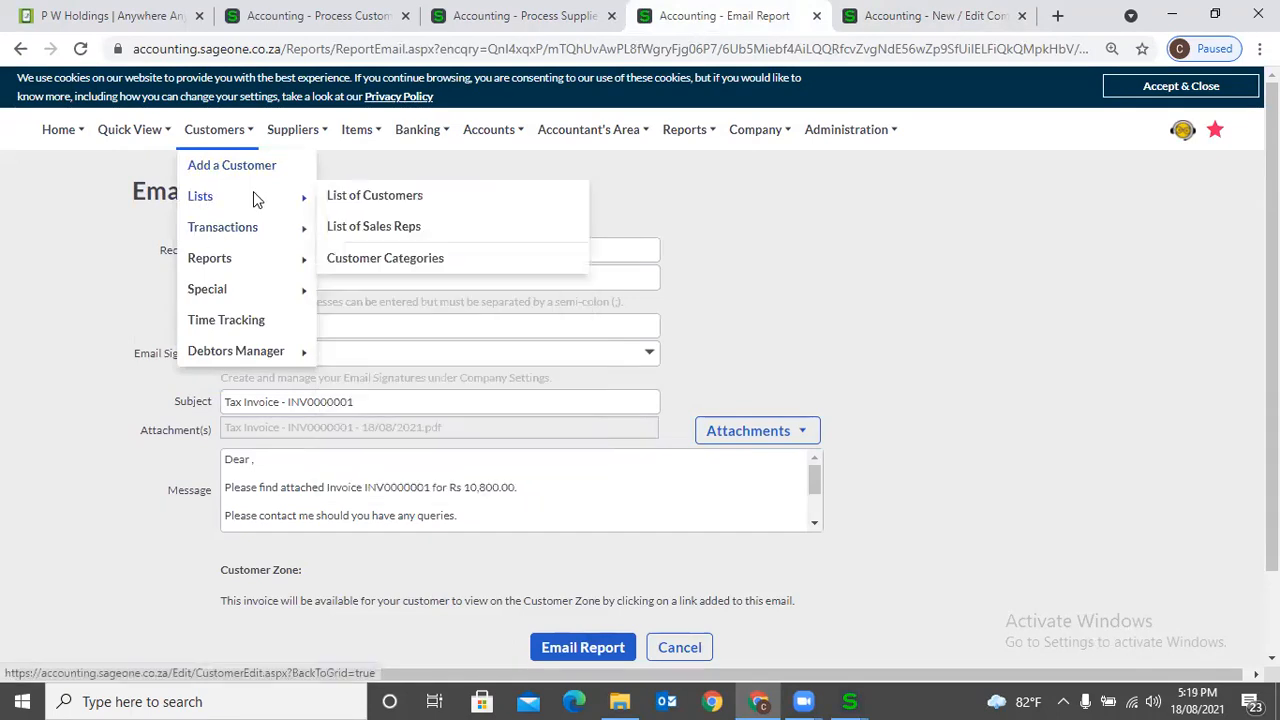
left_click(352, 198)
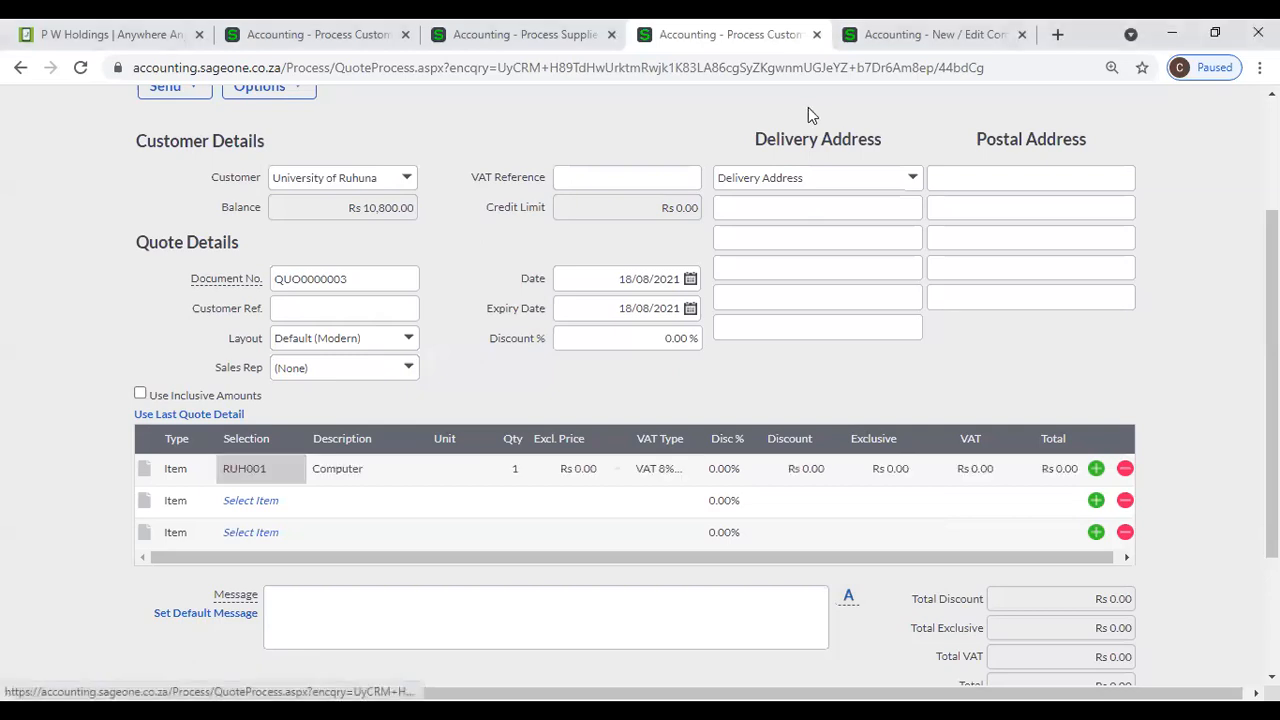
- Set the Computer line's exclusive price to 10,000 on the University of Ruhuna quote and open the quote's email form
left_click(590, 471)
type("10,000")
key("Tab")
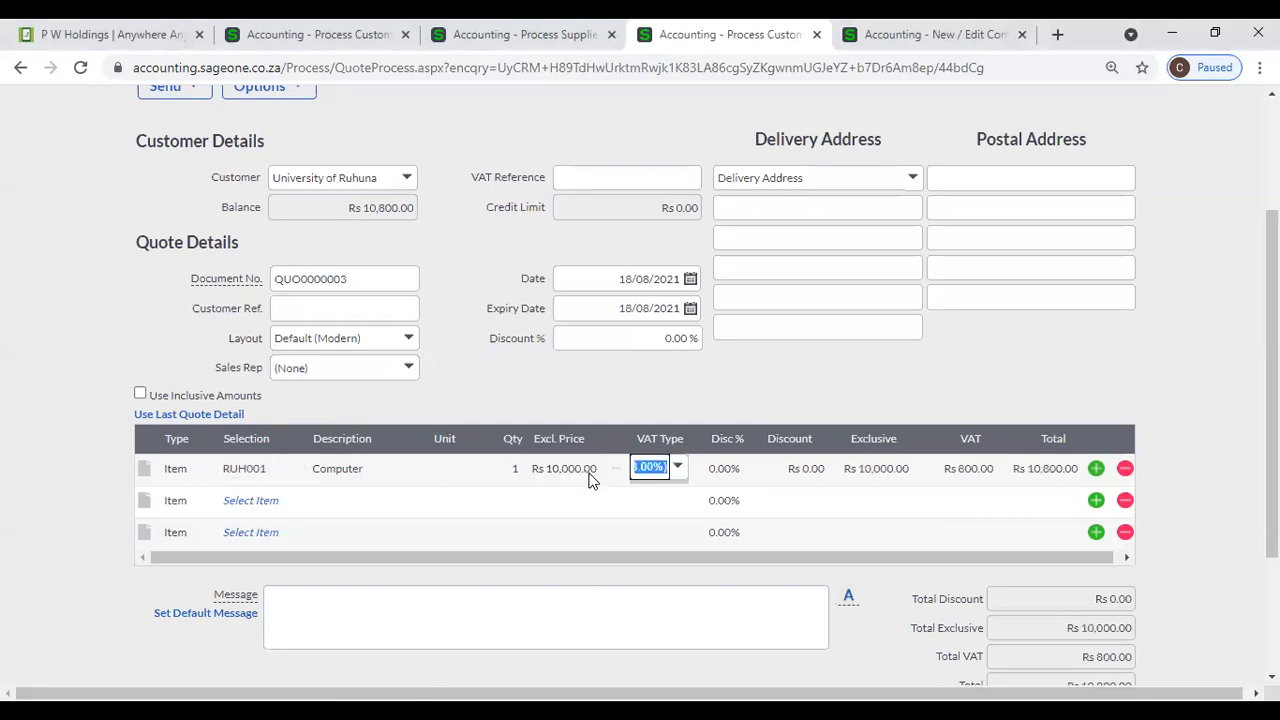
scroll(789, 505, "down", 3)
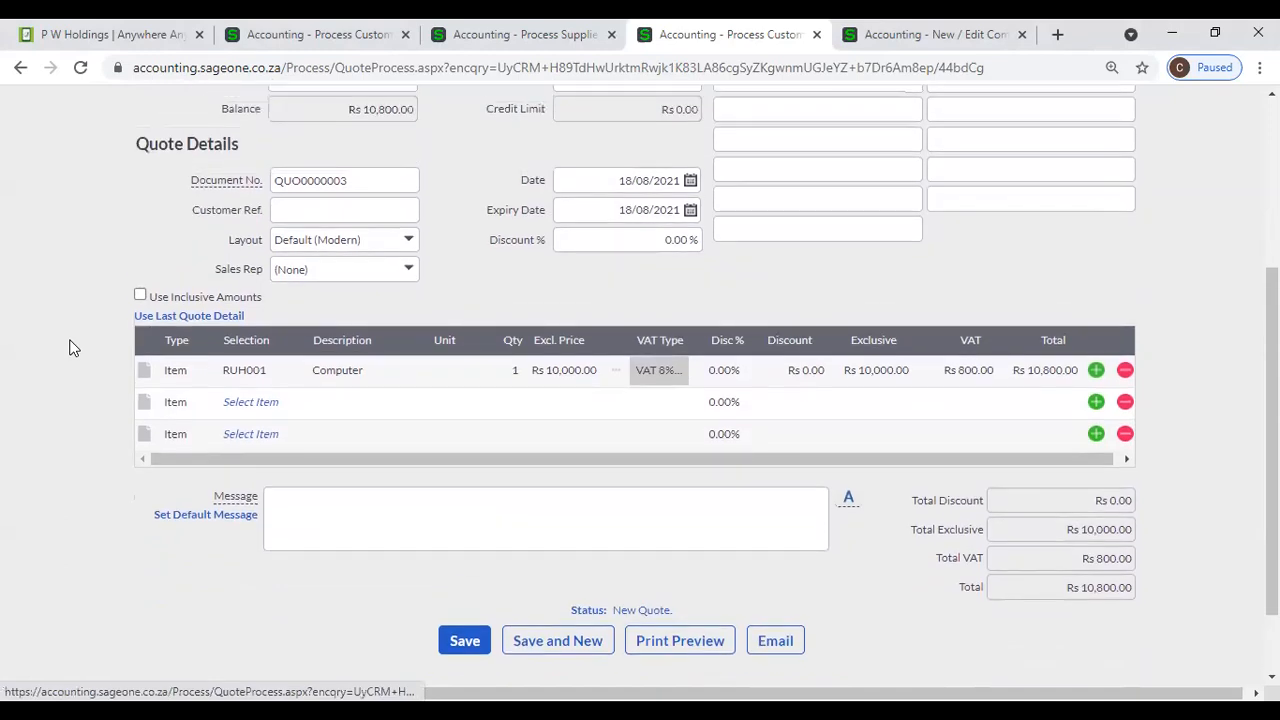
scroll(70, 347, "up", 2)
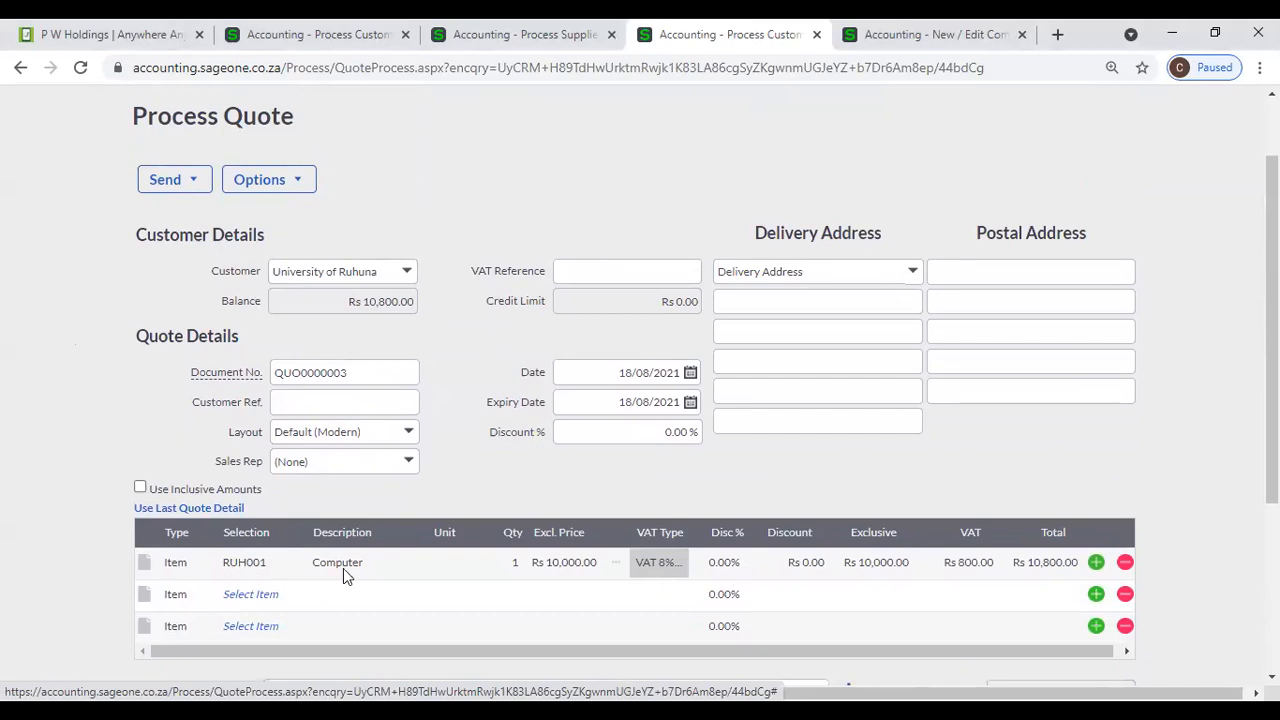
scroll(785, 542, "down", 2)
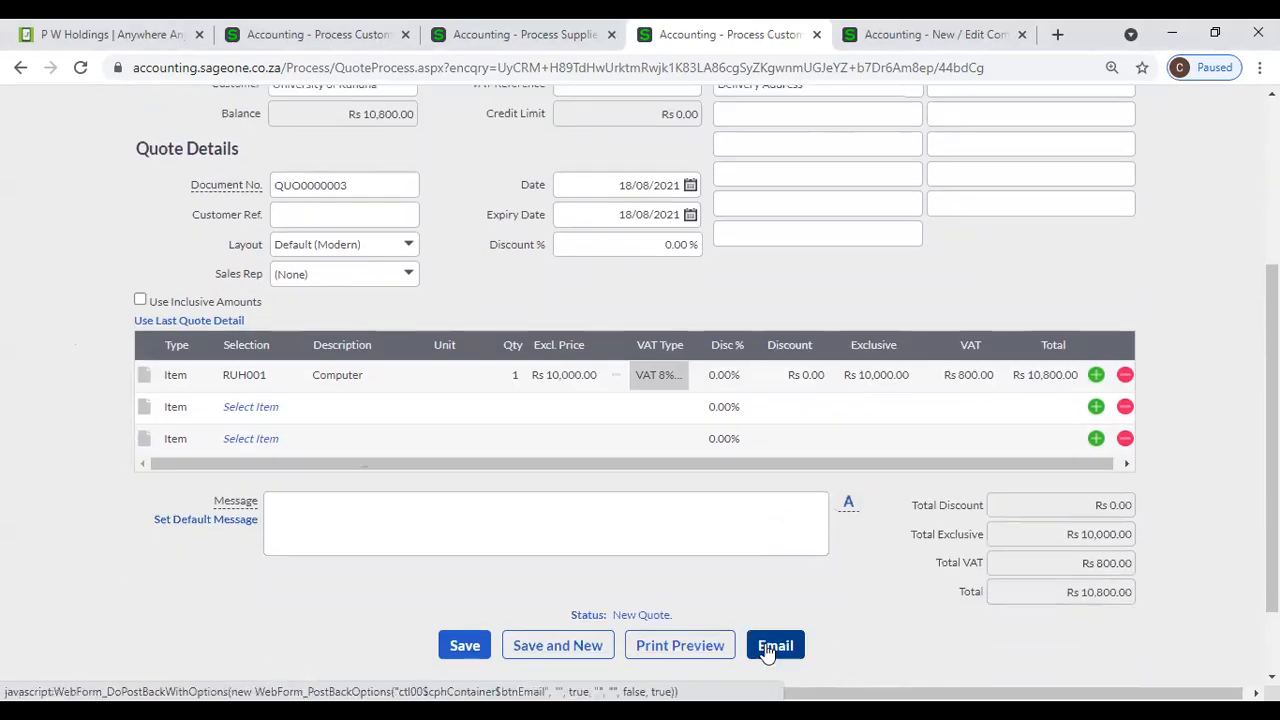
left_click(778, 660)
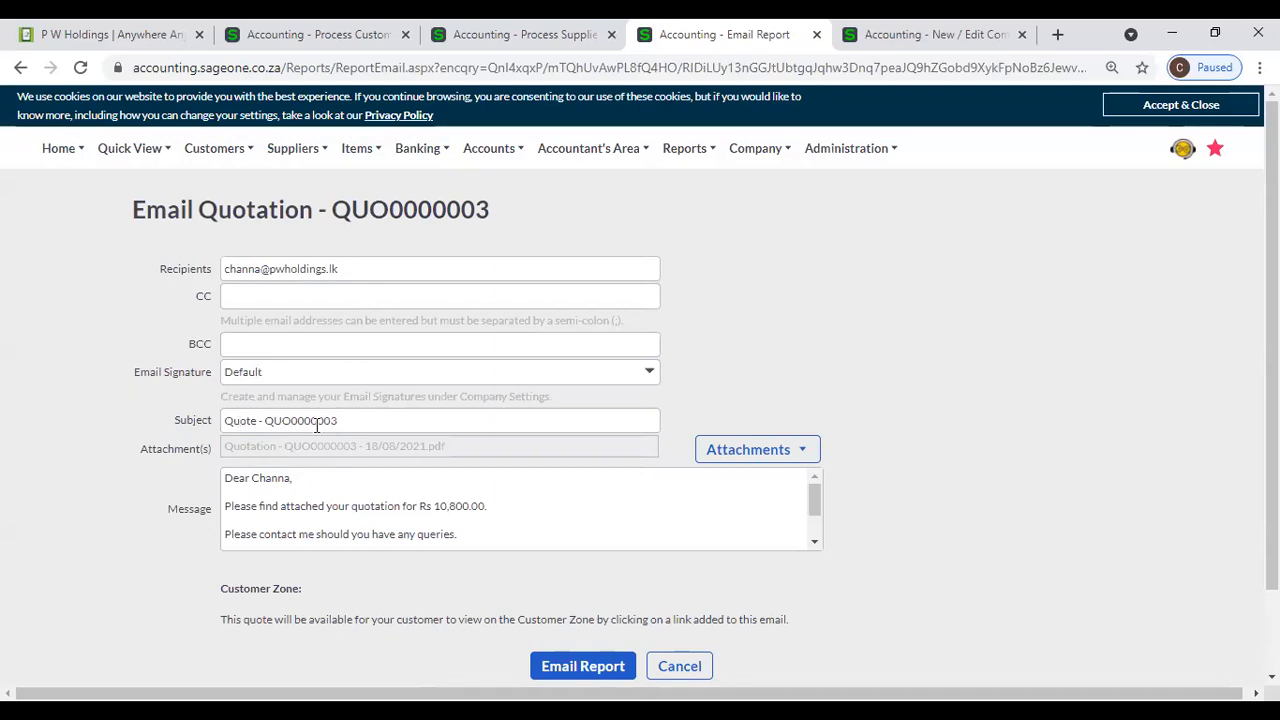
- Examine the quotation email's default message, including its greeting, amount and closing lines
triple_click(272, 480)
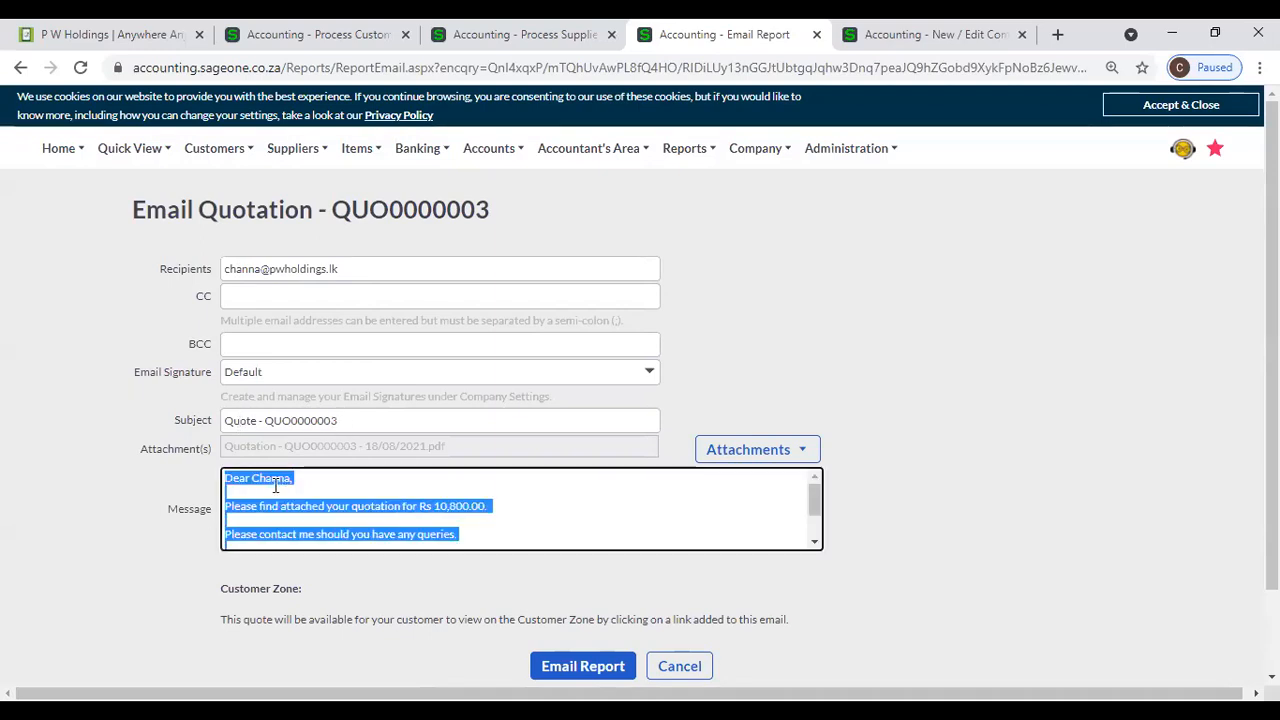
left_click(288, 478)
double_click(284, 478)
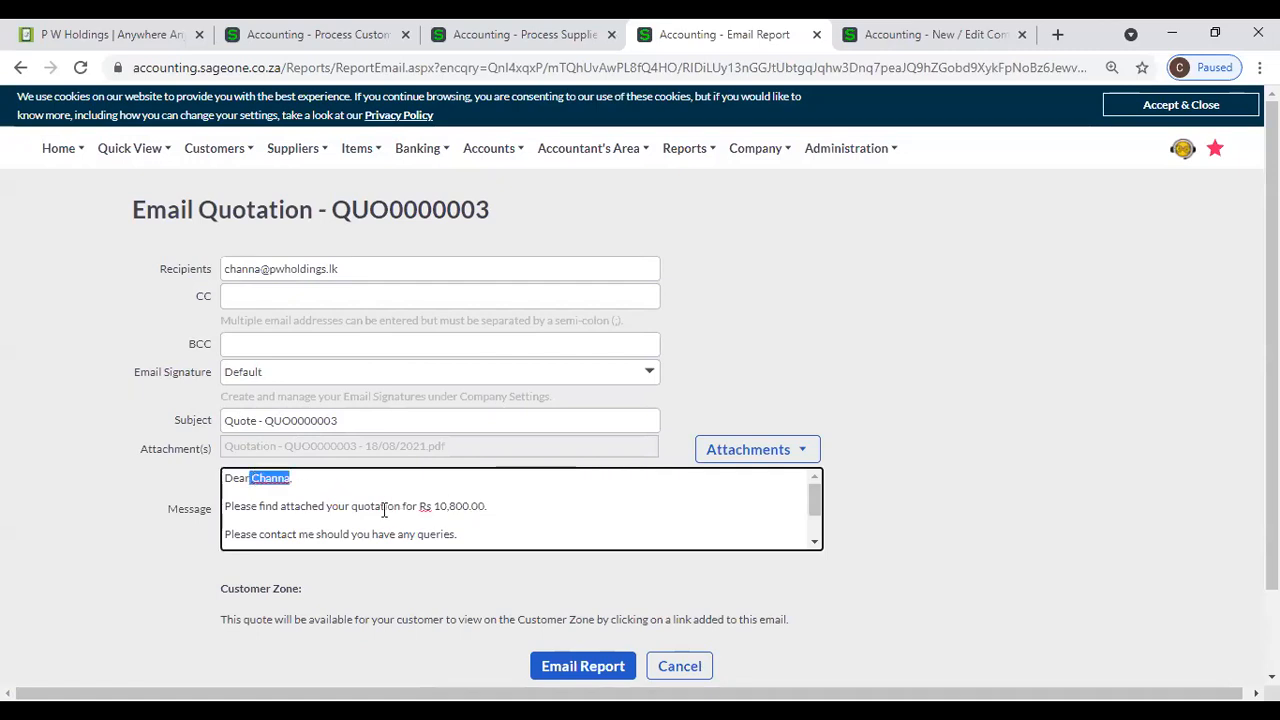
scroll(470, 506, "down", 2)
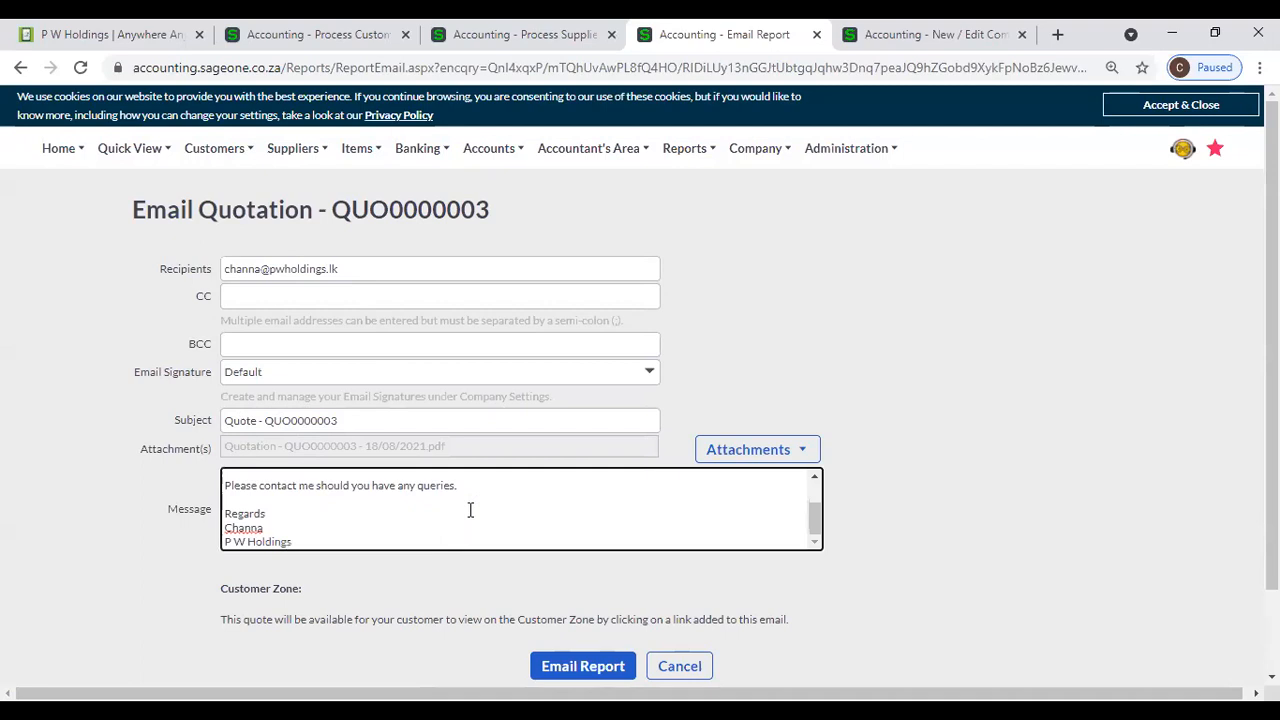
scroll(414, 515, "down", 1)
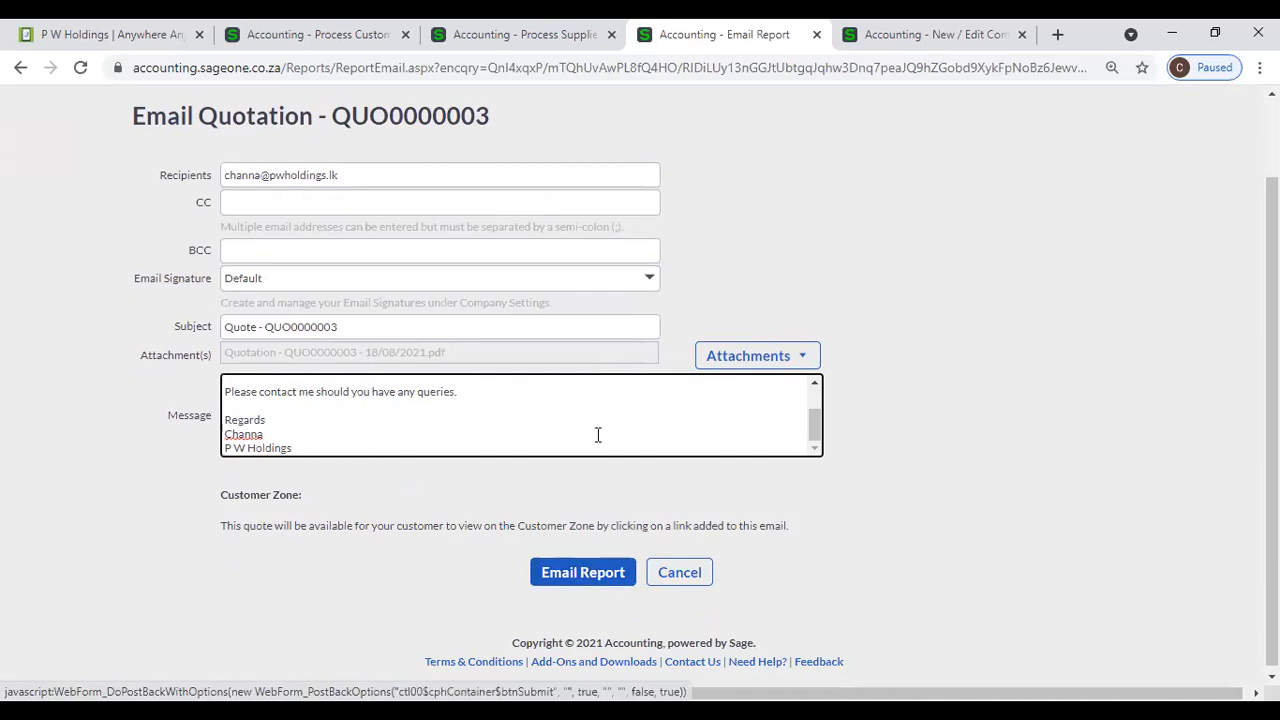
- Start a new email signature in the company settings and review the document types it can apply to
left_click(975, 35)
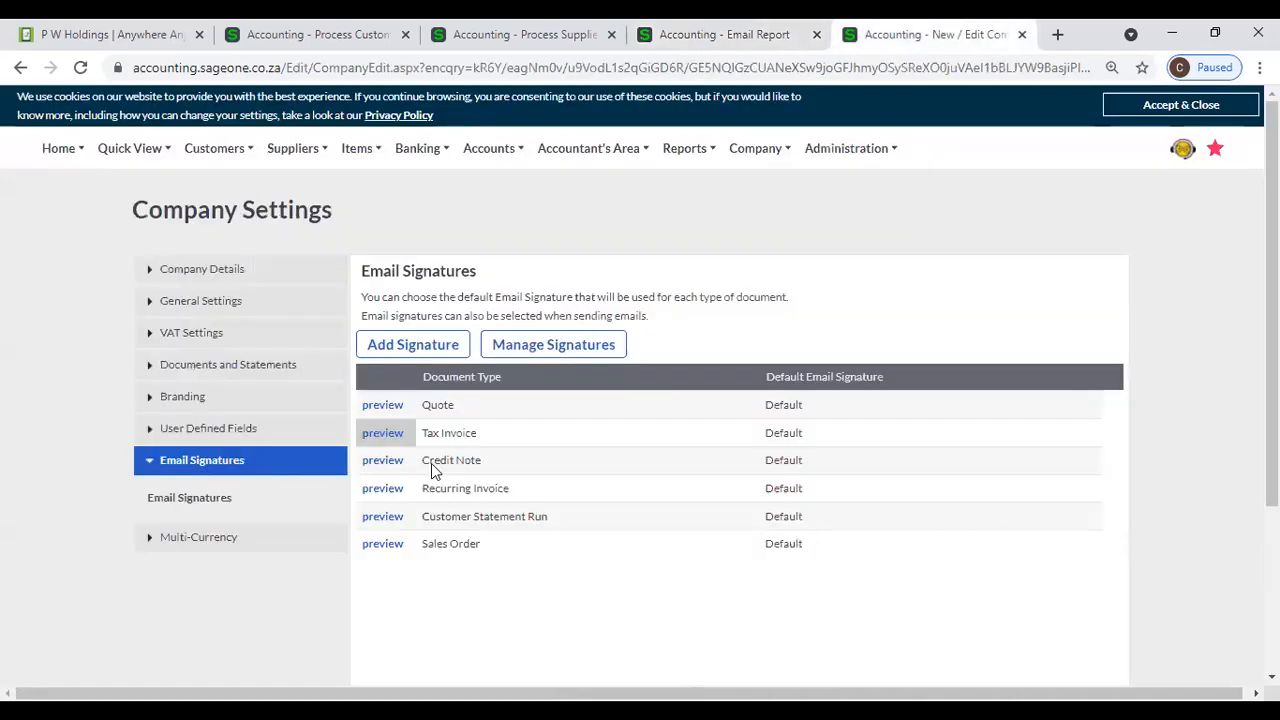
left_click(424, 350)
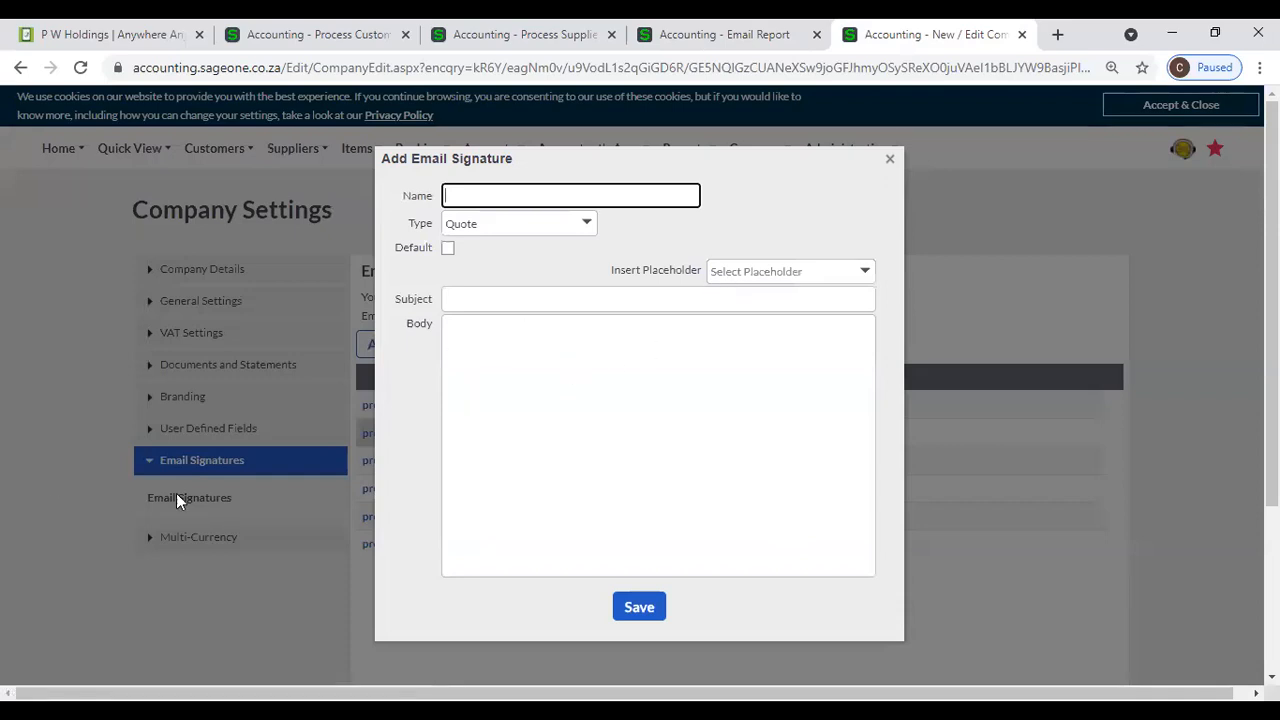
left_click(889, 158)
mouse_move(892, 152)
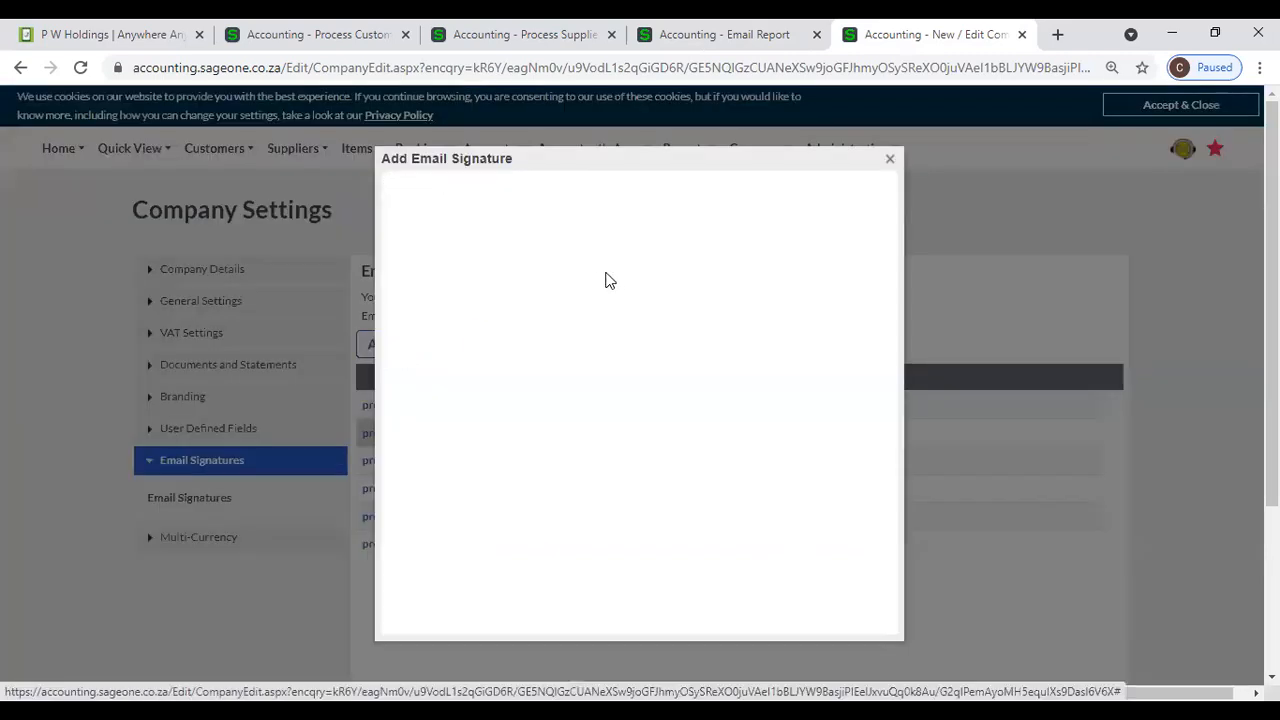
left_click(587, 227)
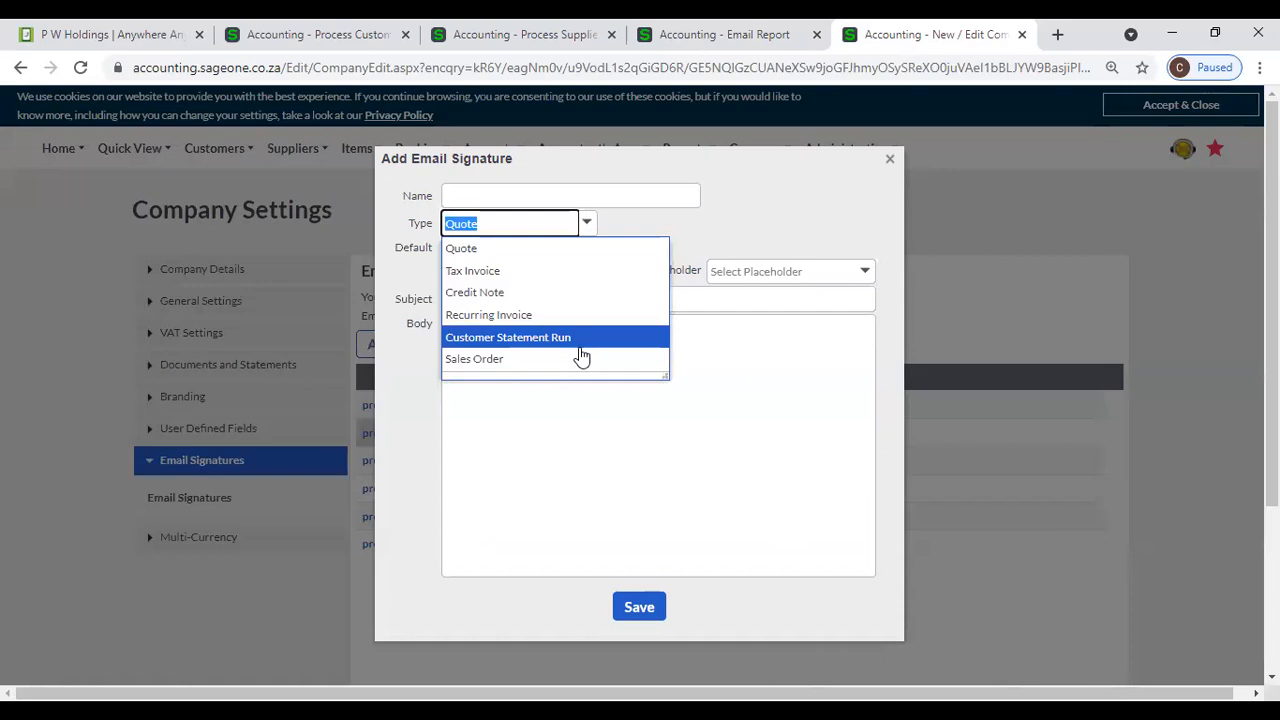
left_click(720, 214)
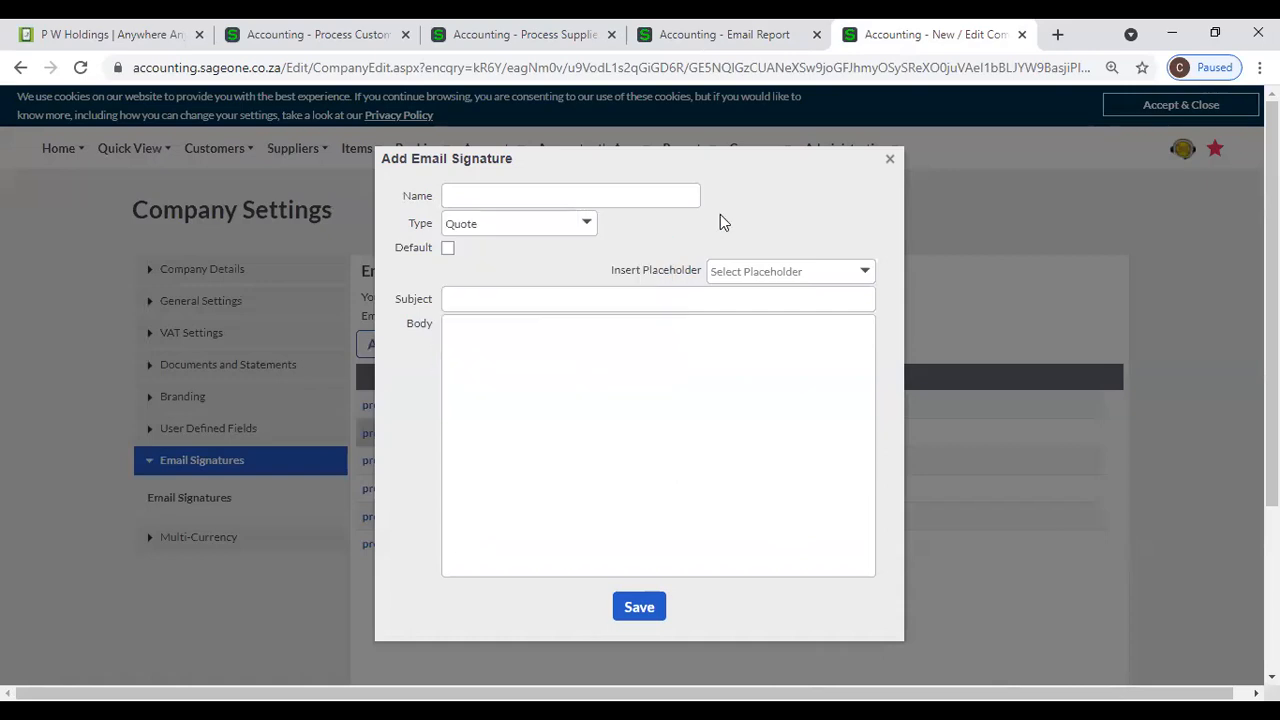
- Set the new signature's type to Tax Invoice and name it "RUH INV"
left_click(585, 224)
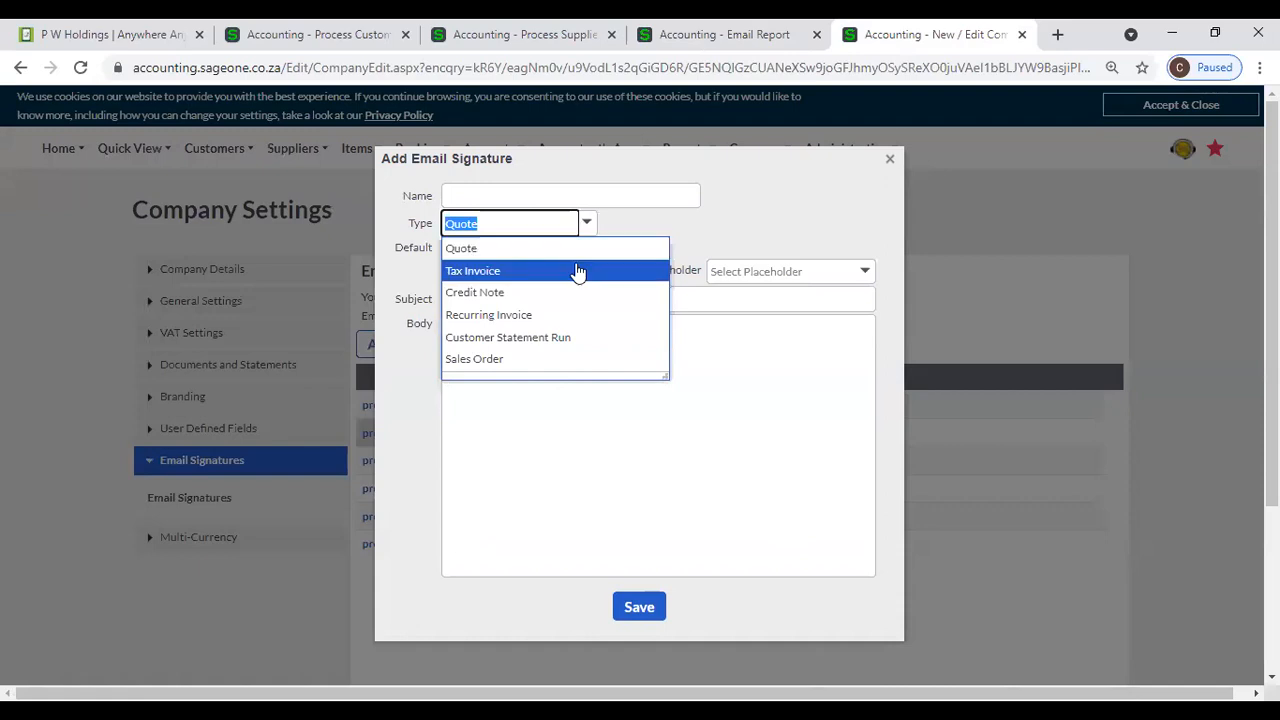
left_click(577, 271)
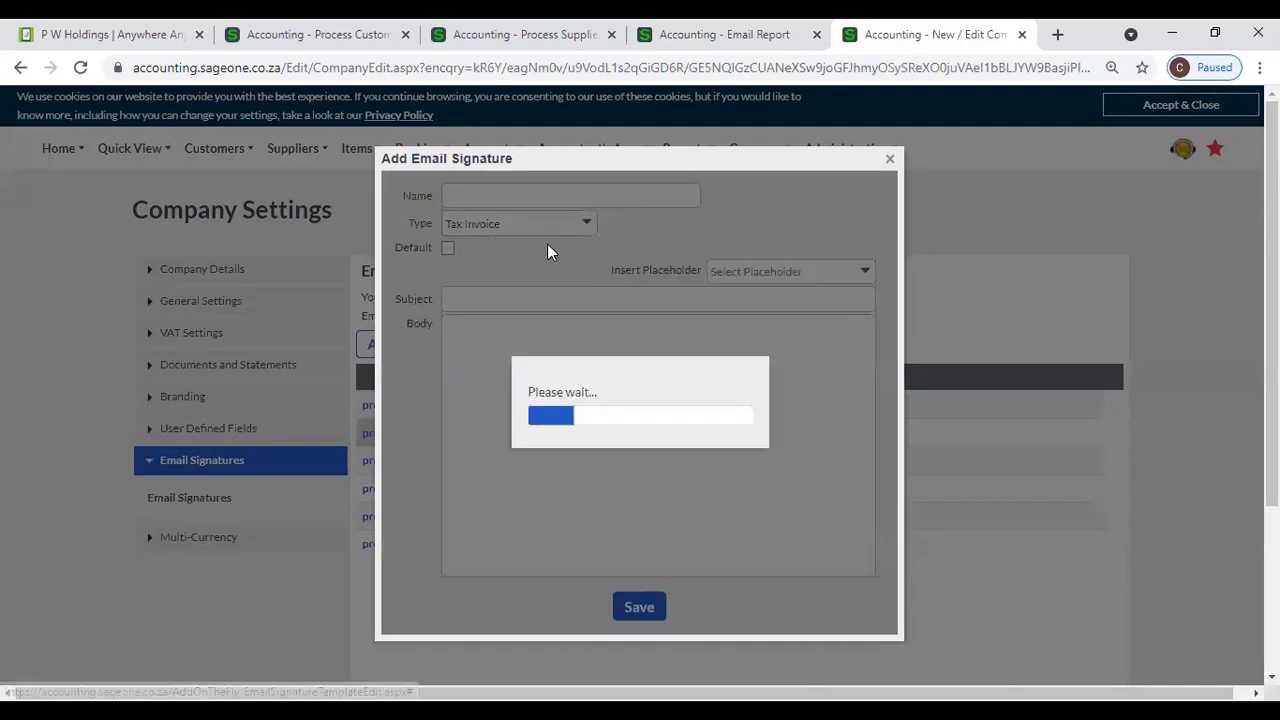
left_click(520, 204)
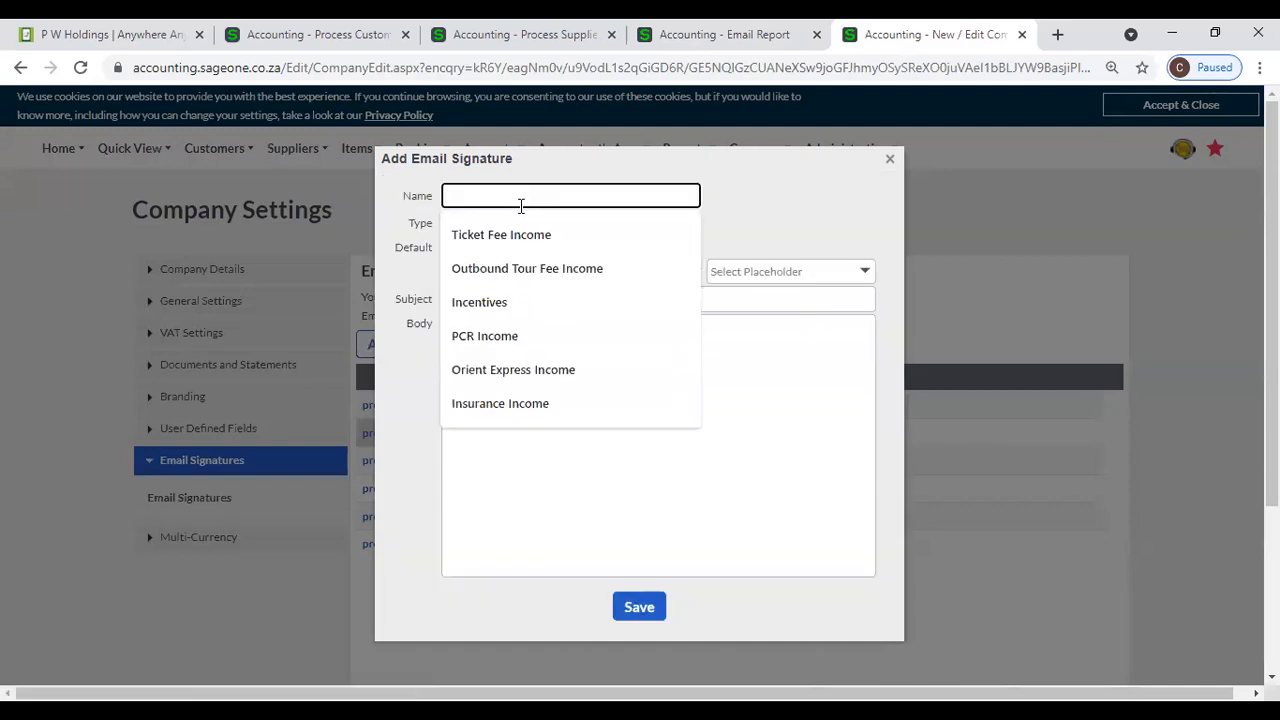
type("RU")
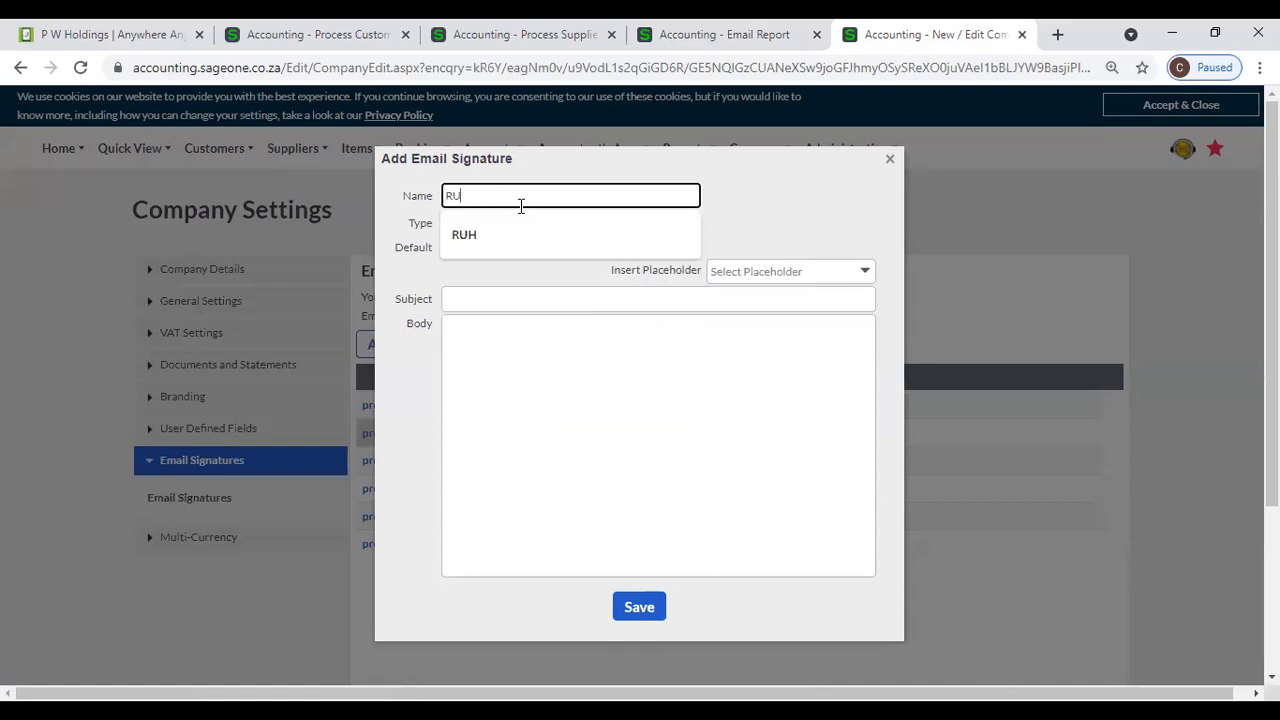
type("H INV")
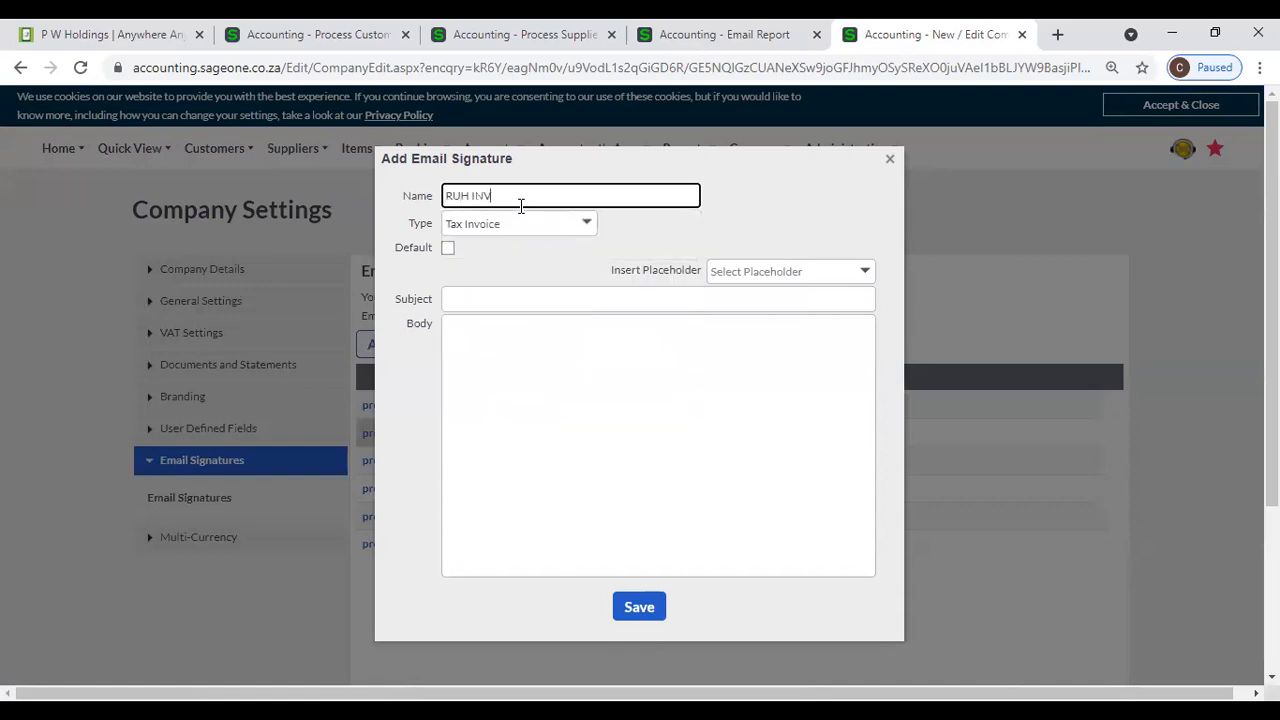
- Set the signature's subject to "Tax Invoice - [Invoice Number]", using the placeholder for the invoice number
left_click(509, 304)
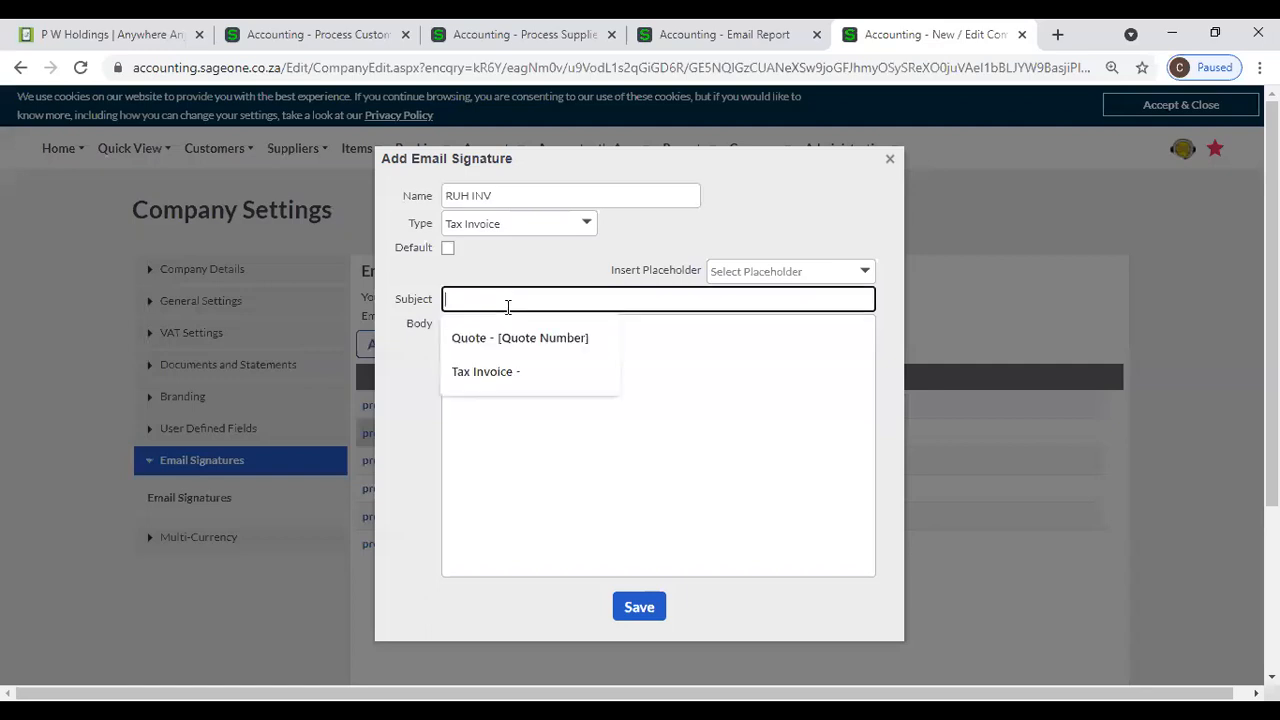
left_click(515, 368)
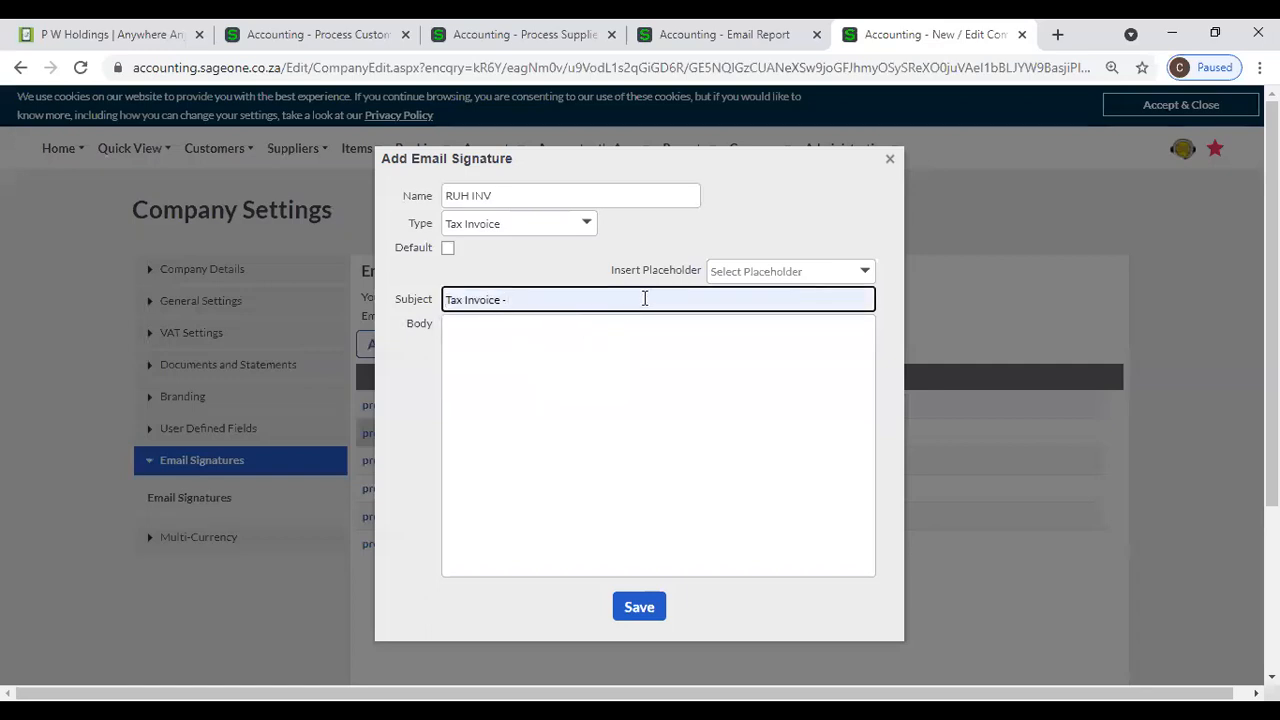
left_click(785, 273)
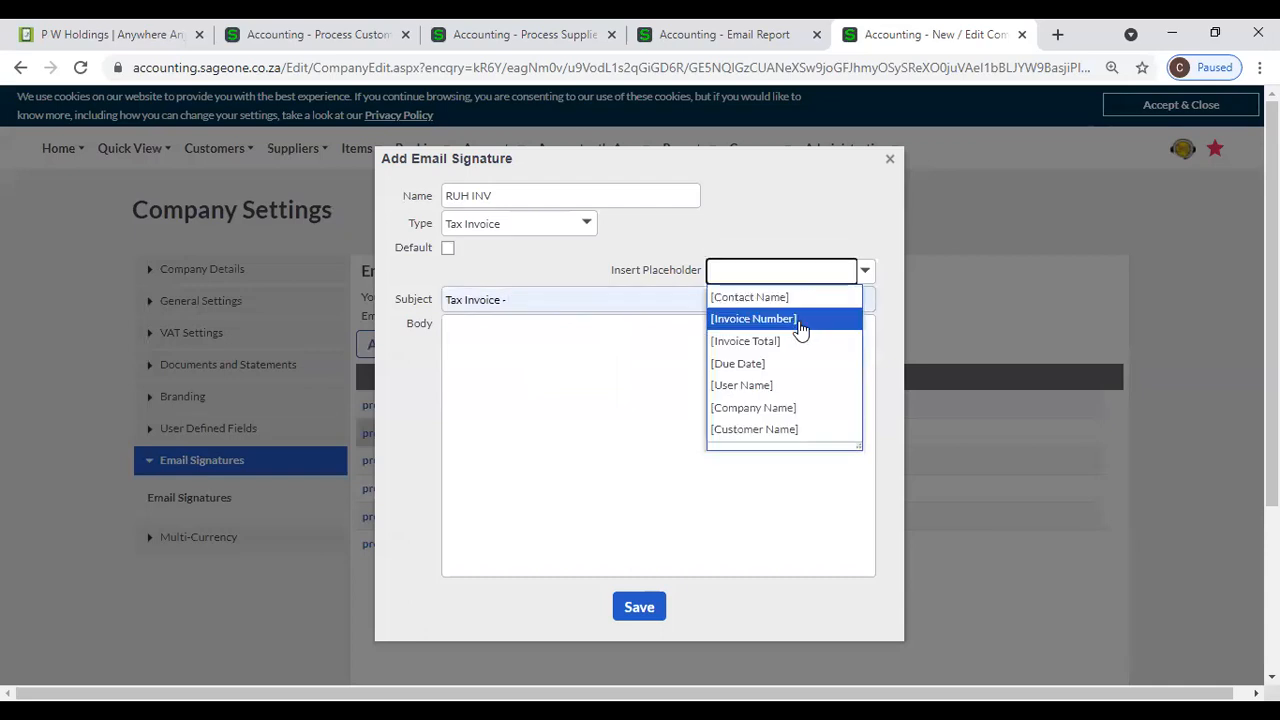
left_click(800, 319)
- Add the [Customer Name] and [Invoice Number] placeholders on separate lines in the signature's body
left_click(554, 338)
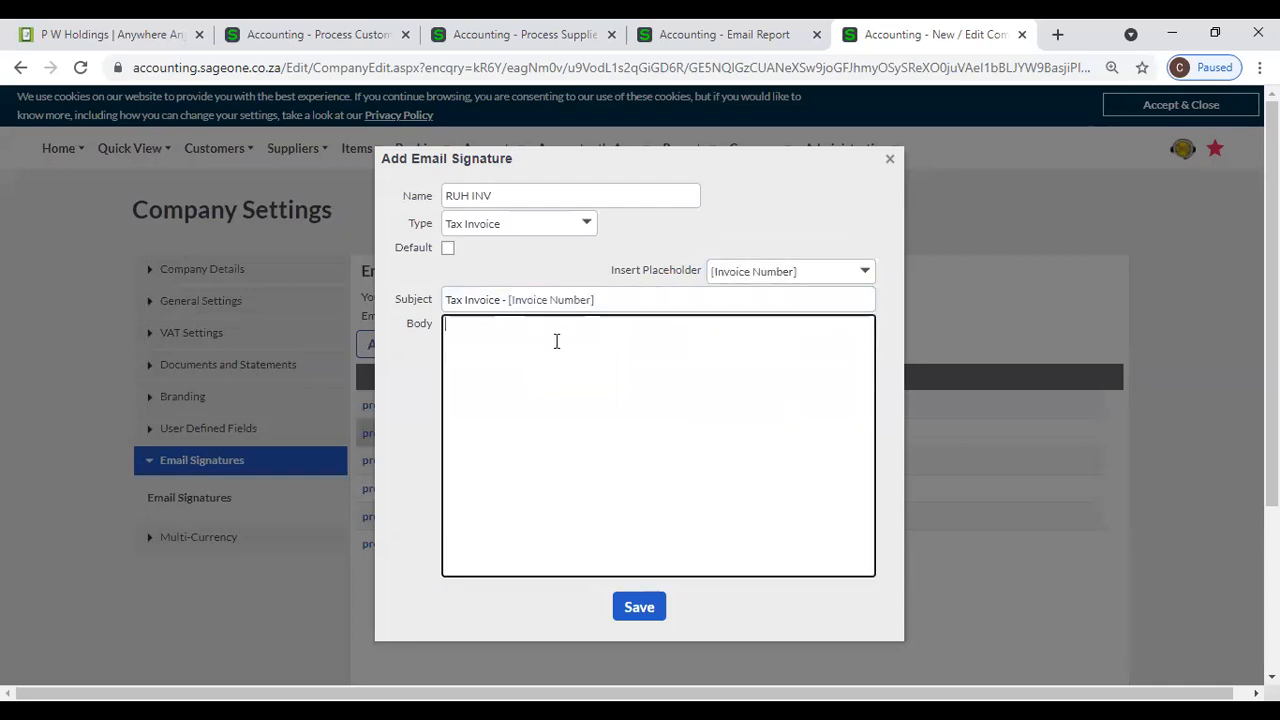
left_click(848, 279)
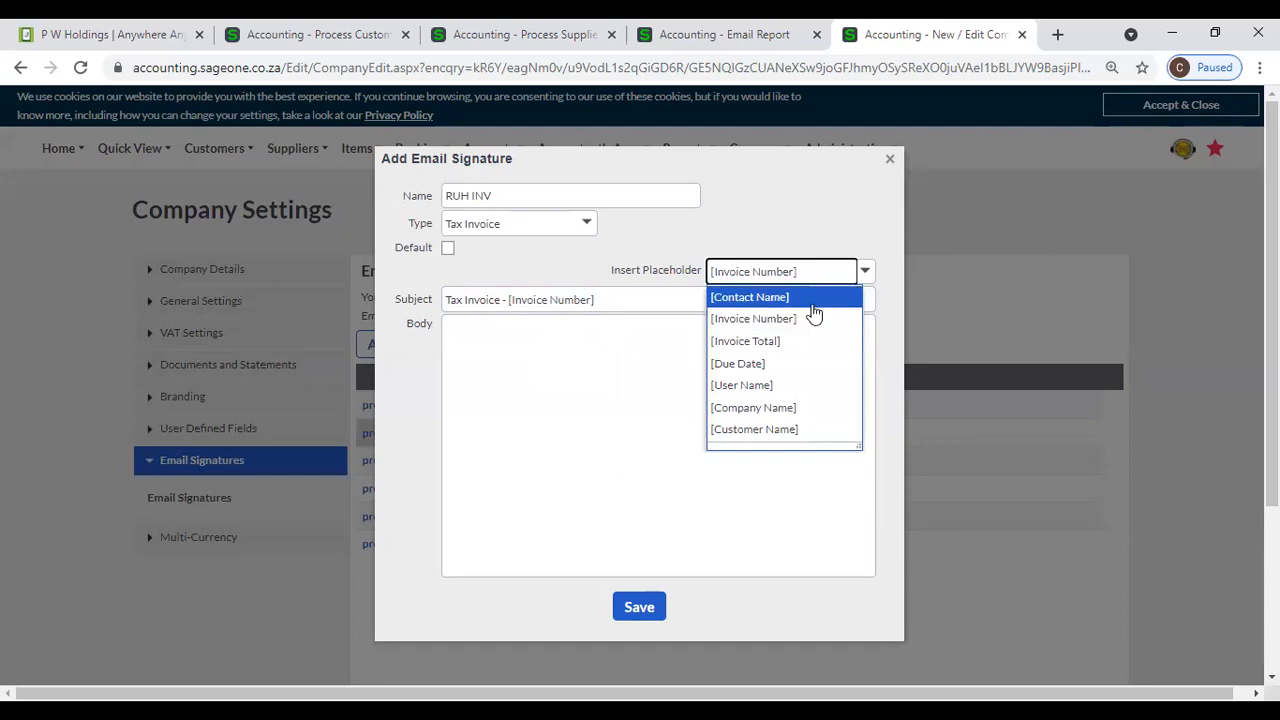
left_click(797, 429)
left_click(700, 343)
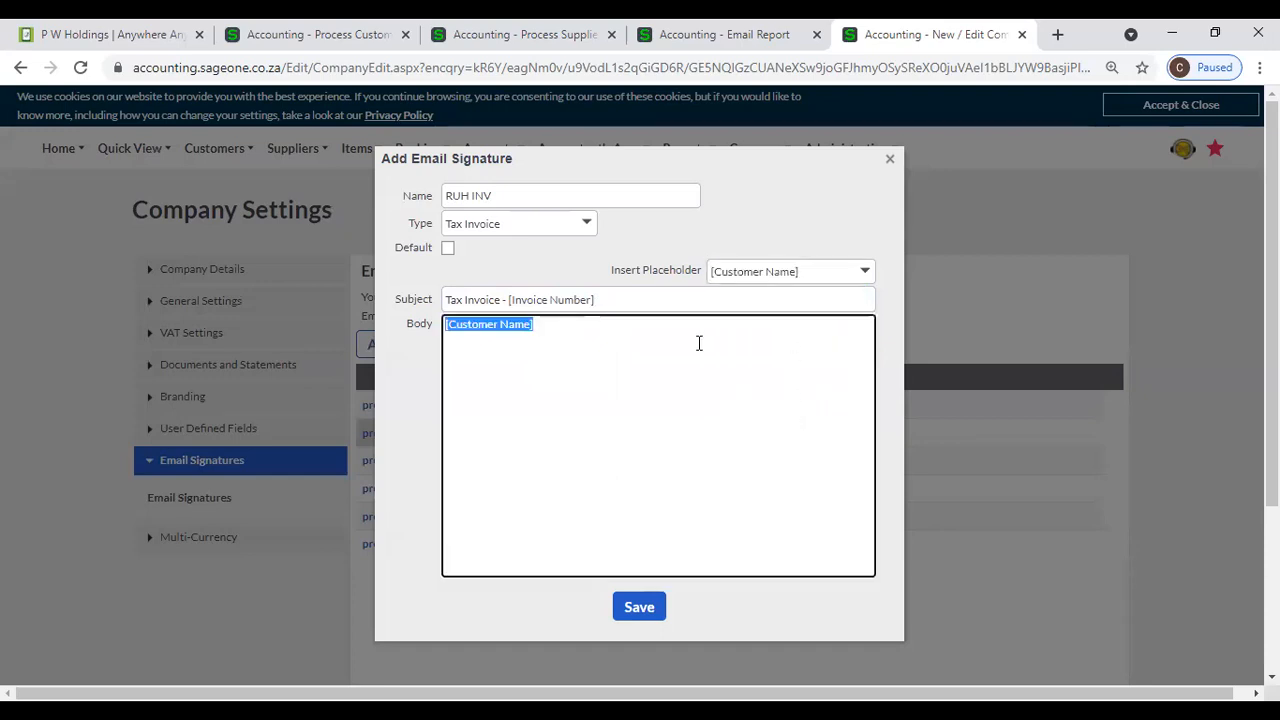
left_click(682, 328)
left_click(766, 280)
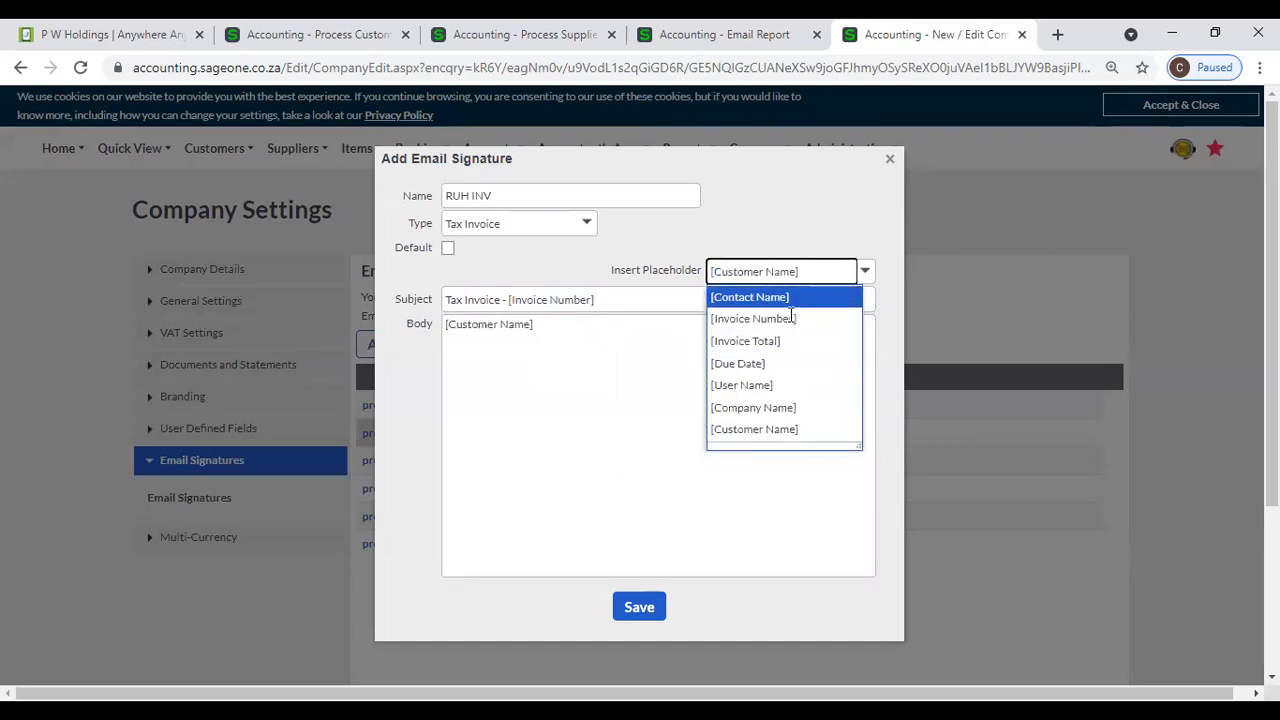
left_click(792, 320)
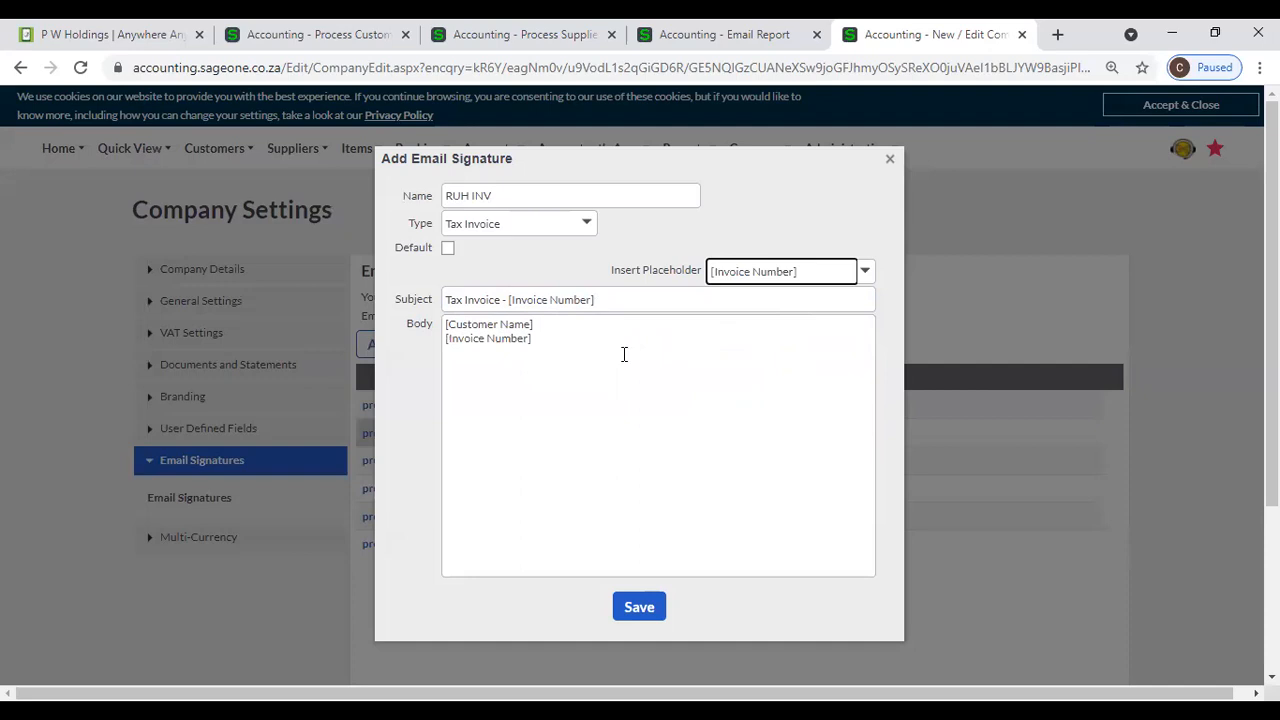
- Make the signature the default for tax invoices and save it
left_click(865, 275)
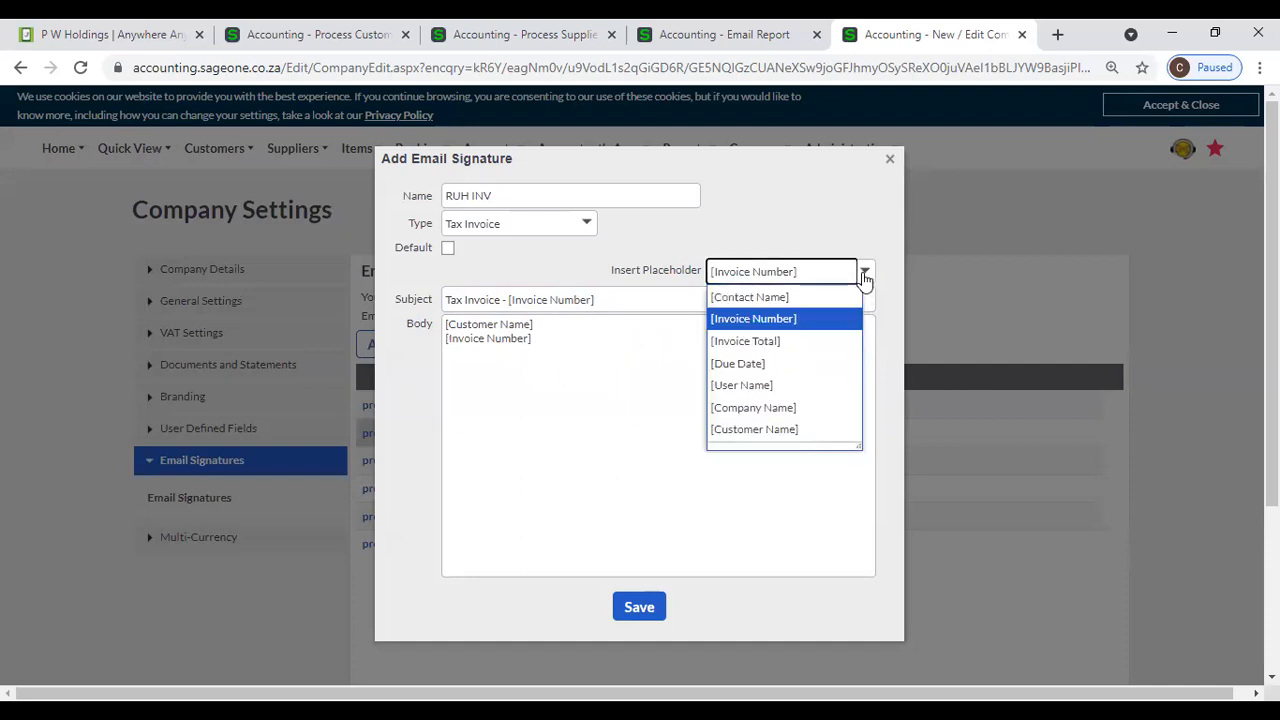
left_click(828, 240)
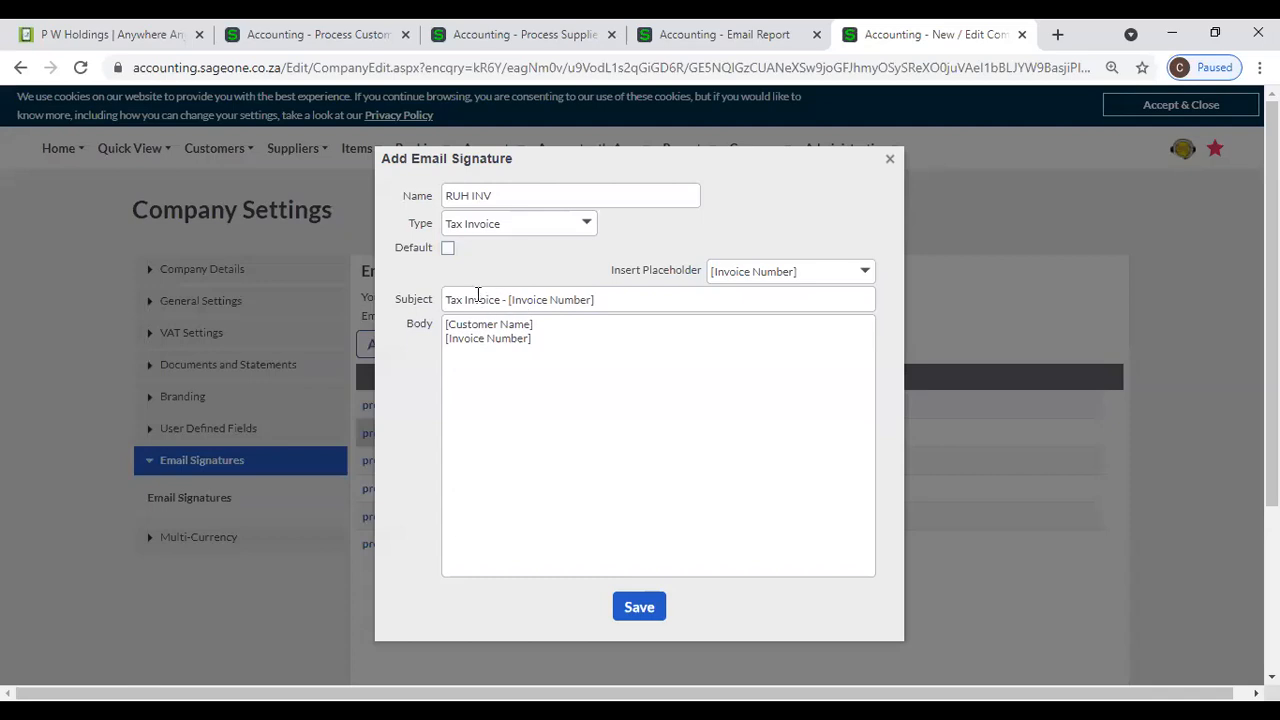
left_click(449, 249)
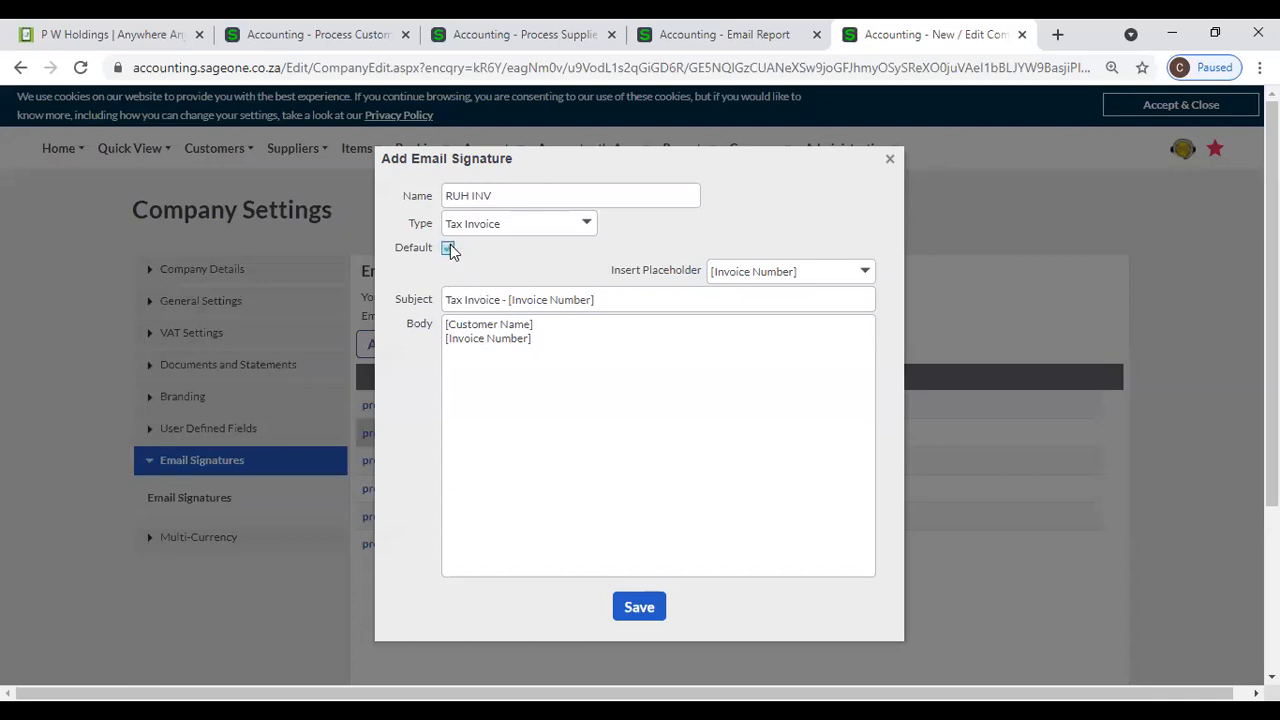
left_click(655, 609)
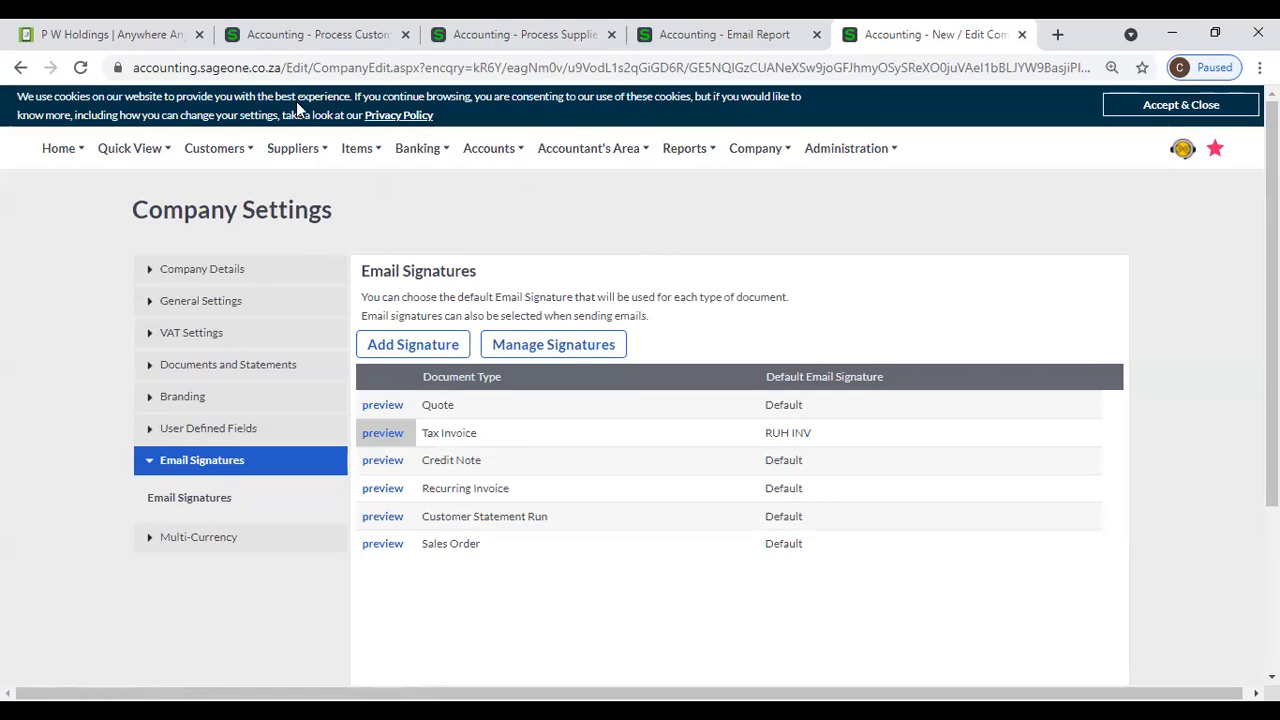
- Open the list of customer tax invoices
mouse_move(235, 150)
mouse_move(230, 253)
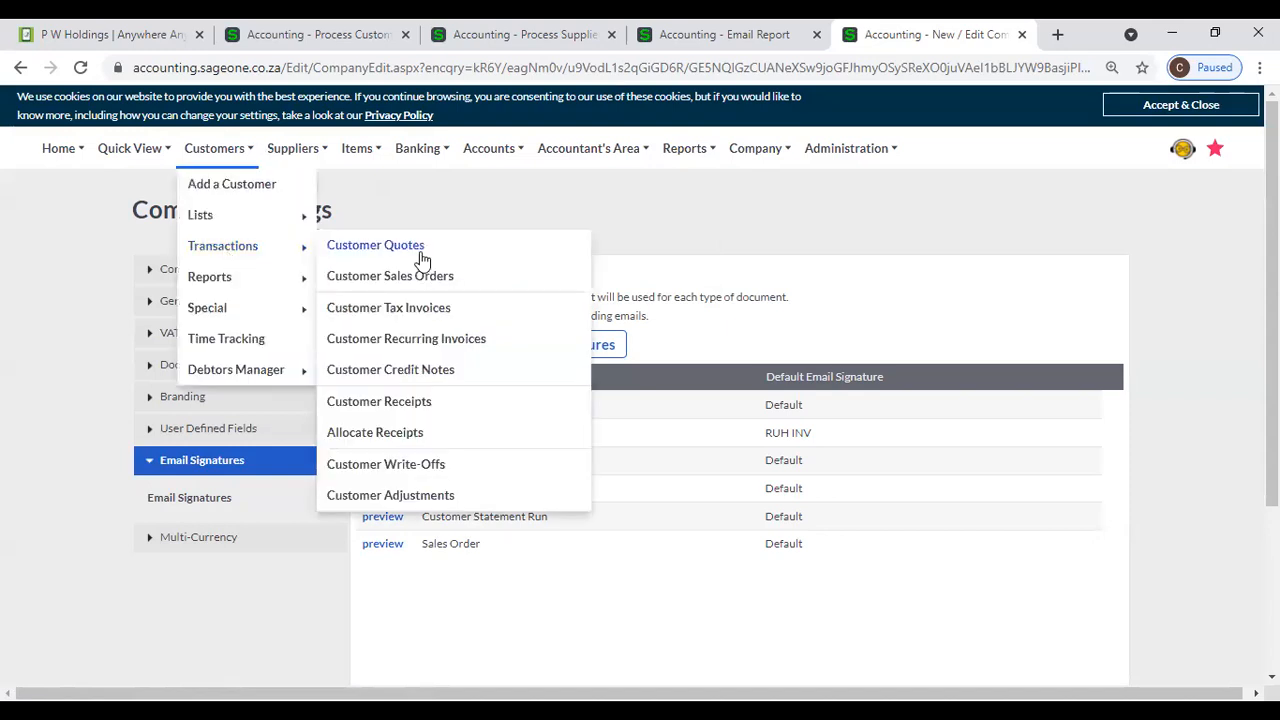
left_click(418, 312)
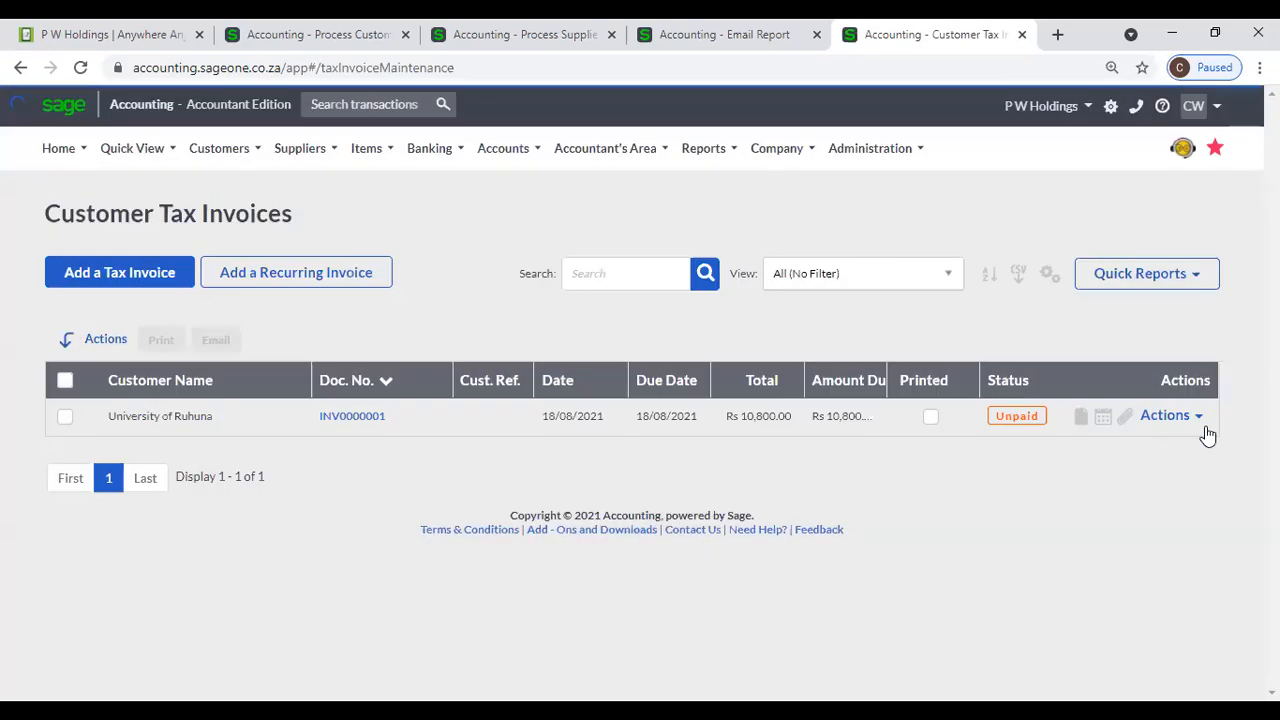
- Open the email form for the University of Ruhuna tax invoice, check the message from the custom signature, and close it without sending
left_click(1189, 418)
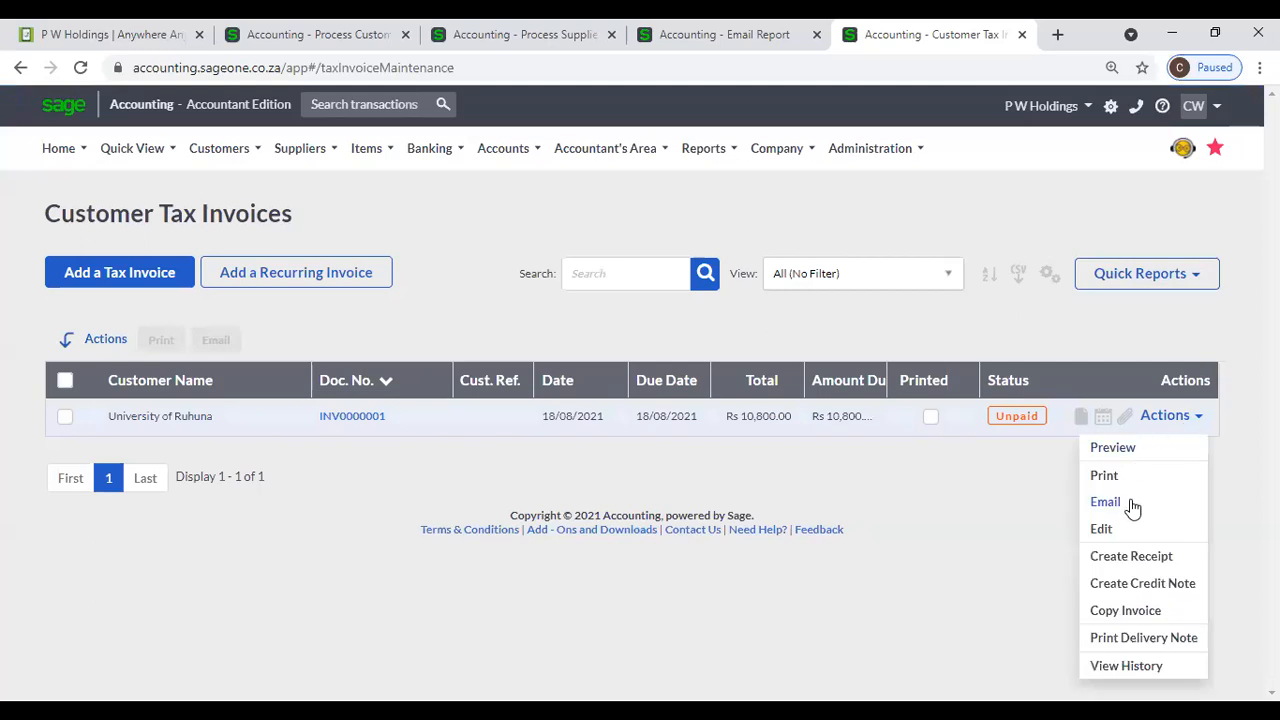
left_click(1105, 502)
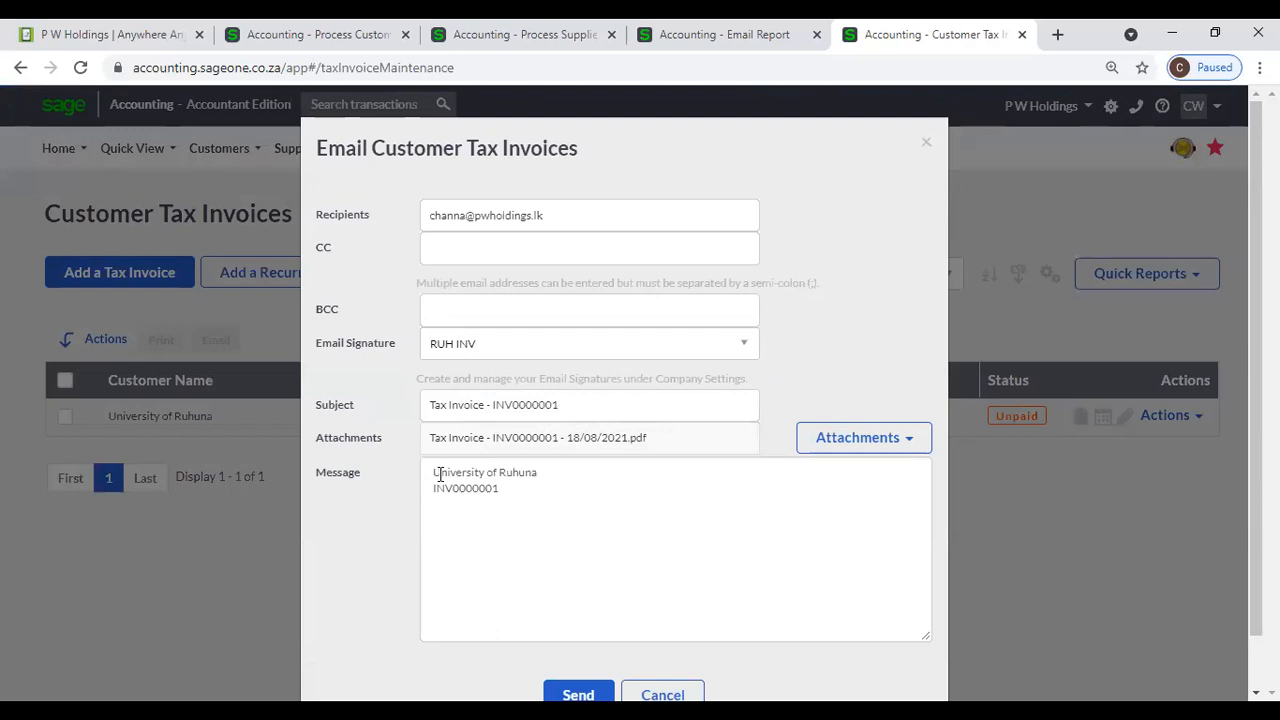
left_click(540, 480)
left_click_drag(437, 487, 519, 492)
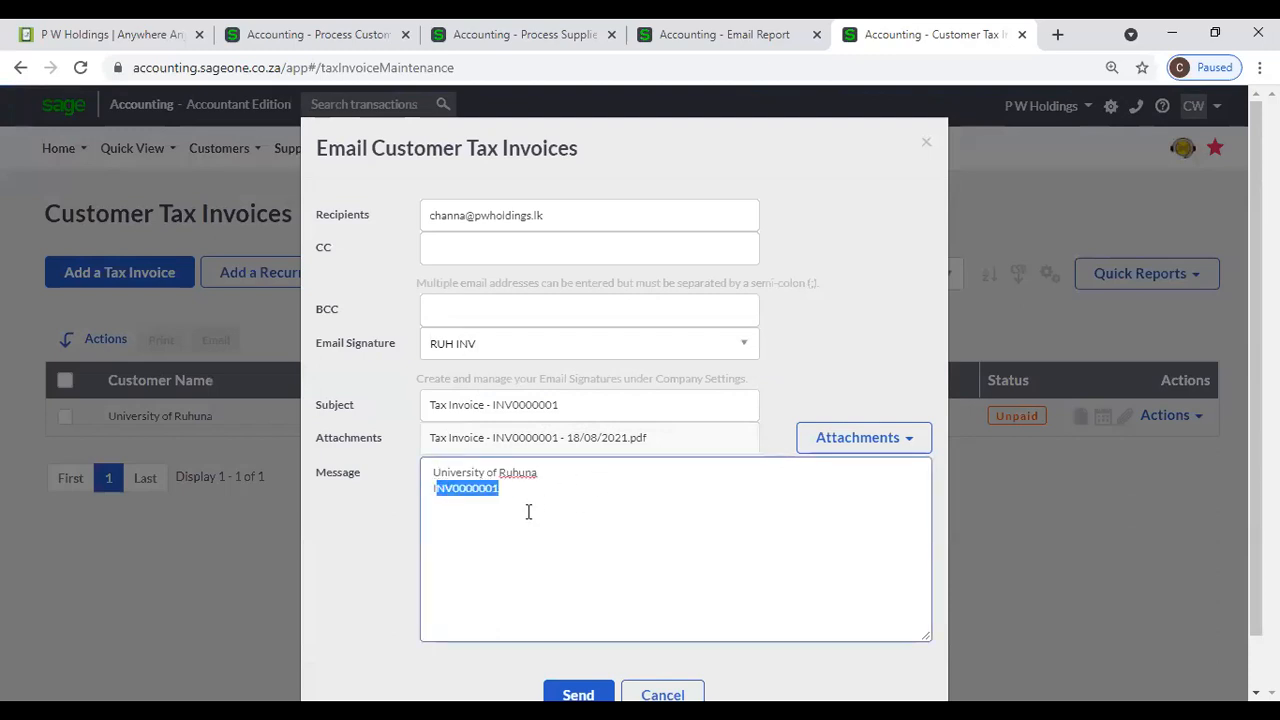
left_click(926, 142)
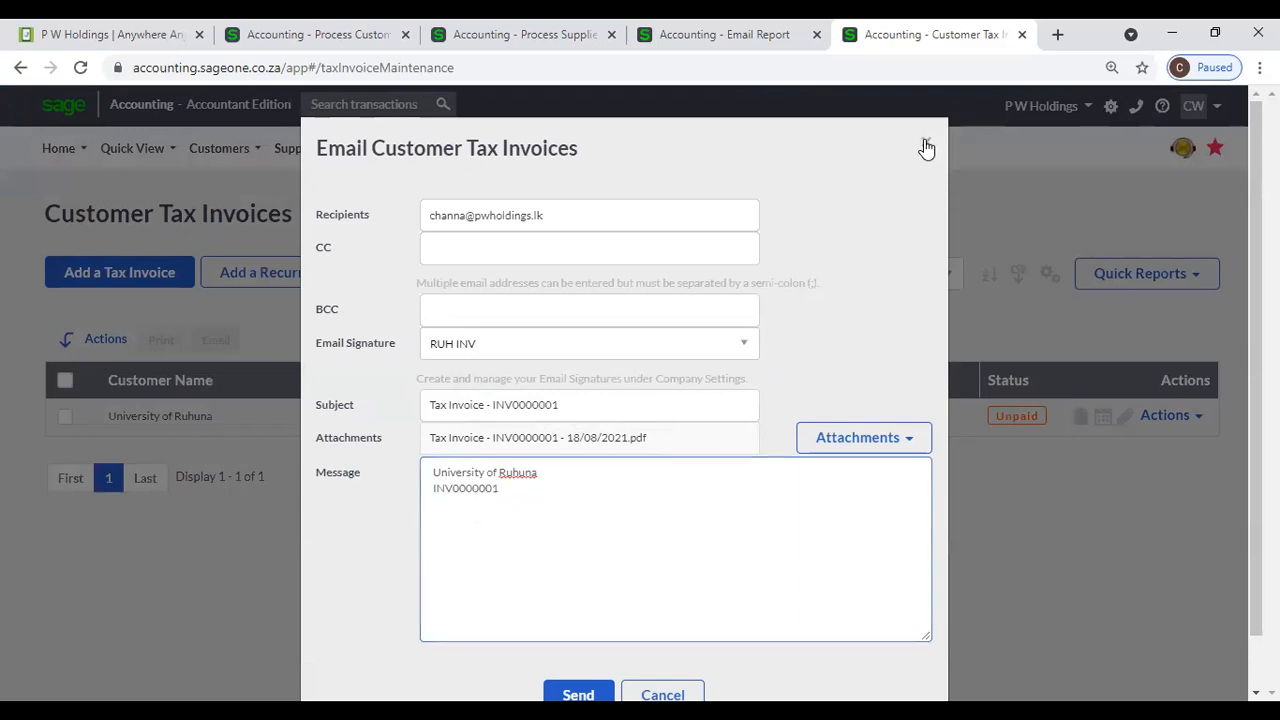
- In the company's email signature settings, set the default signature for tax invoices to Default and save
left_click(774, 40)
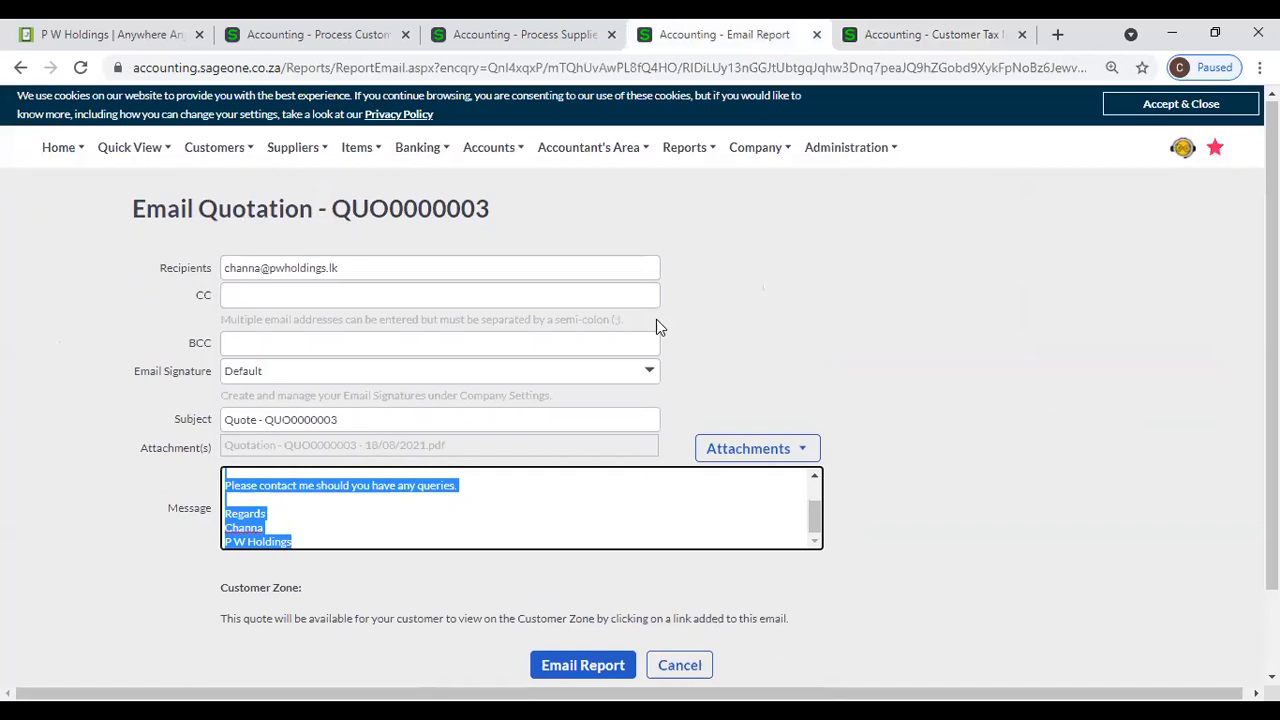
scroll(620, 335, "up", 1)
mouse_move(828, 155)
mouse_move(760, 150)
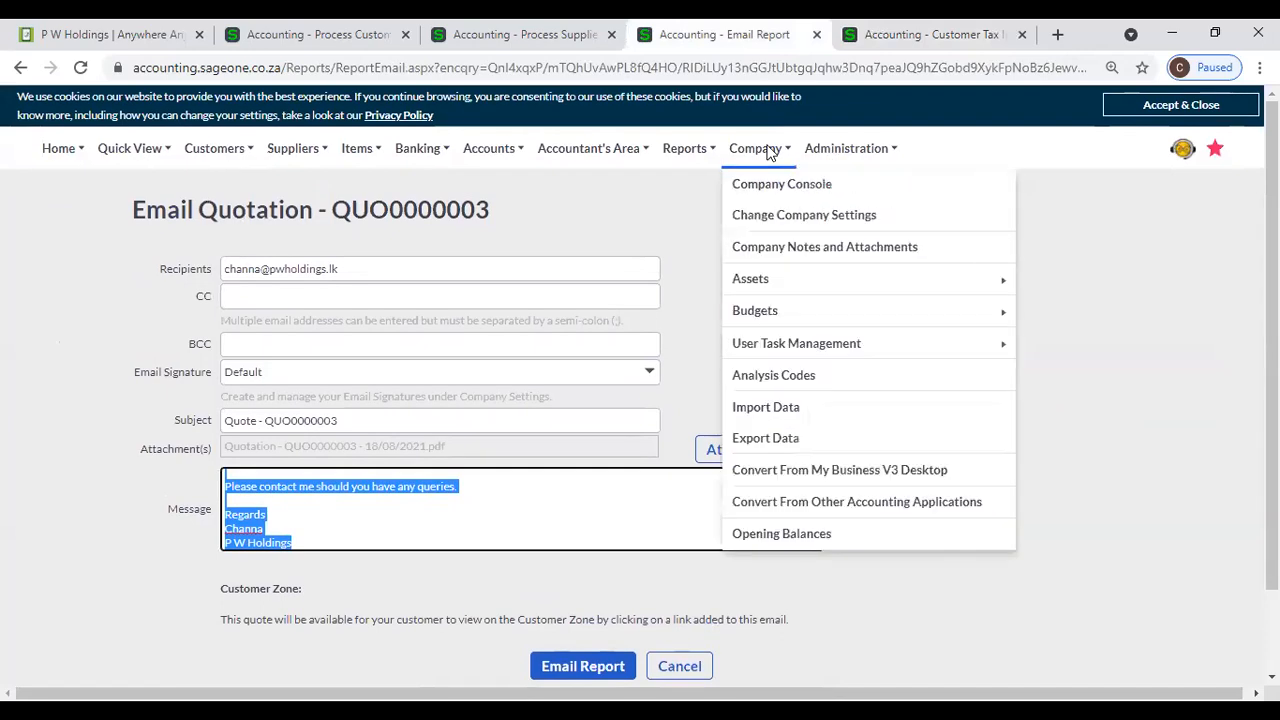
left_click(772, 222)
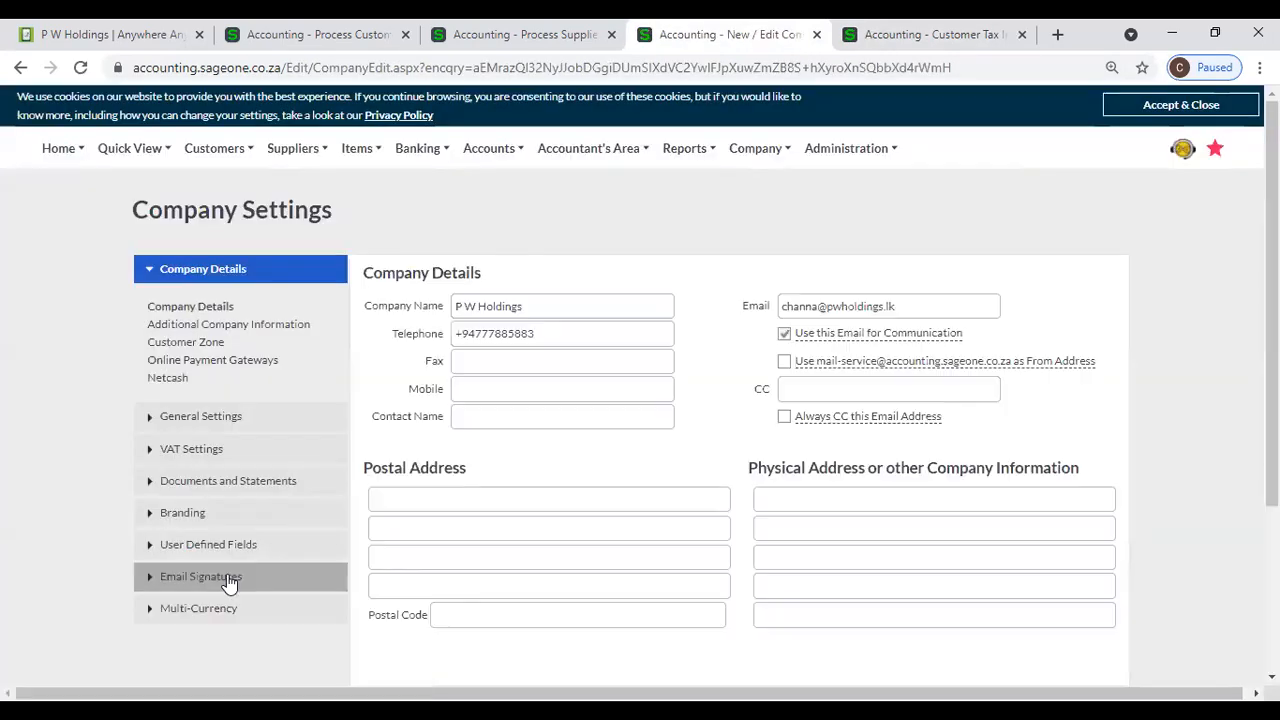
left_click(226, 573)
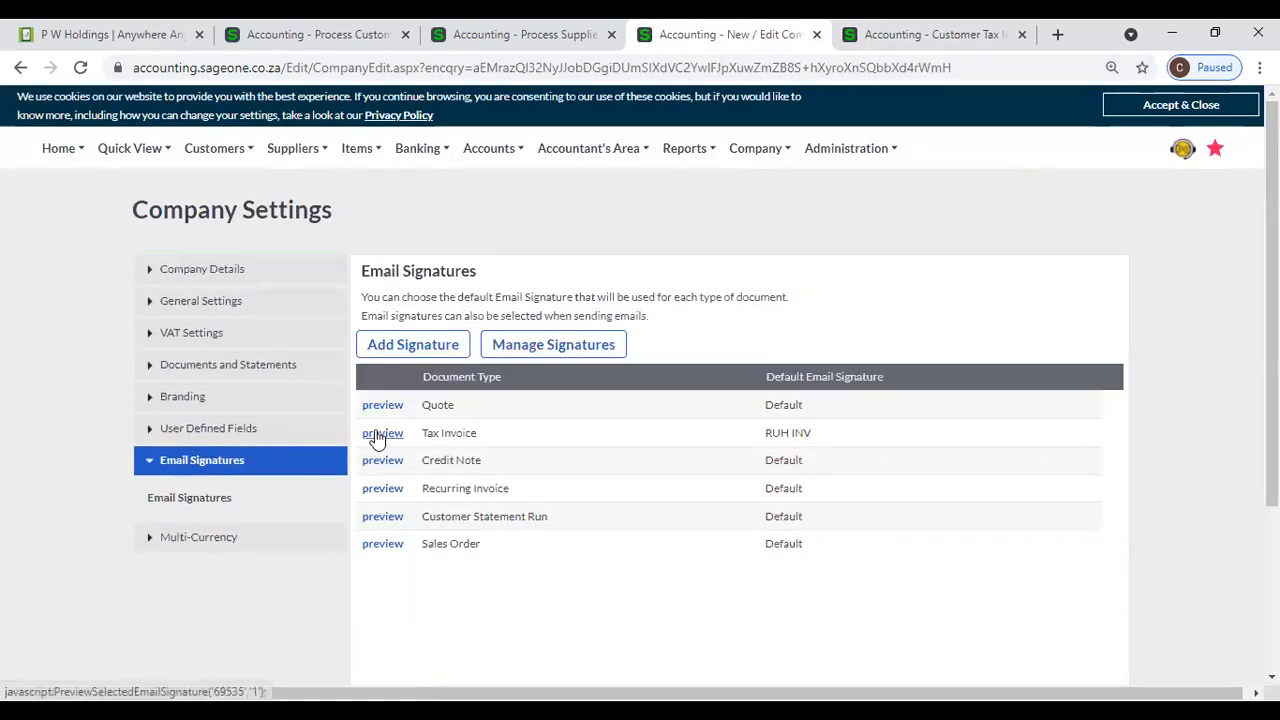
left_click(784, 441)
left_click(1092, 436)
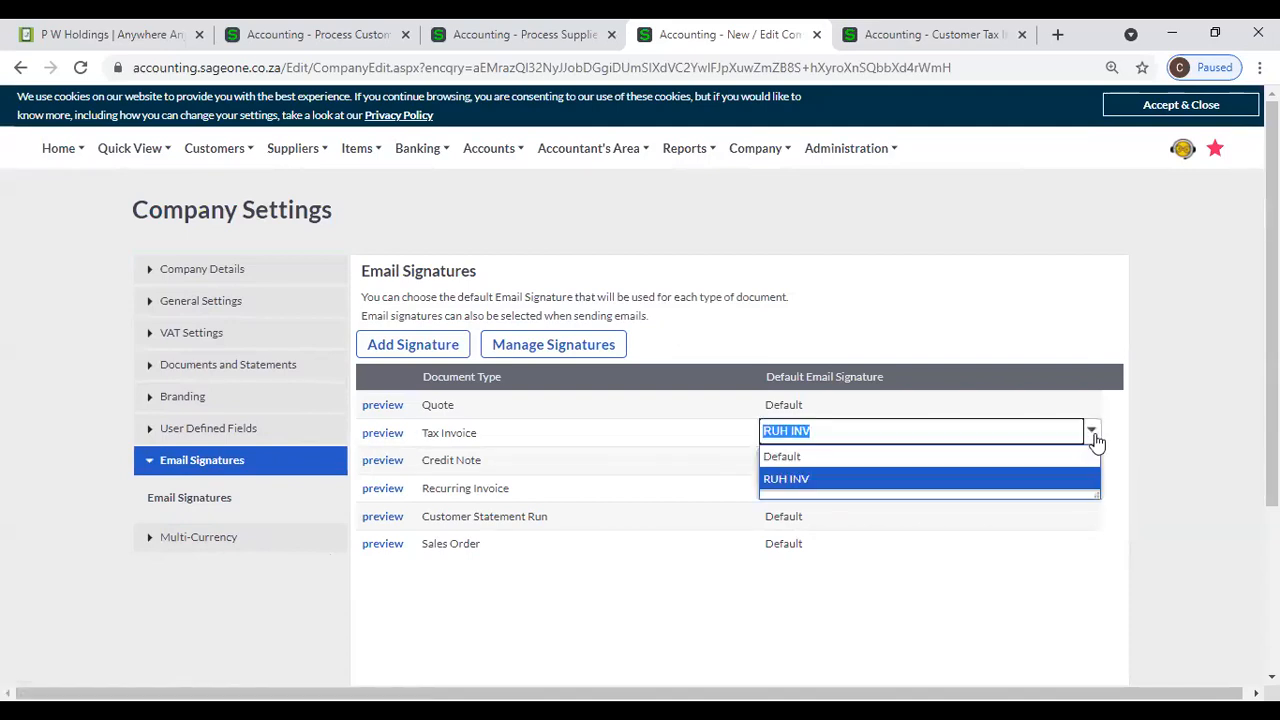
left_click(1033, 462)
scroll(720, 523, "down", 3)
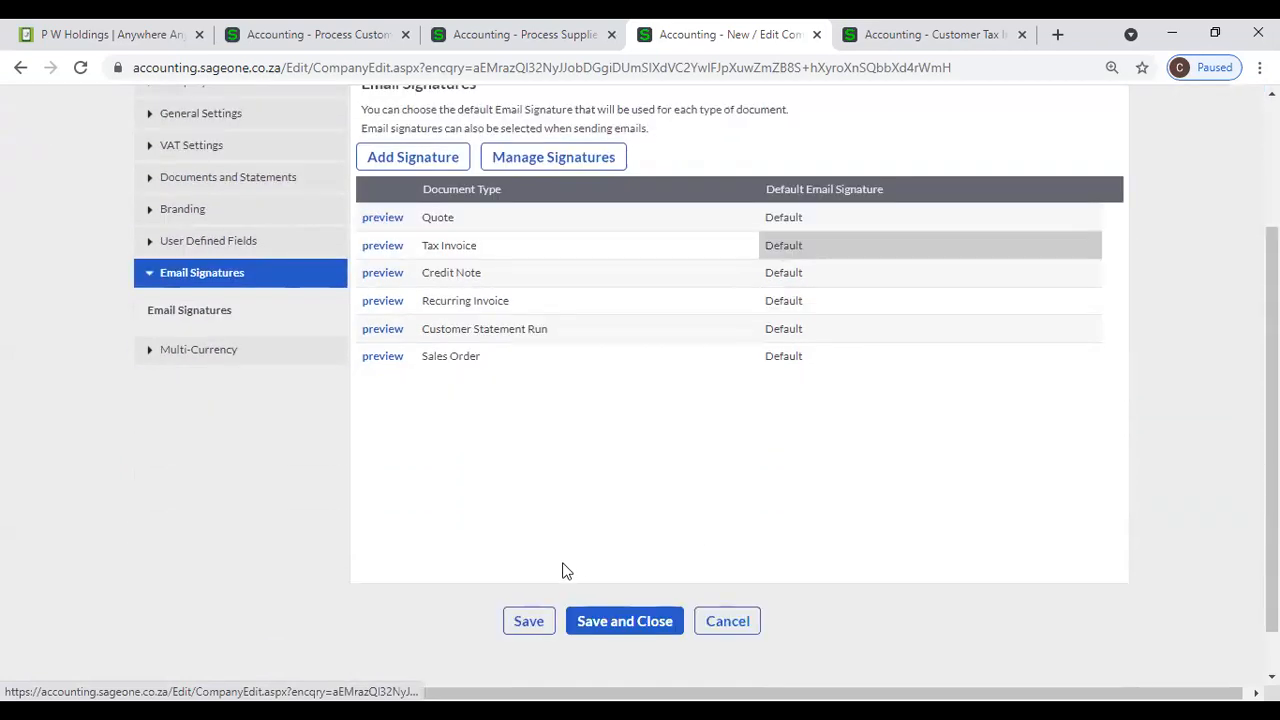
left_click(528, 621)
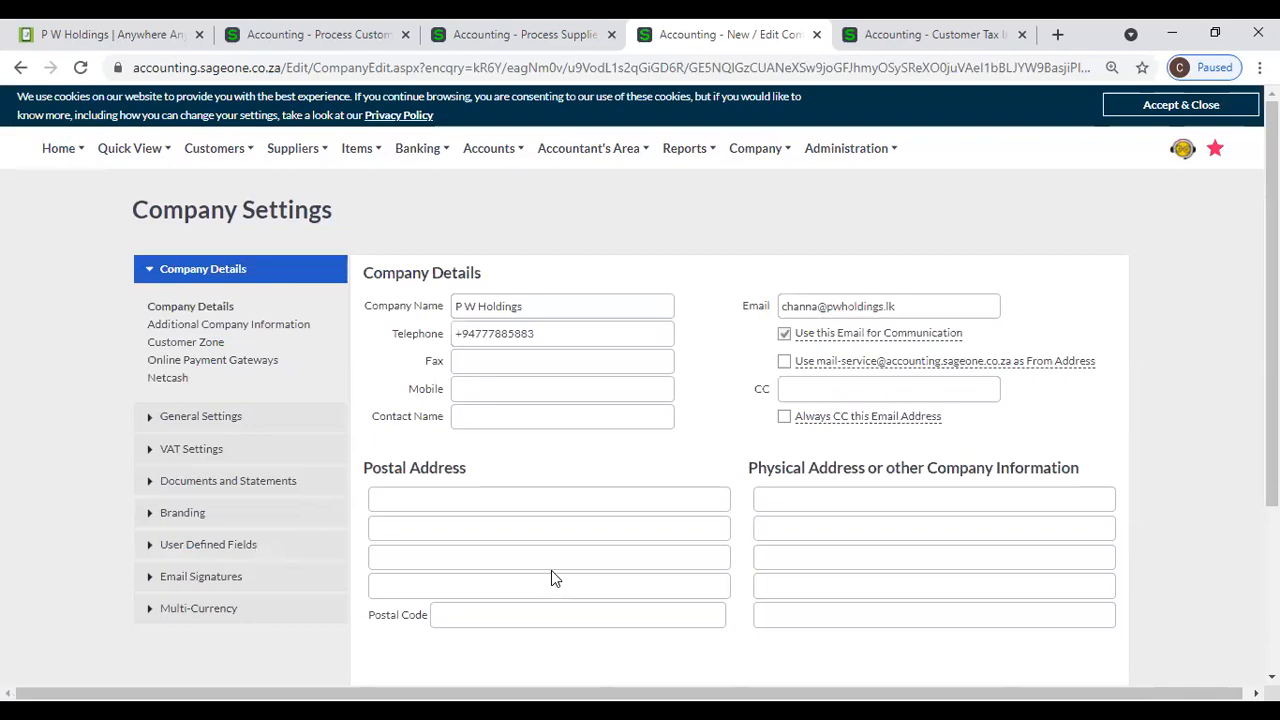
left_click(227, 578)
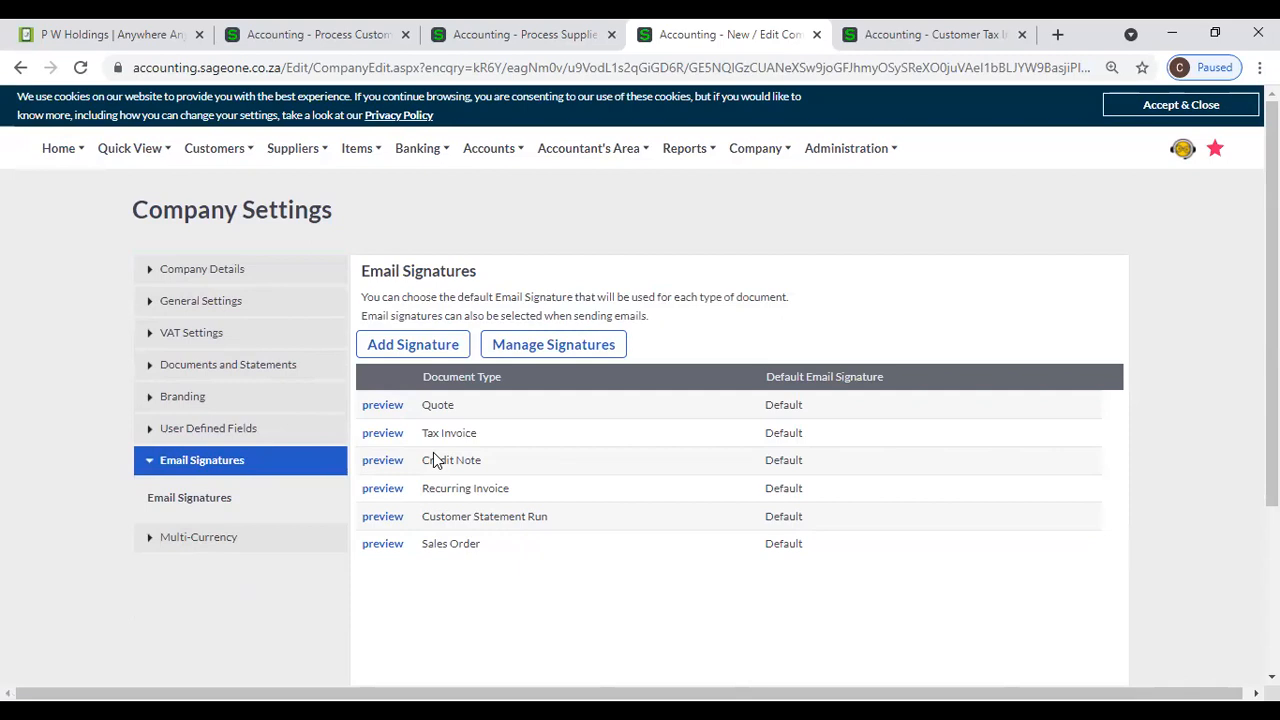
- Reopen the email form for the University of Ruhuna tax invoice, check the default signature's message, and close it without sending
left_click(933, 34)
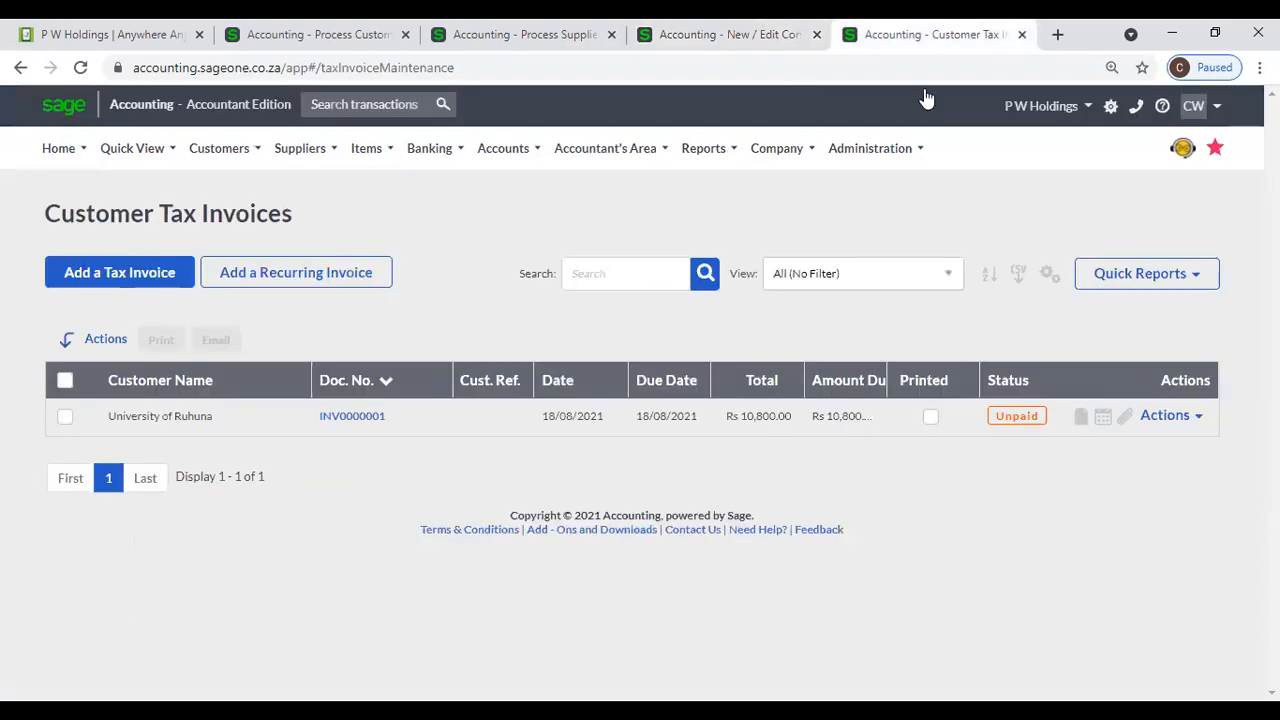
mouse_move(905, 150)
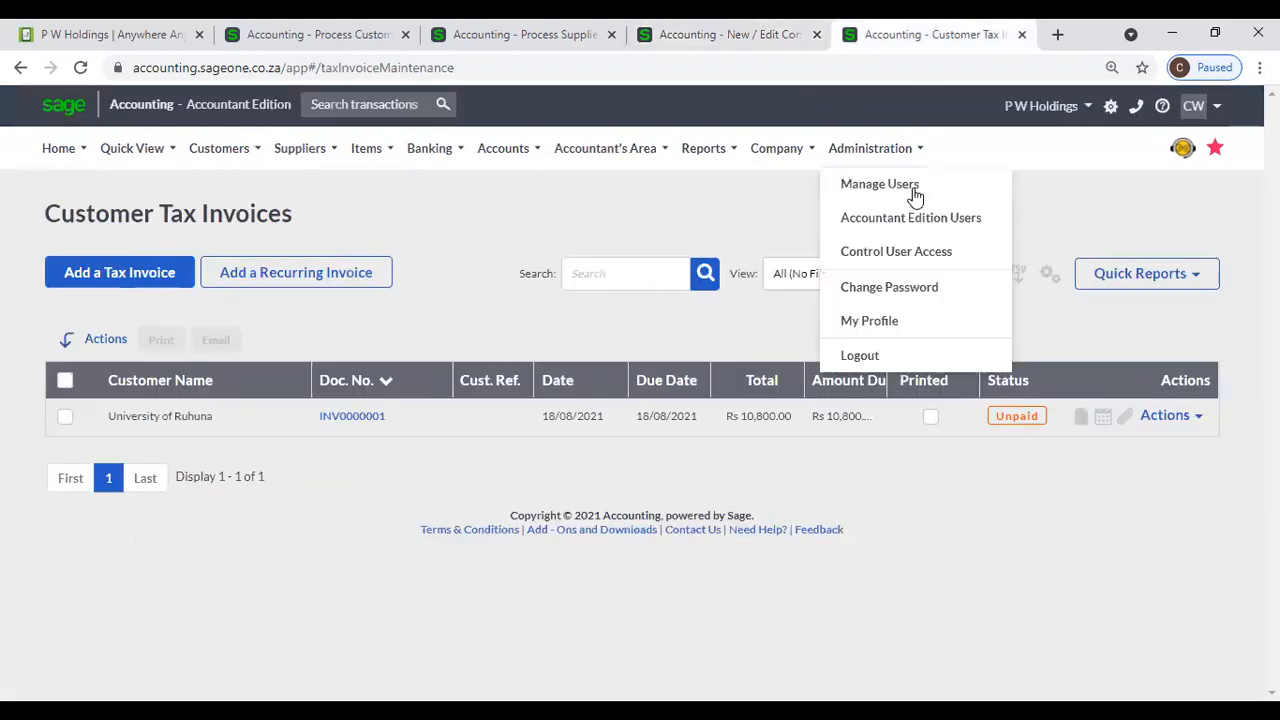
left_click(1183, 420)
left_click(1138, 500)
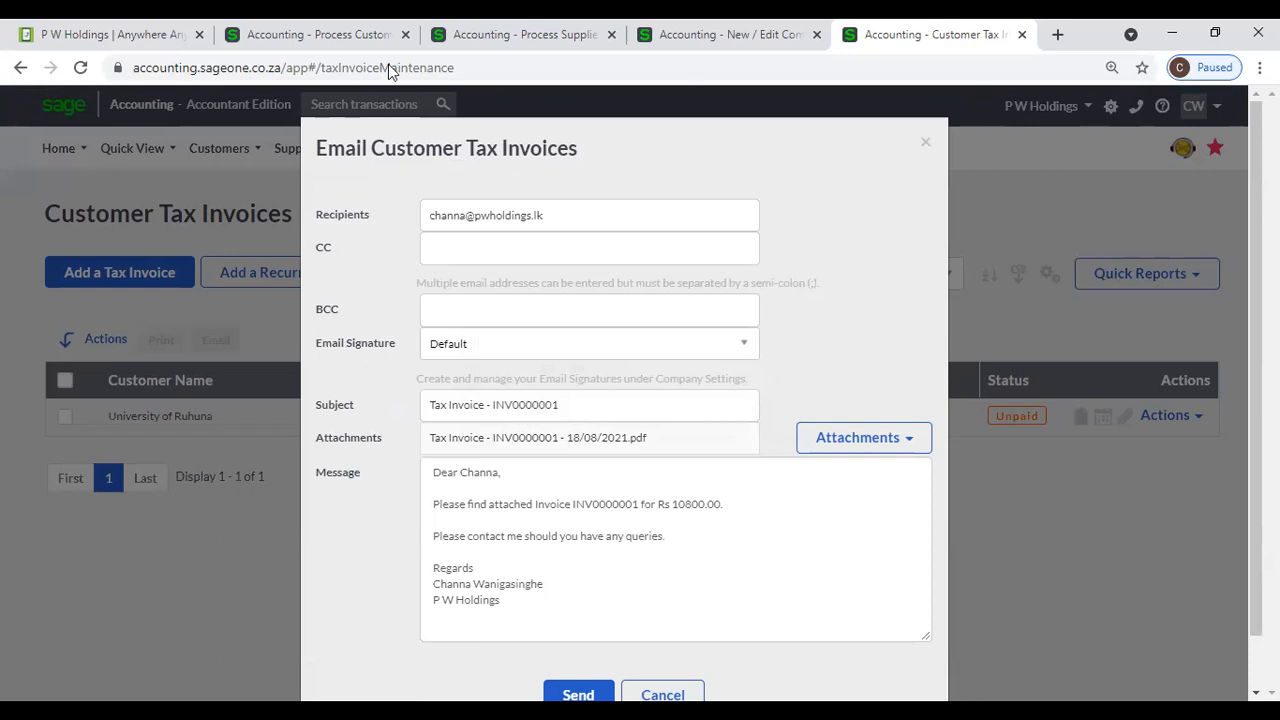
left_click(1, 243)
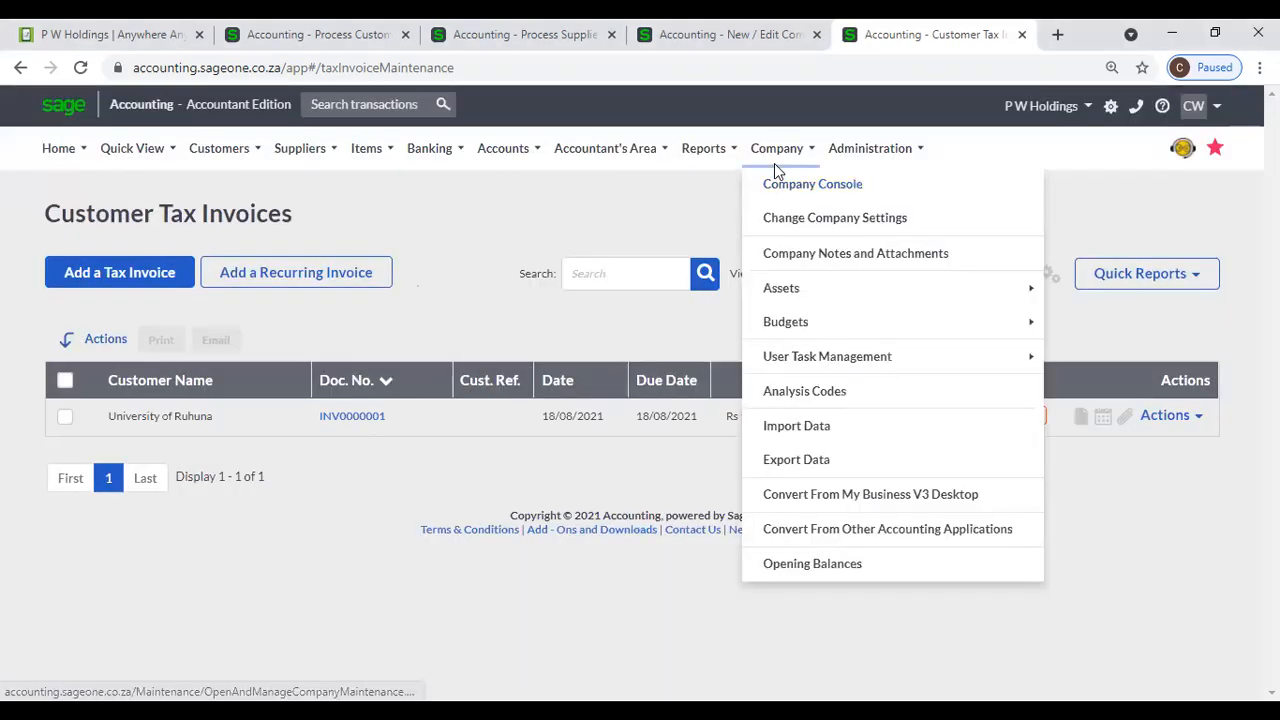
- Allocate a Multi-Currency licence to the company in its Multi-Currency settings
left_click(788, 40)
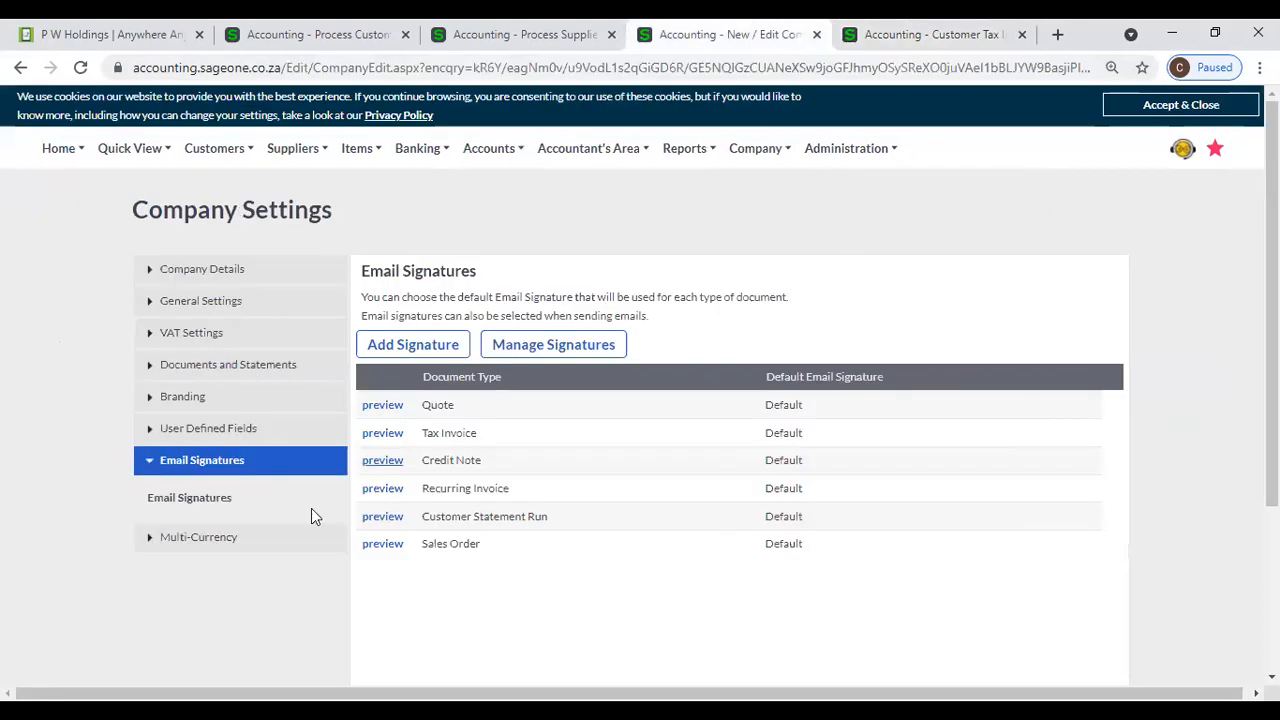
left_click(192, 540)
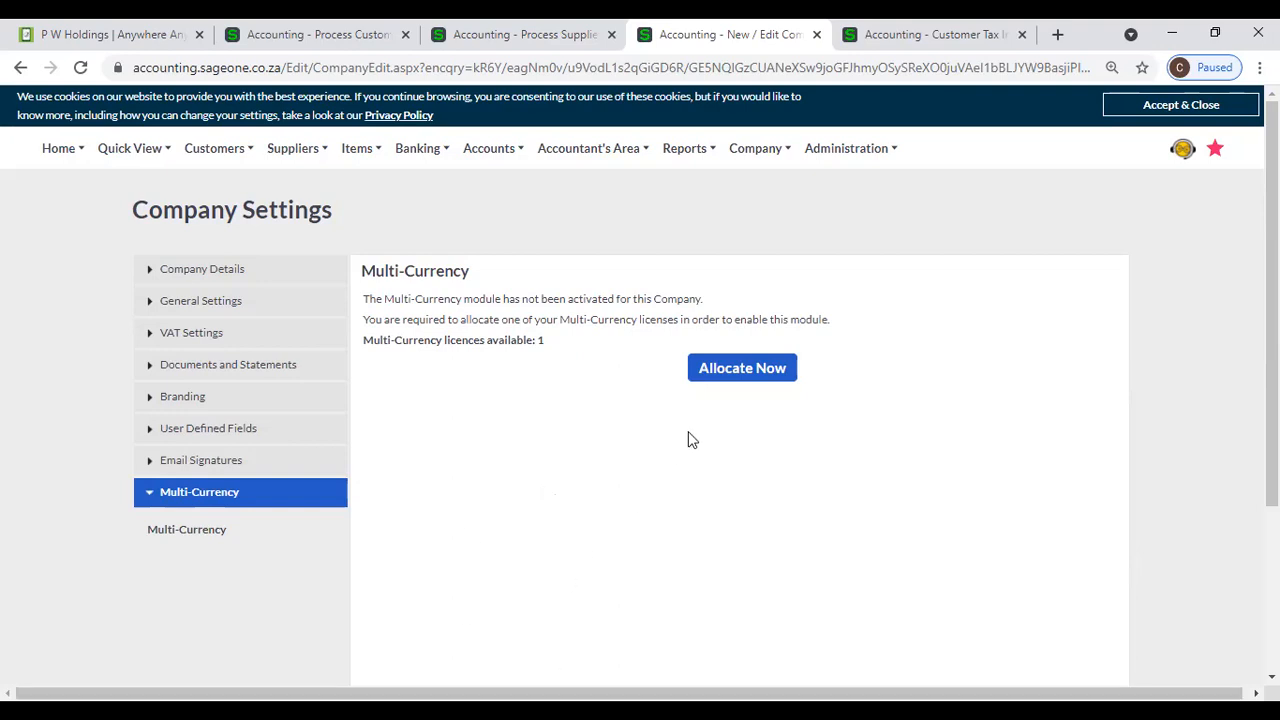
left_click(705, 384)
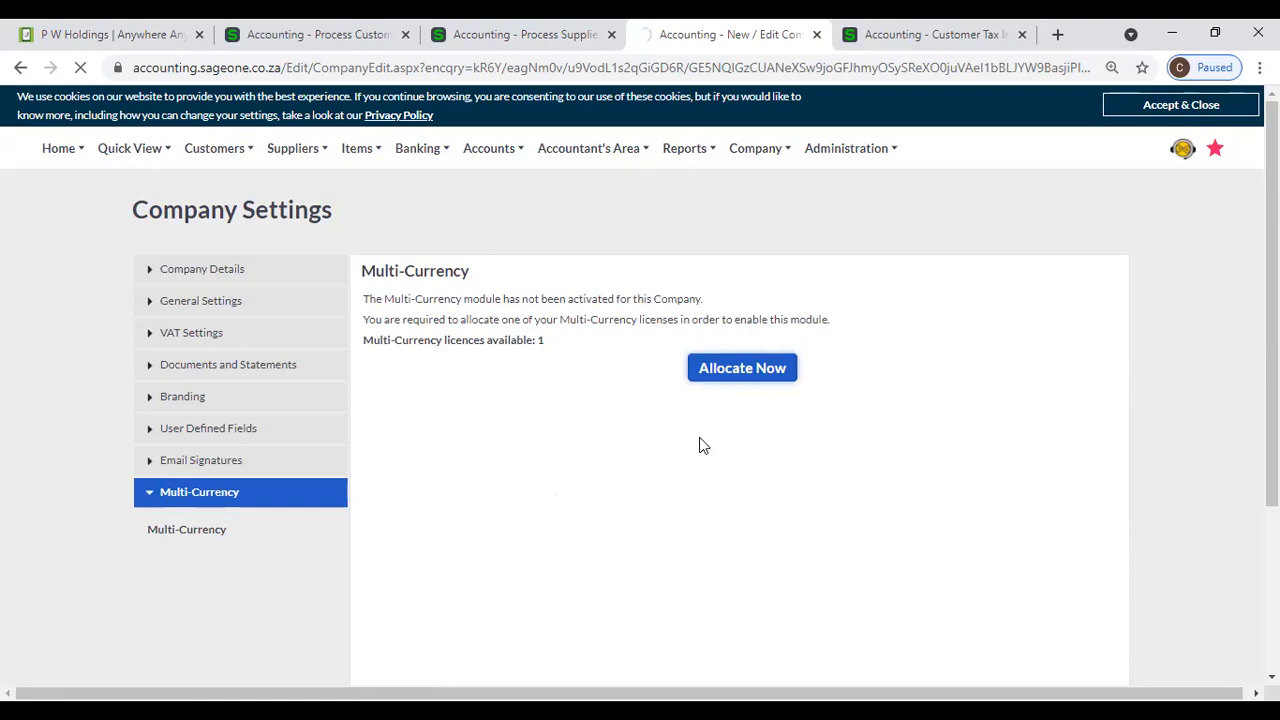
left_click(742, 379)
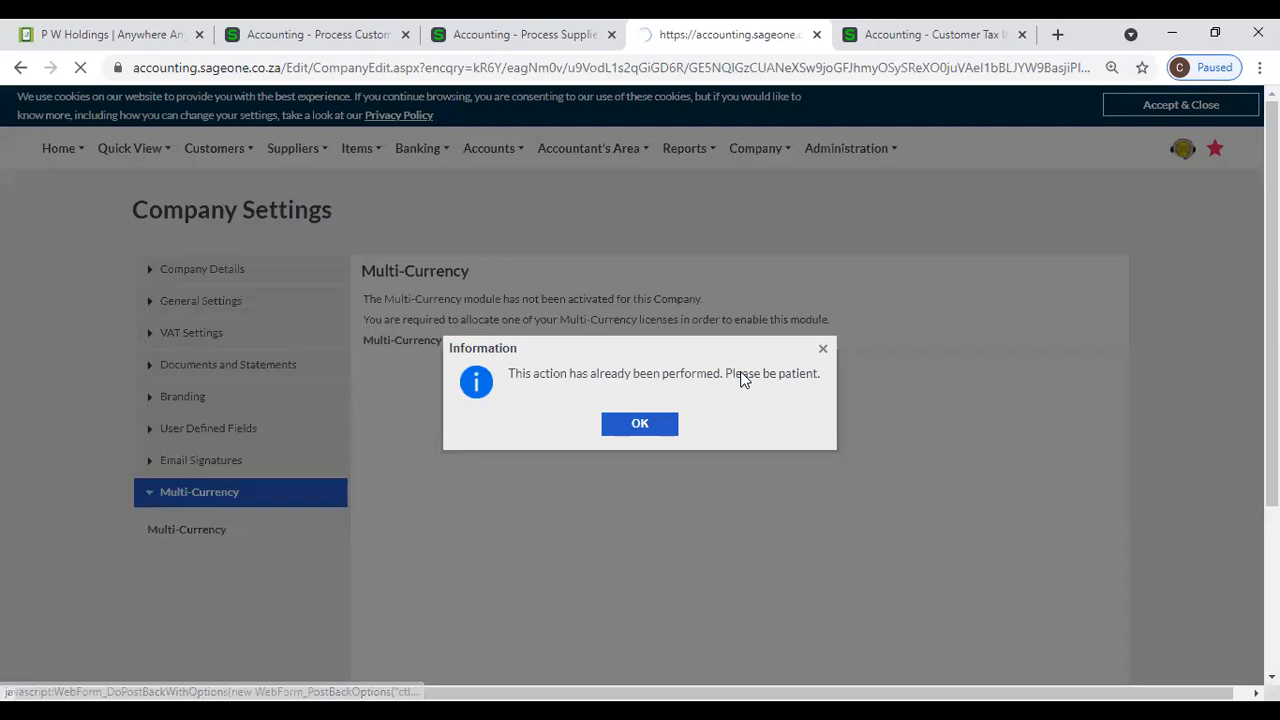
left_click(660, 423)
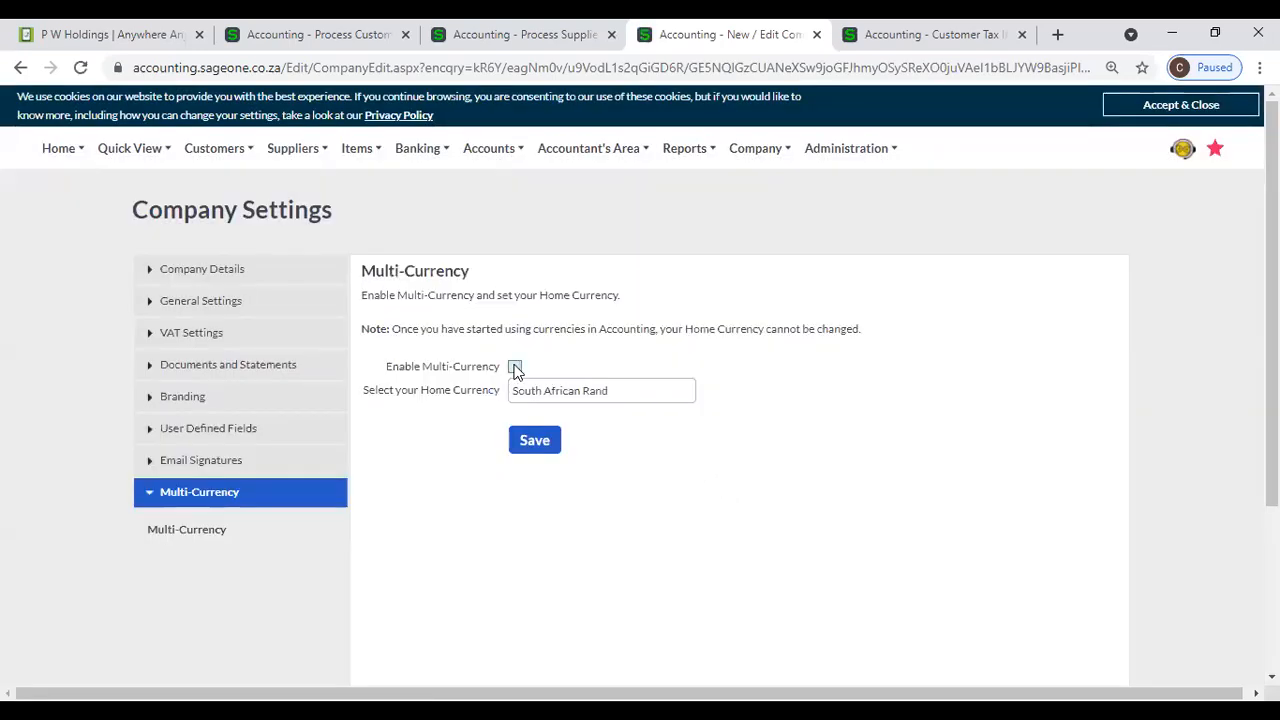
- Enable Multi-Currency with Sri Lankan Rupee as the home currency and save
left_click(515, 368)
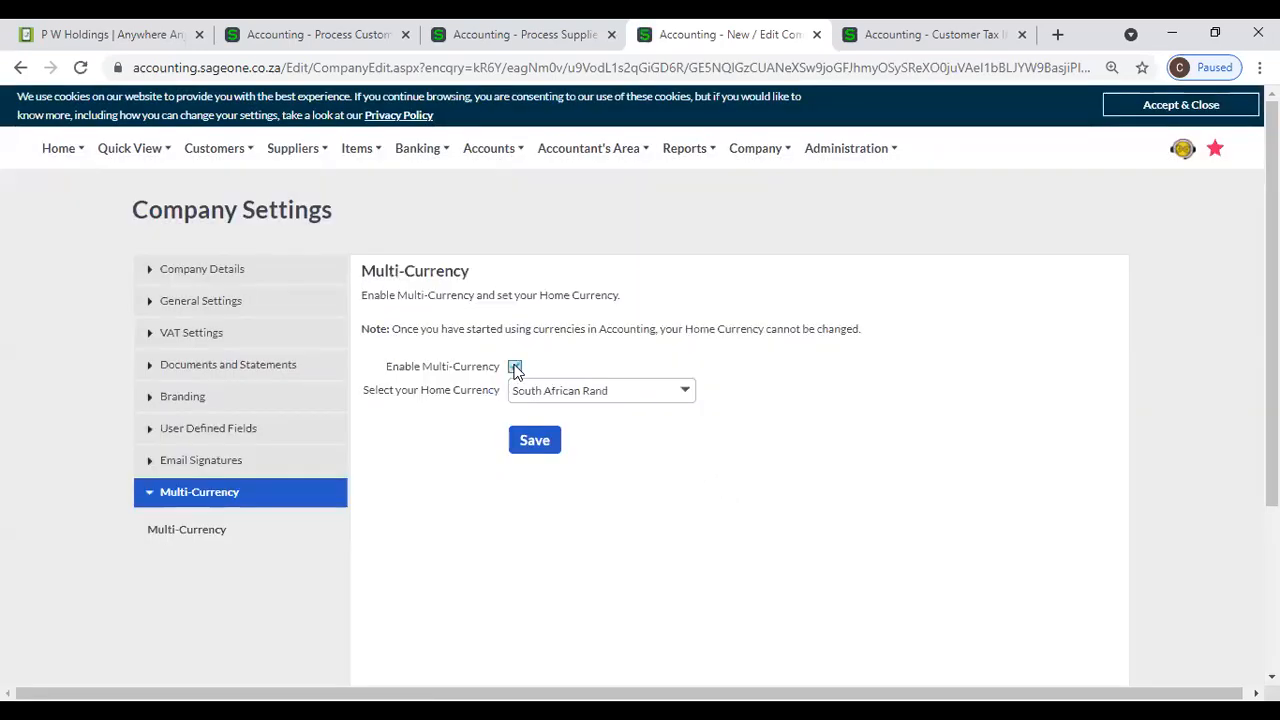
left_click(686, 394)
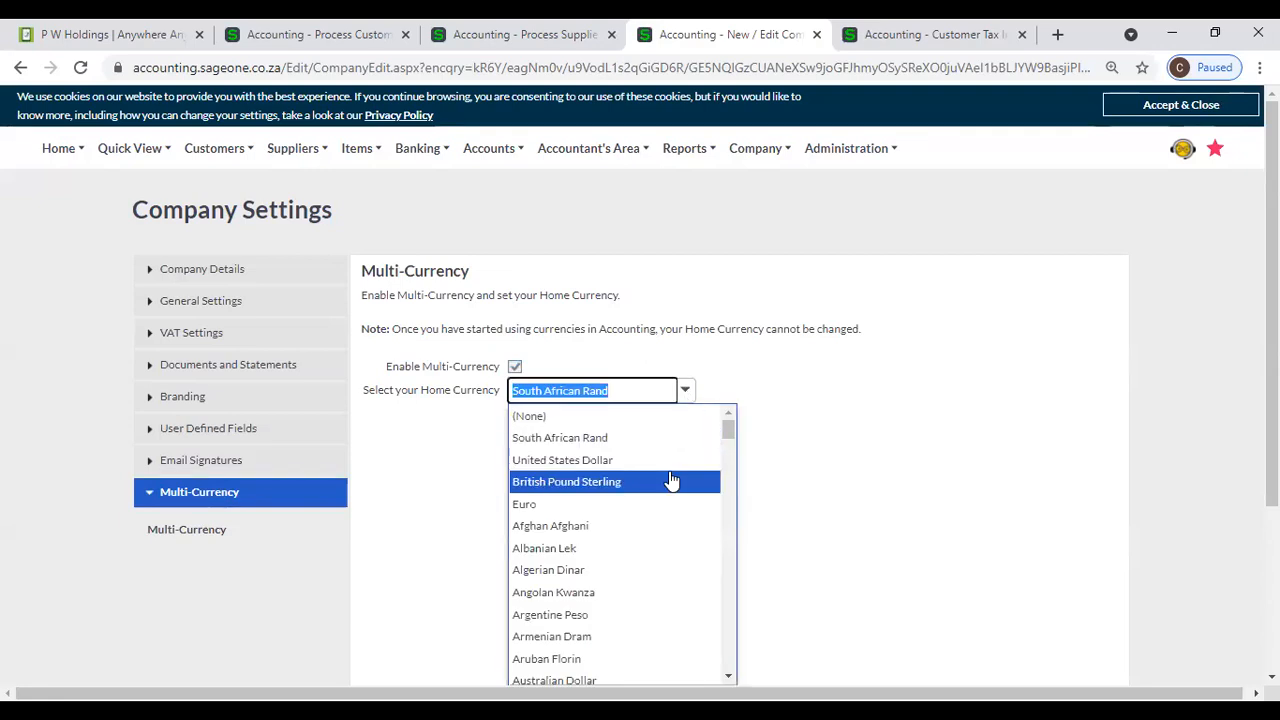
type("Sr")
key("Return")
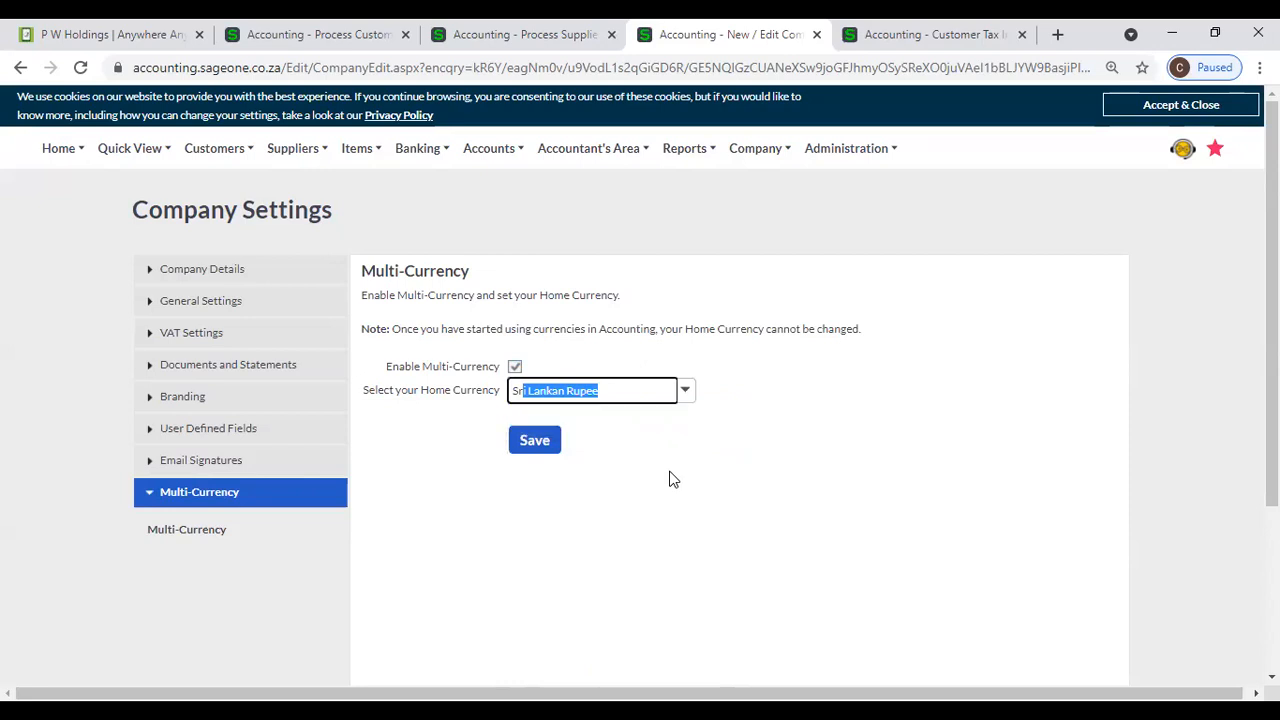
left_click(679, 473)
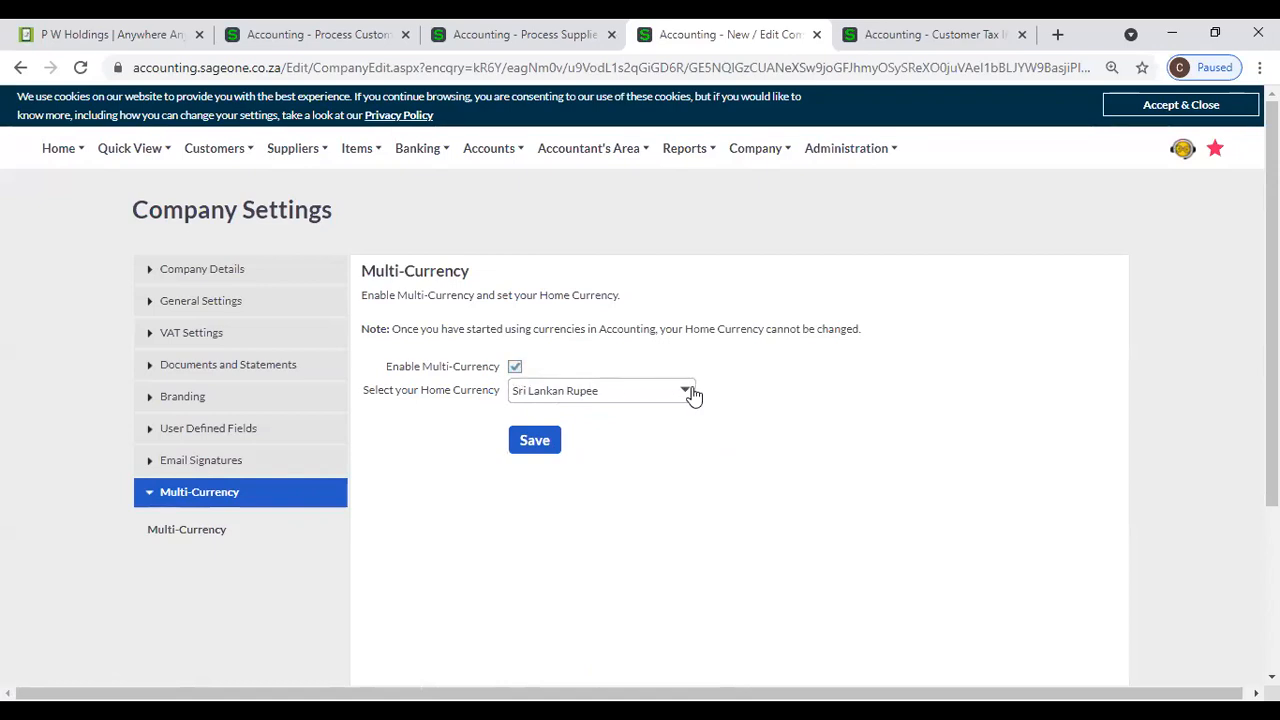
left_click(545, 444)
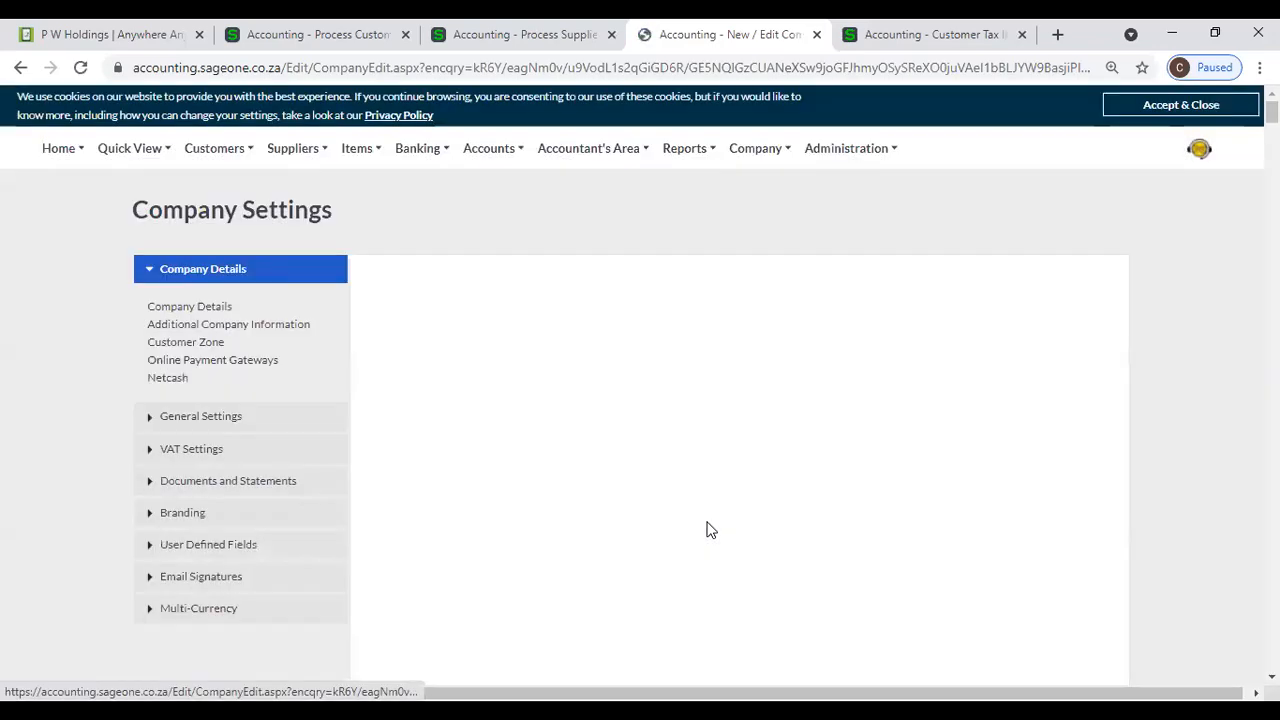
- Add United States Dollar as a foreign currency in the Multi-Currency settings
left_click(199, 606)
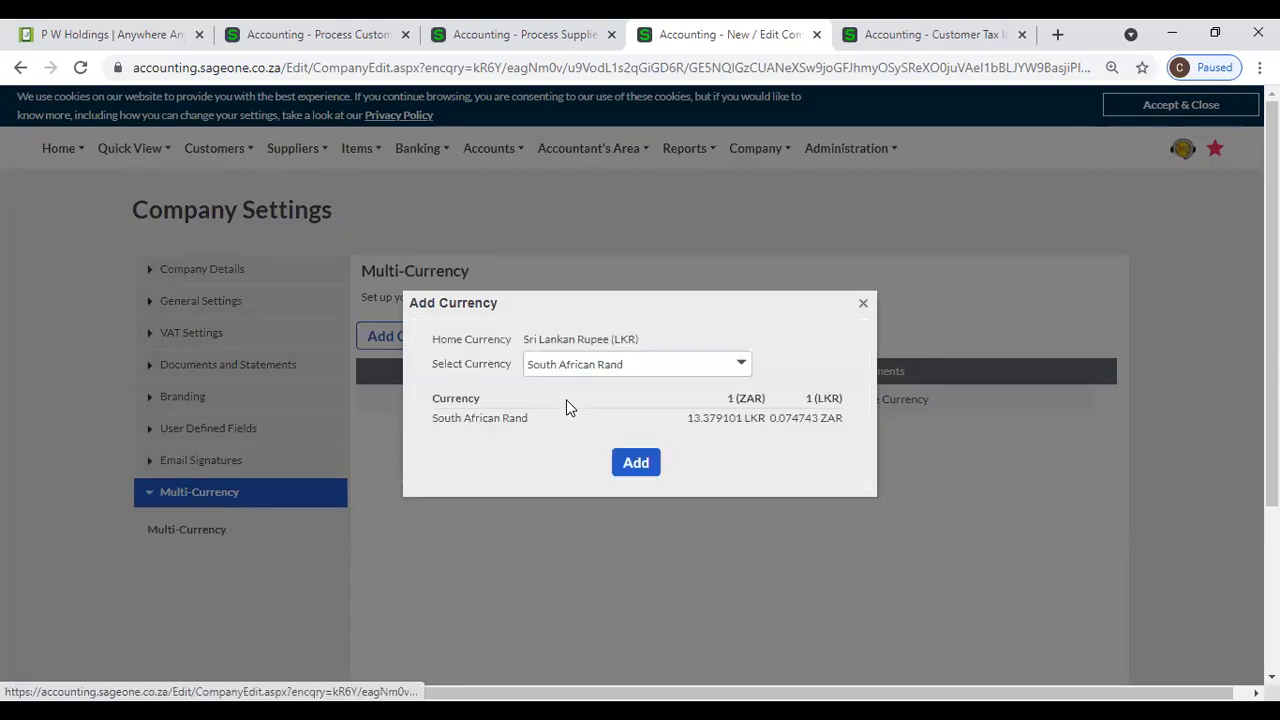
left_click(727, 365)
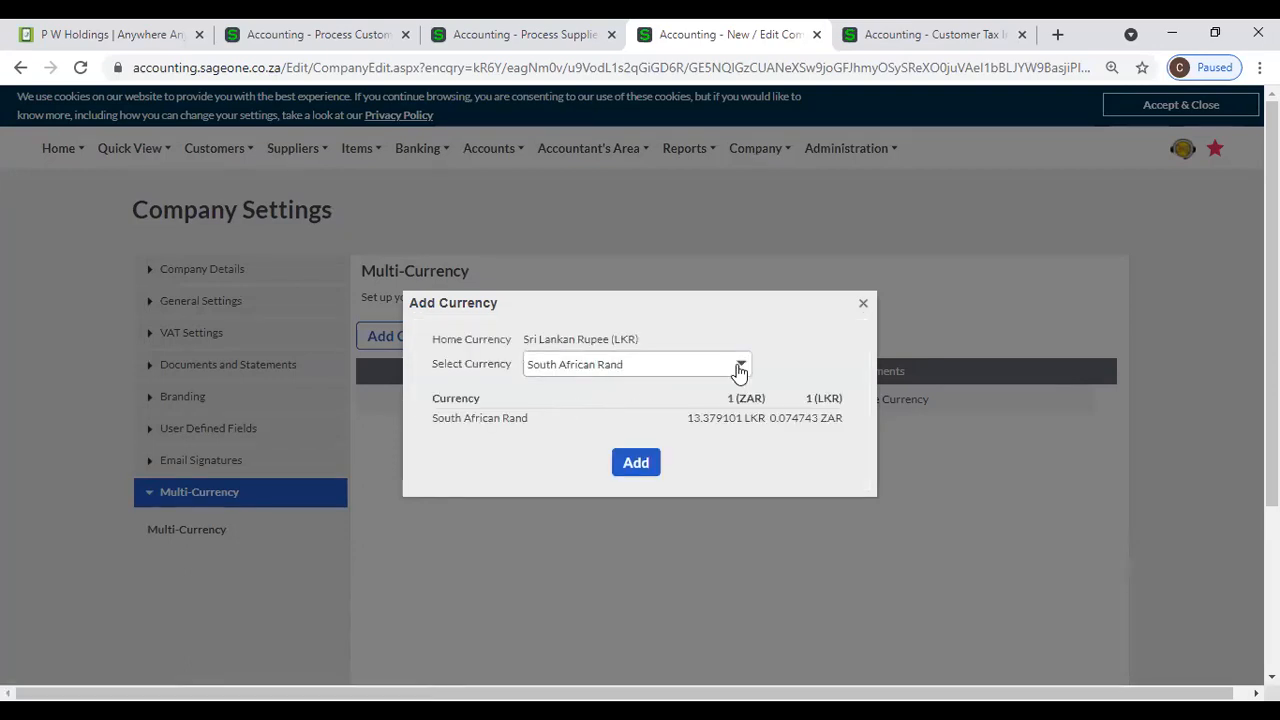
left_click(741, 364)
left_click(673, 411)
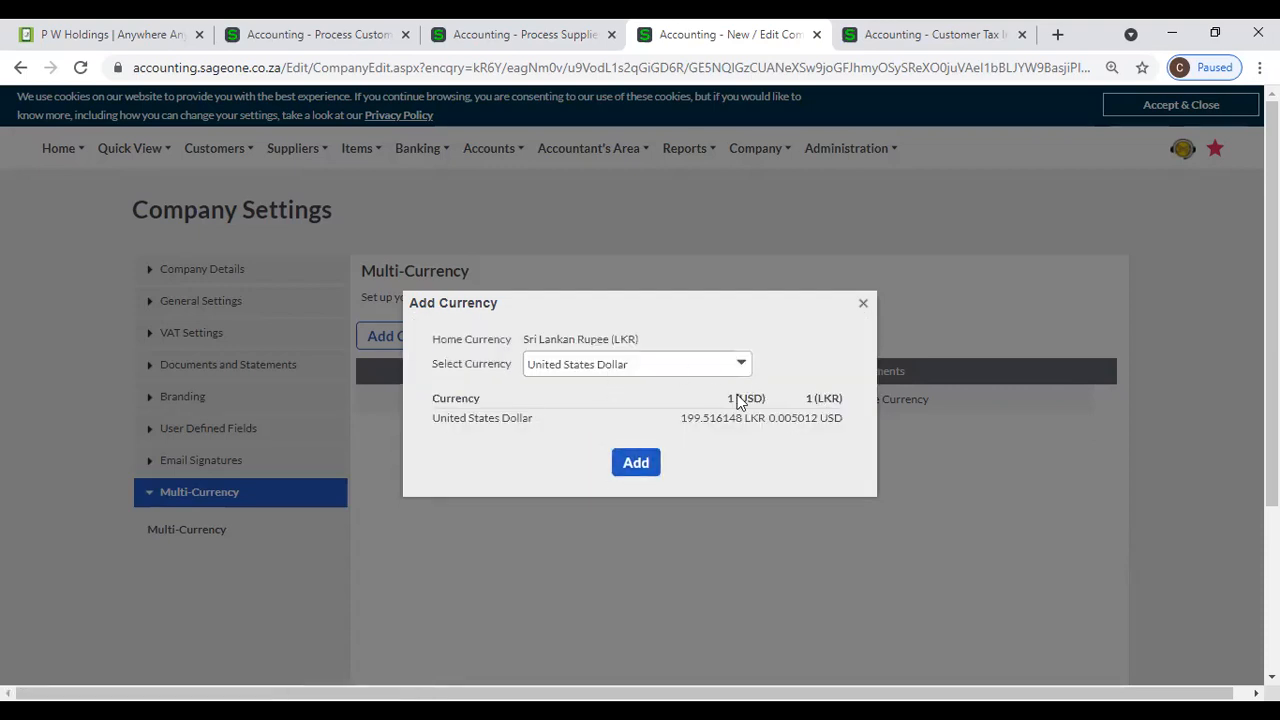
left_click(645, 465)
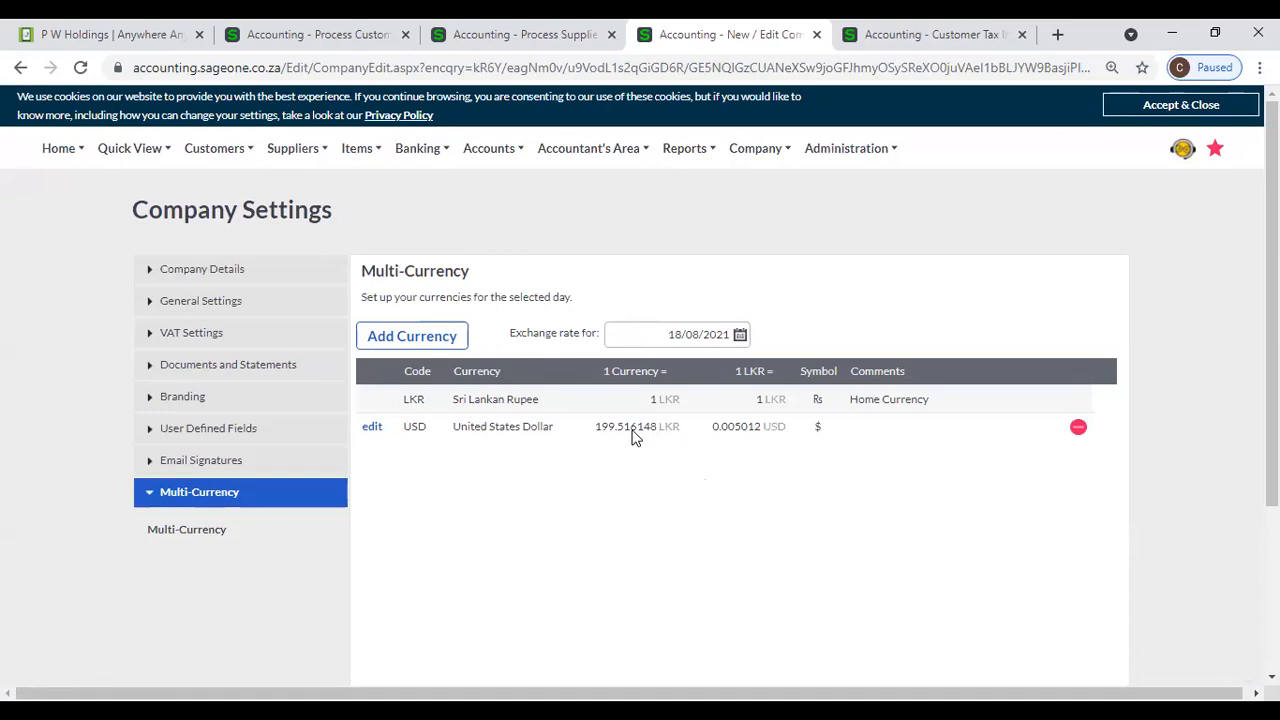
- Add British Pound Sterling as a foreign currency in the Multi-Currency settings
left_click(420, 337)
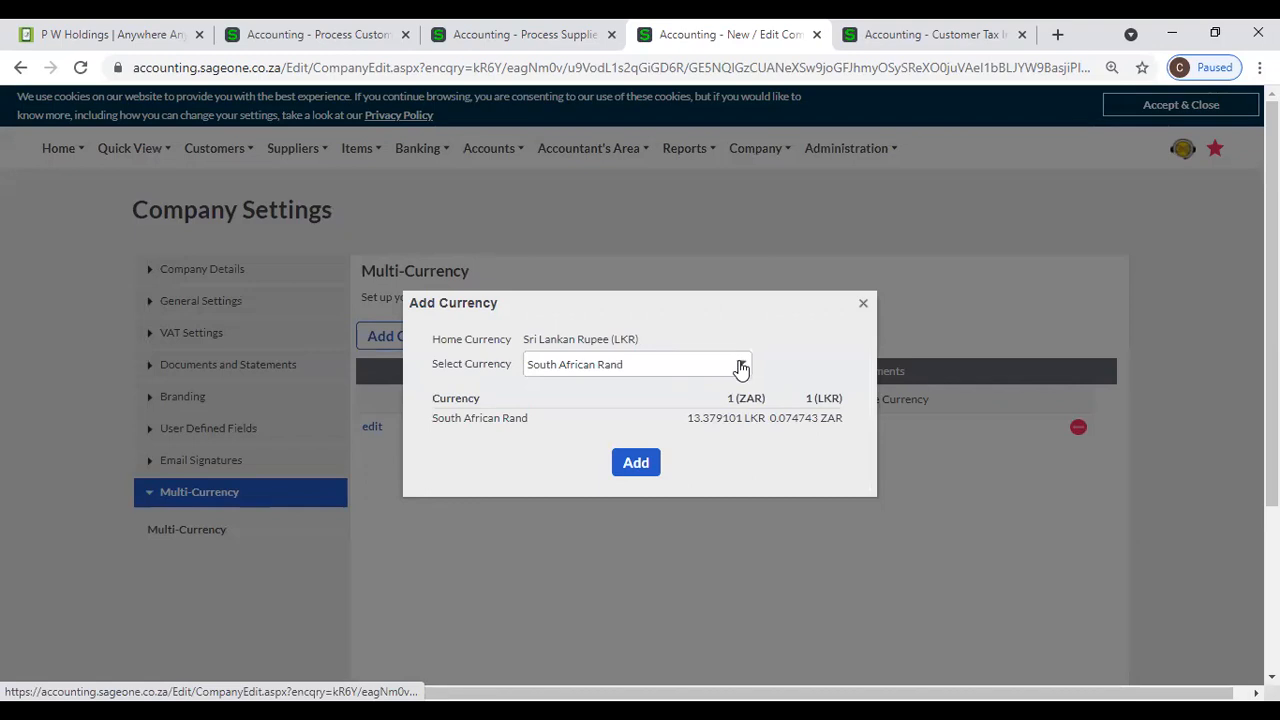
left_click(740, 366)
left_click(651, 411)
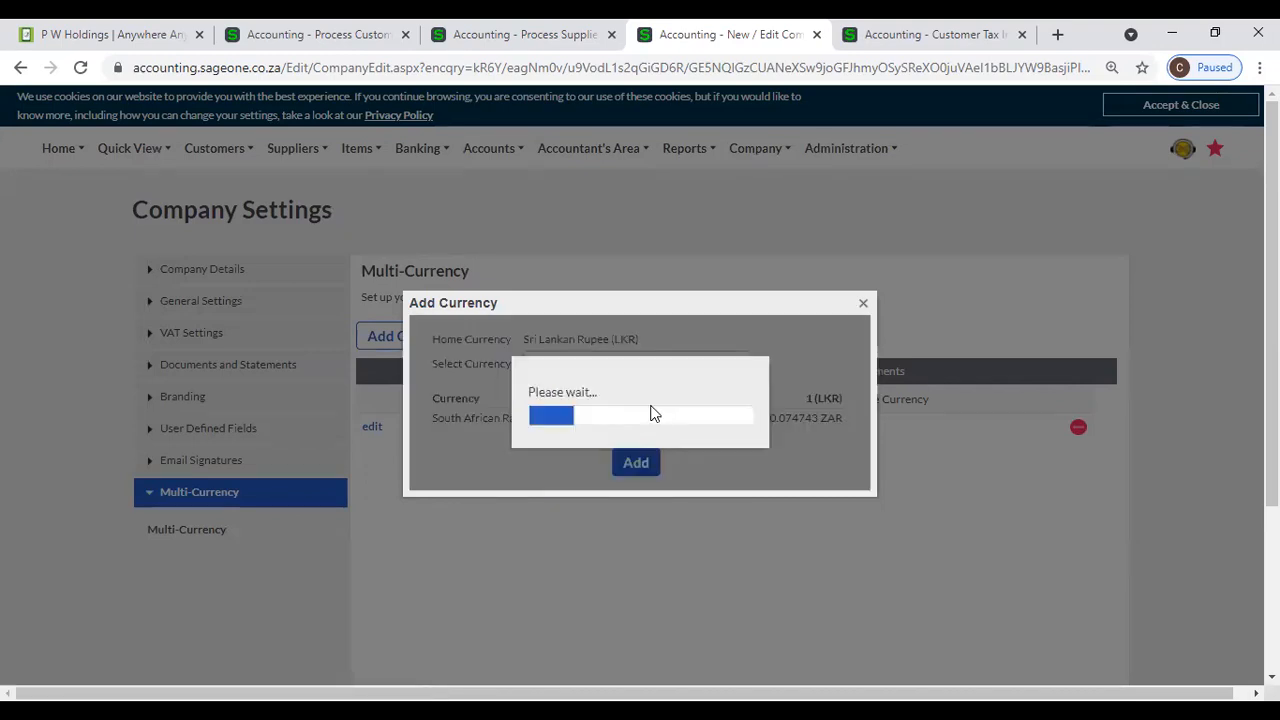
left_click(645, 469)
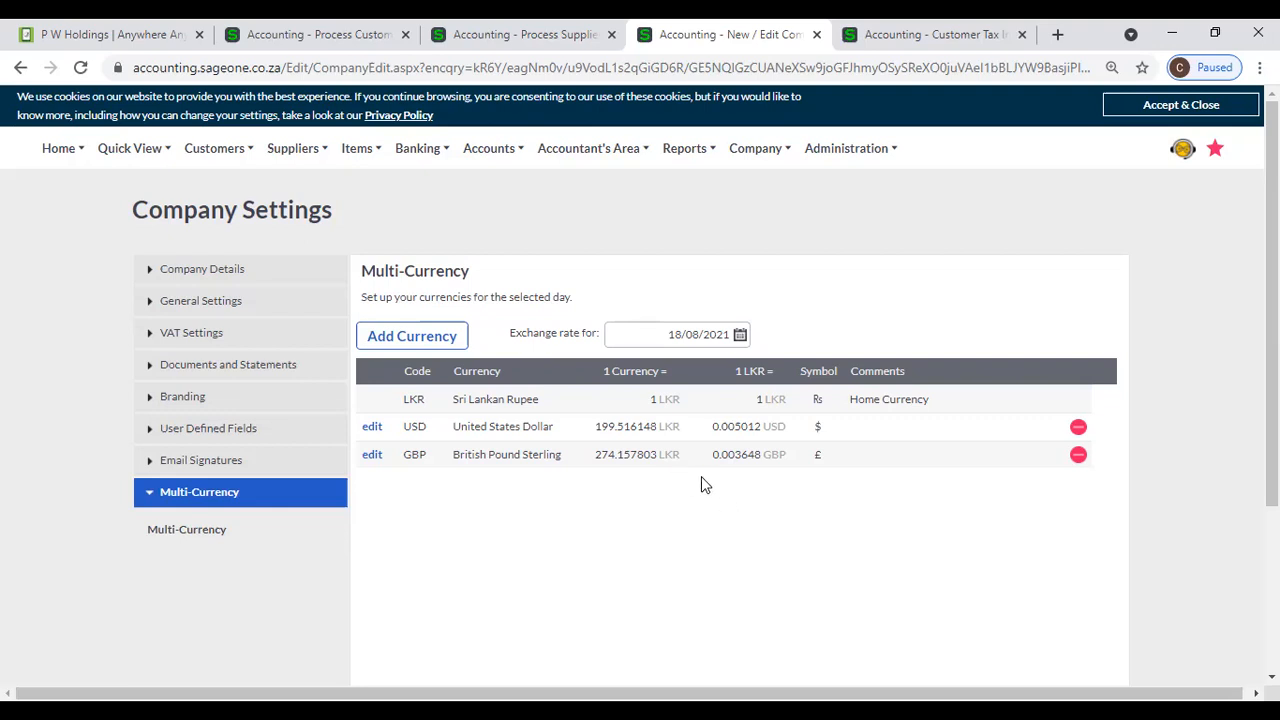
- Set a custom exchange rate of 200 LKR per US dollar for 18/08/2021, update it and refresh the currency list
left_click(369, 428)
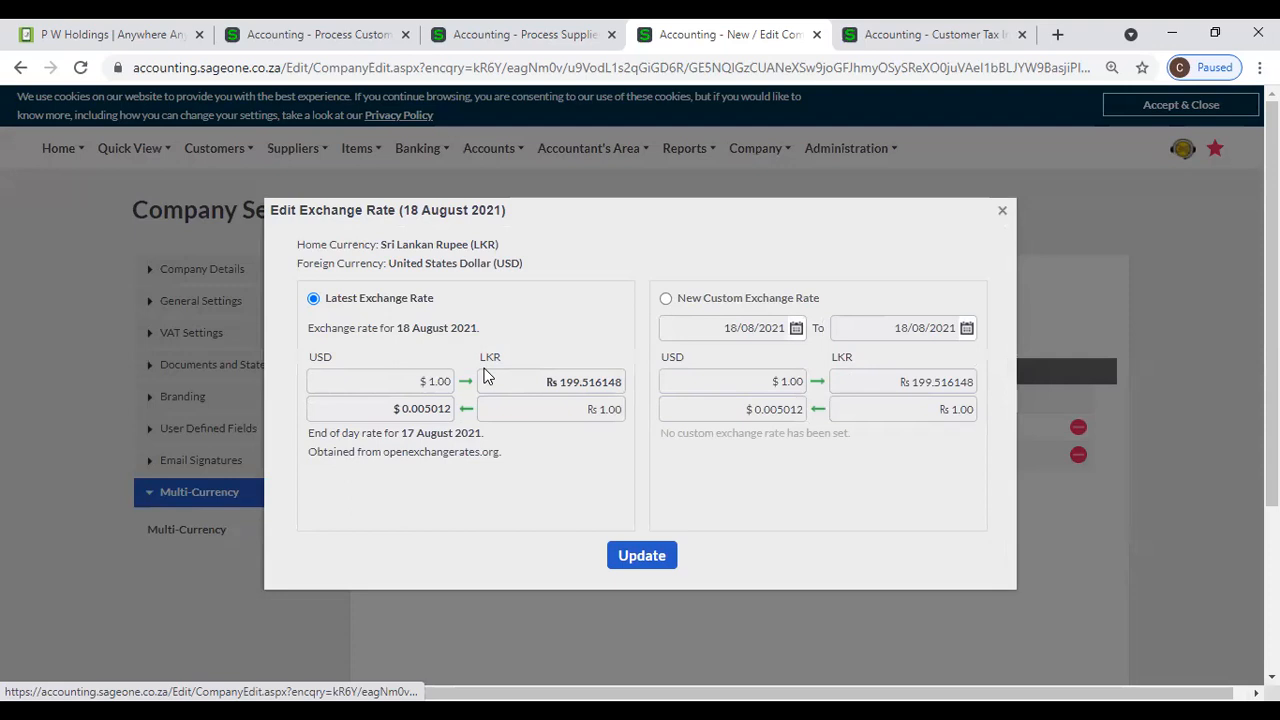
left_click(667, 300)
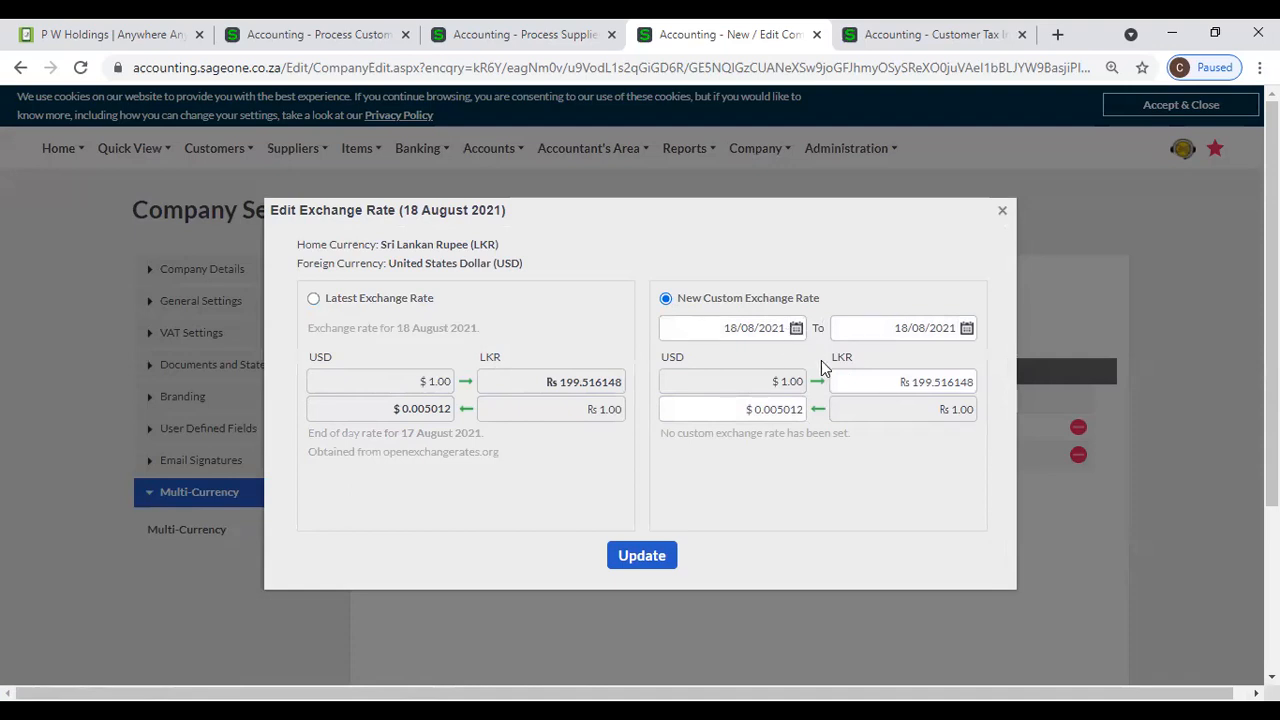
left_click(871, 385)
type("200")
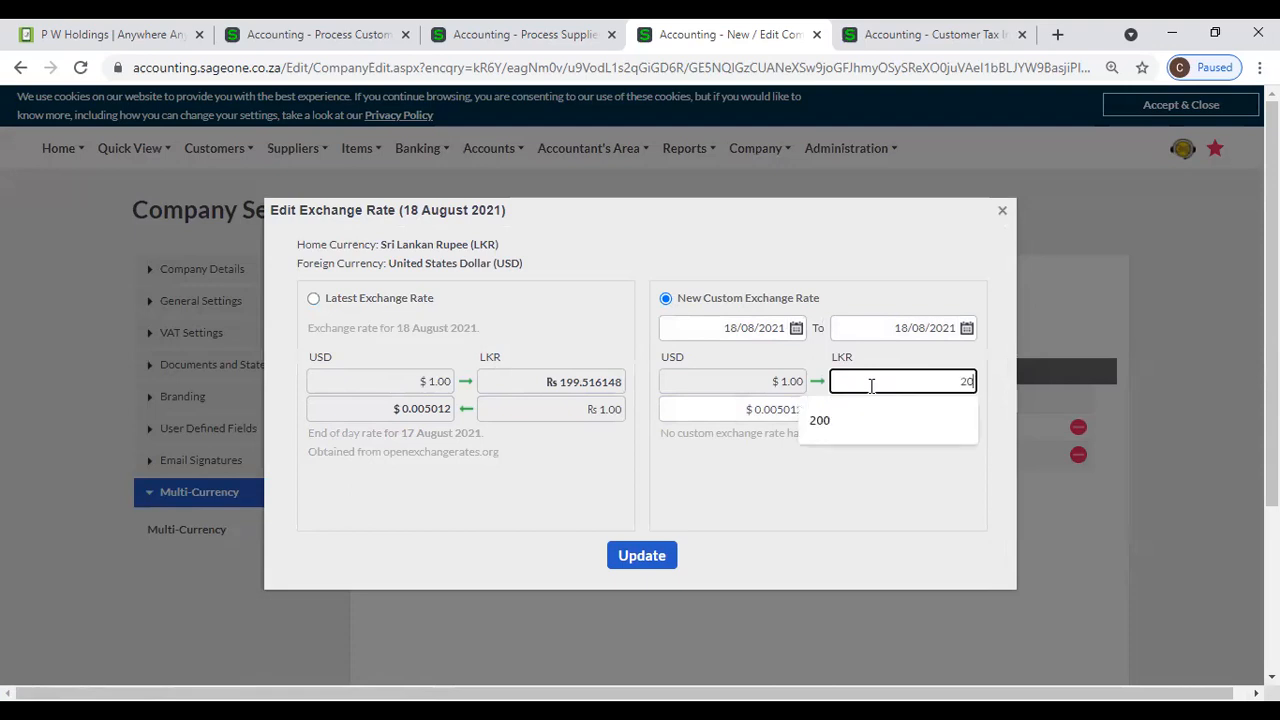
left_click(911, 489)
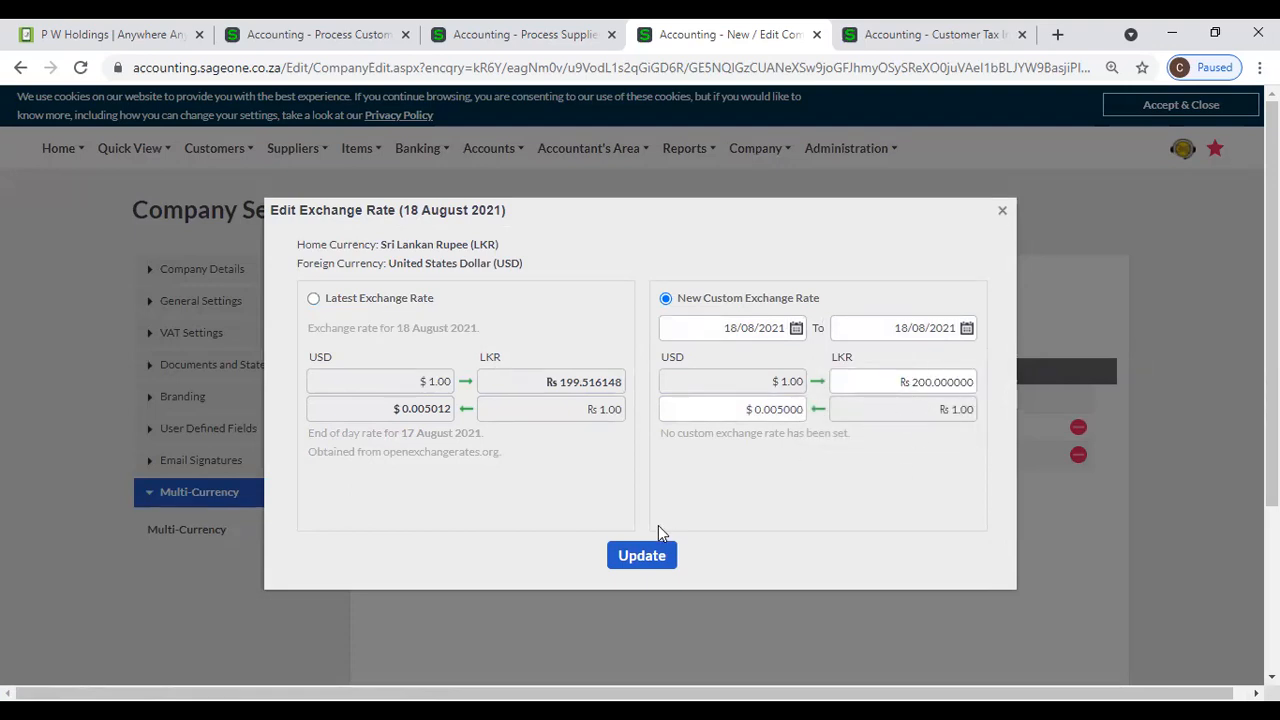
left_click(645, 556)
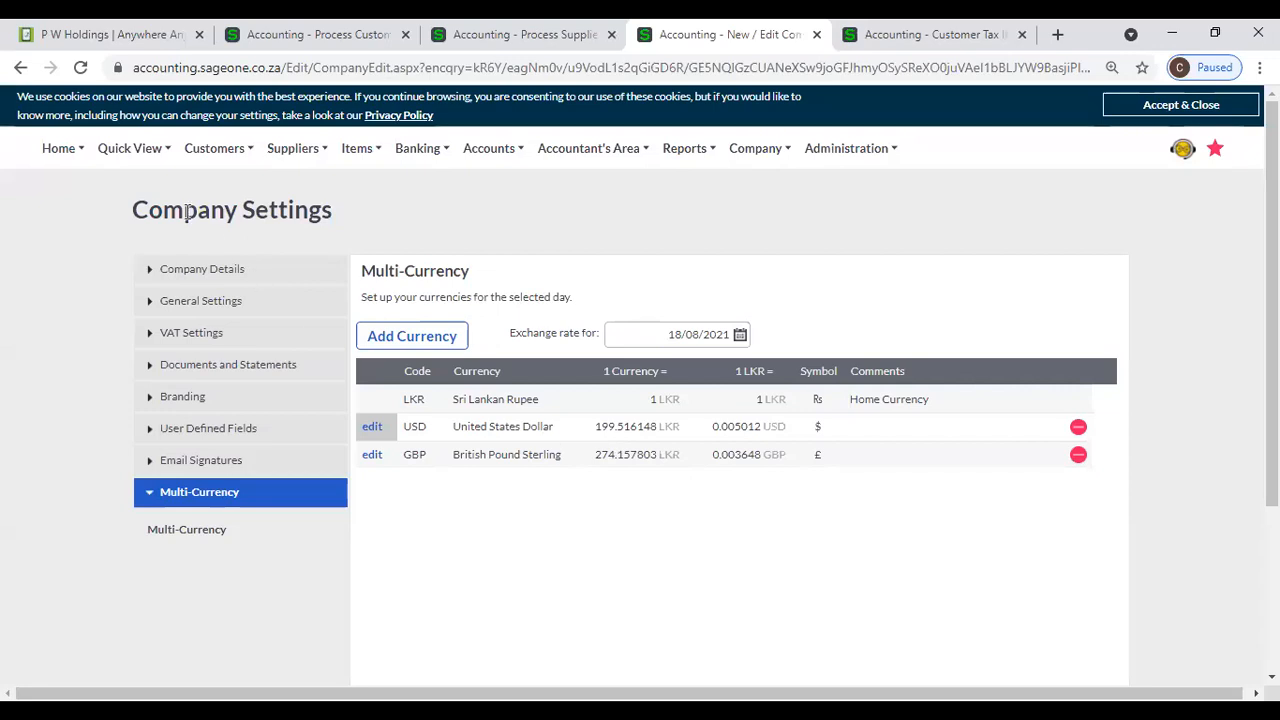
left_click(80, 67)
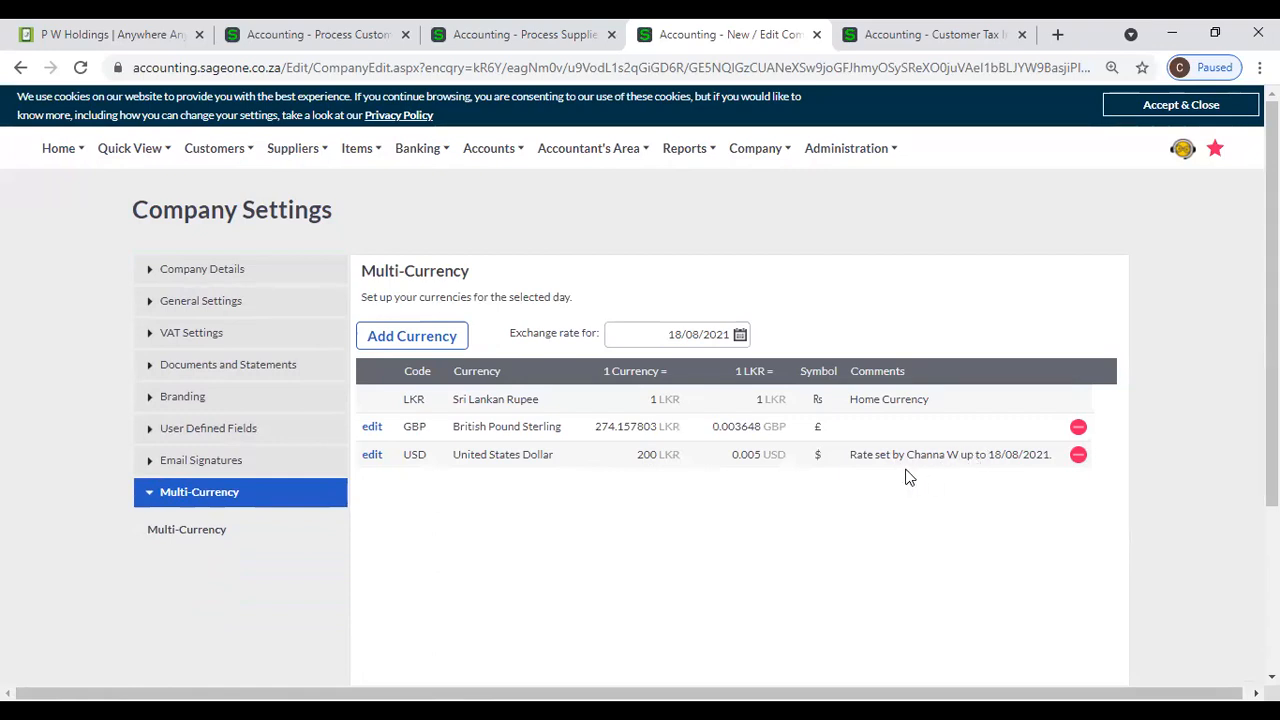
- Add Euro as a foreign currency in the Multi-Currency settings
left_click(416, 338)
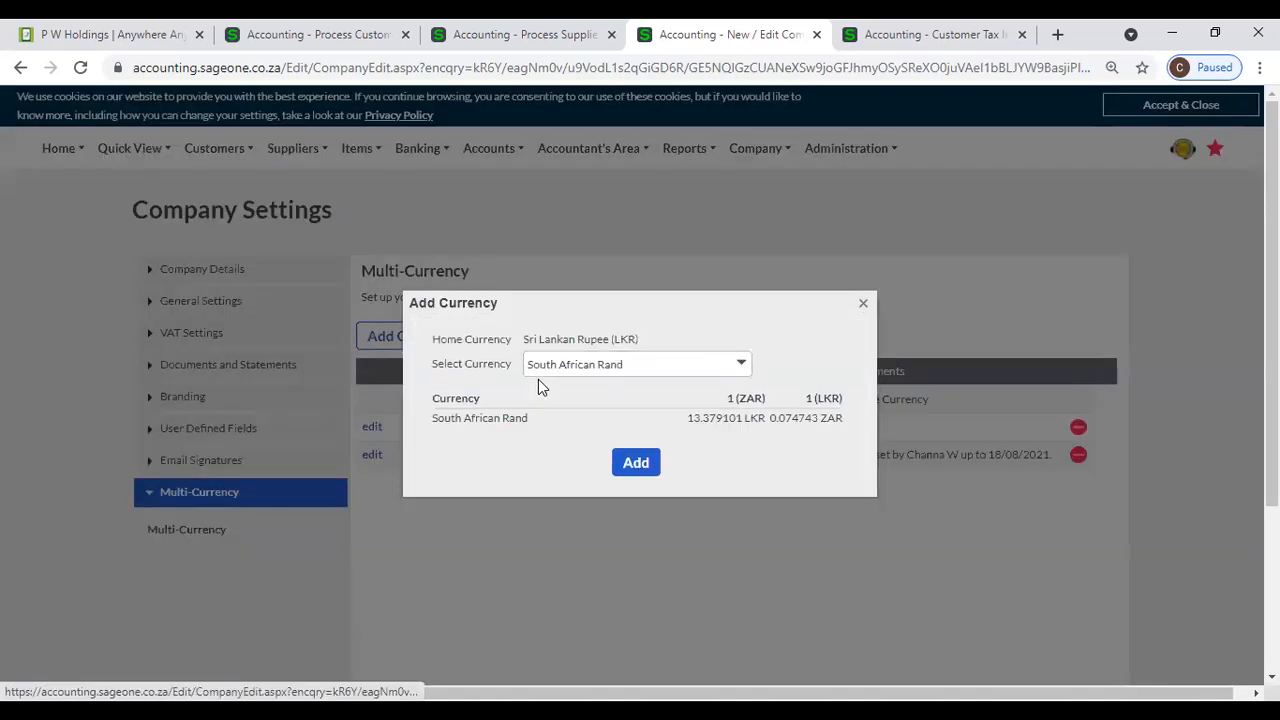
left_click(738, 363)
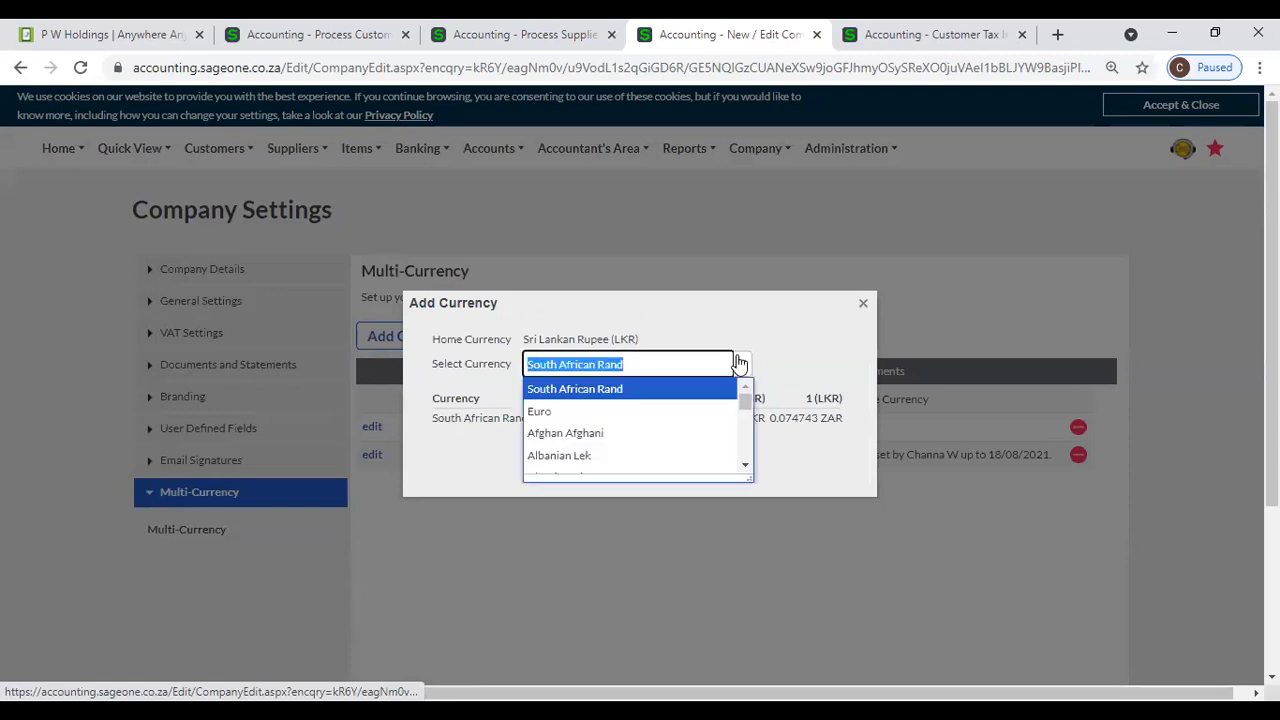
left_click(630, 413)
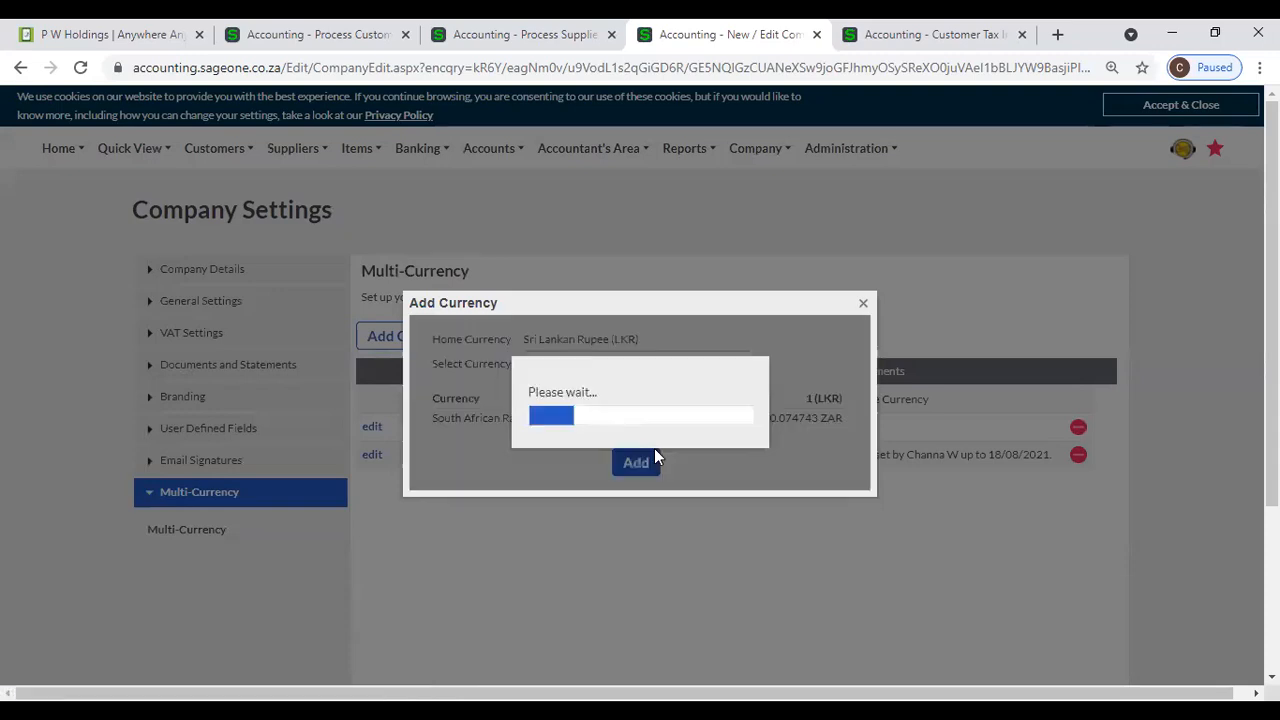
left_click(638, 467)
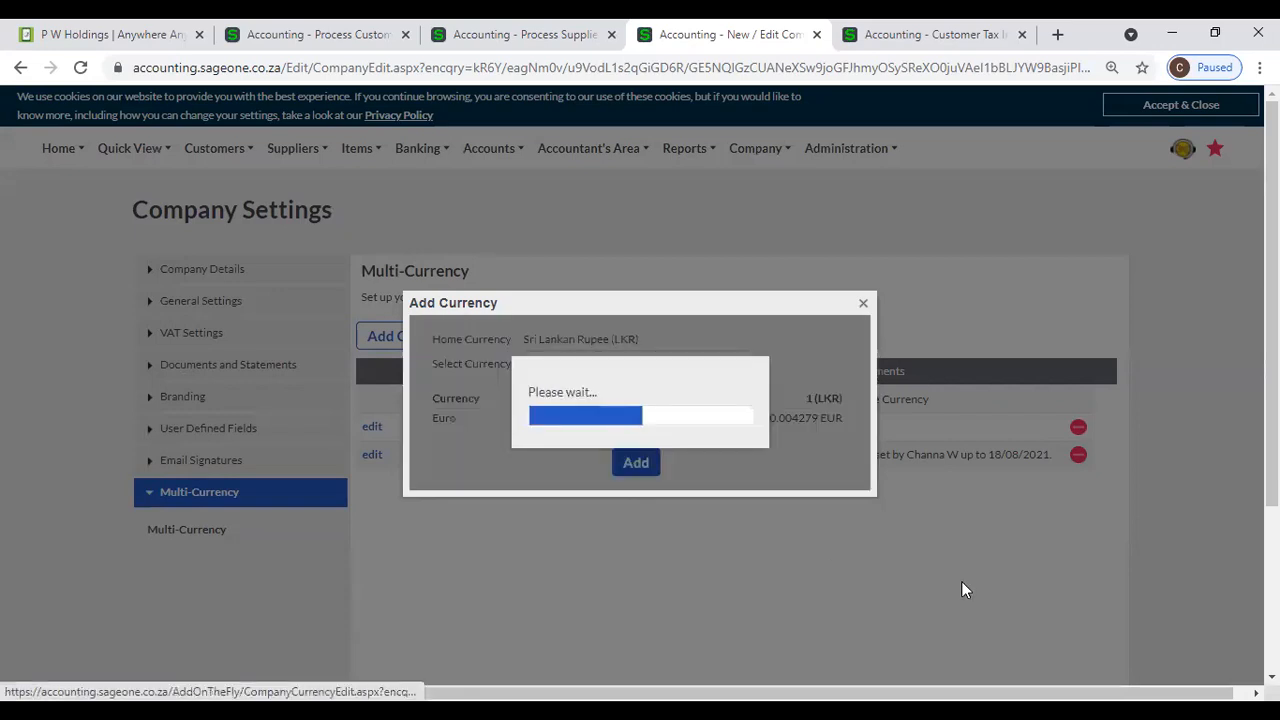
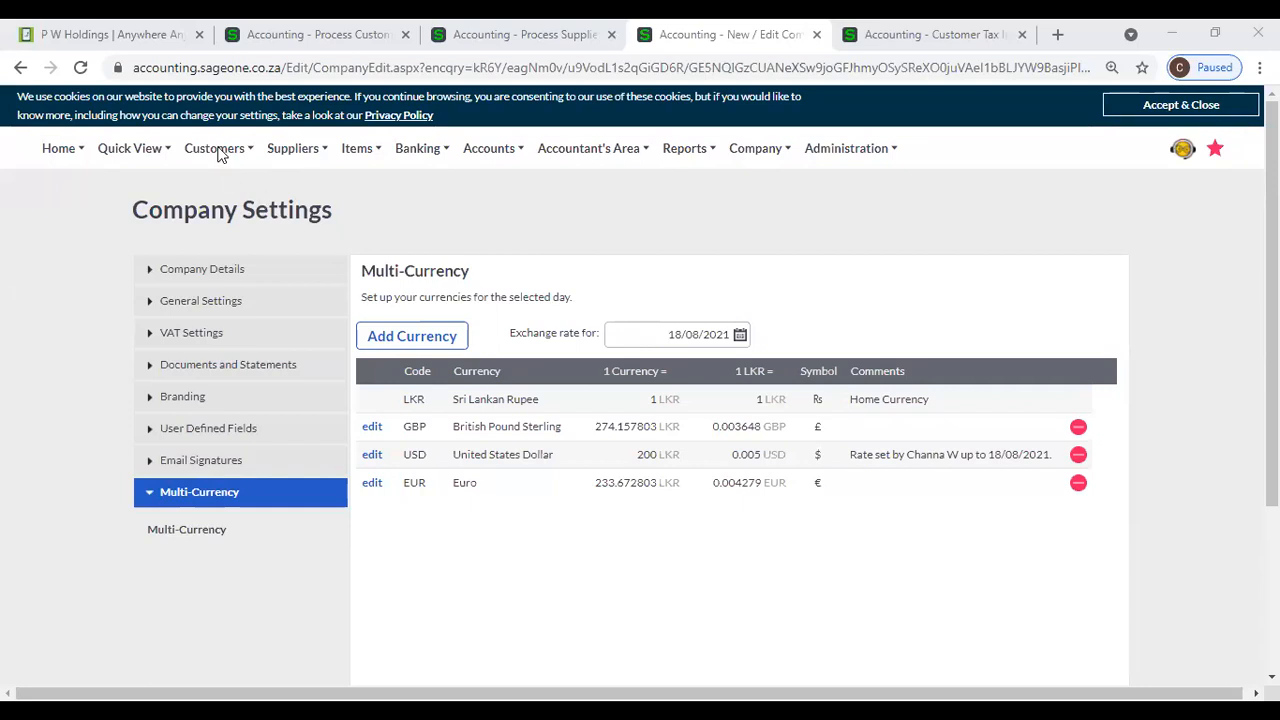
mouse_move(368, 154)
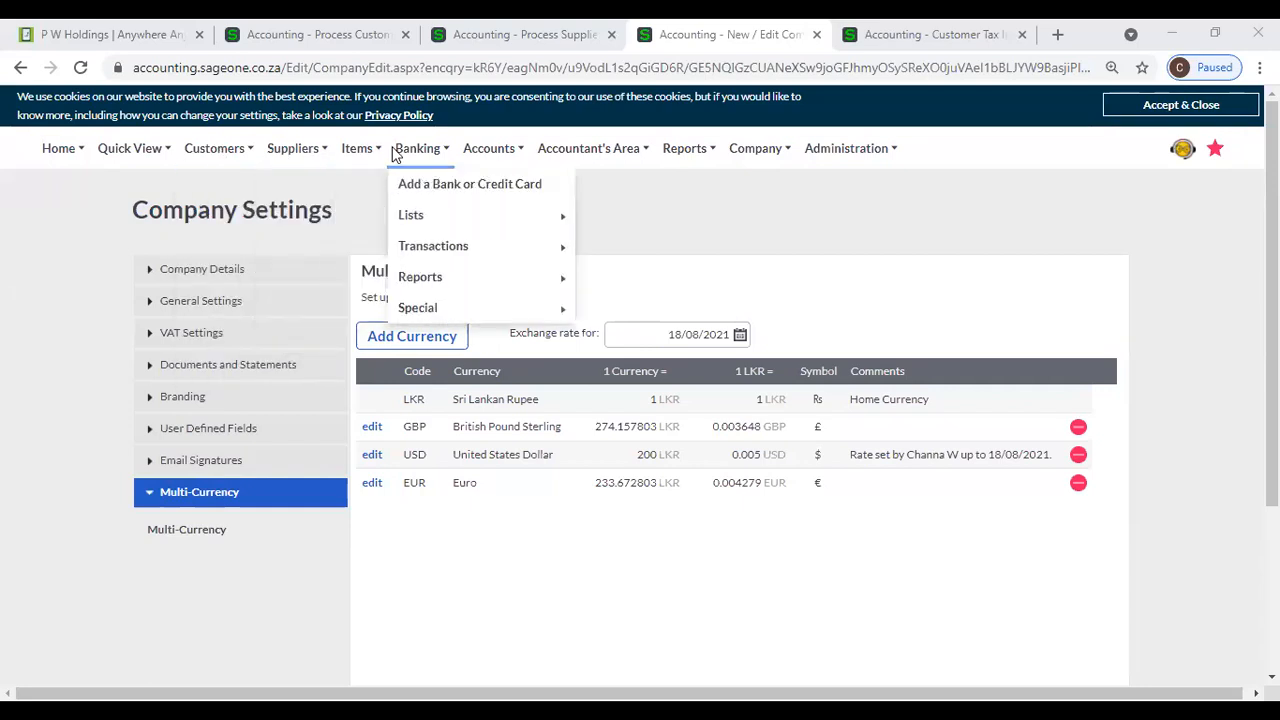
mouse_move(508, 153)
mouse_move(608, 158)
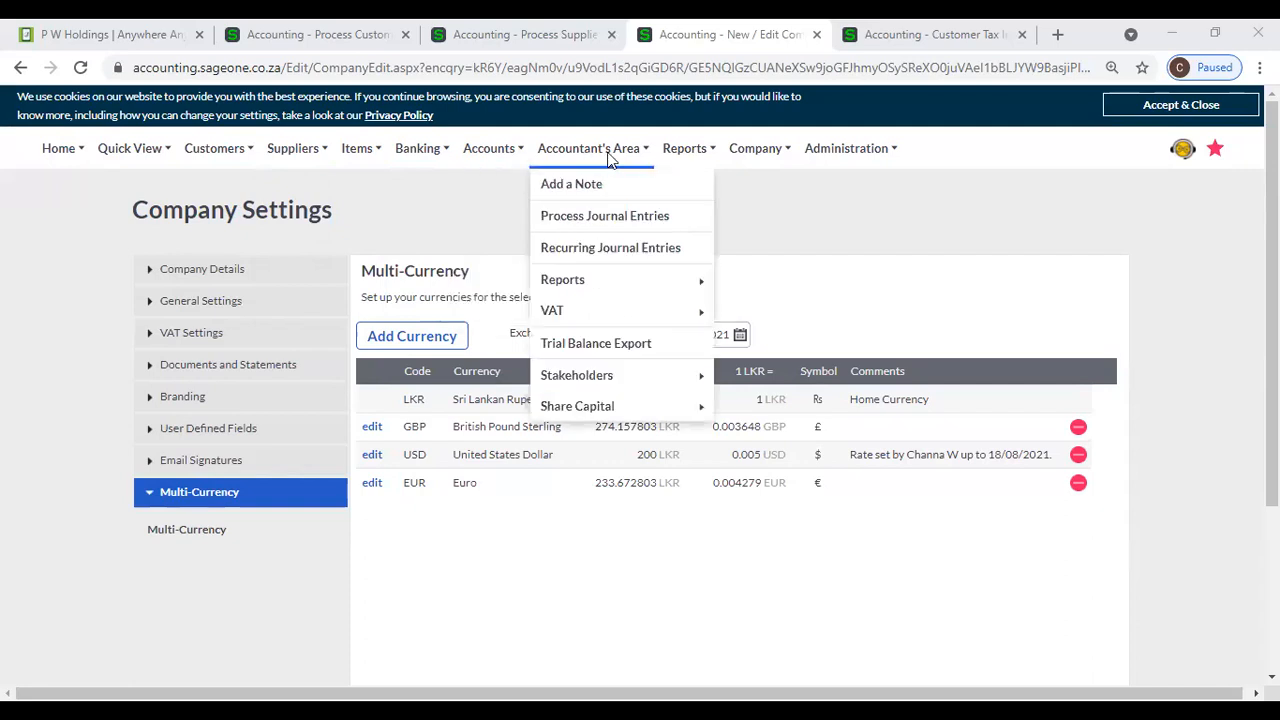
mouse_move(762, 167)
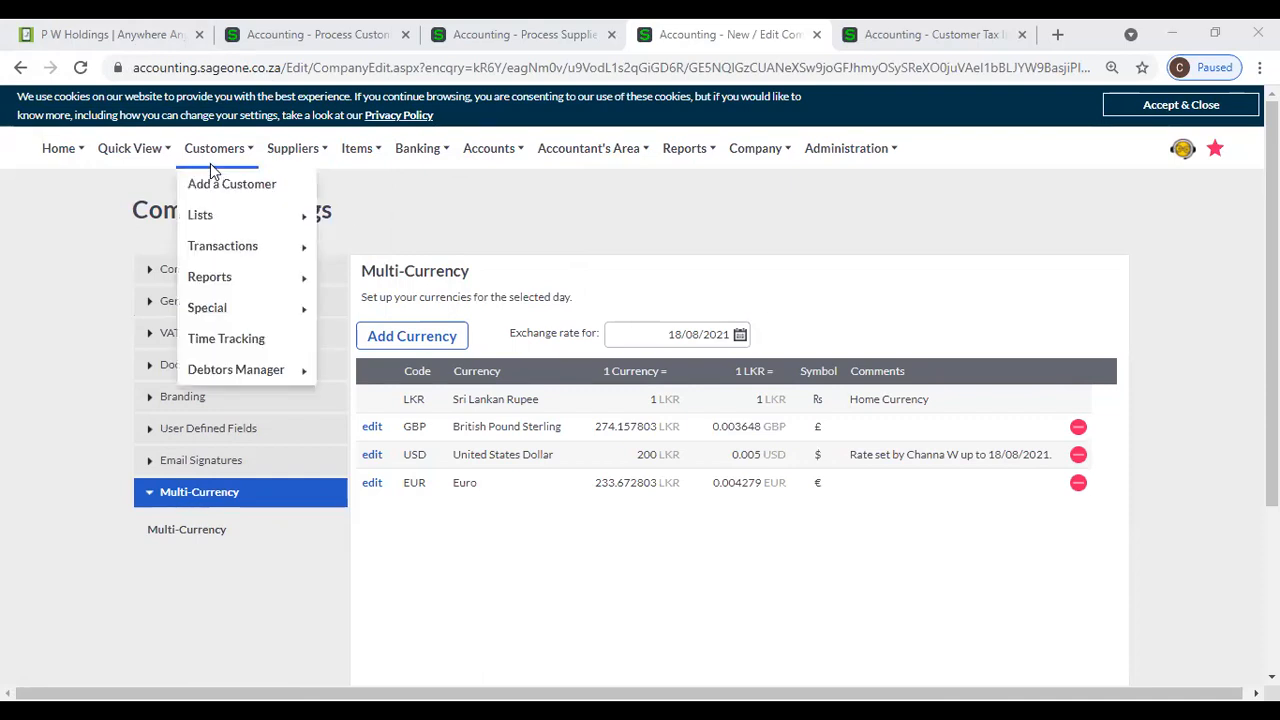
mouse_move(318, 156)
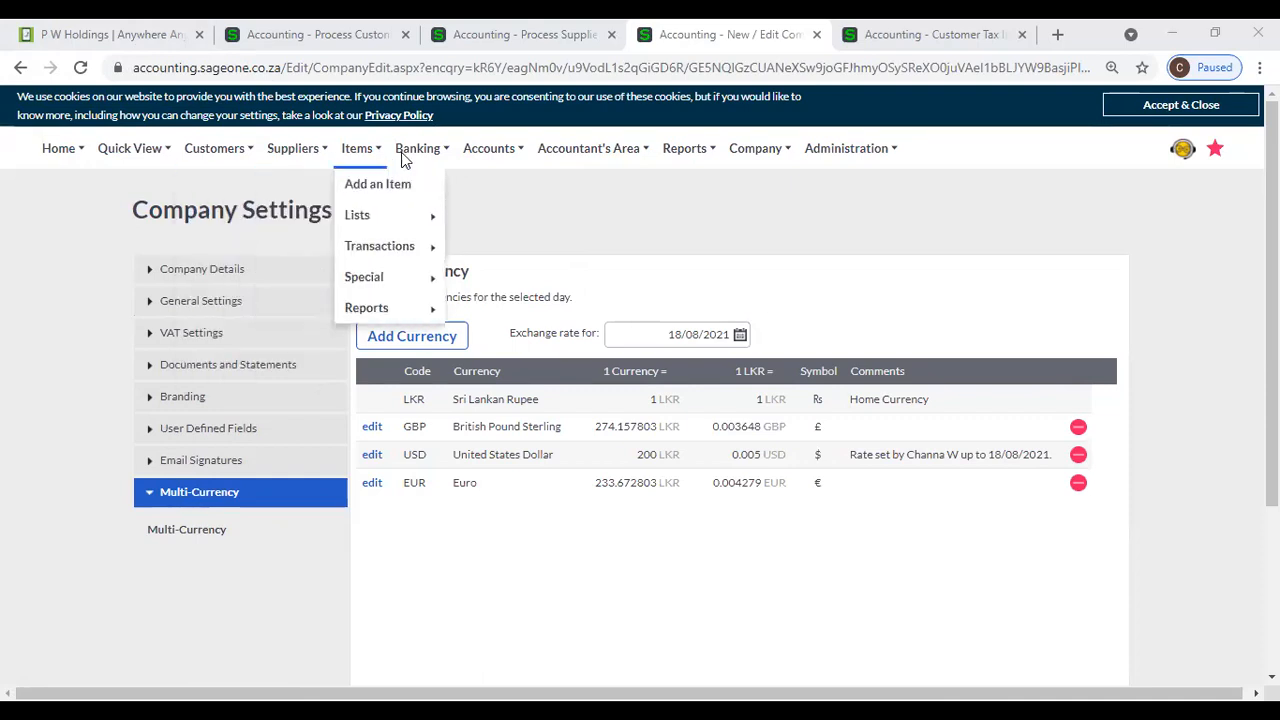
mouse_move(245, 165)
mouse_move(234, 232)
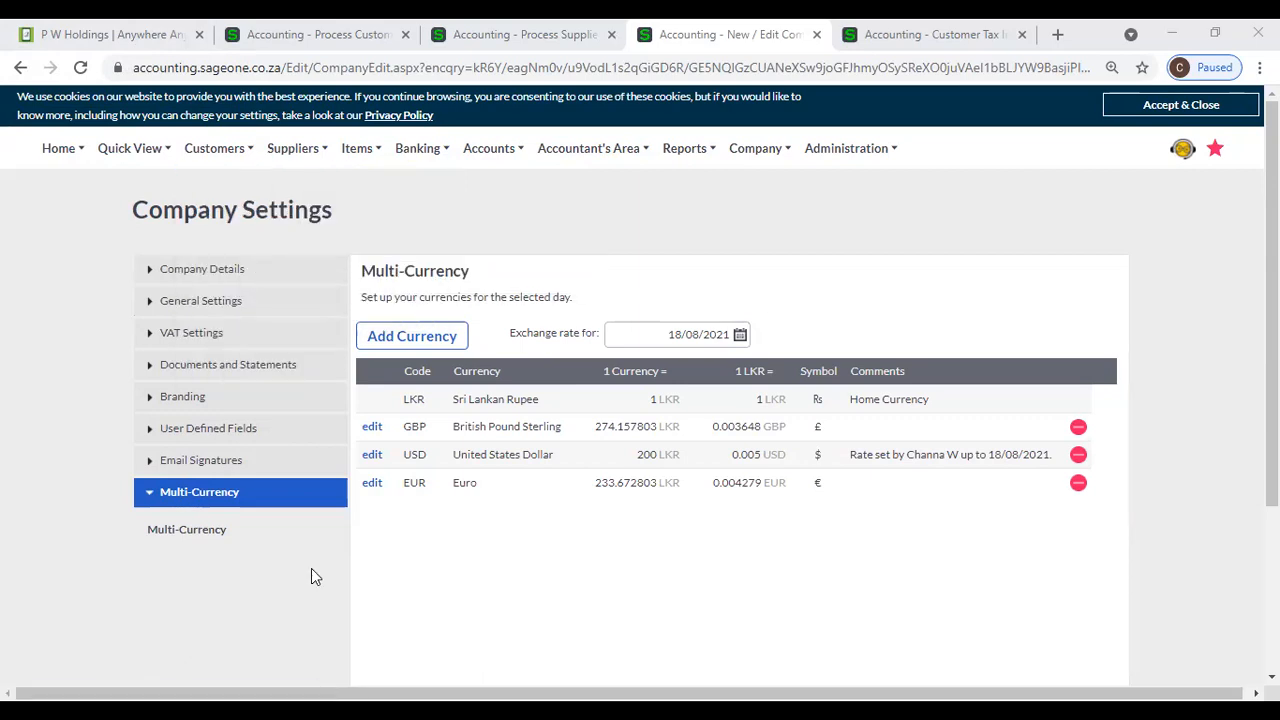
- Look through the Email Signatures, User Defined Fields and Documents and Statements company settings, then return to the Multi-Currency settings
left_click(255, 465)
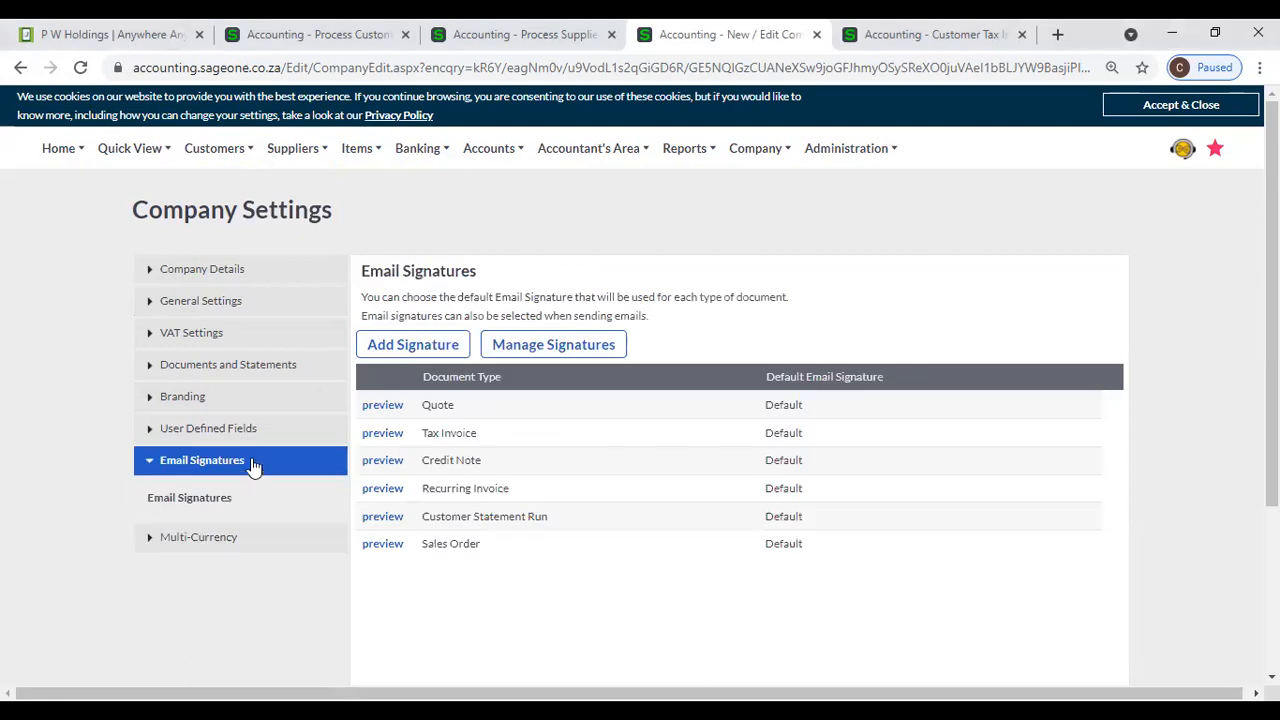
left_click(249, 441)
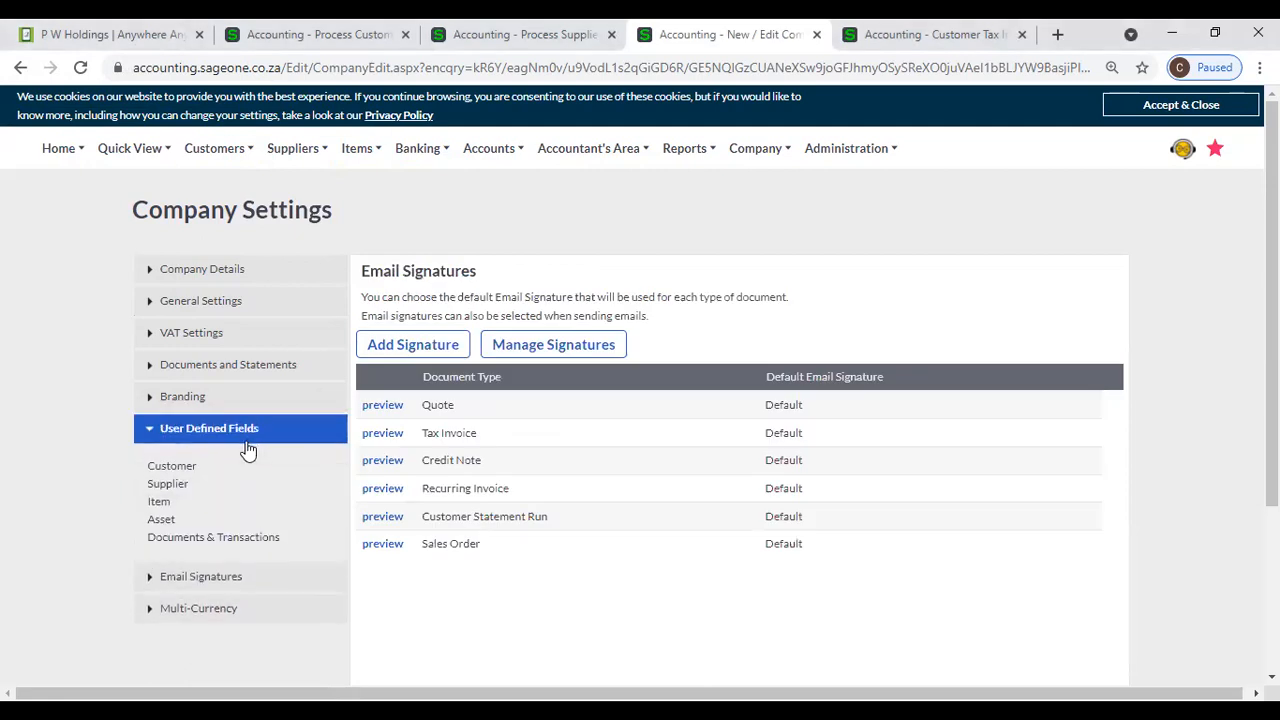
left_click(250, 370)
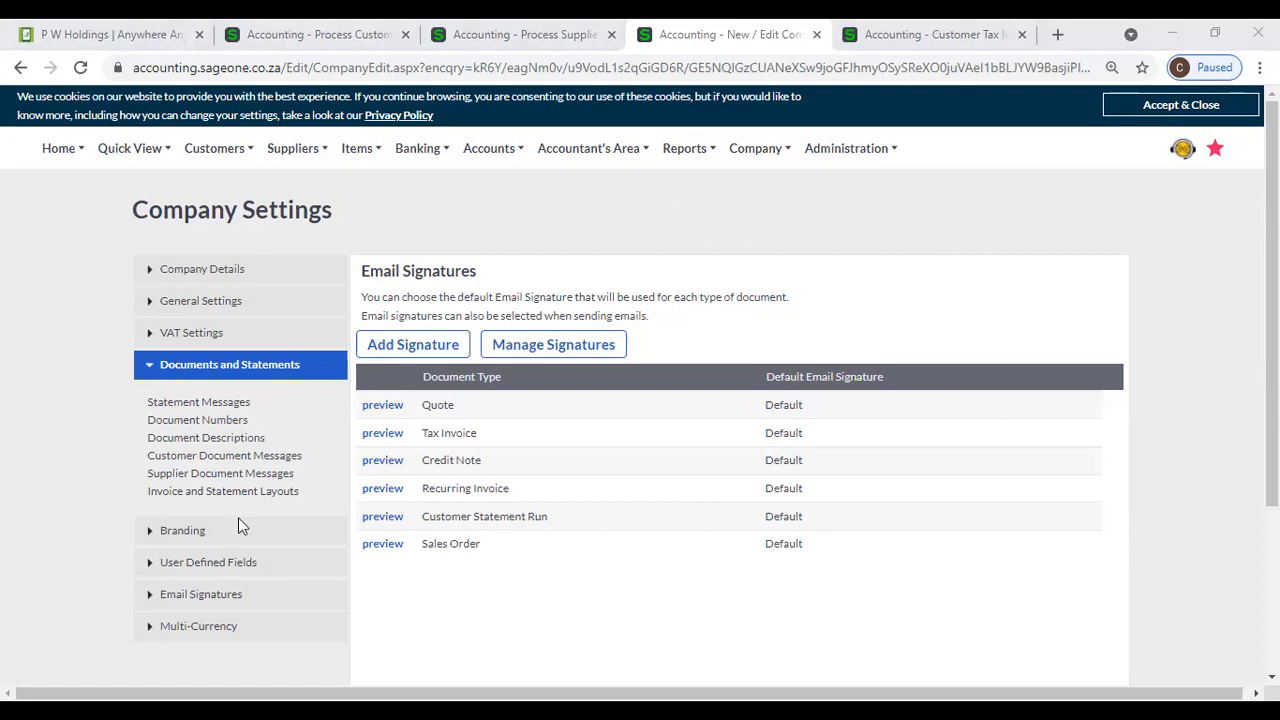
left_click(233, 626)
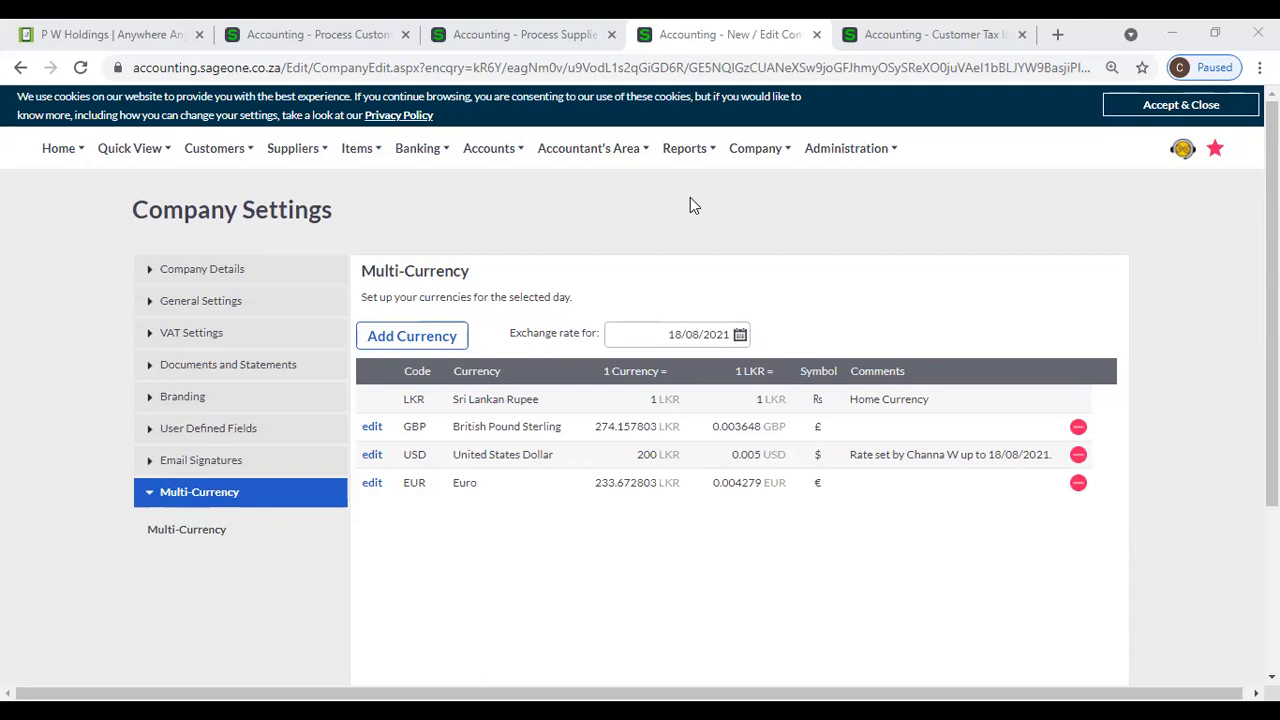
- Open My Profile and go from its billing information to the package upgrade options
left_click(752, 145)
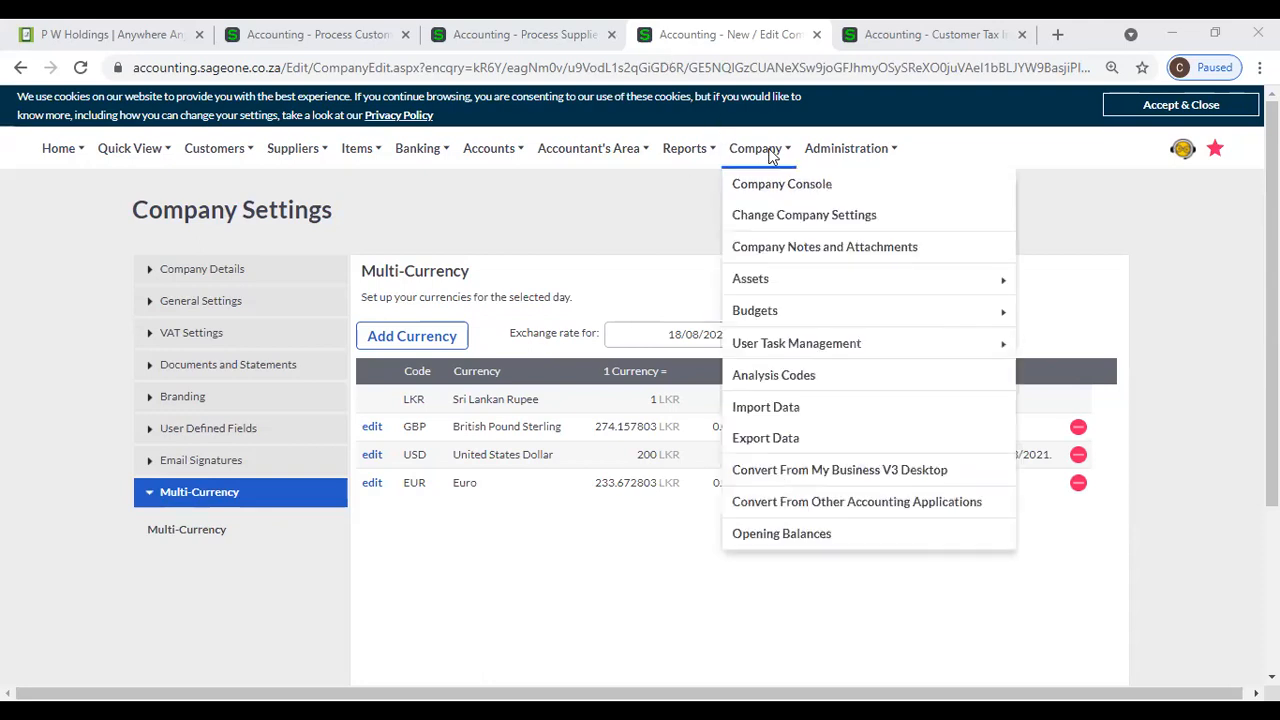
left_click(840, 150)
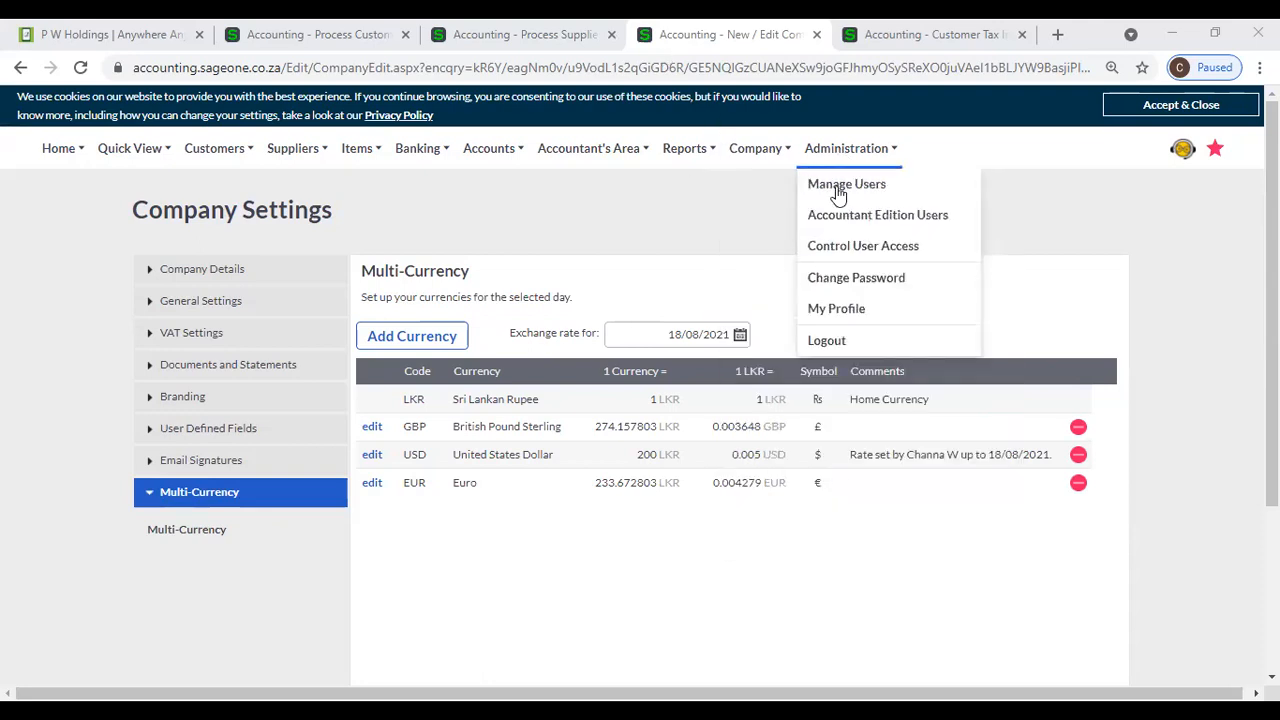
left_click(837, 312)
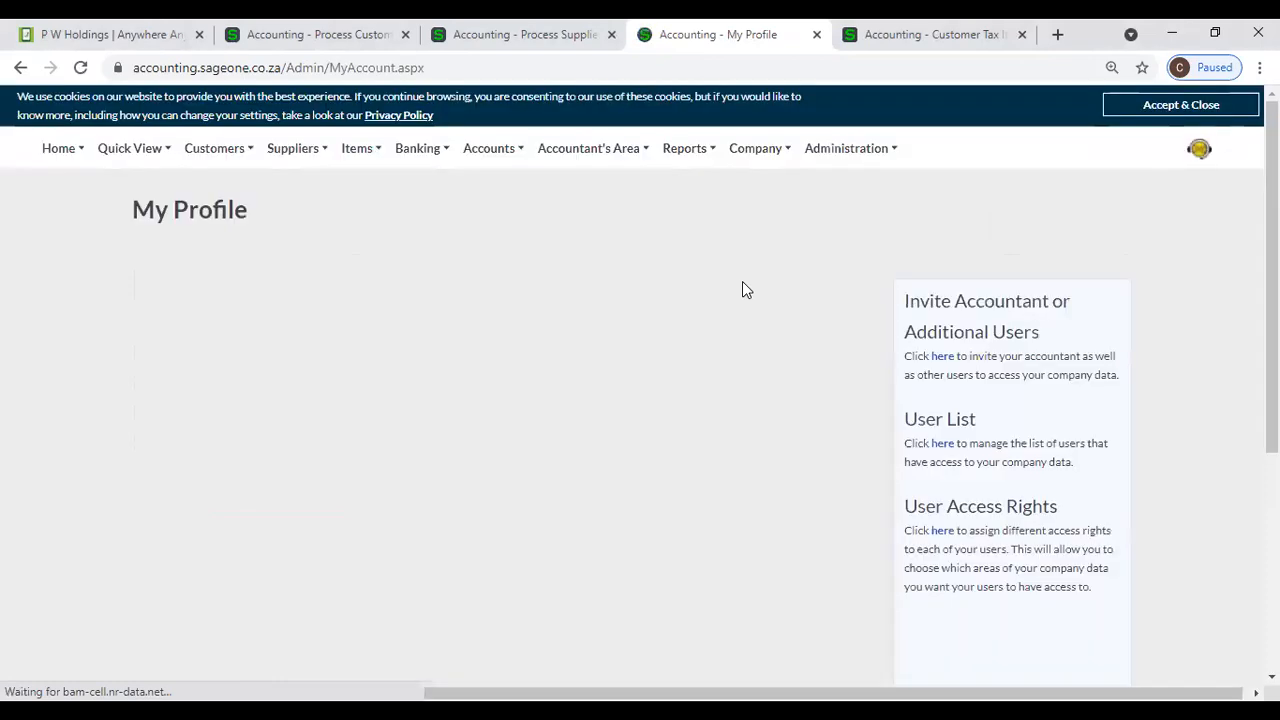
scroll(540, 395, "down", 3)
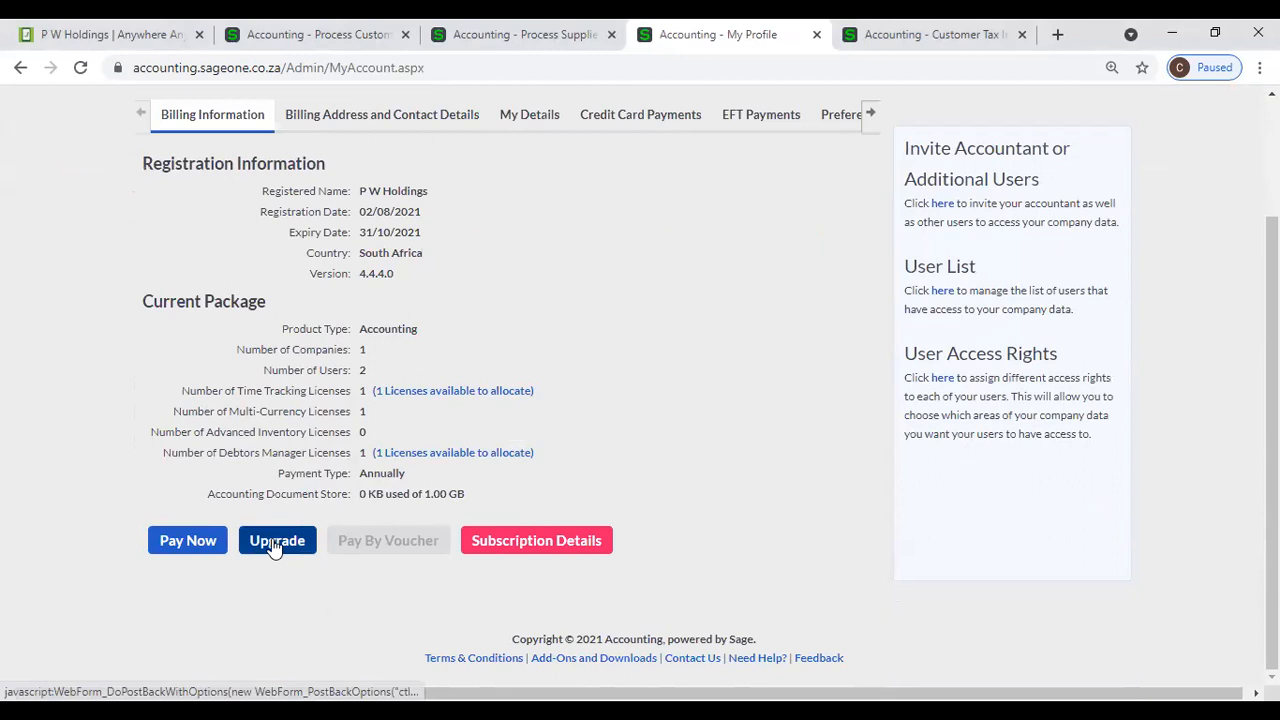
left_click(275, 541)
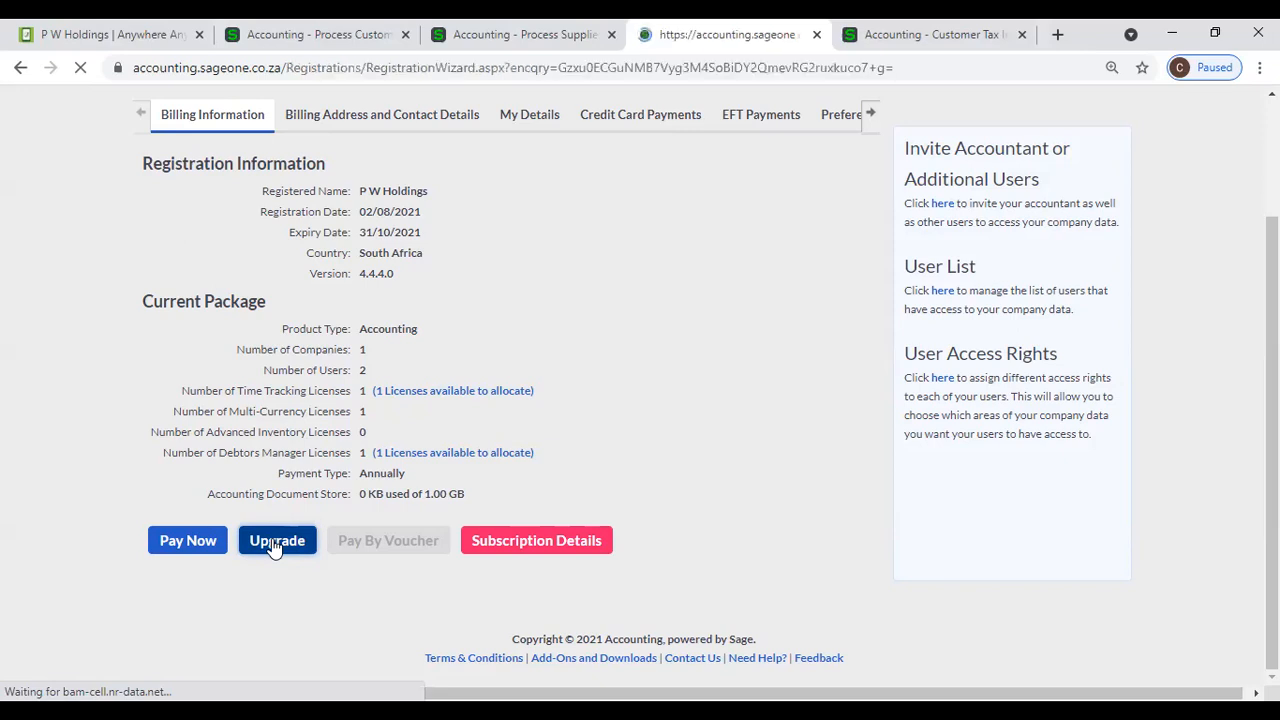
- Review the current package, the upgrade options and the add-on module options, including the Multi-Currency license field, in the Registration Wizard
scroll(532, 461, "down", 4)
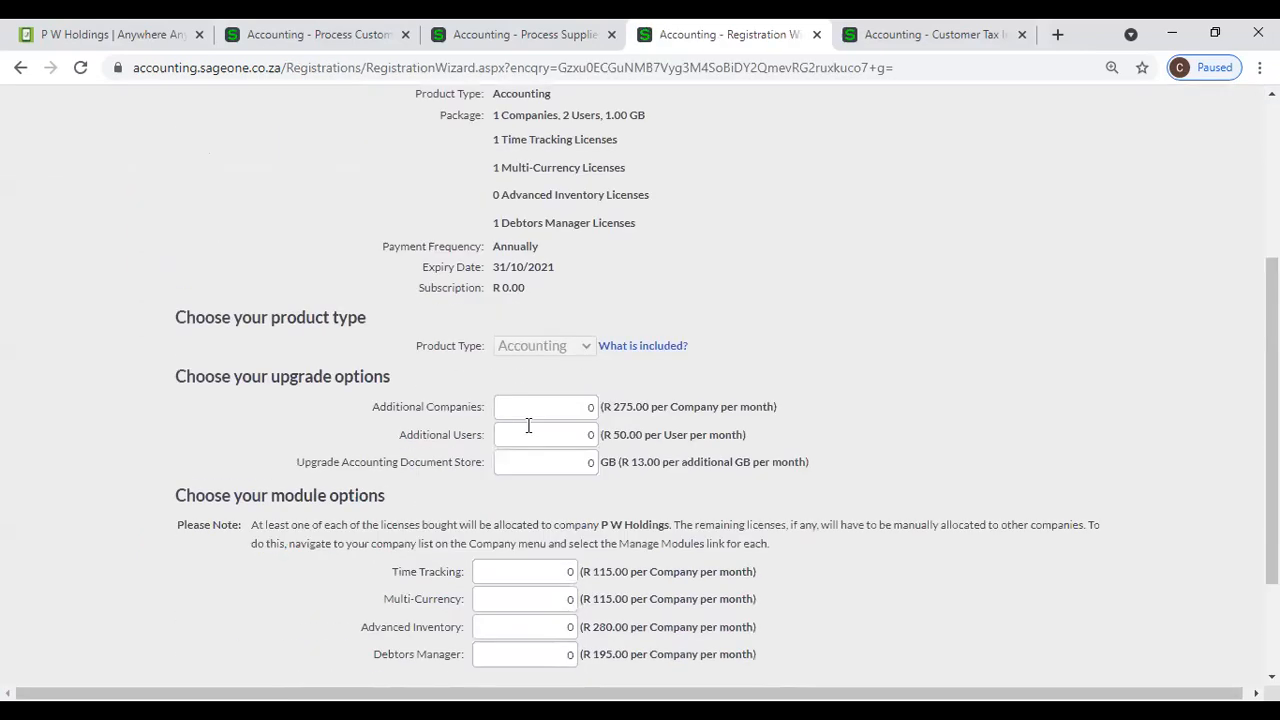
left_click(547, 510)
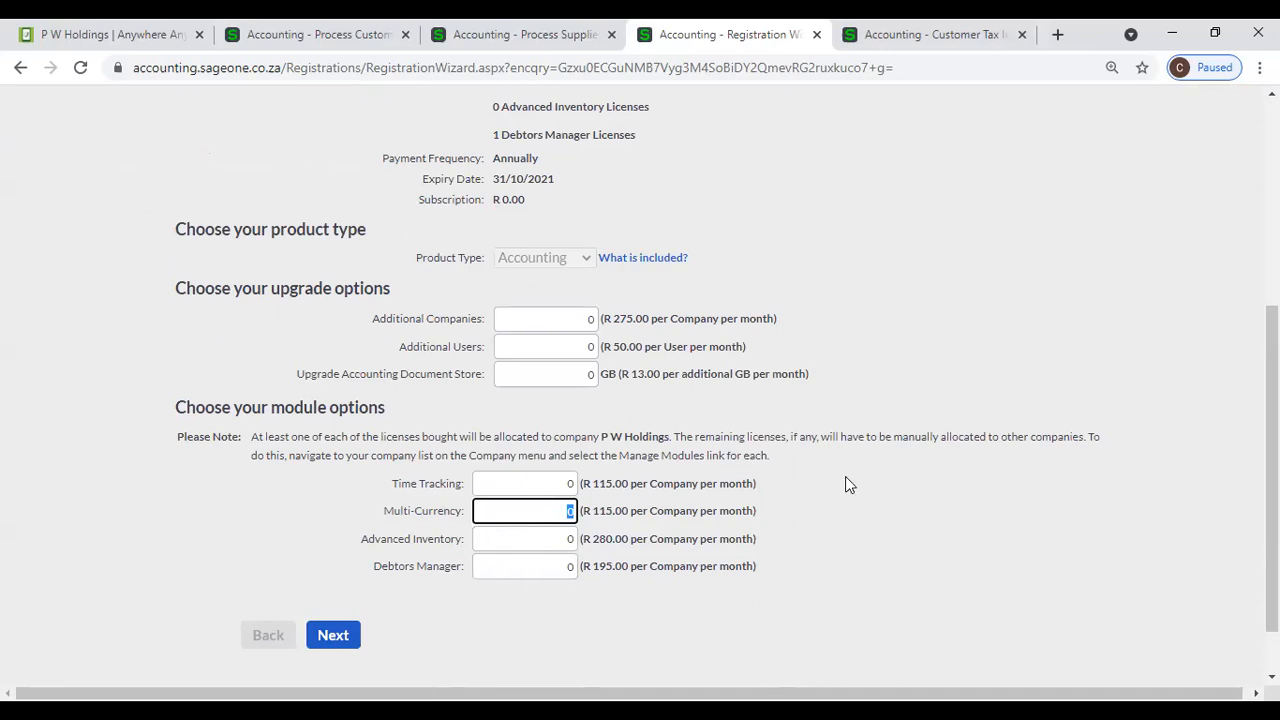
scroll(845, 476, "up", 2)
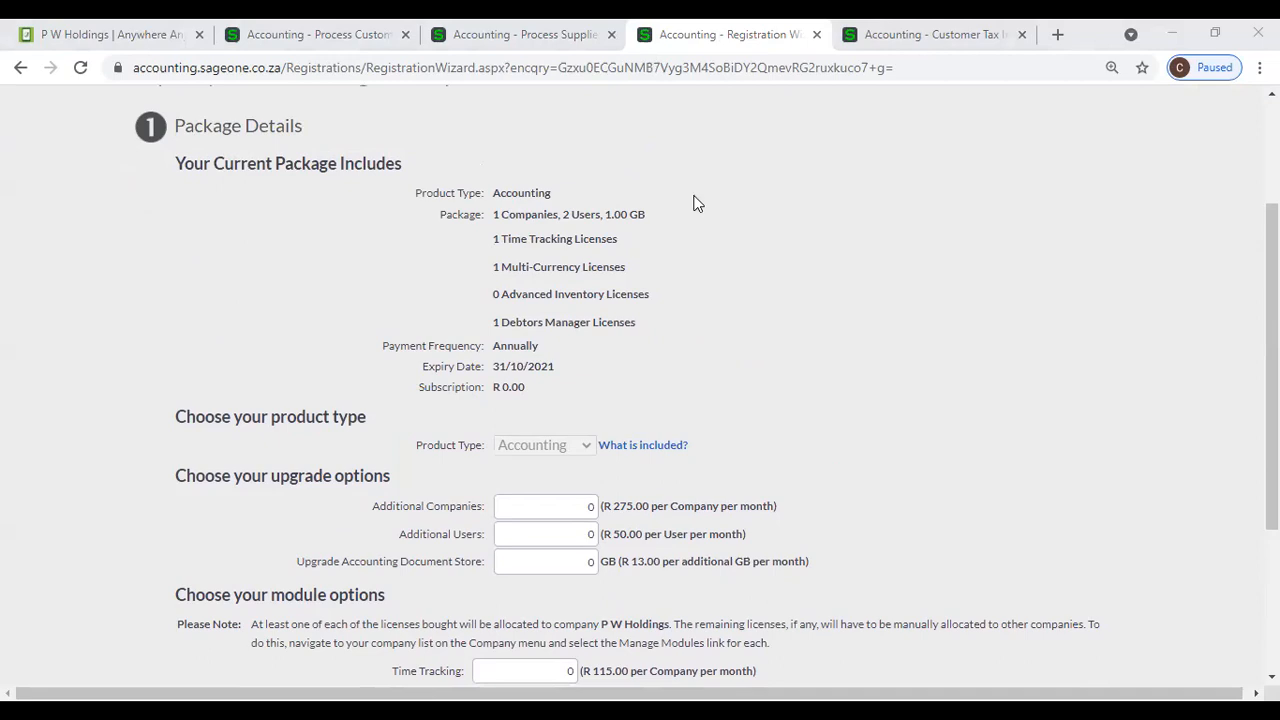
scroll(697, 203, "down", 1)
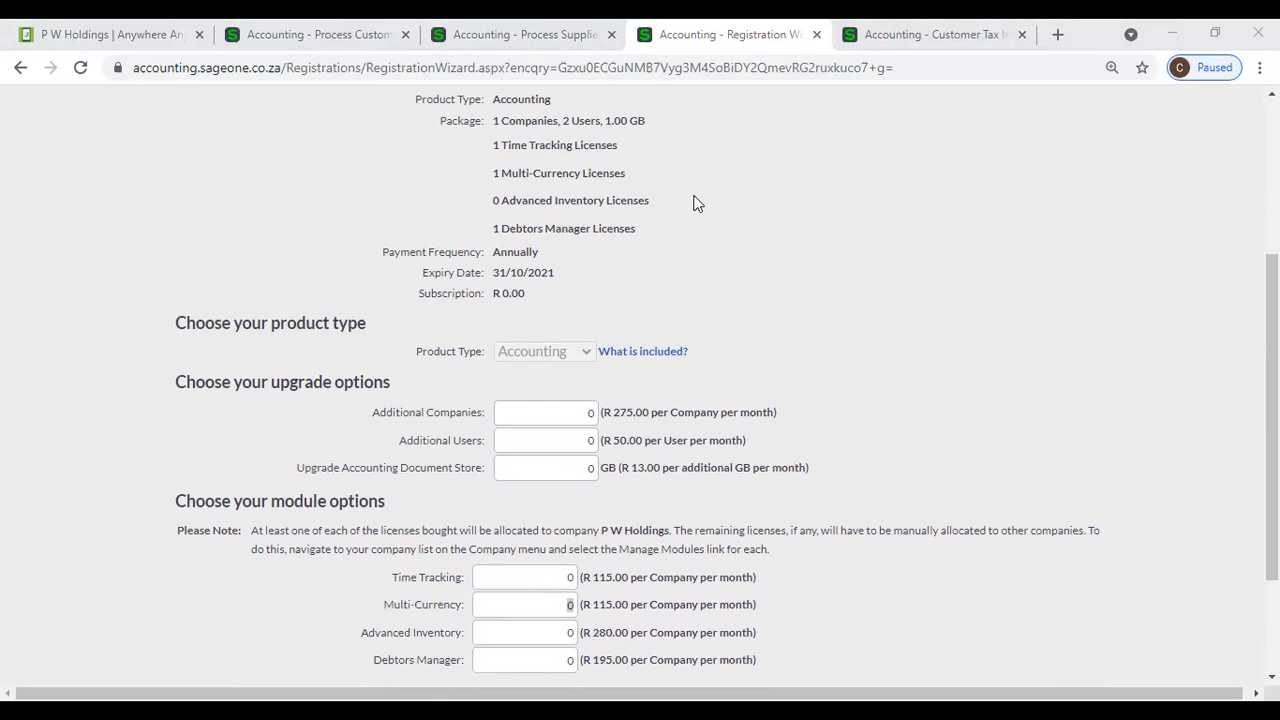
scroll(697, 203, "down", 1)
scroll(697, 203, "up", 4)
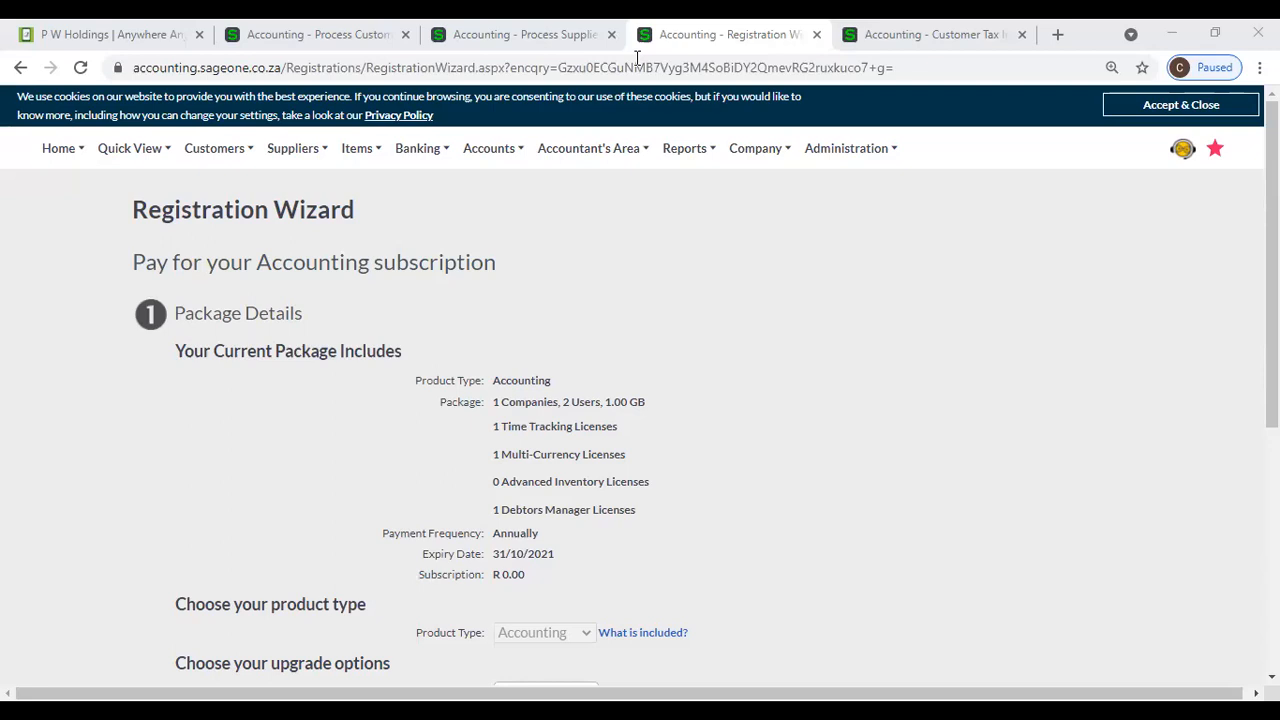
- Leave the Registration Wizard and reopen the Multi-Currency section of the company settings
left_click(590, 148)
left_click(745, 148)
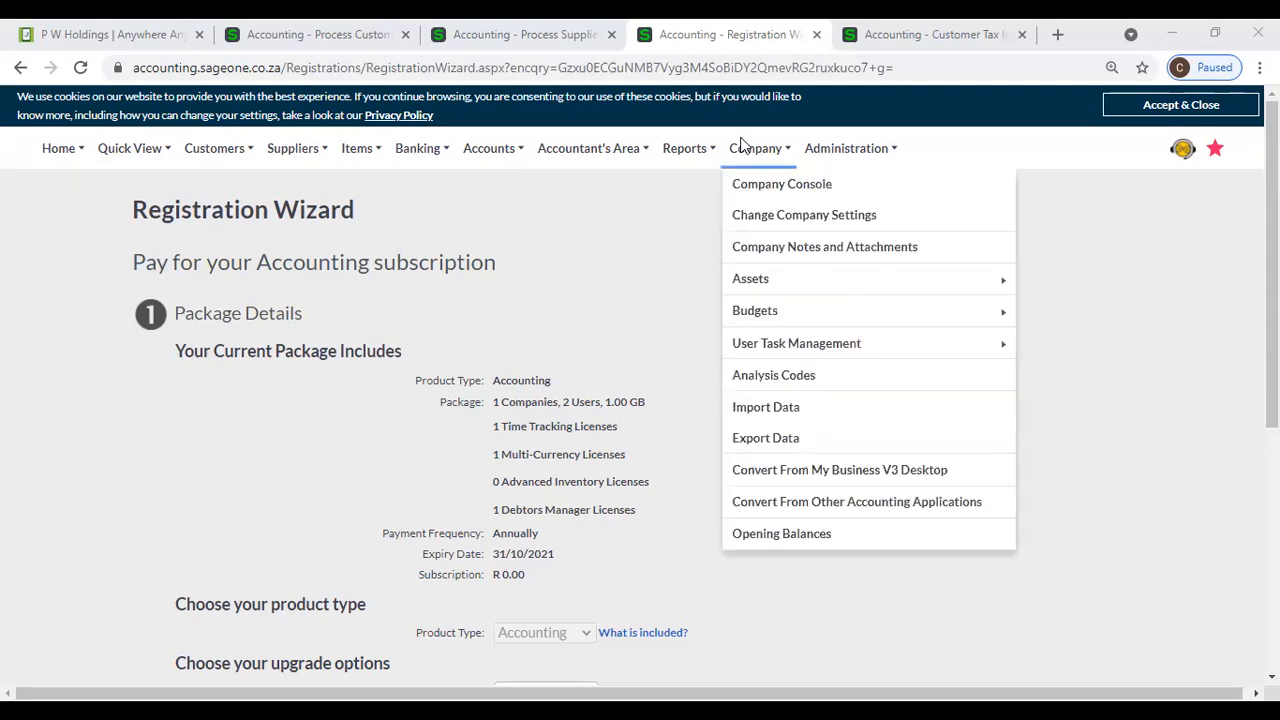
left_click(765, 215)
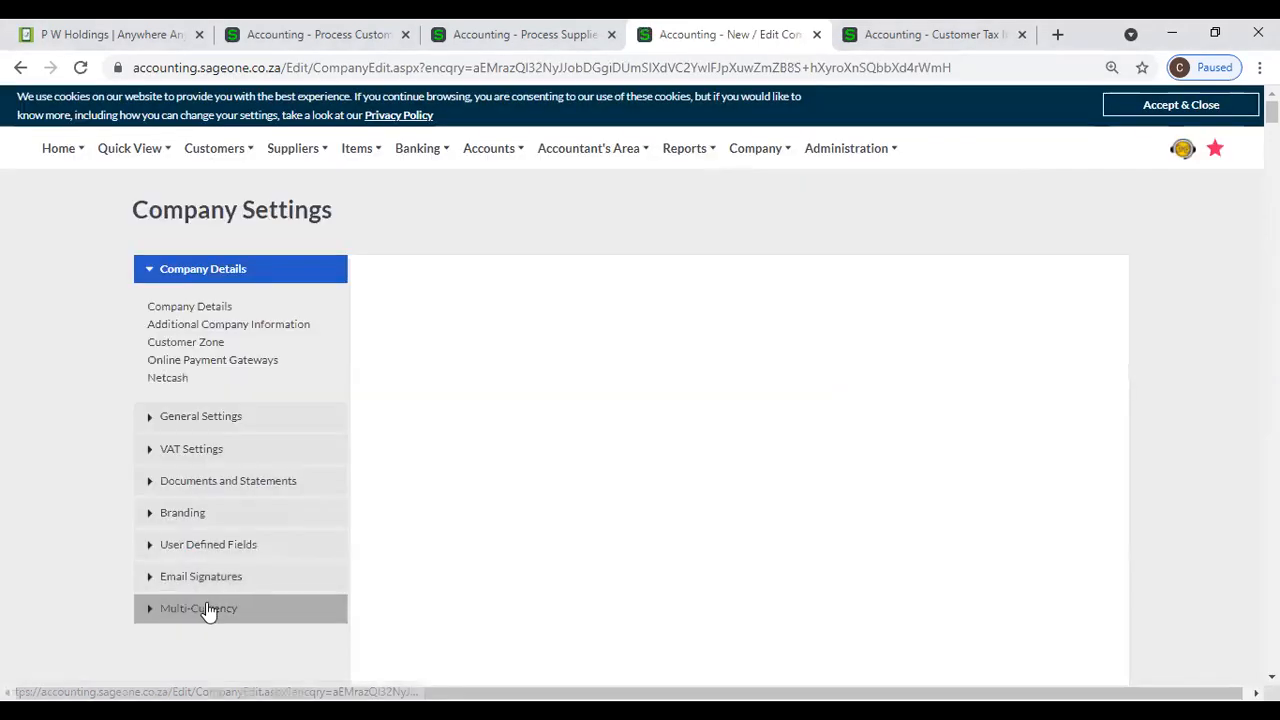
left_click(205, 608)
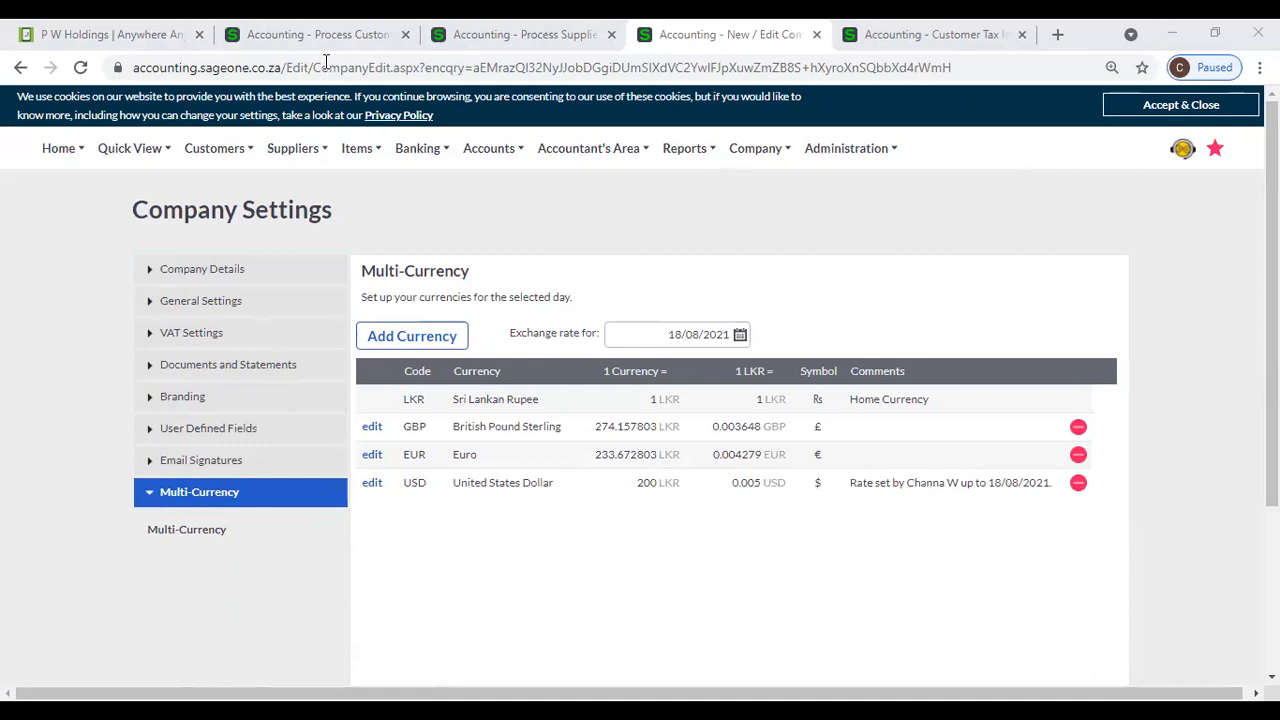
left_click(684, 148)
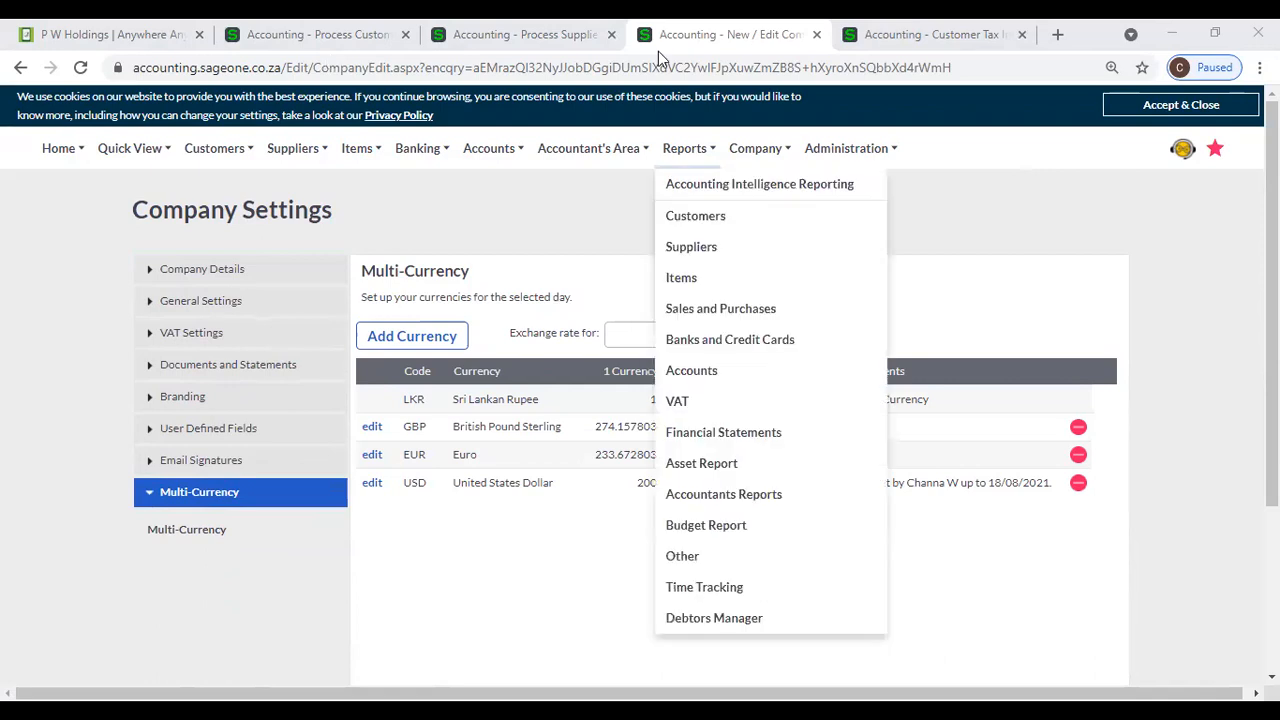